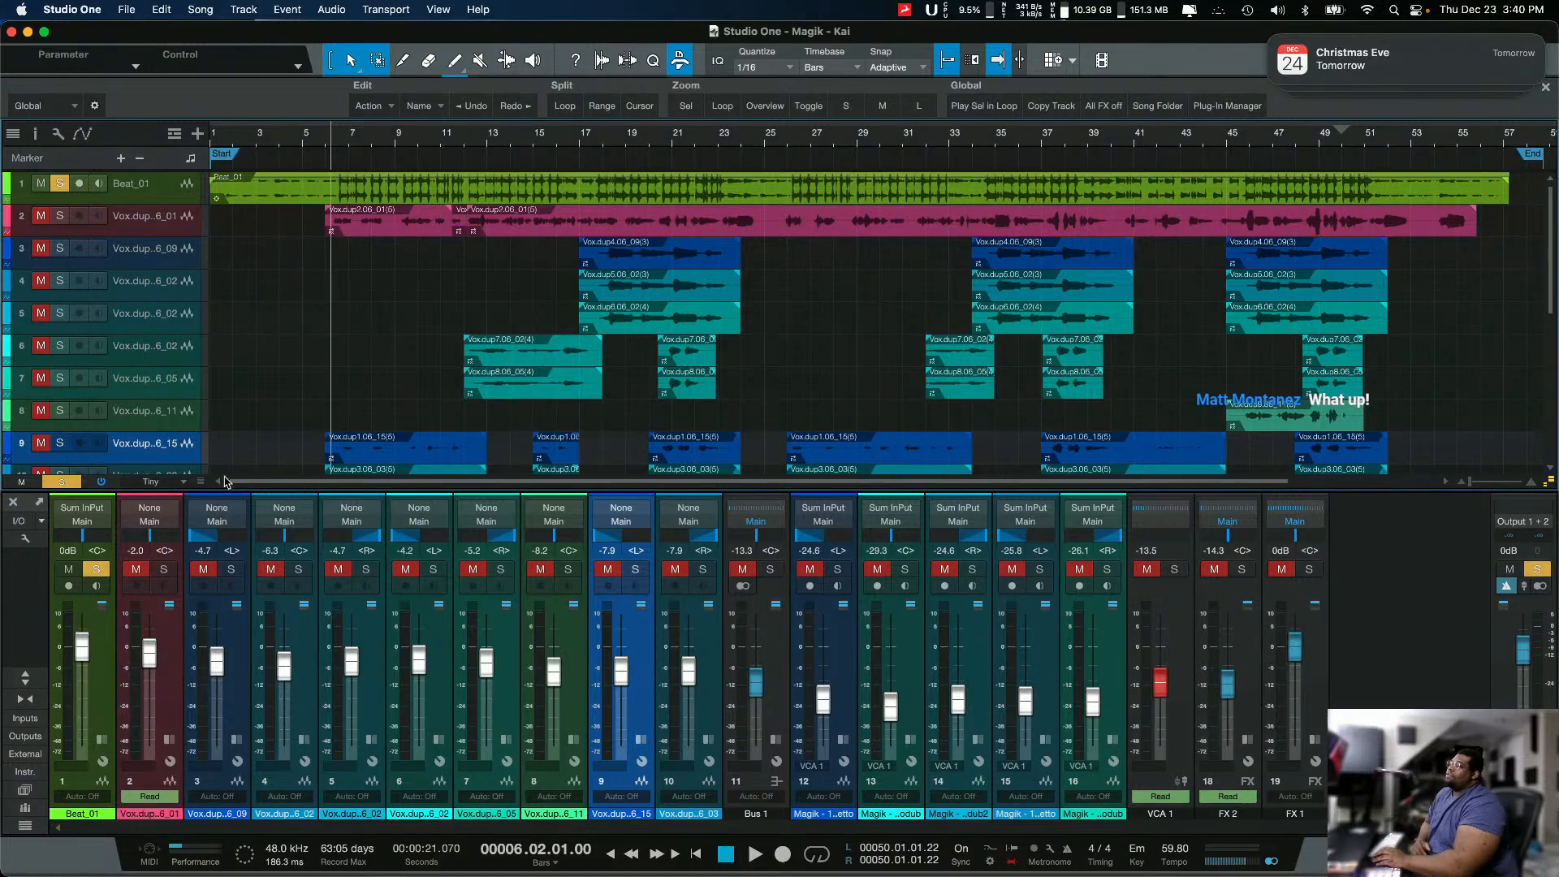
Step: Unsolo the Beat_01 track and open the Seventh Heaven reverb inserted on the FX 1 channel
left_click(98, 571)
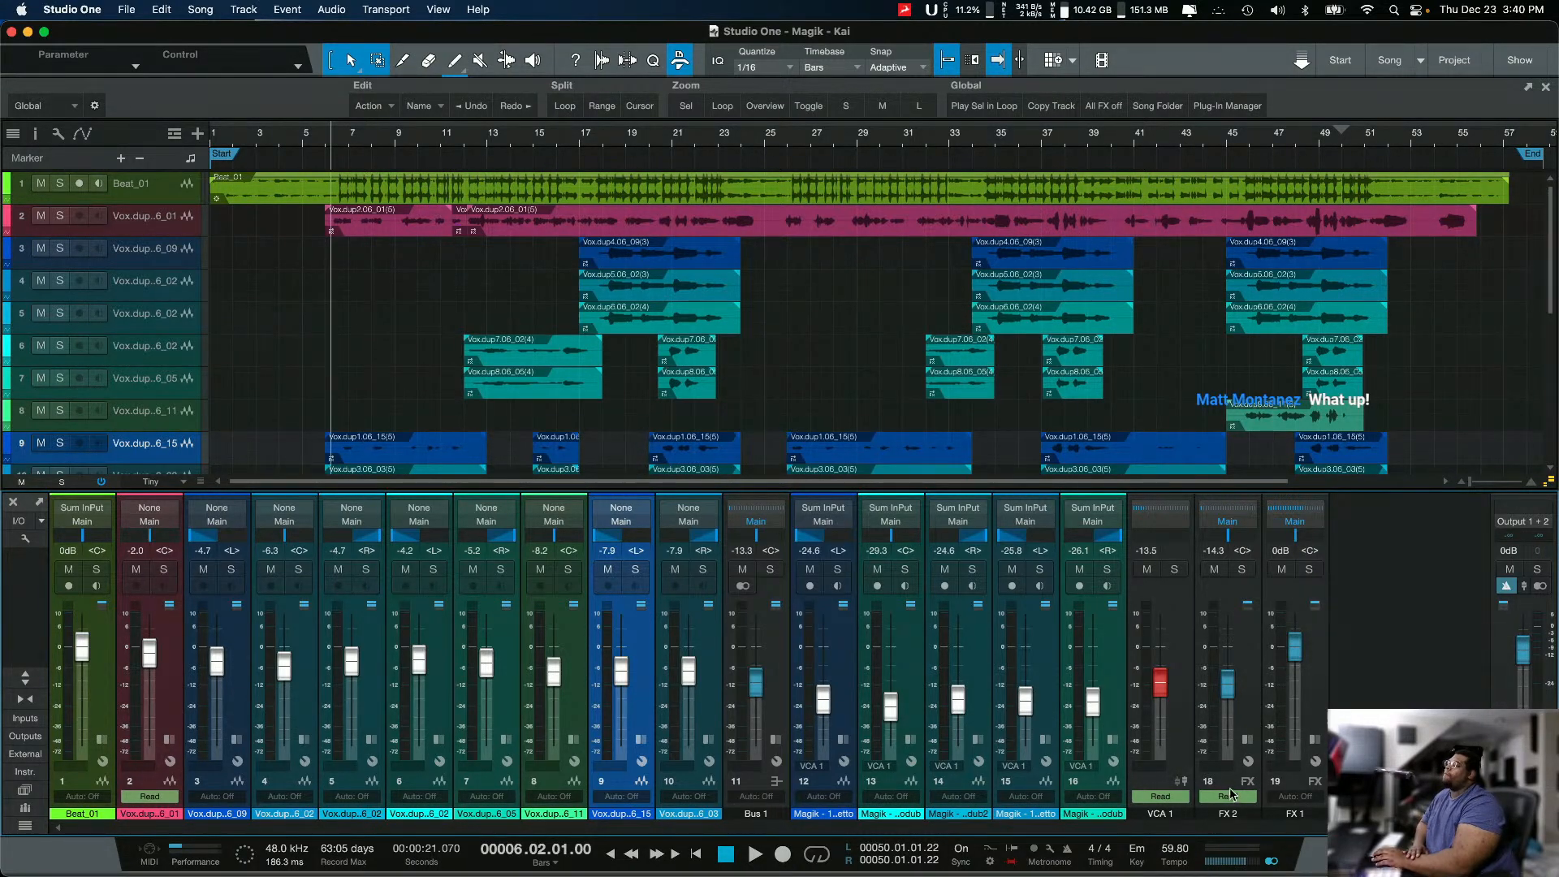
left_click(1312, 742)
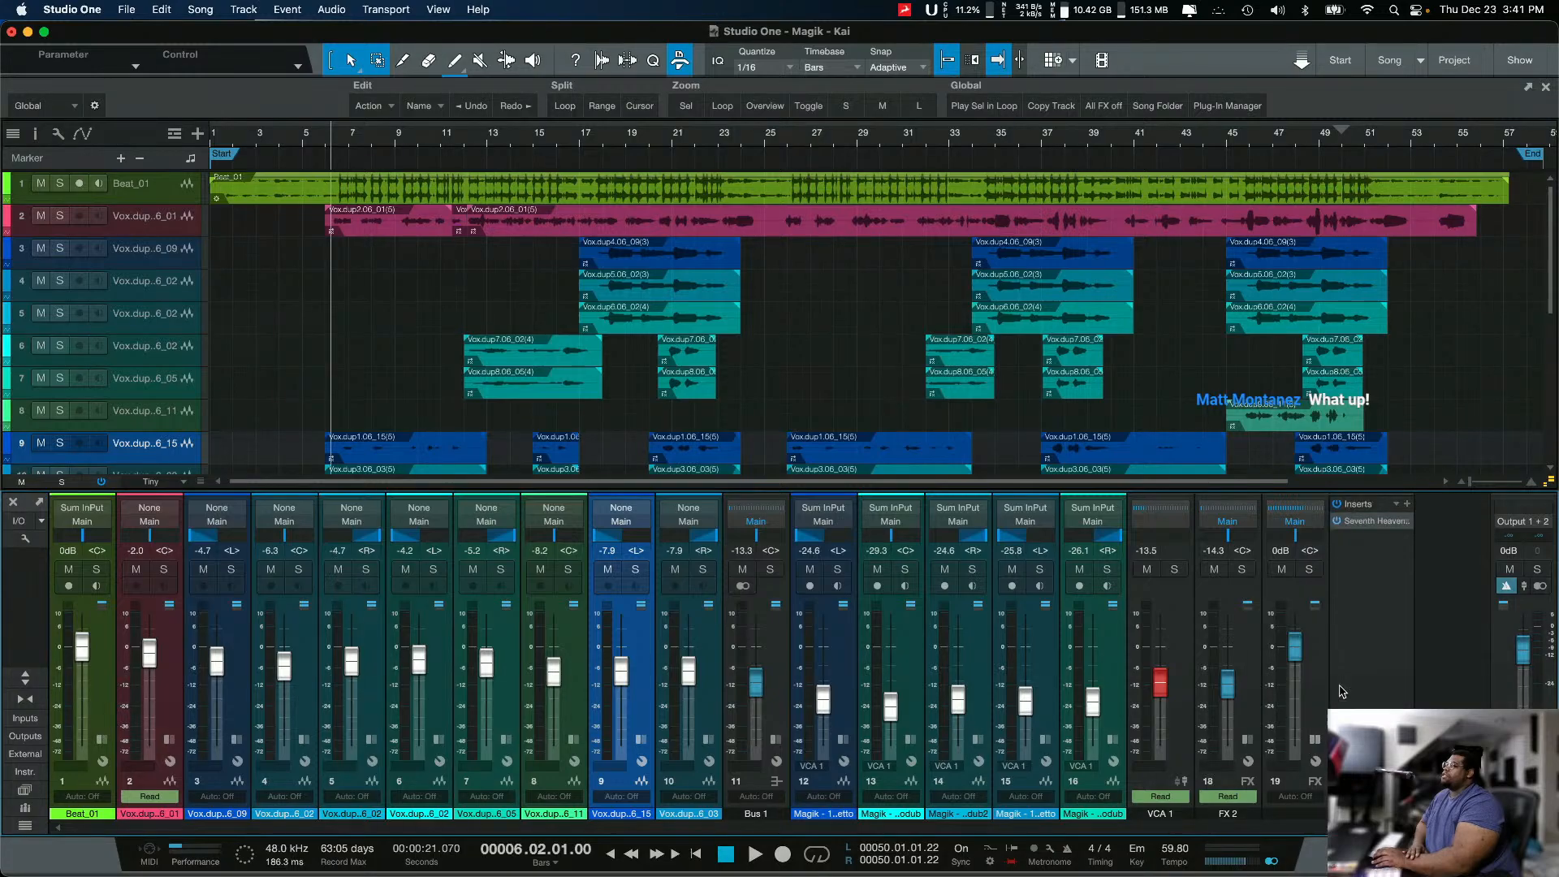
left_click(1379, 522)
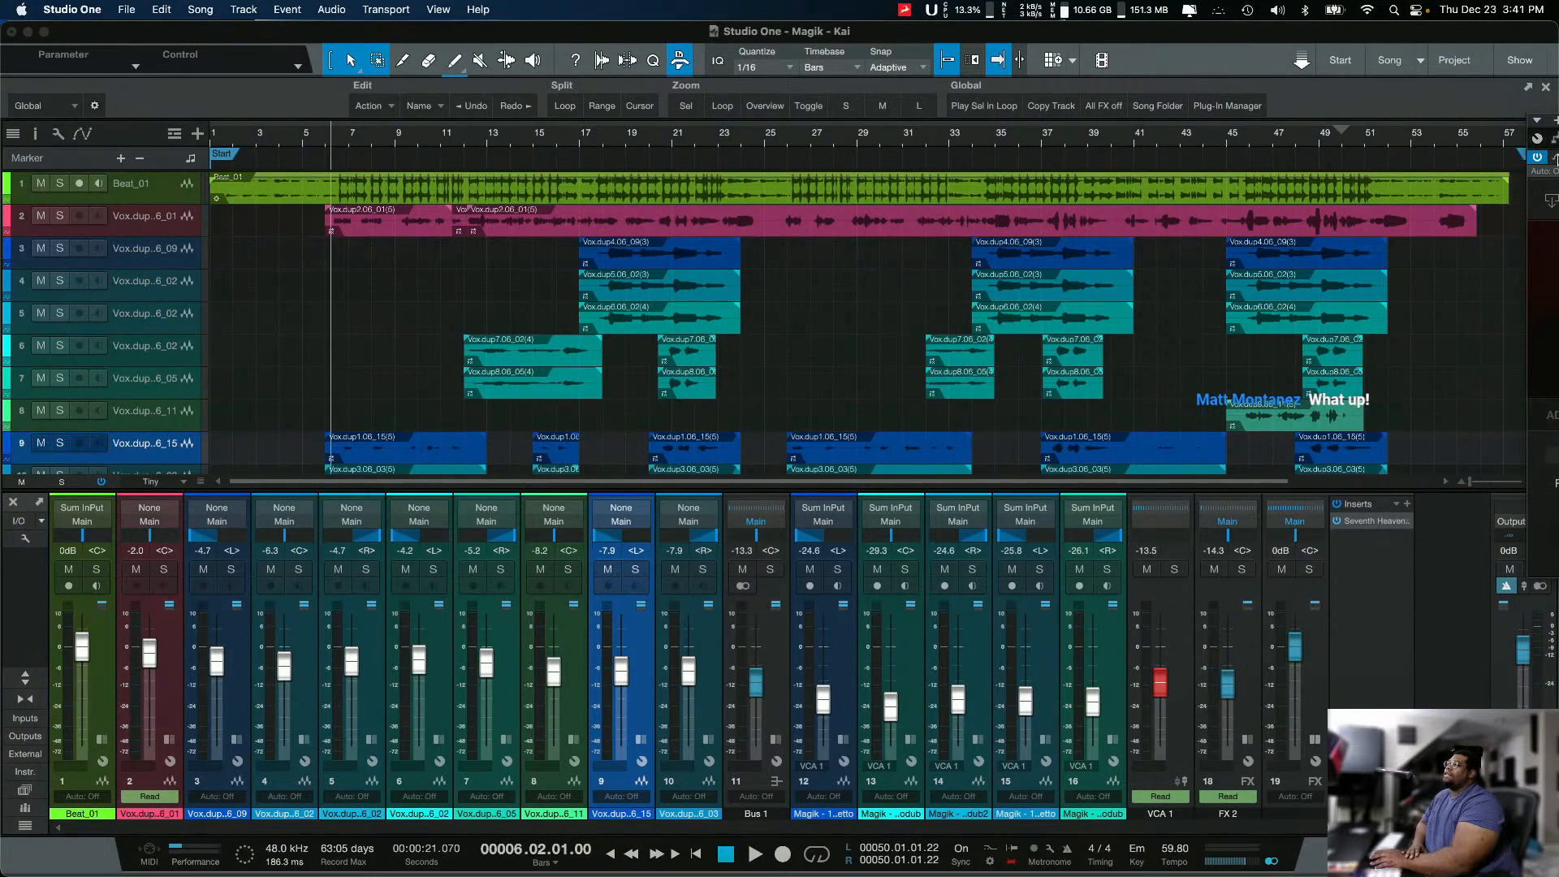
Step: Bring the Seventh Heaven window fully into view, review its reverb and equaliser settings, and close it
left_click(1555, 121)
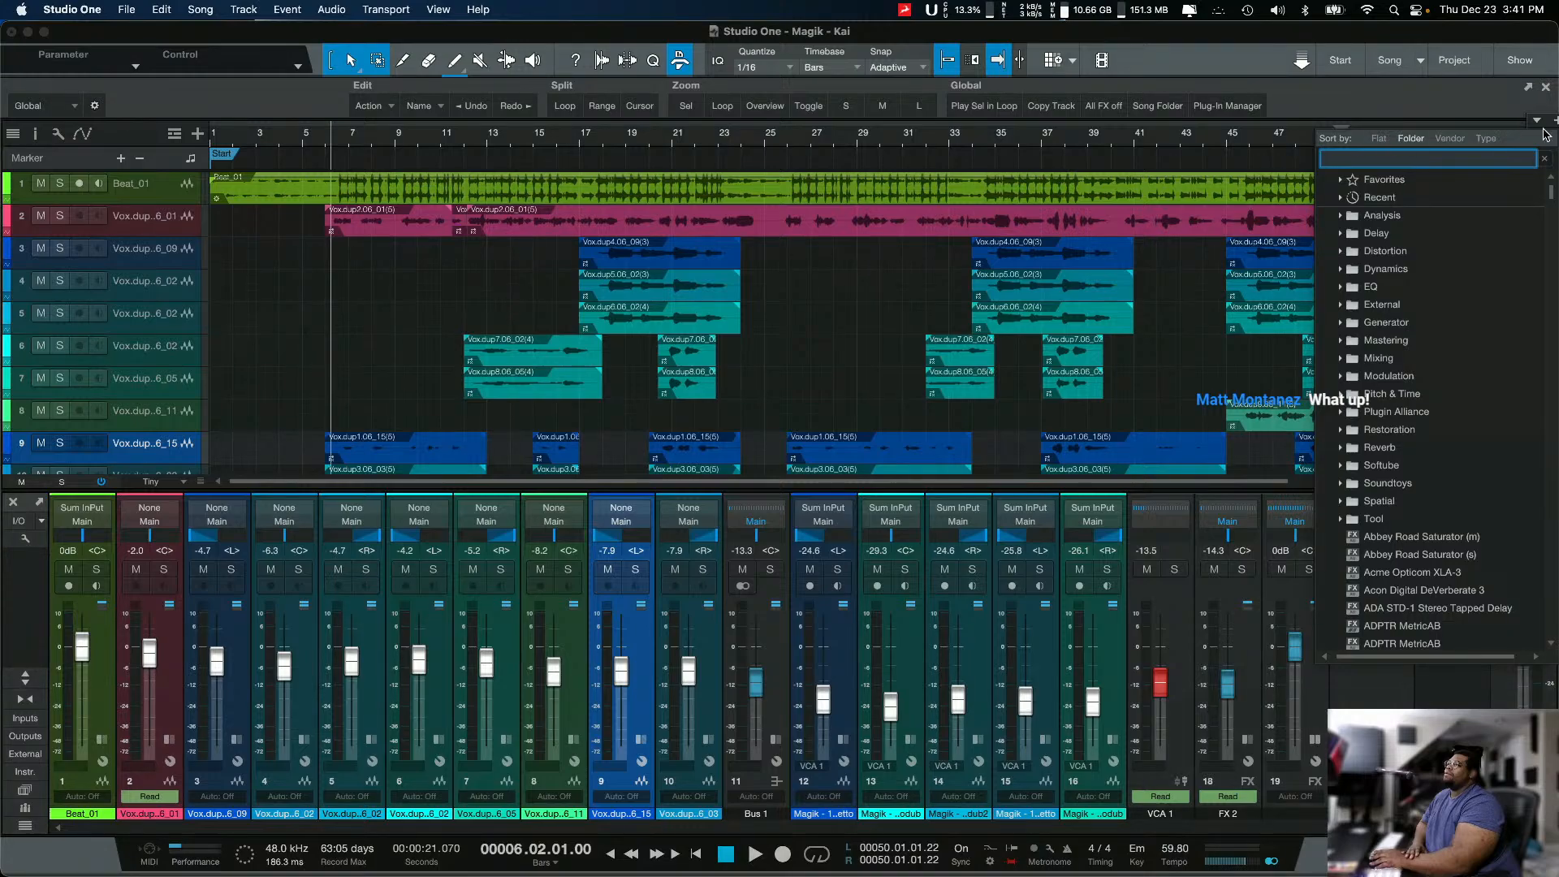
left_click(1545, 125)
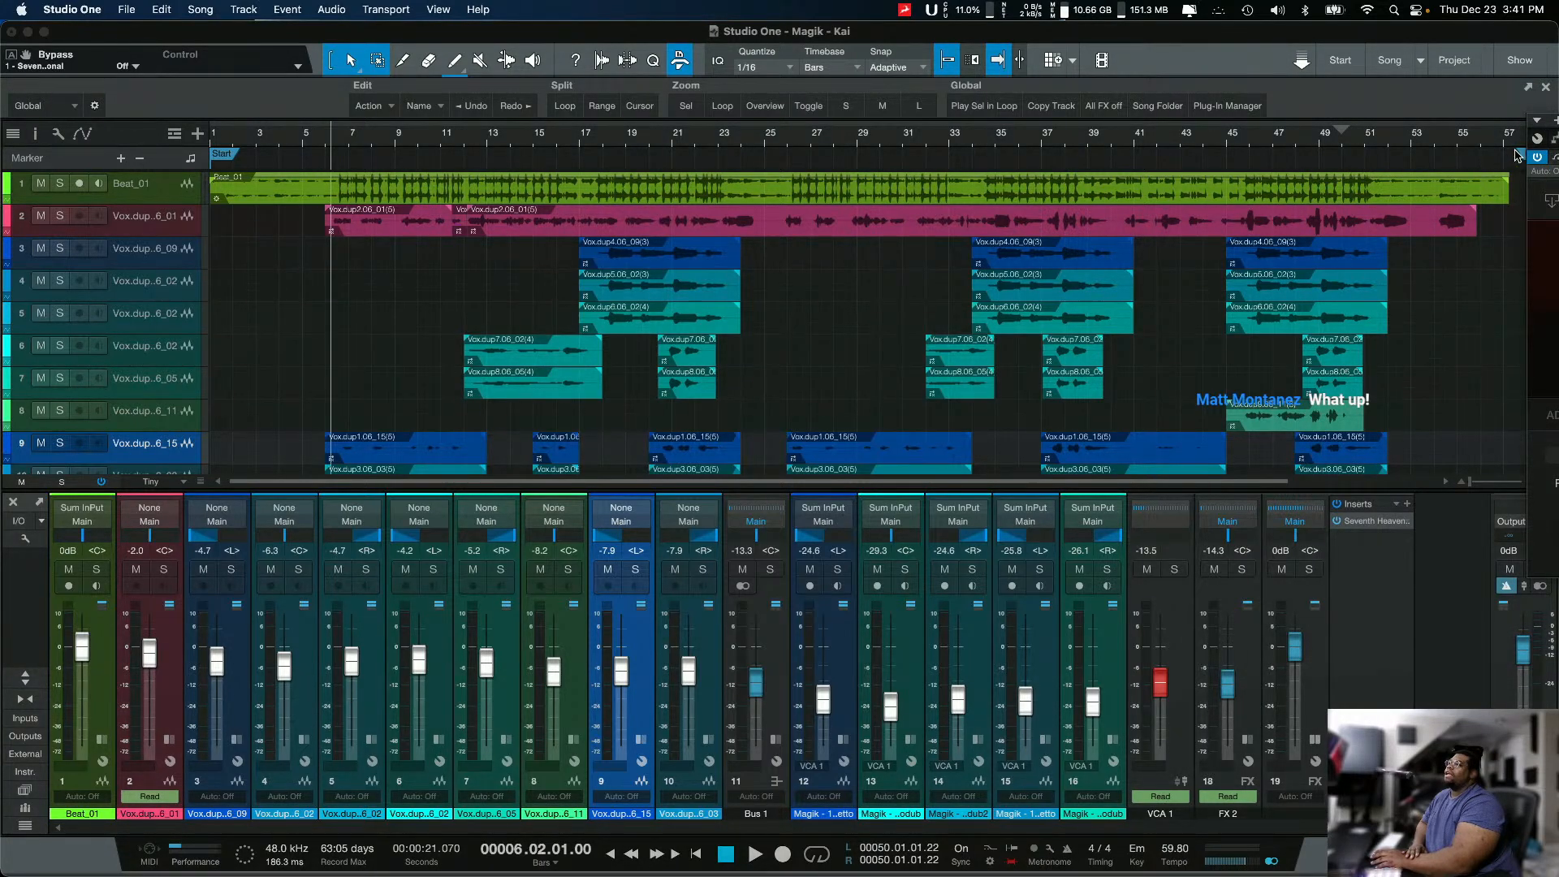
left_click_drag(1531, 156, 216, 284)
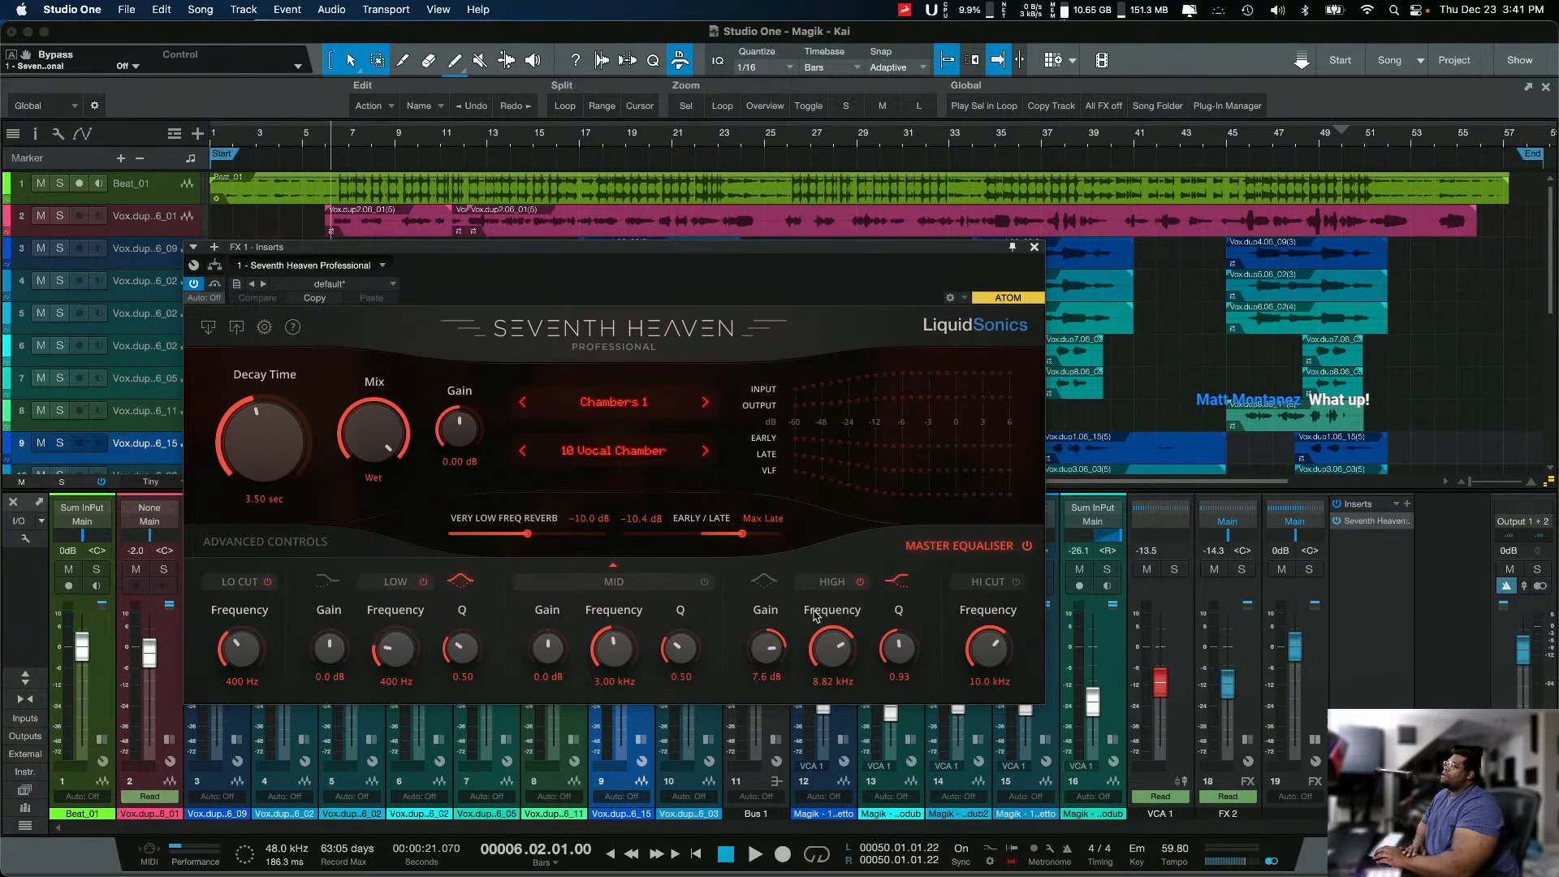
left_click_drag(756, 250, 808, 242)
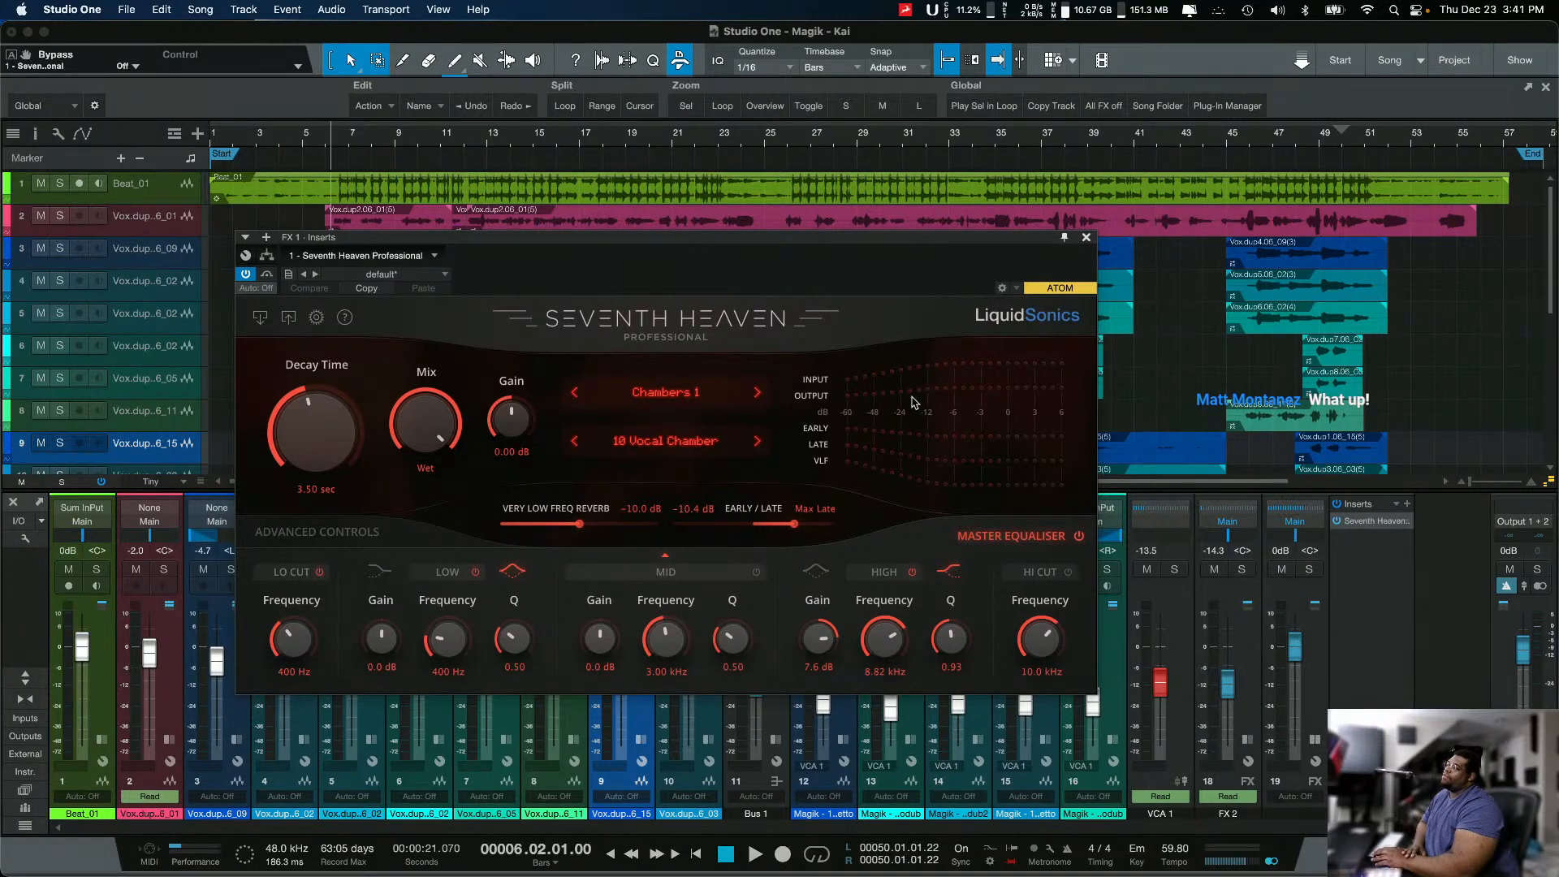
left_click(1085, 239)
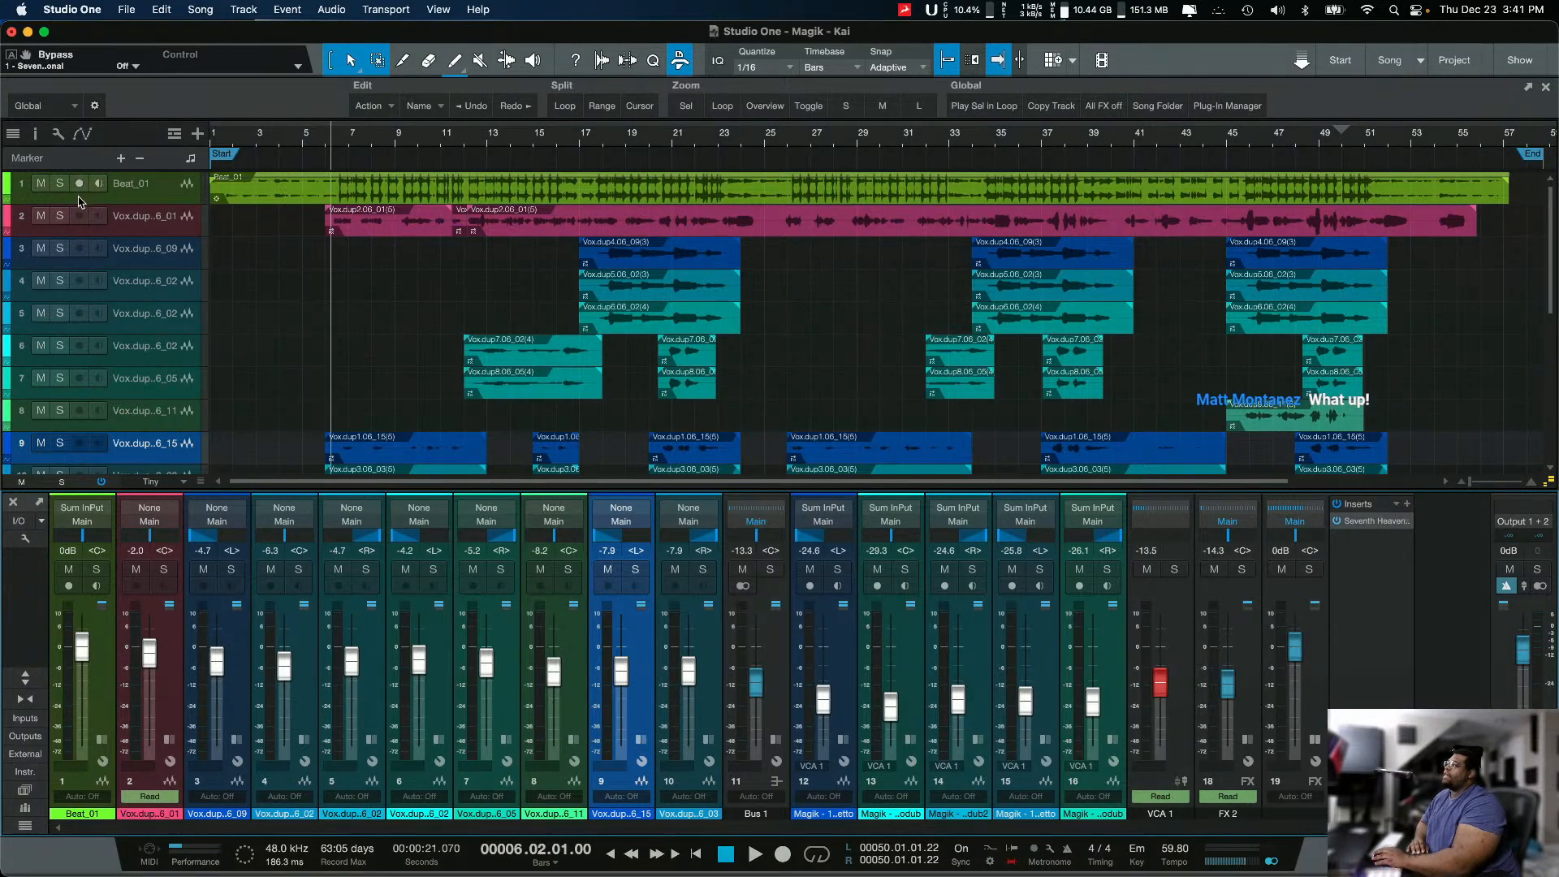
Step: Play the full mix and open FX 1's Seventh Heaven reverb, keeping its window clear of the FX channels
left_click(61, 216)
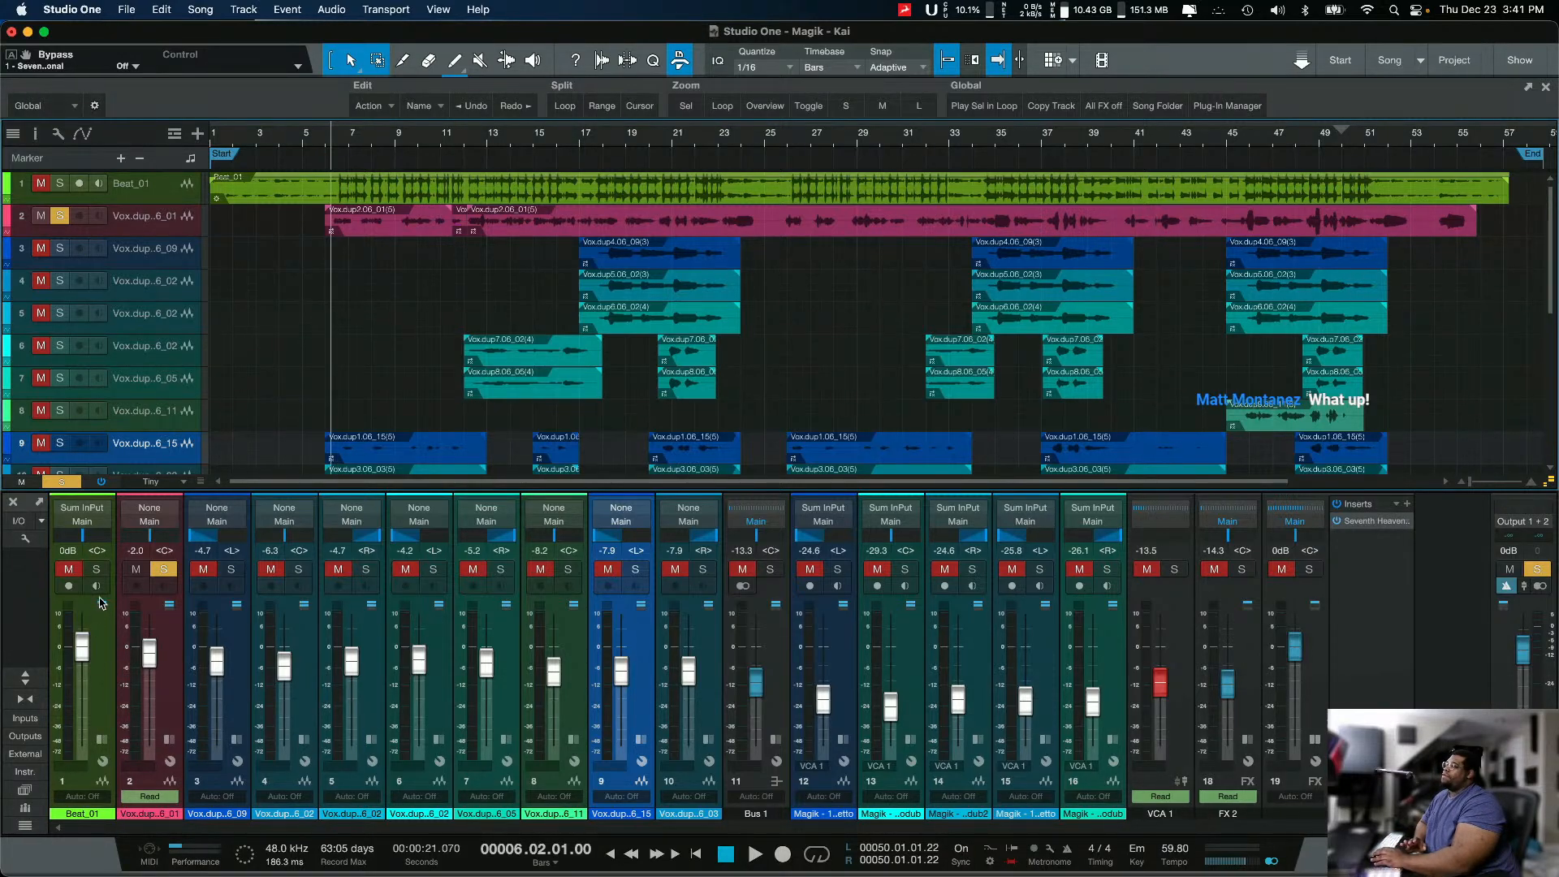
left_click(166, 570)
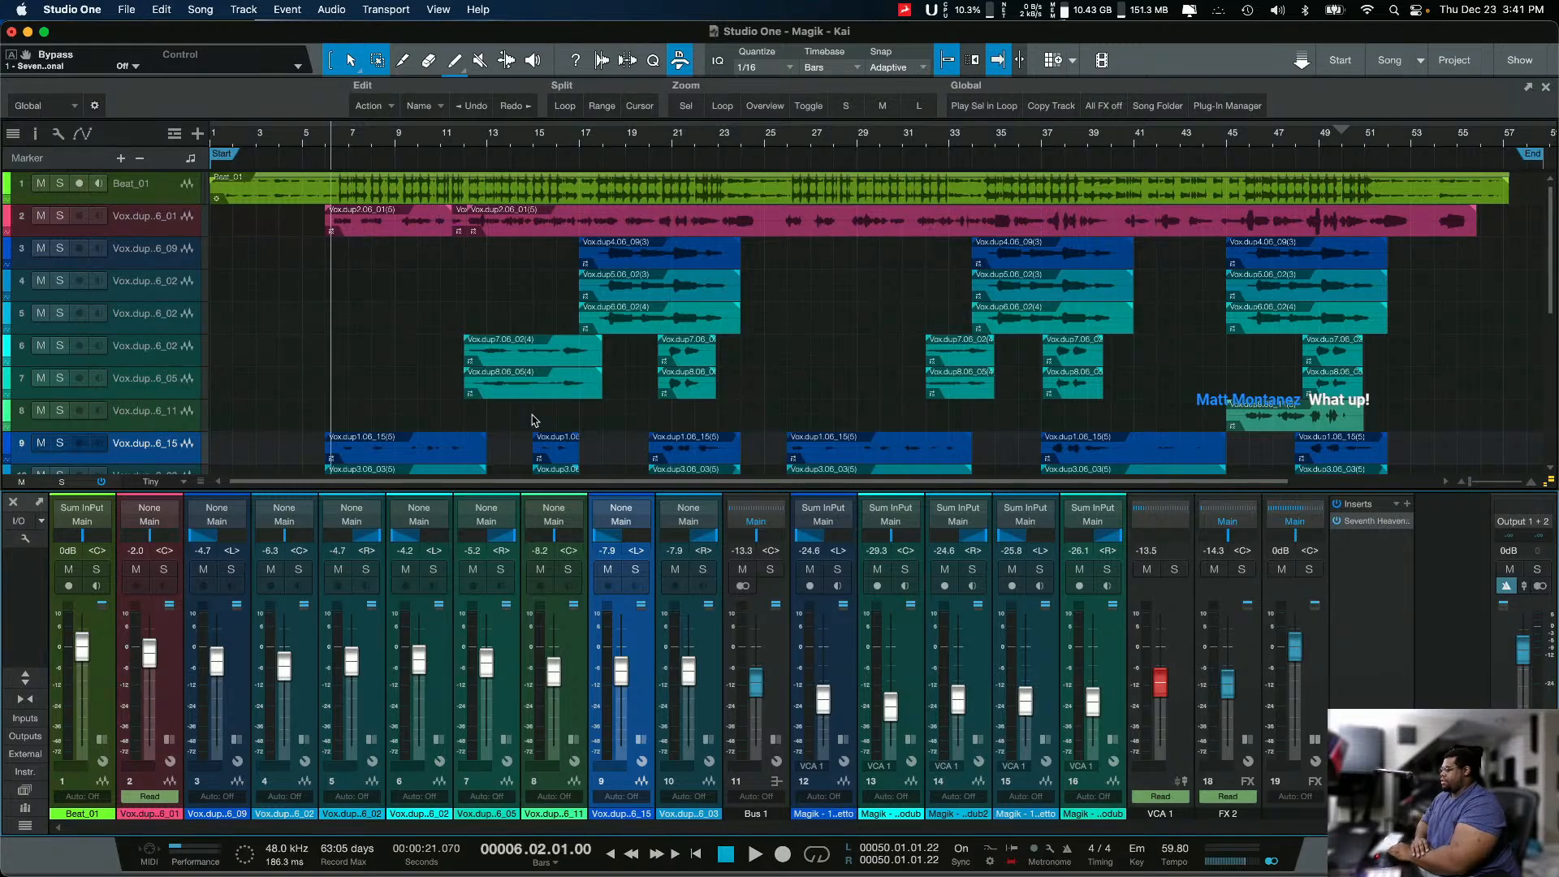
key("space")
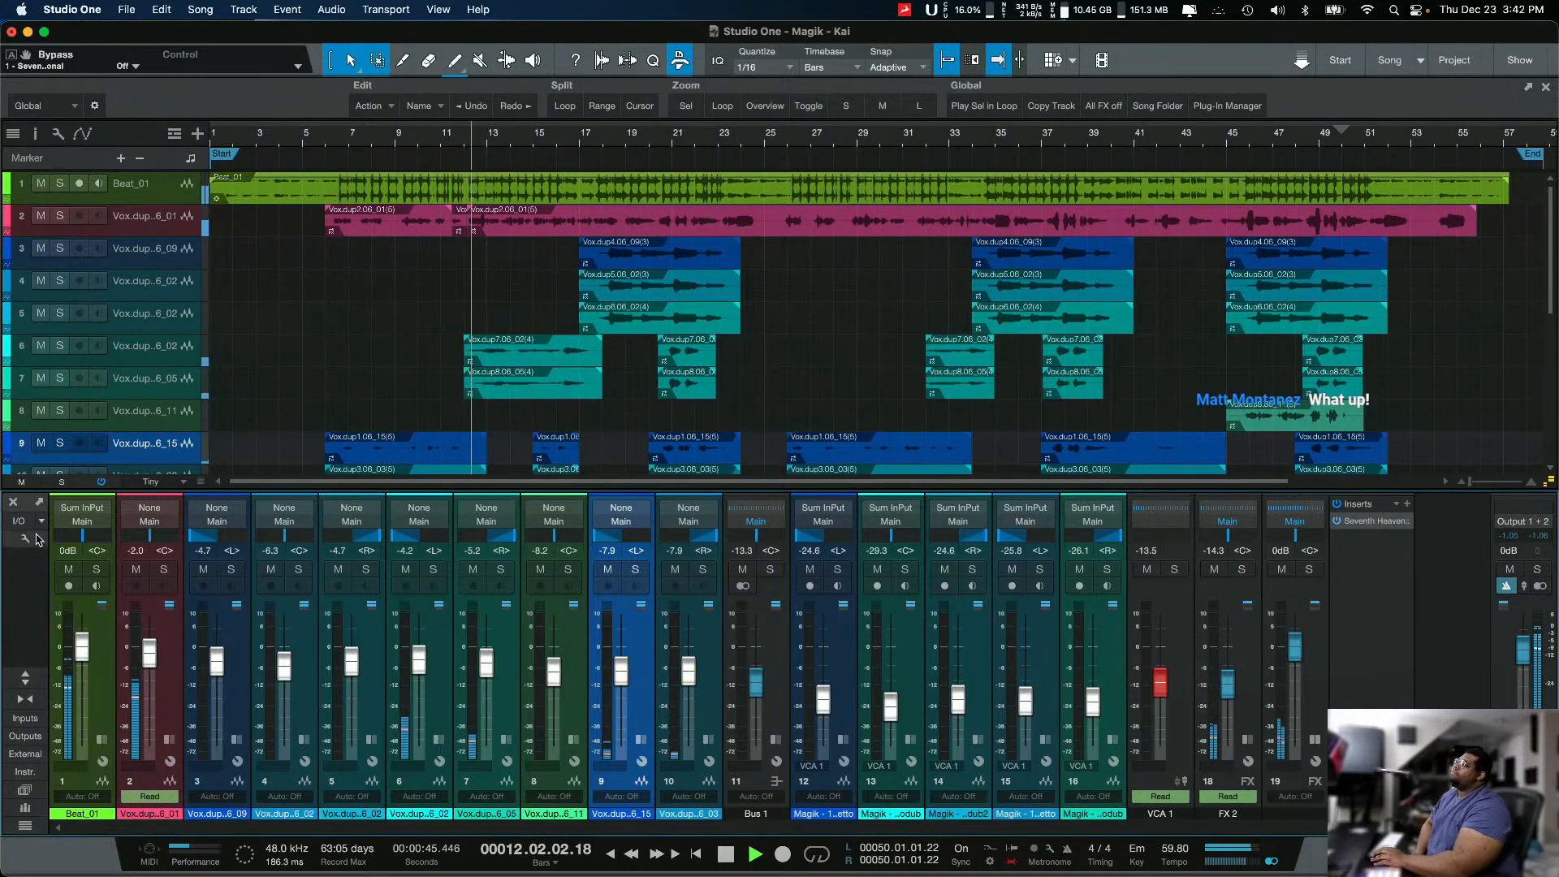
left_click(1377, 521)
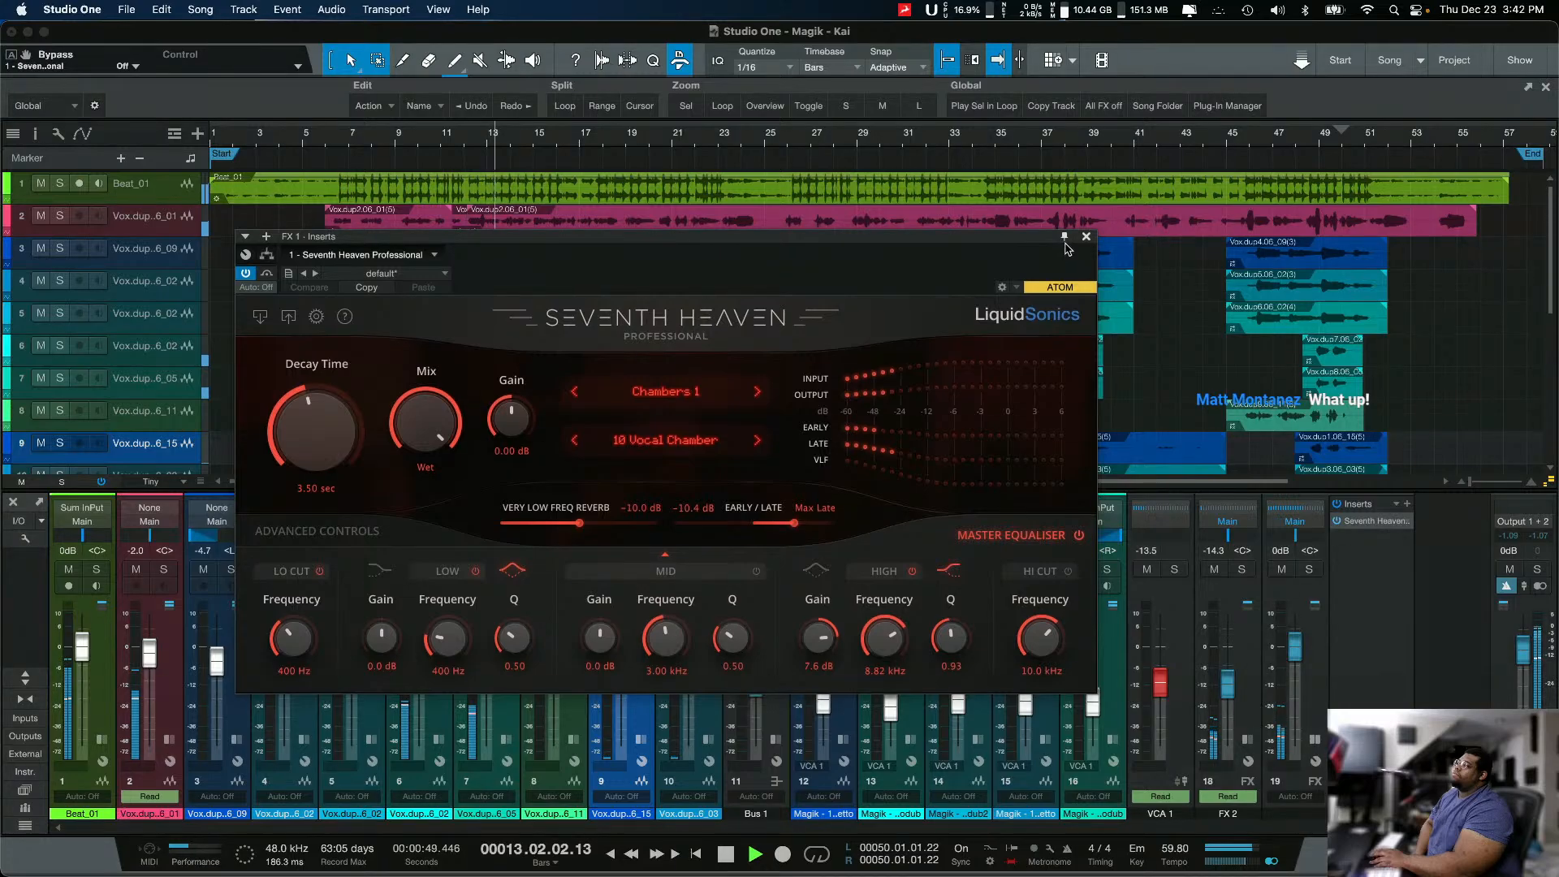
left_click_drag(1015, 238, 640, 225)
left_click_drag(763, 155, 775, 144)
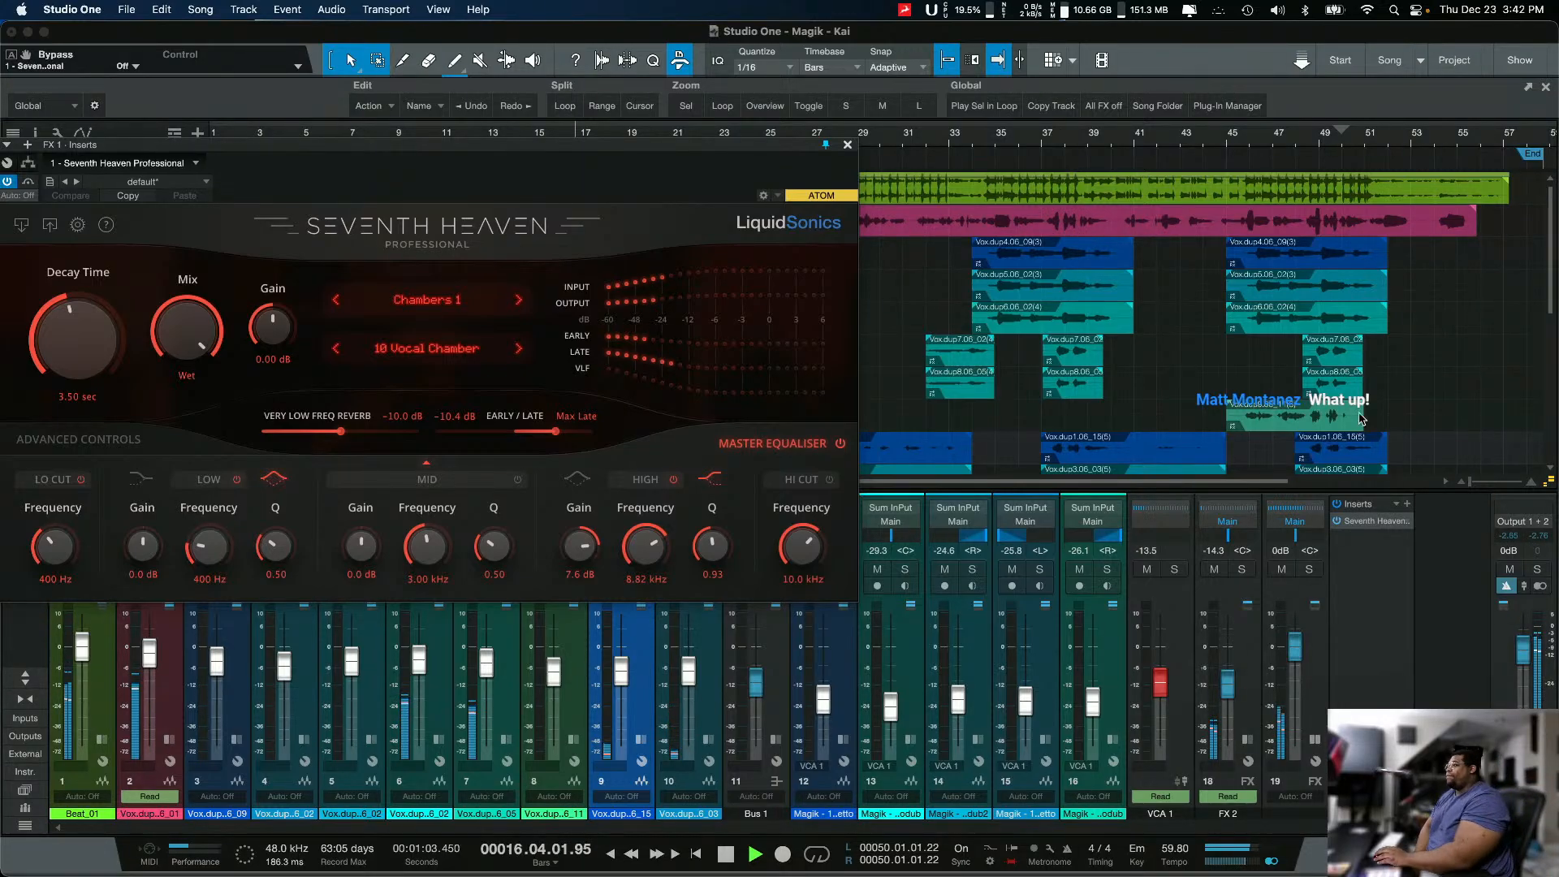
Step: Add a Spectrum Meter after the reverb on FX 1, place it beside the reverb window, and stop playback after checking
left_click(1407, 504)
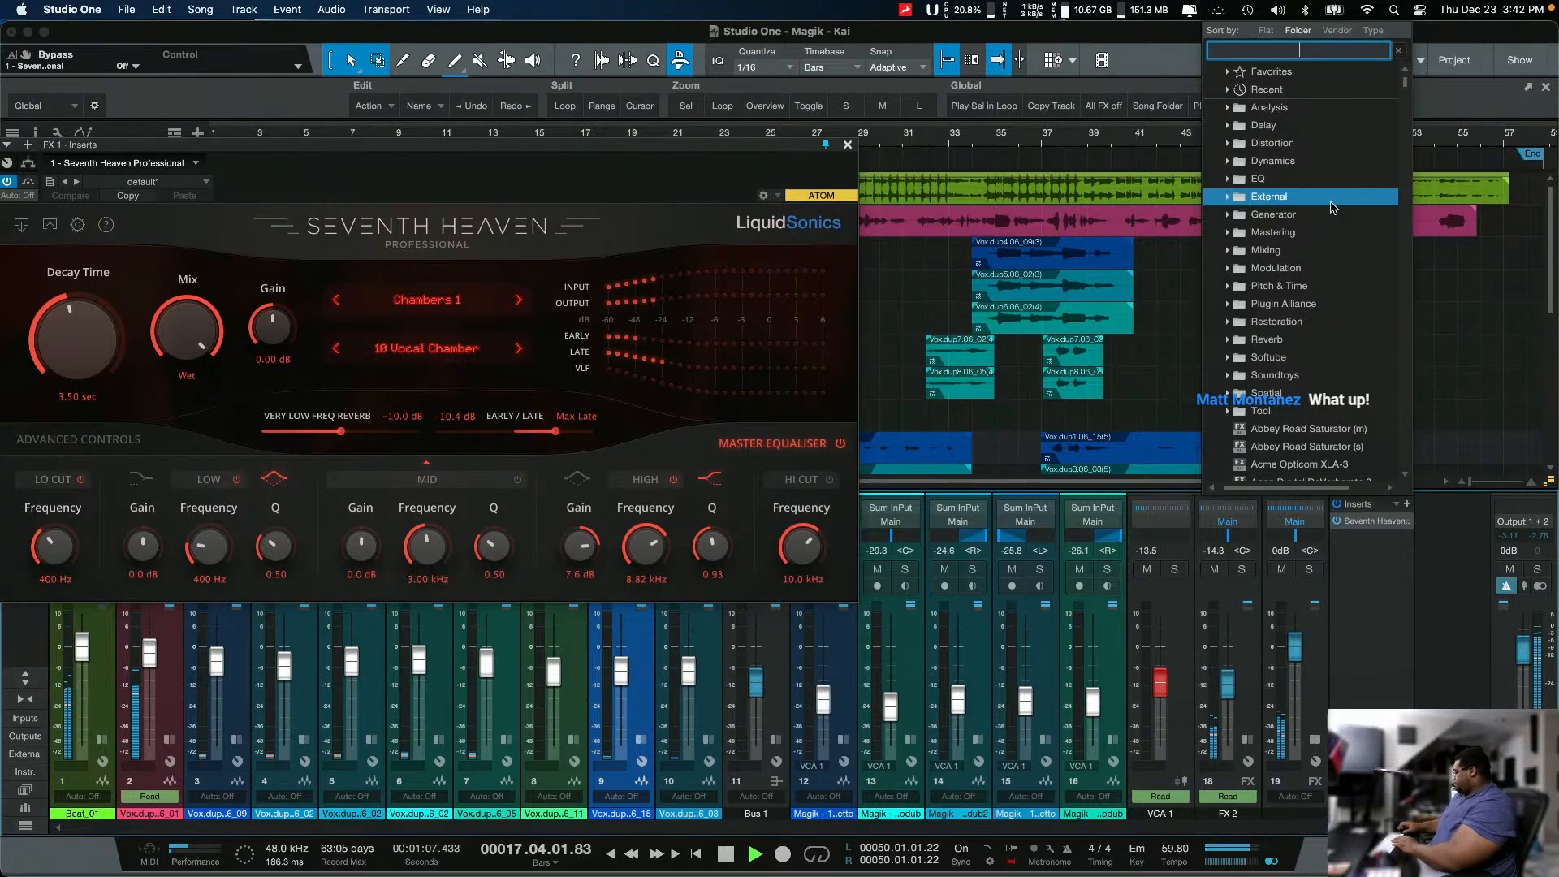
type("ana")
key("Return")
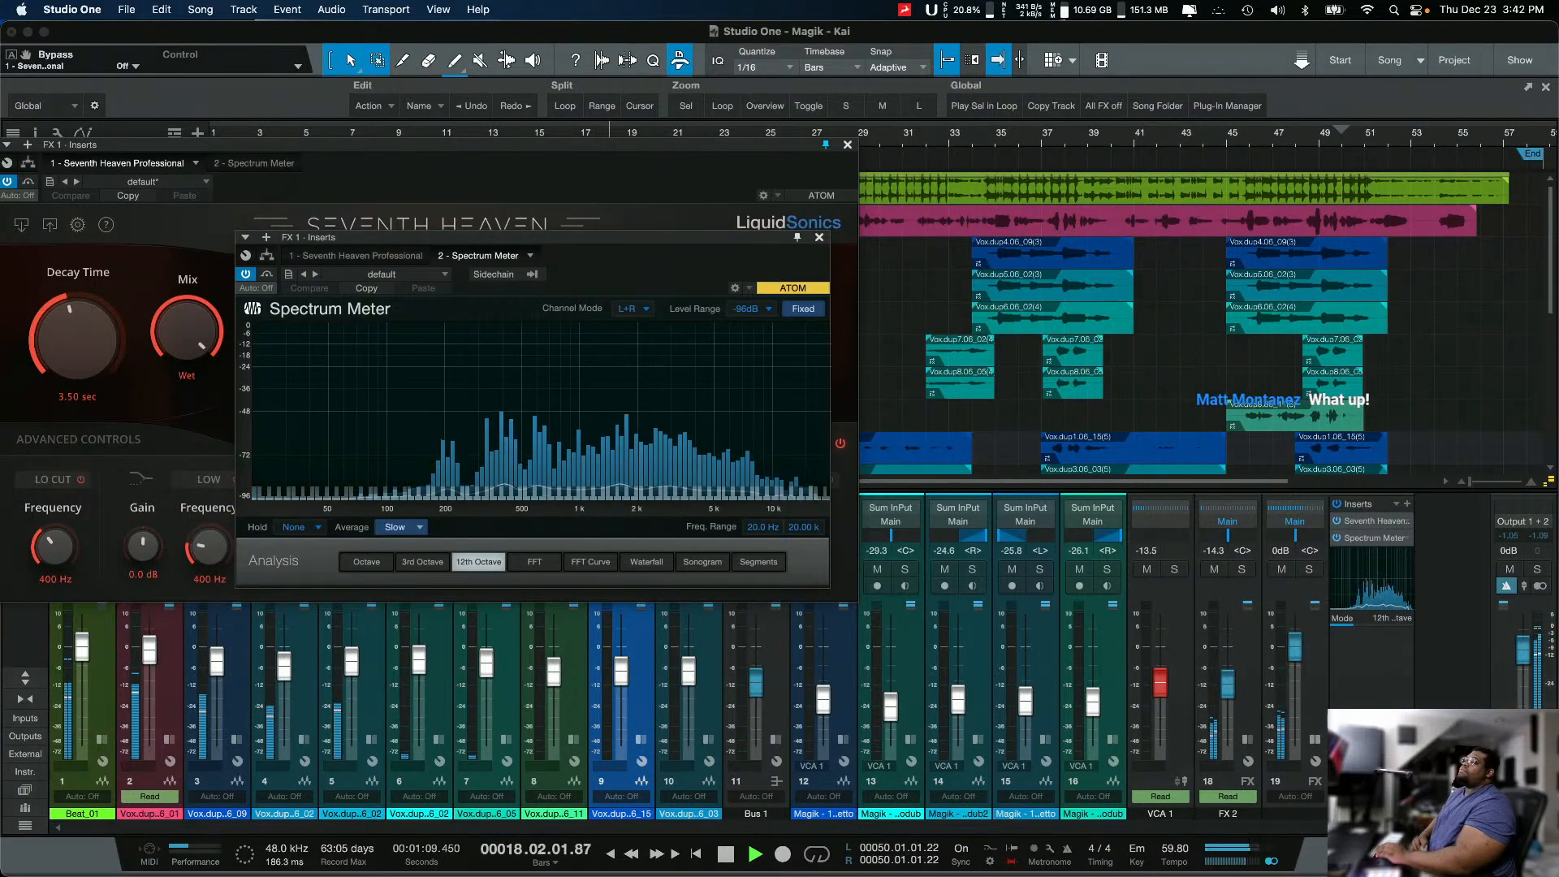
left_click_drag(585, 249, 1145, 208)
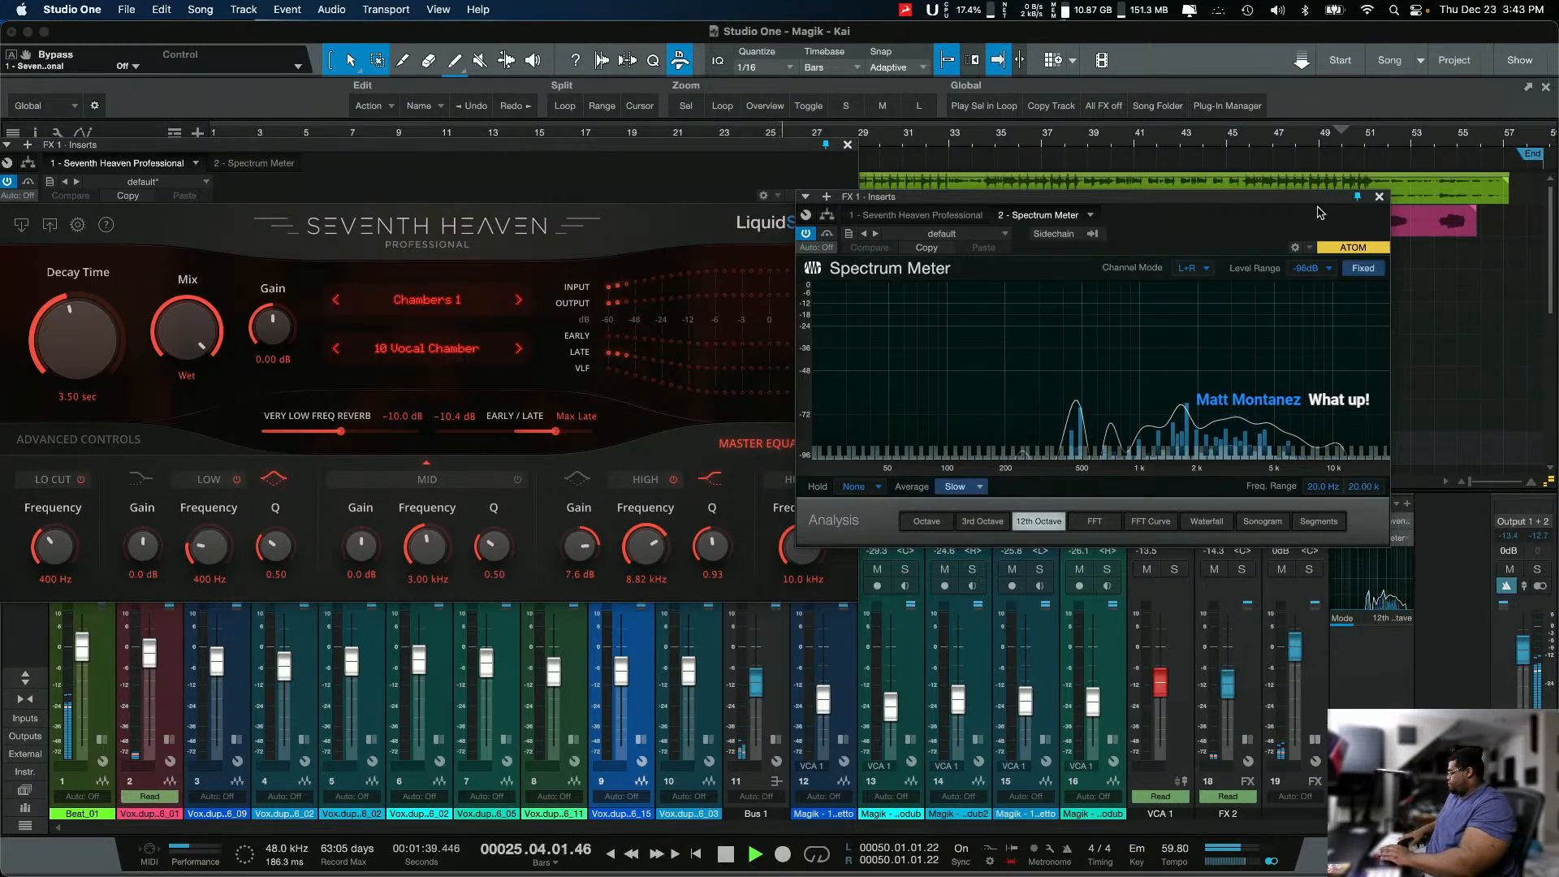
key("space")
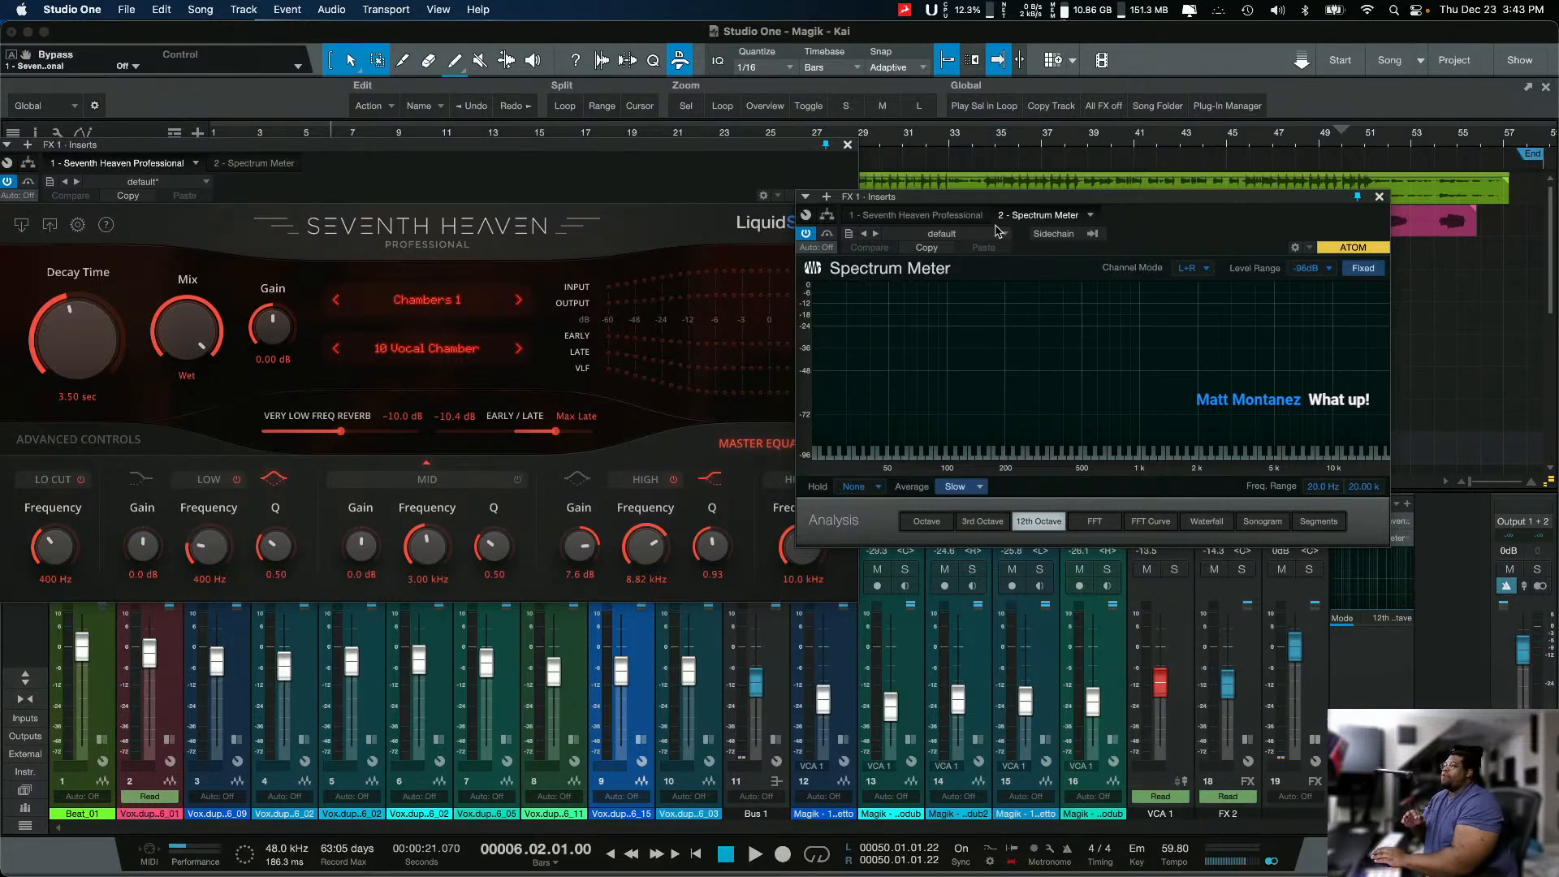
Step: Close the Seventh Heaven and Spectrum Meter windows
left_click_drag(994, 197, 899, 266)
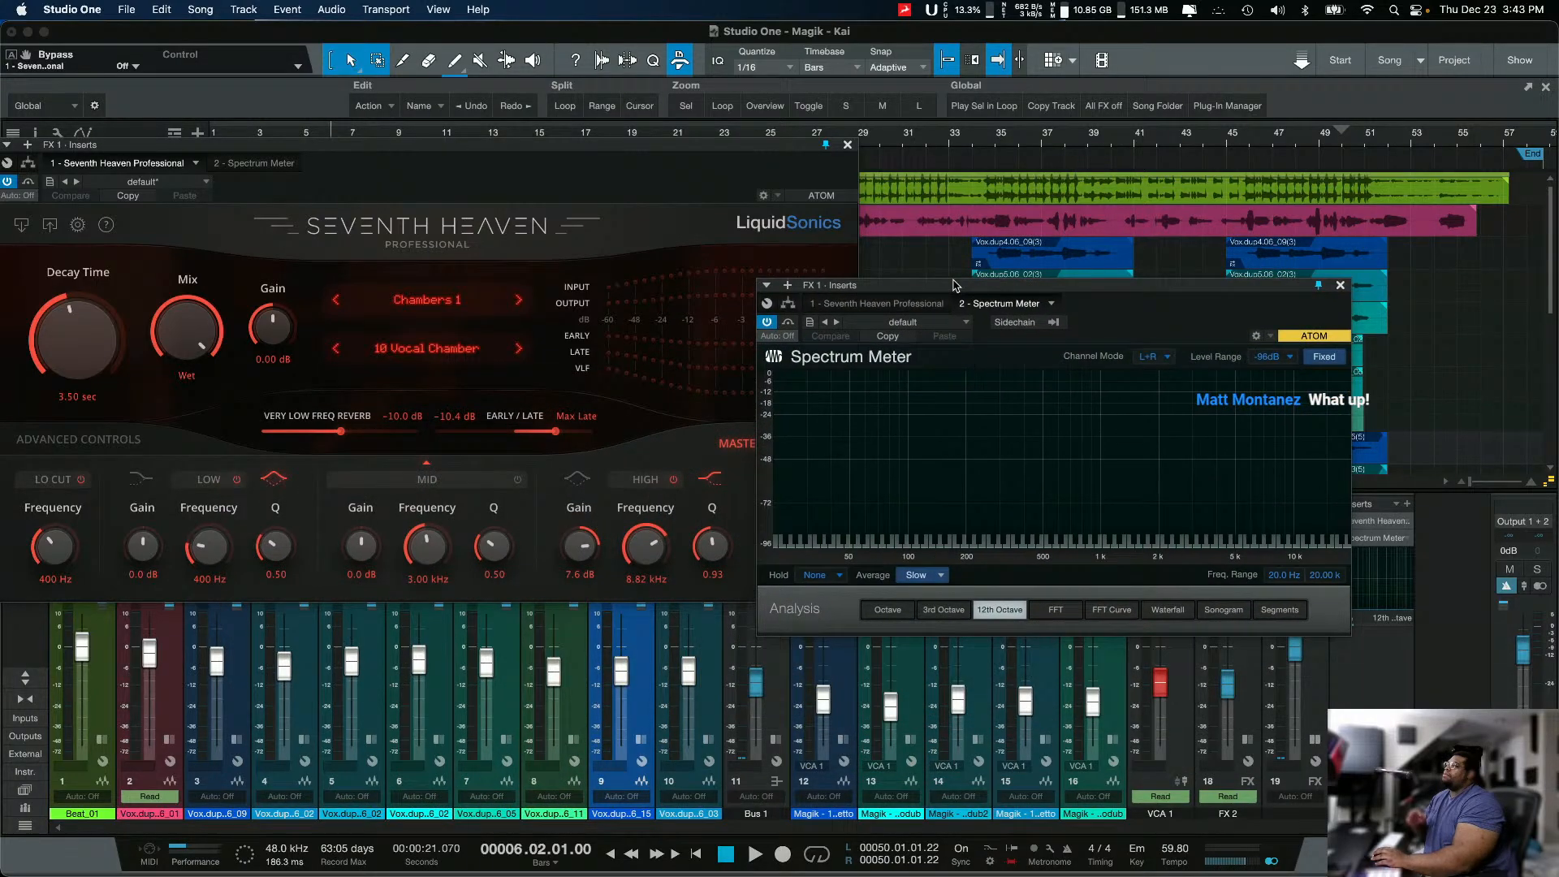
left_click(848, 146)
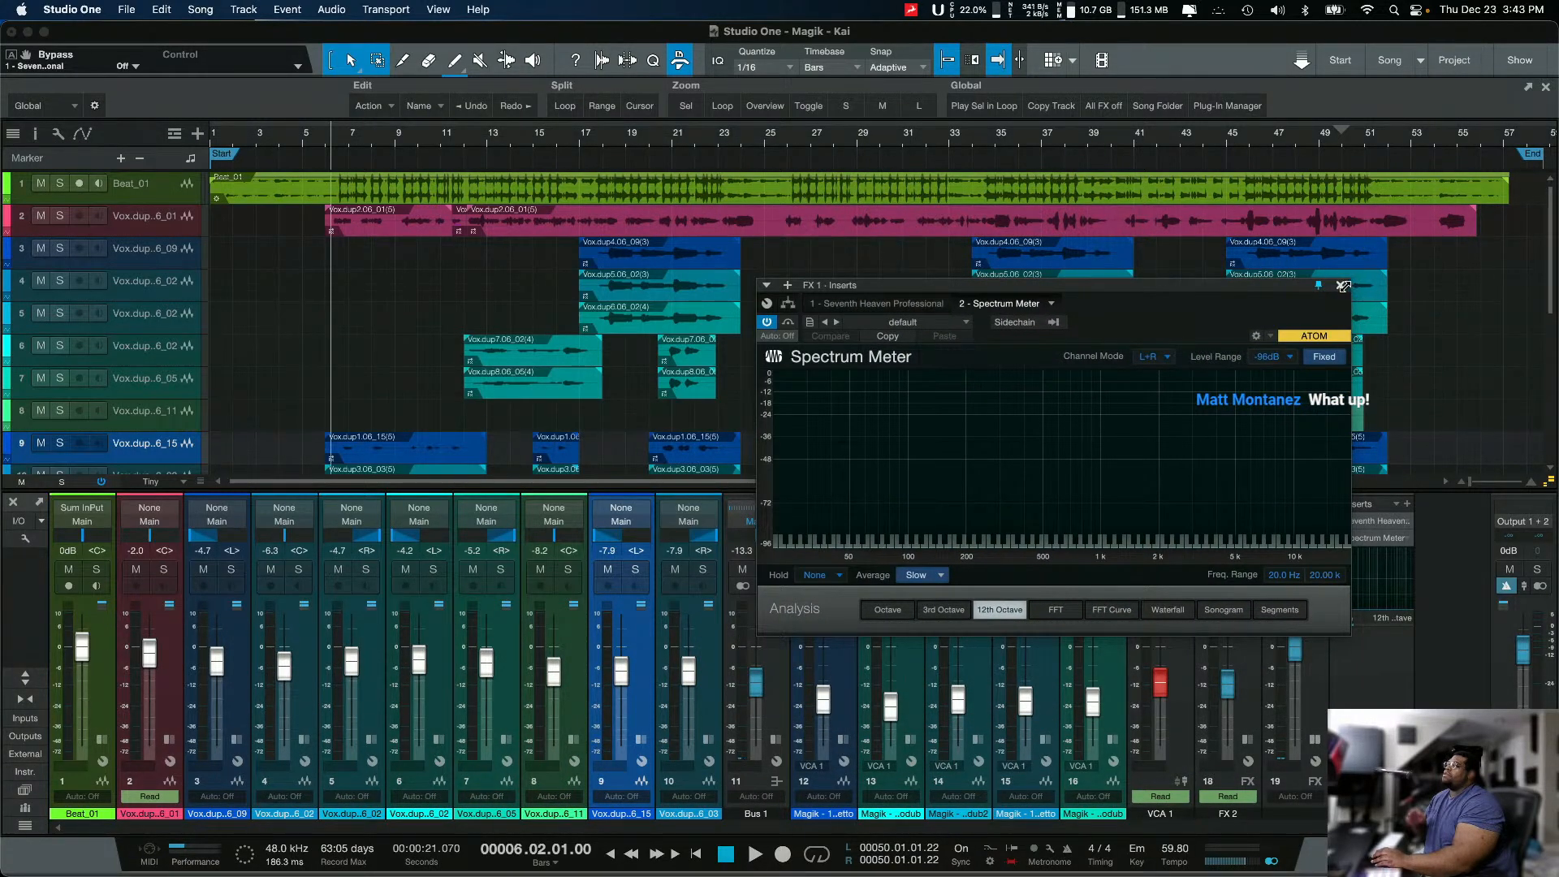
left_click(1344, 285)
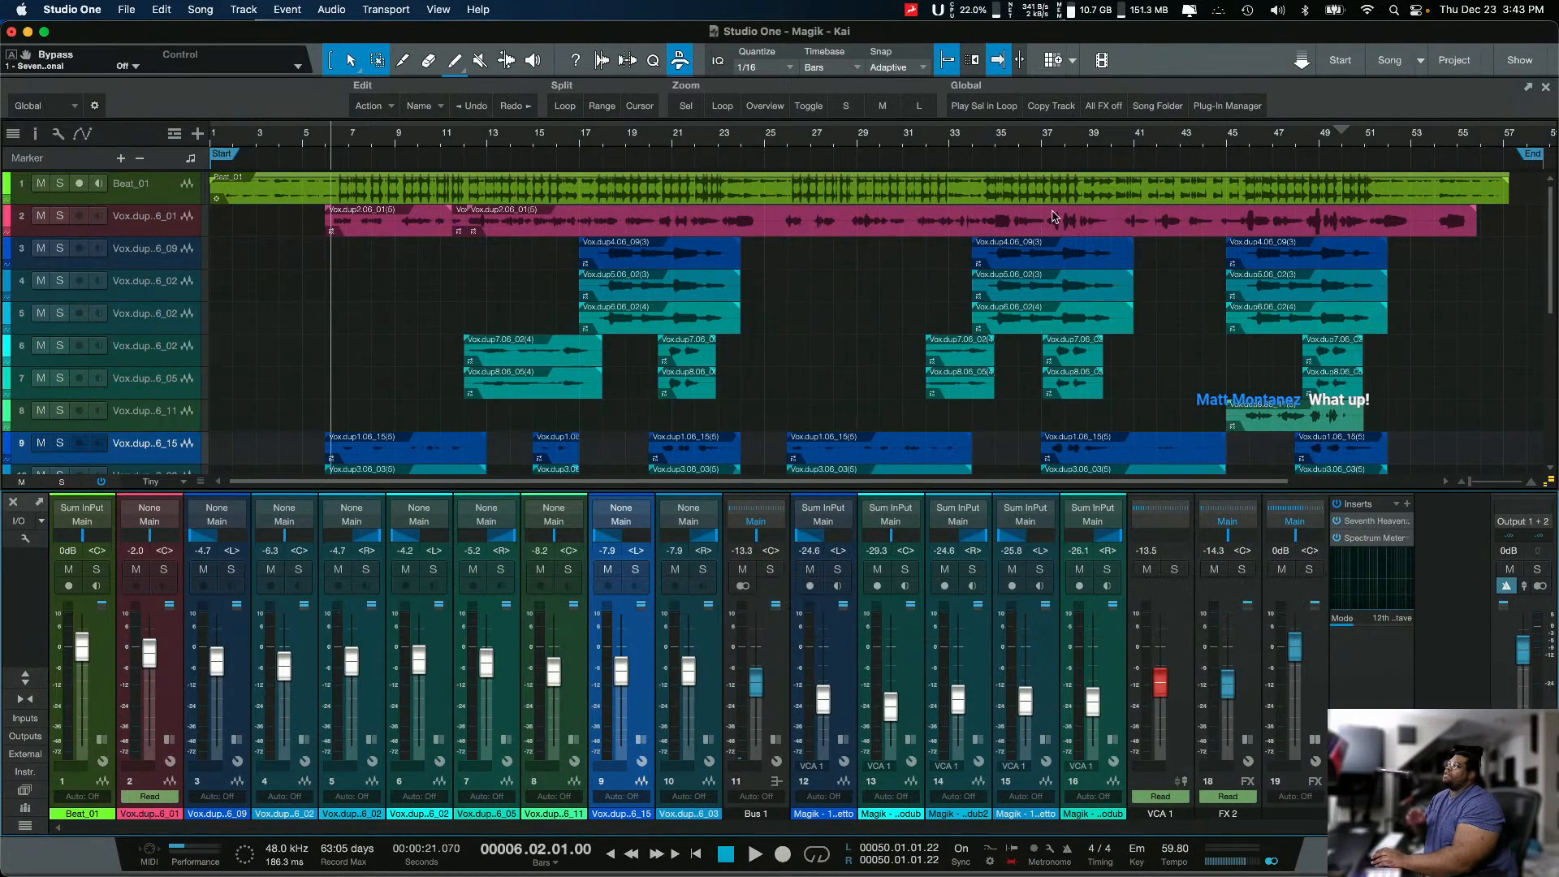
Step: Reduce the track heights to Overview and solo the lead vocal on track 2 together with the FX 1 return
left_click(59, 215)
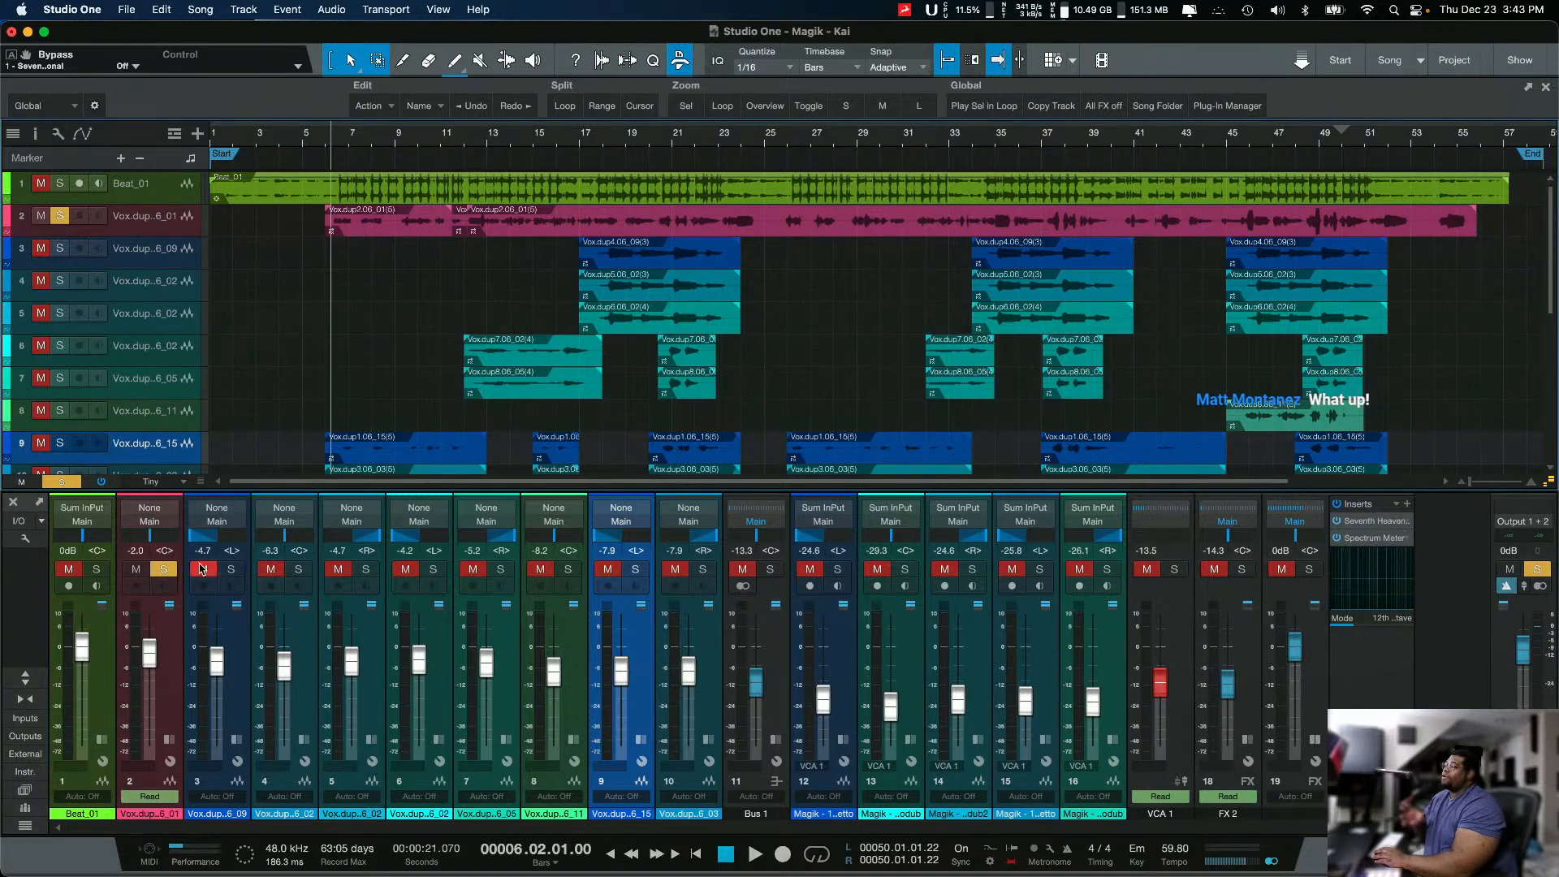
left_click(163, 571)
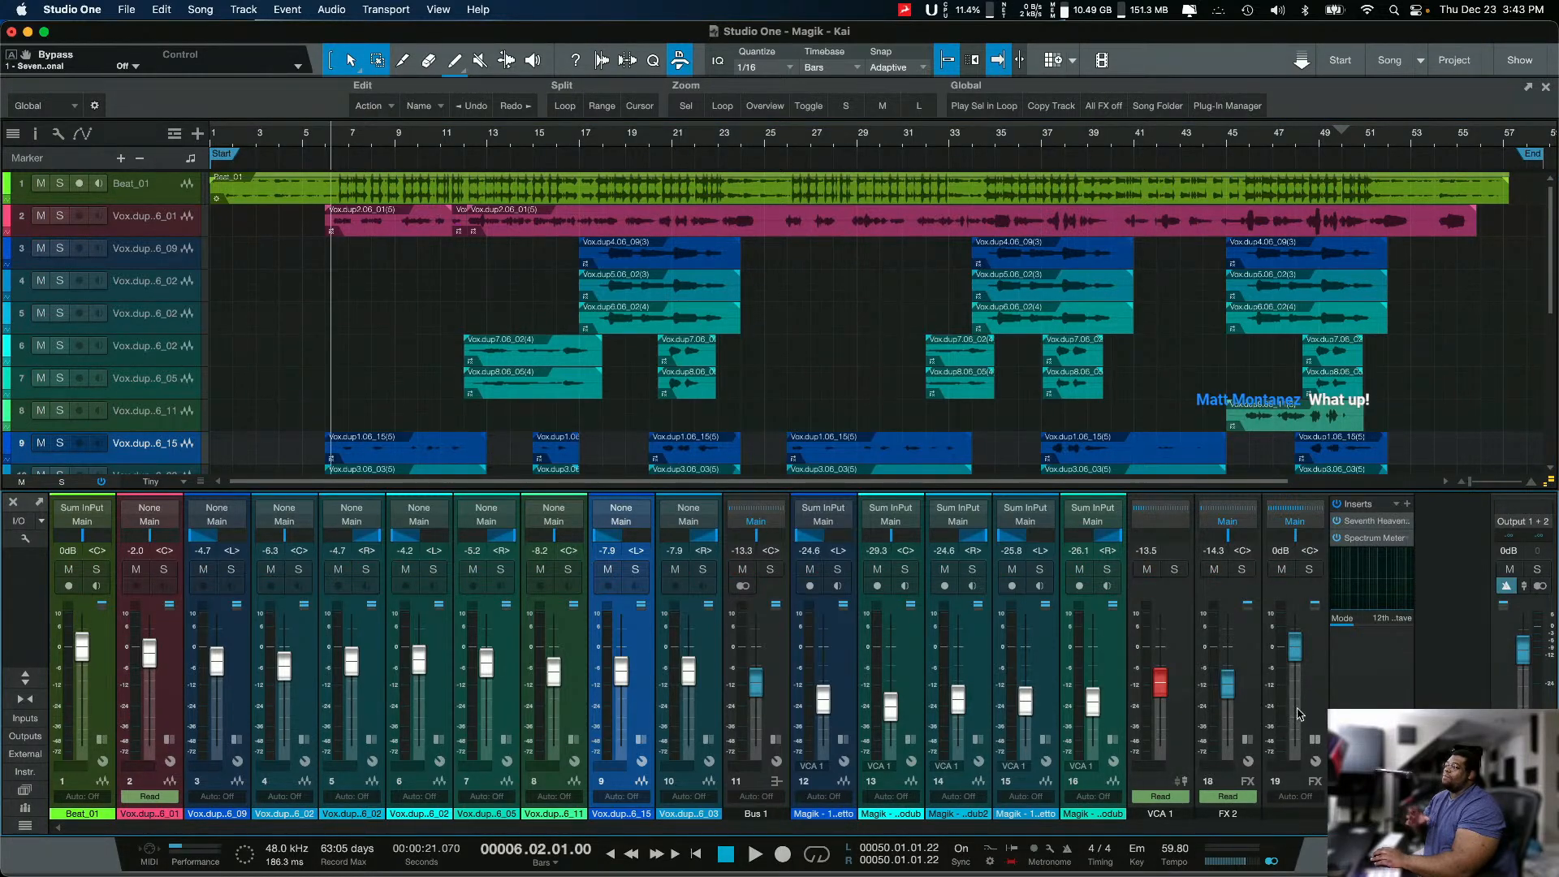
scroll(359, 271, "down", 4)
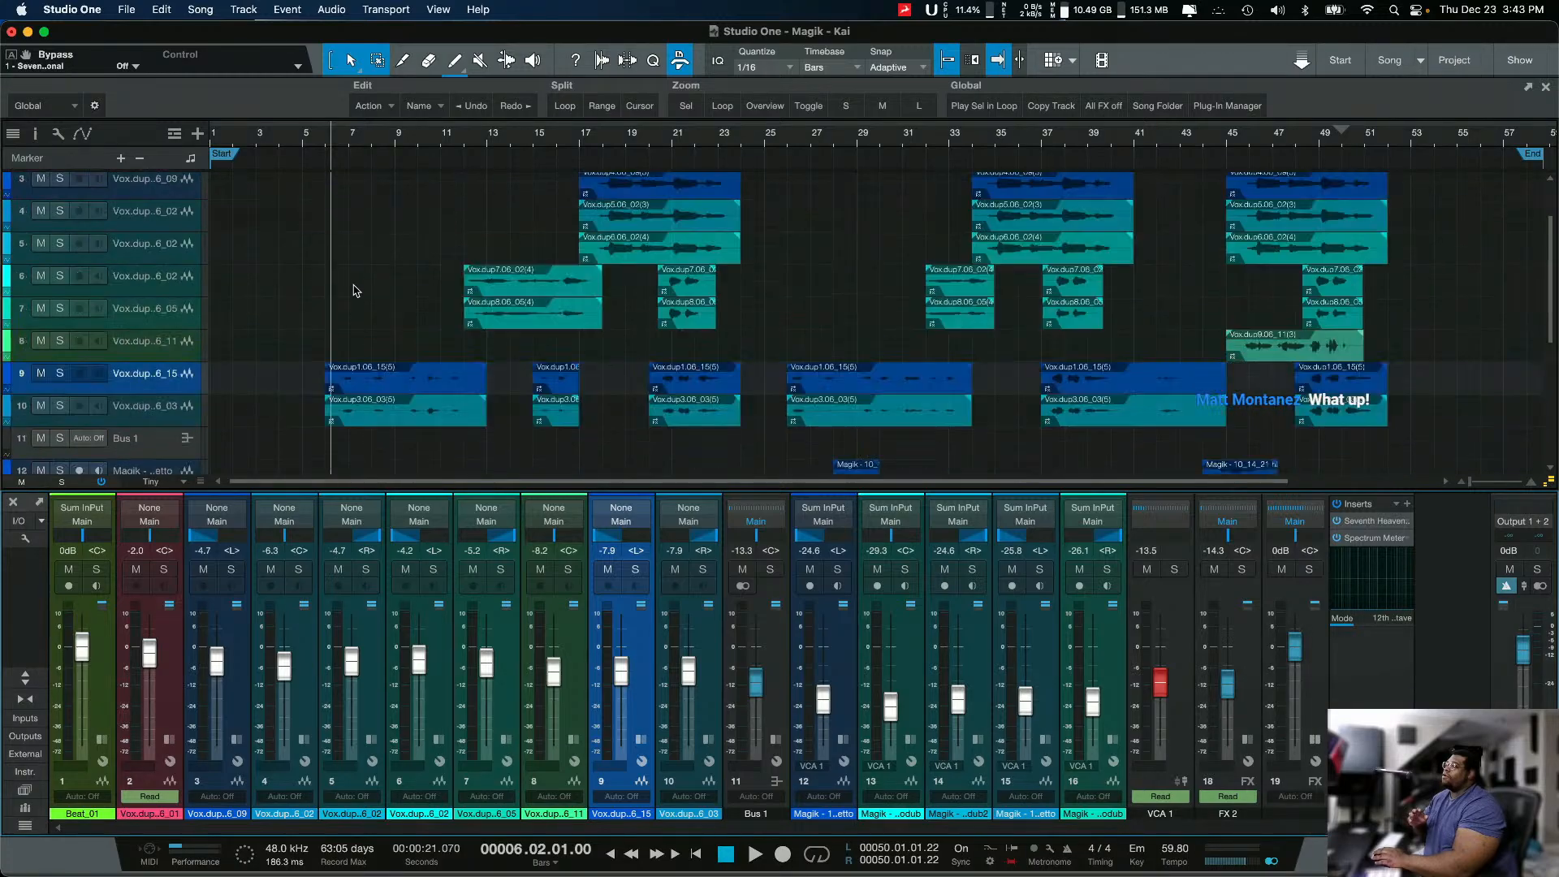
scroll(360, 274, "up", 4)
scroll(360, 278, "down", 3)
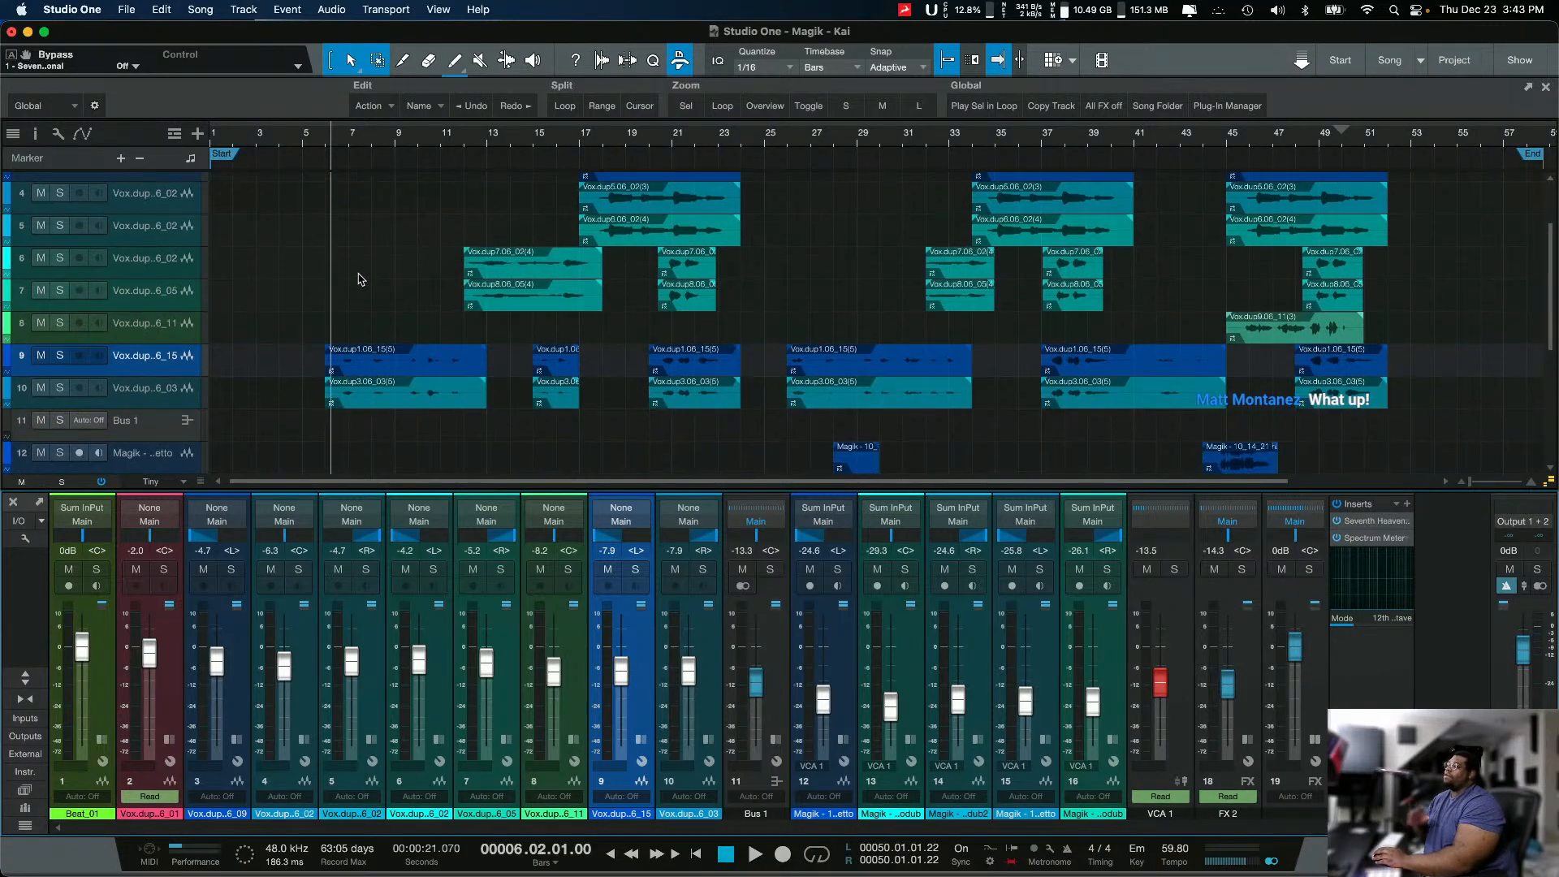
scroll(361, 279, "up", 3)
key("shift+w")
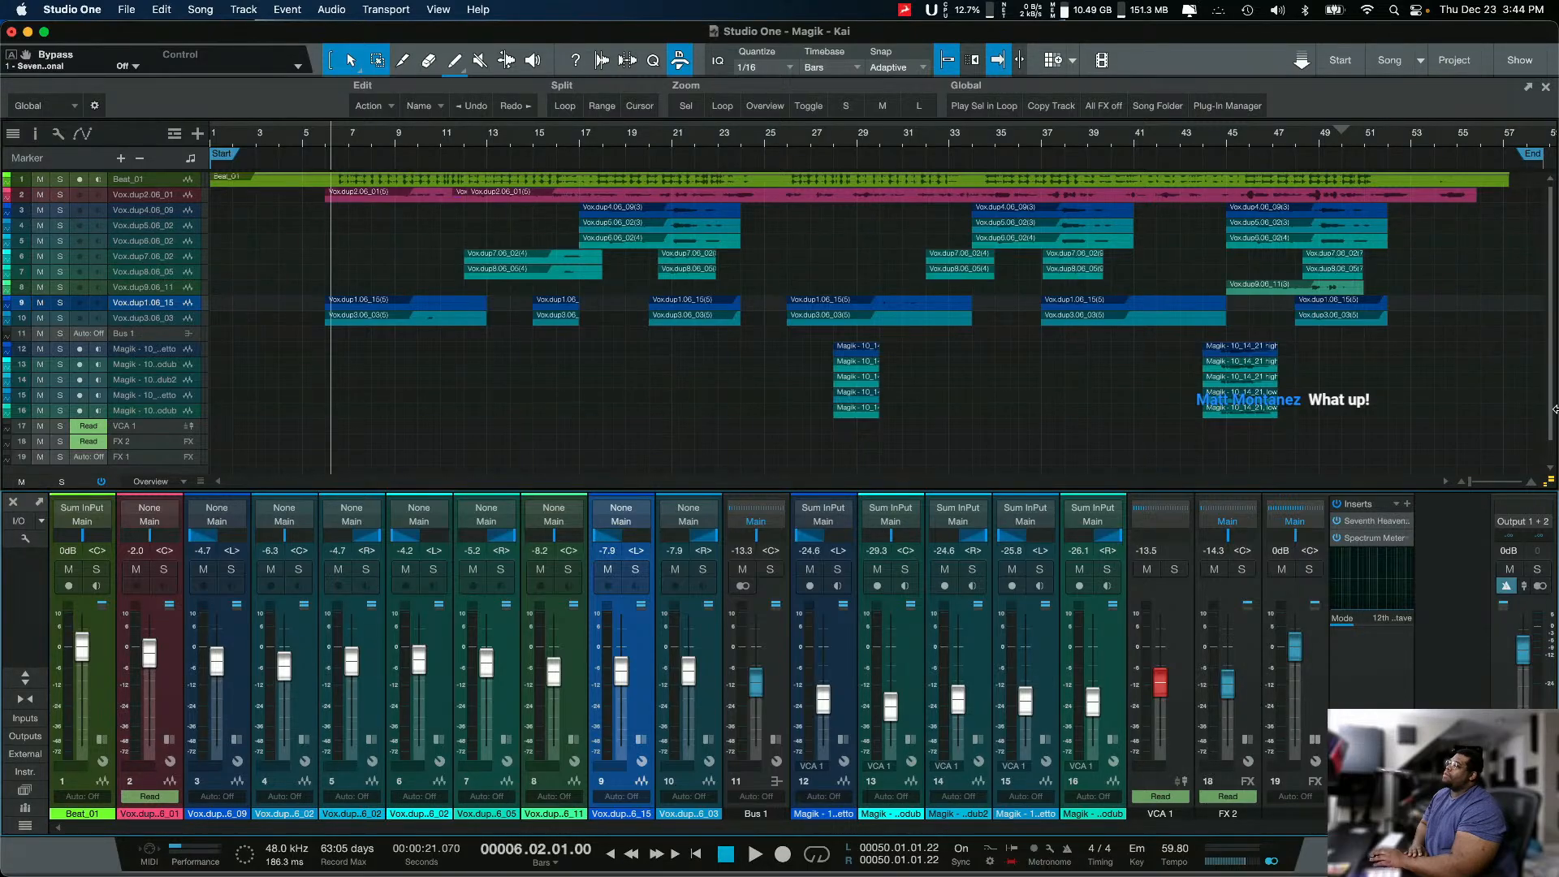
left_click(60, 195)
left_click(59, 456)
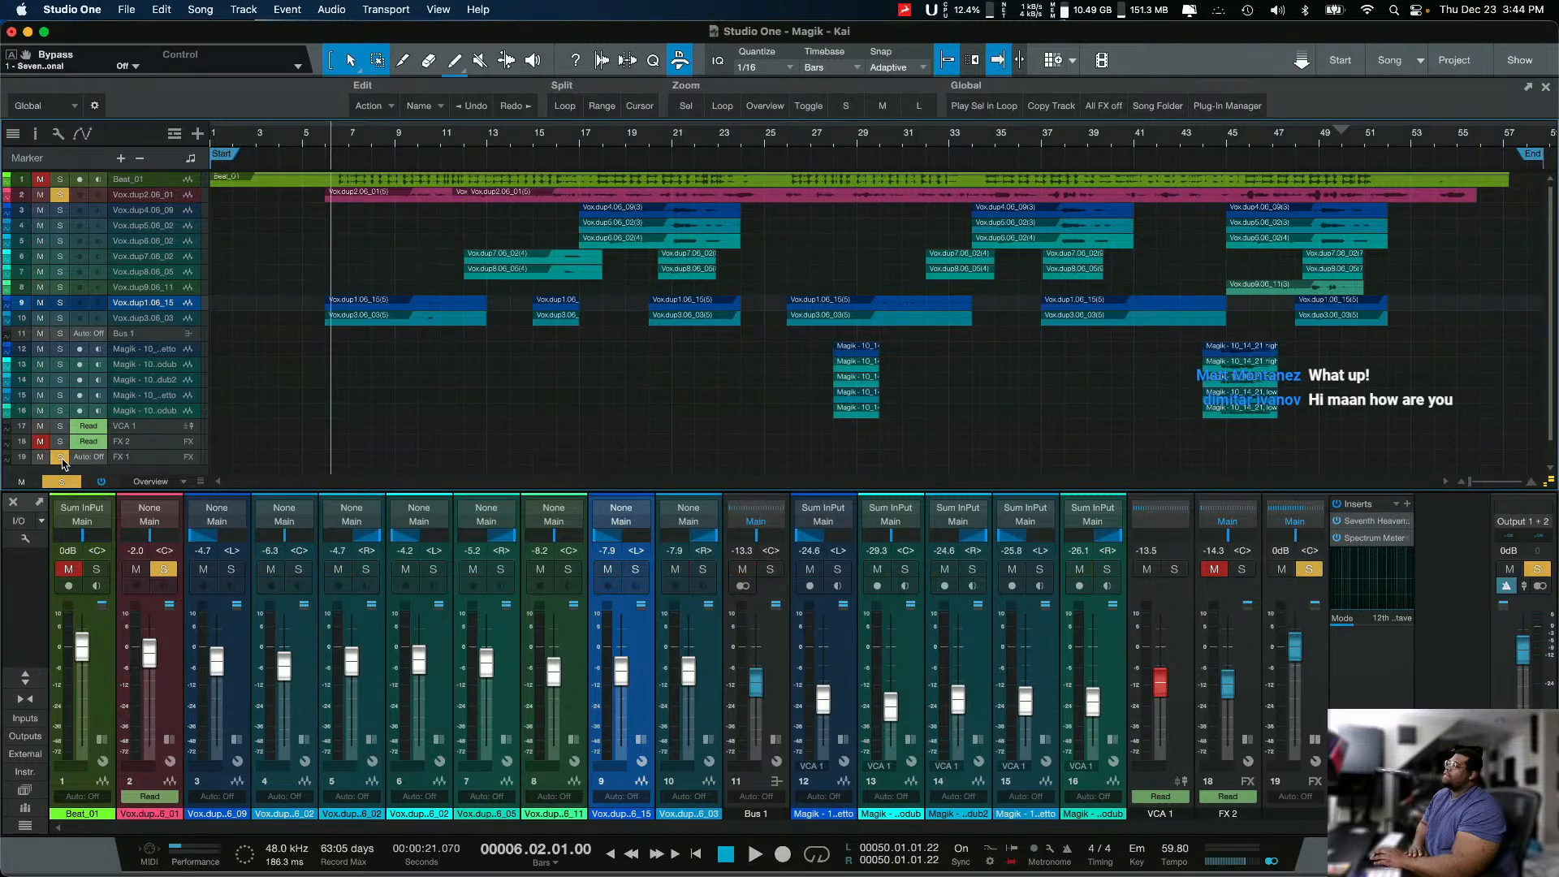
Step: Play the soloed vocal with its FX 1 reverb while viewing the Seventh Heaven settings, then stop playback
key("space")
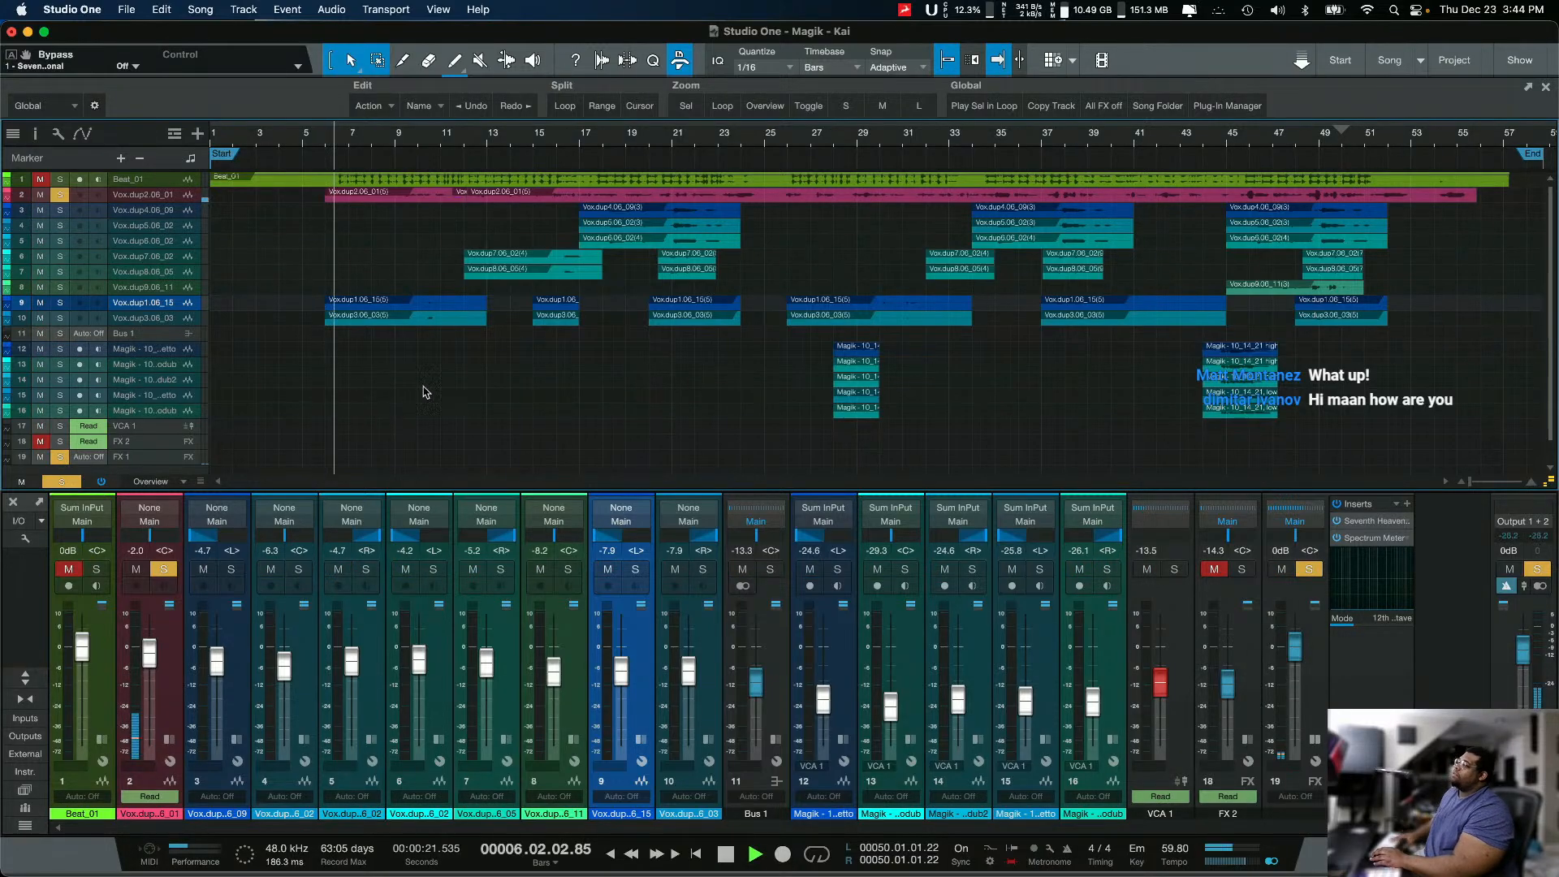
left_click(1378, 522)
left_click(1374, 539)
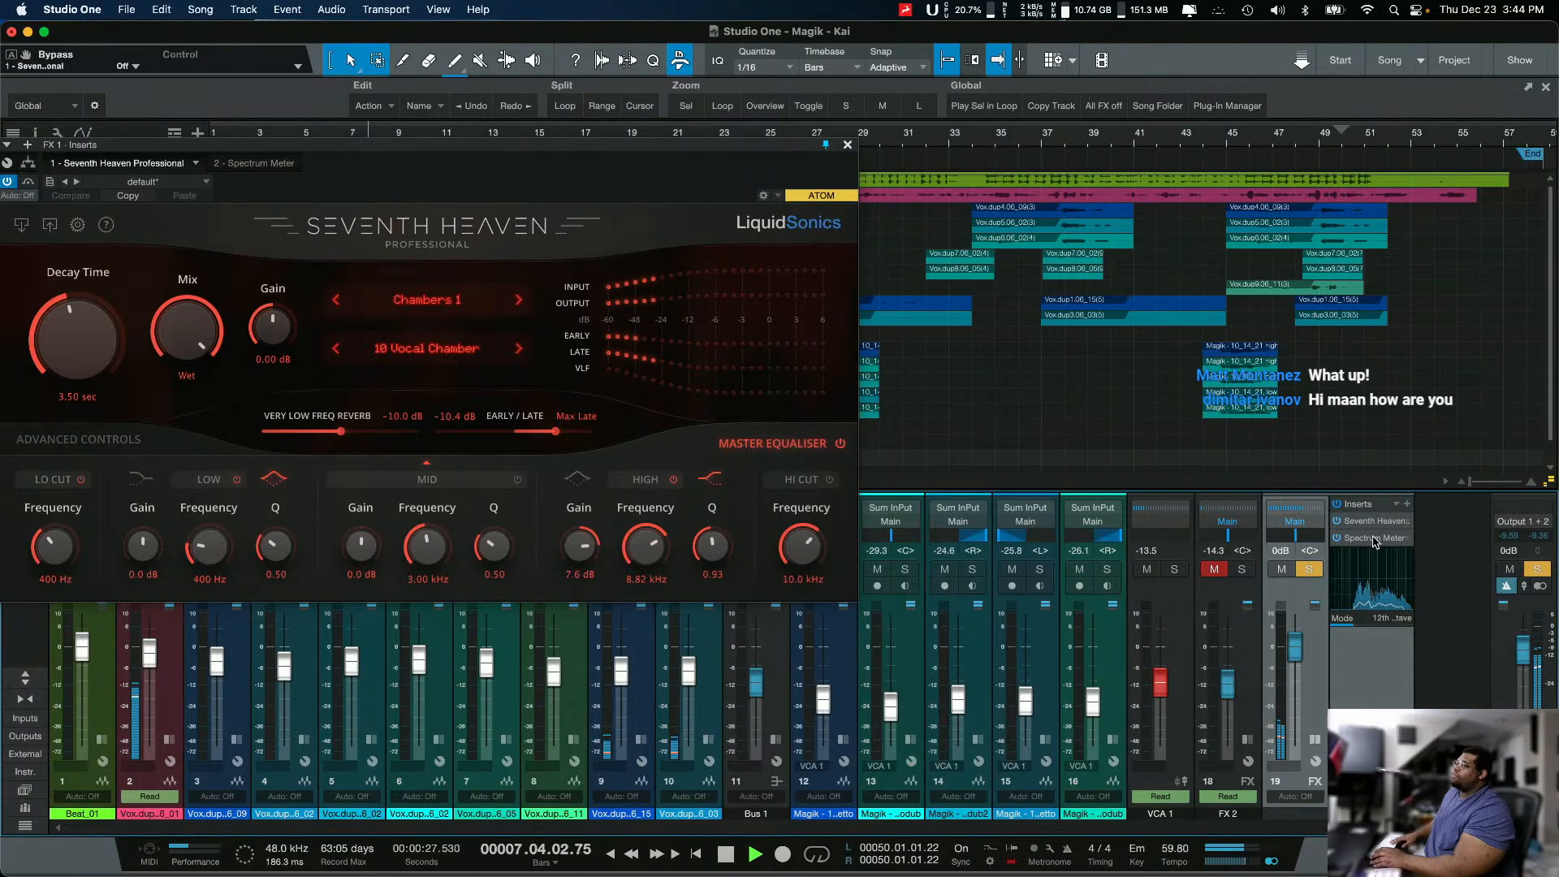
left_click_drag(739, 151, 816, 159)
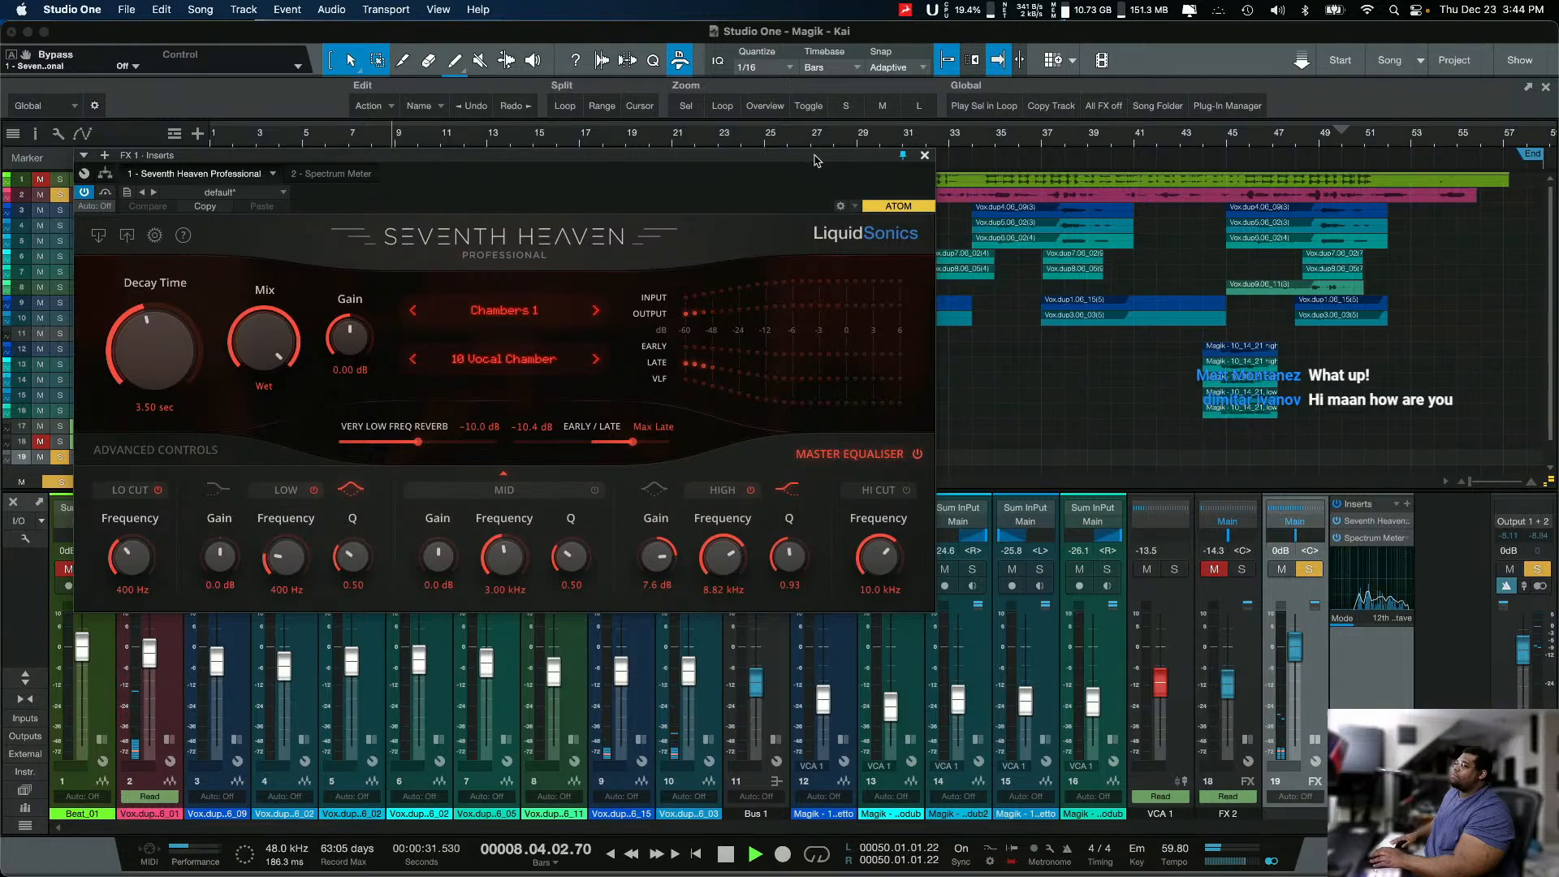
key("space")
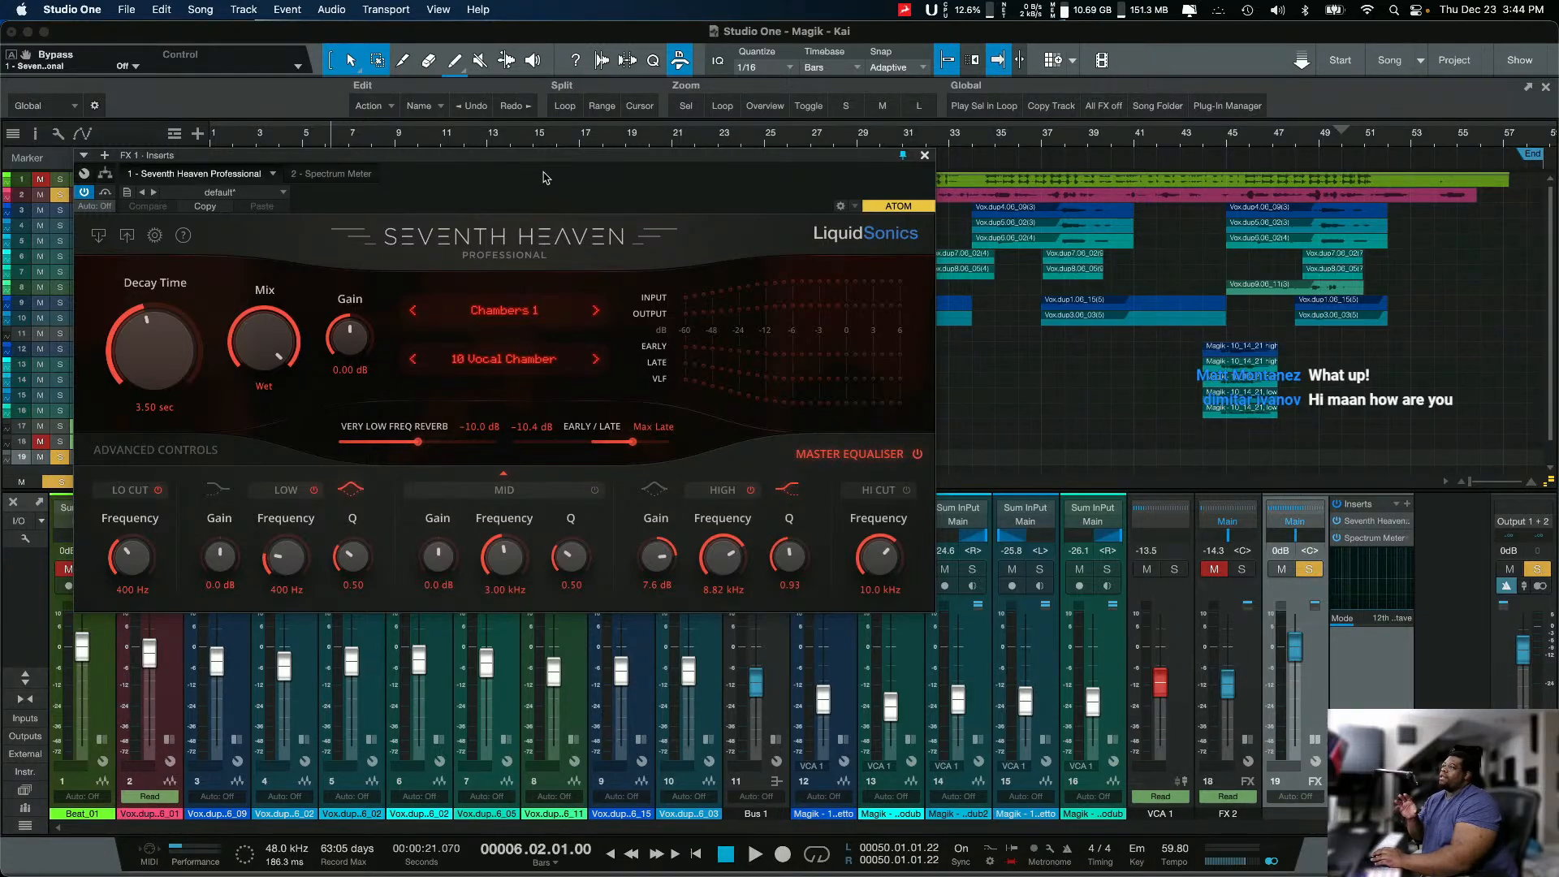
left_click_drag(546, 178, 820, 417)
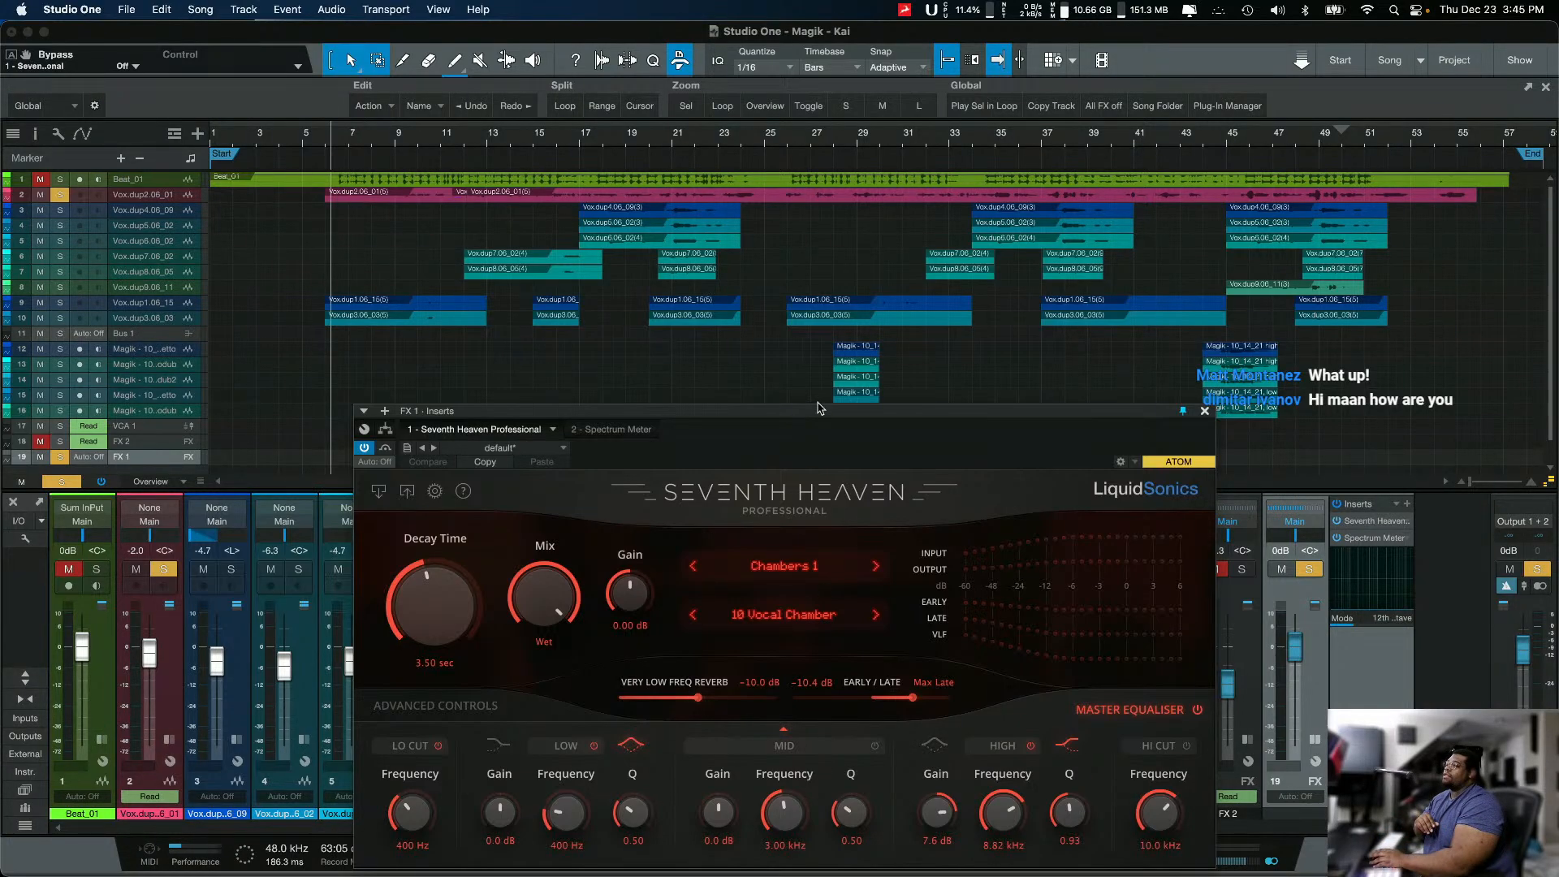
left_click_drag(822, 411, 600, 237)
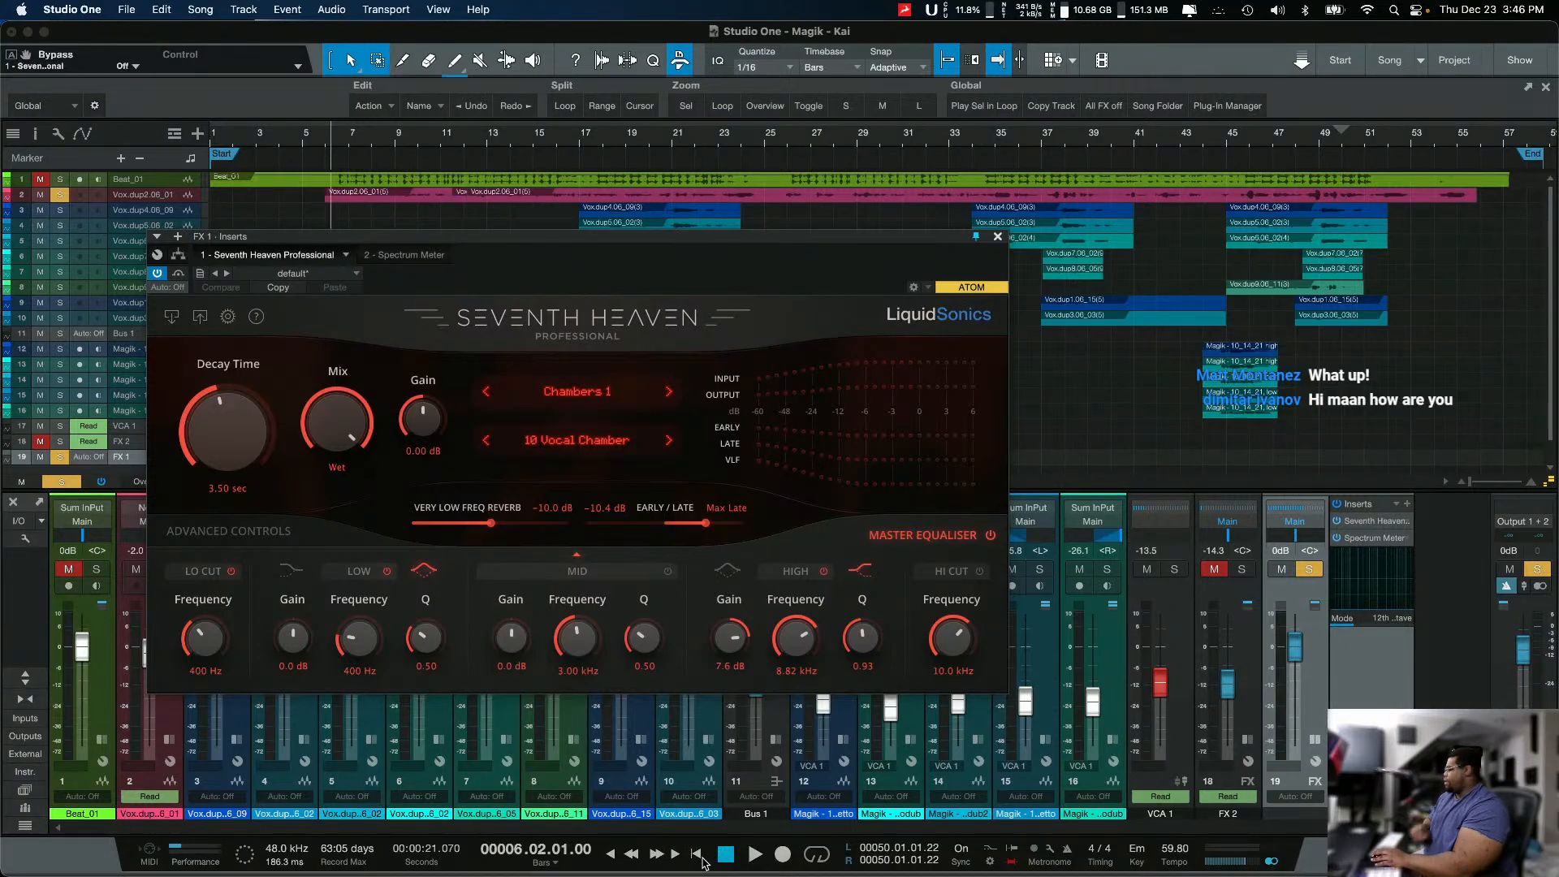
Step: Find the Calculator app through the system search and open it
key("super+space")
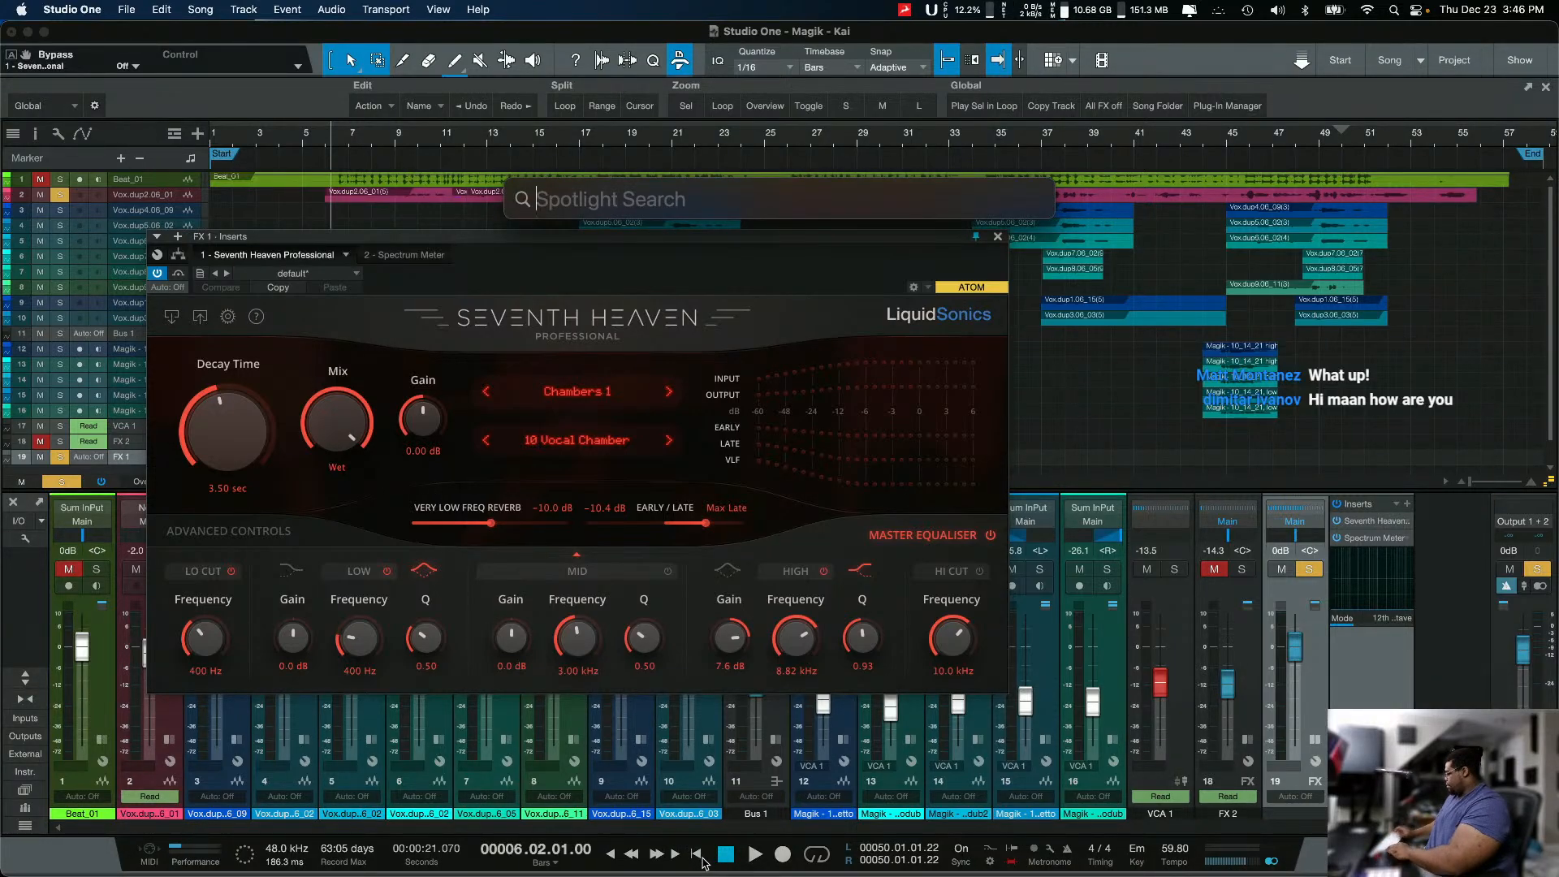
type("calac")
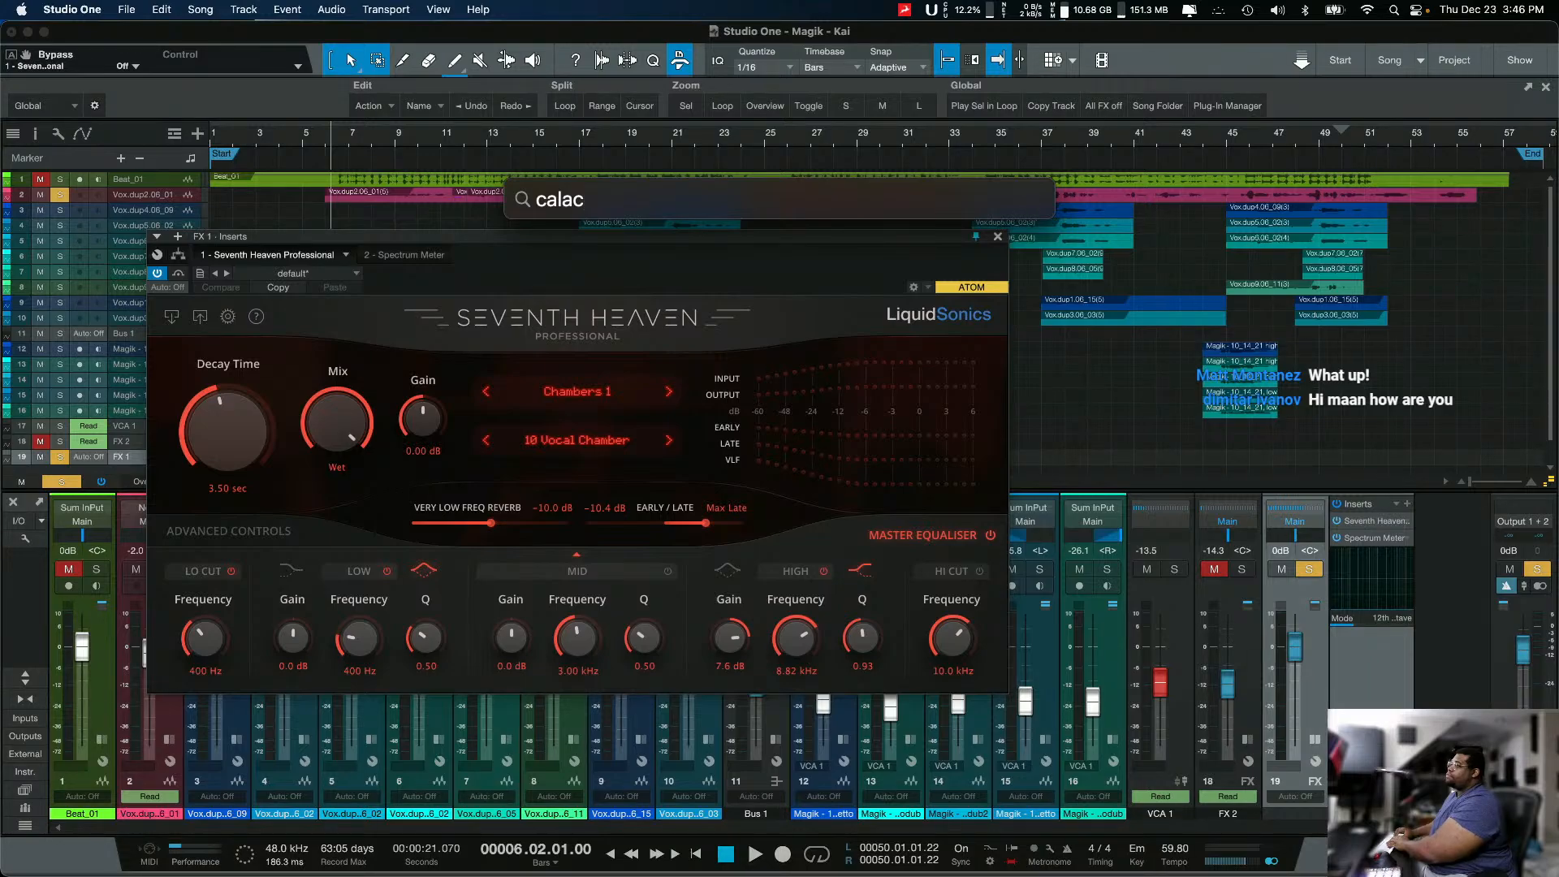
key("BackSpace")
key("BackSpace")
key("BackSpace")
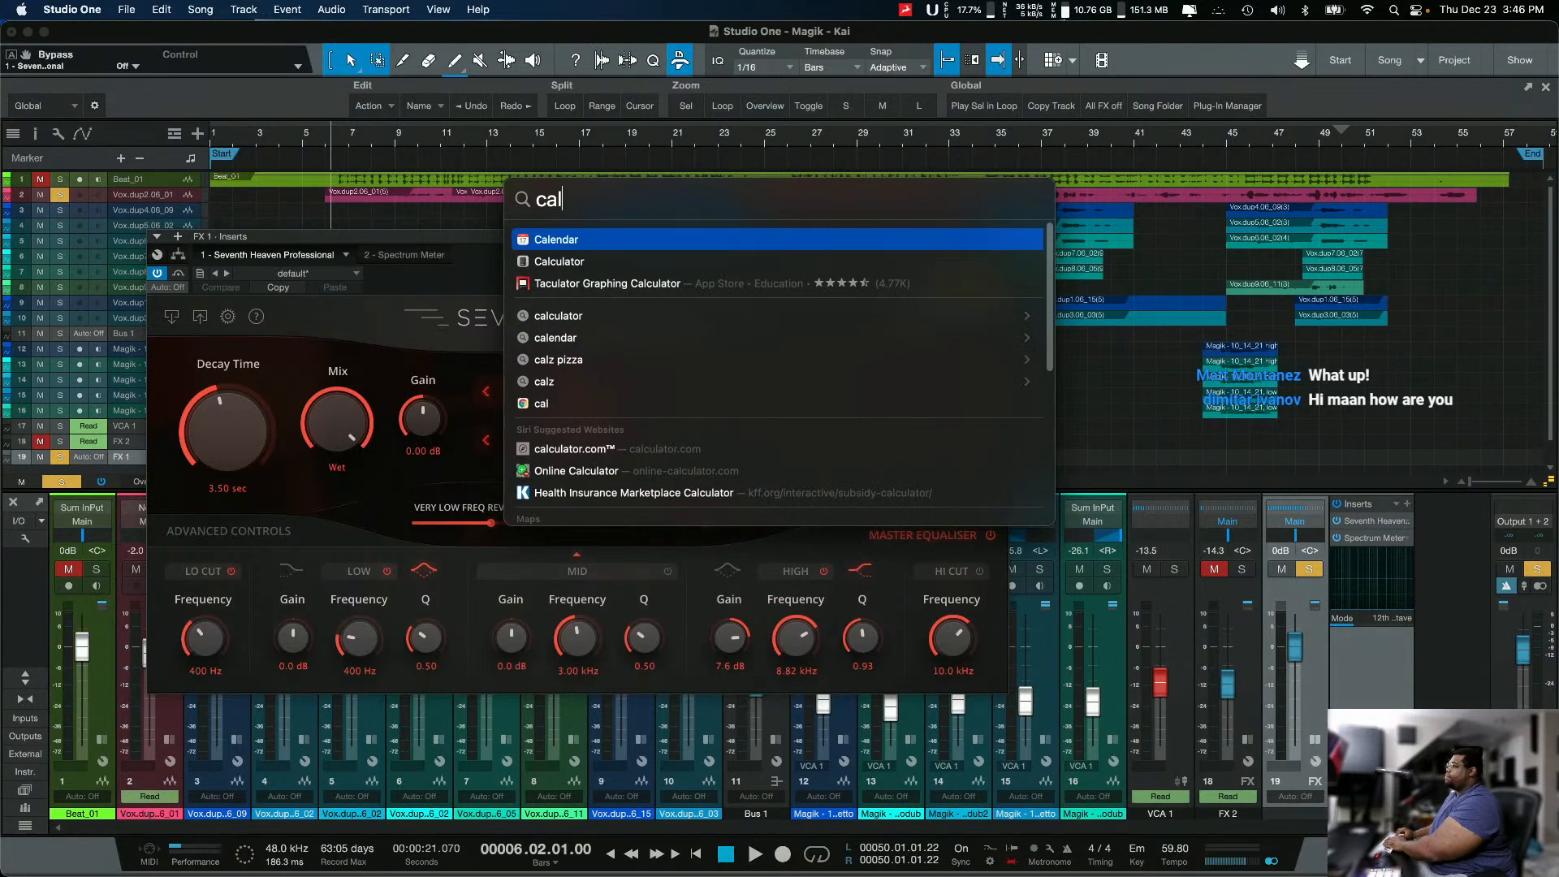
type("cl")
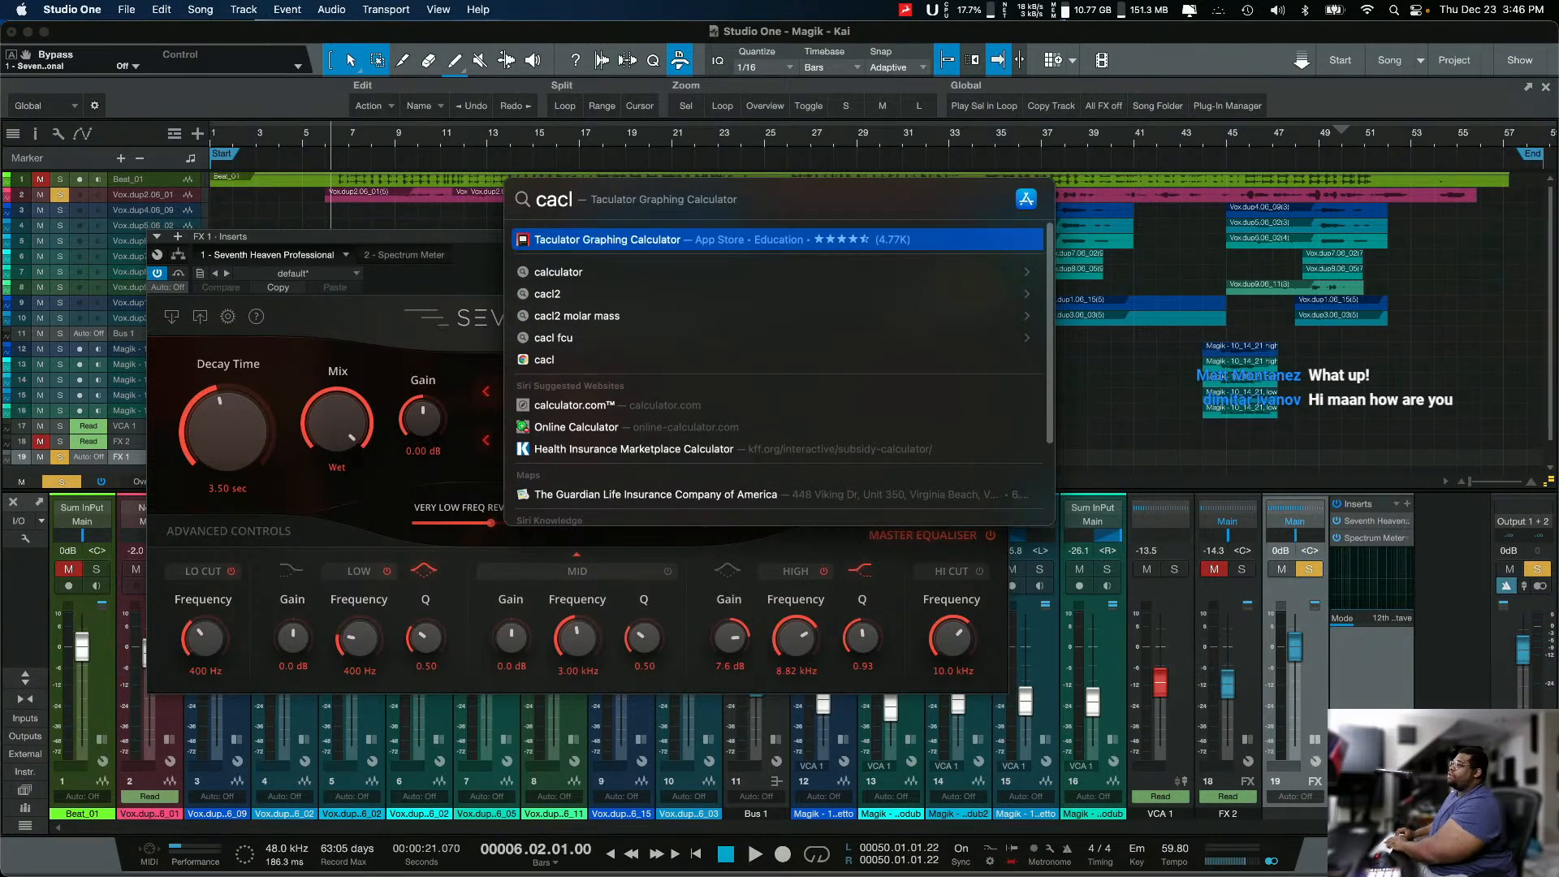
key("BackSpace")
key("BackSpace")
type("lcu")
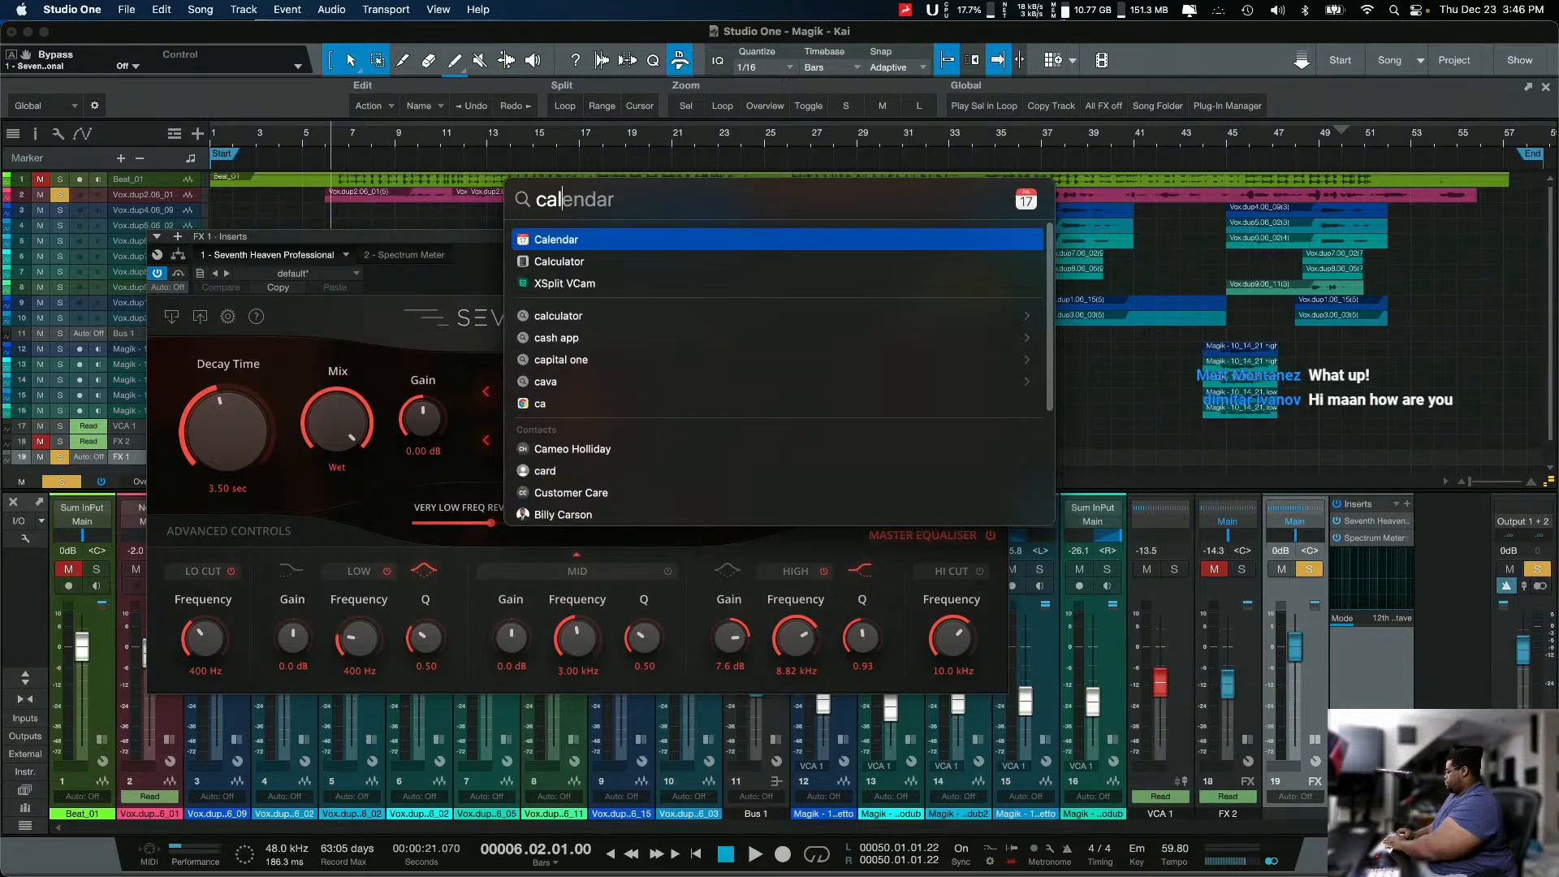
key("Return")
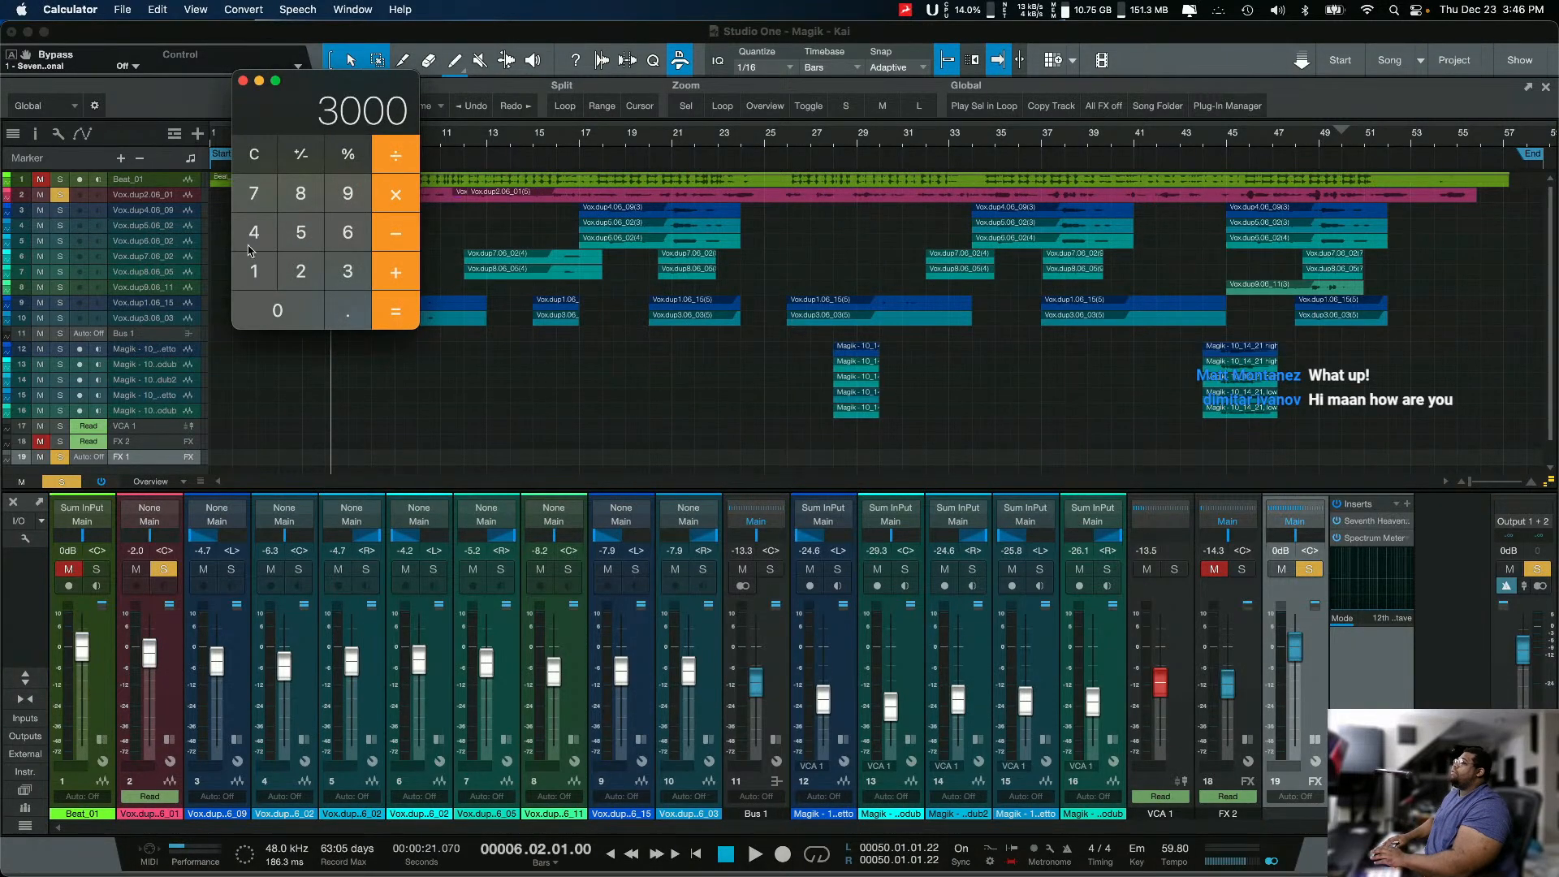
Step: Clear the calculator and divide 60000 by the song tempo of 59.8 to get the beat length in milliseconds
left_click(254, 159)
type("060")
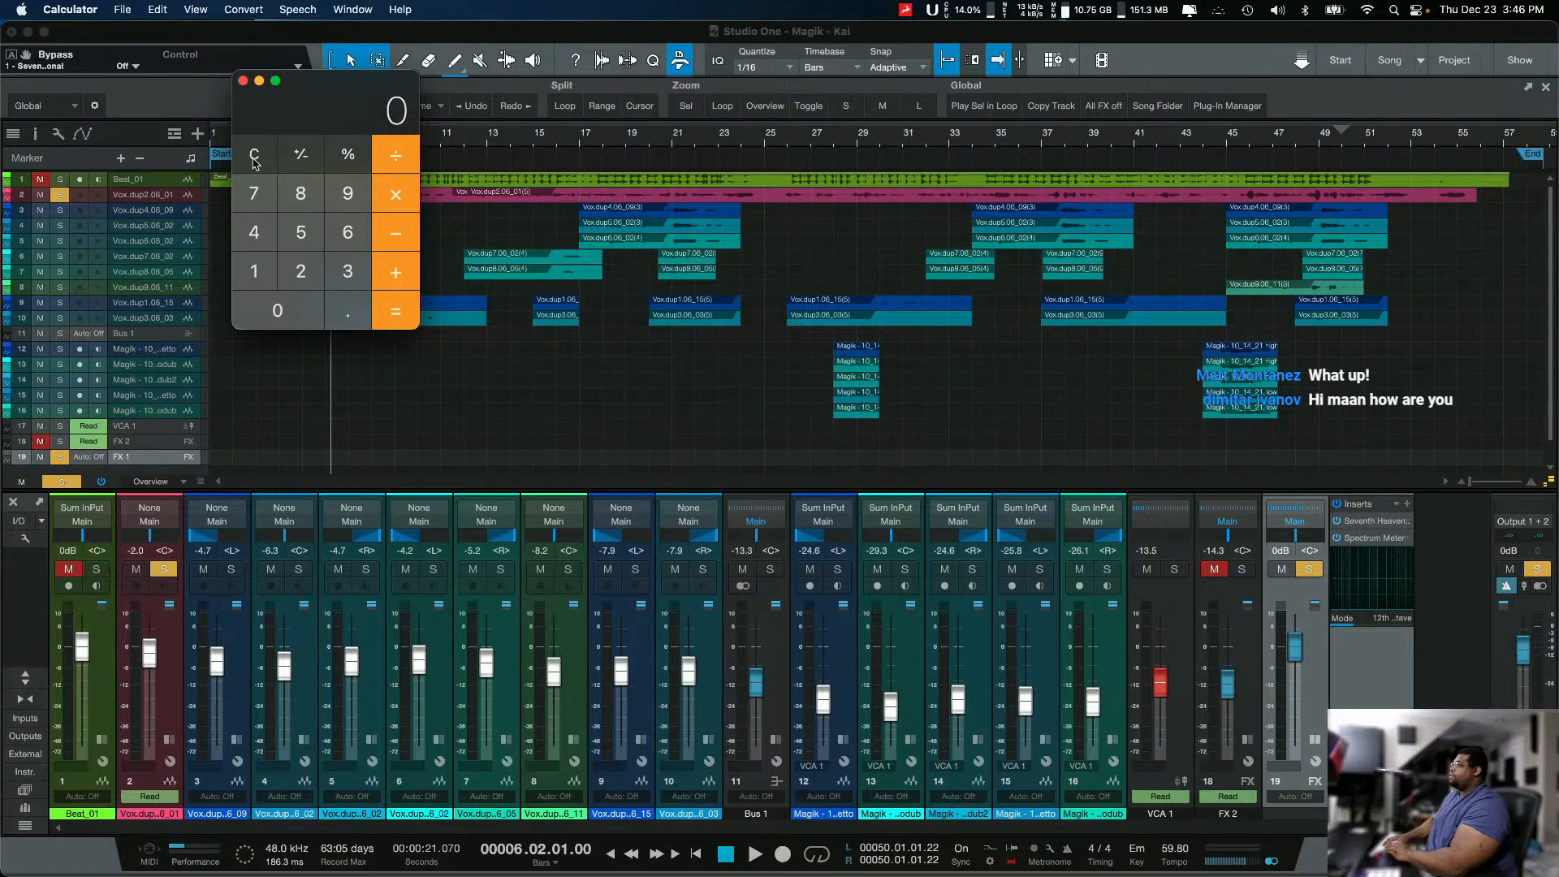
type("00")
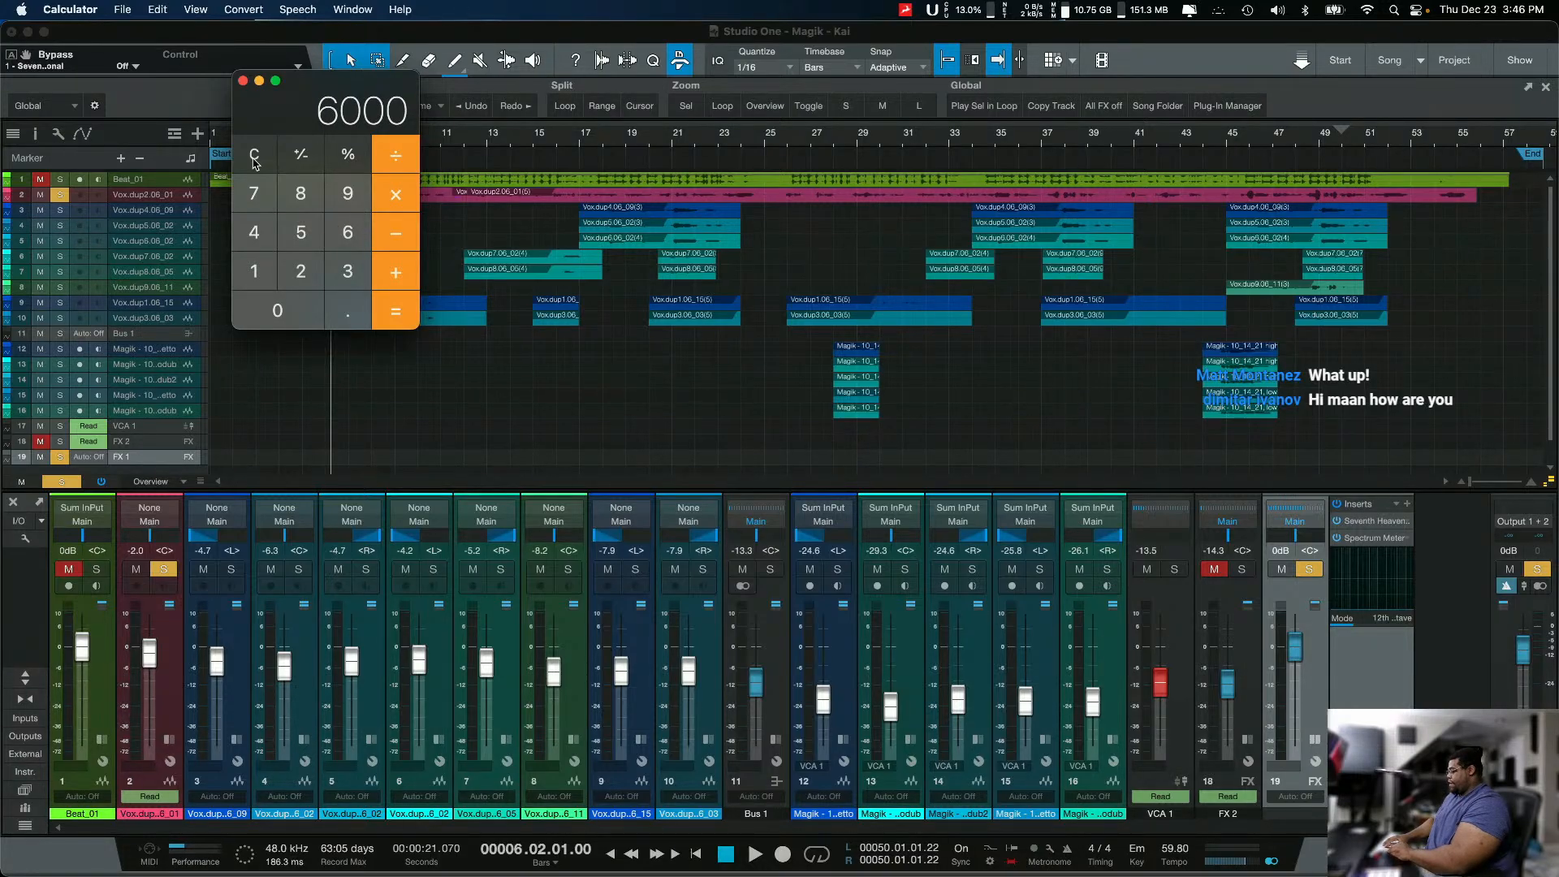
type("0")
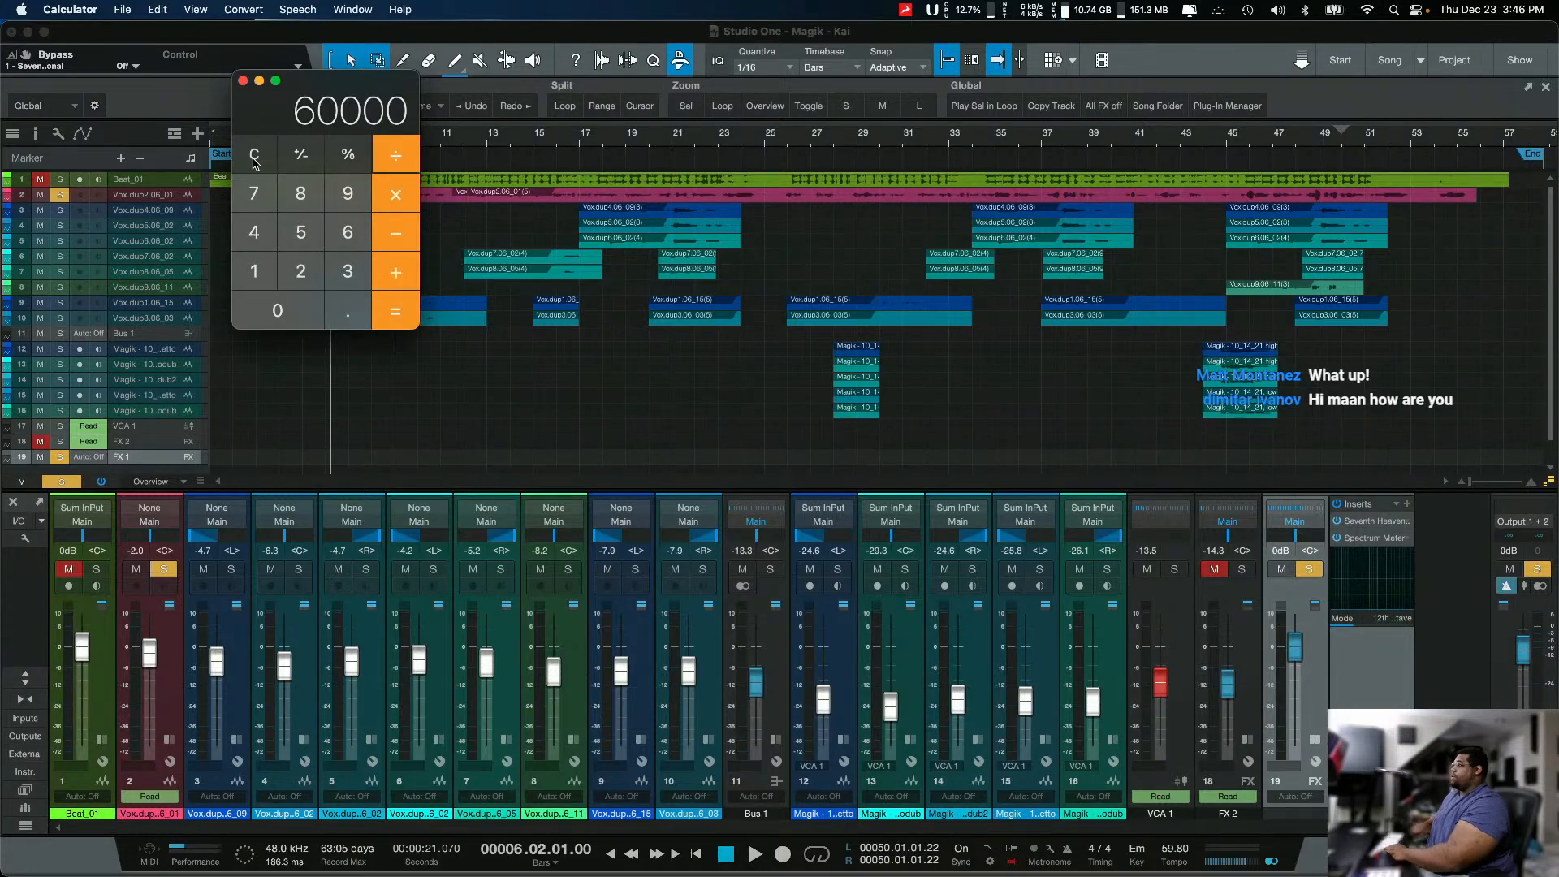
type("/59.8")
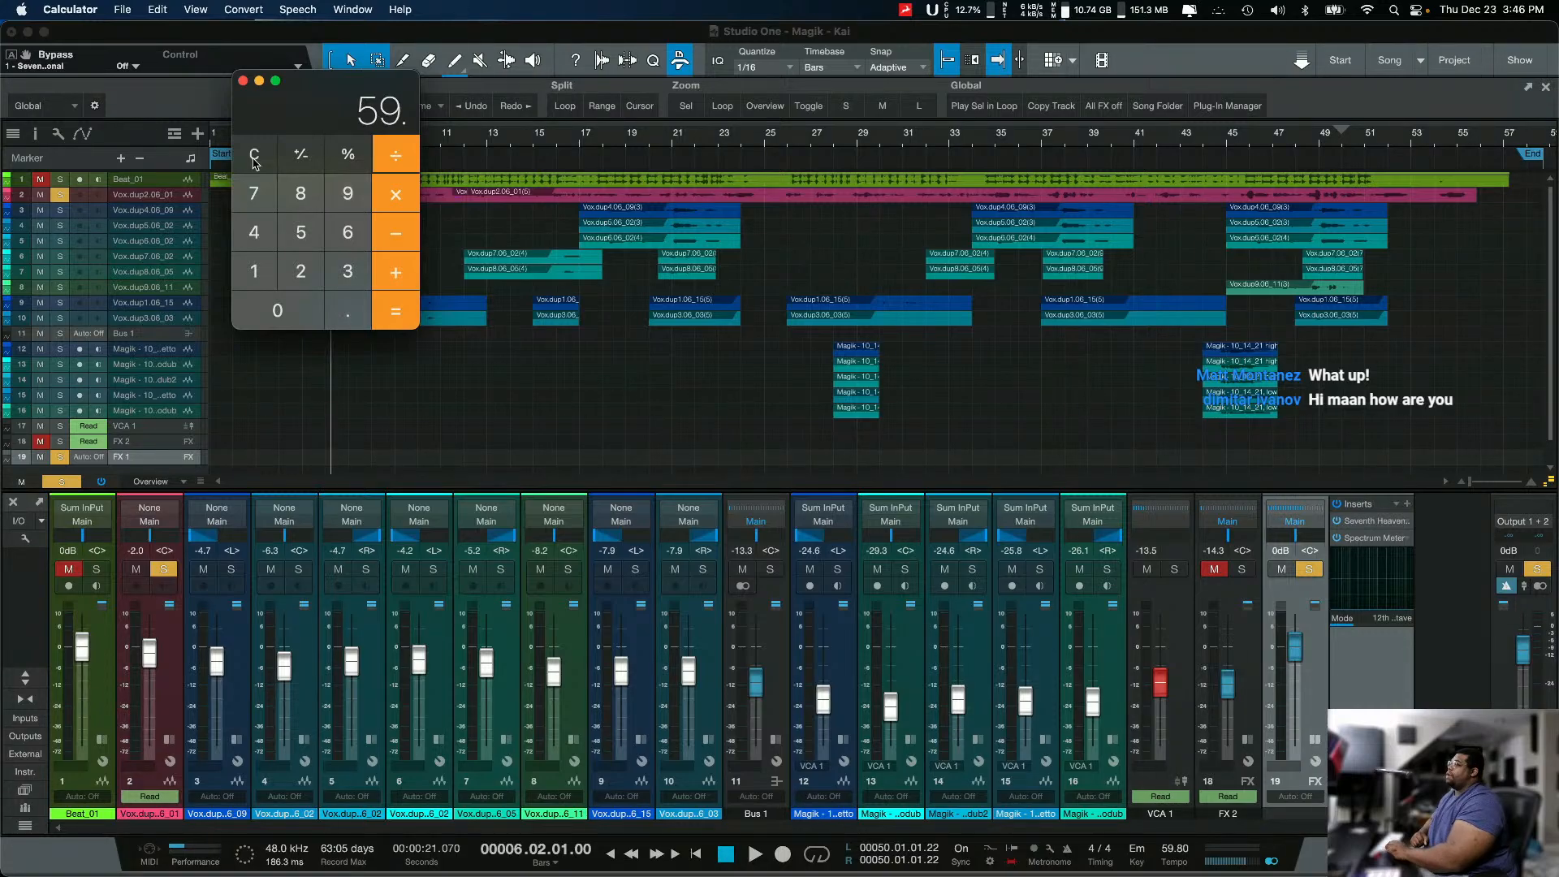
key("Return")
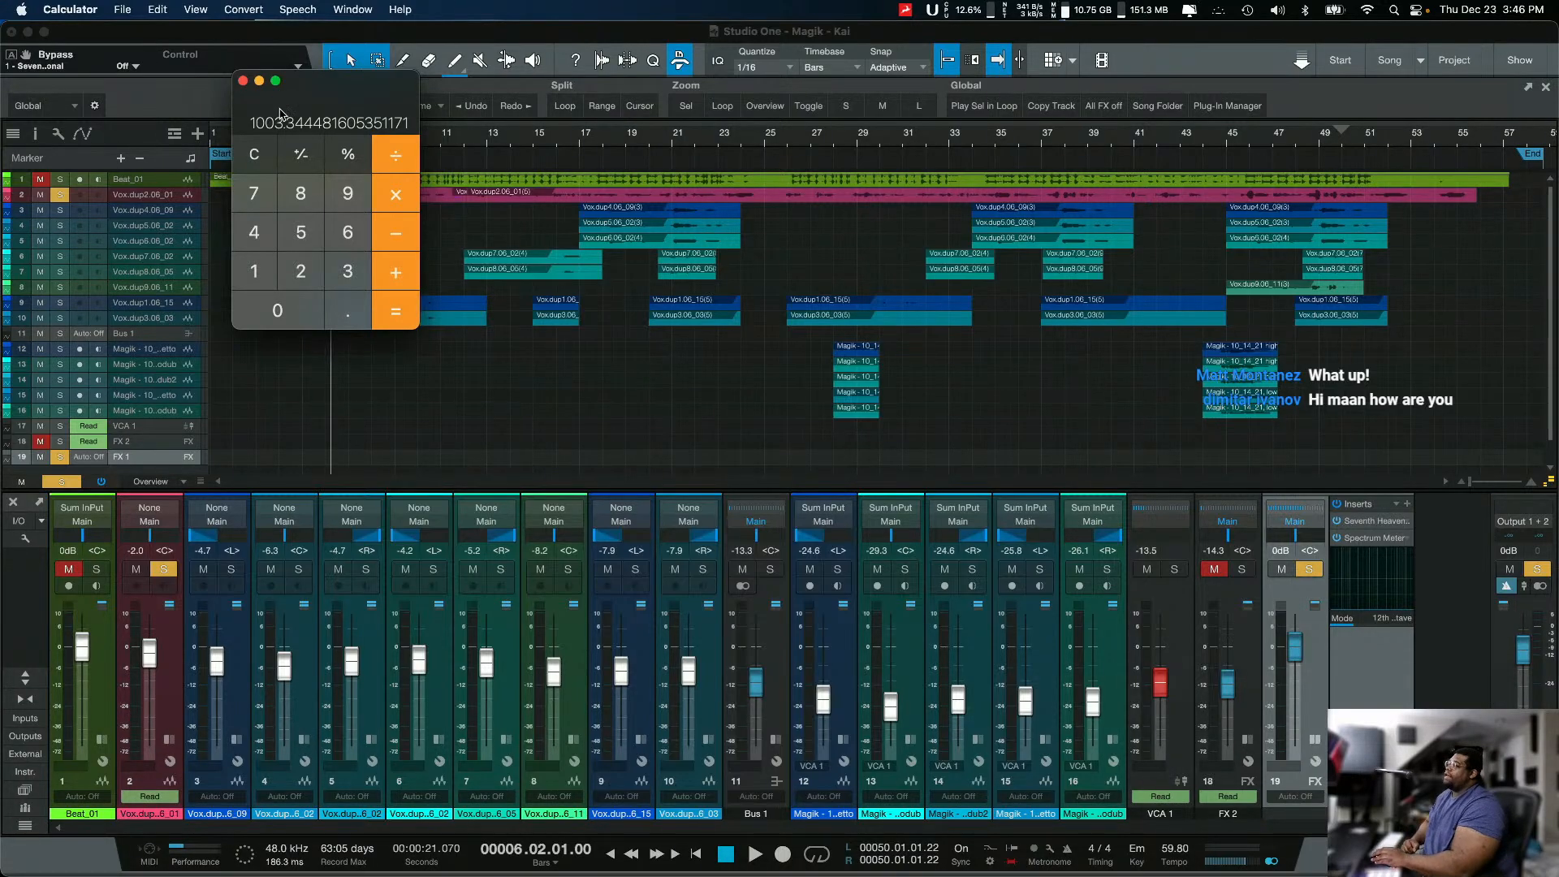
left_click_drag(309, 110, 375, 253)
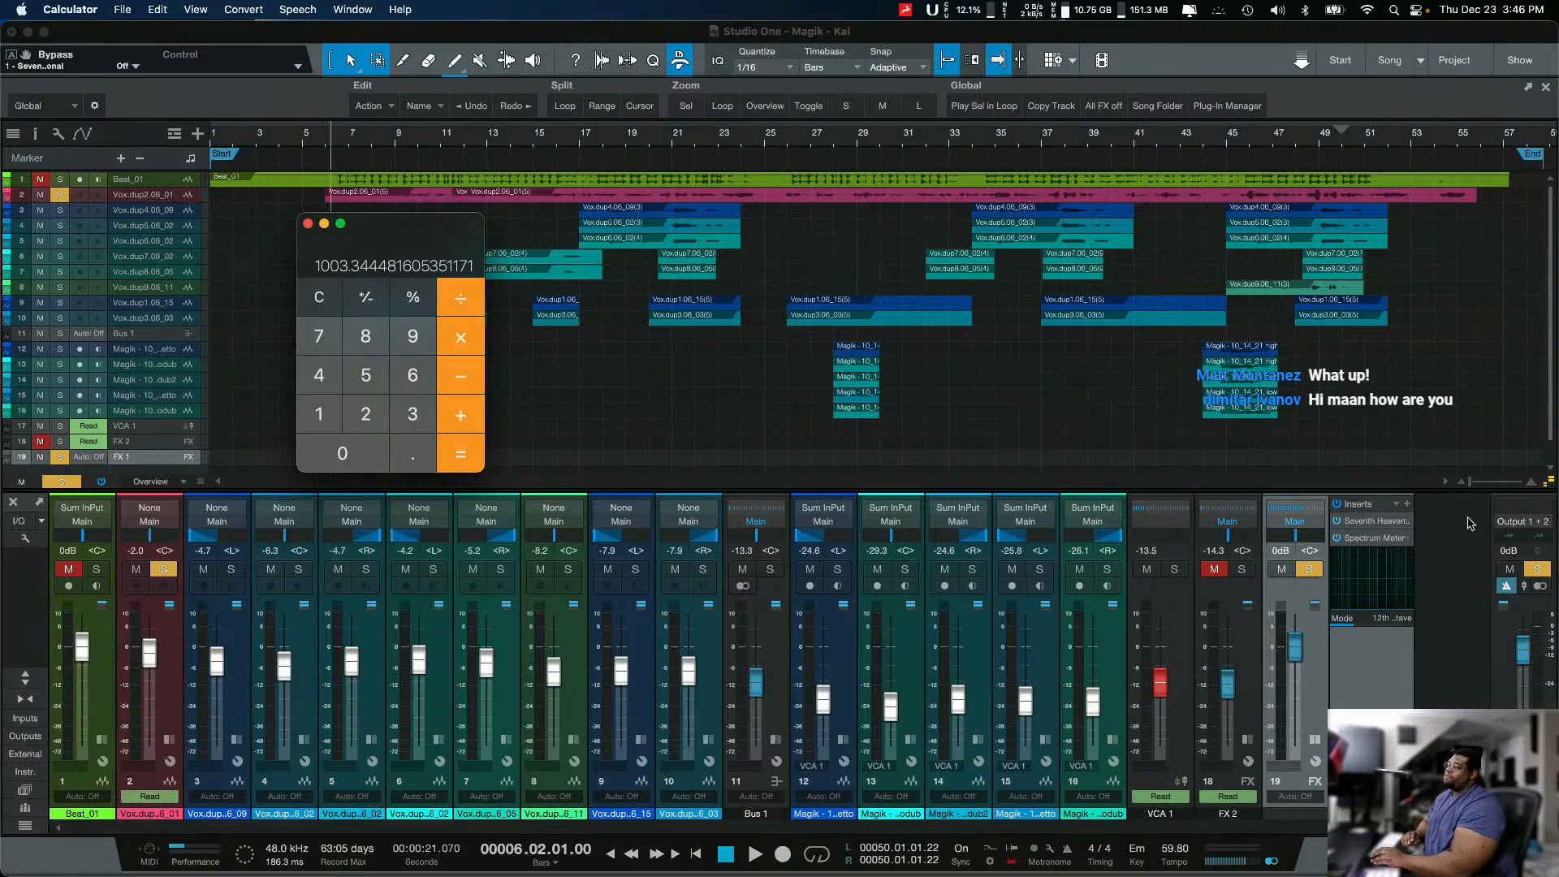
Step: Reopen Seventh Heaven on FX 1 in Studio One, set its Decay Time to 1 second, and bring the calculator back into view
double_click(1375, 523)
double_click(1376, 525)
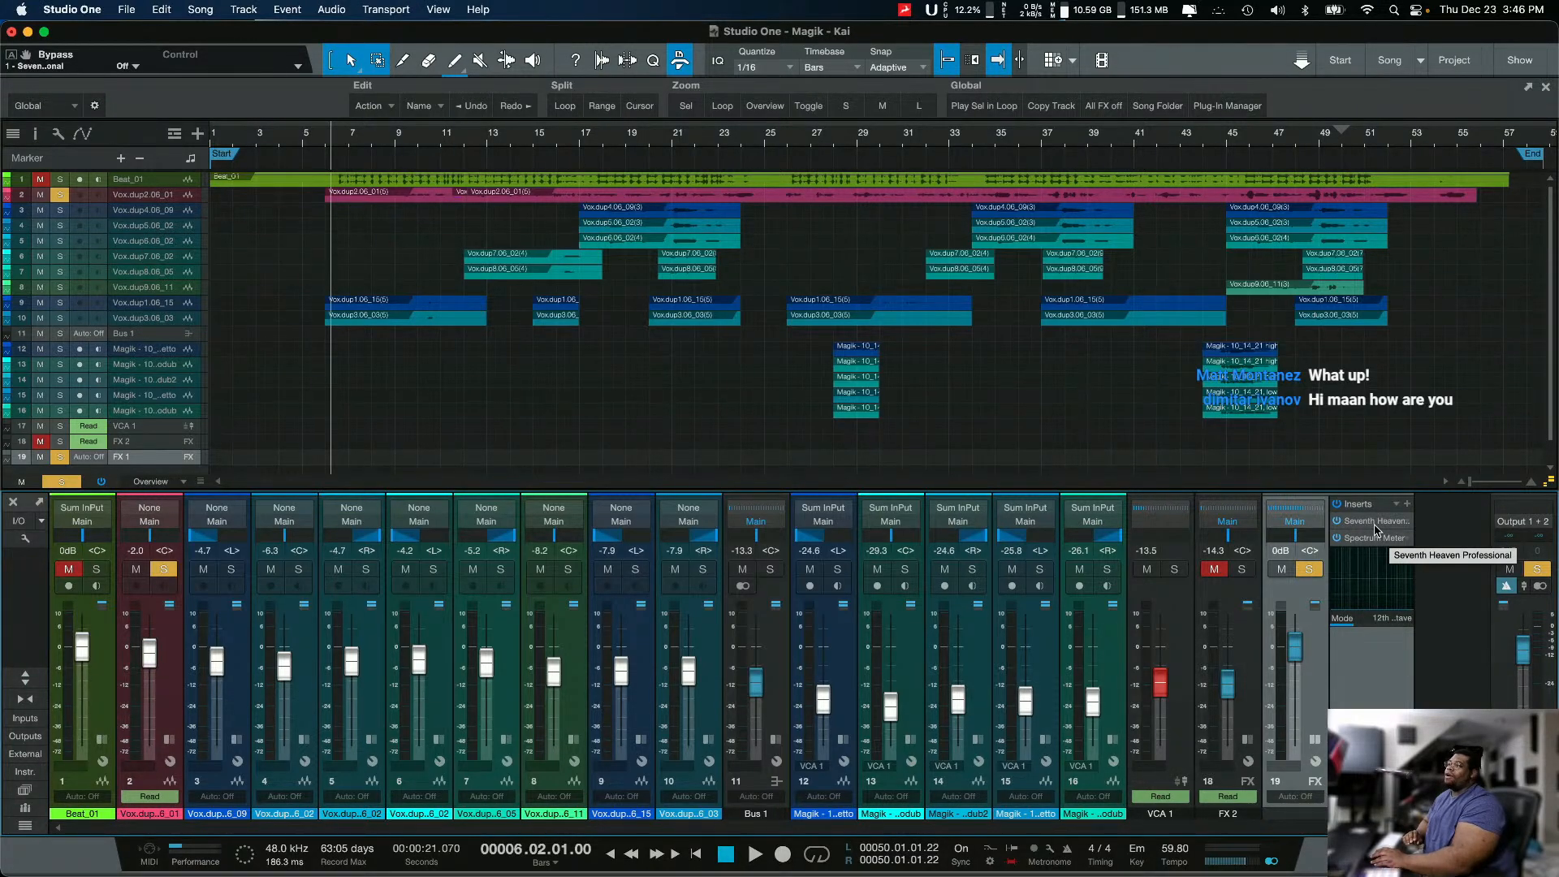
double_click(1376, 526)
left_click_drag(532, 246, 620, 269)
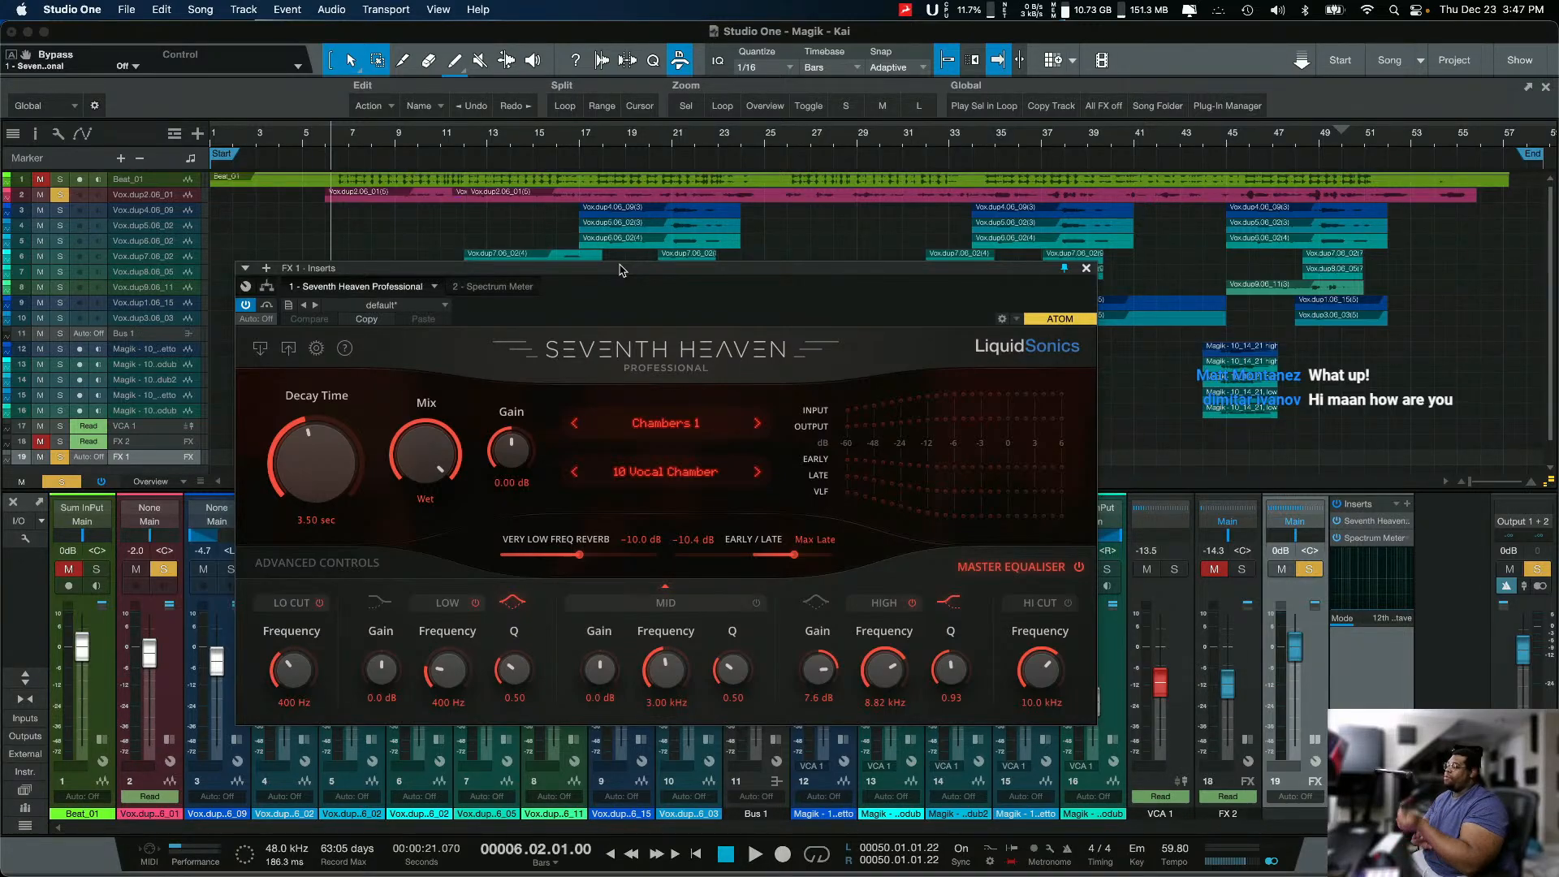
left_click(328, 517)
type("10")
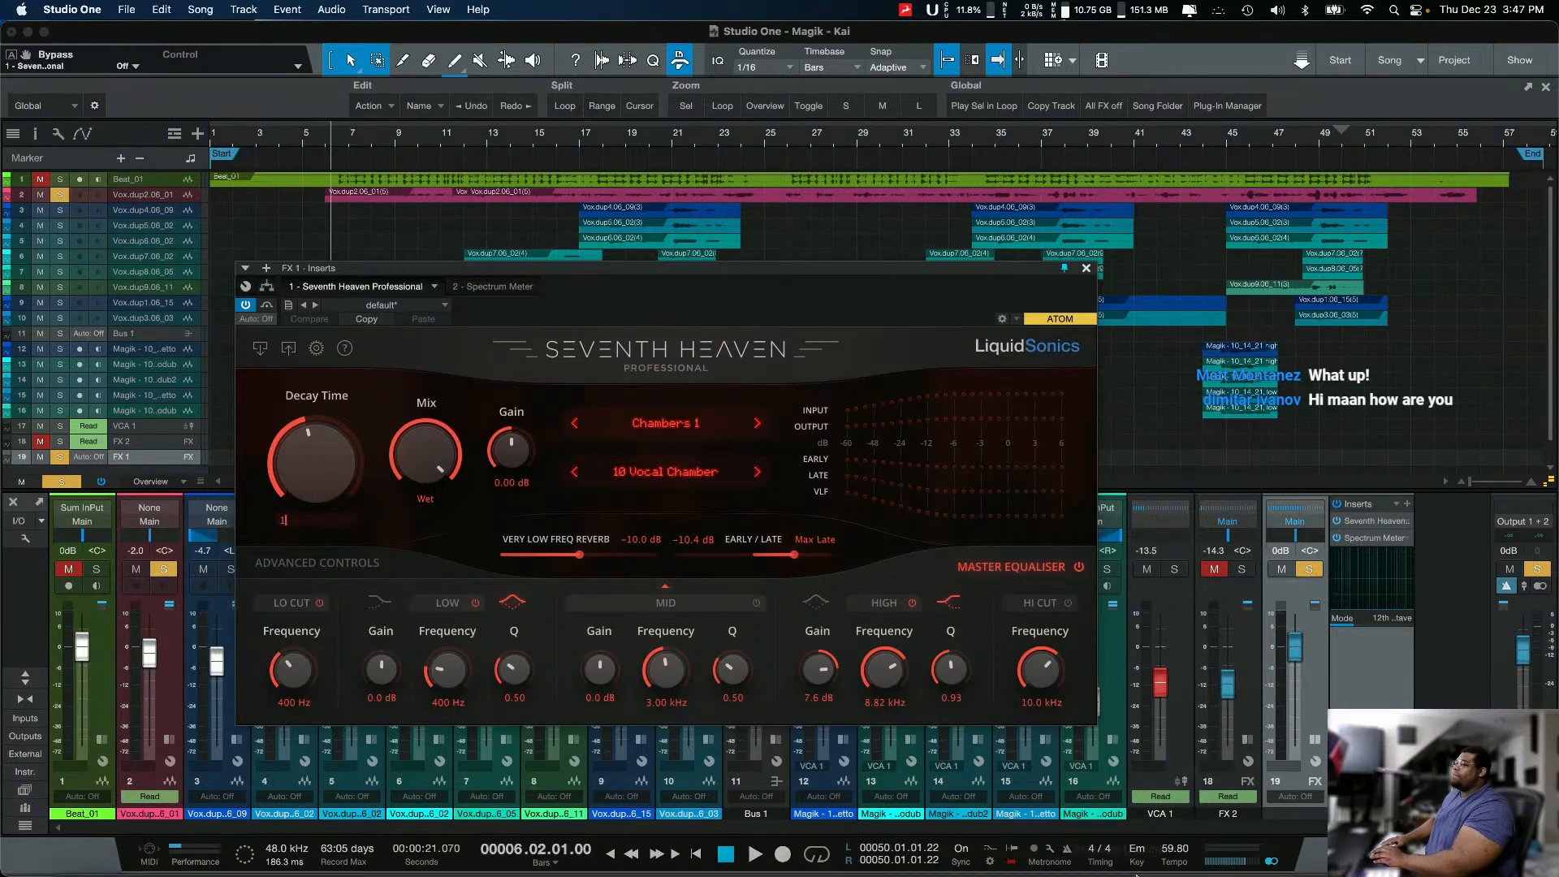
mouse_move(1233, 865)
left_click(1303, 853)
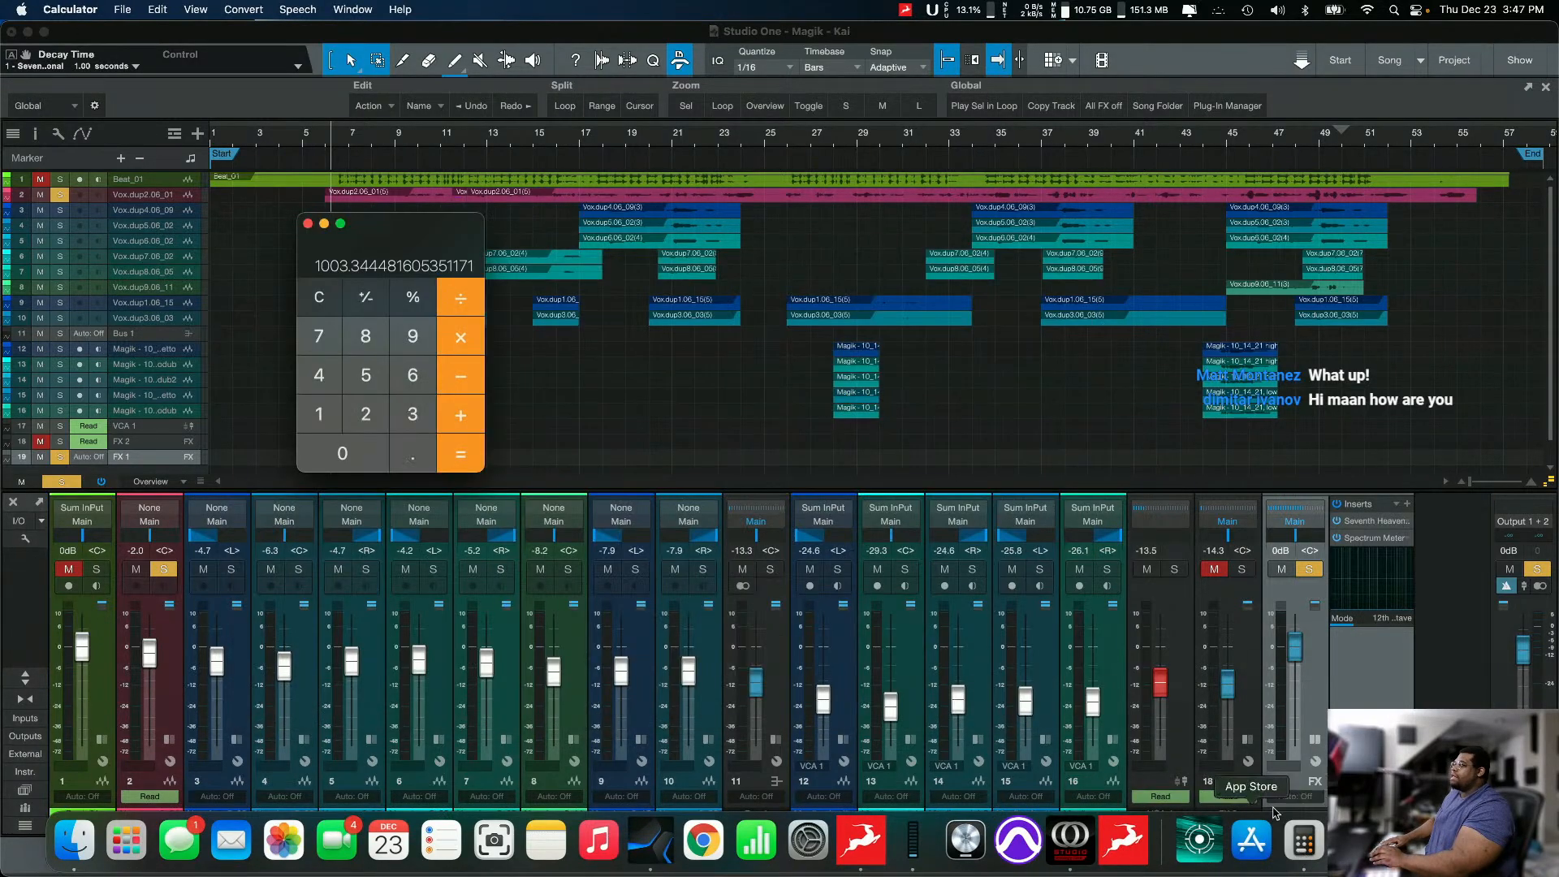
Step: Return to the Seventh Heaven window on FX 1 and audition the soloed vocal with the 1-second decay, stopping playback at the end
left_click(1364, 524)
left_click(1364, 524)
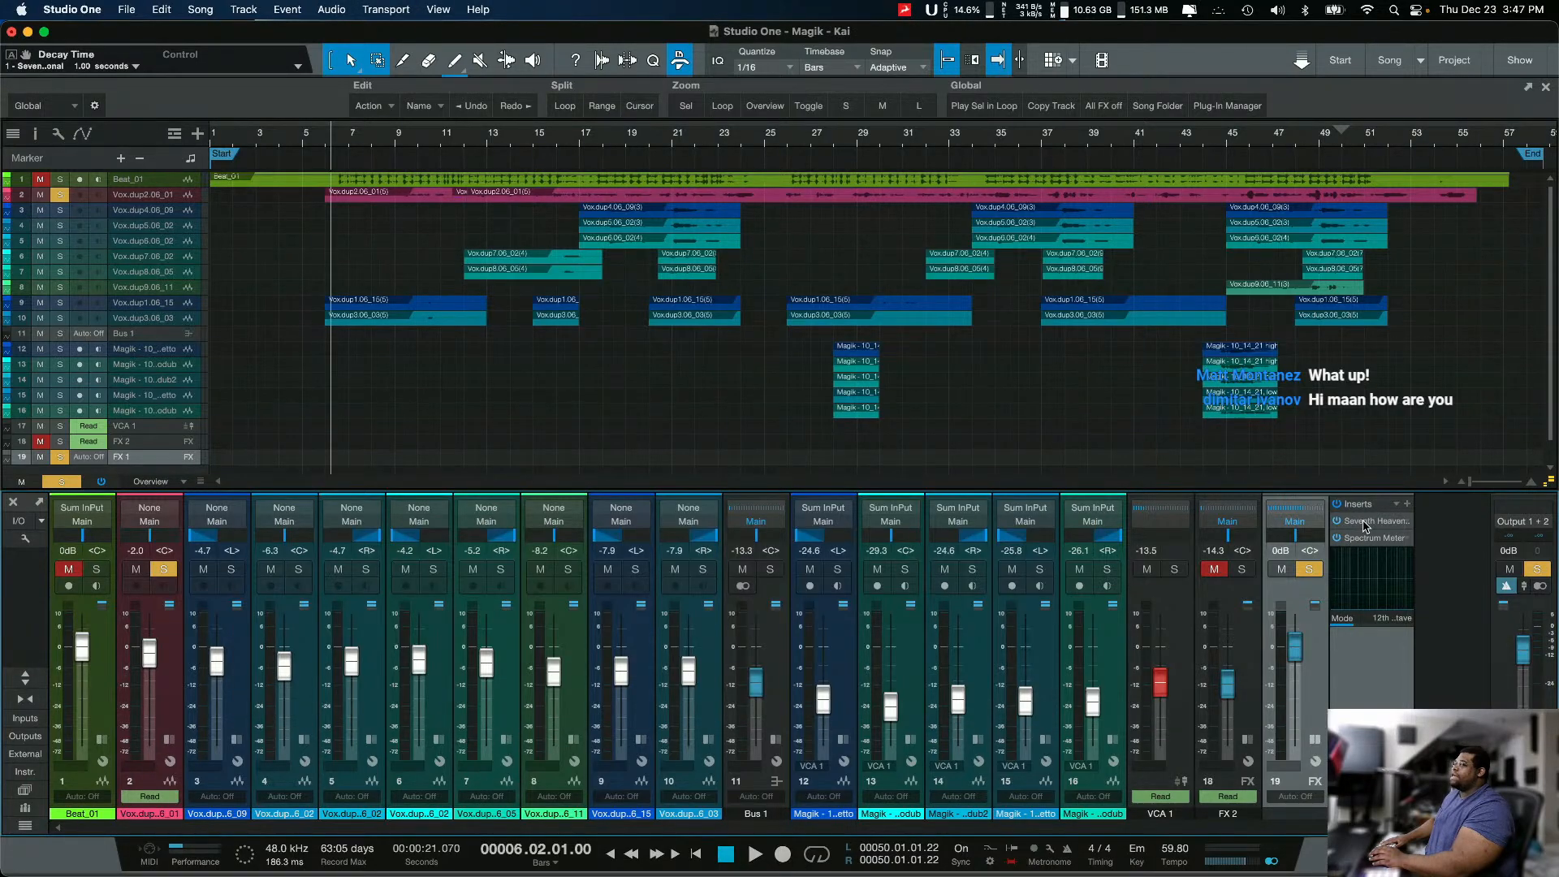
left_click(1364, 524)
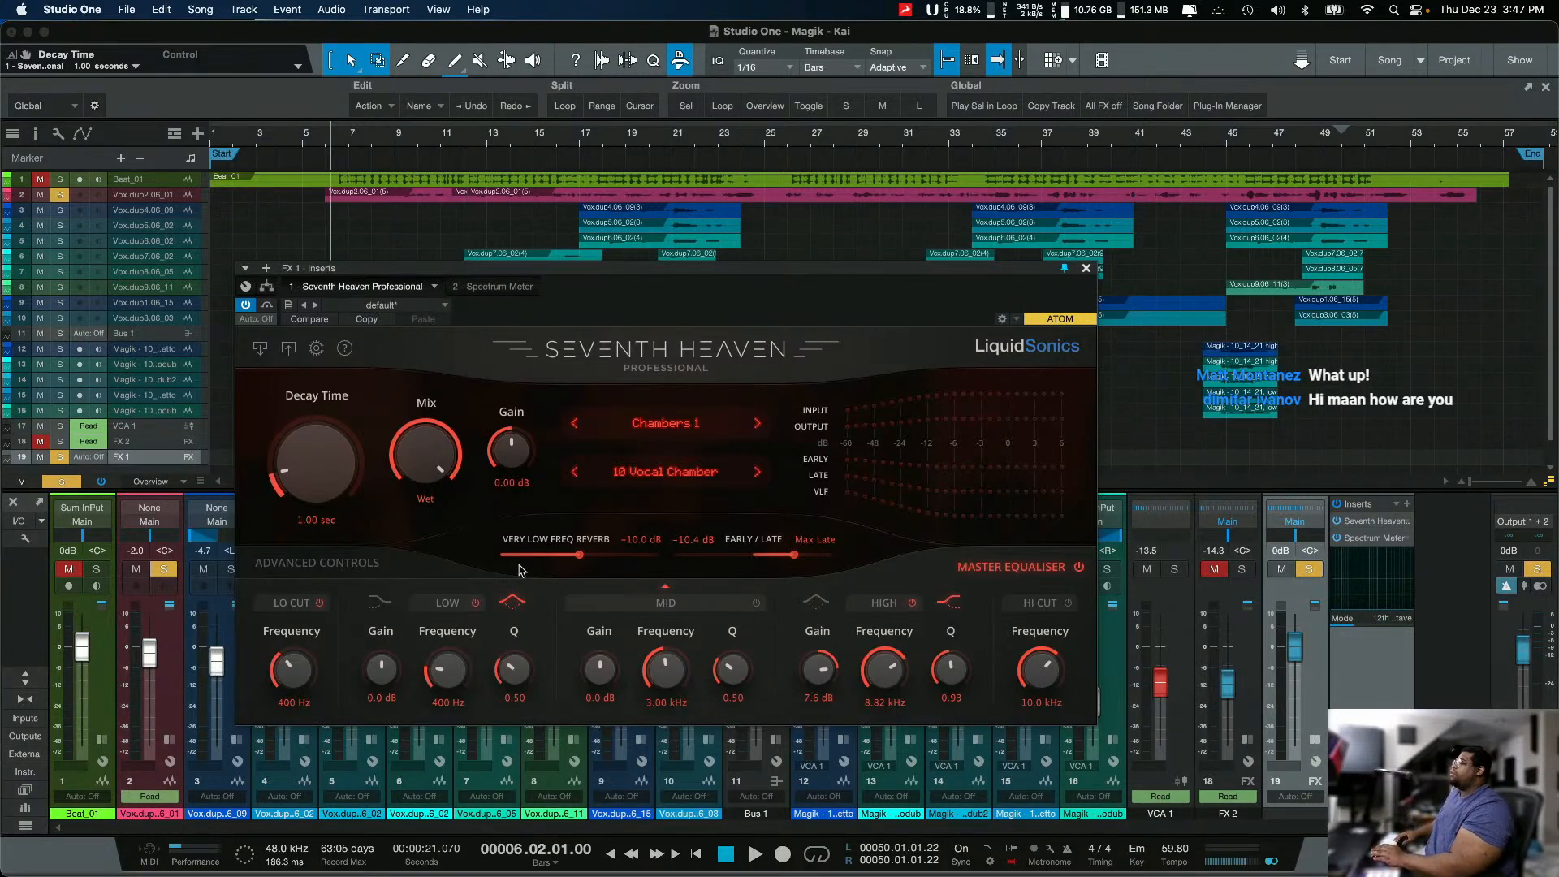
key("space")
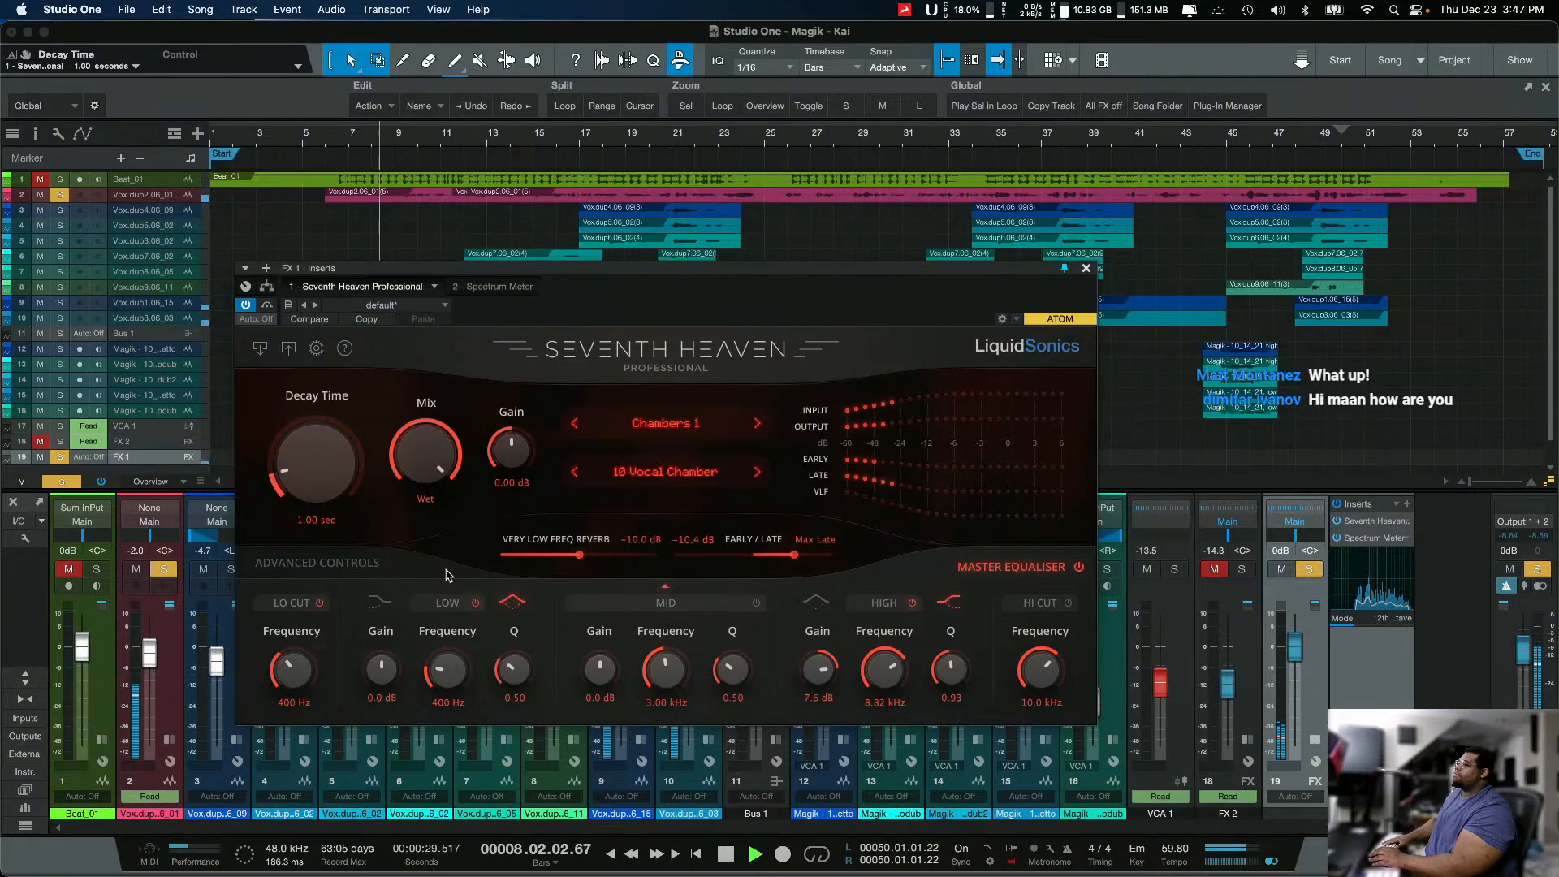
key("space")
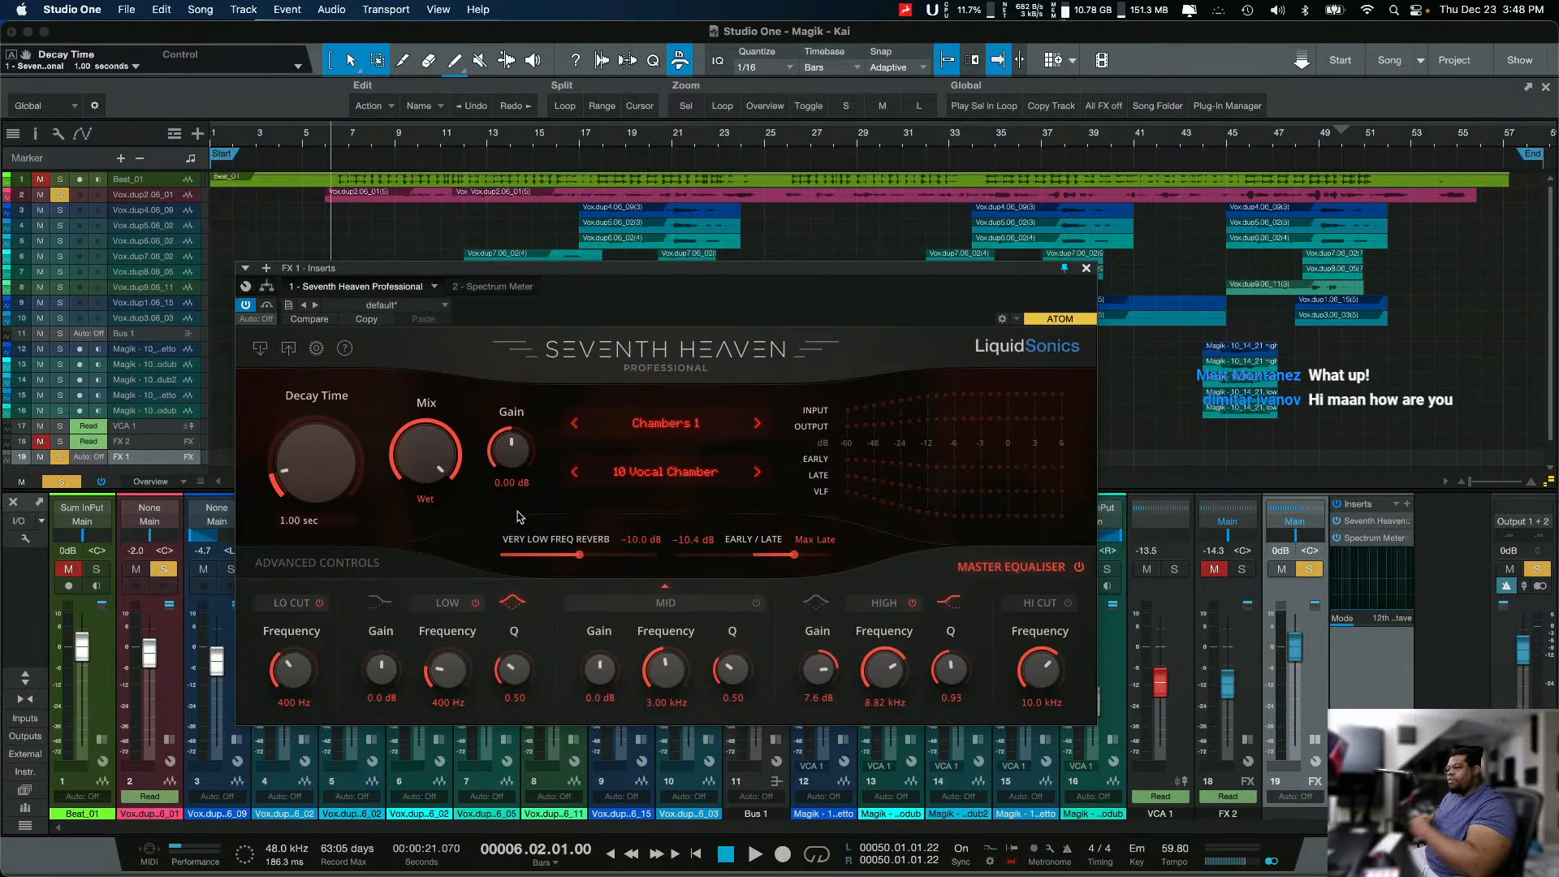
Step: Set the Seventh Heaven Decay Time to 2 seconds and play the soloed vocal to hear the change
key("BackSpace")
key("BackSpace")
key("BackSpace")
key("BackSpace")
key("BackSpace")
key("BackSpace")
key("BackSpace")
key("BackSpace")
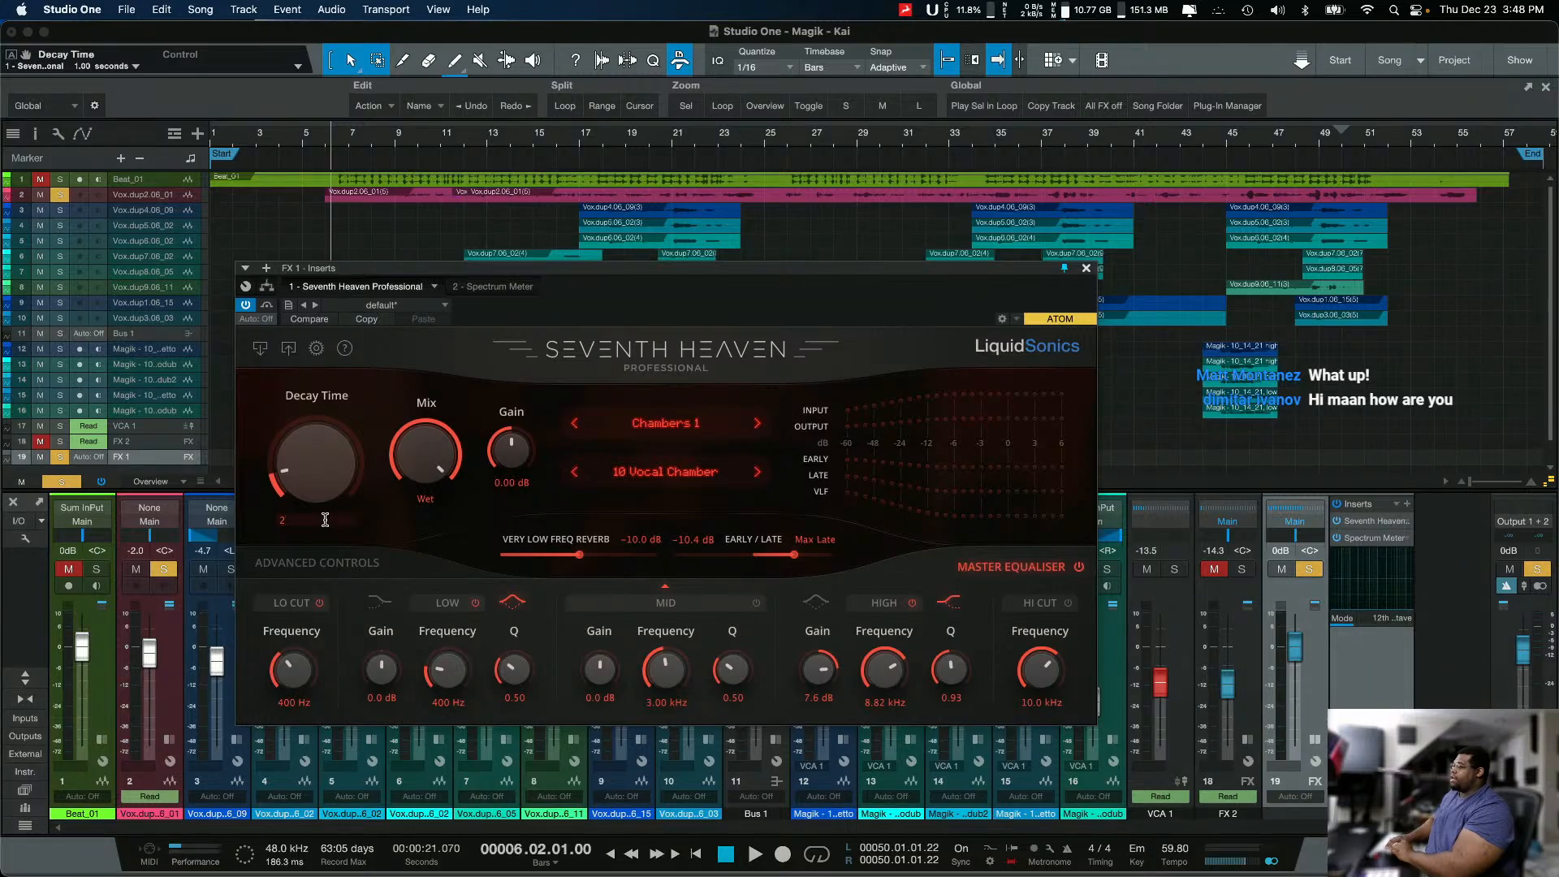
type("2")
key("Return")
key("space")
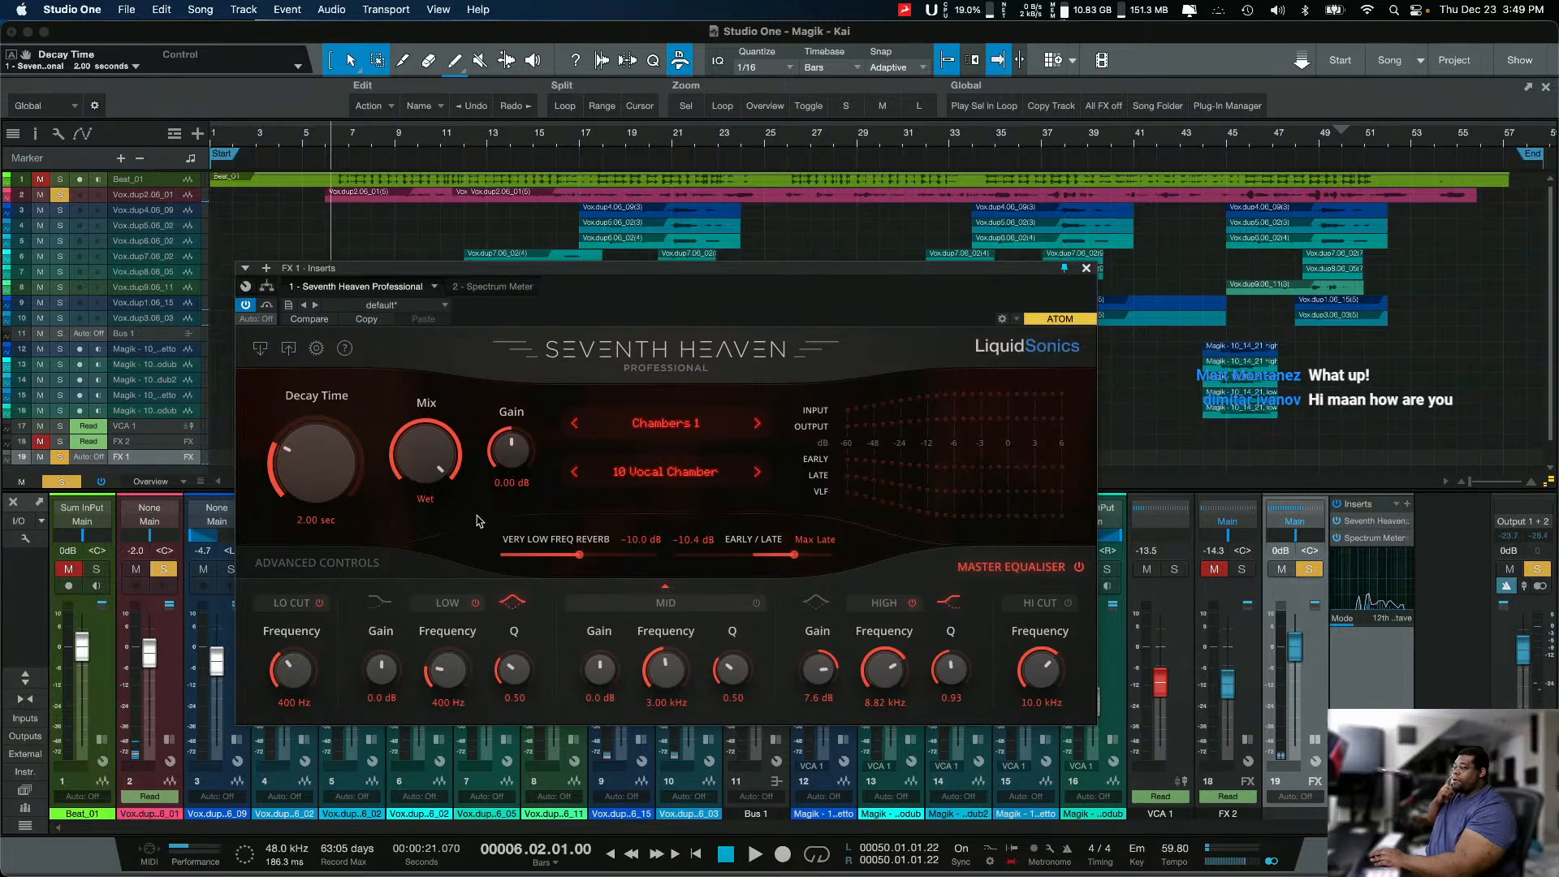
Step: Enlarge the Beat_01 track, zoom the timeline in around bars 6 to 8, and move the reverb window off the waveform
left_click(177, 188)
left_click(166, 188)
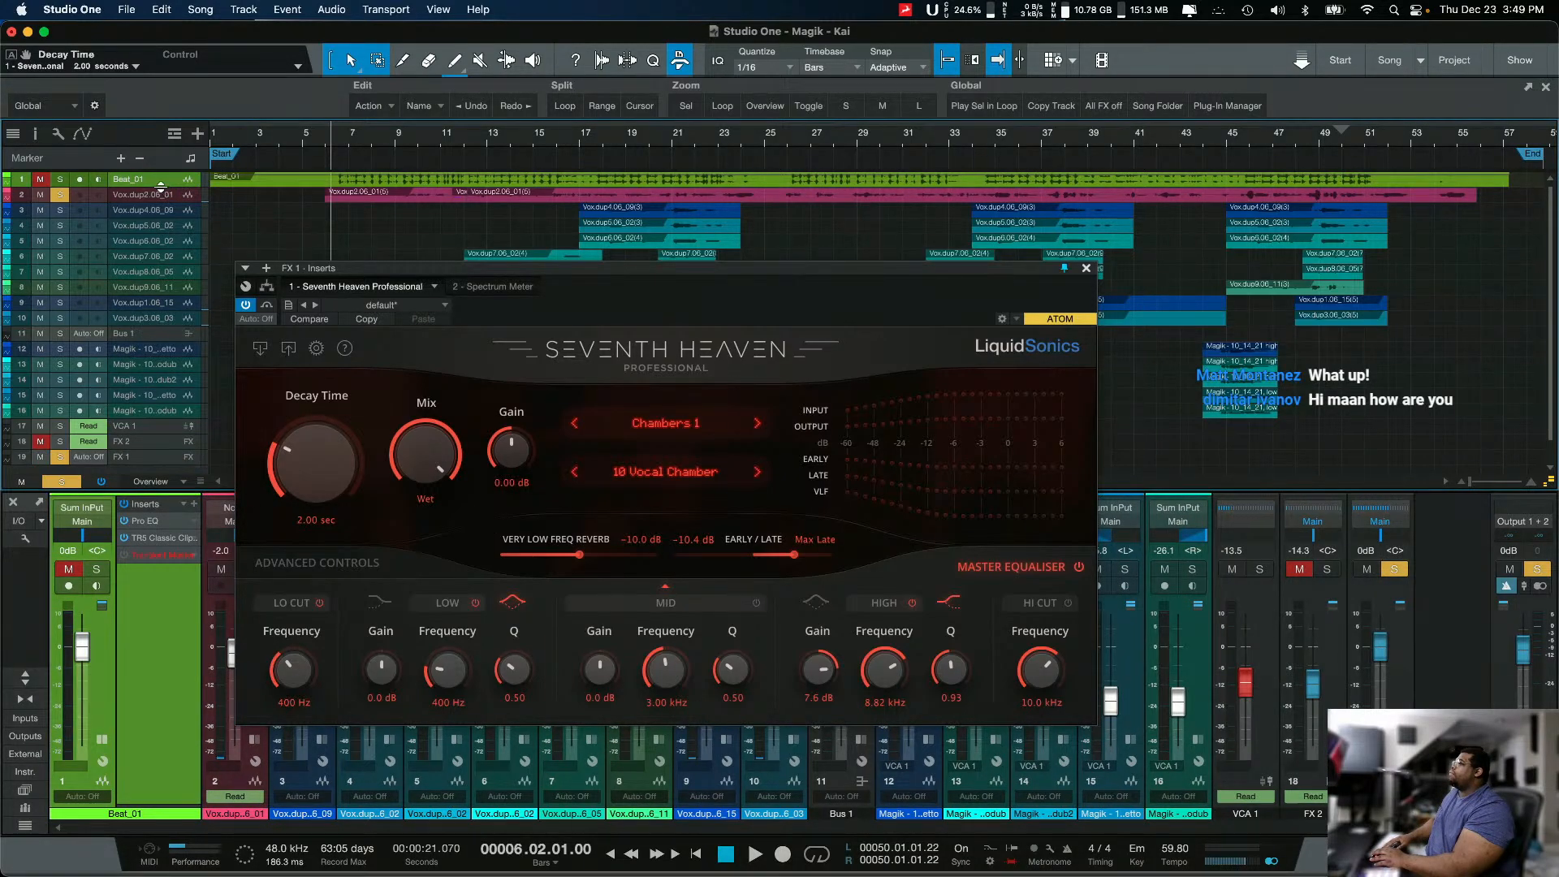
left_click_drag(159, 186, 75, 443)
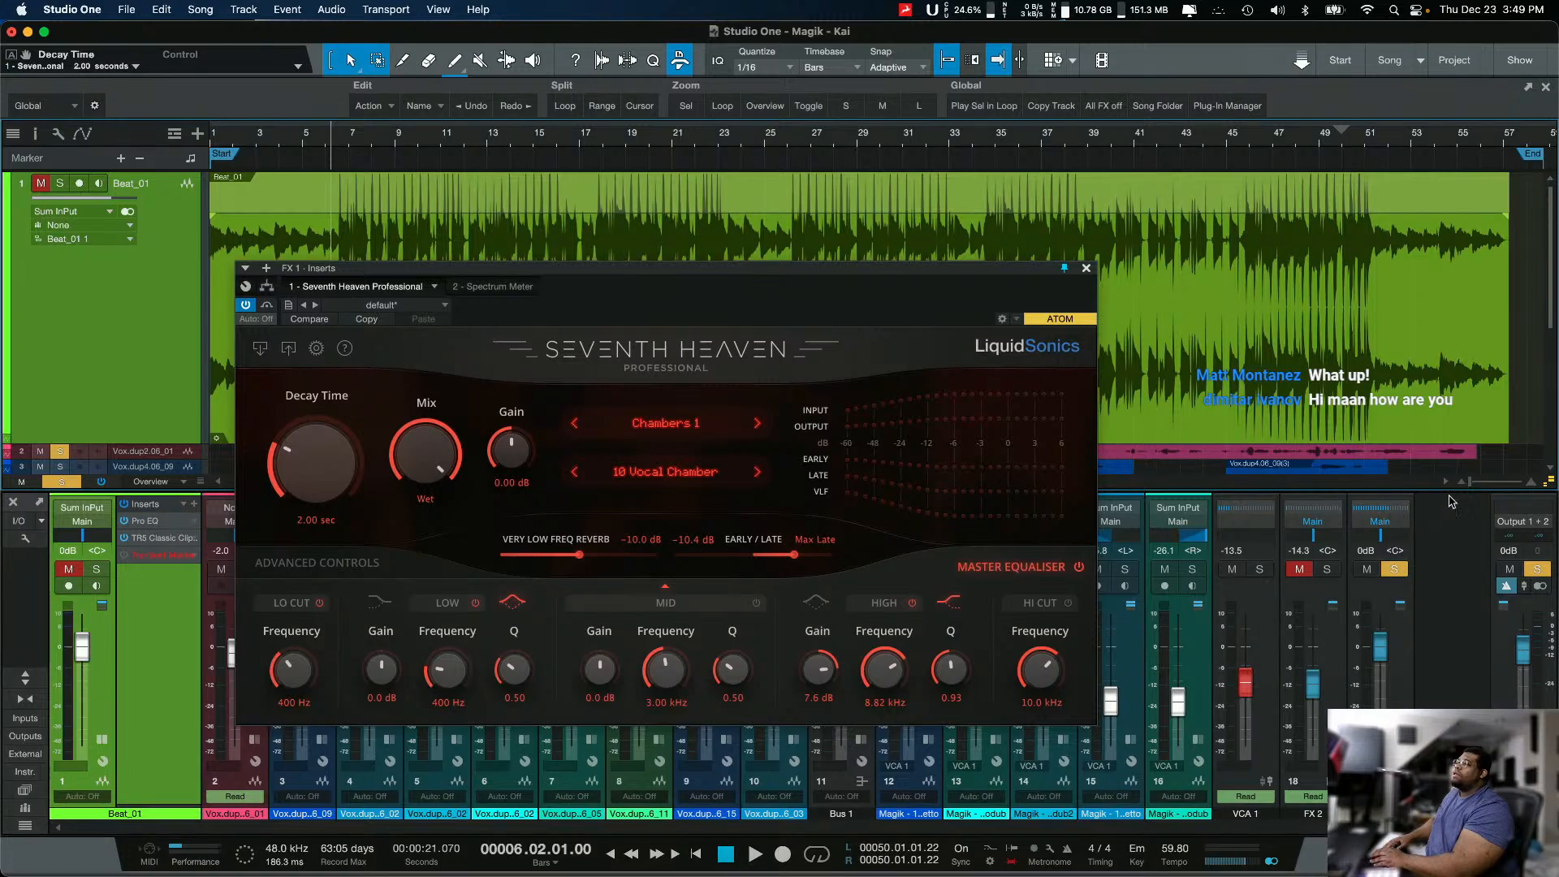
left_click(1484, 485)
left_click_drag(1486, 486, 1484, 487)
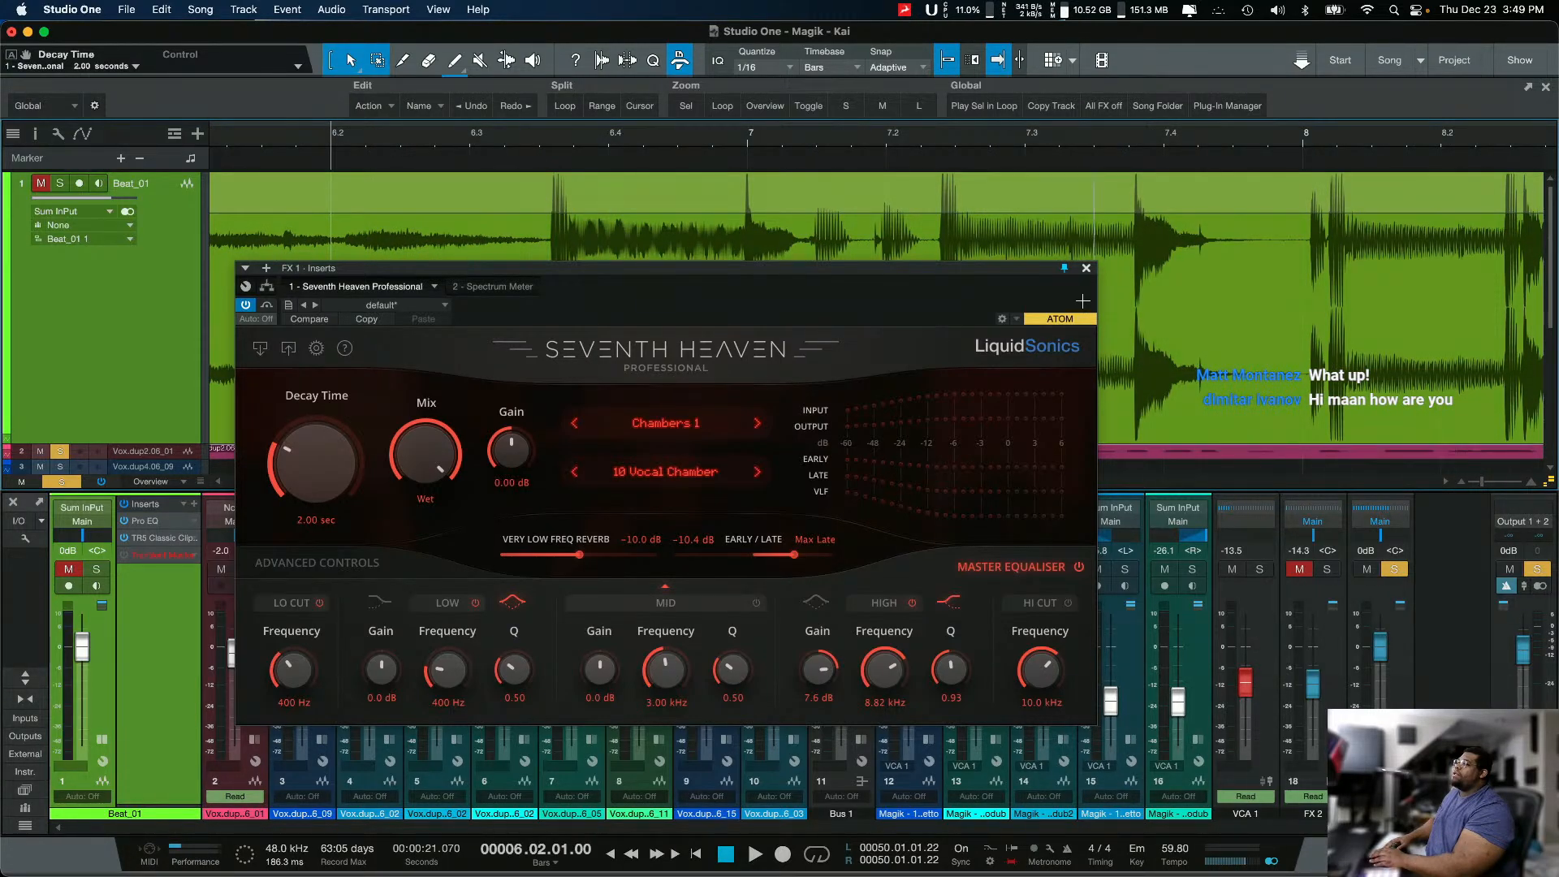
left_click_drag(1000, 270, 894, 351)
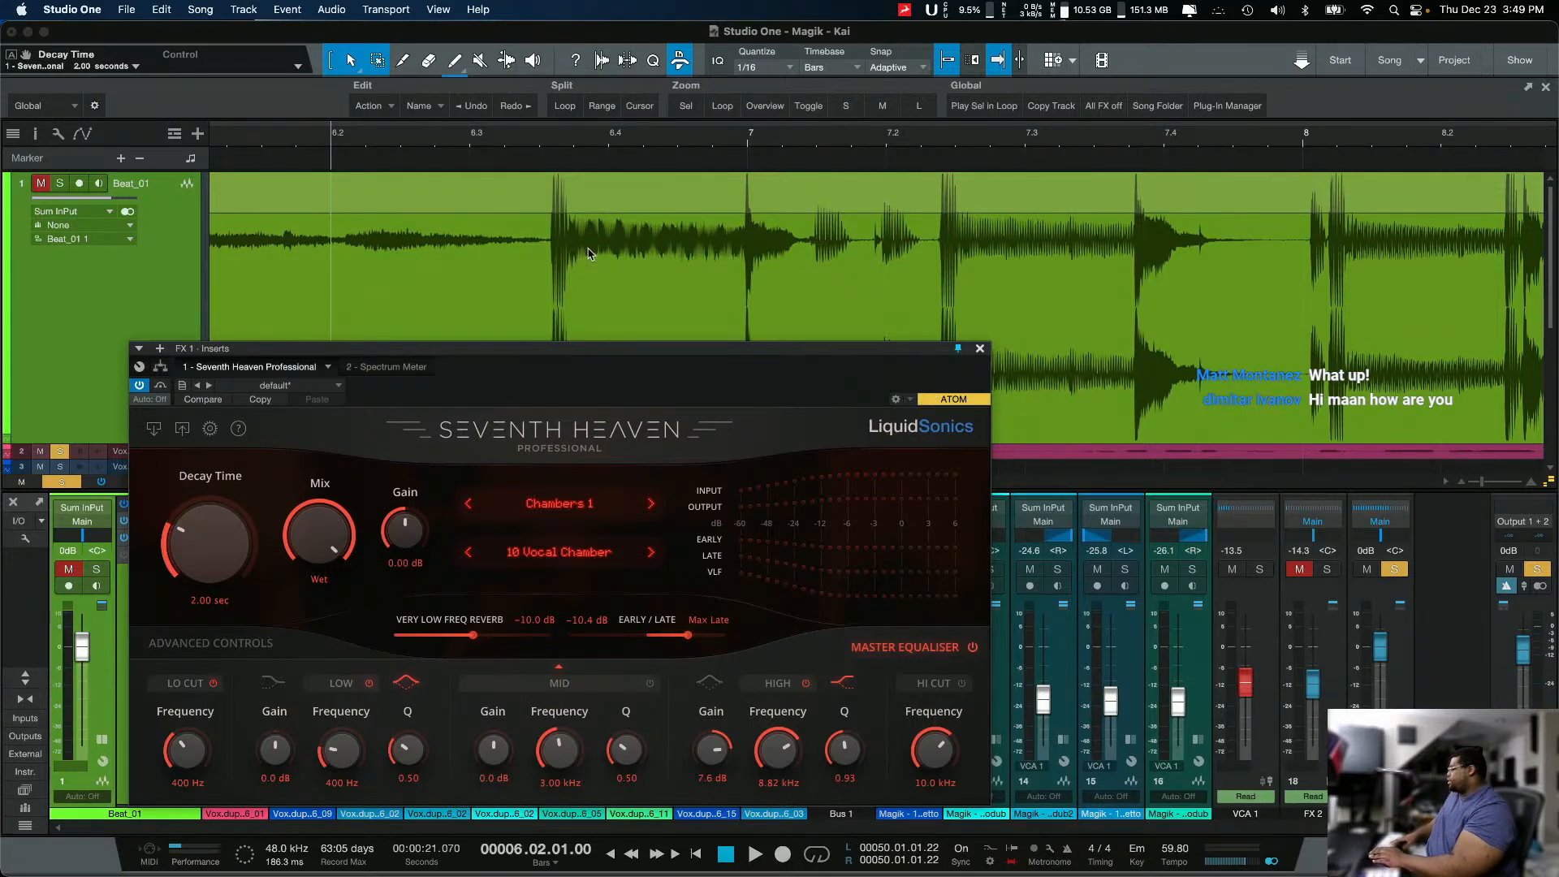
Step: Play the soloed vocal against the beat waveform, restarting once from bar 6 beat 3 to compare the reverb tail with the hits
key("space")
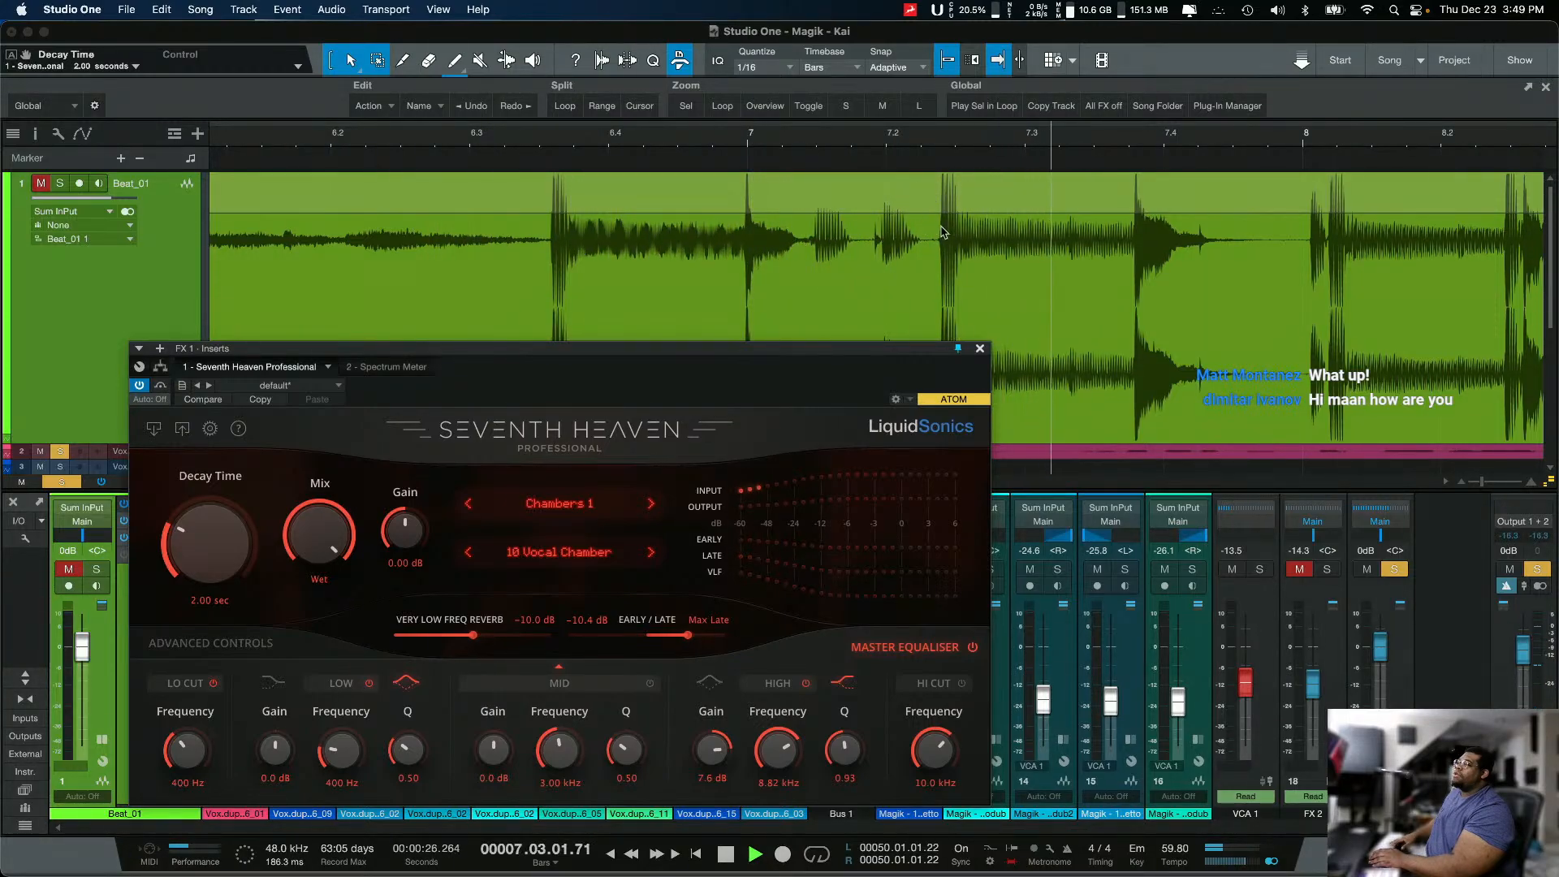
key("space")
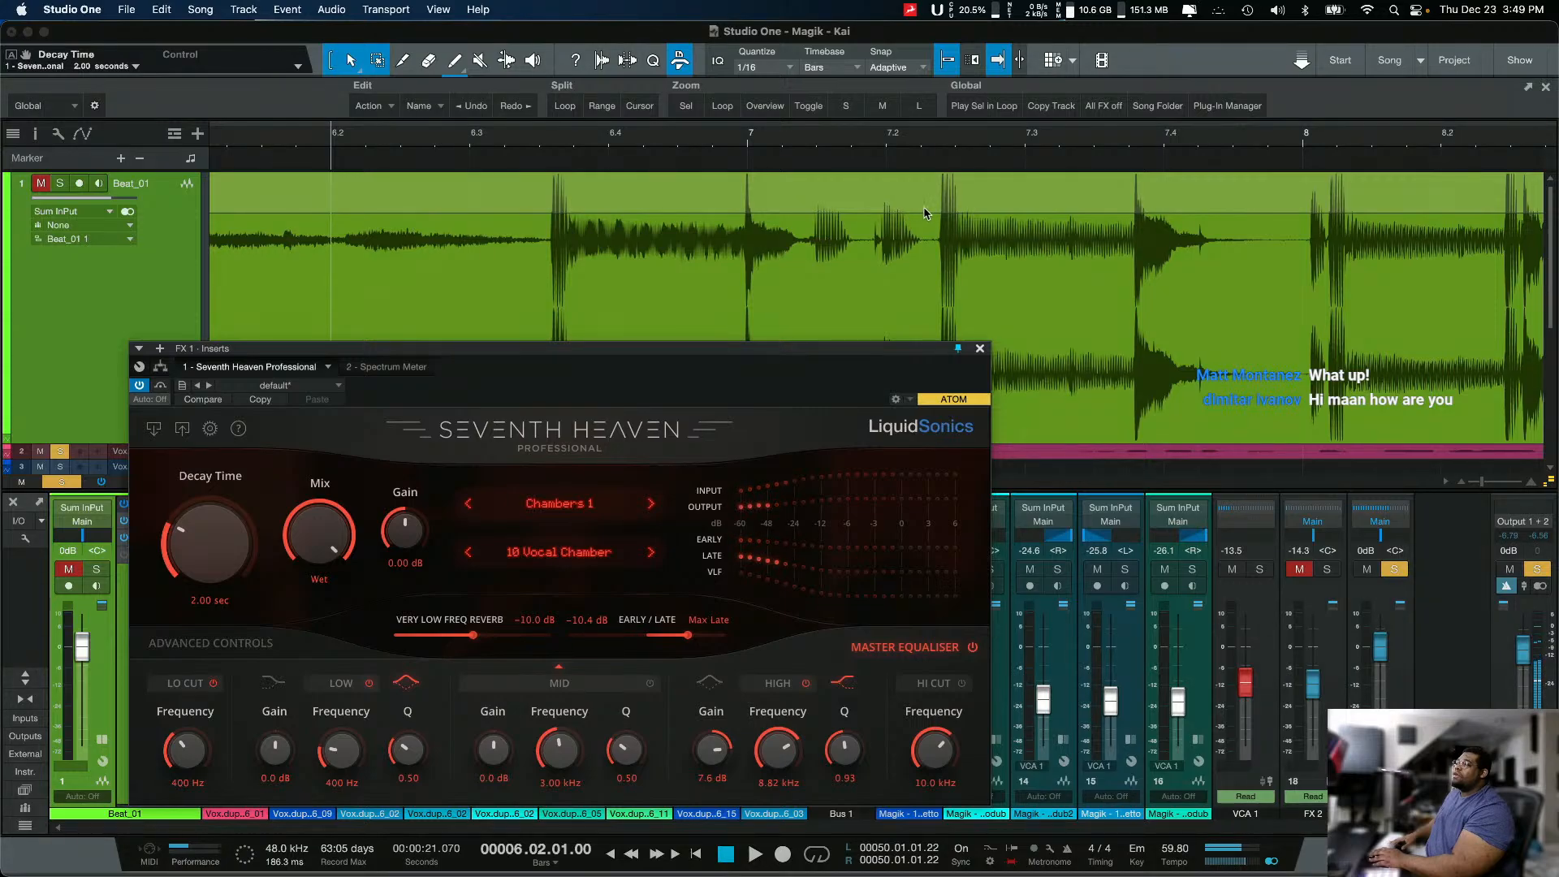
left_click(539, 155)
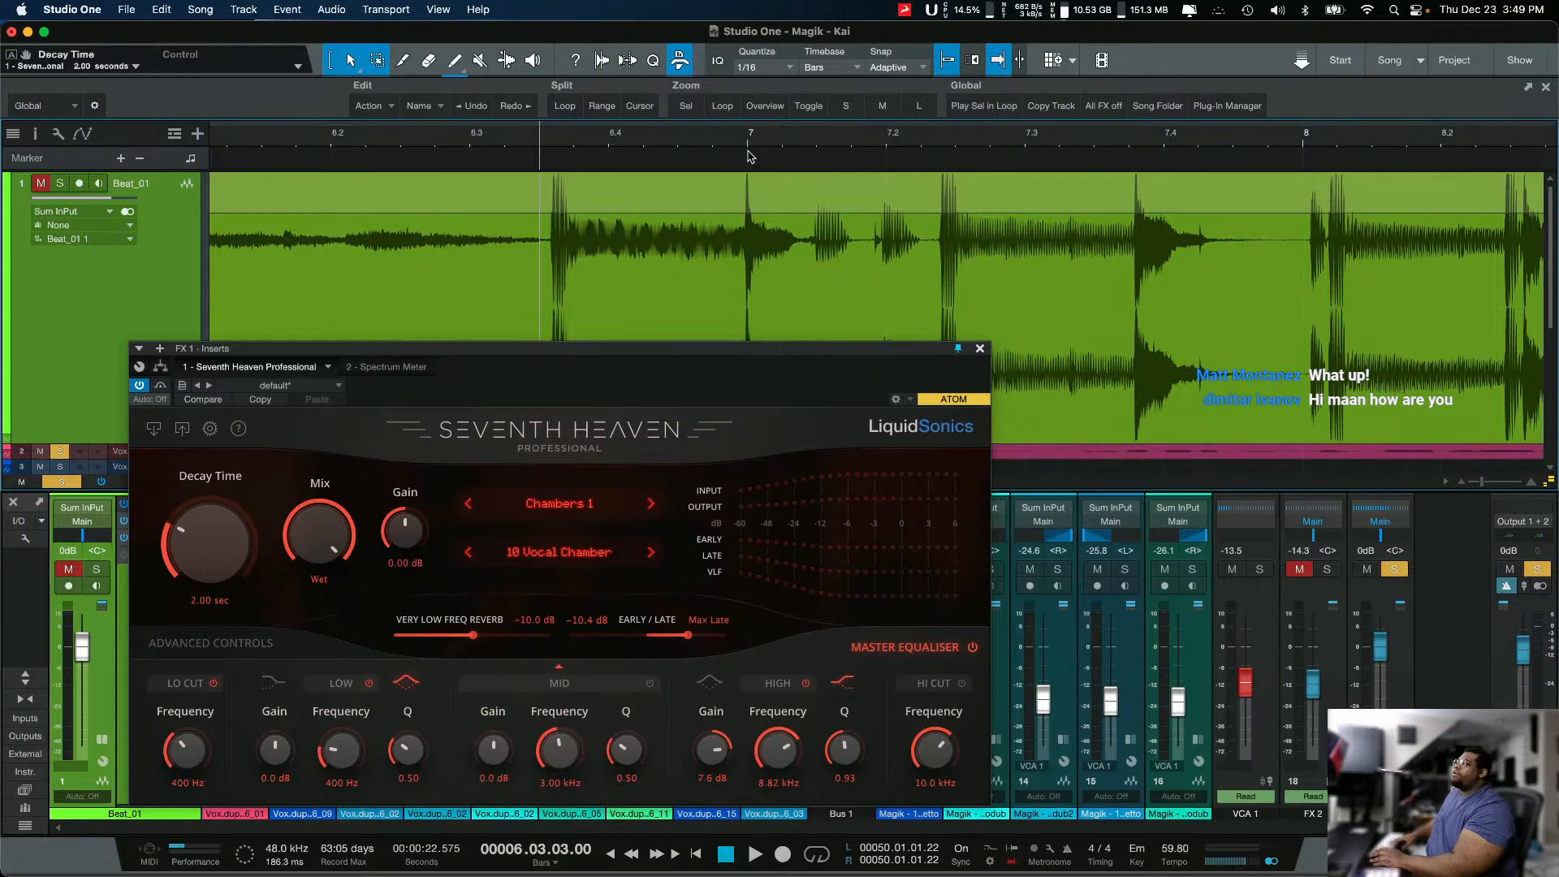
key("space")
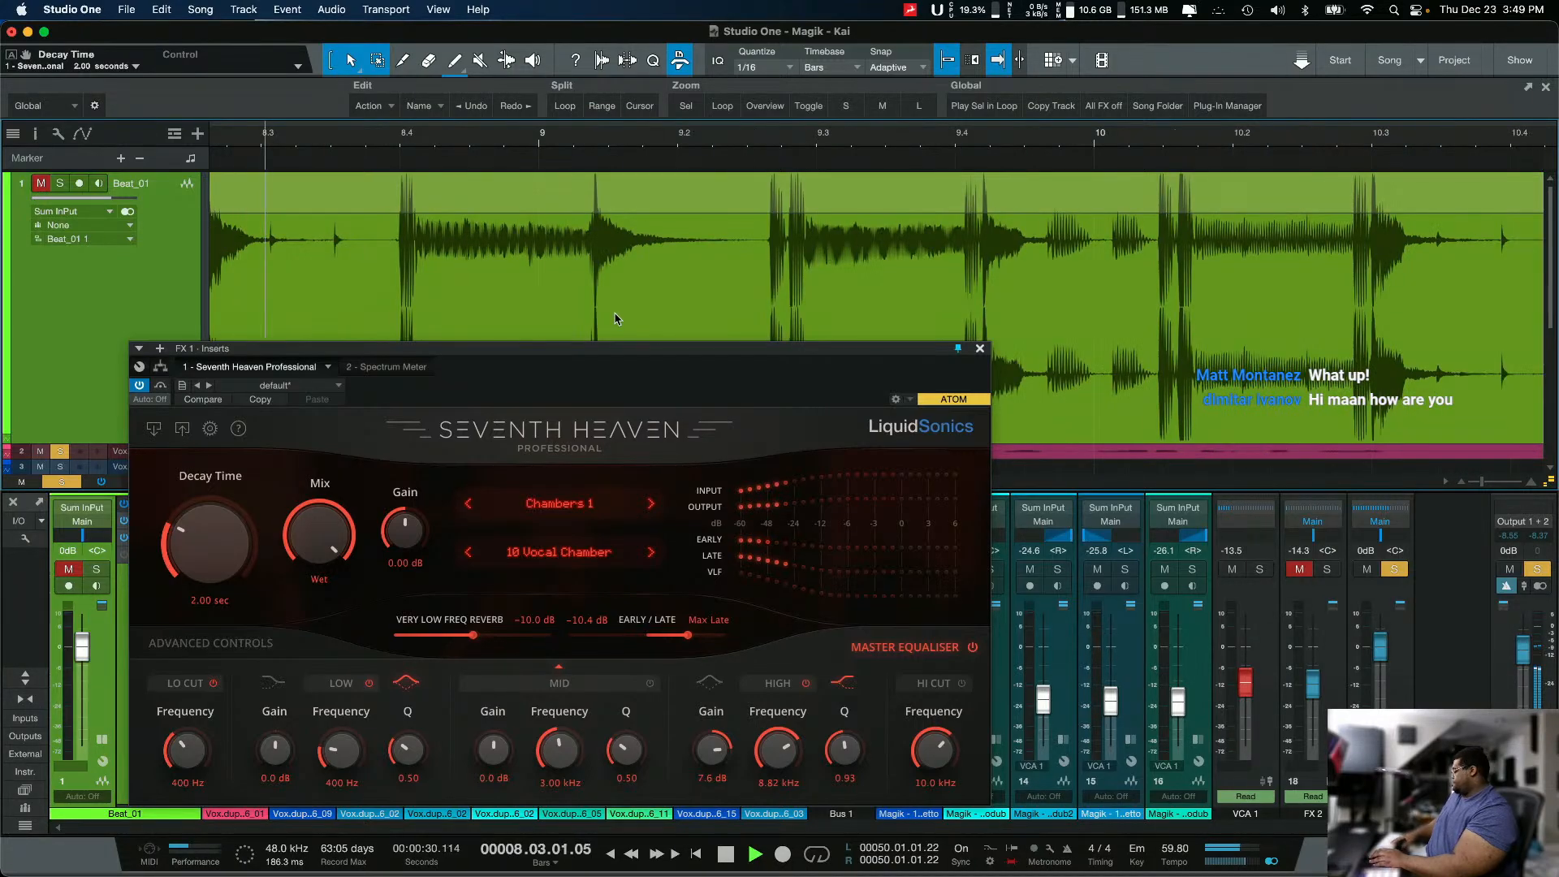
key("space")
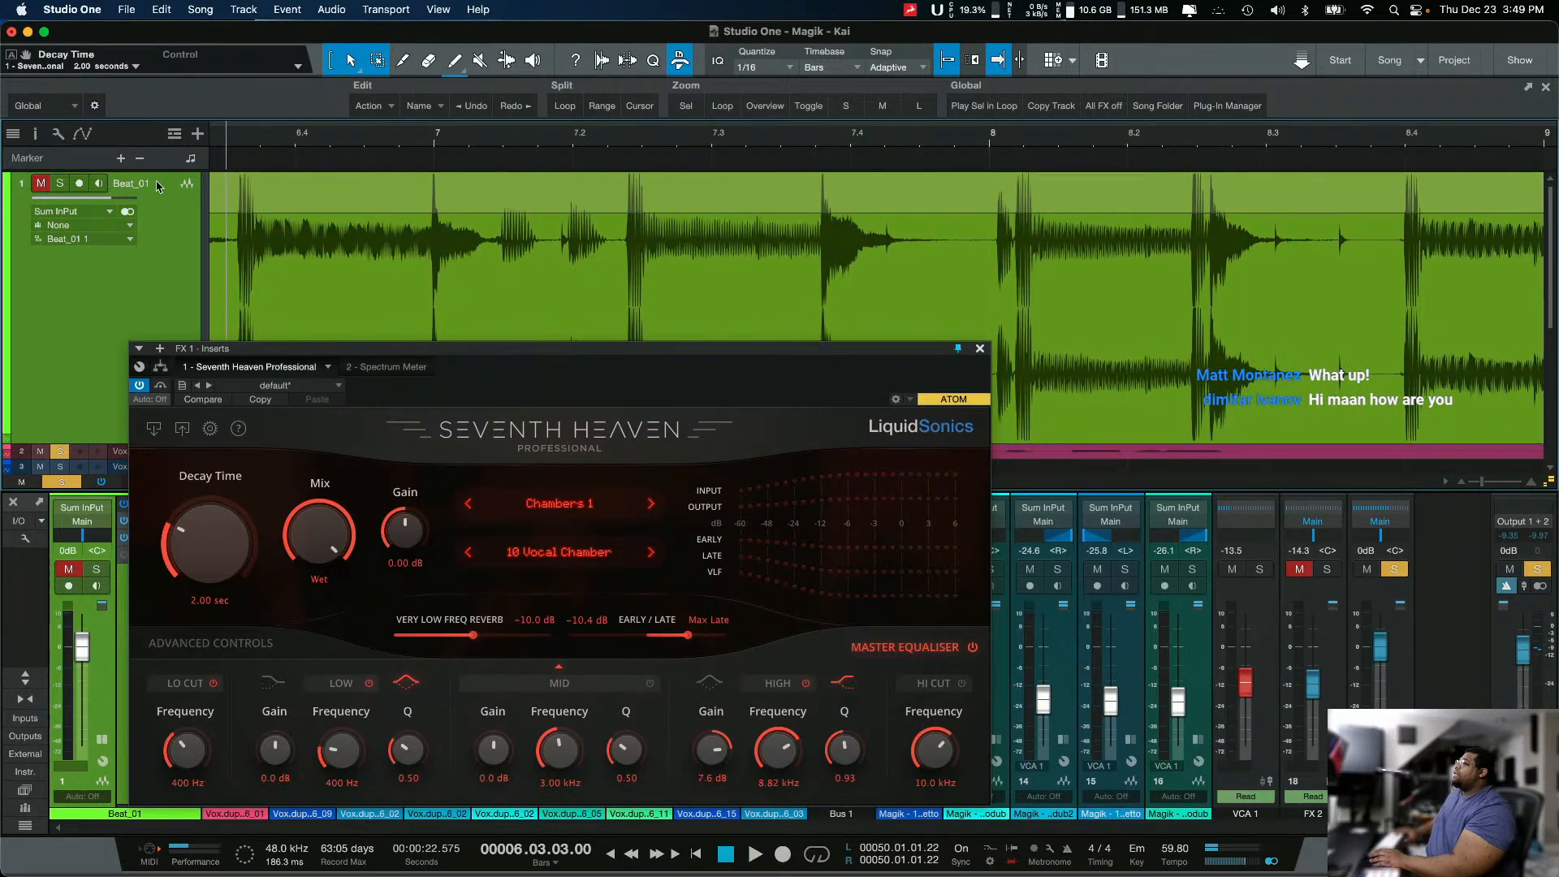
Step: Unmute and solo the Beat_01 track, and play it with the vocal and reverb before stopping playback
left_click(41, 184)
key("s")
key("space")
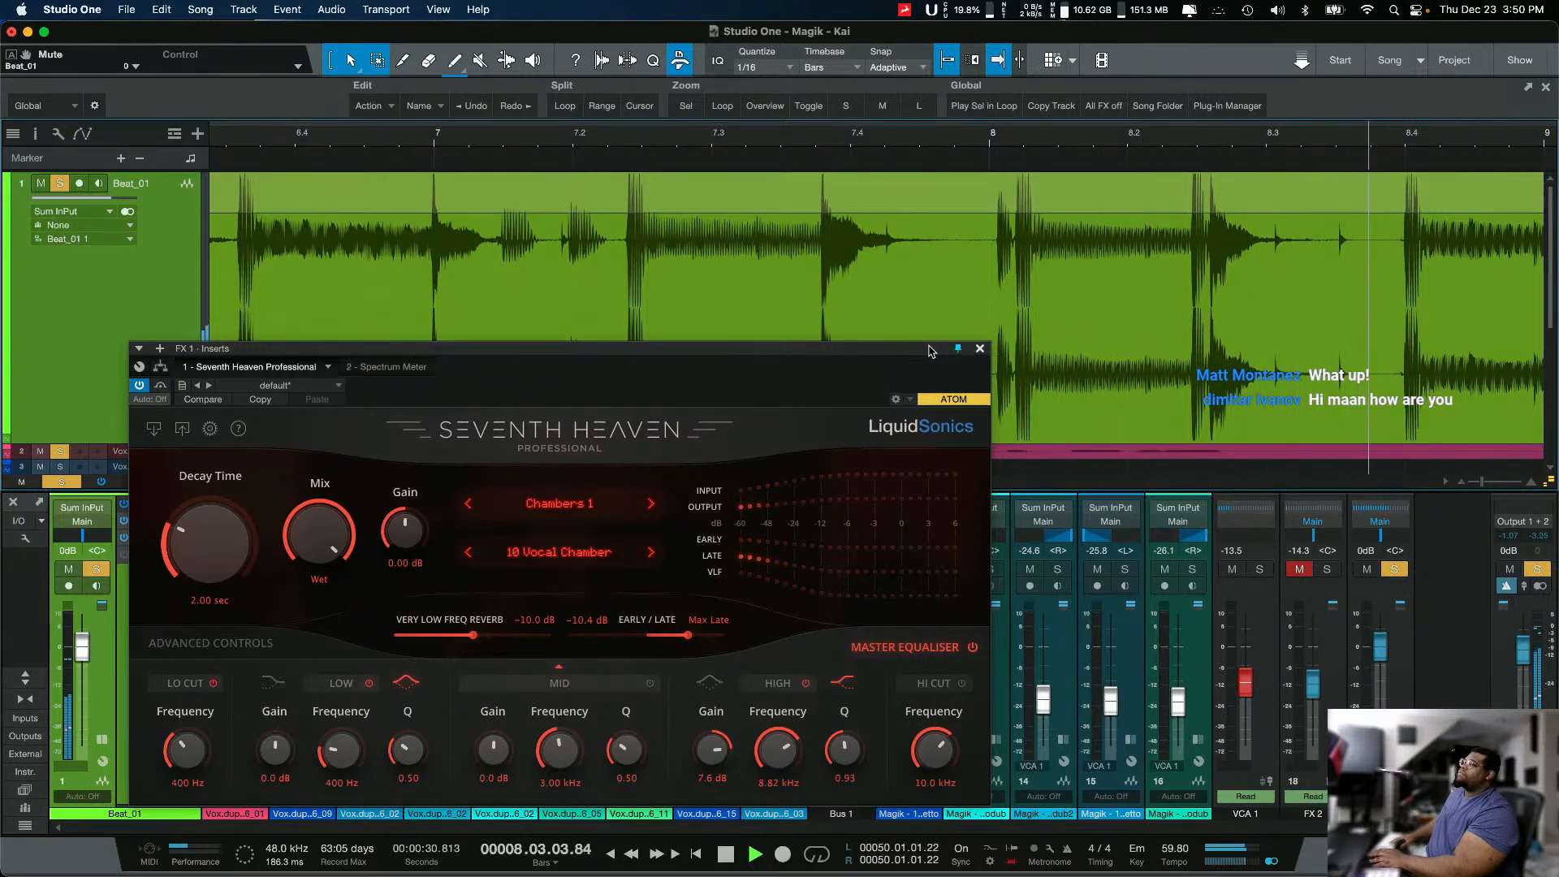
key("space")
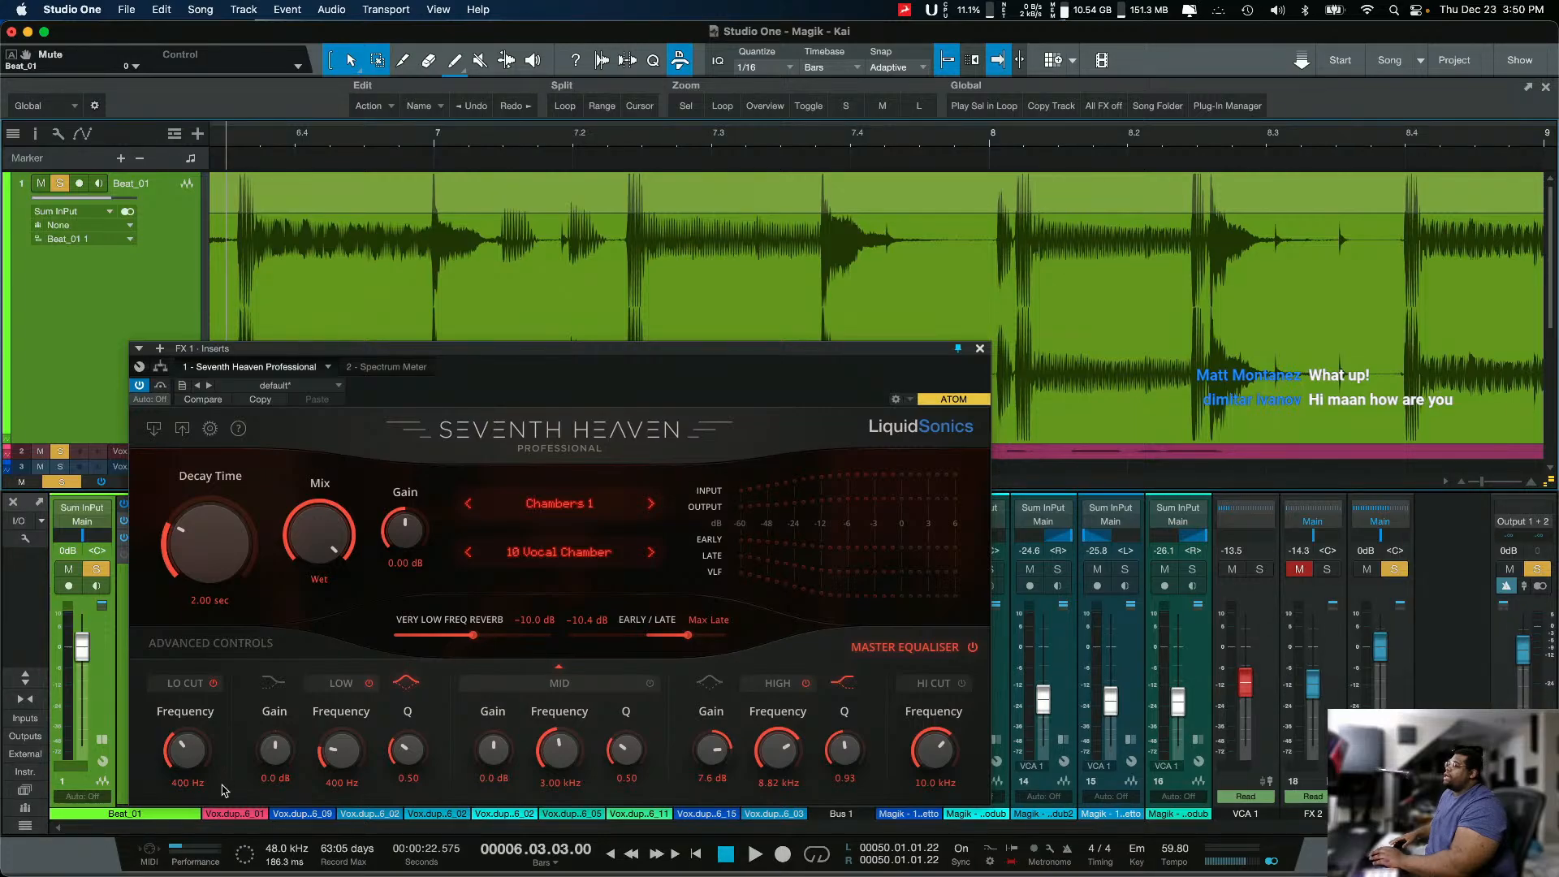
Step: Show the Advanced Controls in Seventh Heaven and expand the FX 1 channel in the mixer to reveal its inserts
left_click(262, 648)
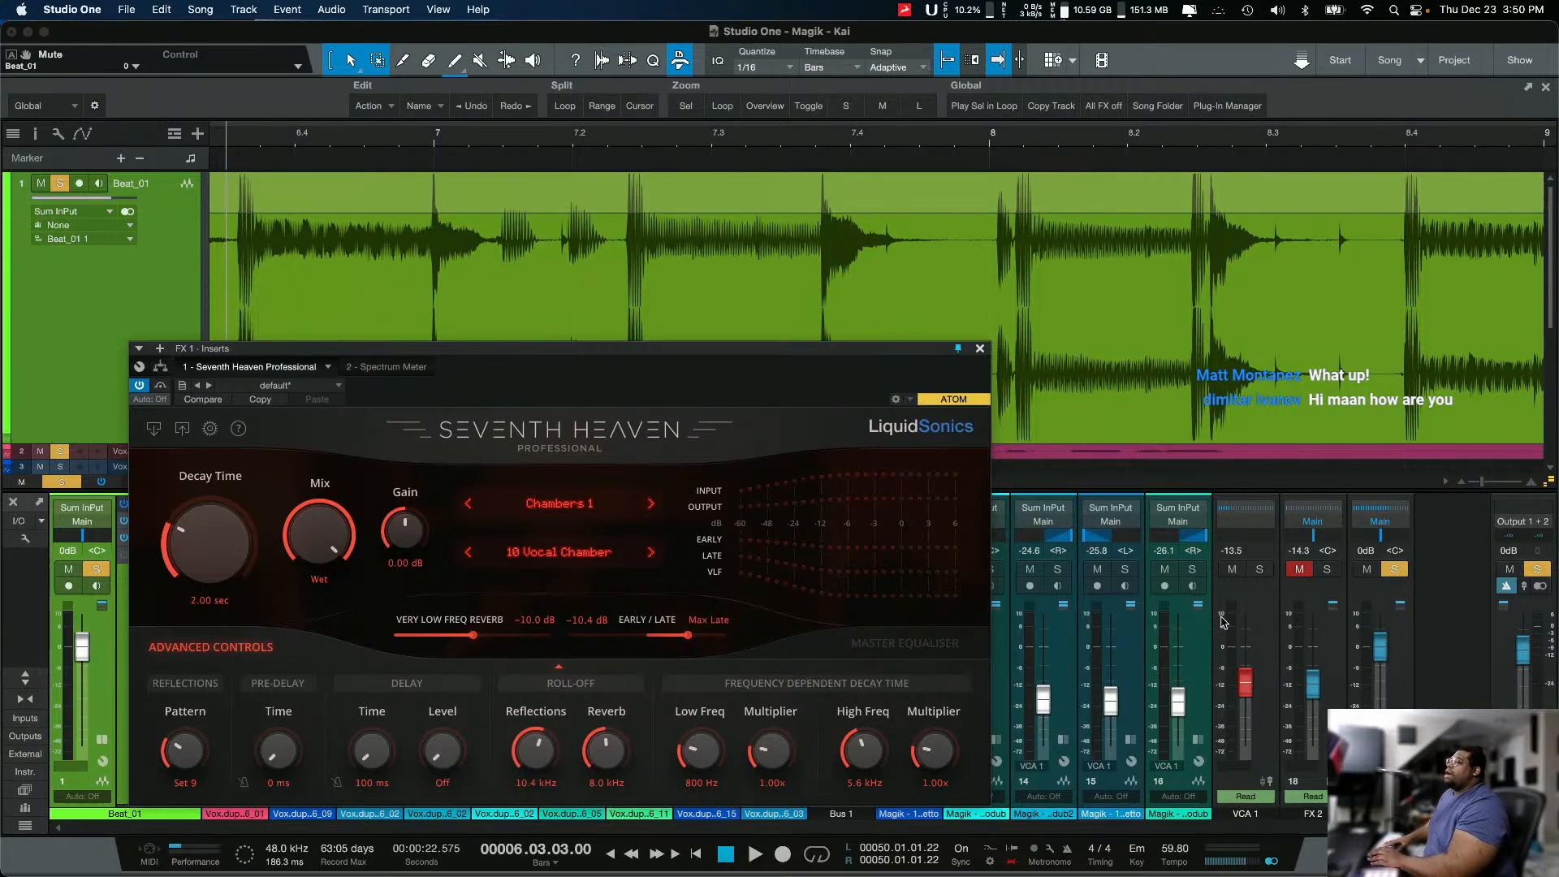
double_click(1382, 764)
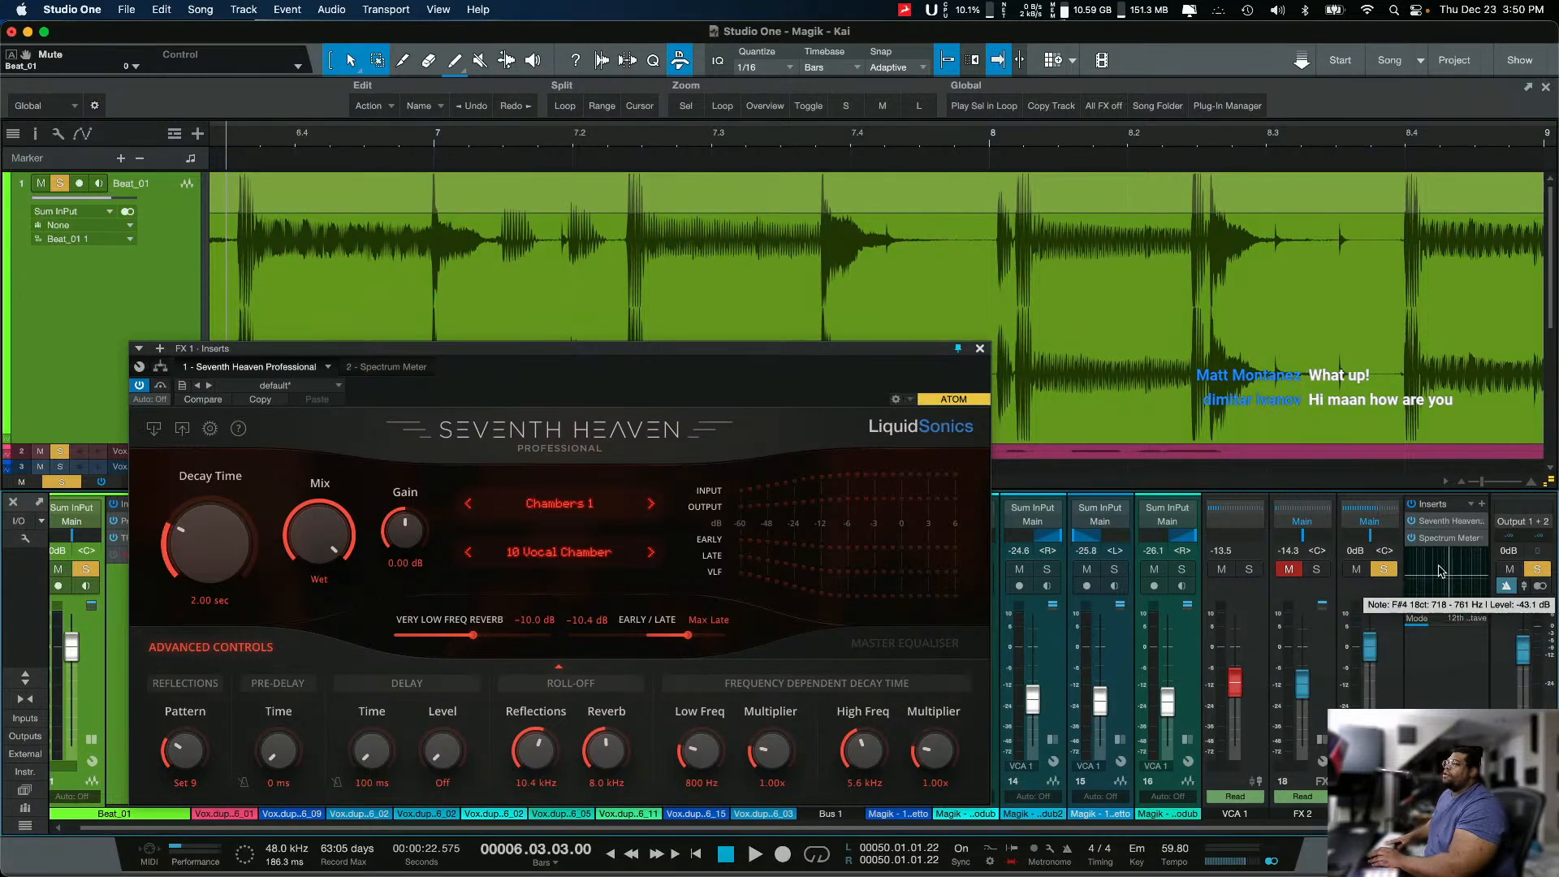
Step: Bypass Seventh Heaven on FX 1, insert Room Reverb between it and the Spectrum Meter, and reposition the reverb window
left_click(979, 348)
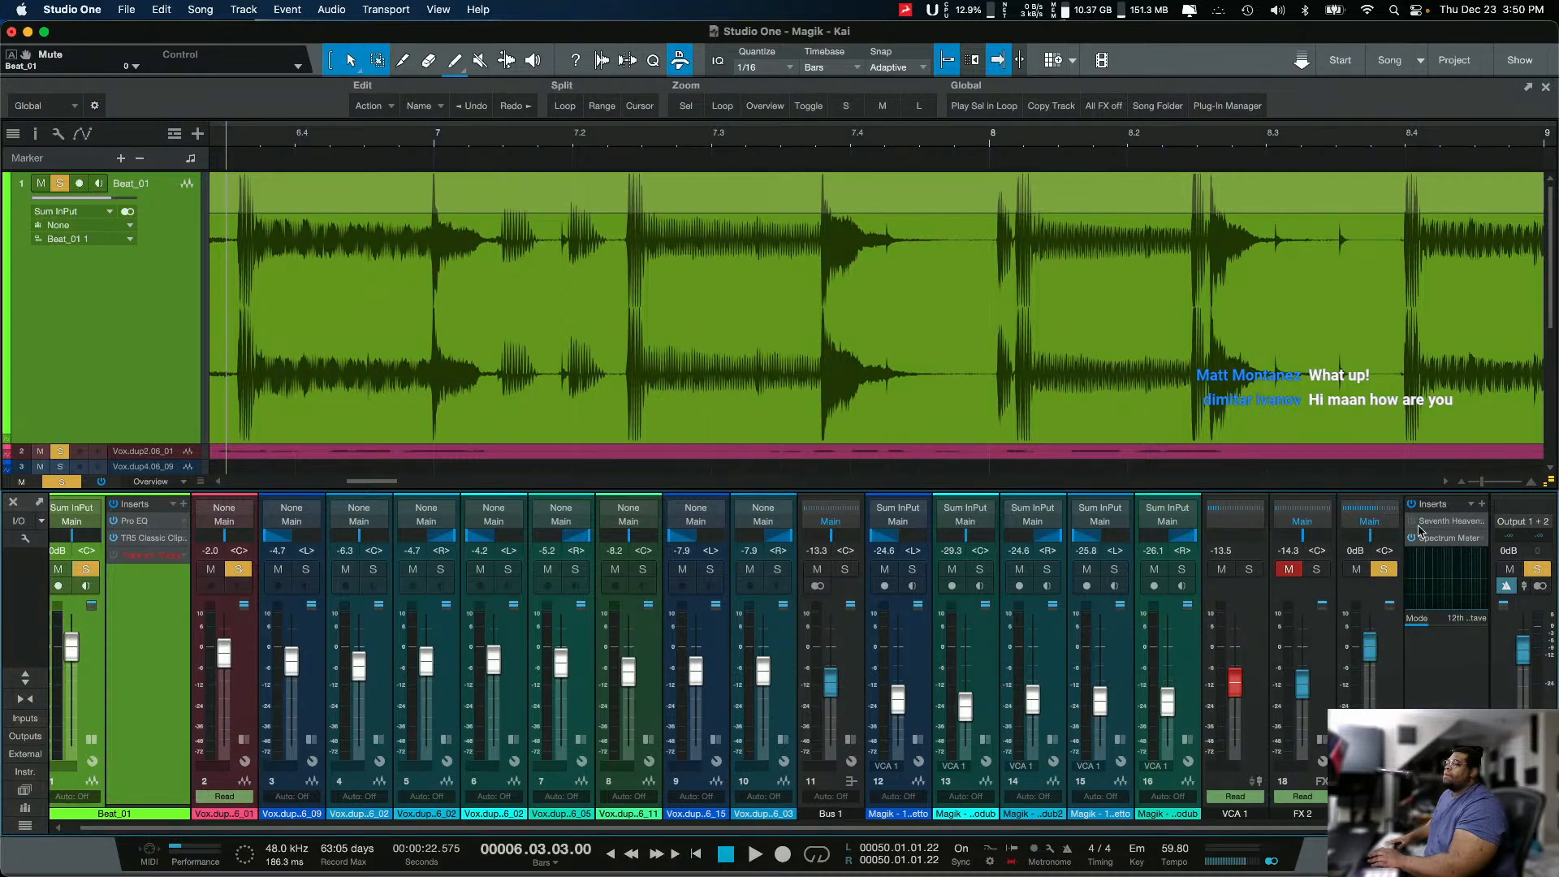
left_click(1481, 504)
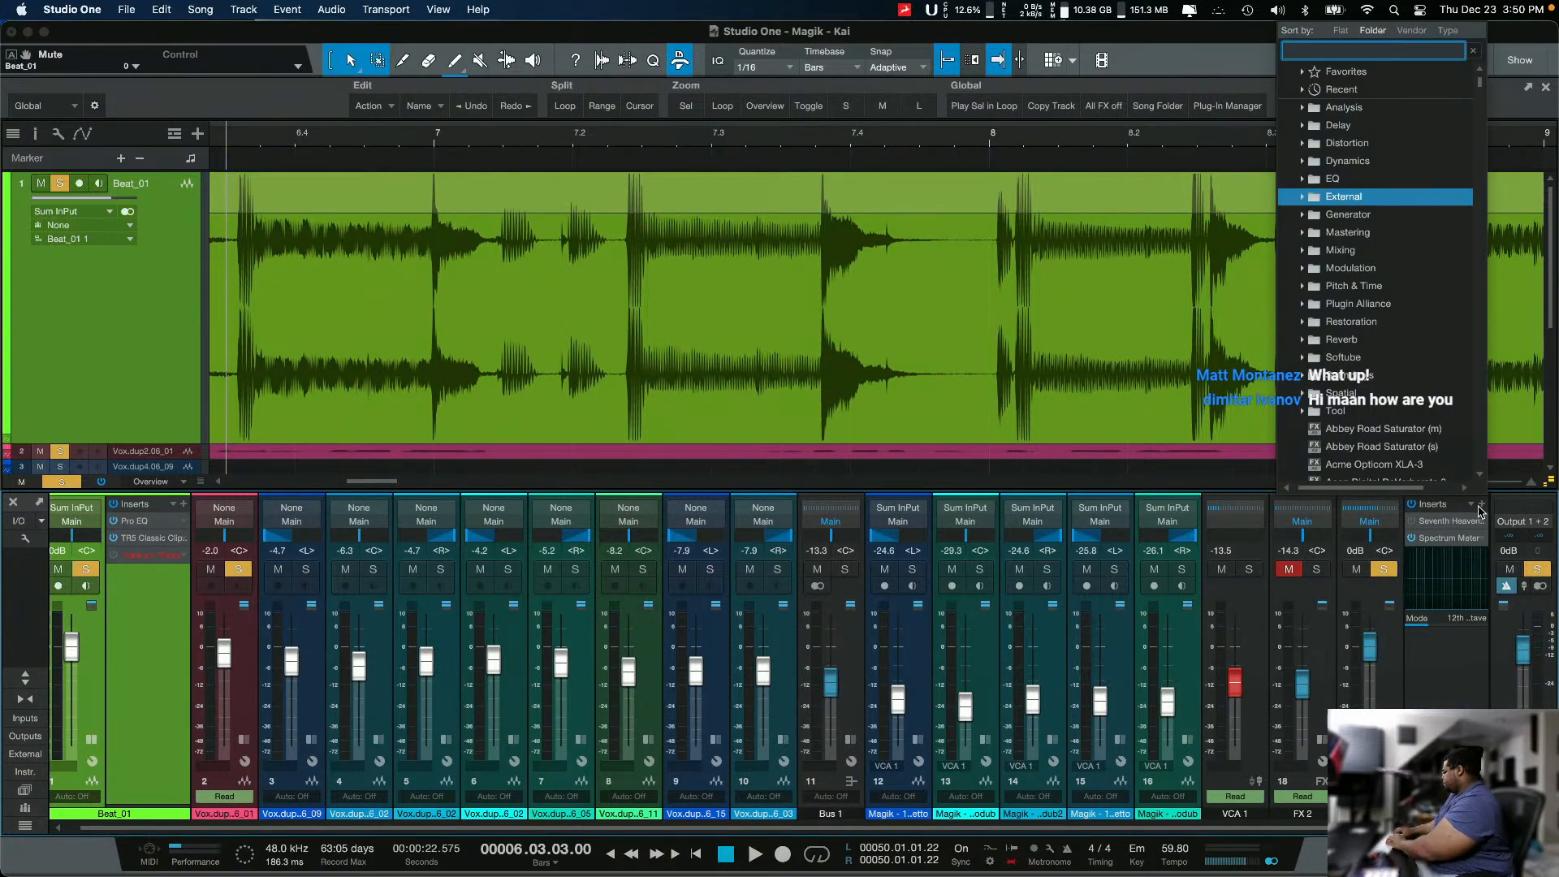
type("room")
key("Return")
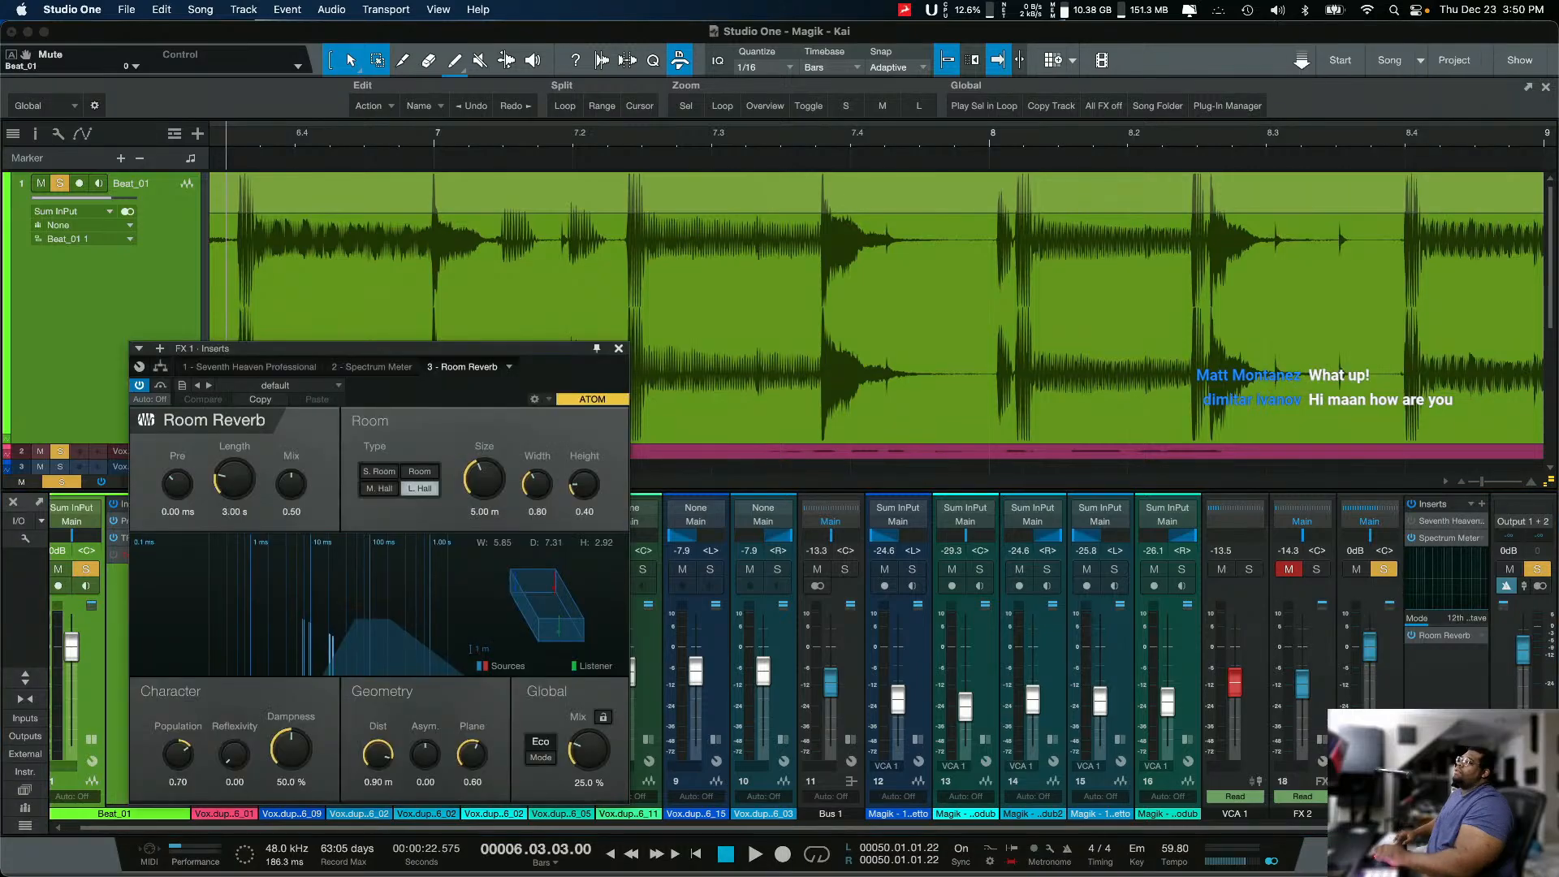
left_click_drag(1454, 636, 1461, 532)
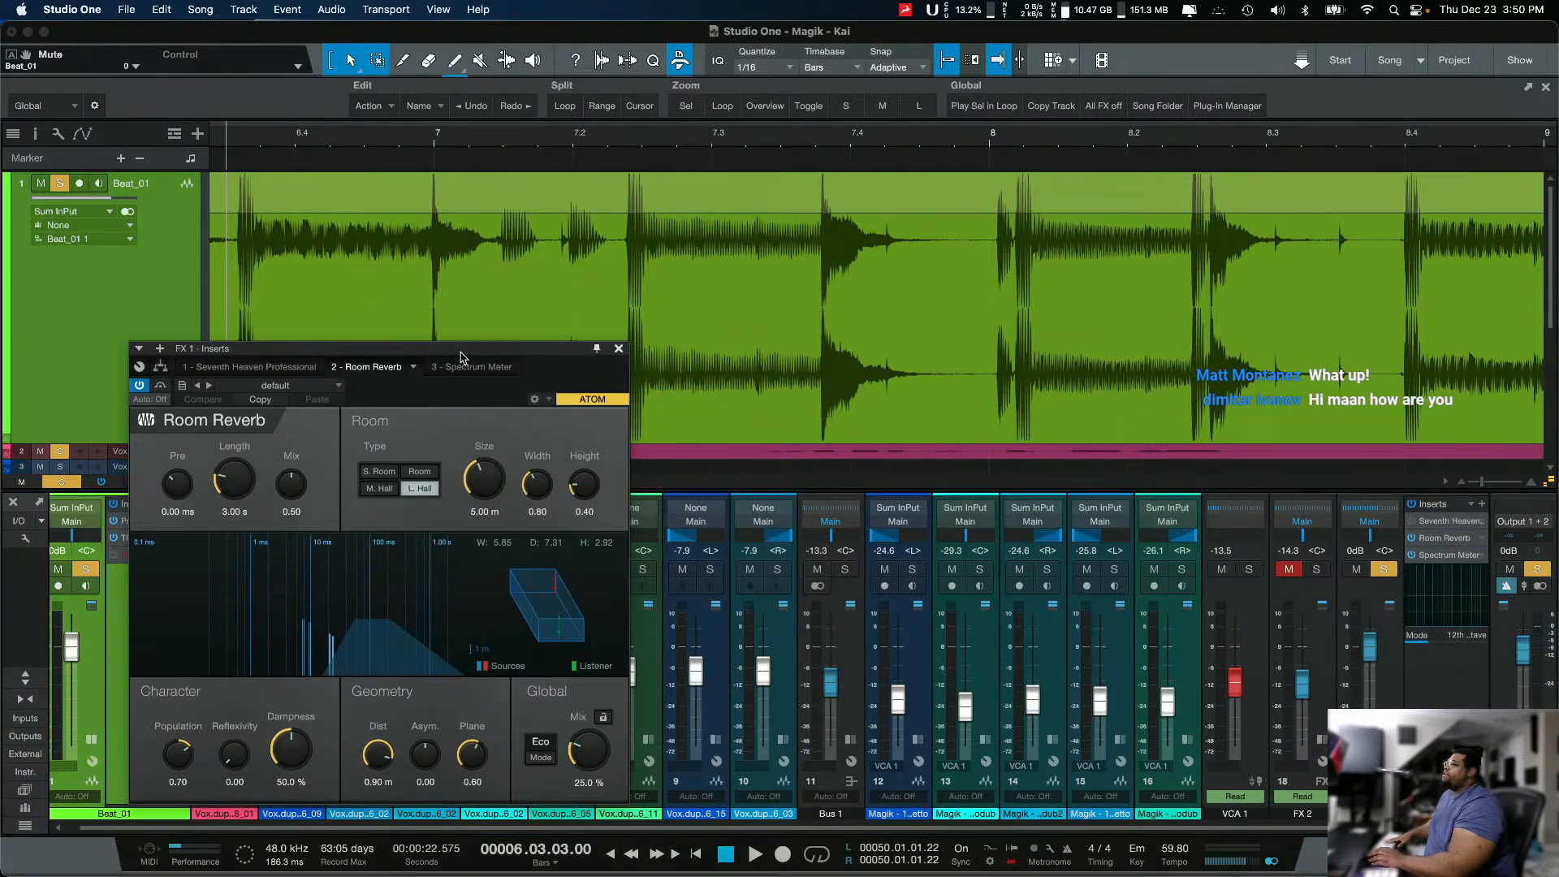
left_click_drag(443, 417, 650, 284)
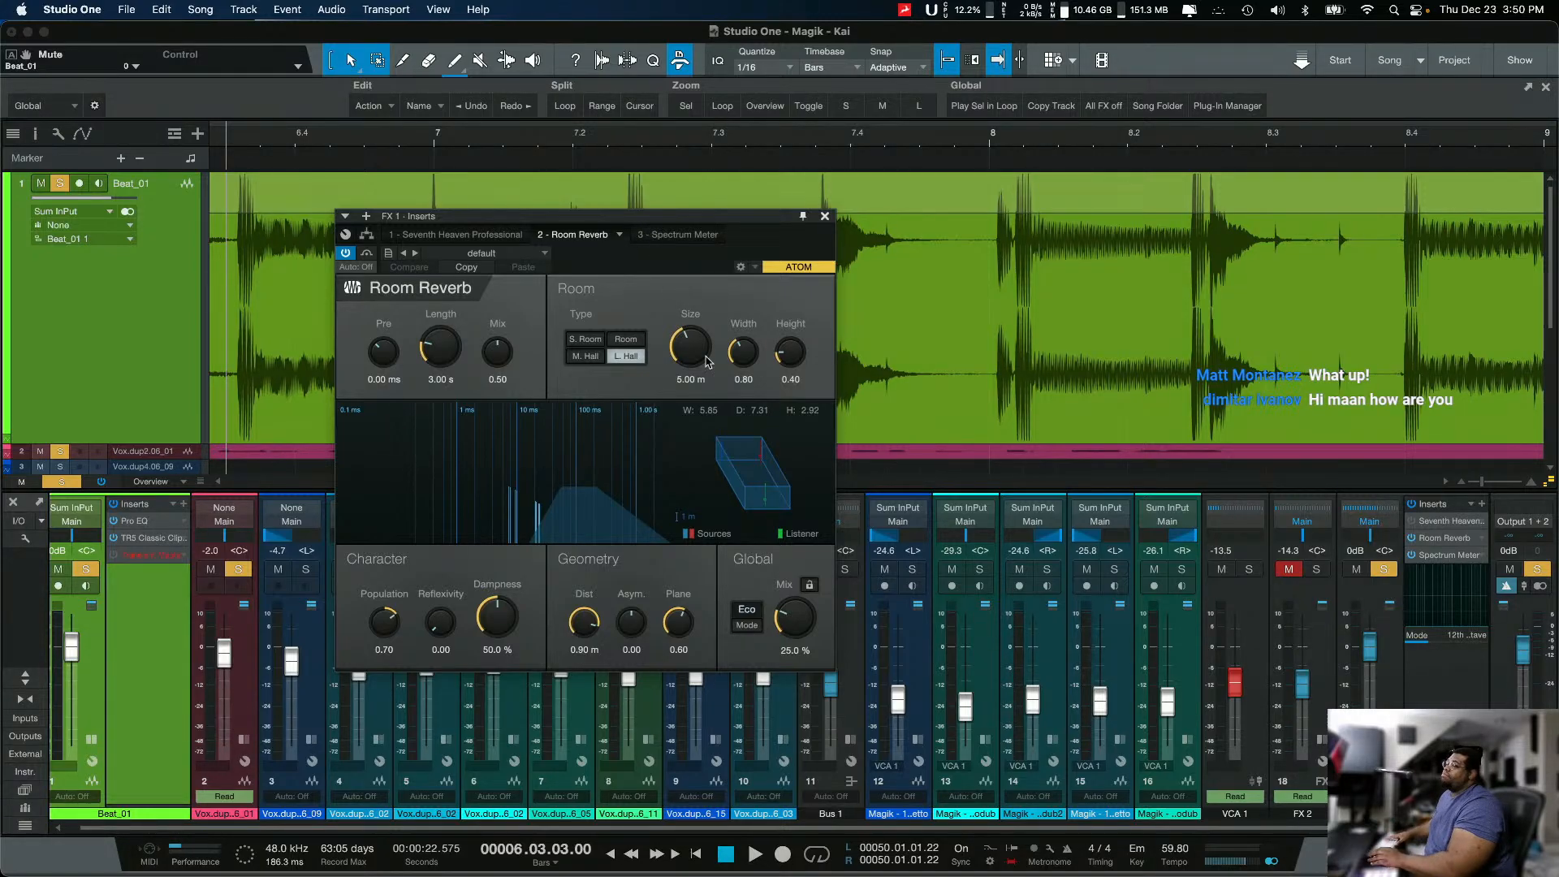
Step: Try the Medium Hall type, return to Large Hall, sweep the reverb mix between 1.00 and 0.00, and leave it at 0.48
left_click(586, 361)
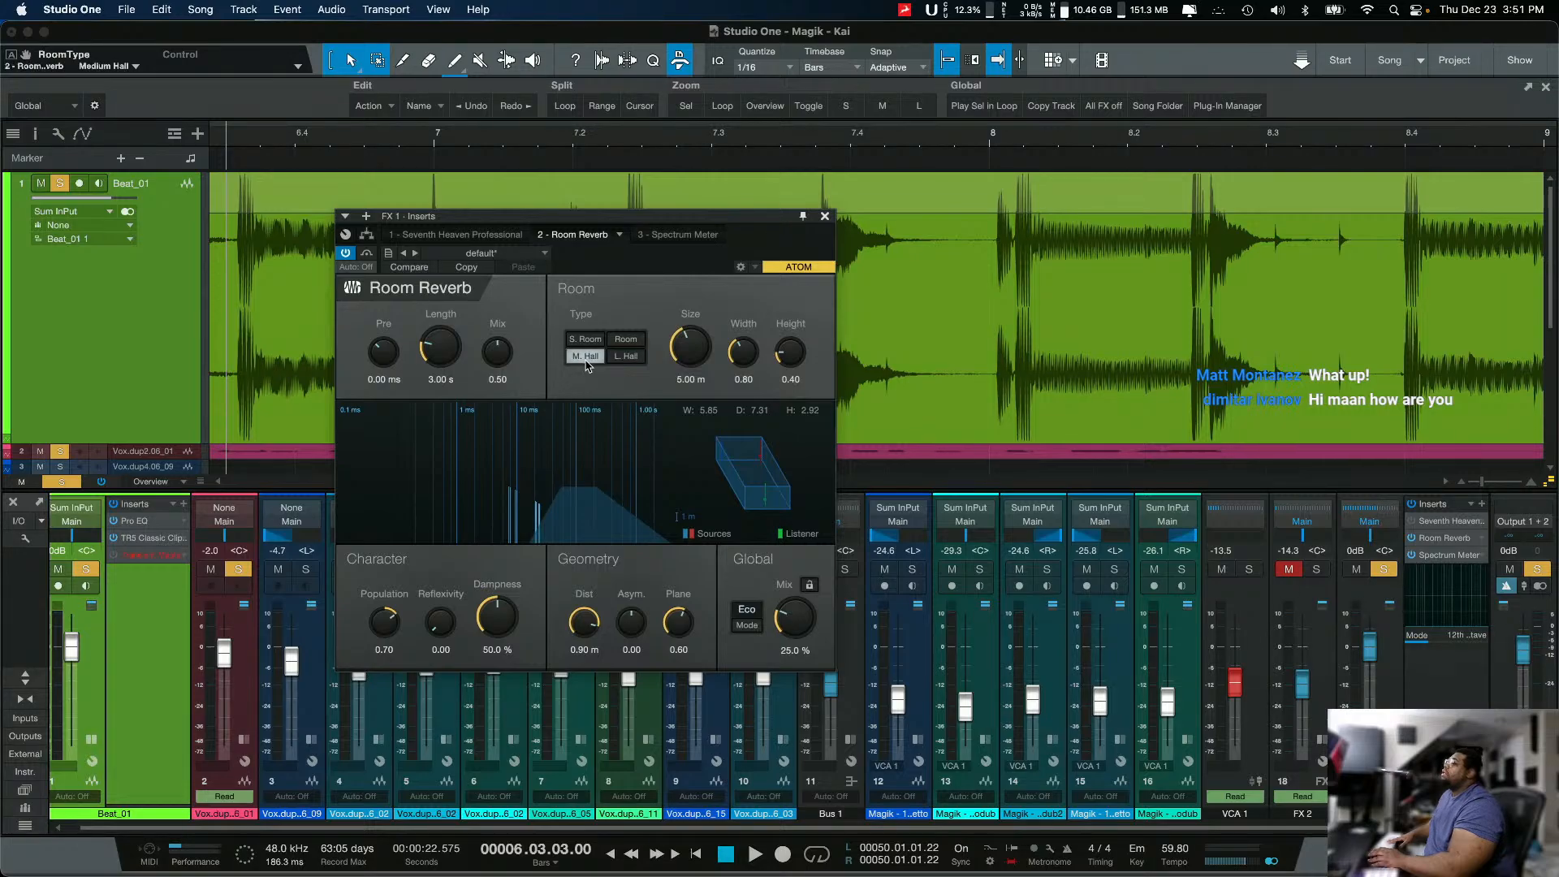
left_click(607, 359)
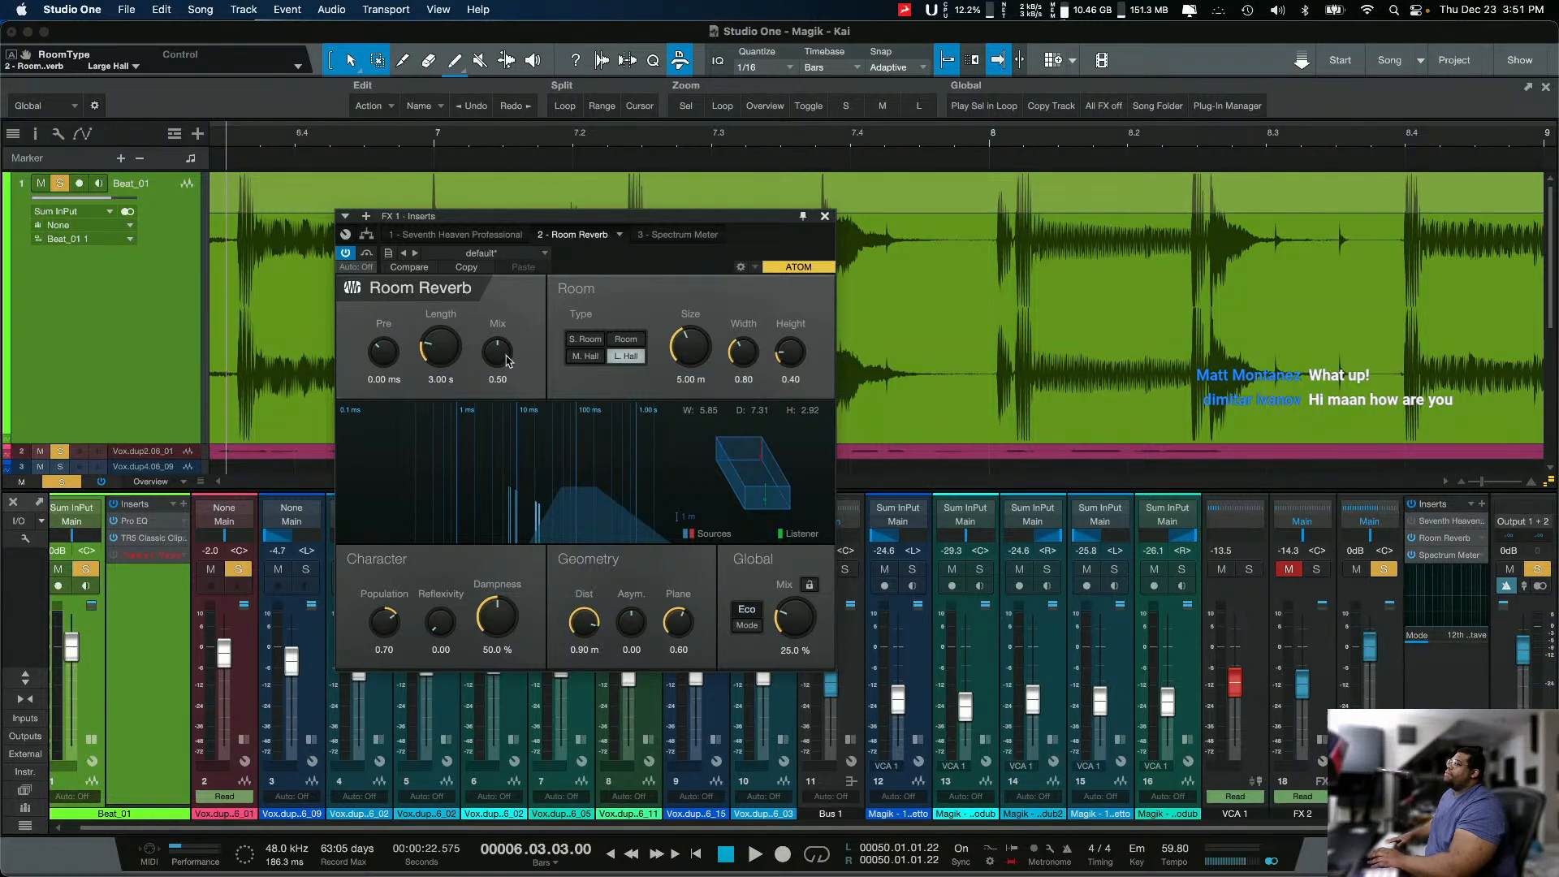
left_click_drag(505, 359, 525, 270)
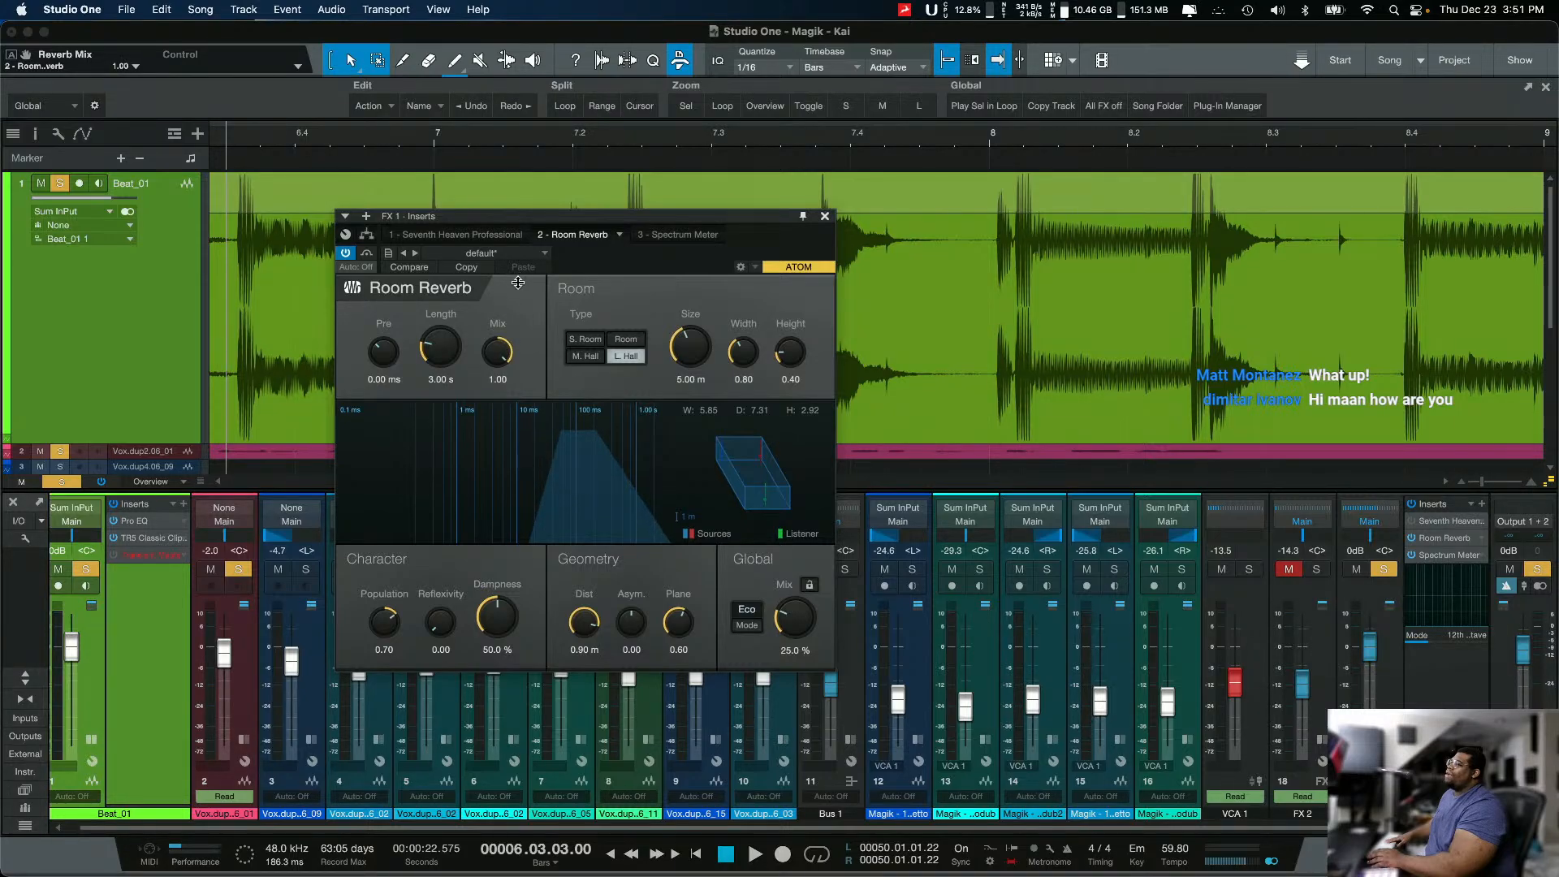
left_click_drag(509, 342, 463, 488)
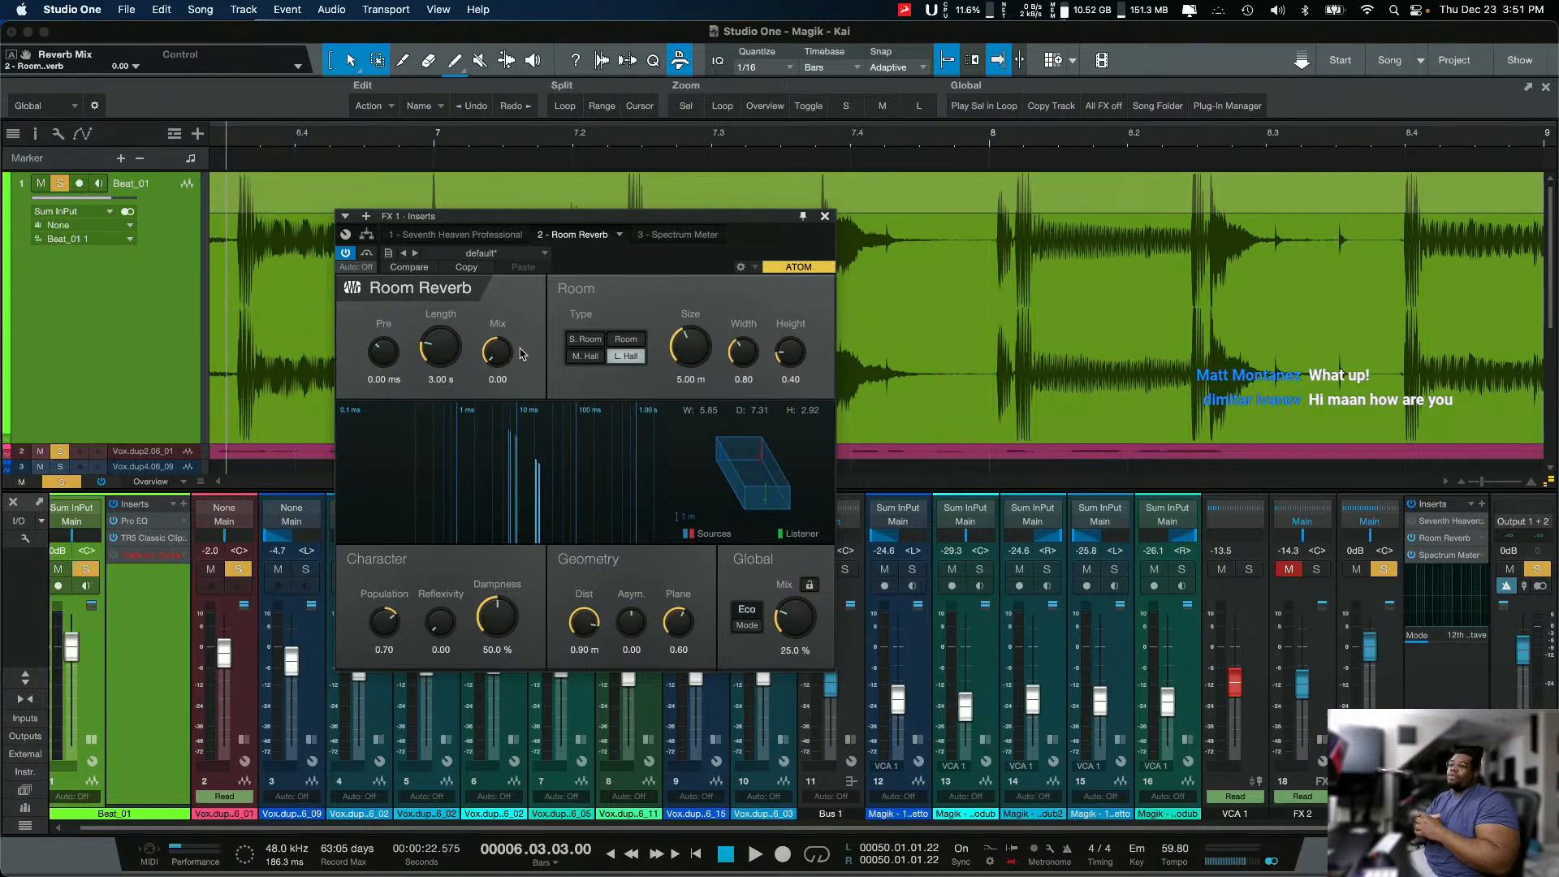
left_click_drag(490, 350, 633, 20)
left_click_drag(506, 351, 488, 597)
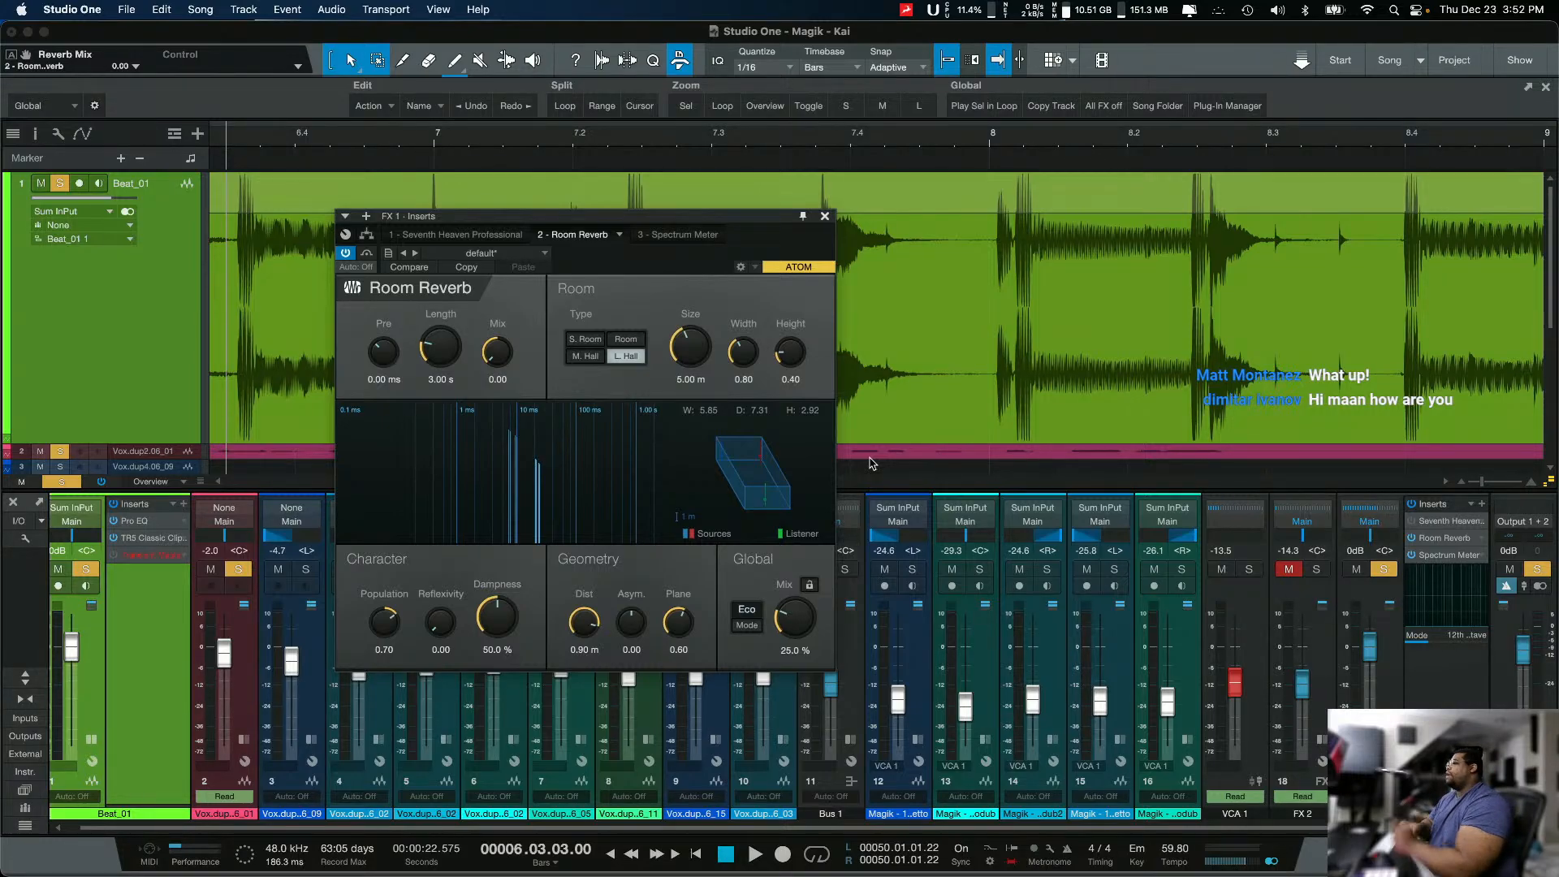
left_click_drag(499, 357, 512, 292)
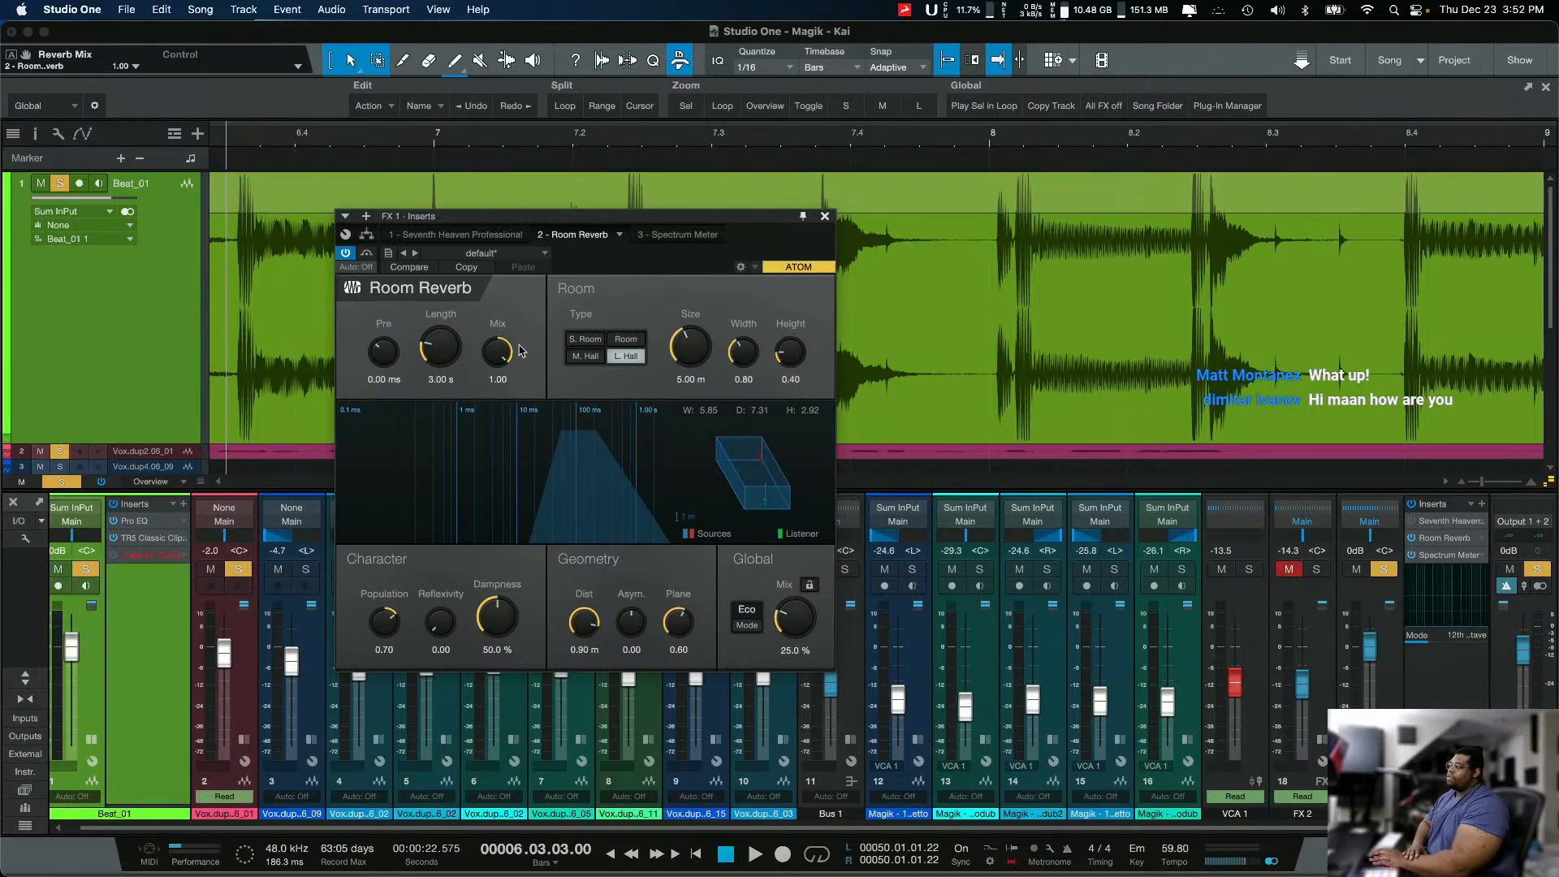
mouse_move(497, 351)
left_mouse_down()
mouse_move(475, 415)
mouse_move(505, 362)
left_mouse_up()
left_click(502, 374)
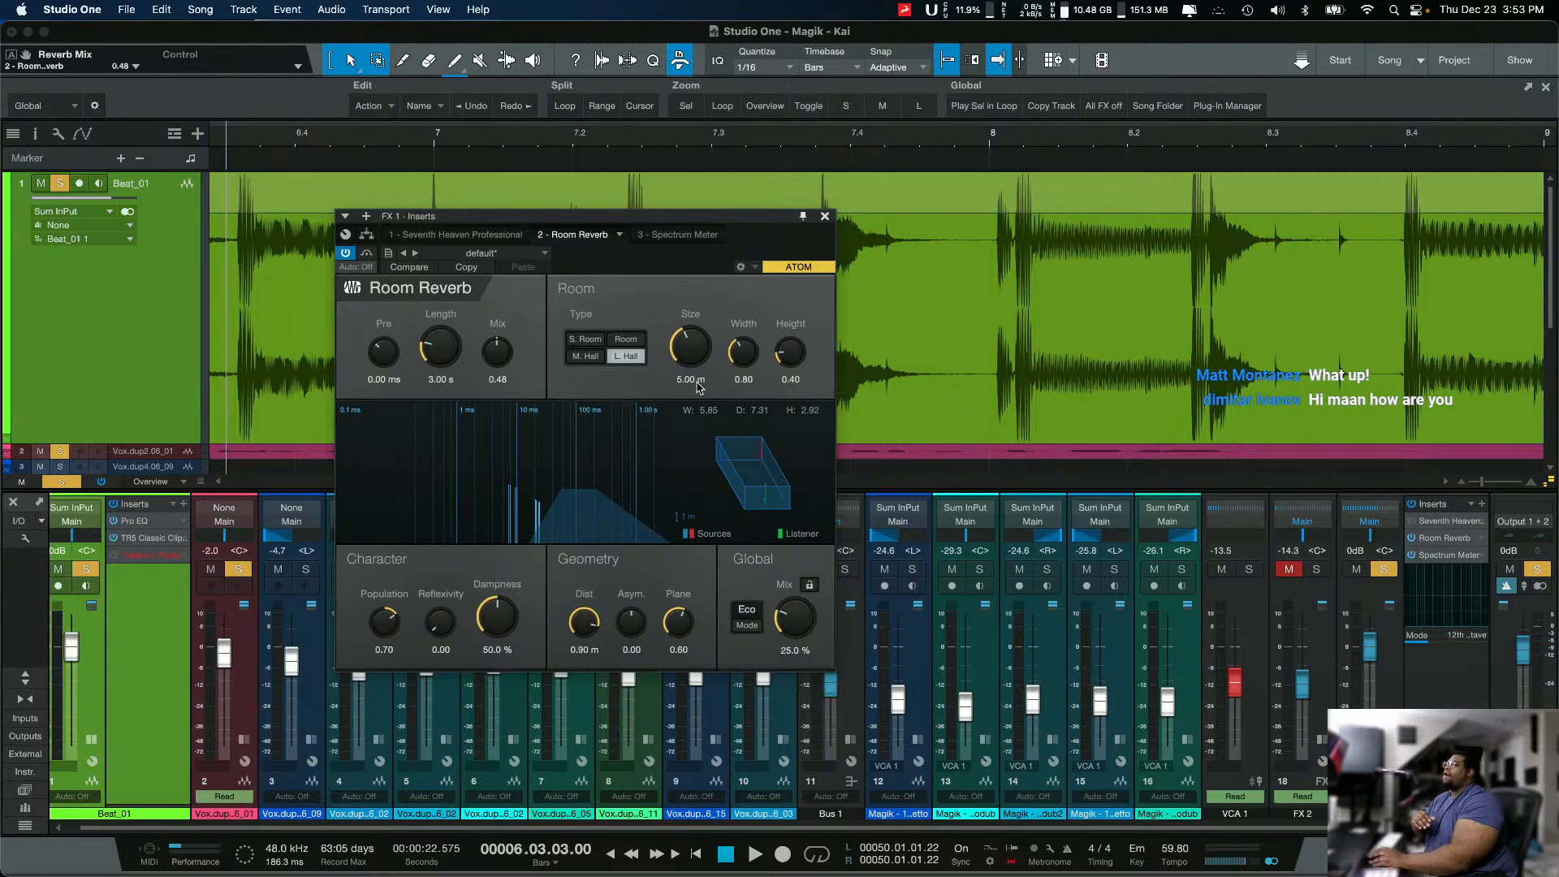
Step: Set the room width to 0.94 and height to 0.82, and sweep the size between 1.00 m and 50.00 m, ending at 3.50 m
left_click_drag(693, 366, 751, 341)
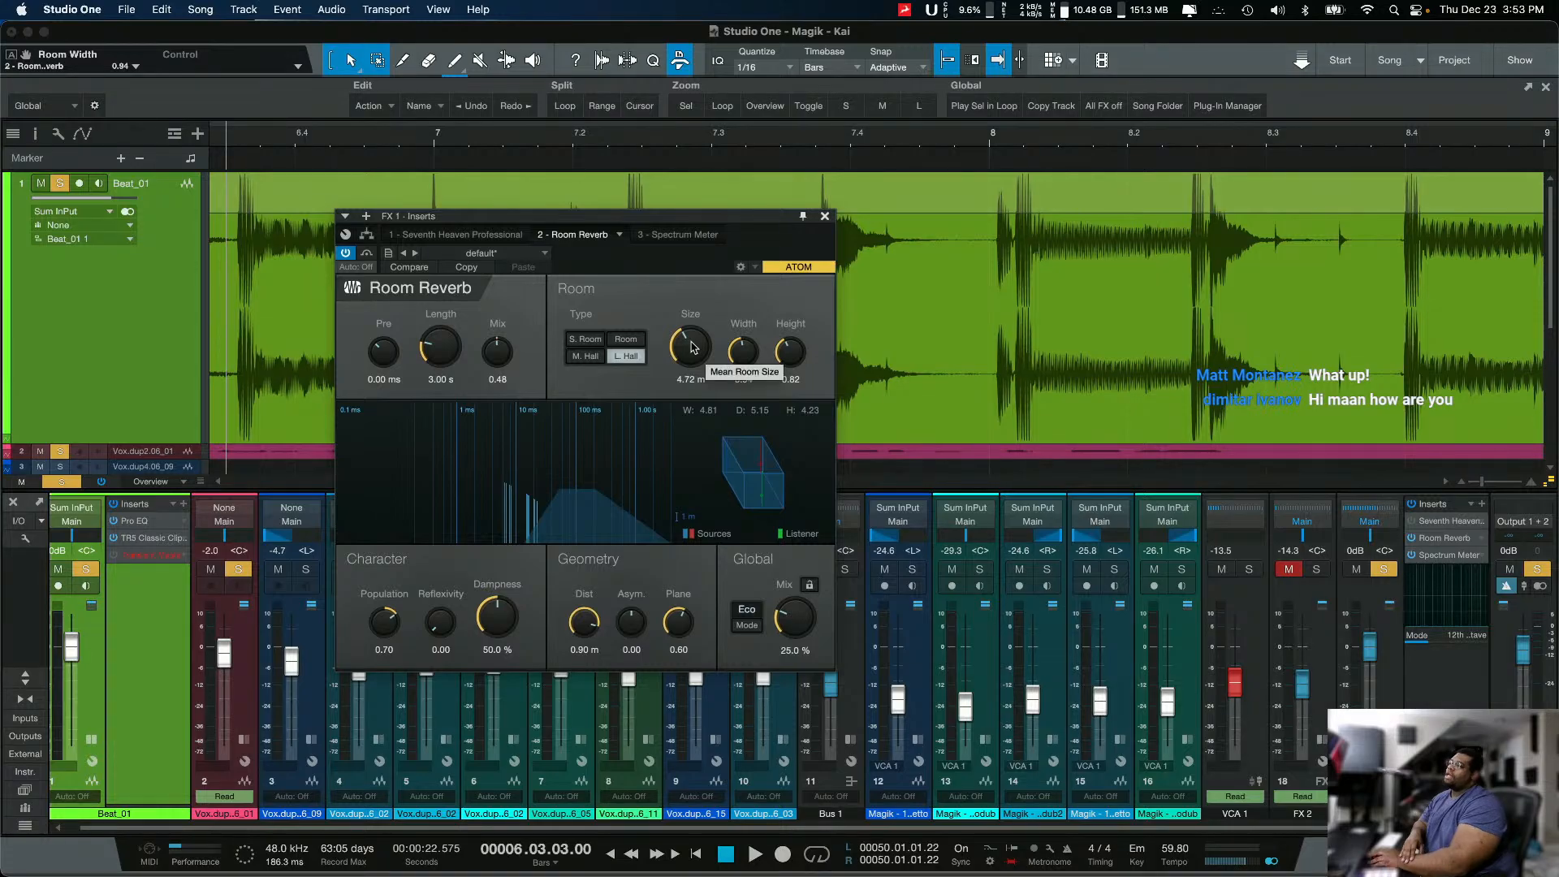
left_click_drag(686, 355, 688, 424)
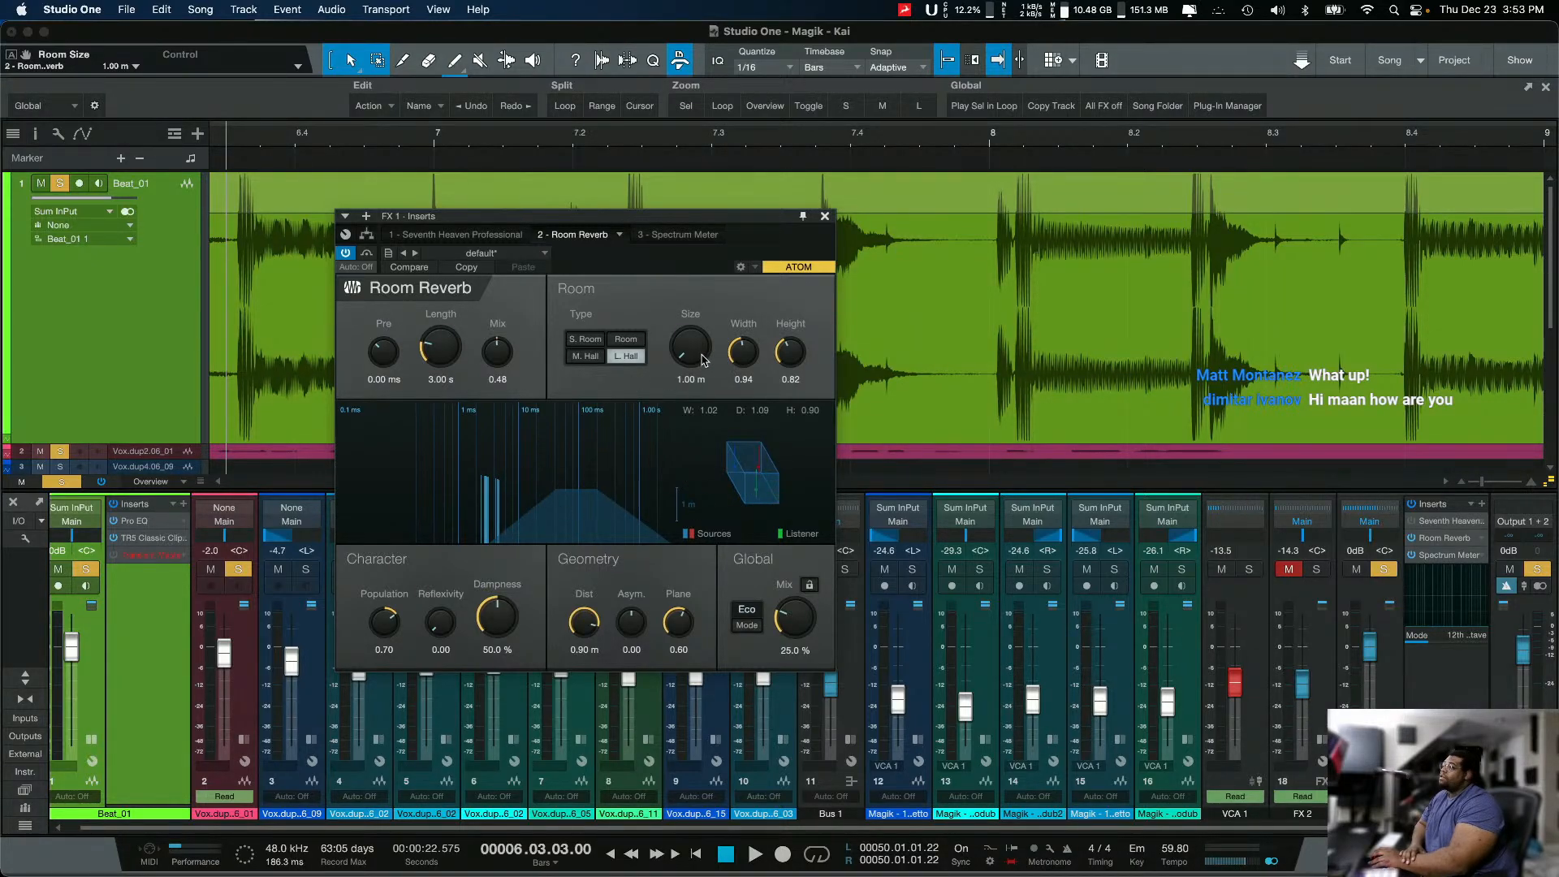
left_click_drag(702, 359, 735, 228)
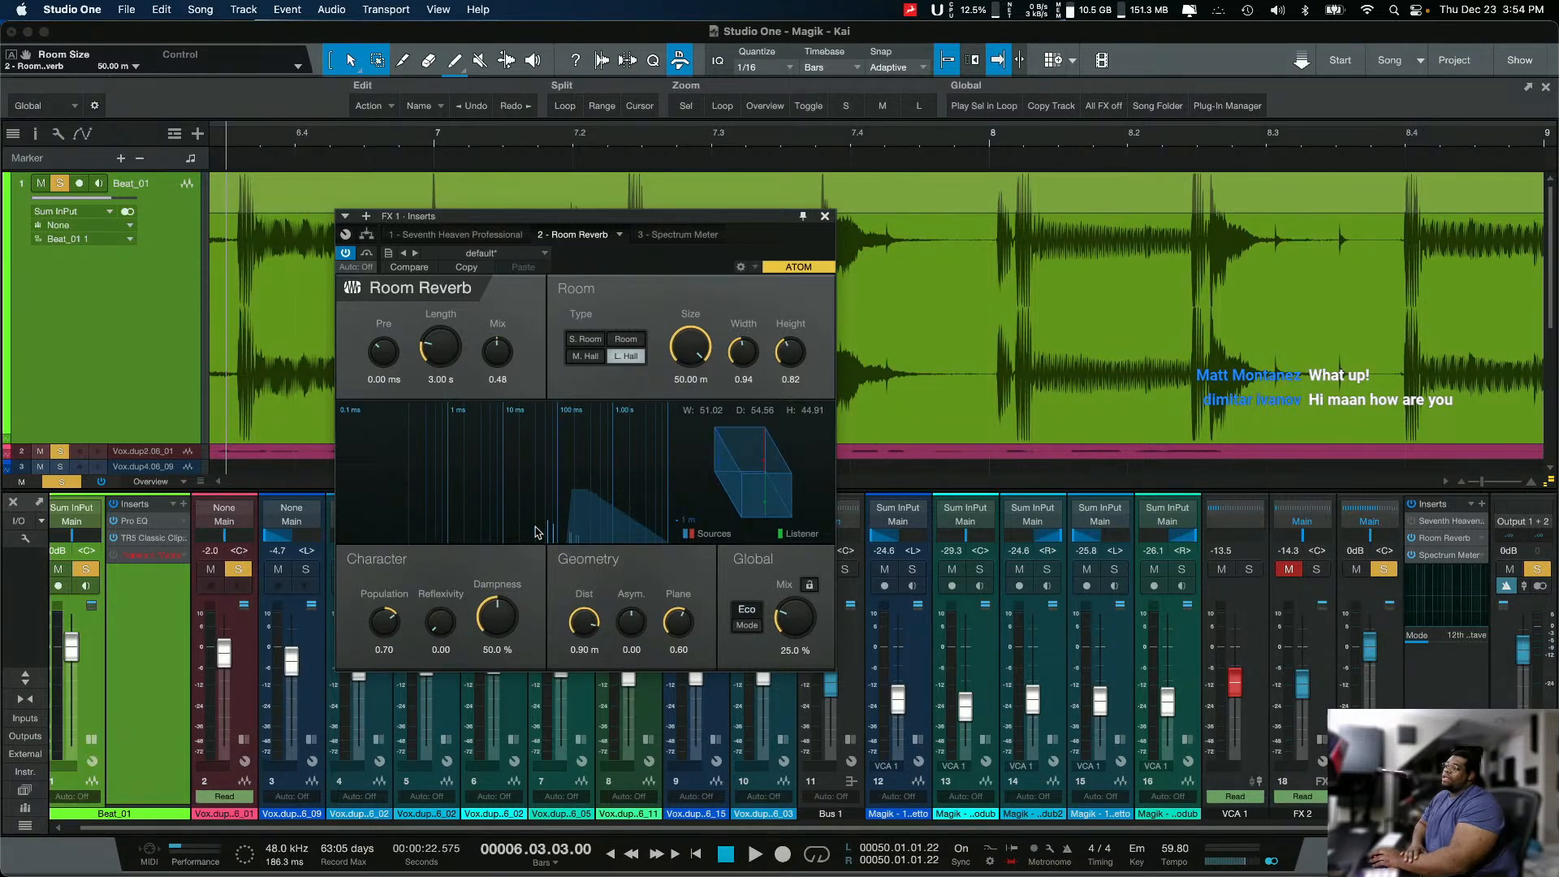
left_click_drag(684, 362, 682, 464)
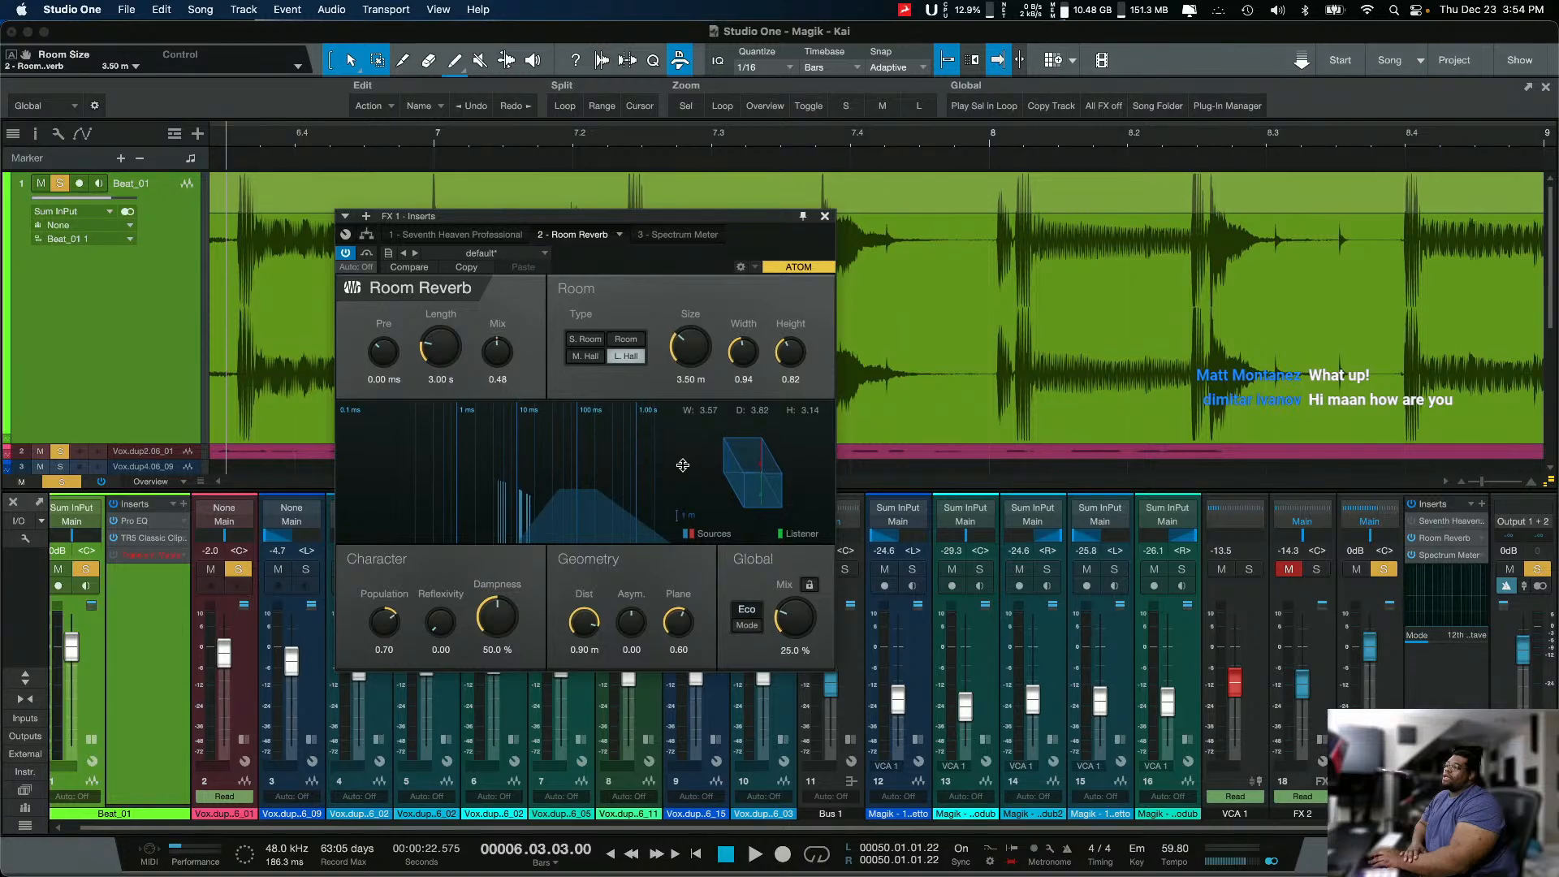
Step: Reshape the room with width 0.49, height 0.39 and size 2.46 m
left_click_drag(748, 364, 621, 479)
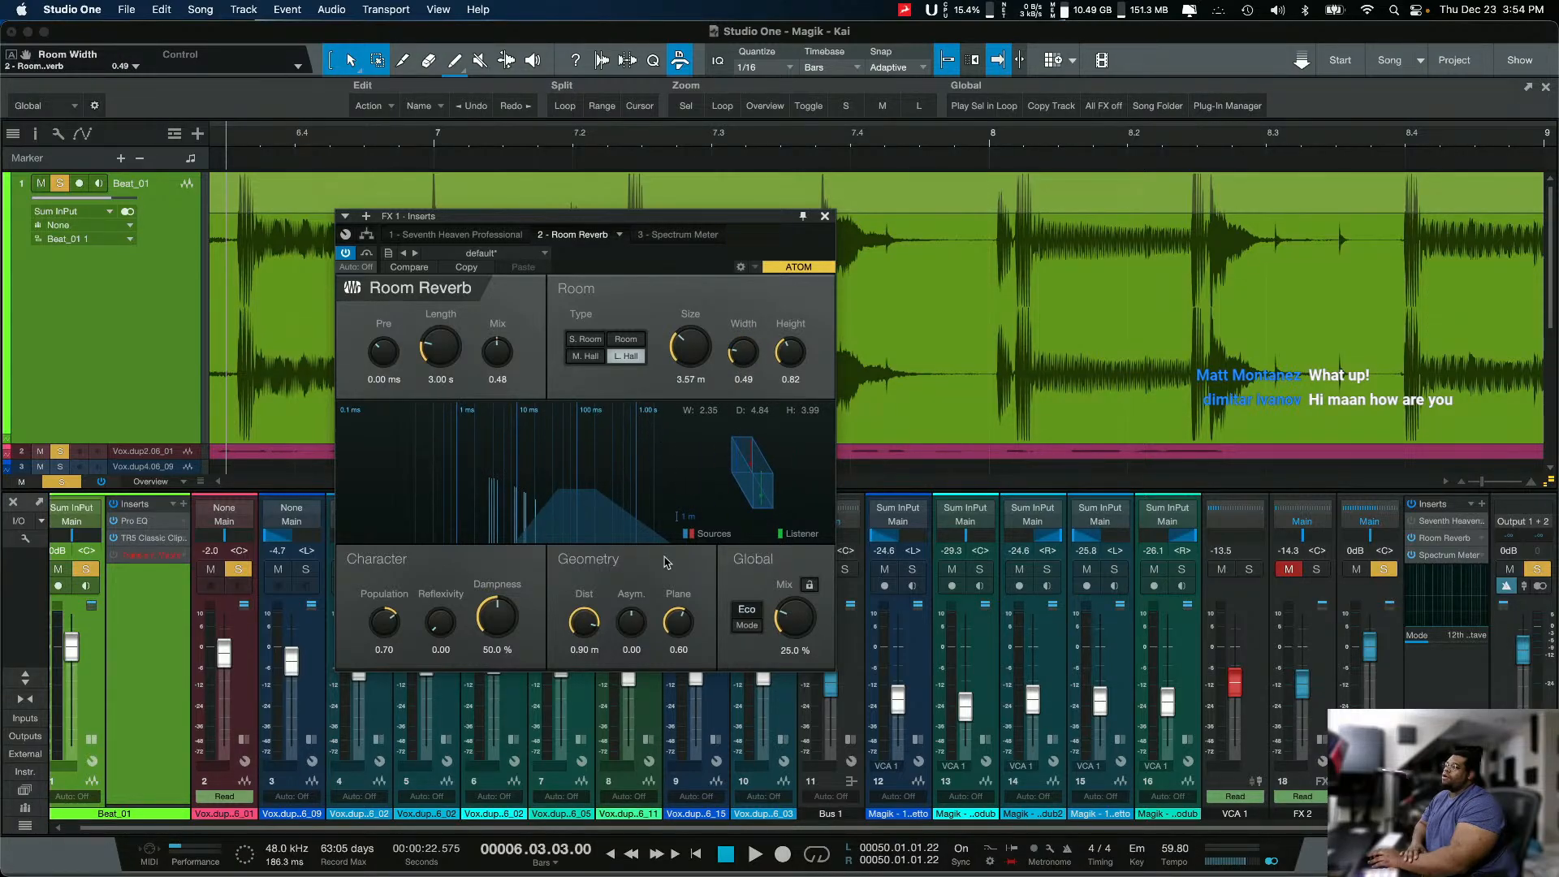
left_click_drag(800, 367, 767, 395)
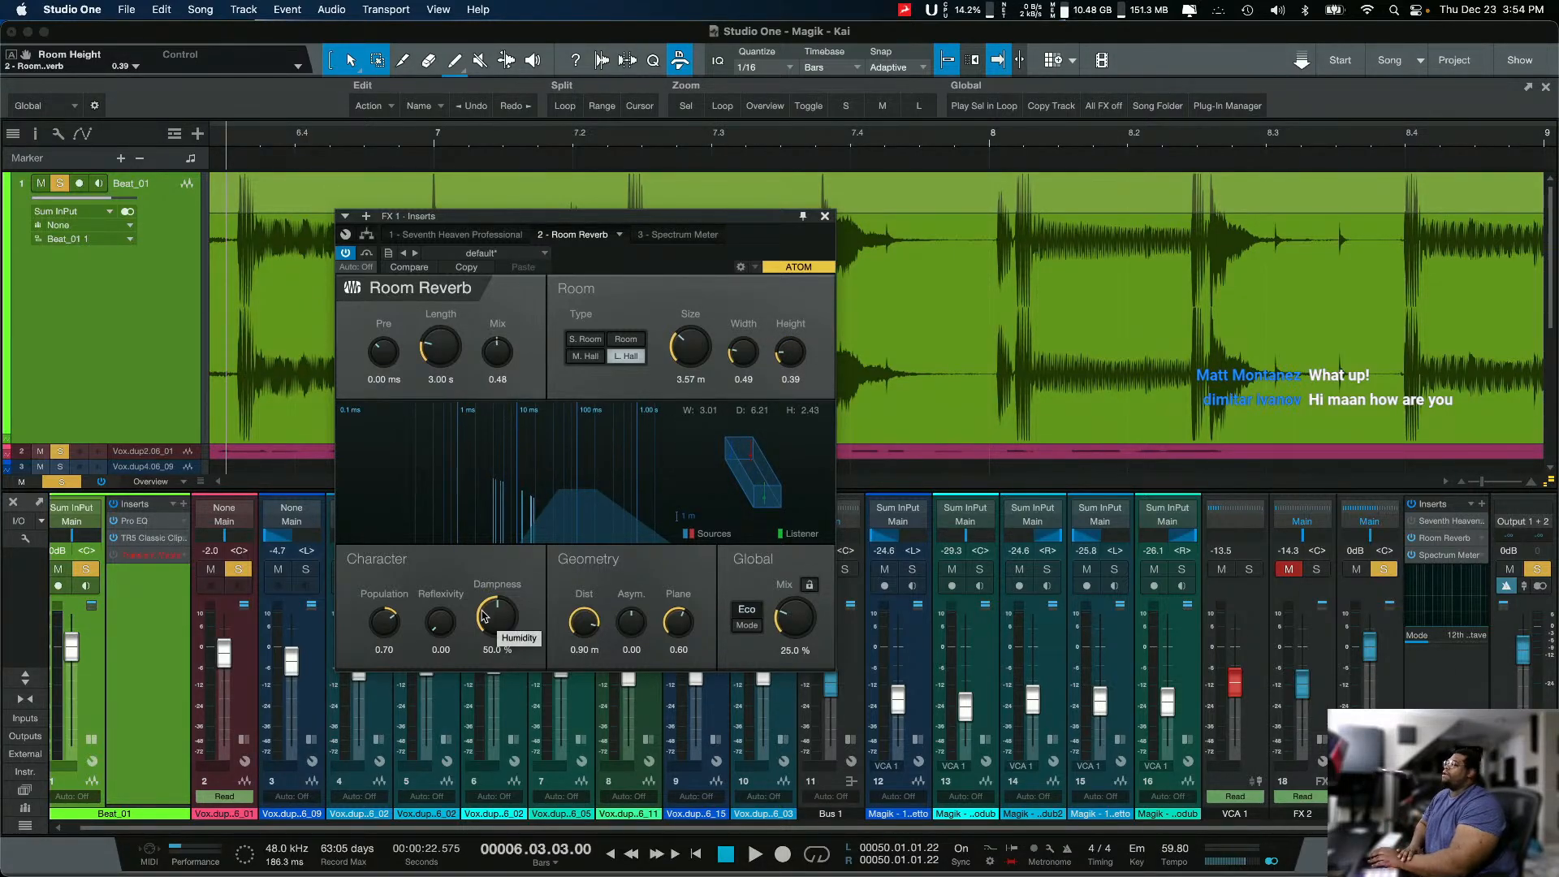
left_click_drag(691, 348, 692, 360)
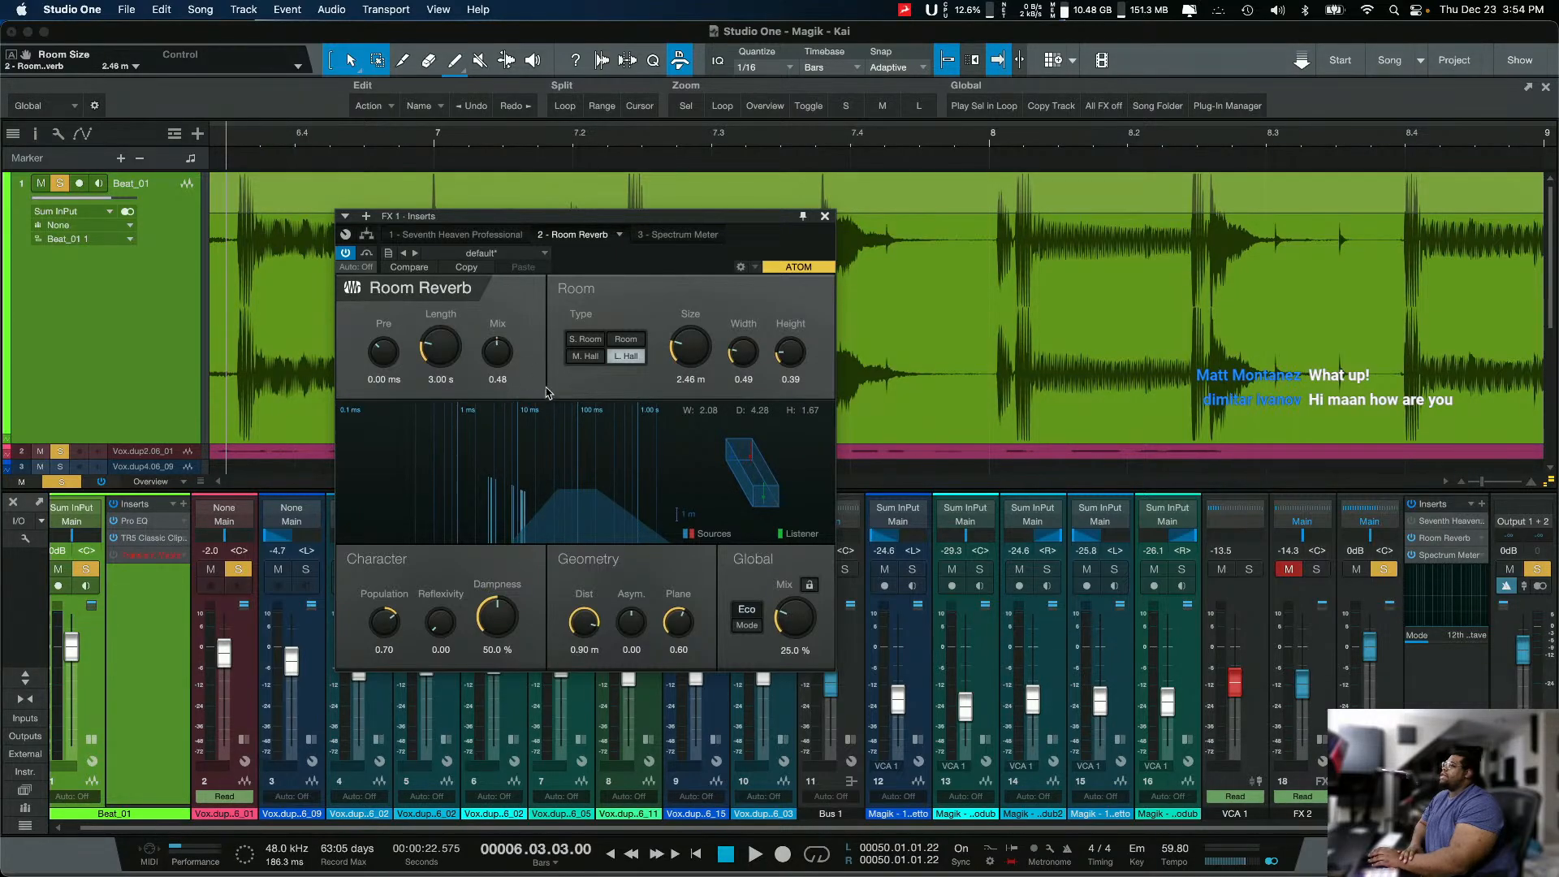
Step: Take Beat_01 out of solo and set Population to 0.50, Dampness to 0.0%, Dist to 0.89 m and Plane to 0.59
left_click(82, 571)
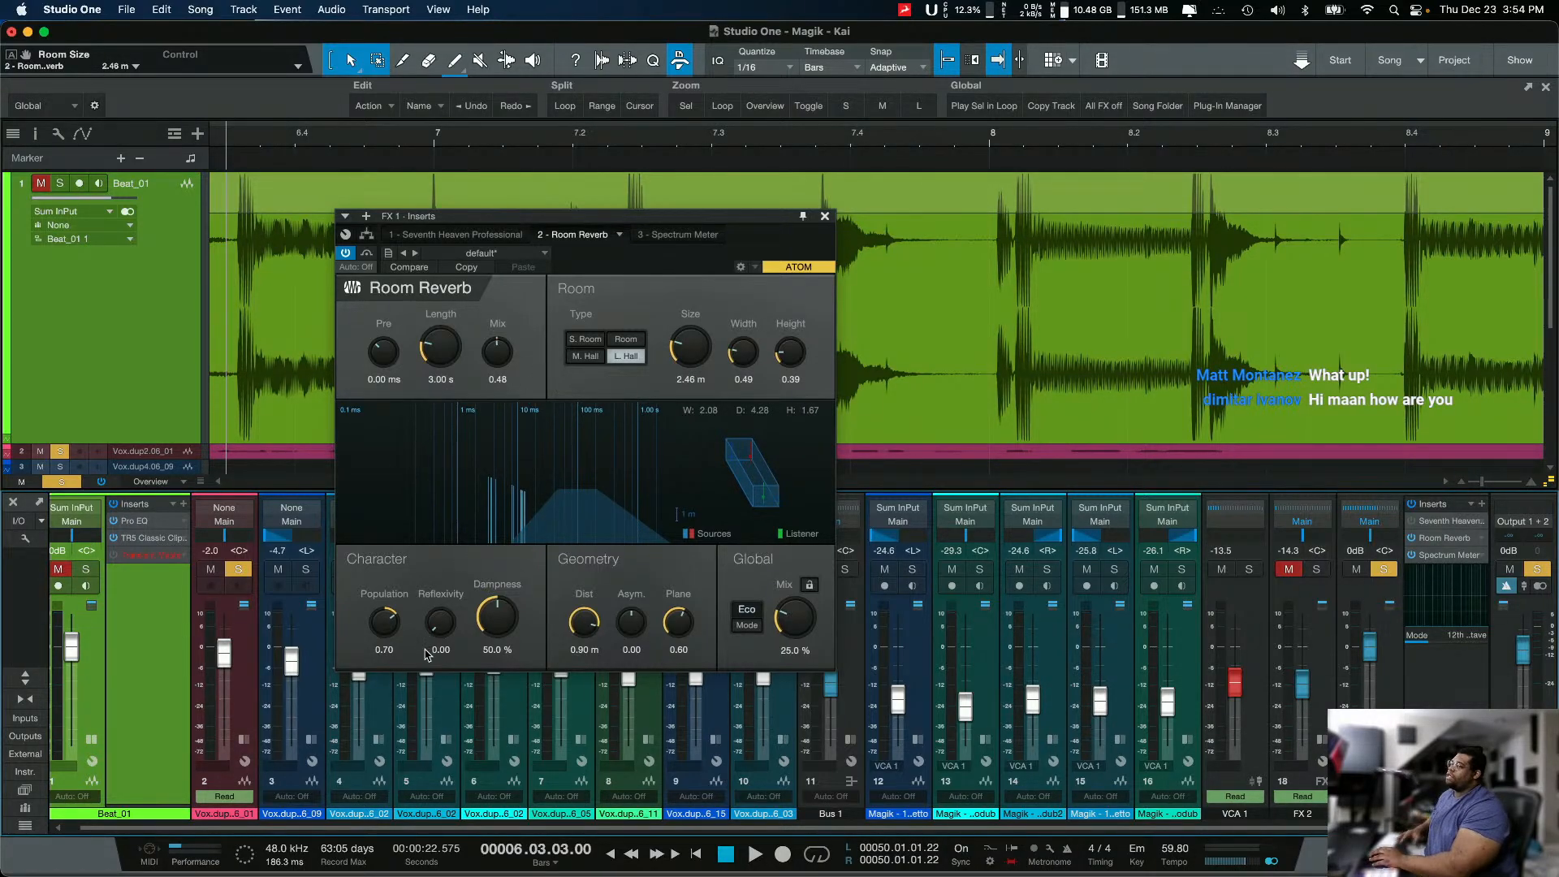
double_click(391, 634)
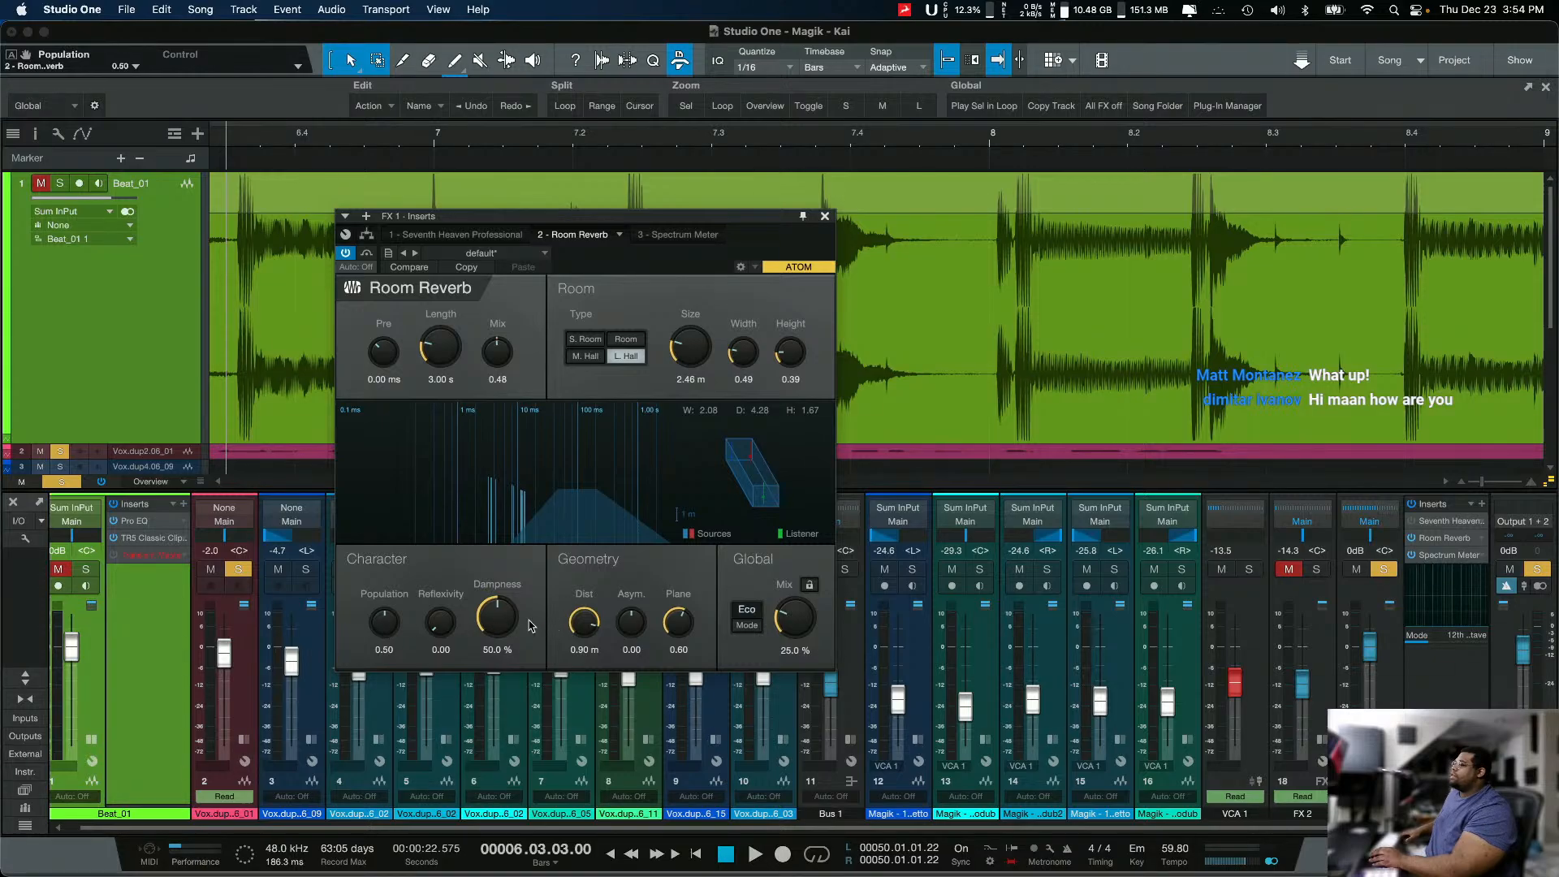
double_click(502, 628)
double_click(584, 623)
double_click(677, 623)
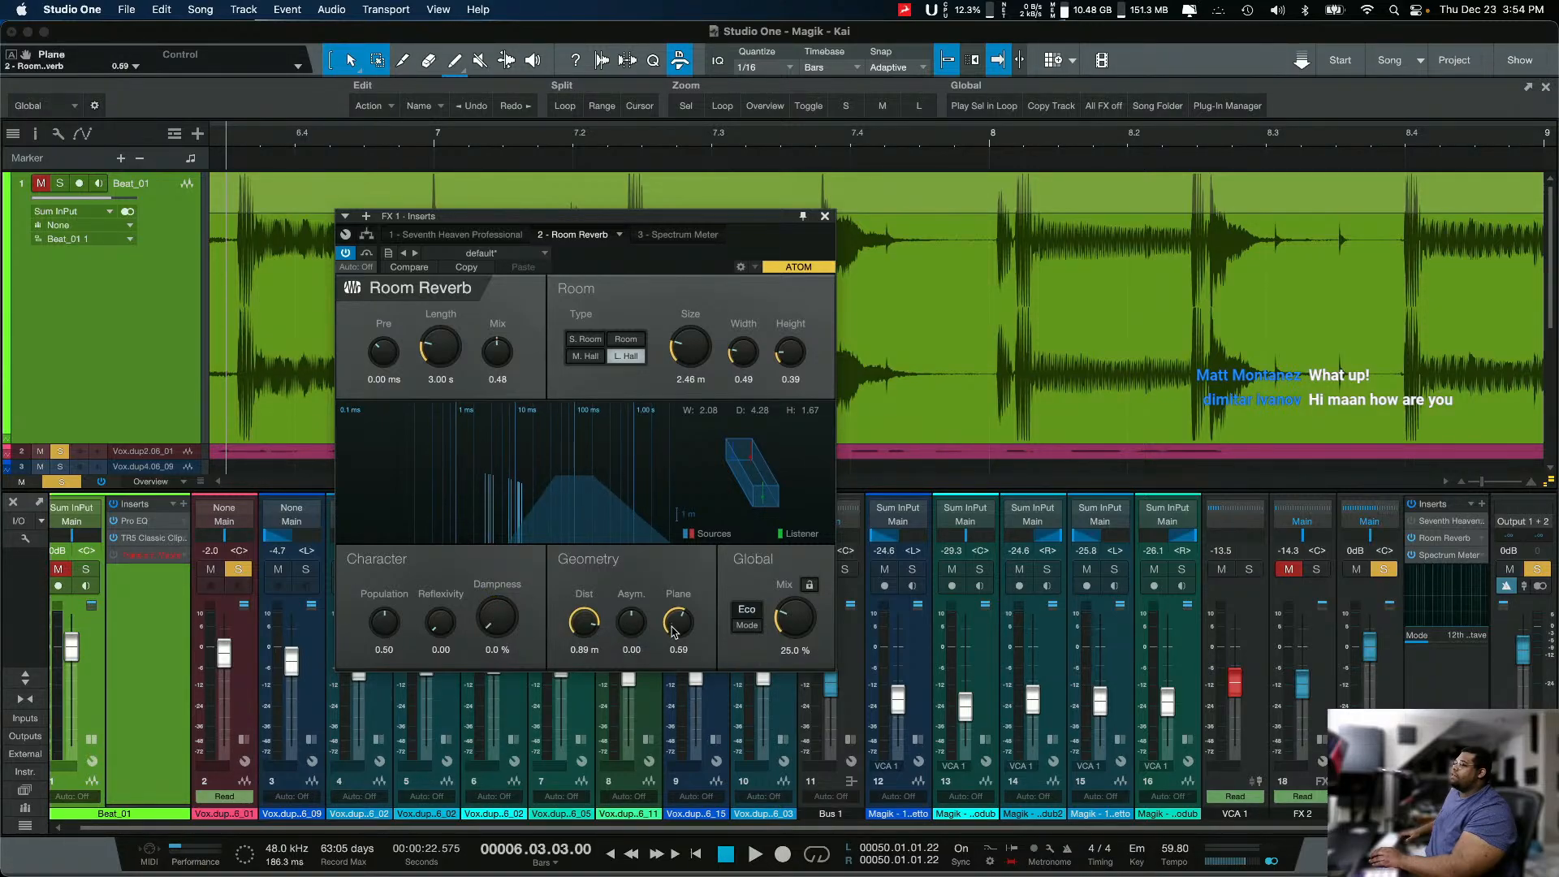
Step: Set the global mix to 100% and the mode to HQ, and play the soloed vocal through Room Reverb
double_click(786, 623)
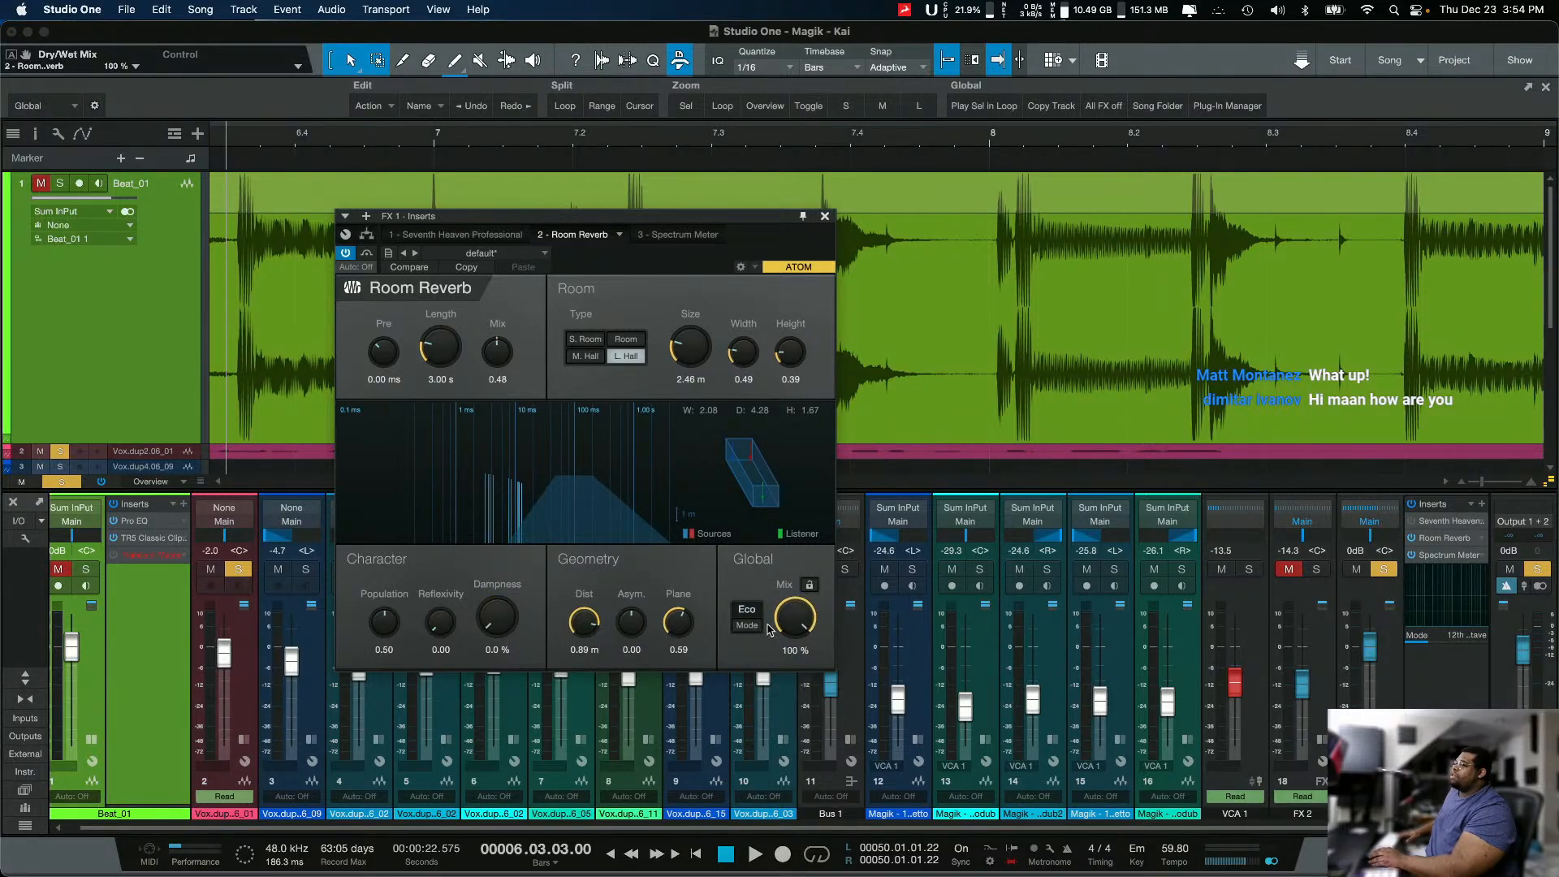
left_click(746, 615)
key("space")
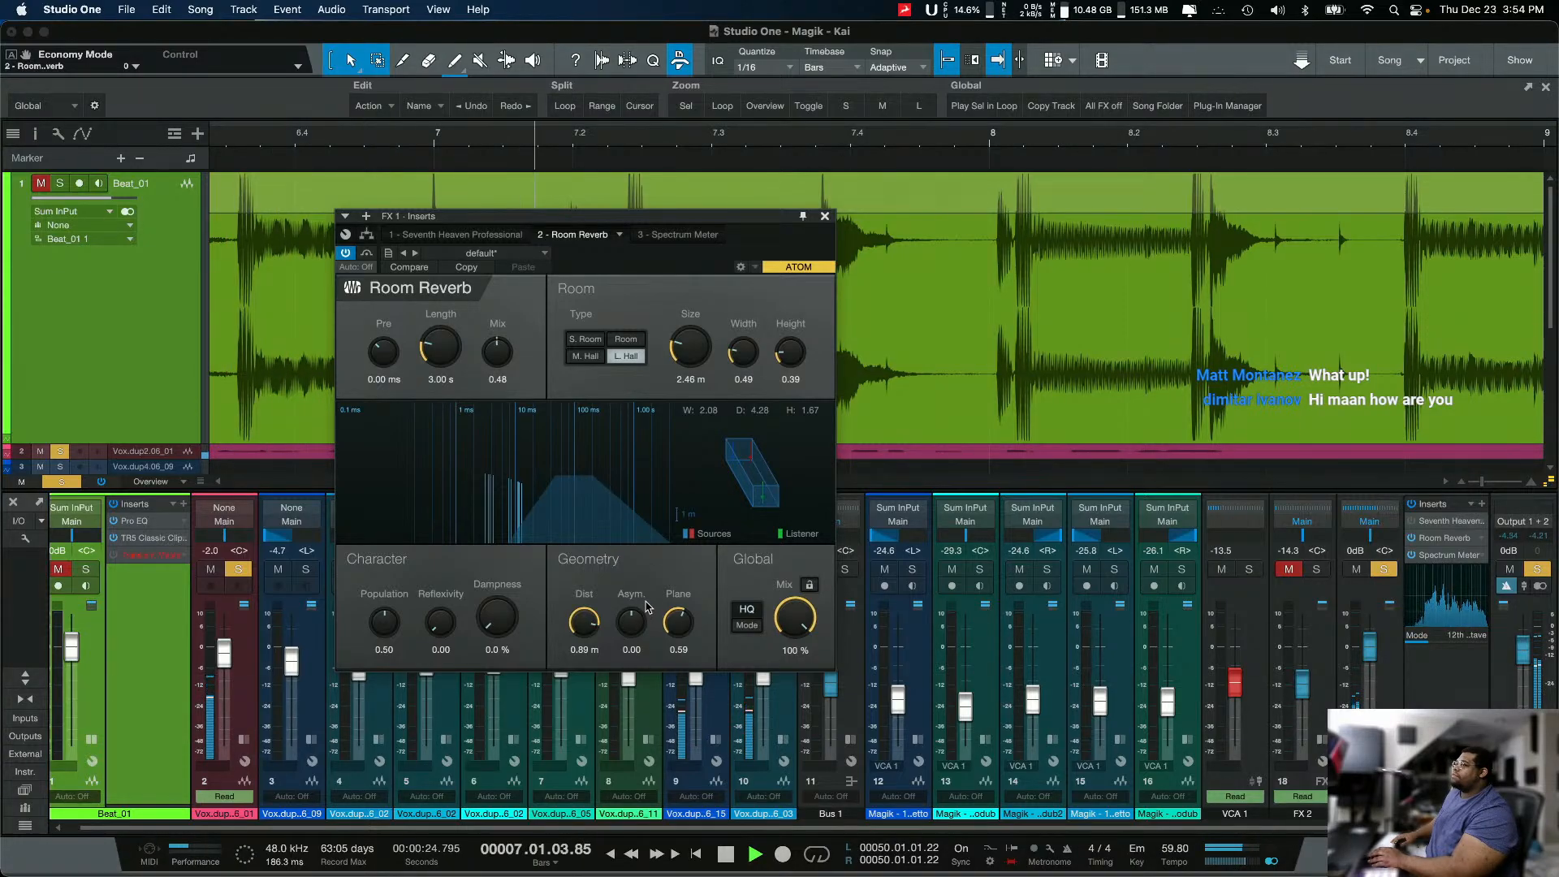
key("space")
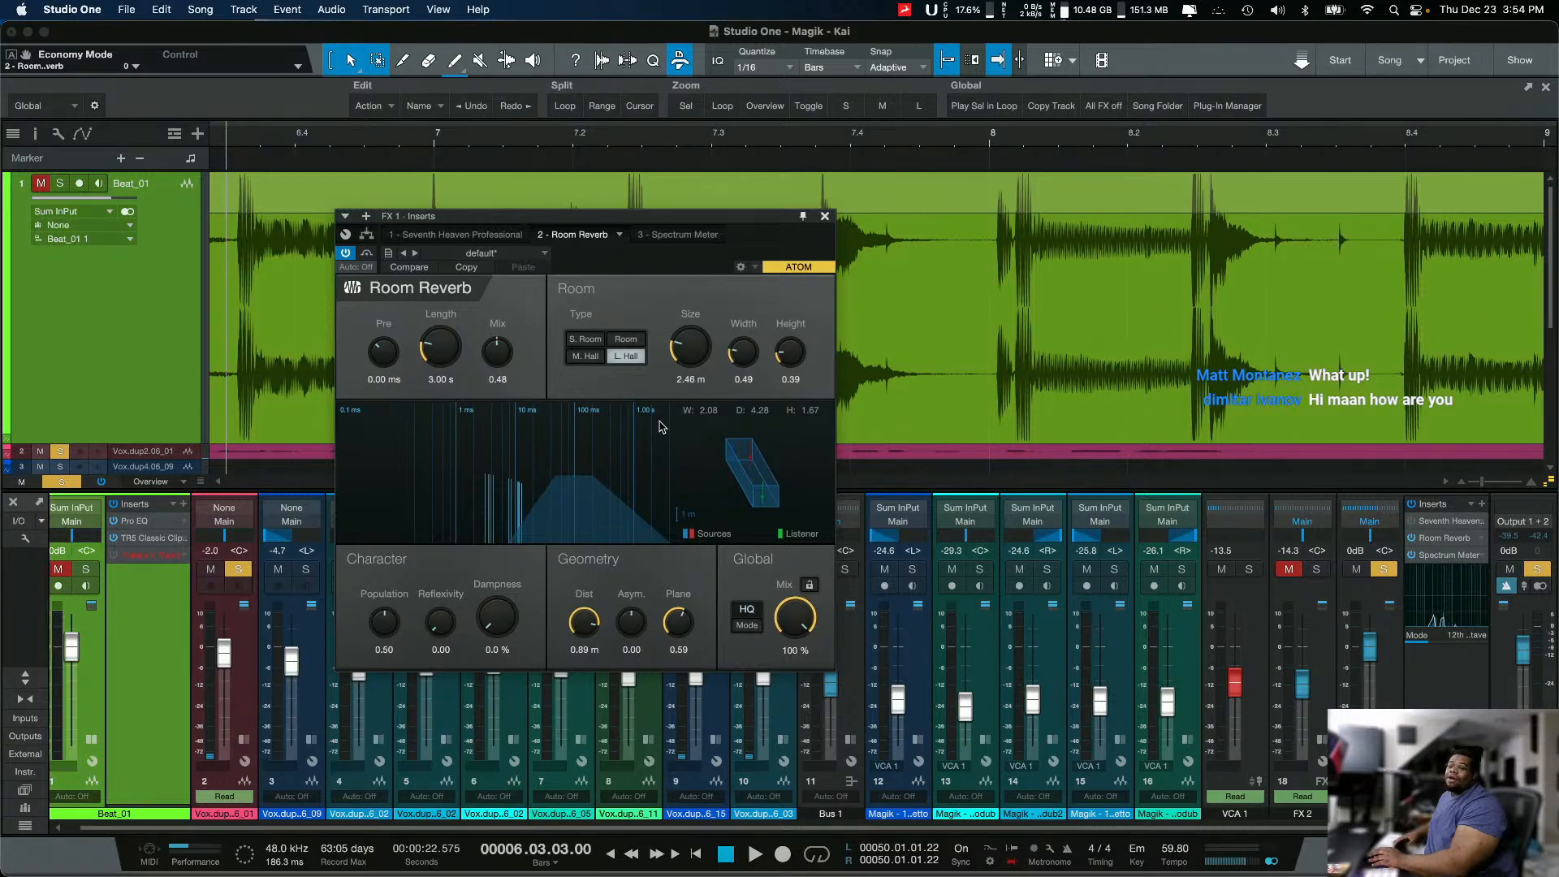
Step: Play the vocal while comparing the Small Room, Room, Medium Hall and Large Hall types, and stop playback
left_click(586, 341)
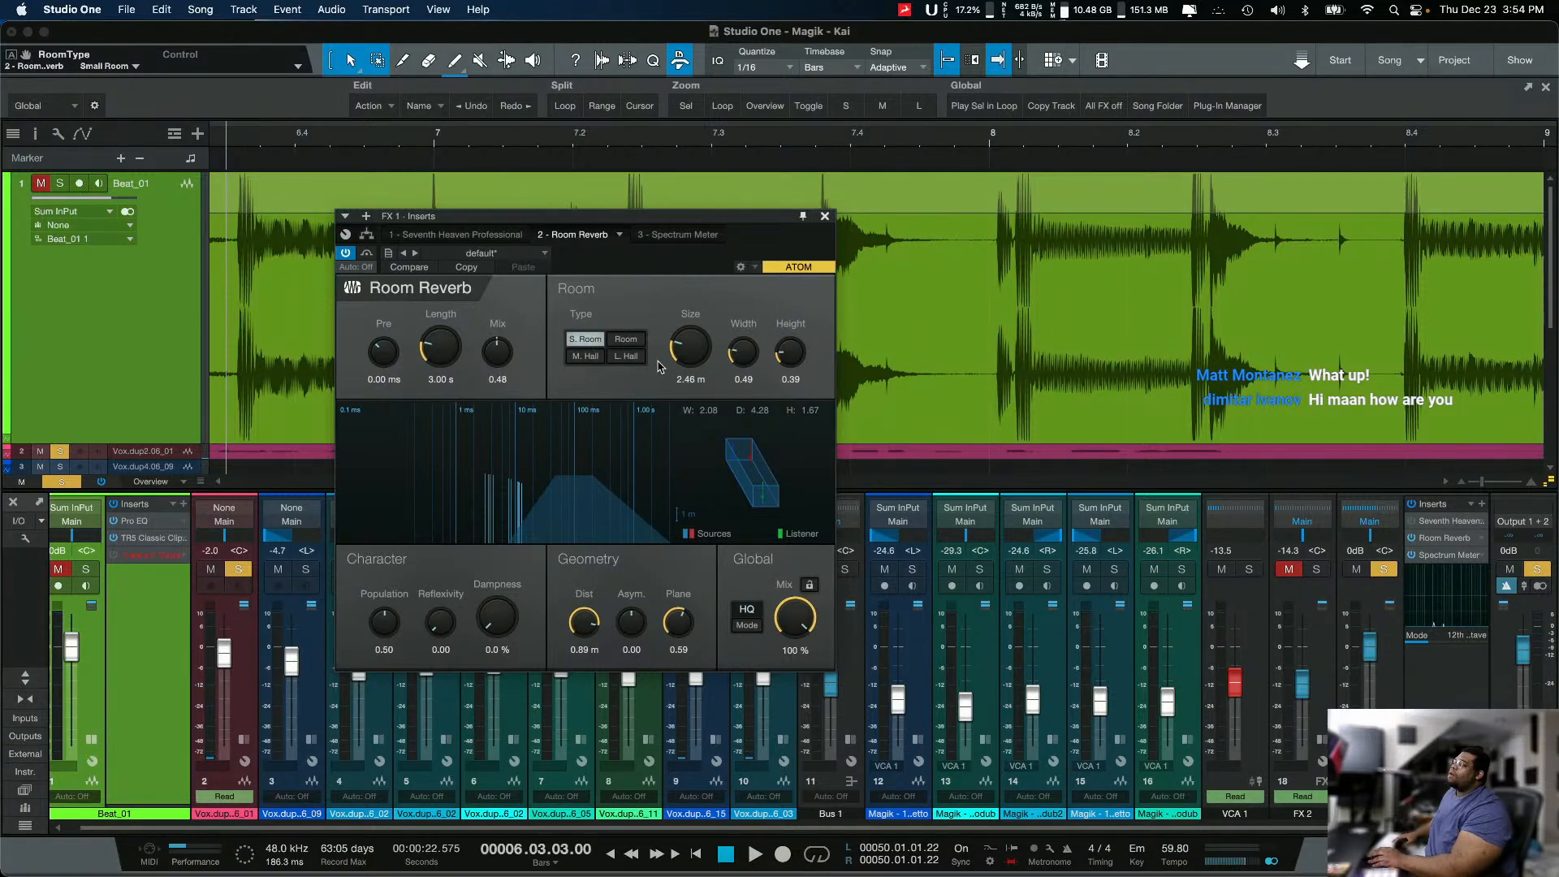
key("space")
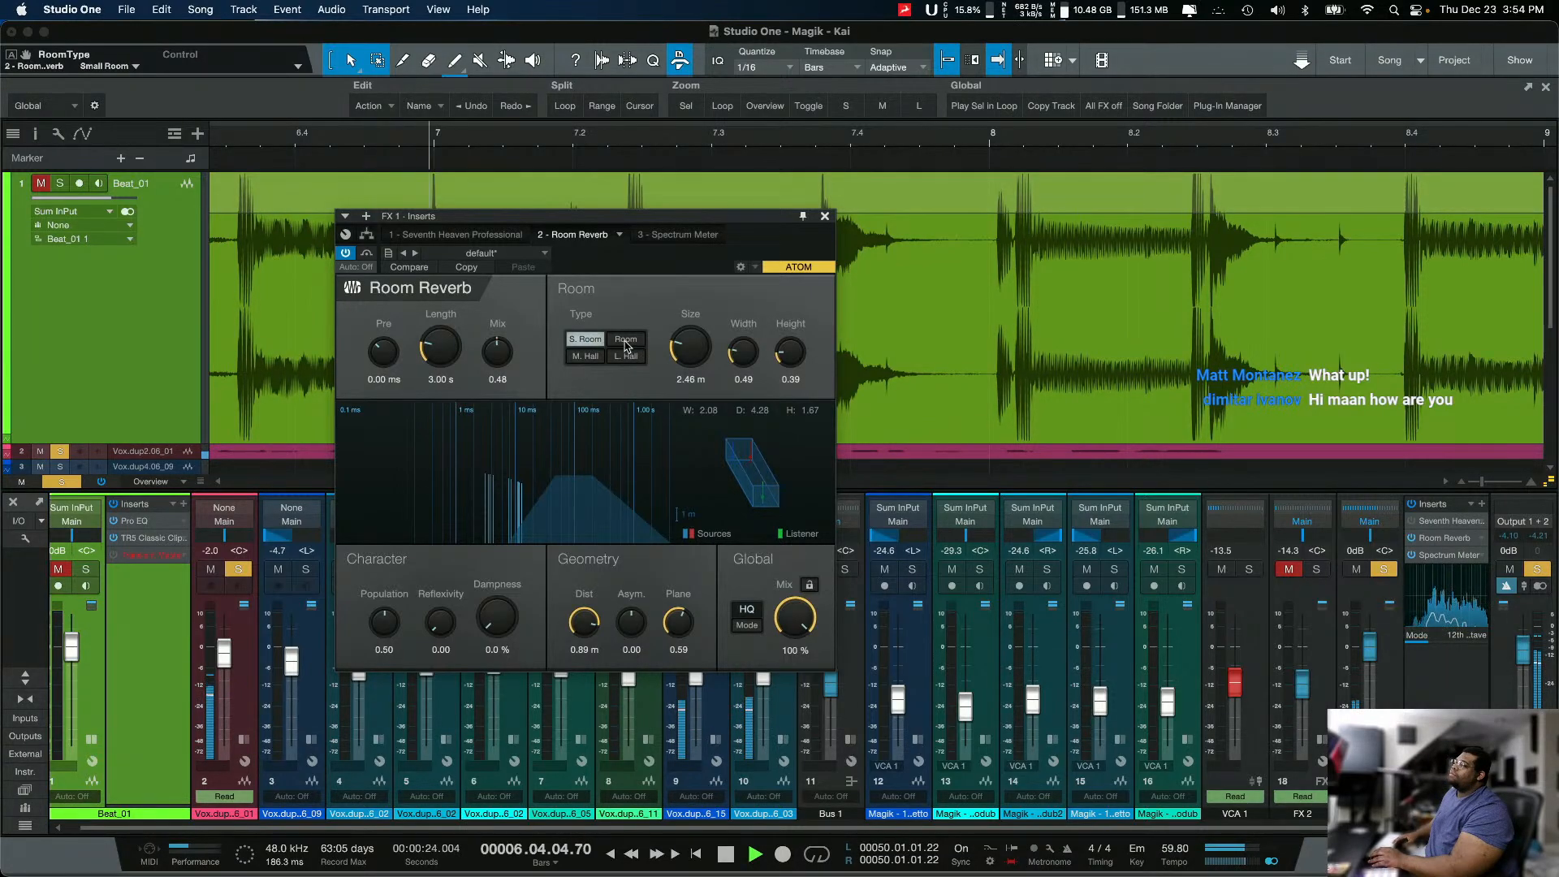
left_click(626, 341)
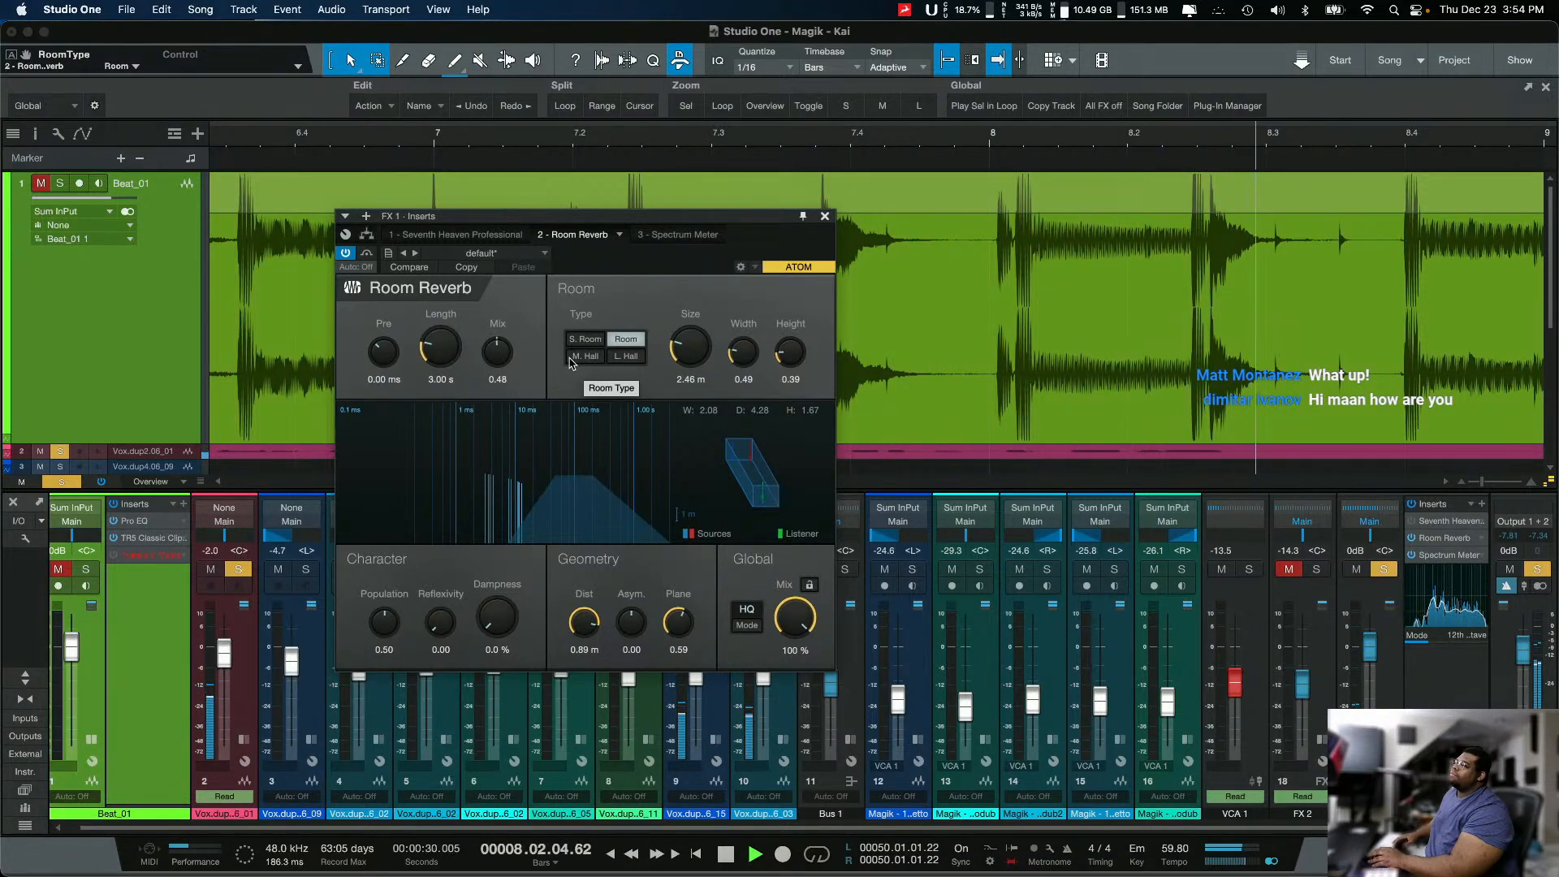
left_click(572, 359)
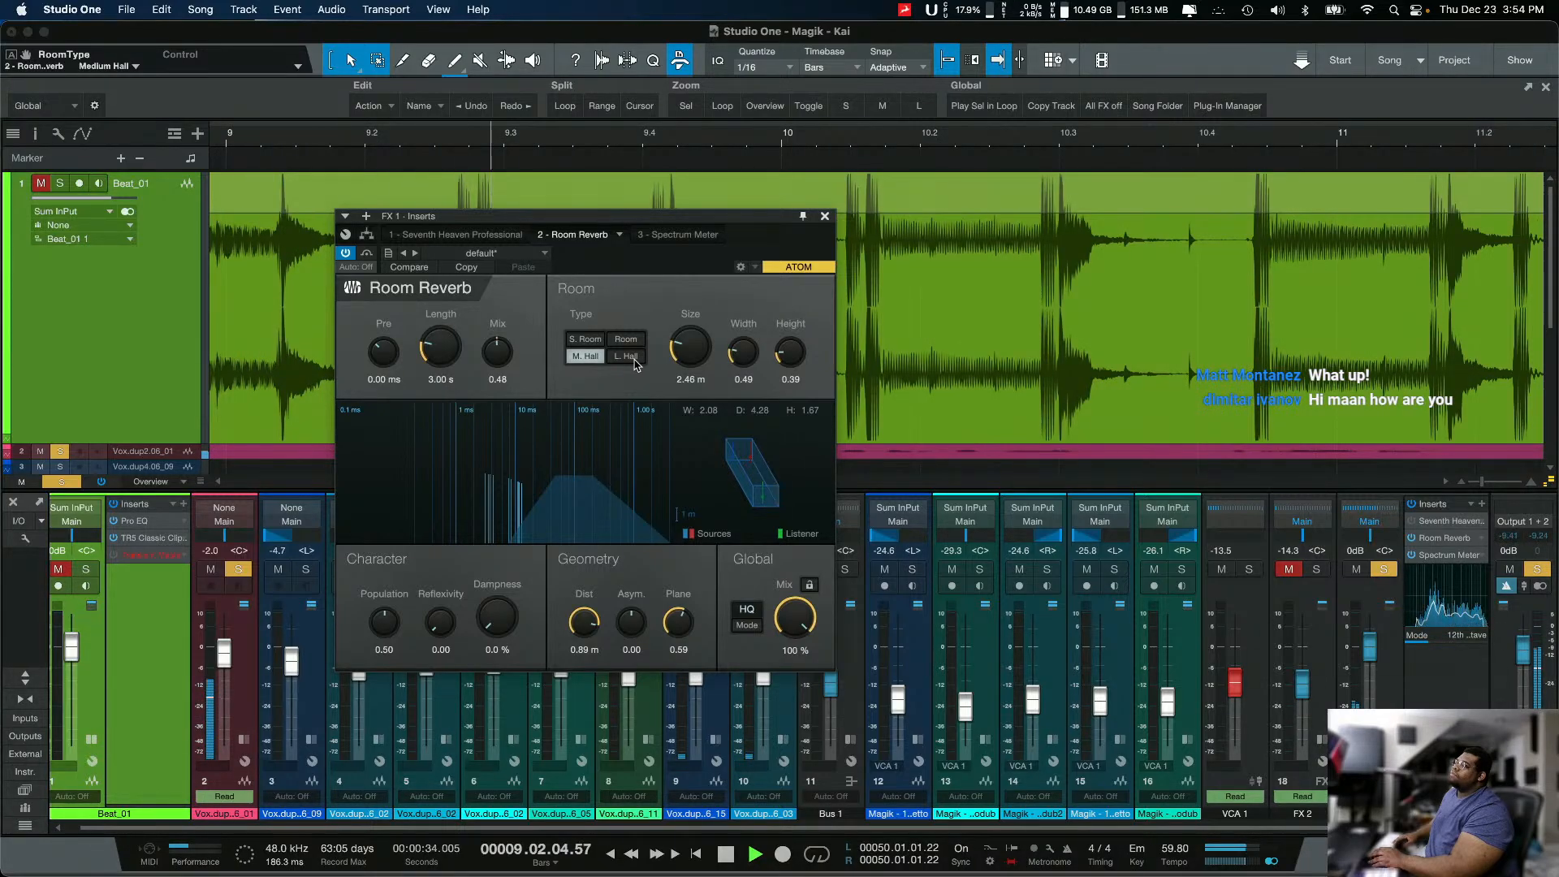
left_click(629, 358)
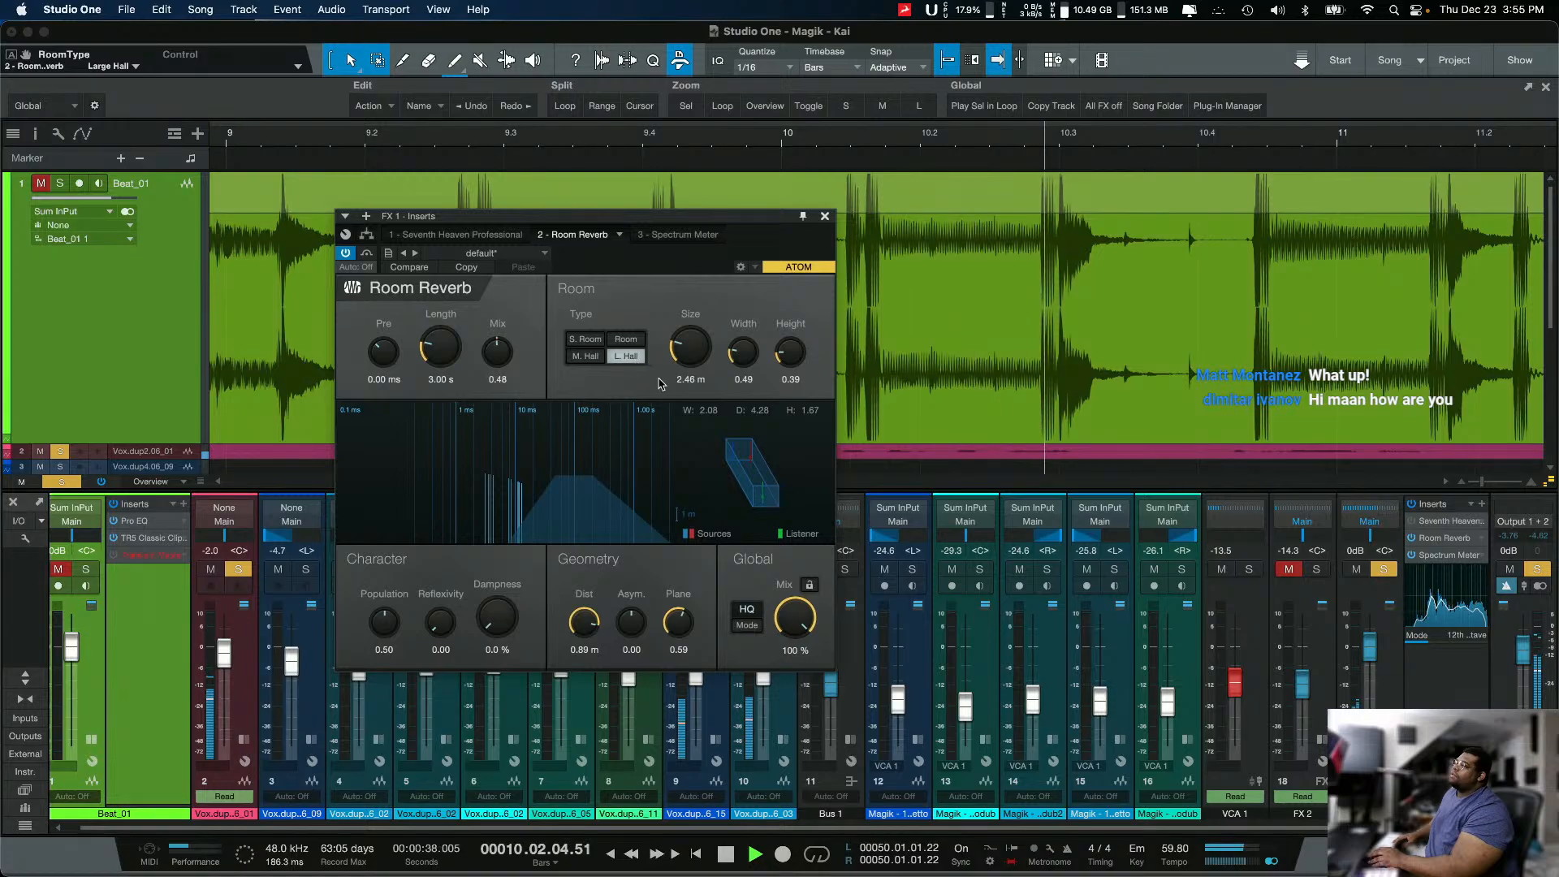
key("space")
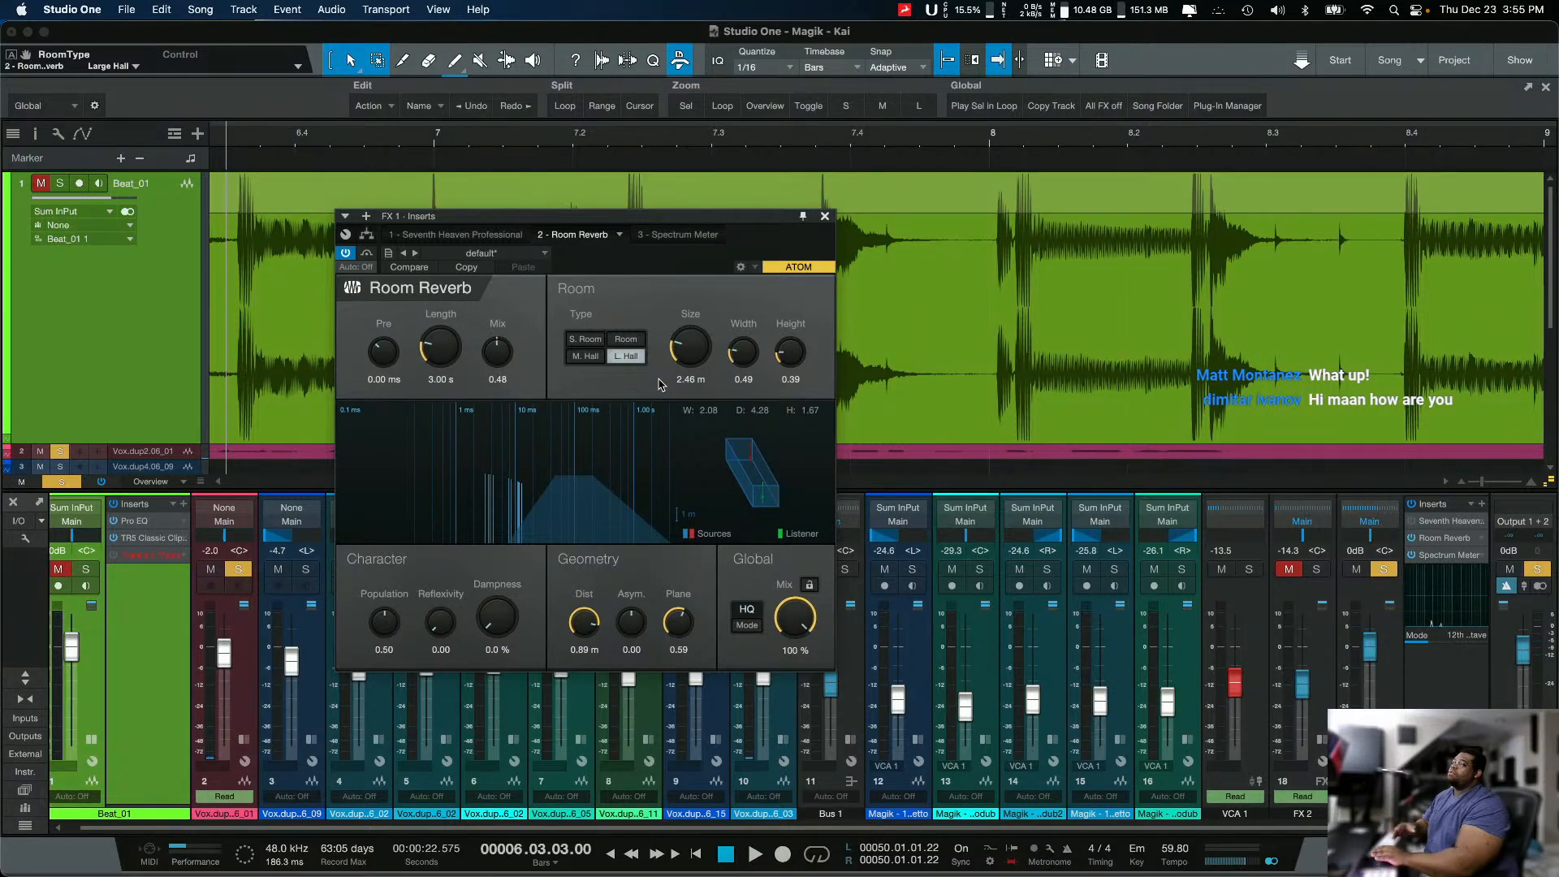
Step: Change the room type to Medium Hall and adjust the room to size 2.23 m, width 0.94 and height 0.59
left_click_drag(703, 351, 703, 342)
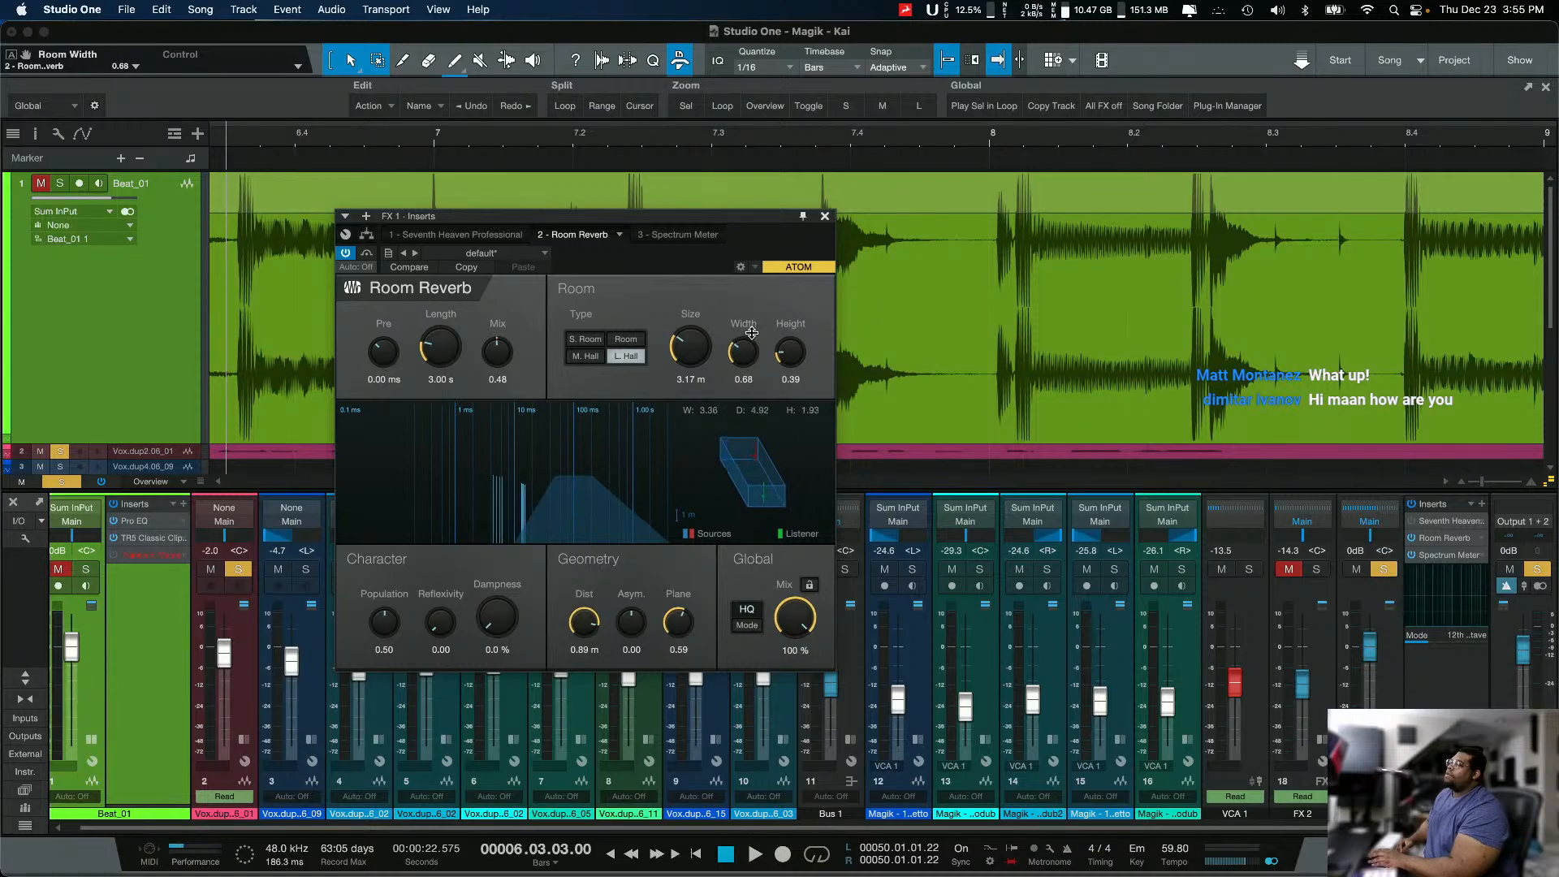
left_click_drag(748, 359, 751, 325)
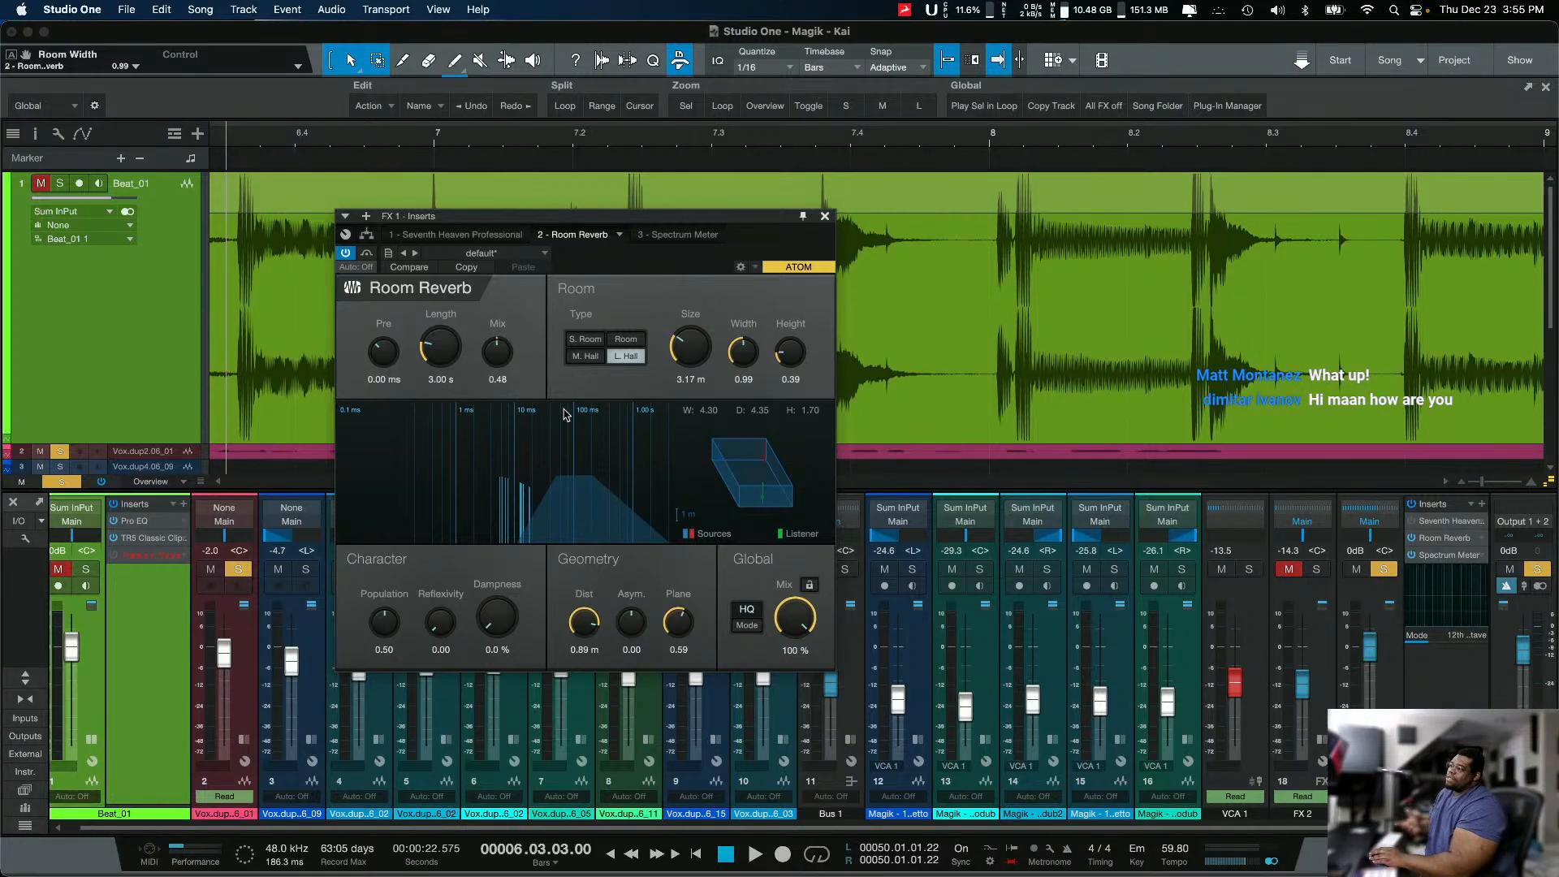
left_click_drag(681, 347, 679, 354)
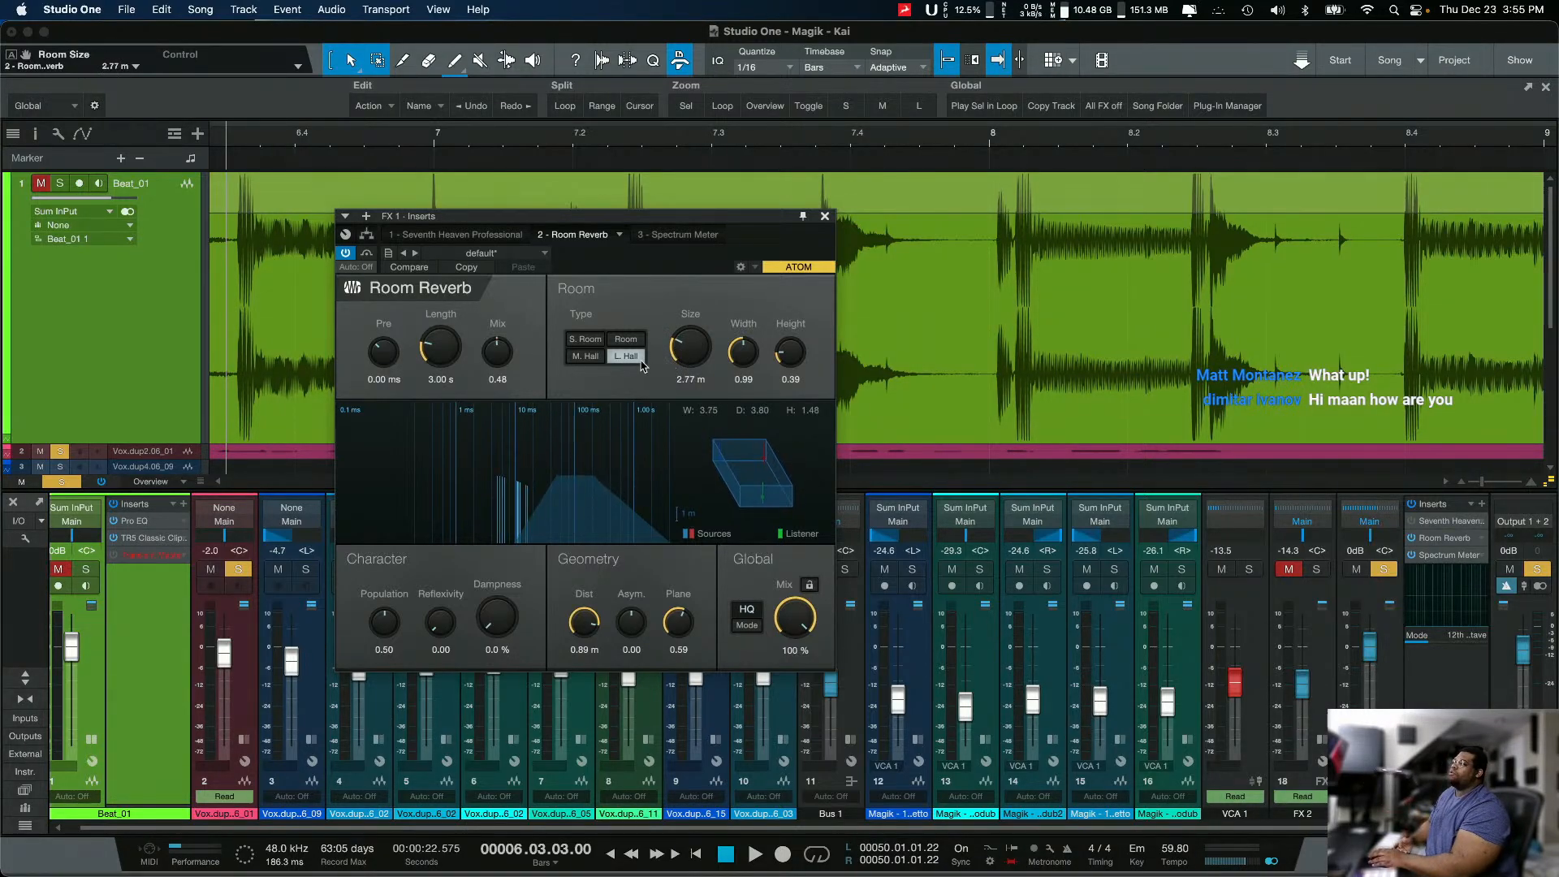
left_click(588, 359)
left_click_drag(705, 355, 781, 324)
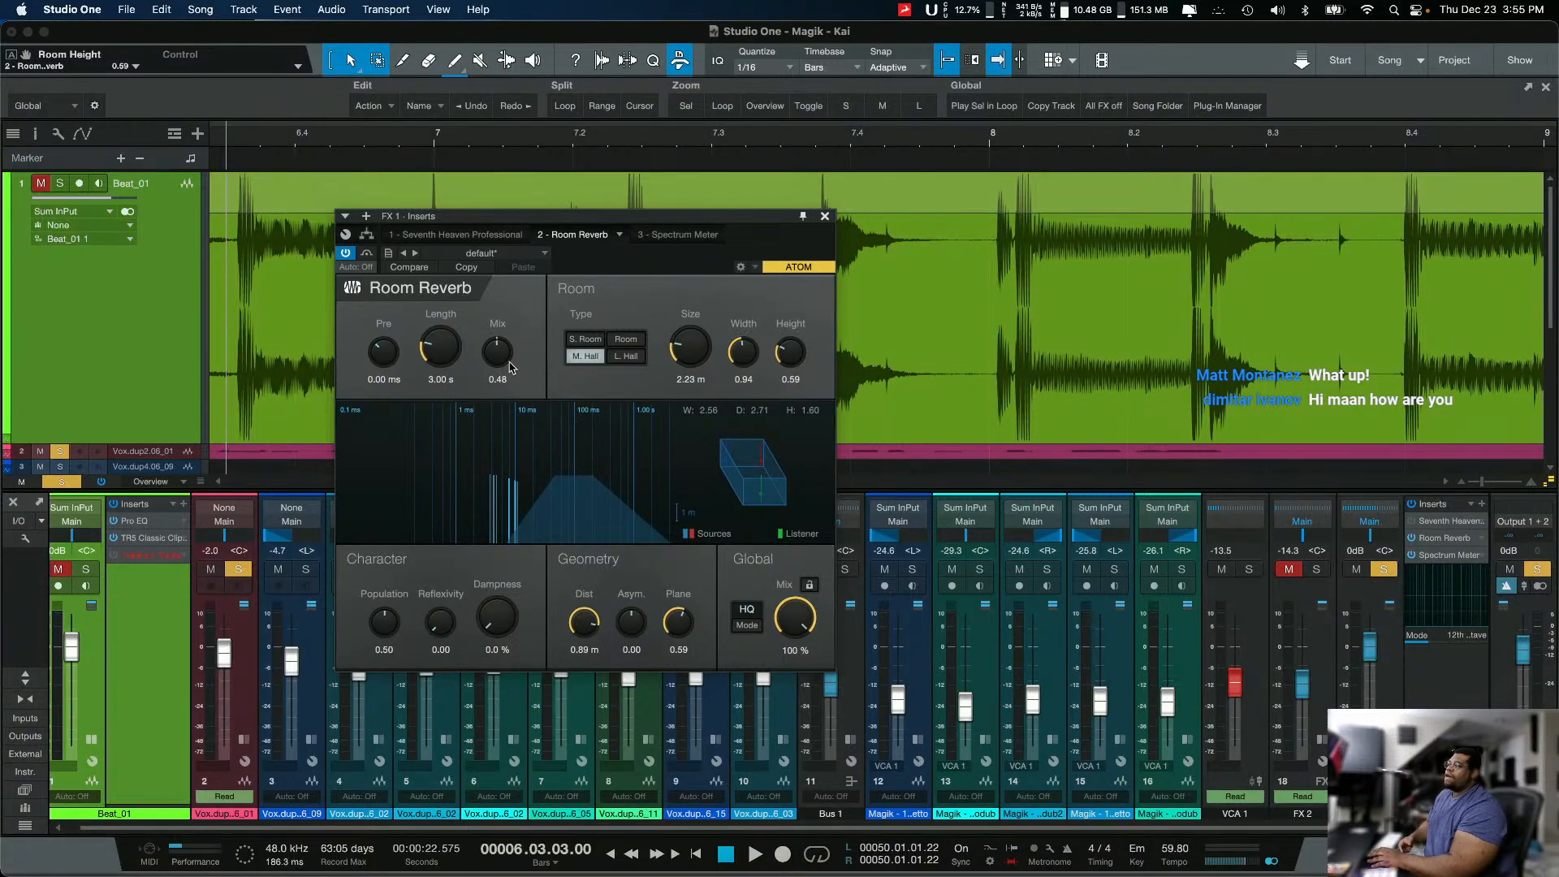
Step: Play the vocal while varying Room Reverb's tail mix, stop playback, and set the mix to 0.50
left_click_drag(505, 357, 509, 317)
key("space")
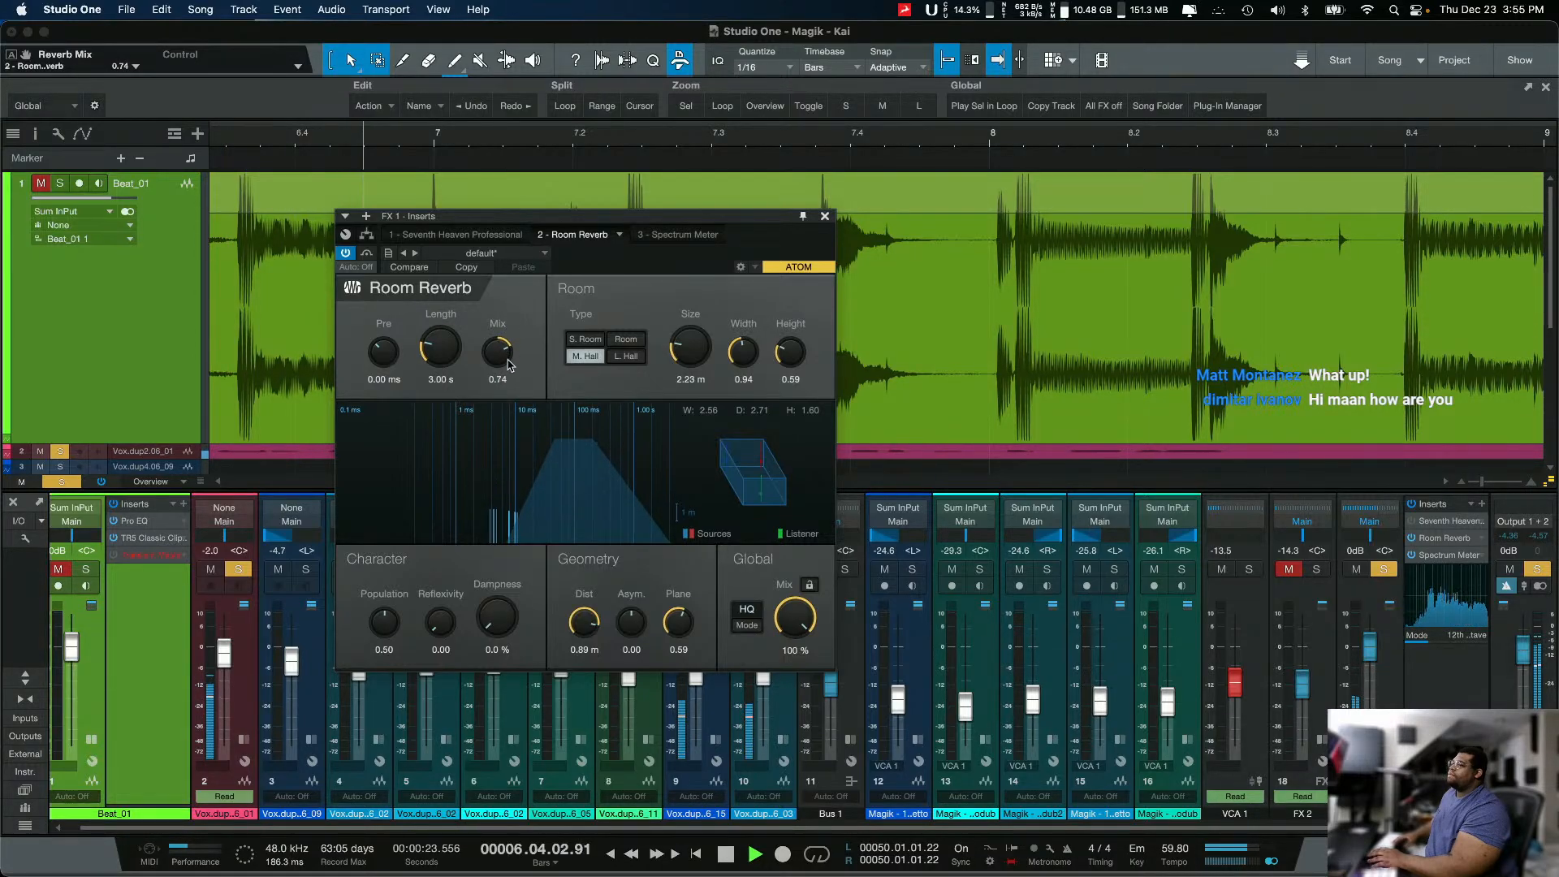
left_click_drag(501, 359, 465, 502)
left_click_drag(495, 364, 512, 311)
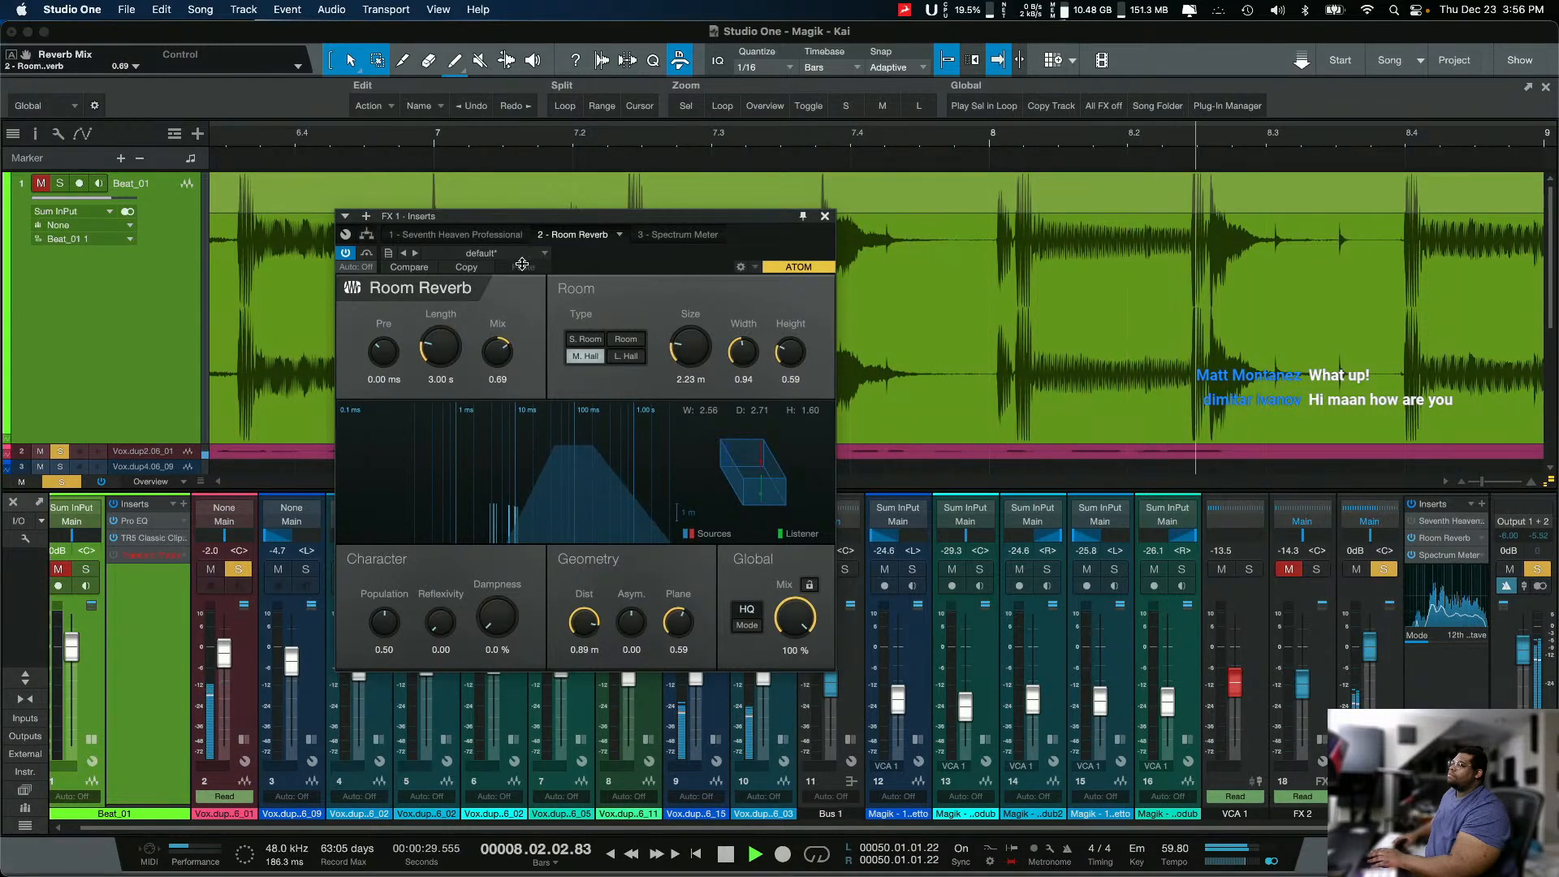
key("space")
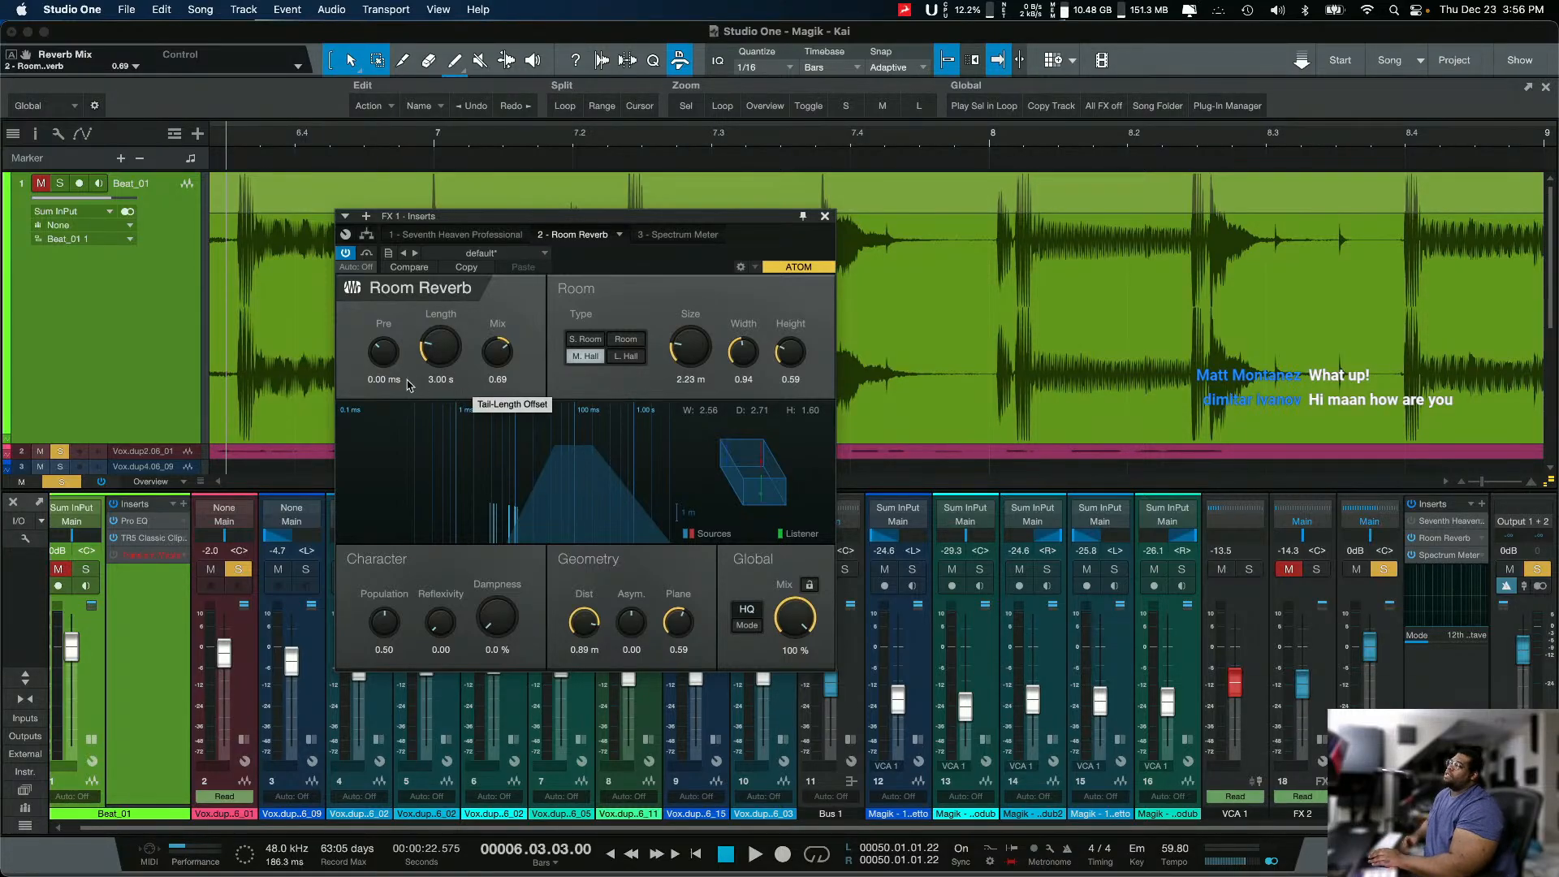
left_click(380, 378)
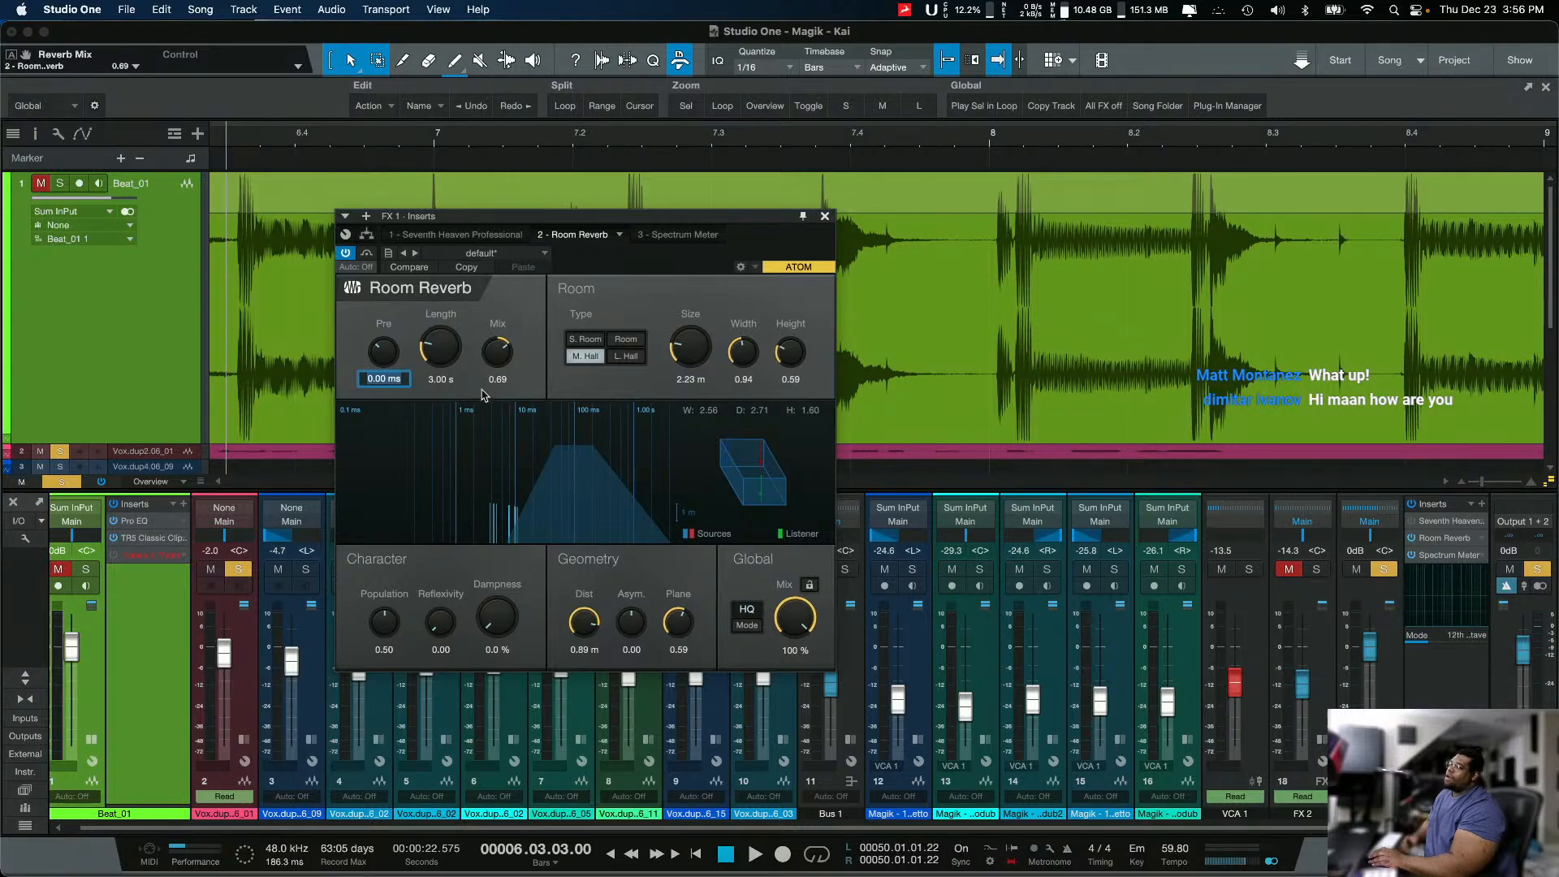
left_click_drag(511, 355, 491, 373)
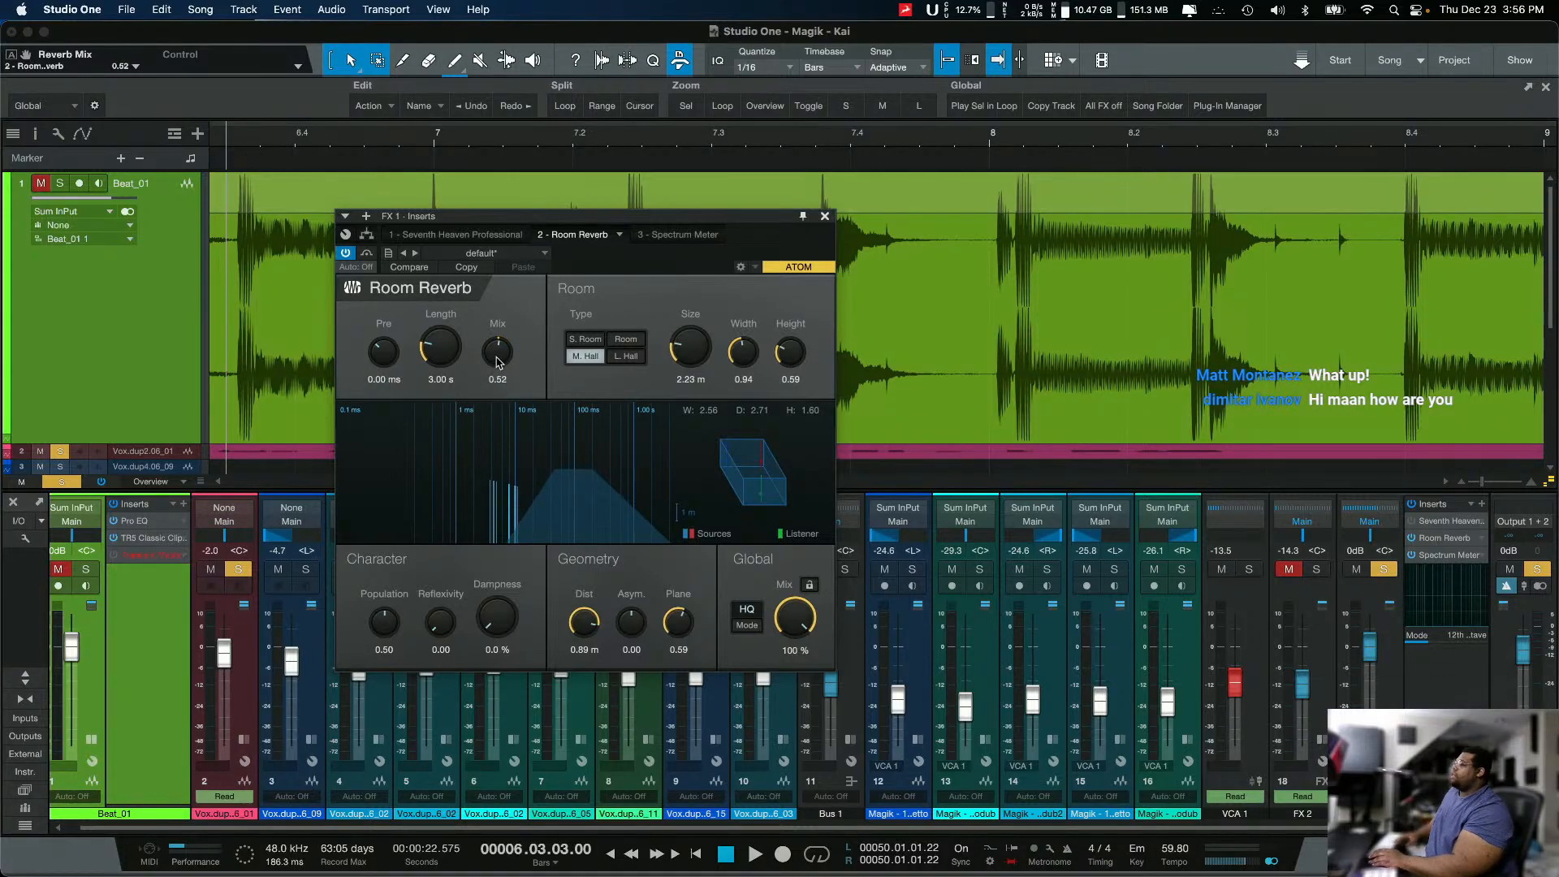
scroll(499, 362, "down", 2)
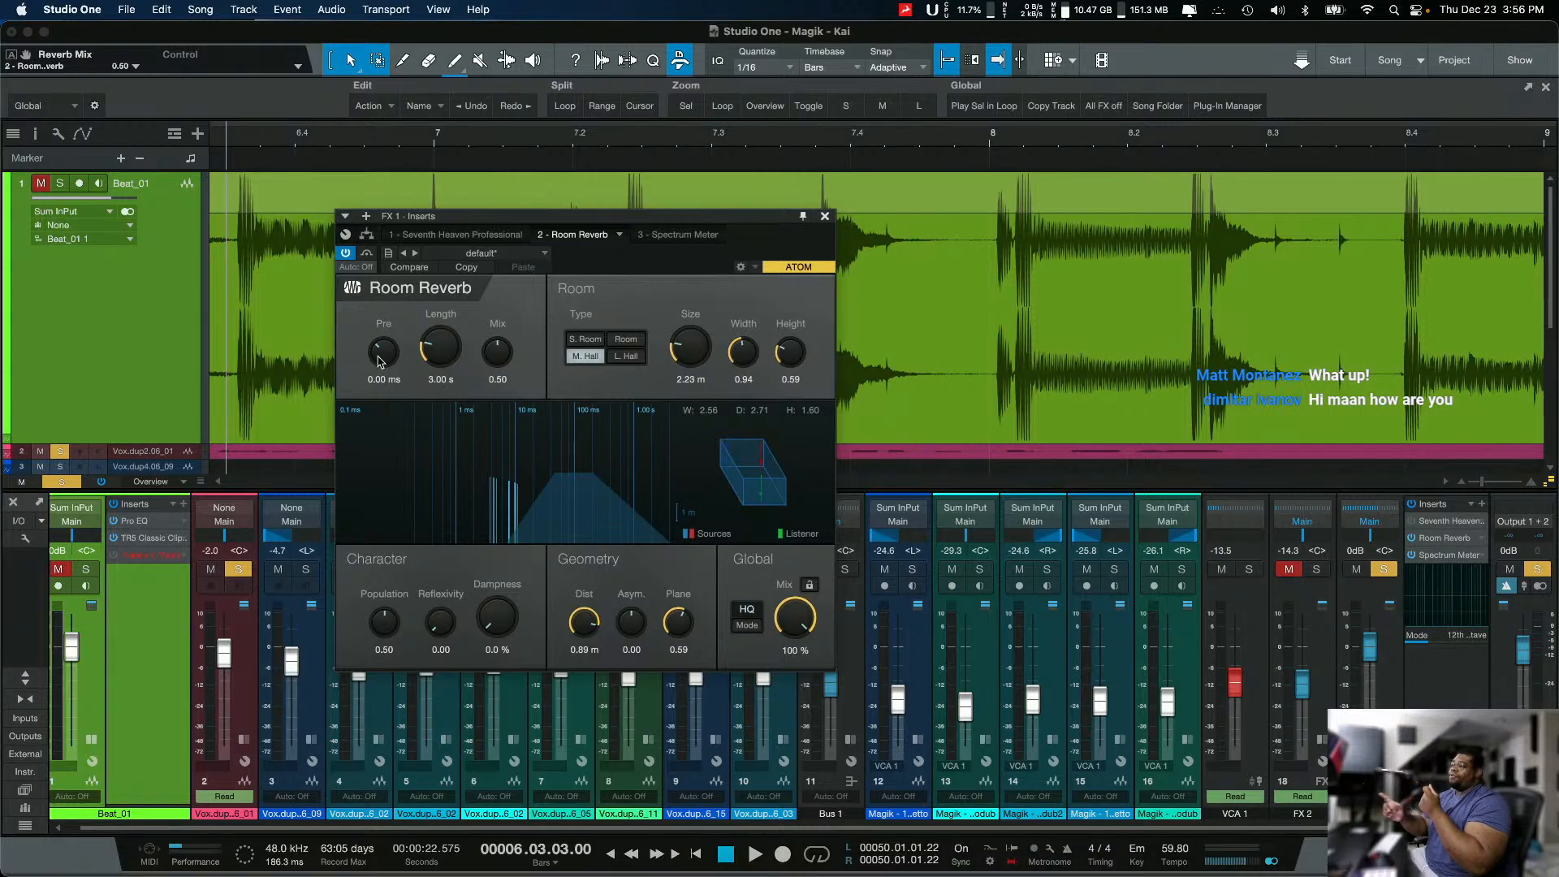
Step: Play the vocal while raising the pre-delay up to 300 ms and shortening the length to -900 ms, and stop playback
left_click_drag(395, 351, 390, 347)
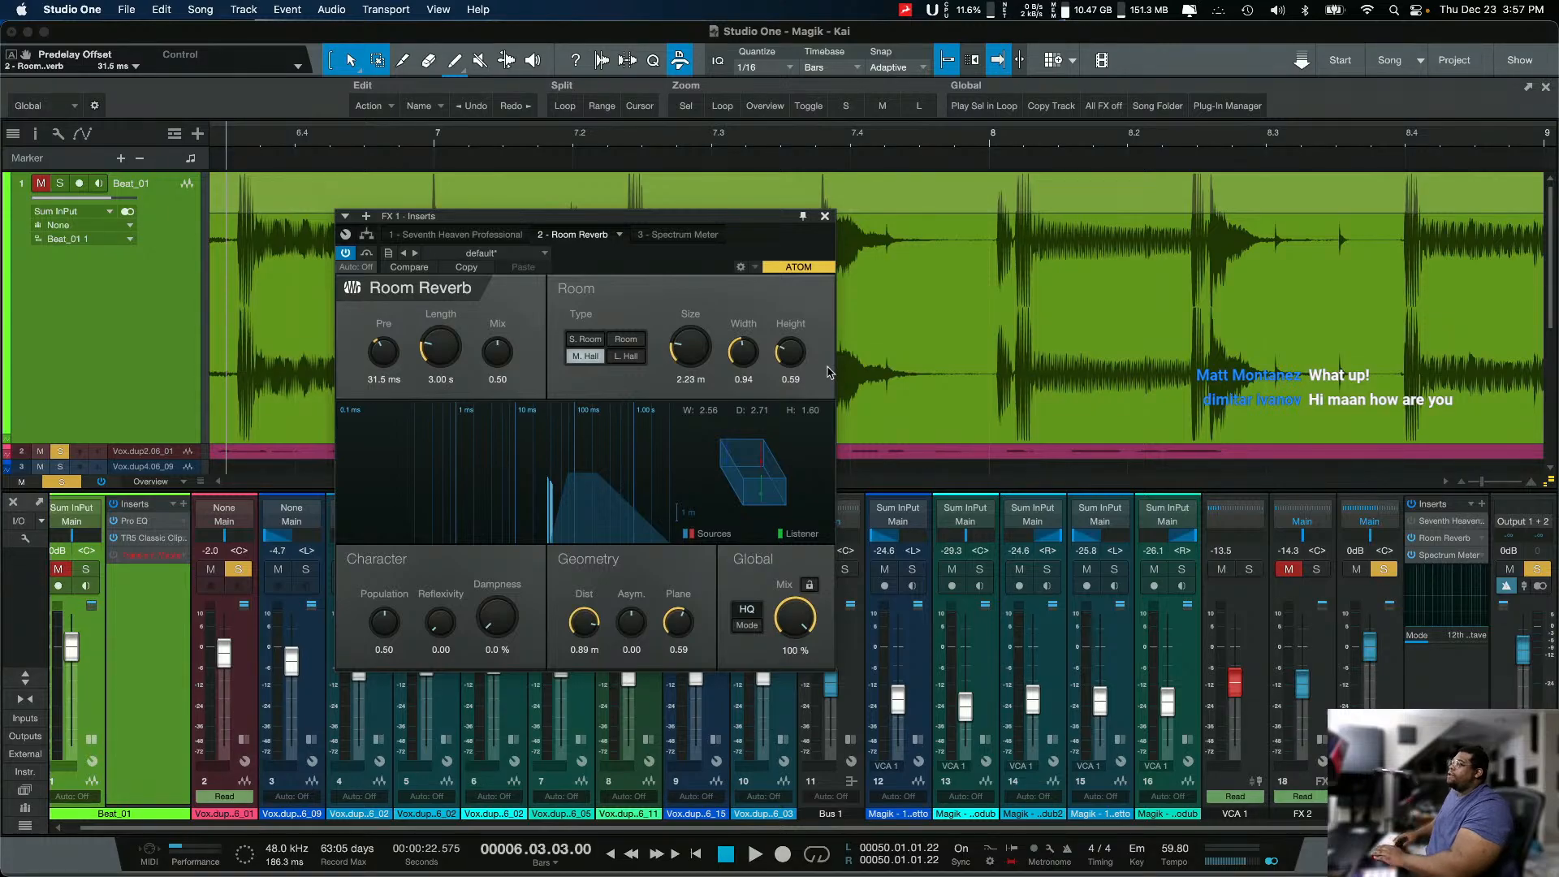
double_click(375, 358)
key("space")
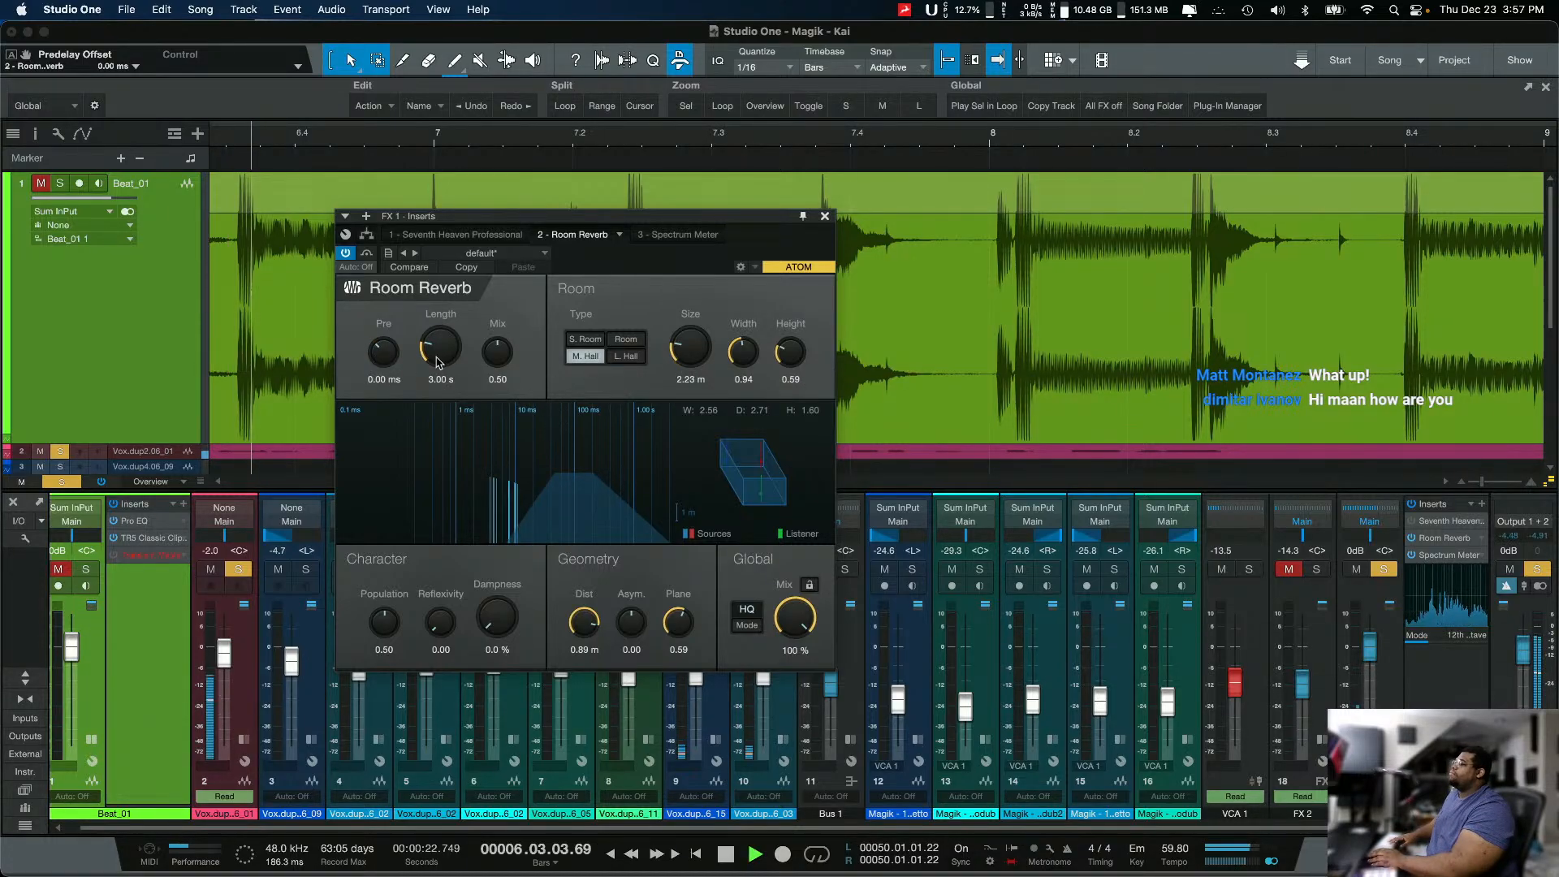
left_click_drag(387, 358, 392, 336)
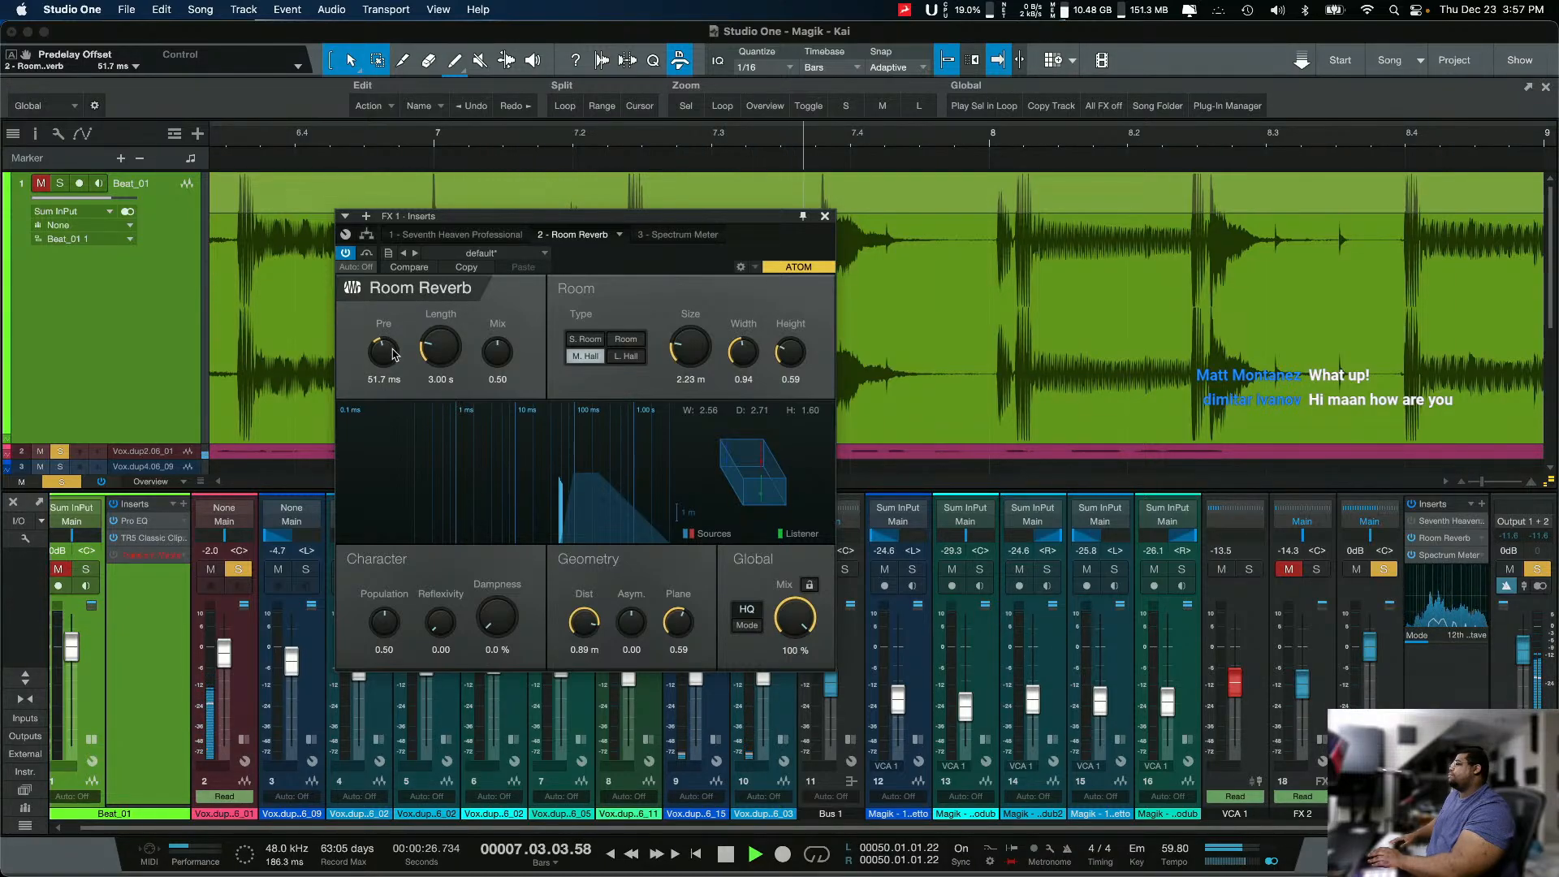
left_click_drag(394, 355, 445, 363)
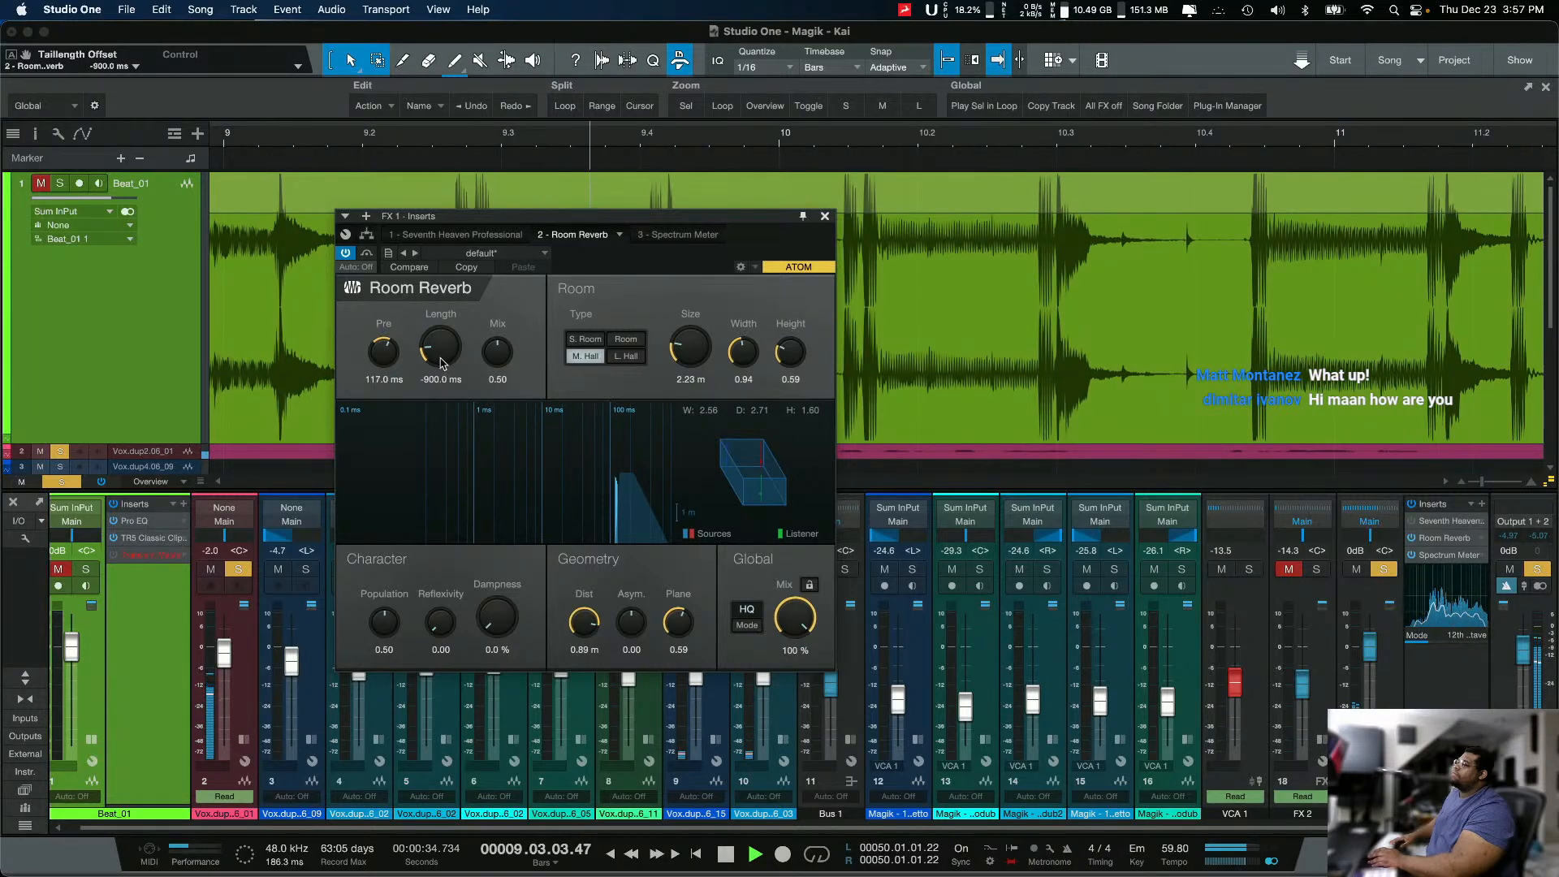
mouse_move(379, 354)
left_mouse_down()
mouse_move(347, 456)
mouse_move(406, 362)
left_mouse_up()
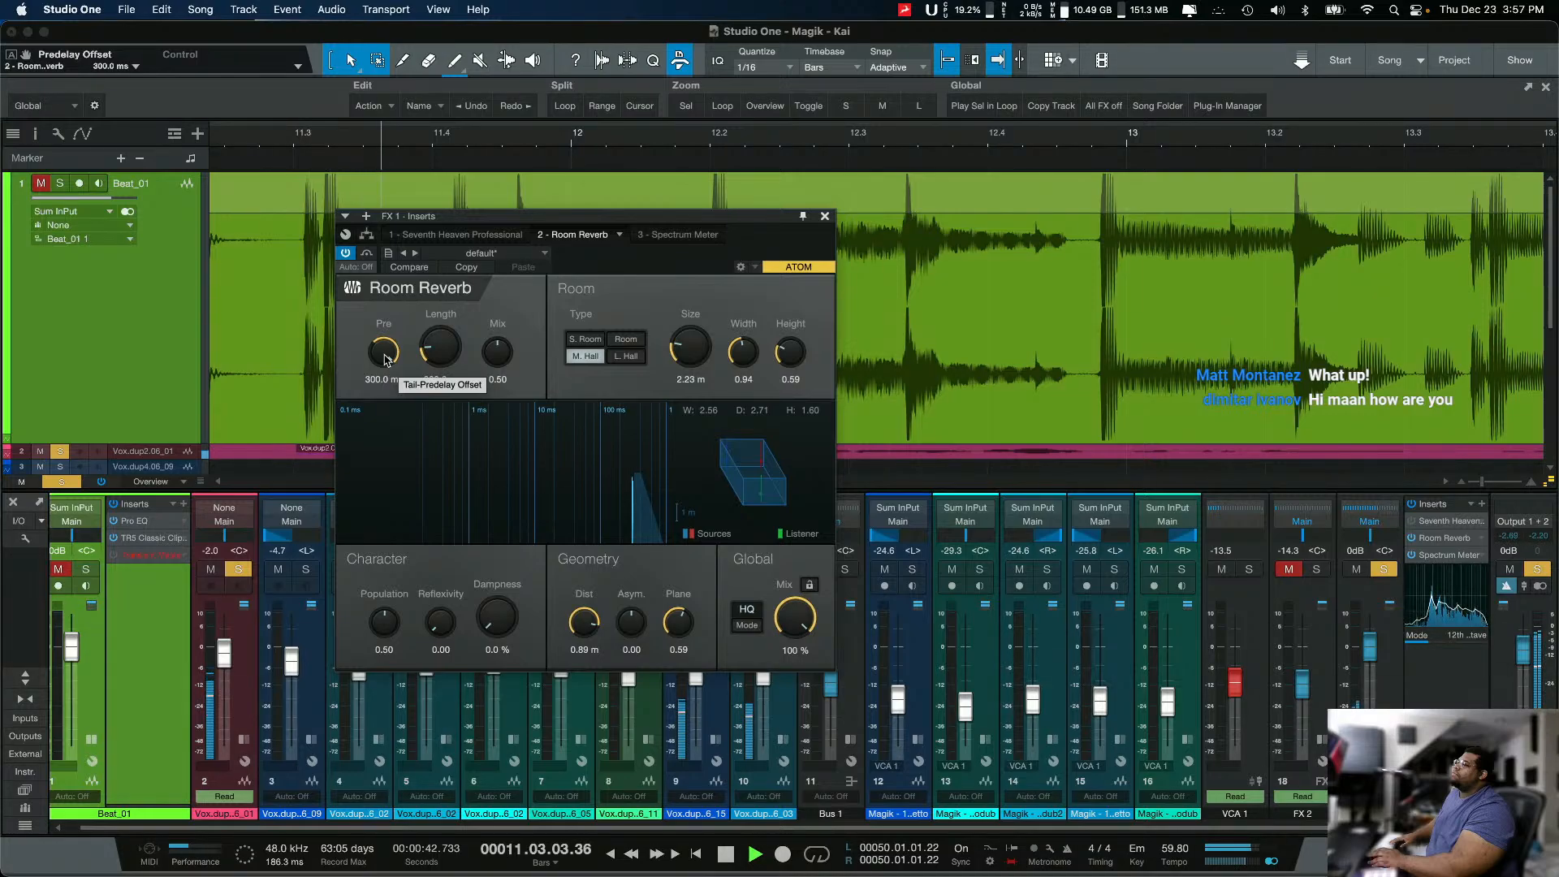
key("space")
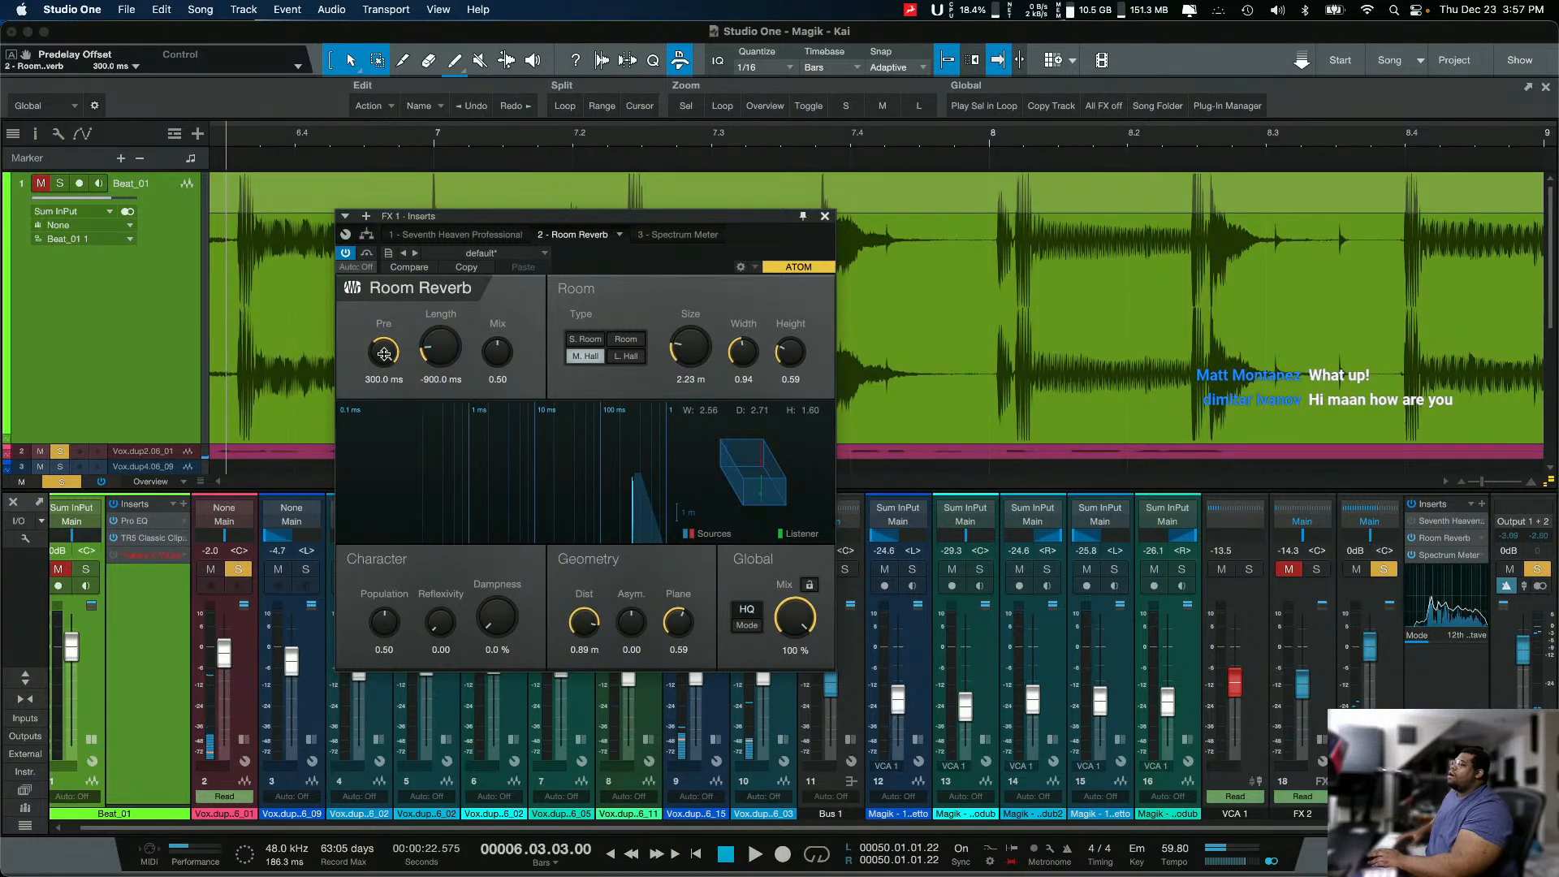
Step: Set Room Reverb's pre-delay to 41.3 ms and its length to 3.00 s
left_click_drag(384, 352, 373, 417)
left_click_drag(384, 361, 386, 364)
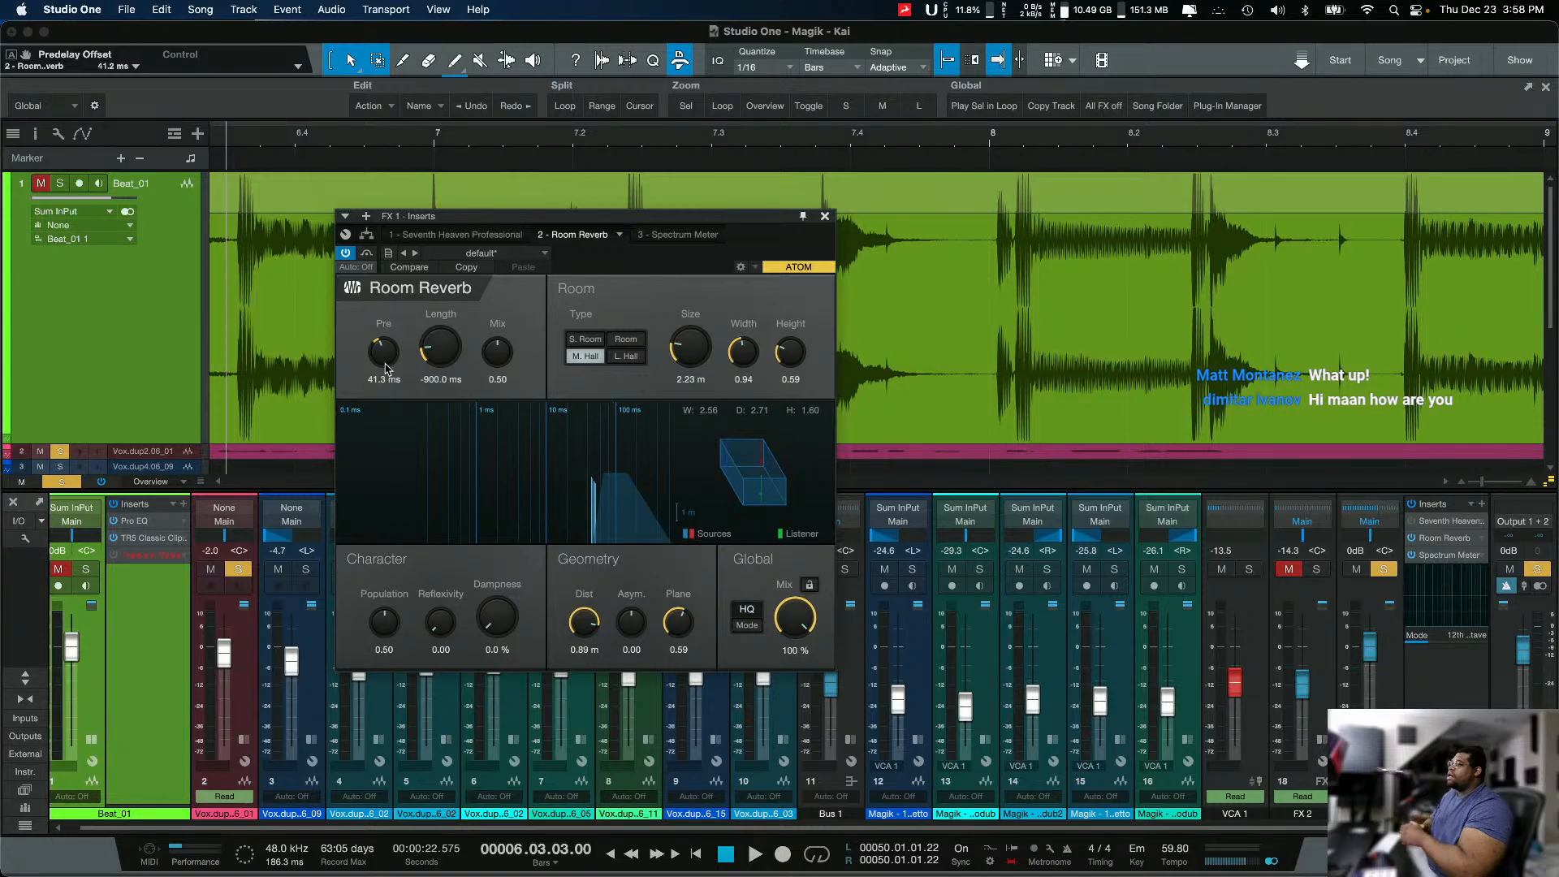
mouse_move(456, 345)
left_mouse_down()
mouse_move(459, 318)
mouse_move(448, 362)
left_mouse_up()
left_click(442, 380)
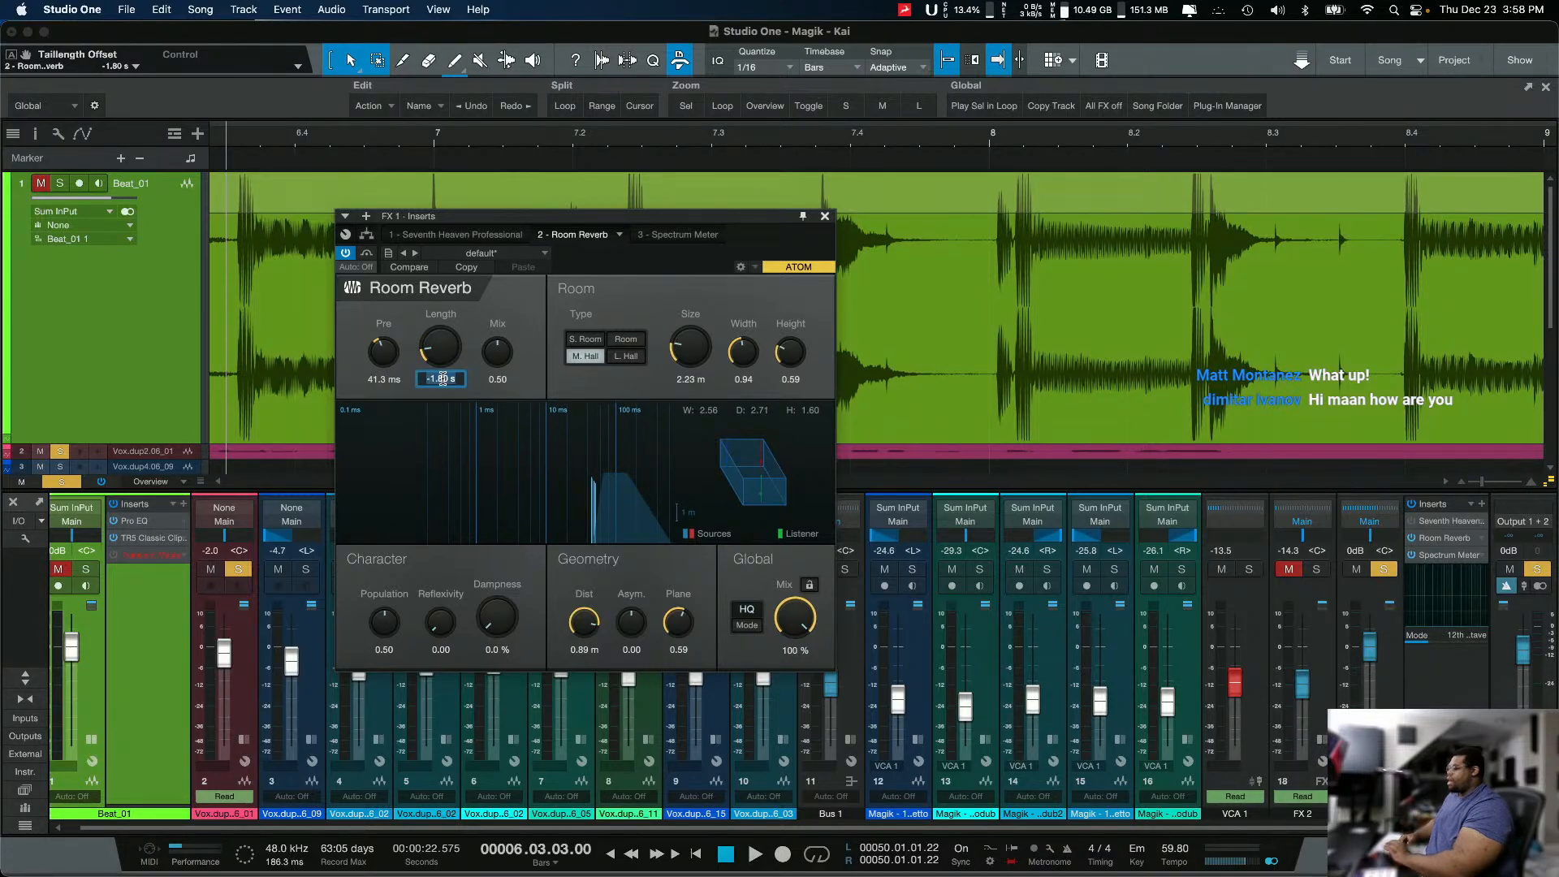
type("3")
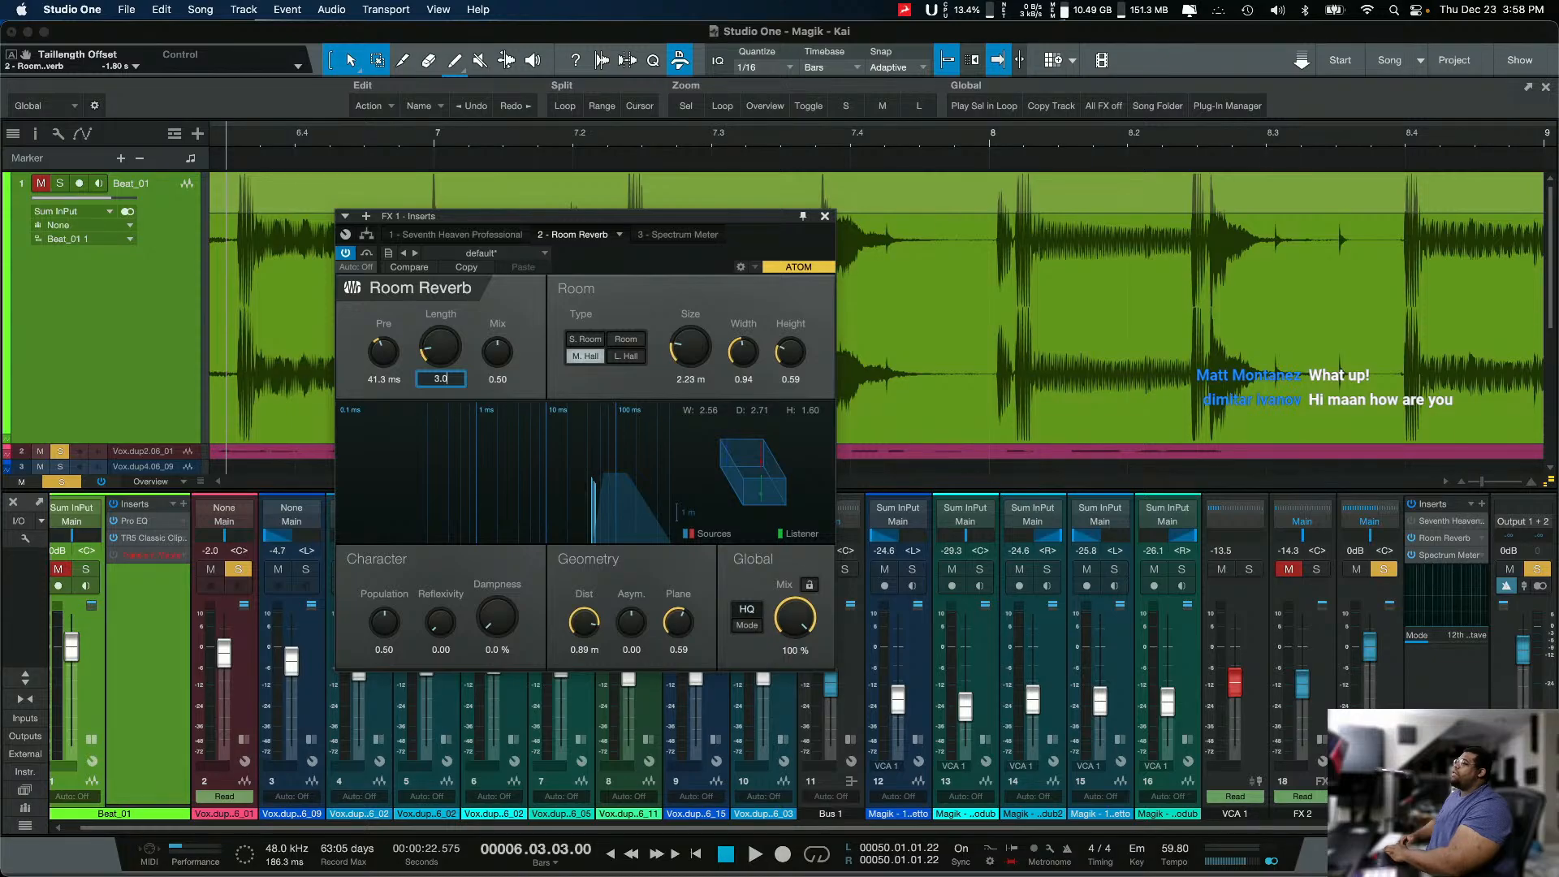
type(".0")
key("Return")
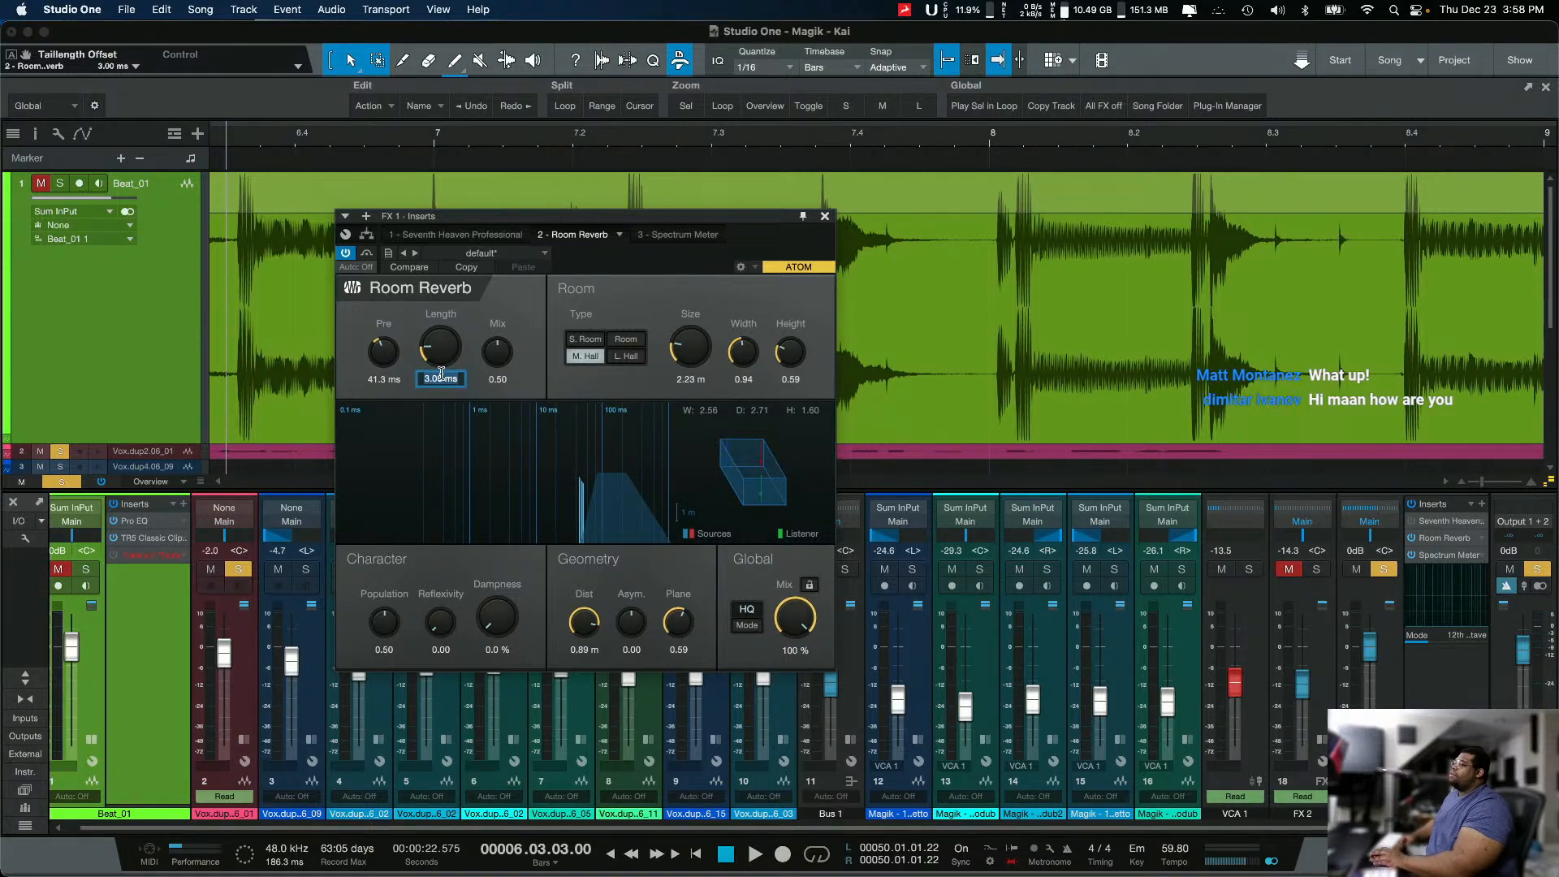
type("3s")
key("Return")
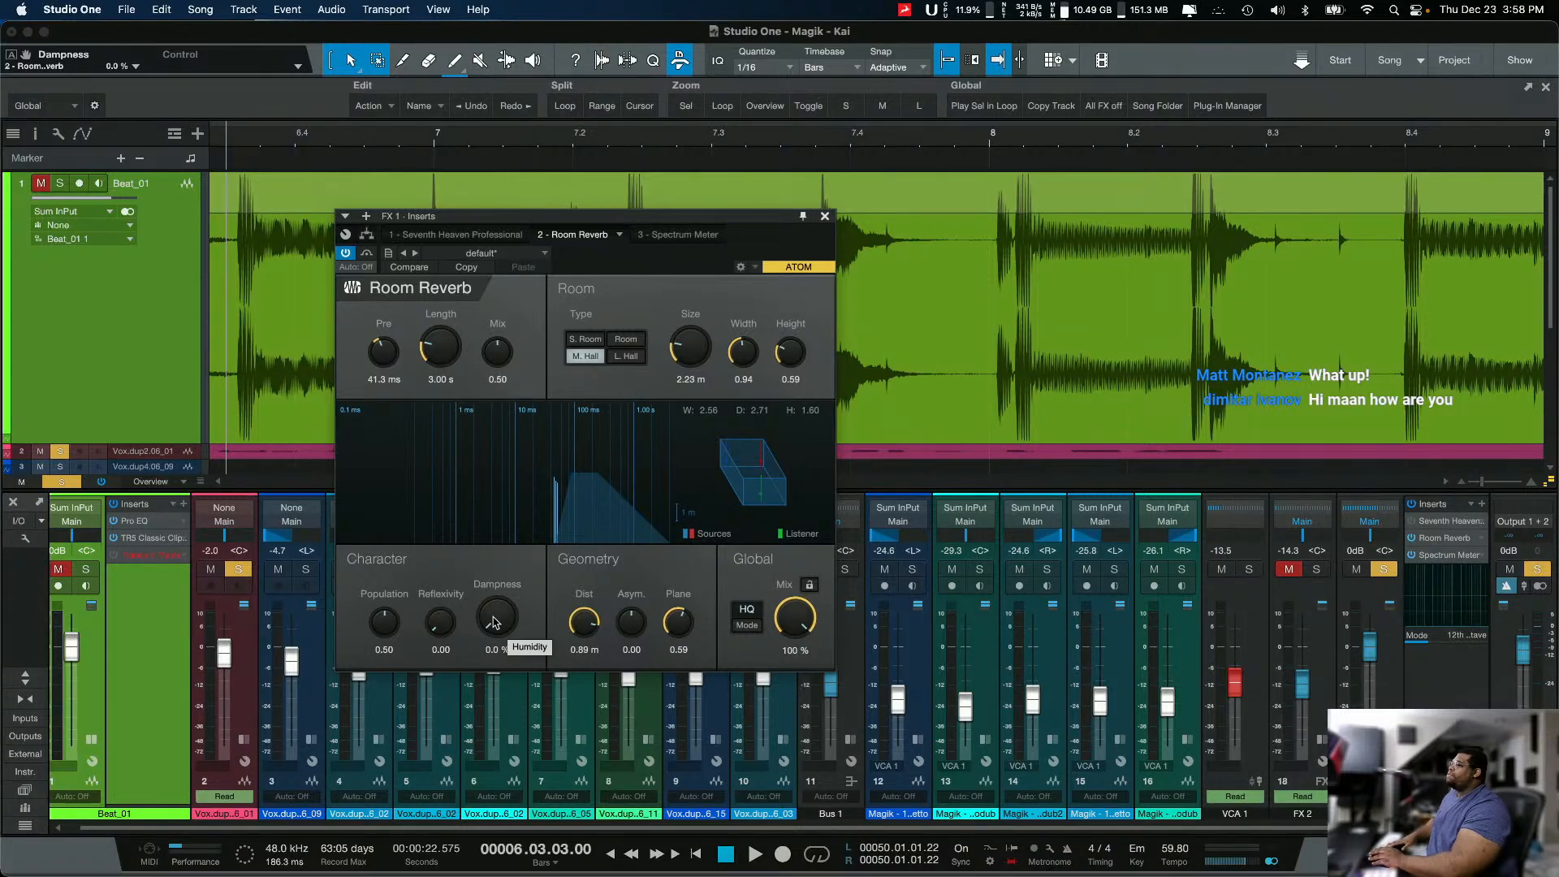
Step: Try Dampness at 44.0%, return it to 0.0%, and briefly play the vocal
left_click_drag(493, 622, 509, 560)
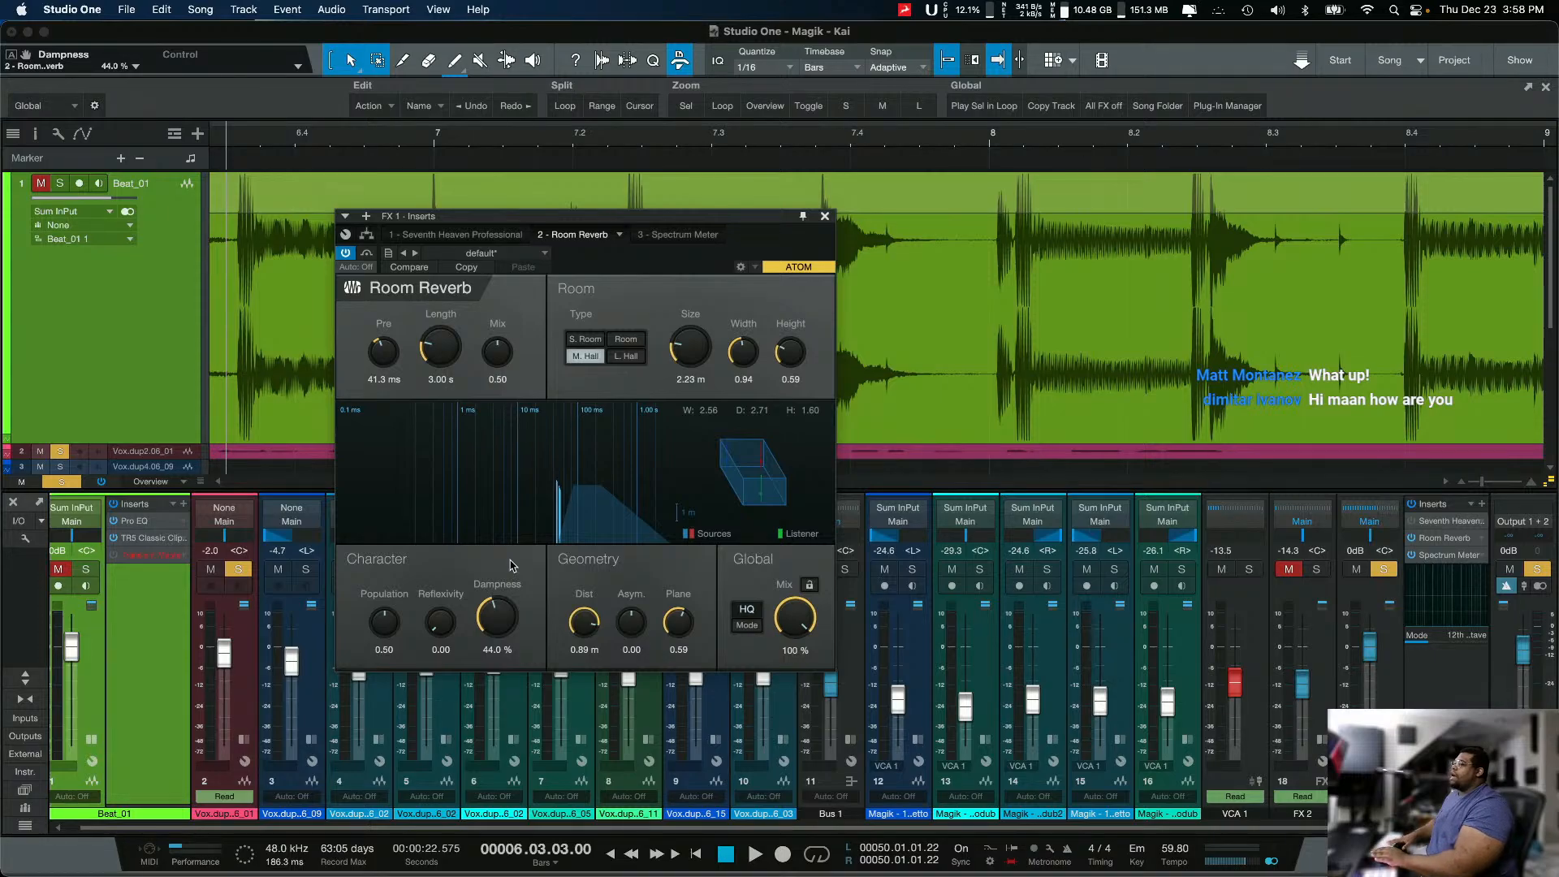
left_click_drag(505, 614, 486, 668)
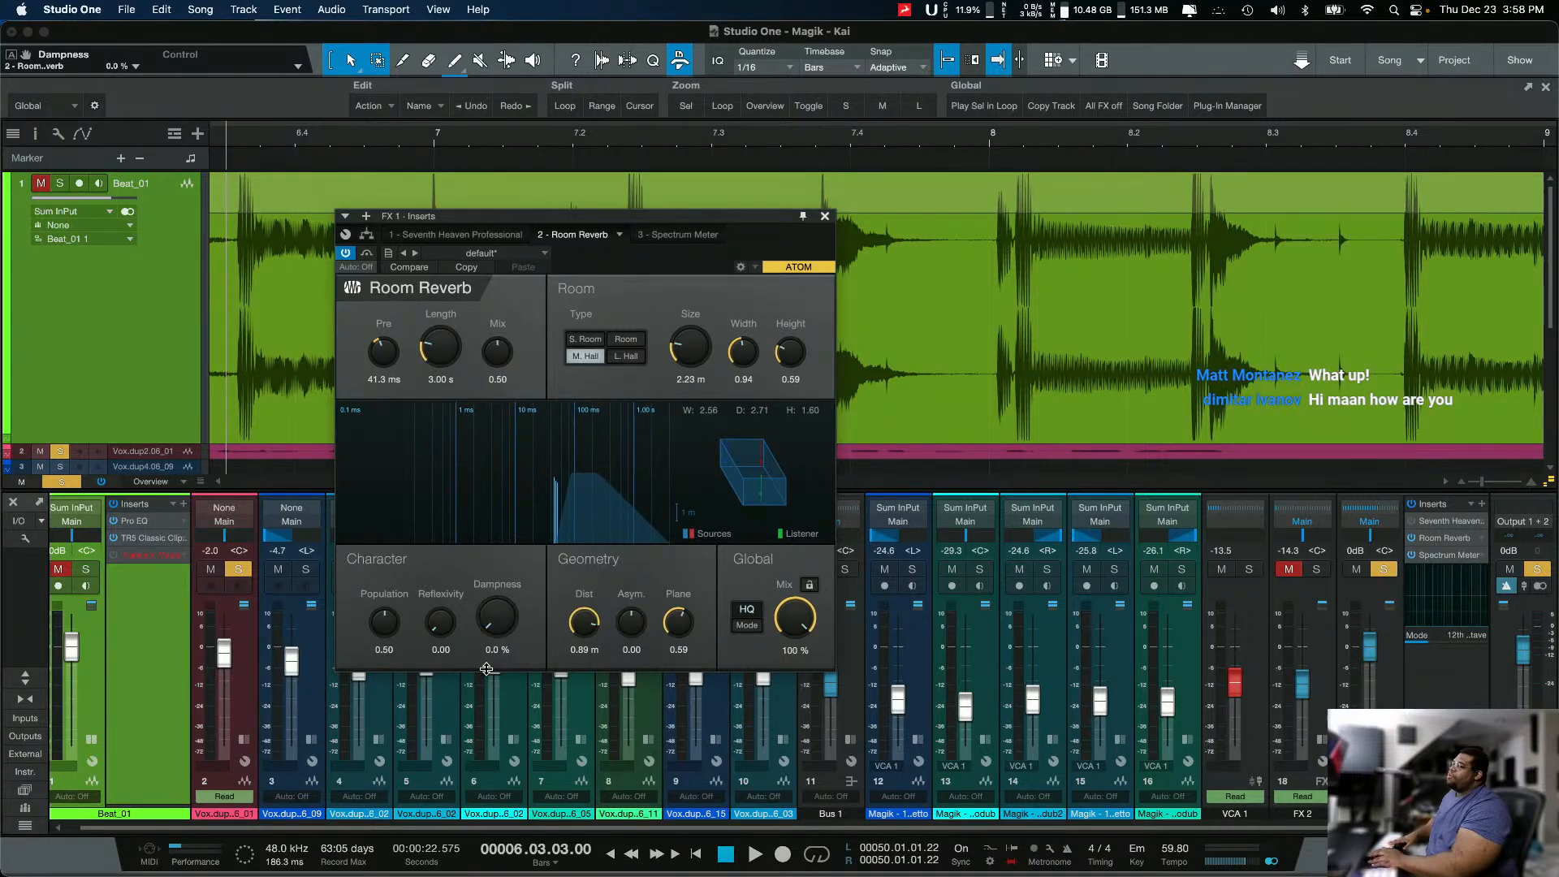
key("space")
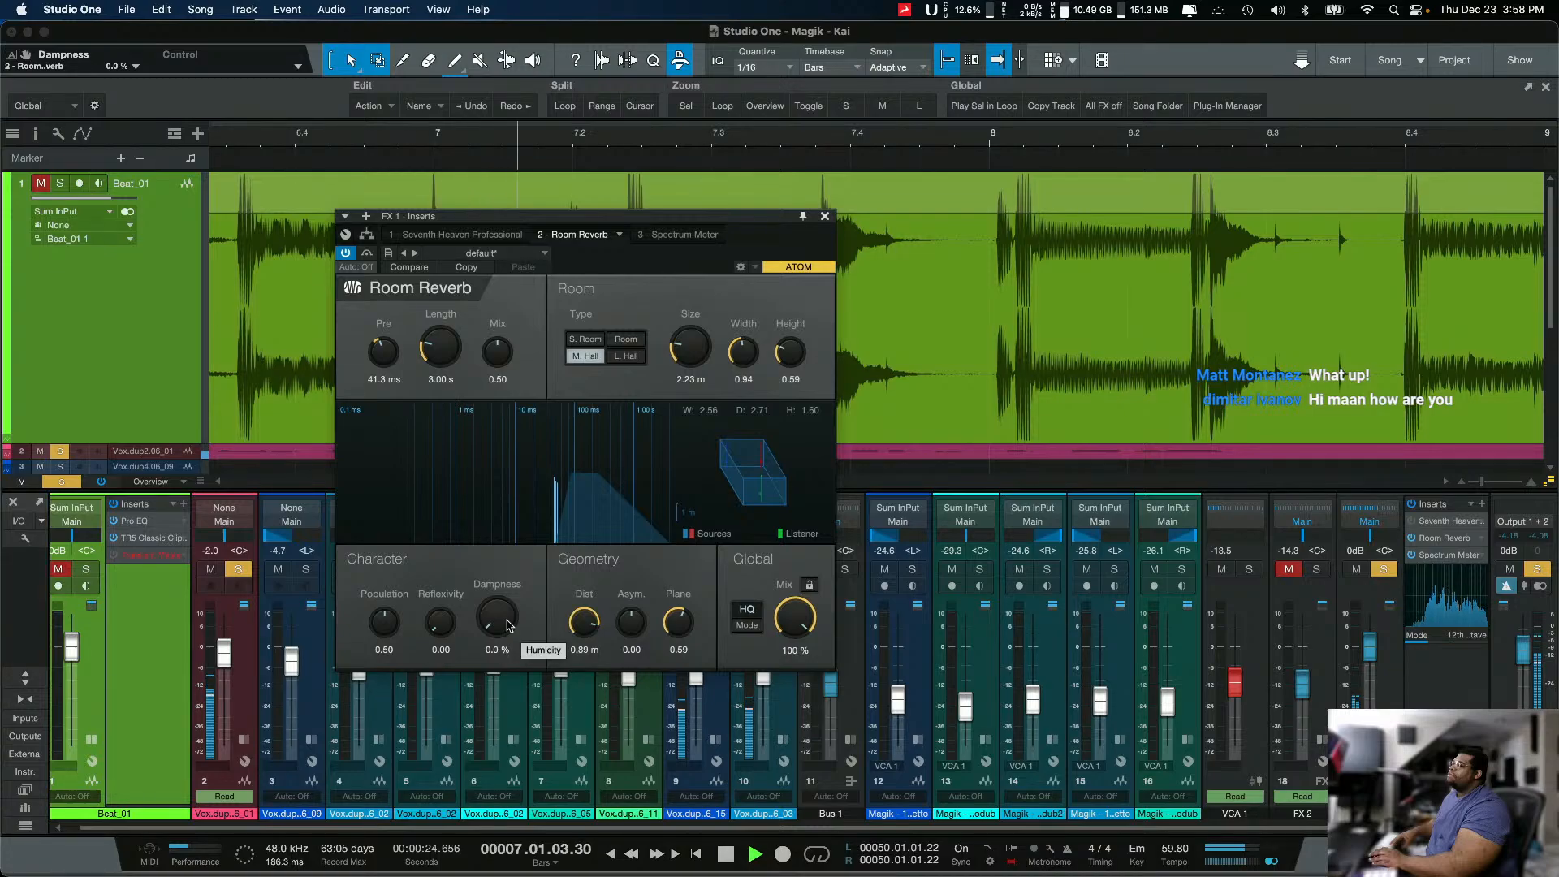
key("space")
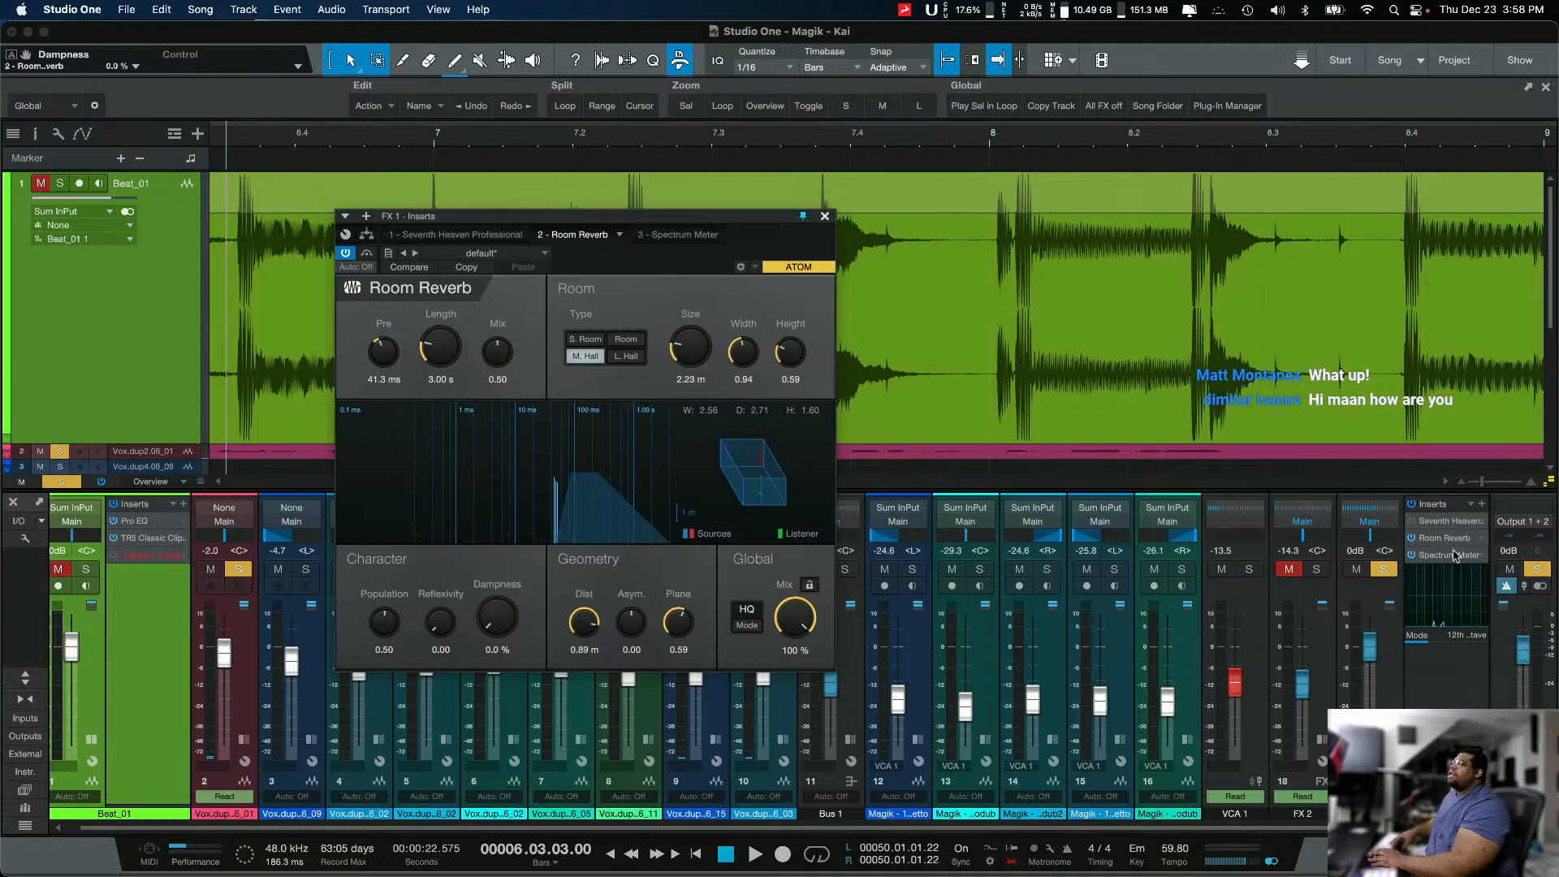
Step: Open FX 1's Spectrum Meter in its own window and place it beside Room Reverb
left_click(1431, 556)
left_click_drag(1265, 290, 1347, 204)
left_click_drag(1428, 545, 1484, 709)
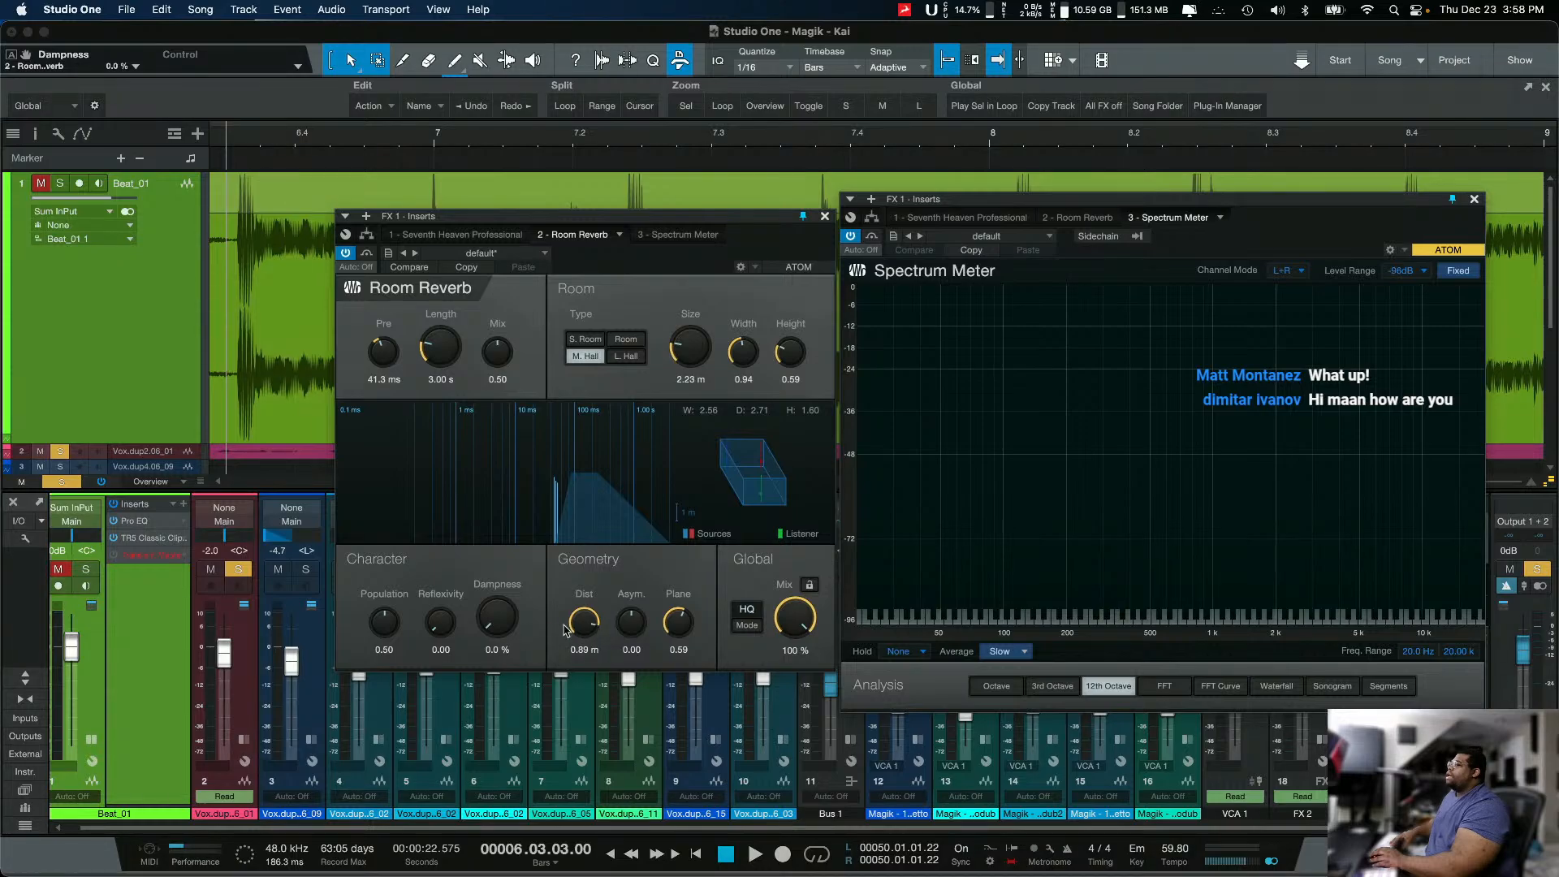
Step: Play the vocal while varying Dampness from 0.0% to 100%, 58.0% and 65.0%, and stop playback
left_click_drag(514, 620, 475, 701)
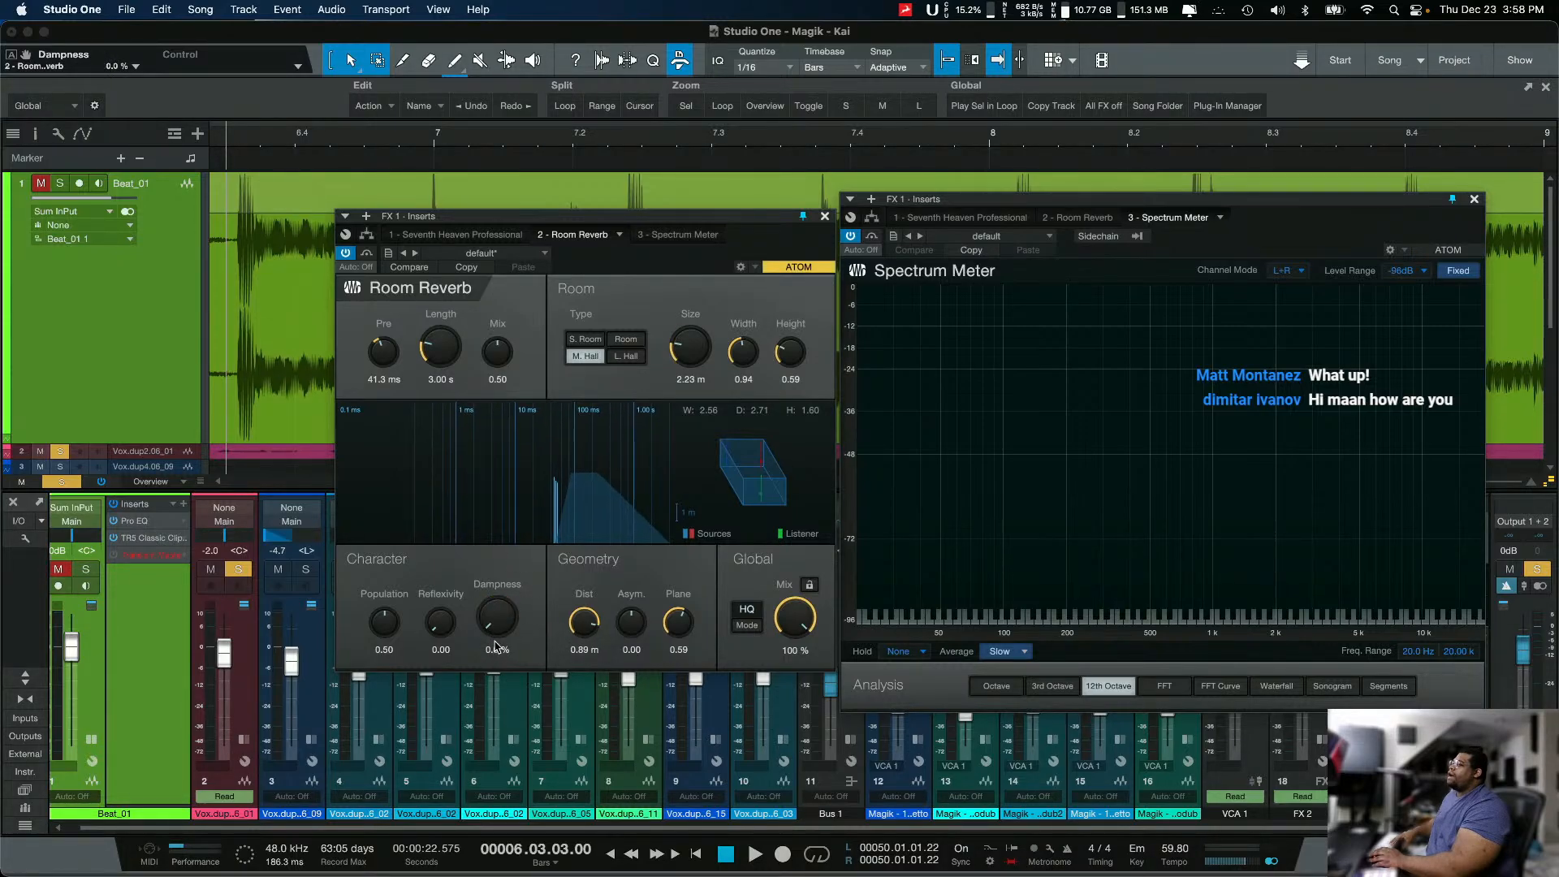
key("space")
left_click_drag(510, 553, 550, 495)
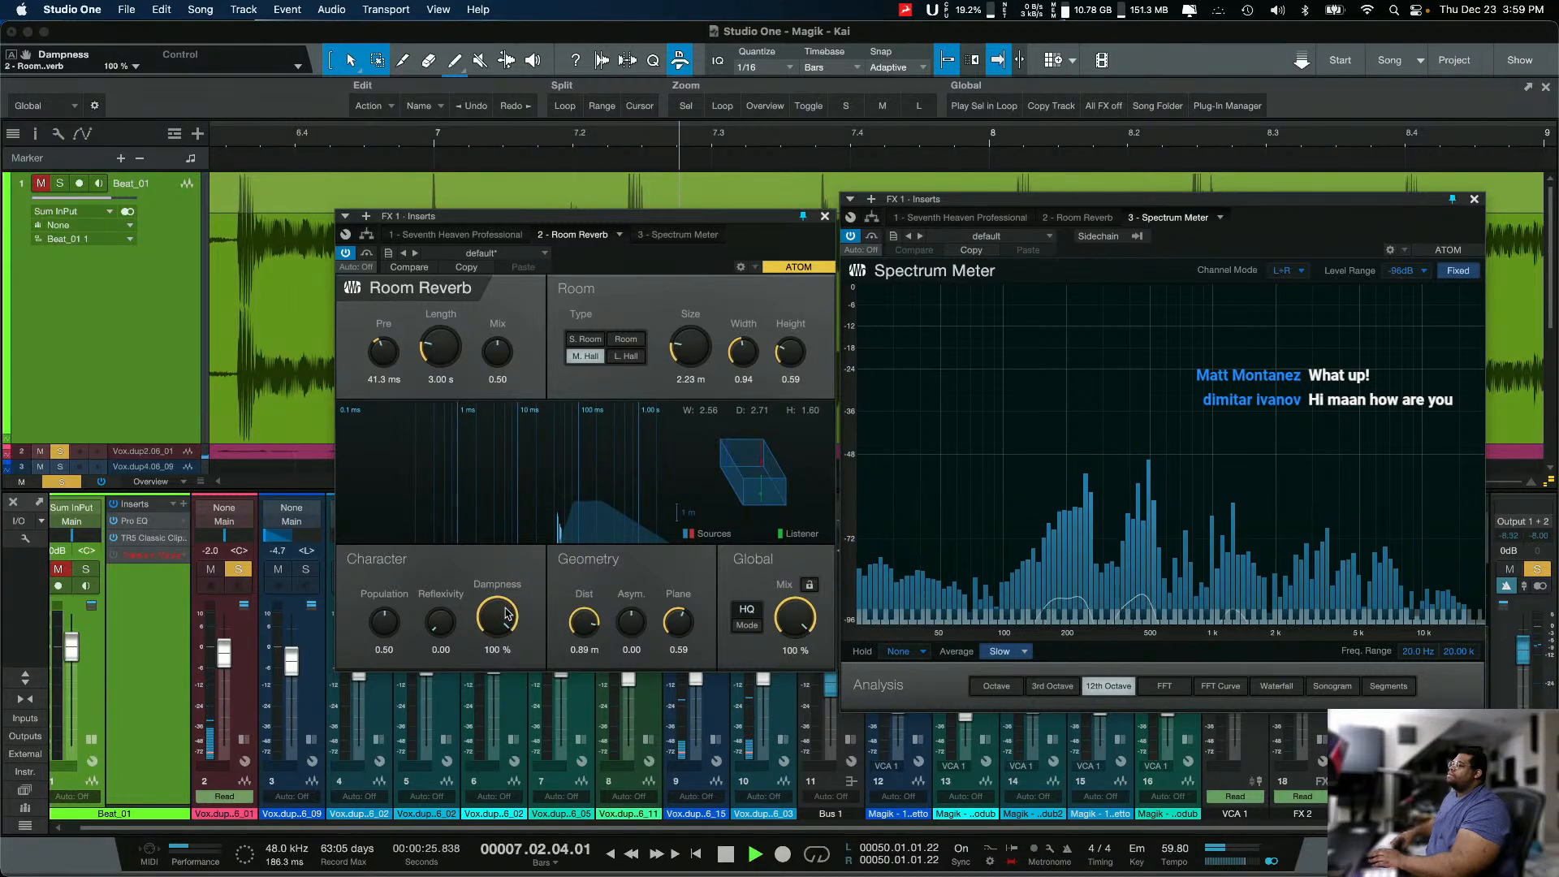
left_click_drag(505, 615, 485, 662)
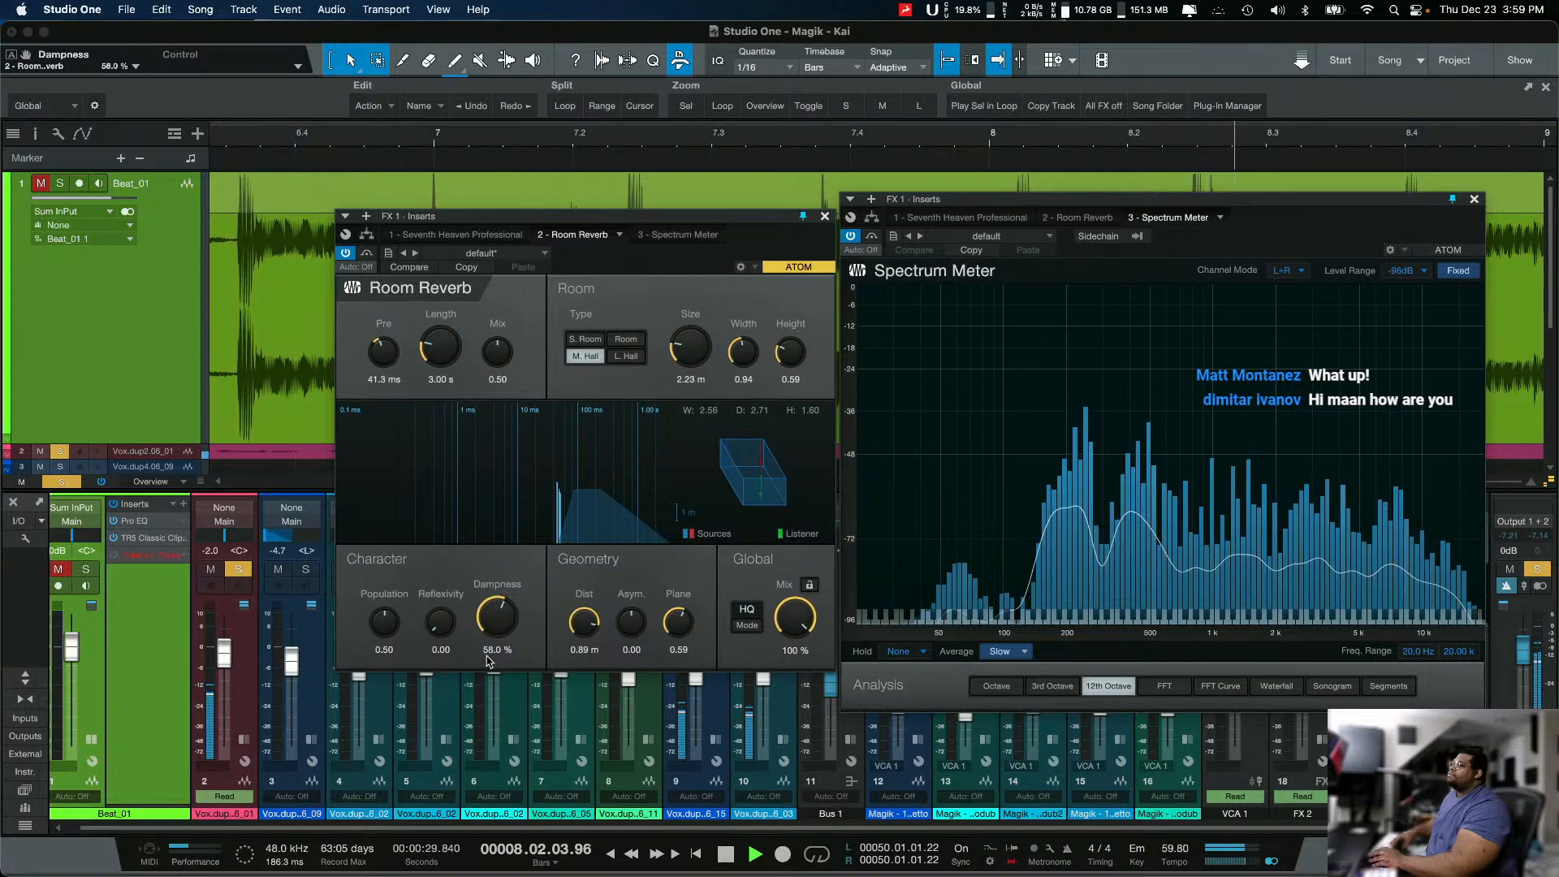
left_click_drag(492, 627, 493, 623)
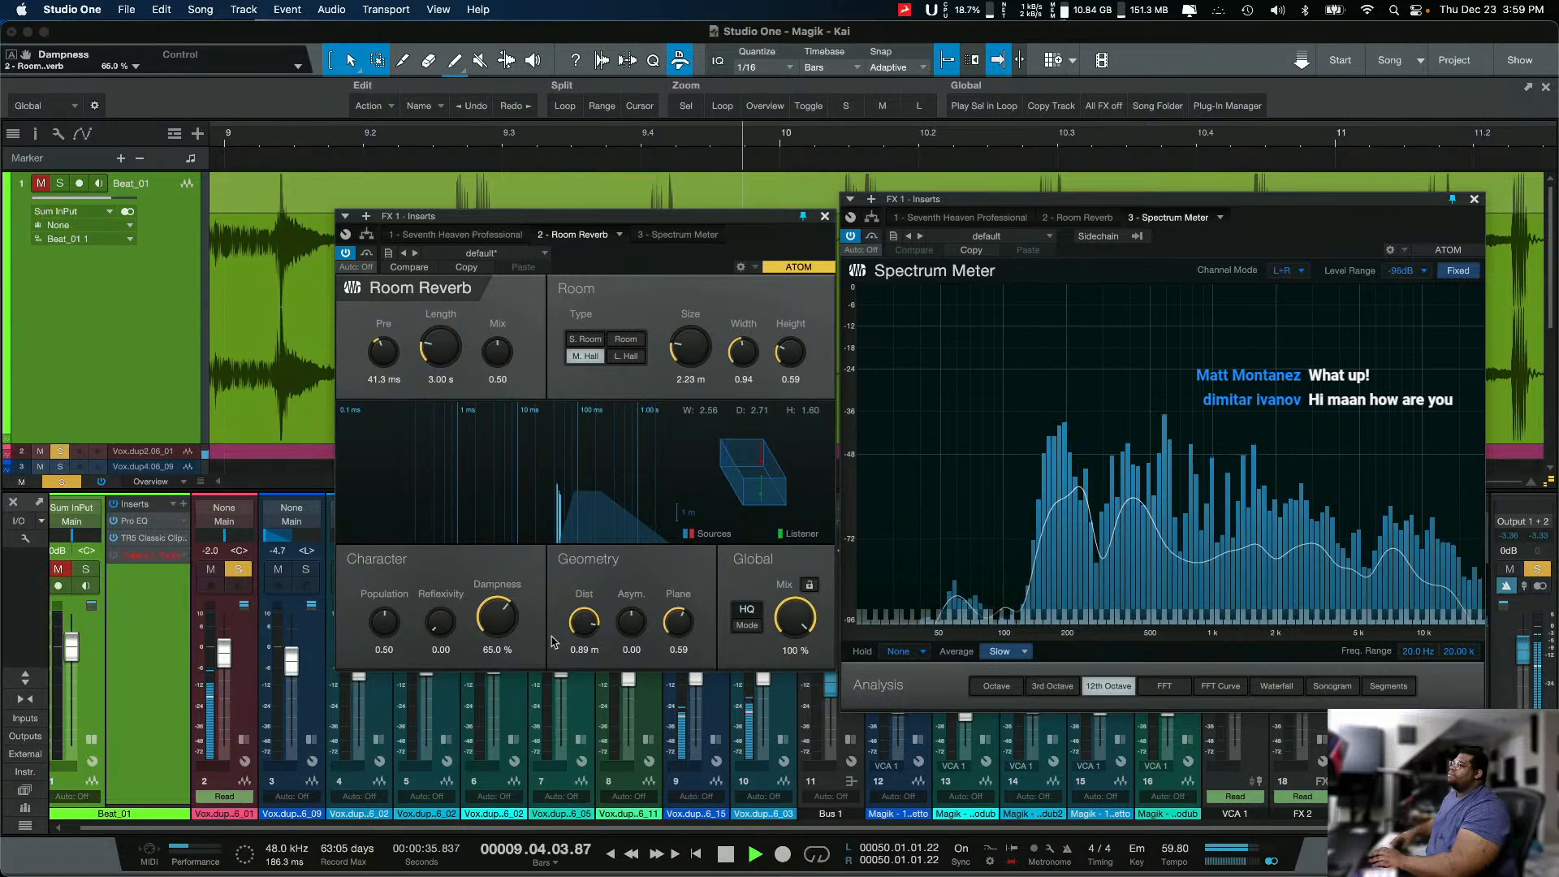
key("space")
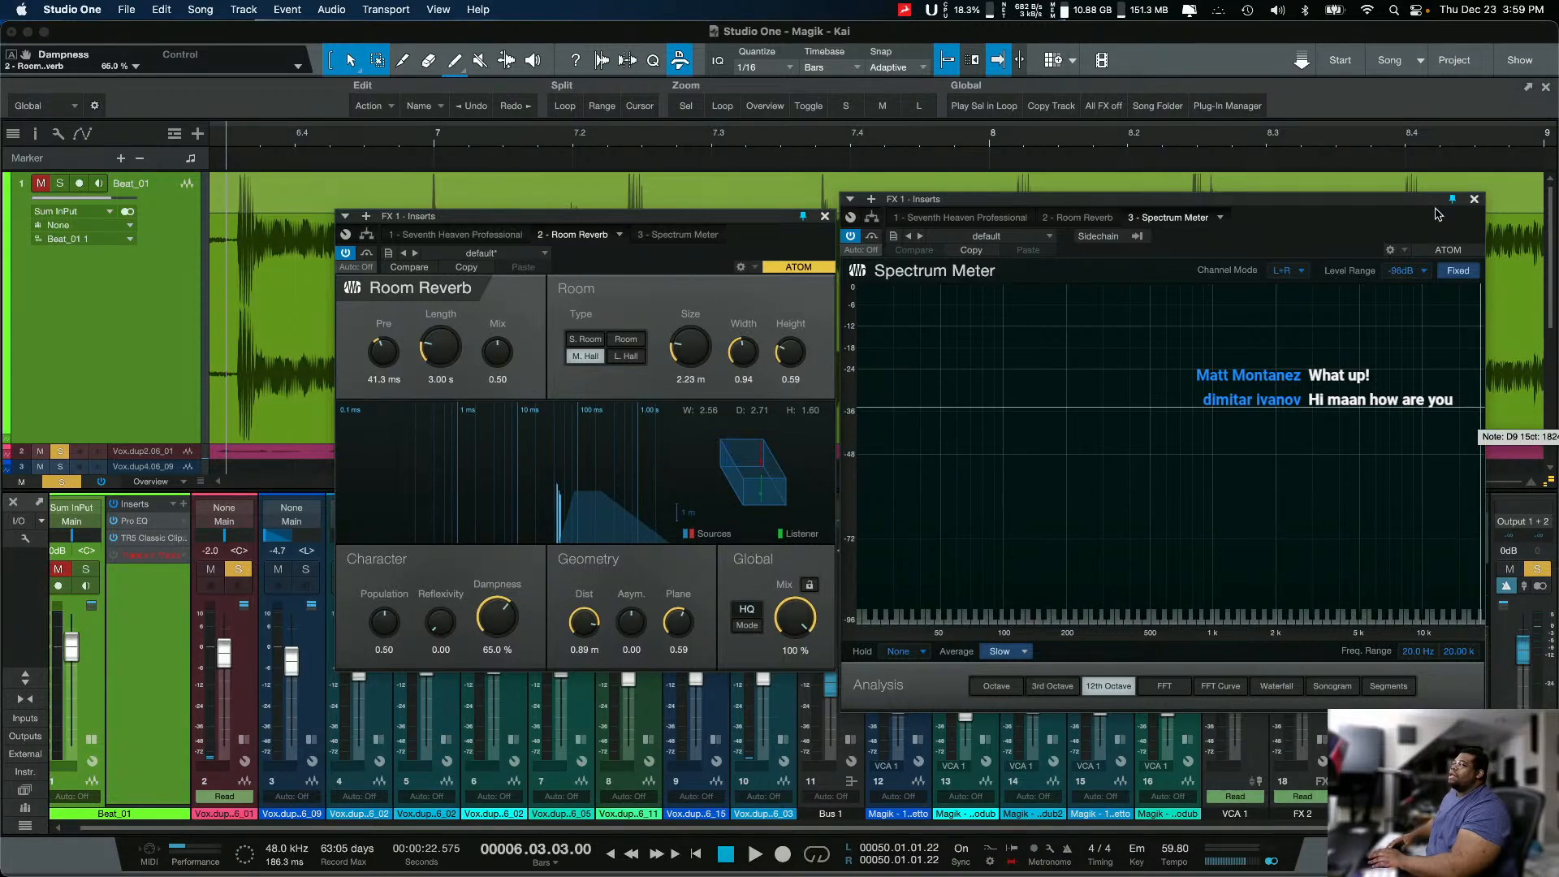
Step: Open Seventh Heaven on FX 1, examine its Master Equaliser and Advanced Controls, and close it
left_click_drag(1424, 201, 1024, 272)
double_click(1432, 521)
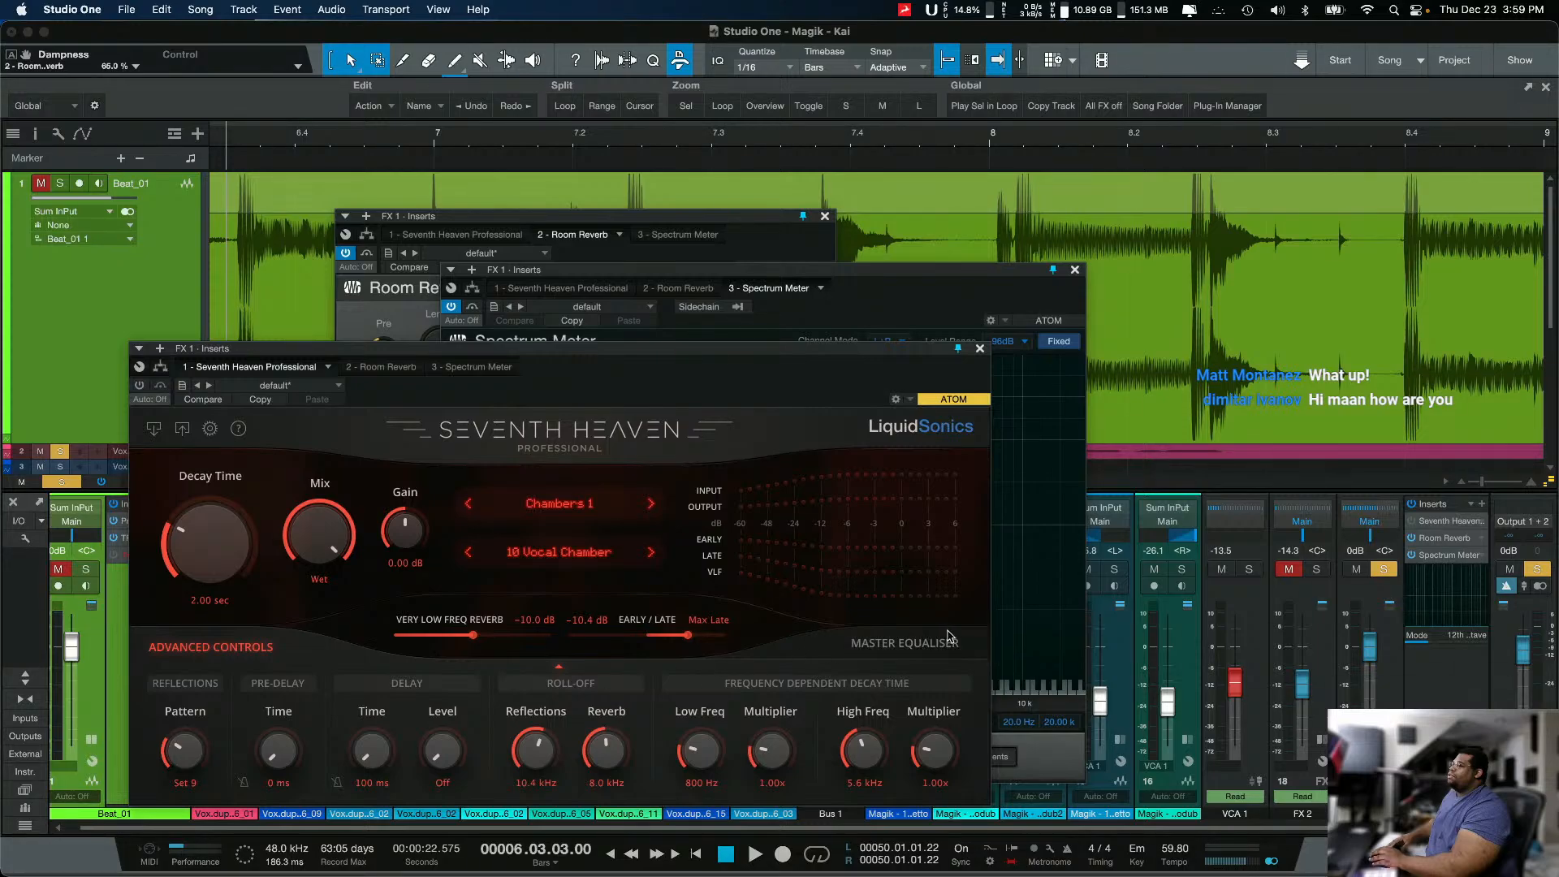
left_click(918, 644)
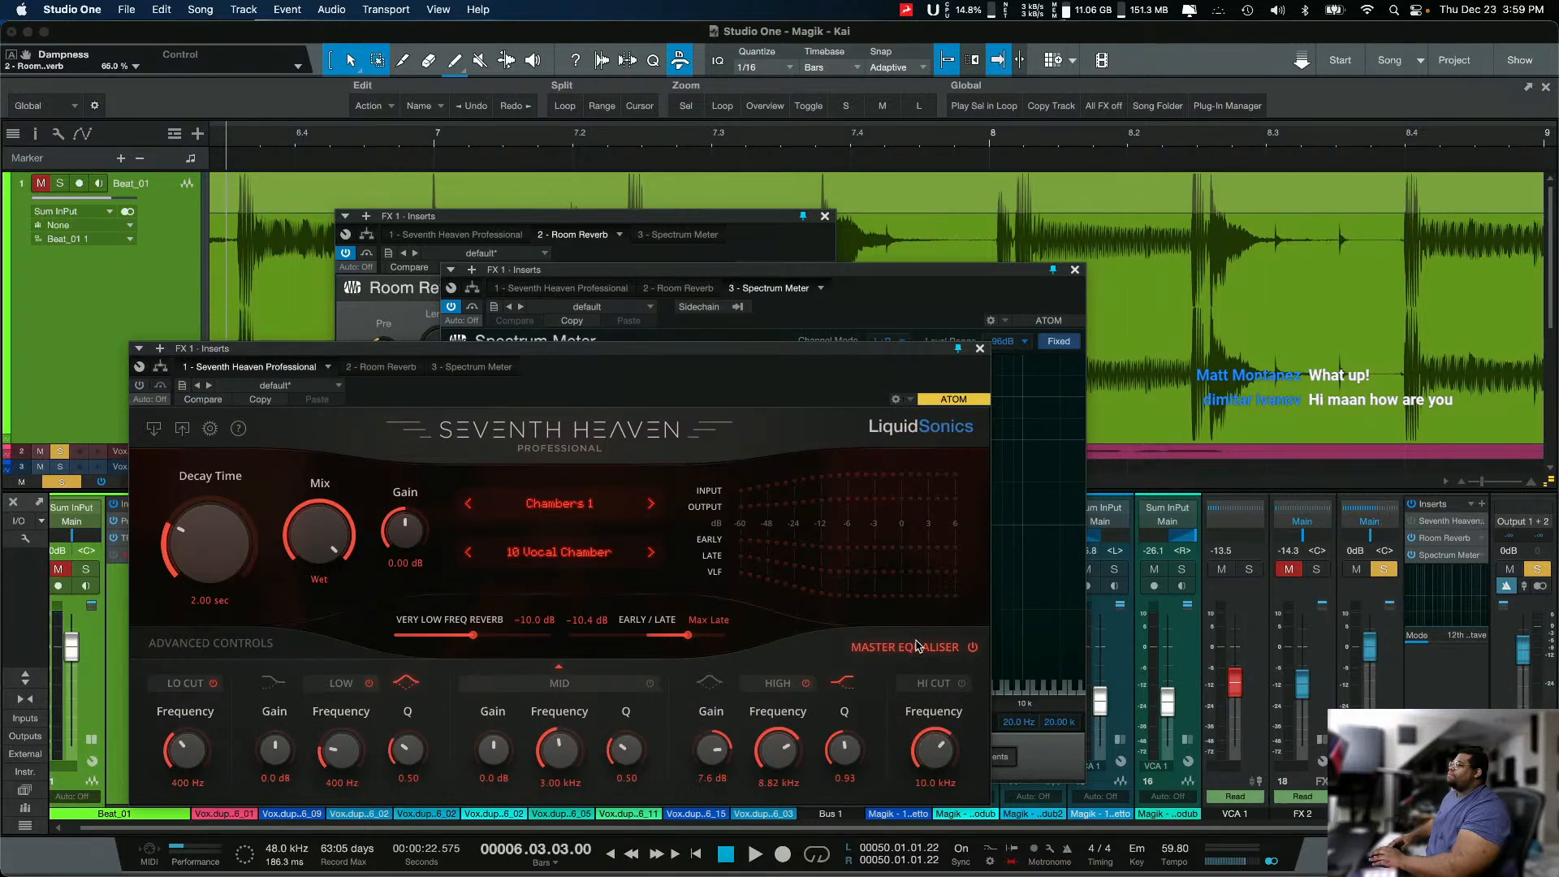
left_click(225, 656)
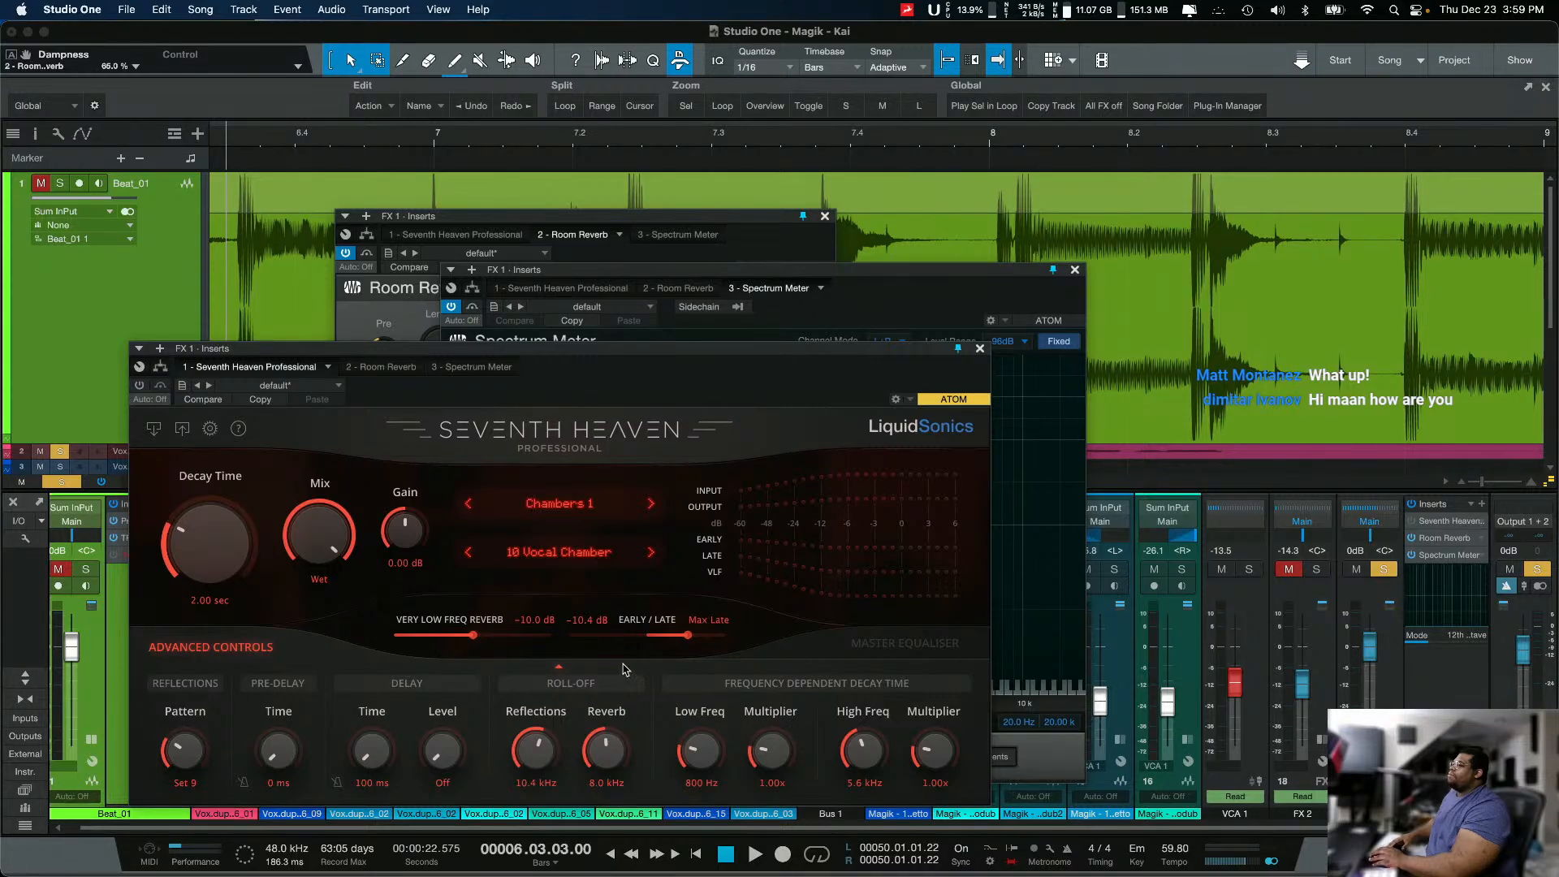
left_click(873, 646)
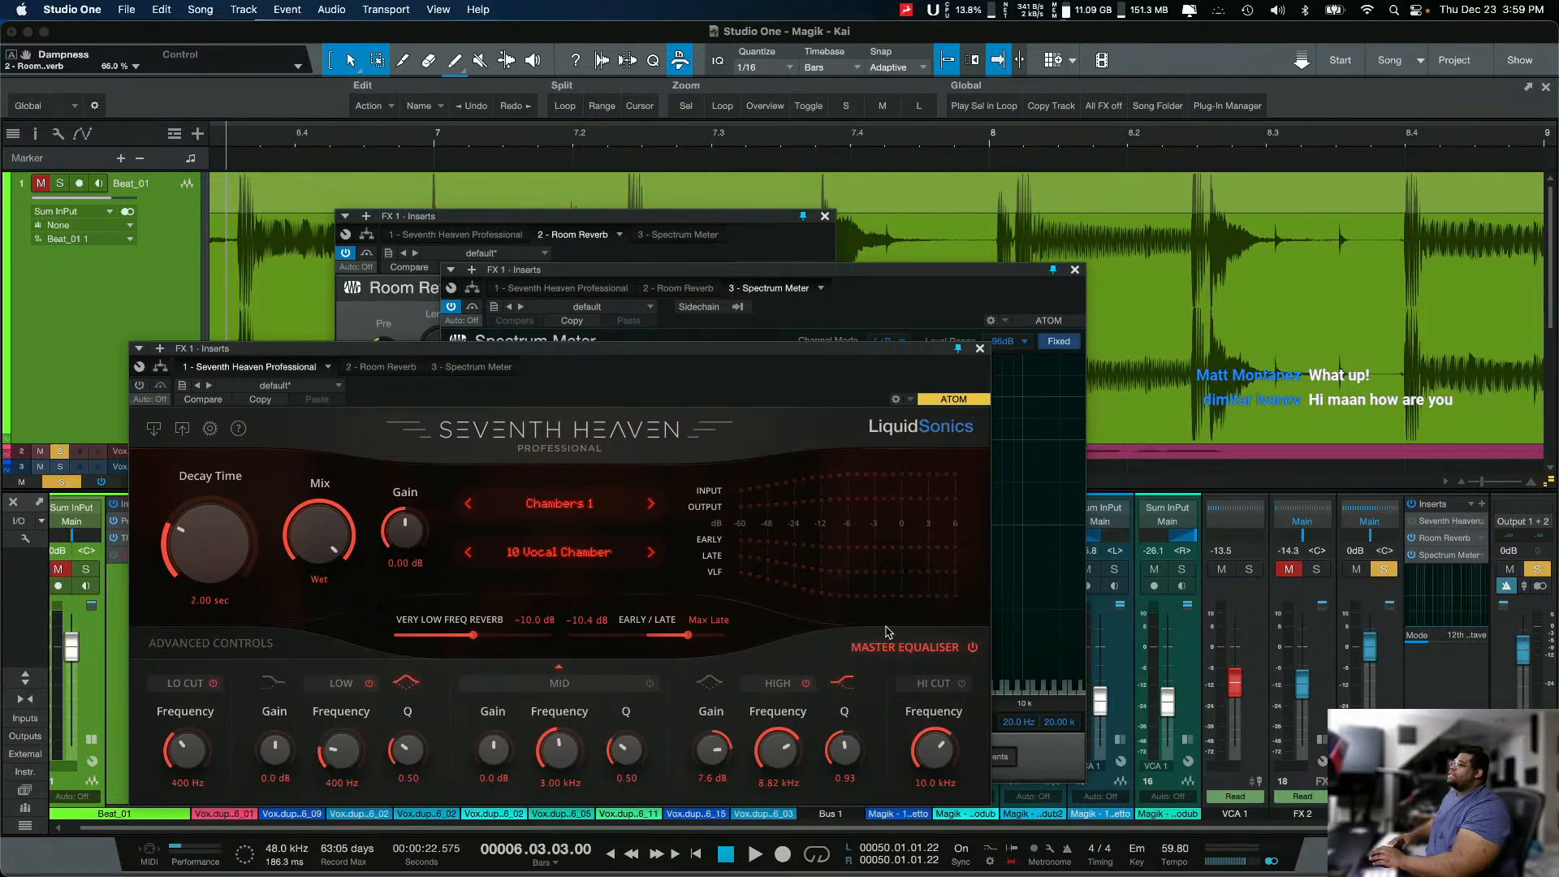
left_click(980, 348)
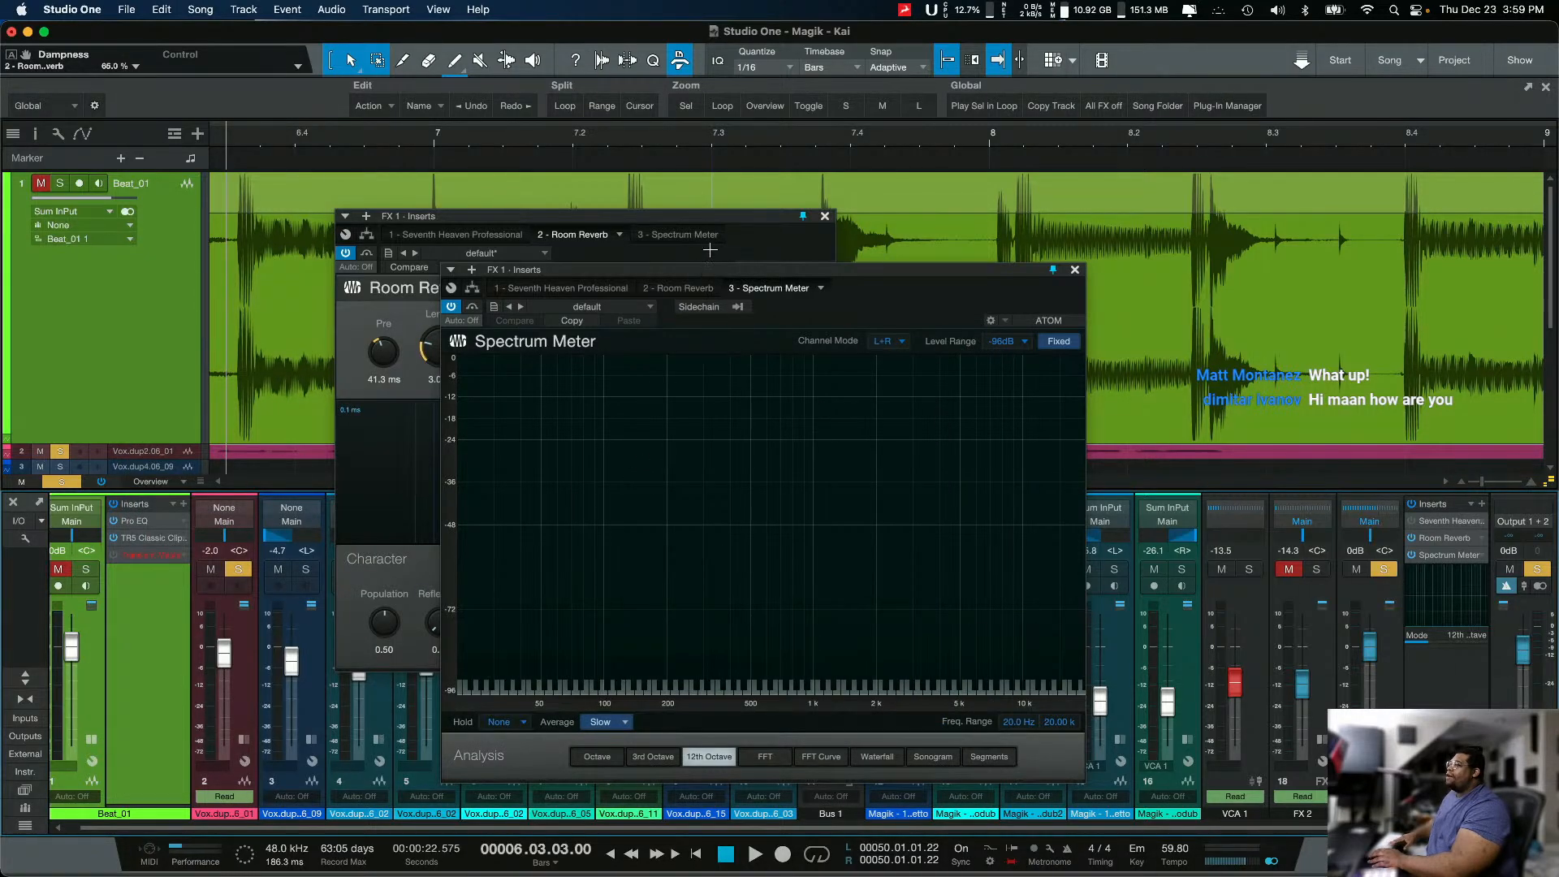
Step: Place the Spectrum Meter beside Room Reverb again, and set Dampness to 0.0% and Reflexivity to 1.00
left_click_drag(711, 275, 1109, 207)
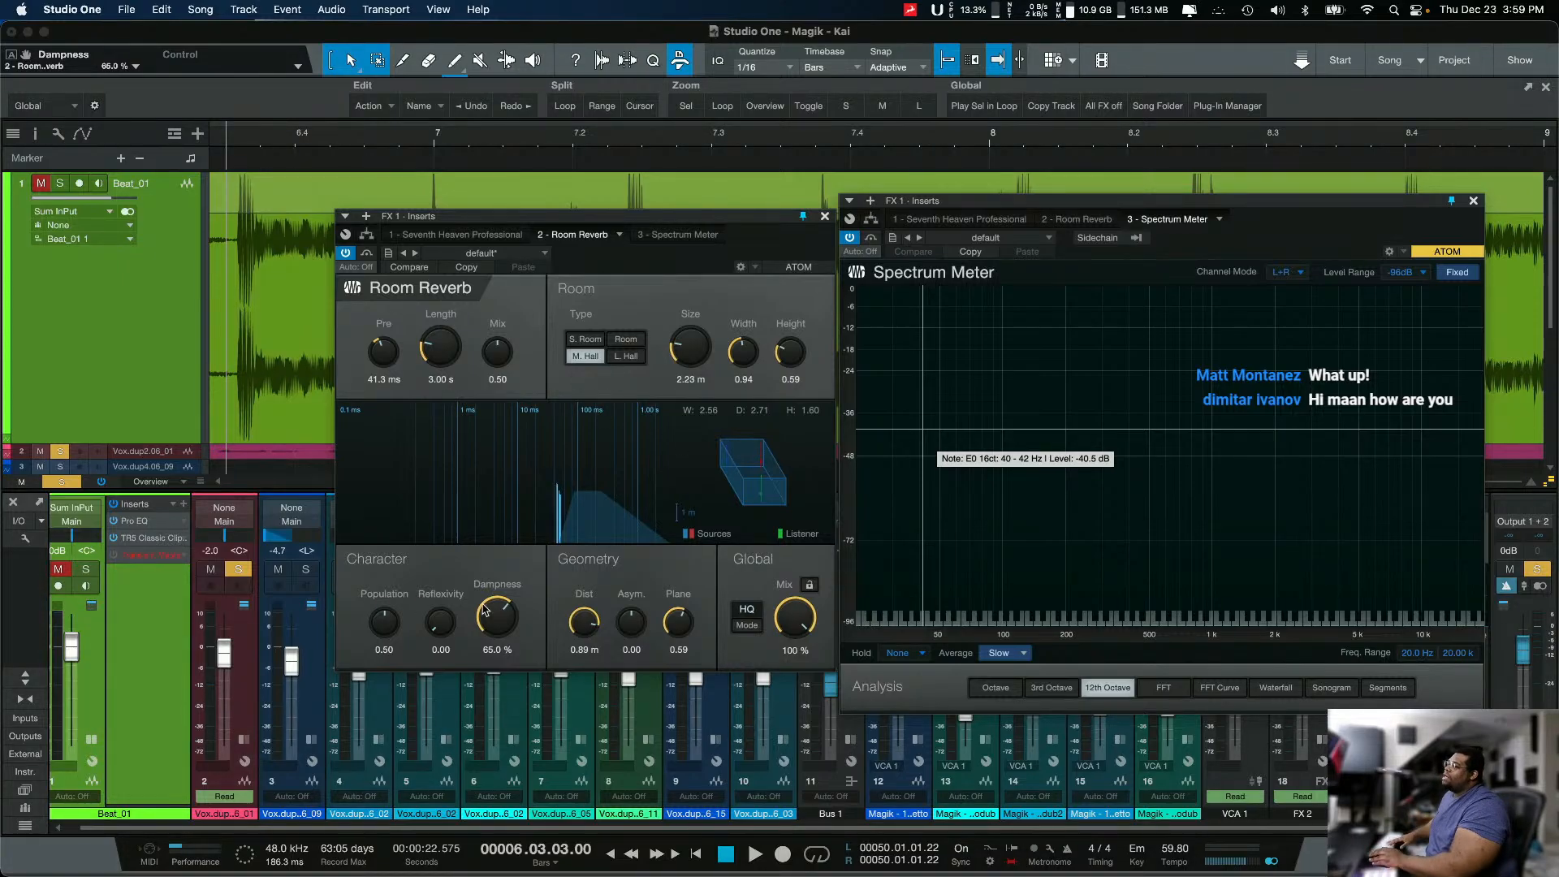
left_click_drag(483, 609, 457, 770)
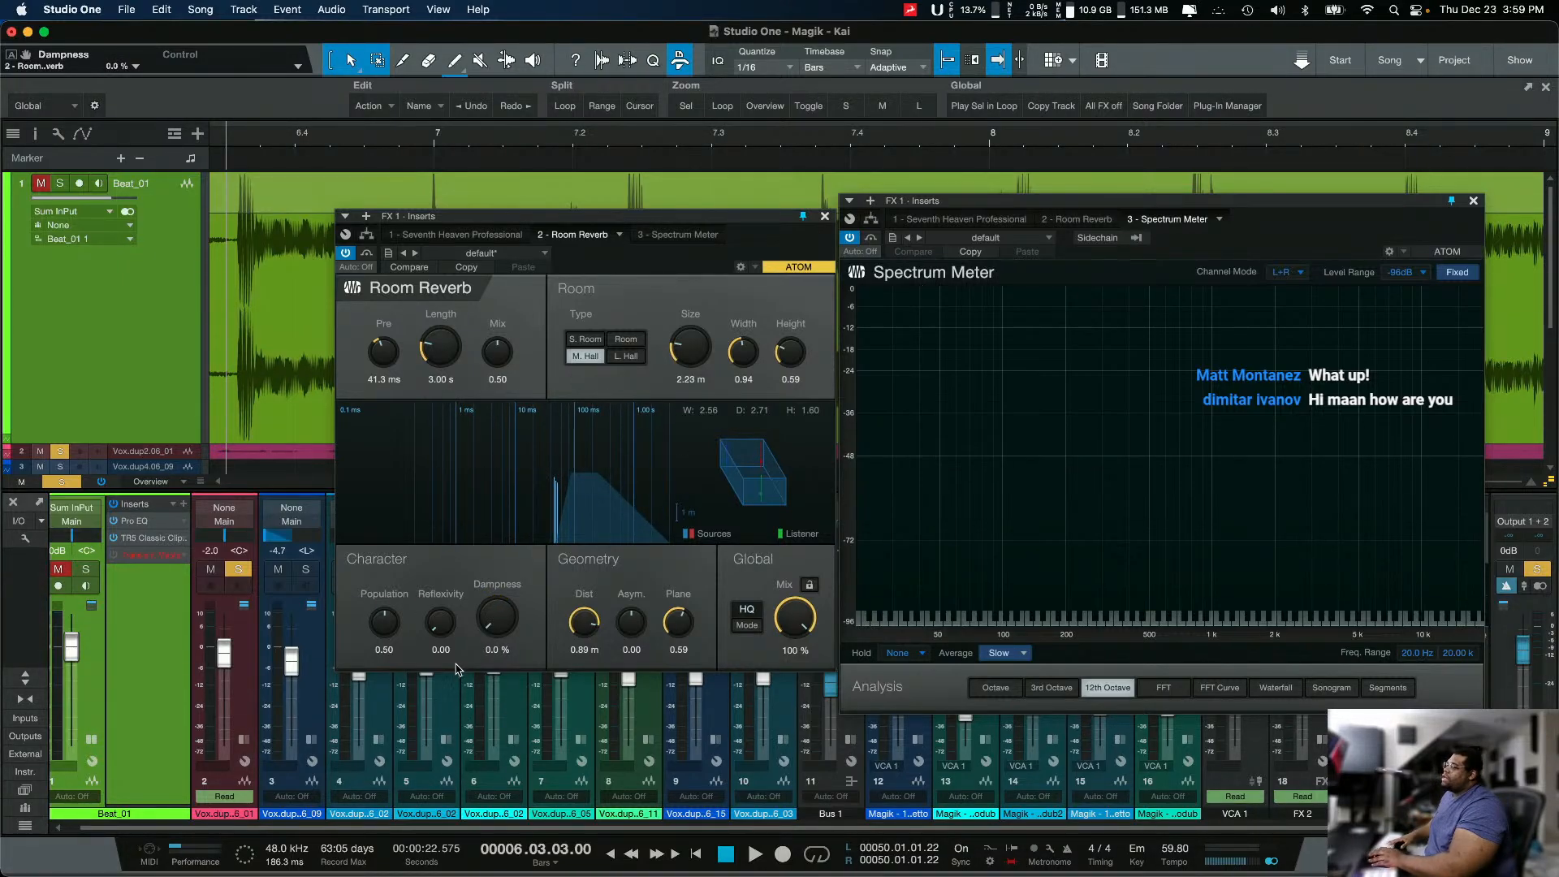
left_click_drag(446, 633, 452, 560)
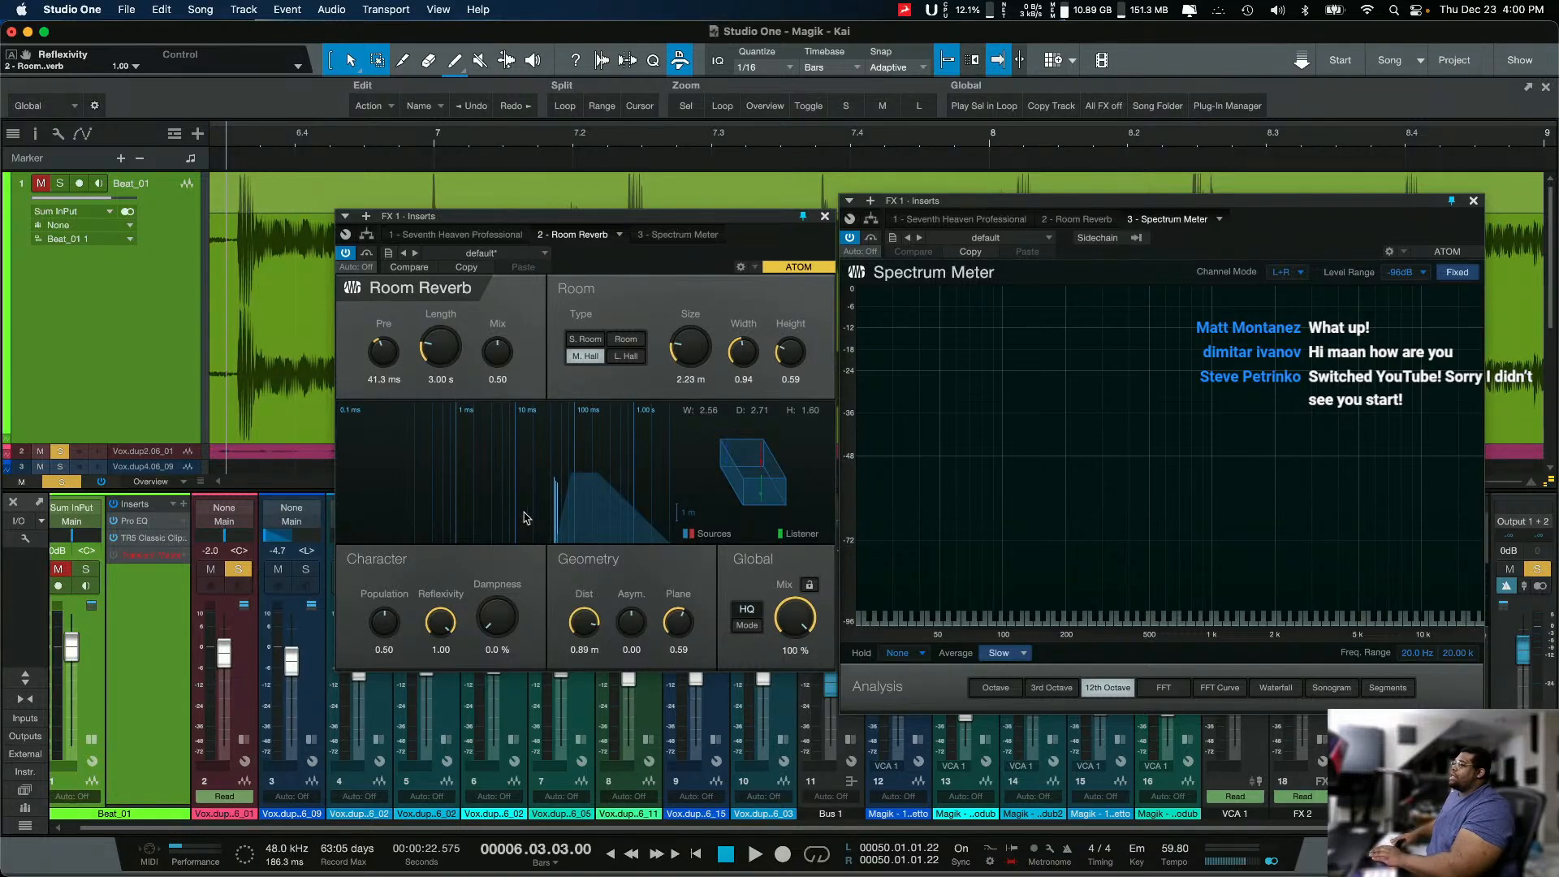
Step: Play the vocal while comparing Room Reverb's Reflexivity at 1.00 and 0.00, stop playback, and set Reflexivity to 0.81
key("space")
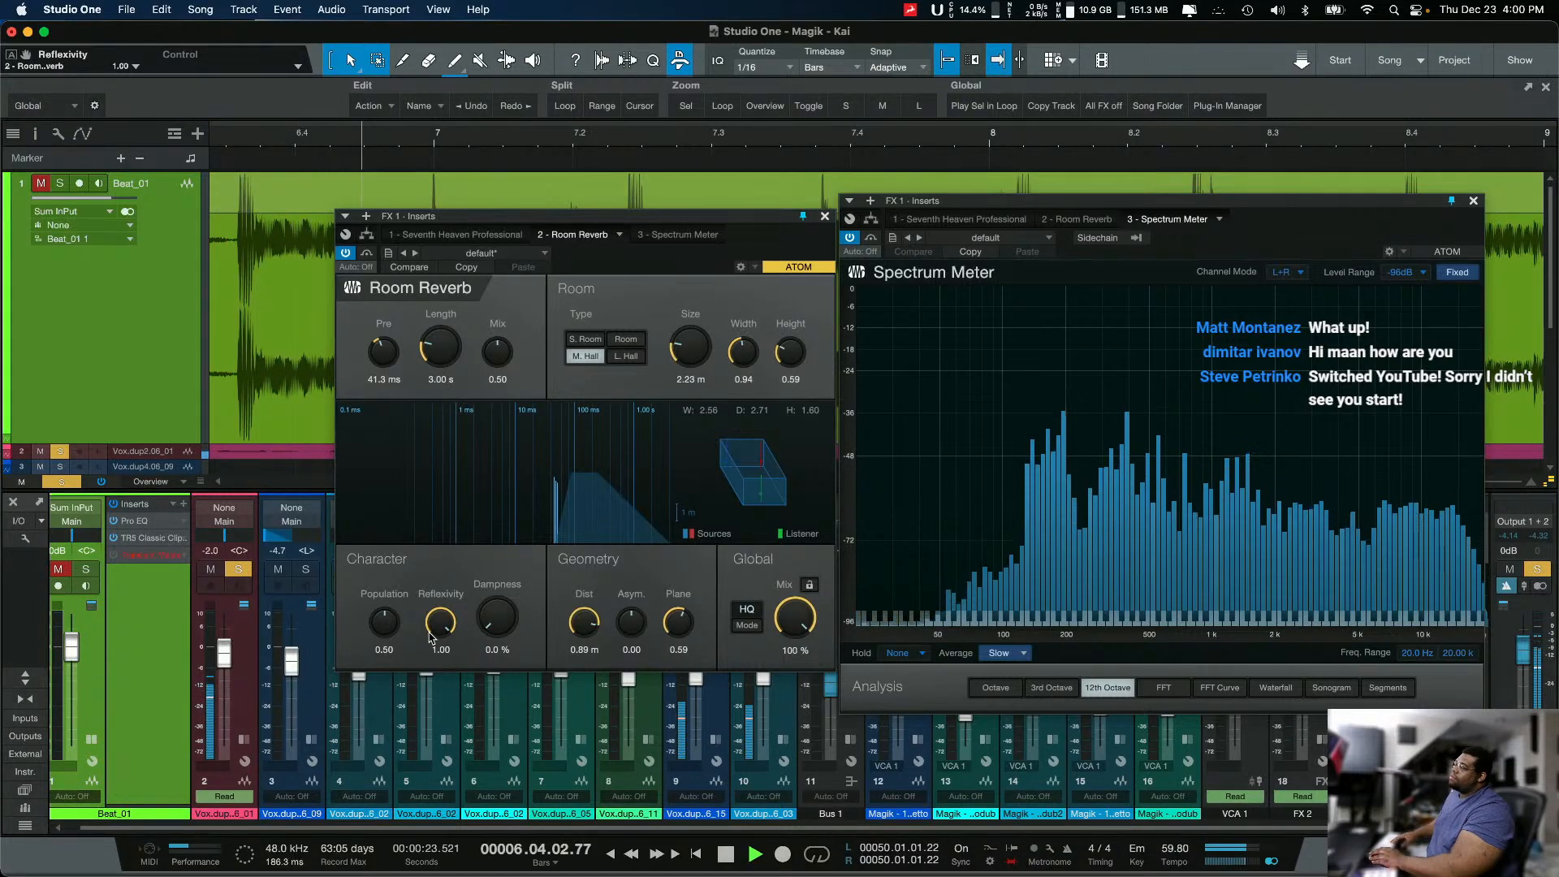
key("space")
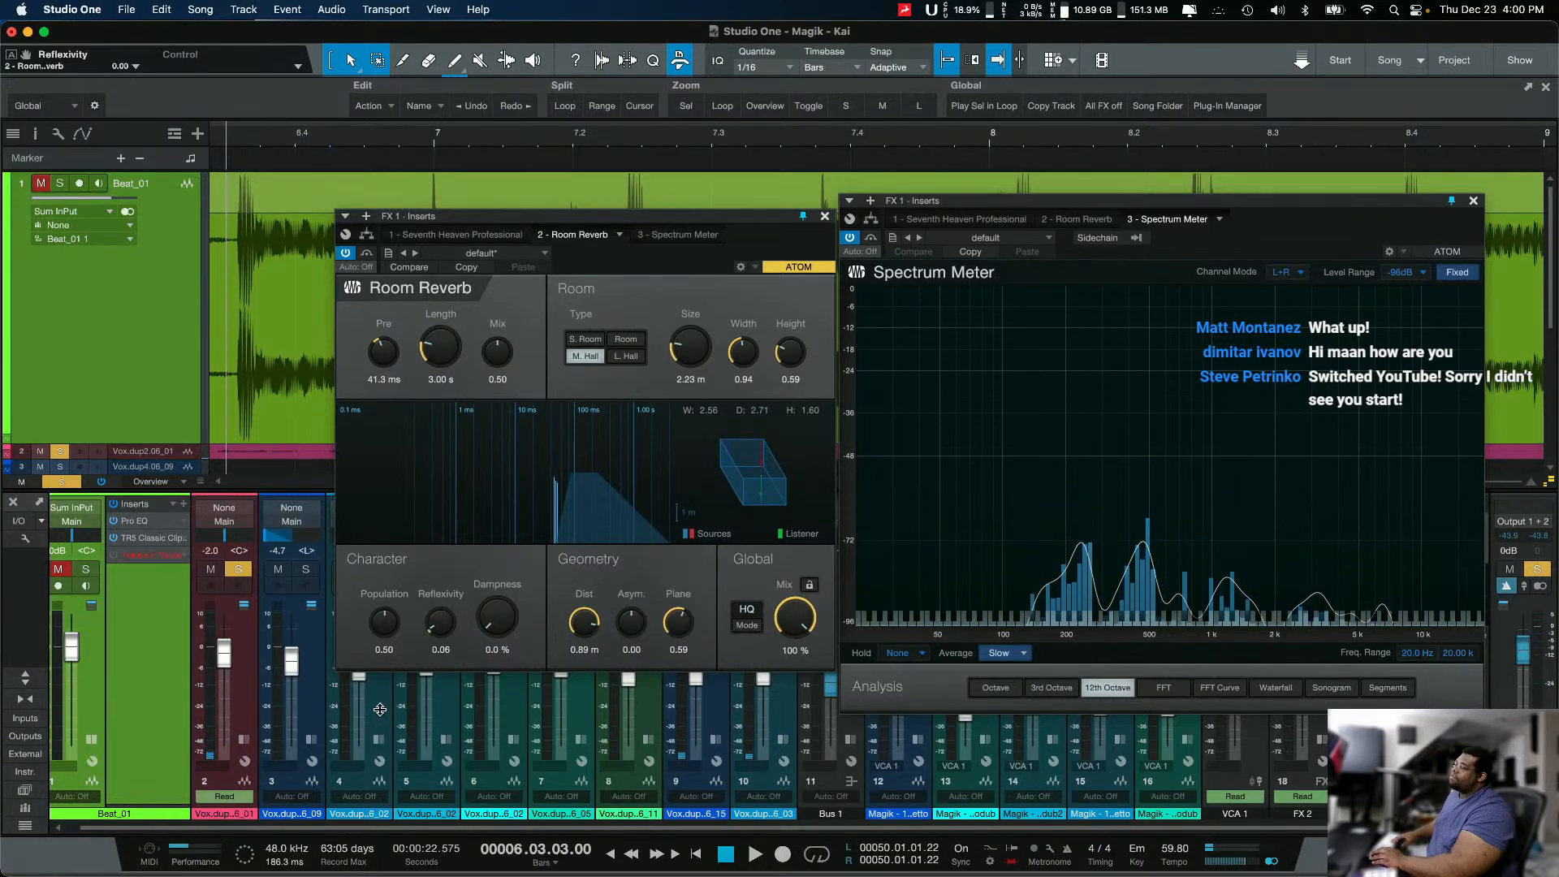
key("space")
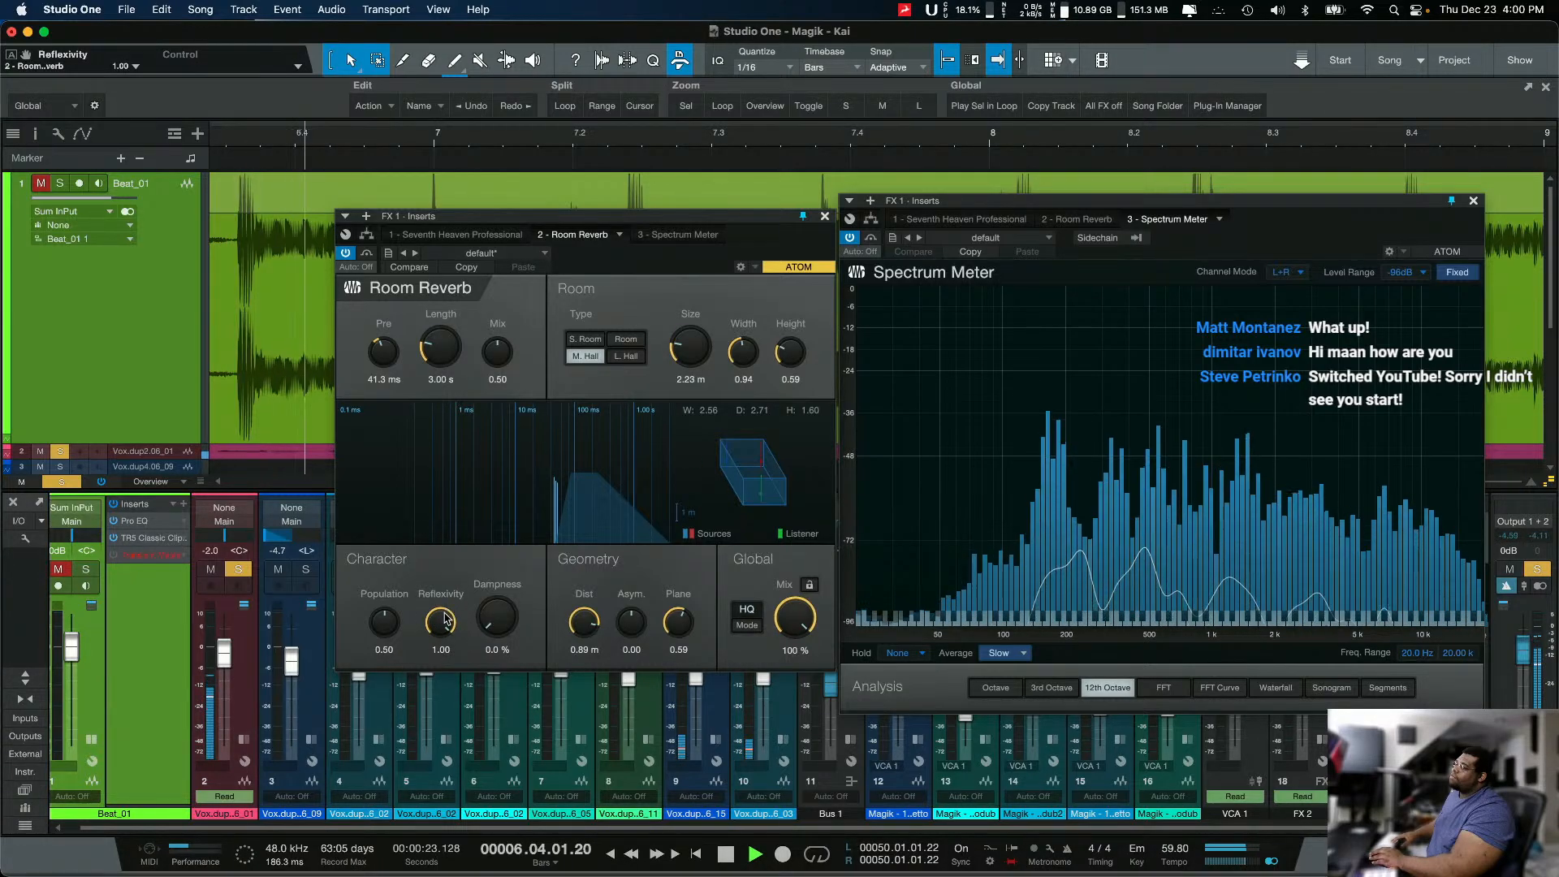
left_click_drag(445, 620, 425, 751)
key("space")
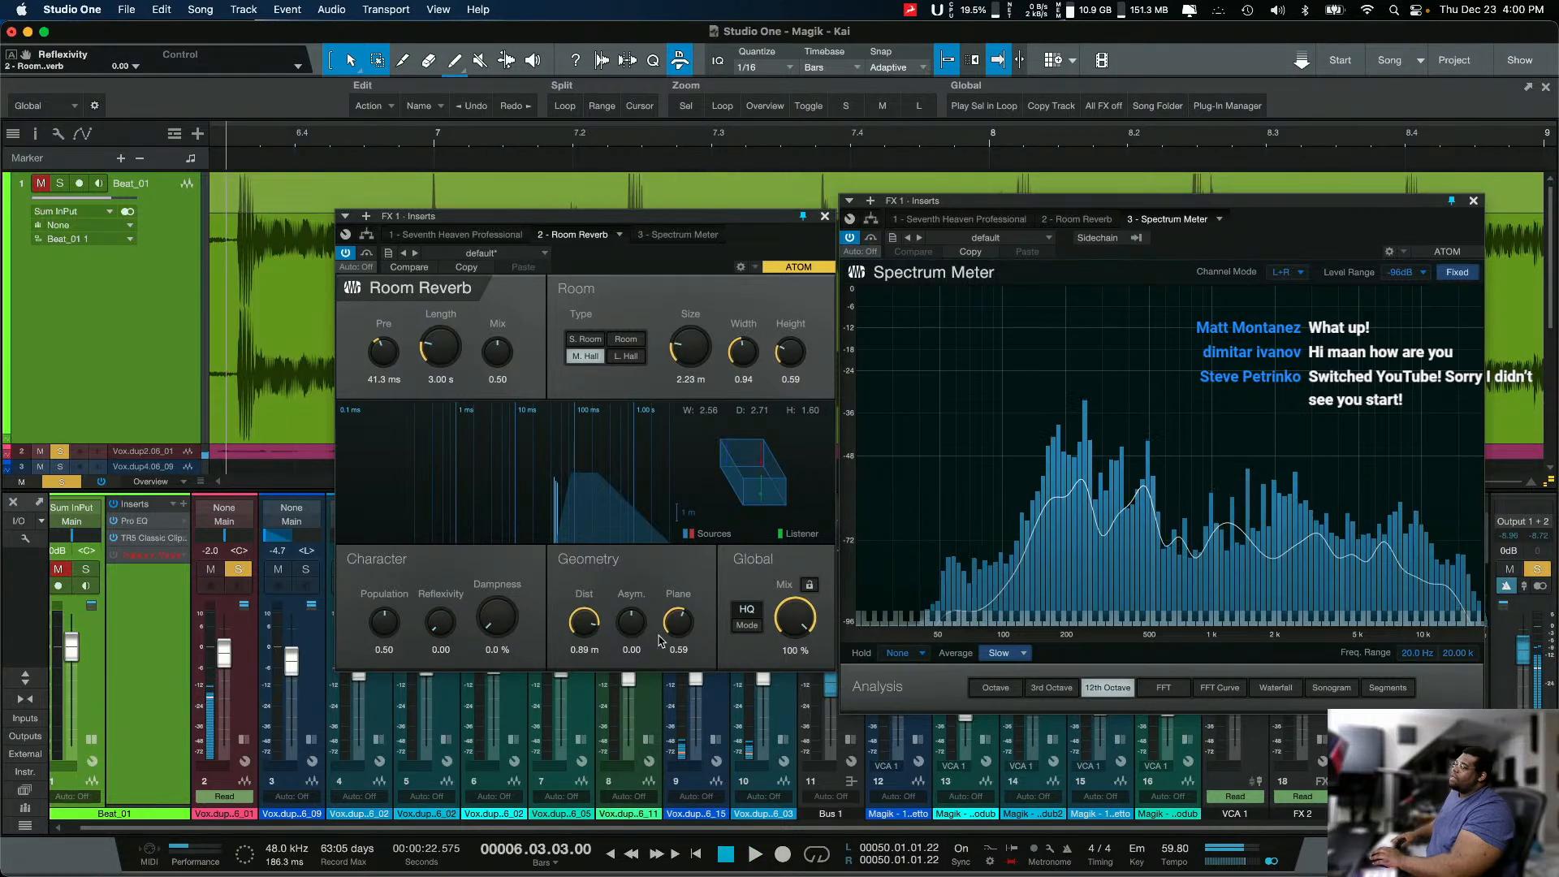
left_click_drag(453, 632, 462, 508)
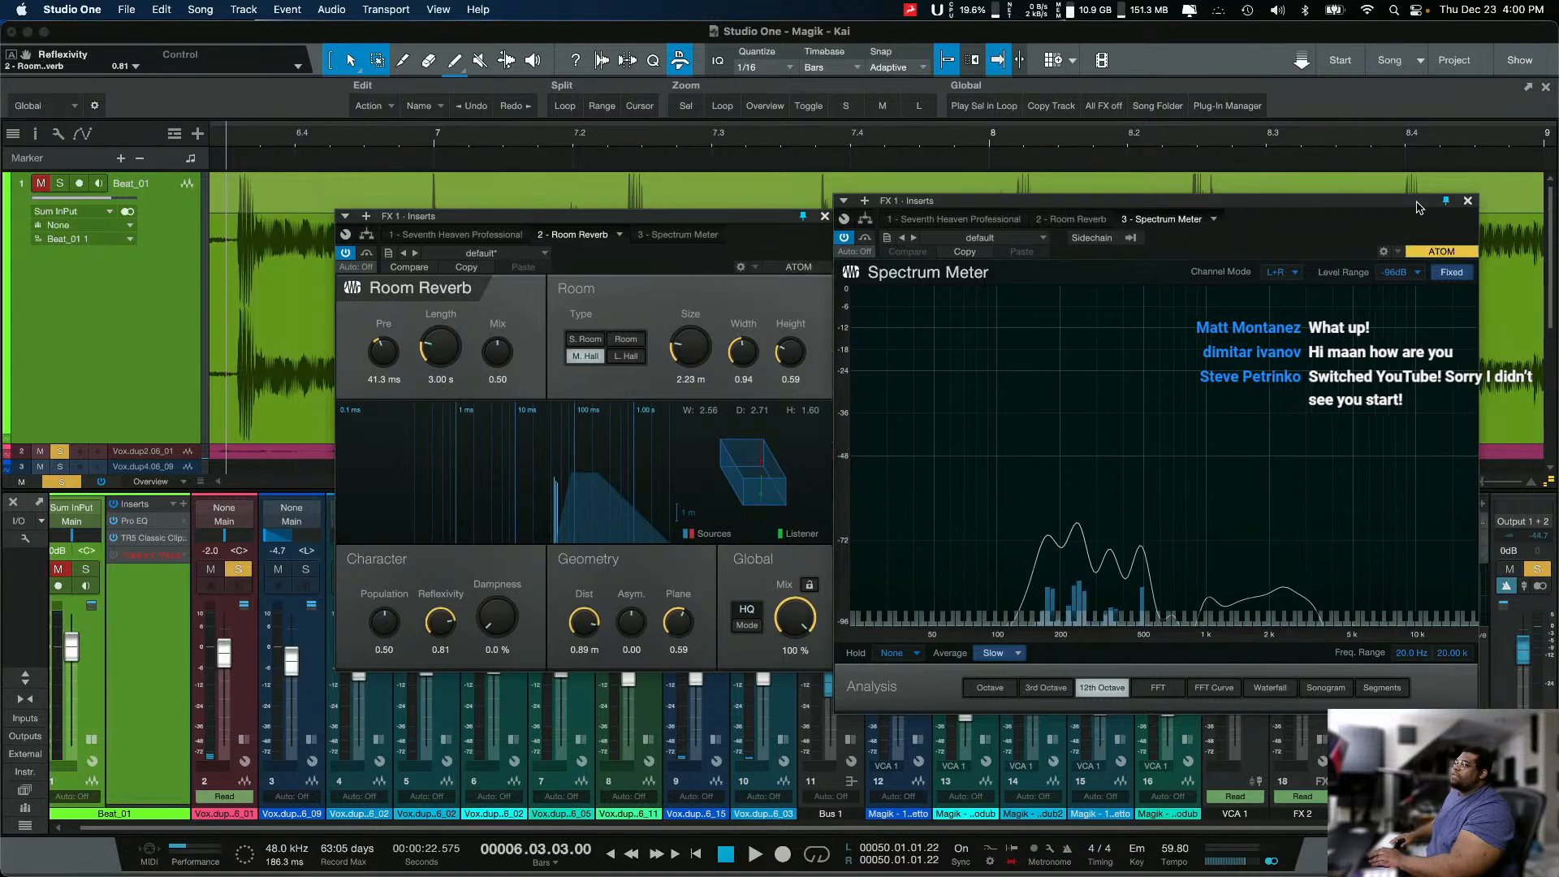
Step: Rearrange the Room Reverb and Spectrum Meter windows side by side, leaving the FX 1 channel's inserts uncovered
left_click_drag(1429, 207, 1028, 251)
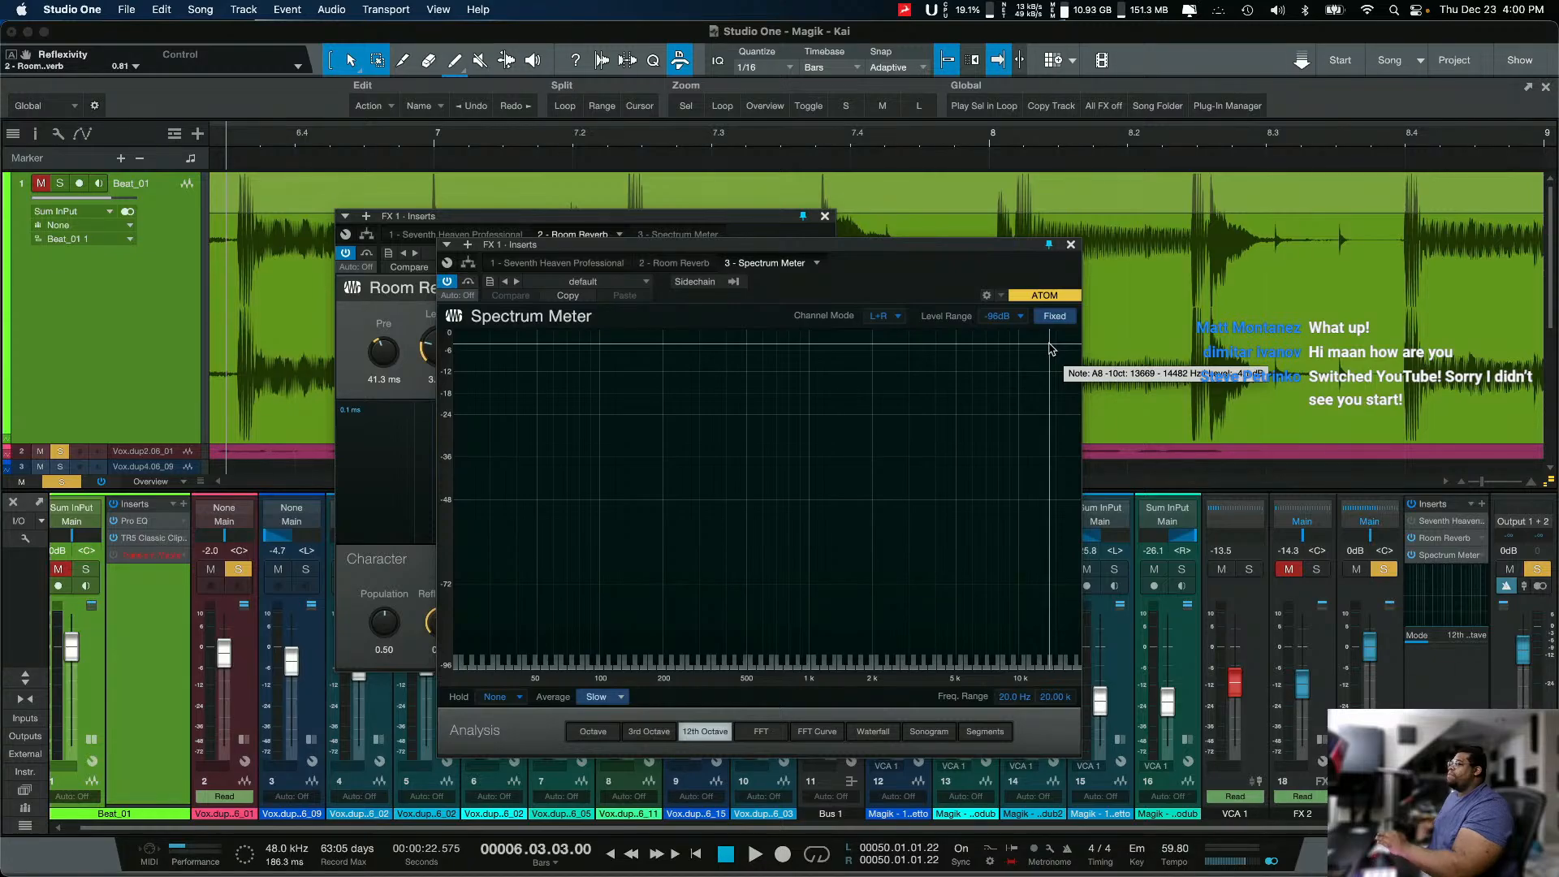
left_click_drag(867, 253, 926, 243)
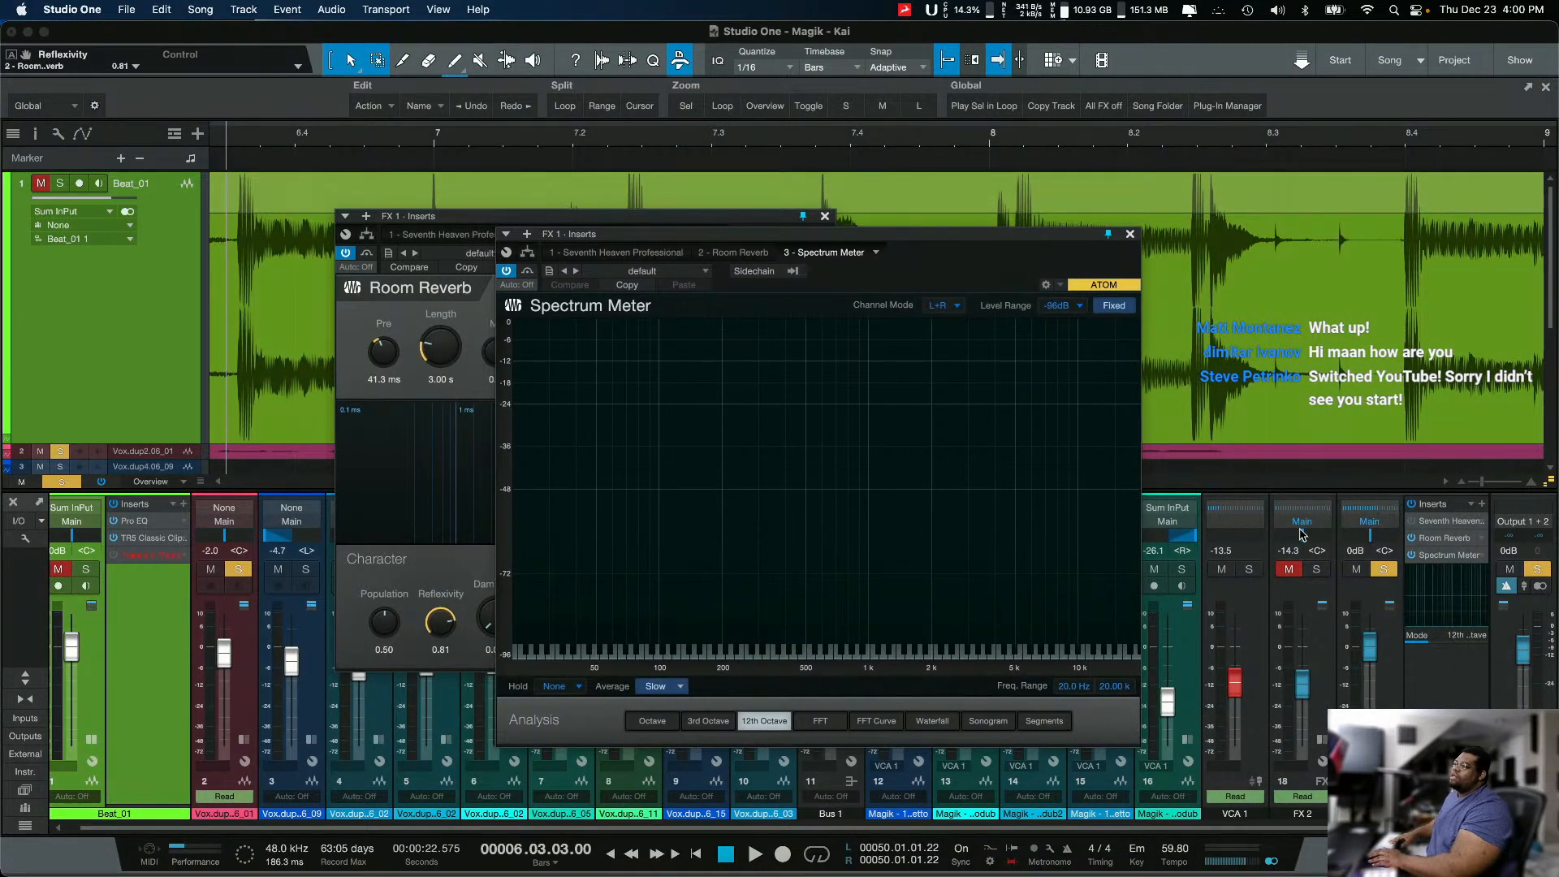
left_click_drag(677, 221, 463, 230)
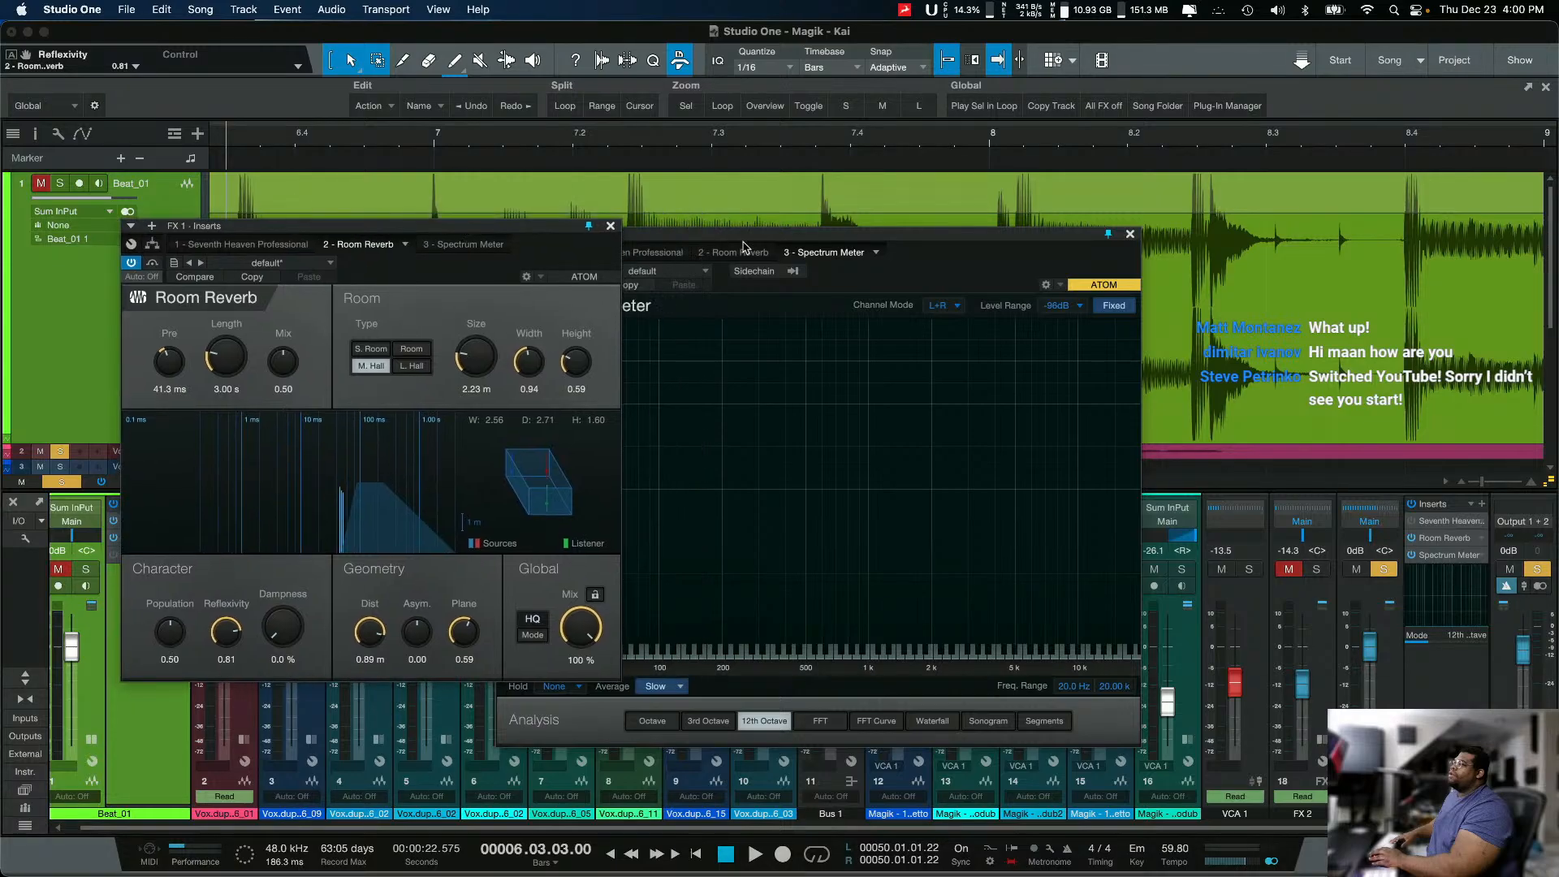
left_click_drag(743, 245, 873, 209)
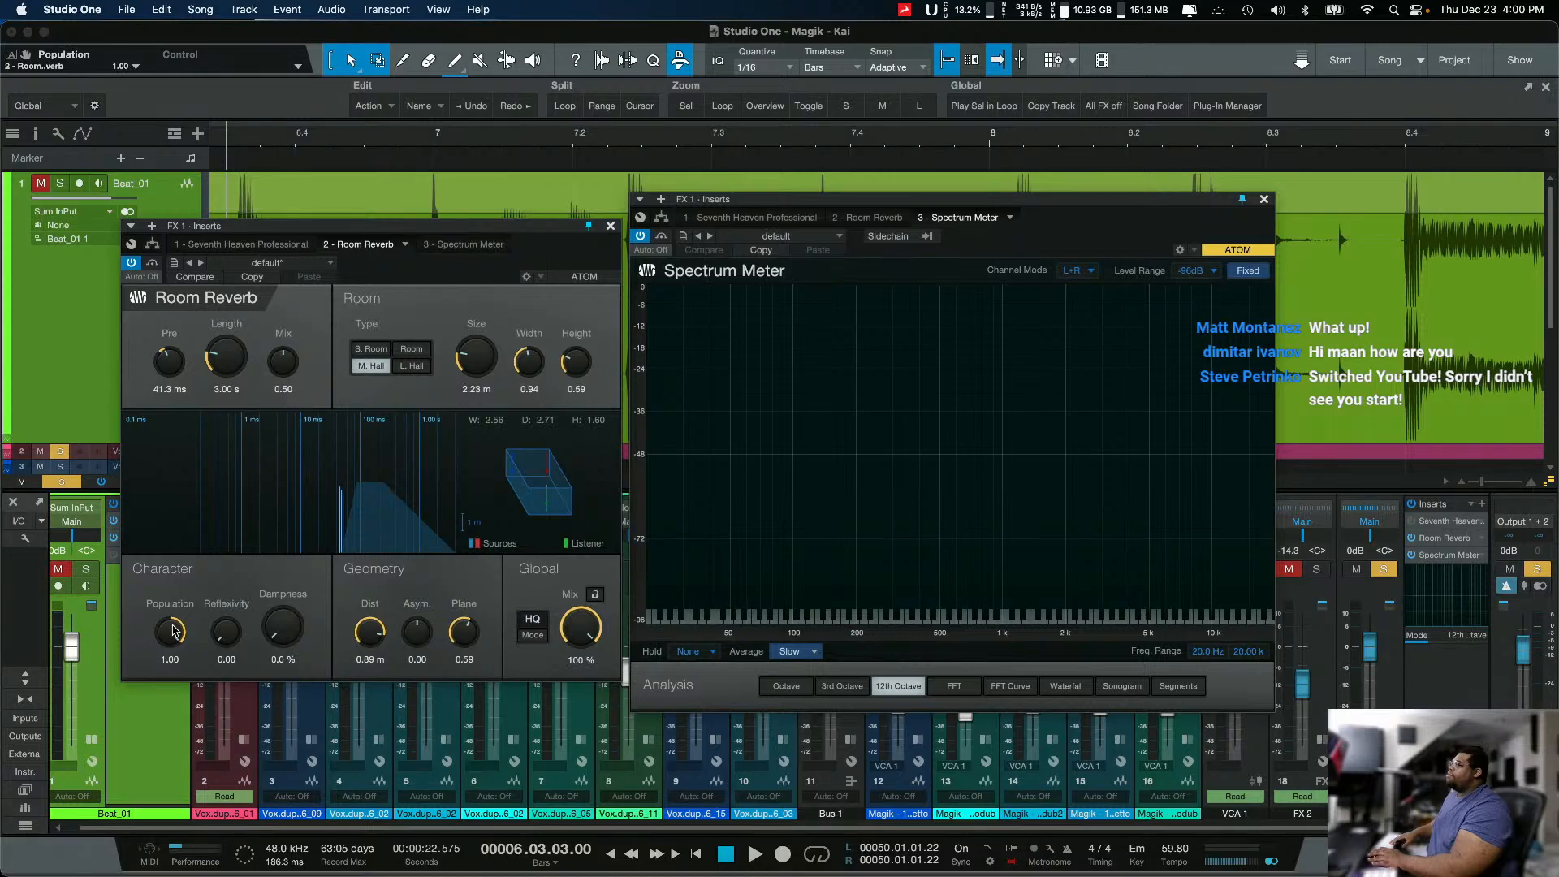
Step: Play the vocal while varying Room Reverb's Population between 0.00 and 1.00, leave it at 0.00, and stop playback
left_click_drag(171, 627, 165, 622)
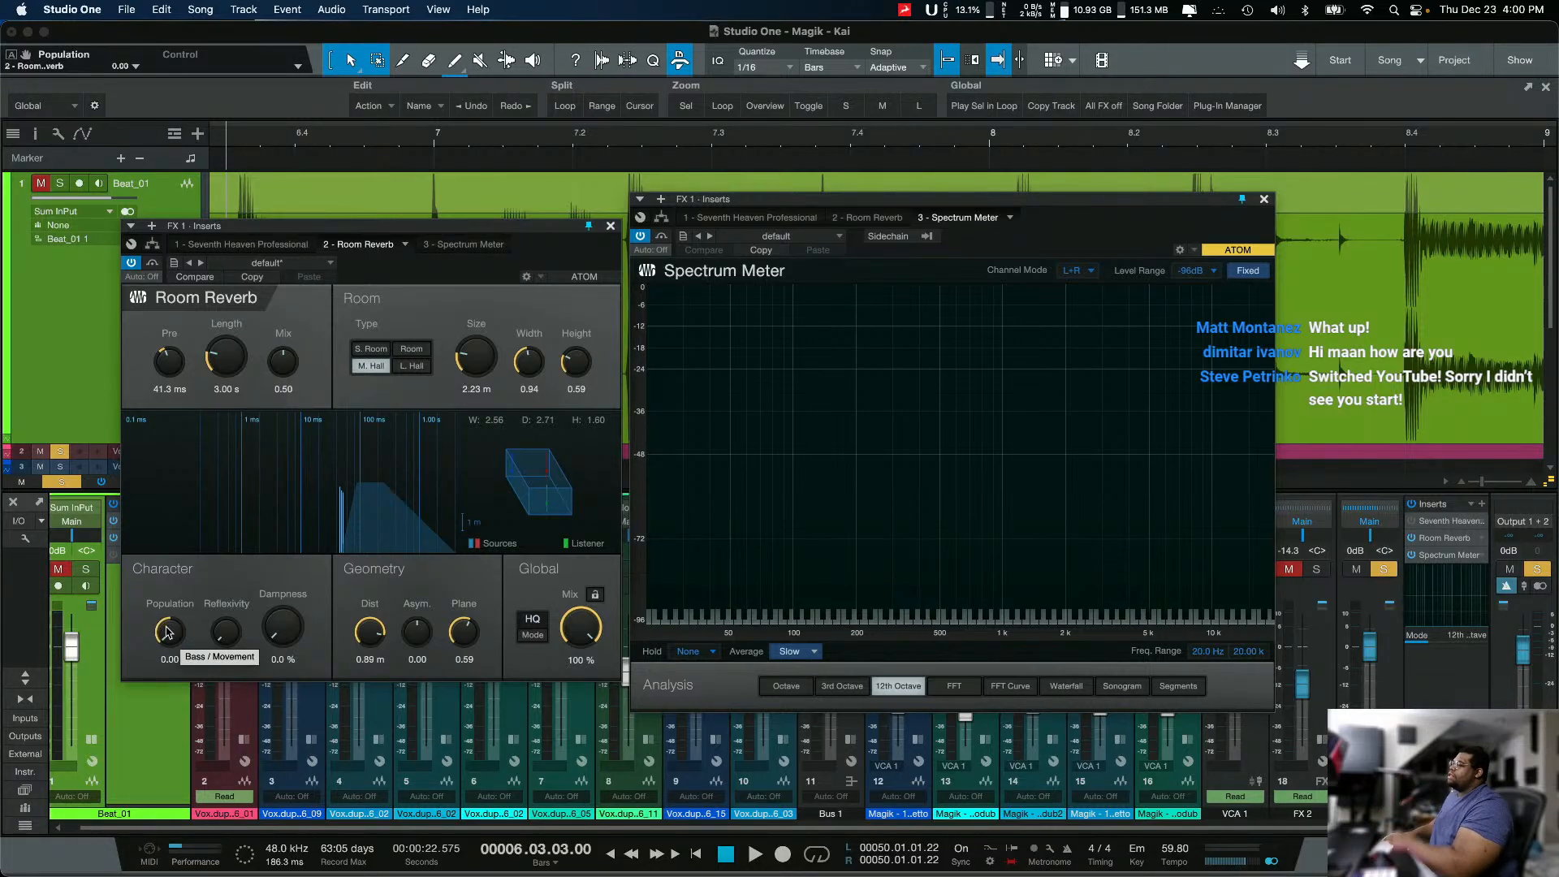
left_click_drag(167, 632, 169, 614)
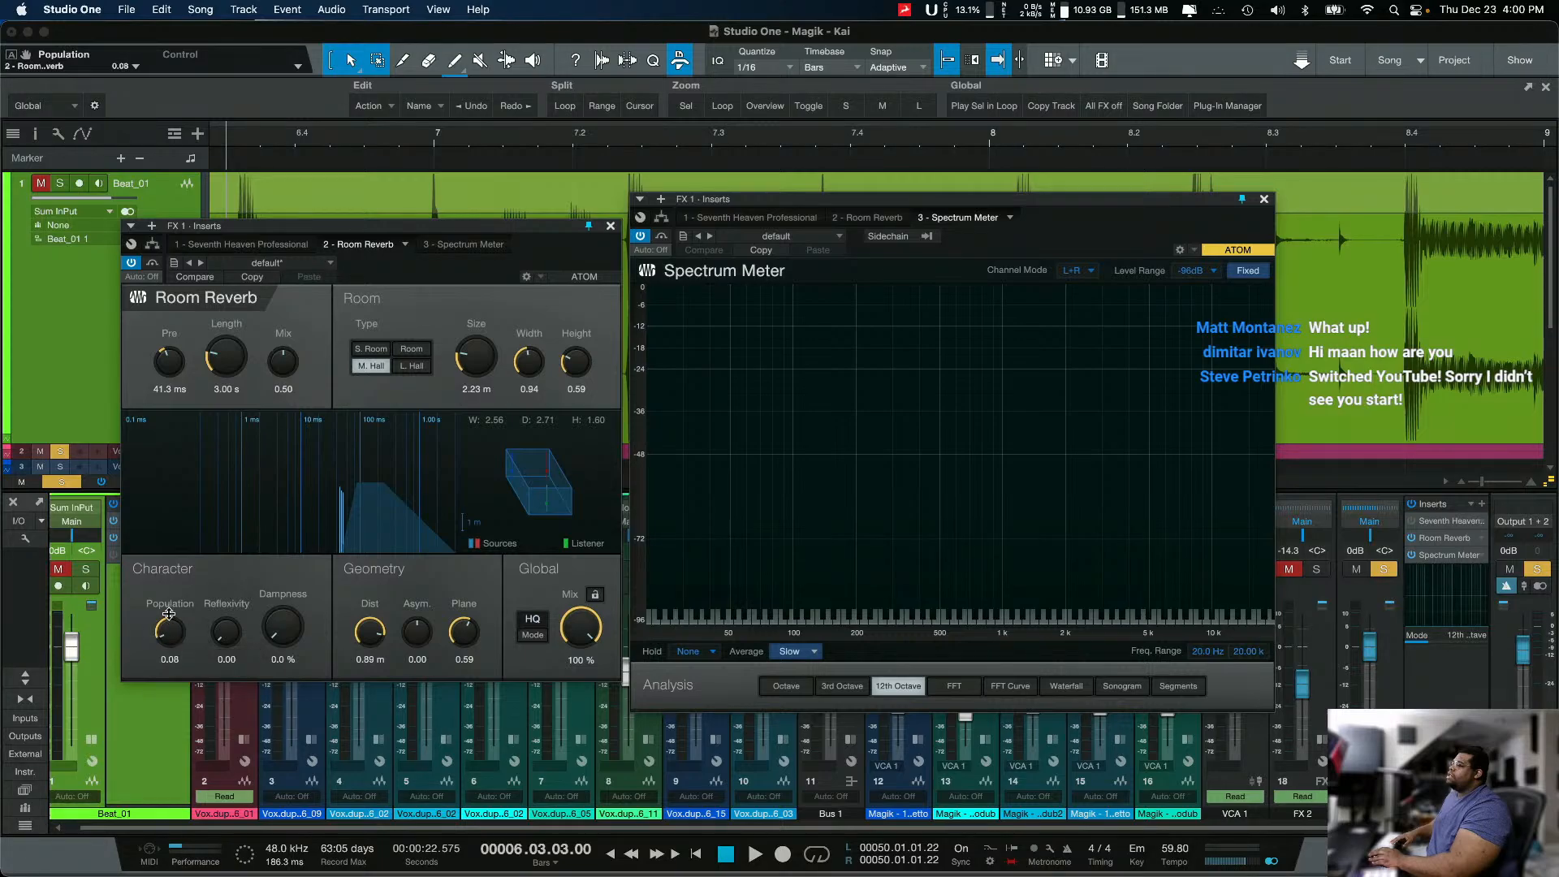
left_click_drag(139, 679, 230, 498)
key("space")
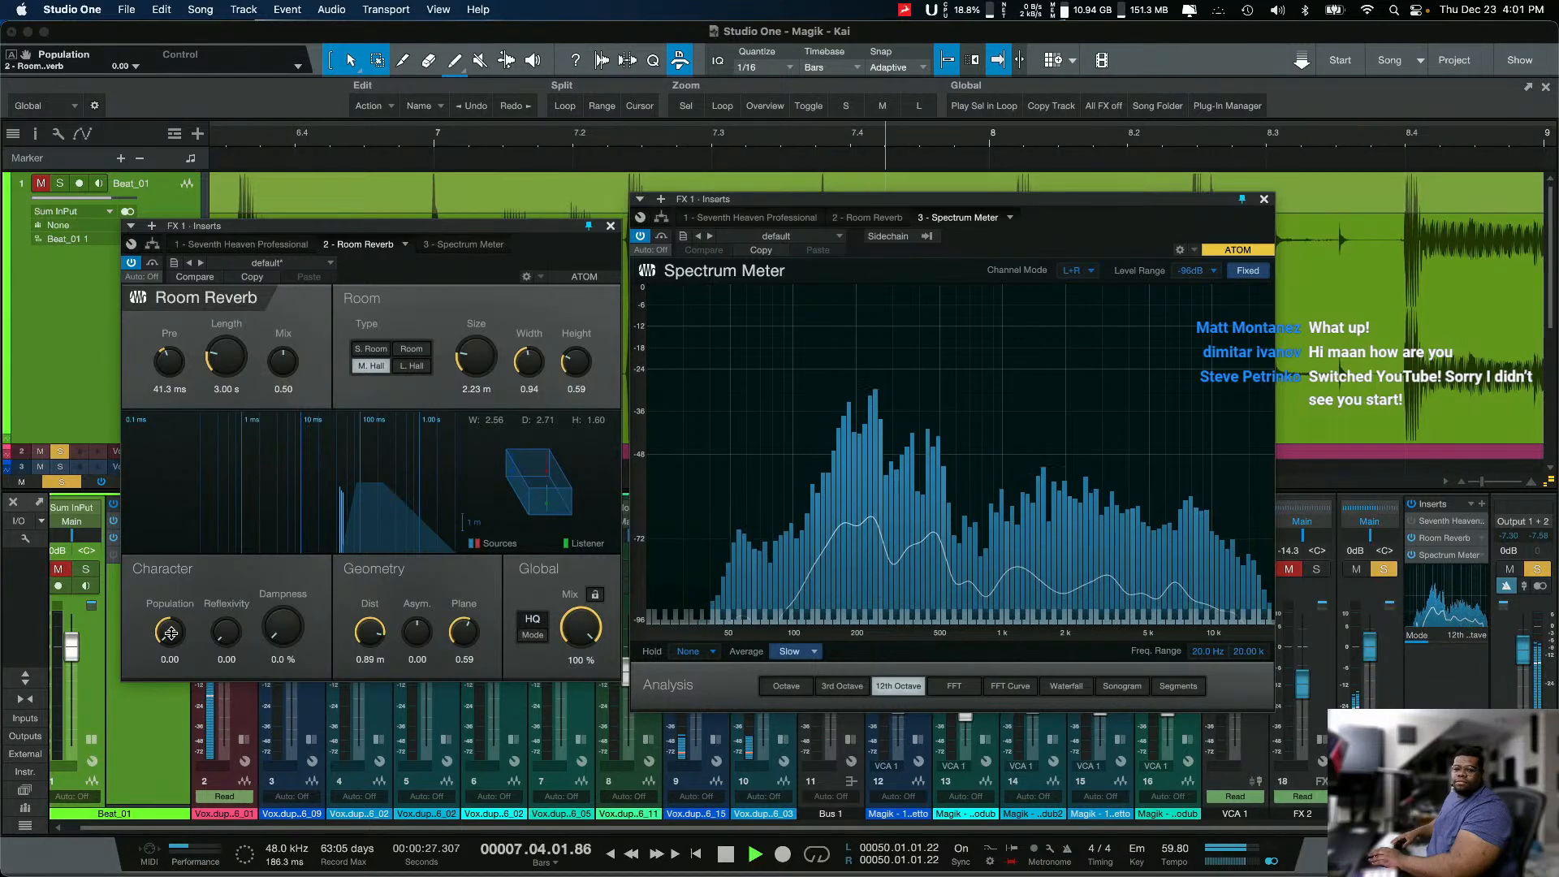
left_click_drag(170, 633, 209, 494)
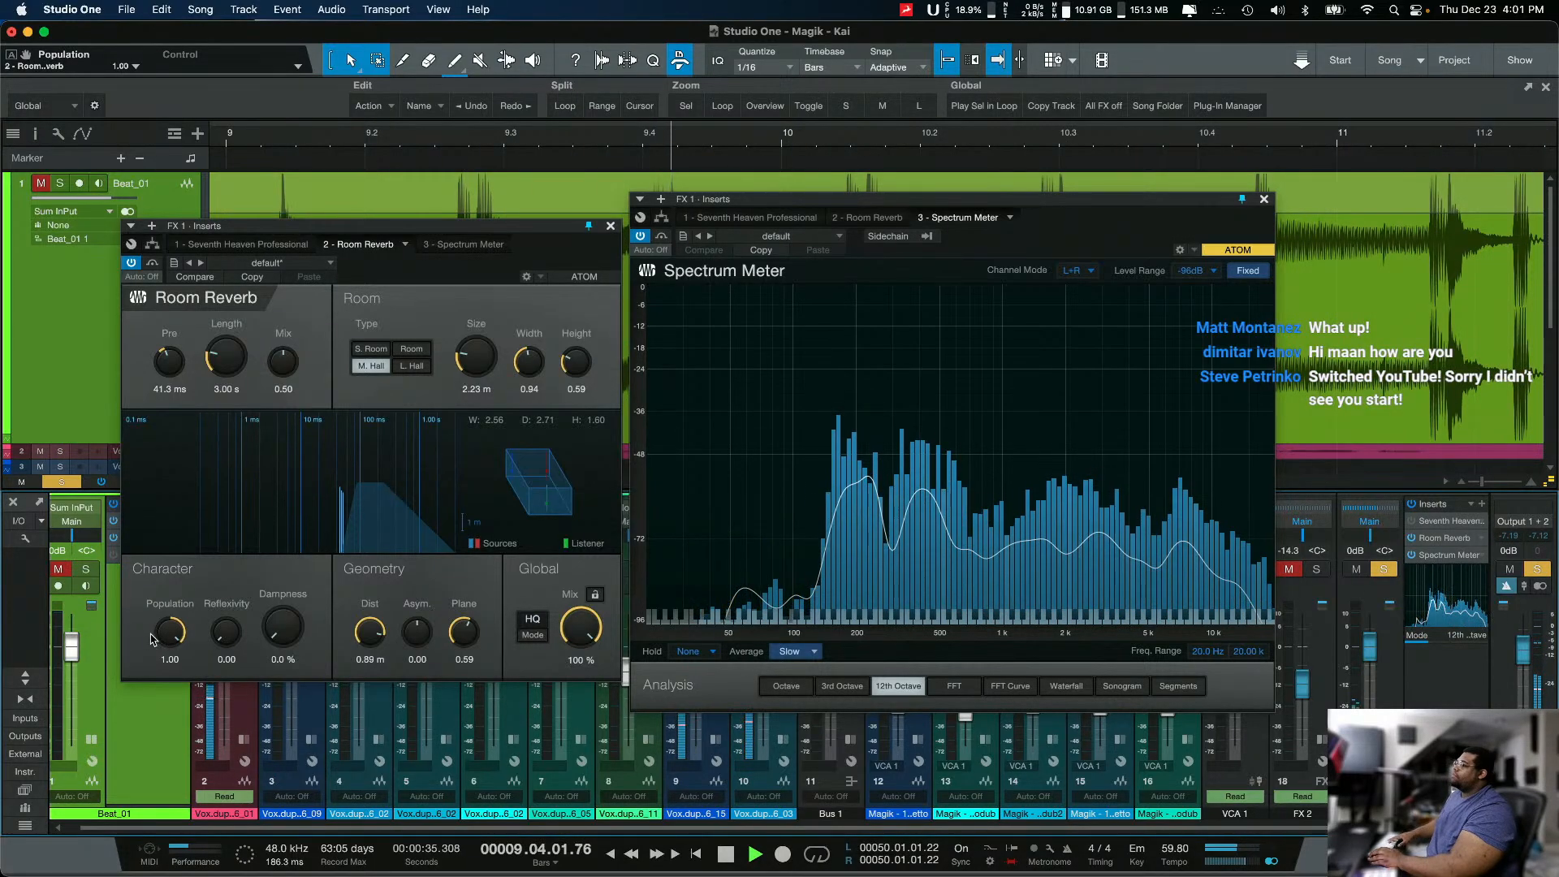
left_click_drag(160, 636, 122, 747)
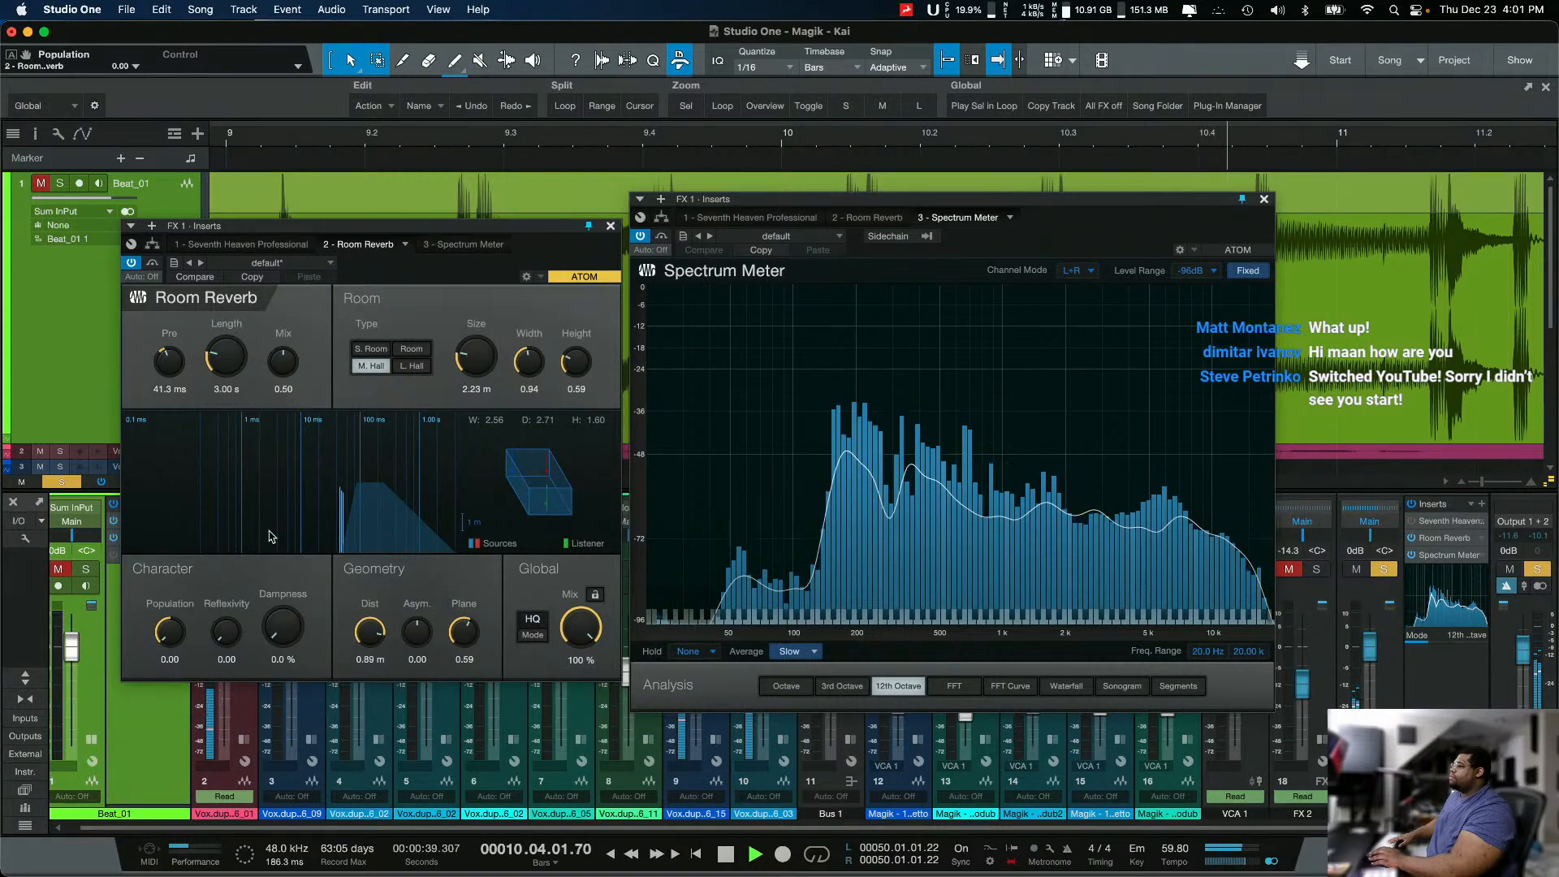
key("space")
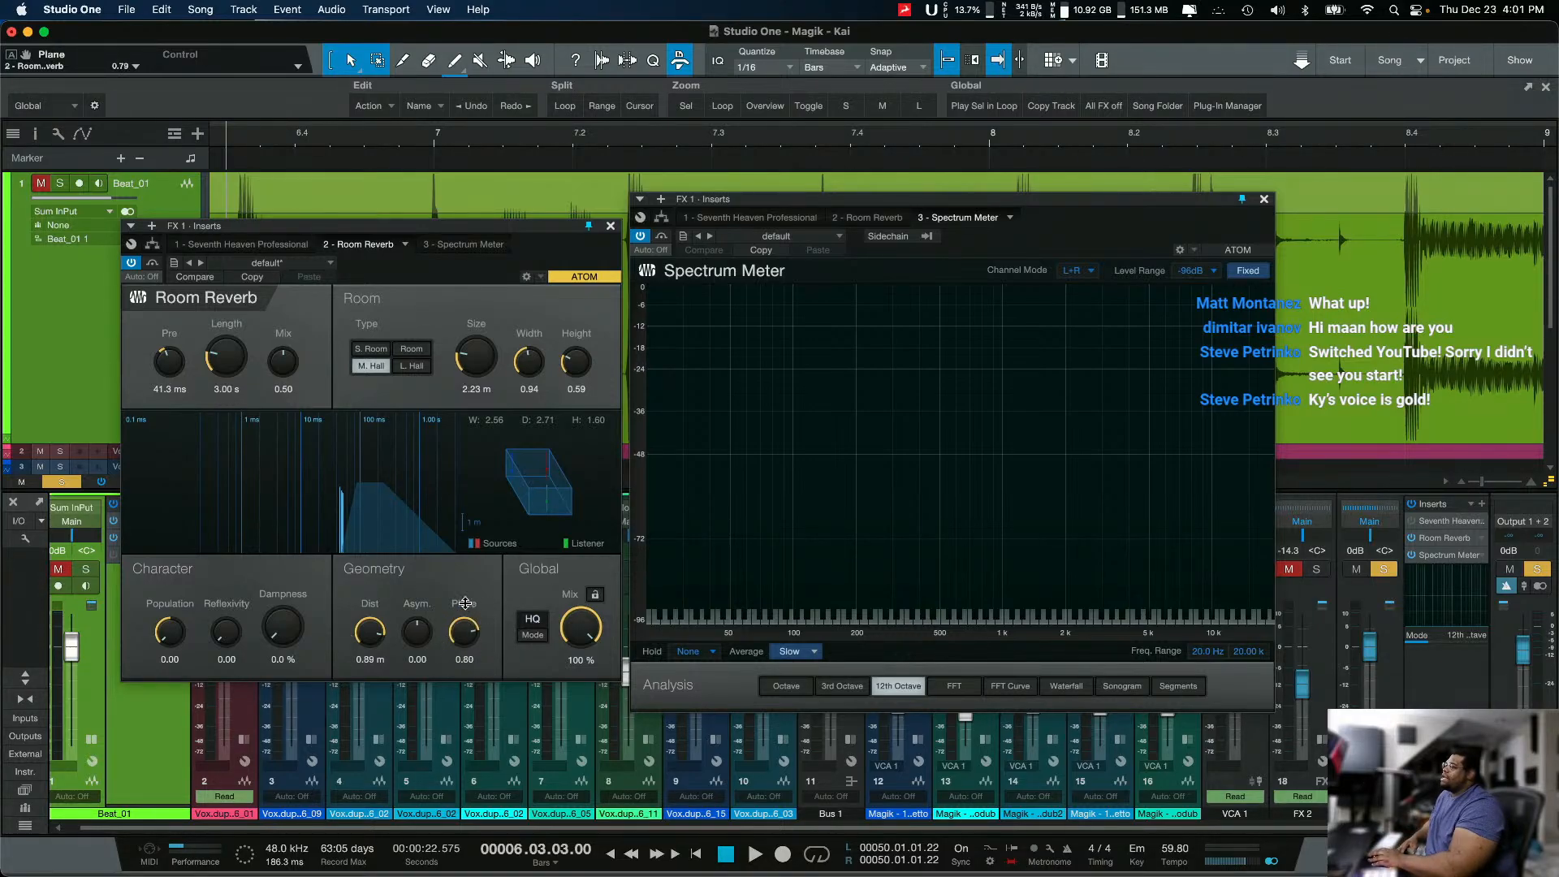
Step: Set Room Reverb's Plane to 0.83, Asym. to -0.17 and Dist to 0.20 m, and deactivate the plug-in on FX 1
scroll(456, 655, "down", 3)
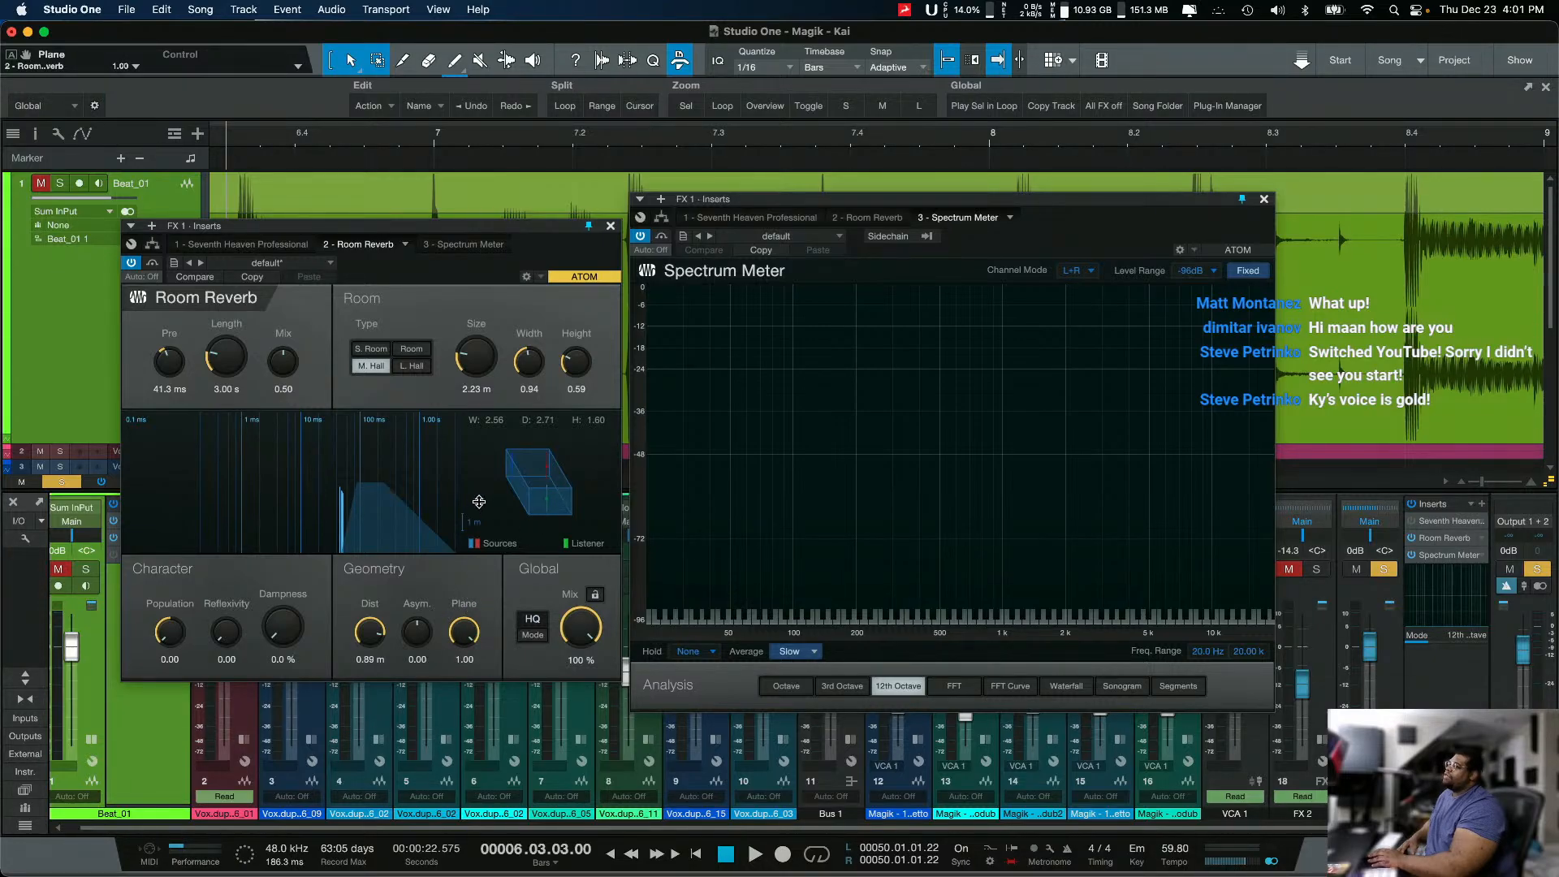
left_click_drag(419, 639, 355, 735)
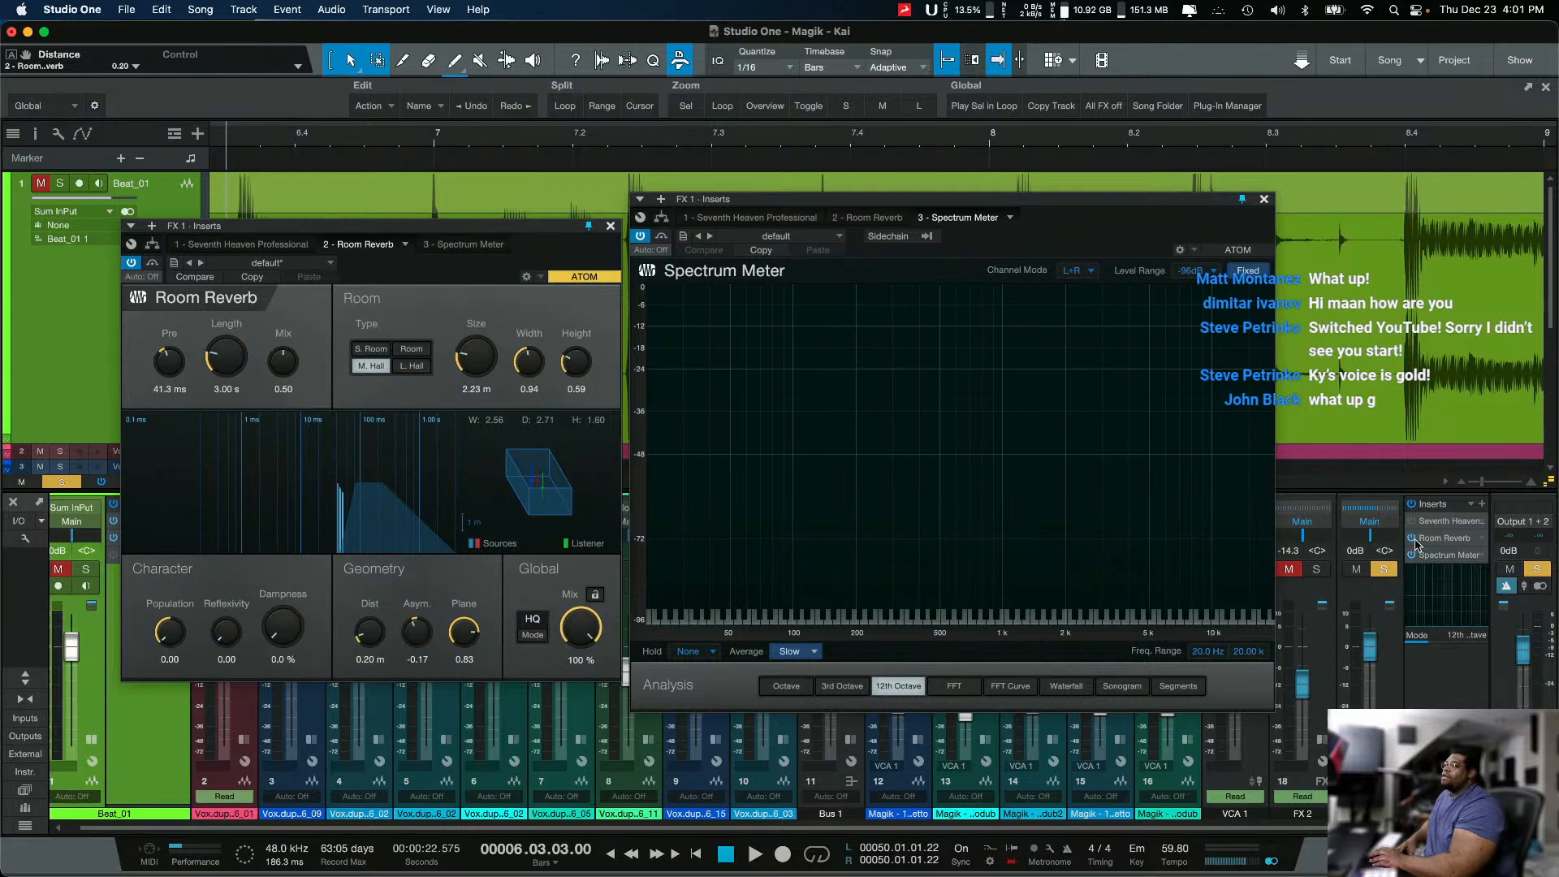
left_click(1413, 539)
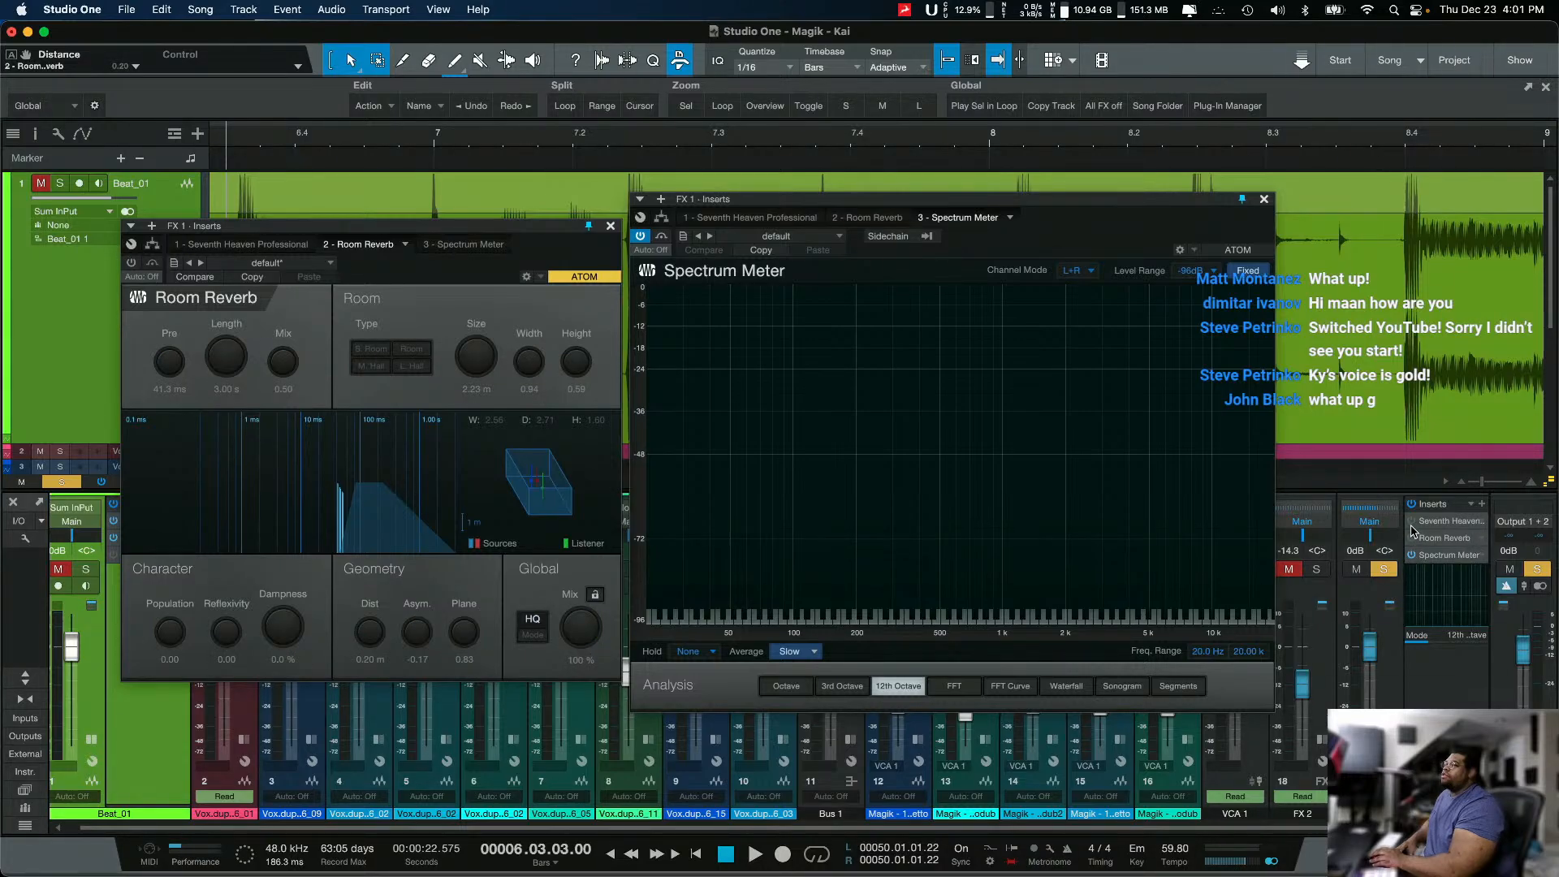
Step: Replace the open Room Reverb window with Seventh Heaven from FX 1 and place it beside the Spectrum Meter
left_click(1428, 523)
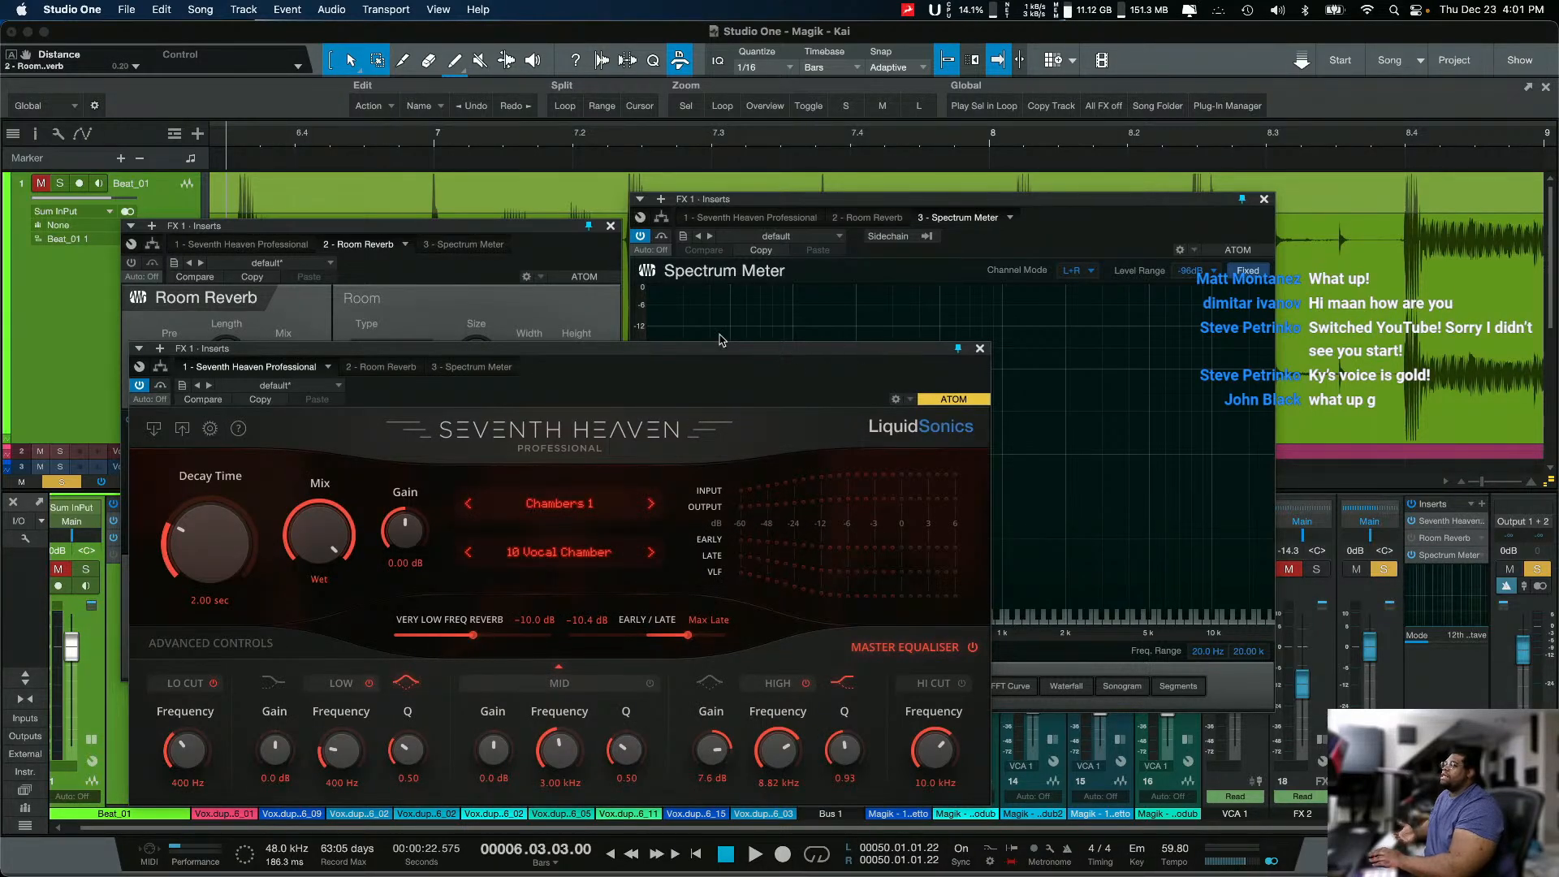
left_click(610, 227)
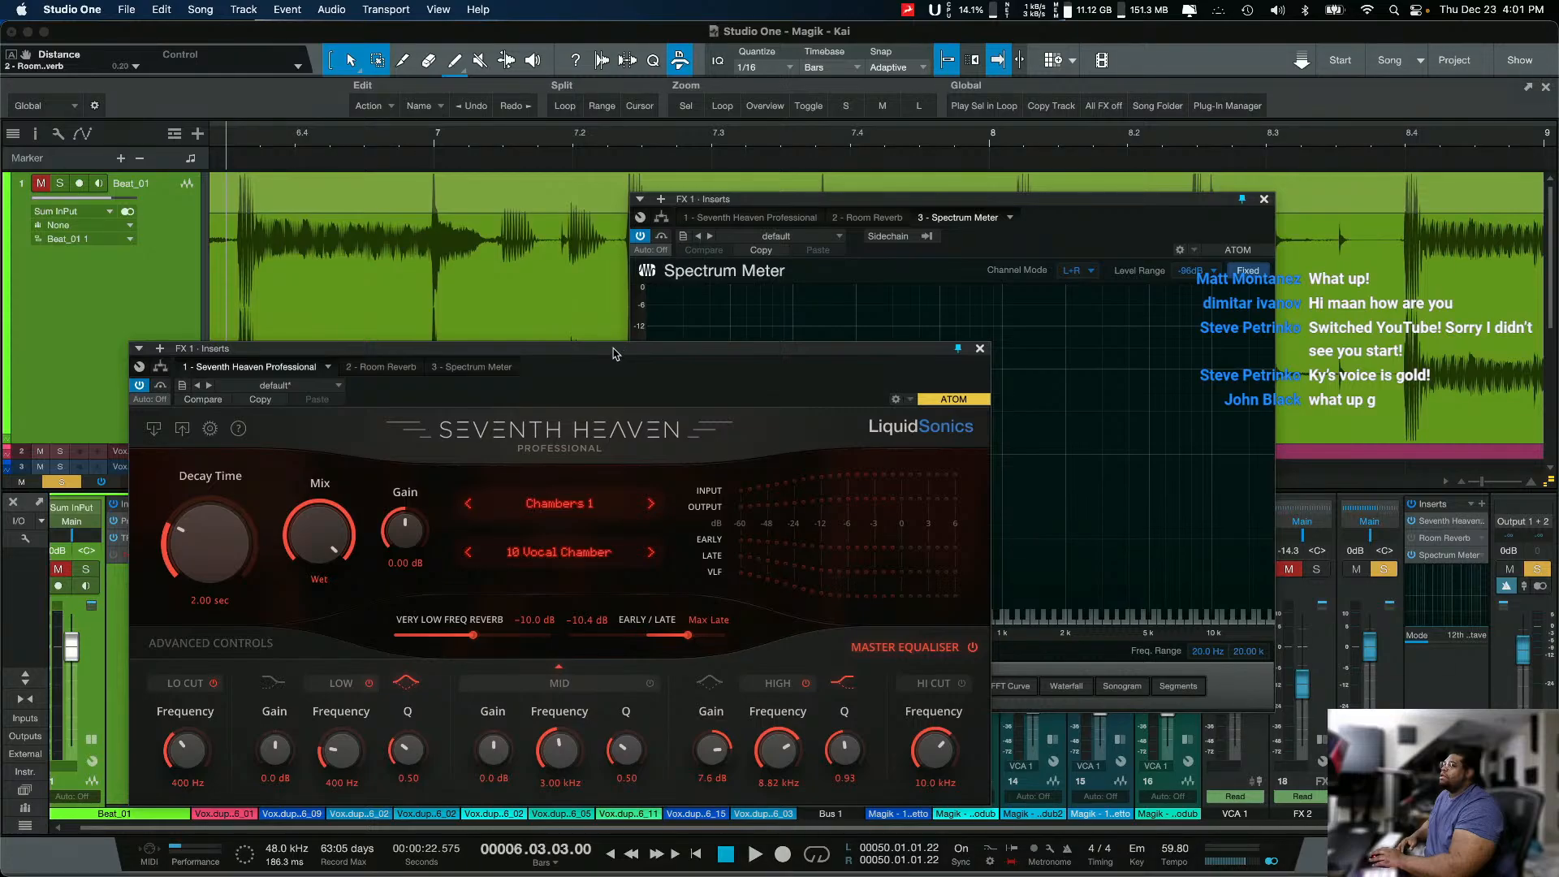
left_click_drag(613, 354, 558, 193)
left_click(986, 204)
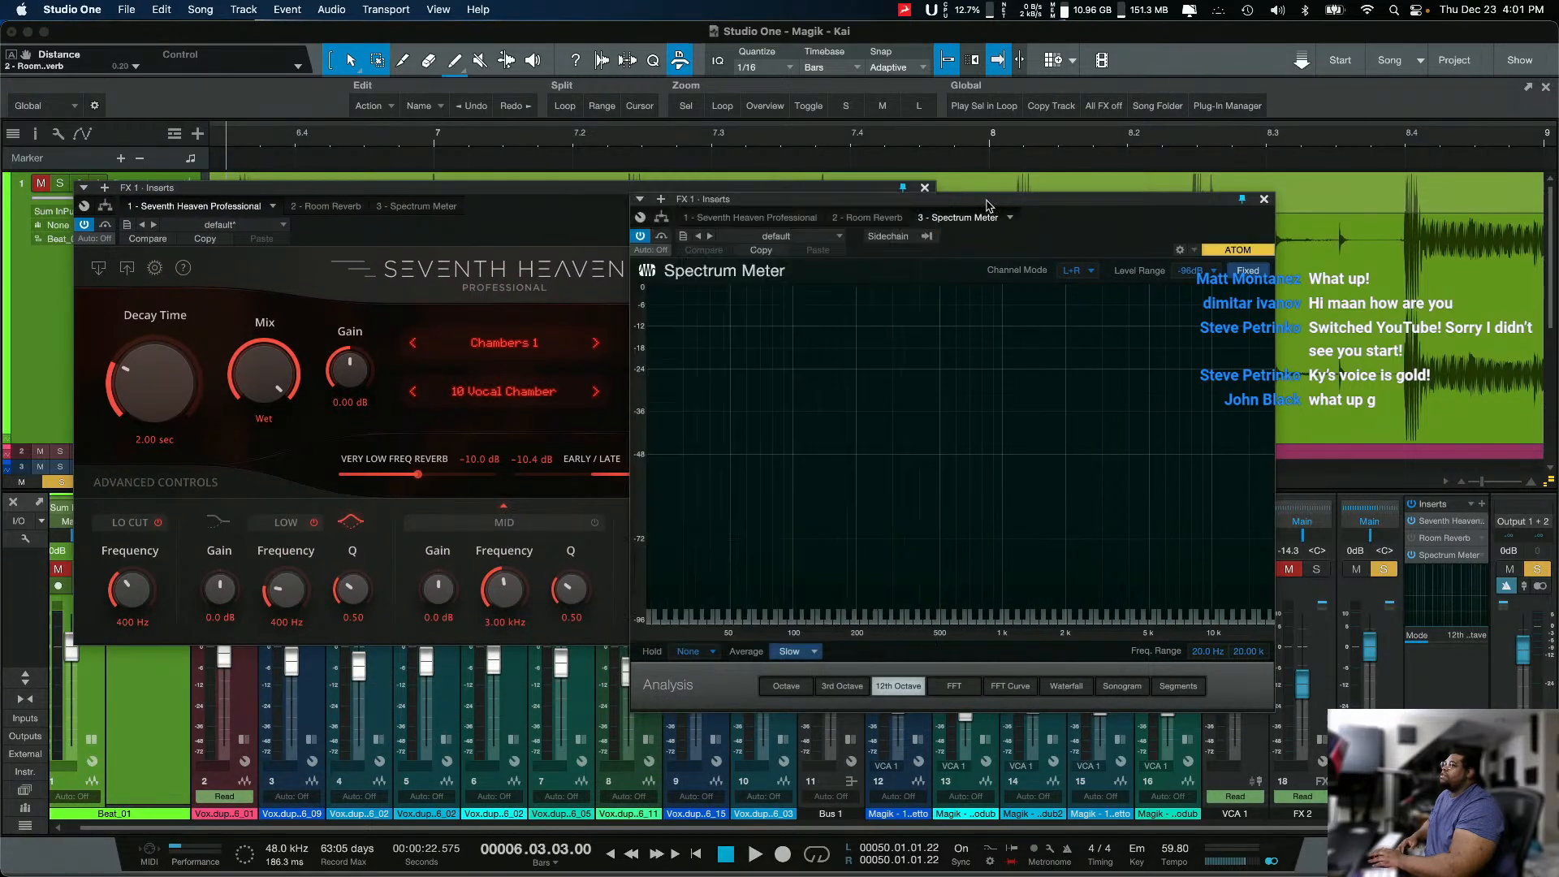
left_click_drag(986, 205, 1274, 178)
left_click_drag(856, 195, 812, 201)
left_click_drag(1015, 175, 992, 171)
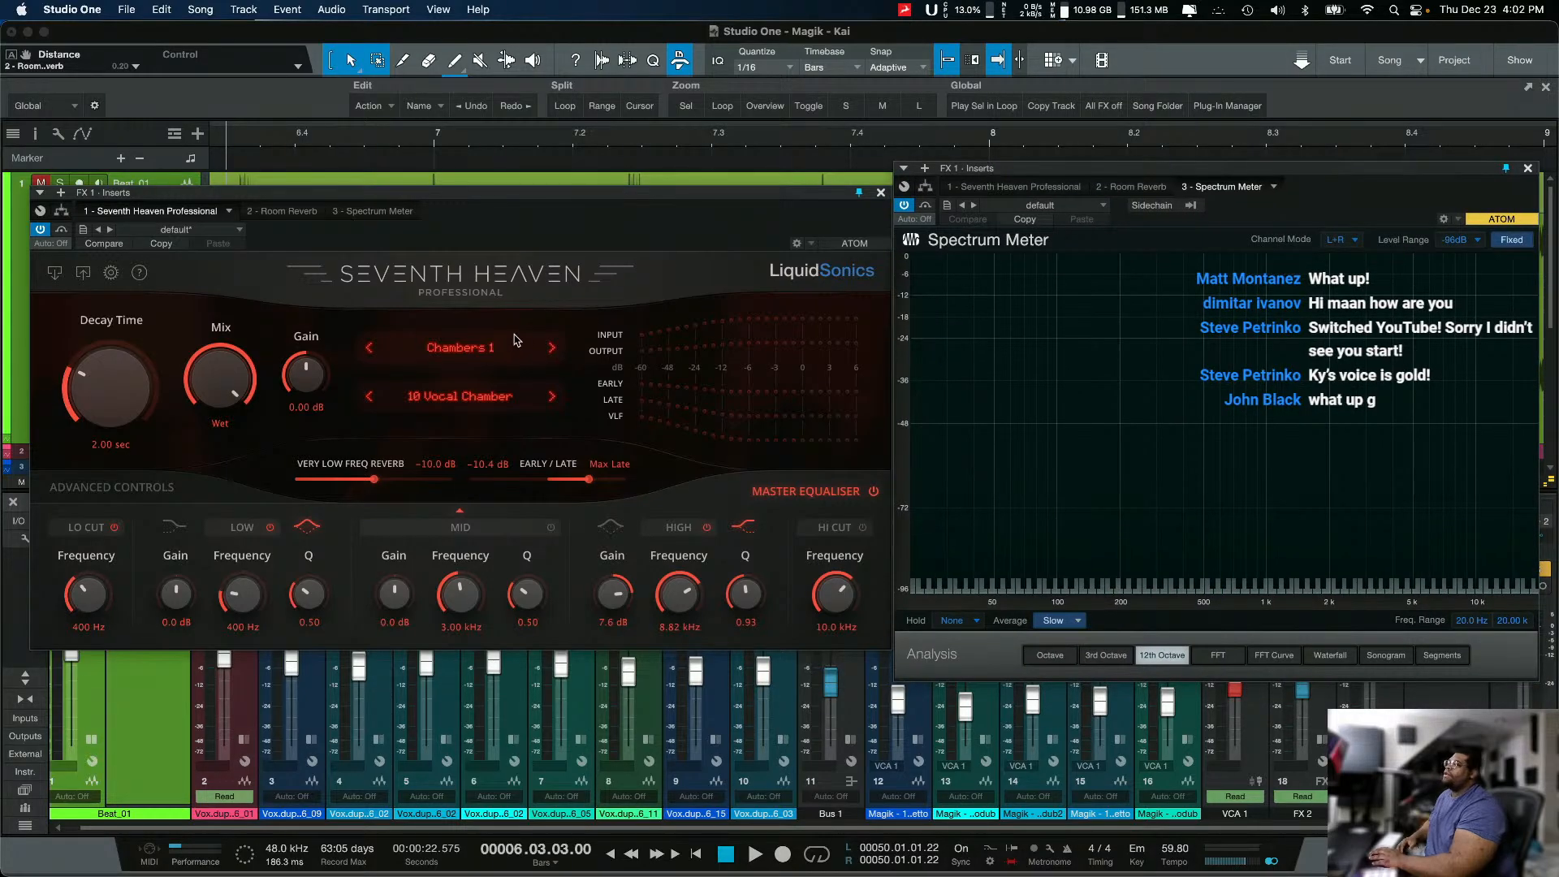
Step: Examine Seventh Heaven's list of preset banks and the reflection Pattern setting in its Advanced Controls
left_click(461, 355)
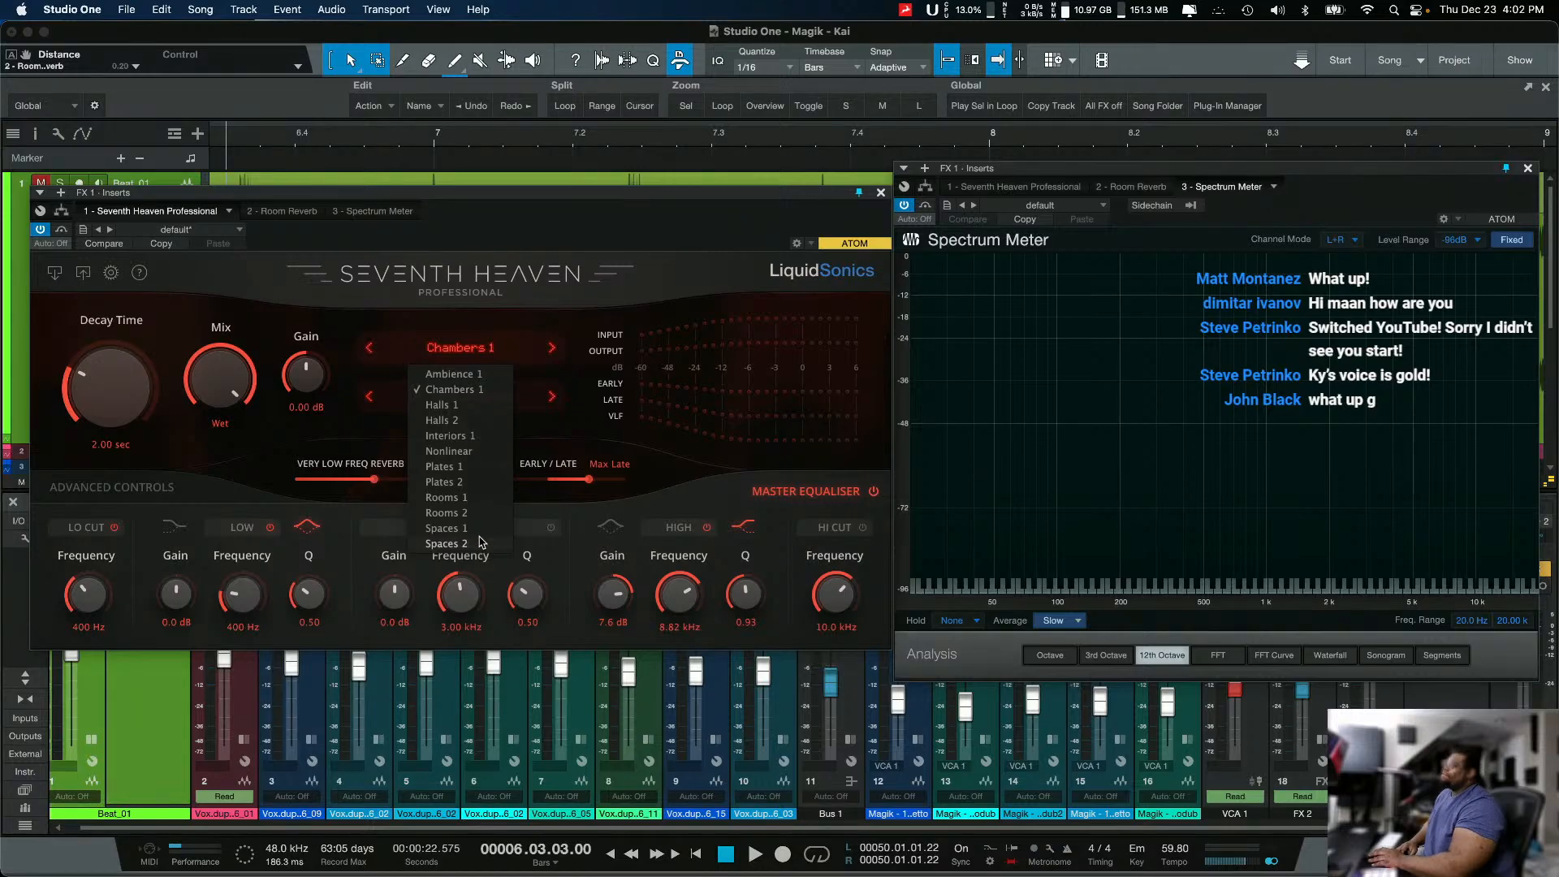
left_click(209, 435)
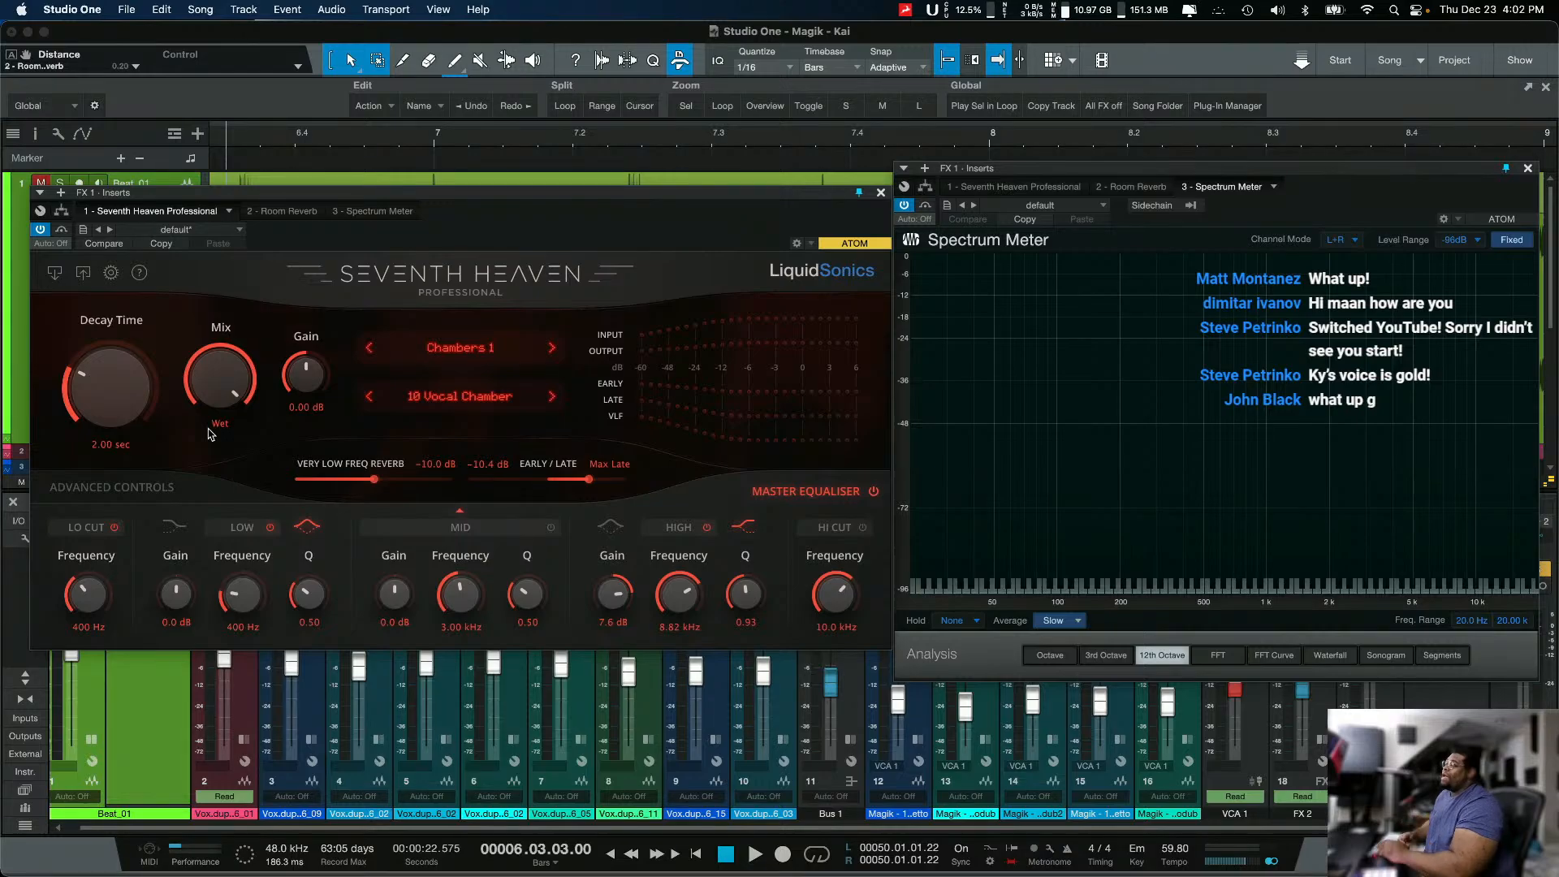
left_click(166, 488)
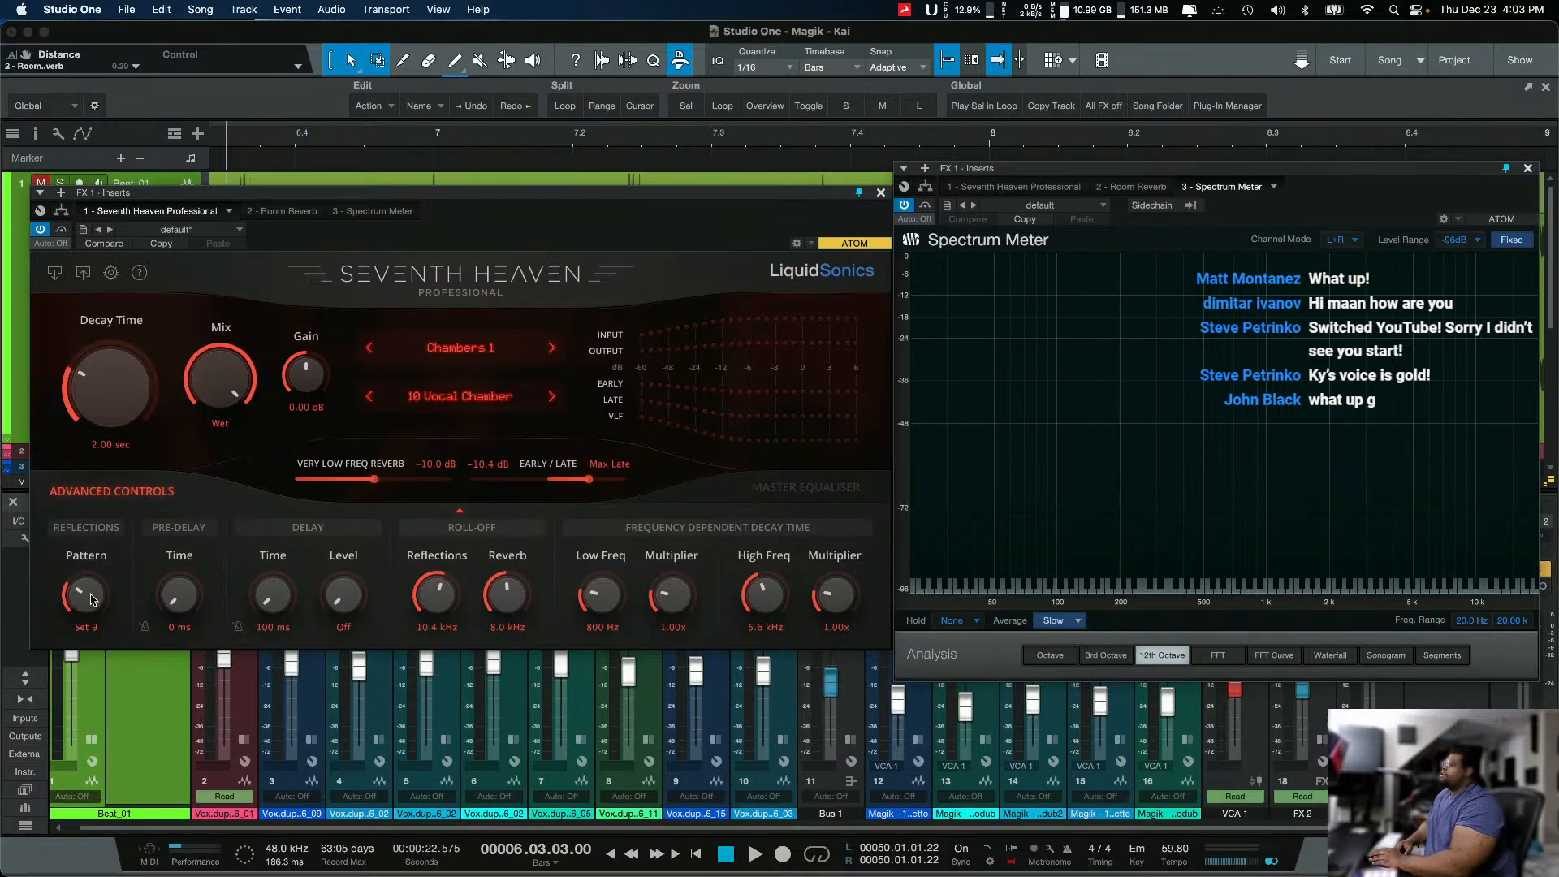
mouse_move(92, 600)
left_mouse_down()
mouse_move(69, 678)
mouse_move(186, 297)
mouse_move(88, 595)
left_mouse_up()
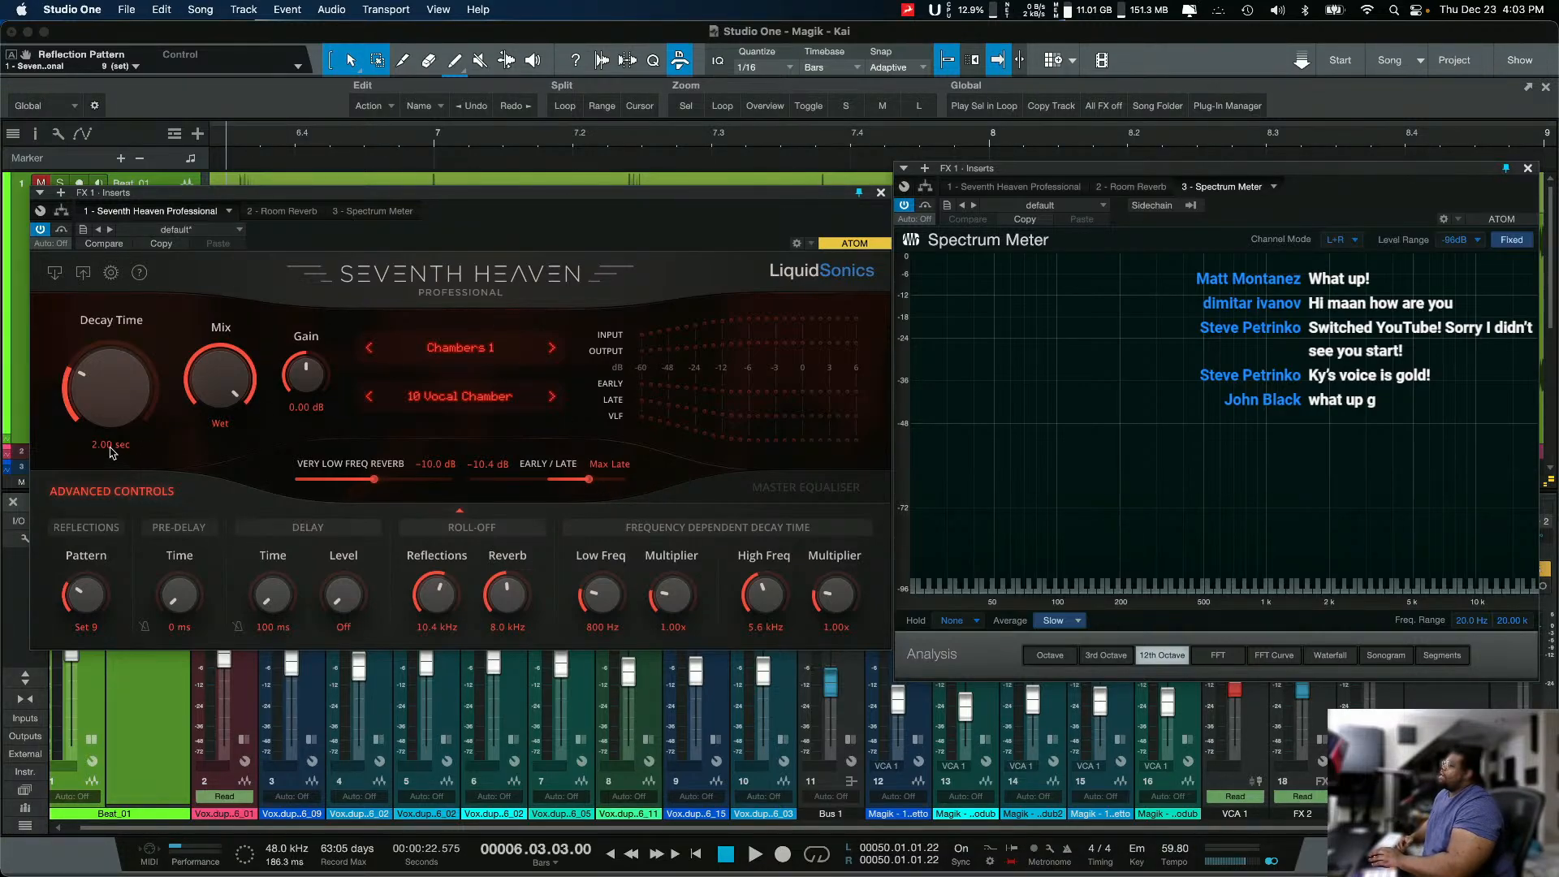
Step: Try to enter 35 as Seventh Heaven's Decay Time value
left_click_drag(115, 430, 116, 419)
left_click(103, 444)
type("3")
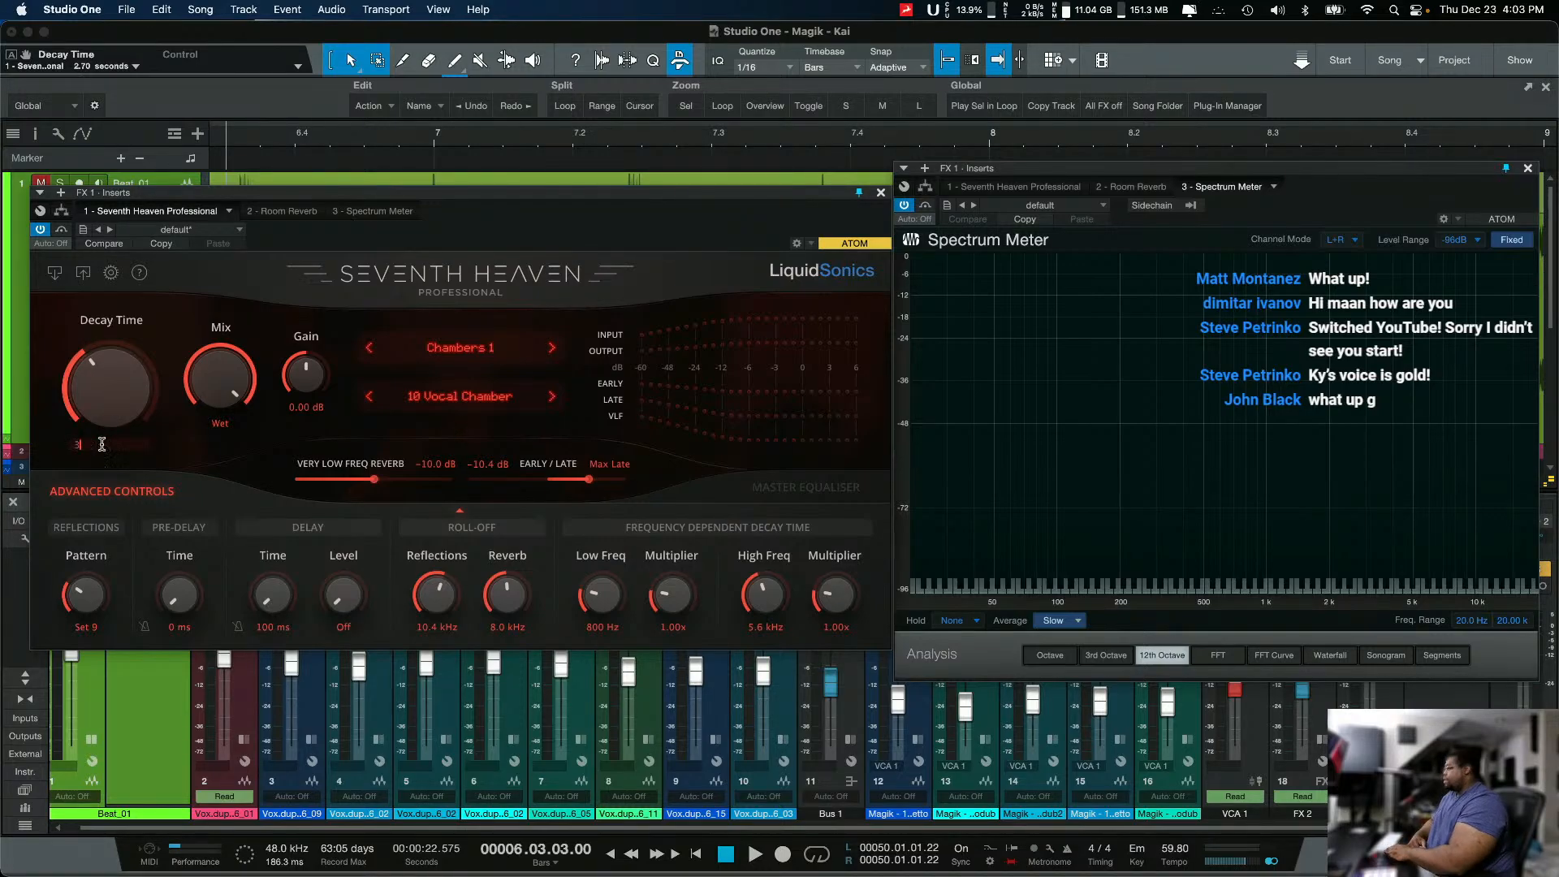
type("5")
key("Return")
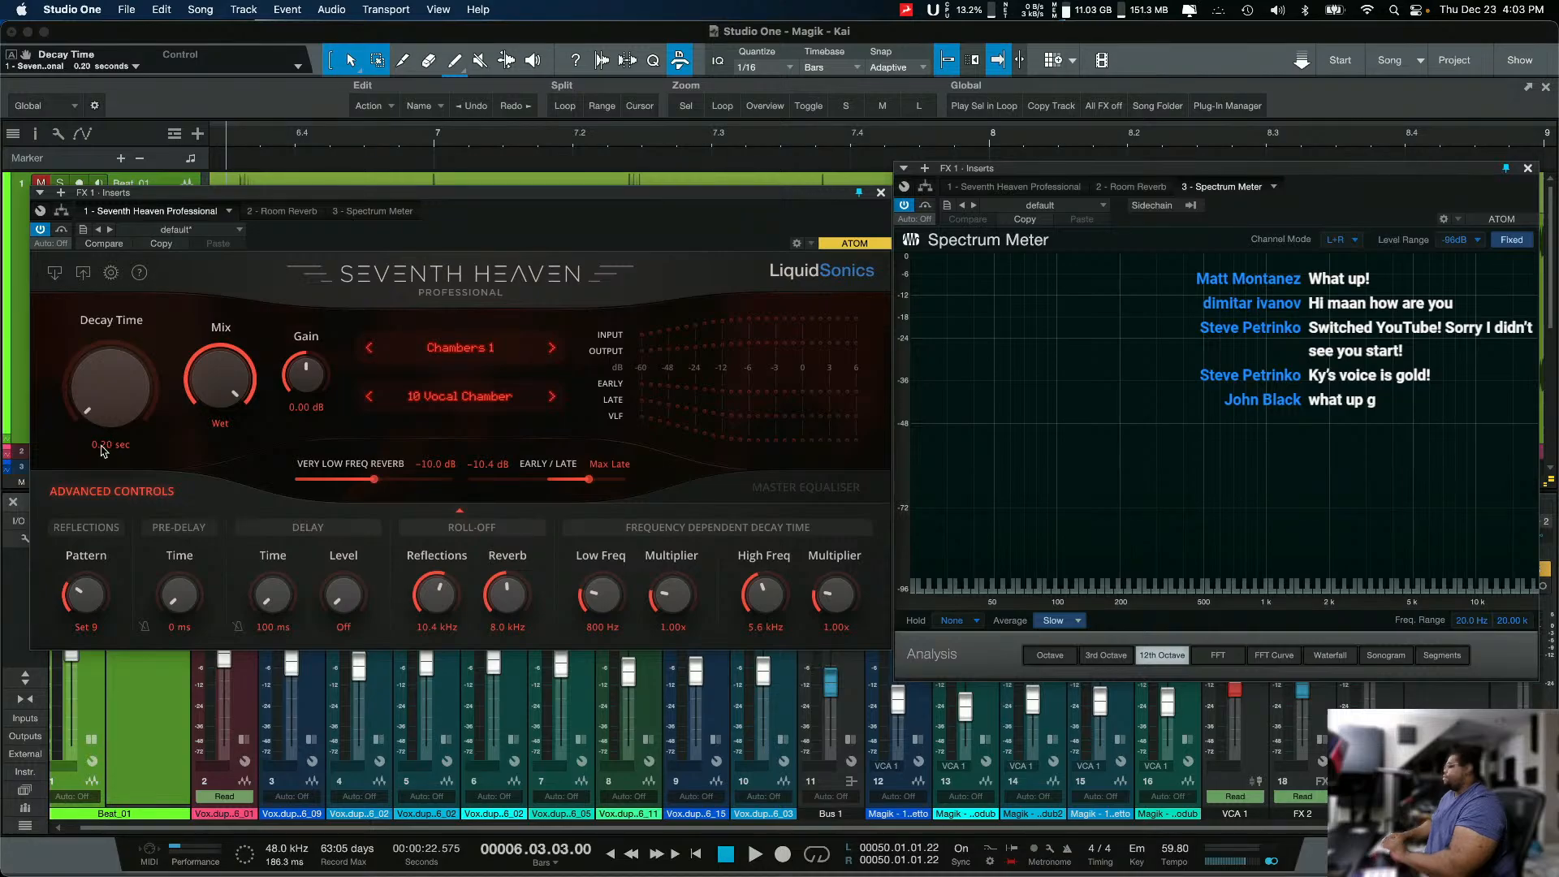
left_click(101, 446)
type("35")
key("Return")
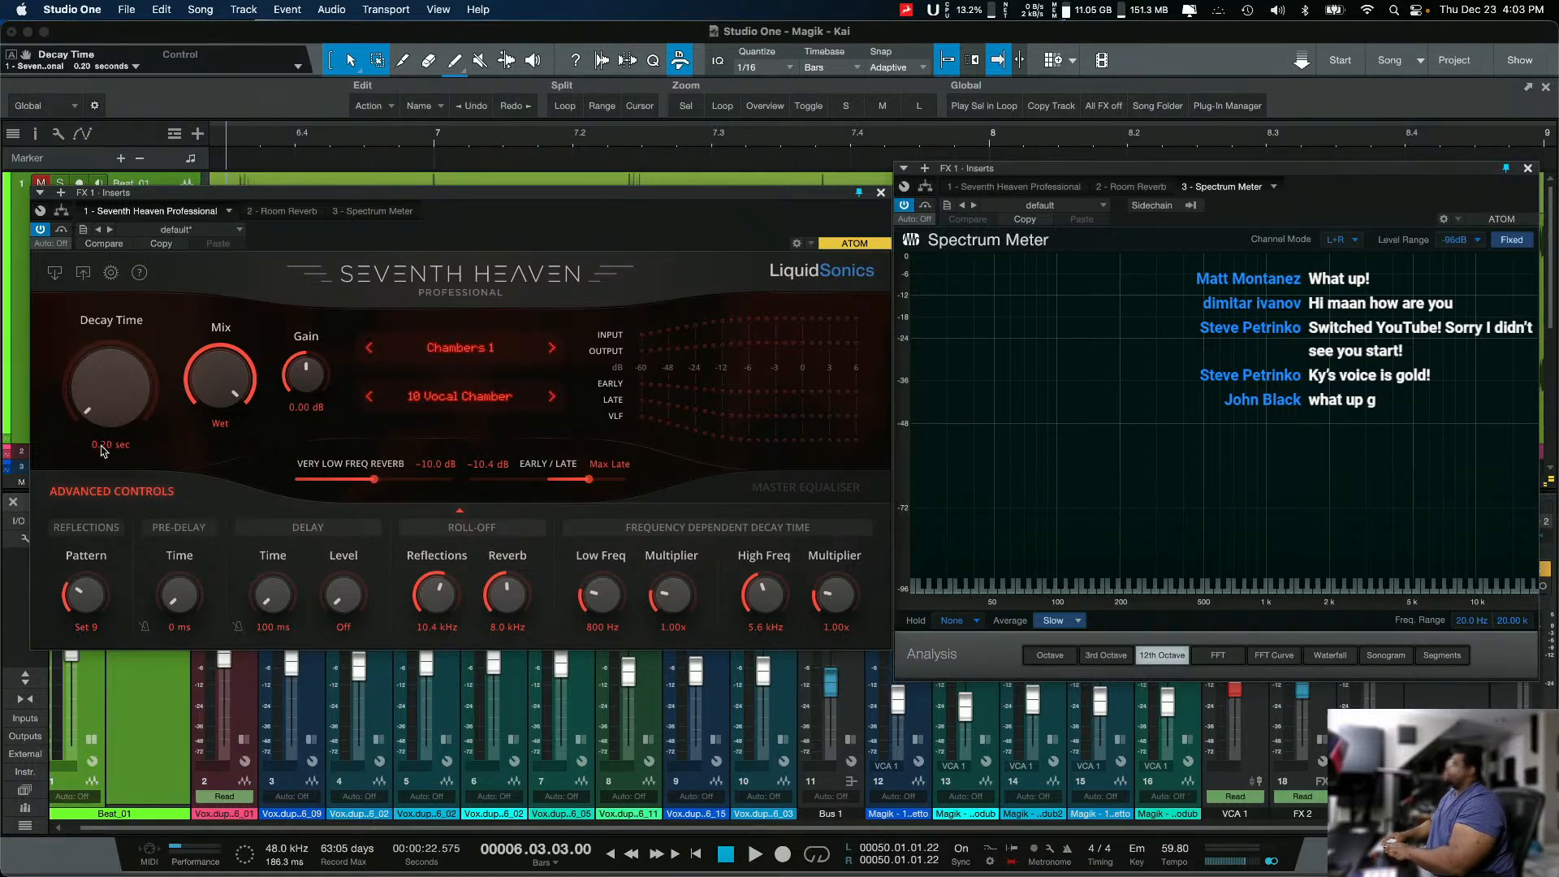
Step: Set Seventh Heaven's Decay Time to 3.50 sec
left_click(102, 446)
left_click_drag(119, 405, 137, 357)
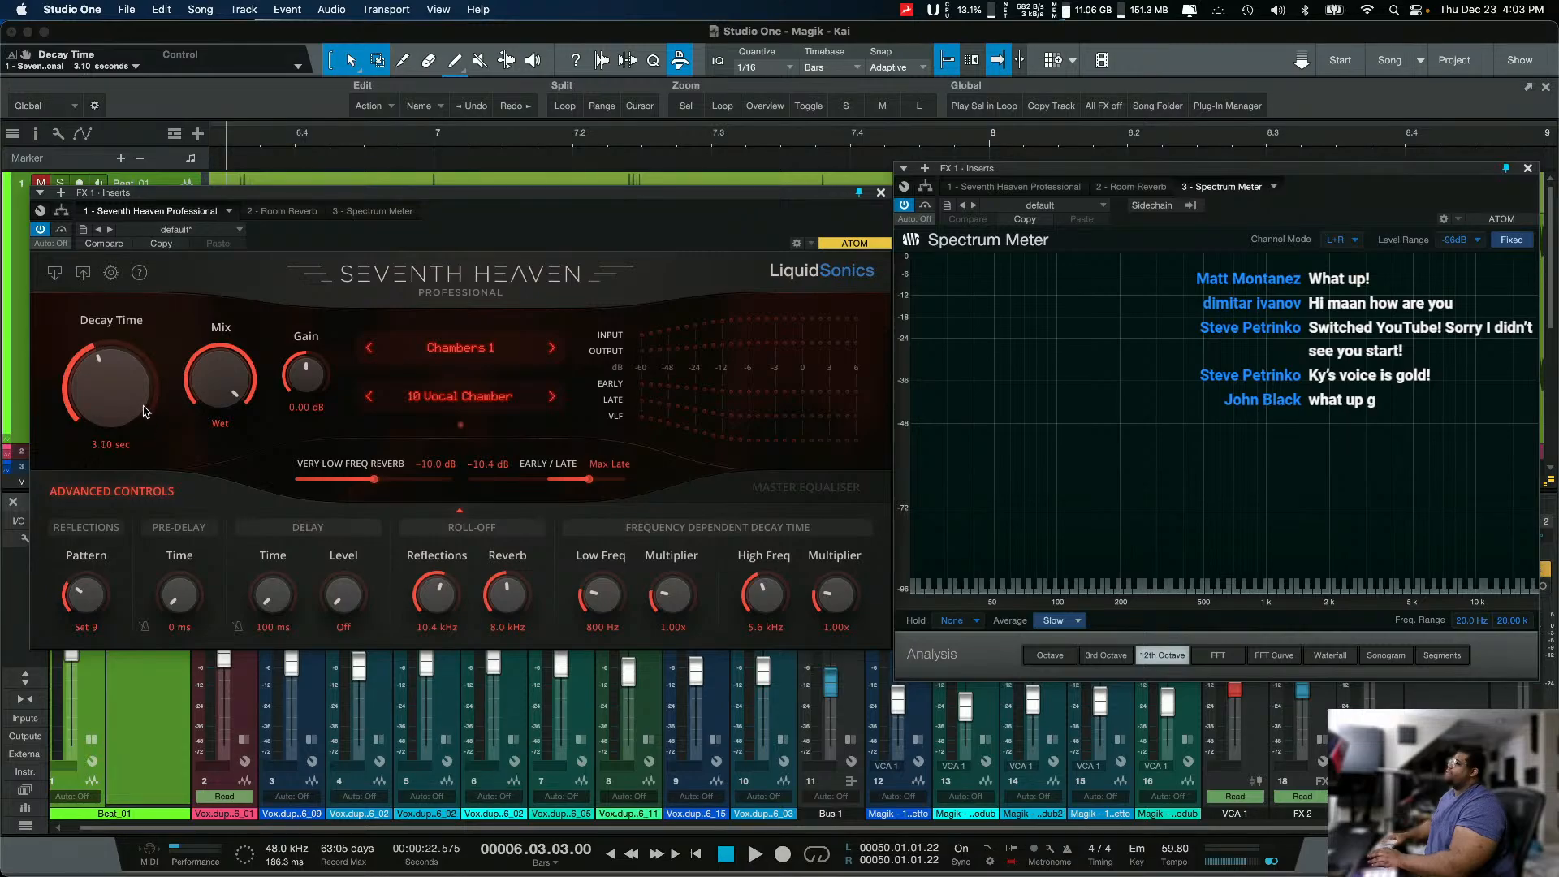
scroll(144, 408, "up", 2)
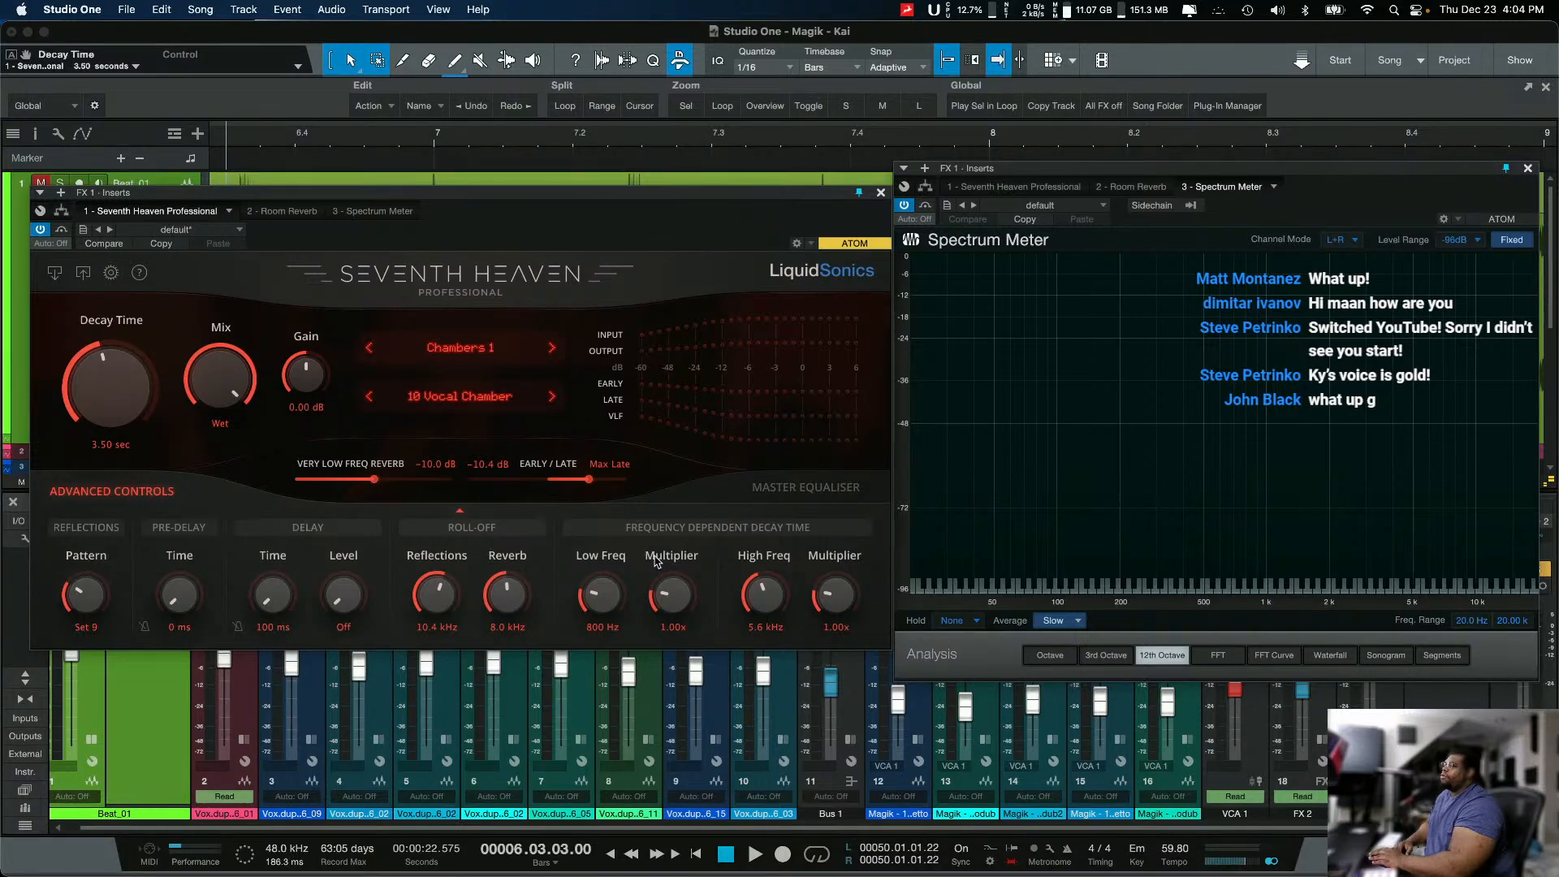
Step: Show Seventh Heaven's Master Equaliser, close the plug-in window, and switch FX 1's active reverb back to Room Reverb
left_click(816, 488)
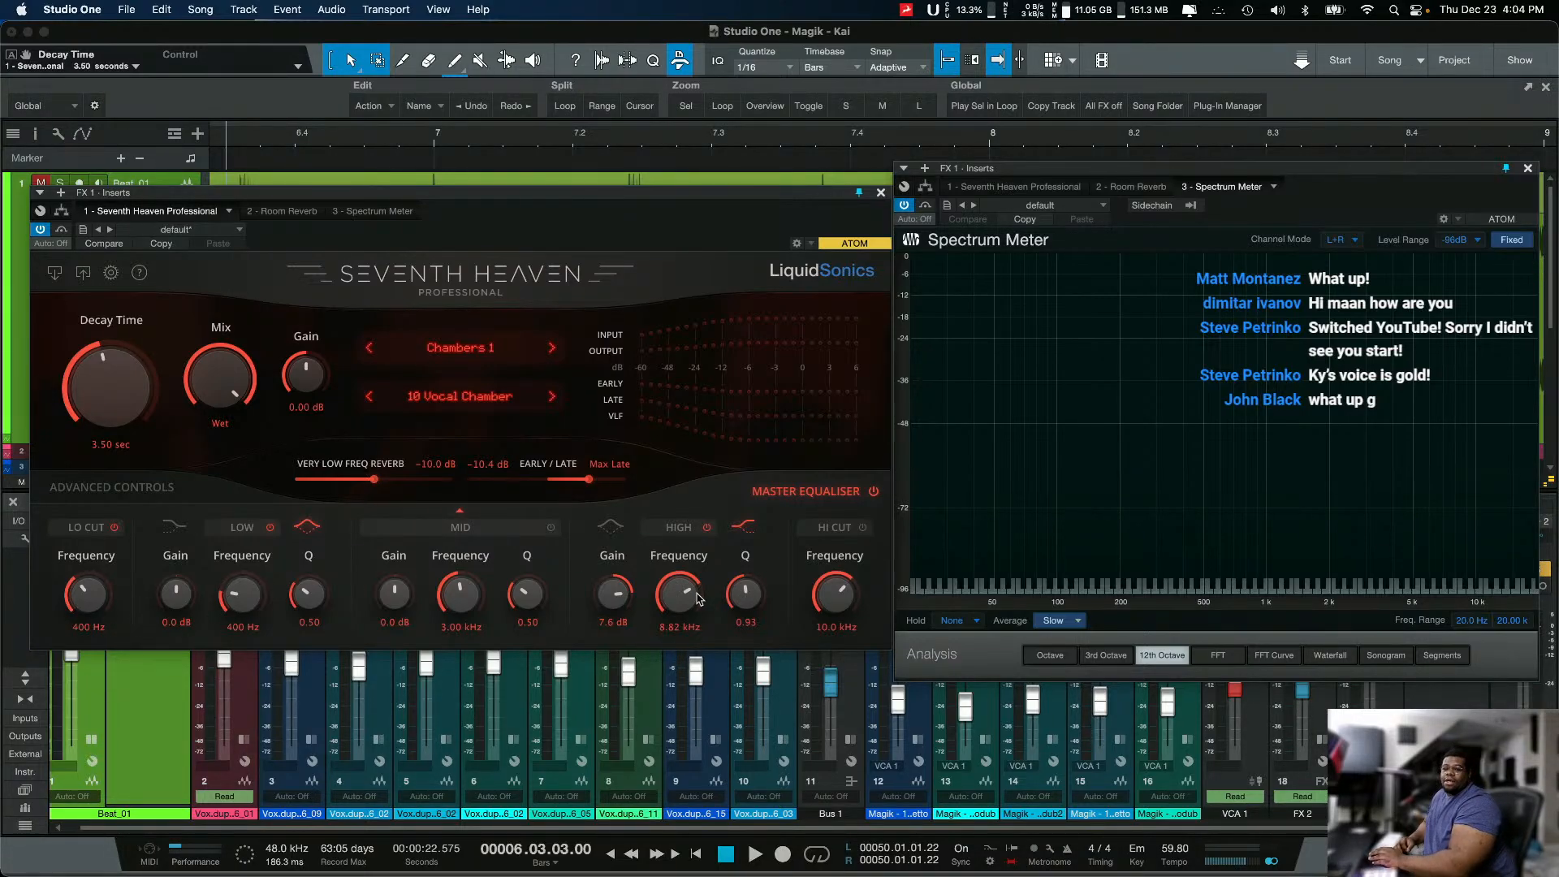
left_click(880, 194)
left_click_drag(1490, 169, 993, 164)
left_click(1412, 522)
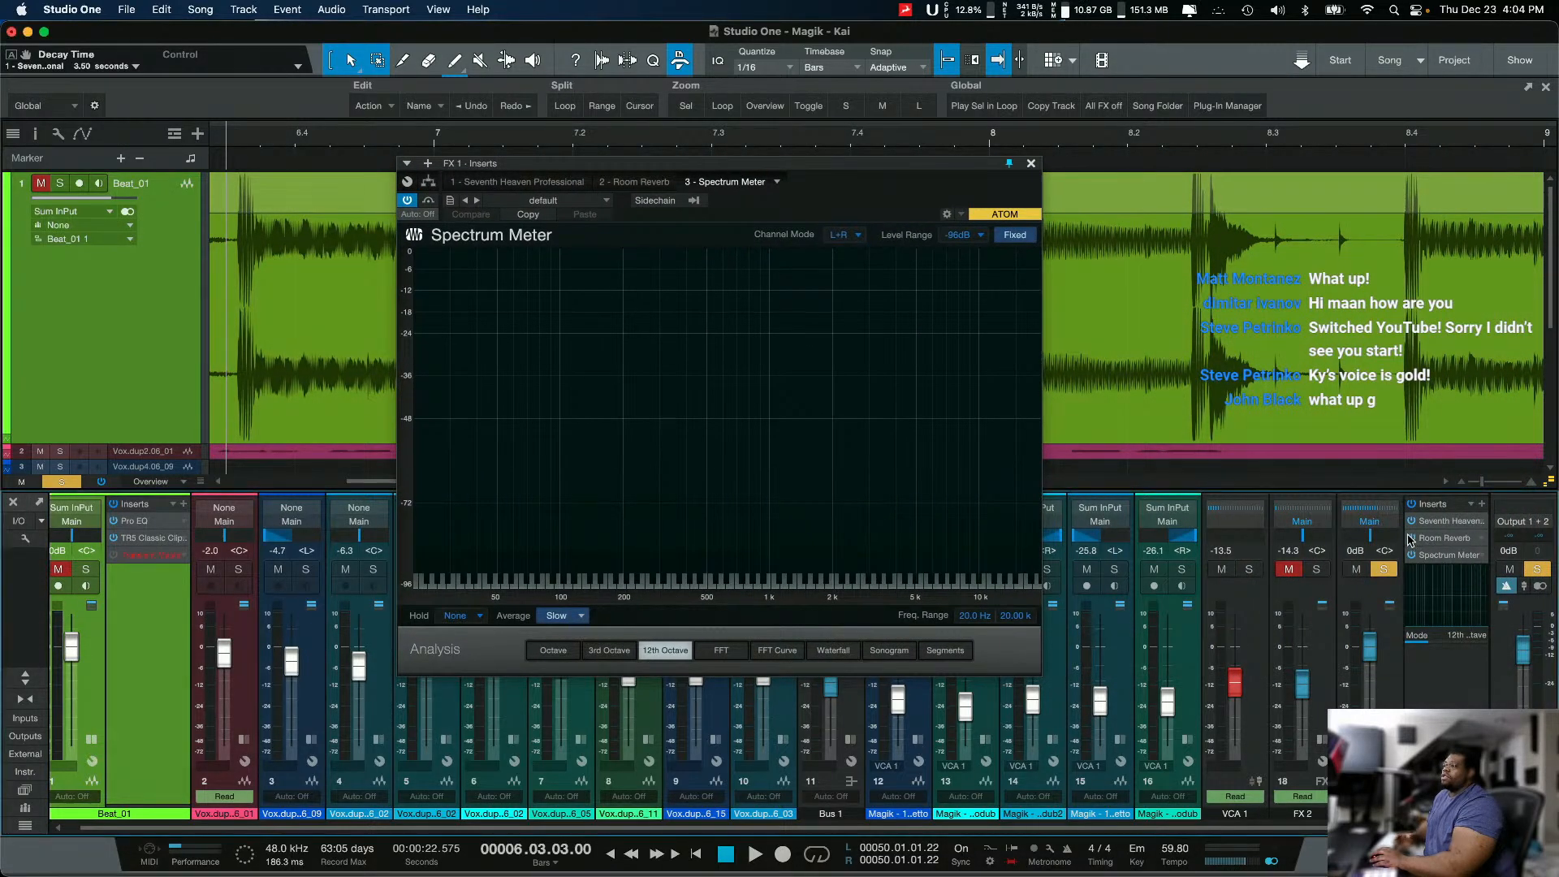
left_click(1412, 536)
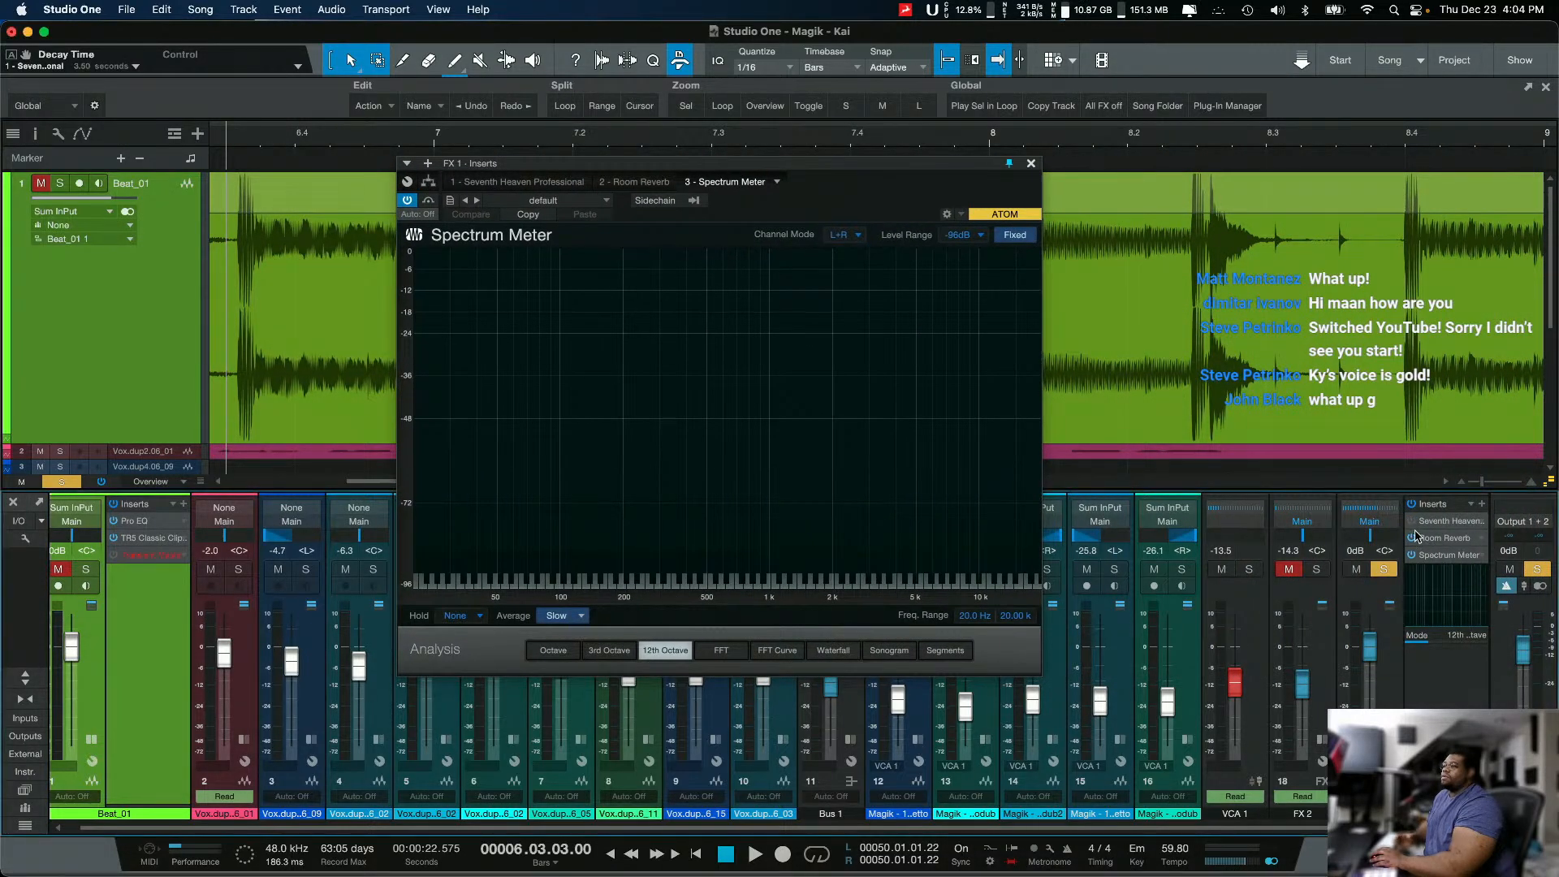
Step: Search the plug-ins for "eq" and add Pro EQ to FX 1's inserts after the Spectrum Meter
left_click(1482, 505)
type("eq")
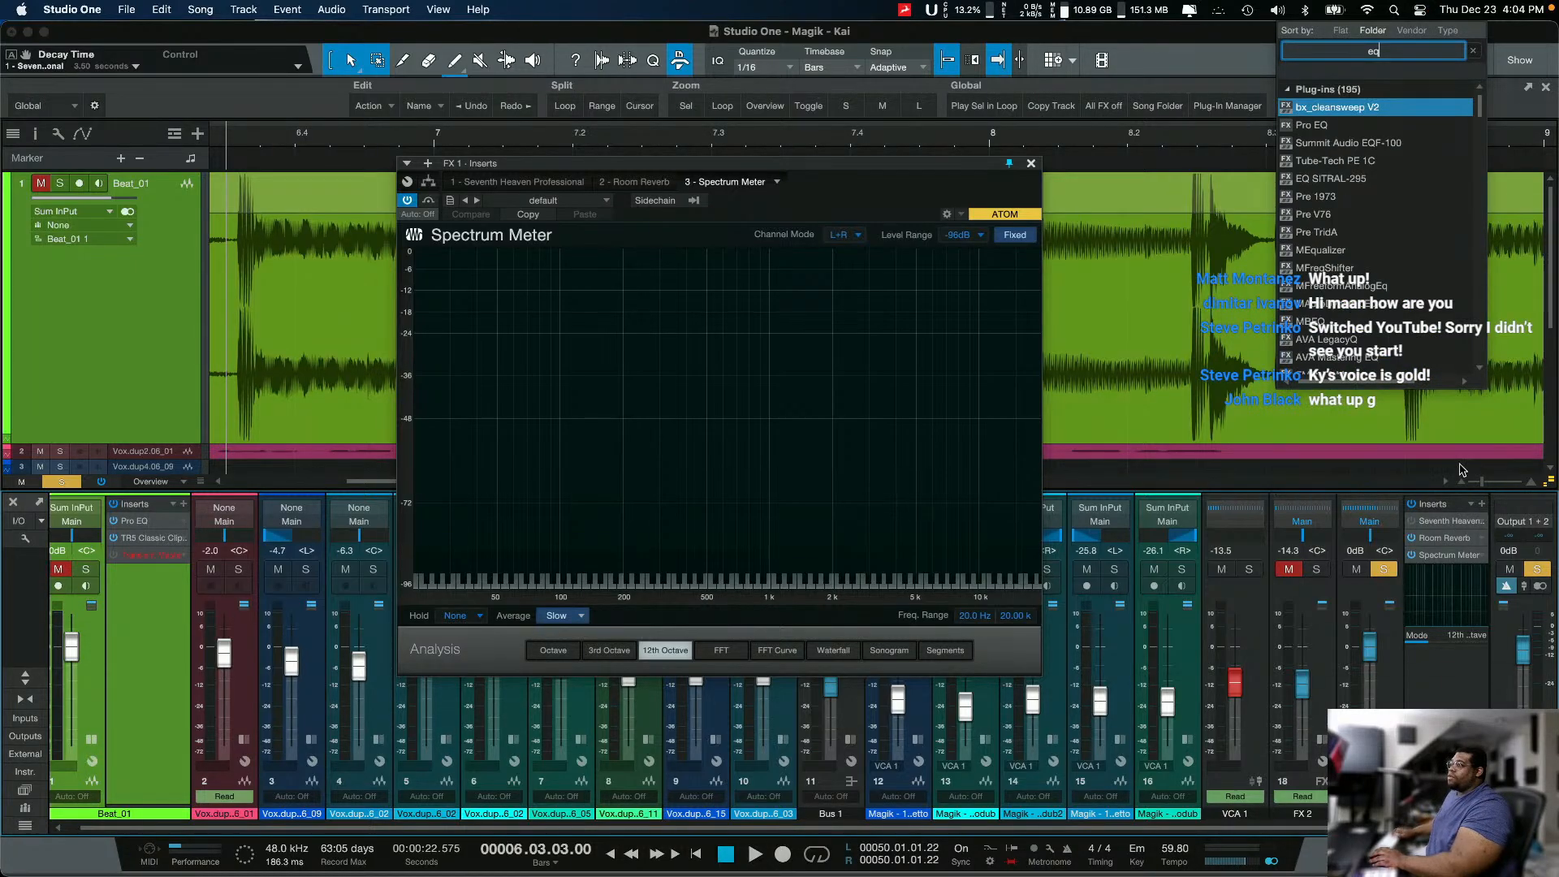
left_click(1317, 126)
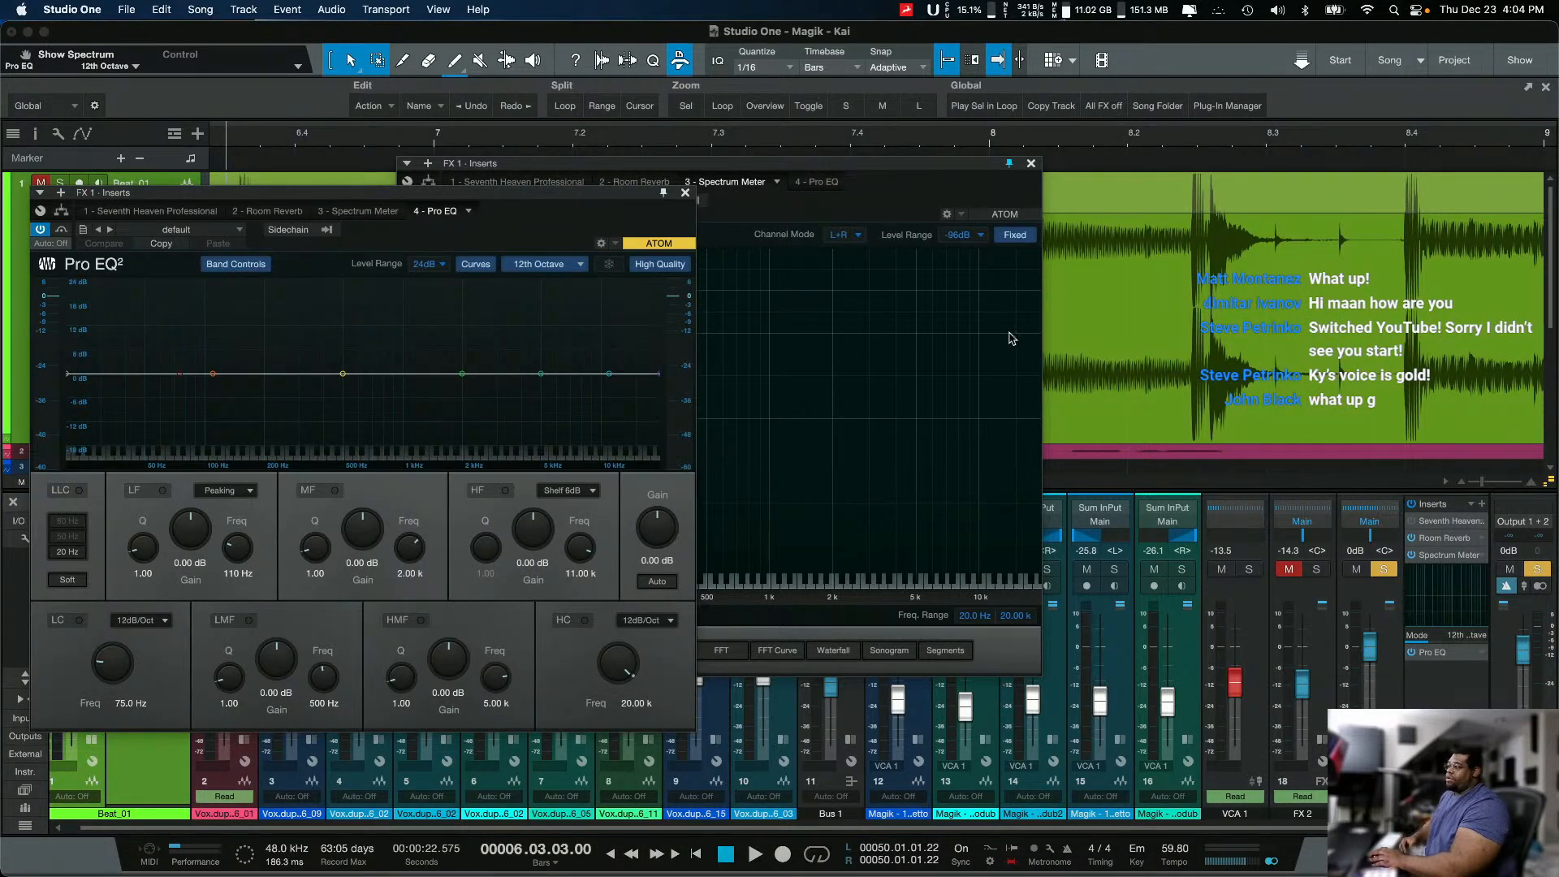
Step: Move Pro EQ ahead of the Spectrum Meter in FX 1's inserts and briefly play the reverb through it
left_click_drag(1451, 654, 1443, 556)
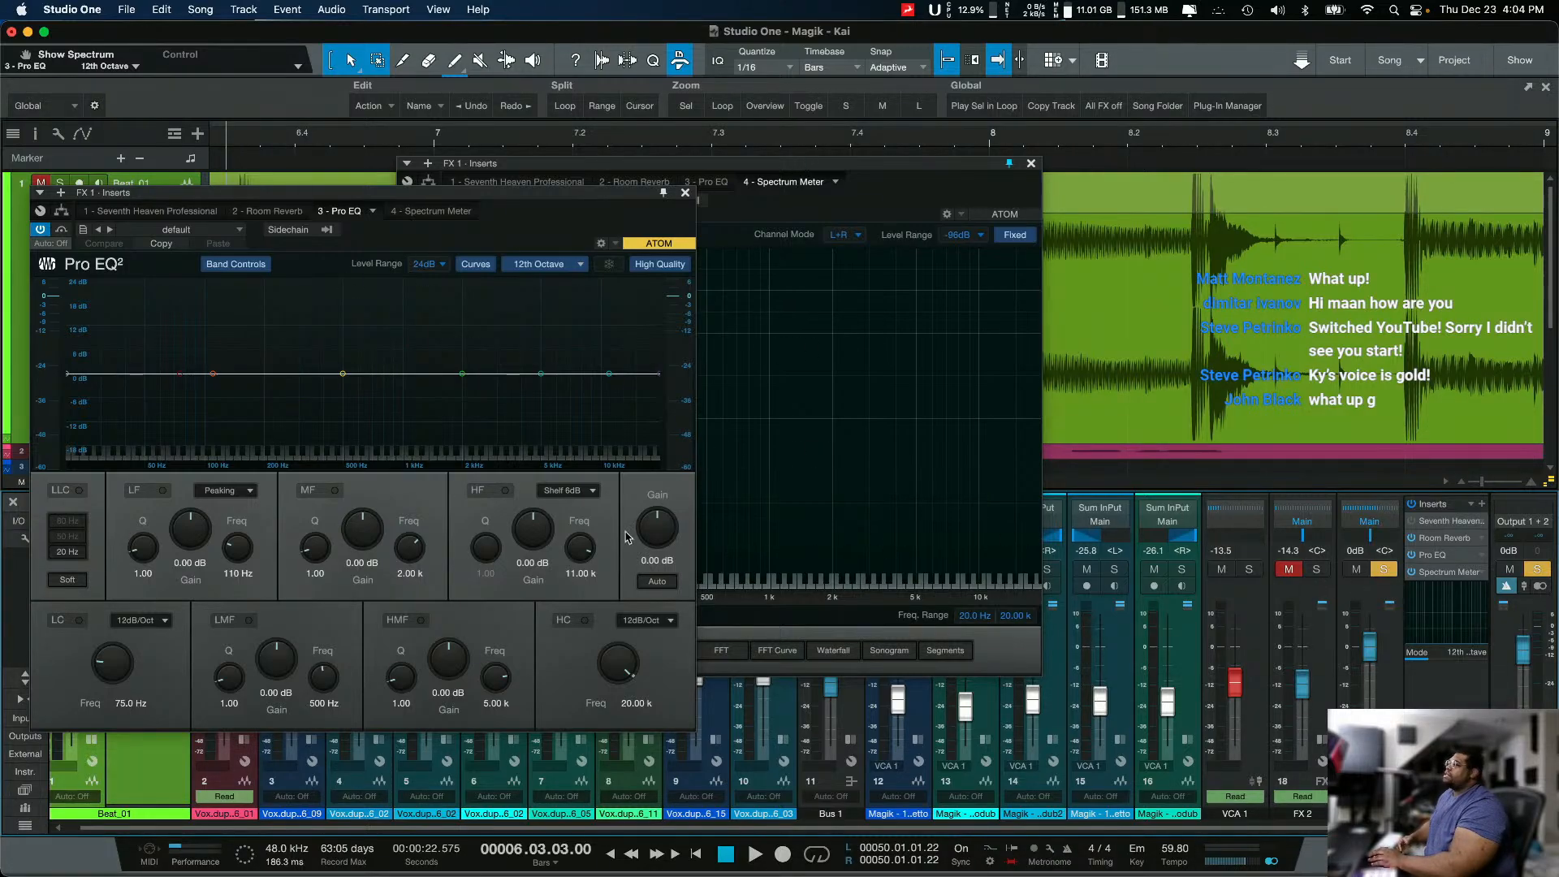
key("space")
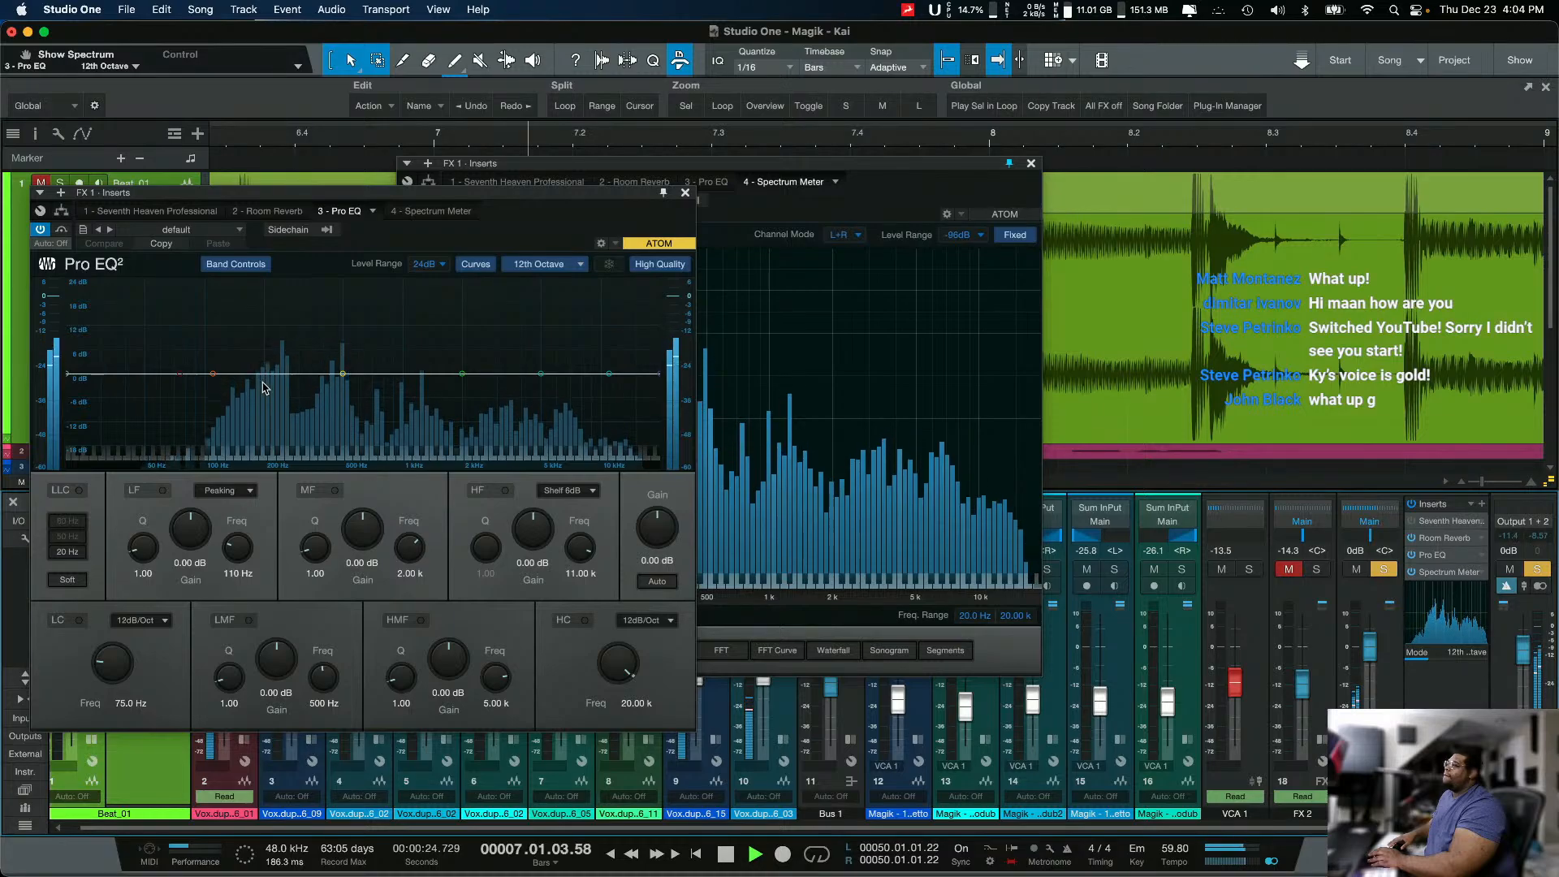
key("space")
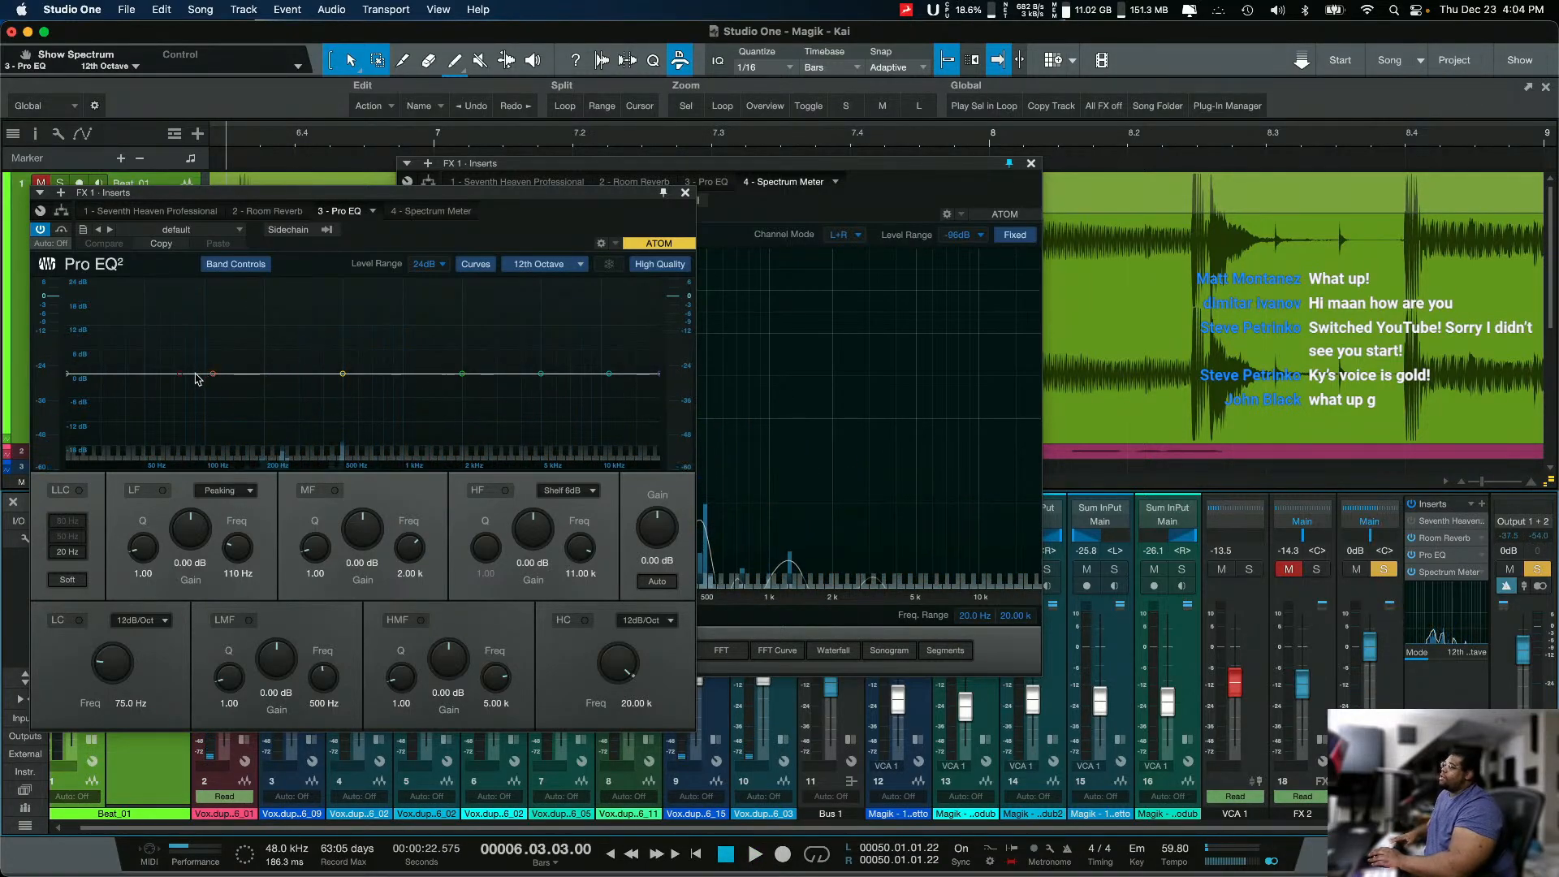
Step: Shape Pro EQ's curve with a low cut at 346 Hz, a high cut at 1.51 kHz, and an LMF dip of -3.77 dB at 442 Hz, Q 1.90
left_click_drag(195, 375, 342, 374)
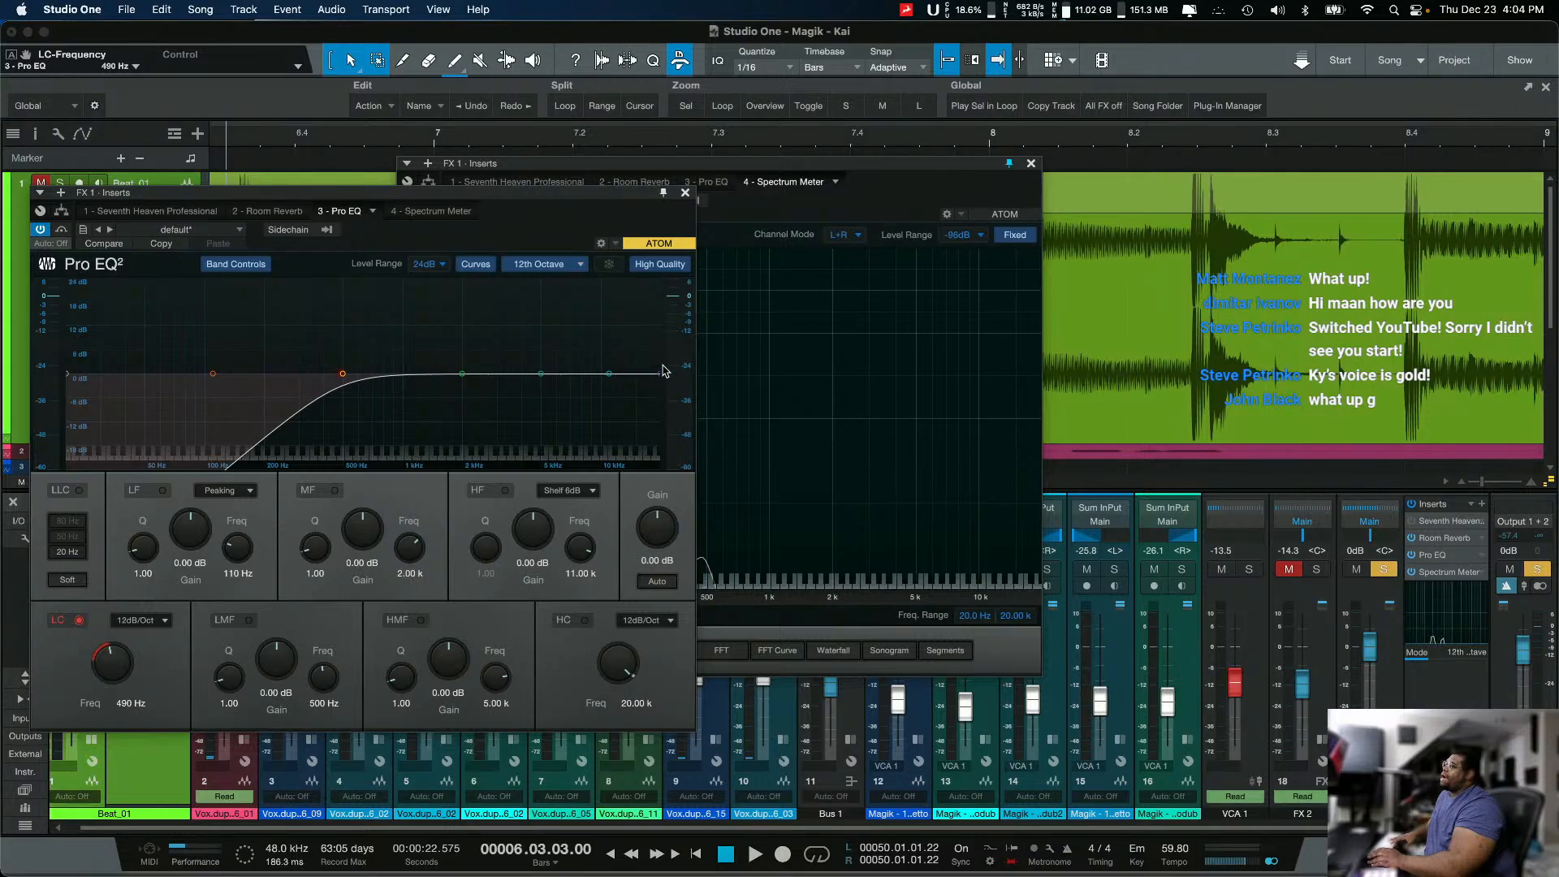
left_click_drag(662, 373, 438, 374)
mouse_move(343, 373)
left_mouse_down()
mouse_move(313, 378)
mouse_move(341, 378)
mouse_move(341, 396)
left_mouse_up()
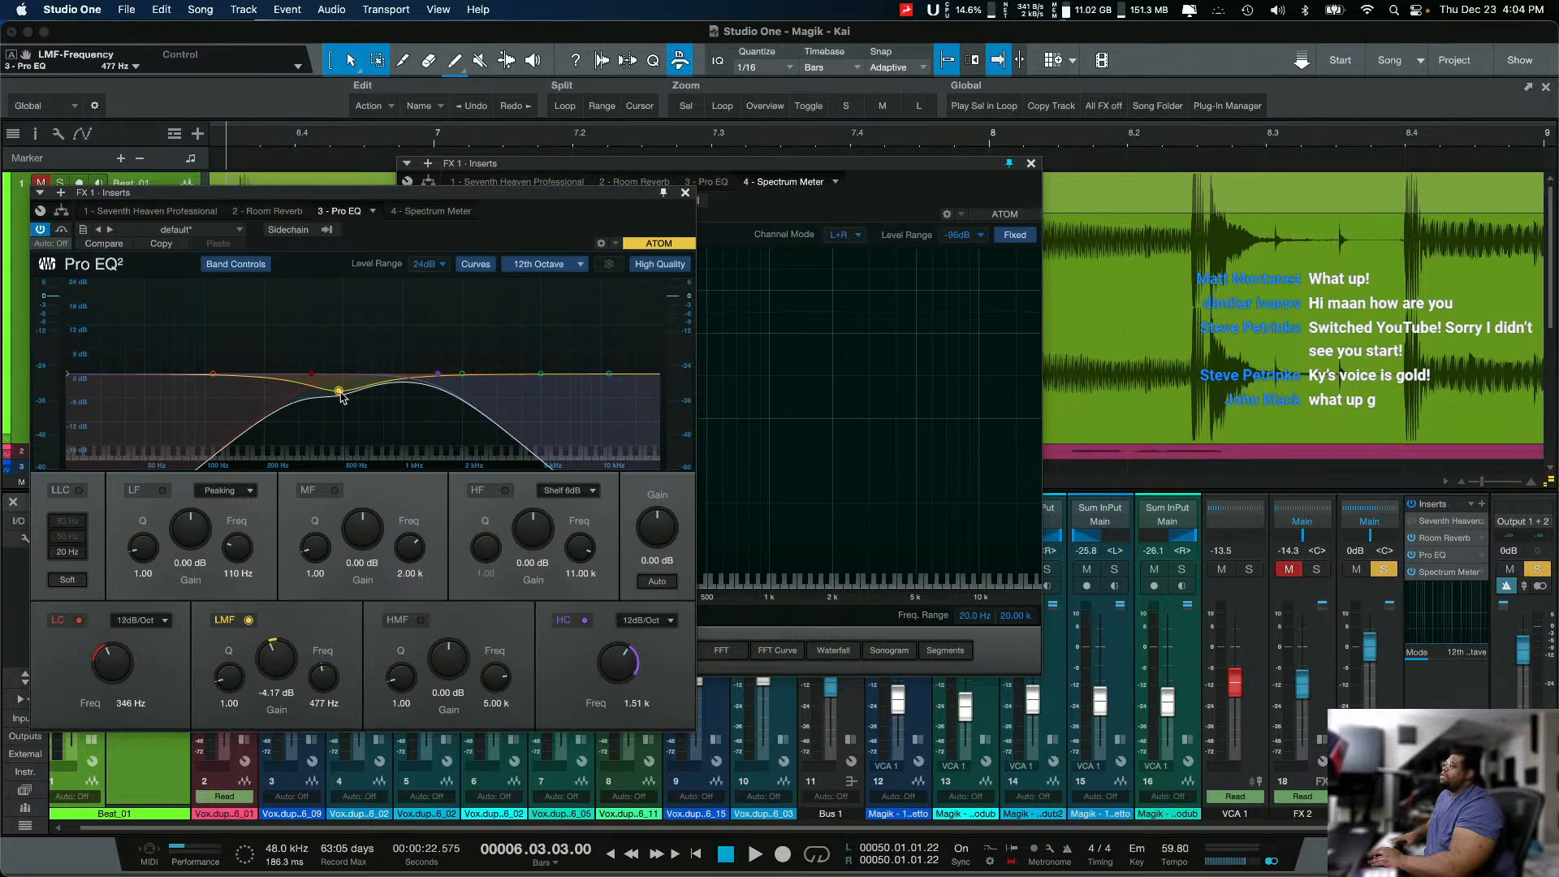
scroll(339, 395, "up", 5)
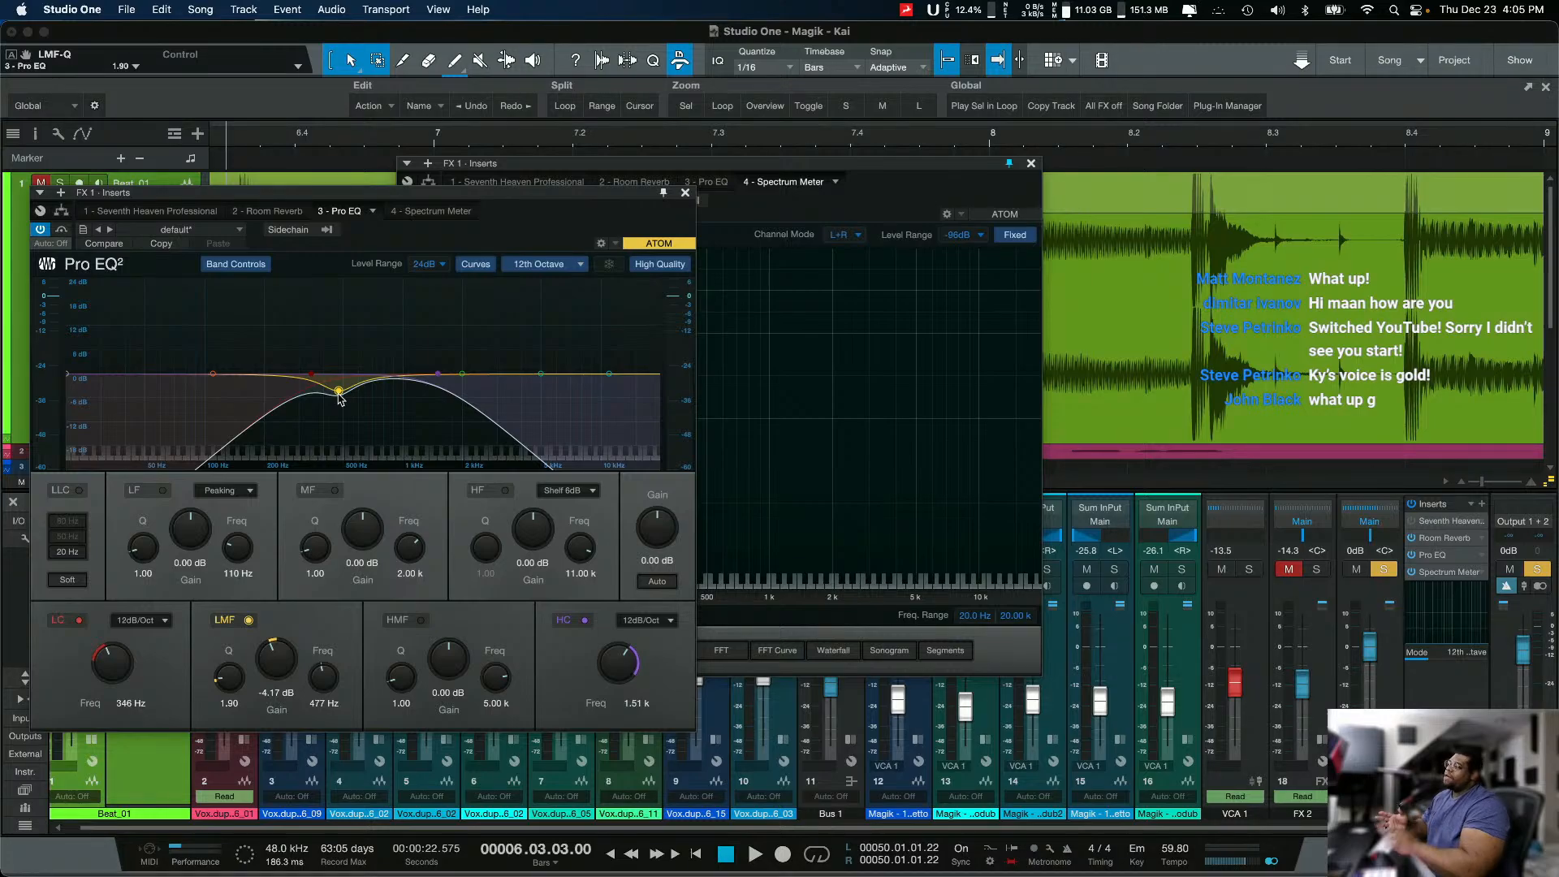
mouse_move(339, 392)
left_mouse_down()
mouse_move(325, 401)
mouse_move(333, 390)
left_mouse_up()
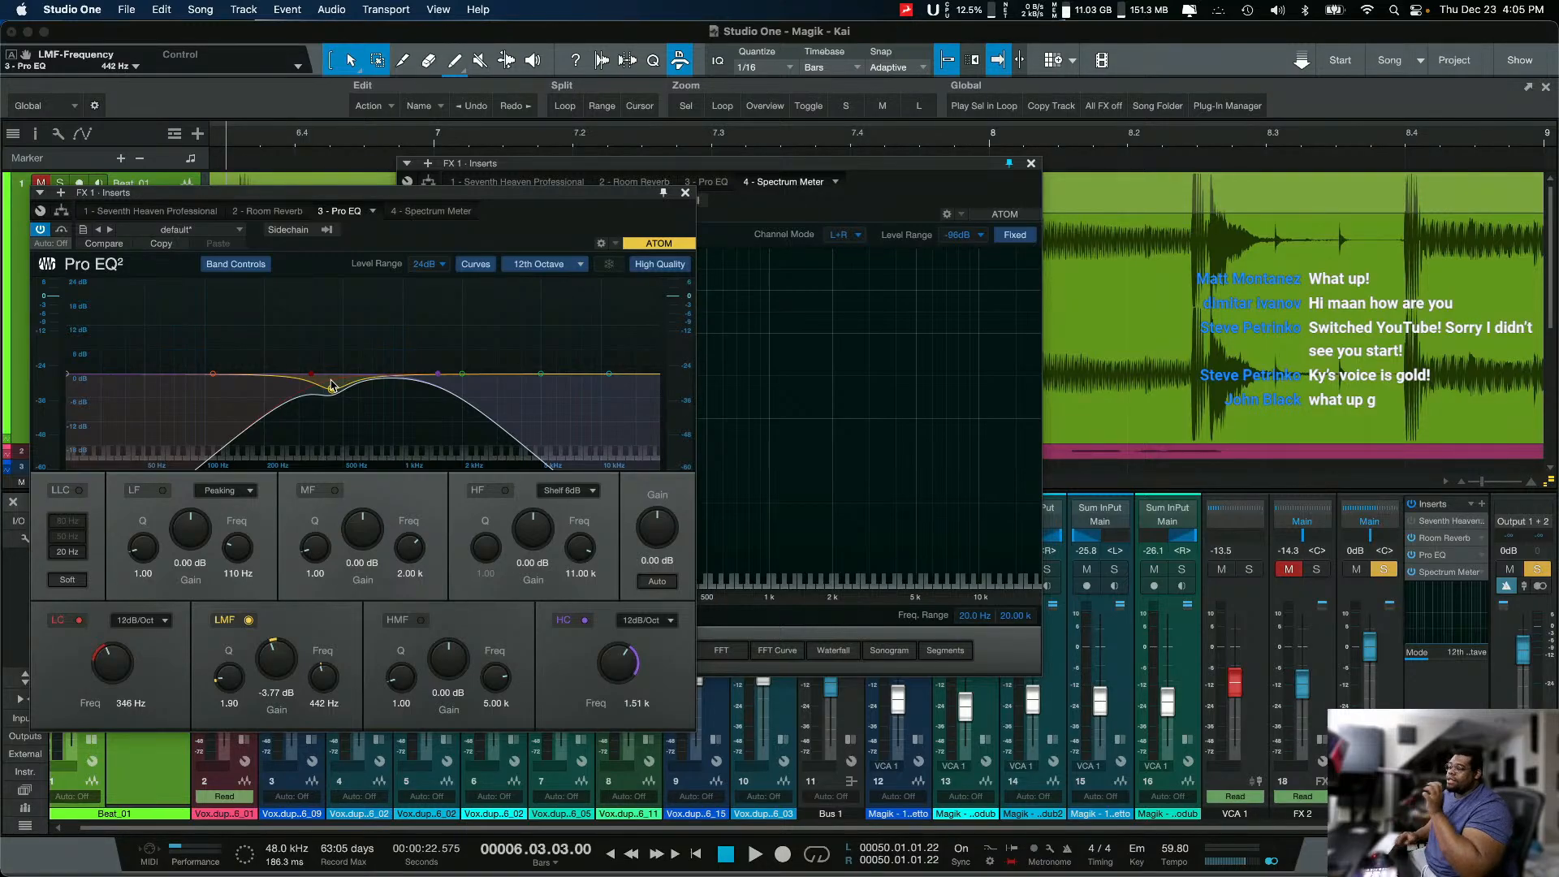
Step: Raise Pro EQ's high cut frequency to 2.65 kHz during playback, and stop playback
key("space")
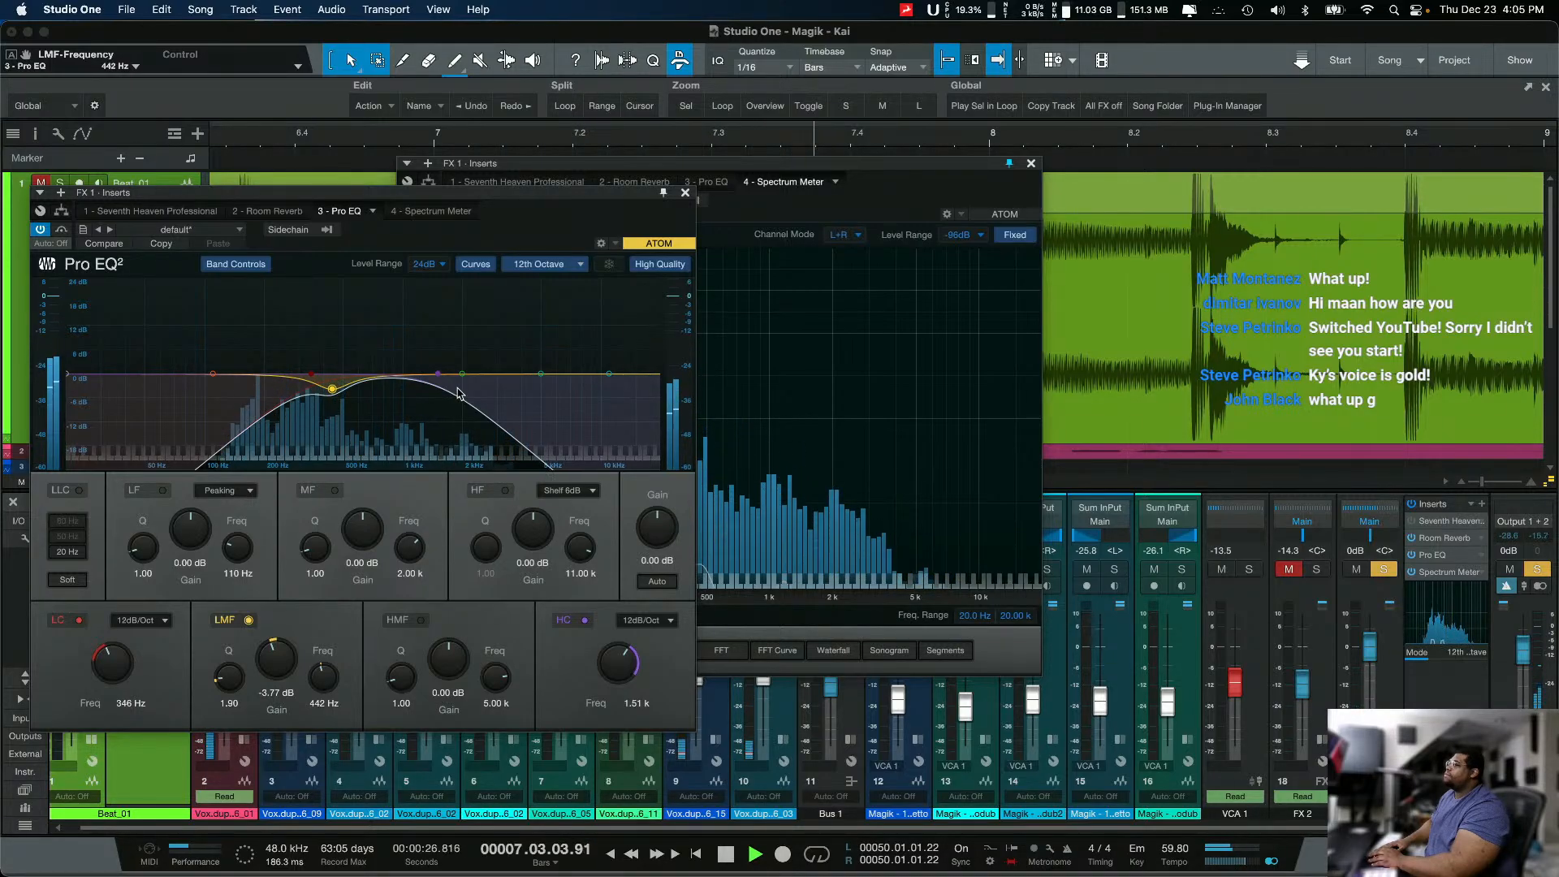
left_click_drag(439, 379, 488, 380)
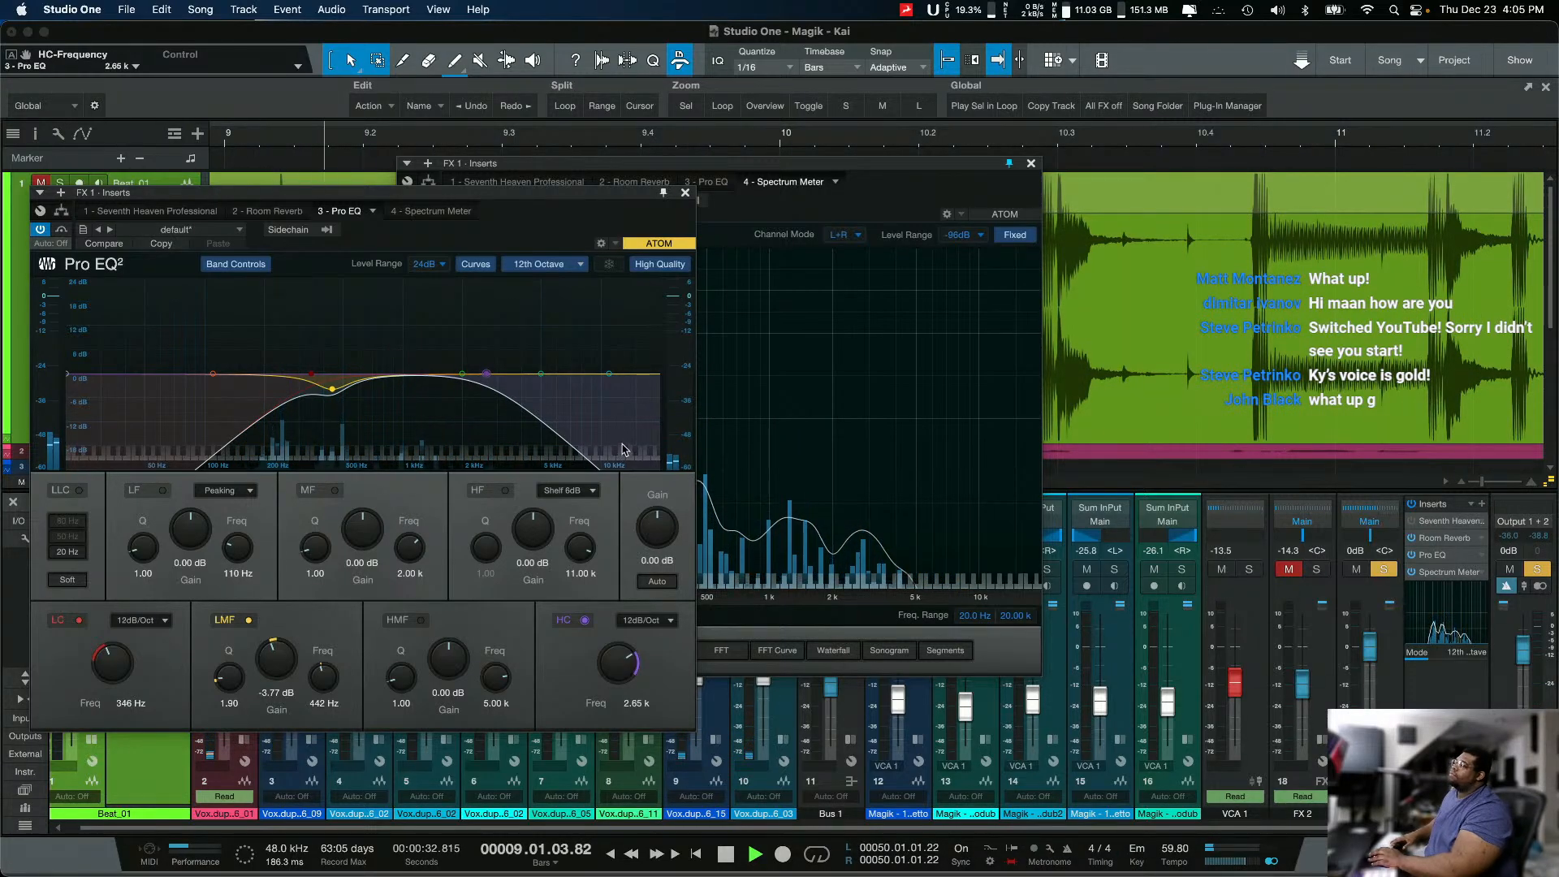
key("space")
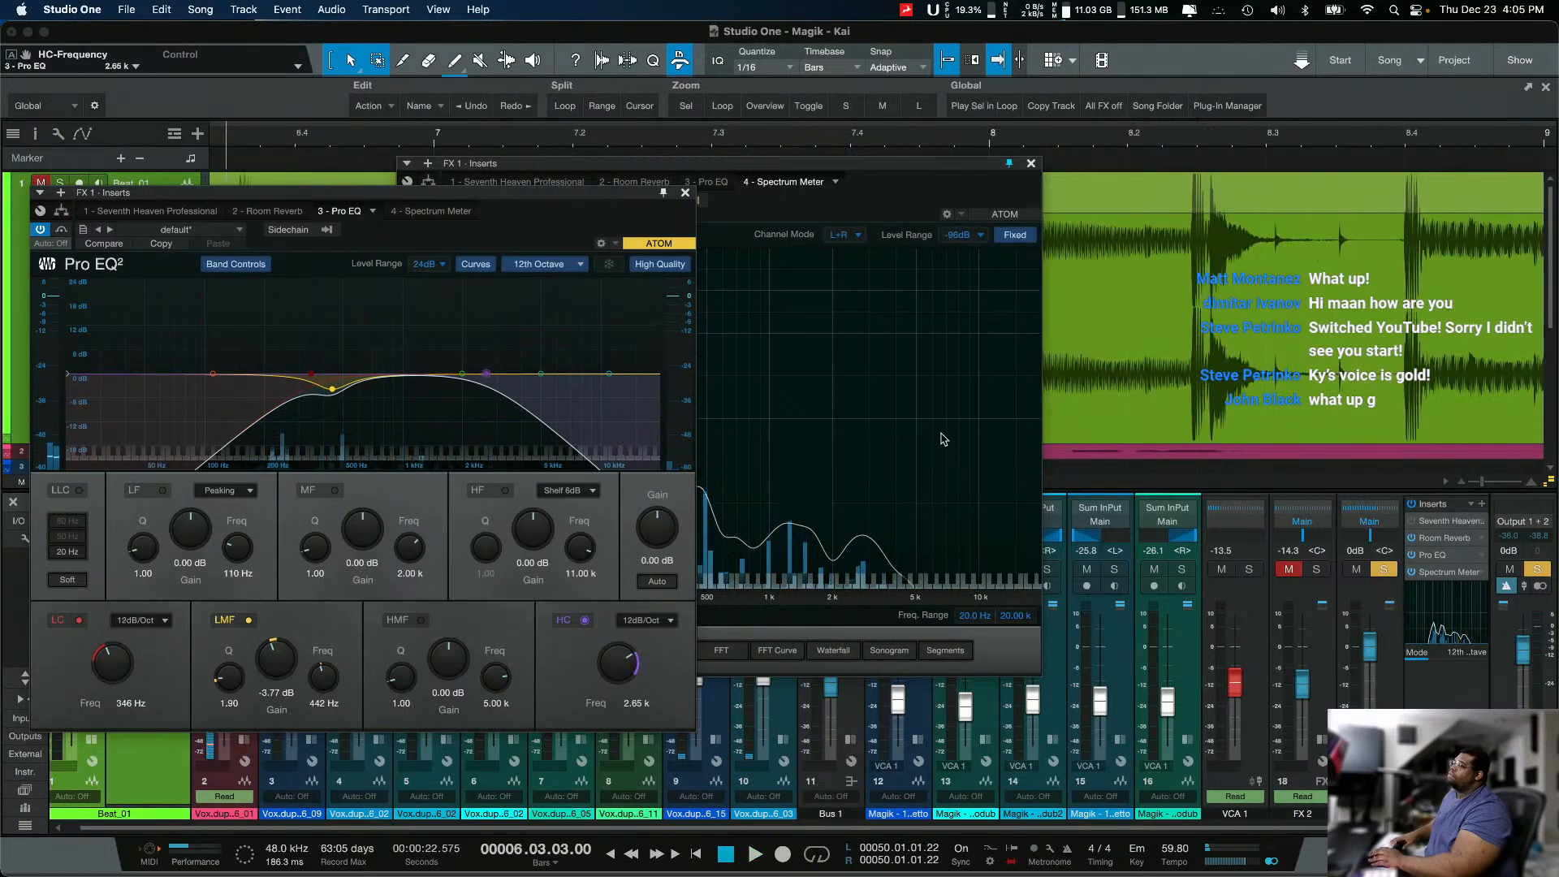
Step: Bypass Pro EQ on FX 1 and briefly play back the unequalised reverb
left_click(1413, 555)
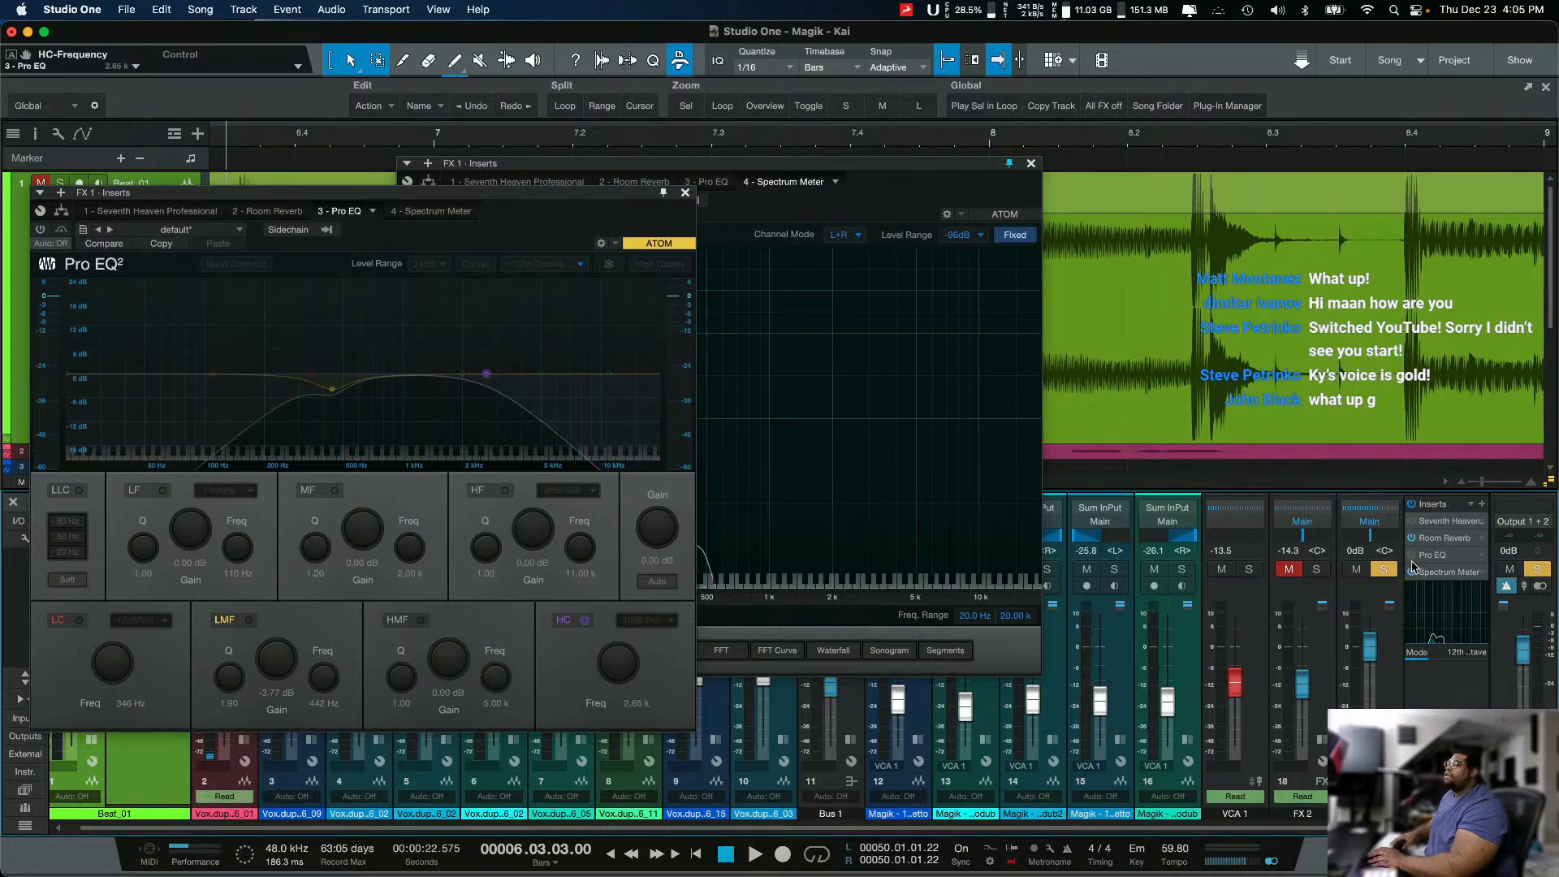
key("space")
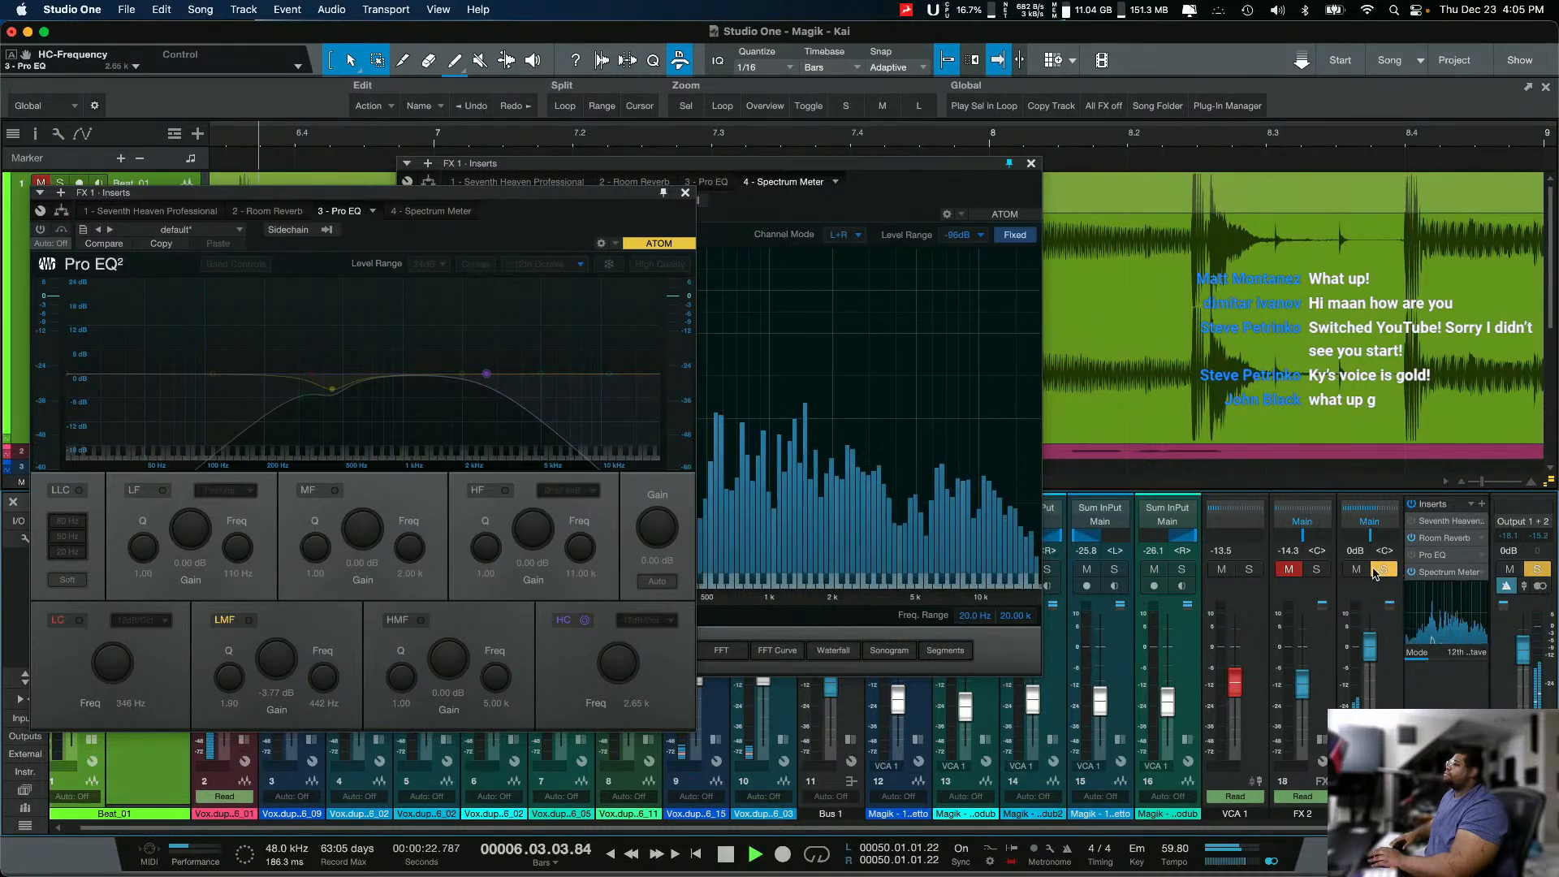
key("space")
Step: Move the Pro EQ window aside, solo the Vox.dup2.06_01 track alongside FX 1, and listen to the vocal with its unequalised reverb
left_click(1381, 569)
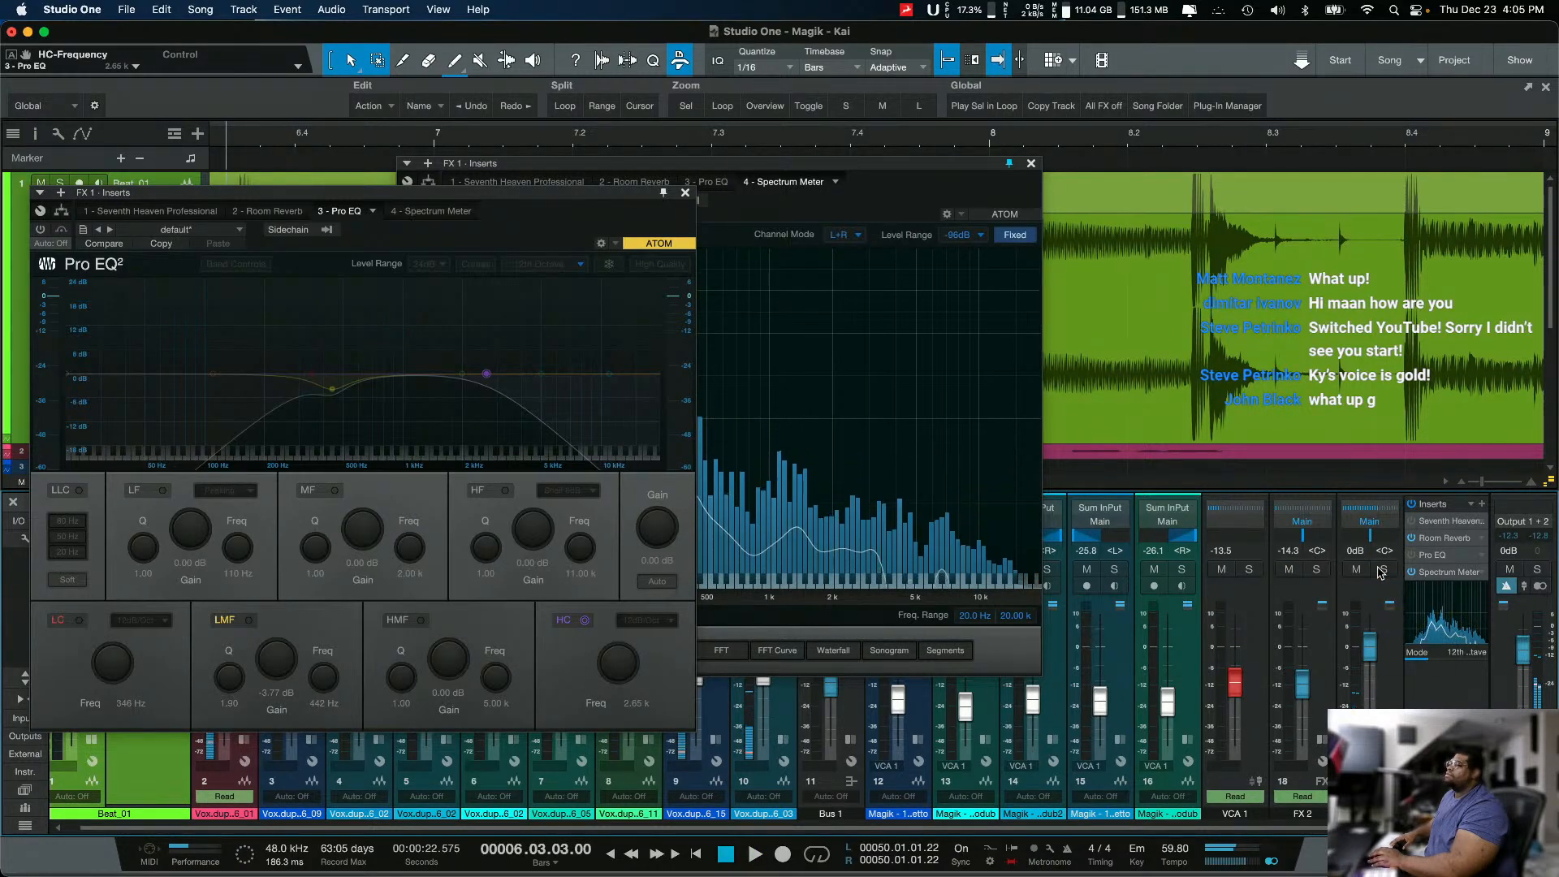
left_click(528, 203)
left_click_drag(528, 203, 756, 201)
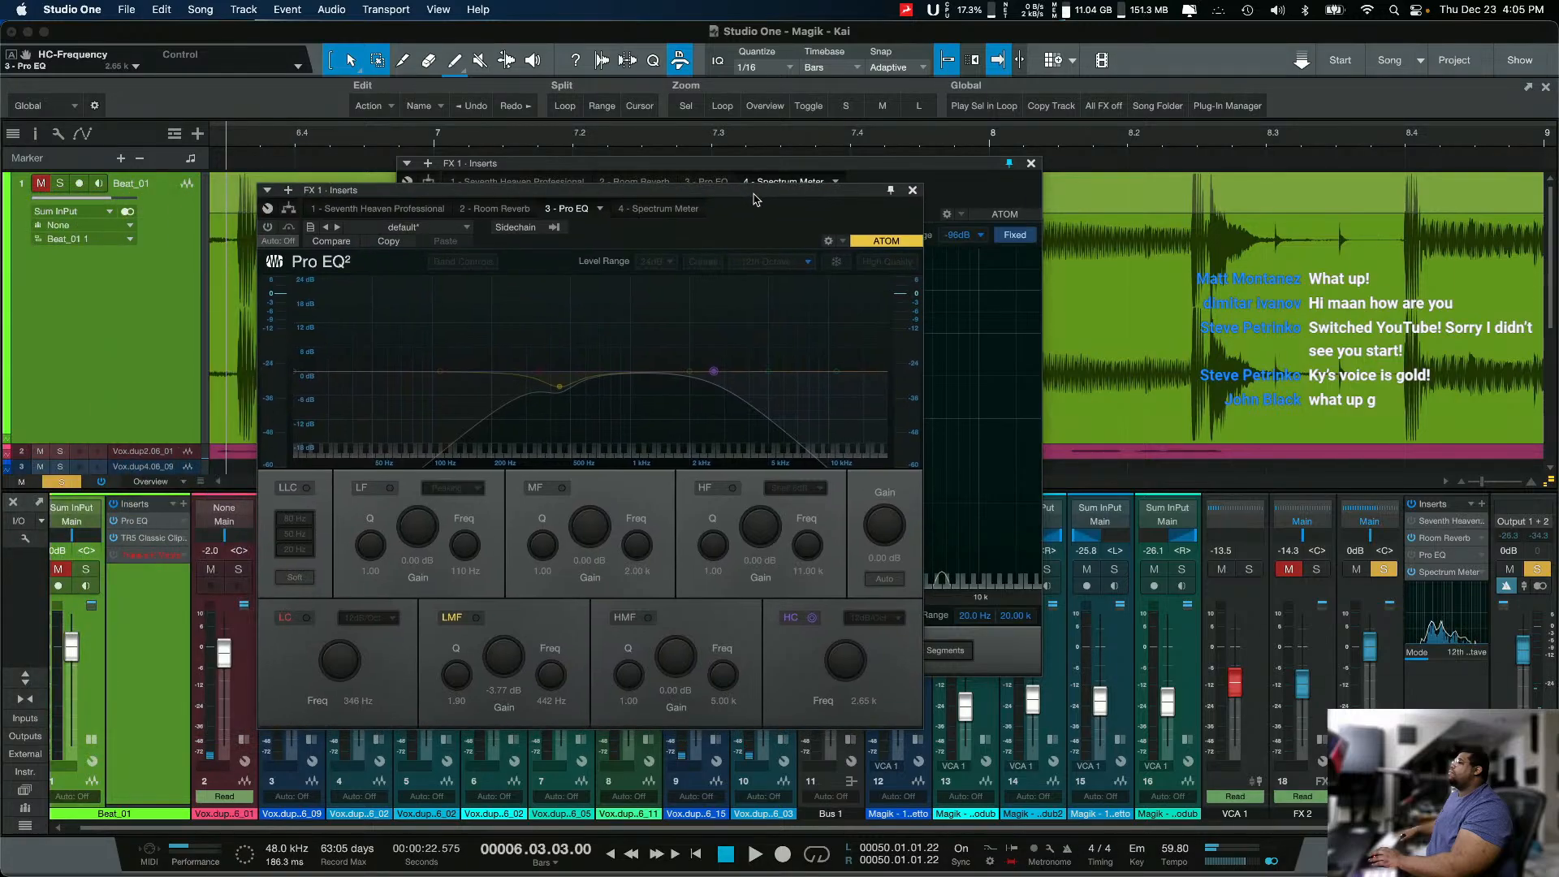
left_click(237, 570)
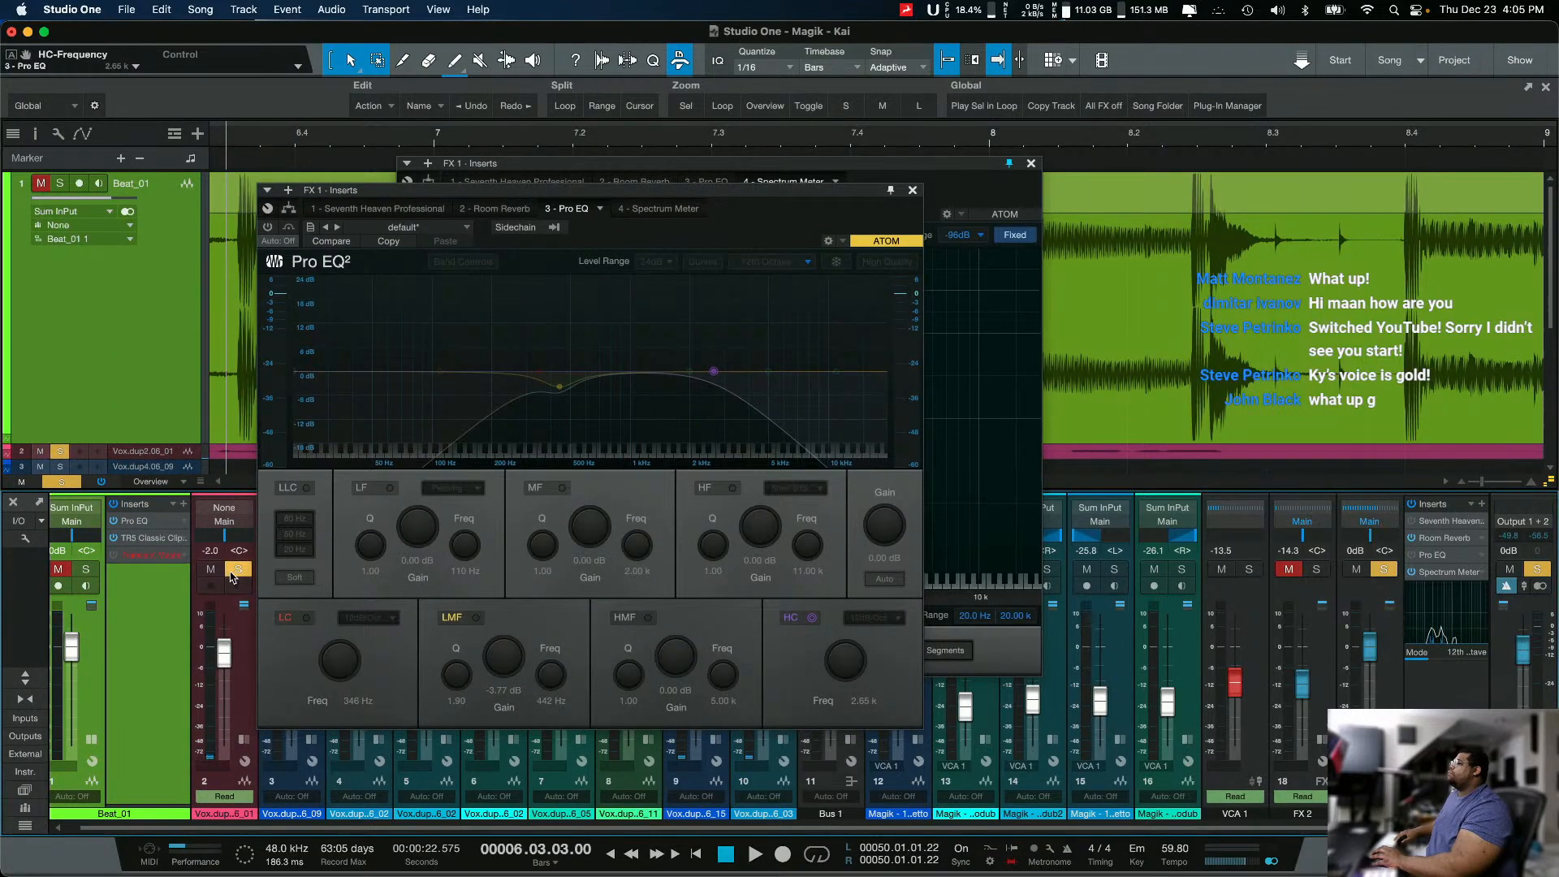
key("space")
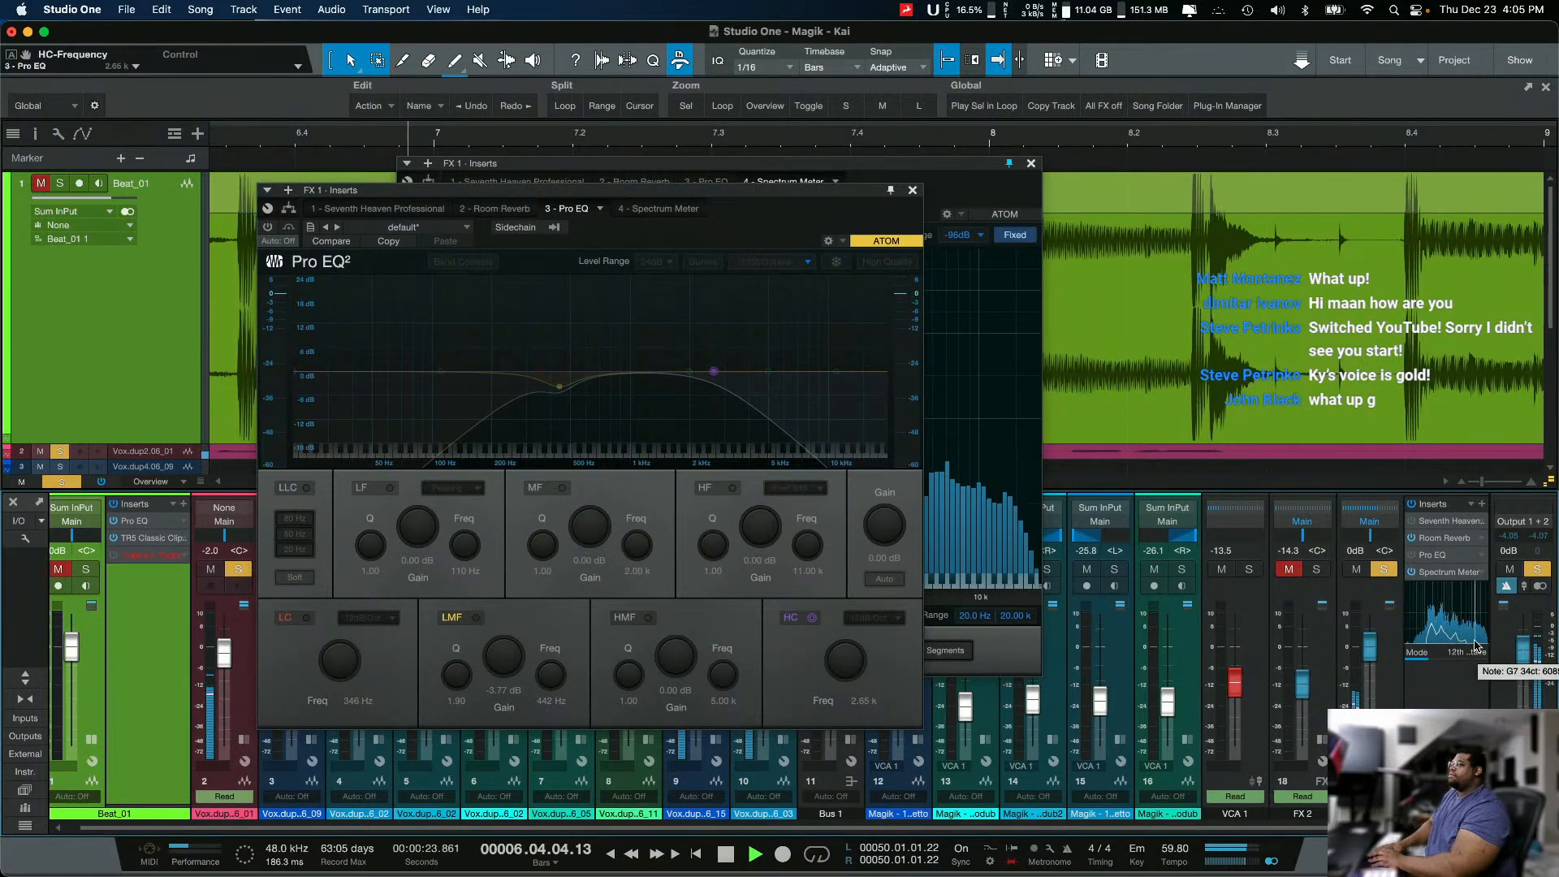
mouse_move(1459, 619)
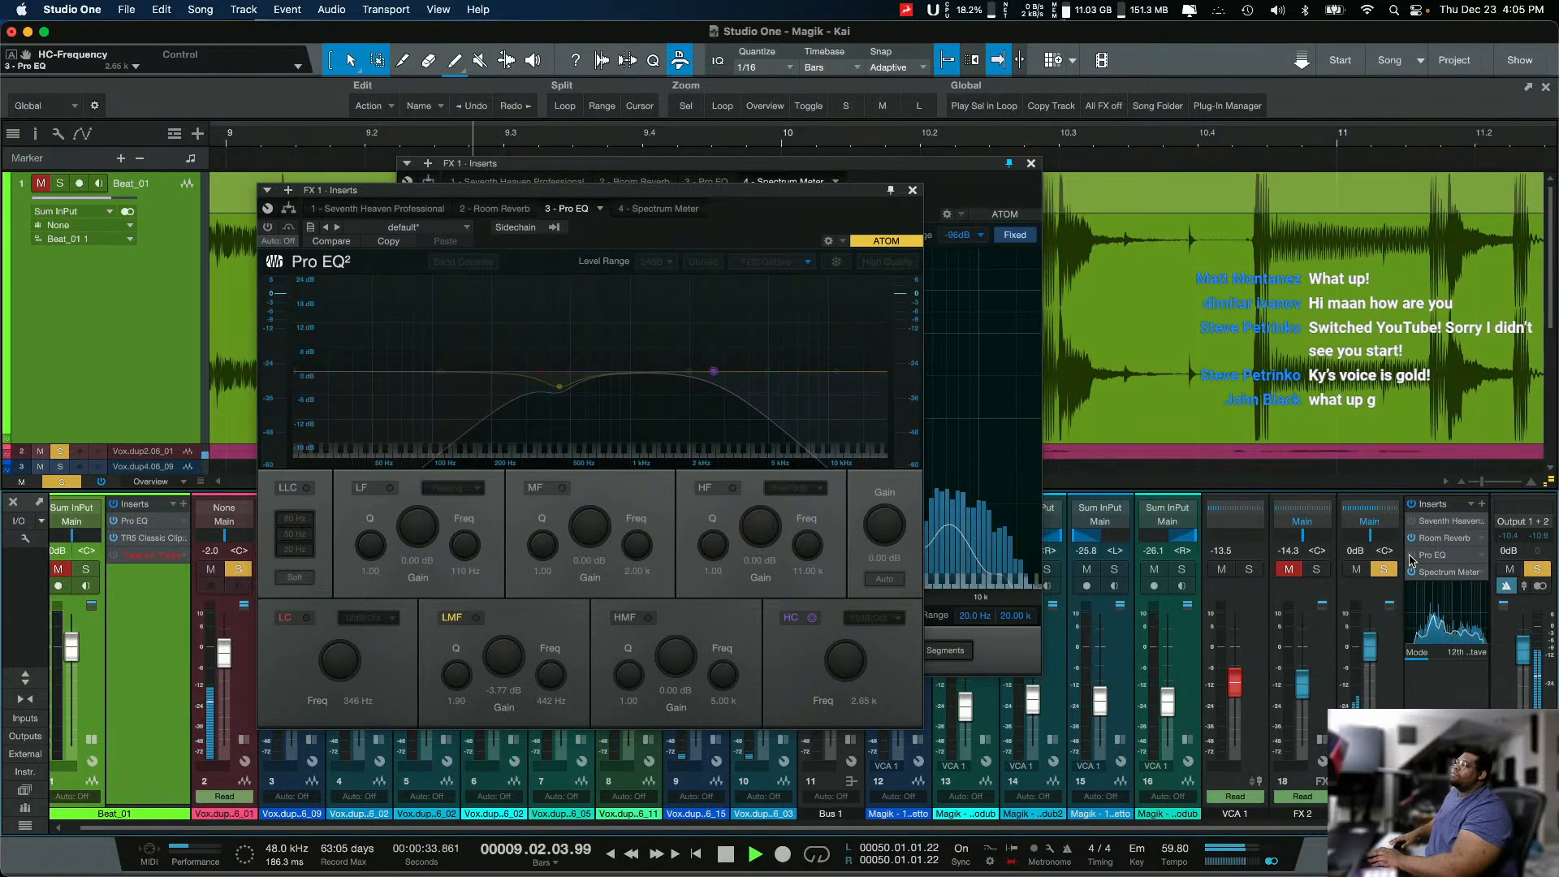
key("space")
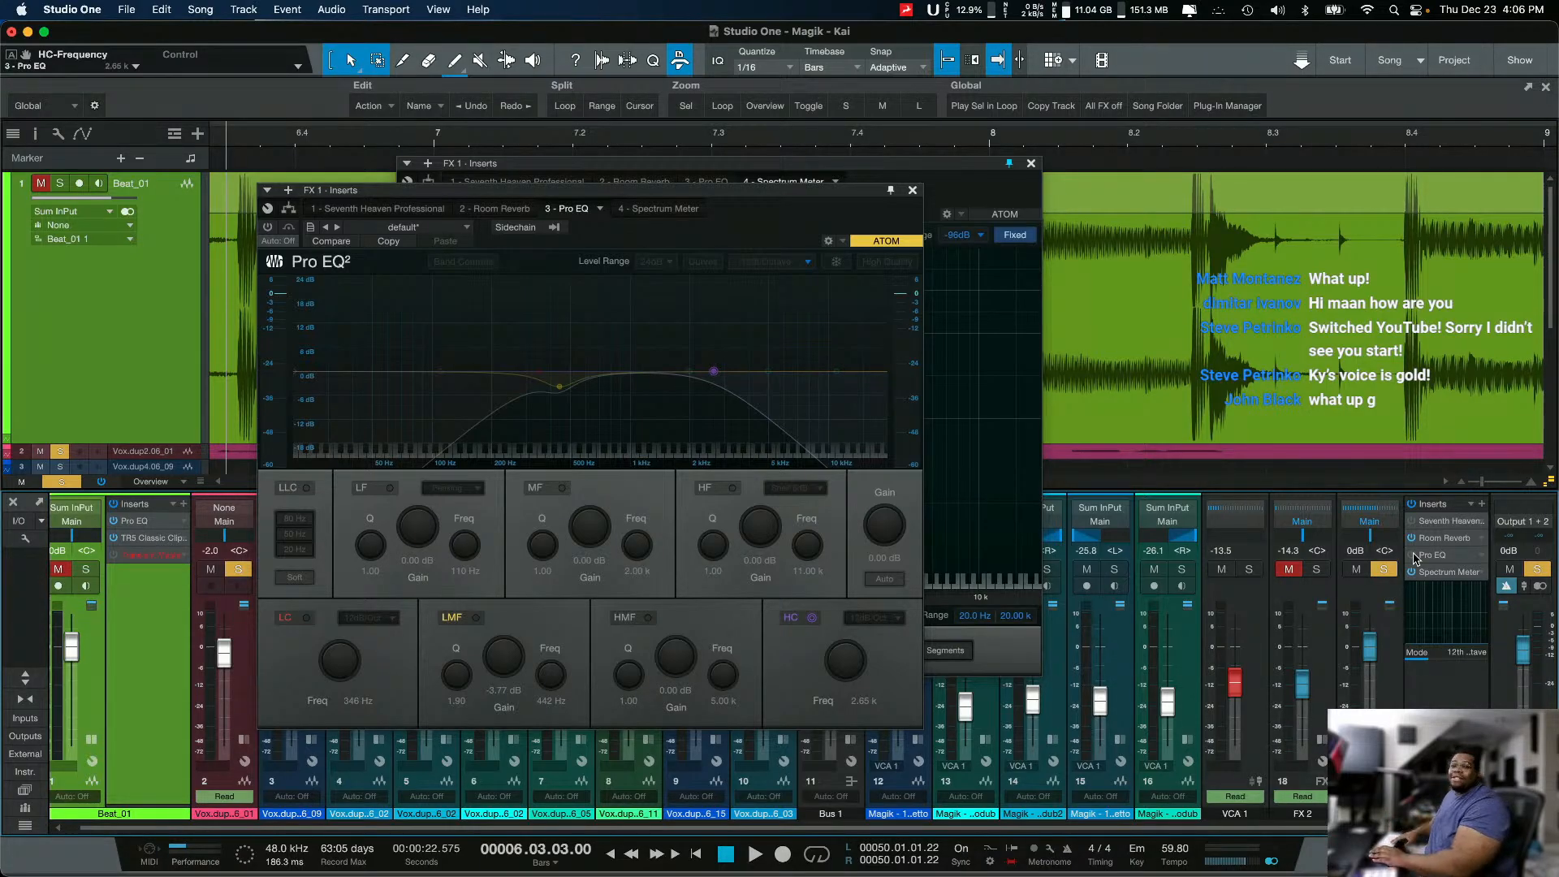
Step: Reactivate Pro EQ and, during playback, set its low cut to 24 dB/Oct at 278 Hz
left_click(1412, 556)
key("space")
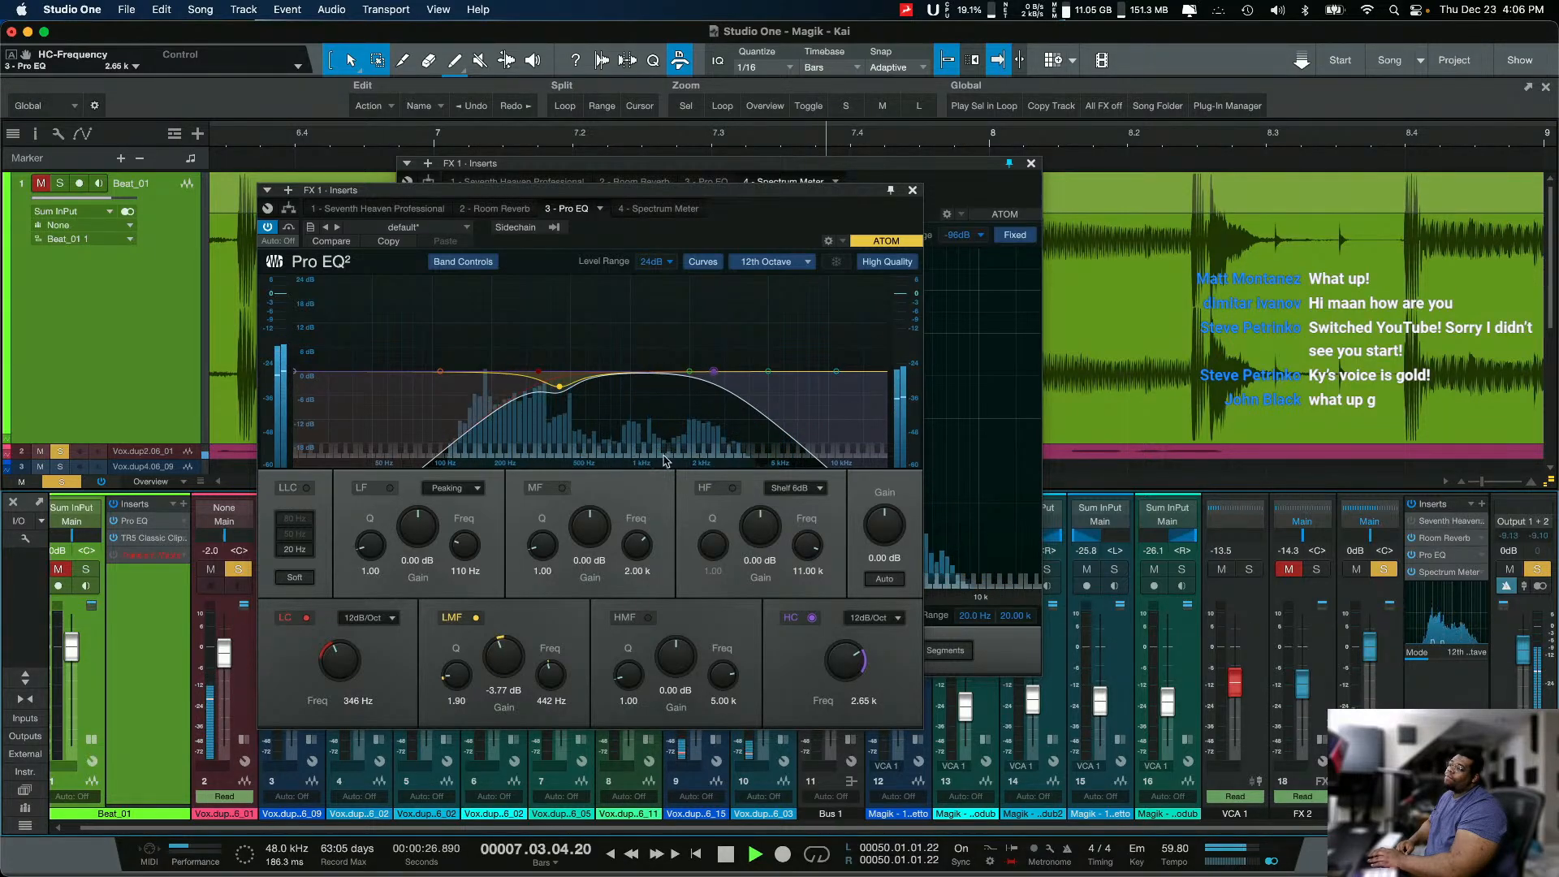
left_click_drag(538, 372, 550, 376)
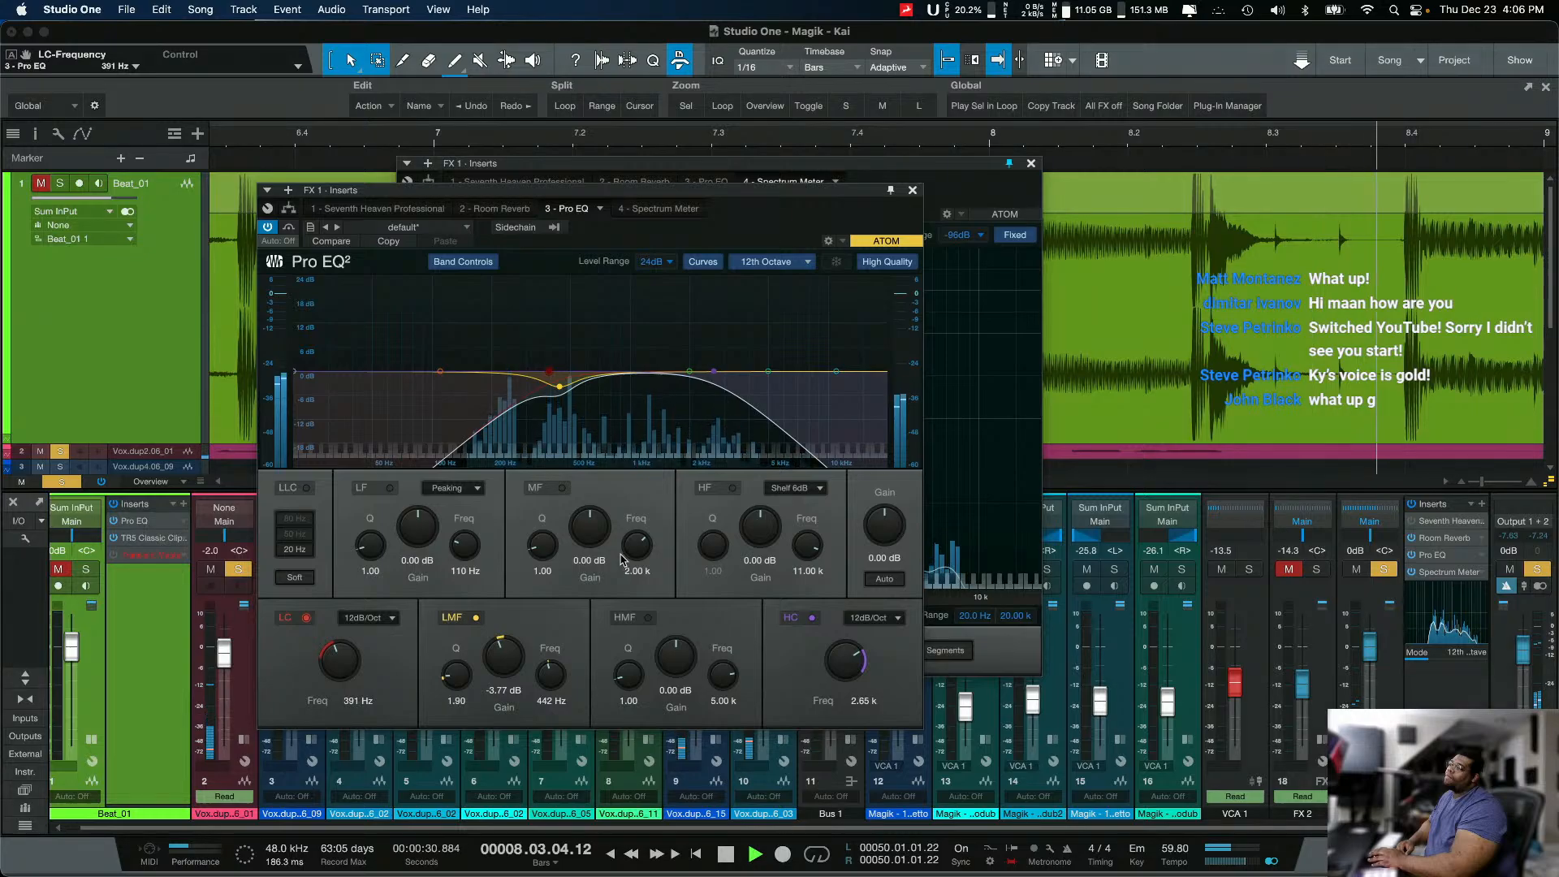
left_click(367, 618)
left_click(361, 659)
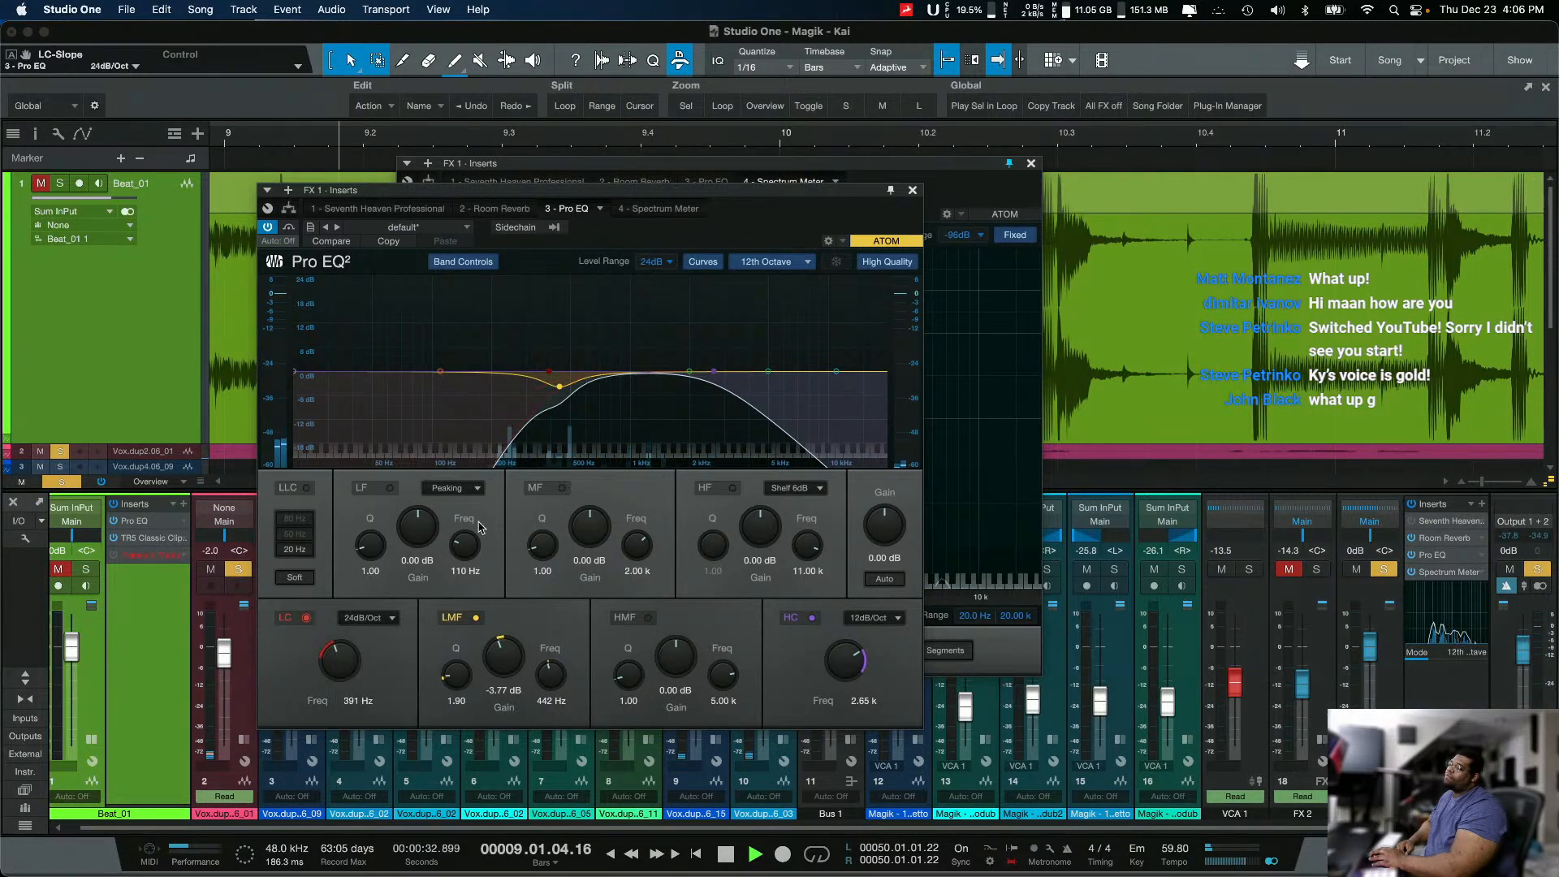
left_click_drag(549, 372, 521, 380)
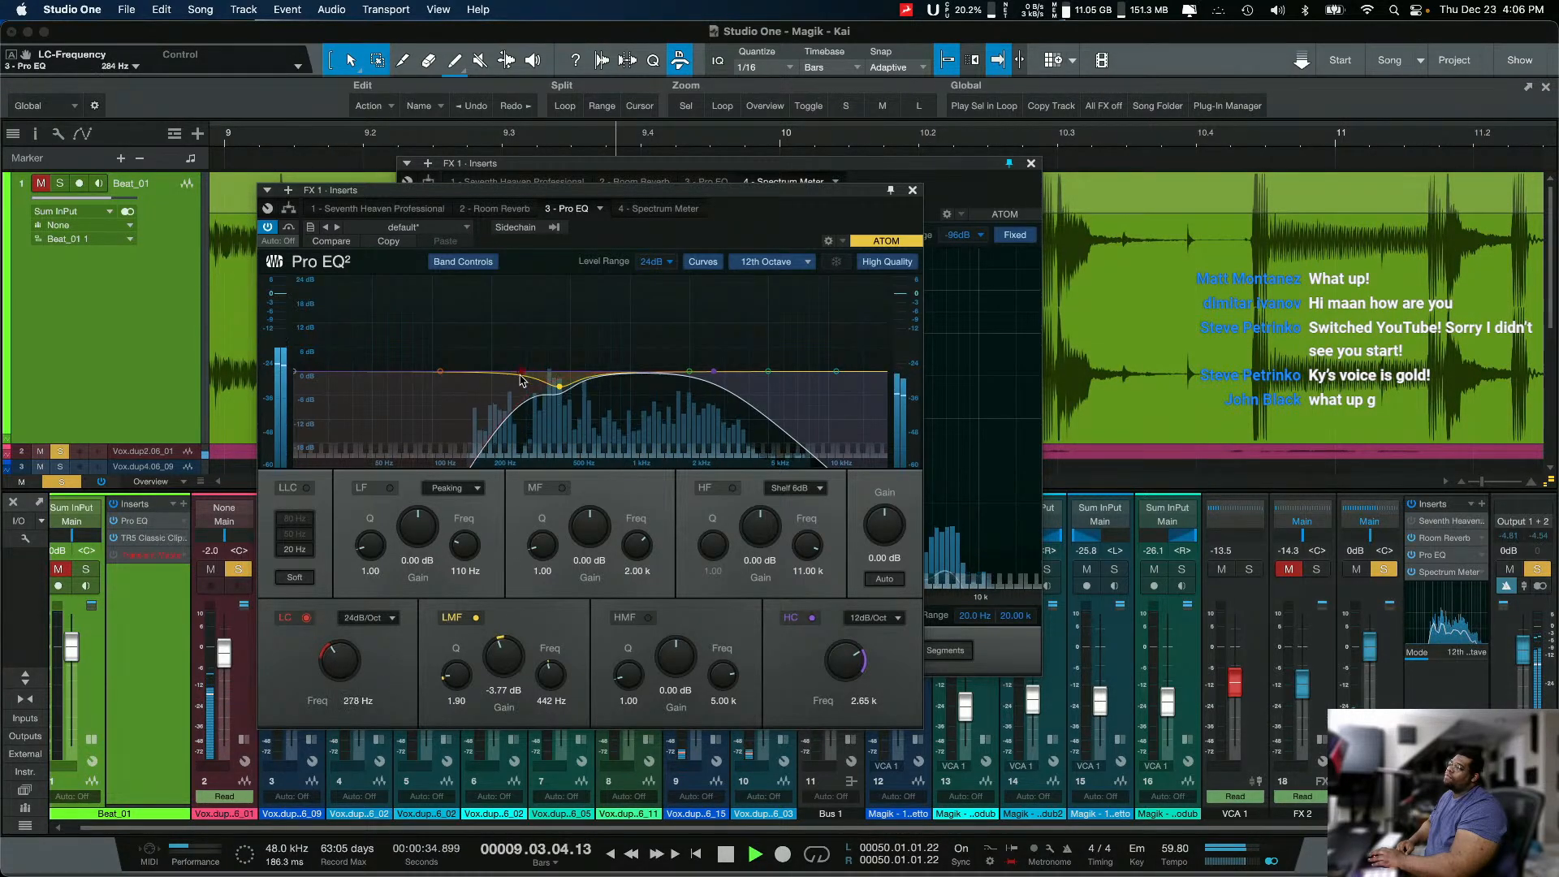
Step: With Beat_01 unmuted and soloed, set Pro EQ's MF band to -2.58 dB at 1.74 kHz and LMF to -5.36 dB at 495 Hz
left_click(58, 568)
left_click(86, 568)
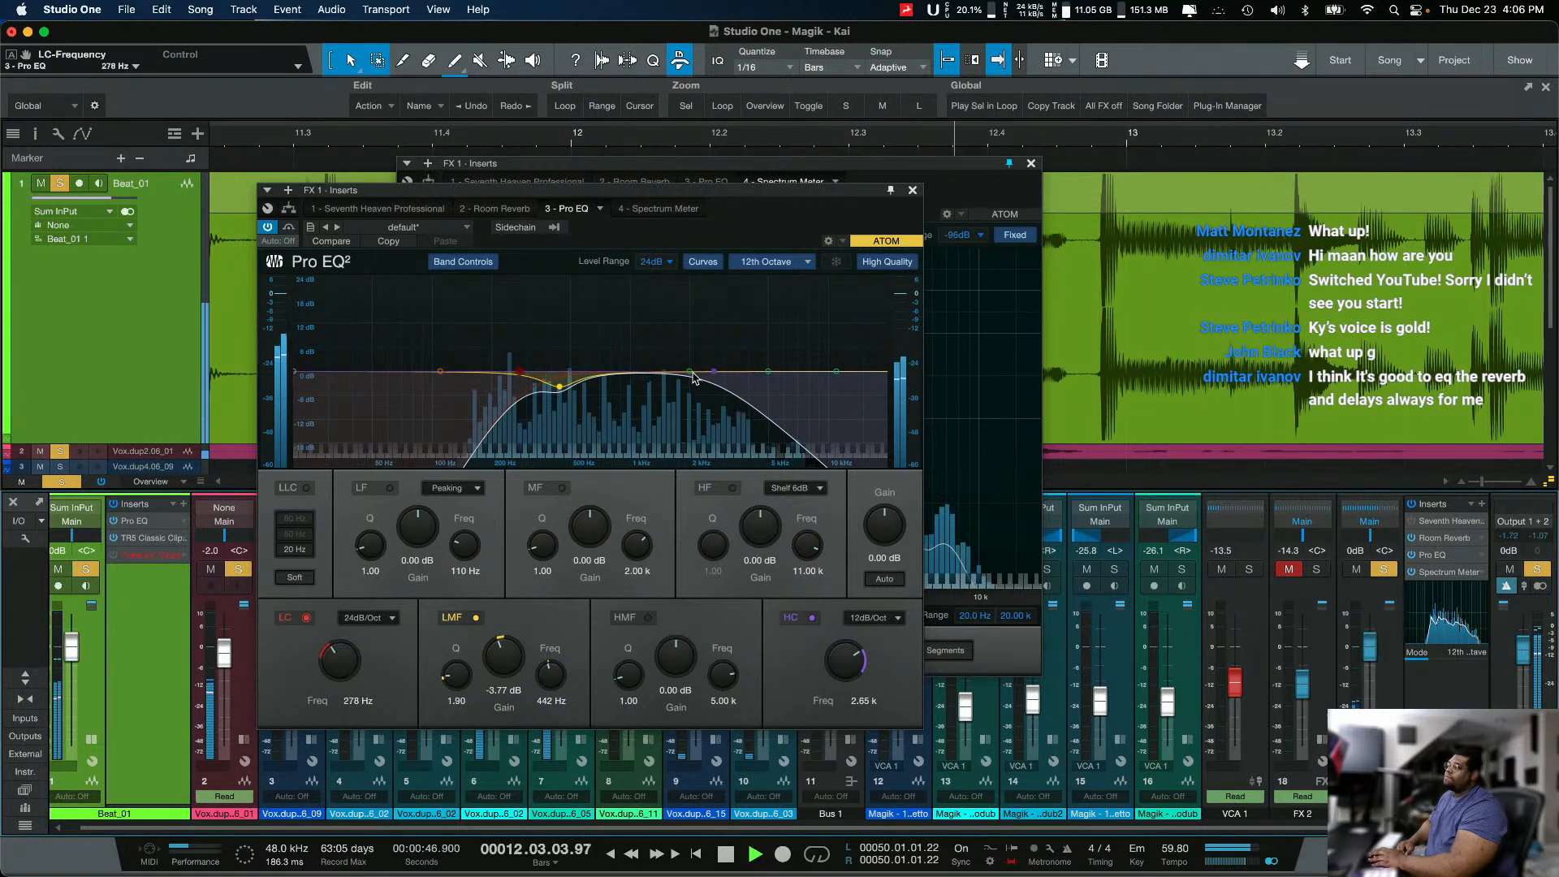
left_click_drag(691, 372, 678, 382)
left_click_drag(560, 387, 570, 394)
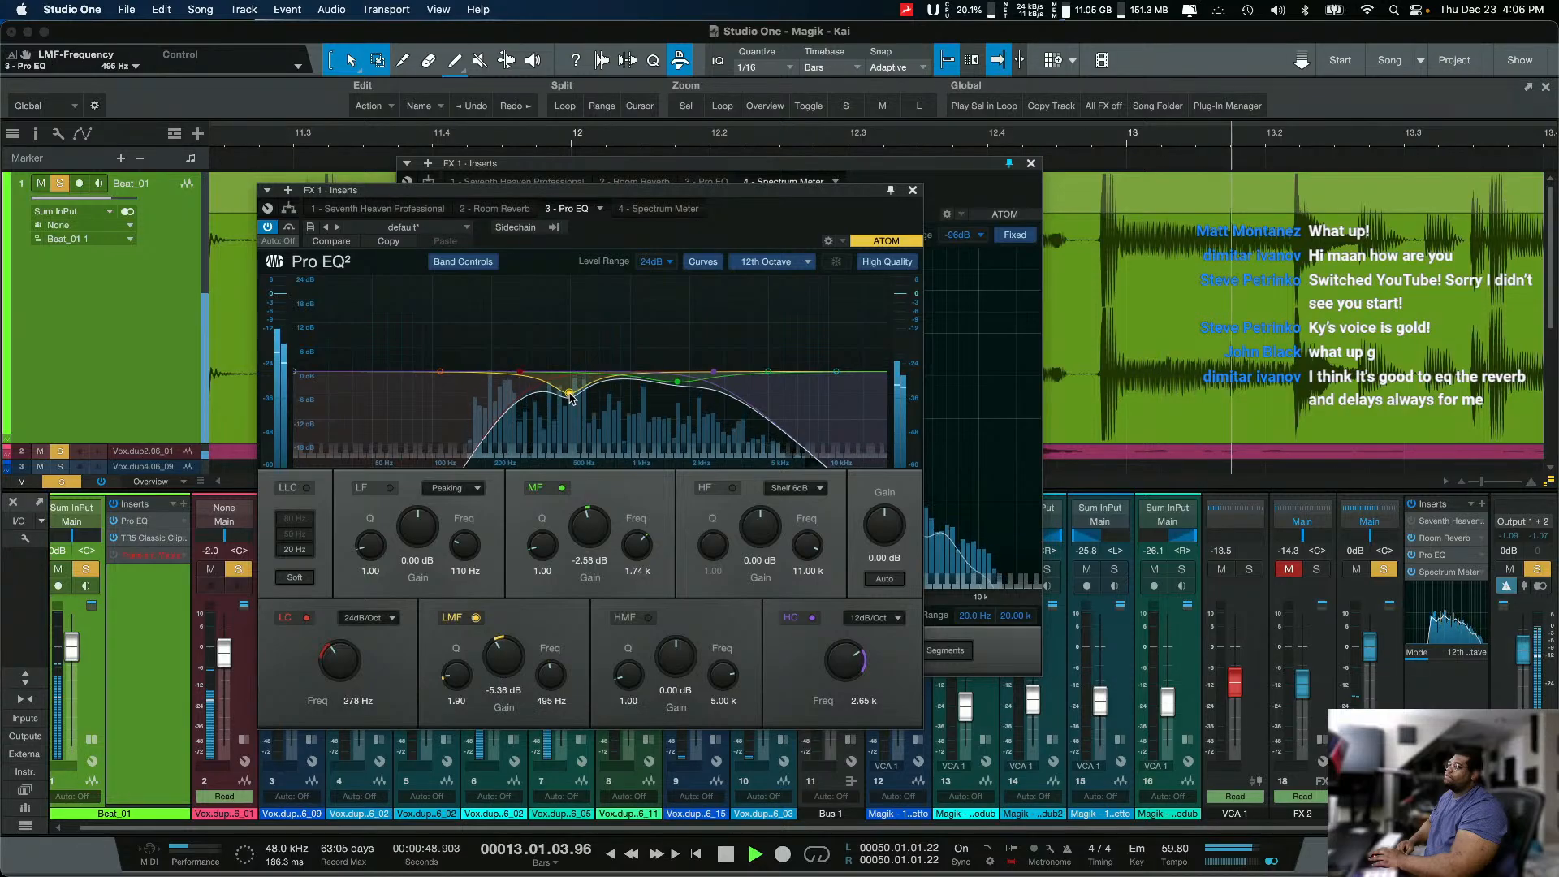
Step: Open Room Reverb from FX 1's inserts, shorten its Length to 2.70 s, and stop playback
left_click(1443, 539)
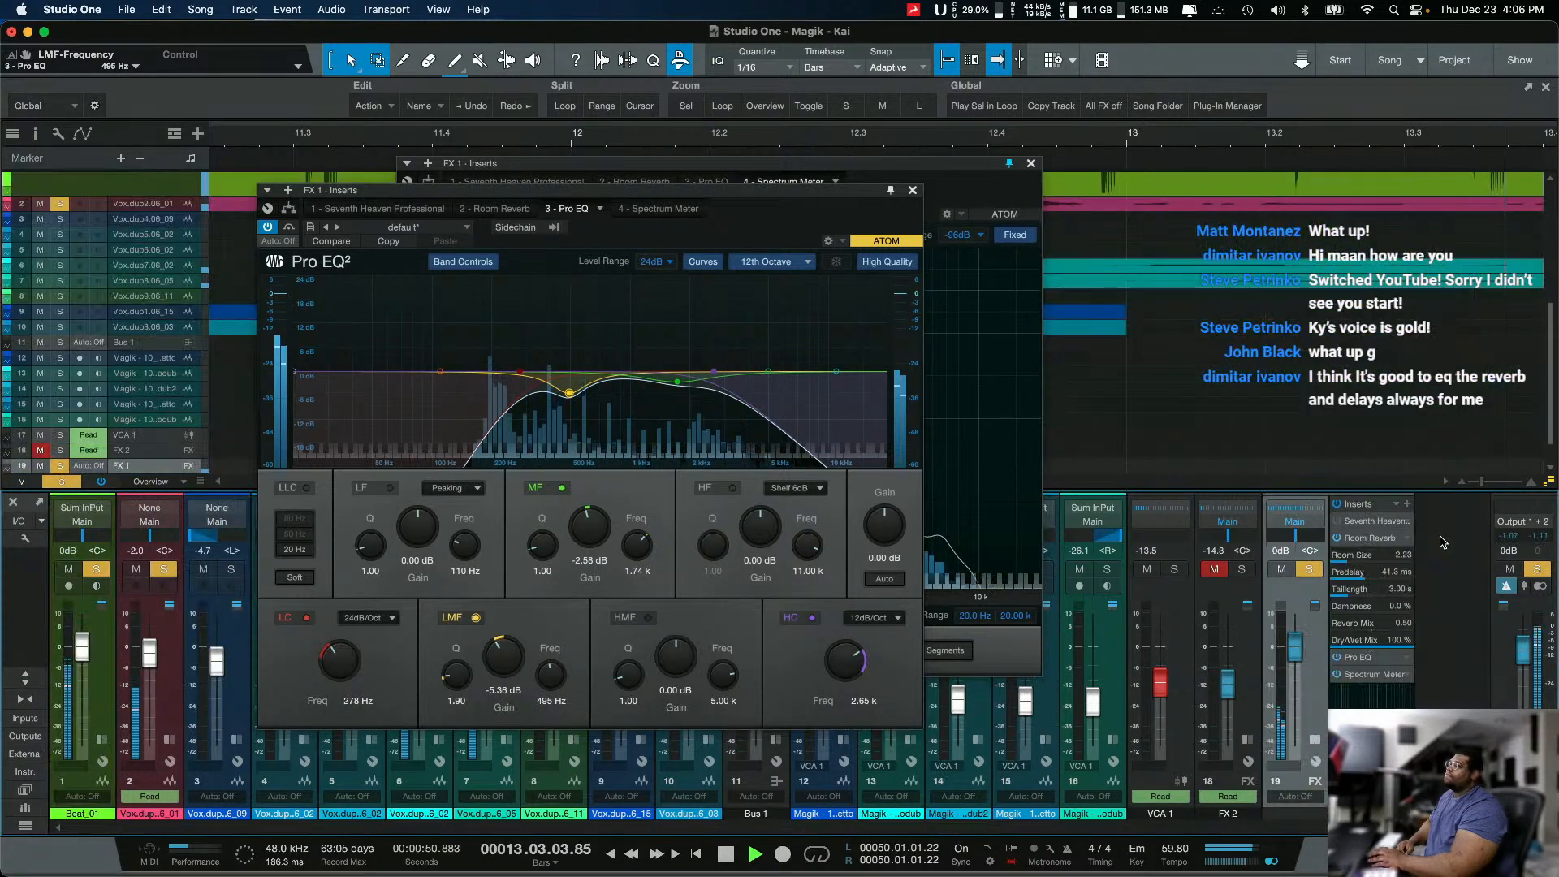
left_click(1364, 540)
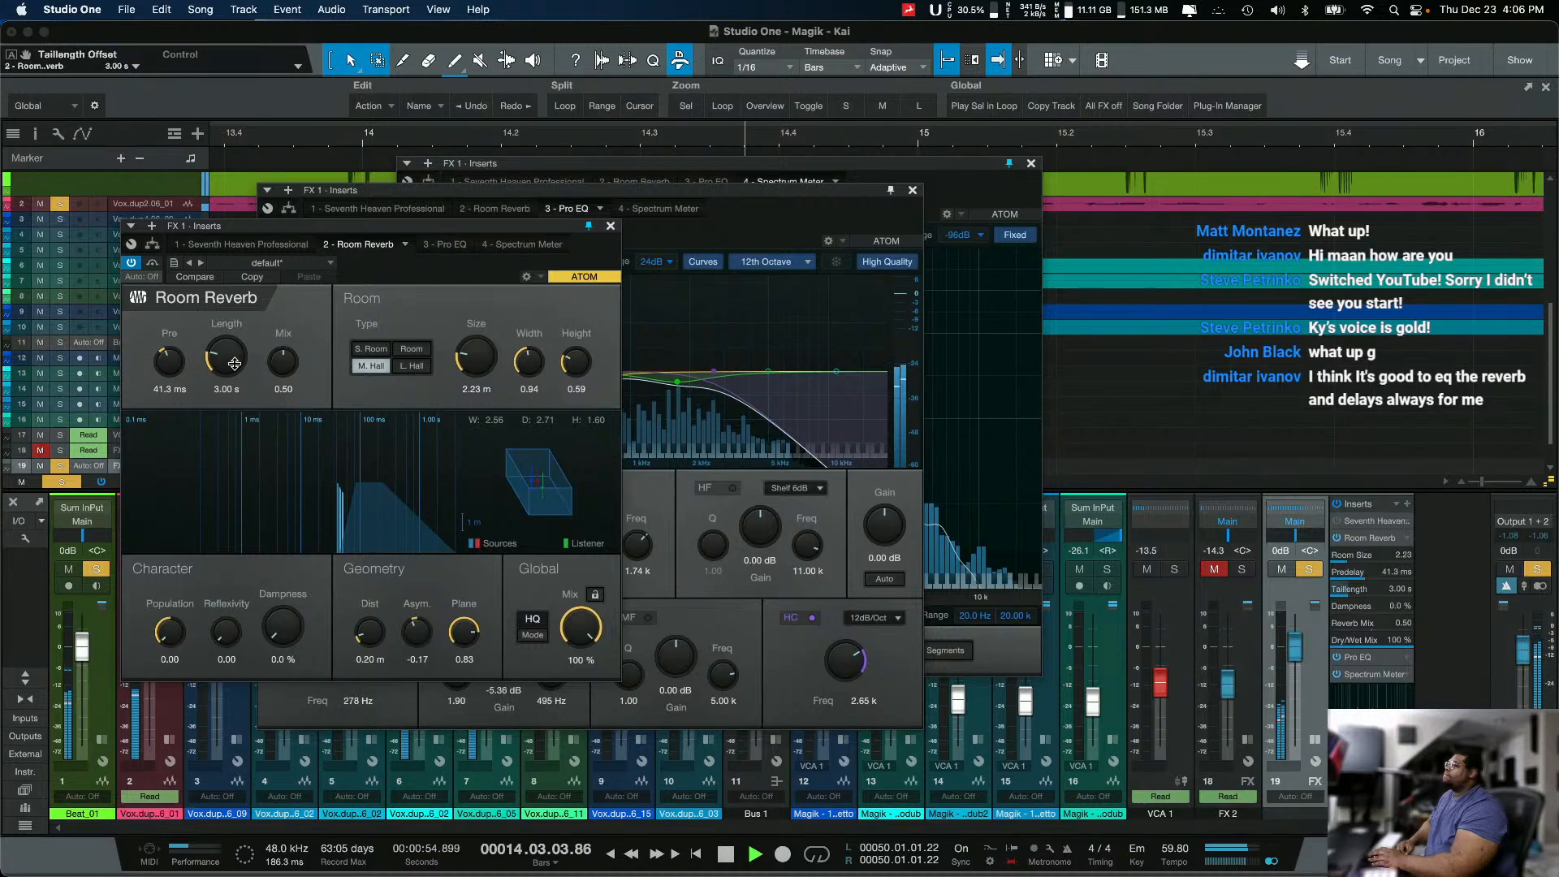
scroll(233, 362, "down", 3)
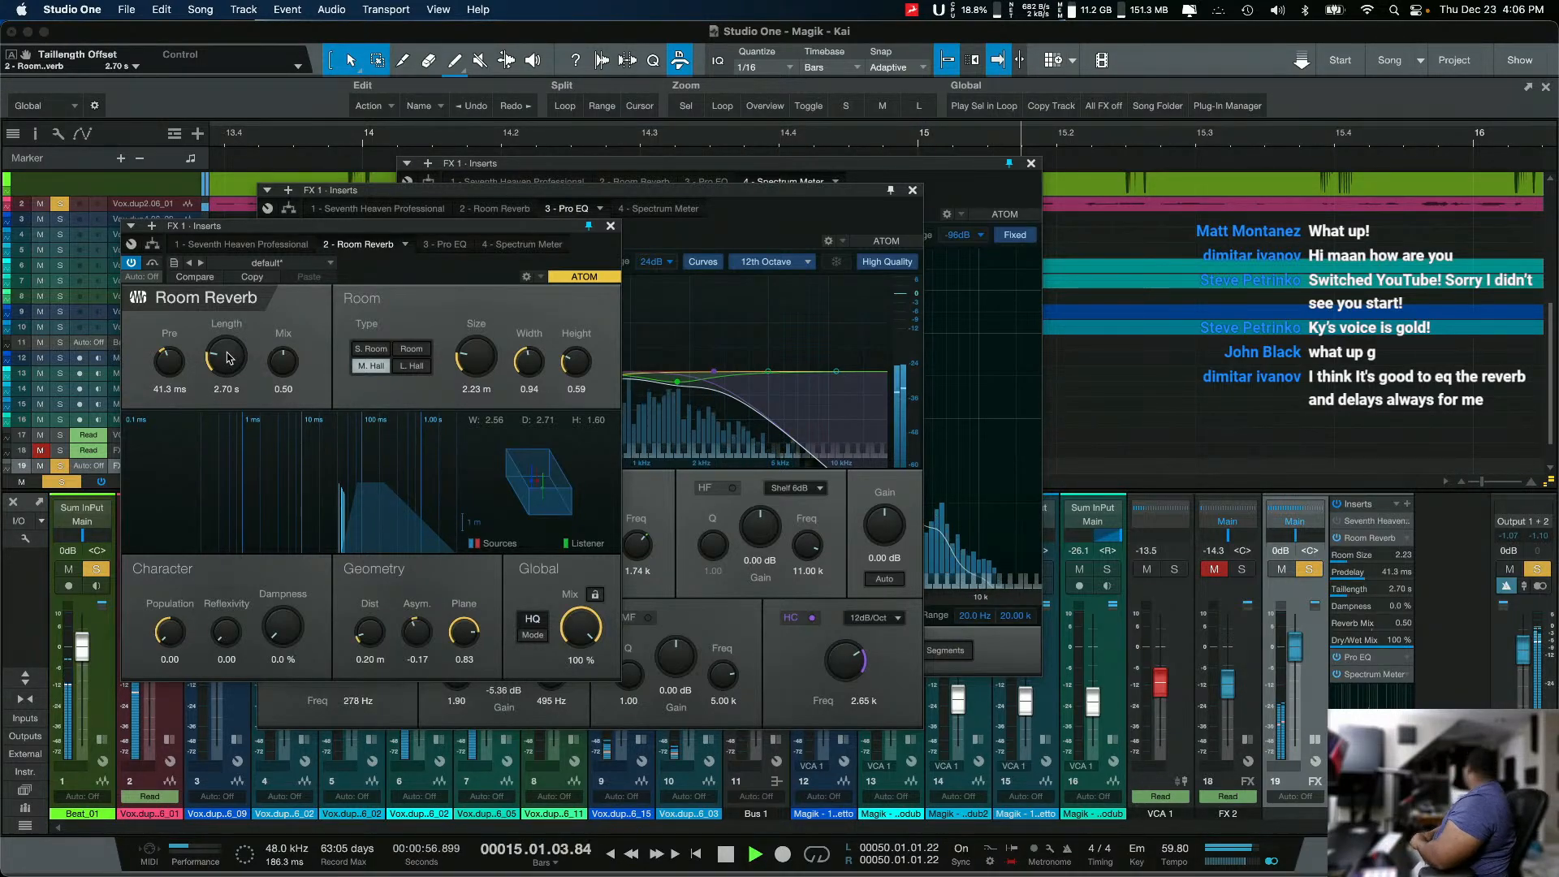
key("space")
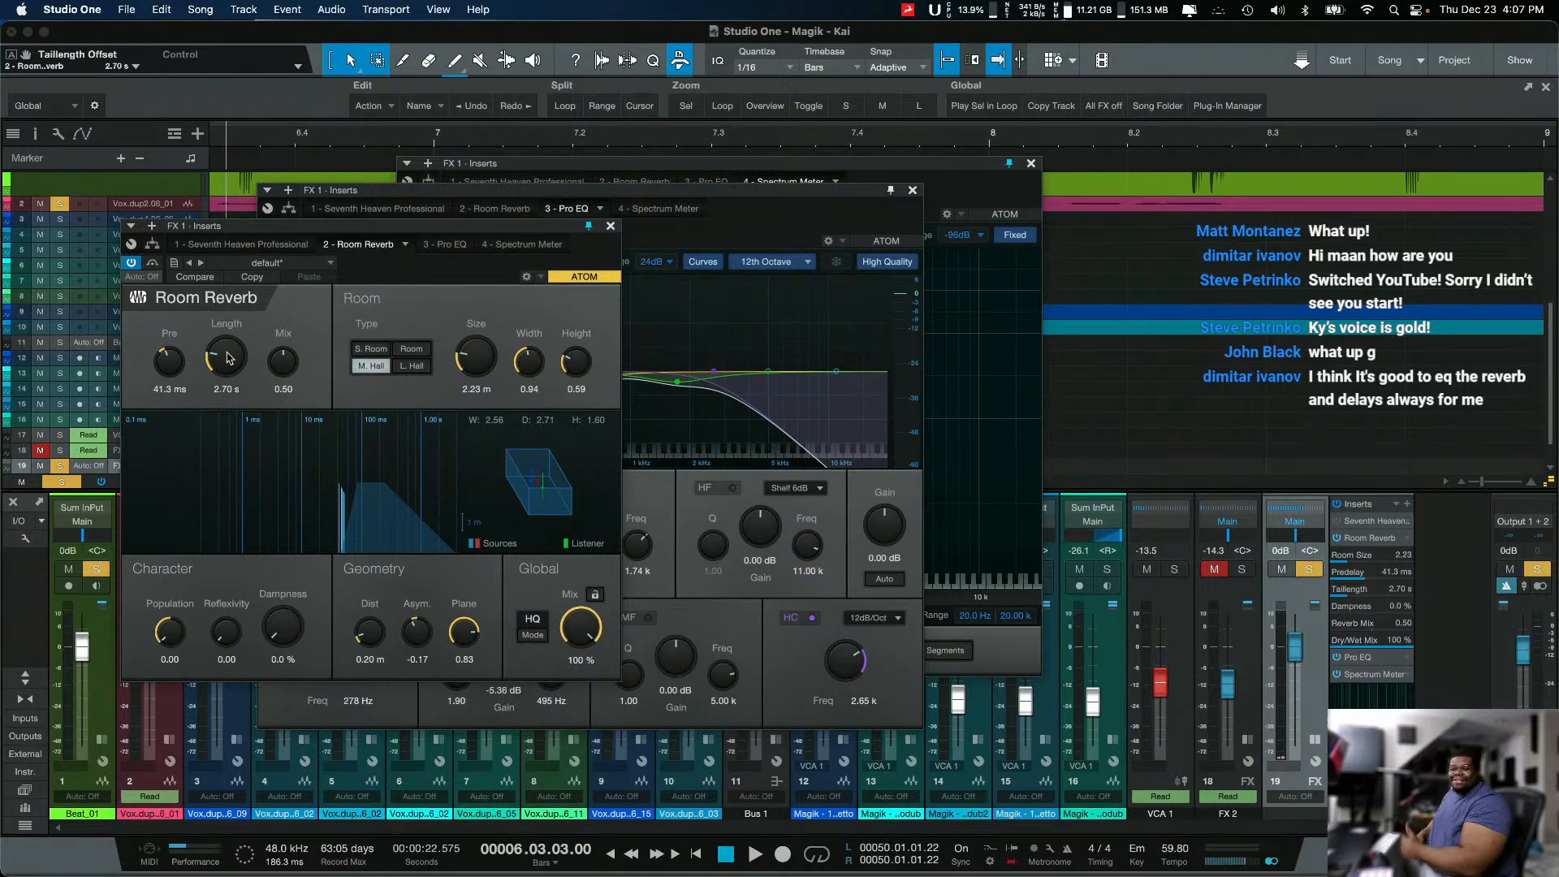
Step: Play the mix again while closing the Room Reverb window and repositioning the Pro EQ window, and stop playback
key("space")
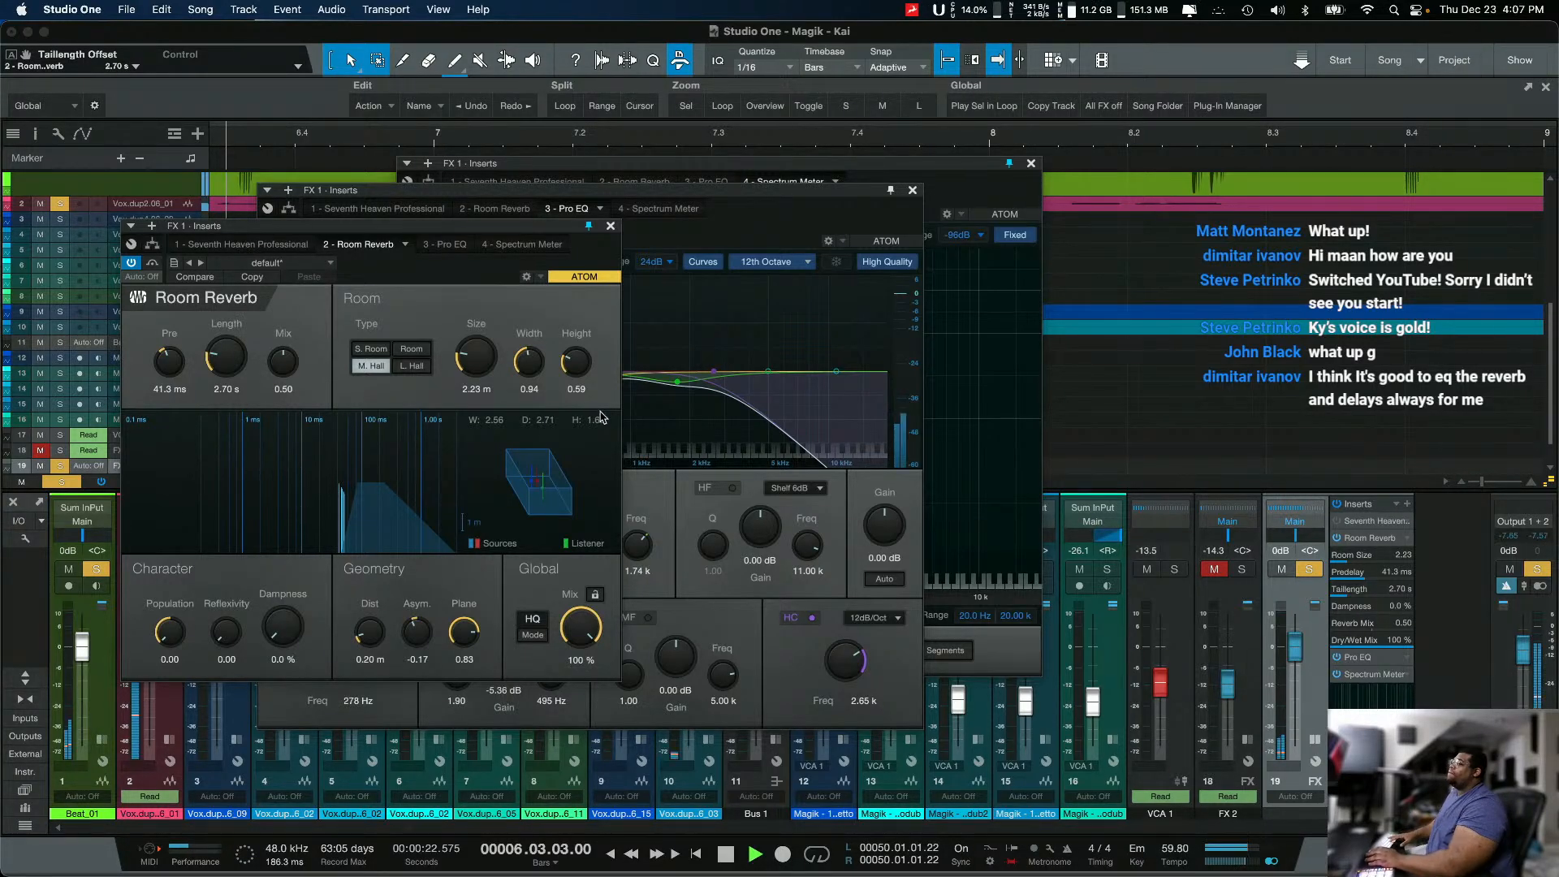
left_click(611, 225)
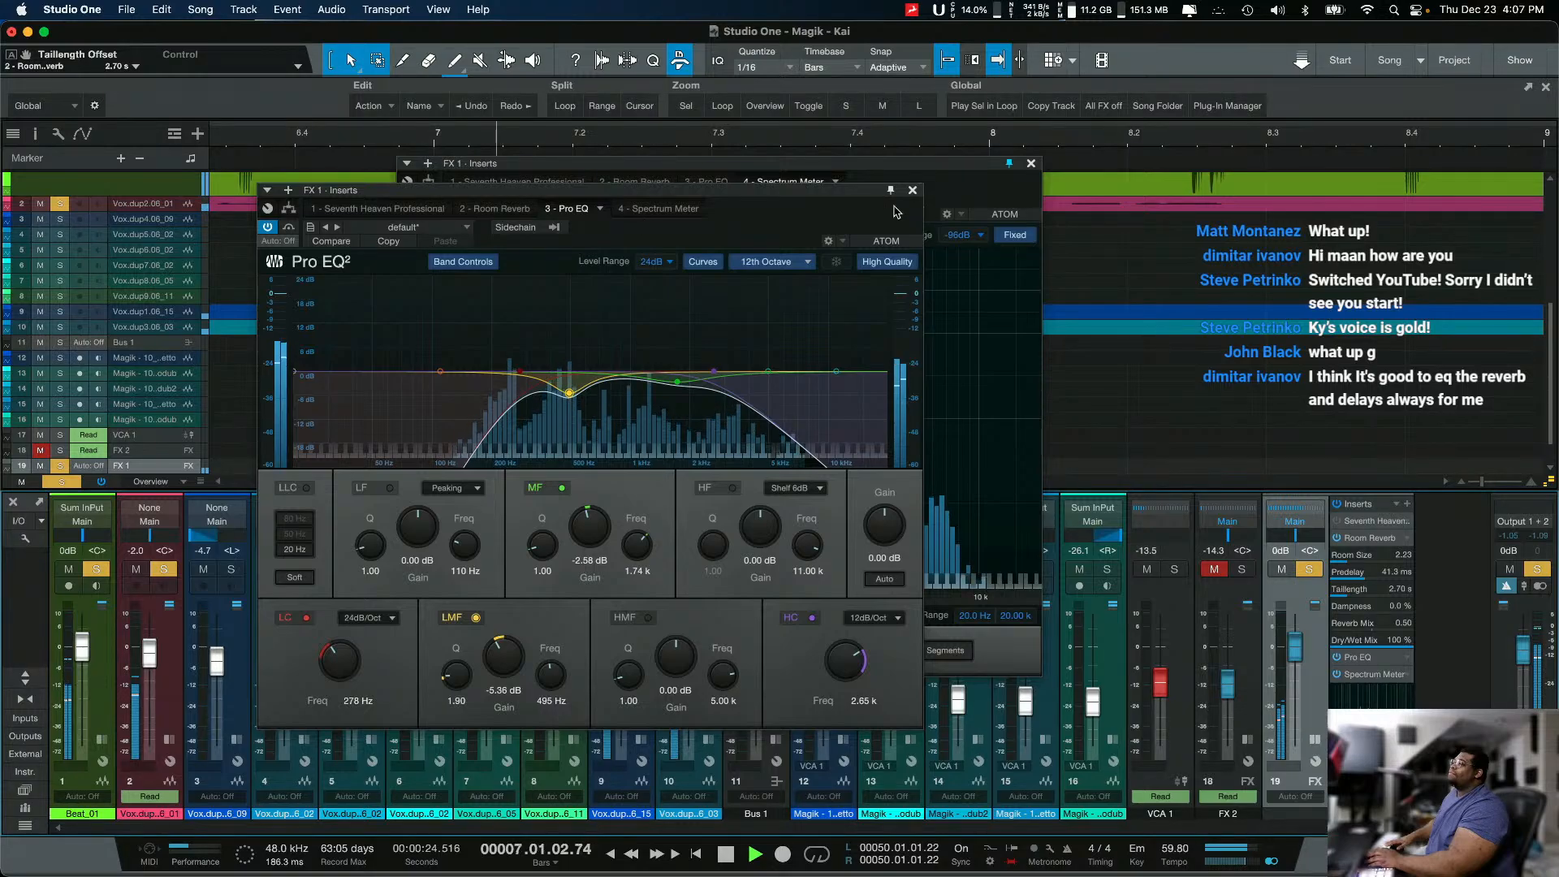
left_click_drag(862, 194, 737, 252)
key("space")
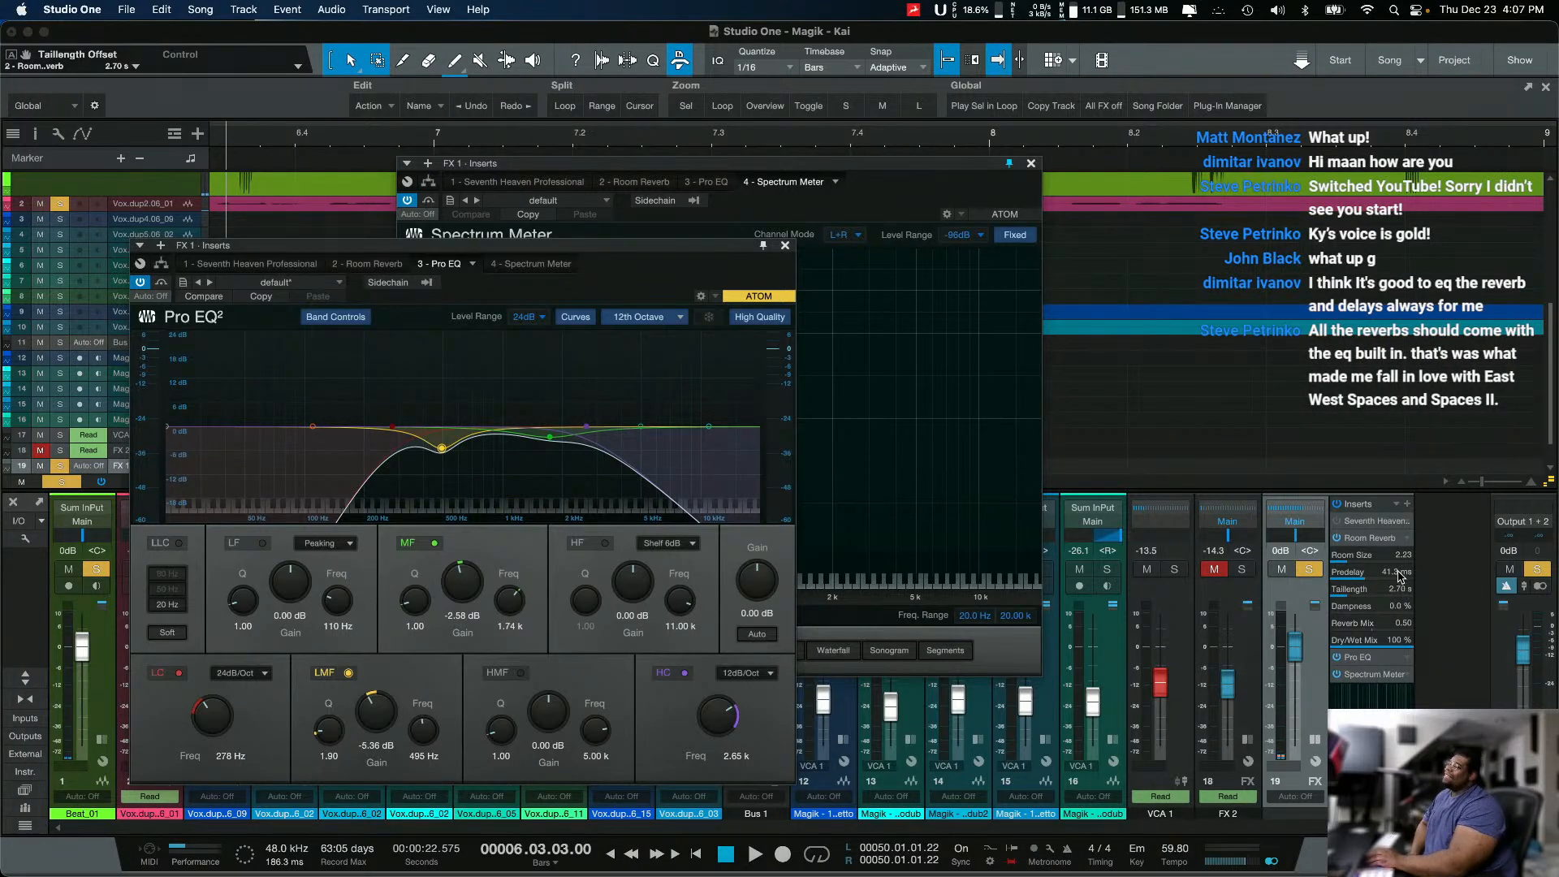
Step: Bypass Pro EQ and Room Reverb on FX 1, and activate Seventh Heaven in their place
left_click(1383, 539)
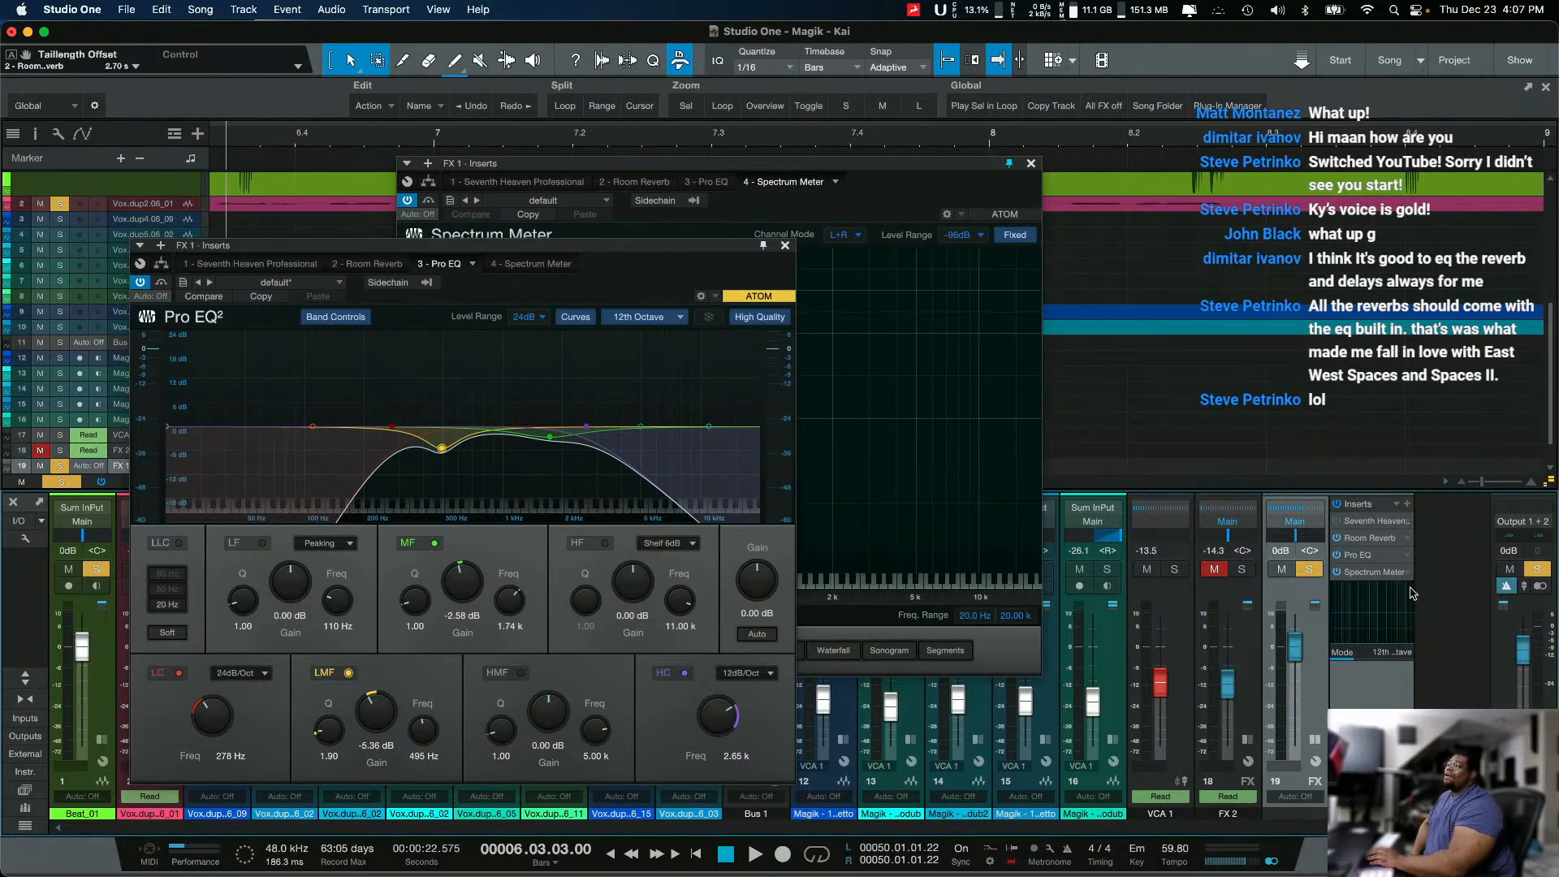
left_click(1344, 559)
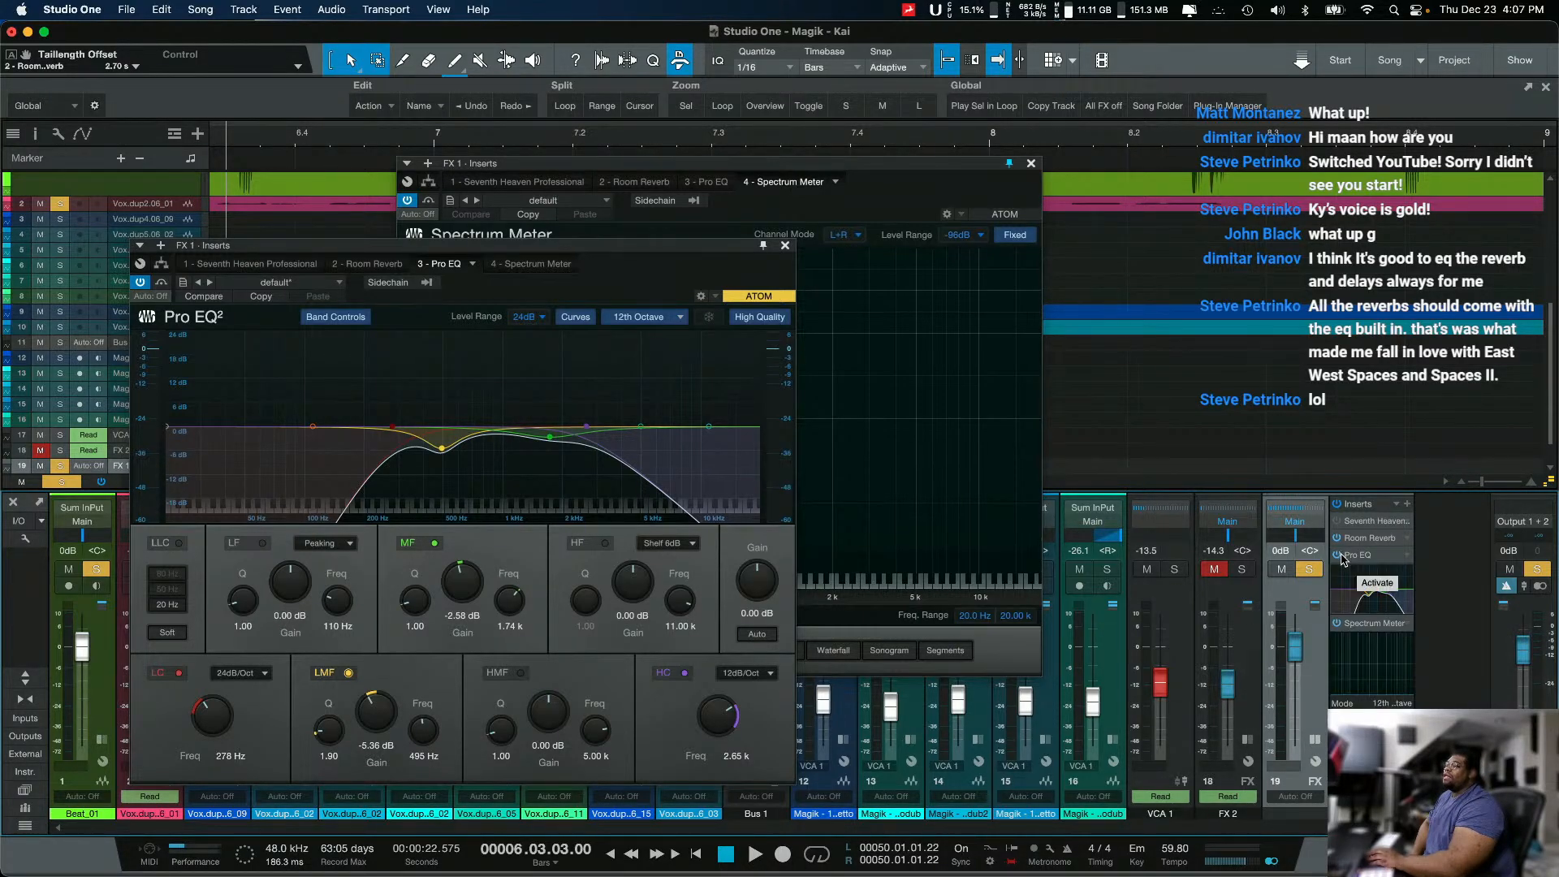
left_click(1341, 556)
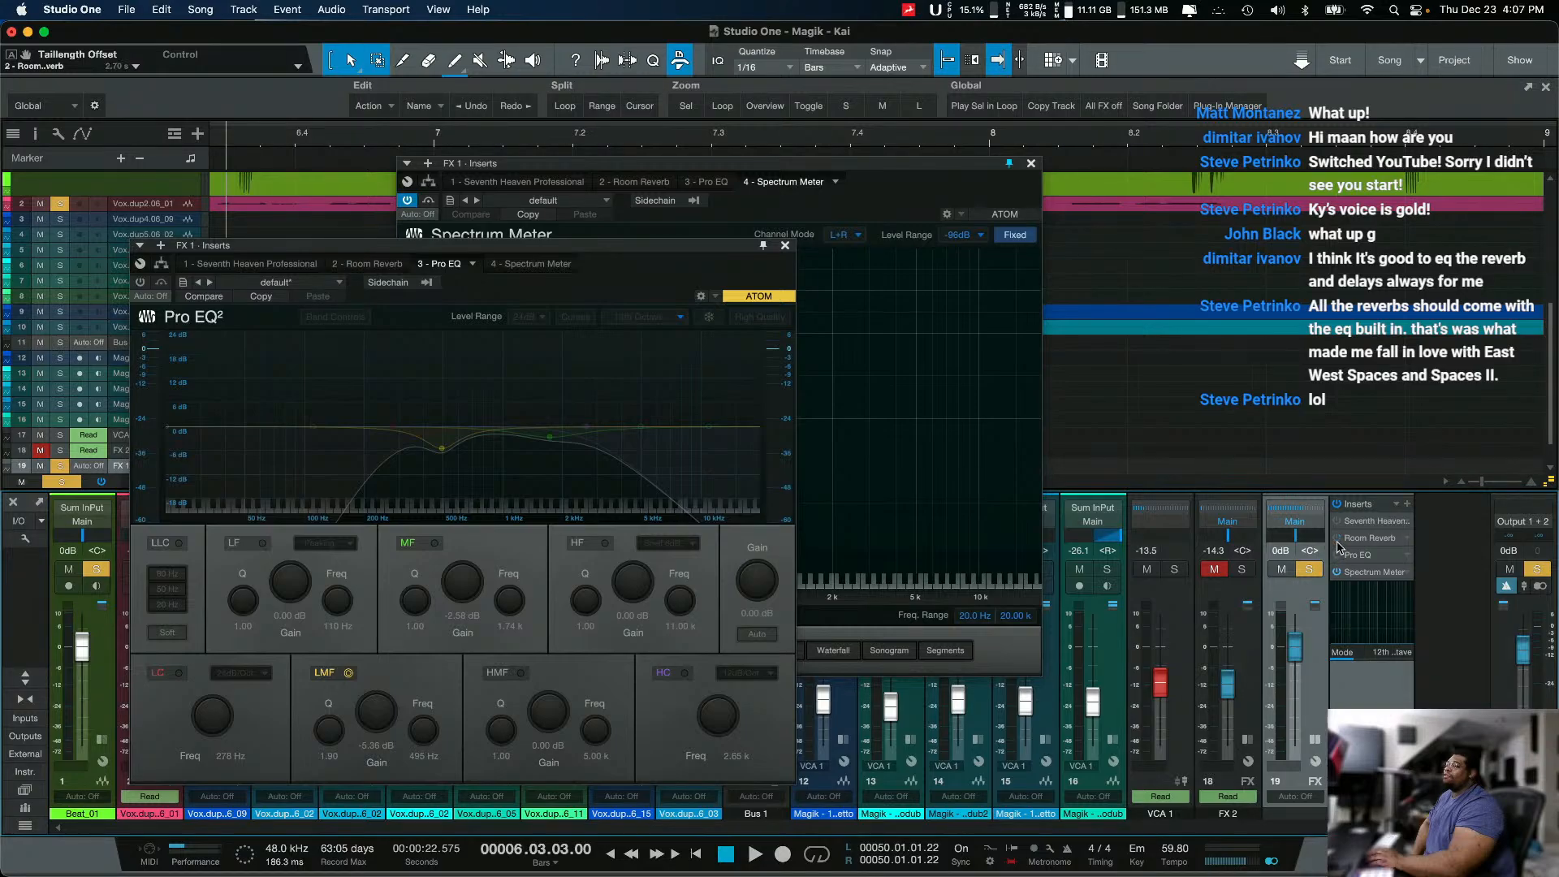
left_click_drag(1350, 538, 1364, 521)
left_click(1339, 538)
Step: Open Seventh Heaven's window and close the Pro EQ window covering it
double_click(1364, 520)
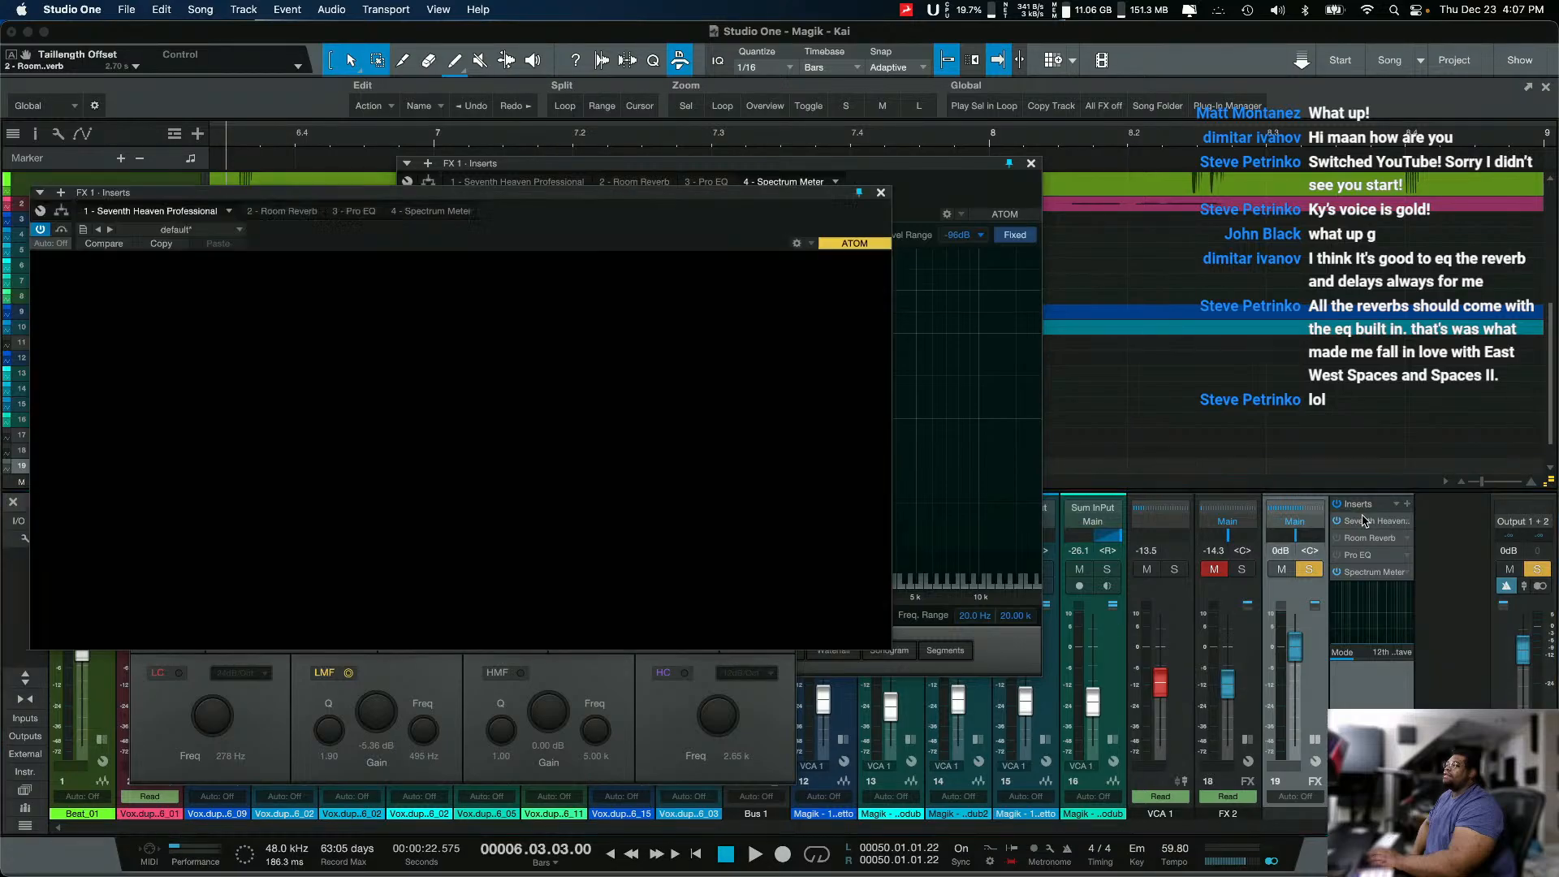
left_click(794, 725)
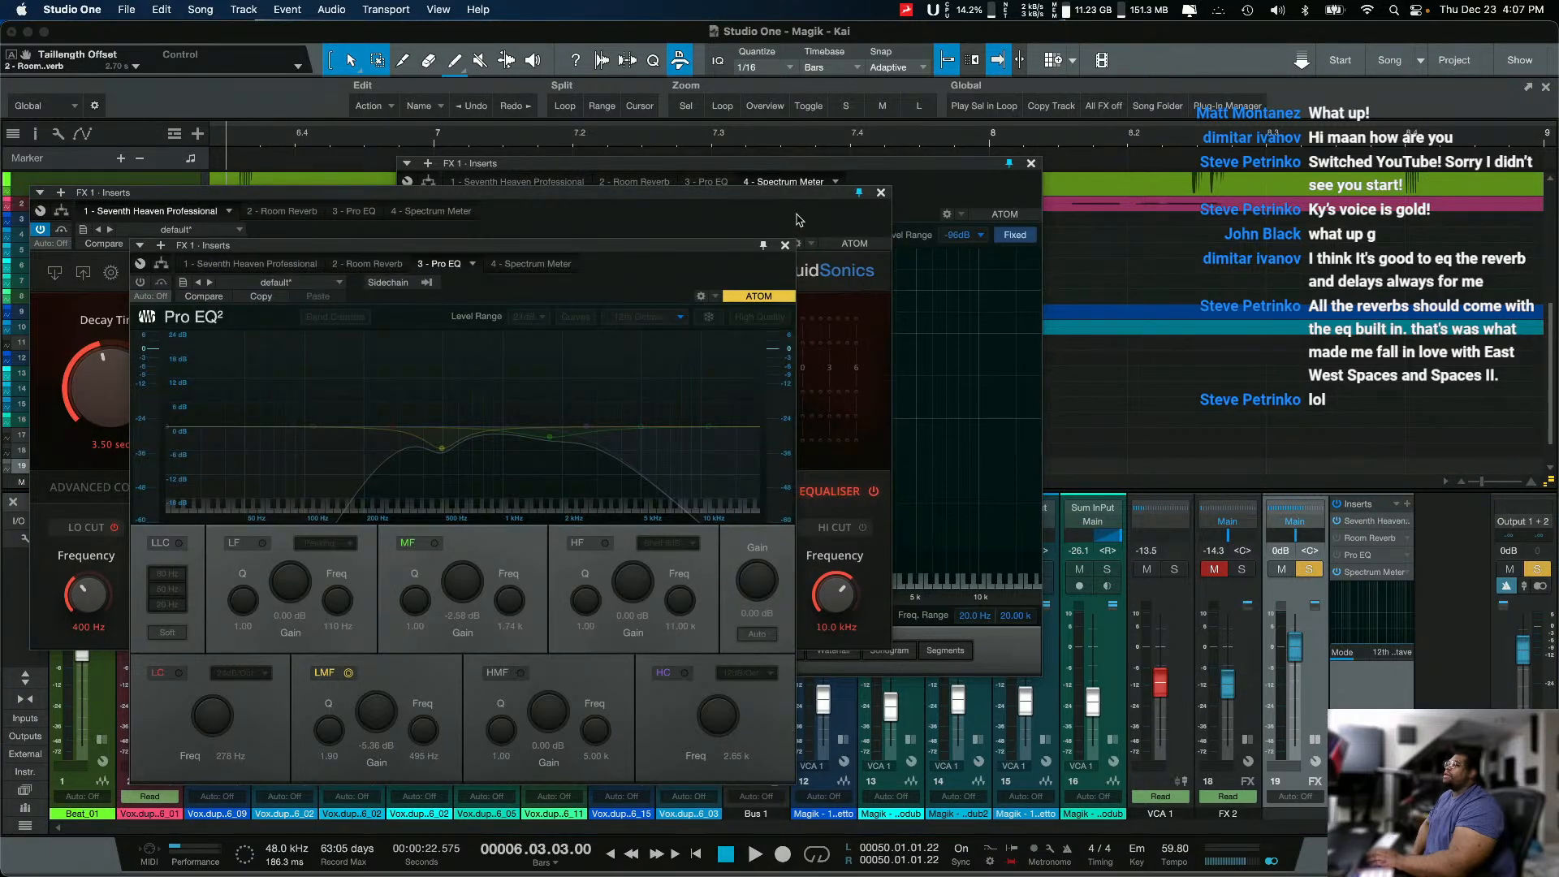
left_click(786, 252)
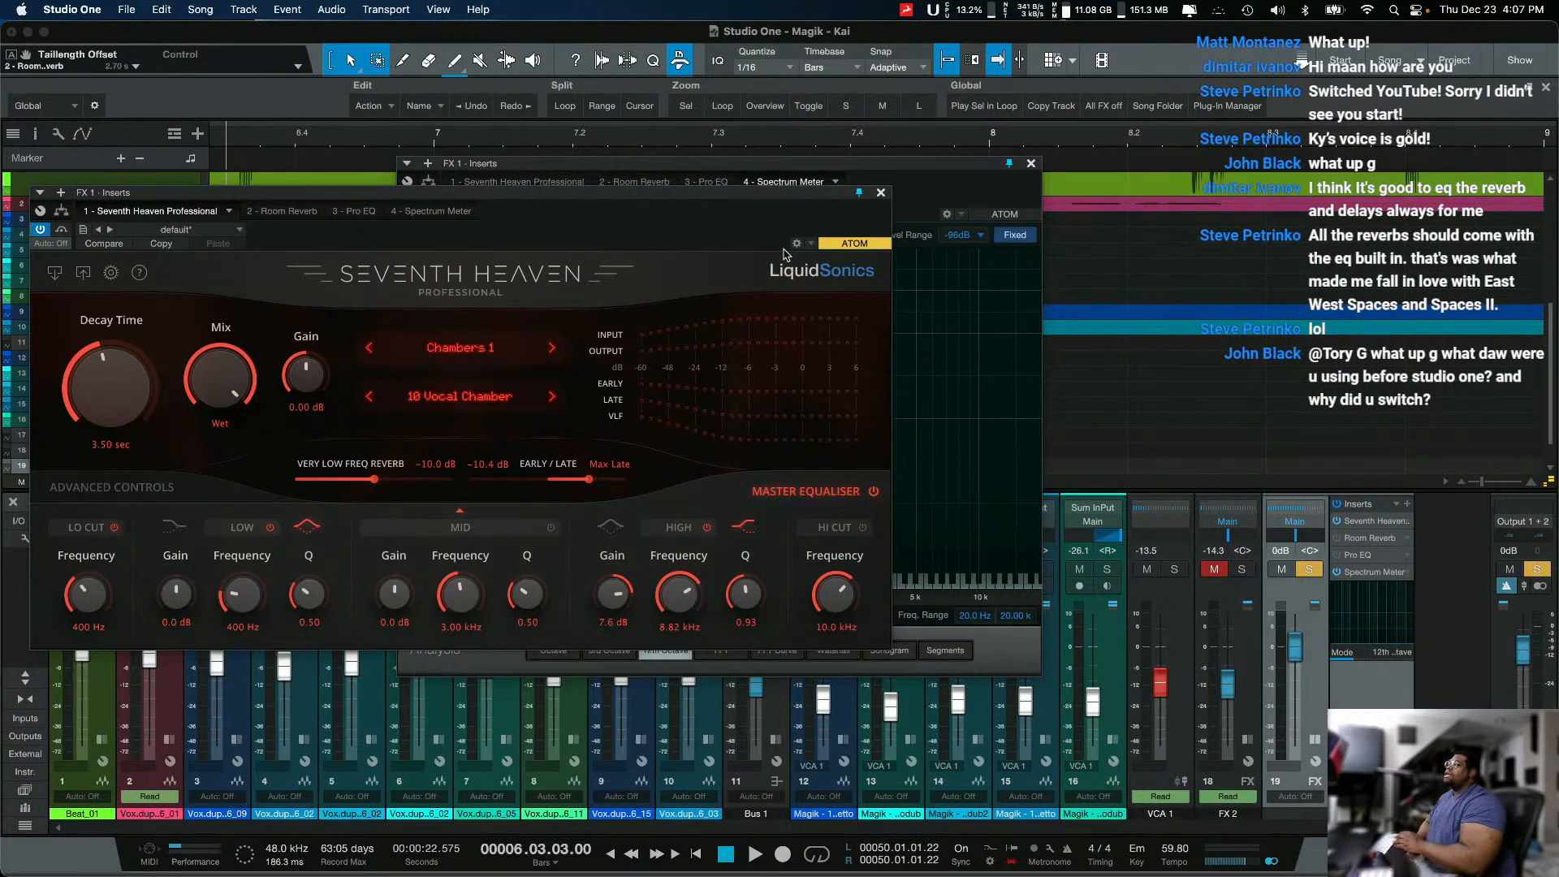
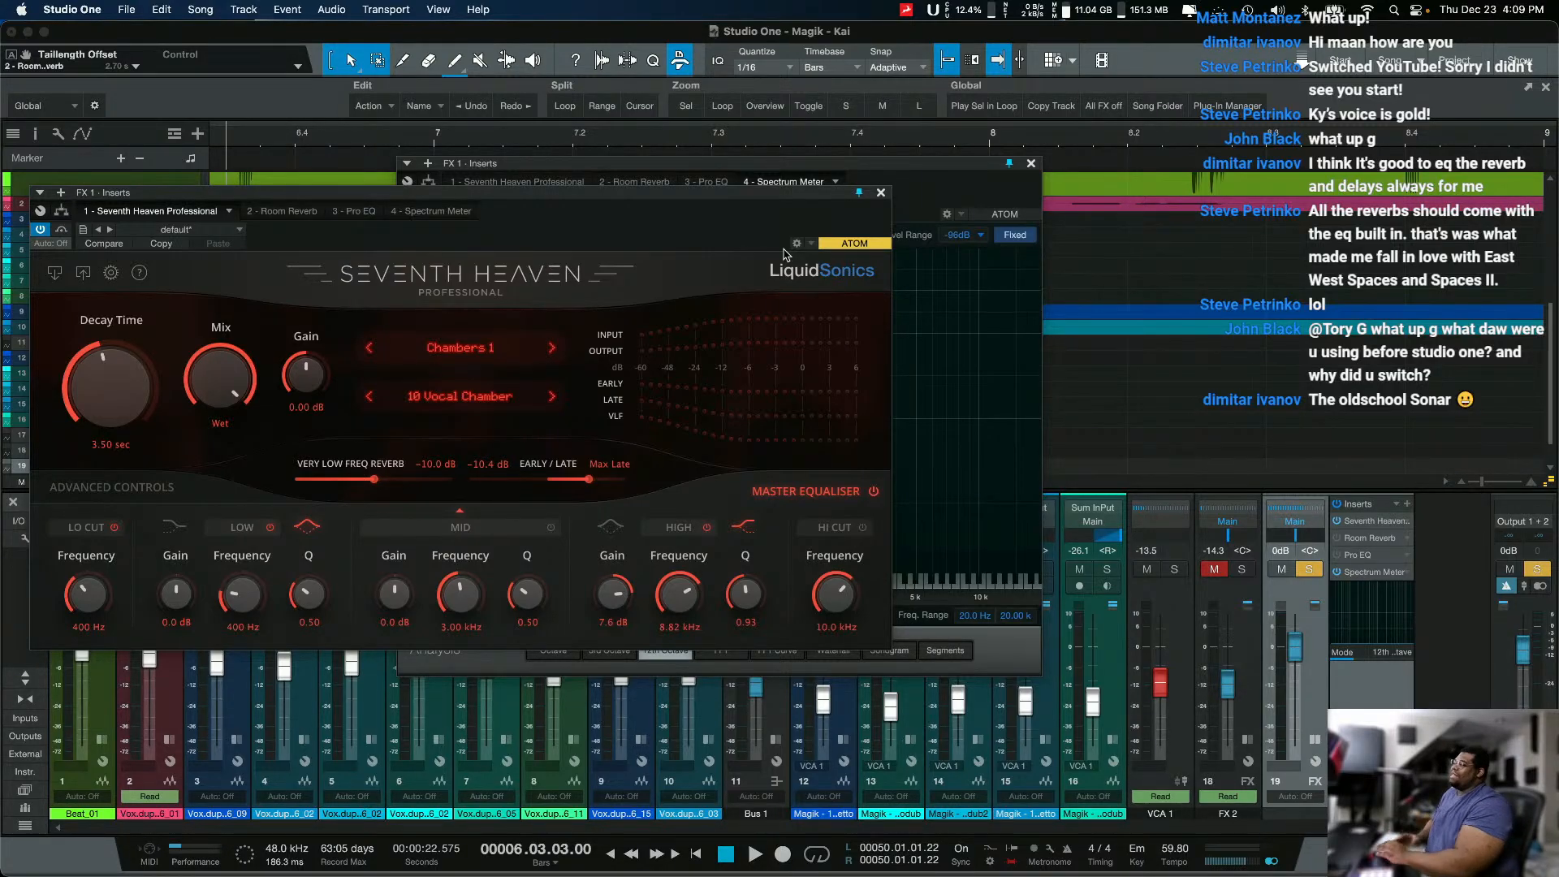
Step: Arrange the Spectrum Meter and Seventh Heaven windows side by side so neither covers the other
left_click_drag(825, 199, 823, 252)
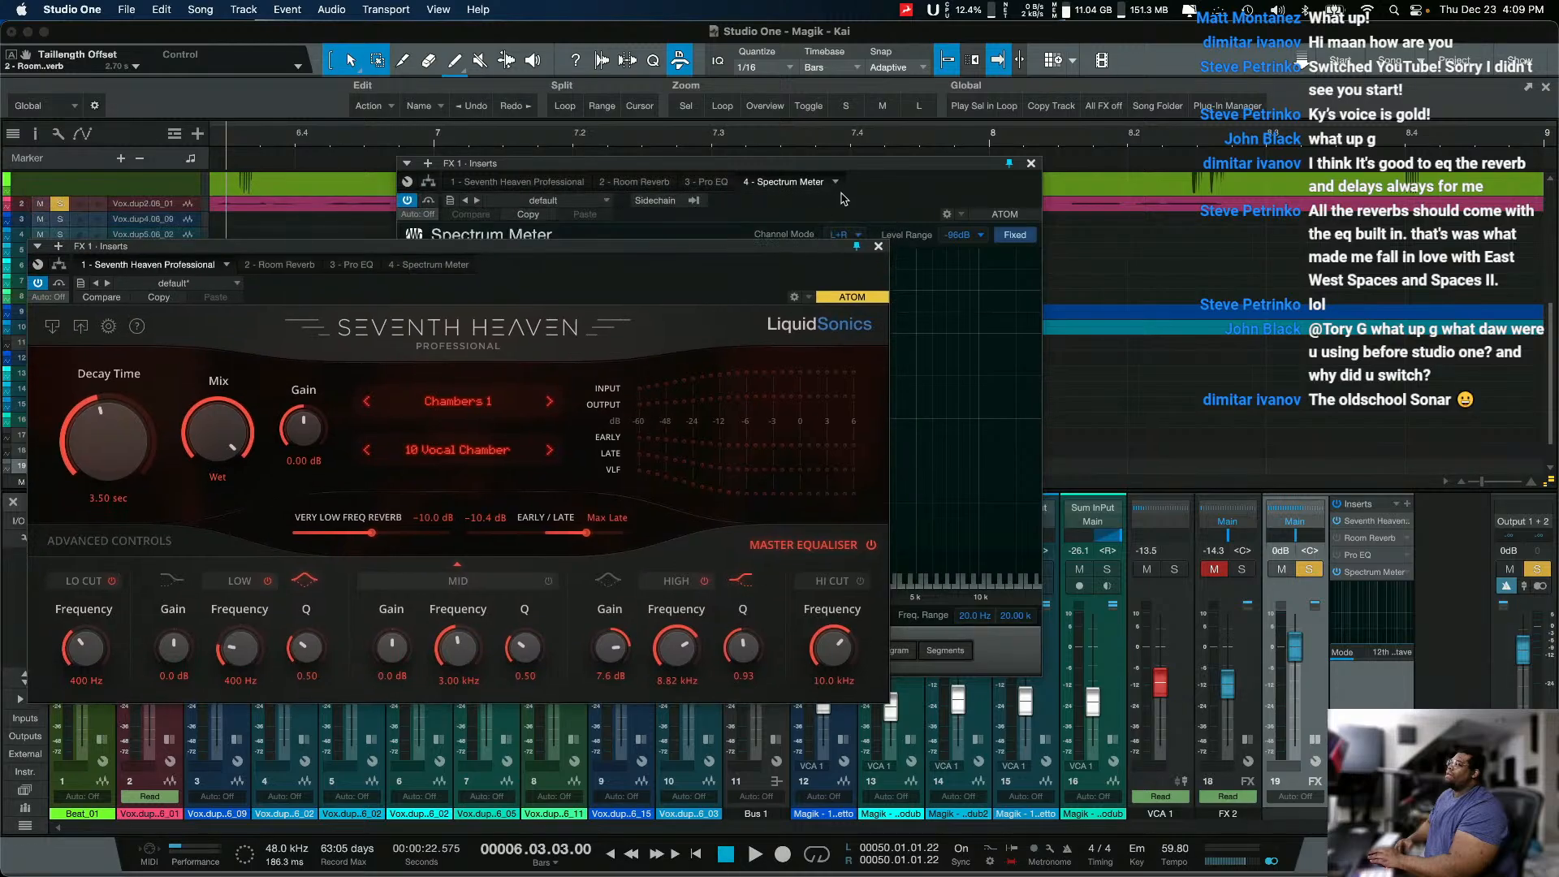
left_click_drag(848, 167, 1366, 32)
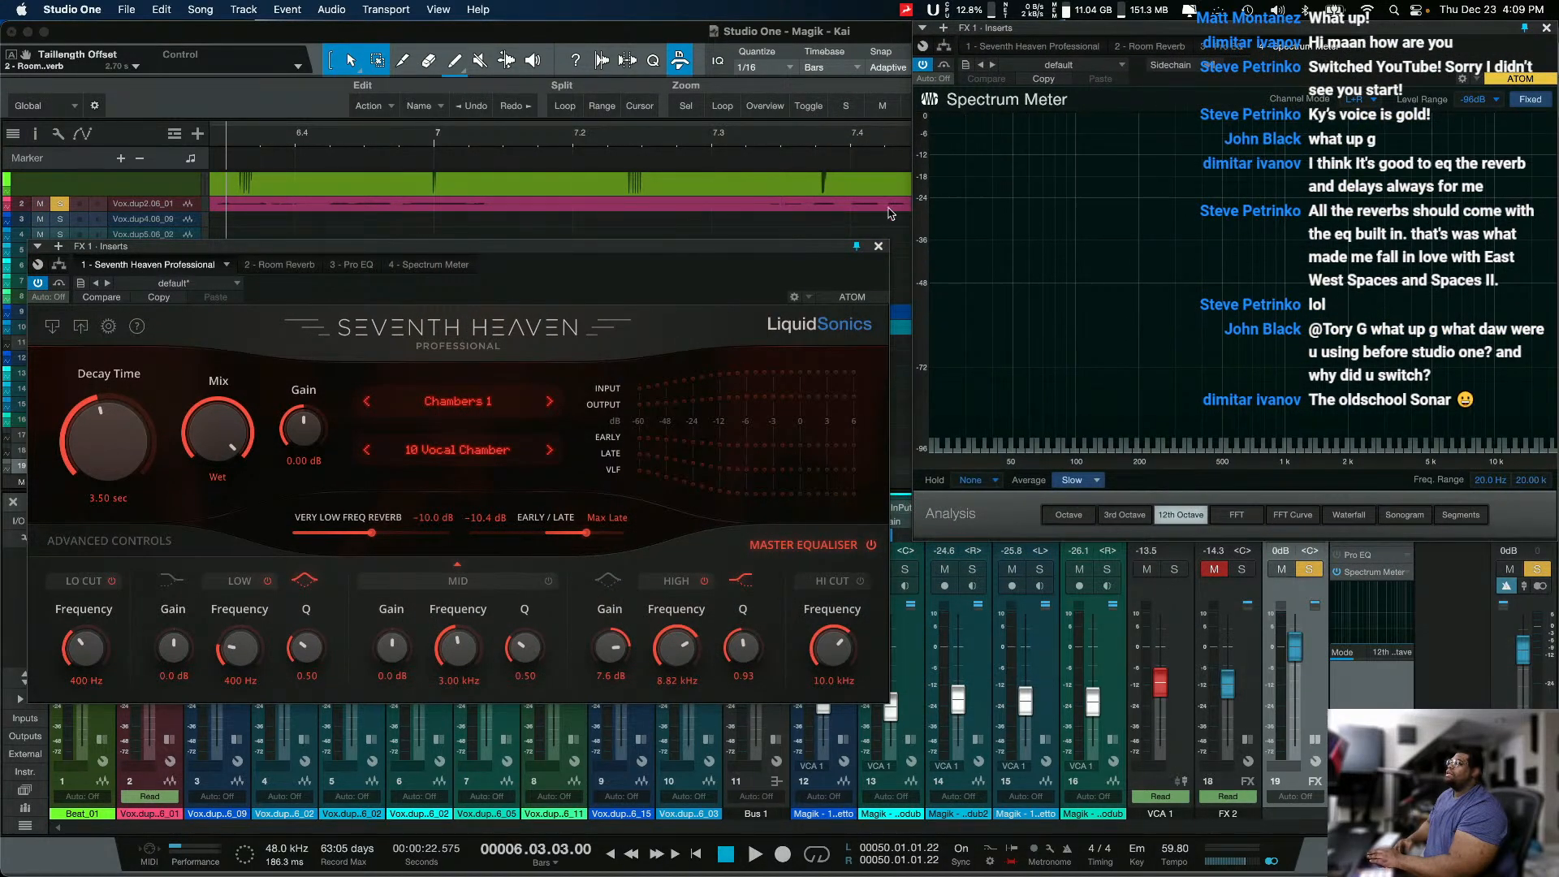
left_click_drag(810, 255, 810, 219)
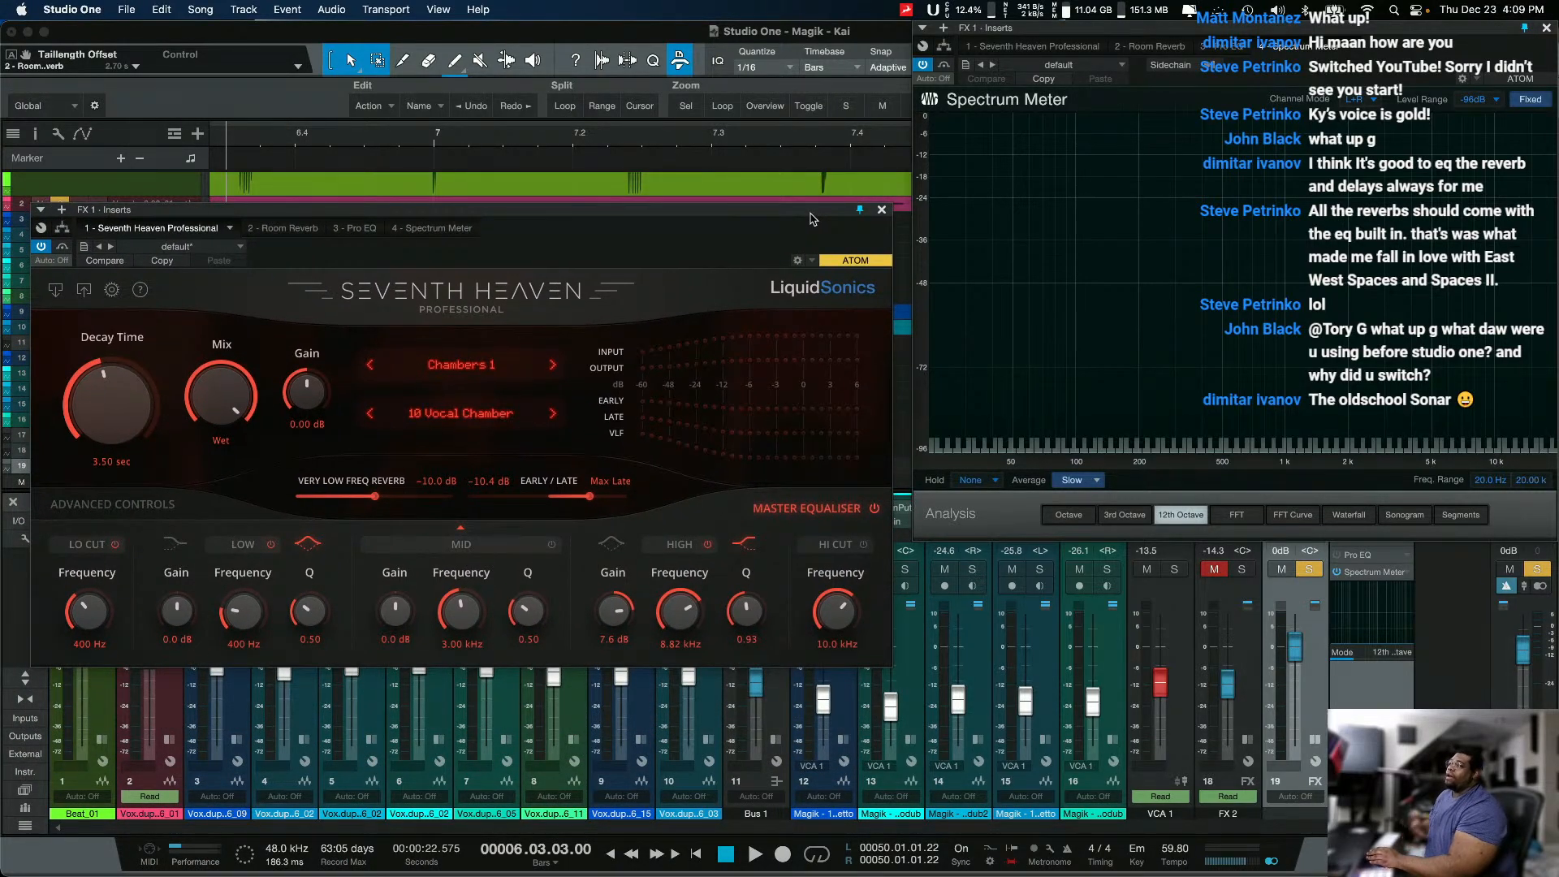
left_click(807, 201)
mouse_move(808, 205)
left_mouse_down()
mouse_move(822, 231)
mouse_move(817, 219)
left_mouse_up()
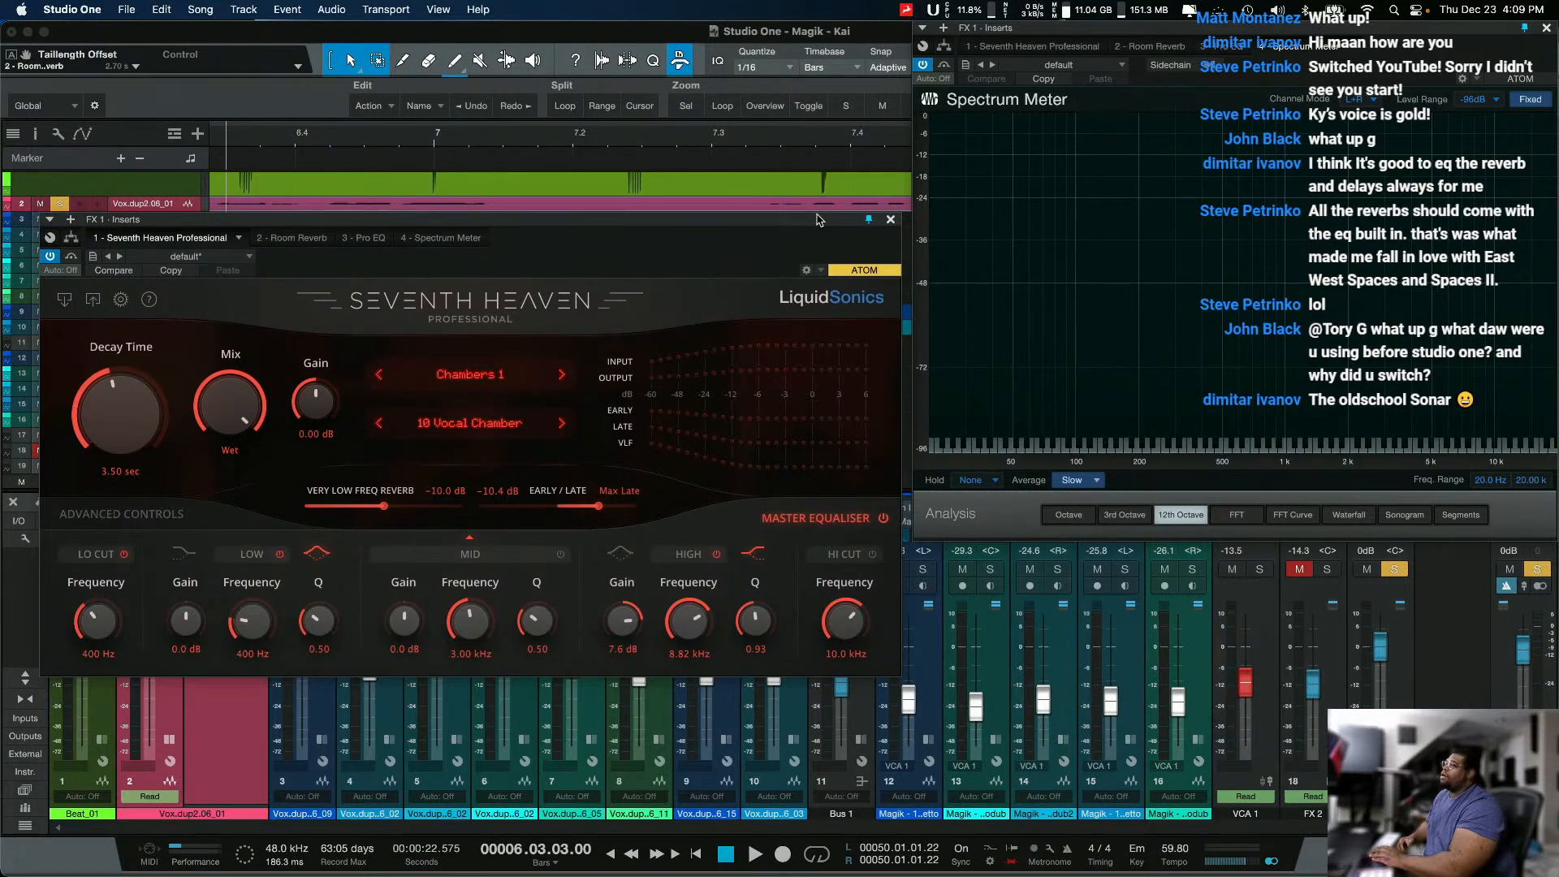
left_click_drag(1048, 30, 1041, 30)
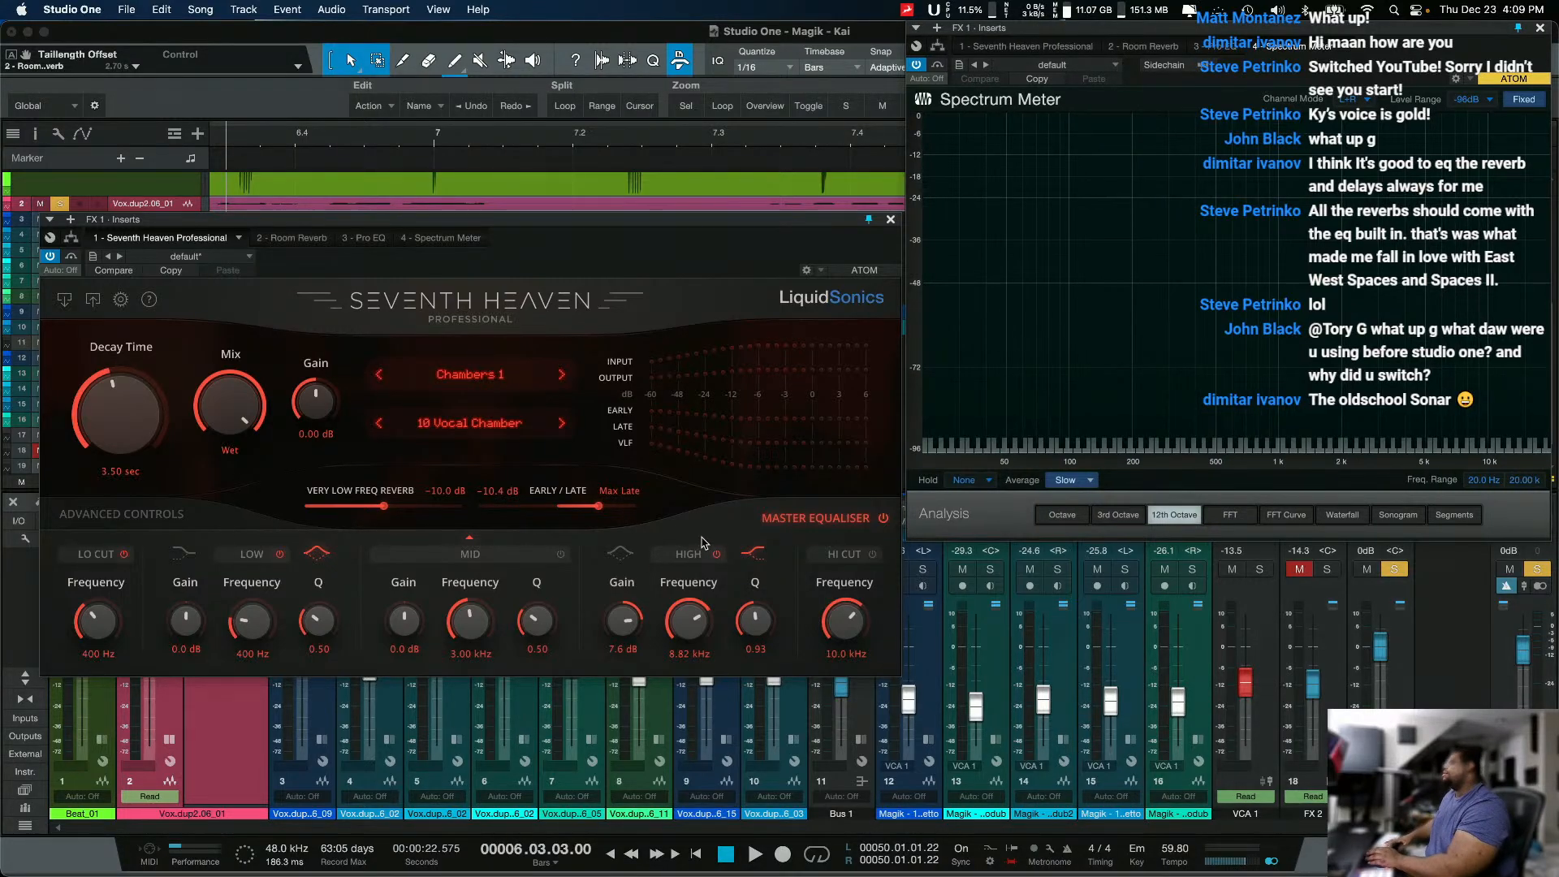
Step: Review Seventh Heaven's Chambers 1 preset list, and compare its Advanced Controls with its Master Equaliser settings
left_click(499, 426)
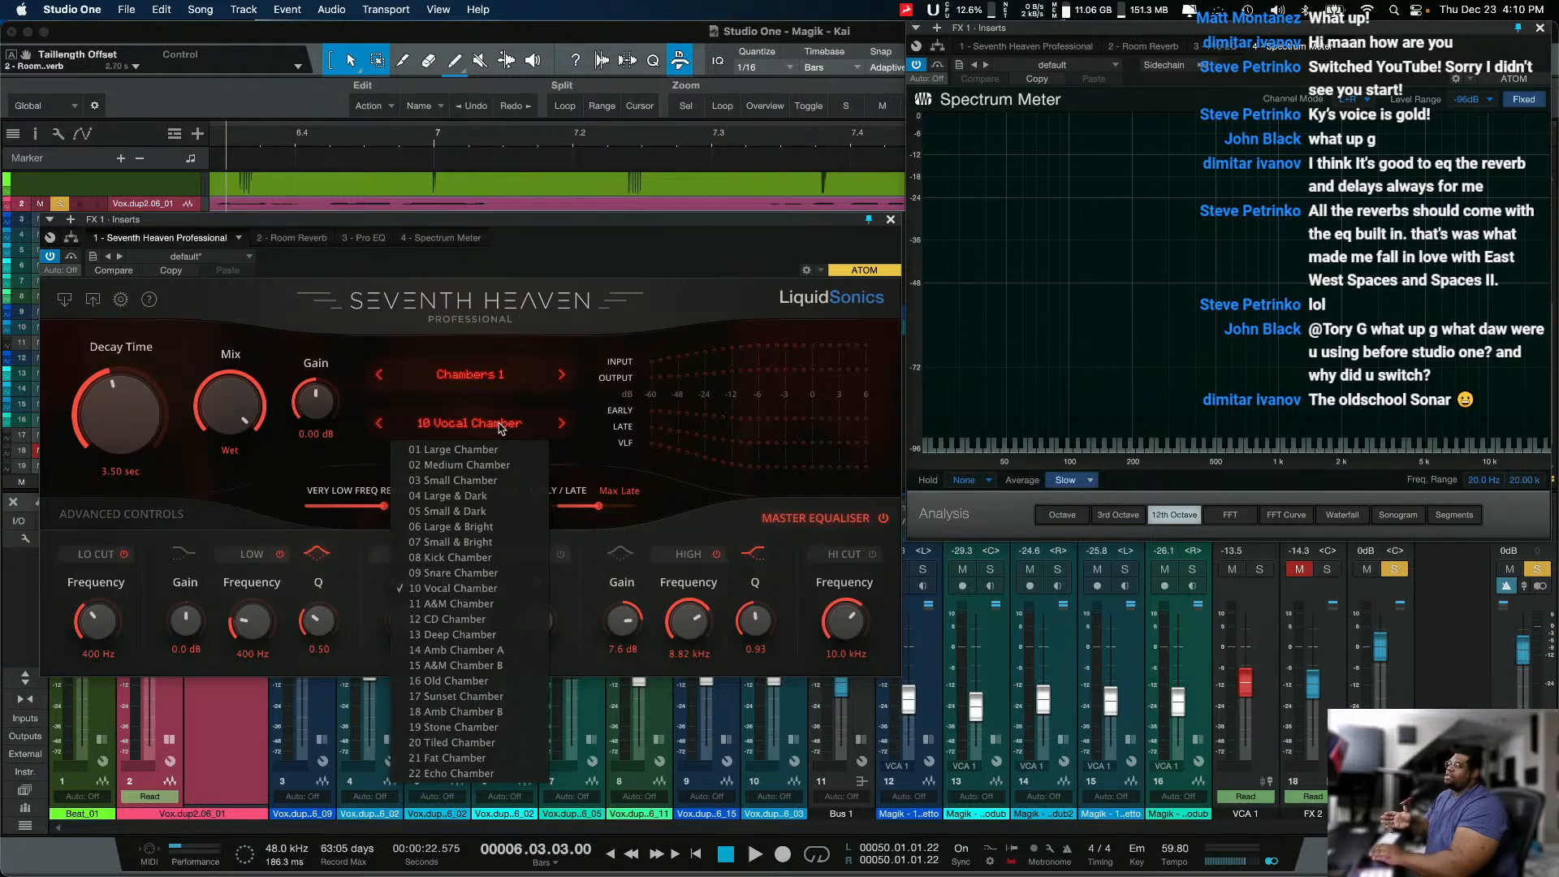
left_click(169, 487)
left_click(163, 514)
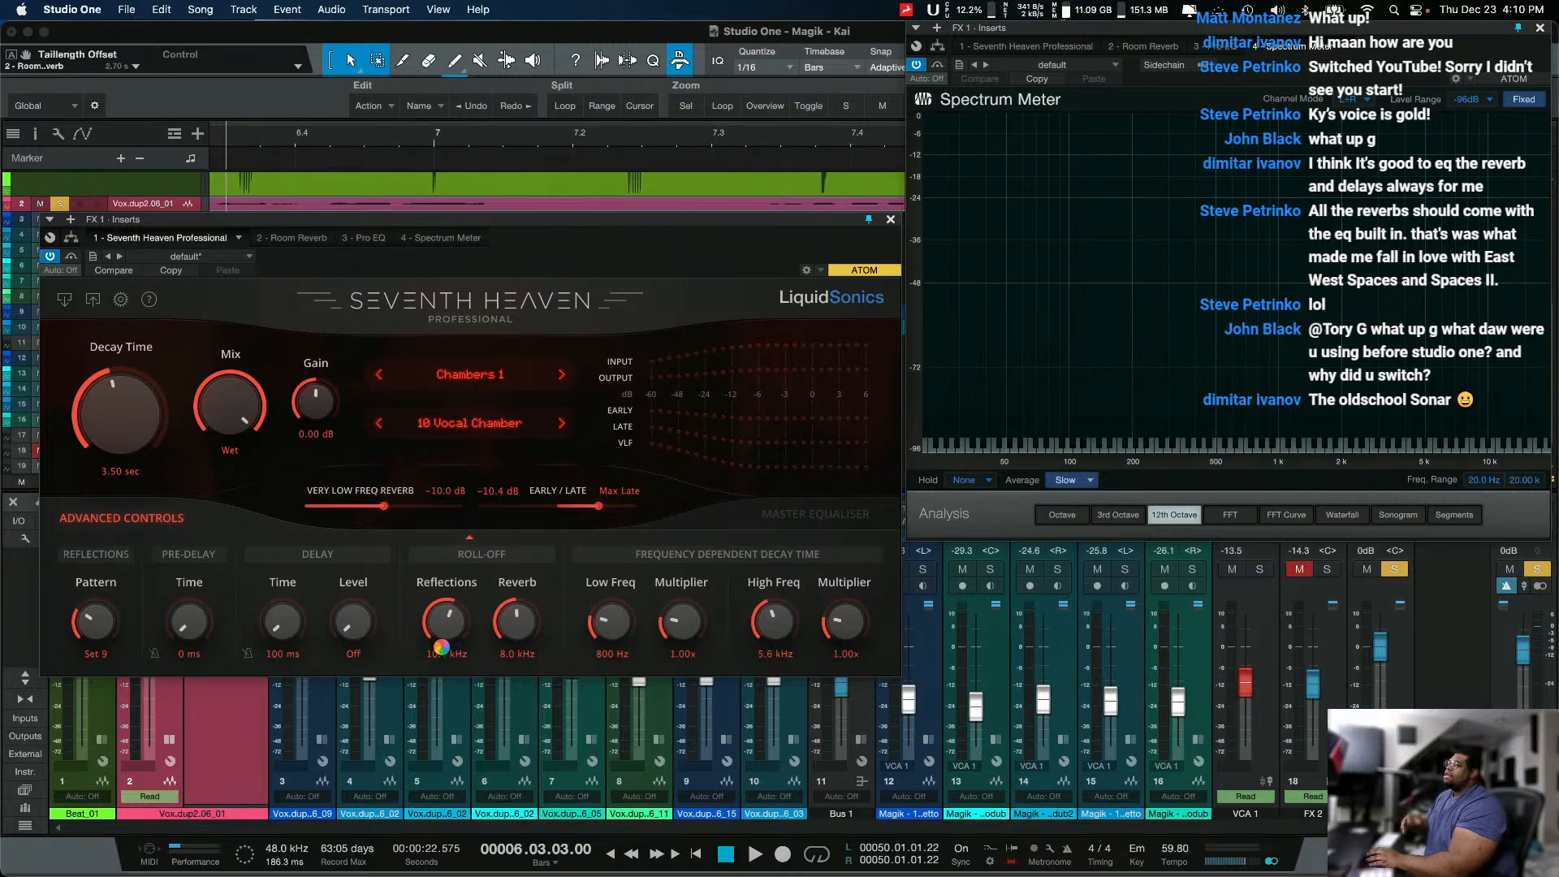
left_click(501, 431)
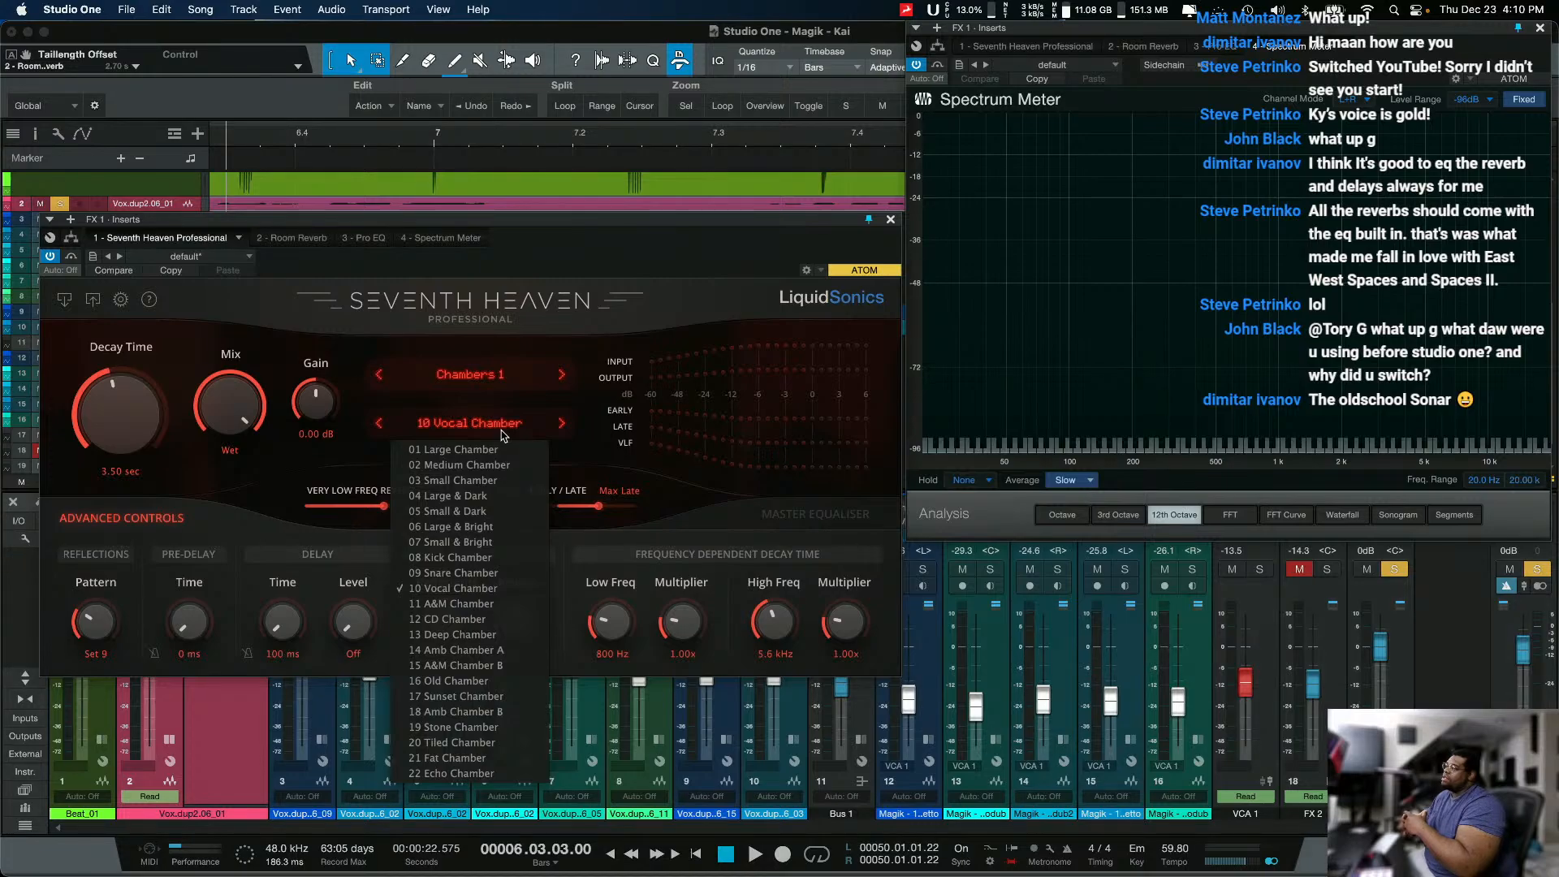
left_click(820, 518)
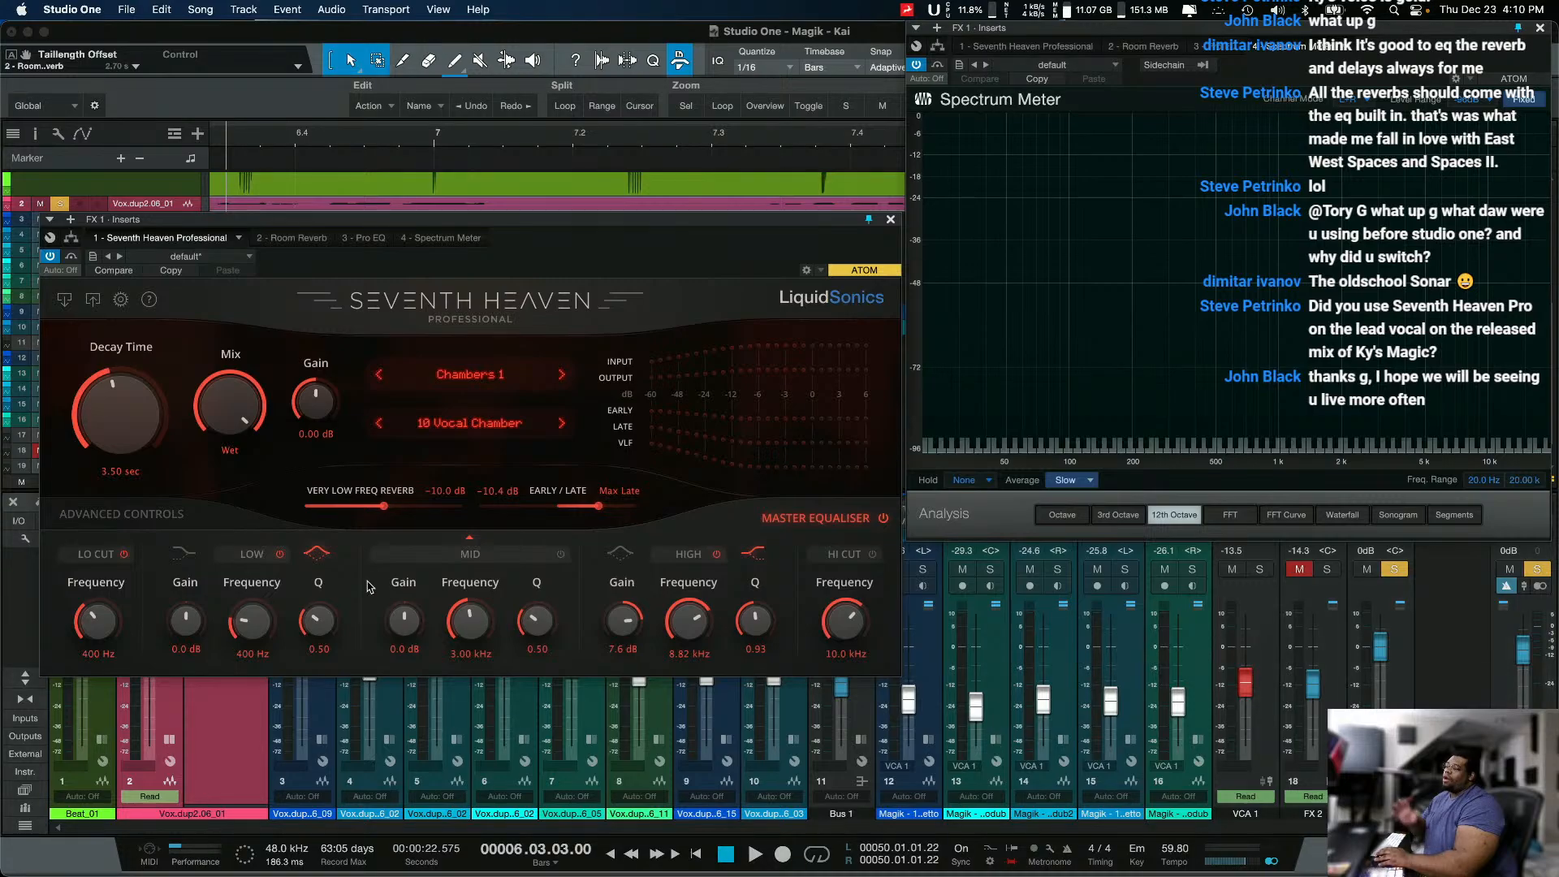
left_click(155, 516)
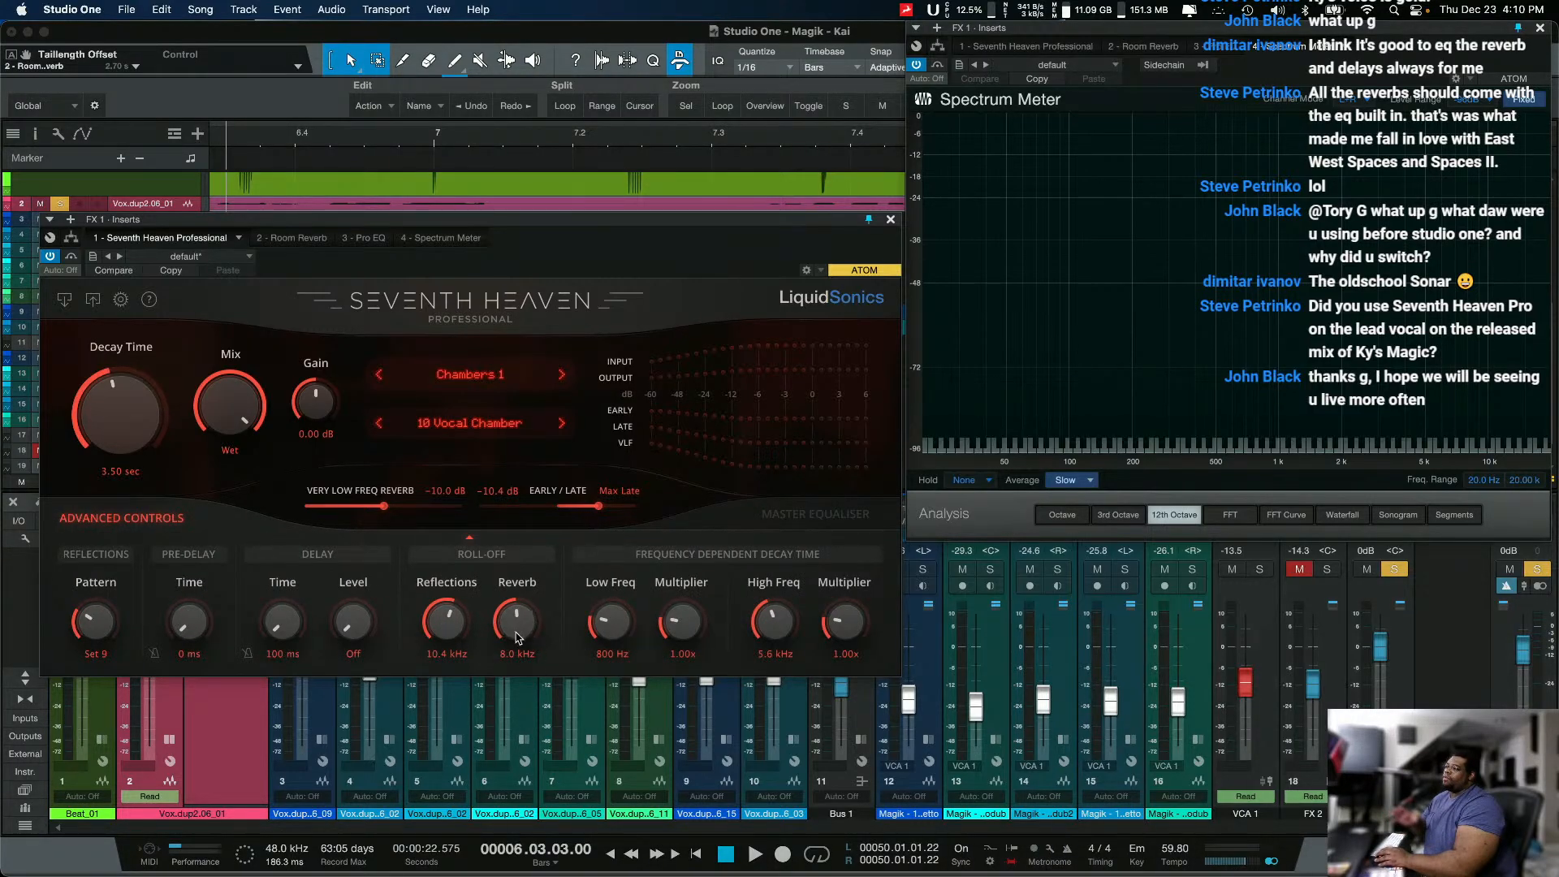
left_click(812, 515)
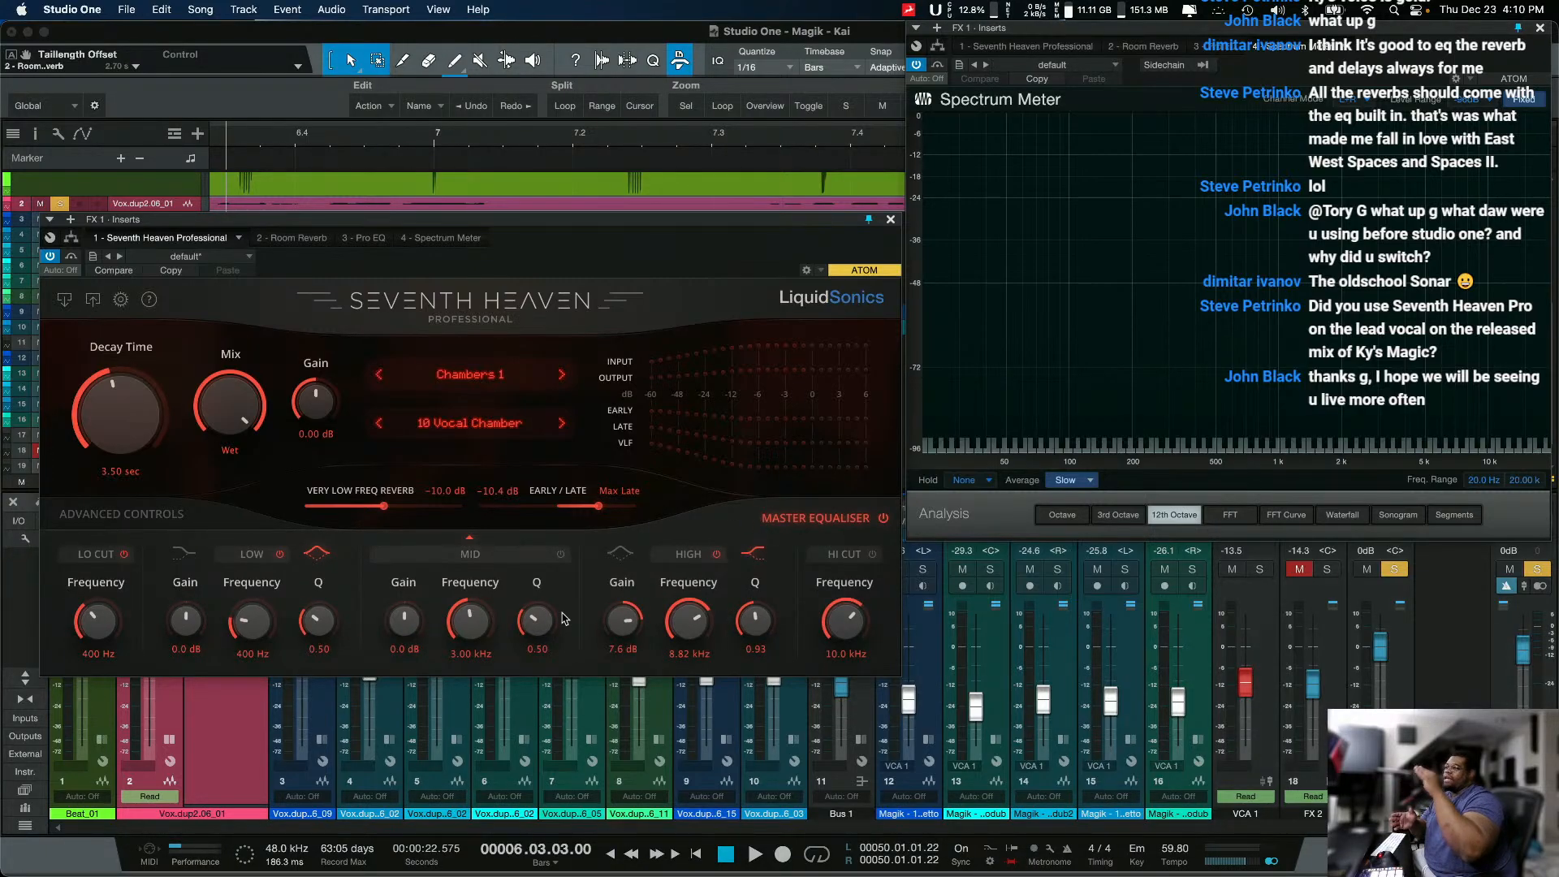
Step: Try setting the Reverb roll-off in Advanced Controls to Full during playback, then stop and undo the change
left_click(147, 518)
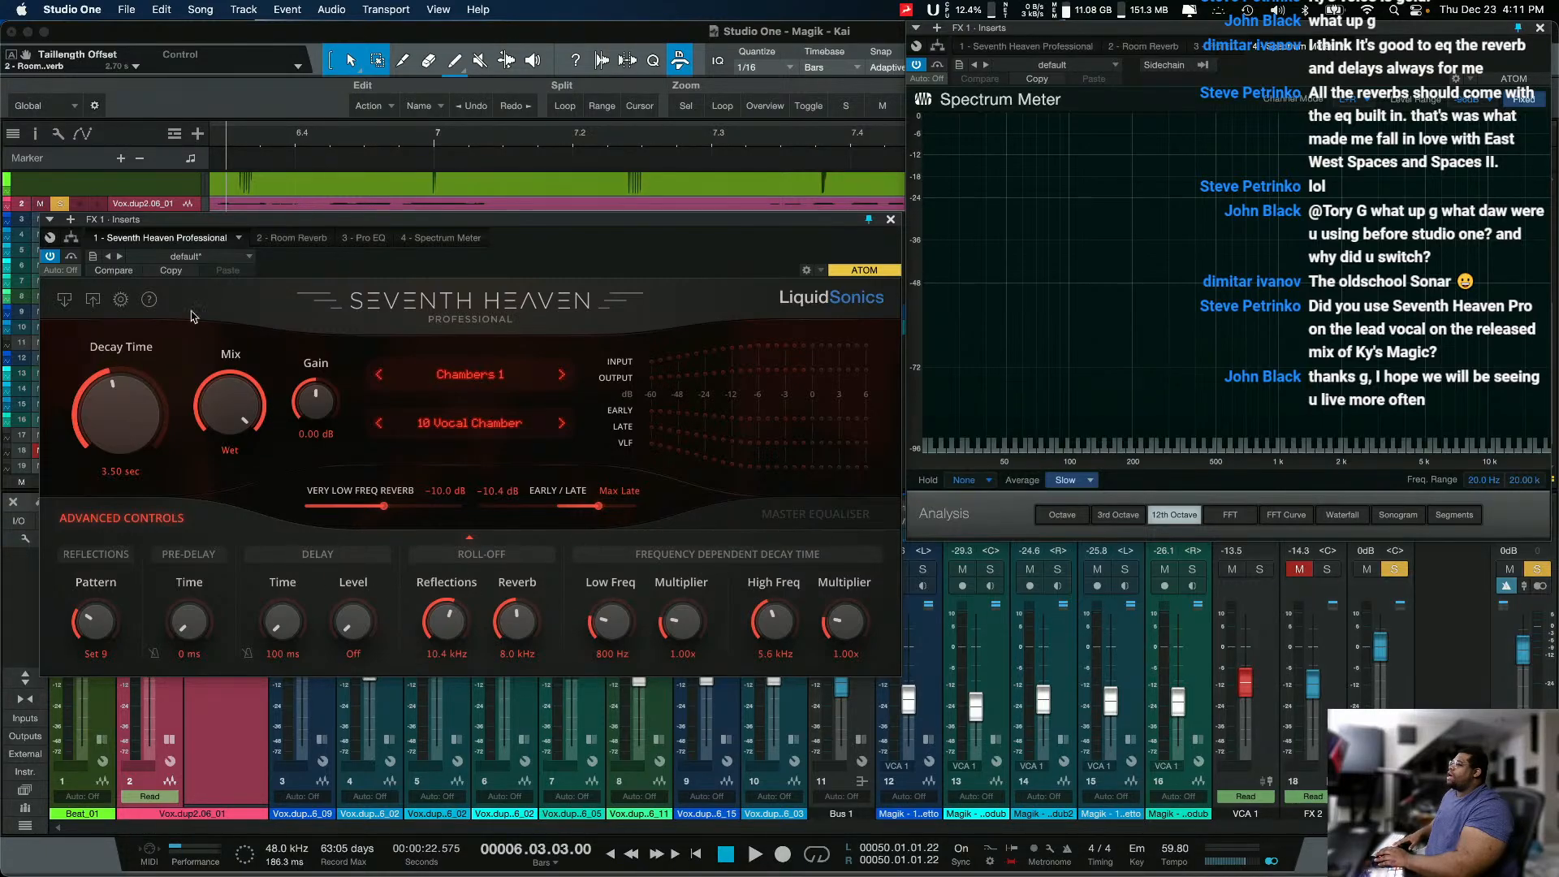
key("space")
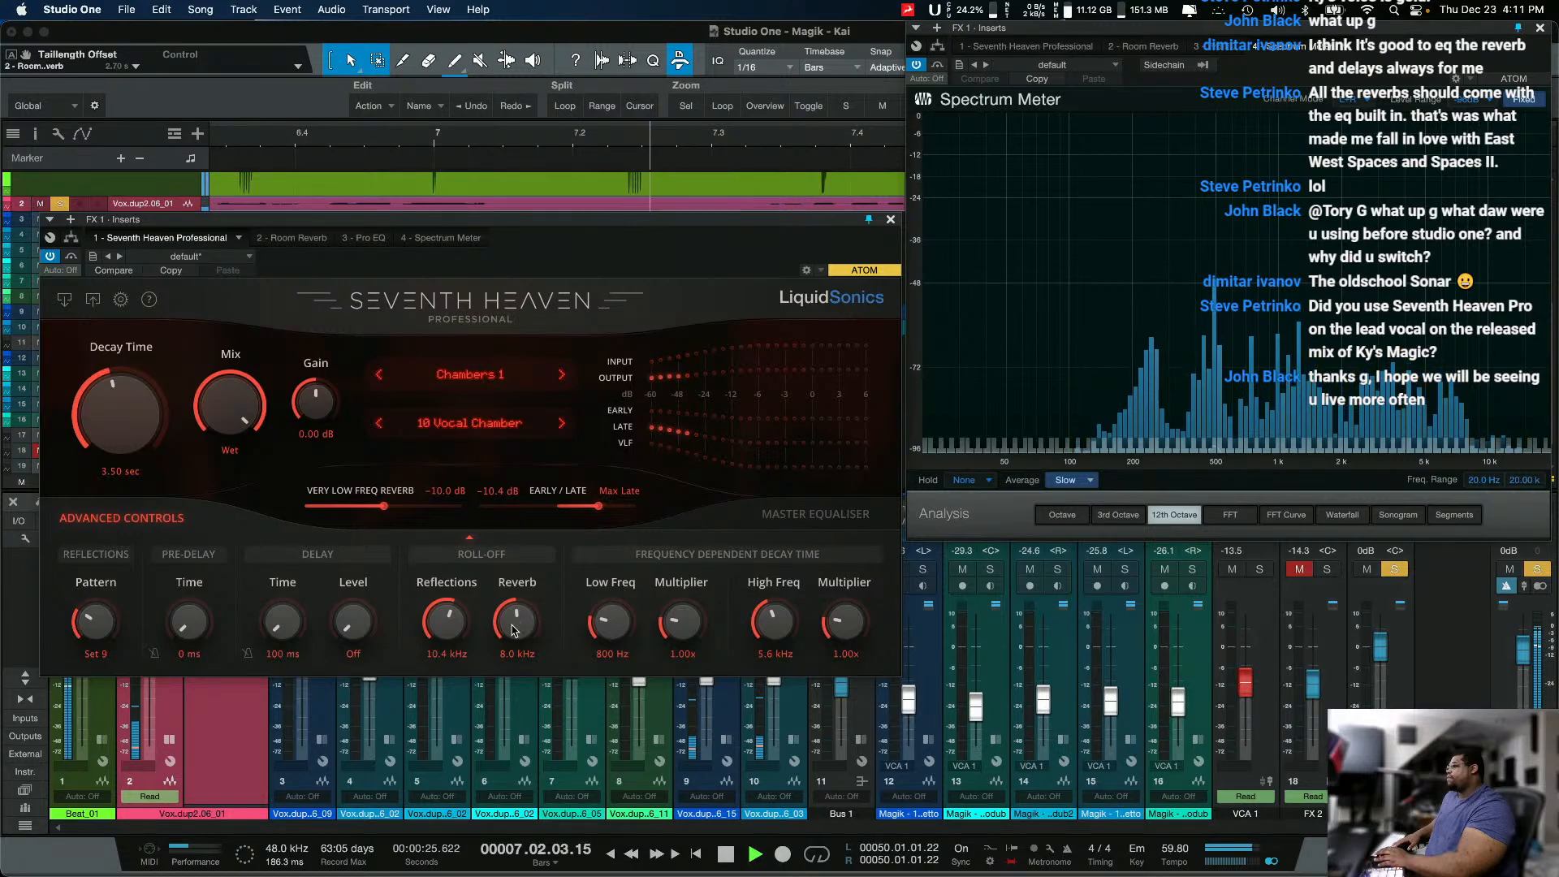
left_click_drag(518, 623, 647, 401)
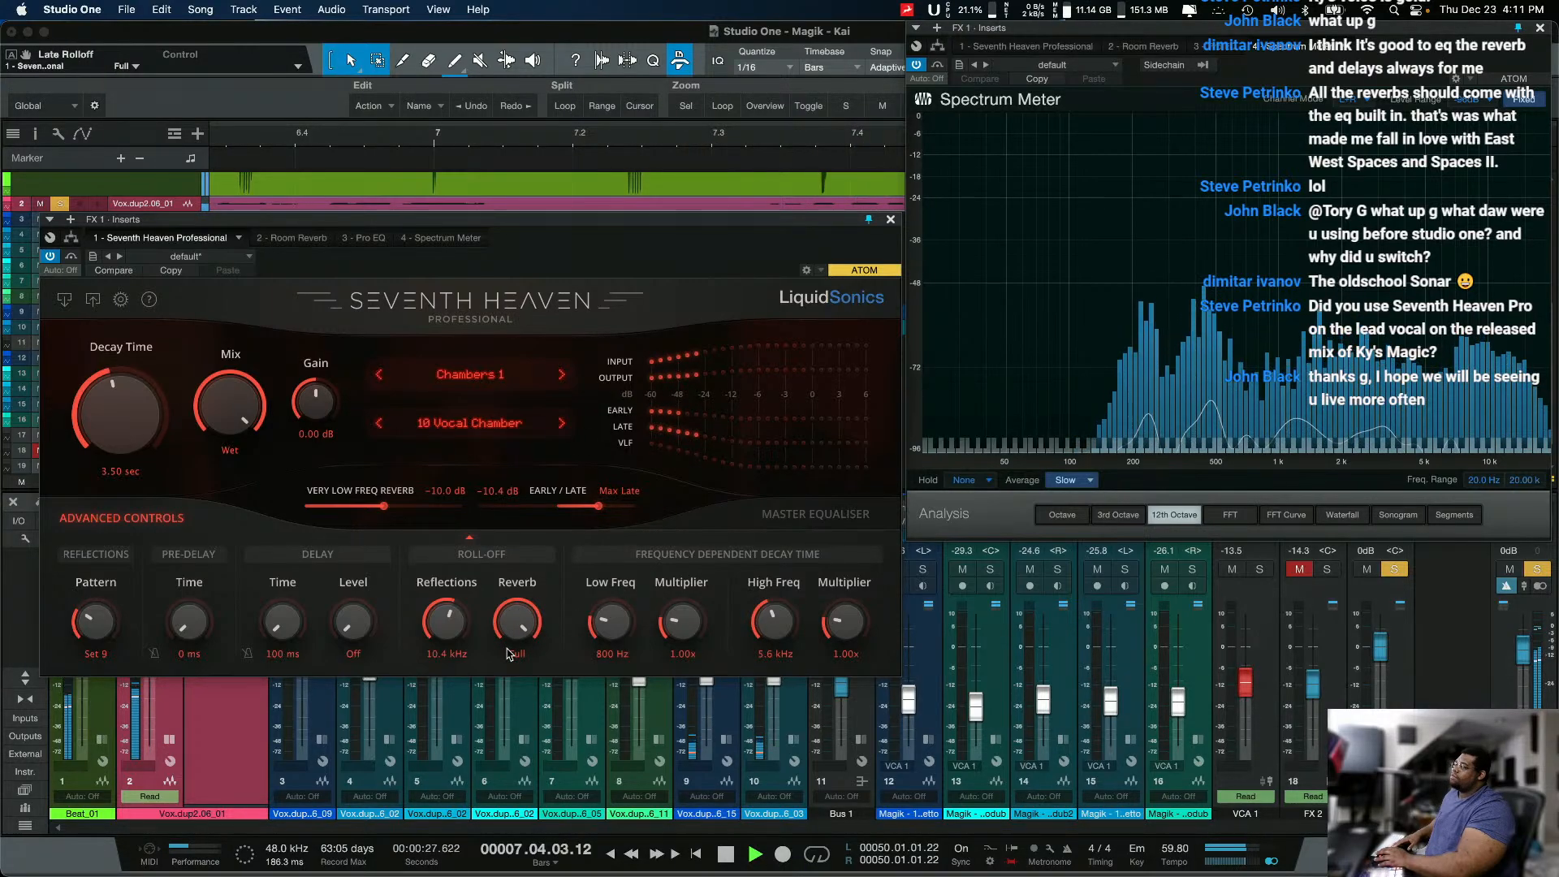
key("space")
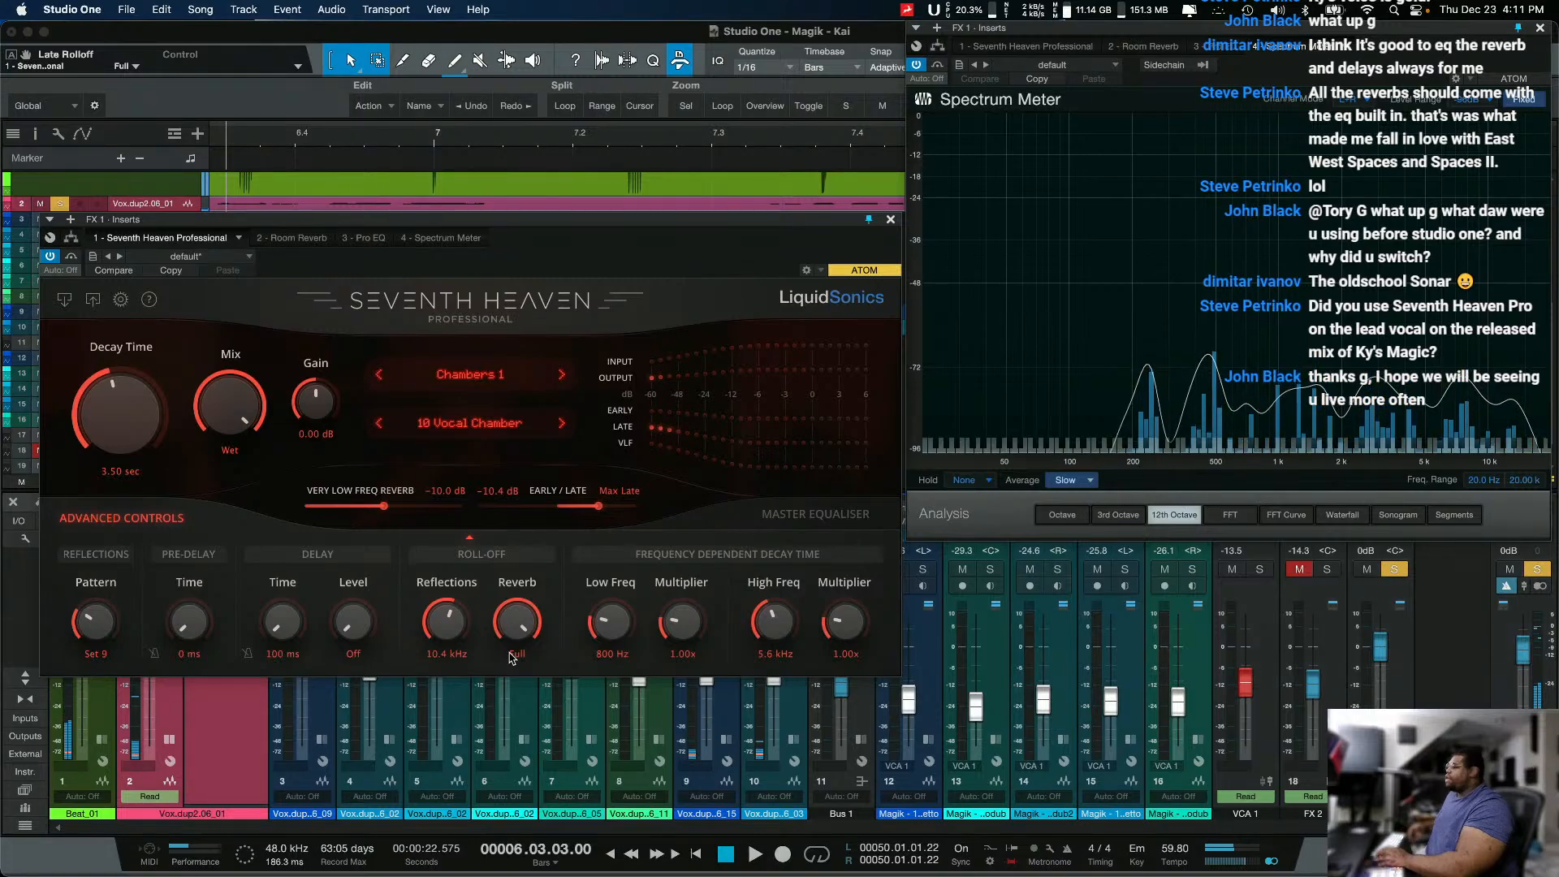
key("super+z")
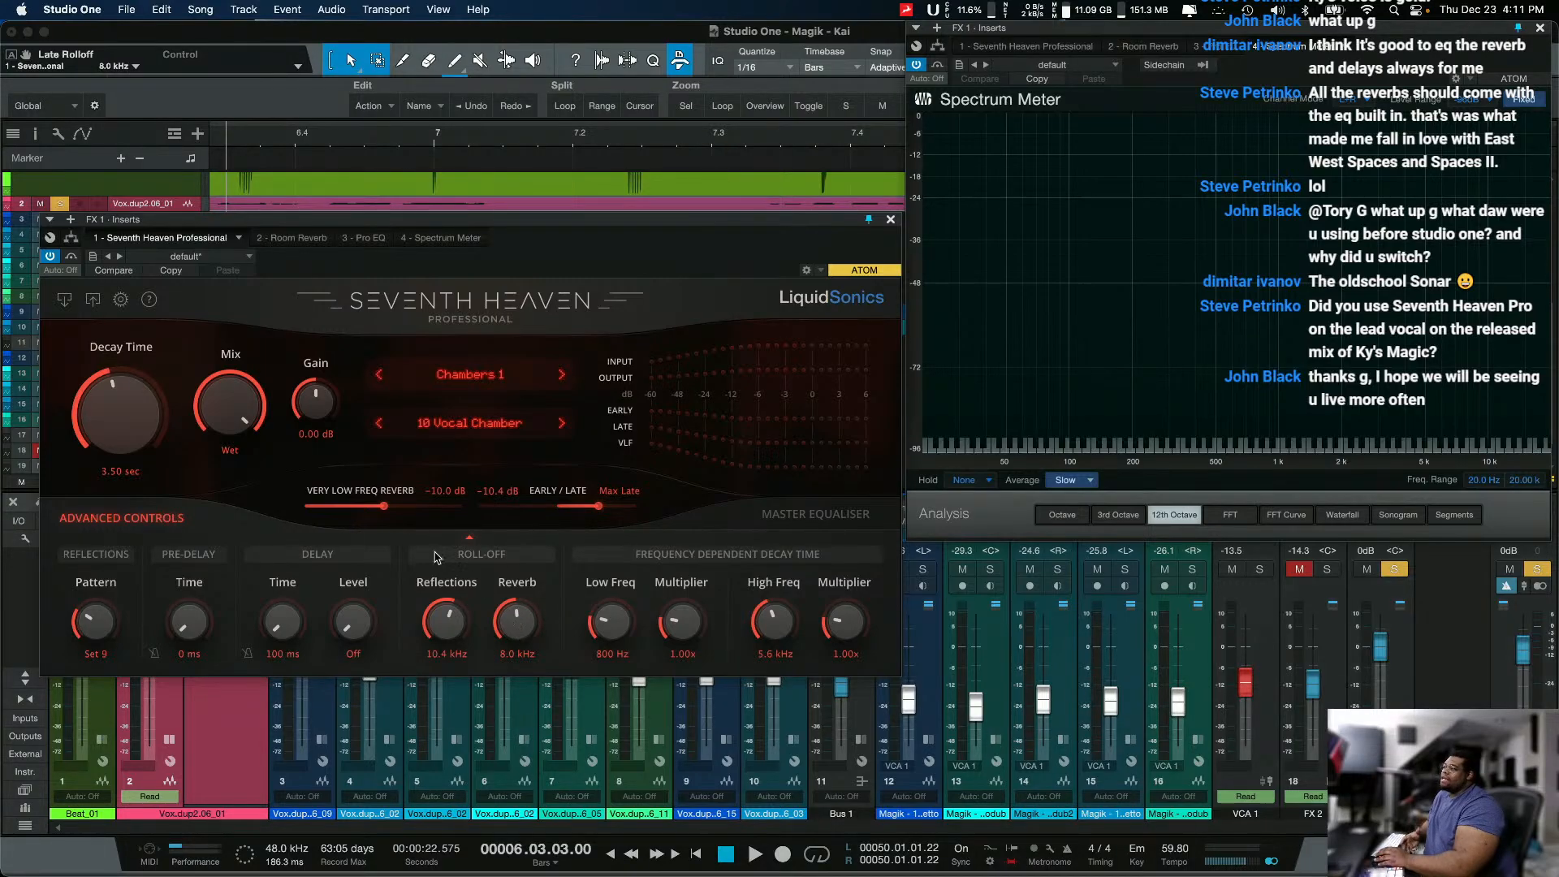
Step: Show Seventh Heaven's Master Equaliser with only FX 1 soloed, and move its window clear of the mixer's FX channels
left_click(793, 528)
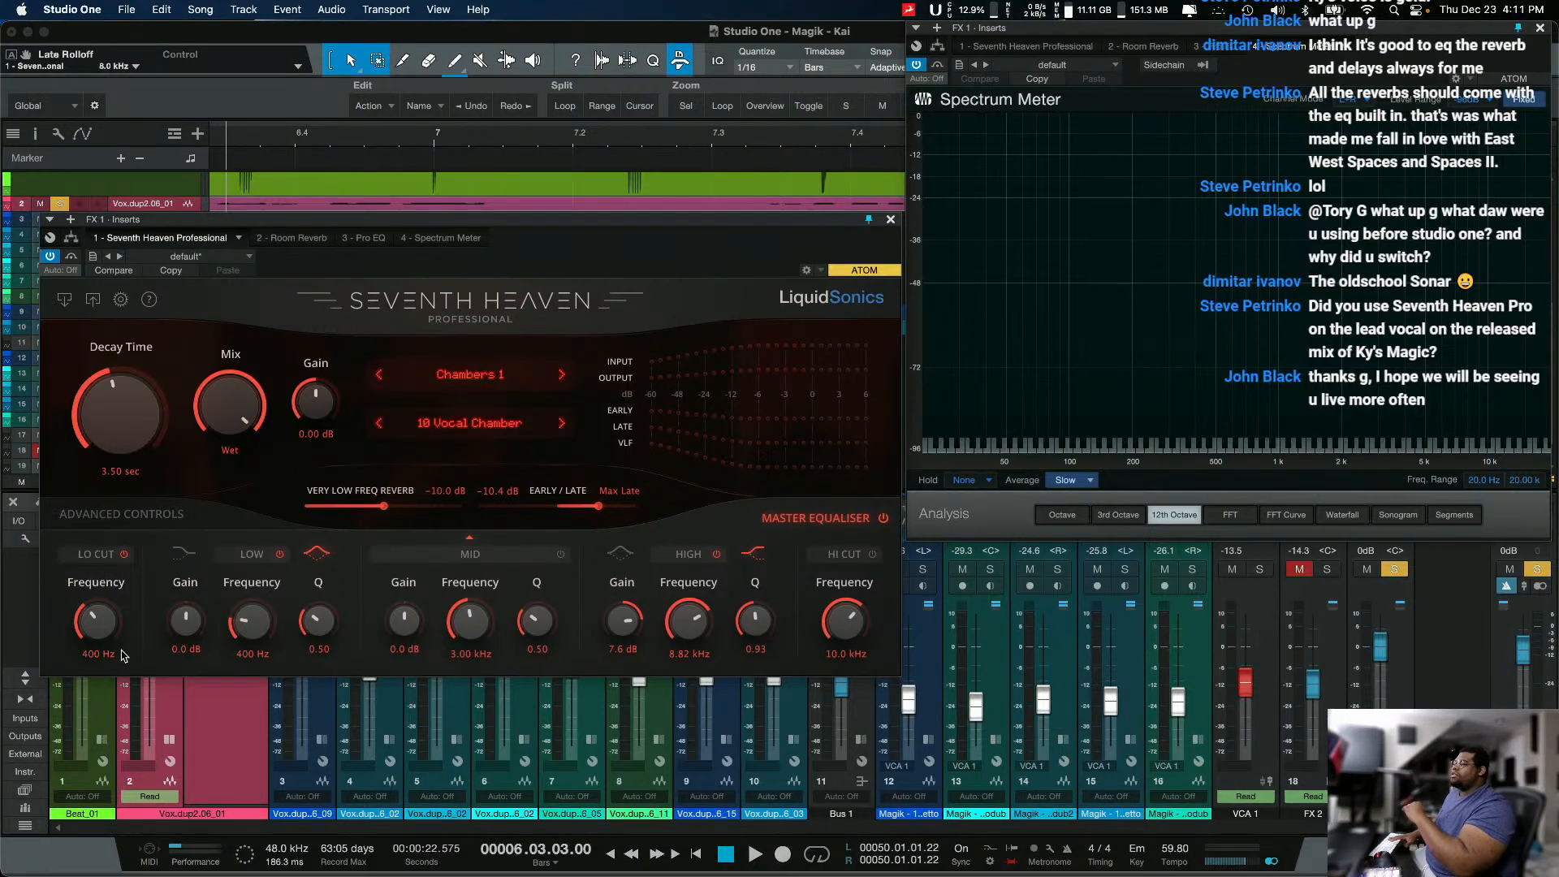
left_click(1396, 581)
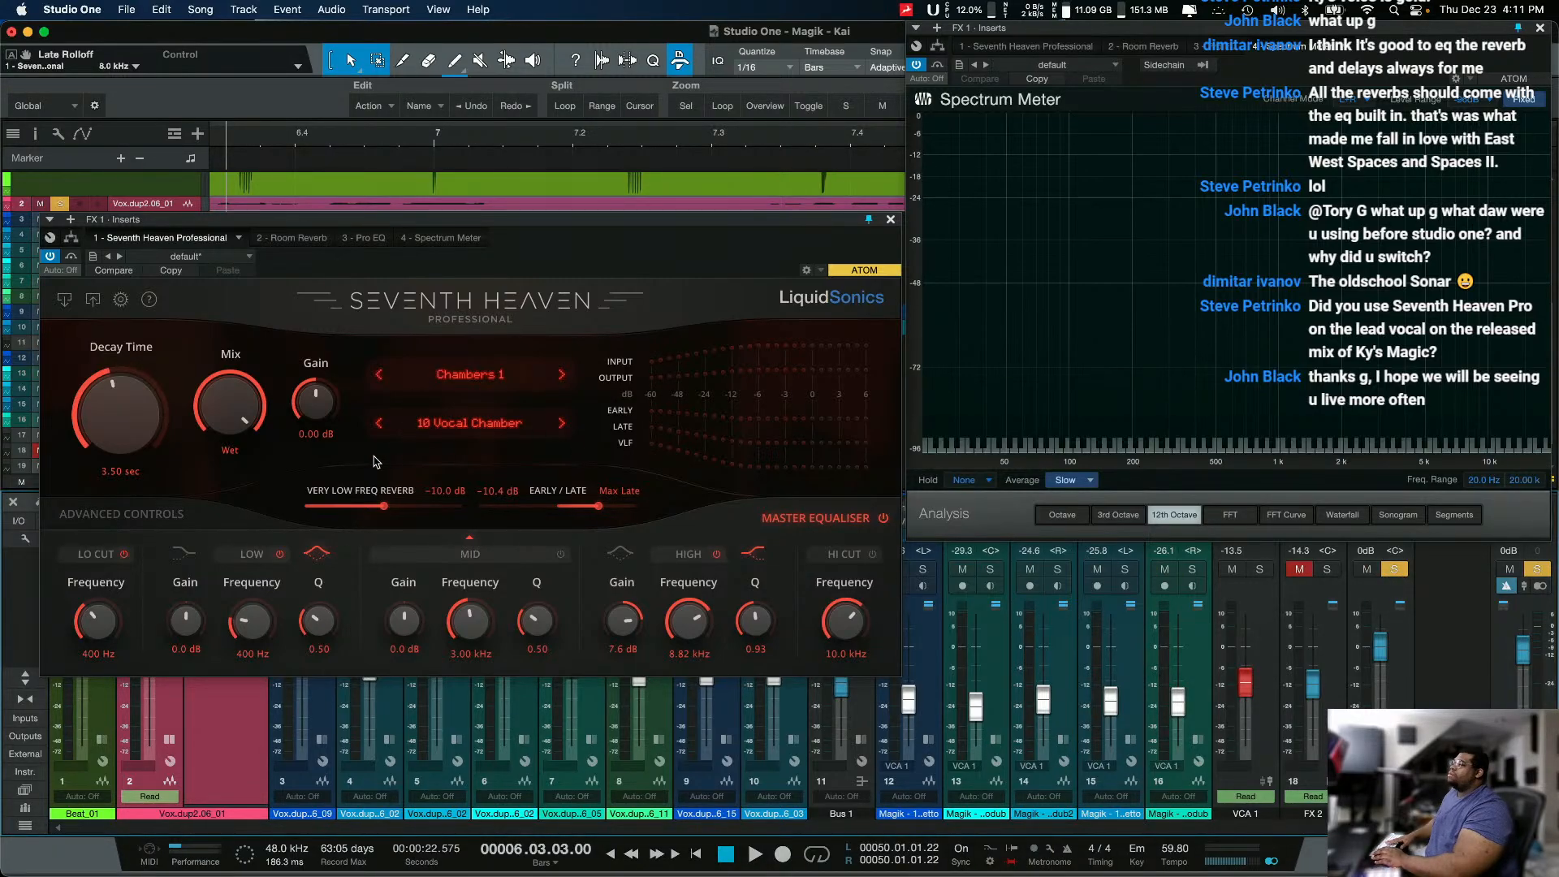
left_click(439, 429)
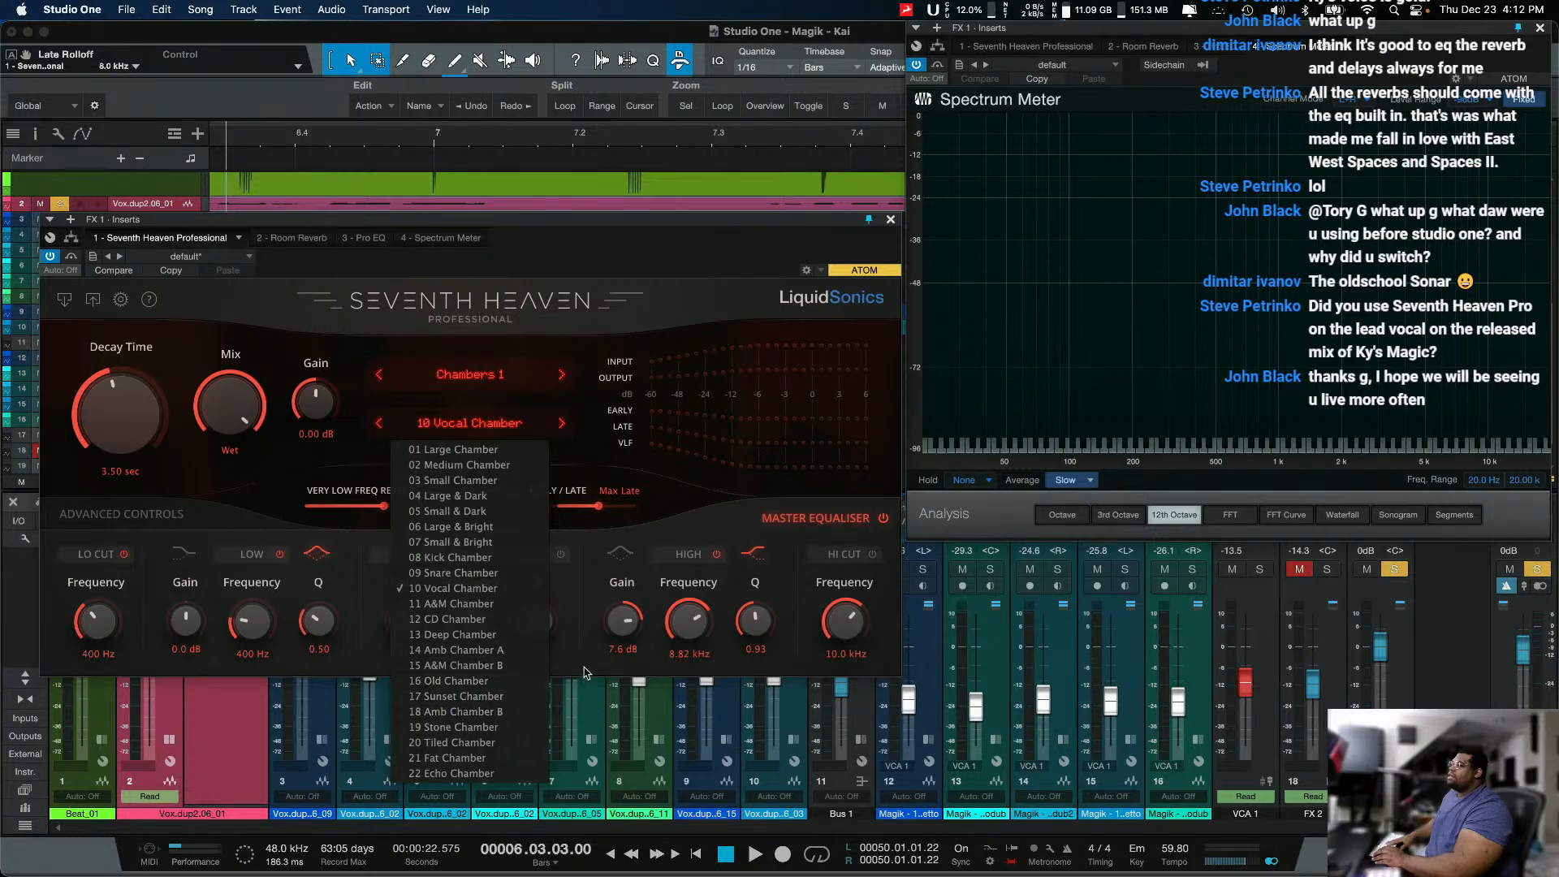
left_click(613, 580)
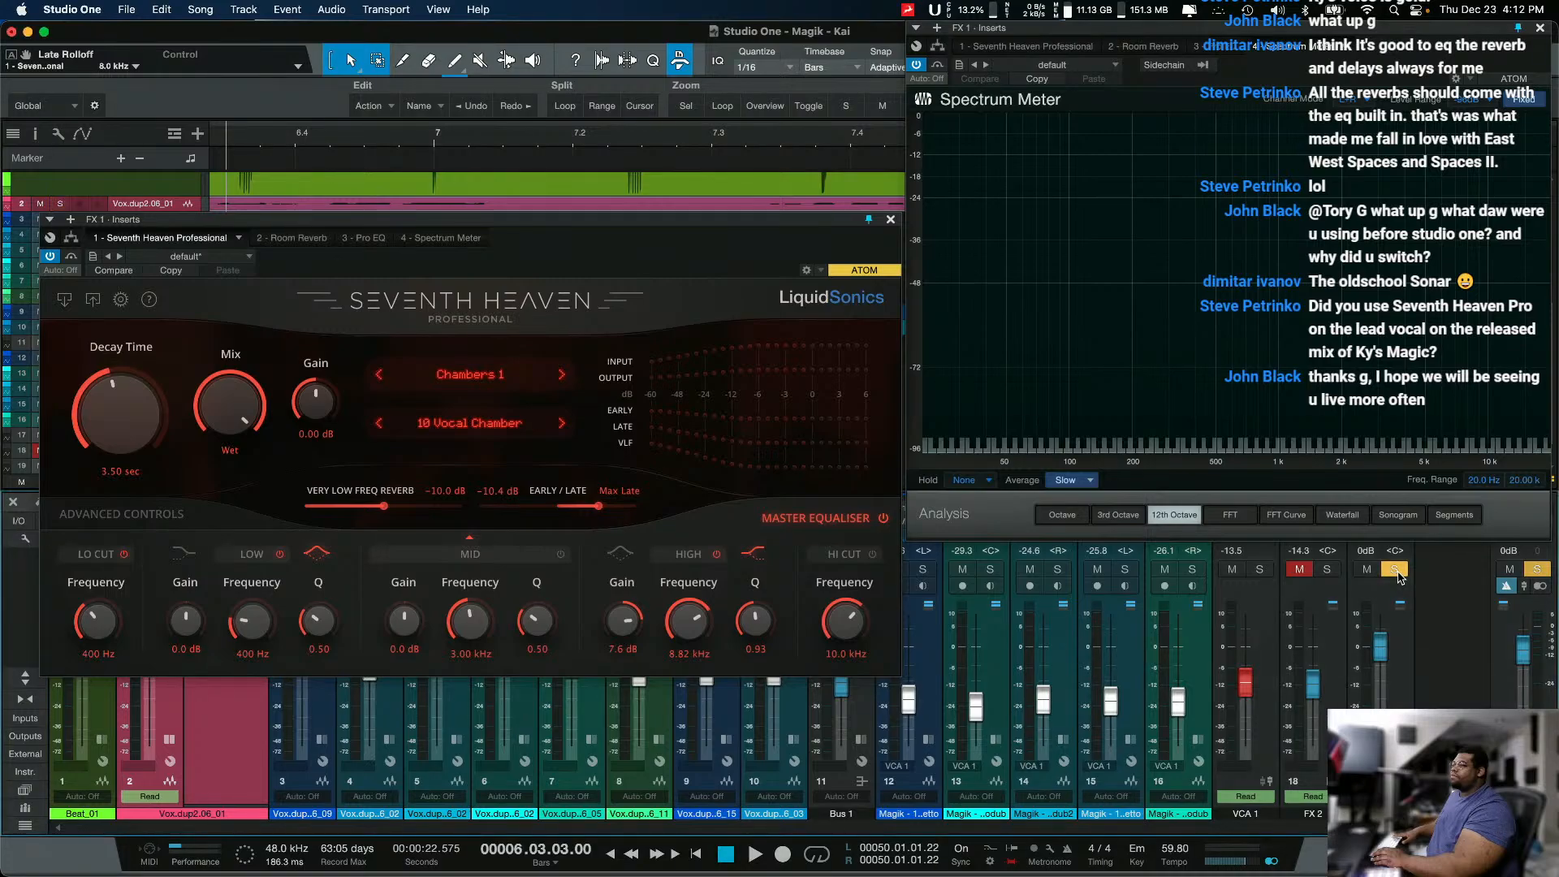
left_click_drag(738, 231, 829, 282)
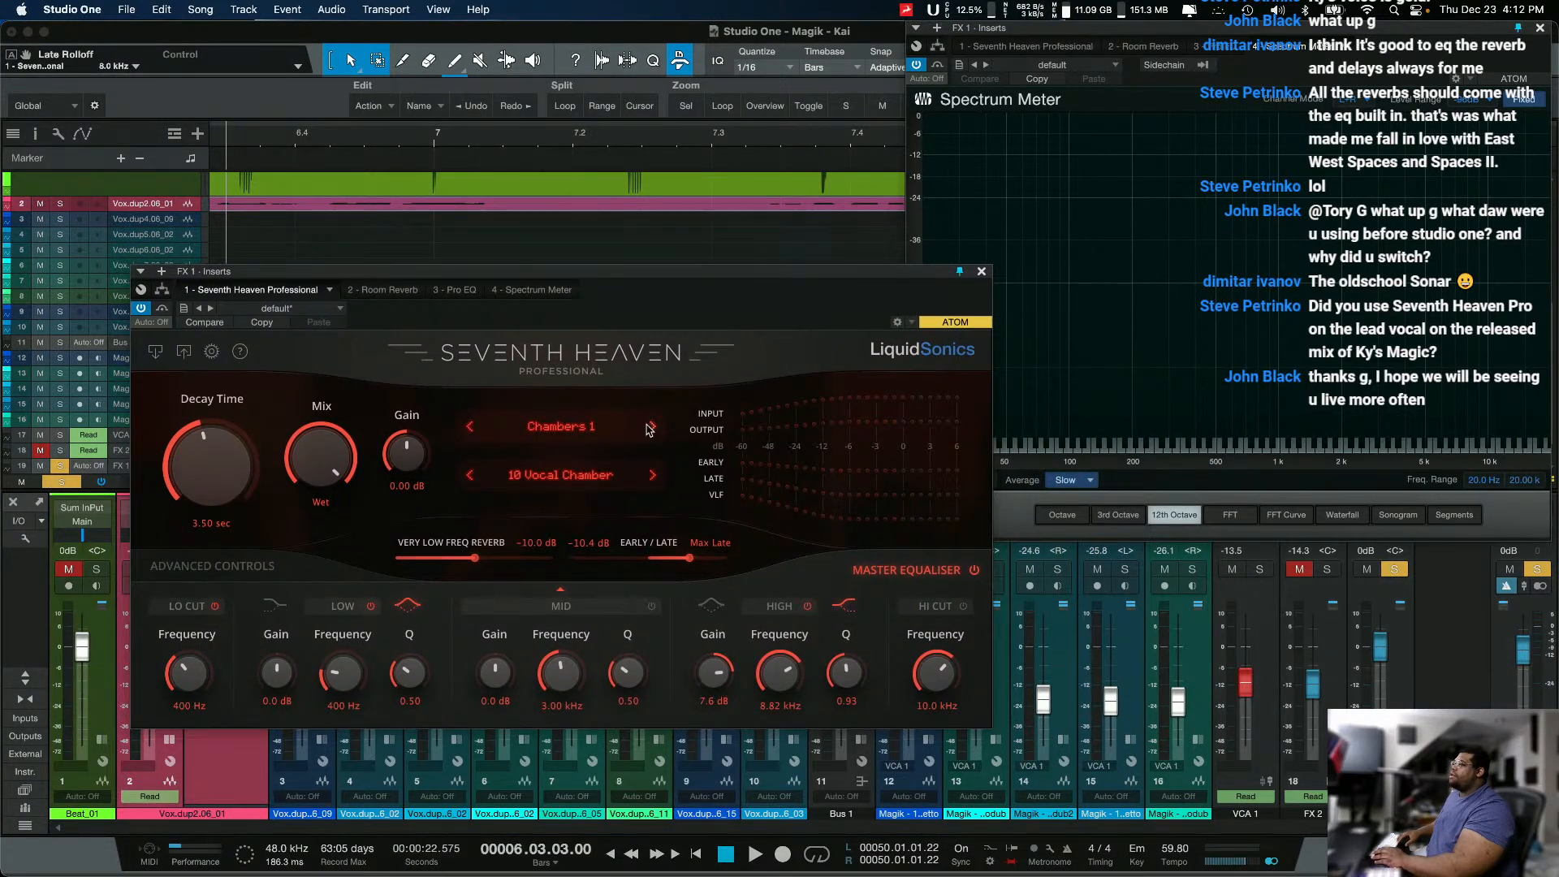
Step: Start playback and audition the Chambers 1 presets 09 Snare Chamber and 12 CD Chamber
key("space")
left_click(589, 486)
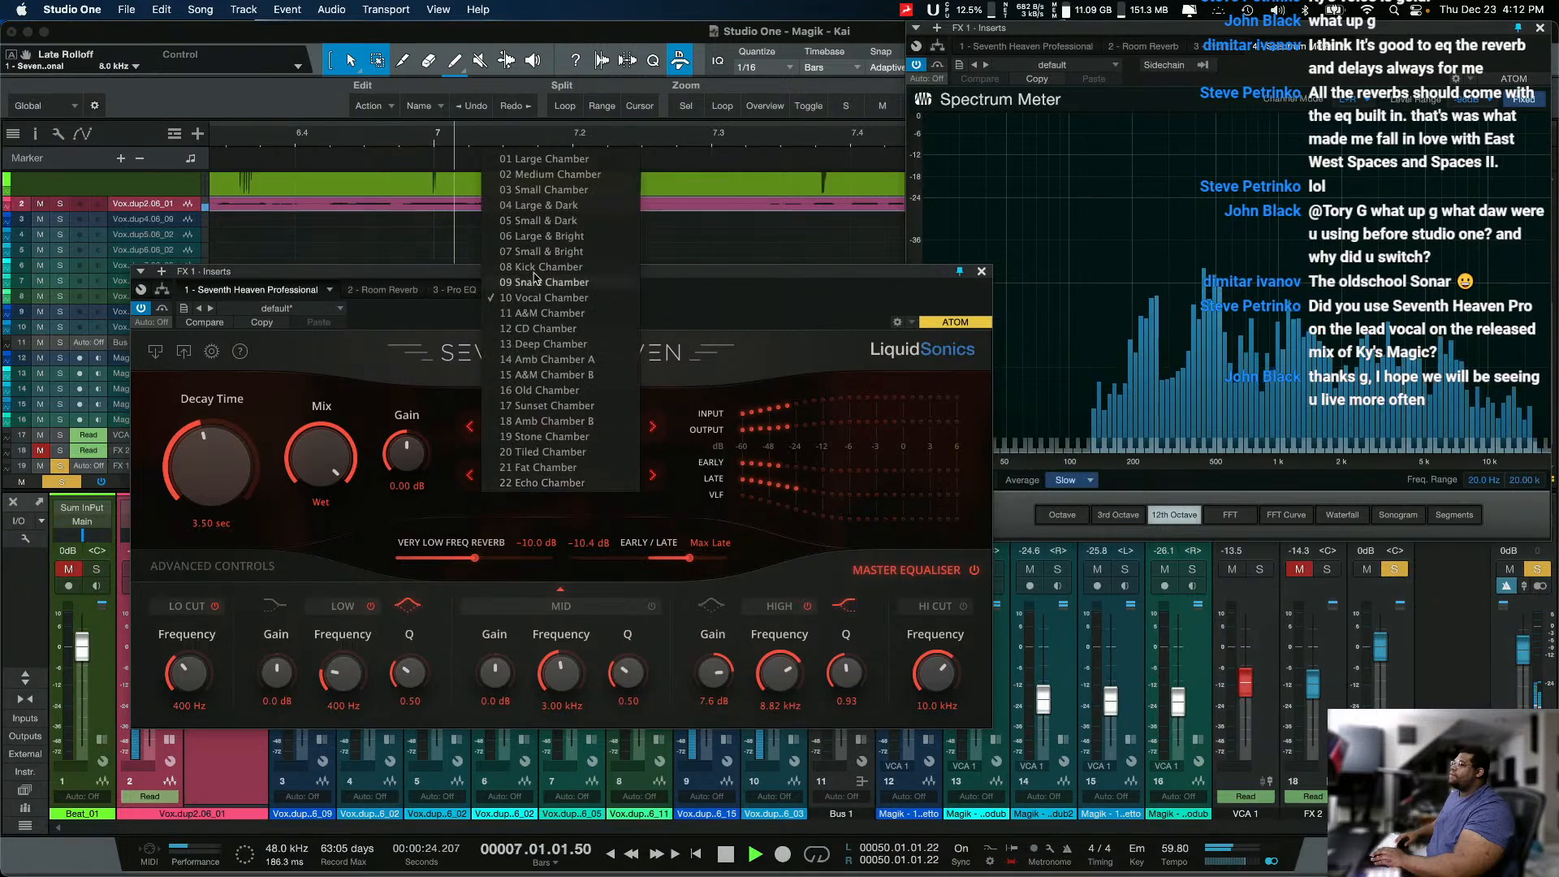
left_click(532, 369)
scroll(567, 466, "up", 1)
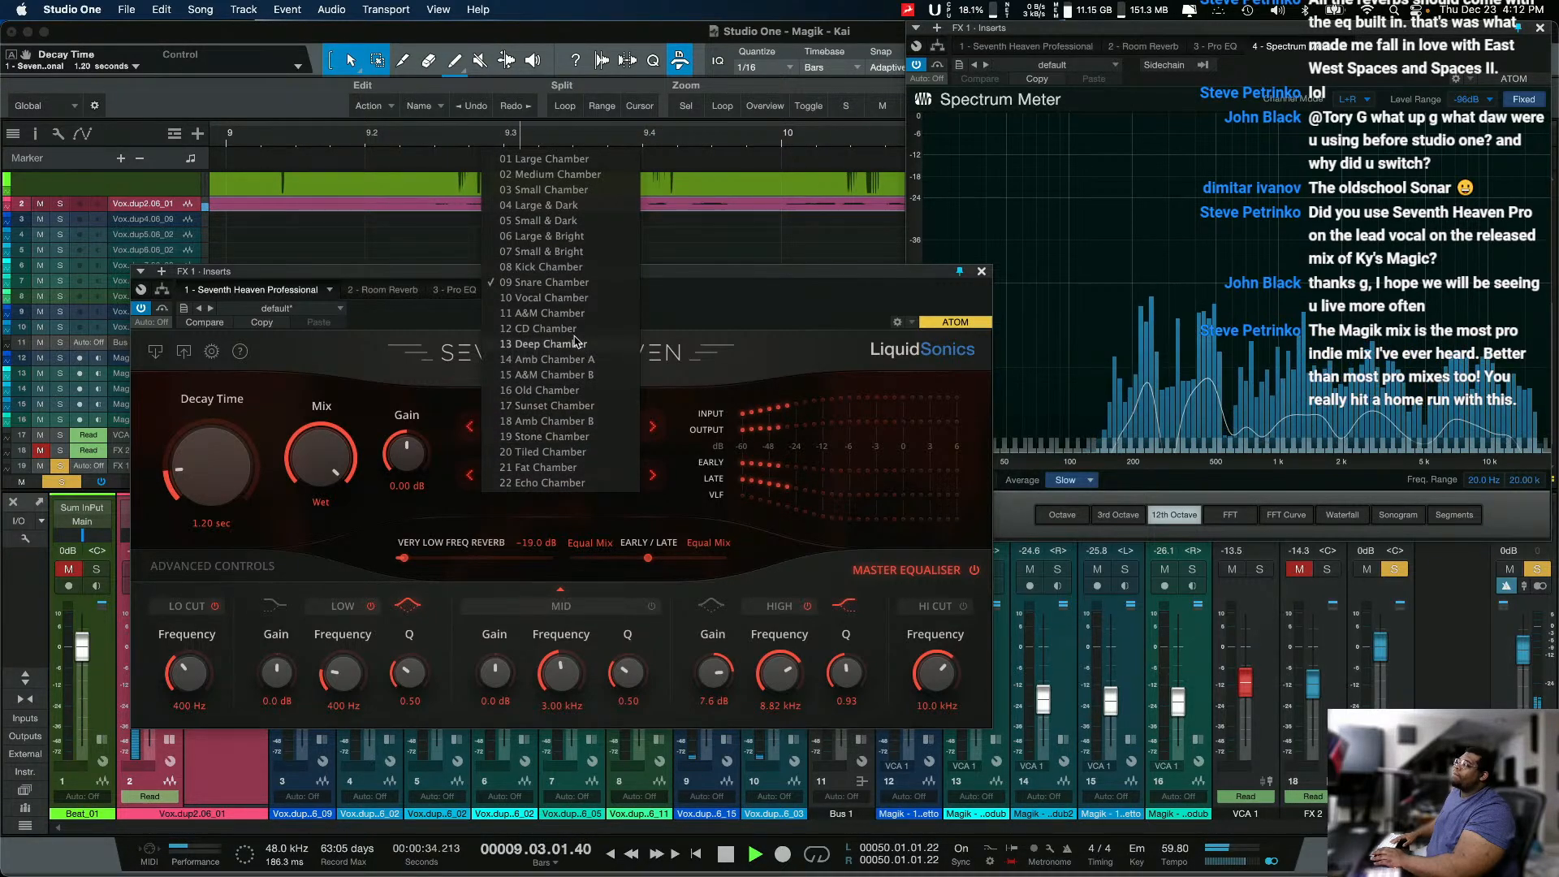
left_click(544, 328)
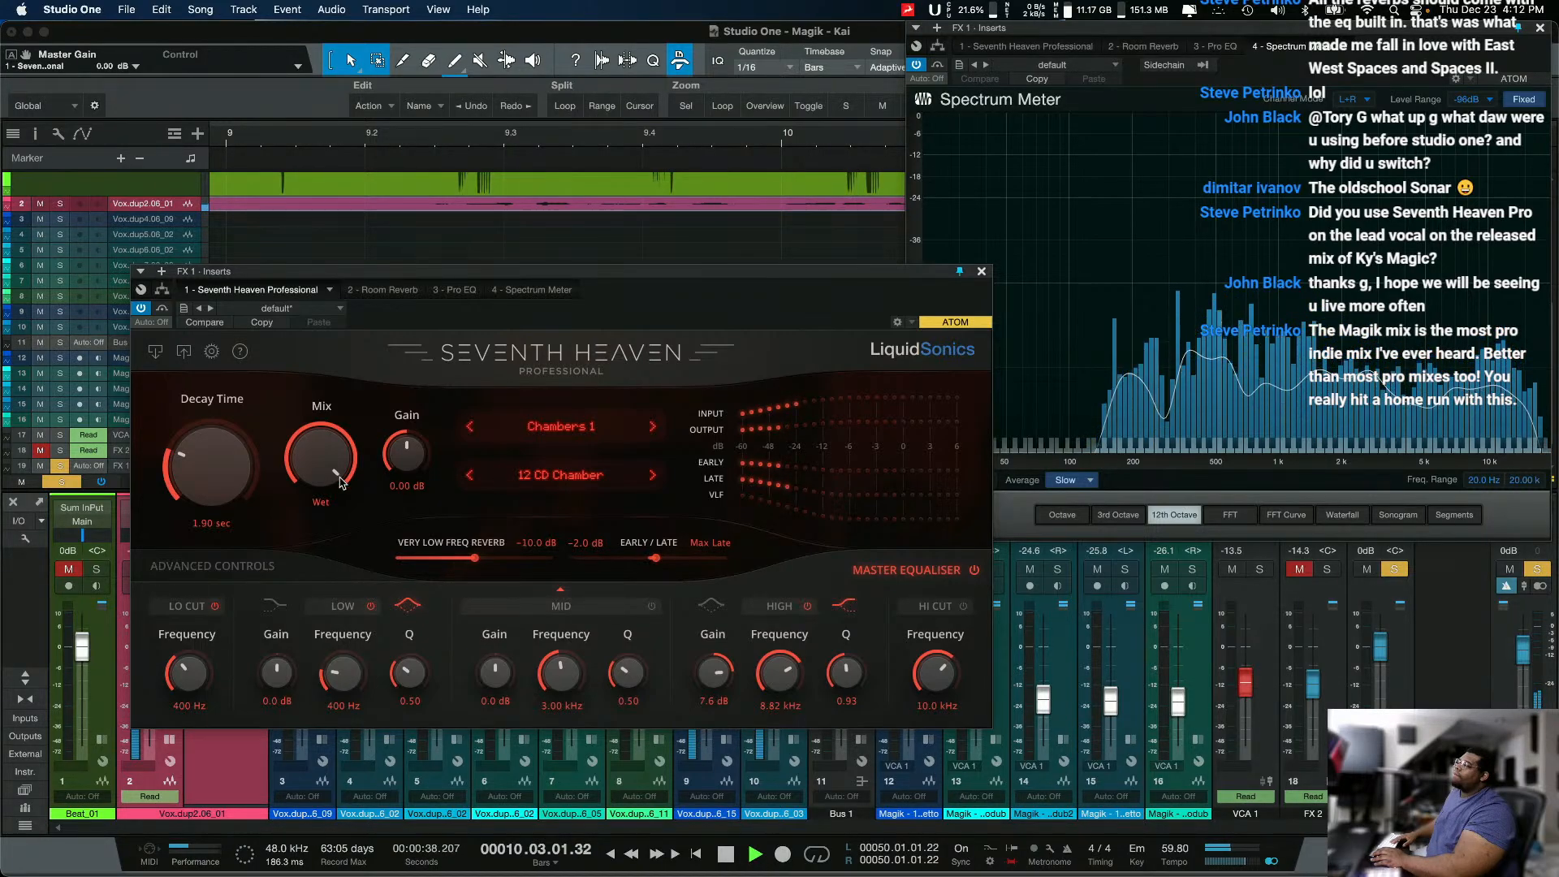
Step: Set the CD Chamber's Decay Time to 2.65 s with the Advanced Controls shown
left_click(203, 401)
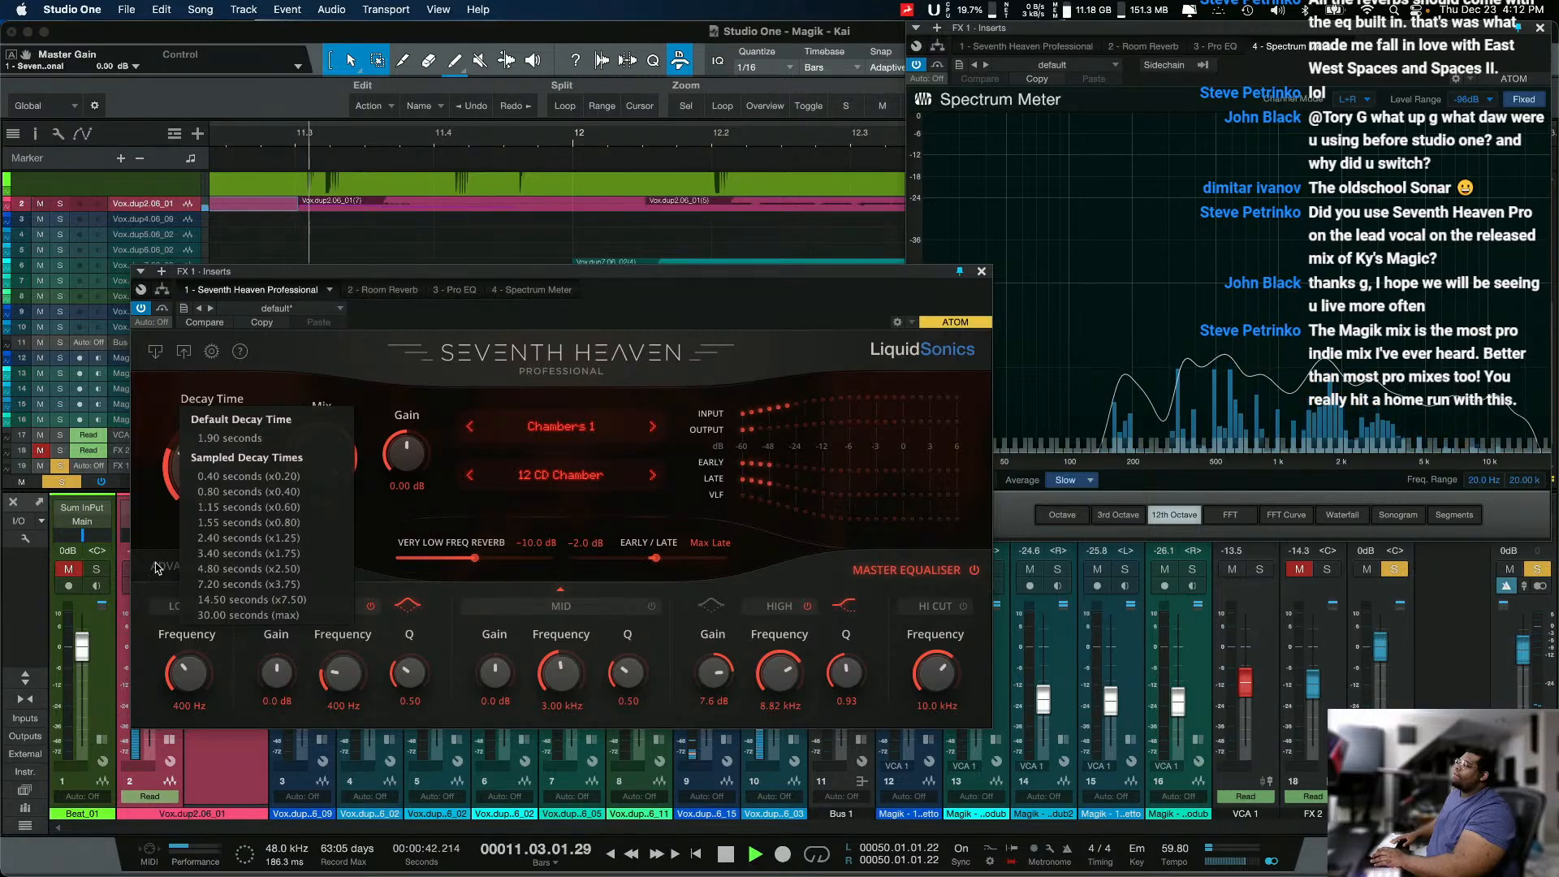
left_click(177, 492)
left_click_drag(200, 469, 197, 440)
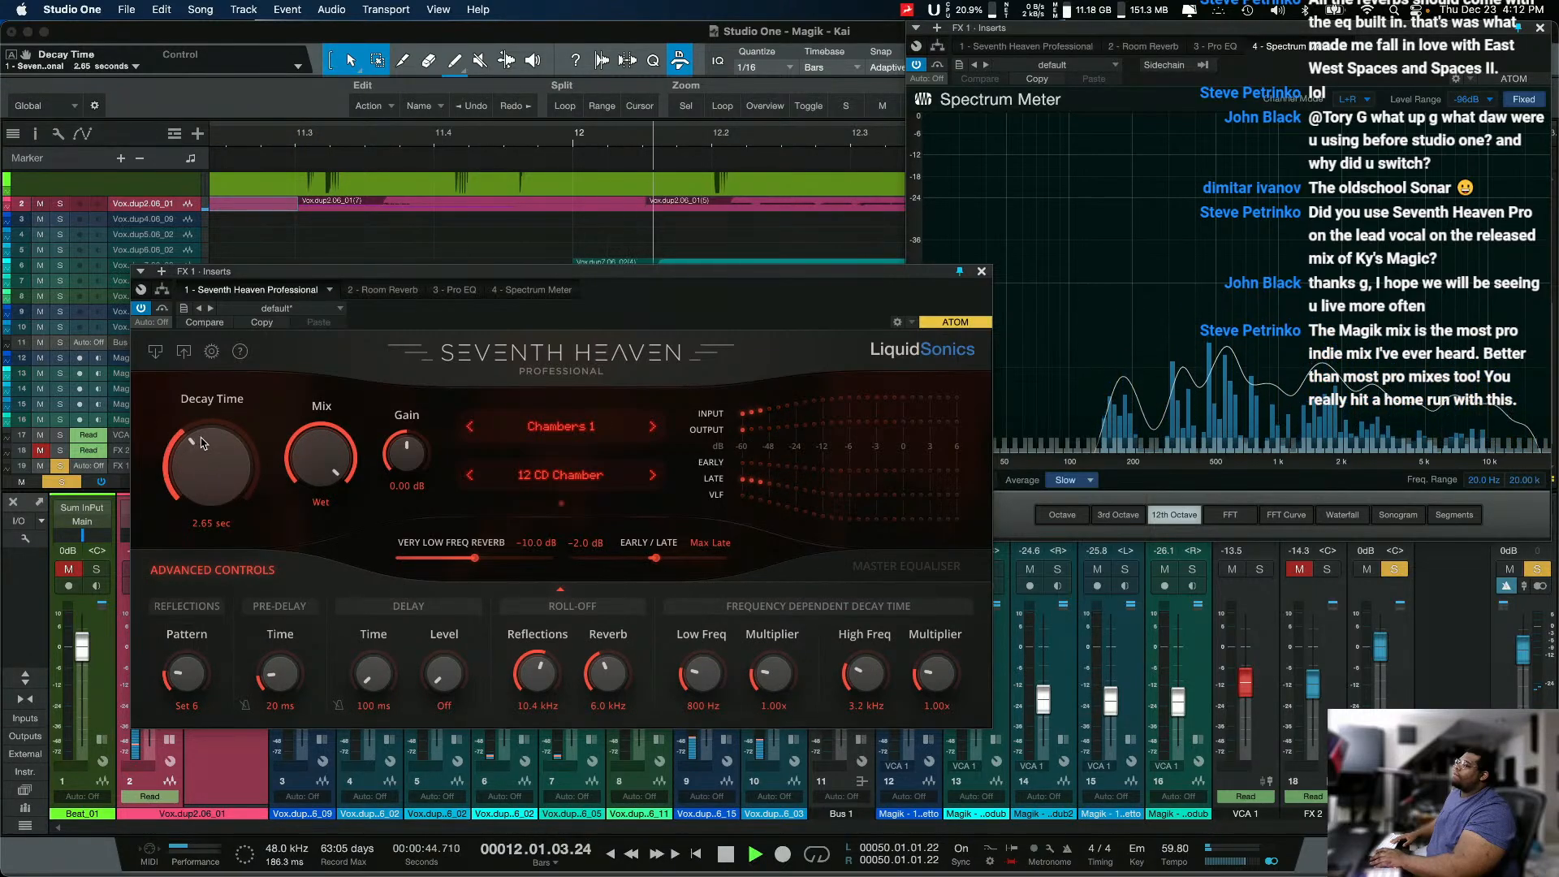
Step: Audition 13 Deep Chamber, then the Halls 1 presets 01 Large Hall, 02 Medium Hall and 03 Small Hall
left_click(651, 477)
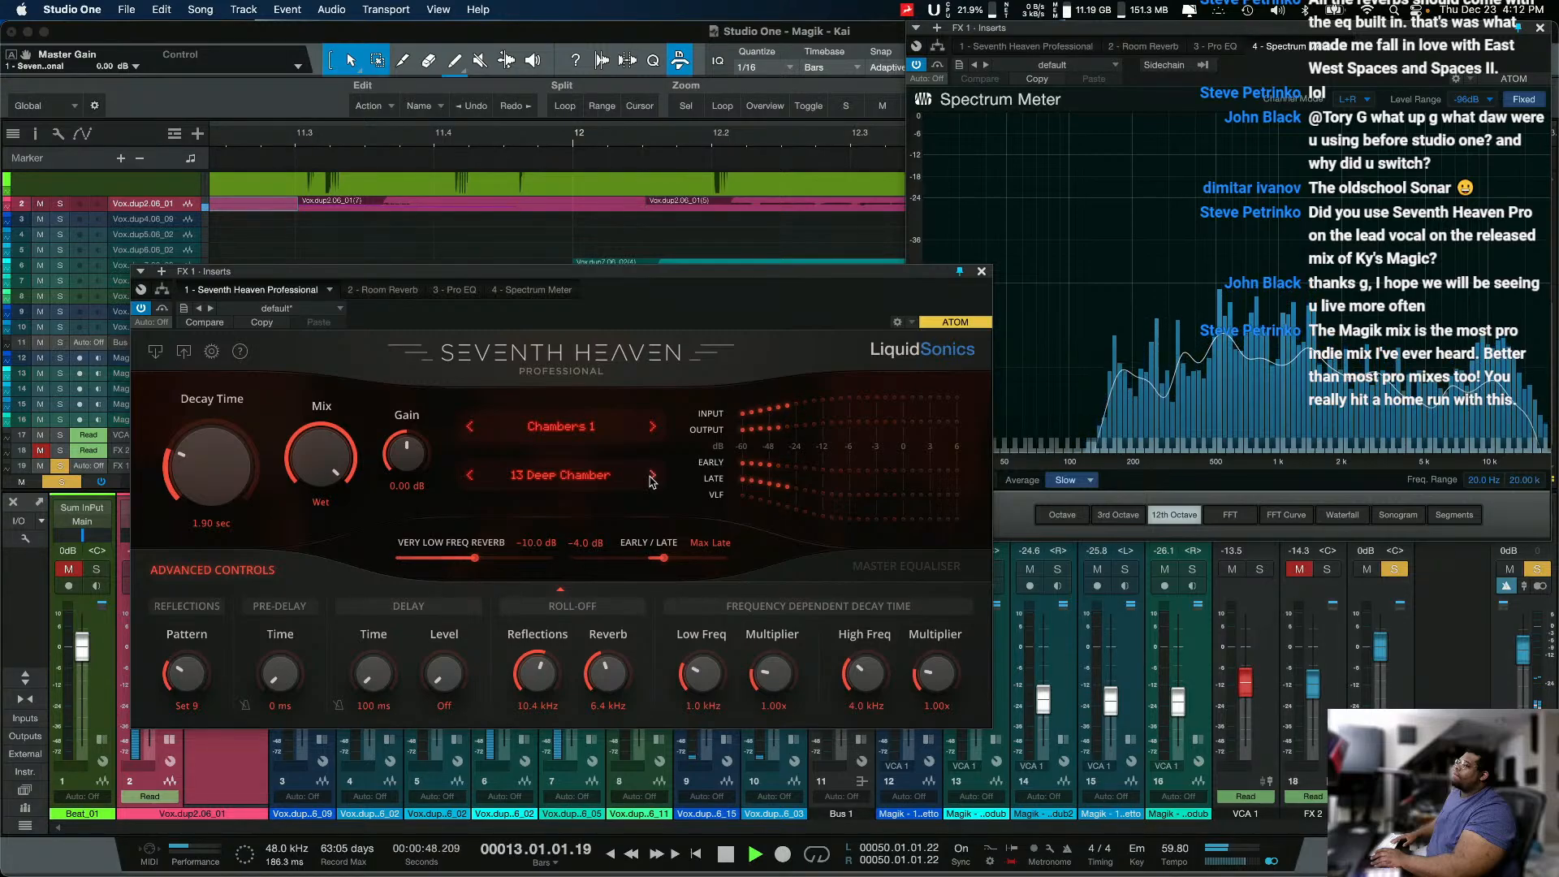
left_click(651, 427)
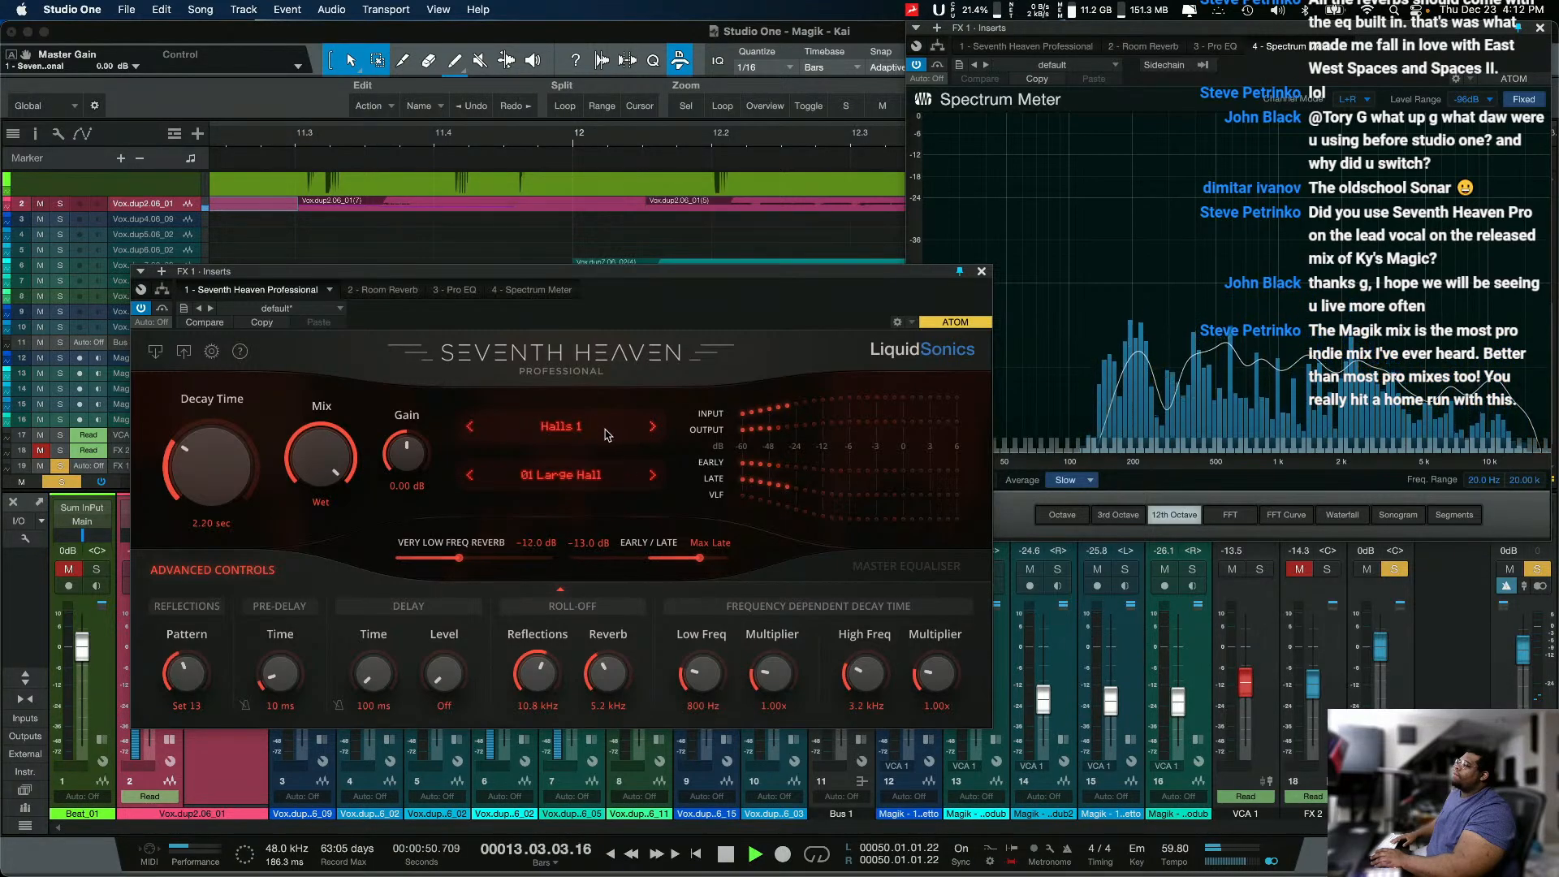
left_click(652, 477)
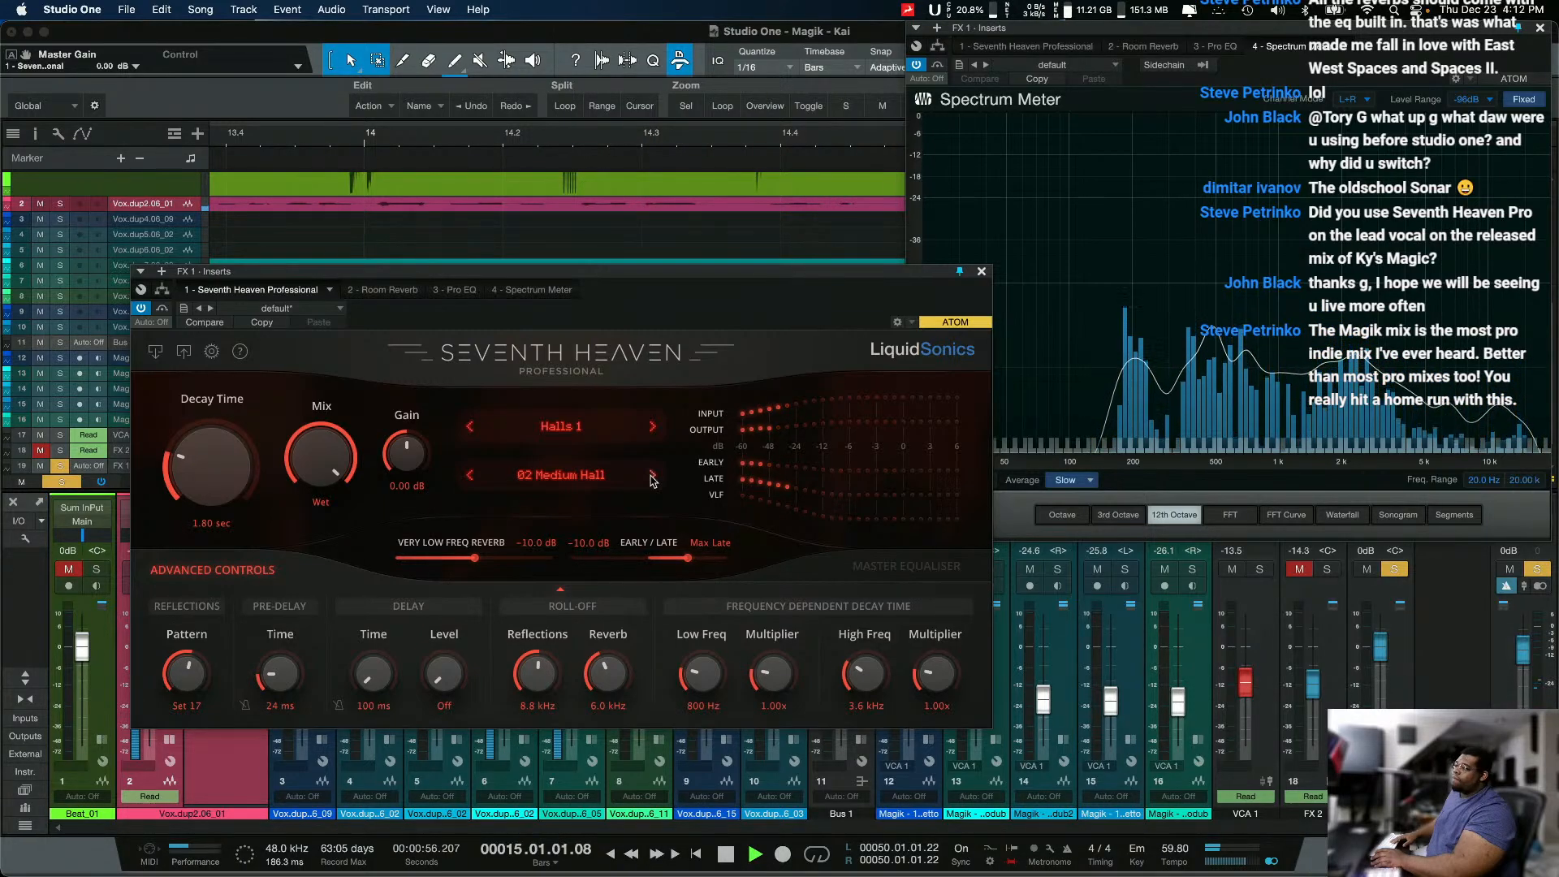
left_click(652, 476)
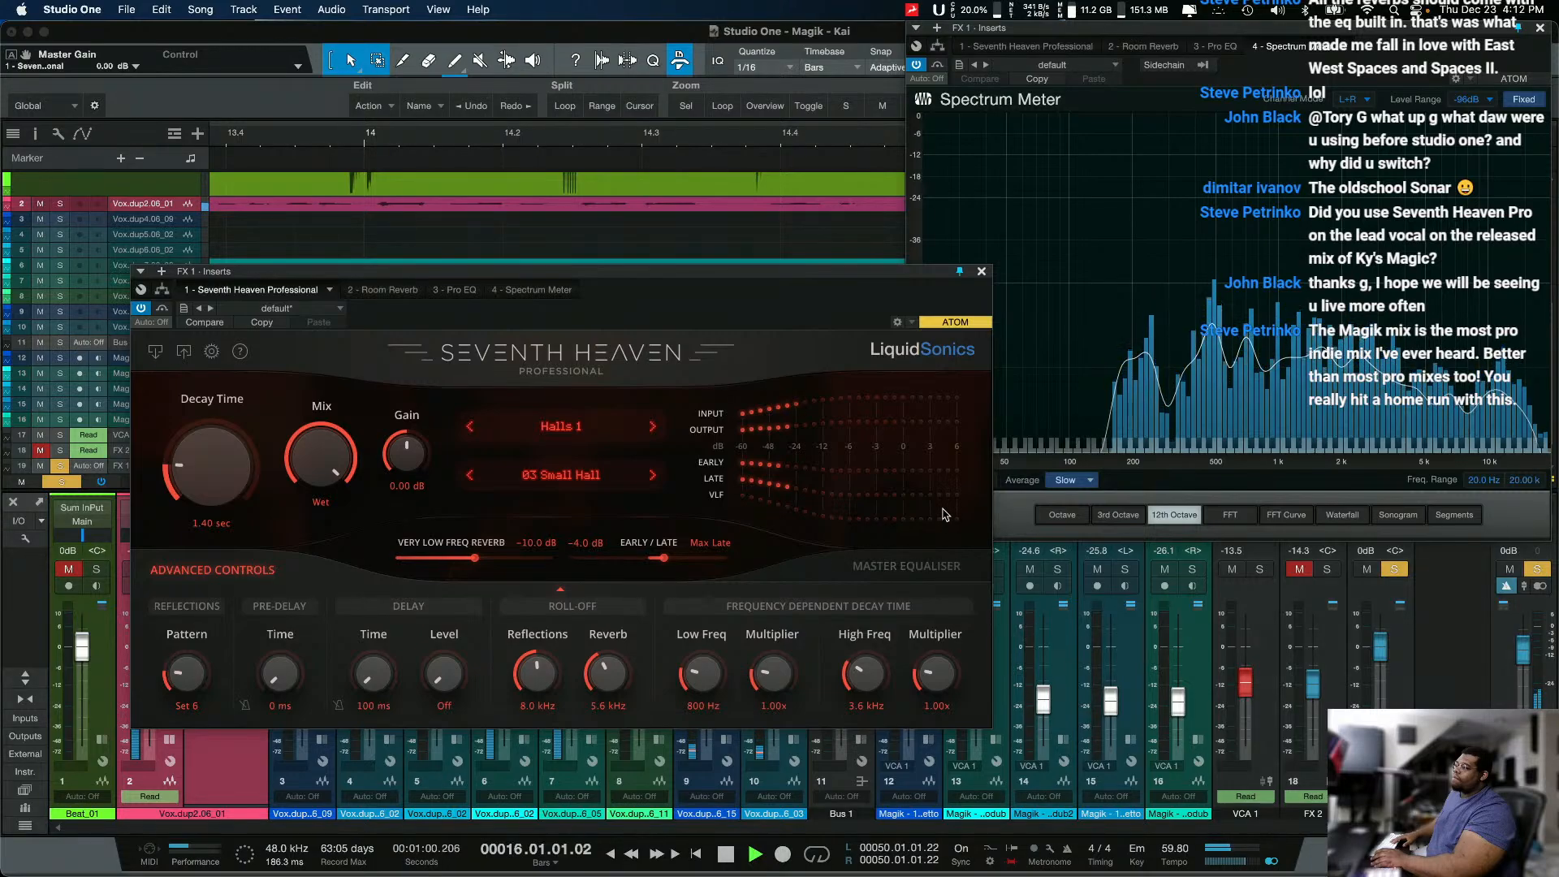
Step: Turn off the Master Equaliser and audition 04 Large & Near, then Interiors 1's 01 Adjacent Floor and 02 Adjacent Room
left_click(836, 572)
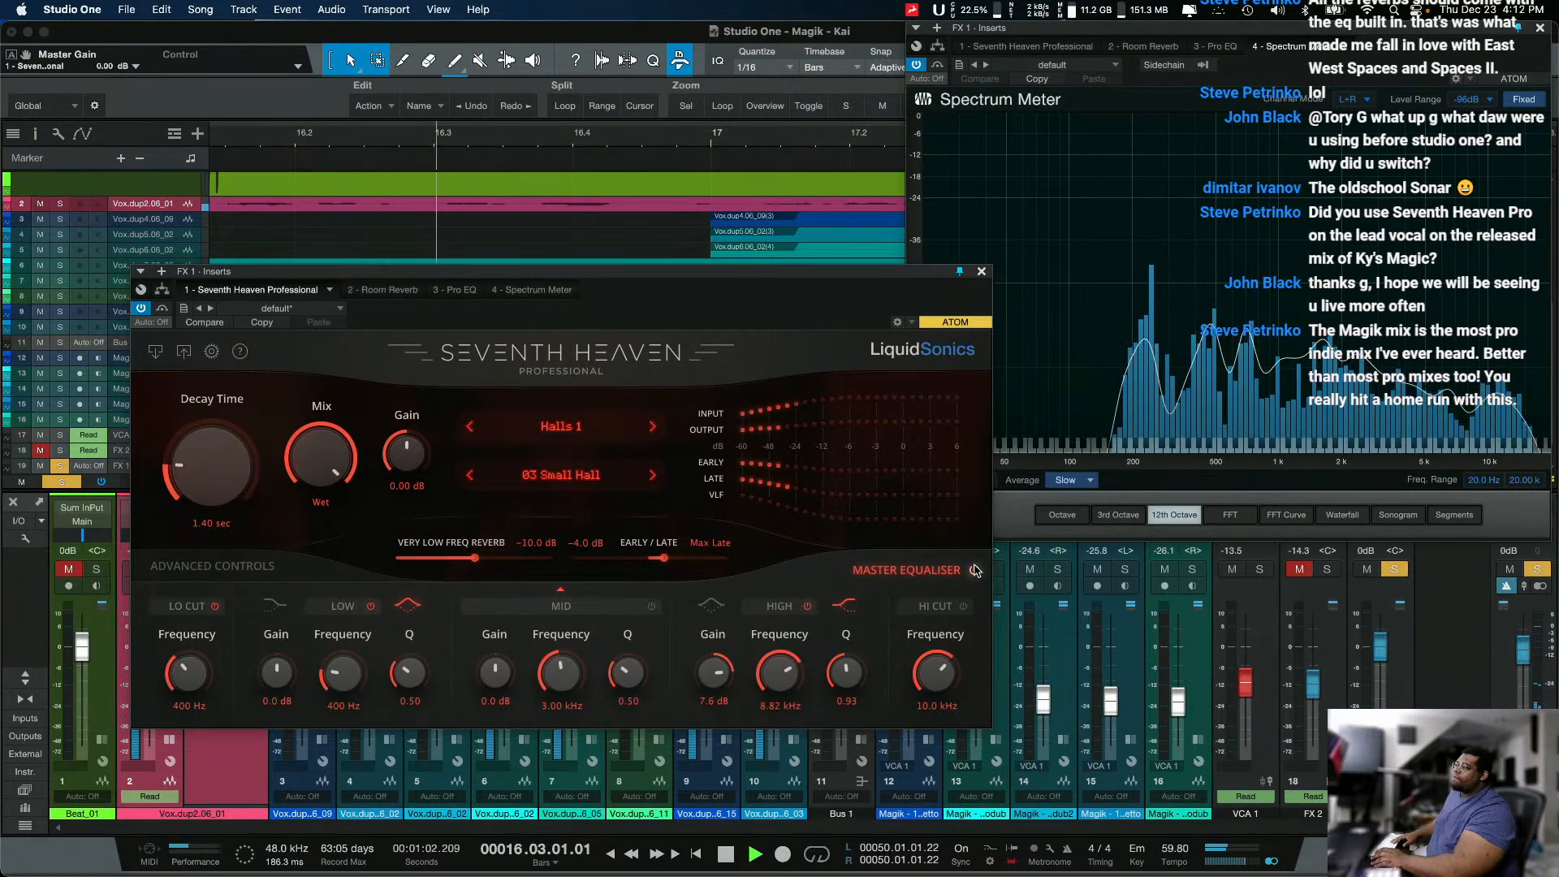
left_click(652, 475)
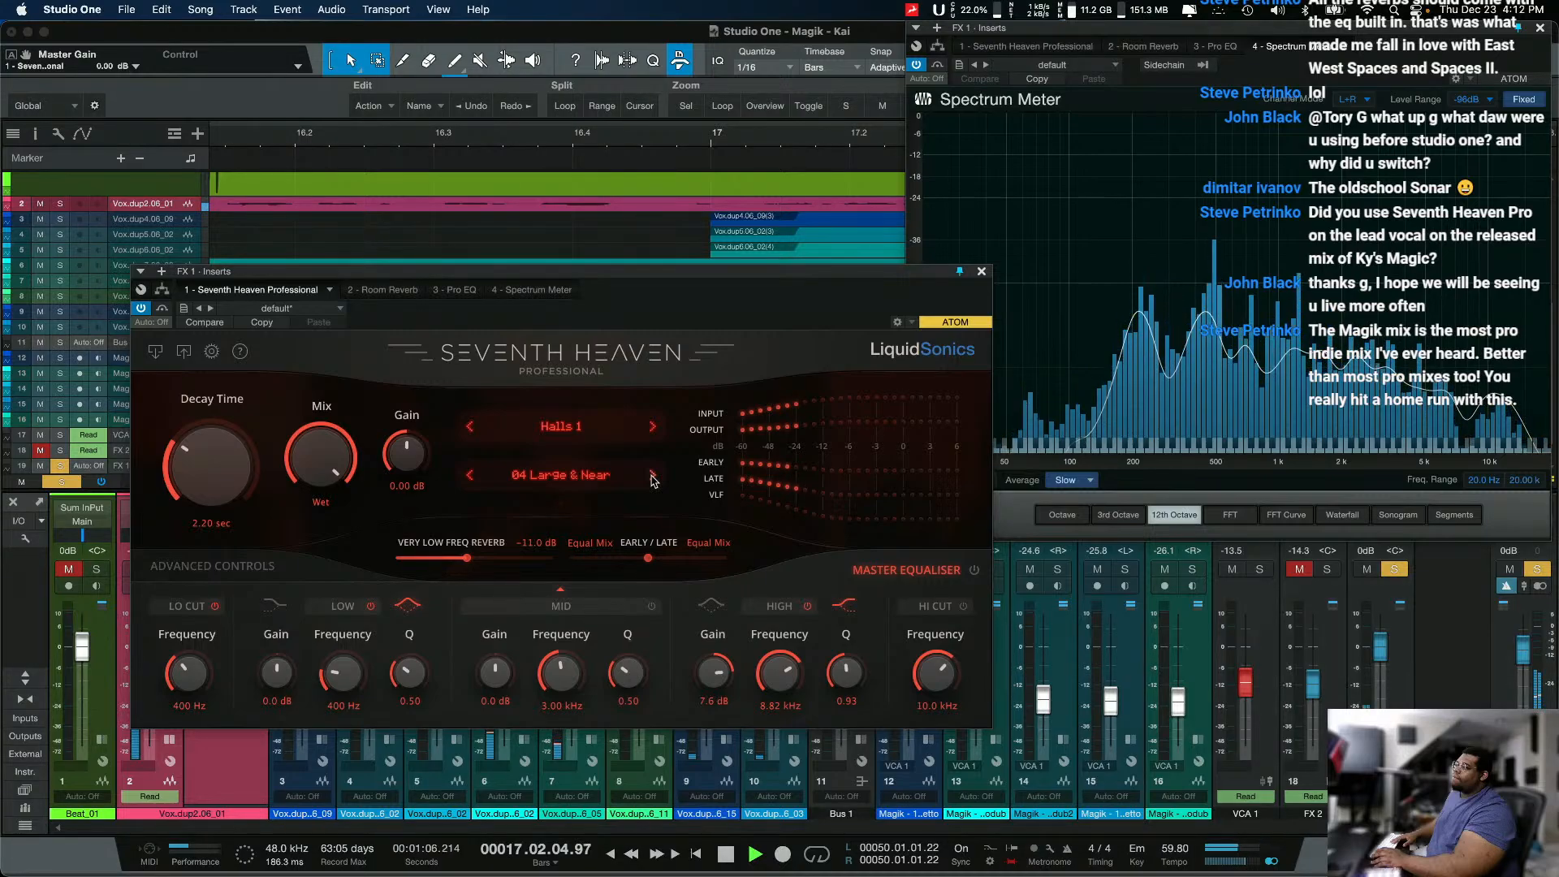
left_click(636, 430)
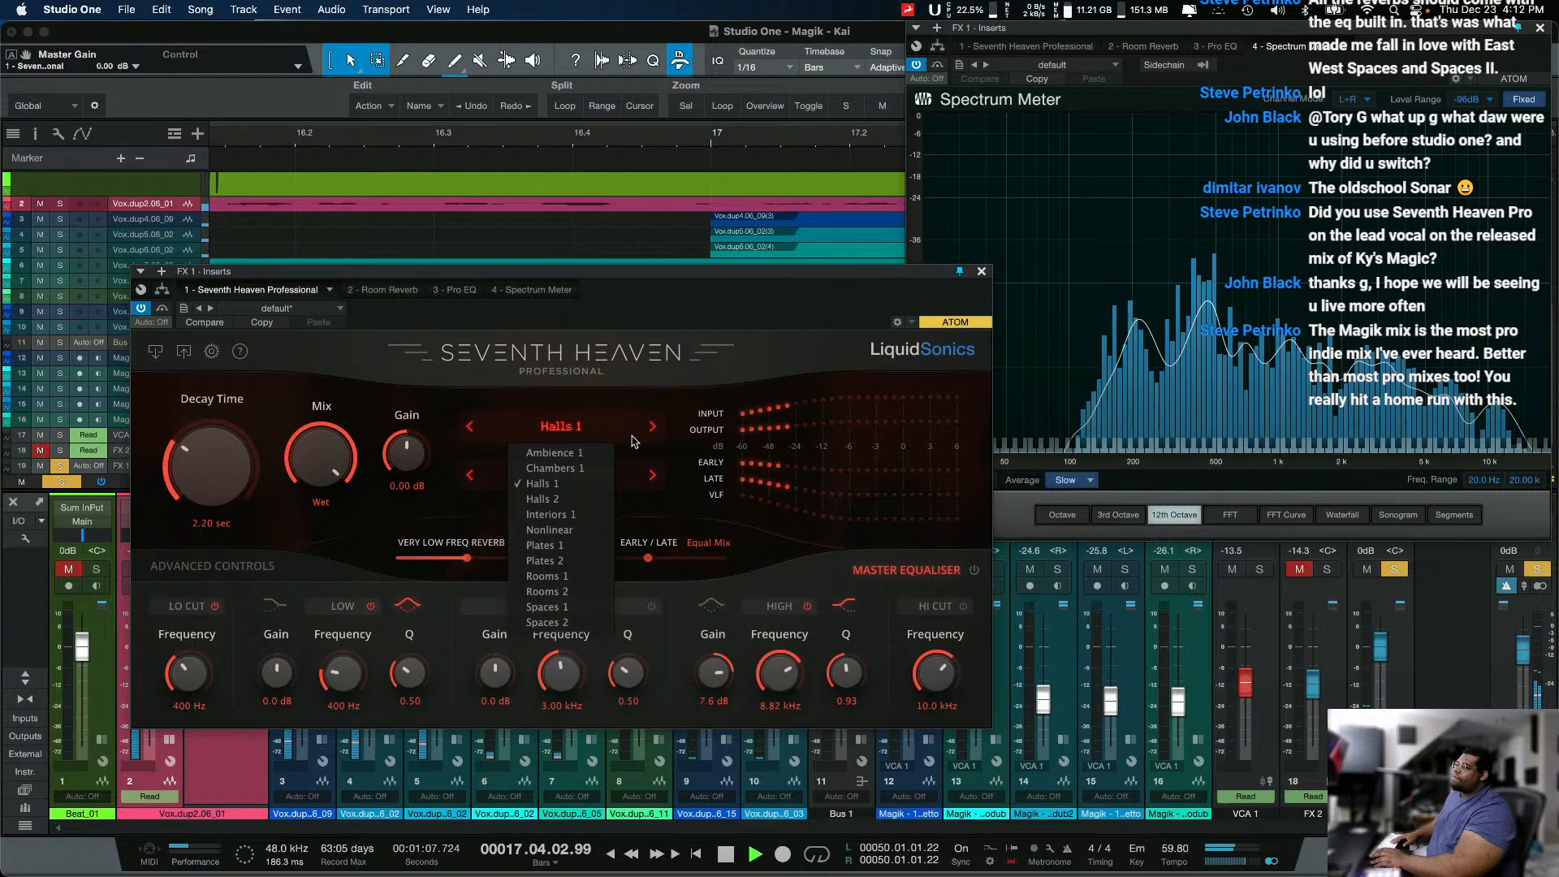
left_click(589, 520)
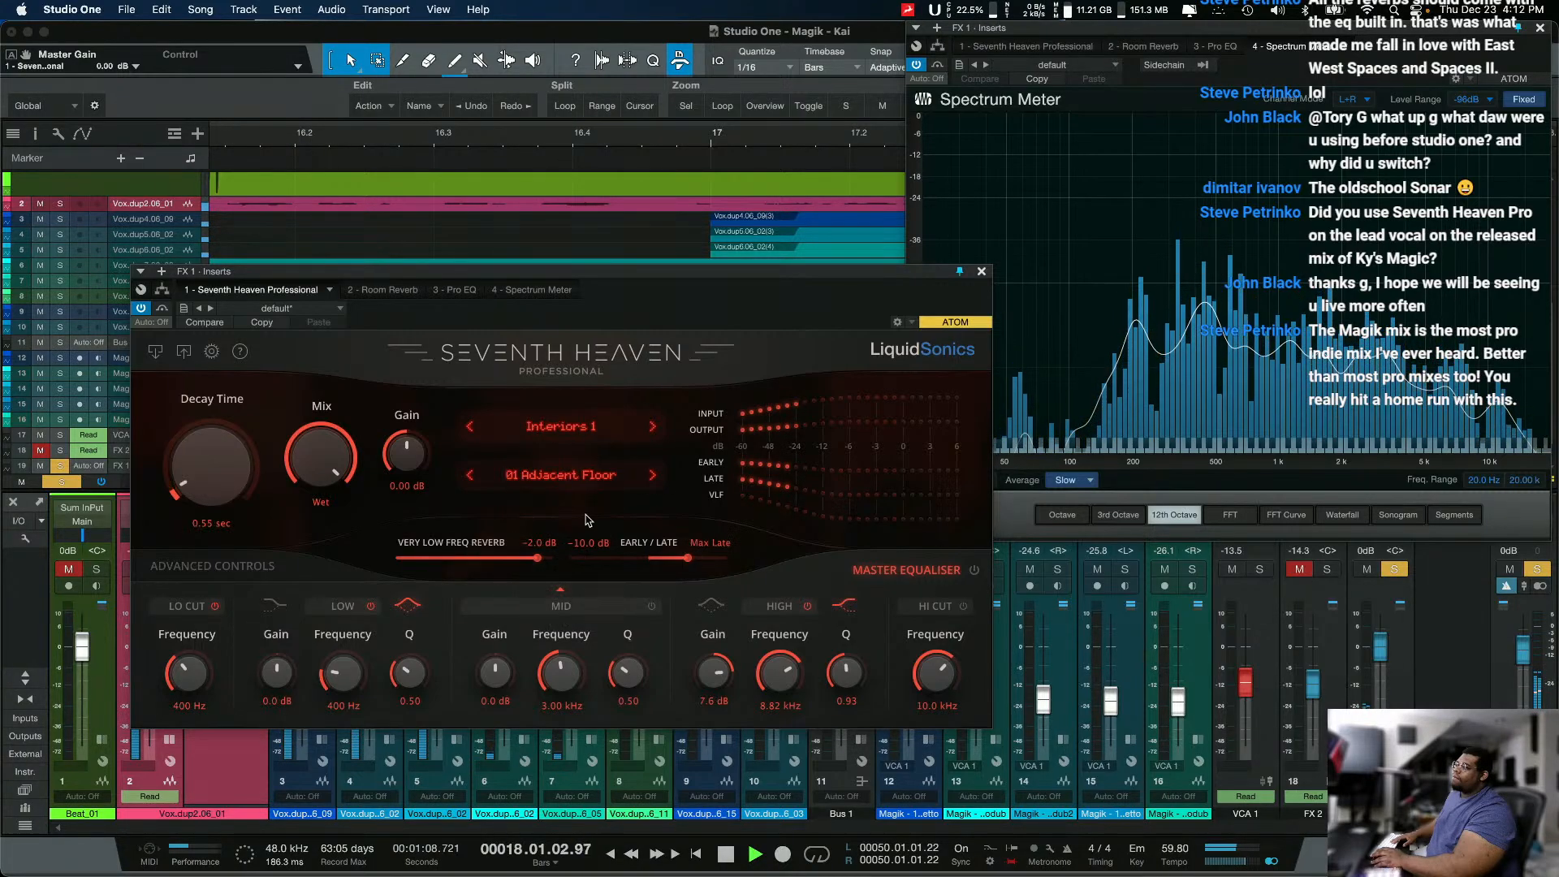
left_click(652, 479)
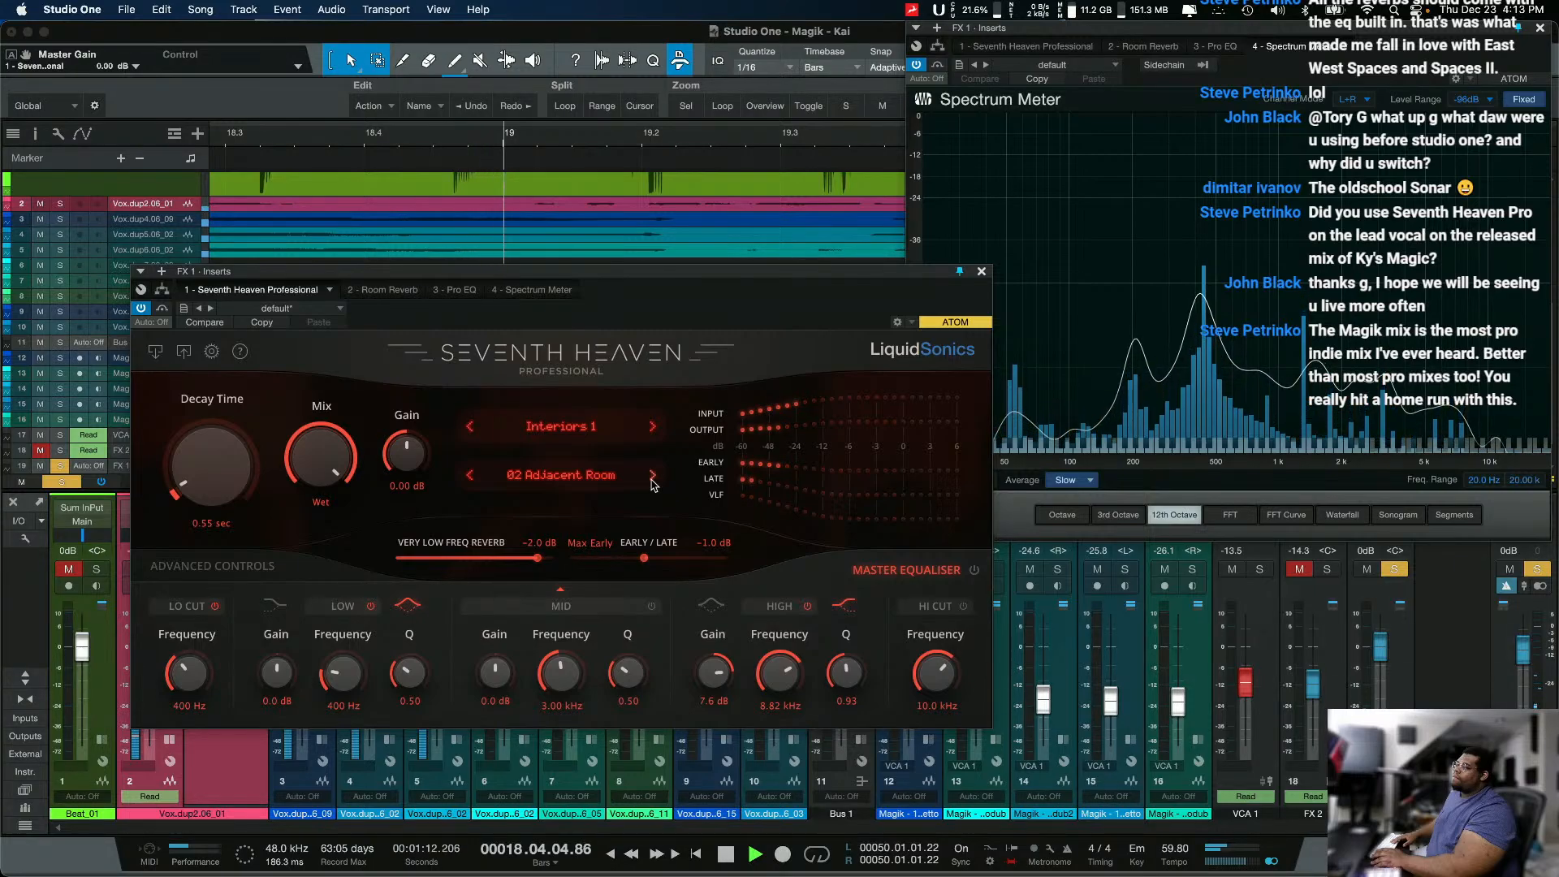
Step: Audition the Interiors 1 preset 03 Backstage, then the Nonlinear presets from 01 Nonlin A through 04 Nonlin D
left_click(652, 478)
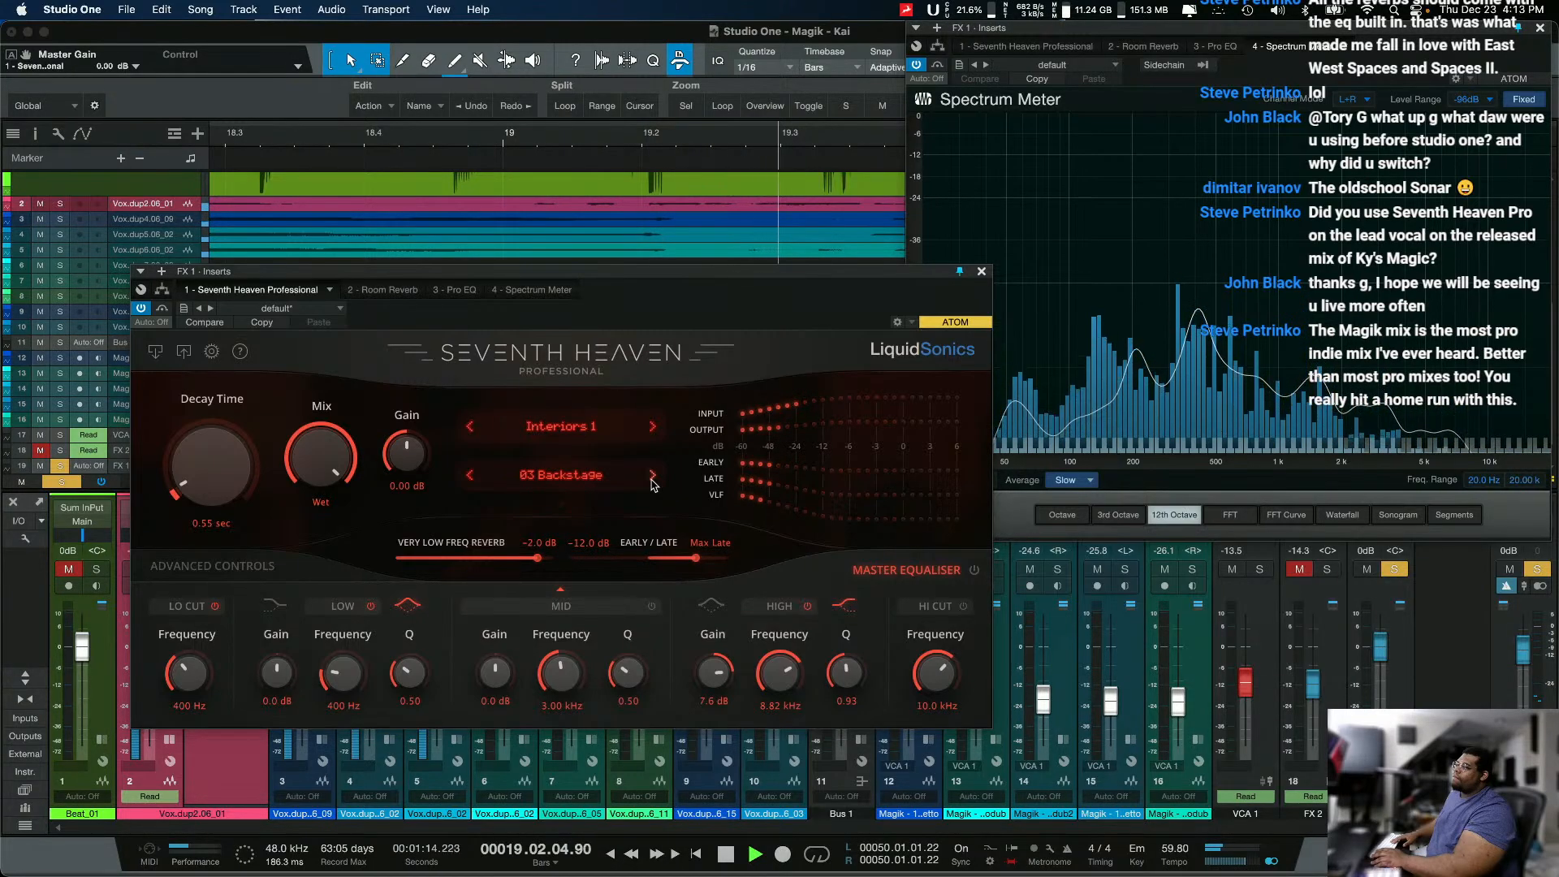
left_click(652, 477)
left_click(652, 428)
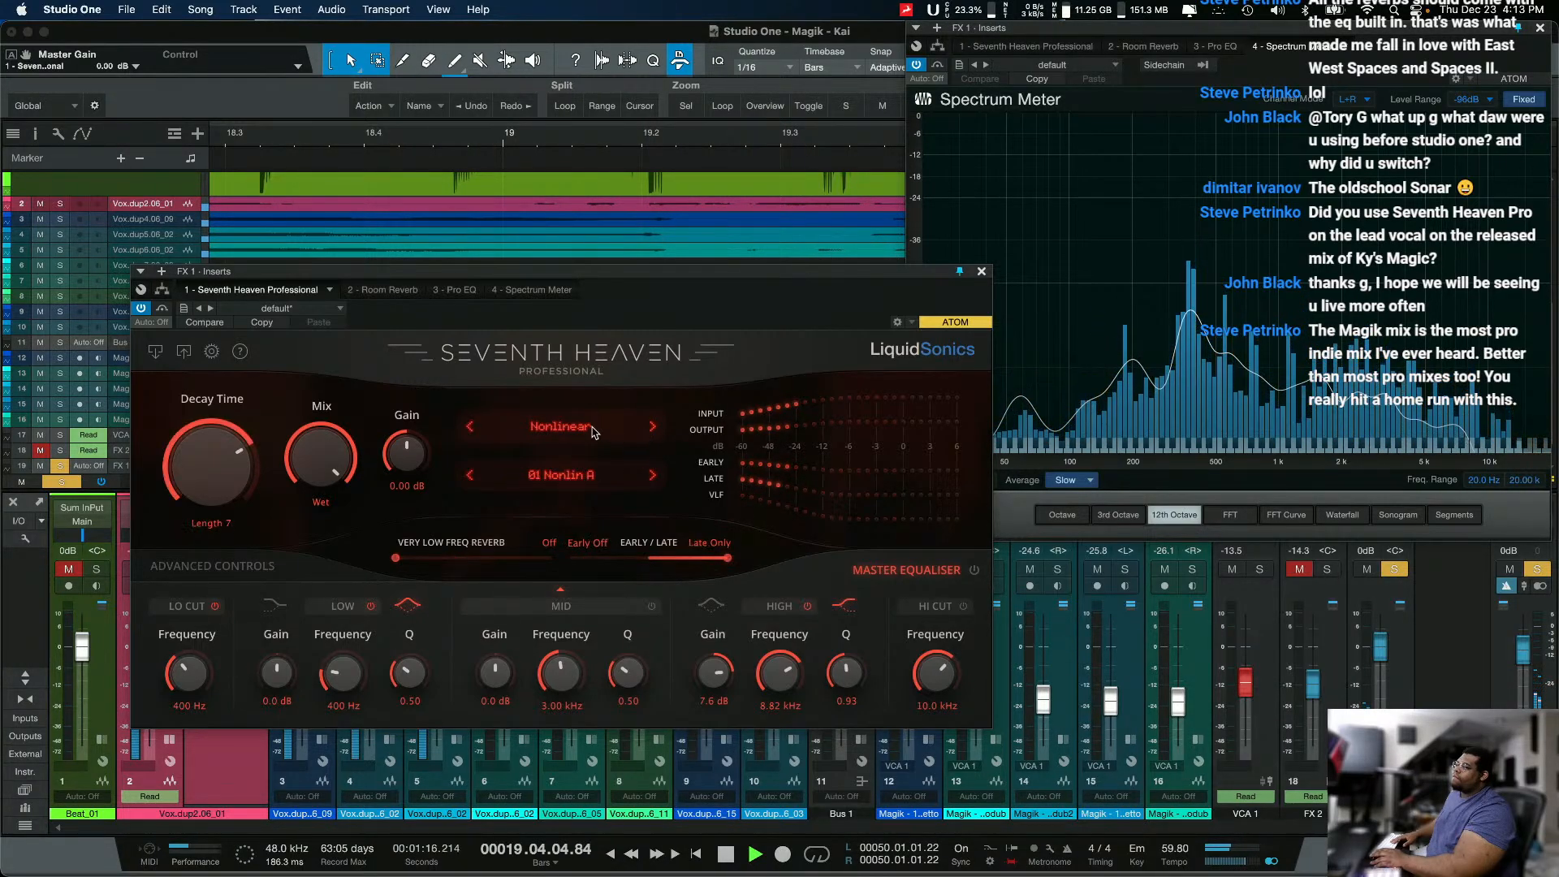
left_click(619, 488)
left_click(623, 481)
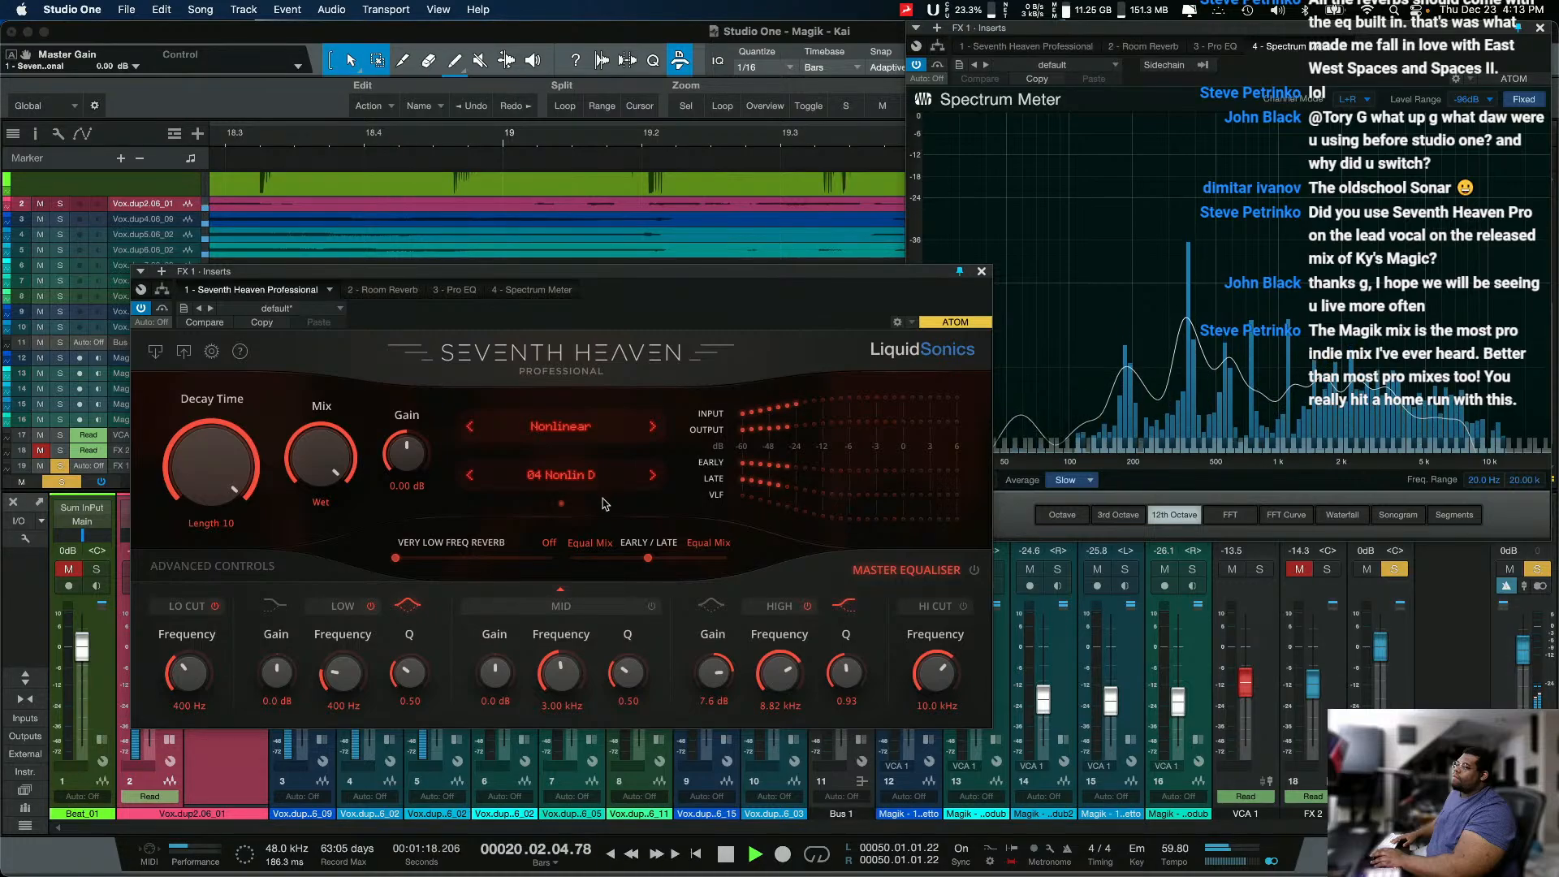
Step: Switch to the Plates 1 bank, audition presets 02 Dark Plate through 05 Snare Plate B, and stop playback
left_click(604, 443)
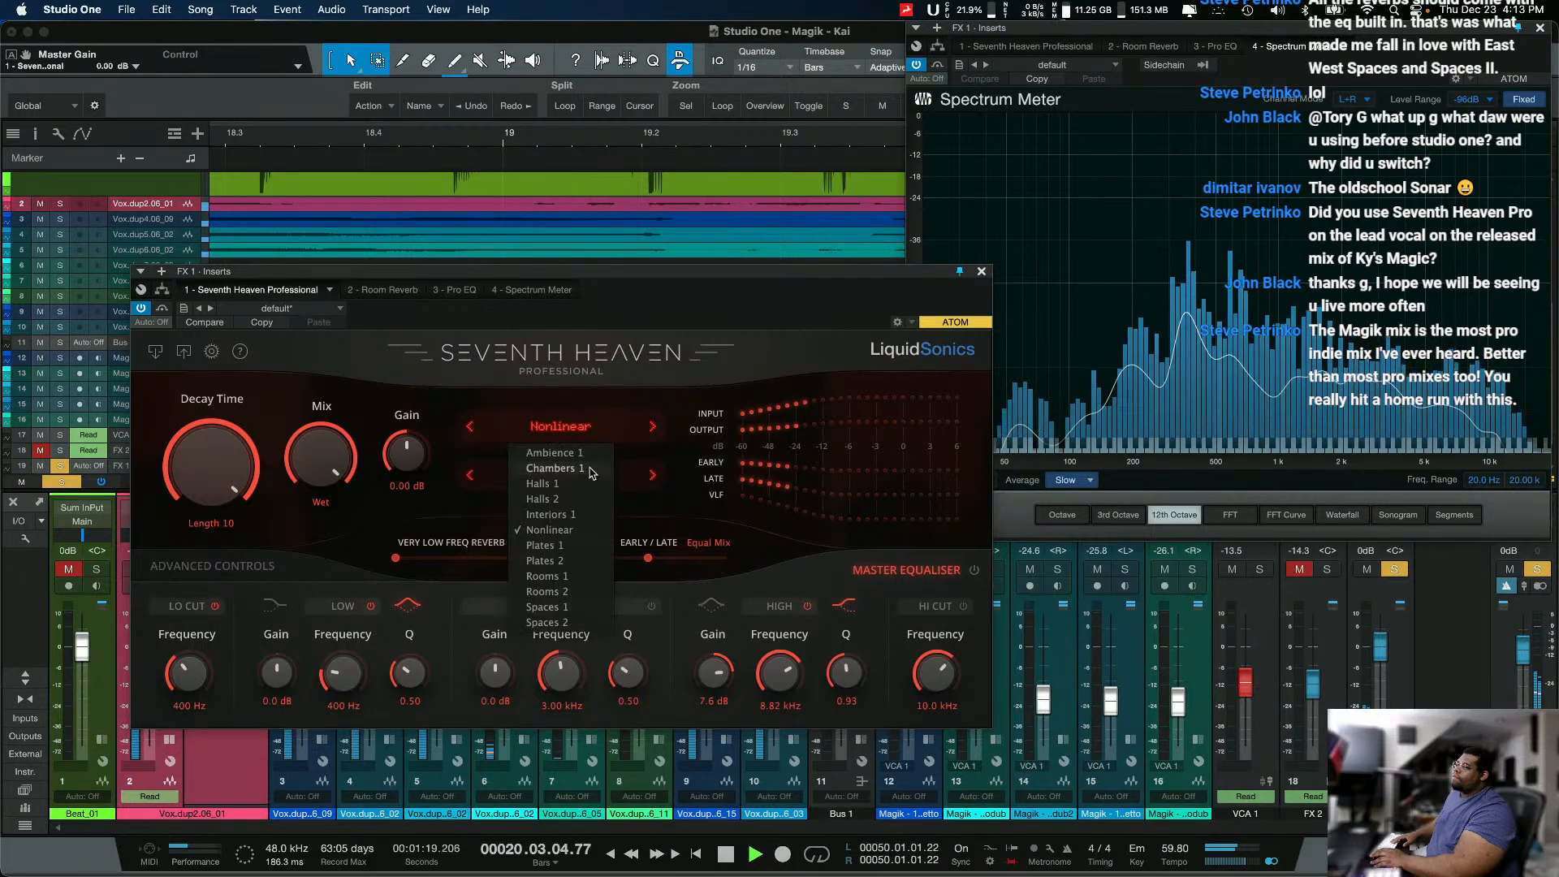
left_click(539, 547)
left_click(652, 476)
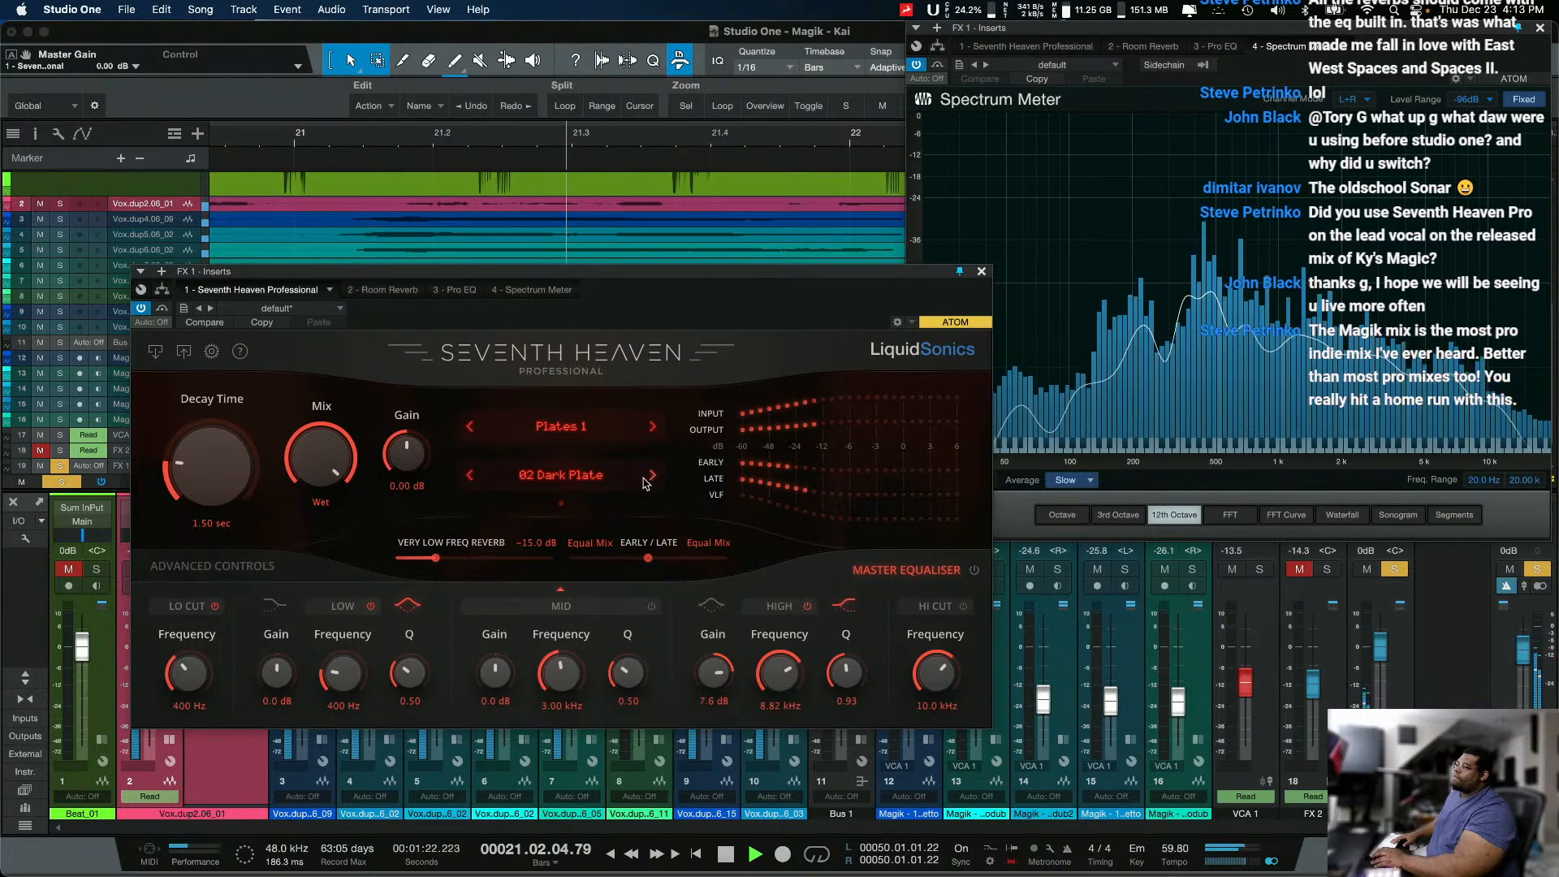
left_click(653, 477)
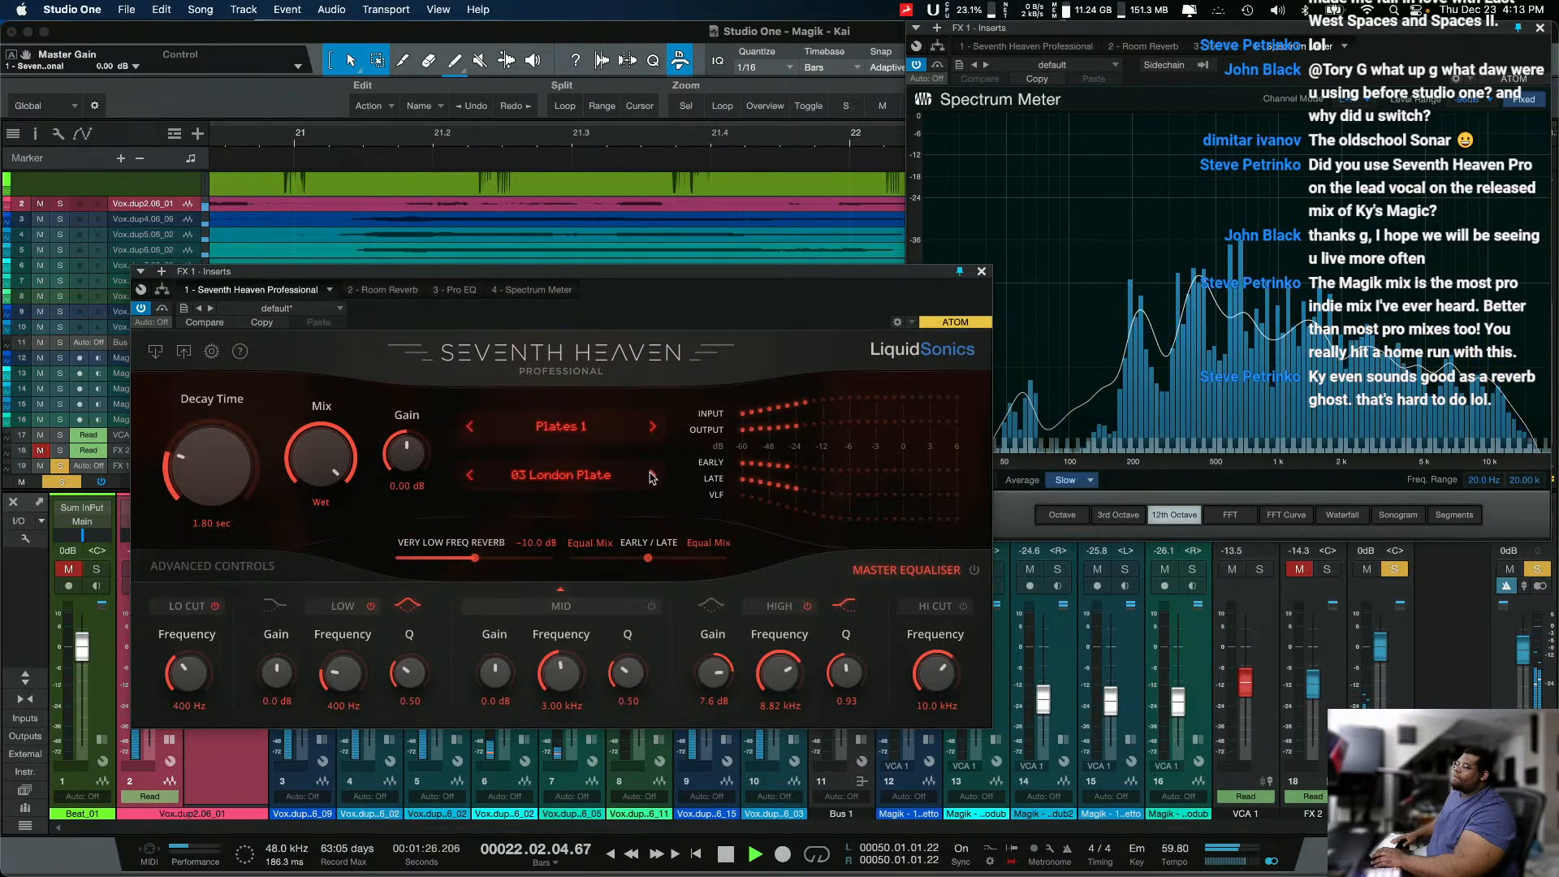
left_click(652, 476)
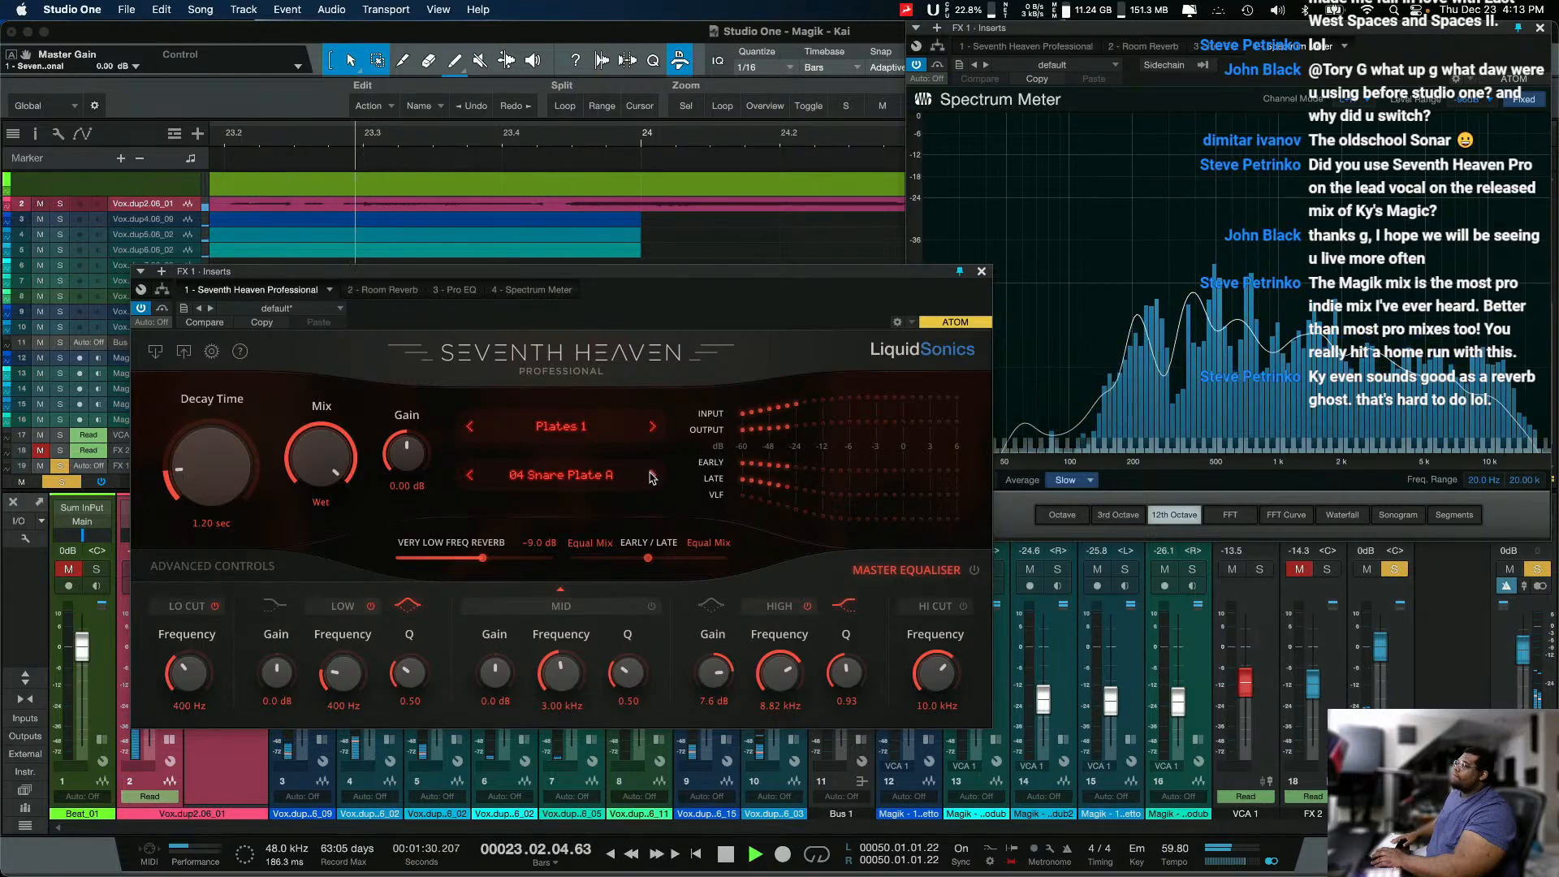
left_click(652, 476)
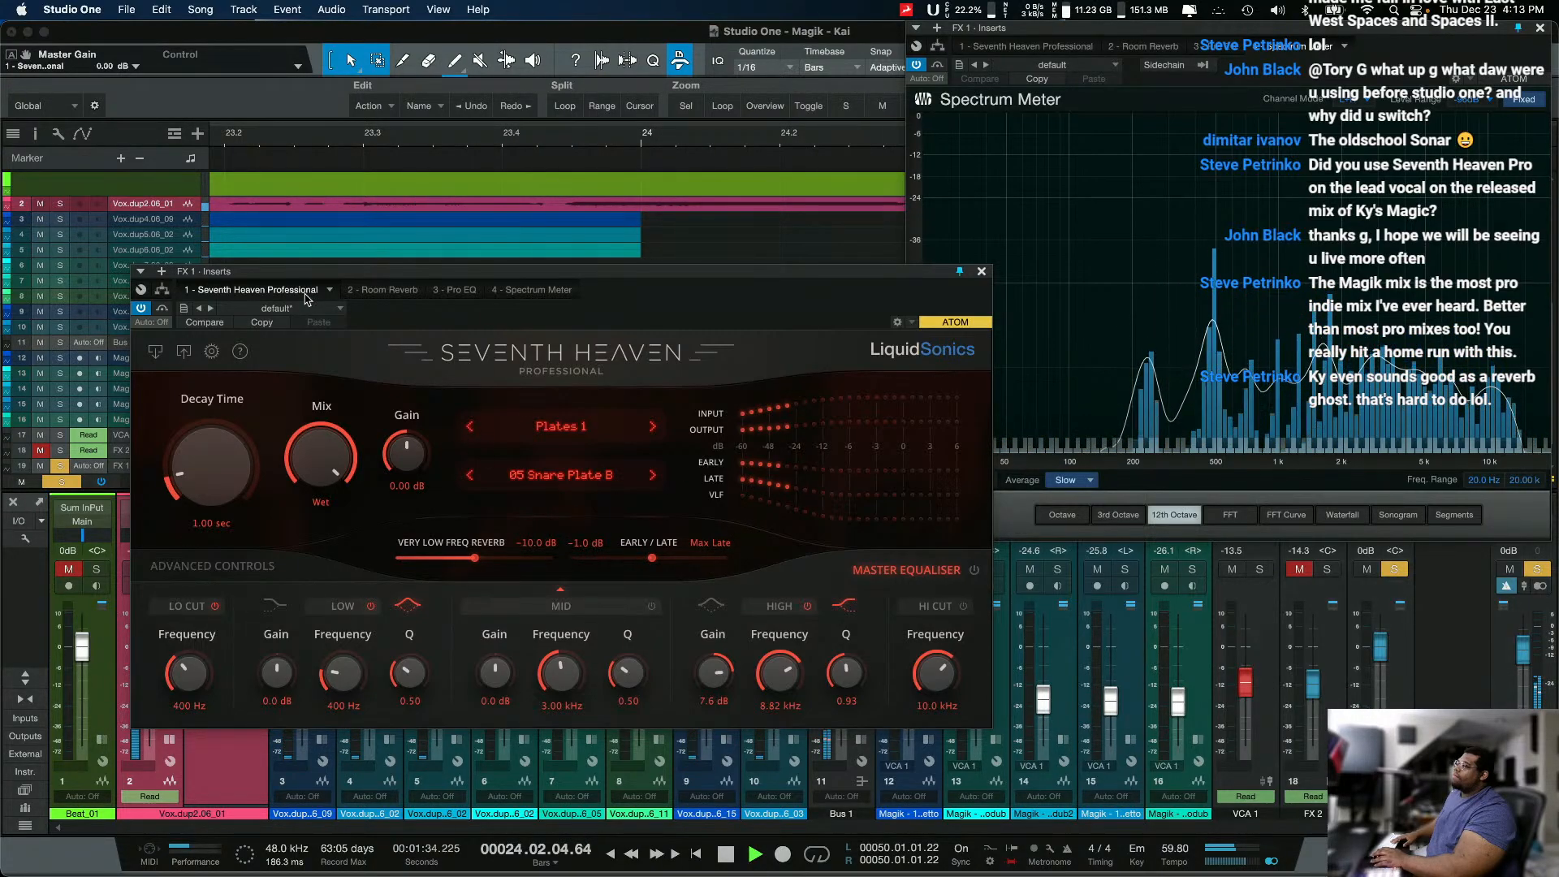
key("space")
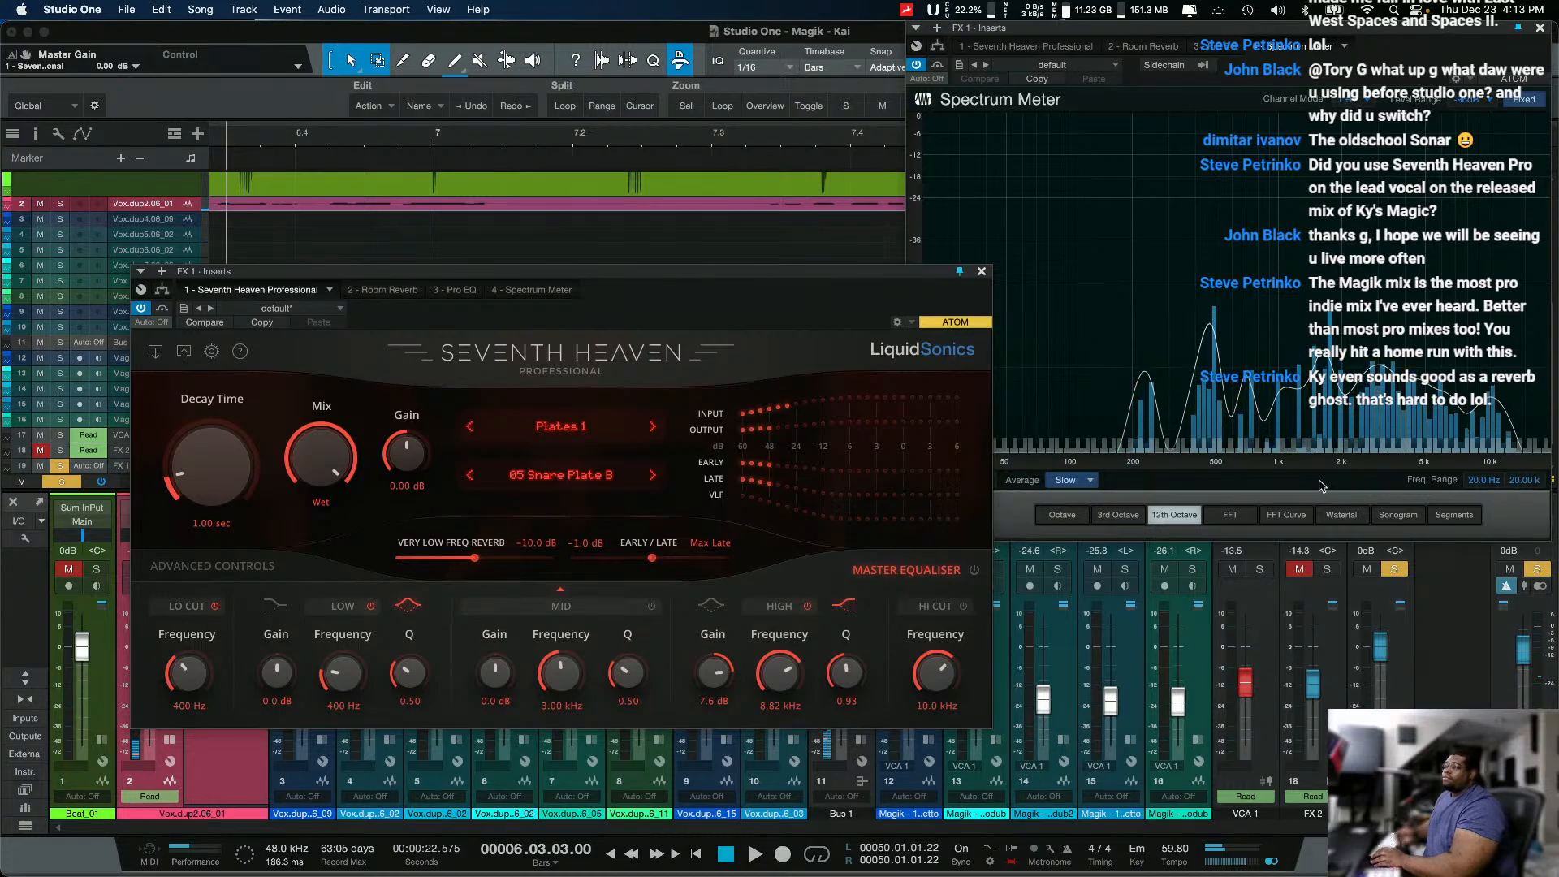
Step: Recall the comparison state with the Chambers 1 preset 10 Vocal Chamber, copy it, and paste it over the current Seventh Heaven settings
left_click(205, 322)
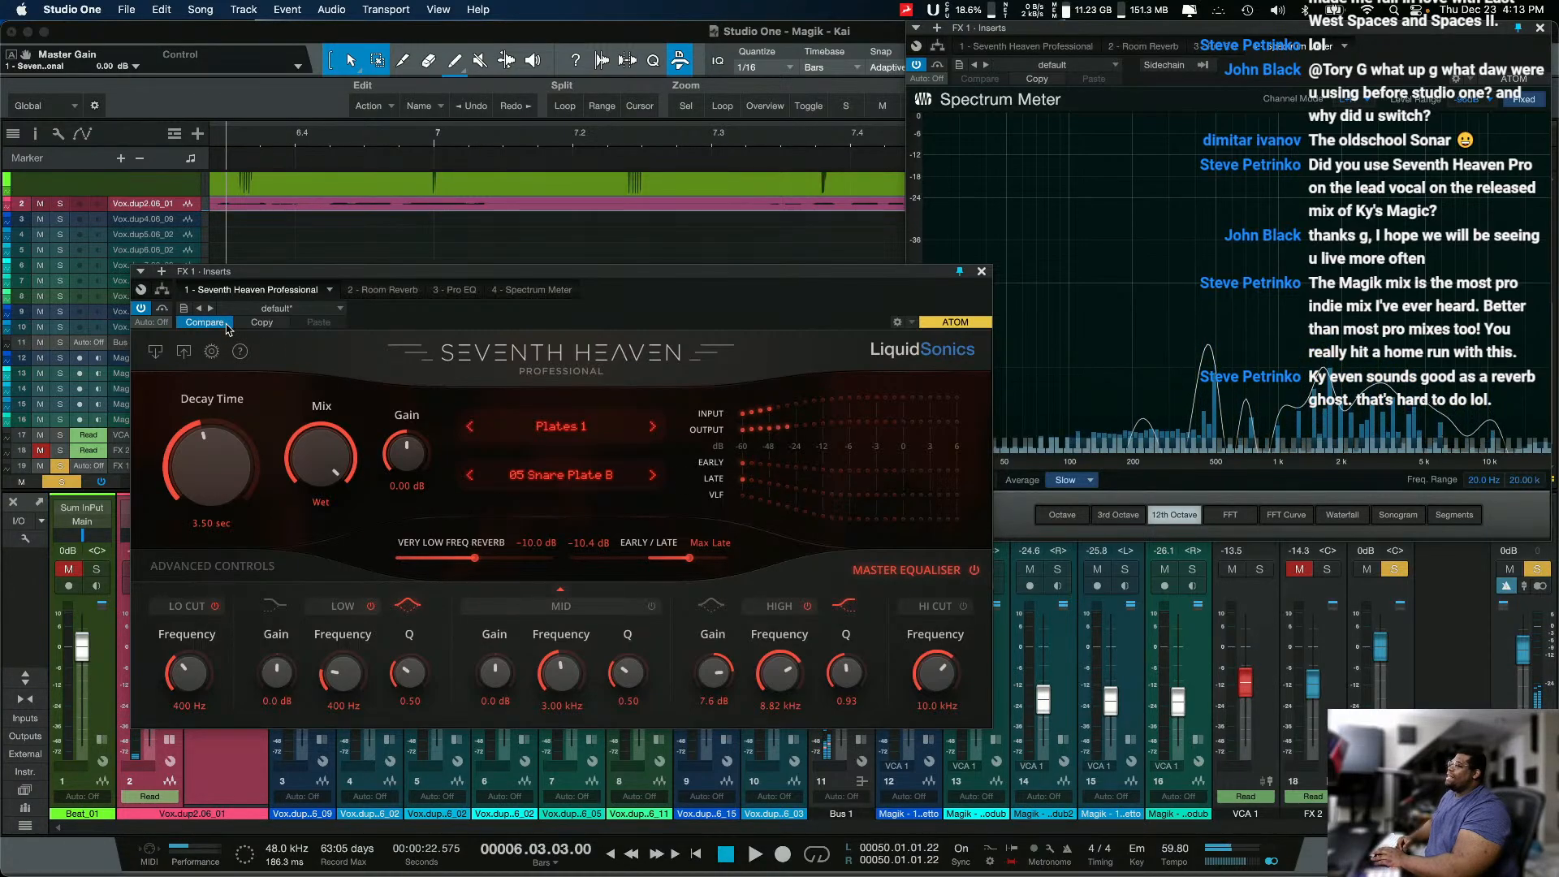
left_click(273, 324)
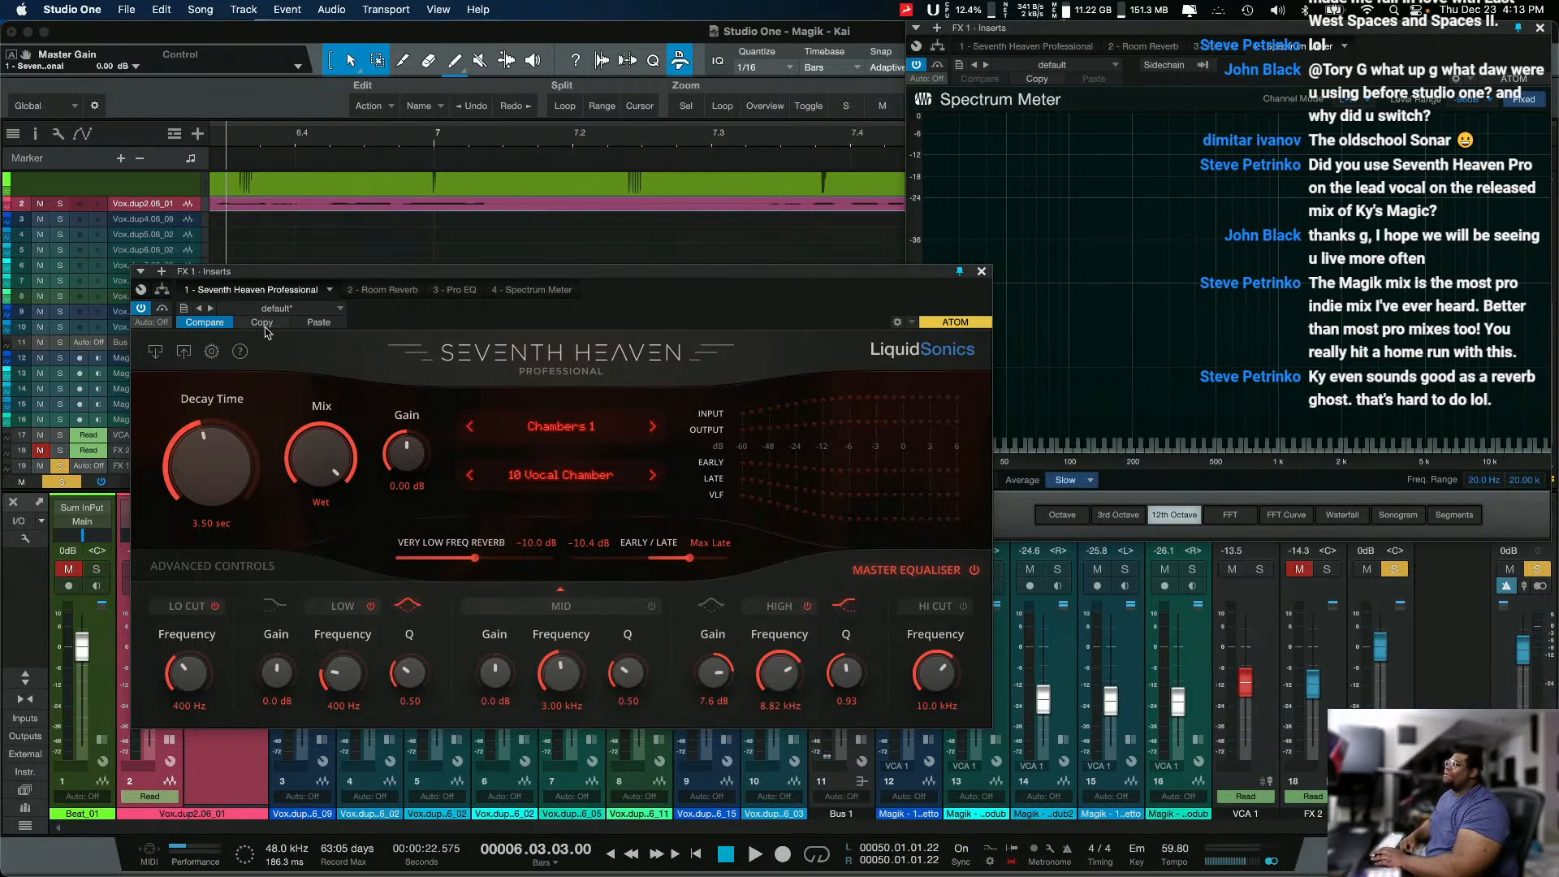
left_click(333, 324)
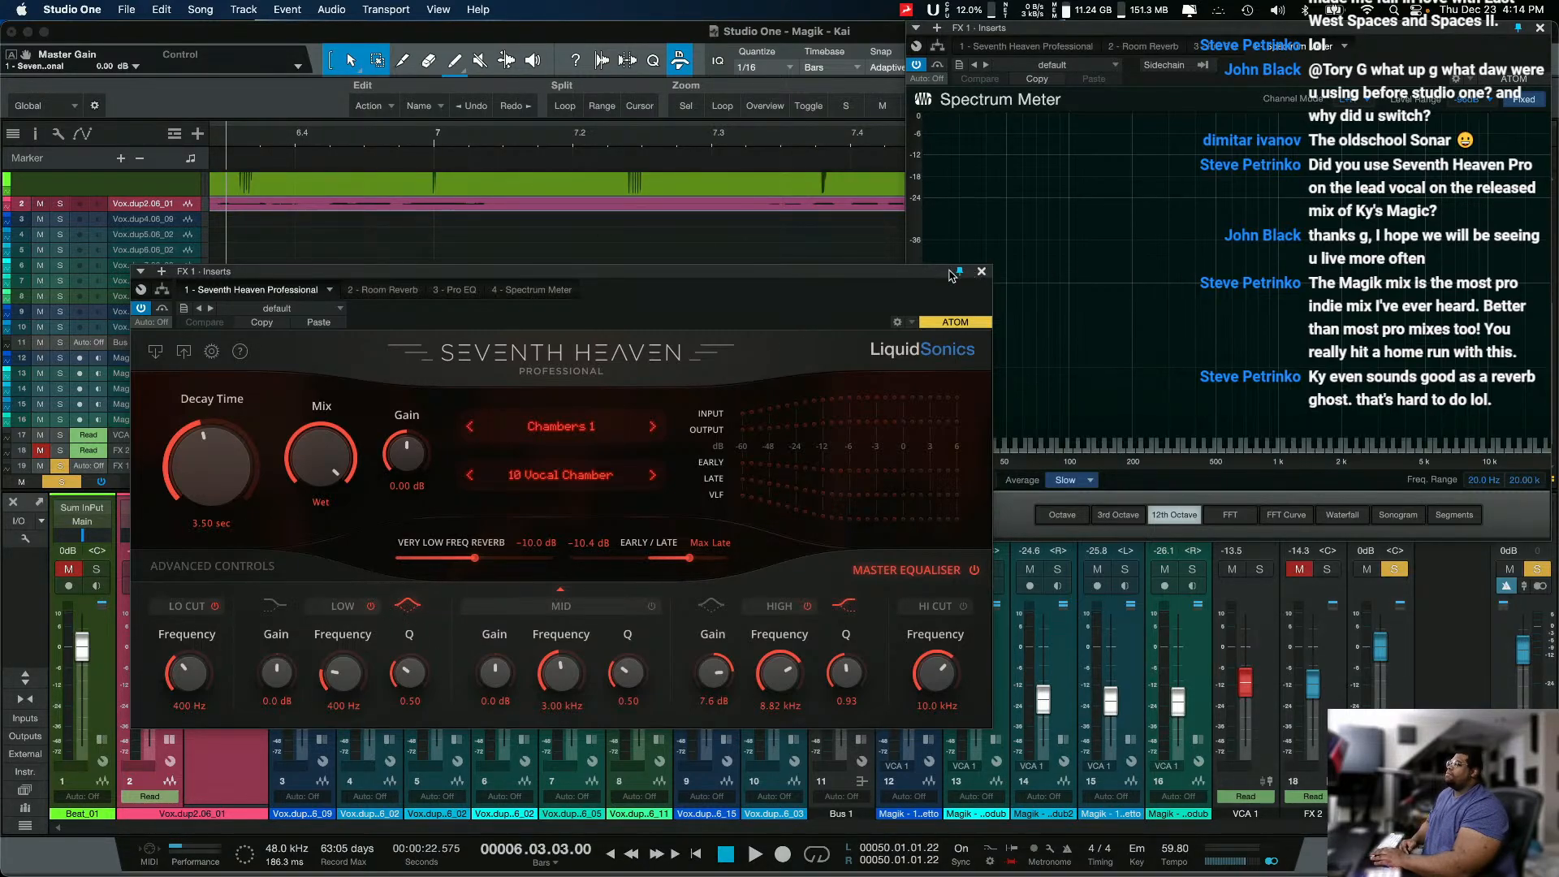
Step: Close the Spectrum Meter window, move the Seventh Heaven window below the arrangement, and zoom out to show the whole song
left_click(1542, 28)
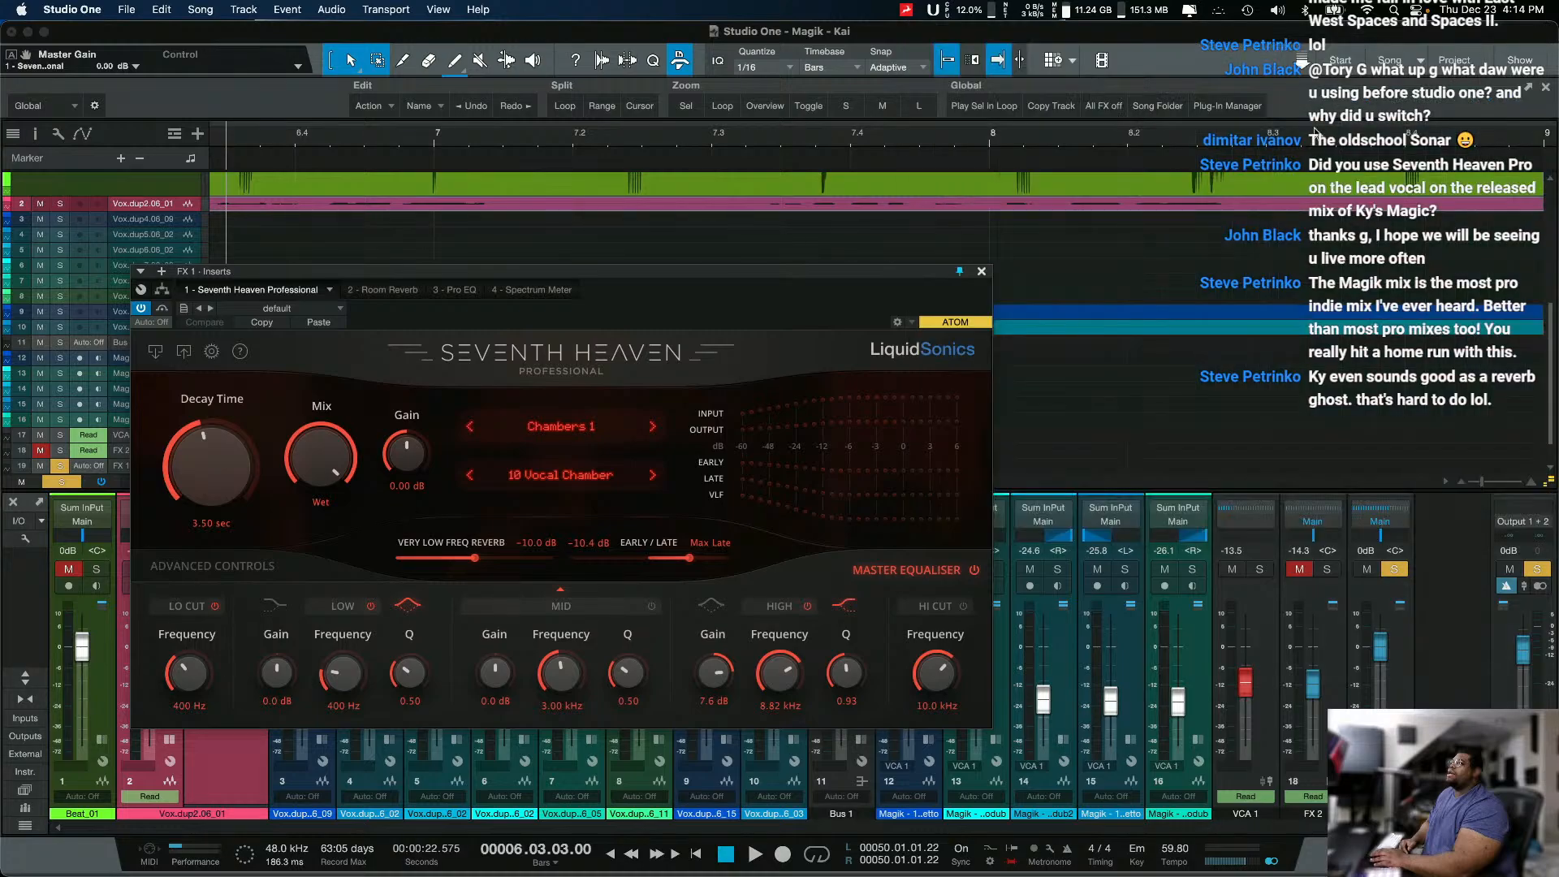
left_click_drag(919, 268, 781, 561)
scroll(855, 390, "down", 2)
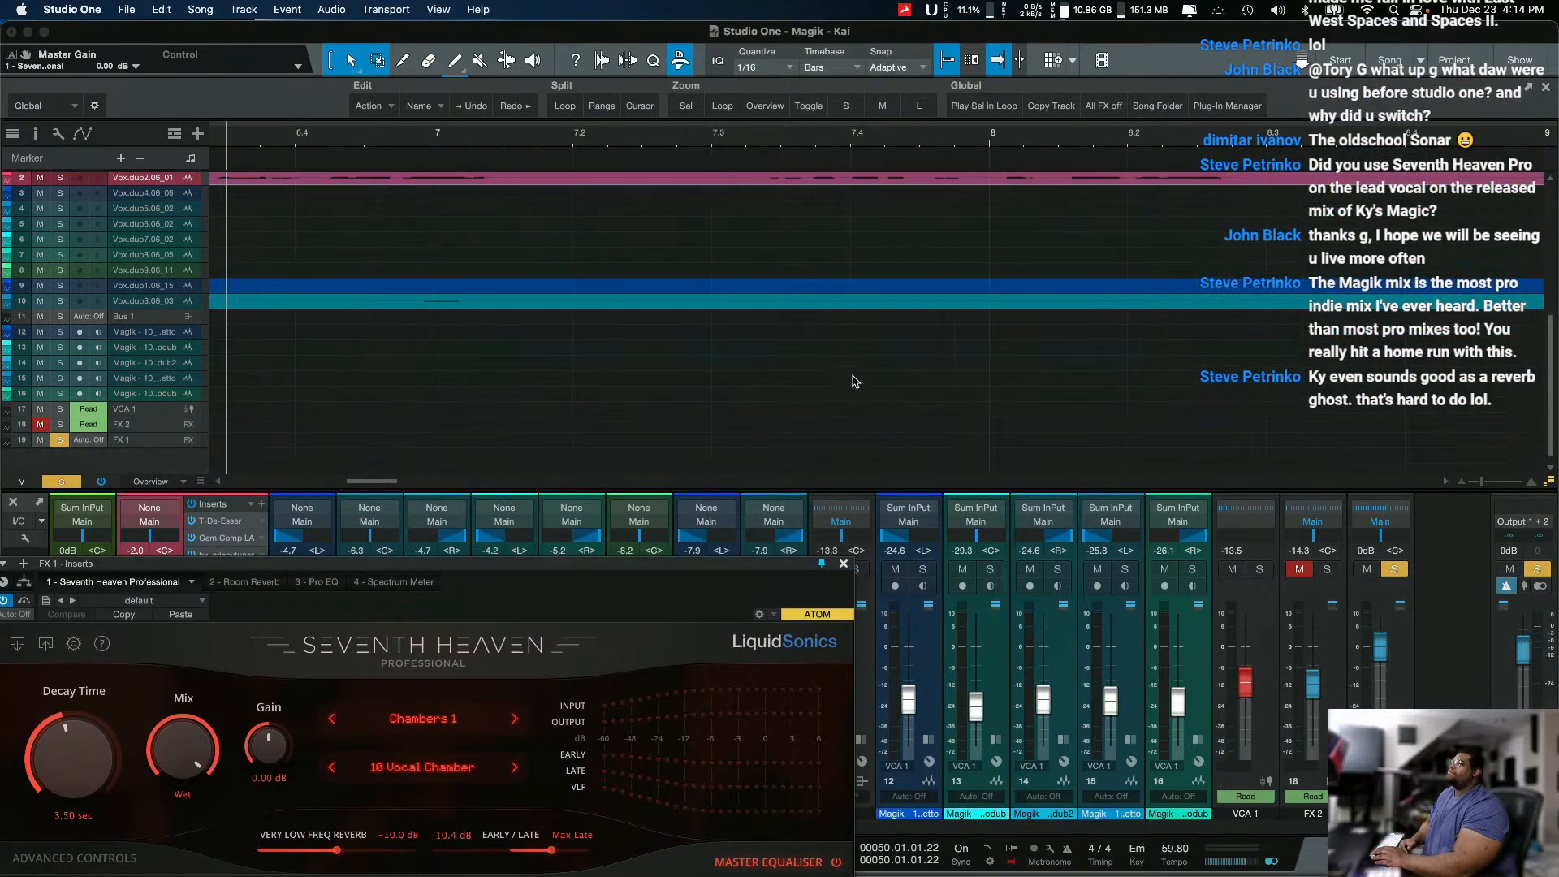
left_click_drag(1482, 482, 1448, 483)
scroll(714, 293, "up", 5)
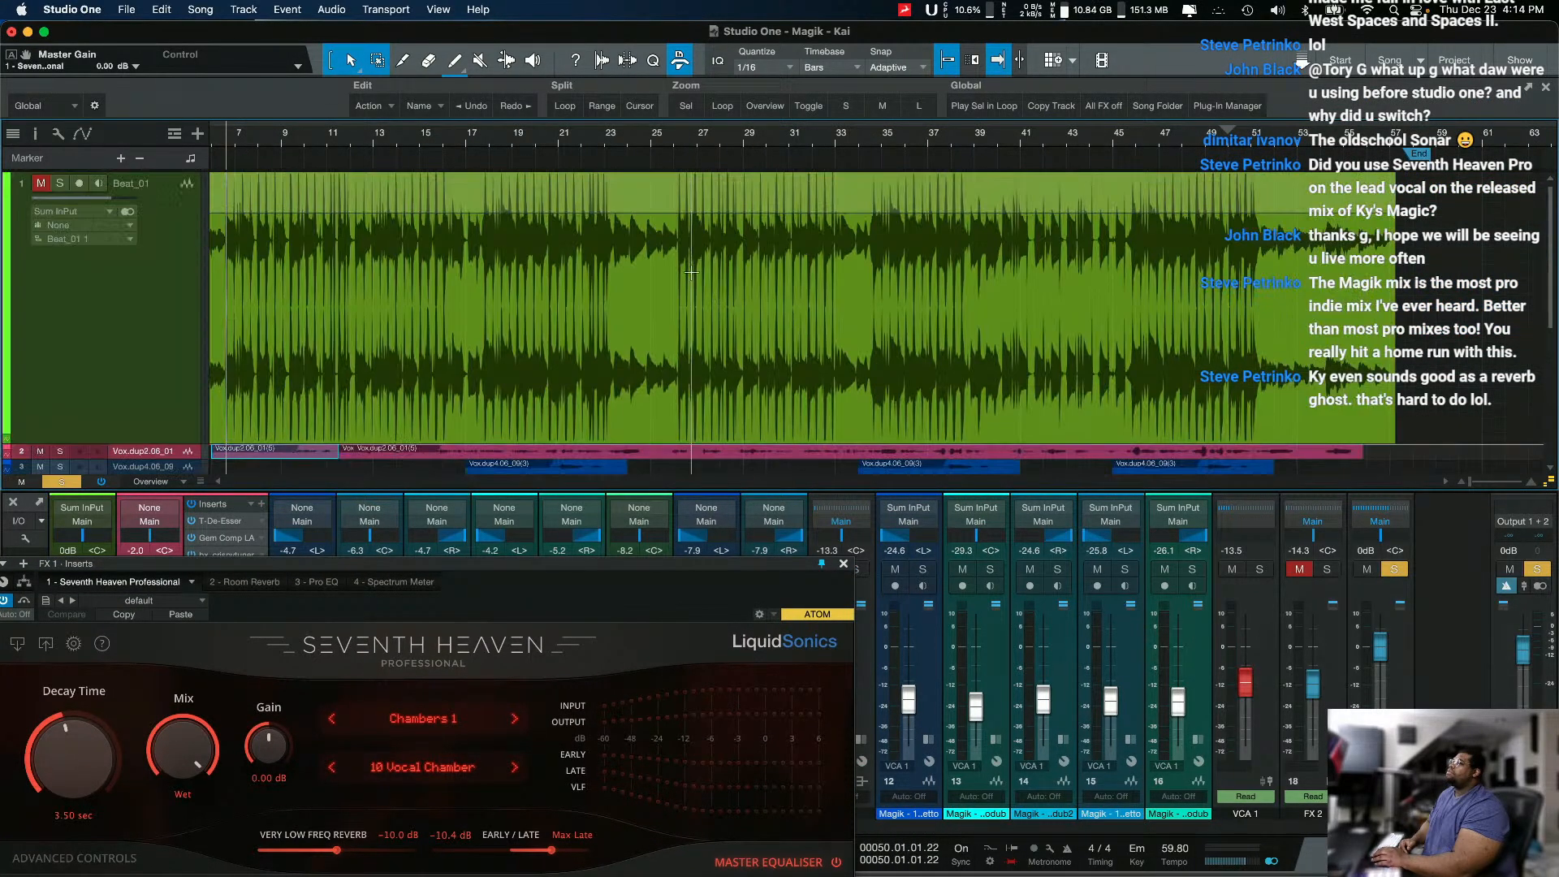
scroll(689, 276, "down", 3)
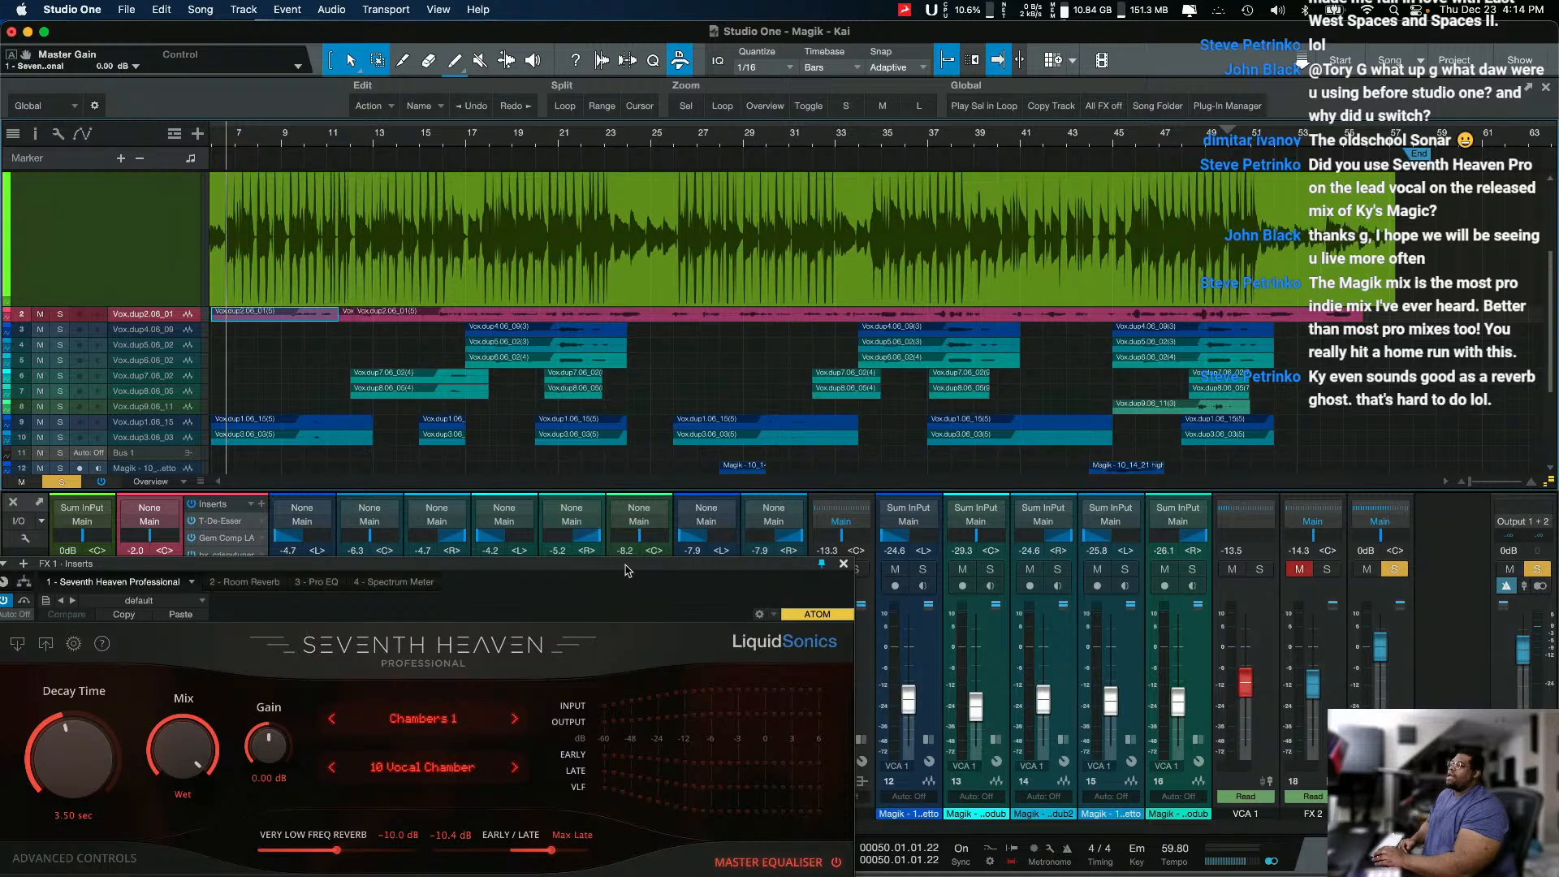
left_click_drag(623, 566, 731, 508)
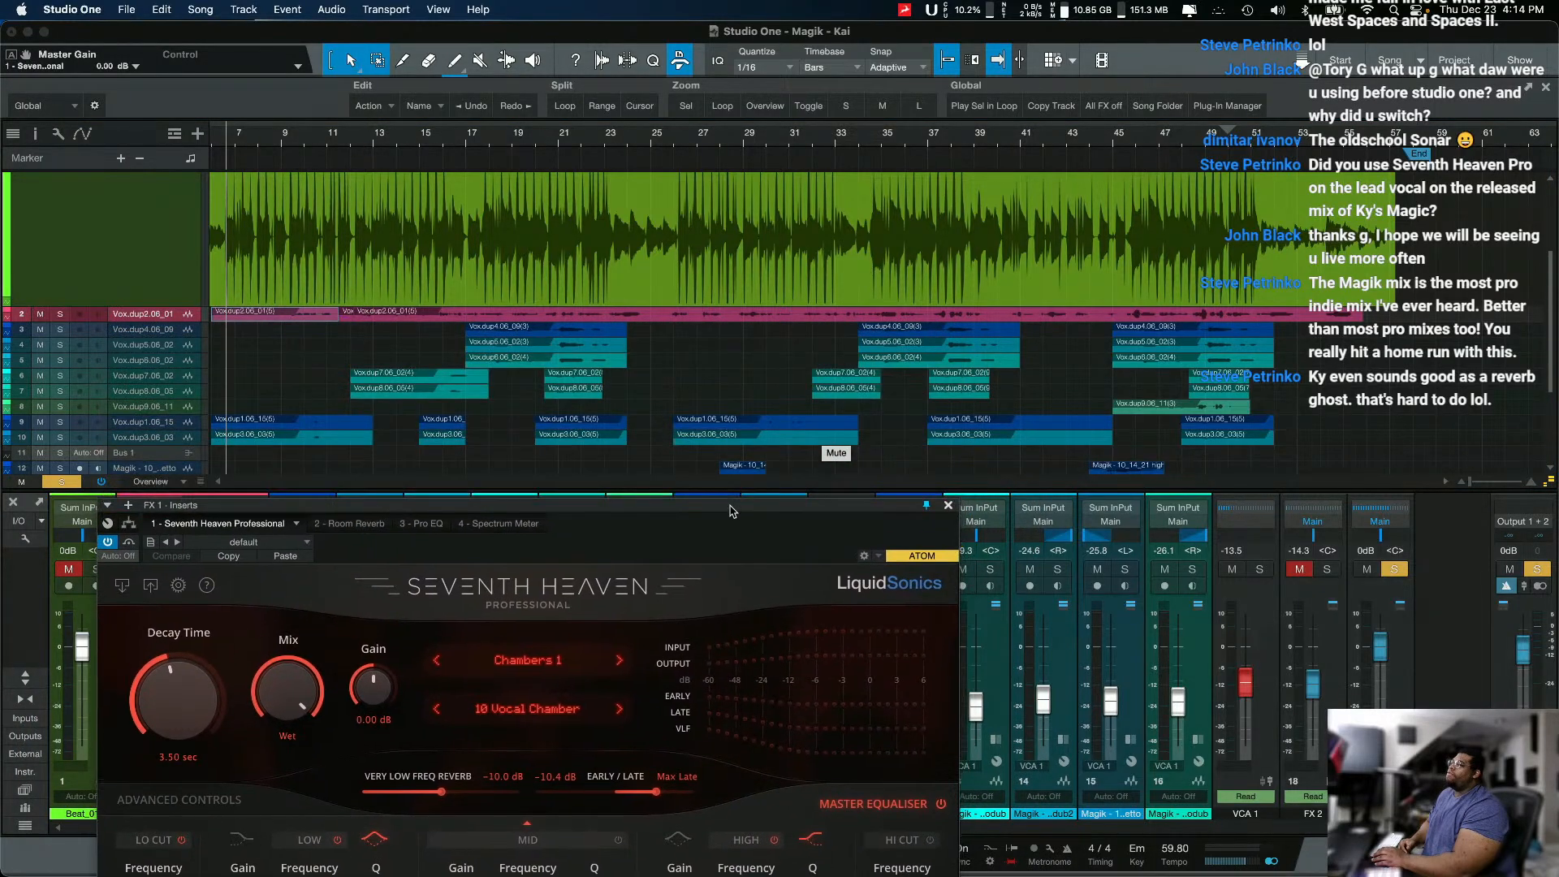
Step: Place the playback cursor at bar 18 and audition the soloed 10 Vocal Chamber reverb from there, with its window moved up
left_click(502, 146)
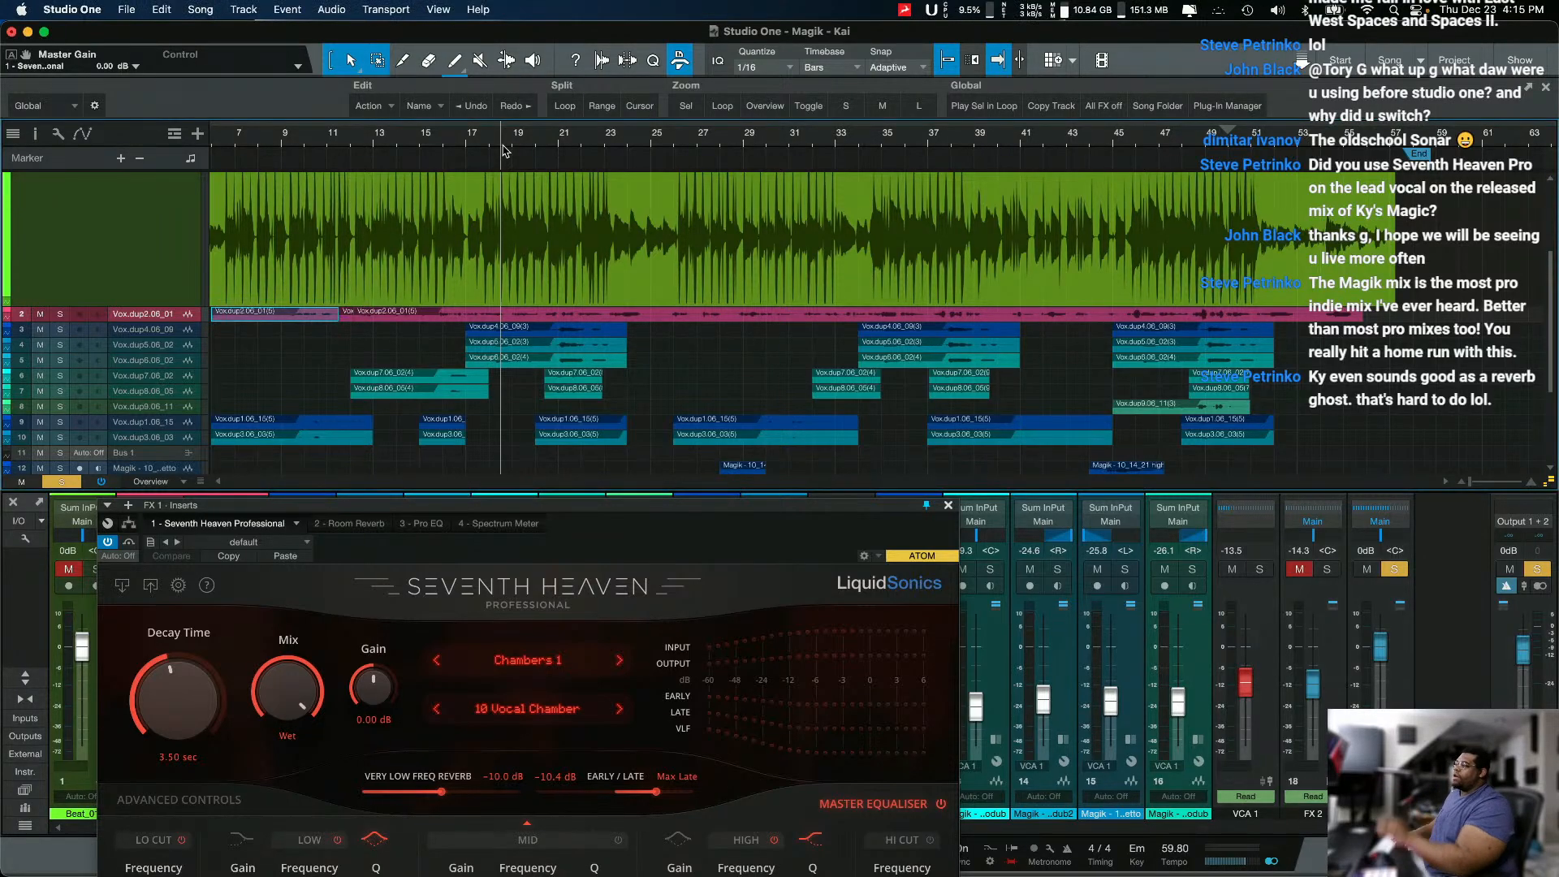
left_click_drag(460, 506, 460, 338)
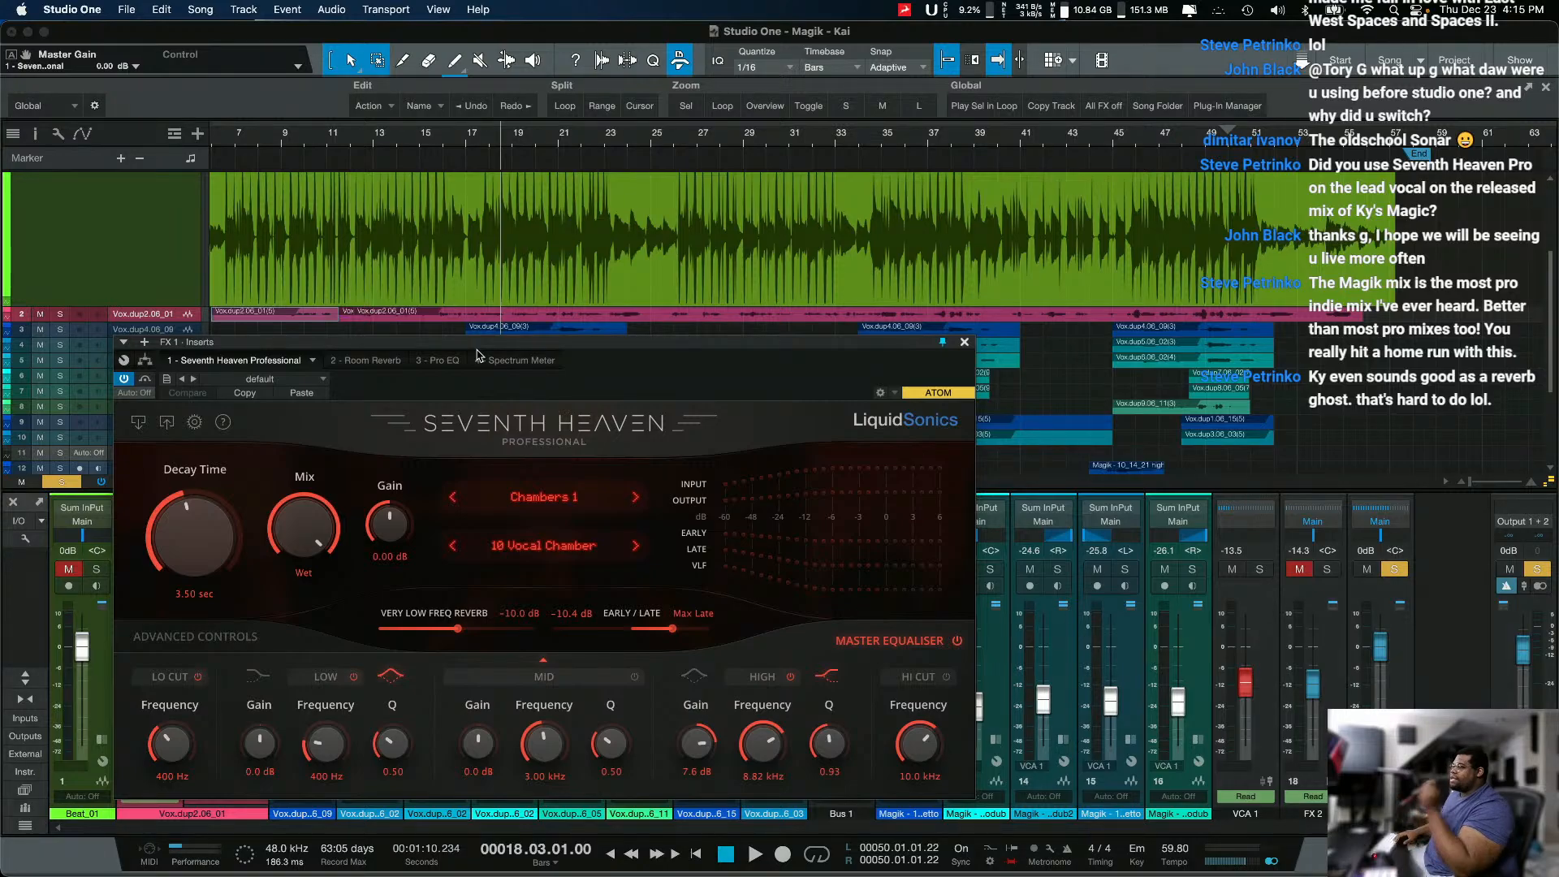
key("space")
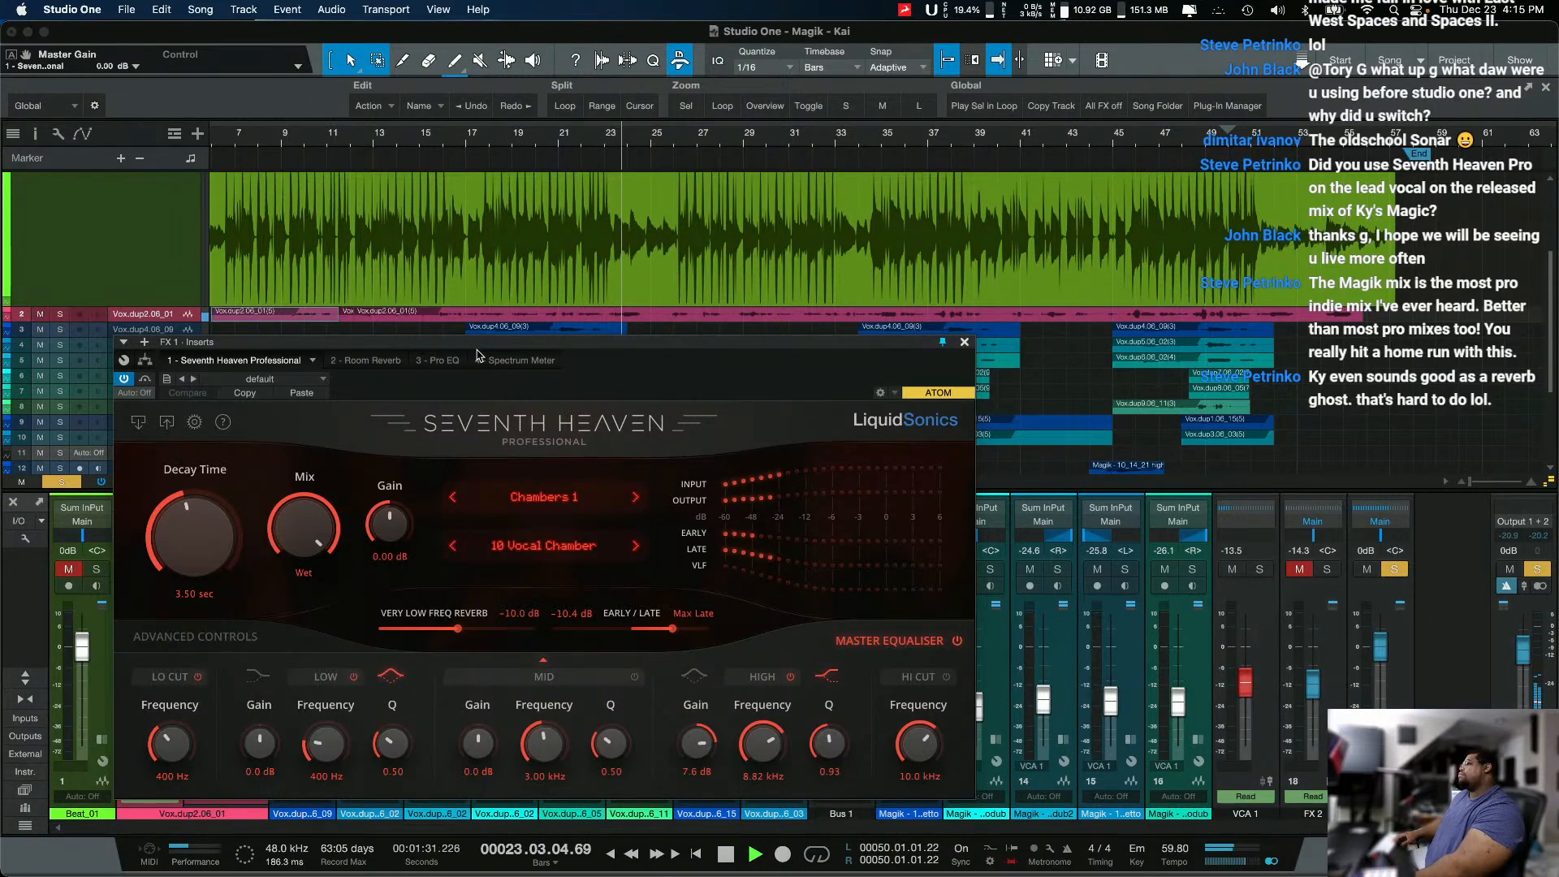
key("space")
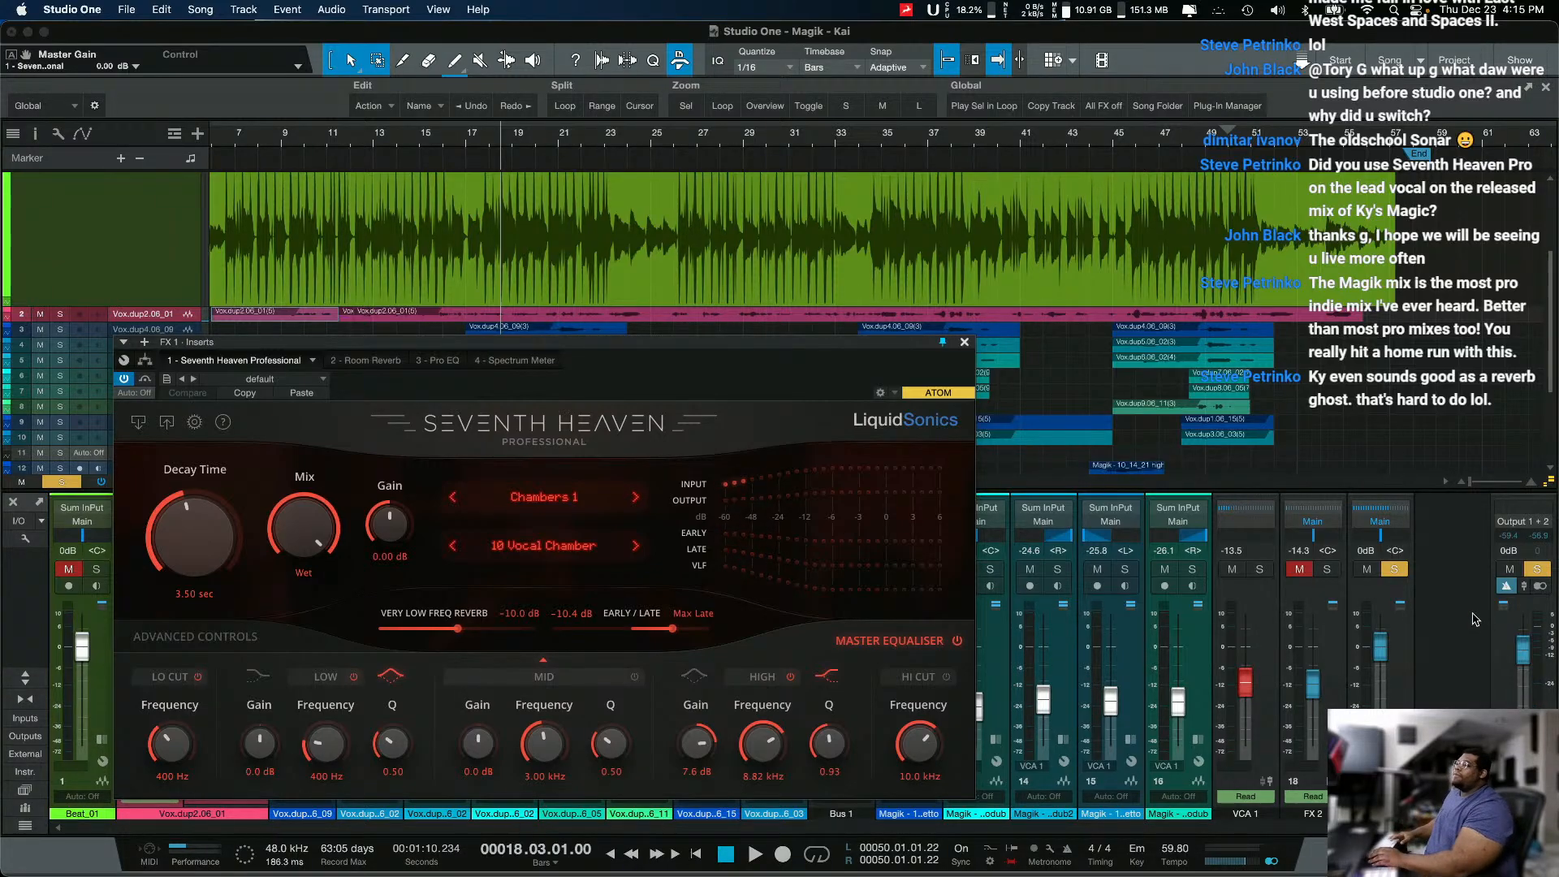
Step: Unsolo FX 1, mute the Beat_01 track, and audition the vocals together with the reverb from bar 18
left_click(1394, 569)
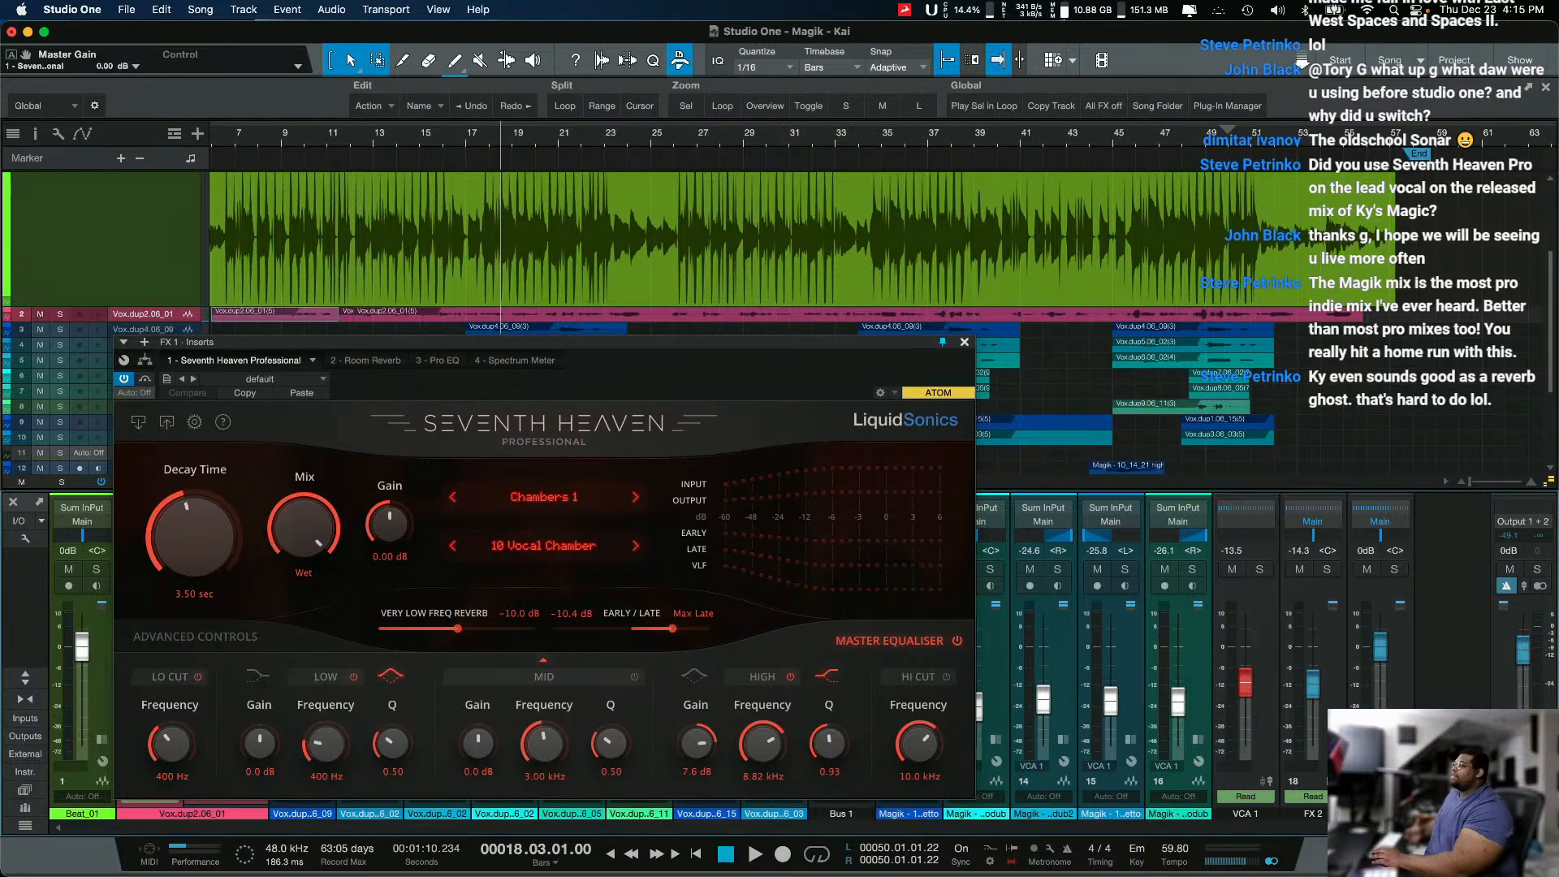
left_click(68, 569)
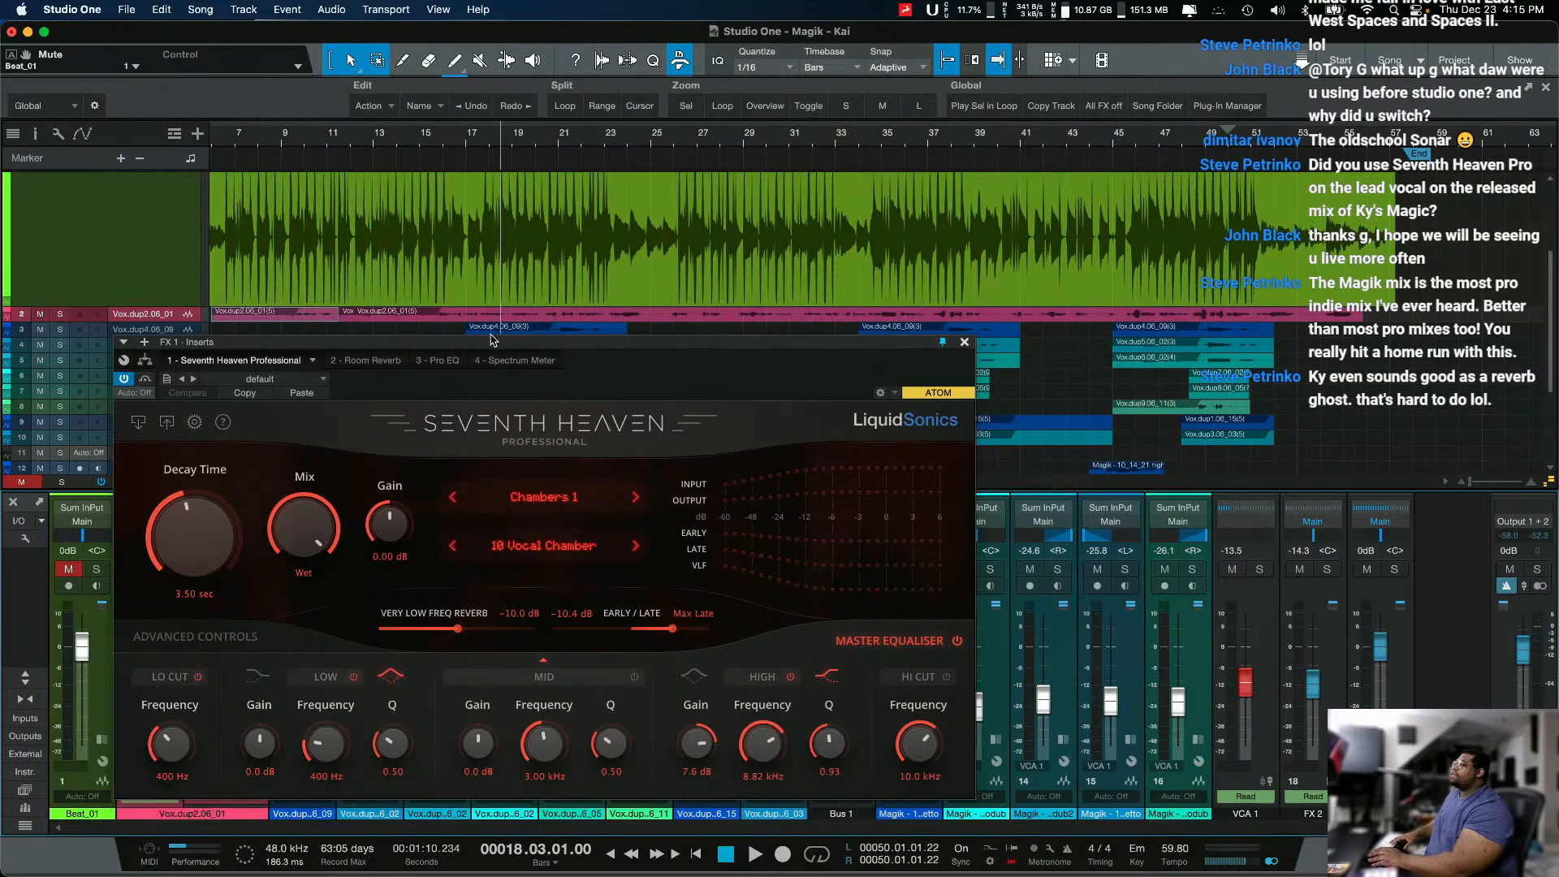
key("space")
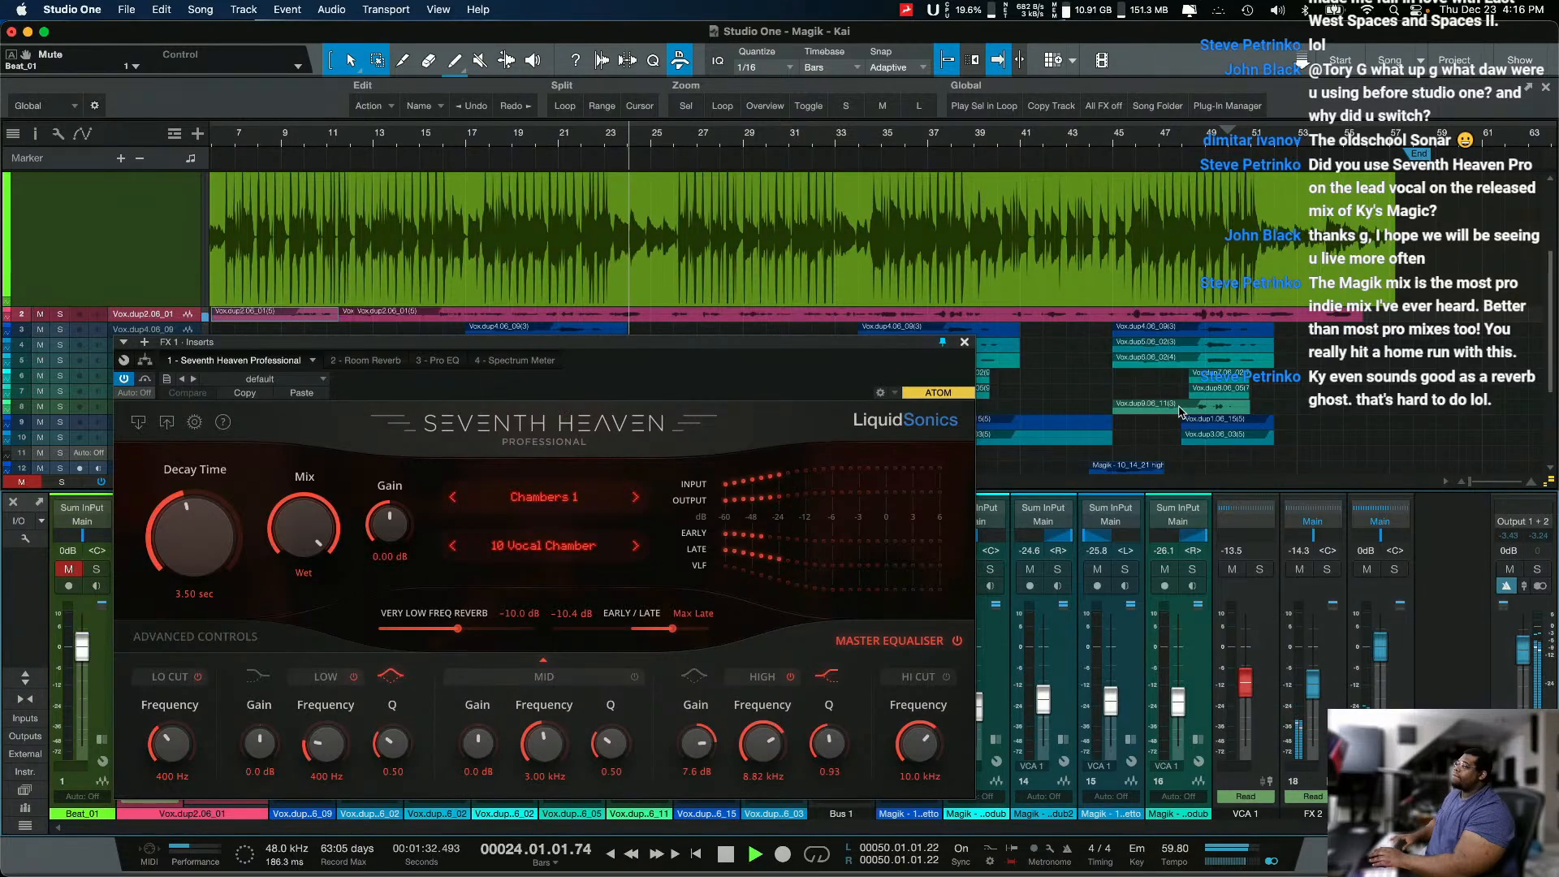
key("space")
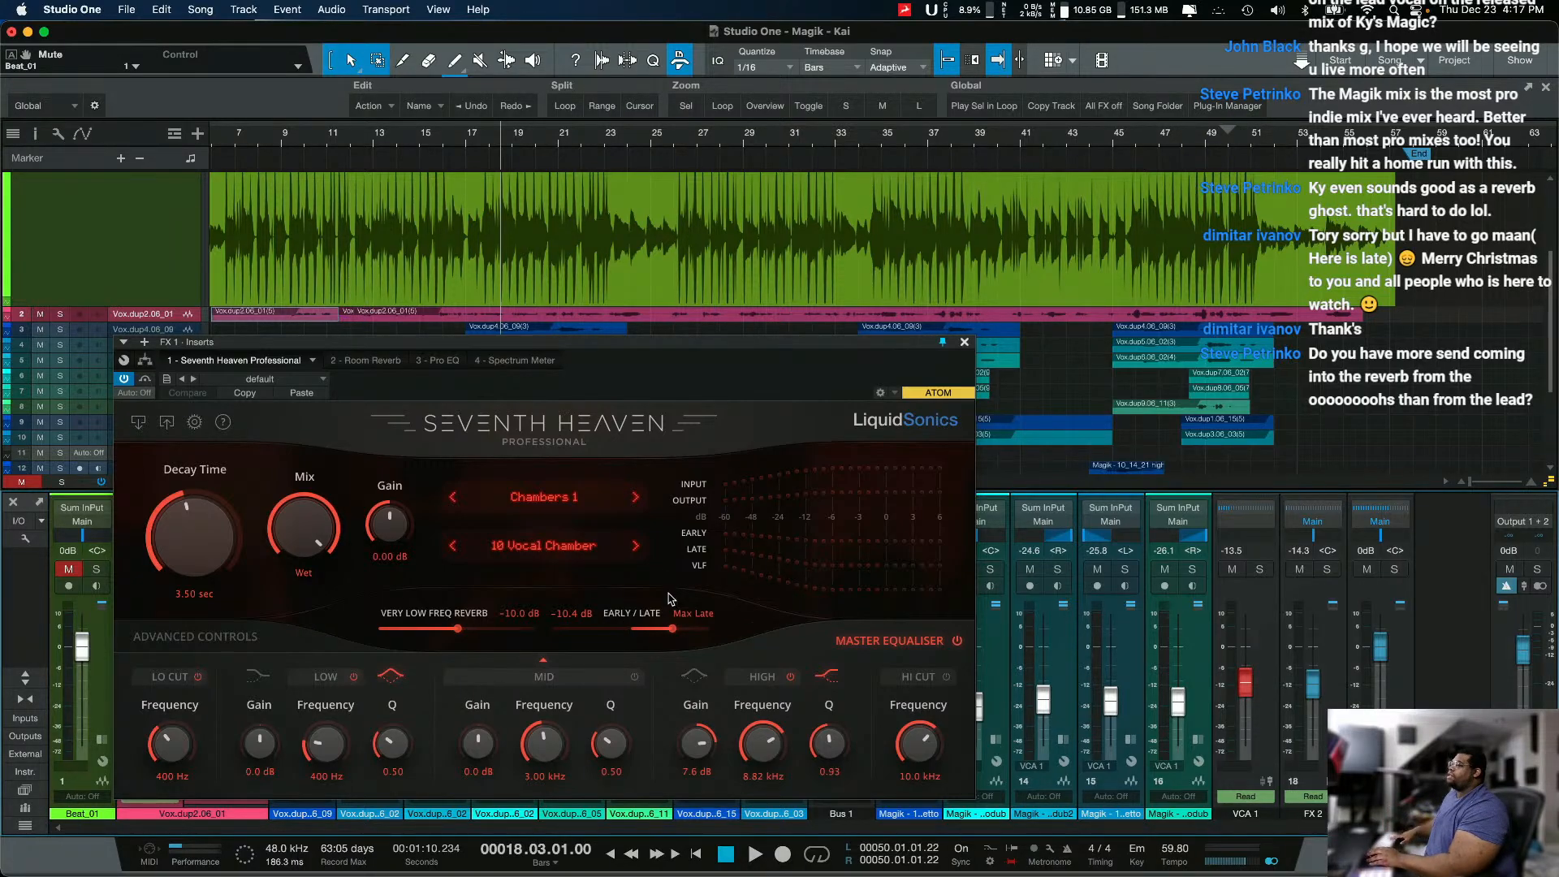
Step: Set Early/Late to Max Early with Late Off and audition FX 1 soloed with the Master Equaliser off
left_click_drag(672, 630, 551, 629)
key("space")
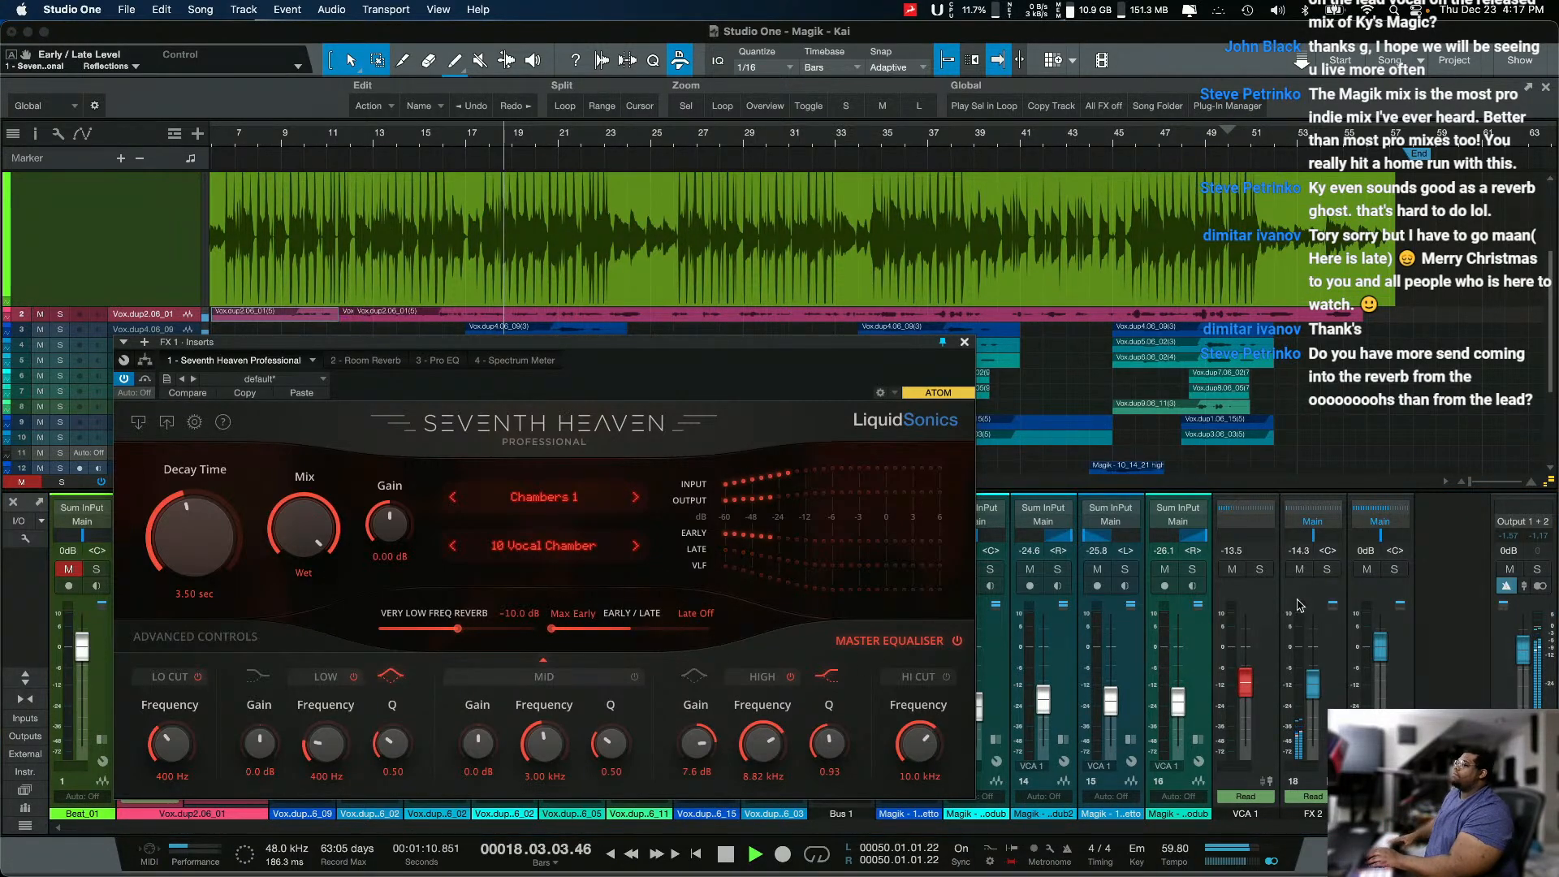
left_click(1394, 568)
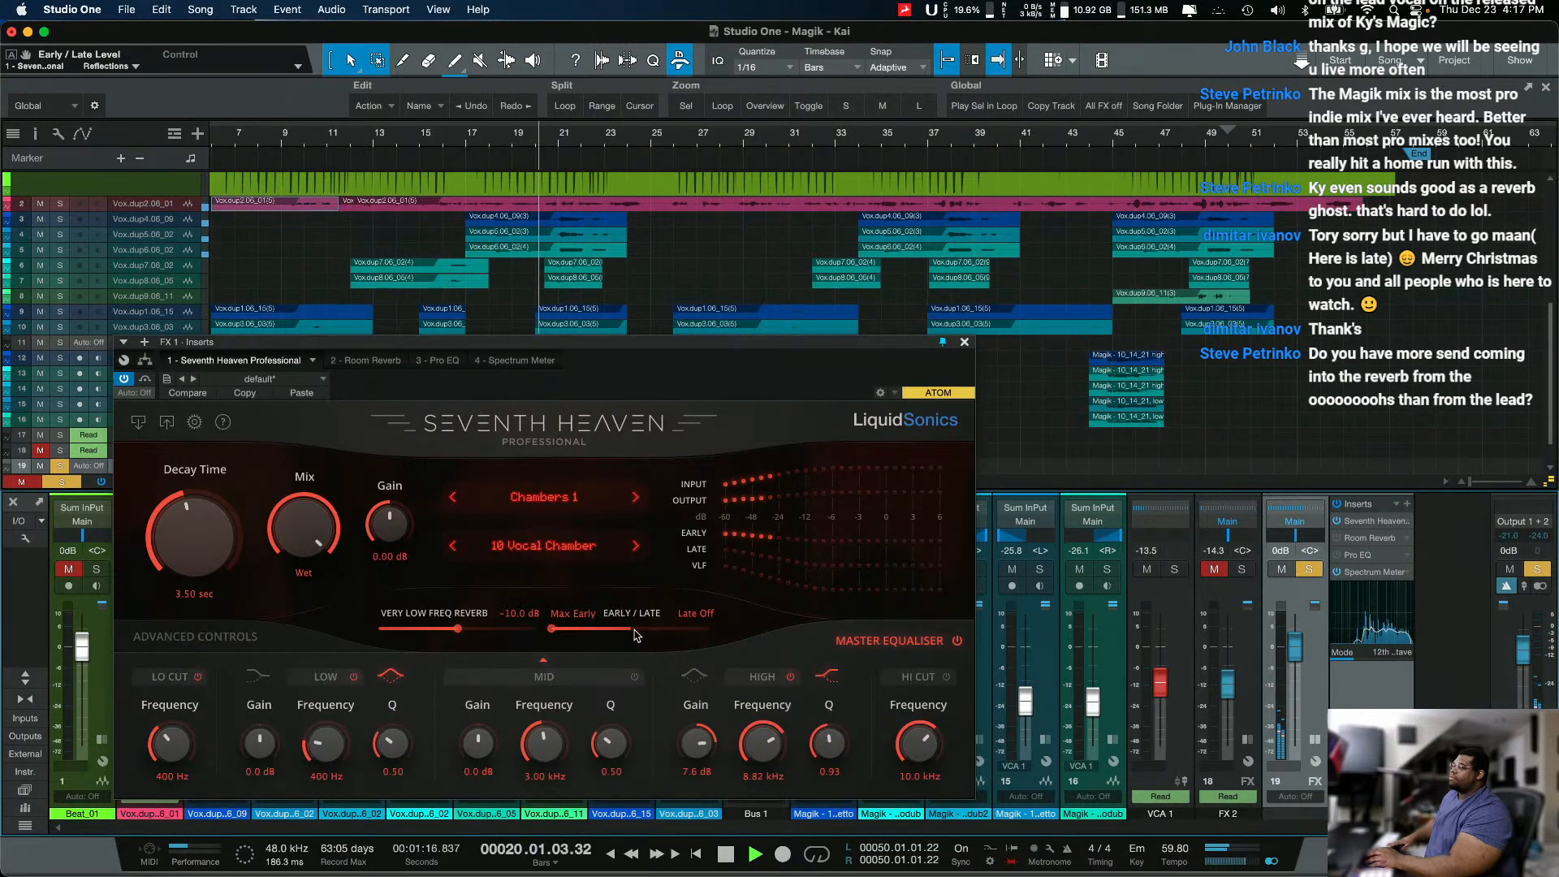
left_click(958, 641)
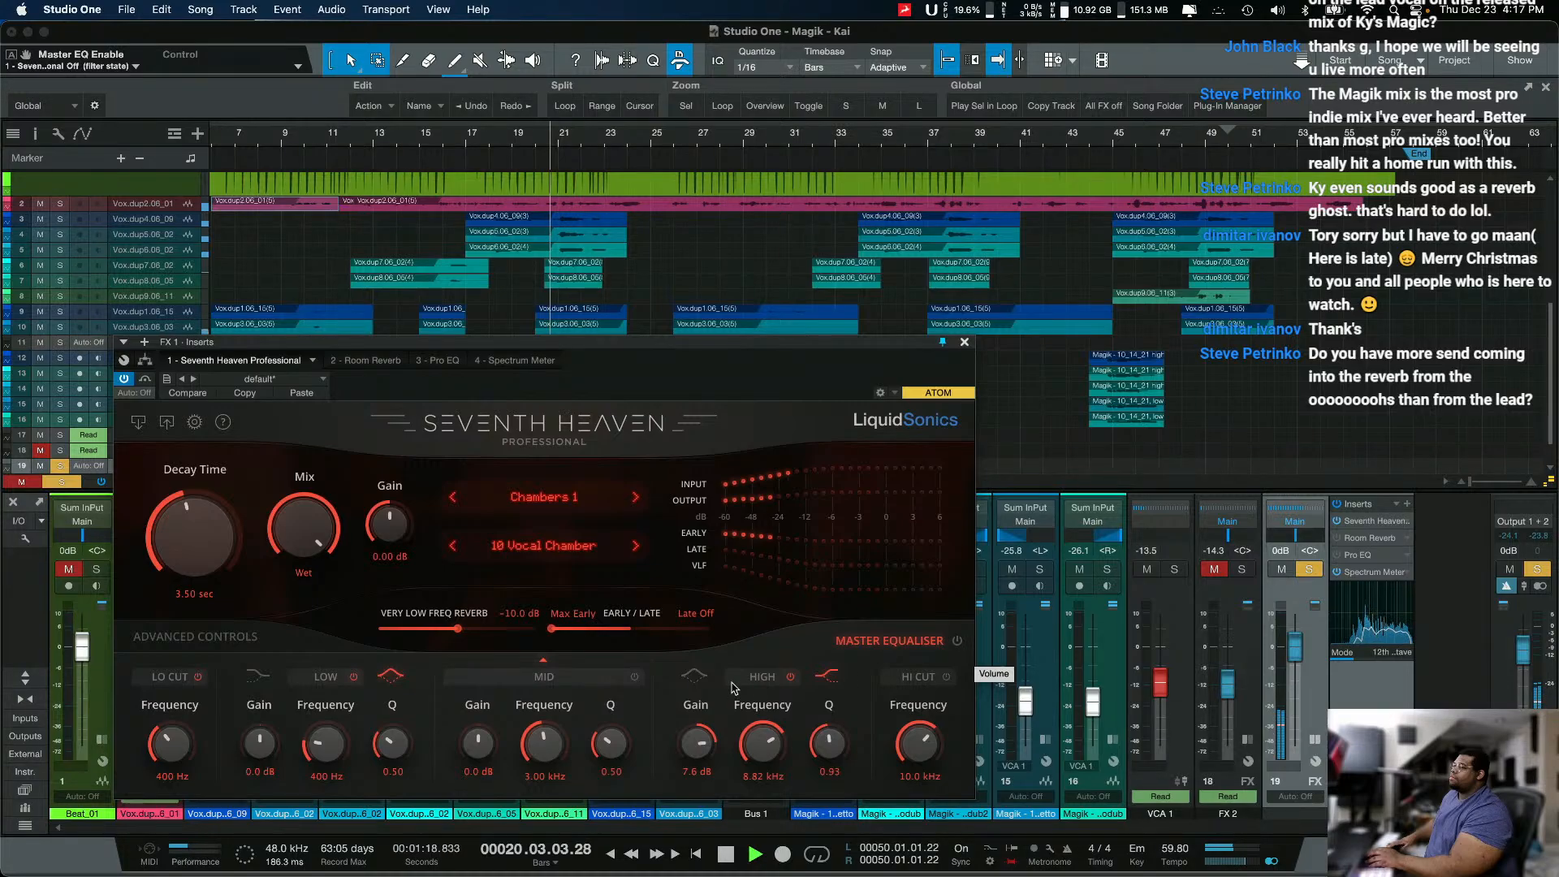
key("space")
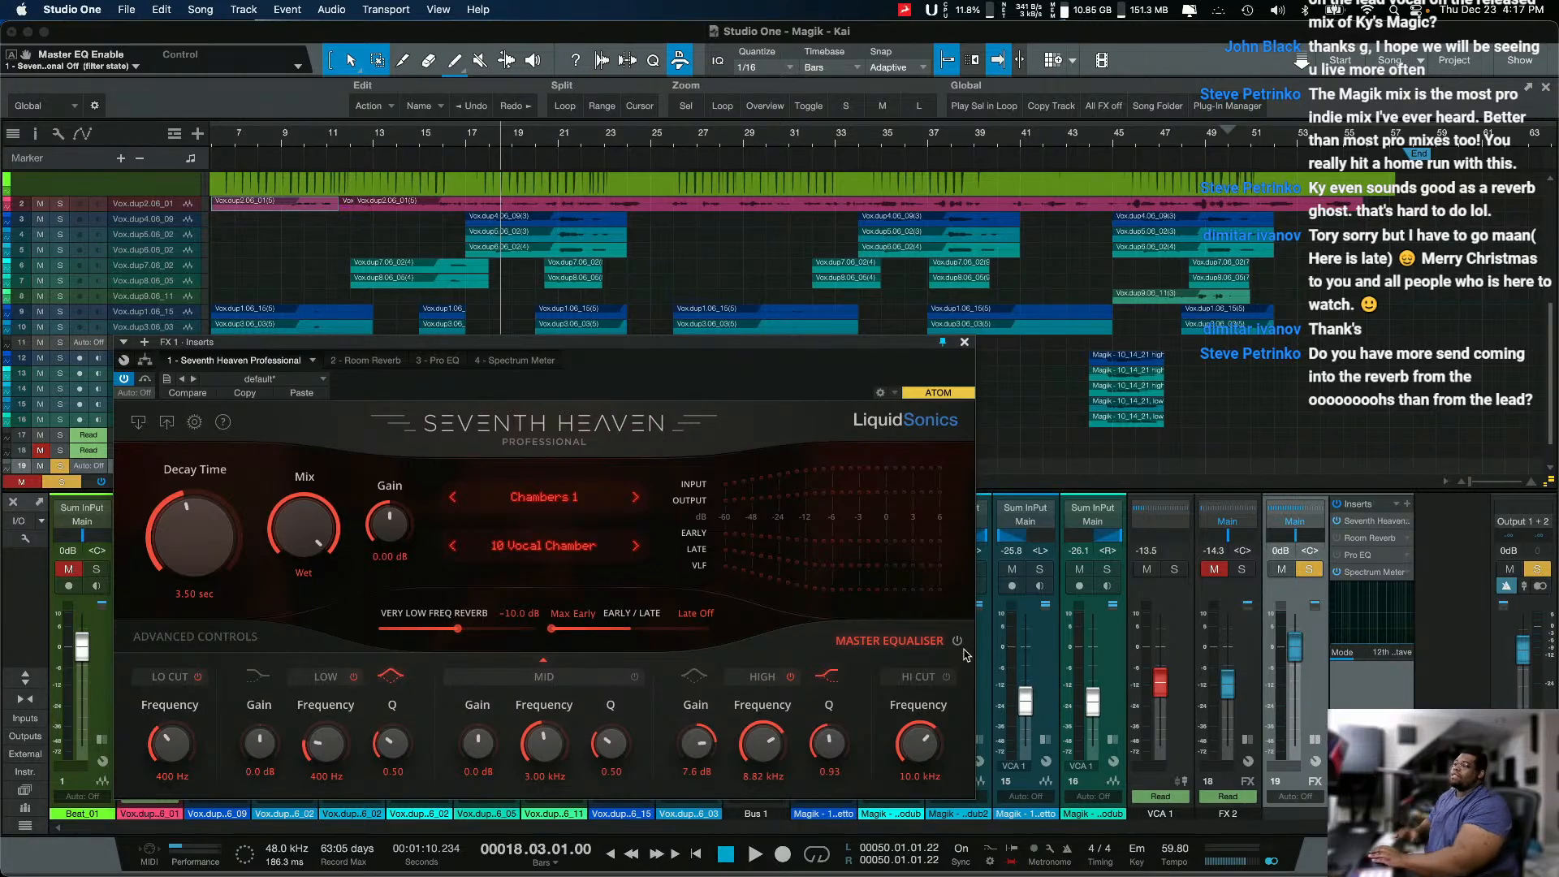
Step: Set Early/Late to Late Only with Early Off and audition the late reverb from bar 18
left_click_drag(686, 630, 720, 631)
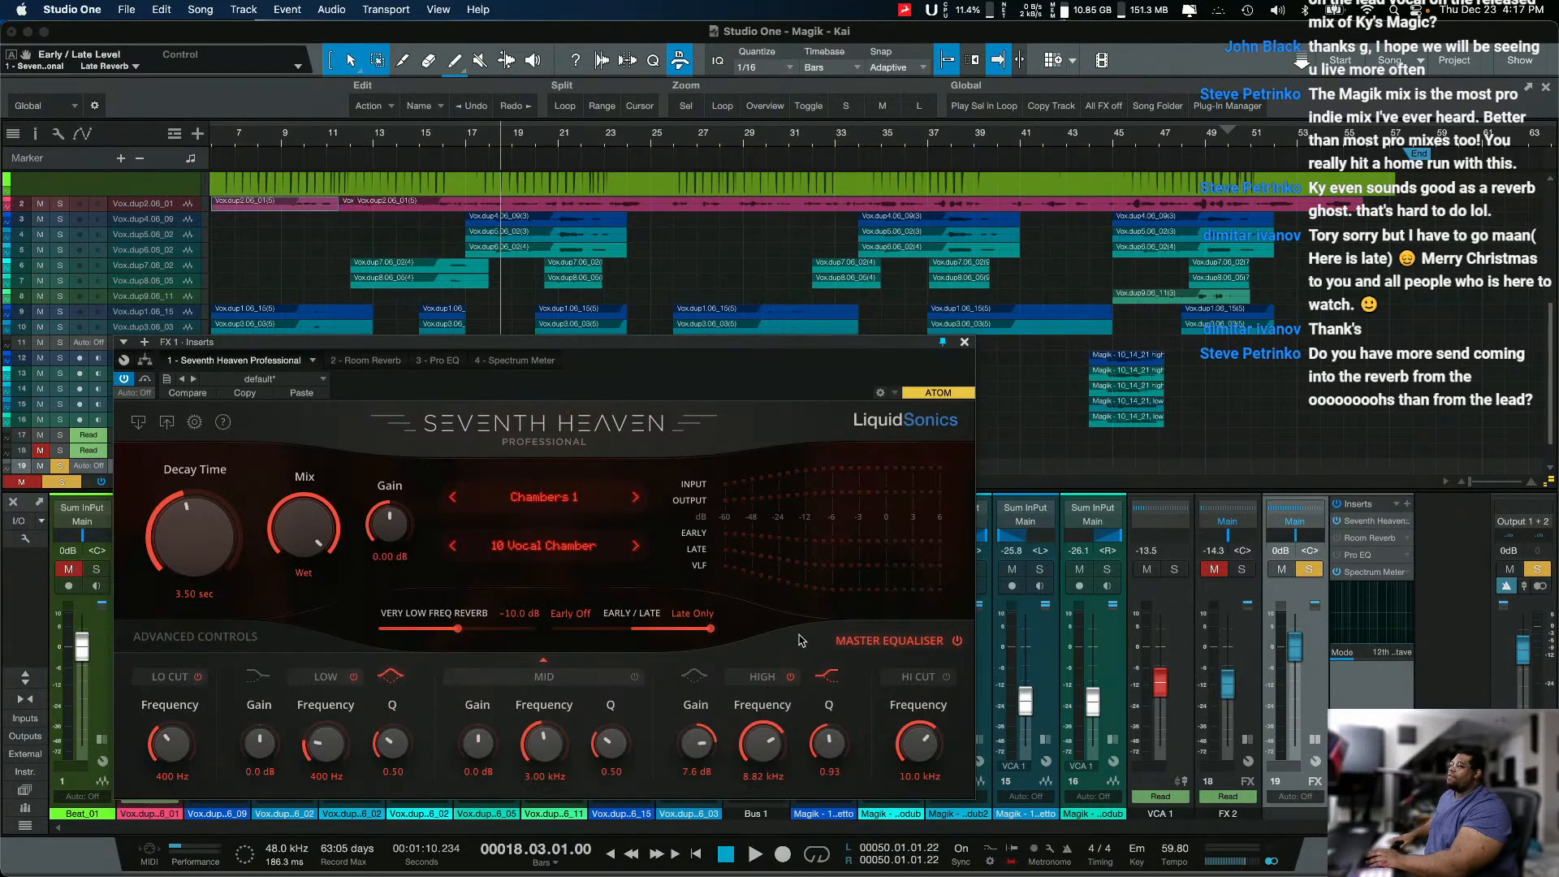
key("space")
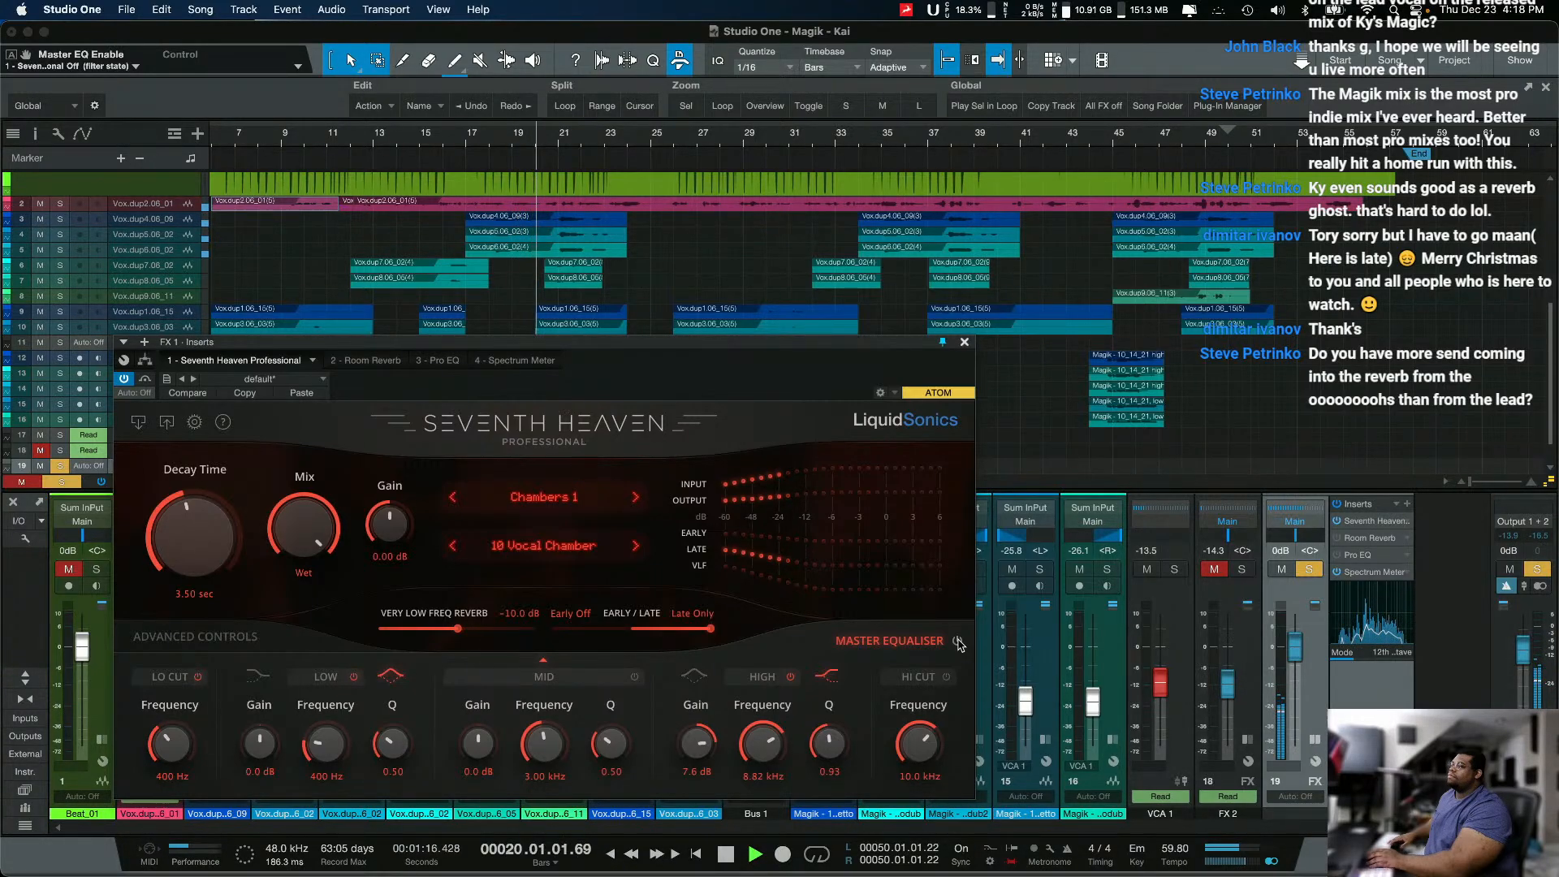
key("space")
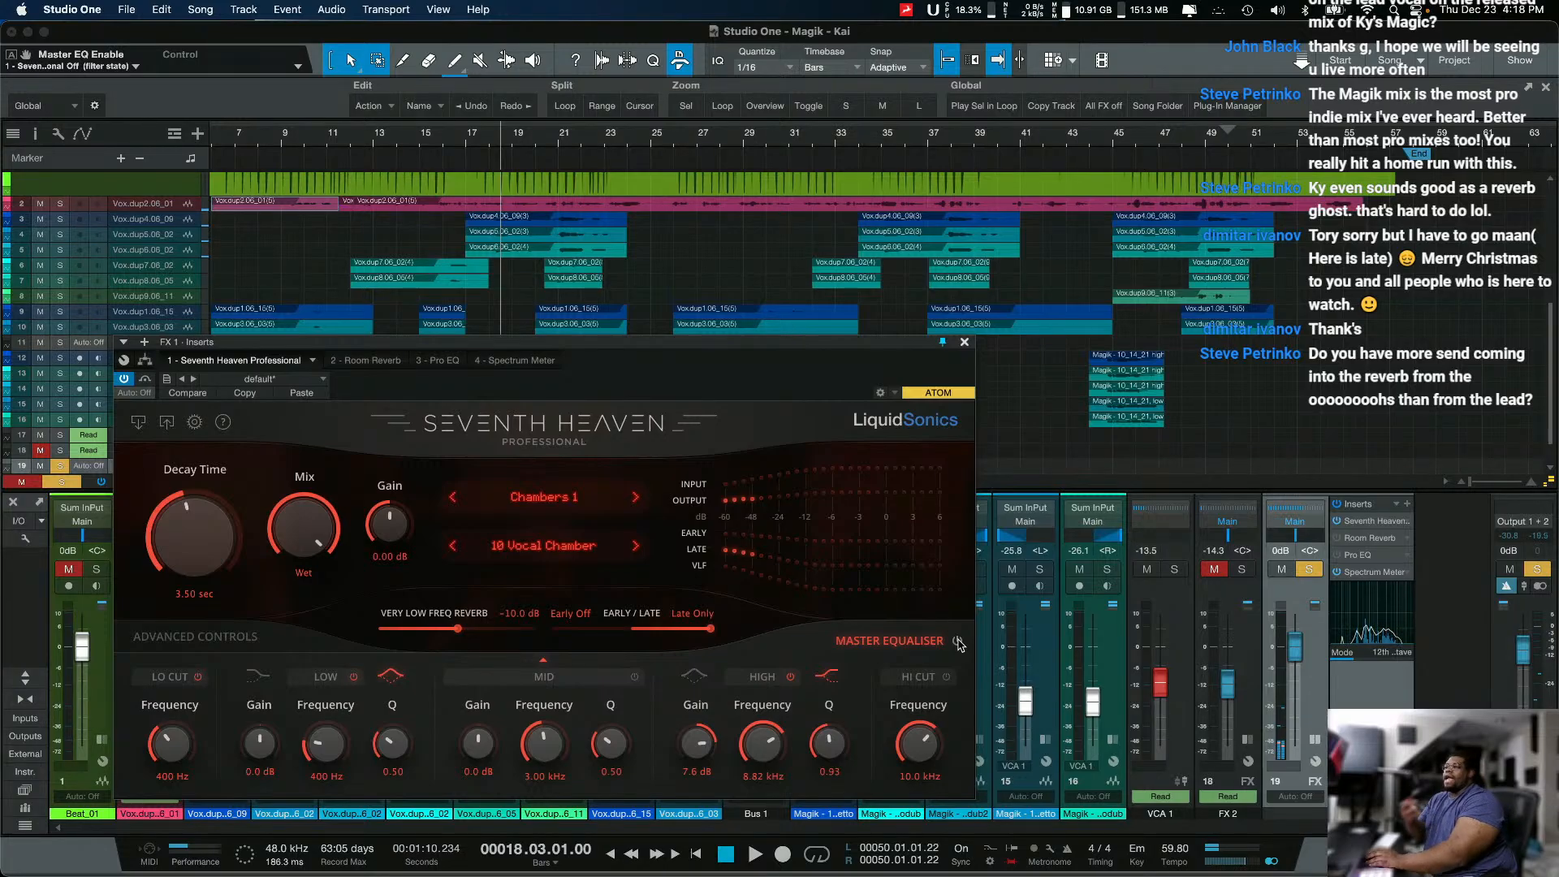
Step: Toggle the Master Equaliser, undo that, and paste the copied 10 Vocal Chamber settings back into Seventh Heaven
left_click(958, 641)
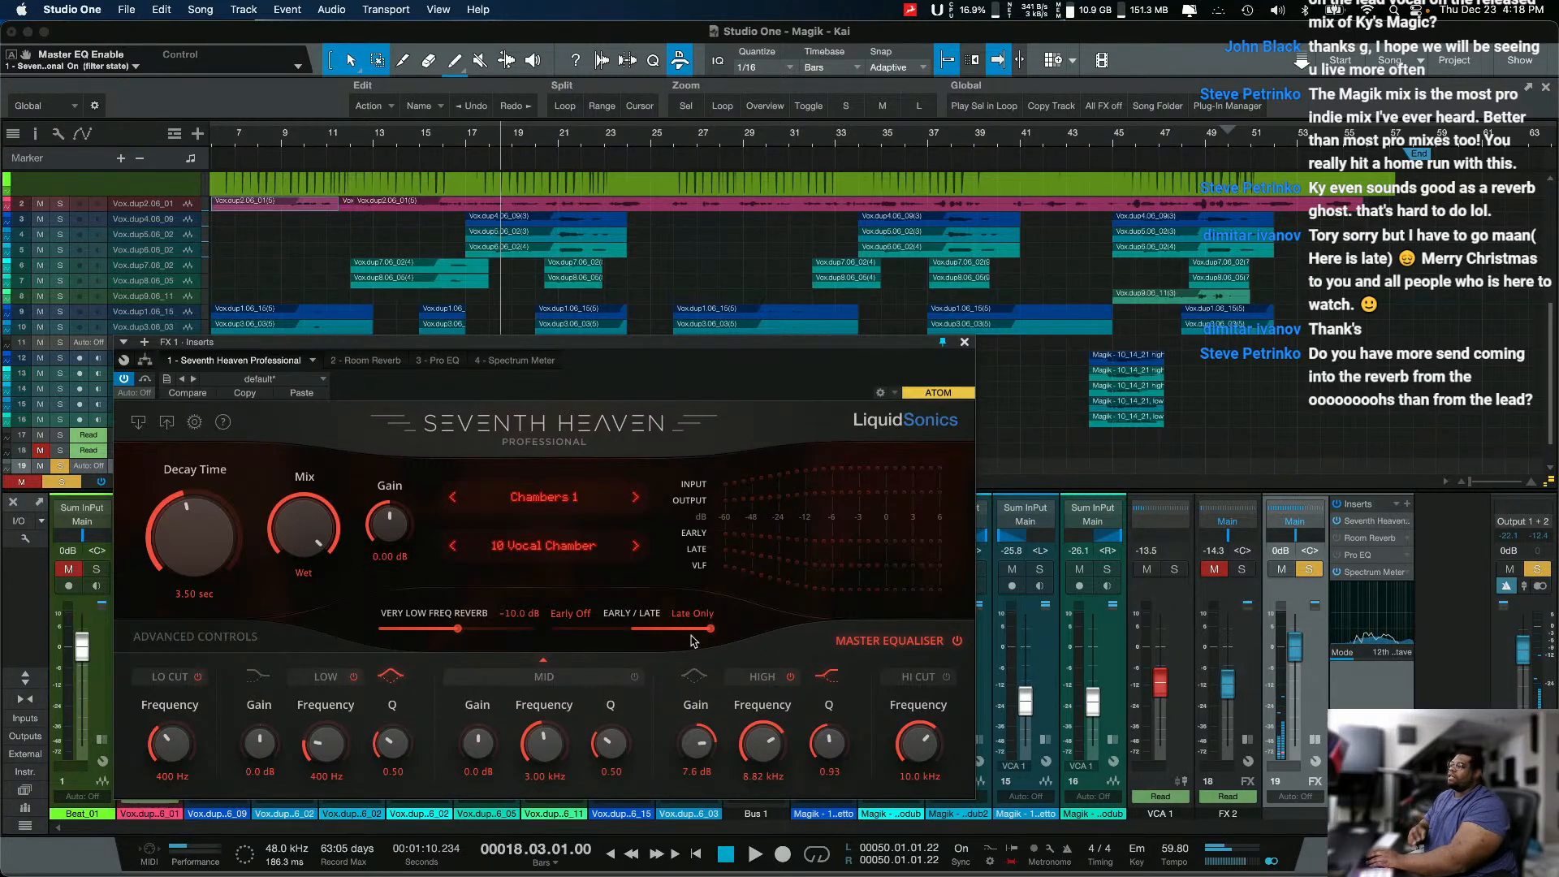
key("super+z")
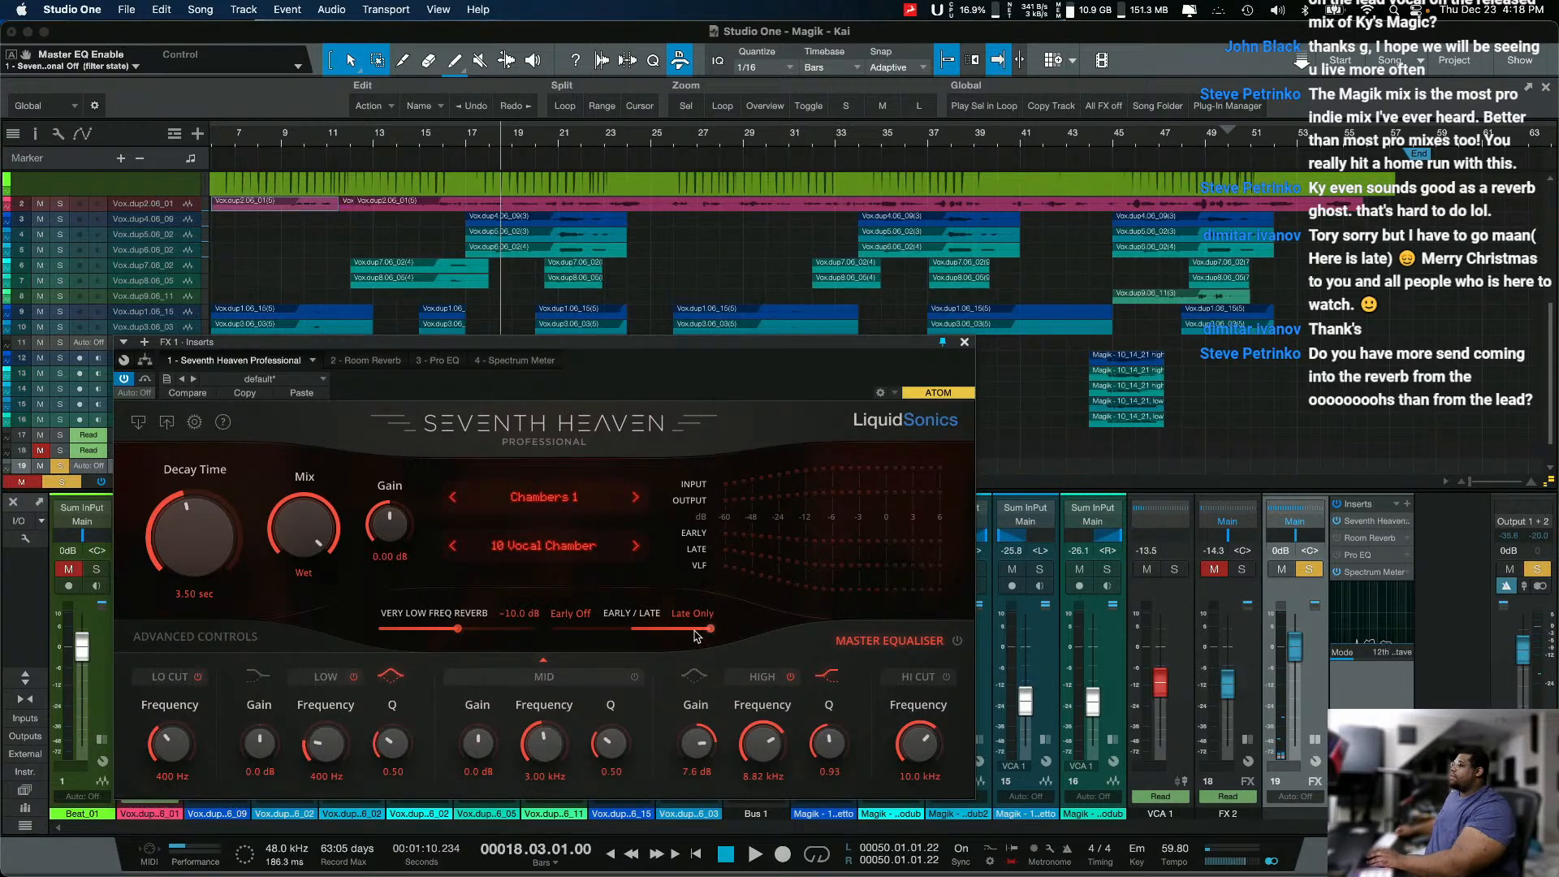
left_click(323, 394)
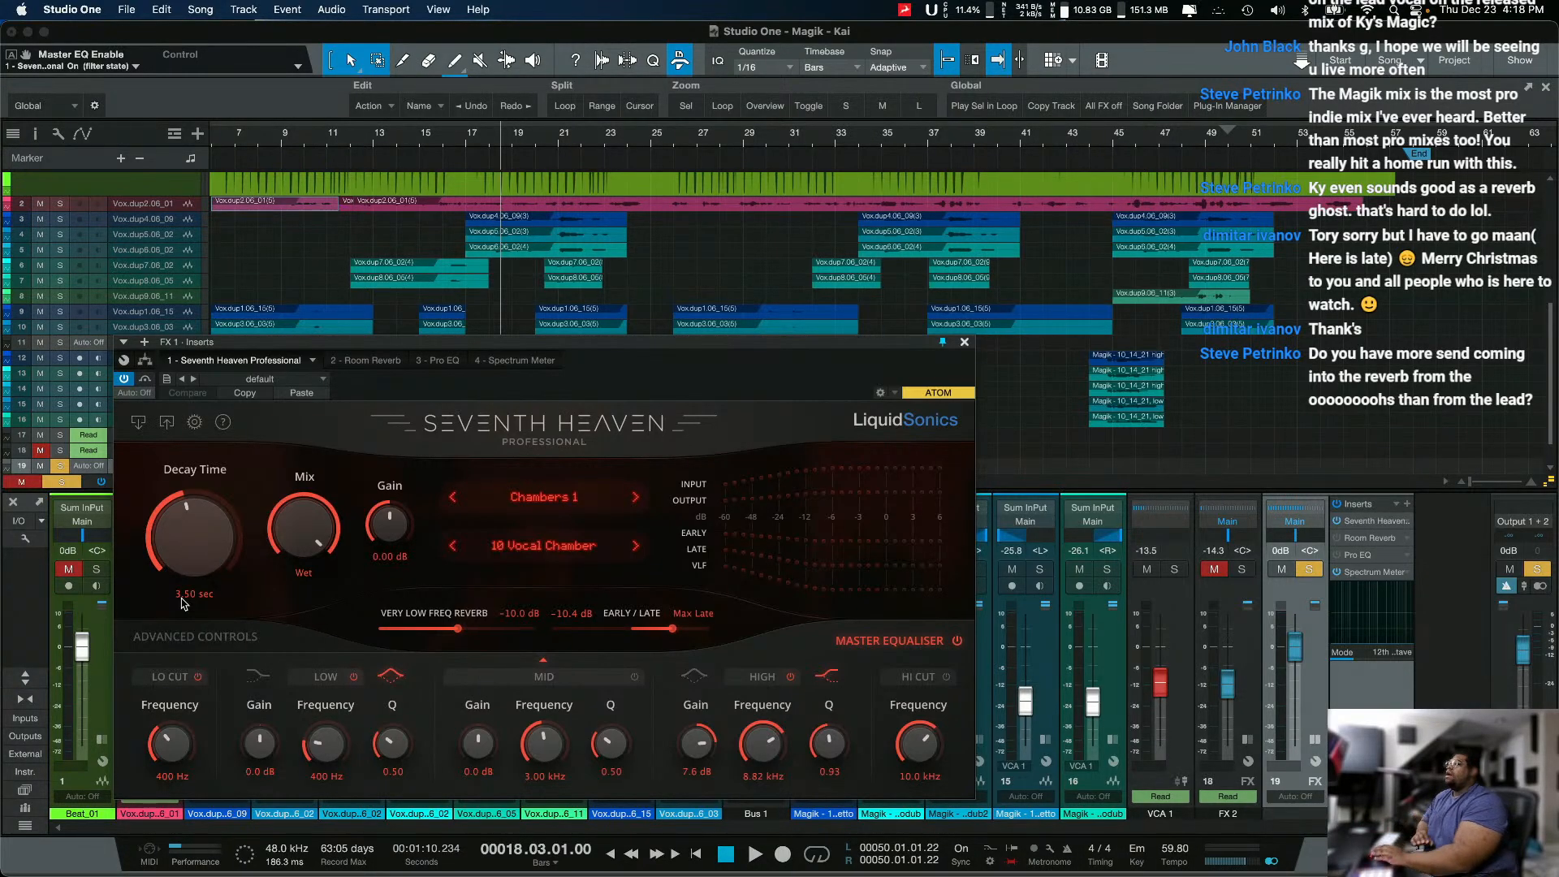
Step: Close the Seventh Heaven window and open the console in its own full-size window with inserts and sends visible
left_click(965, 342)
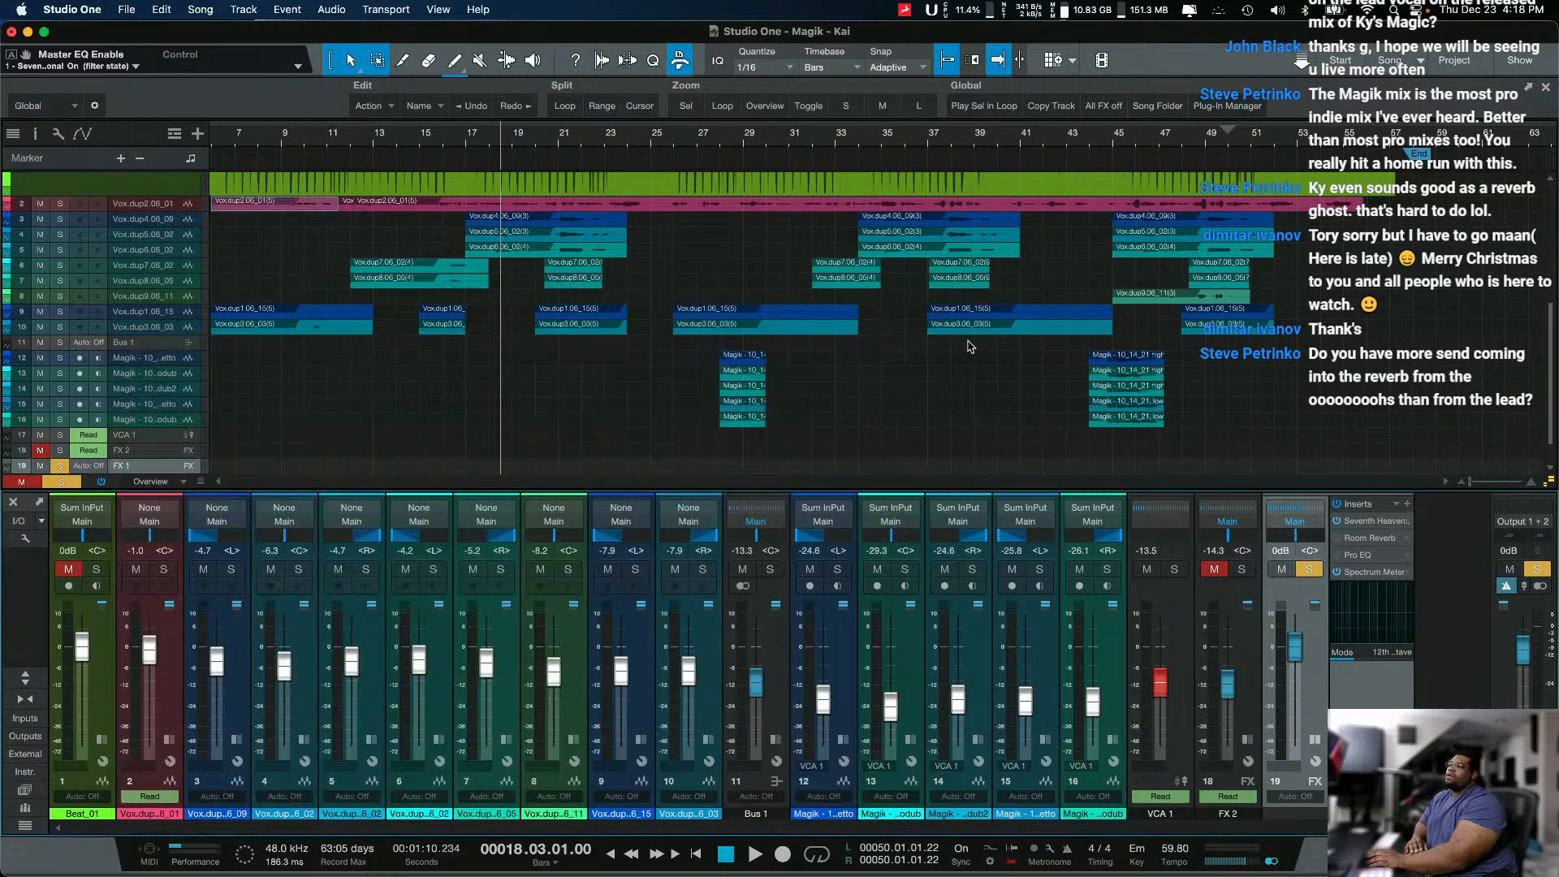
left_click_drag(969, 491, 970, 589)
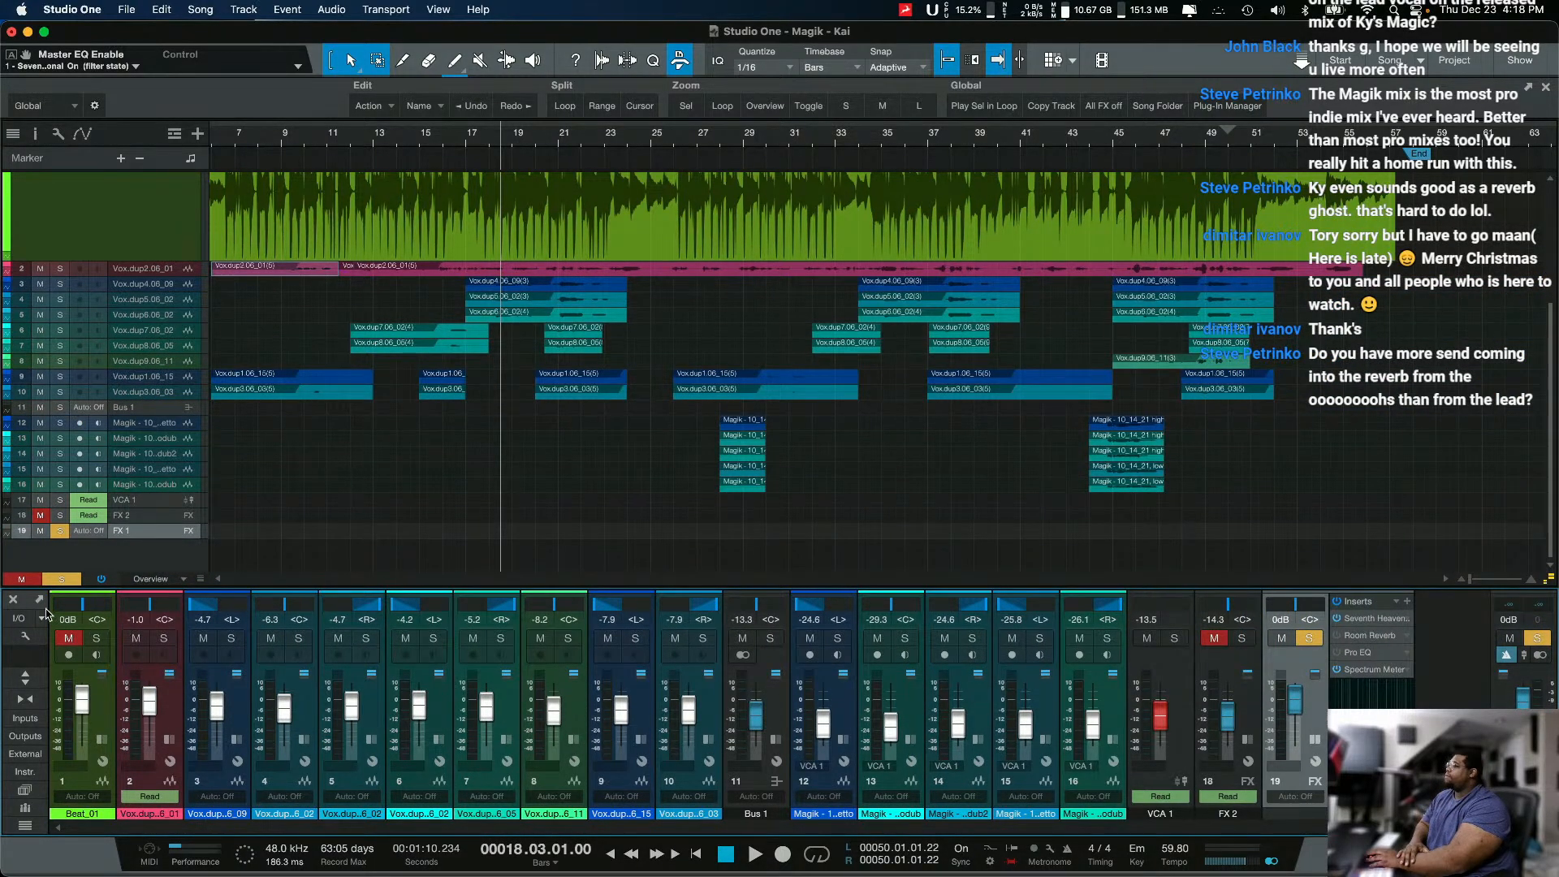
left_click(39, 600)
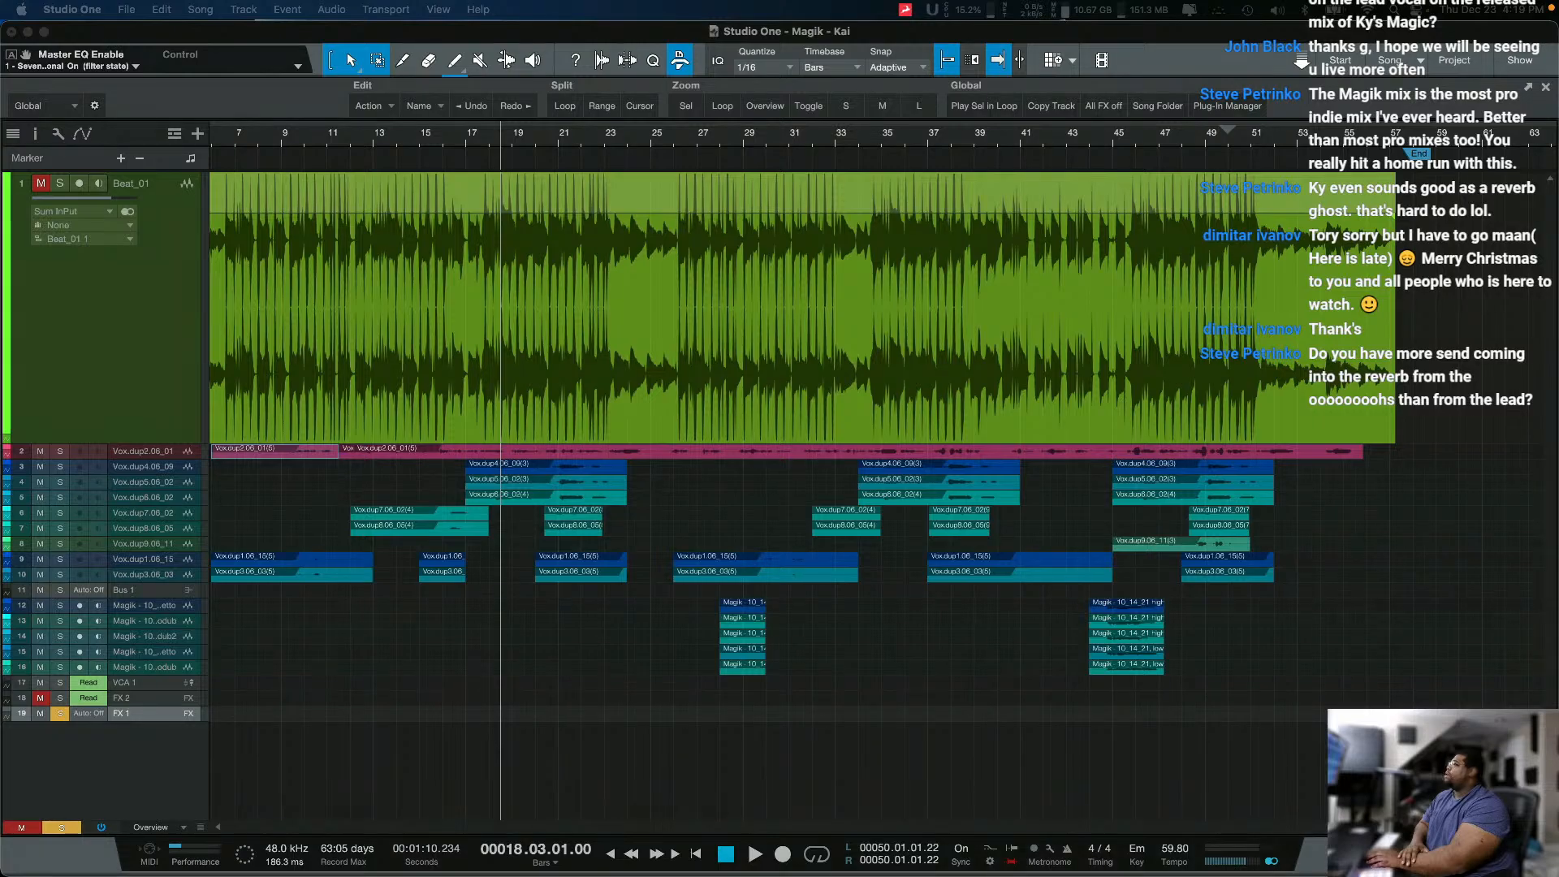
key("F3")
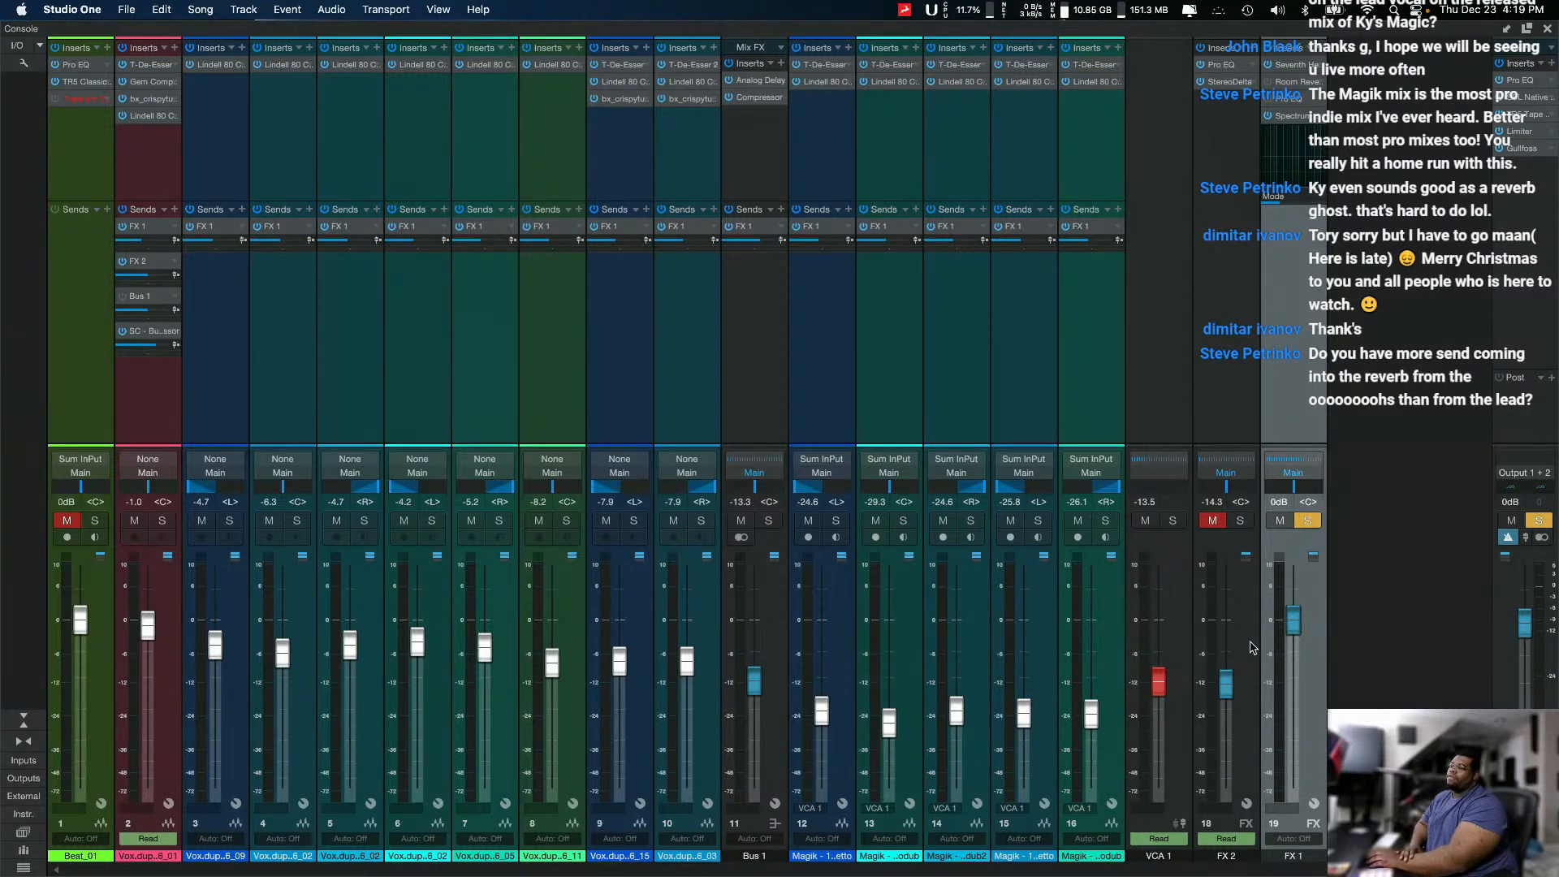
Step: Select all vocal channels from 2 to 16 and examine their FX 1 send levels, comparing the lead with the others
left_click(146, 173)
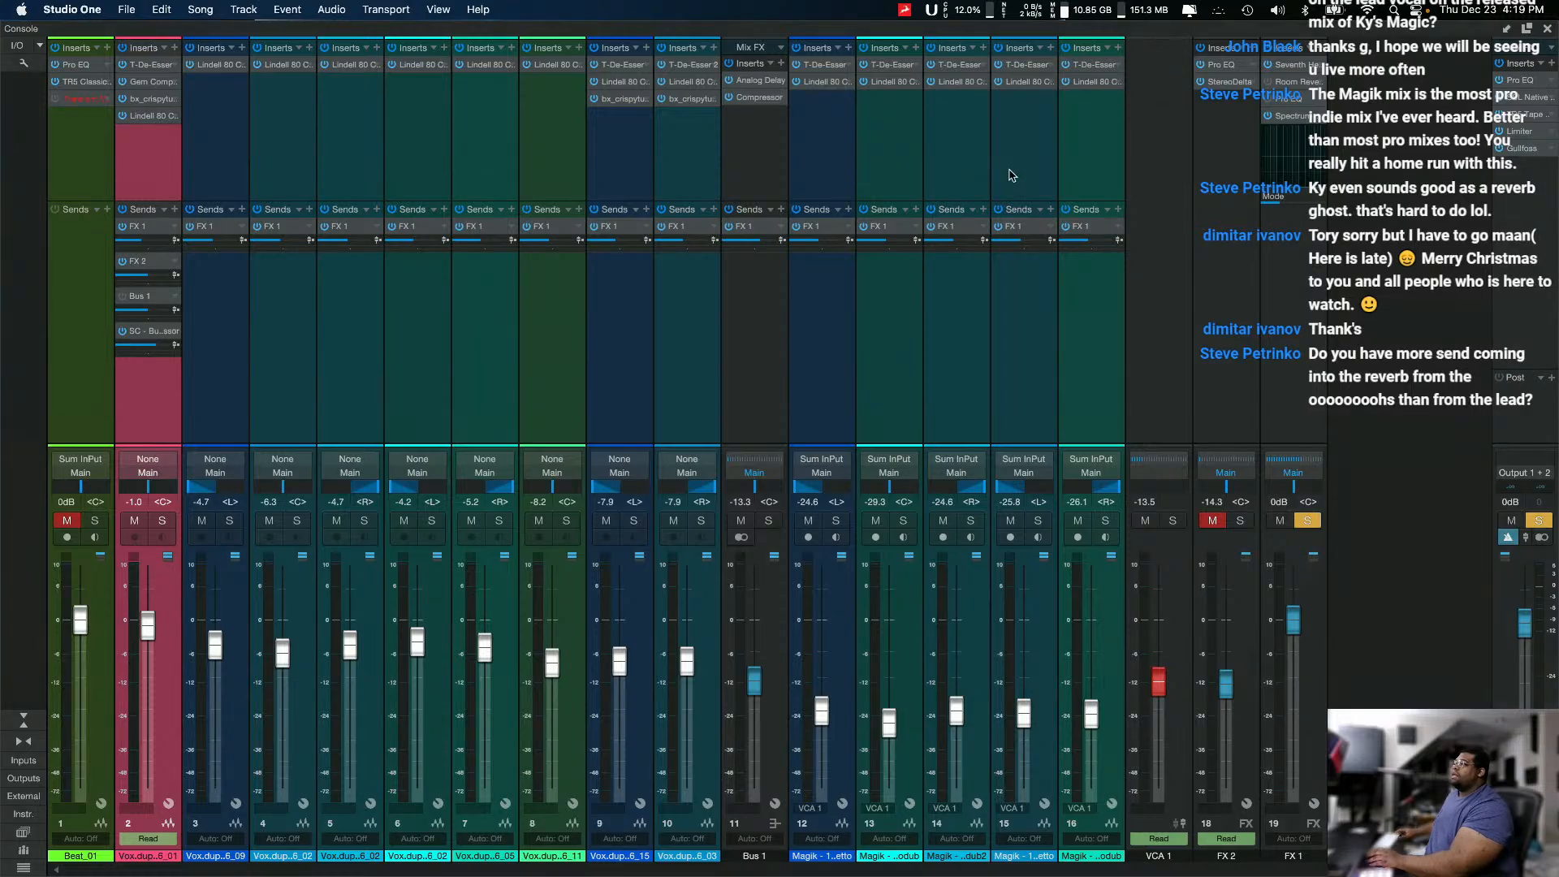
left_click(1080, 177, "shift")
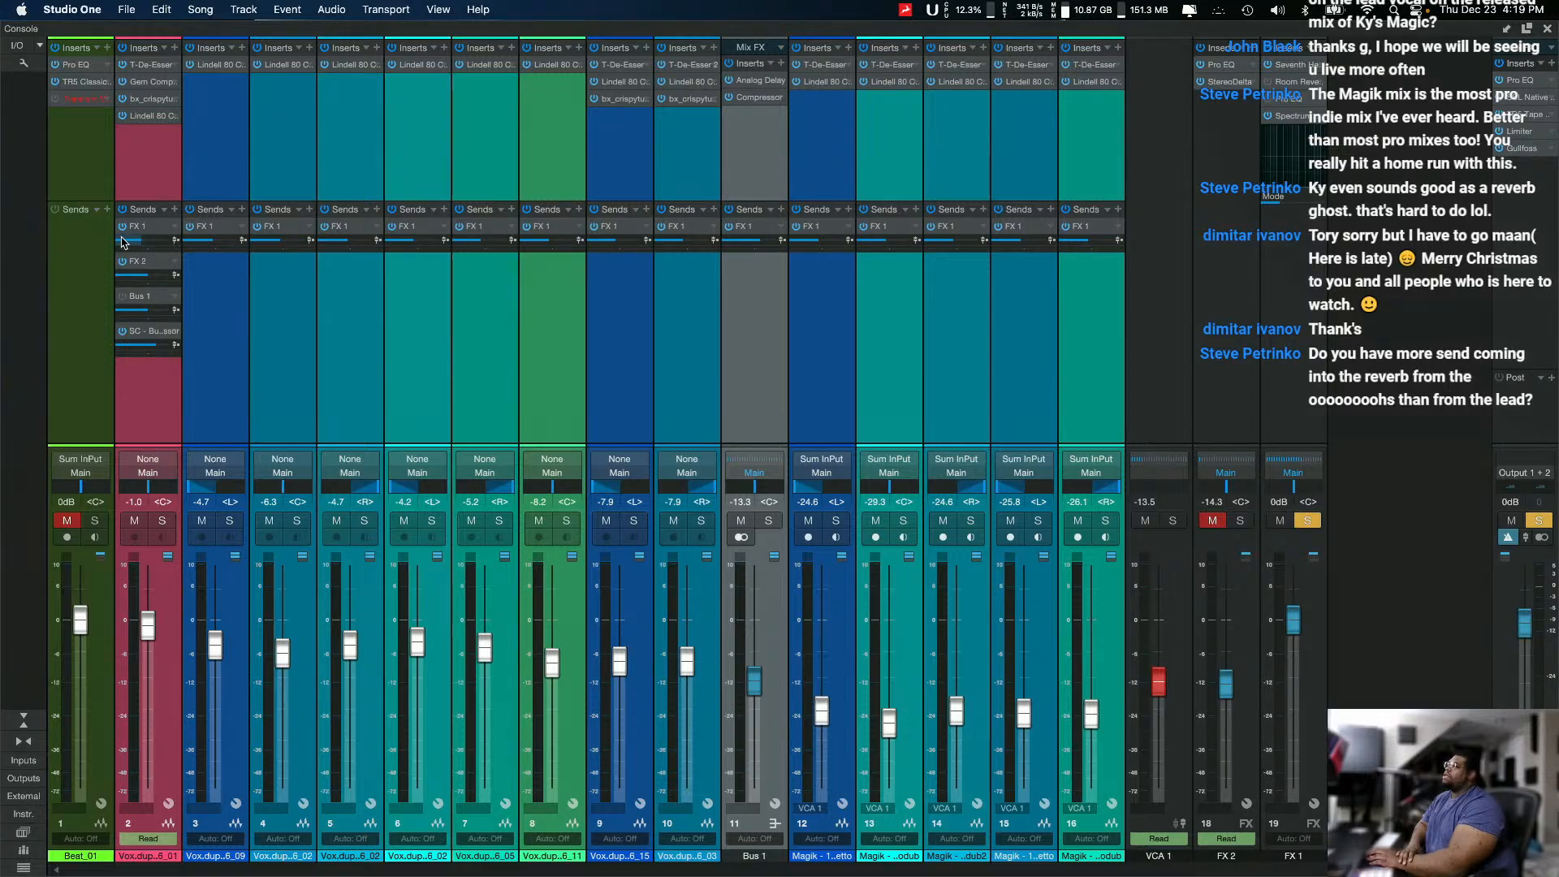
mouse_move(148, 242)
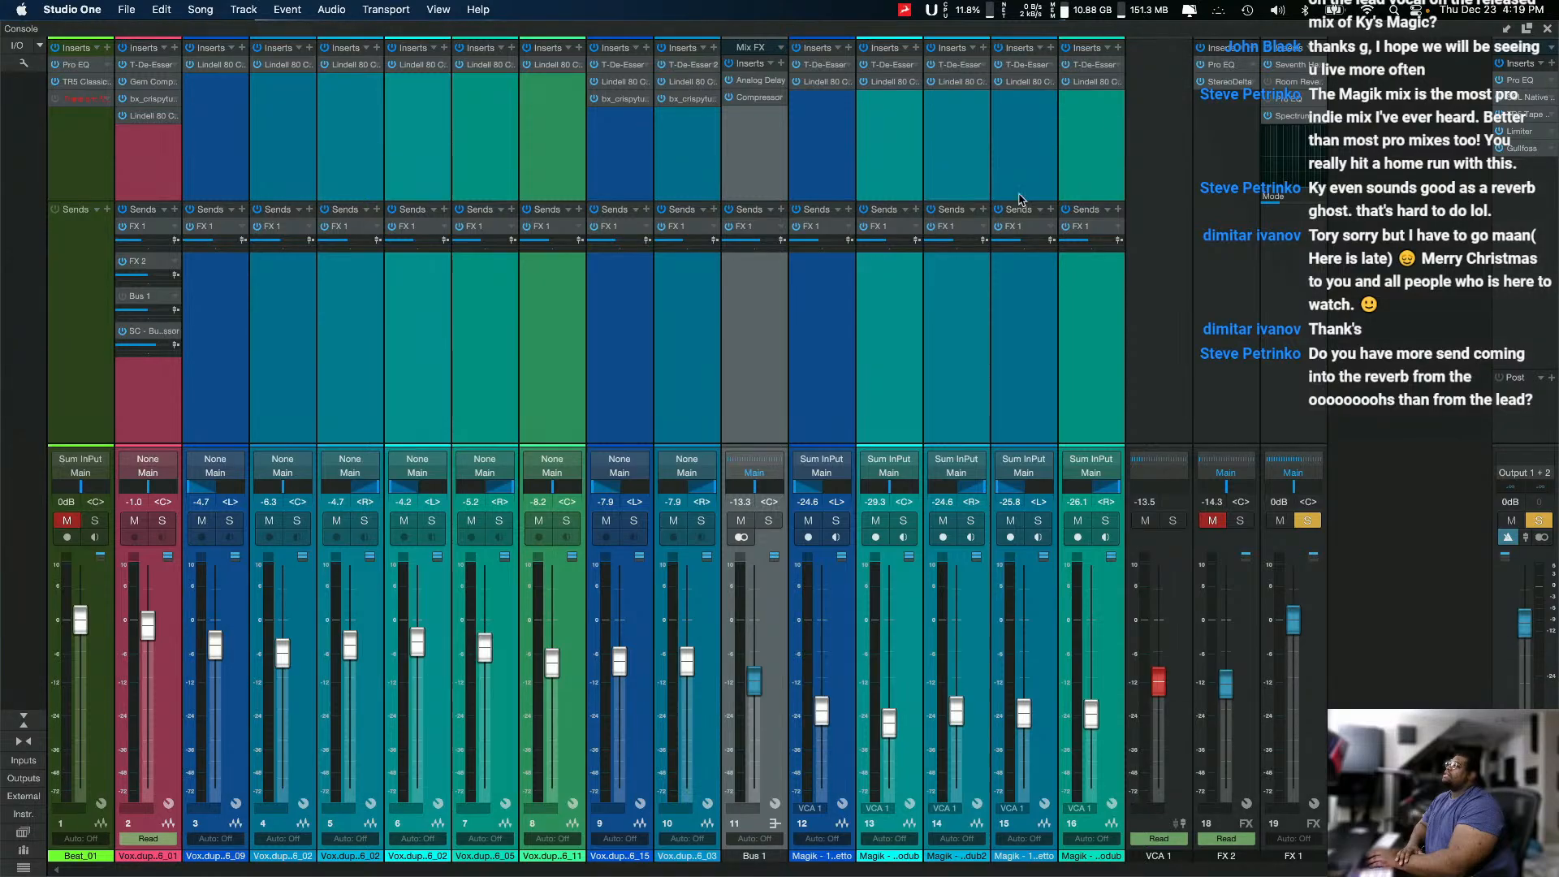
Step: Uncover the arrangement to view the lead vocal track, and restore the console to full size
left_click_drag(1303, 31, 1211, 755)
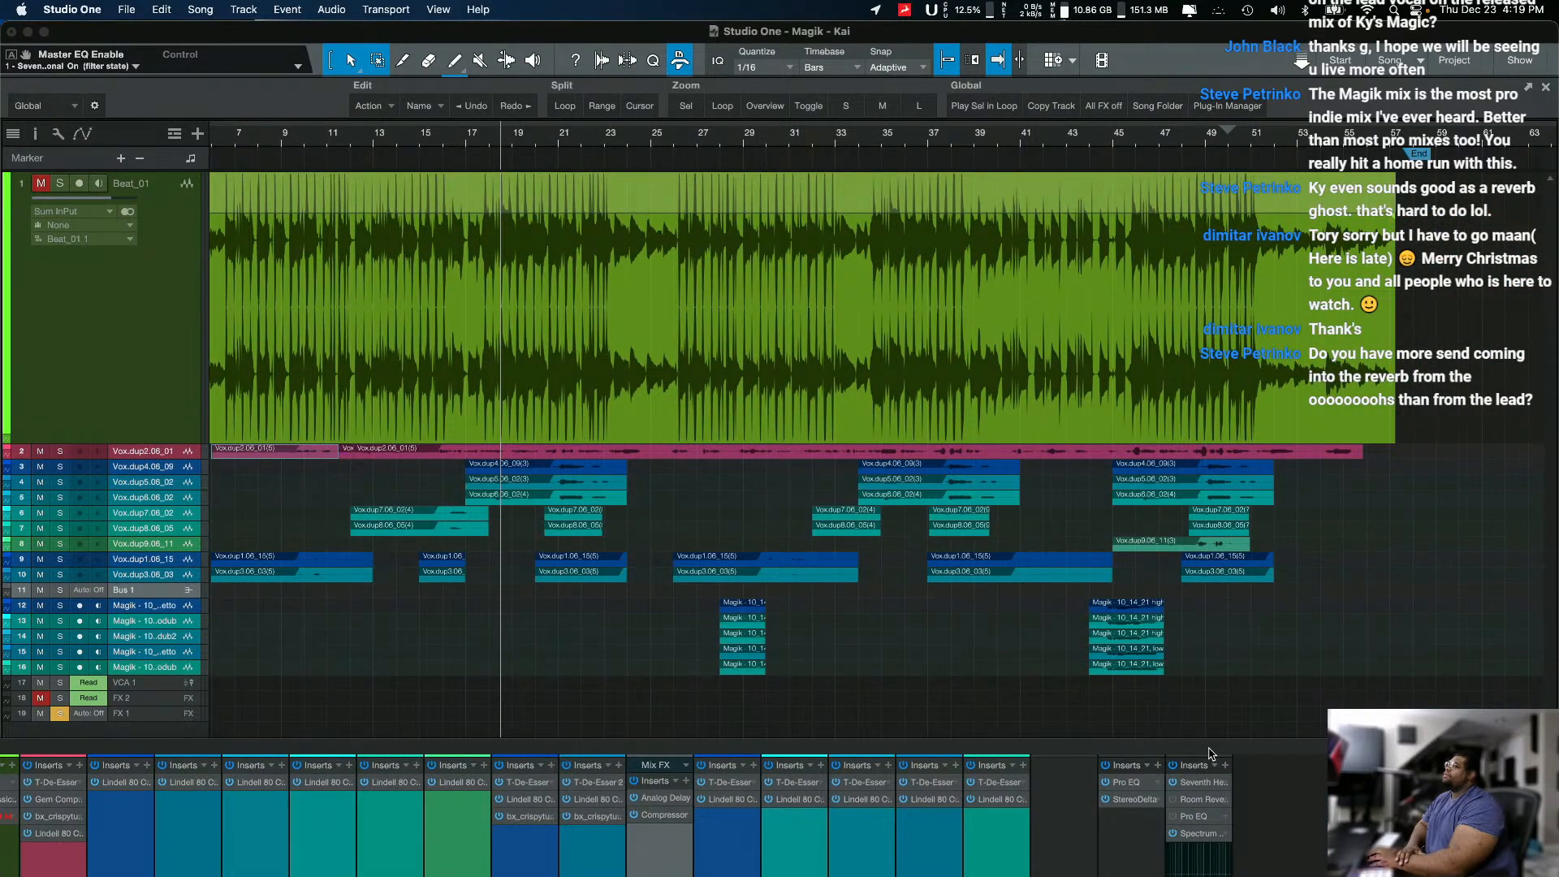
left_click_drag(1211, 753, 1209, 749)
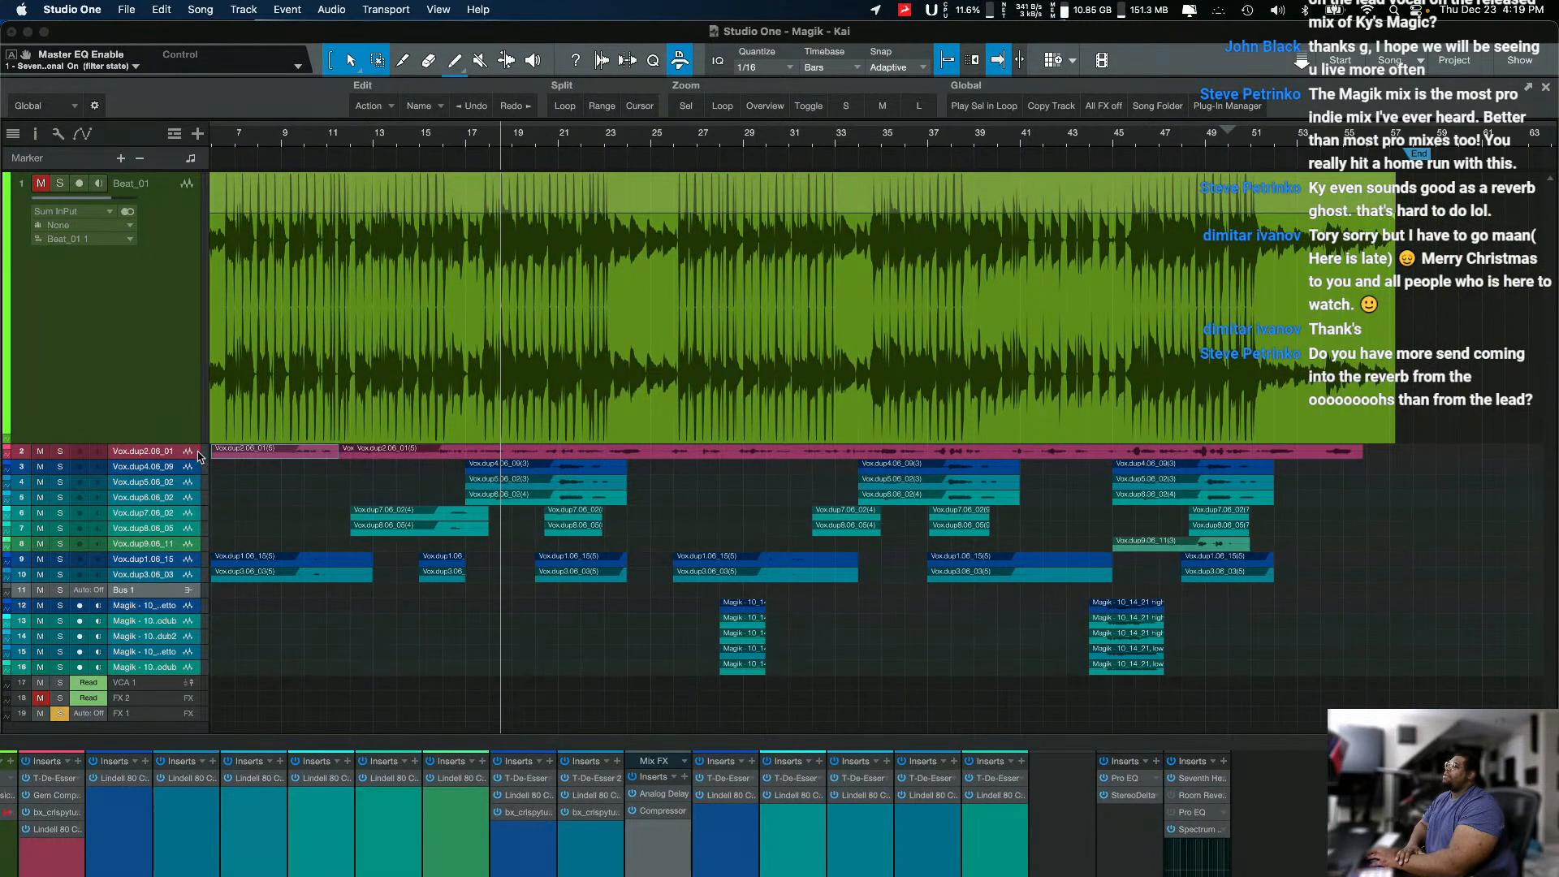
double_click(316, 741)
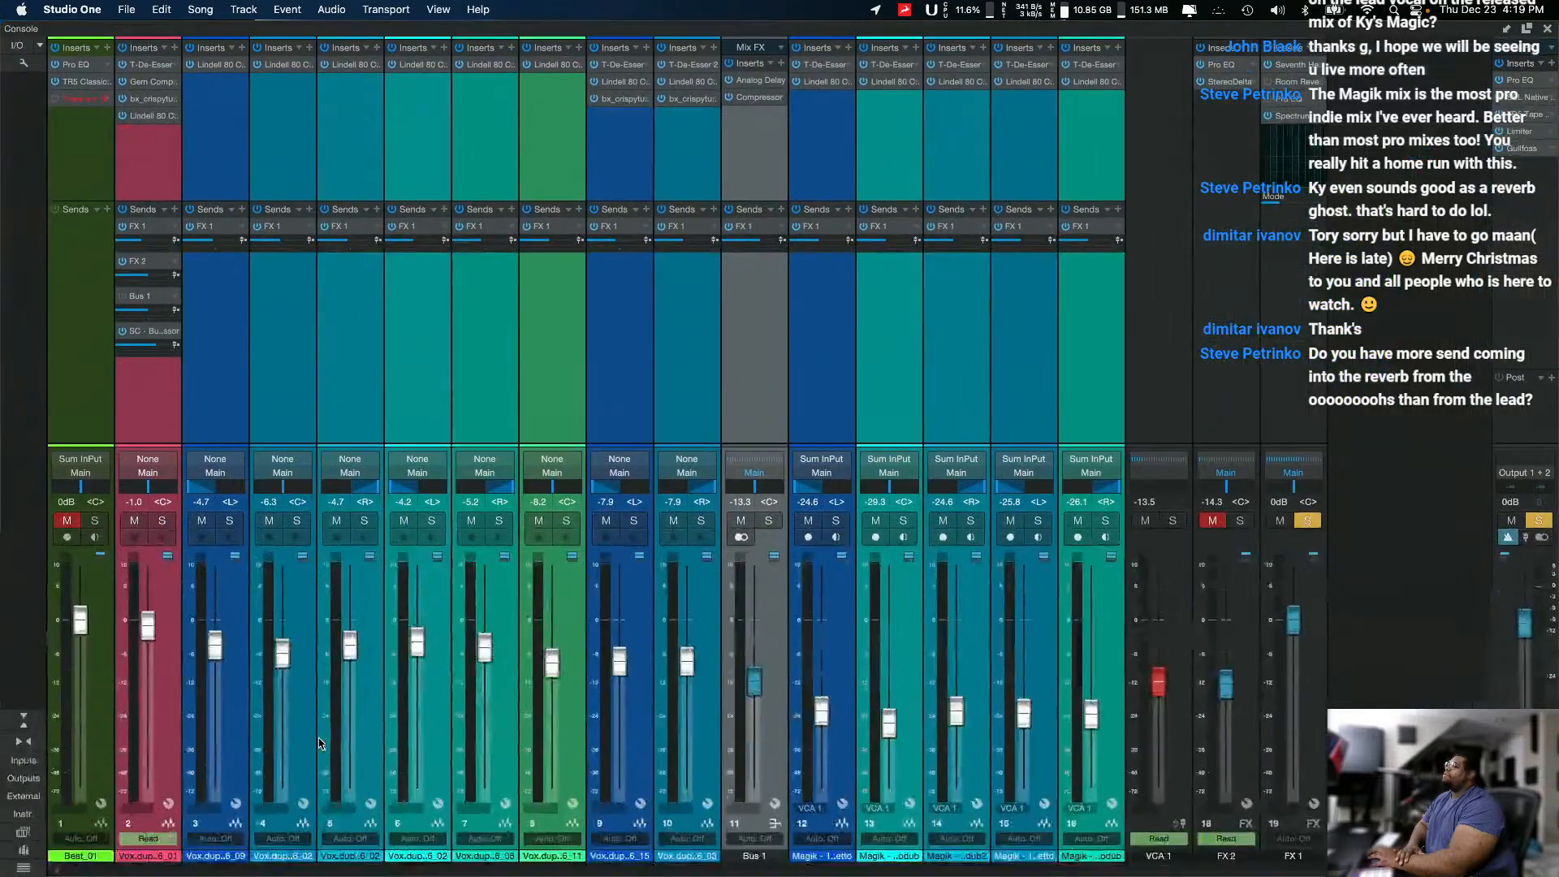
Step: Examine the FX 1 sends of the background vocal channels and Bus 1, checking the arrangement behind the console
left_click(234, 300)
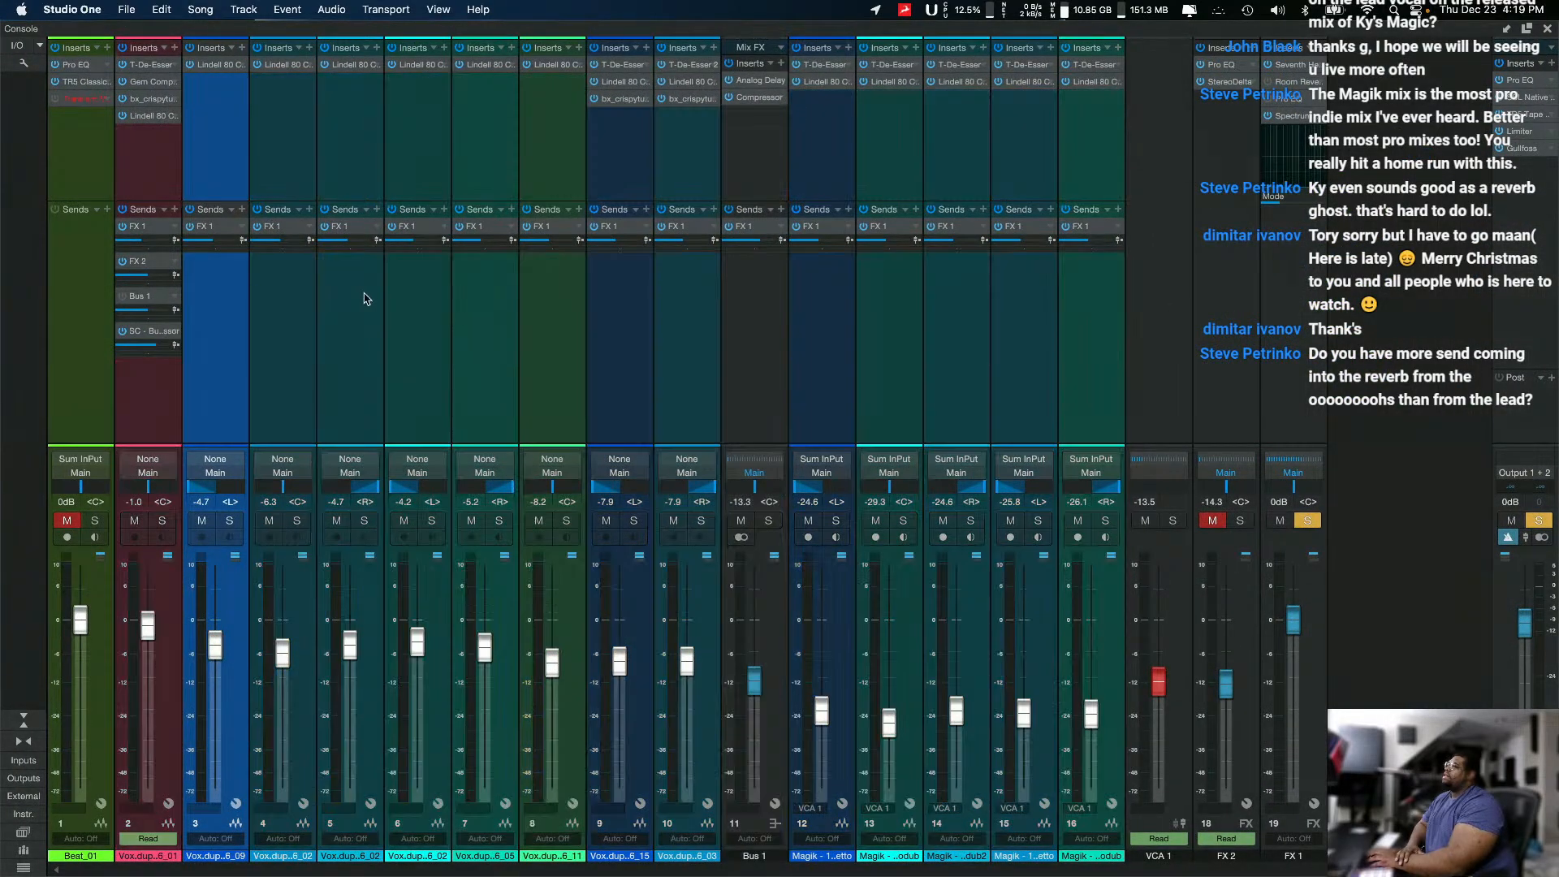
left_click(437, 294)
left_click(215, 328)
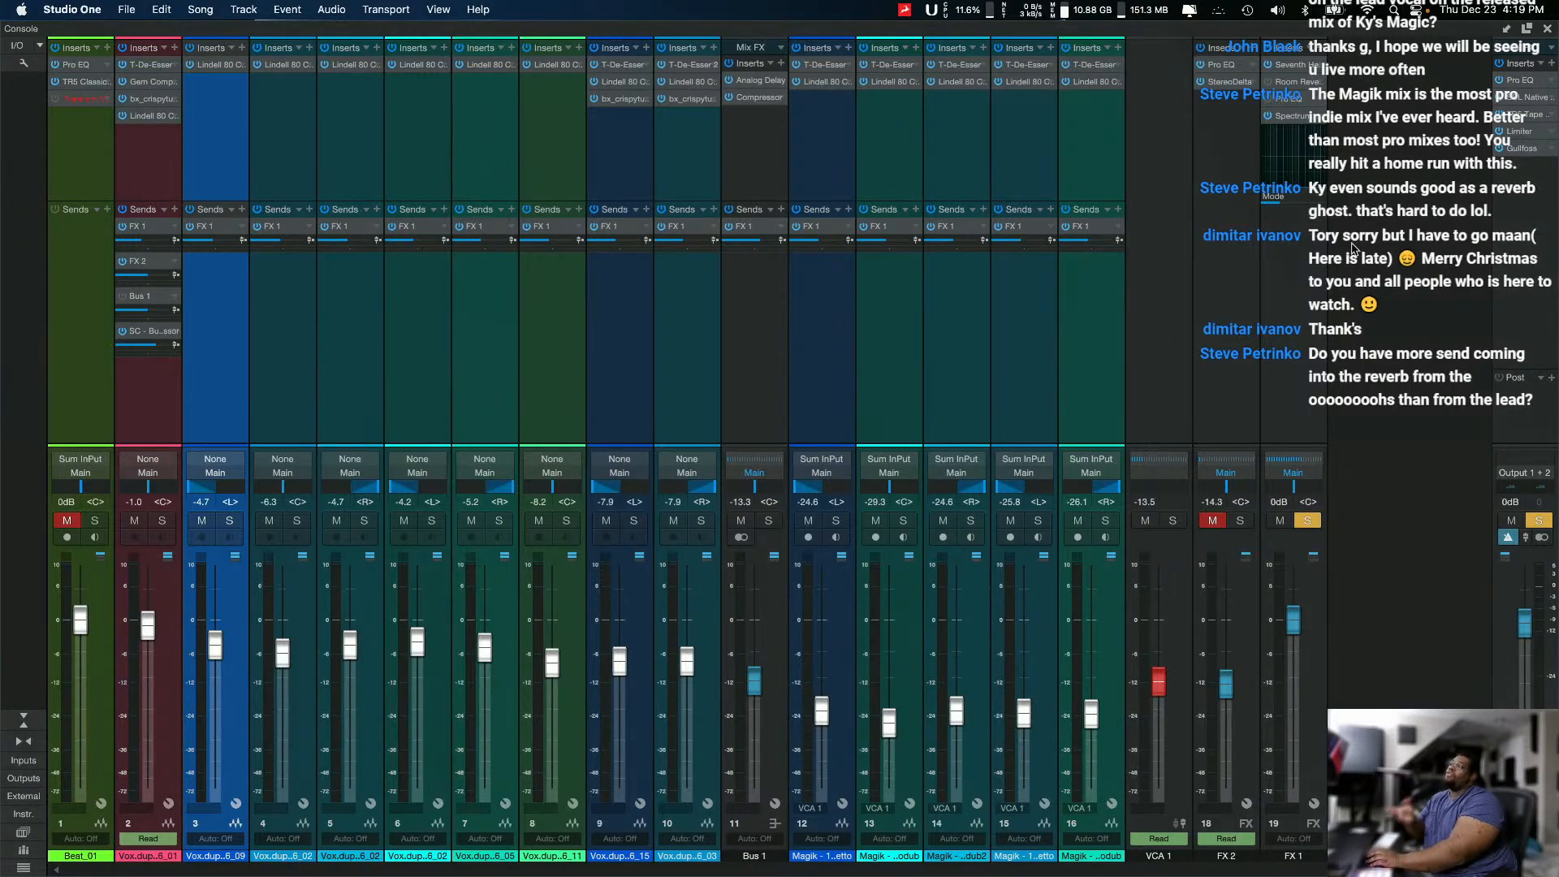
left_click_drag(1493, 26, 1177, 696)
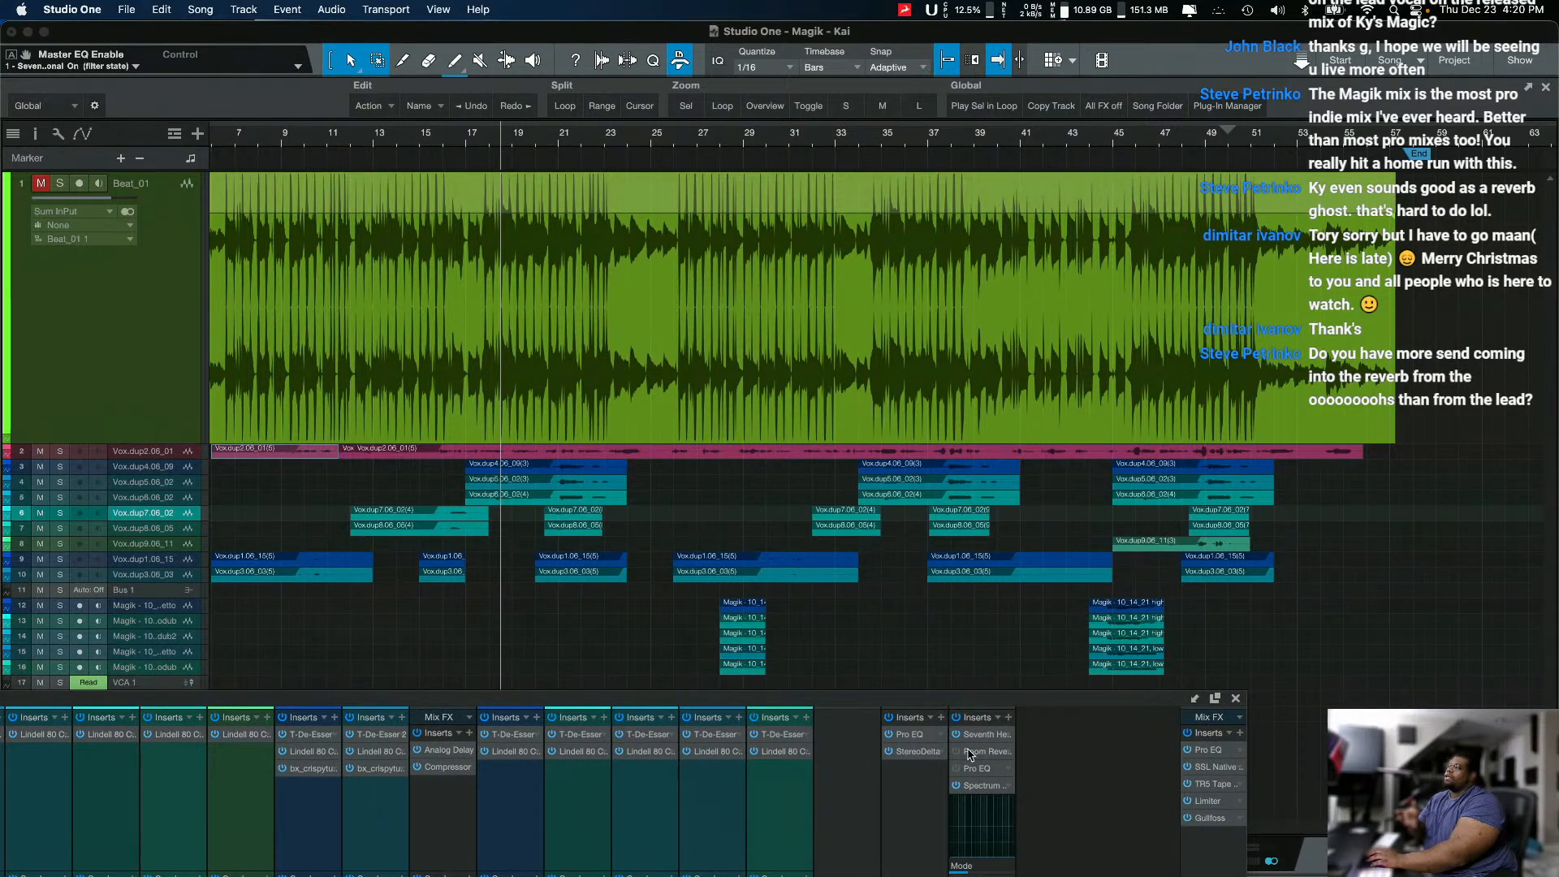
double_click(826, 700)
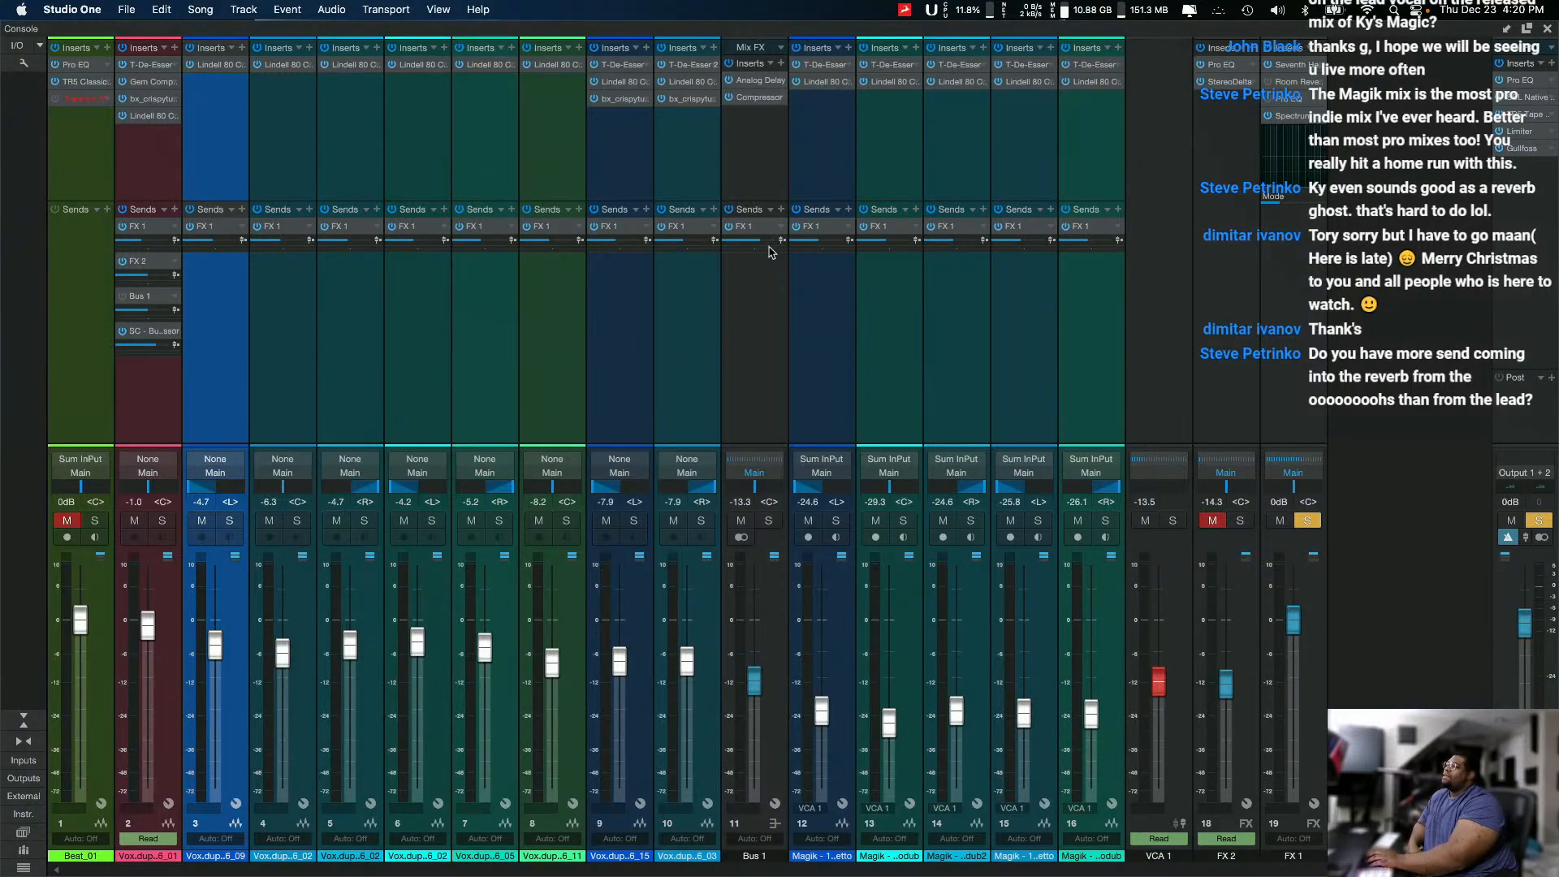
left_click(772, 319)
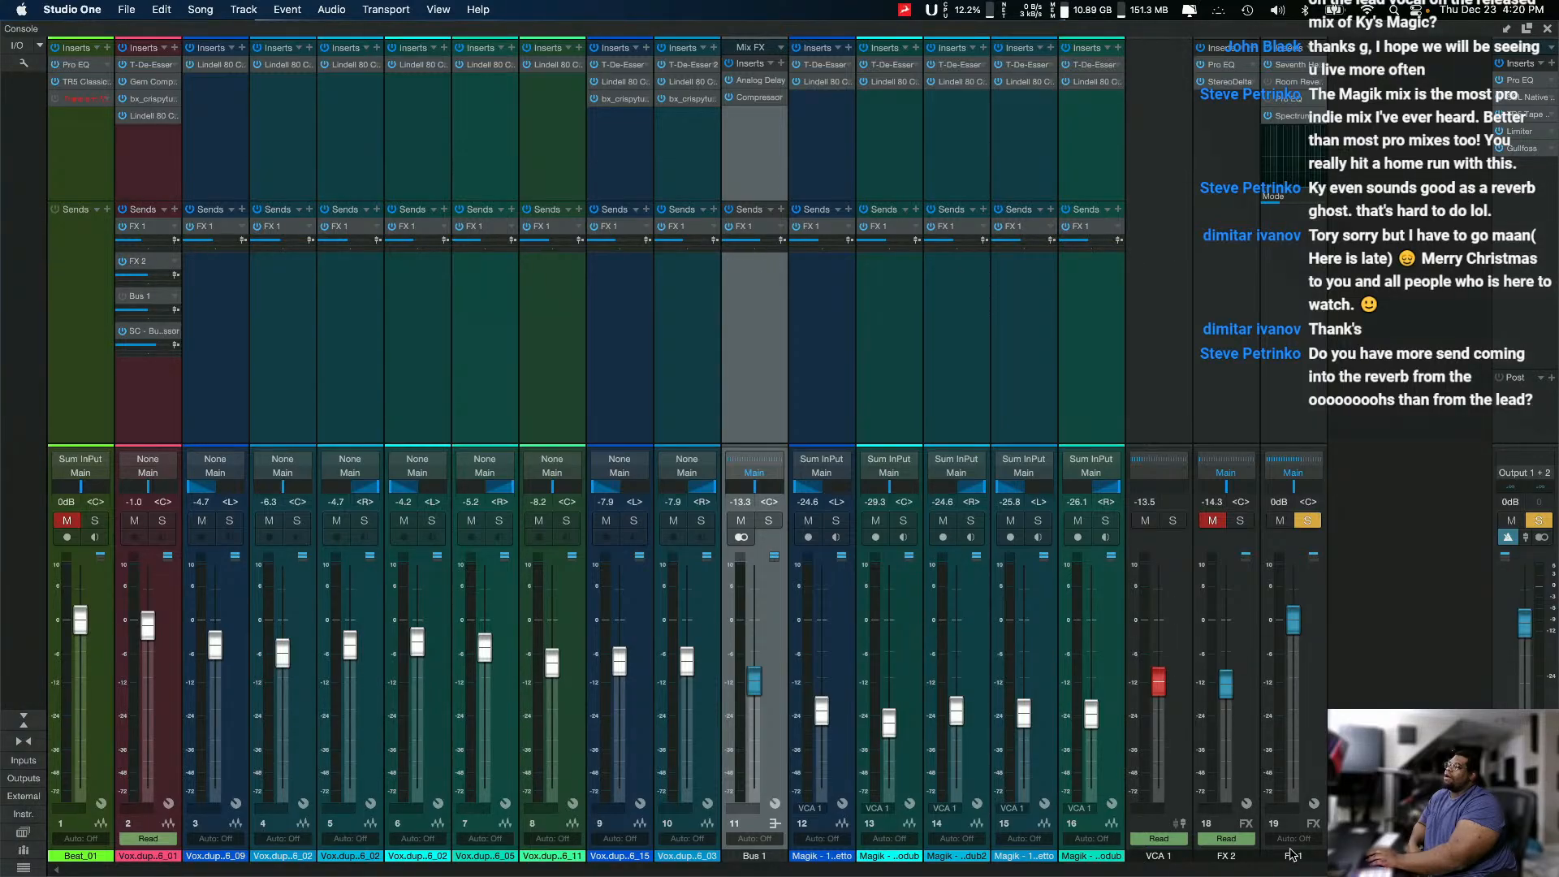
Step: Rename the FX 1 channel as Reverb
double_click(1292, 856)
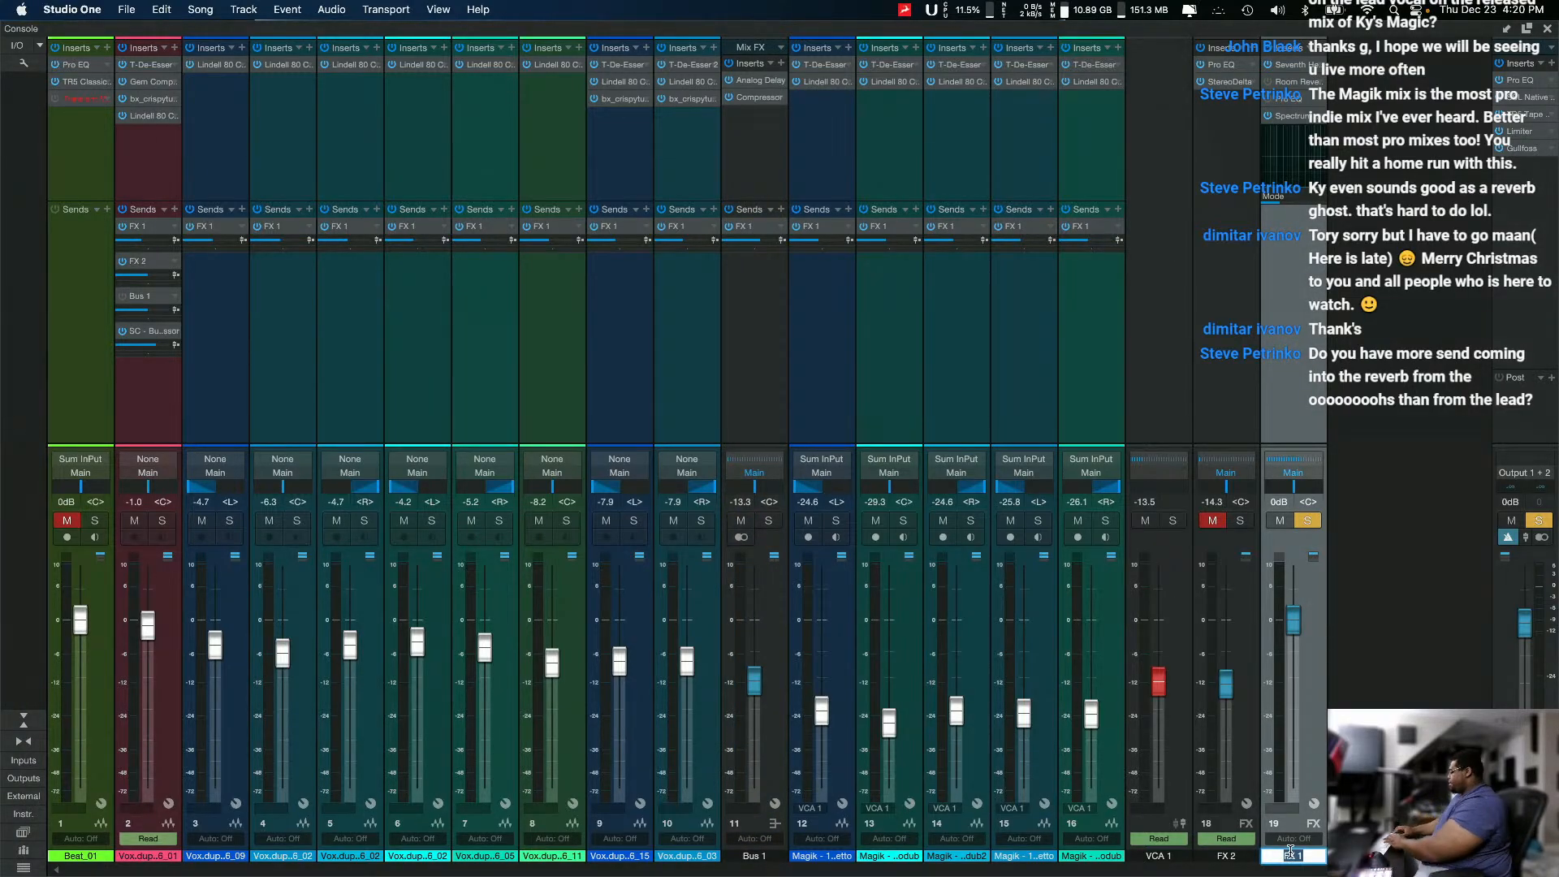
type("R")
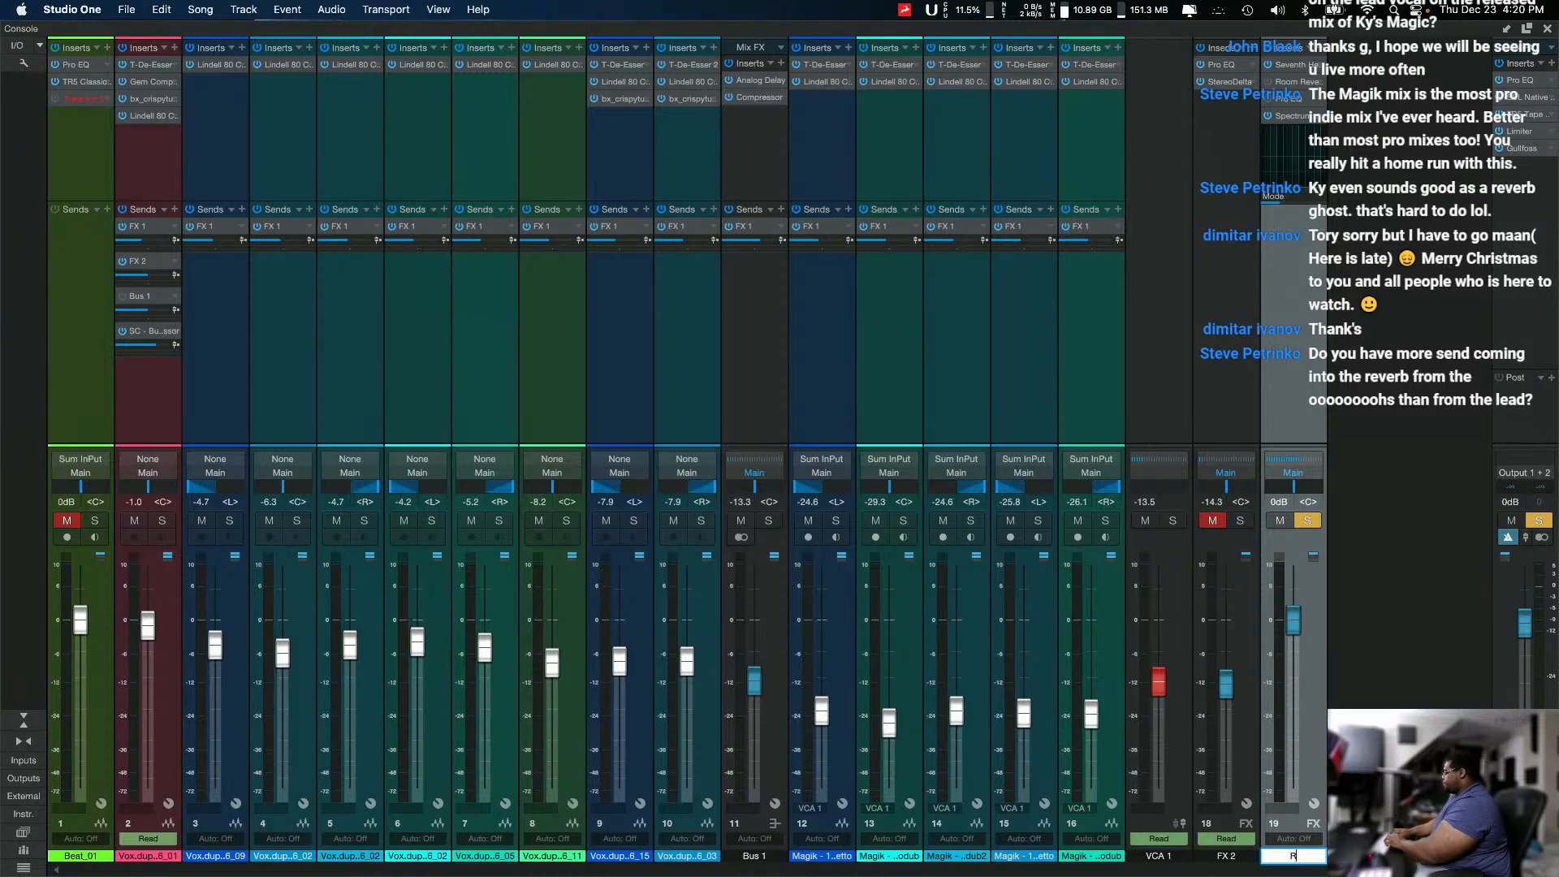
type("everb")
key("Return")
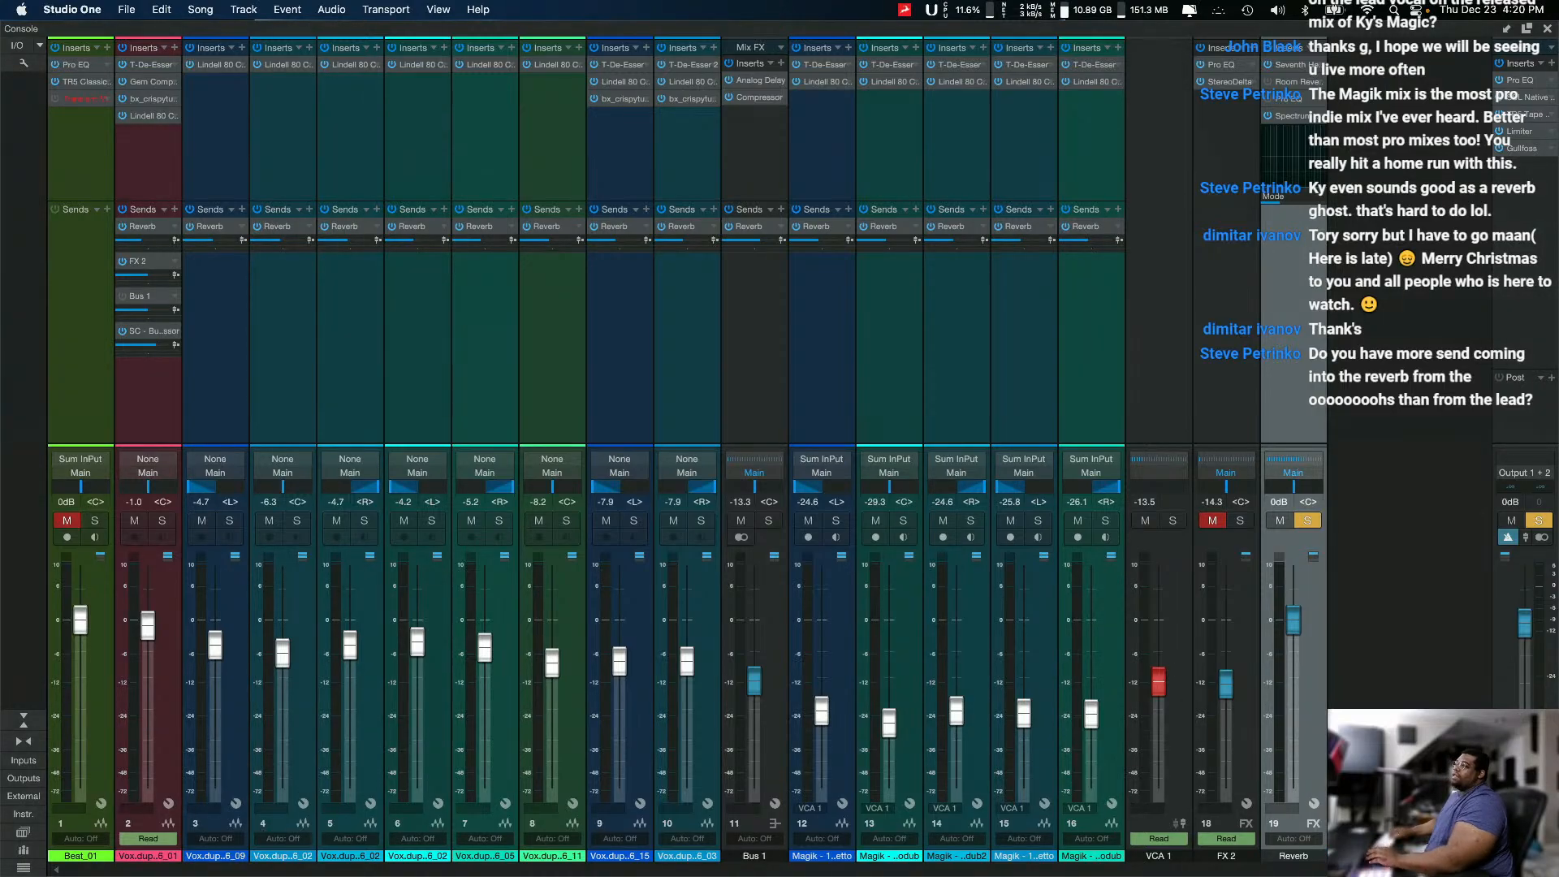
Step: Rename the FX 2 channel as spreader
double_click(1223, 855)
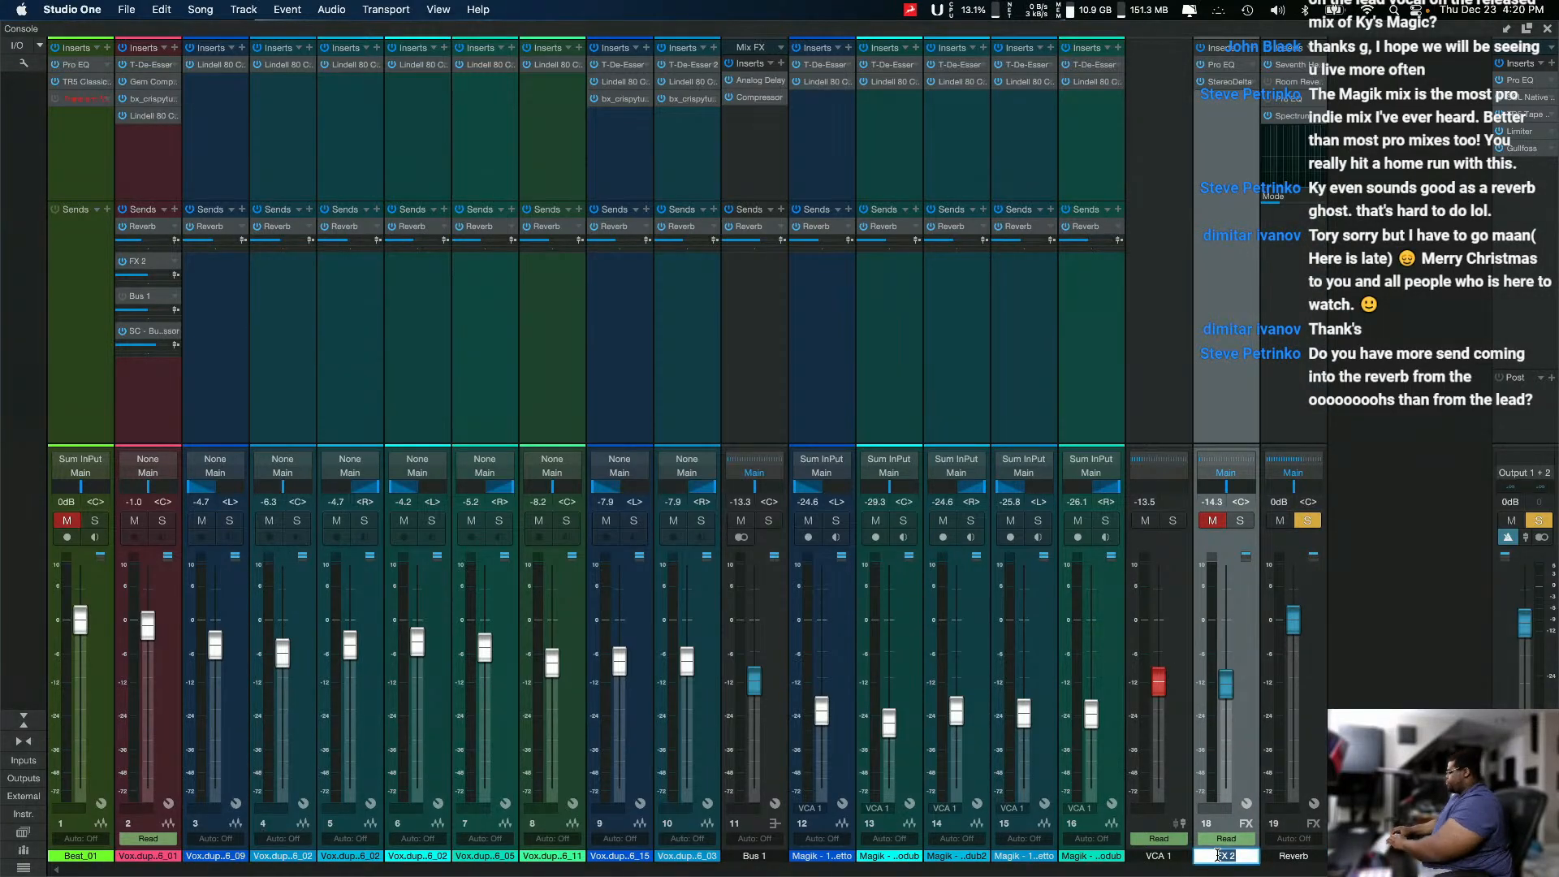
type("spreader")
key("Return")
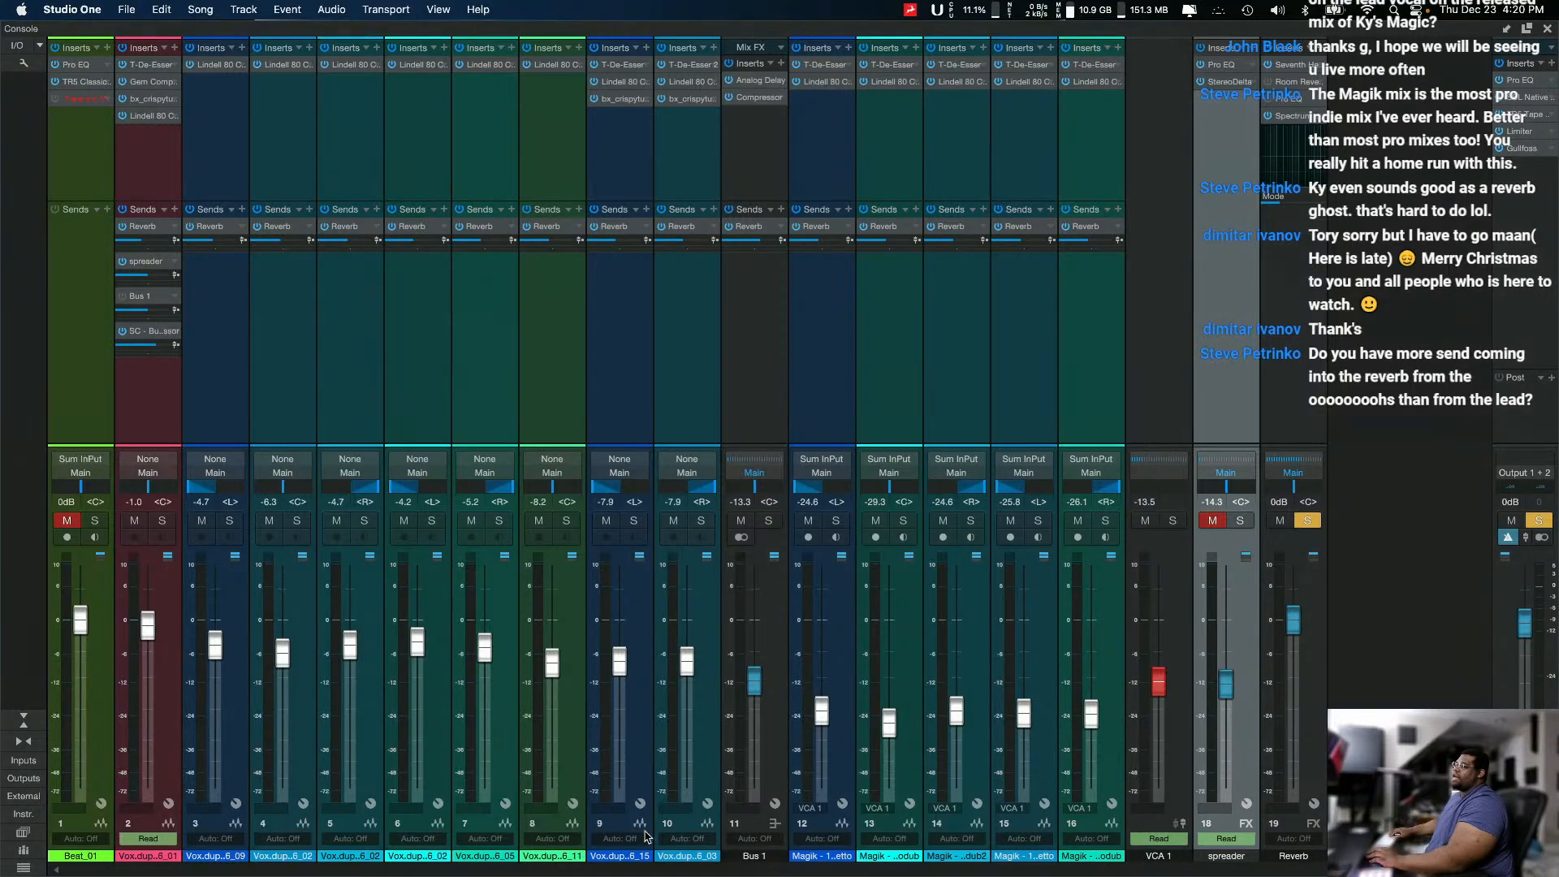
Step: Rename the Bus 1 channel as Delay
left_click(751, 859)
double_click(751, 856)
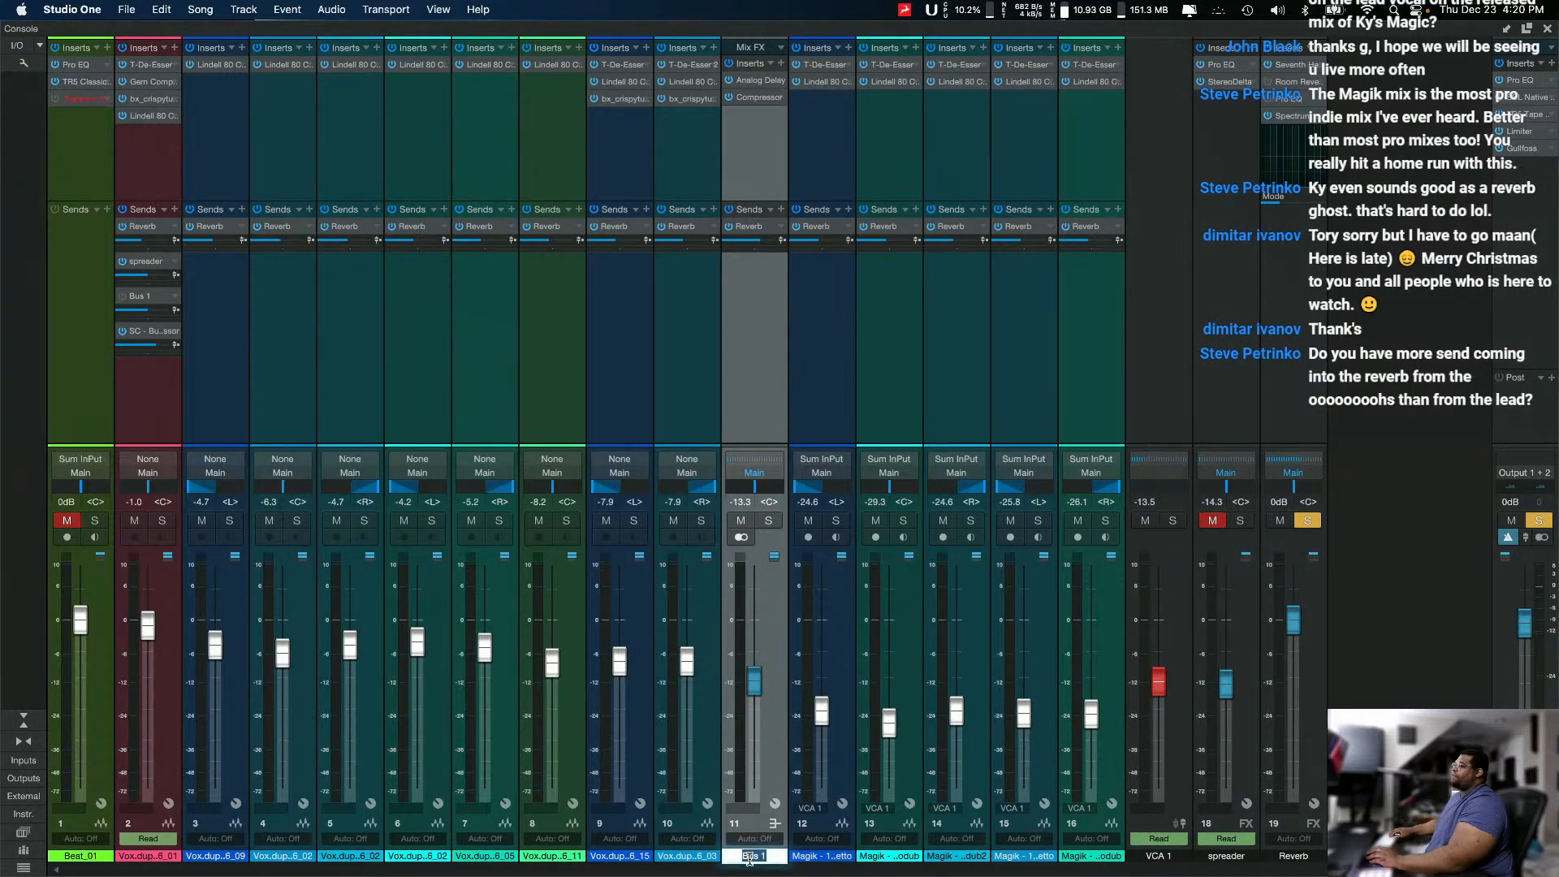
type("Delay")
key("Return")
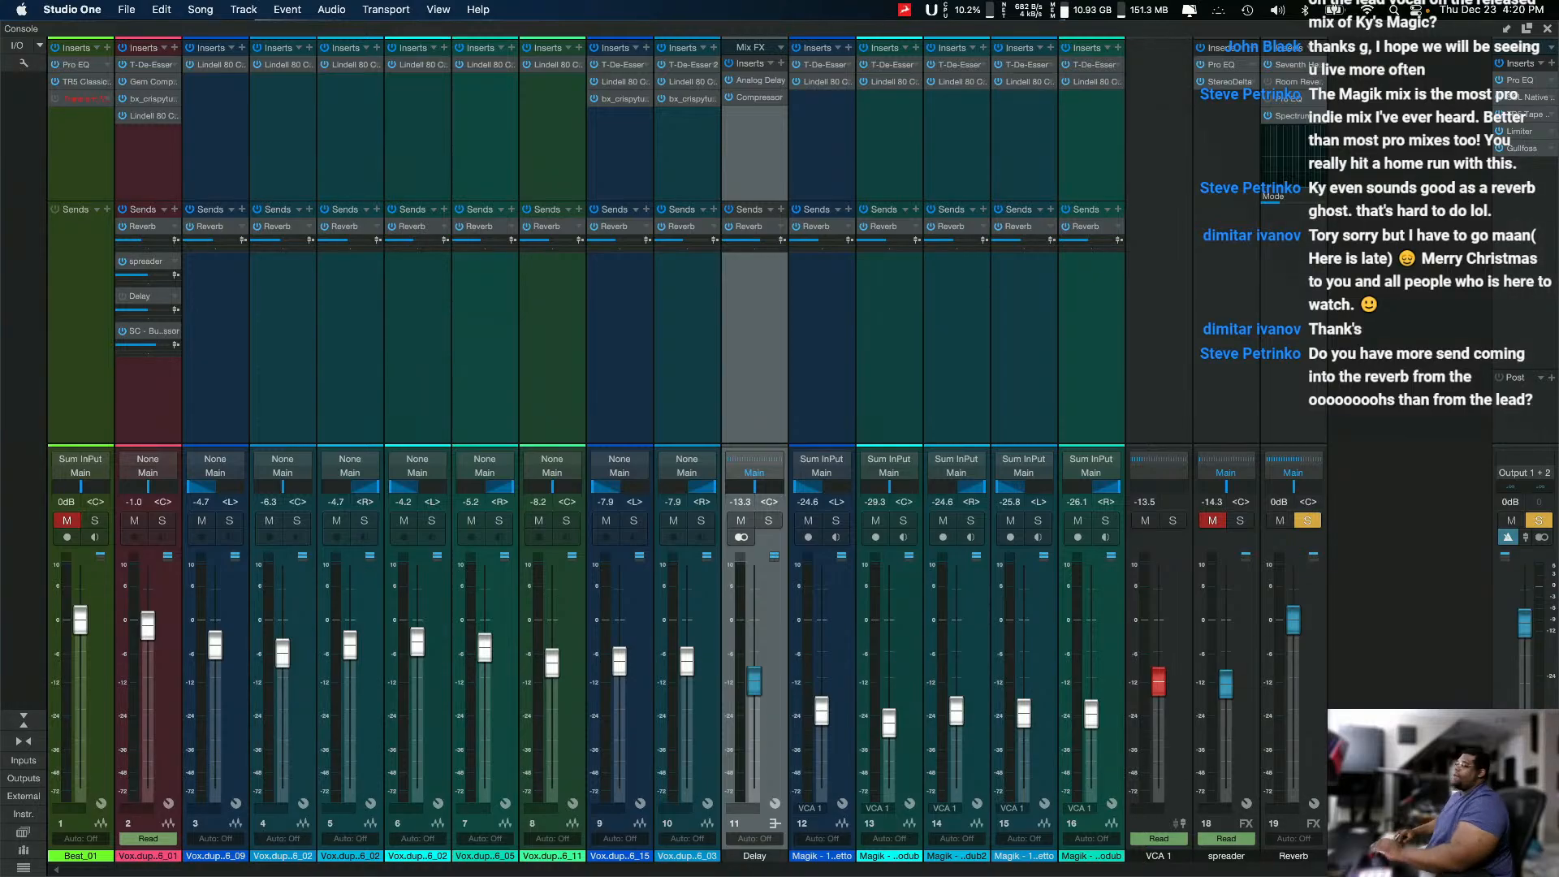
Step: Dock the console below the arrangement with the track height set to Tiny, and place the playhead at bar 23
left_click(1526, 30)
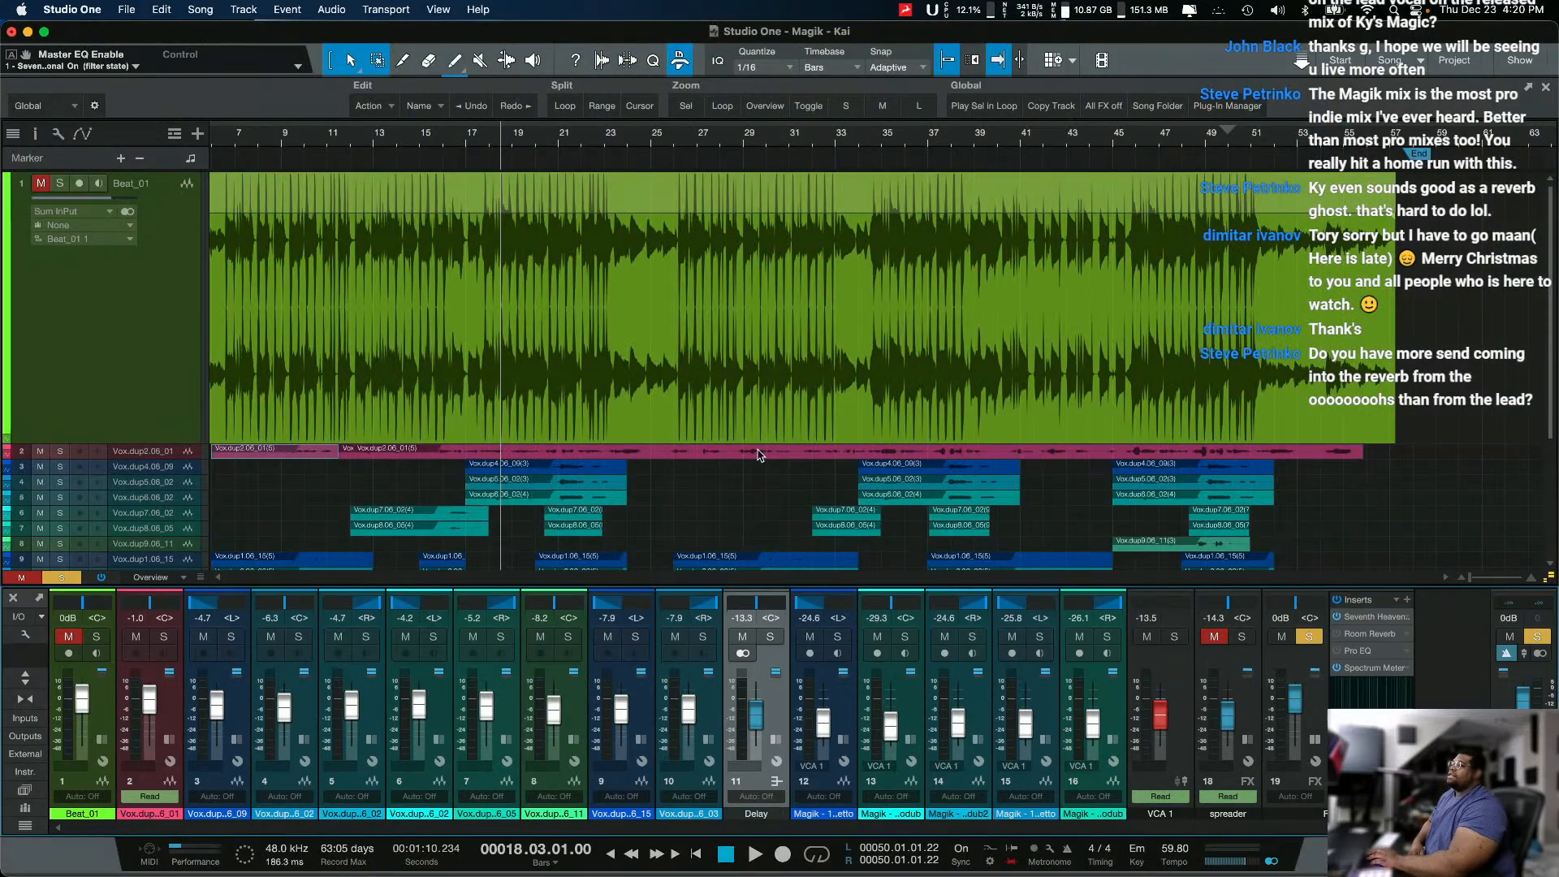
mouse_move(975, 583)
left_mouse_down()
mouse_move(974, 414)
mouse_move(974, 586)
left_mouse_up()
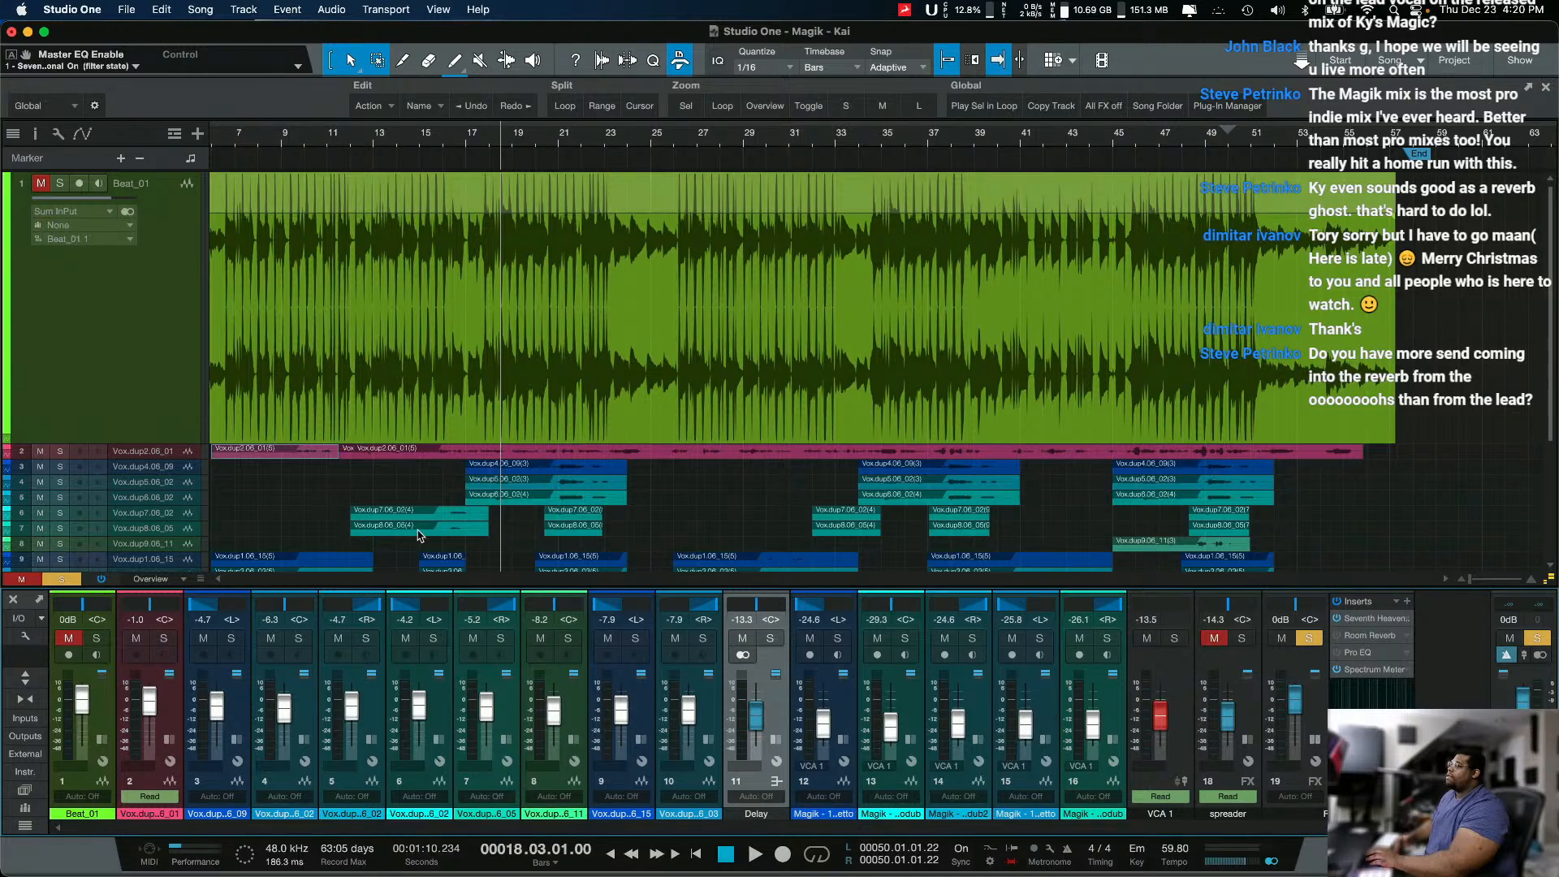
scroll(419, 535, "down", 5)
key("shift+e")
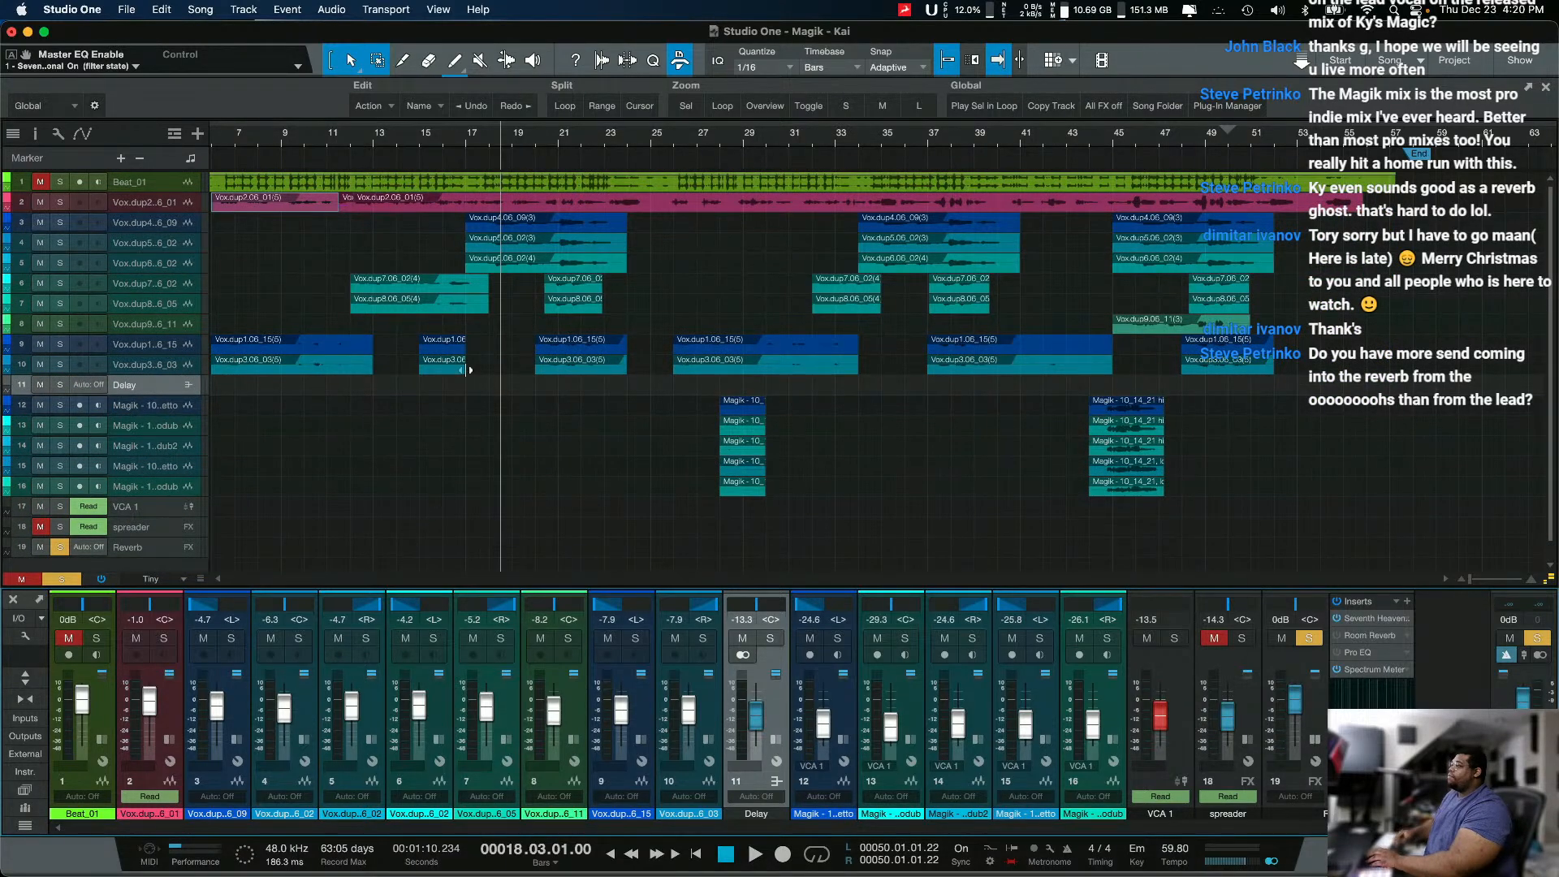
left_click(605, 142)
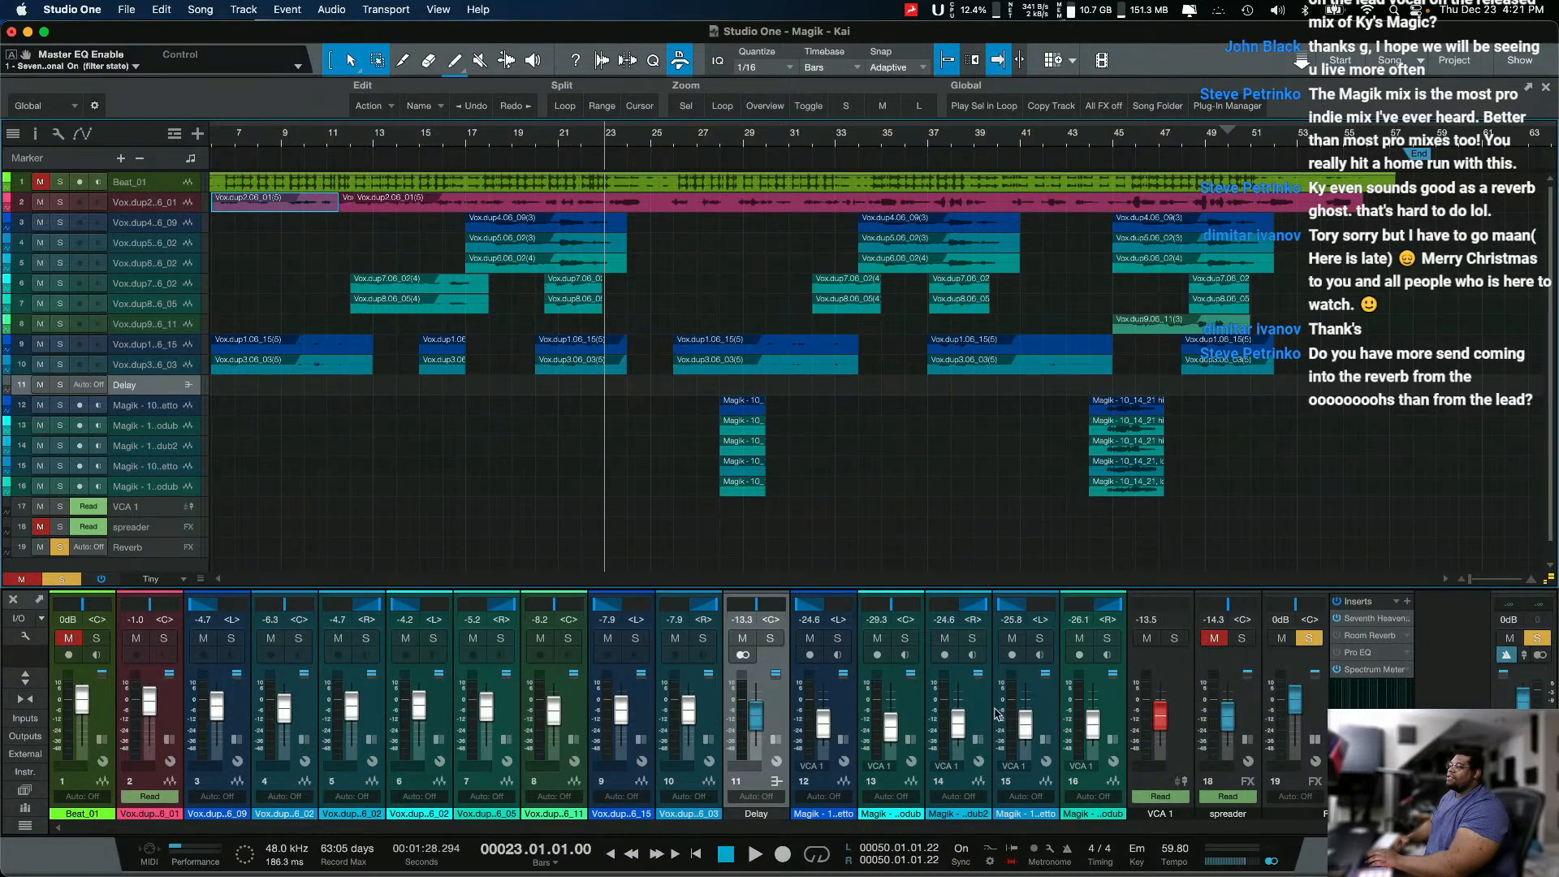
Step: Enlarge the console, expand the Delay channel's inserts, and open its Analog Delay fully on screen
left_click_drag(1296, 589, 1296, 347)
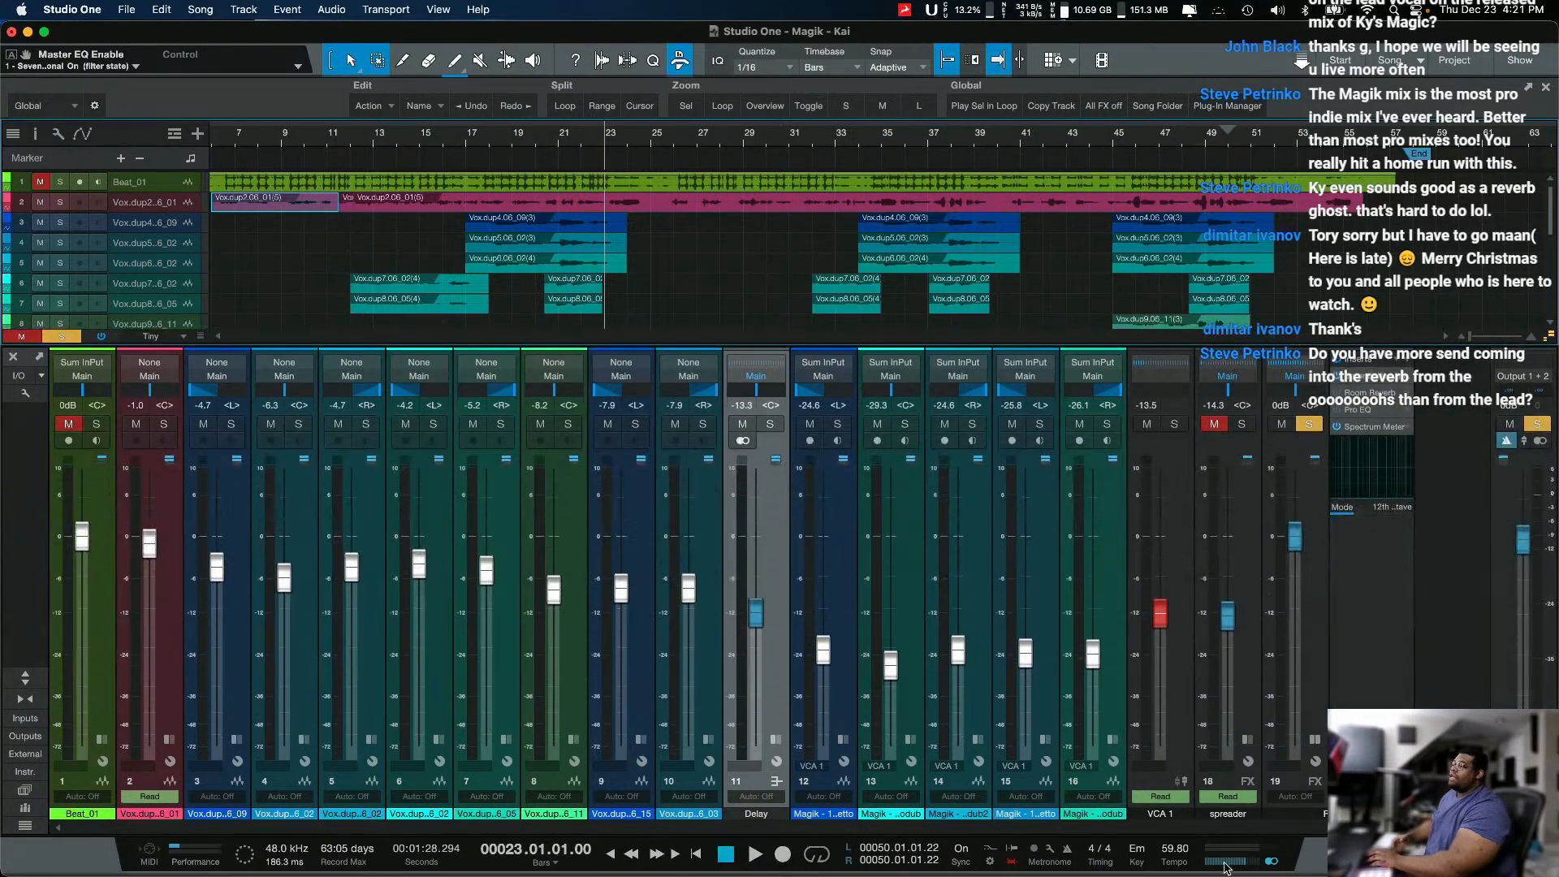
left_click(777, 739)
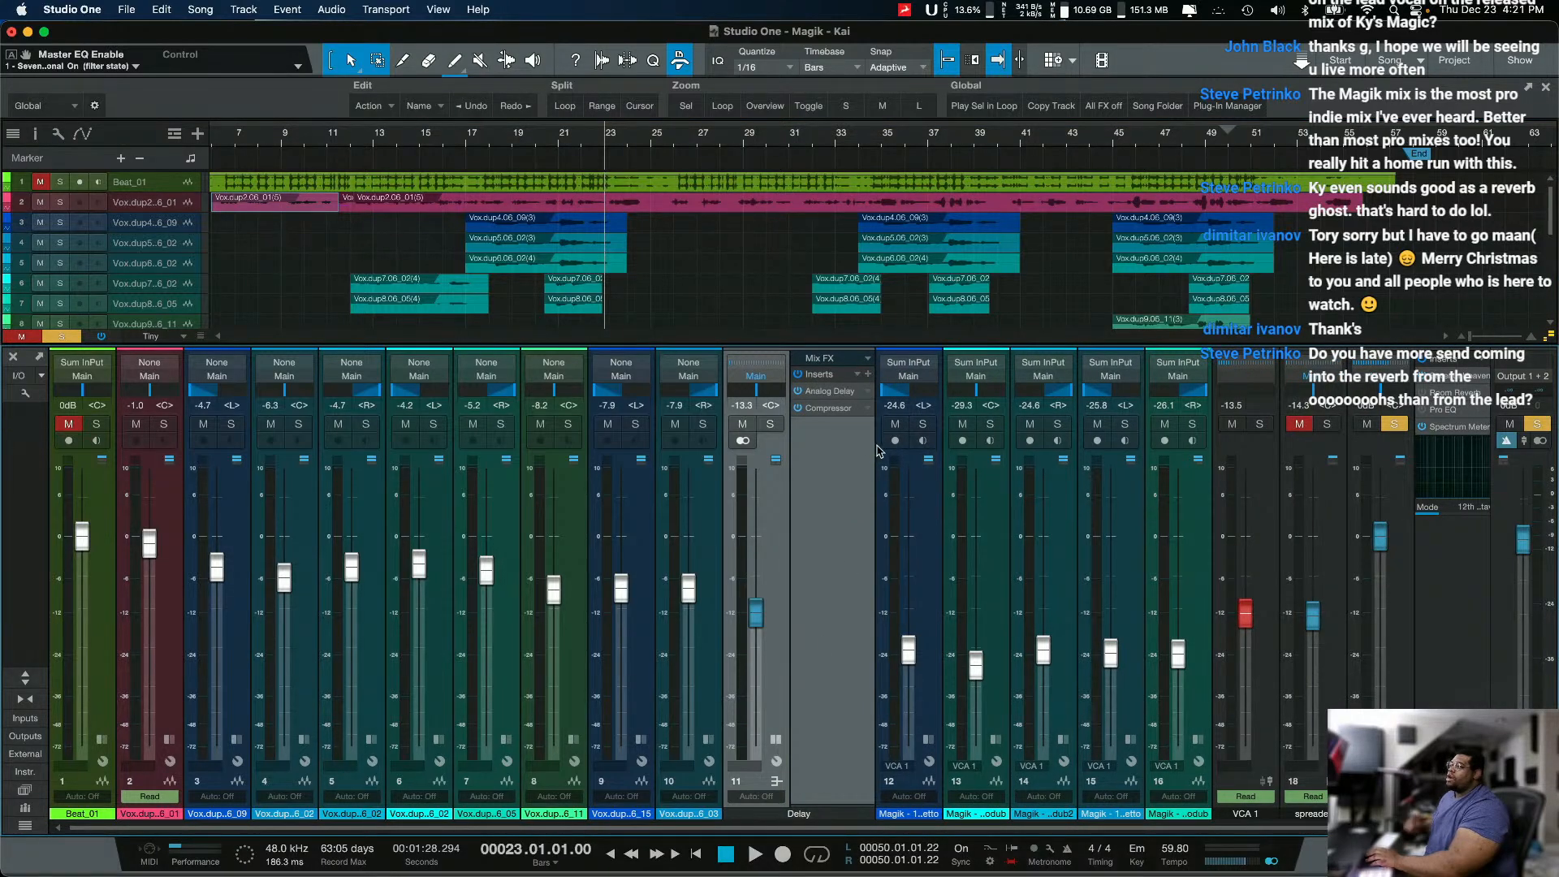
left_click(839, 391)
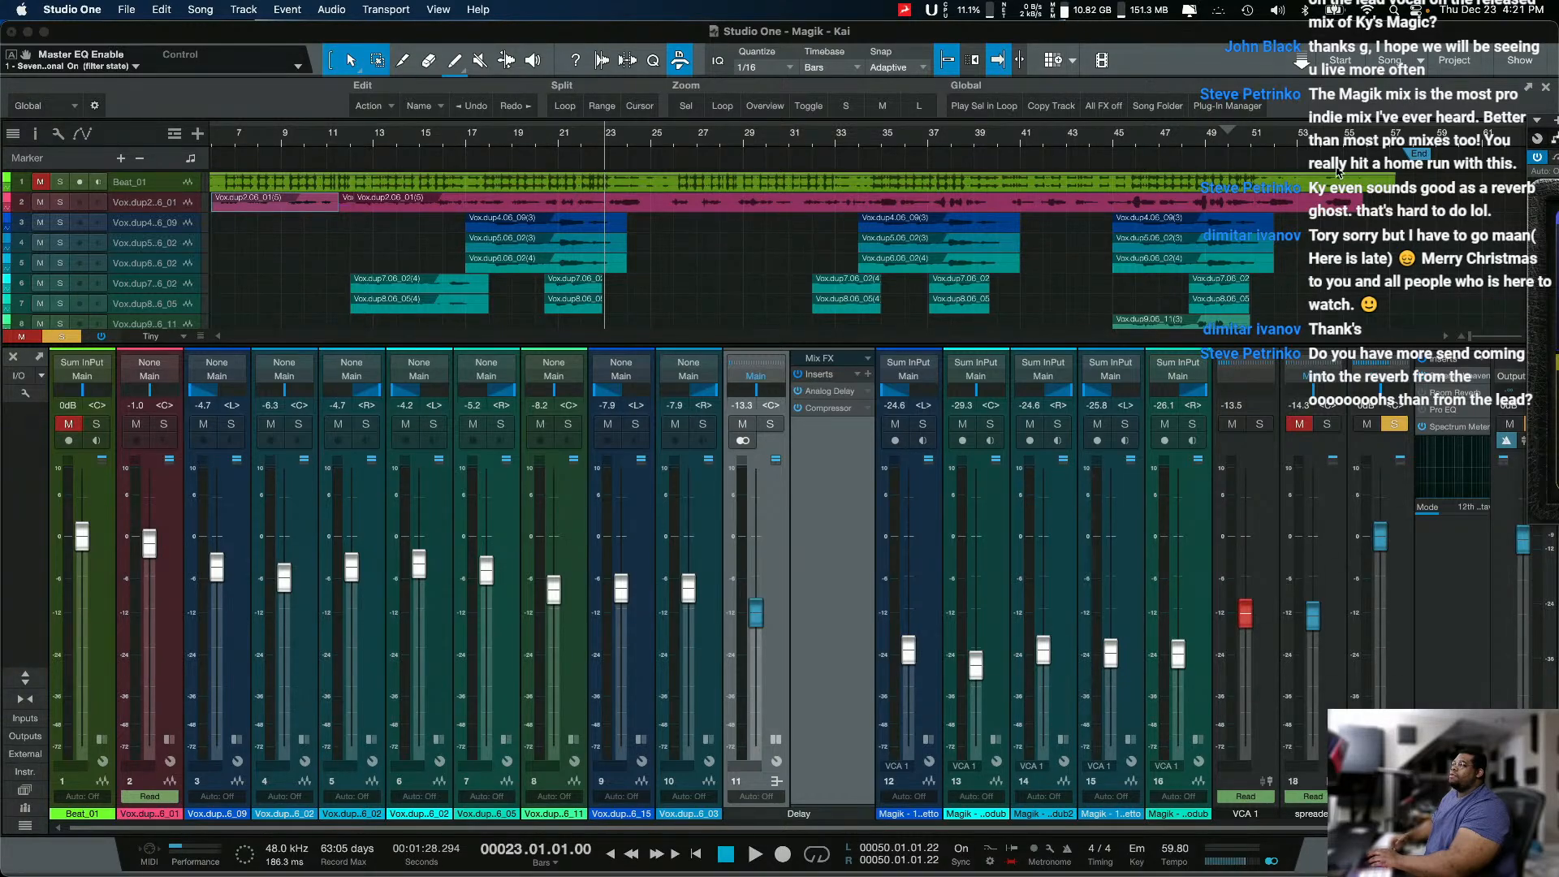
left_click(1554, 124)
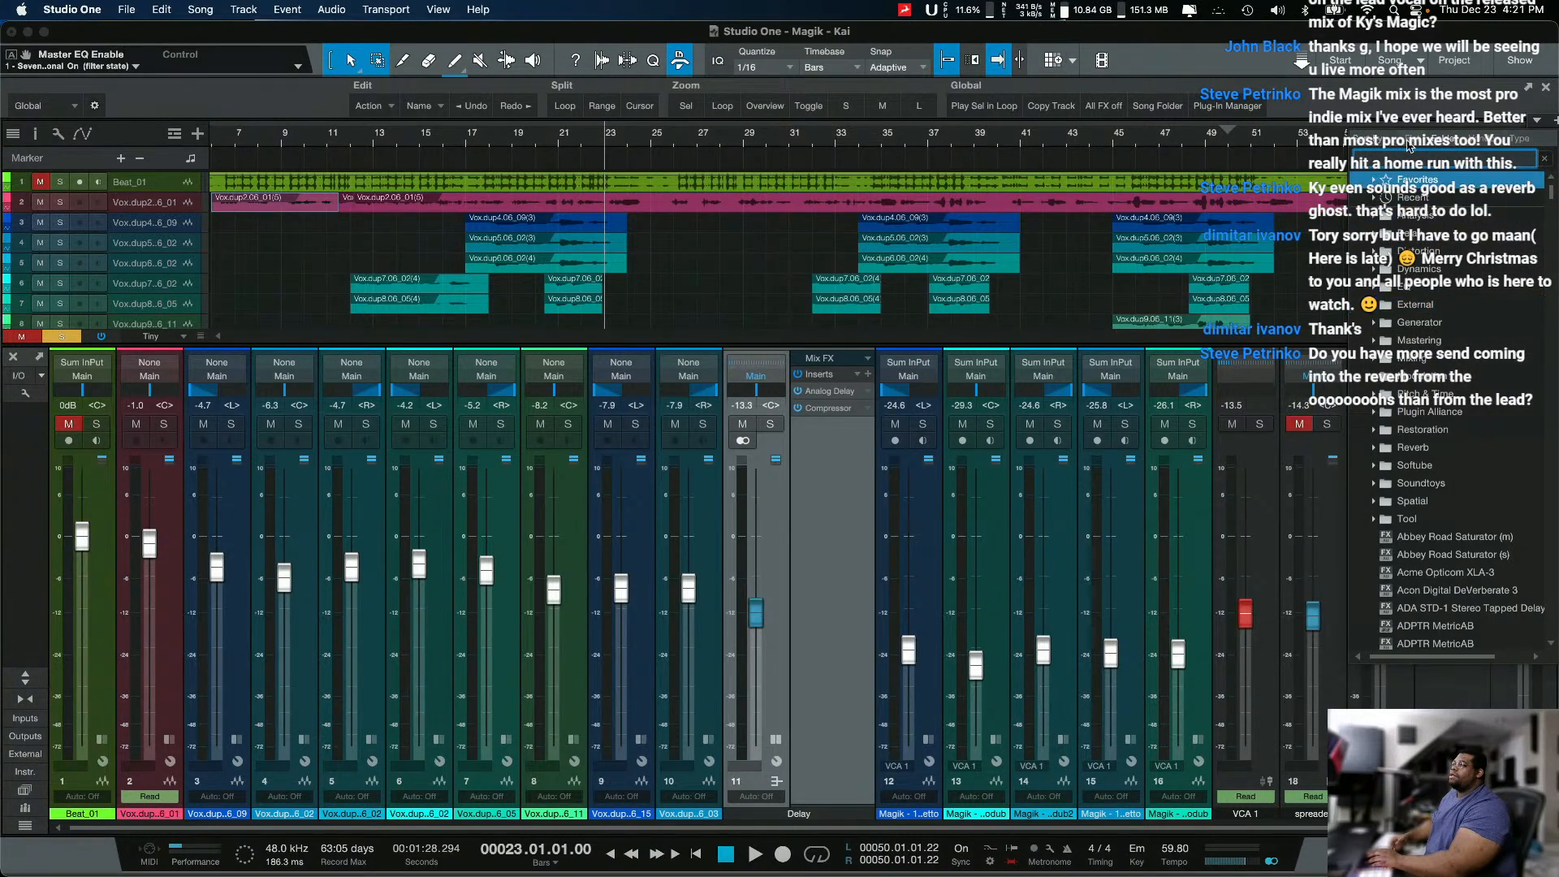
left_click(1365, 104)
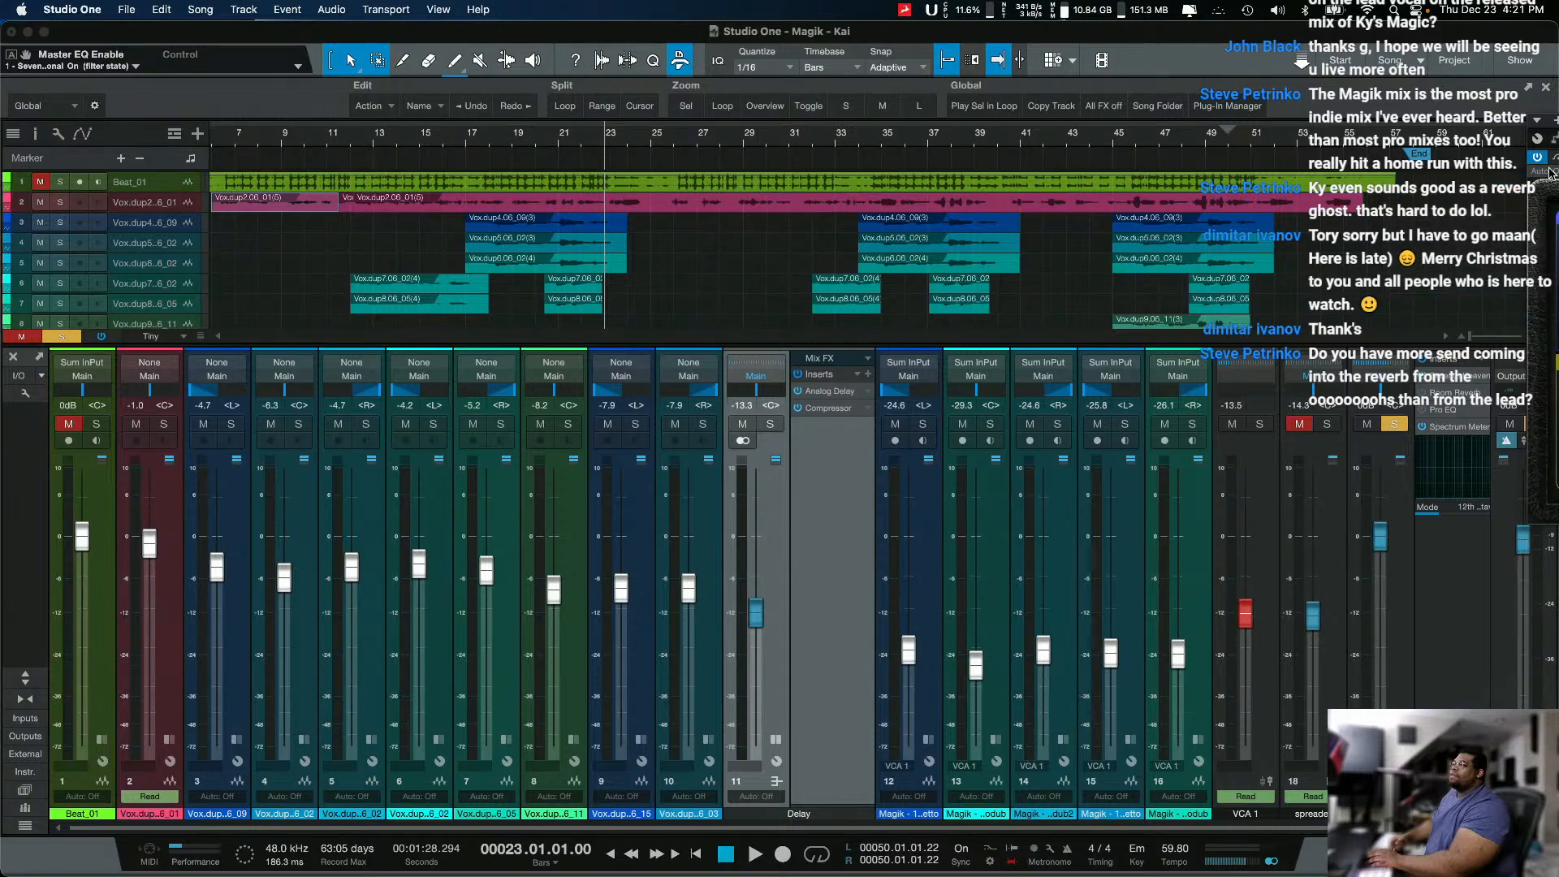
left_click_drag(1552, 168, 104, 413)
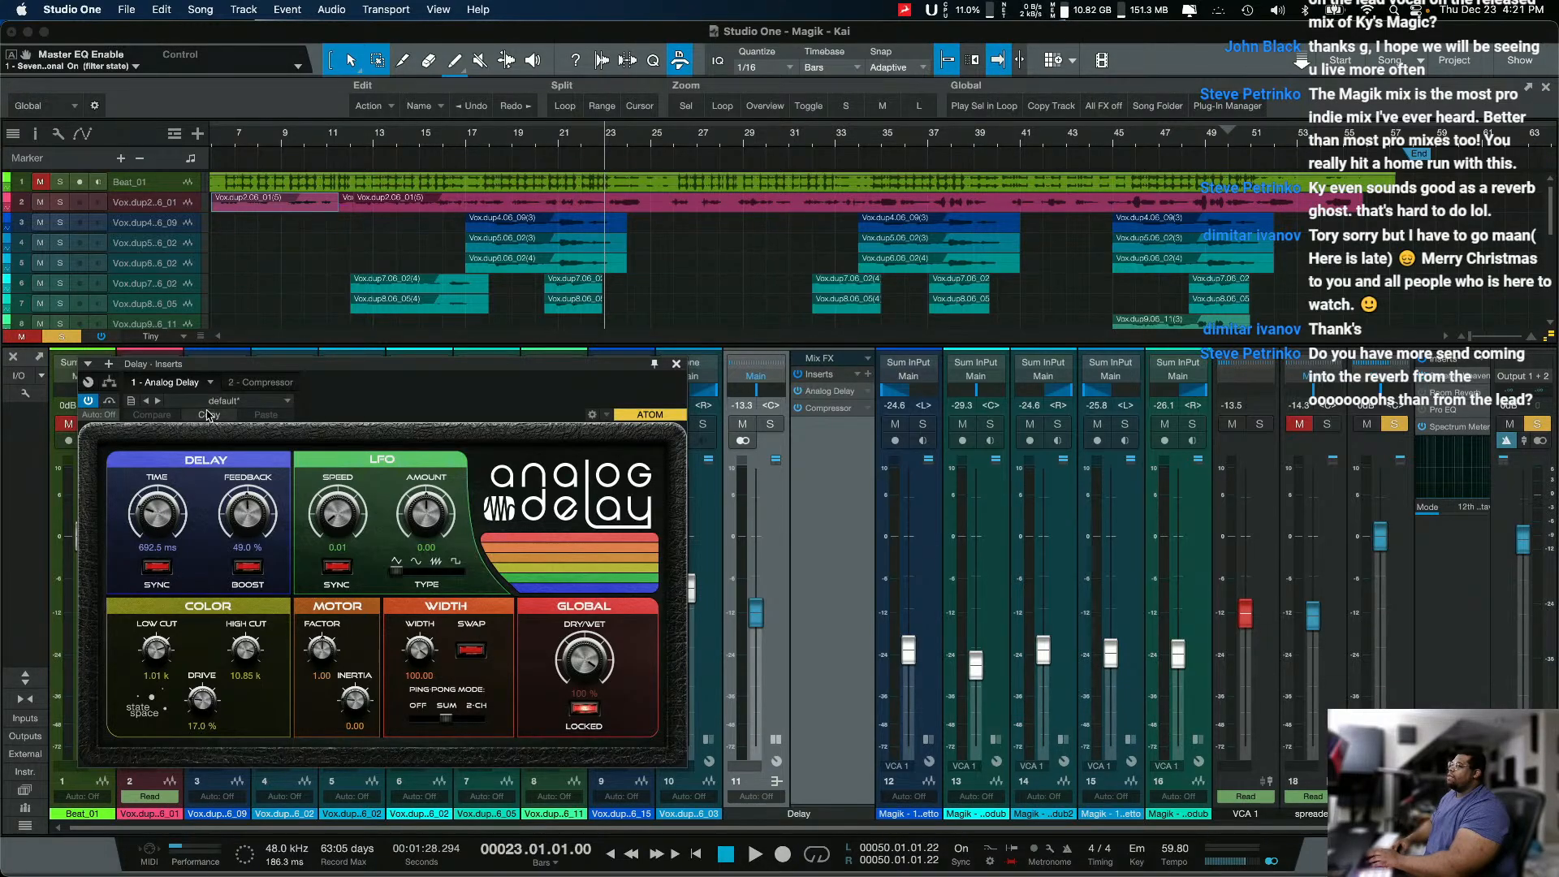
Step: Try tempo-syncing the Analog Delay time with a 1 Bar value, and restore the plug-in's previous settings
left_click(156, 566)
left_click_drag(177, 520, 187, 483)
left_click(158, 552)
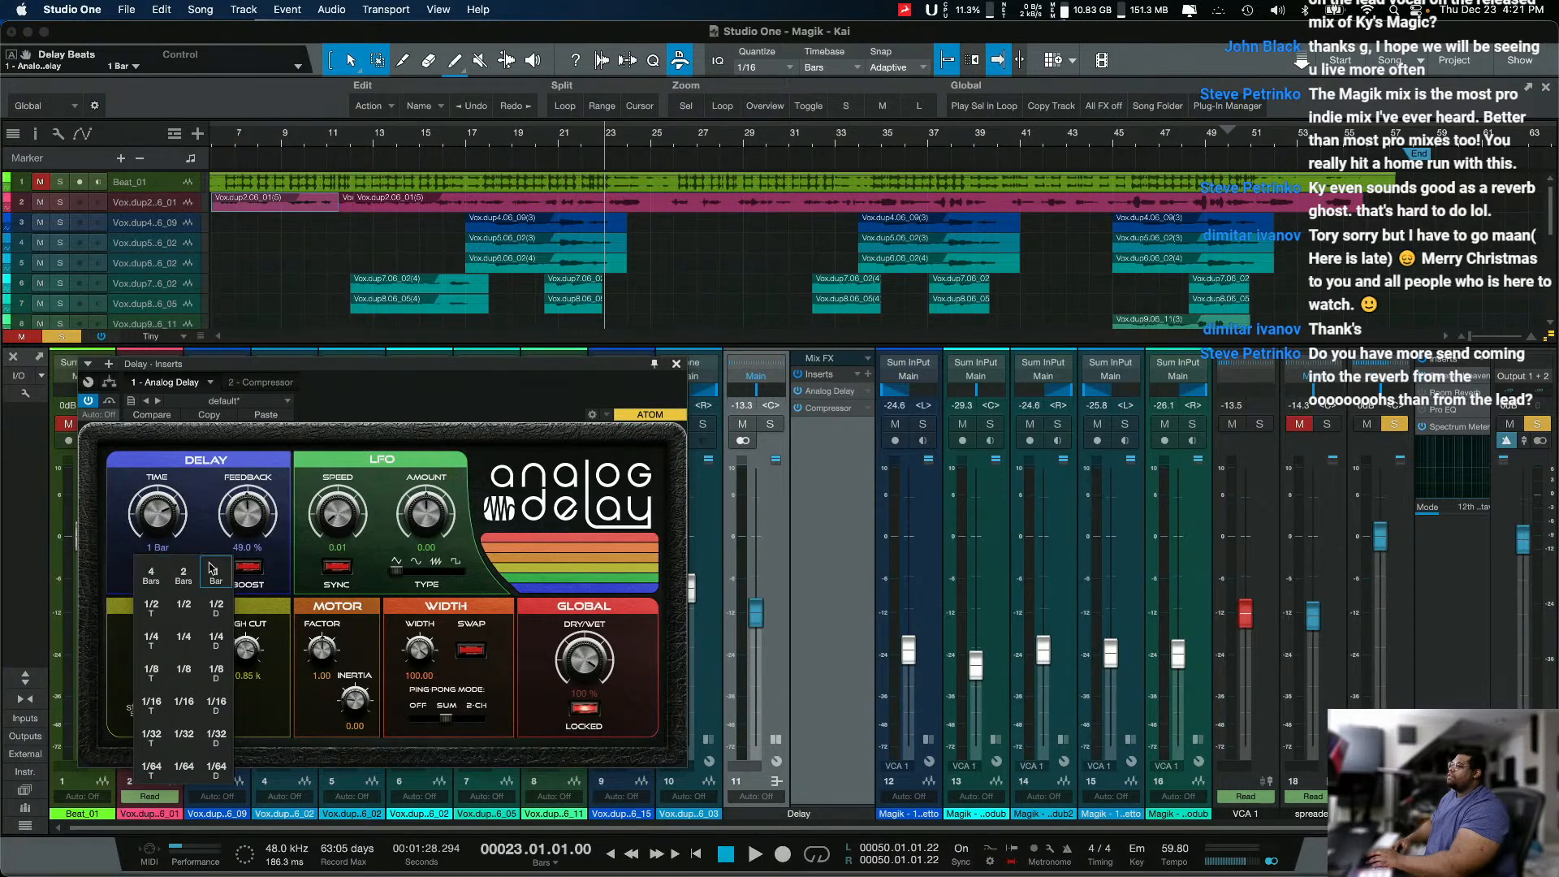
left_click(235, 452)
left_click(255, 416)
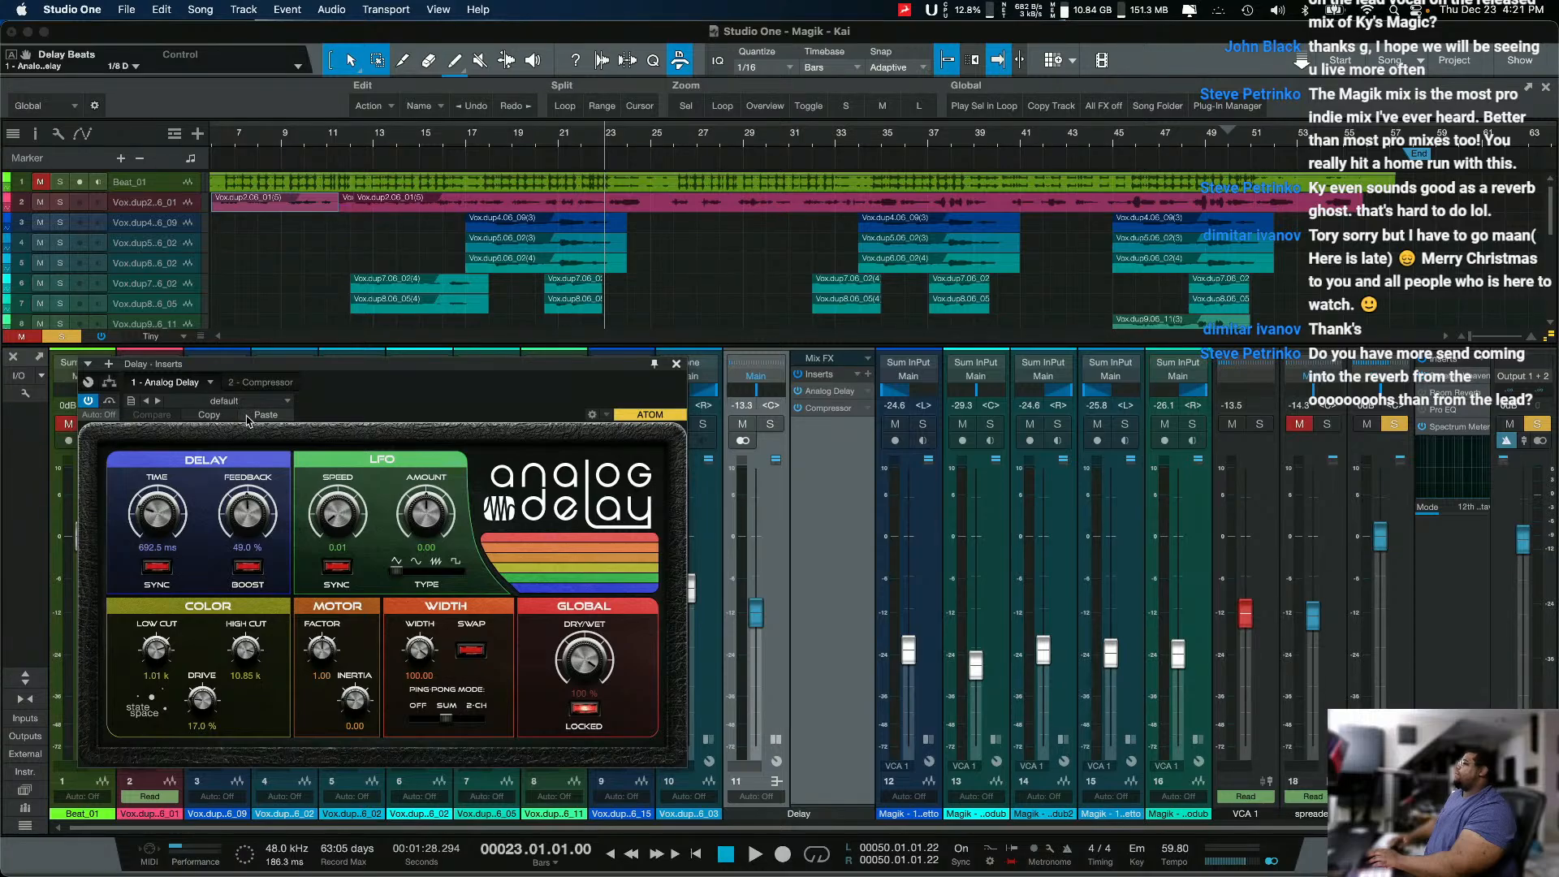
Step: Set the Analog Delay's ping-pong mode to 2-CH
left_click_drag(445, 718, 490, 748)
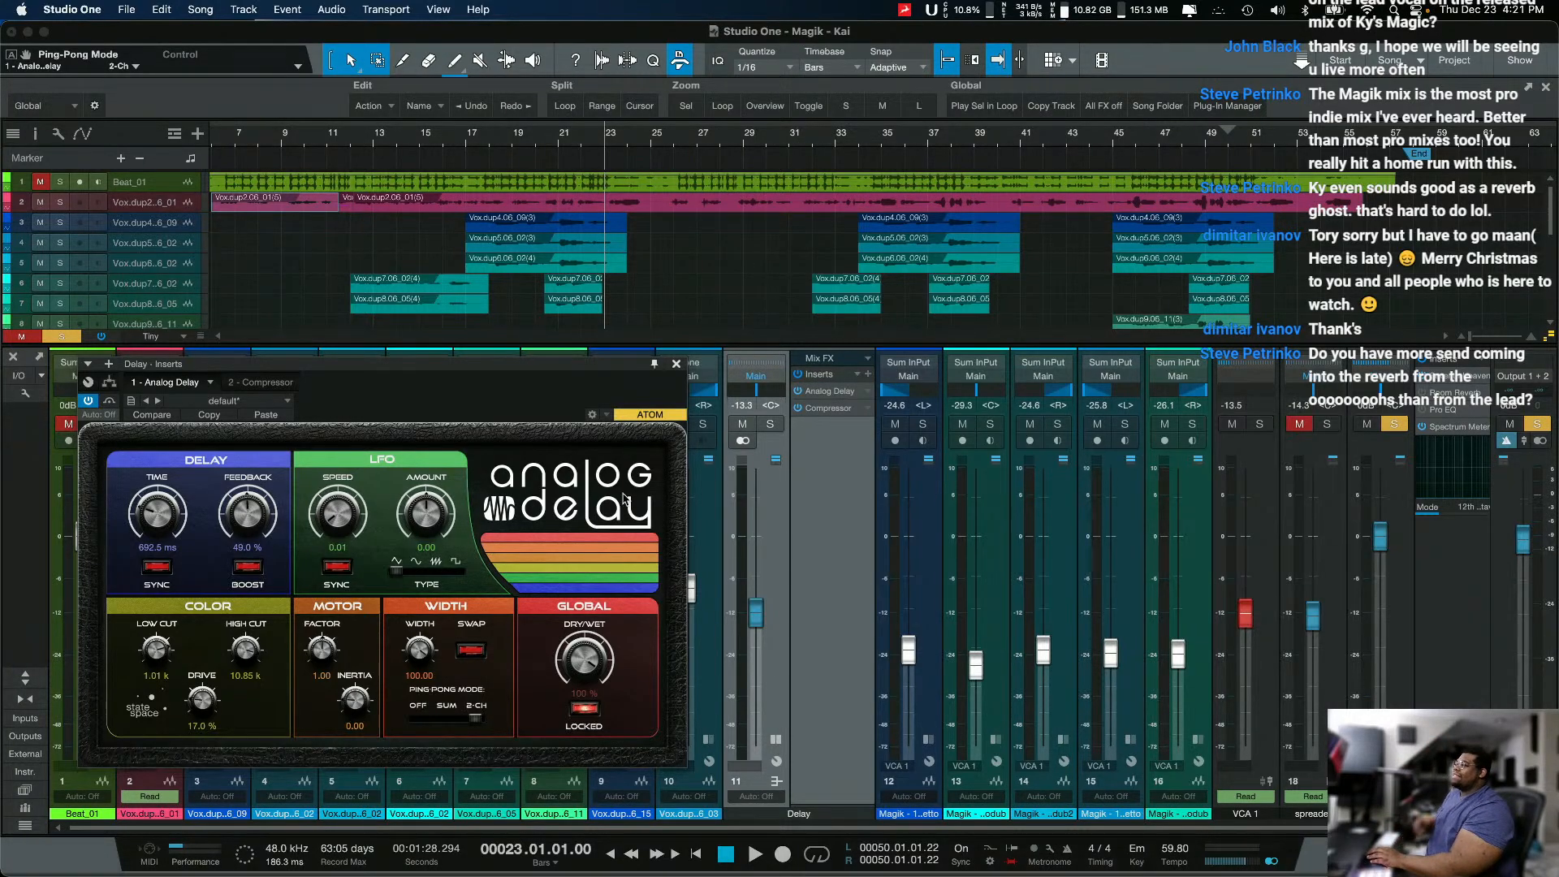
Step: Bypass the Compressor on the Delay channel and place the playhead at bar 22
left_click(797, 409)
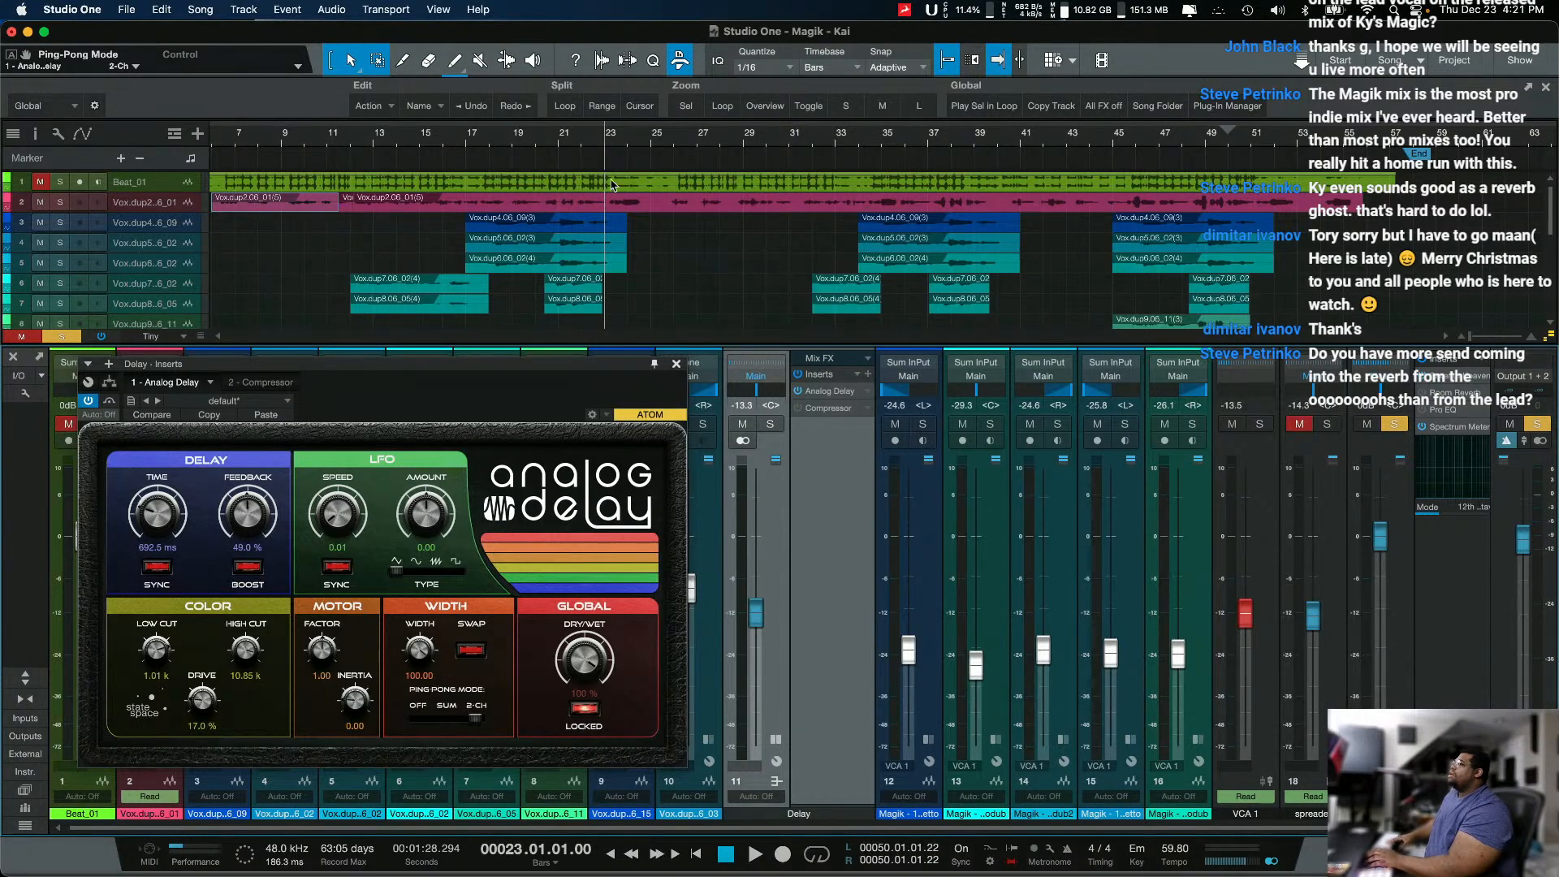
left_click(576, 146)
Step: Move the Analog Delay window clear of the vocal channels and enlarge the console to show every channel's inserts and sends
left_click_drag(583, 358, 1341, 300)
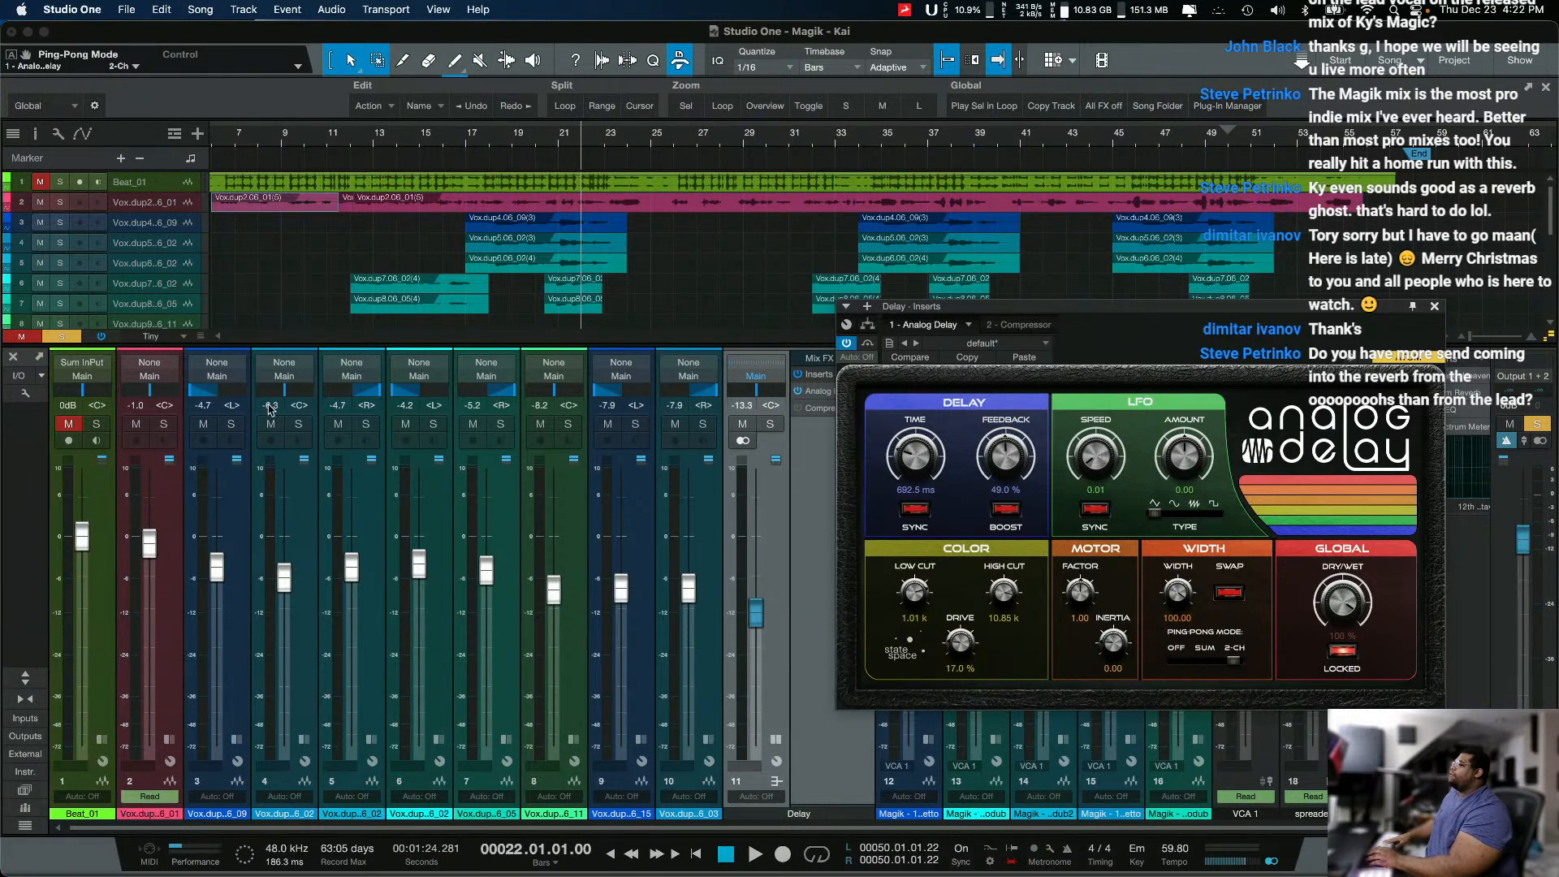
left_click(25, 697)
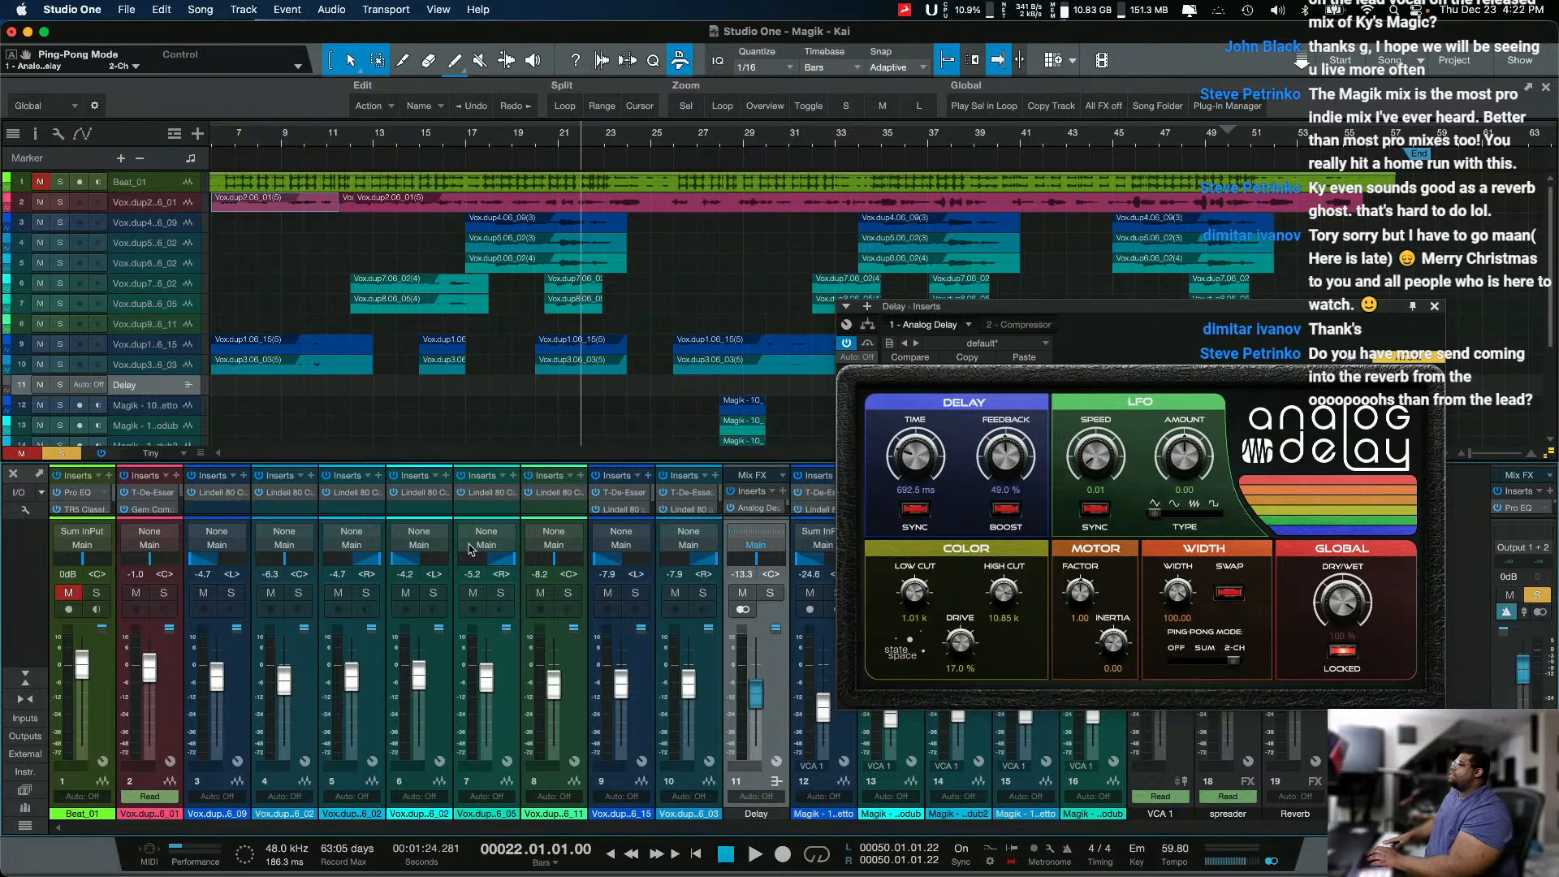
left_click_drag(478, 460, 504, 258)
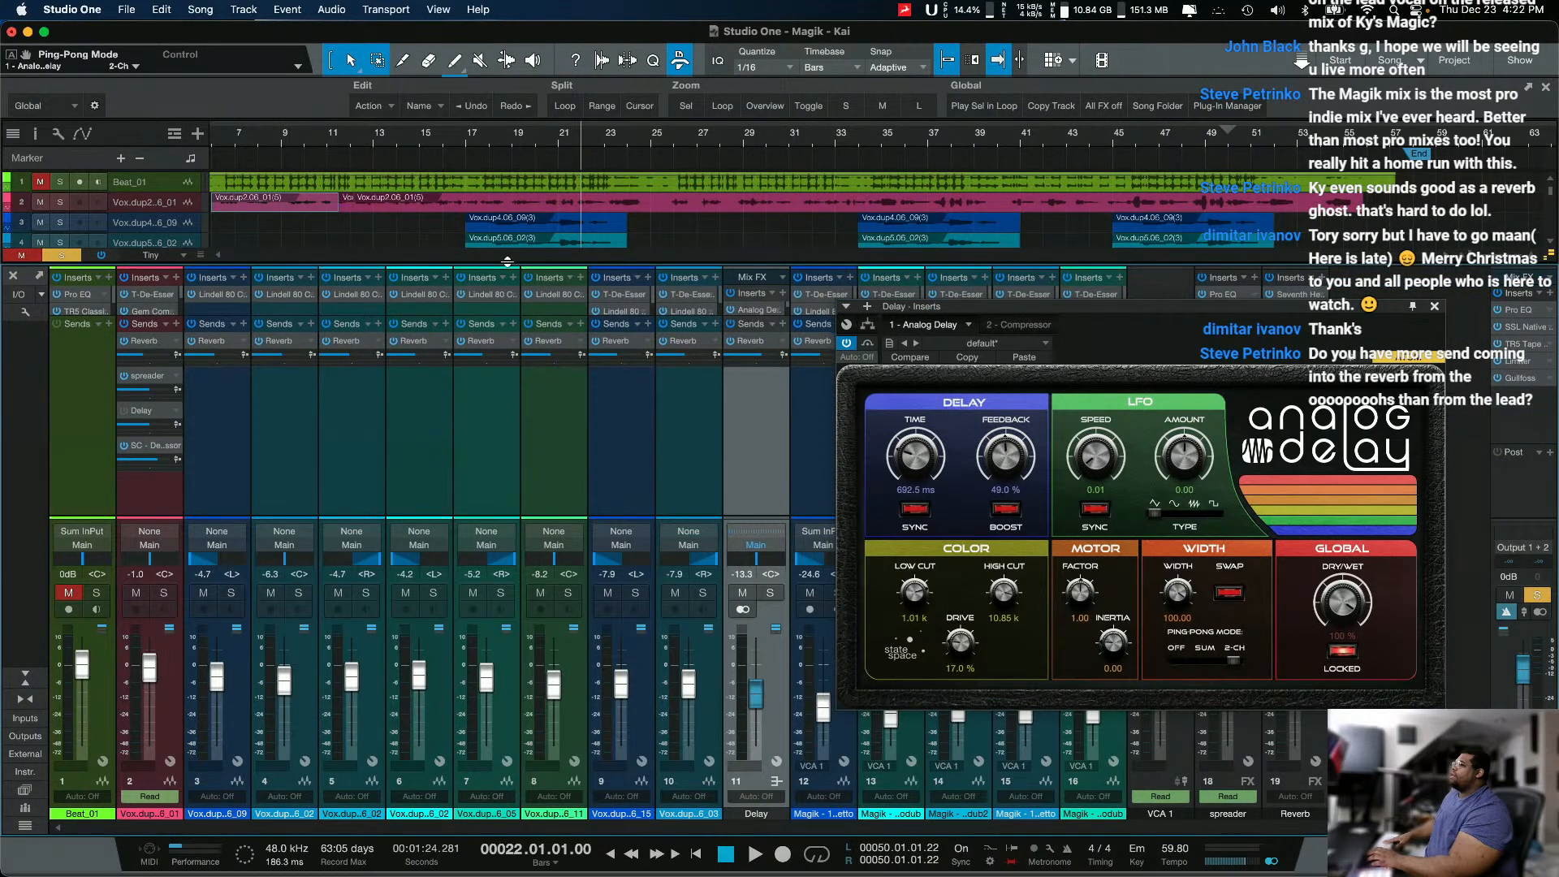
Step: Zoom in on the lead vocal around bars 23 to 25 and display its Send Mute automation for the Delay send
left_click_drag(609, 215, 662, 195)
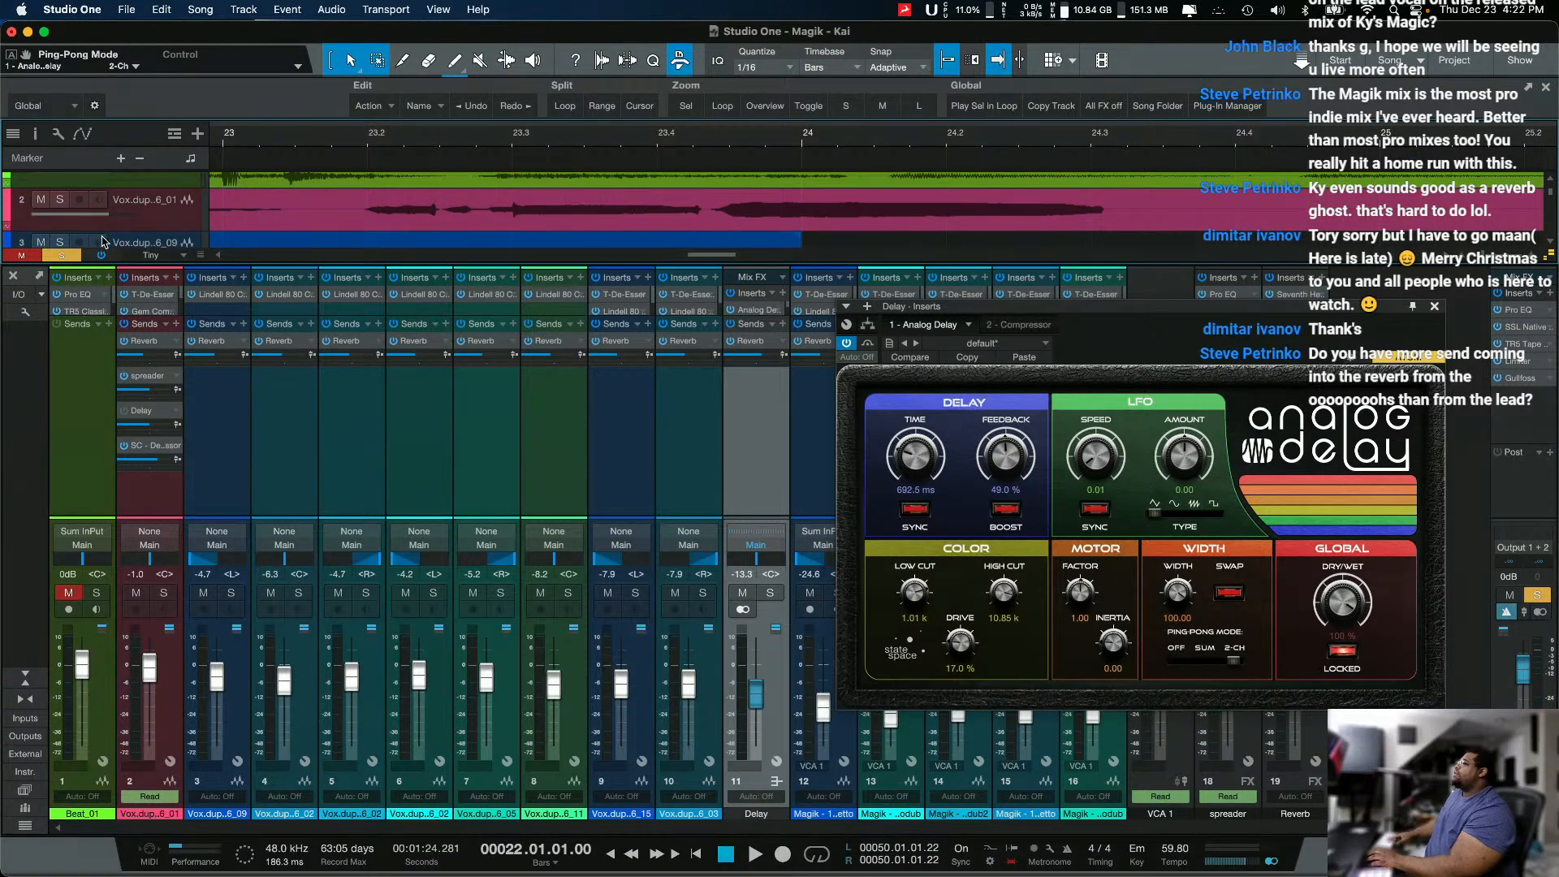
key("a")
left_click(130, 214)
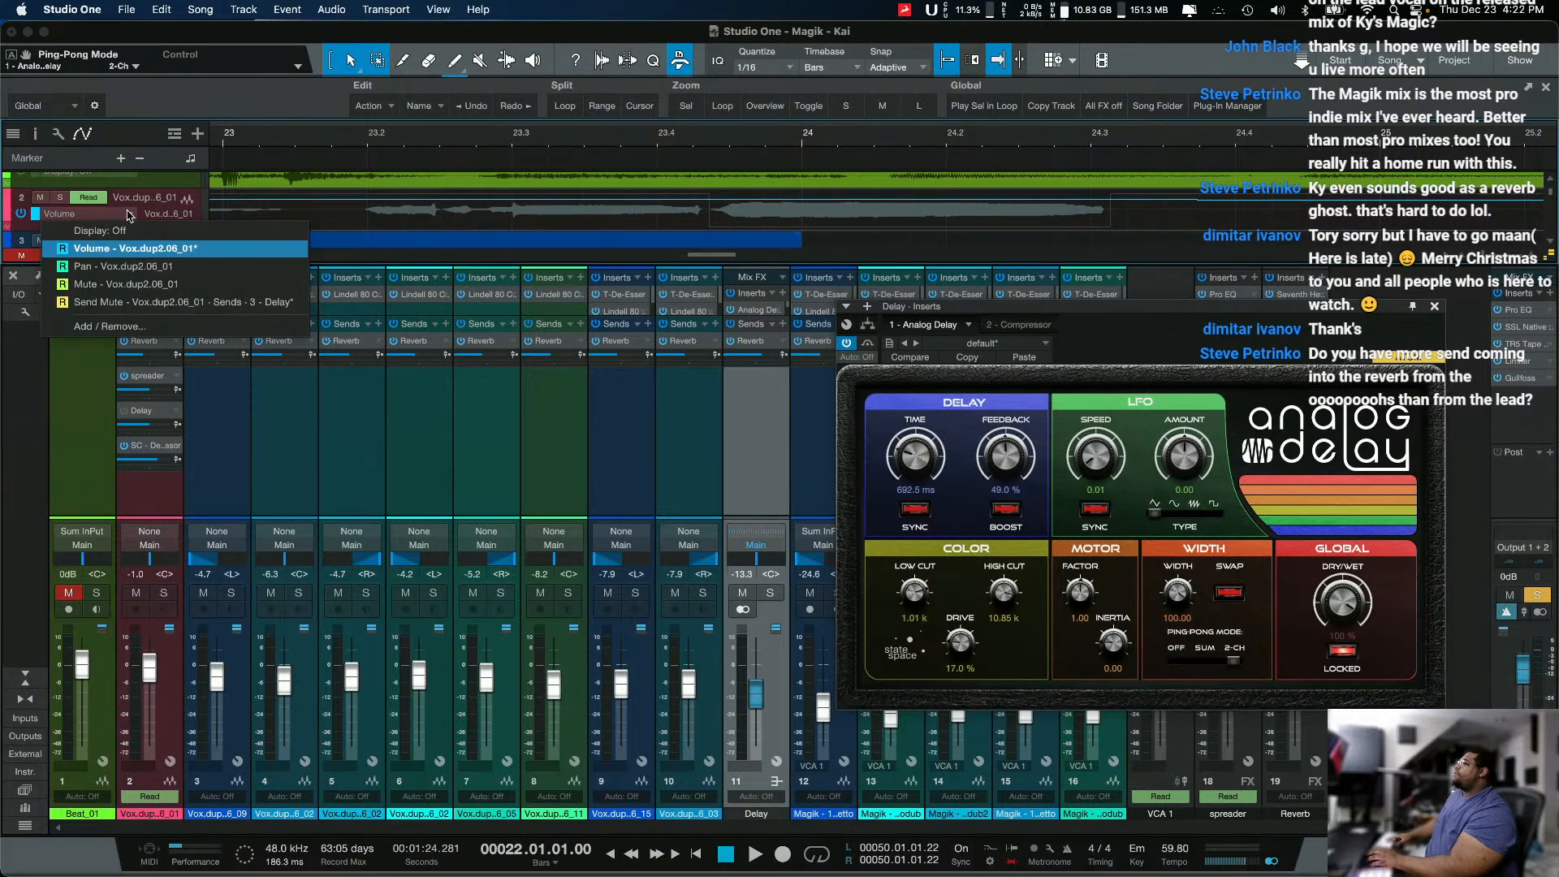
left_click(170, 302)
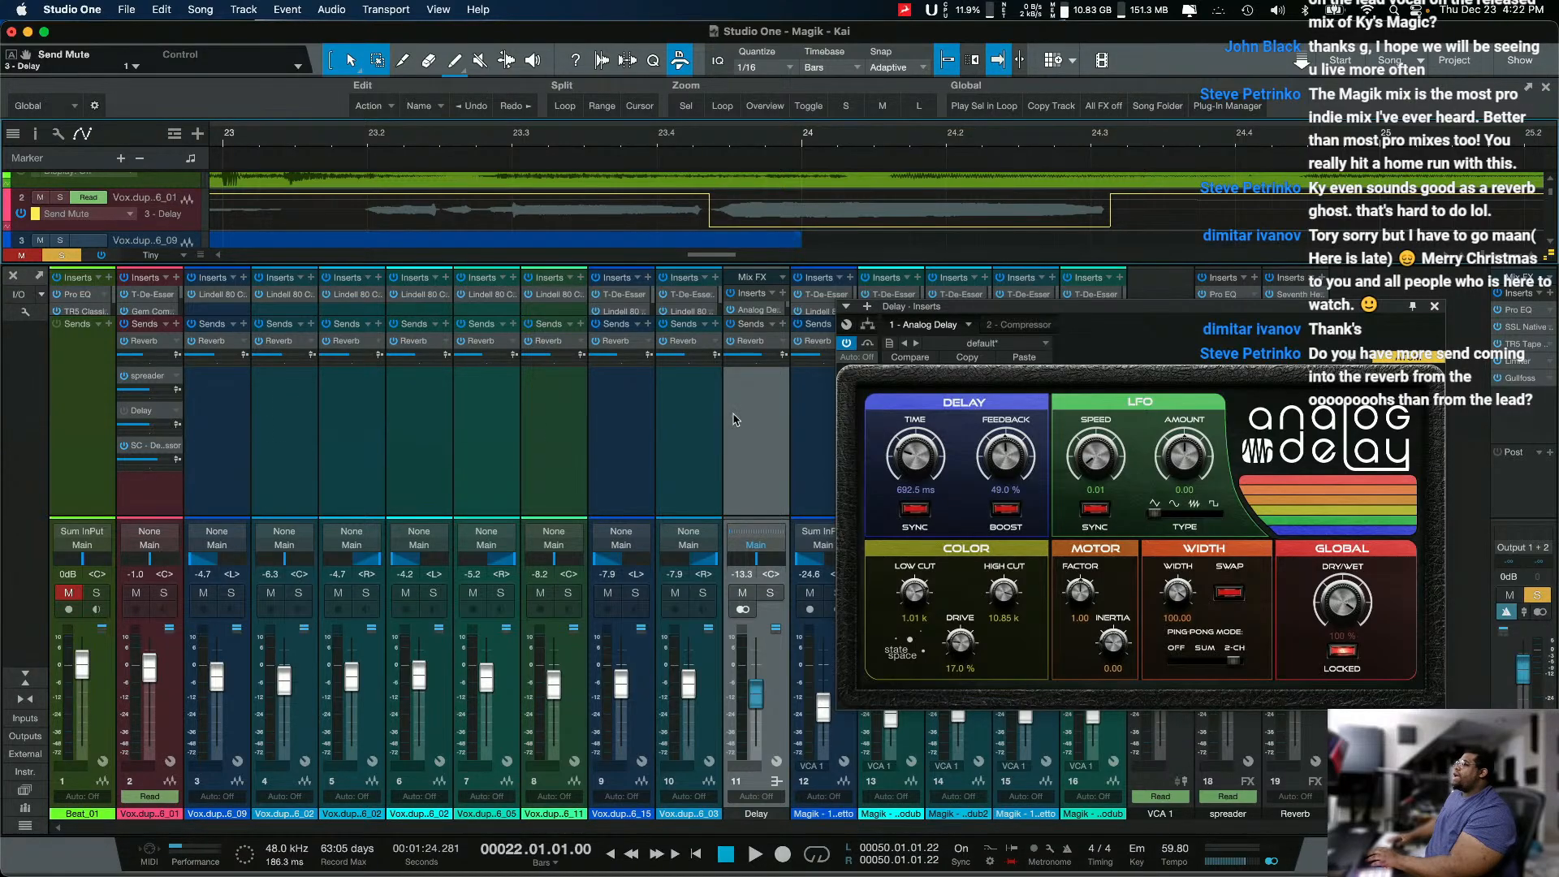
left_click(189, 229)
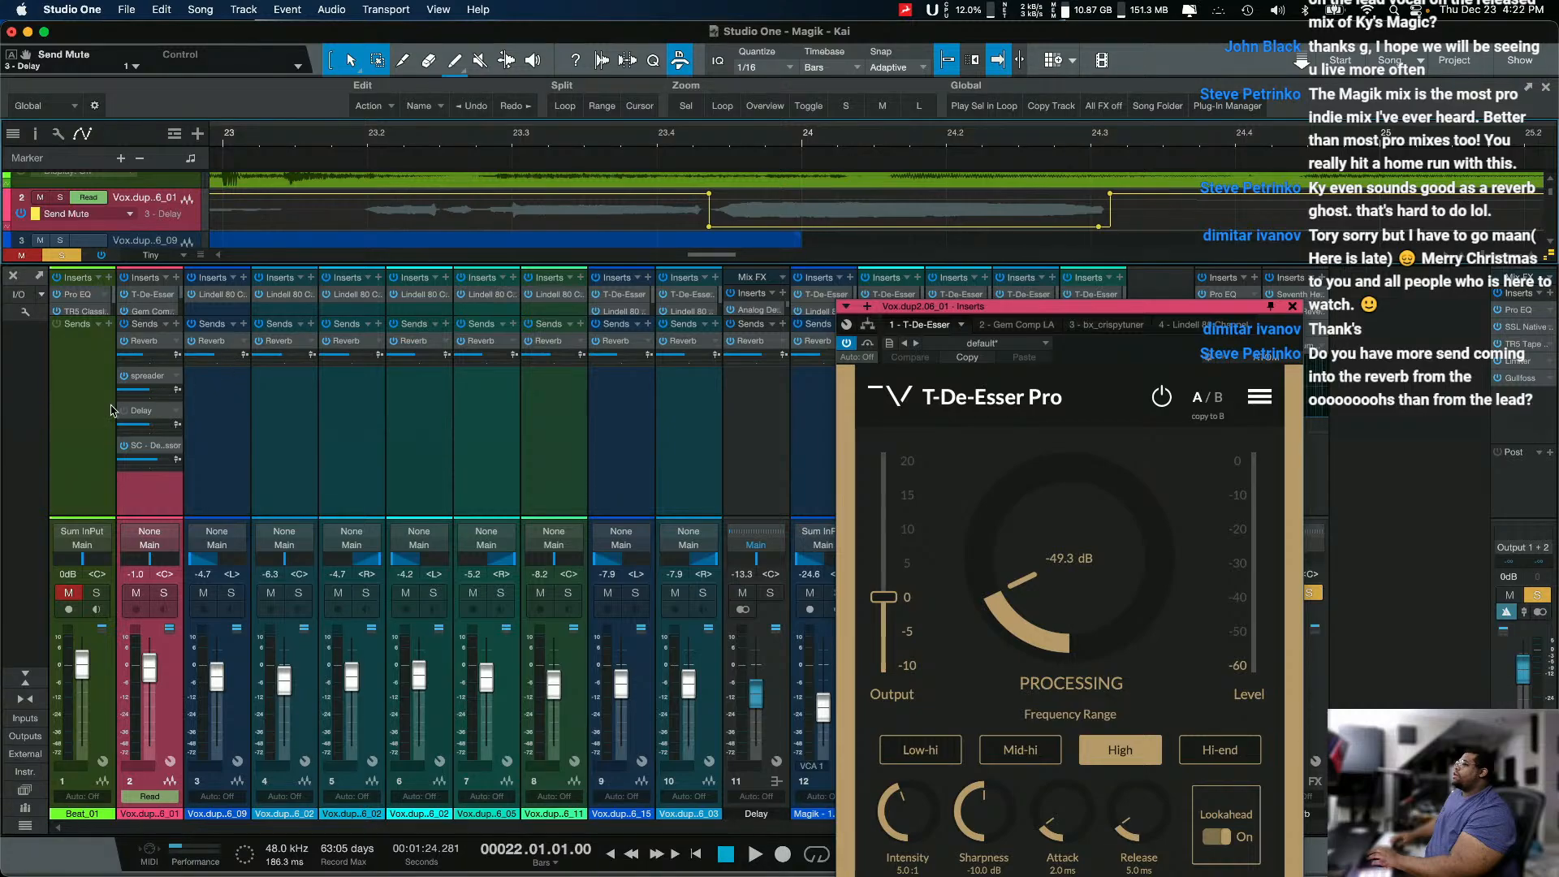
Step: Play from bar 23 through the automated Delay send, moving the T-De-Esser window away from the effect channels
left_click(316, 149)
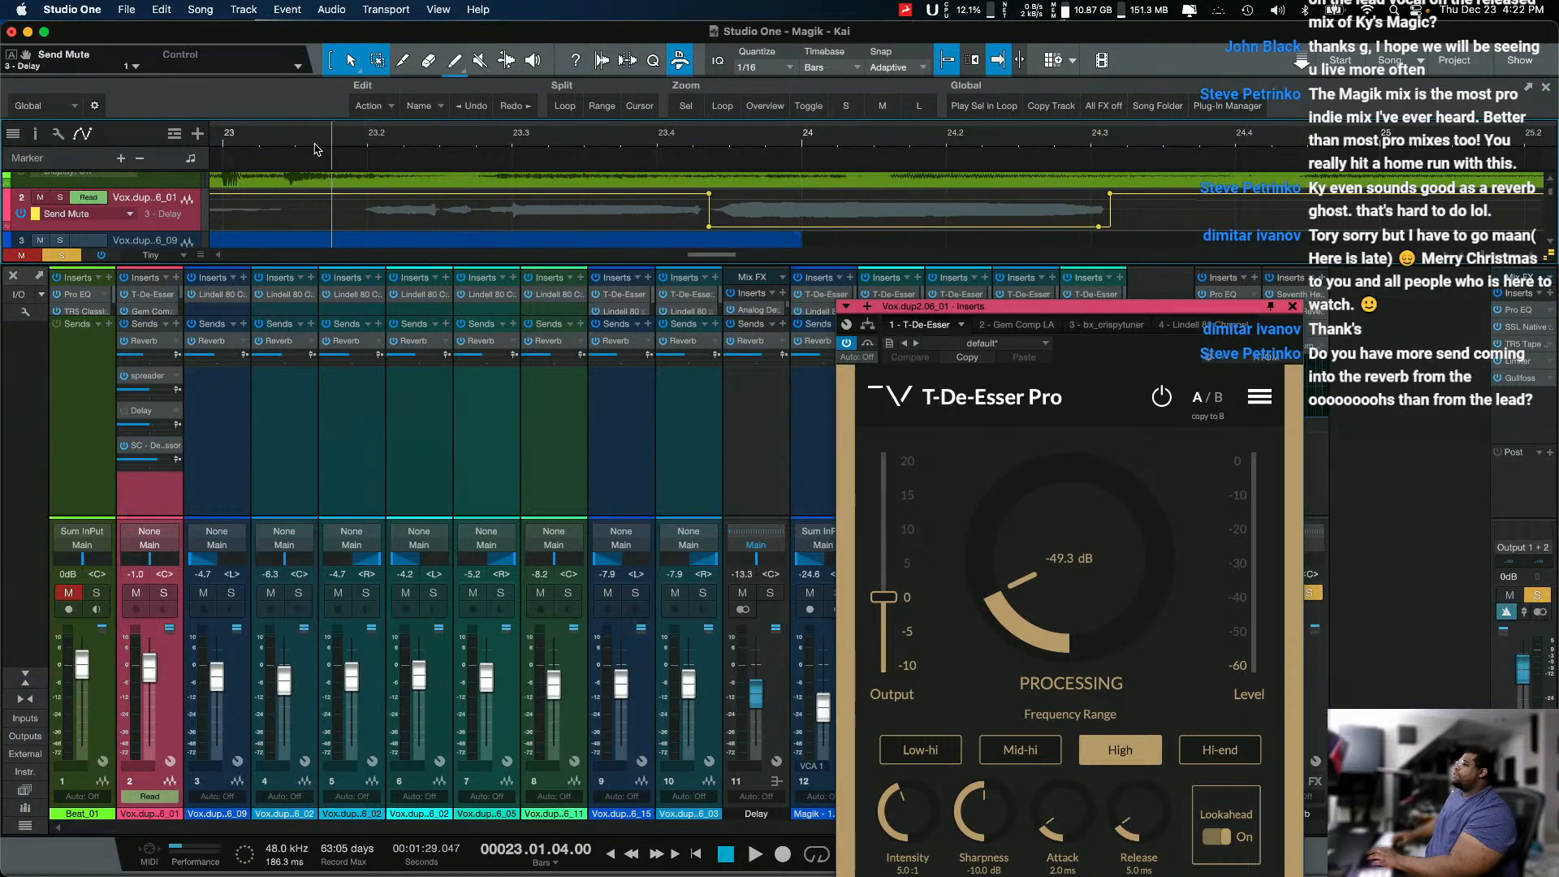
left_click(241, 150)
key("space")
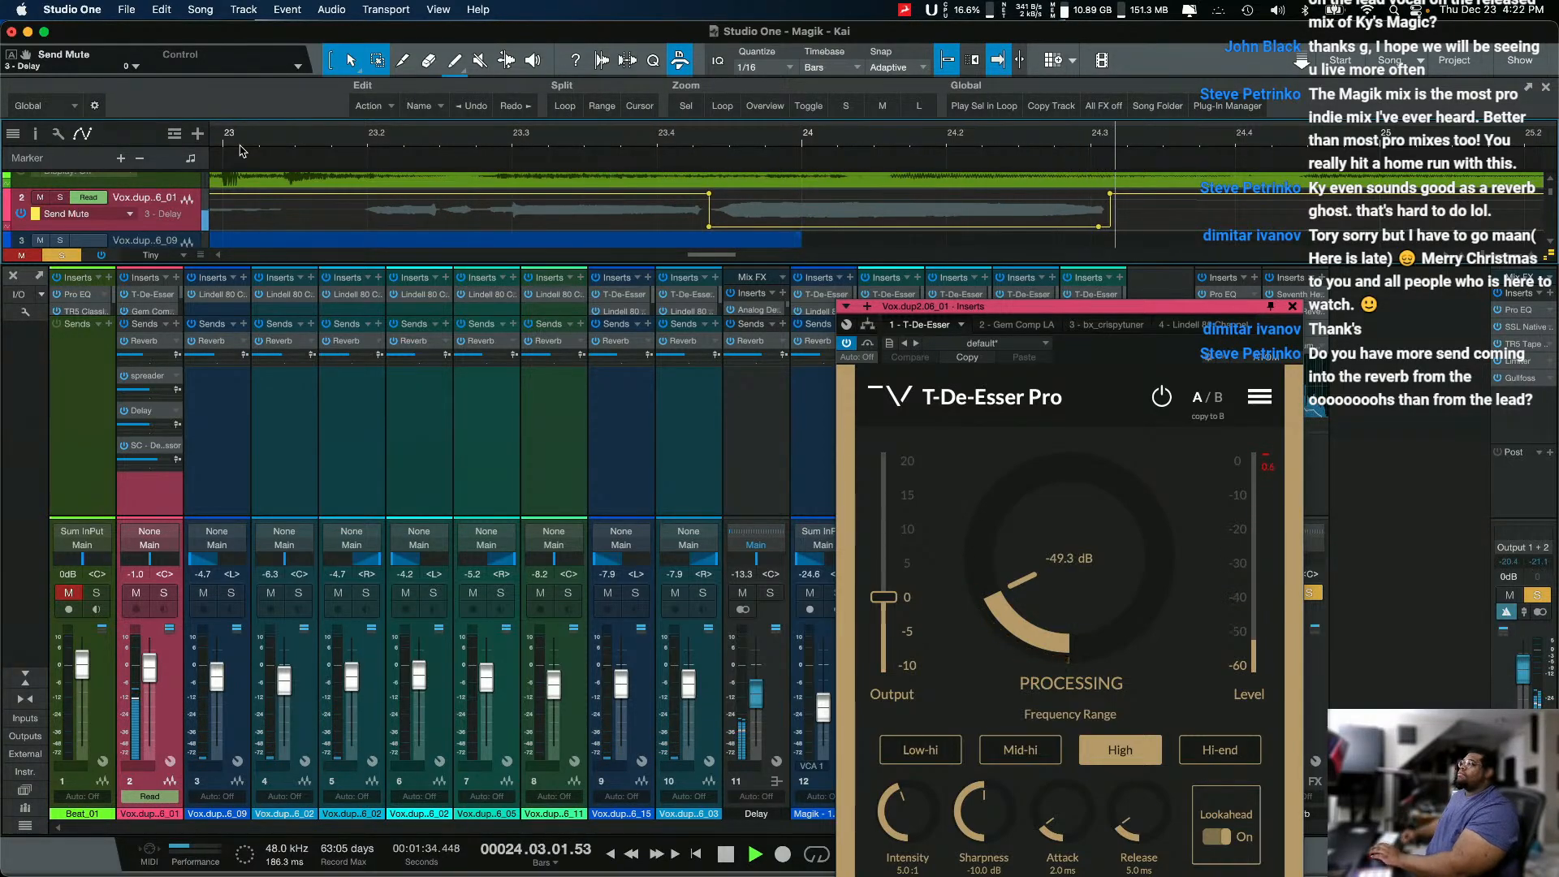
left_click_drag(1148, 308, 916, 267)
key("space")
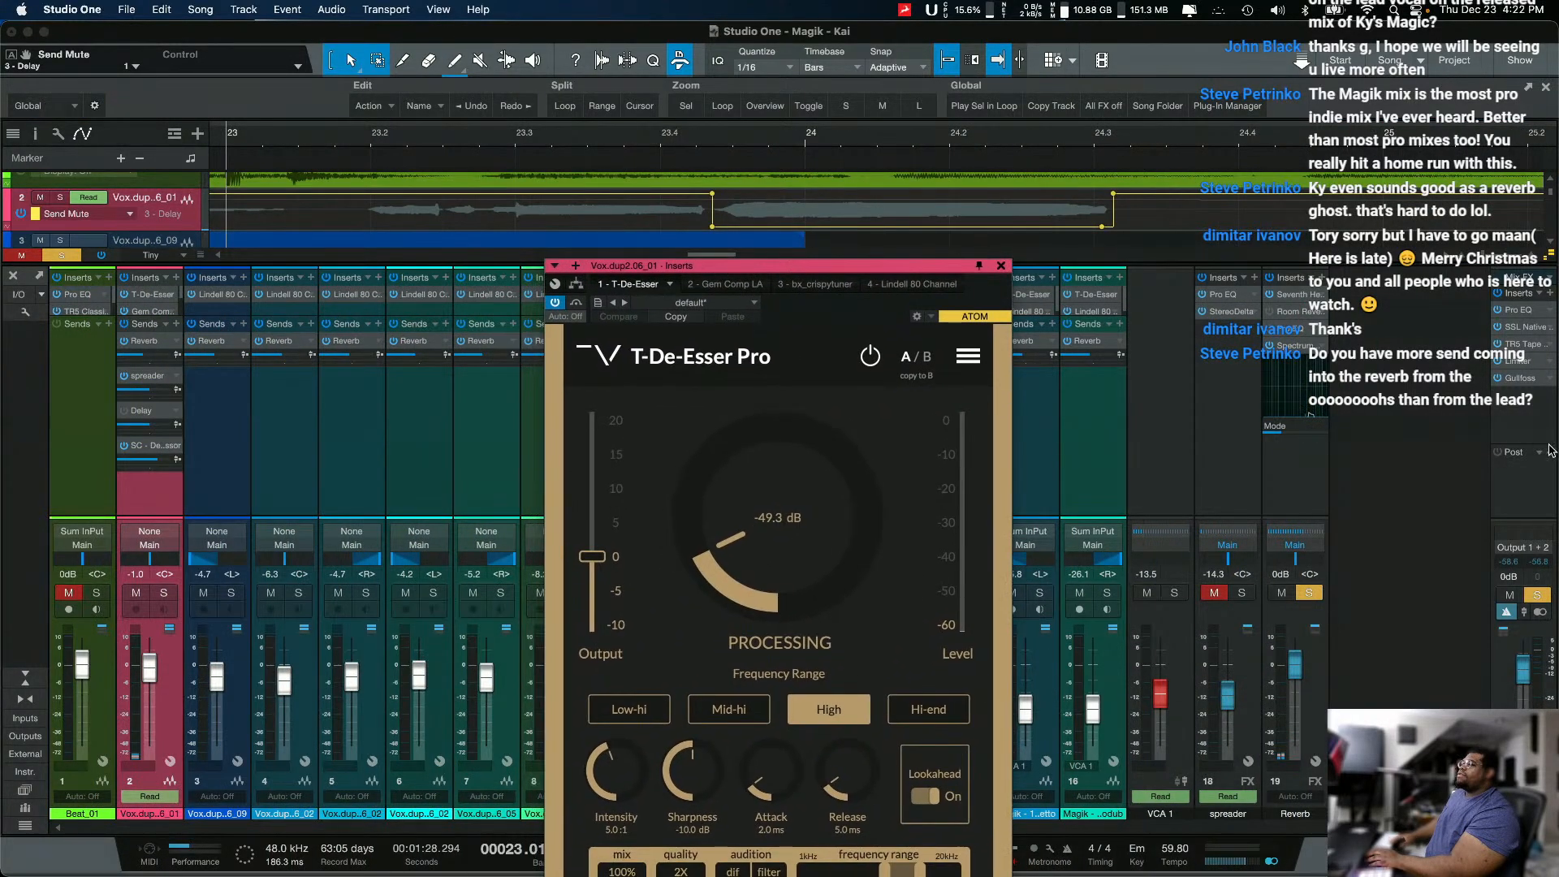
Step: Hide the console, fit the whole song in the arrangement, and close the T-De-Esser window
left_click(13, 277)
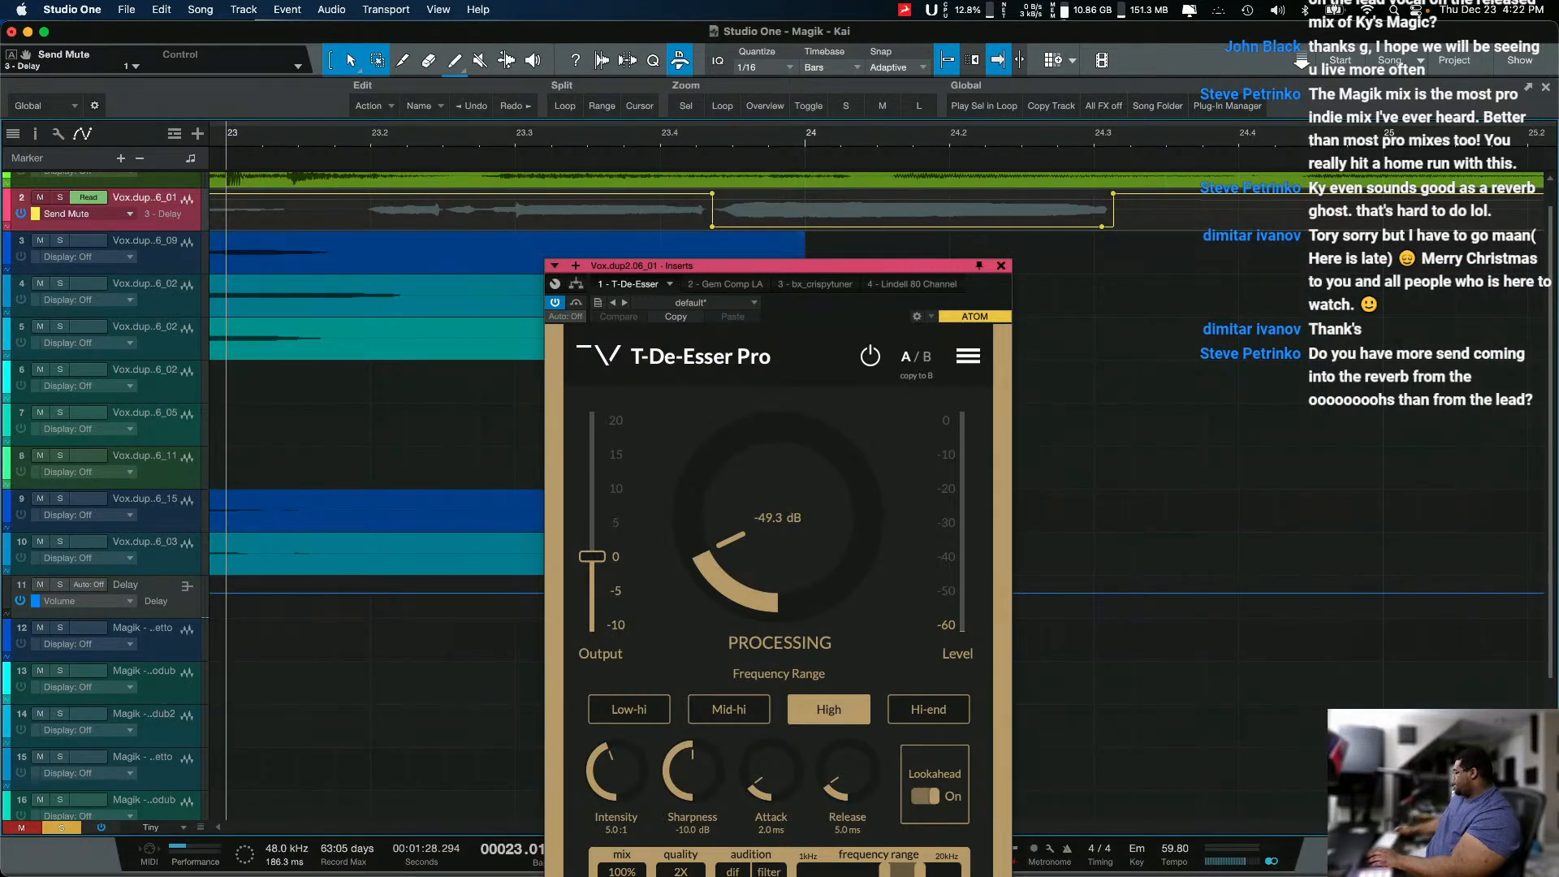
key("alt+z")
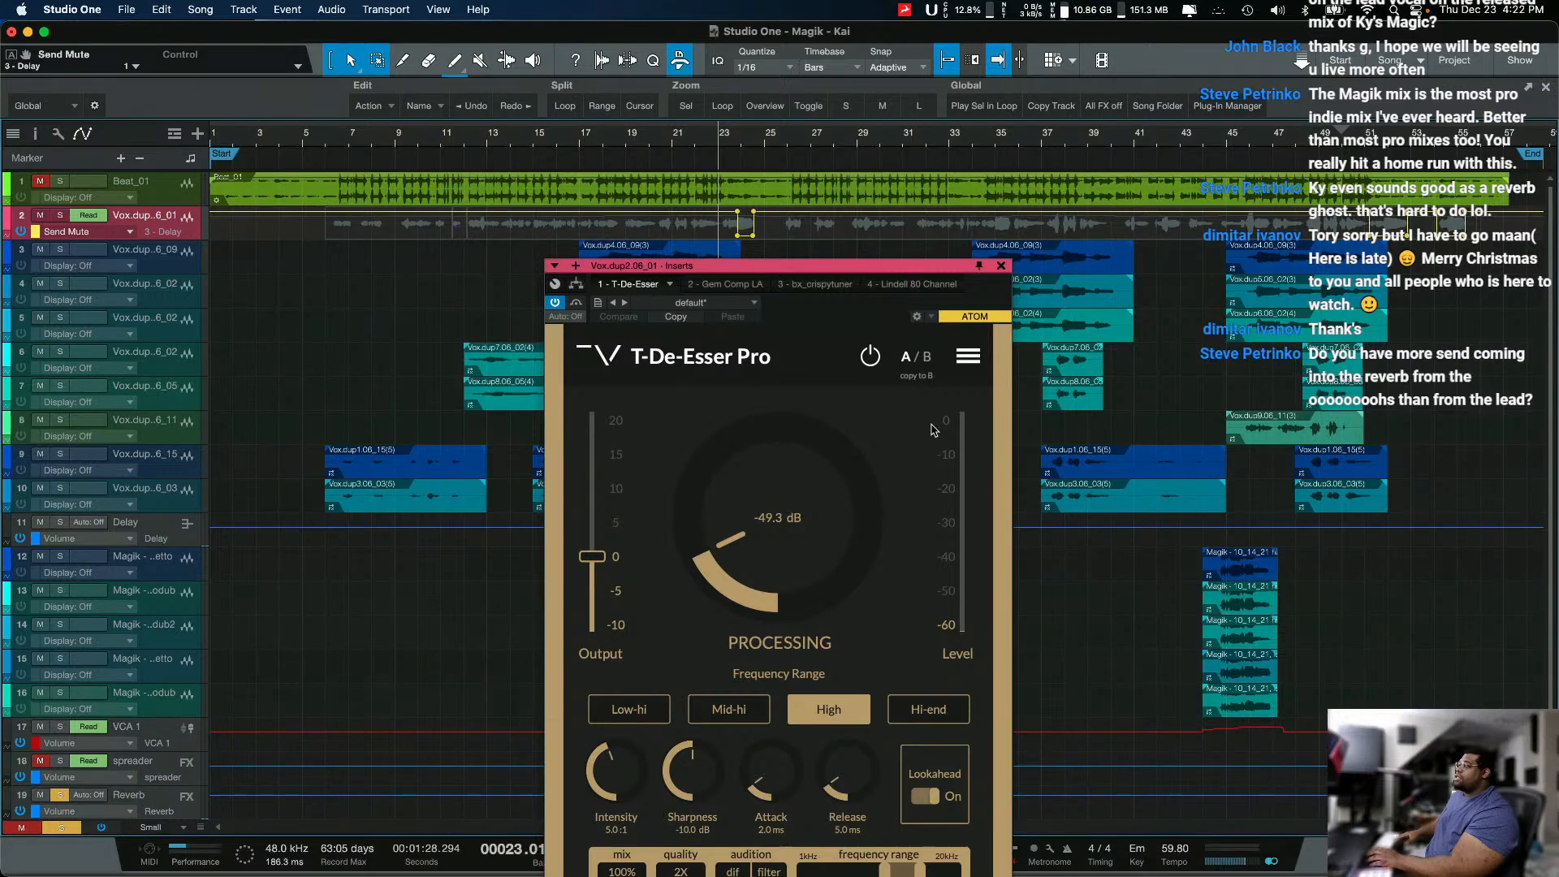
left_click(1001, 267)
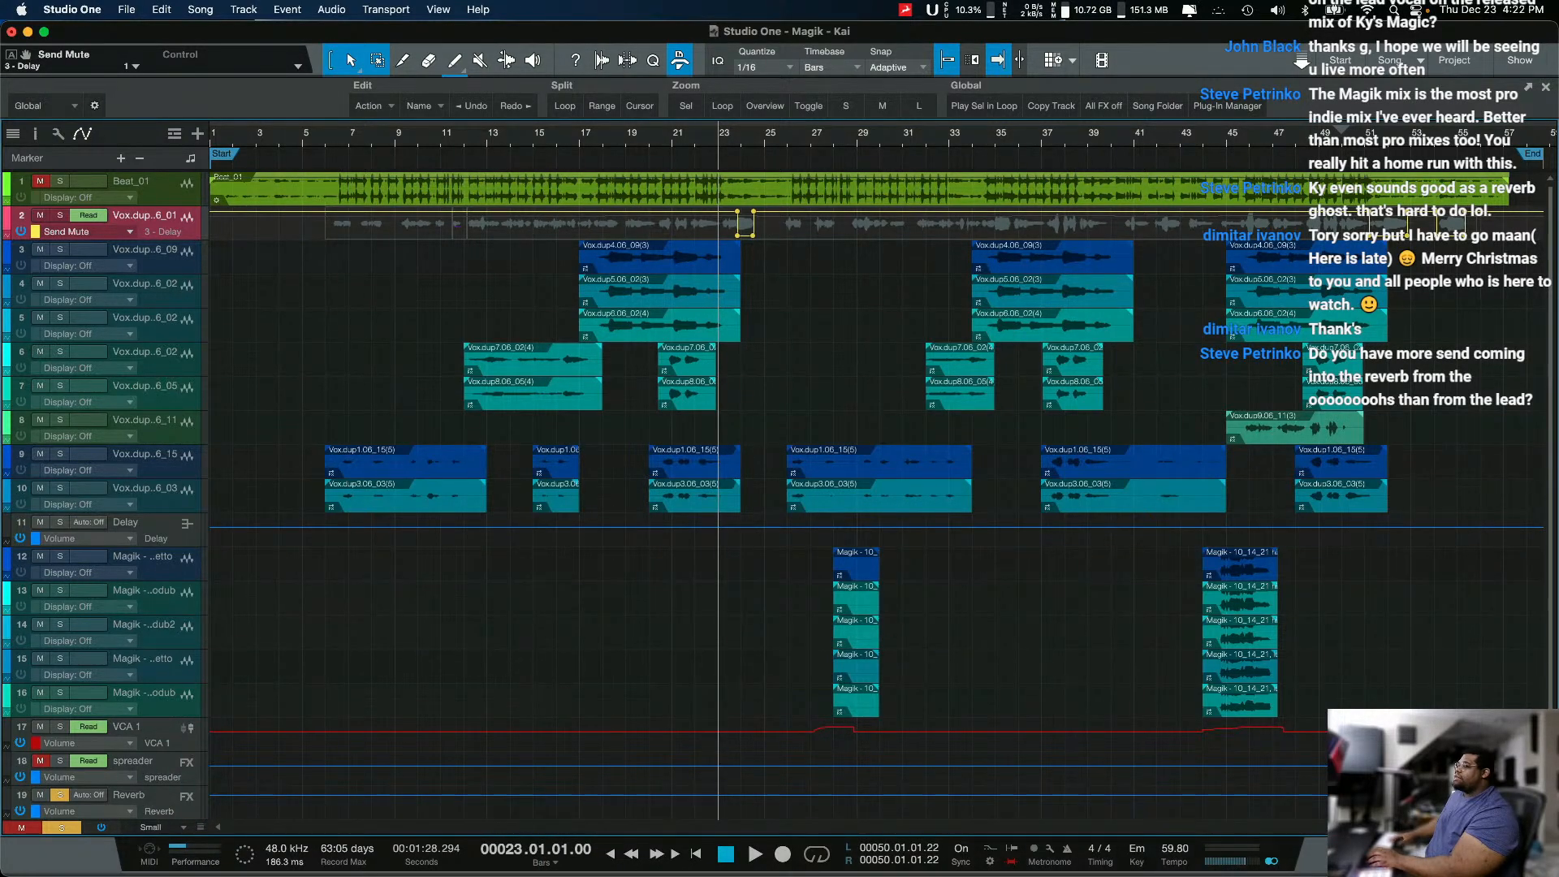
Step: Reopen the console with a taller inserts and sends area, and select the Delay channel
key("F3")
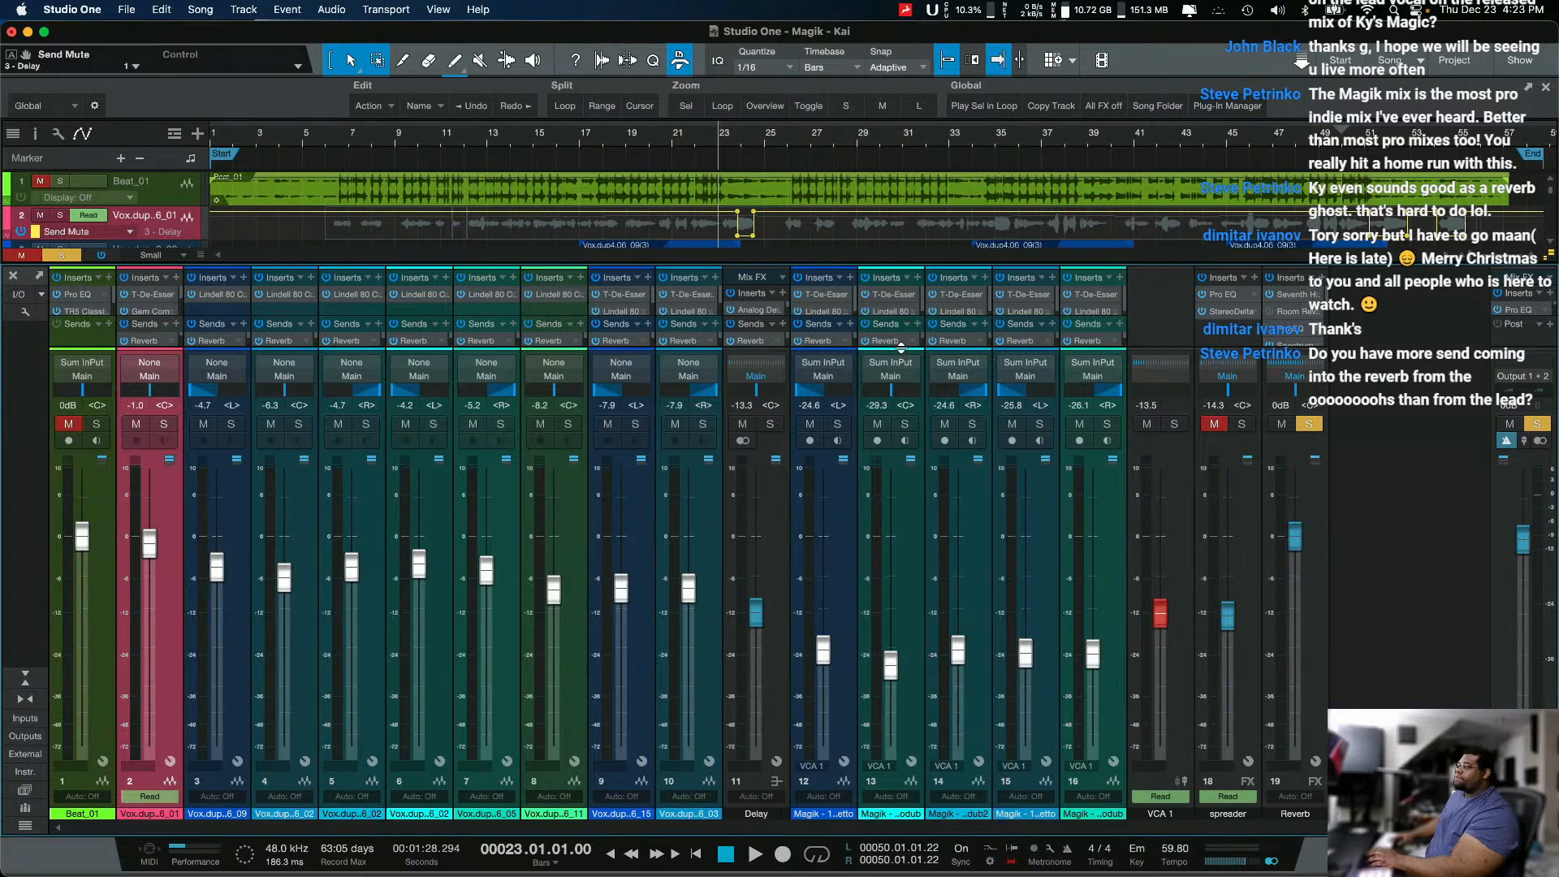
left_click_drag(901, 347, 911, 684)
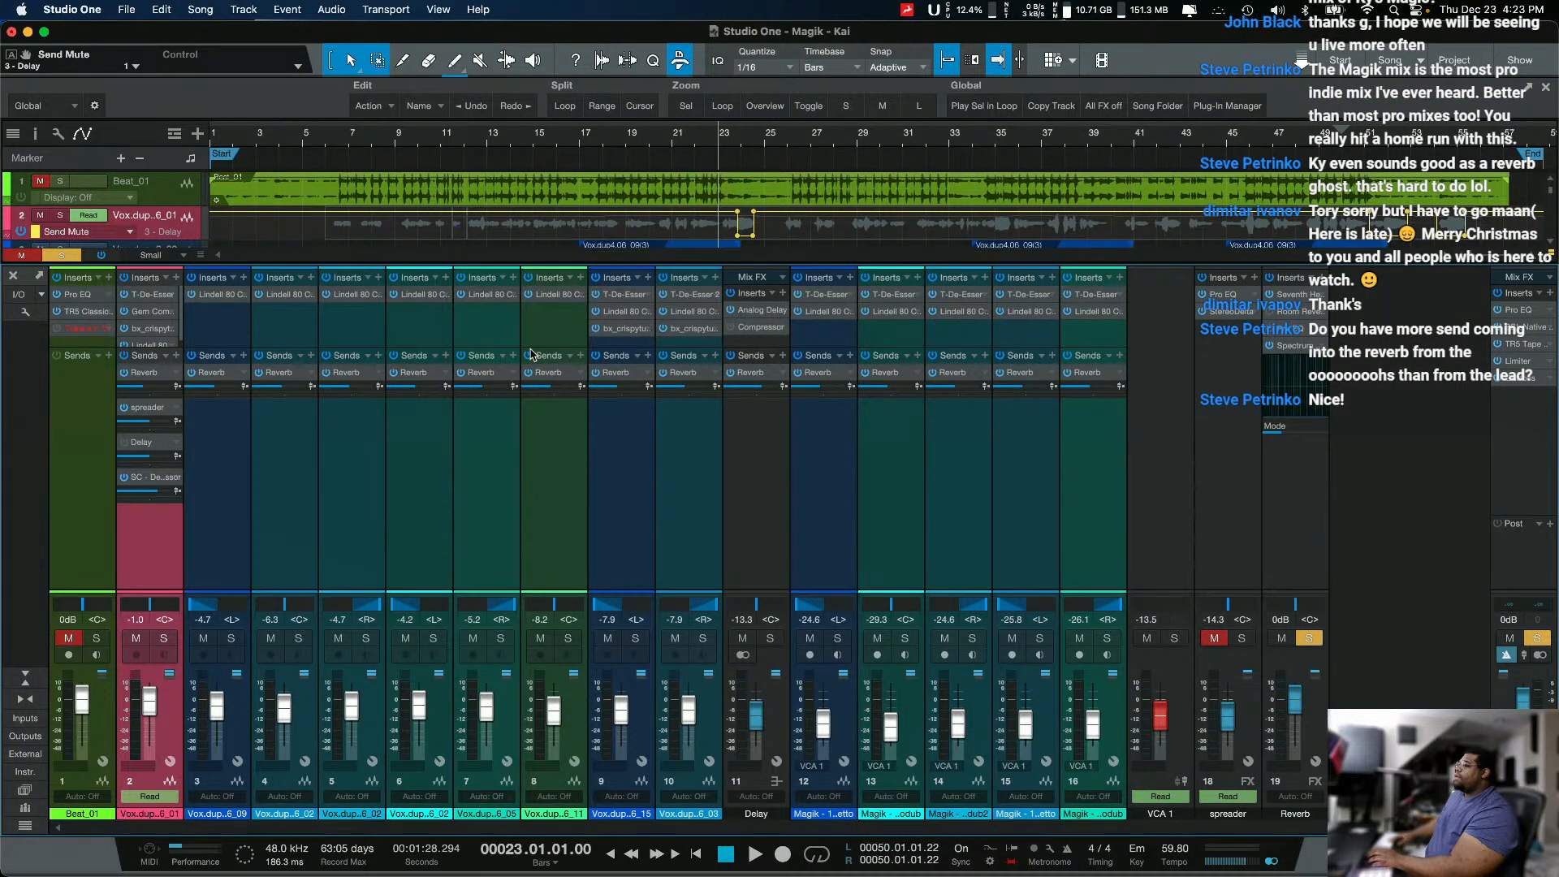
left_click(720, 540)
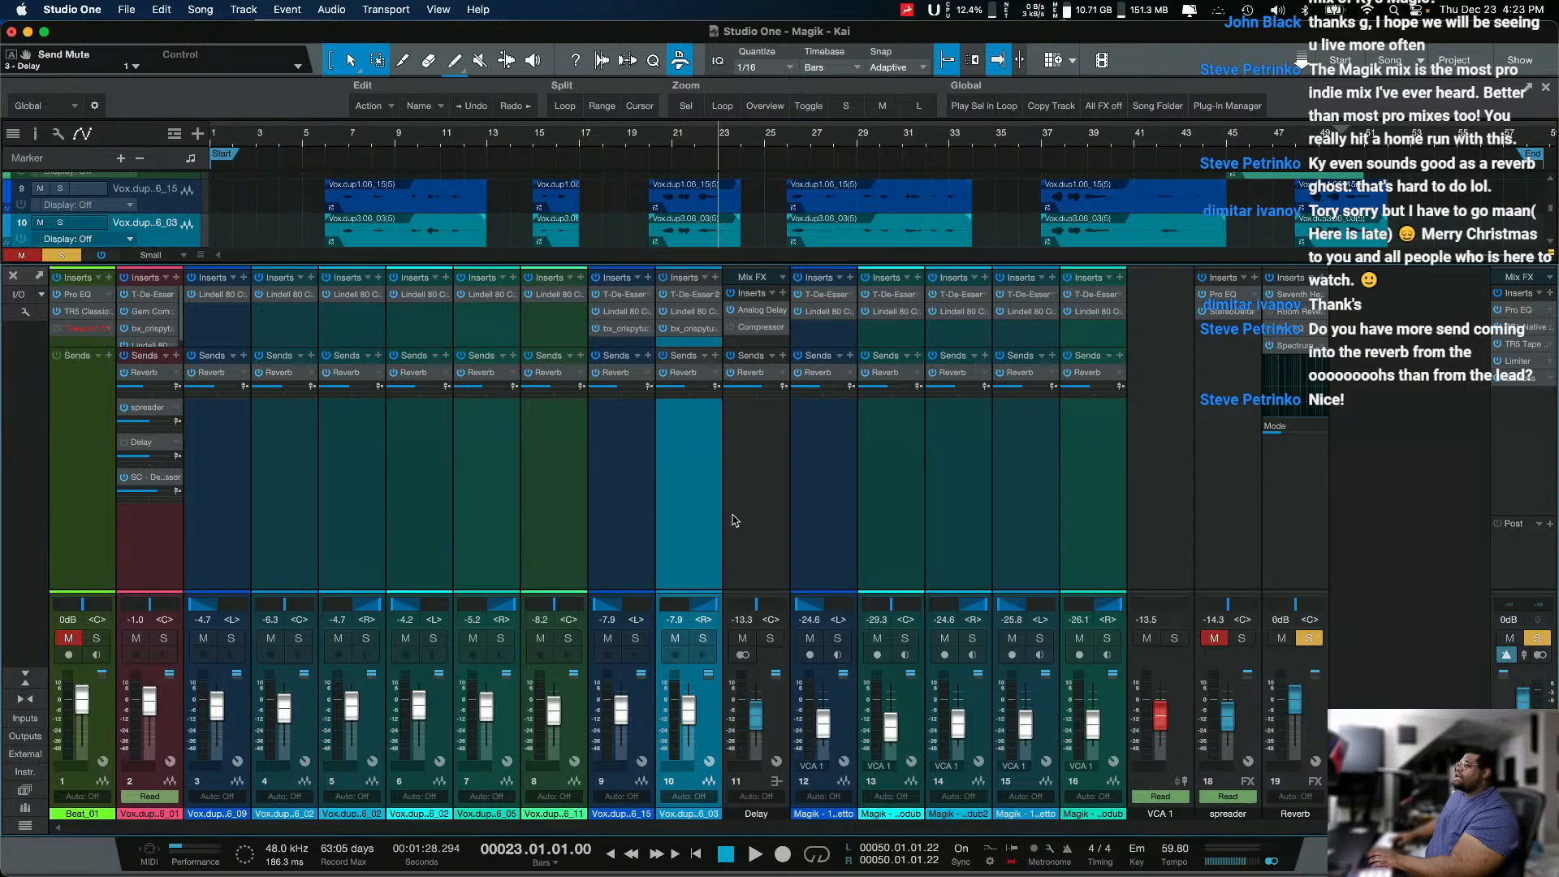
left_click(733, 521)
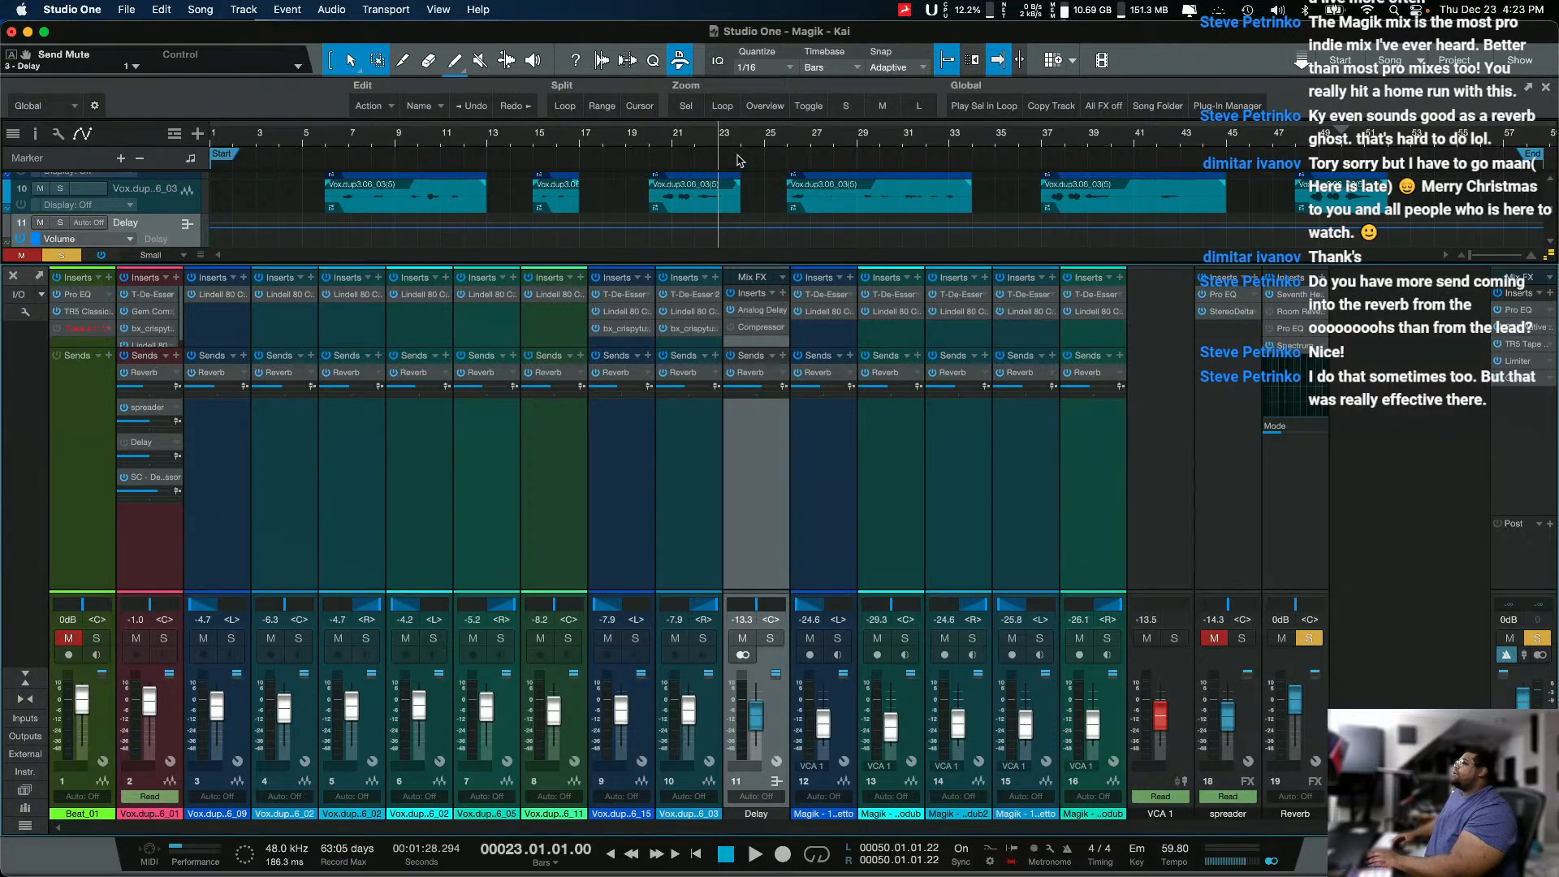
Step: Play briefly from bar 23 with the lead vocal in view, and unsolo the Reverb channel and unmute the spreader channel
scroll(638, 185, "up", 2)
scroll(640, 187, "up", 8)
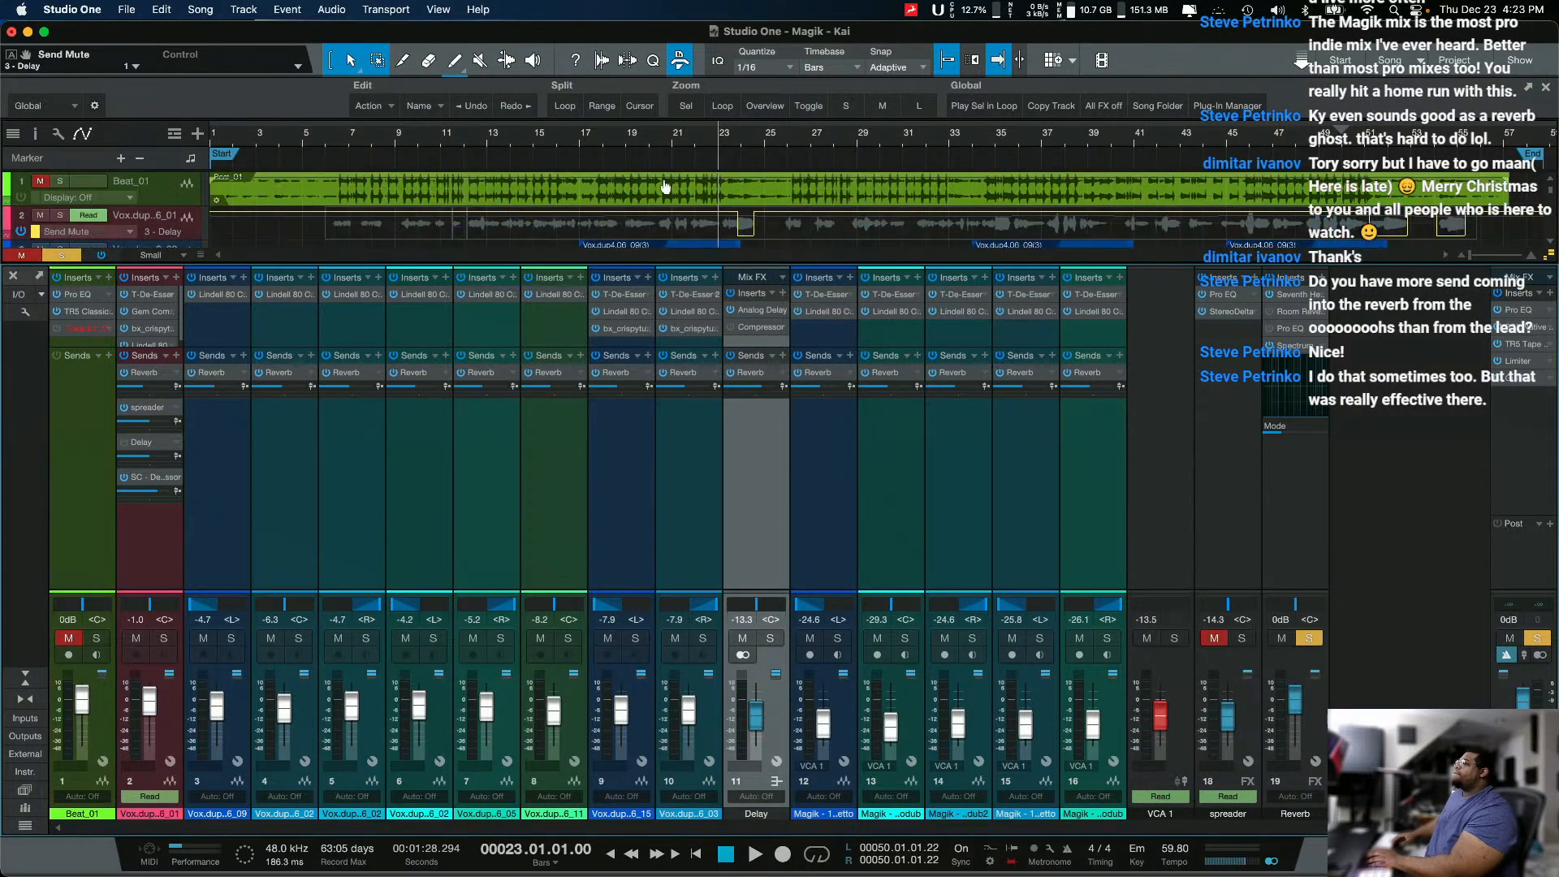
key("space")
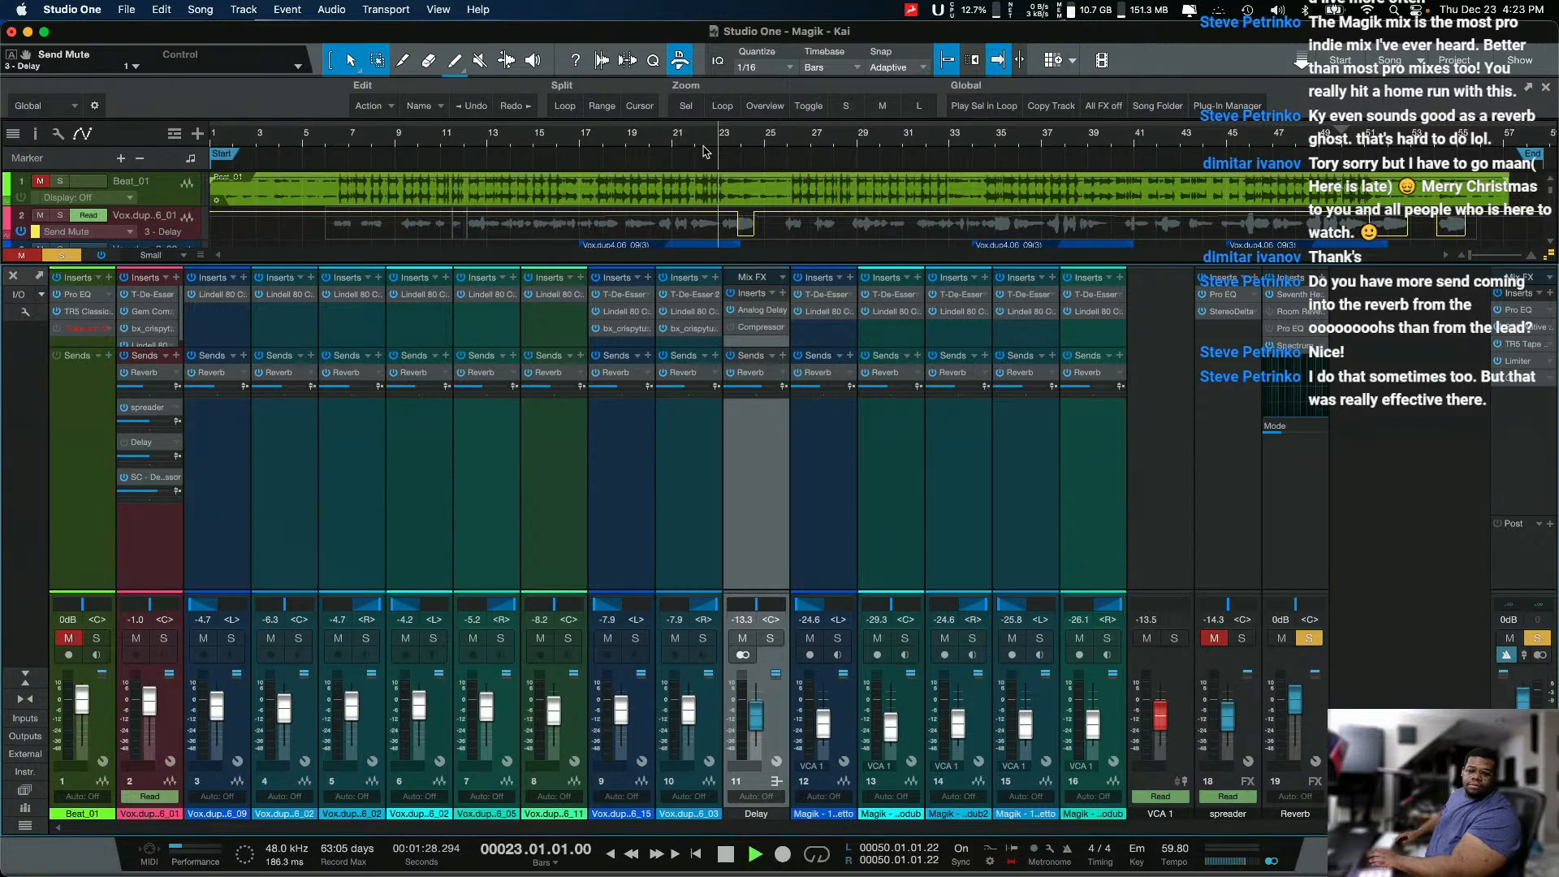
key("space")
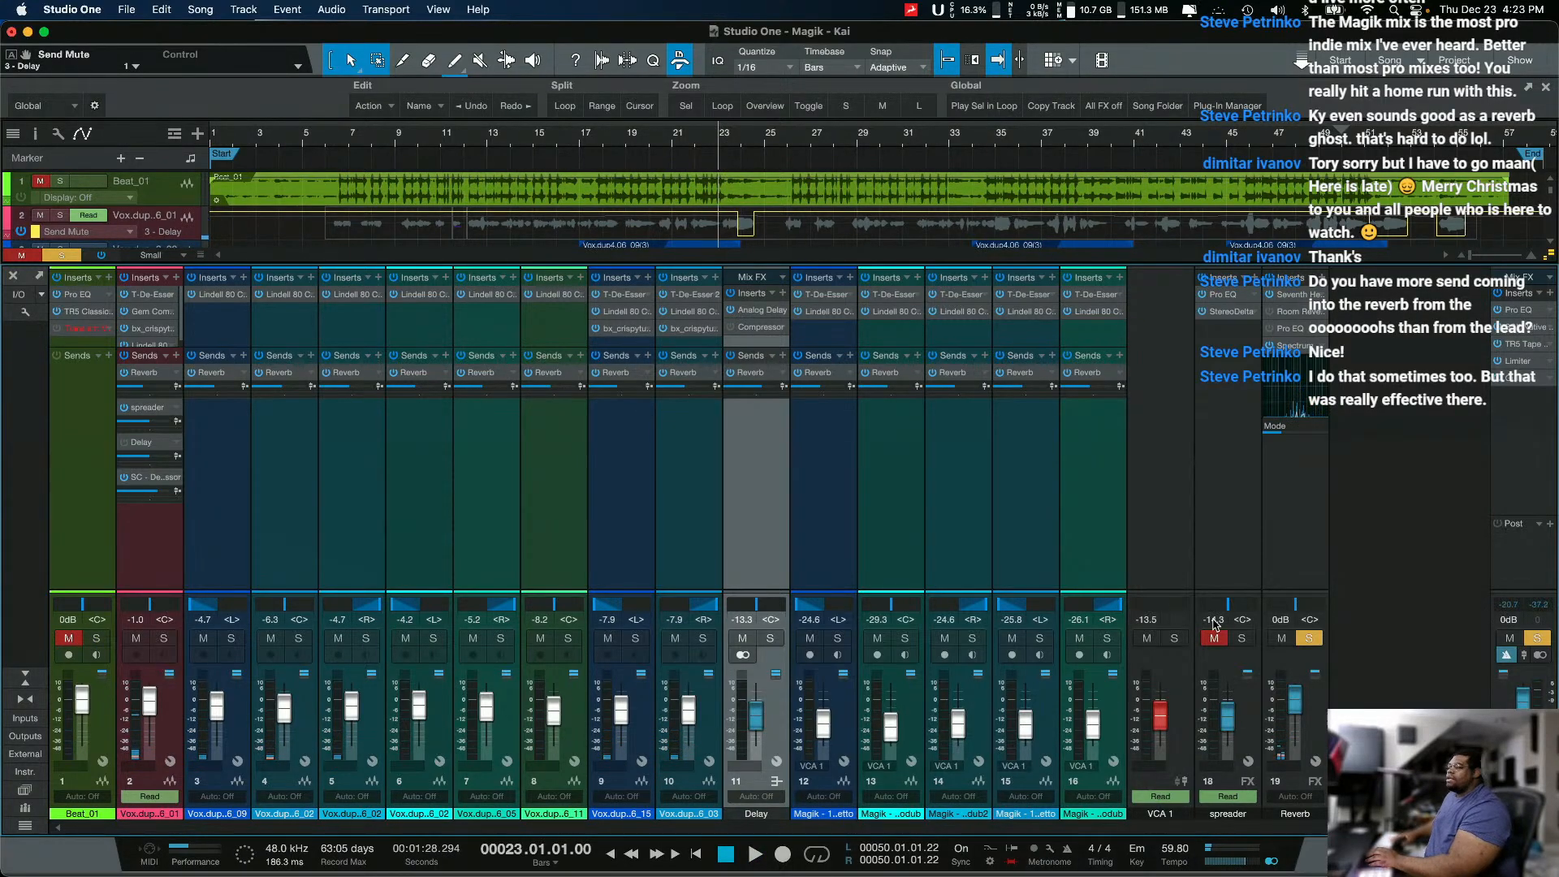
left_click(1307, 638)
left_click(1224, 638)
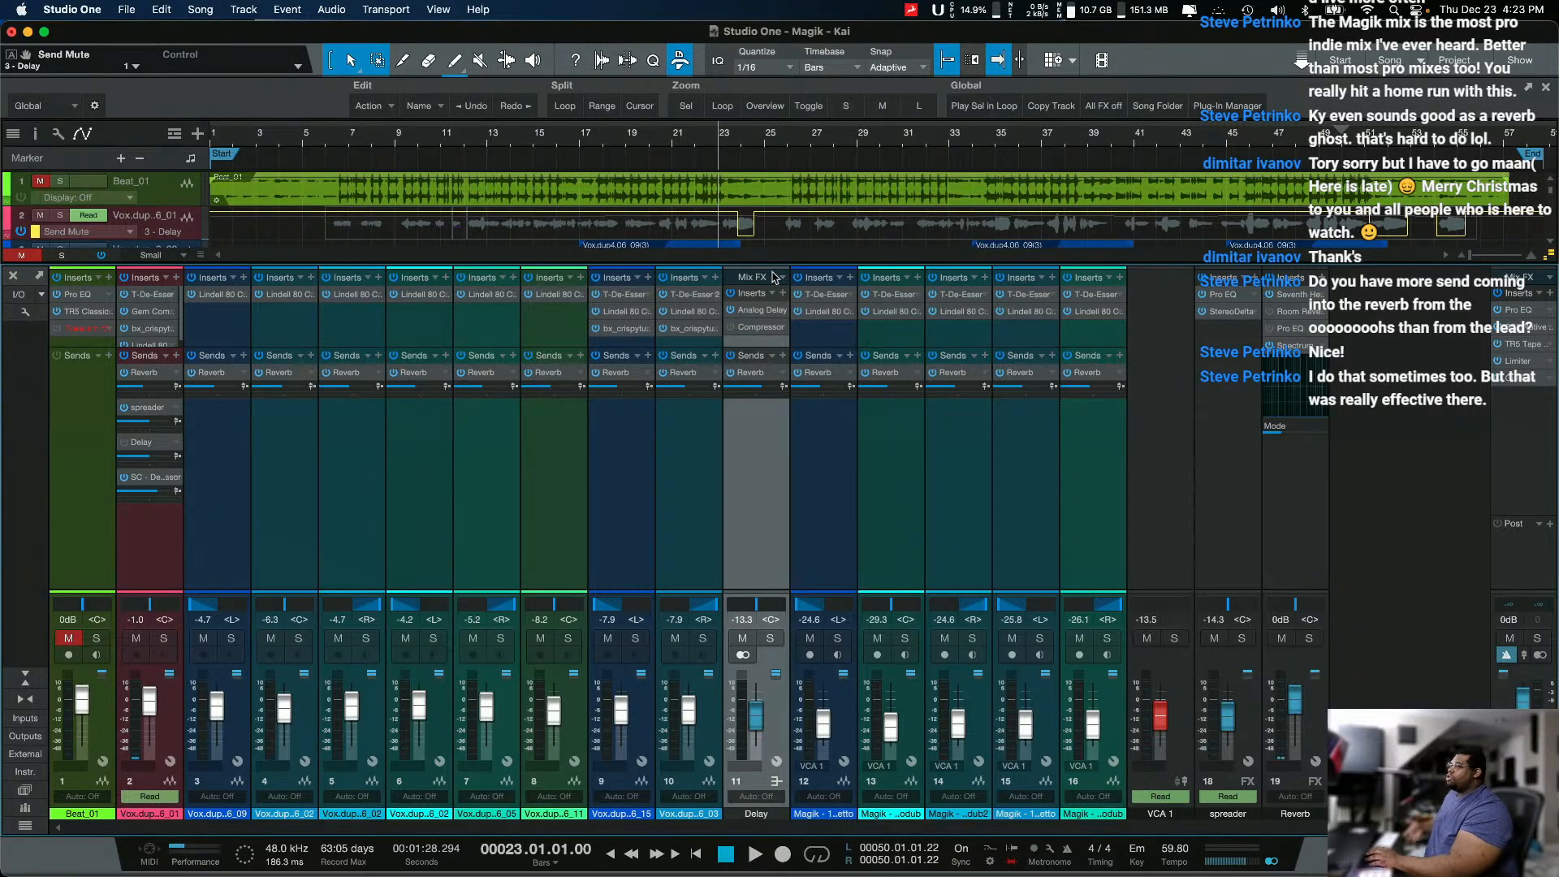
Step: Unmute the Beat_01 track and play the vocals with the beat from just before bar 22
left_click(692, 144)
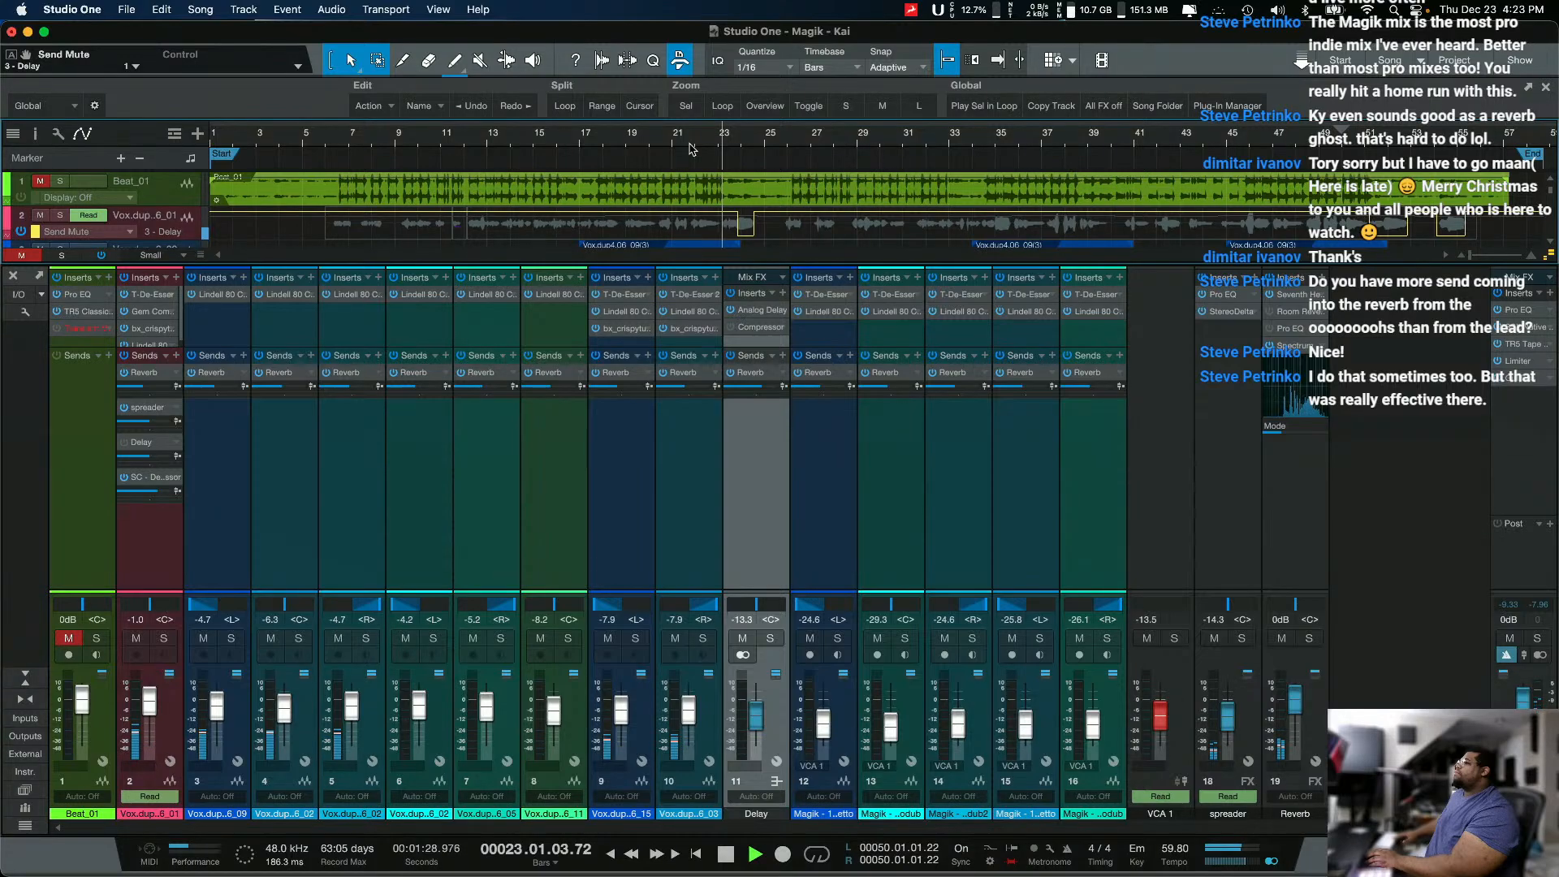
left_click(68, 639)
key("space")
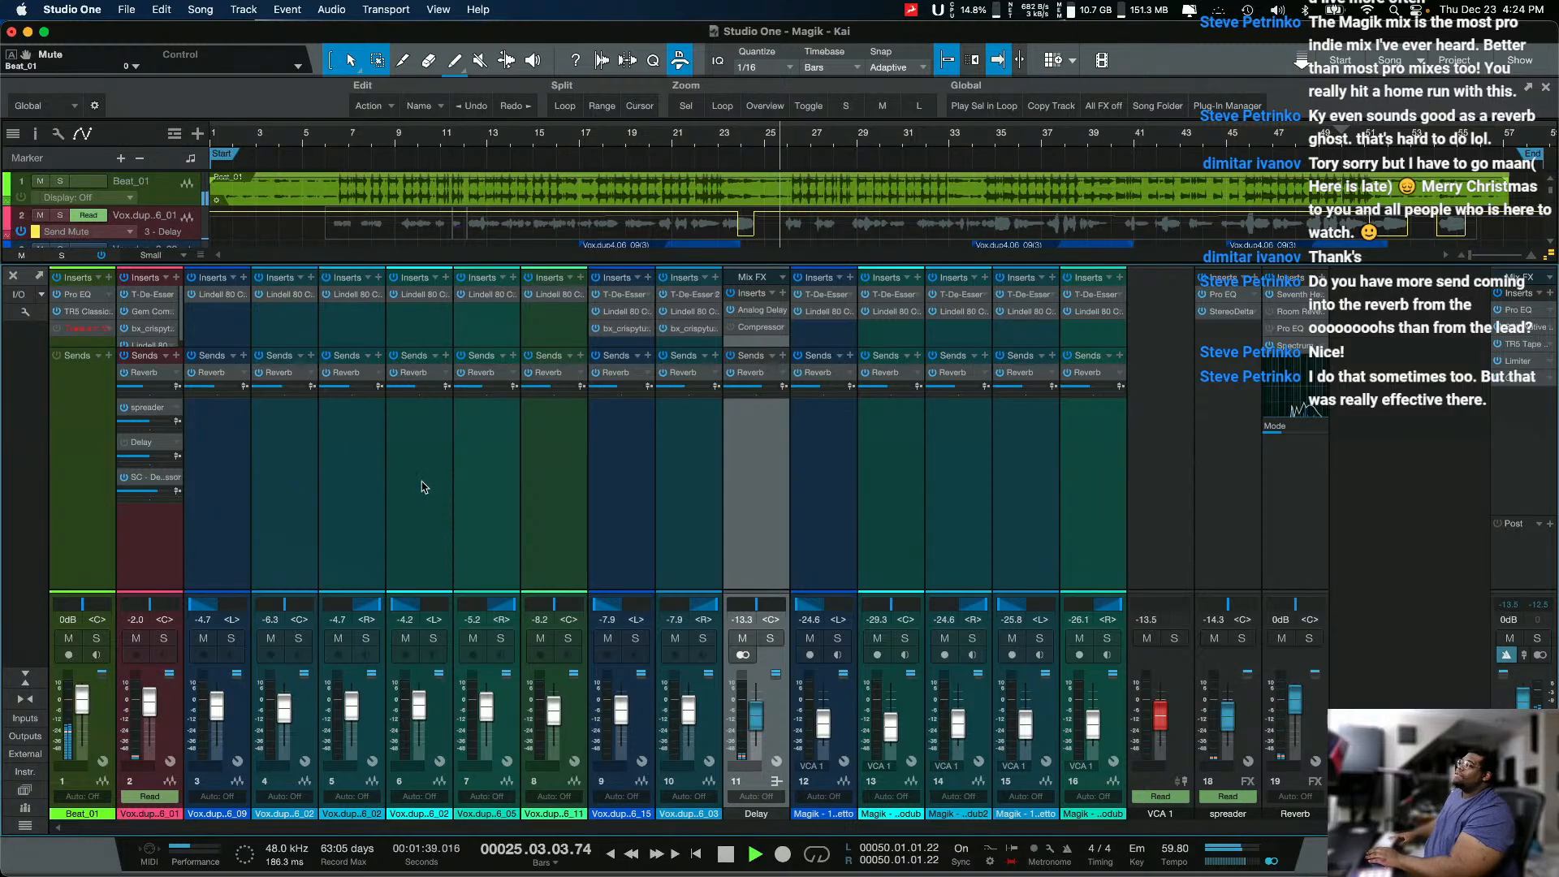
key("space")
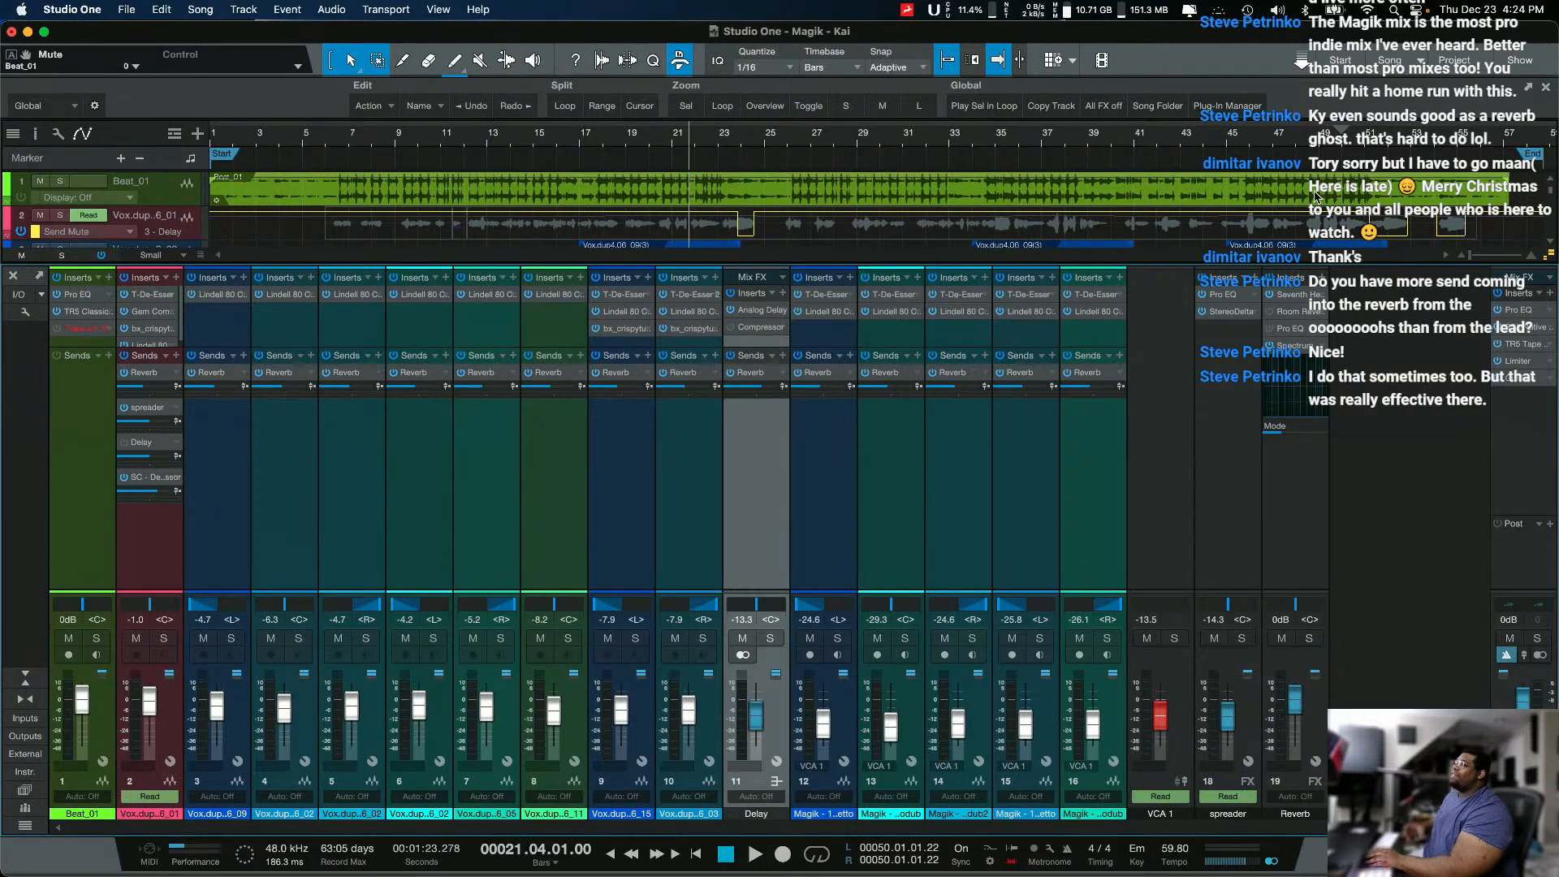
Step: Place the playhead at bar 50, play the song's ending, and stop after returning to the song start
left_click(1354, 144)
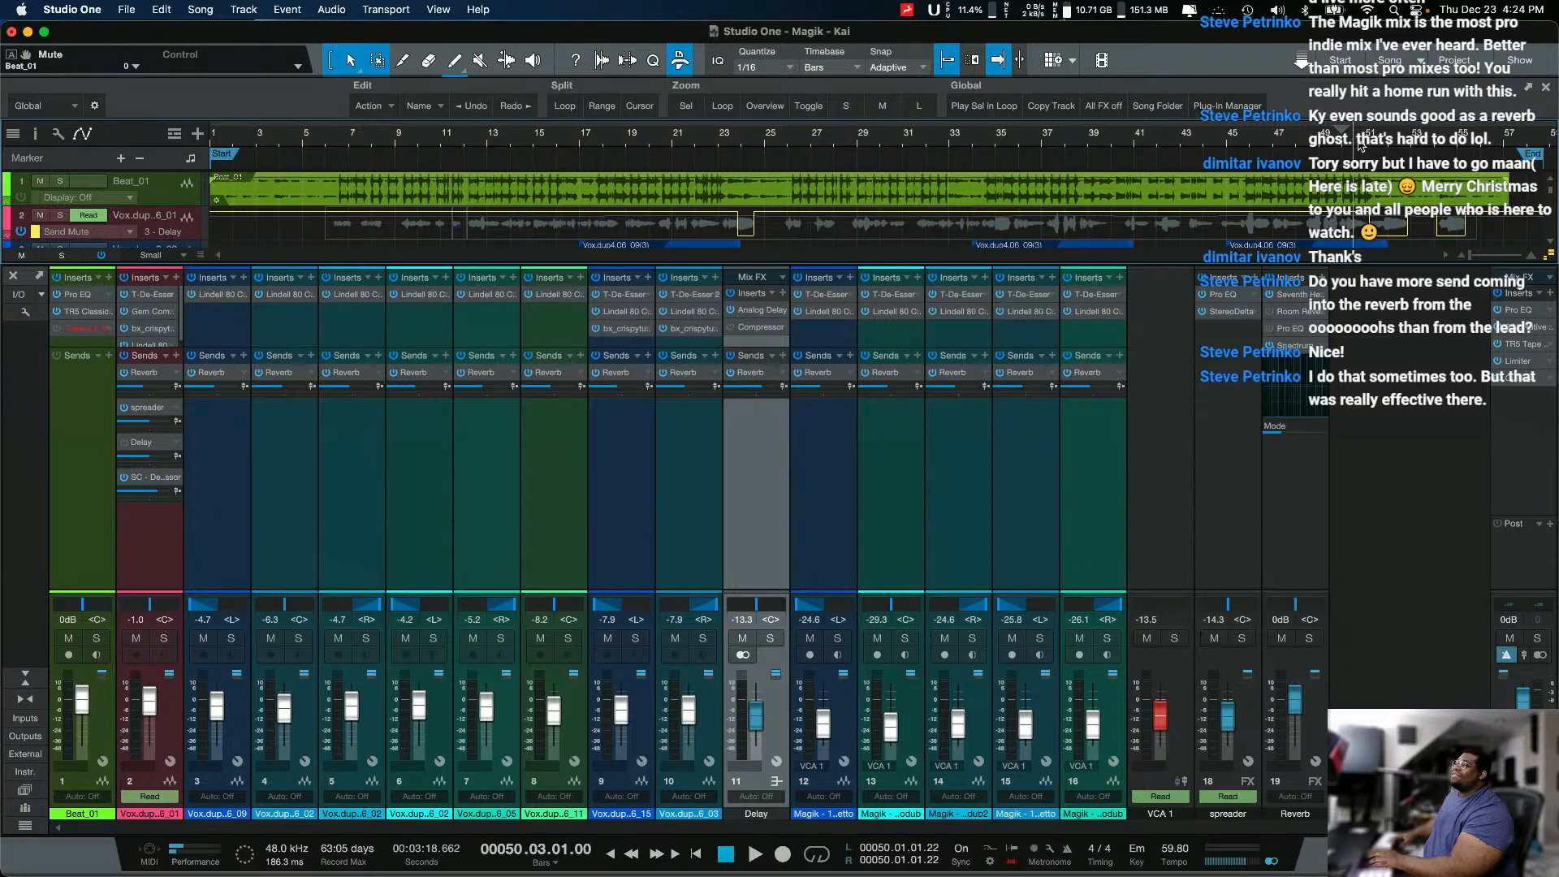
left_click(1364, 145)
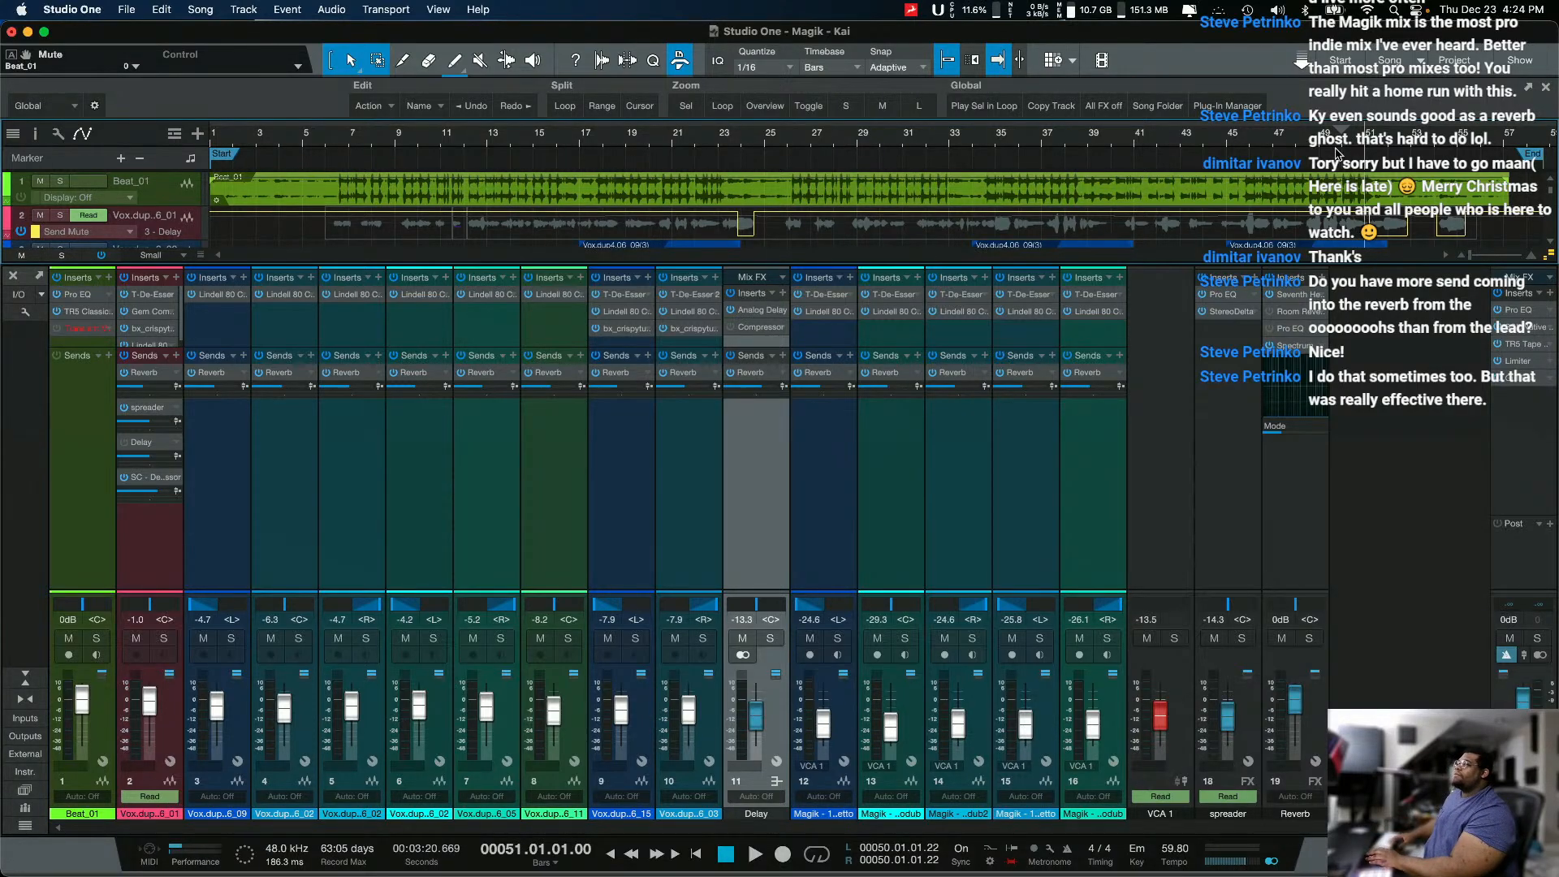
left_click(1344, 145)
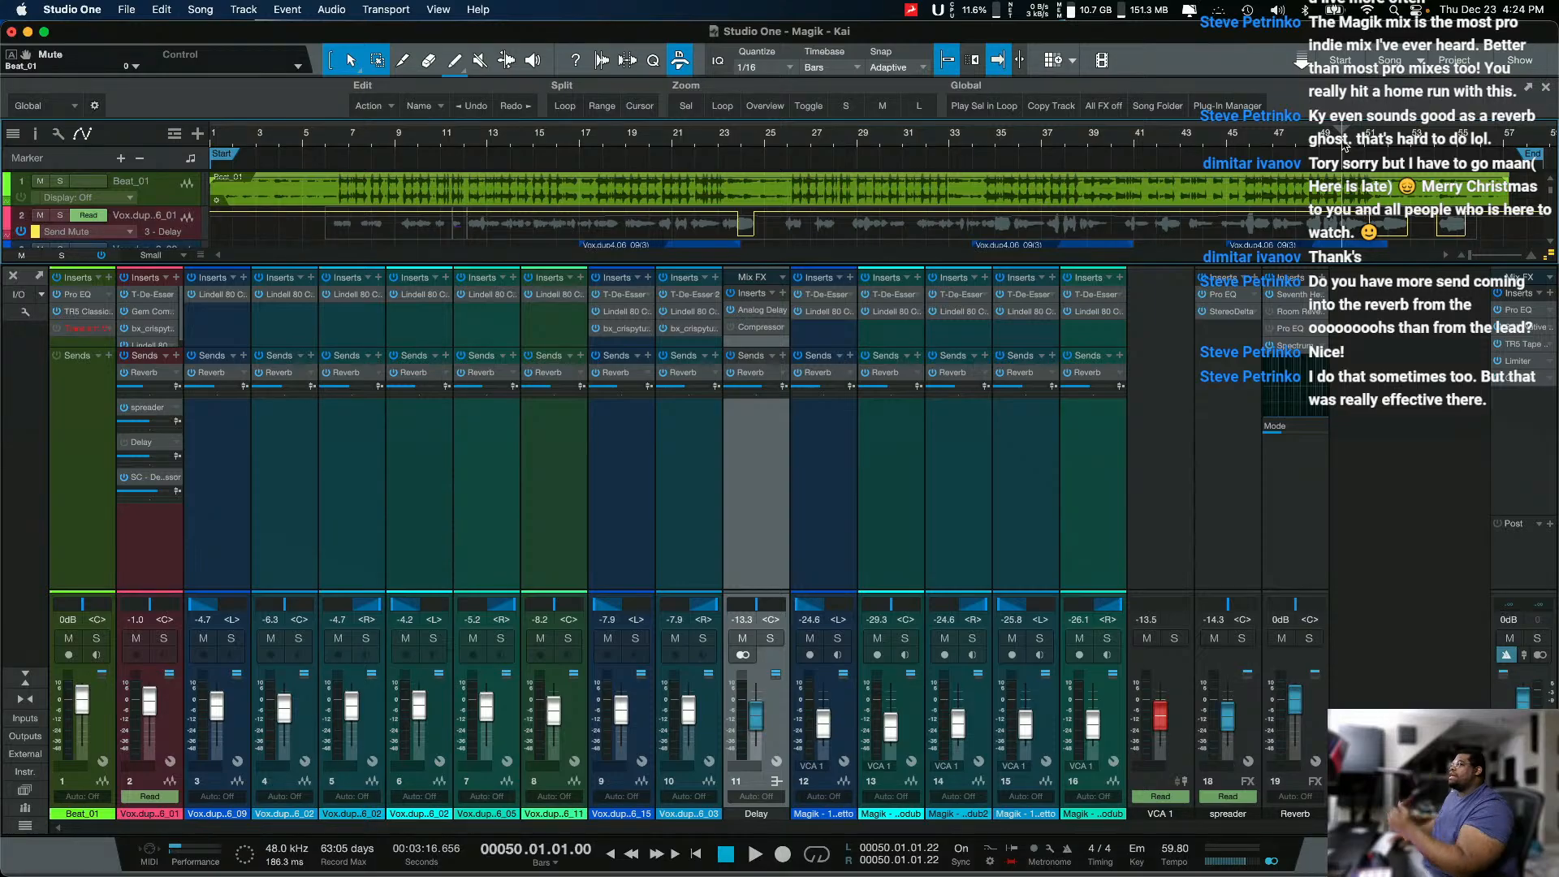
key("space")
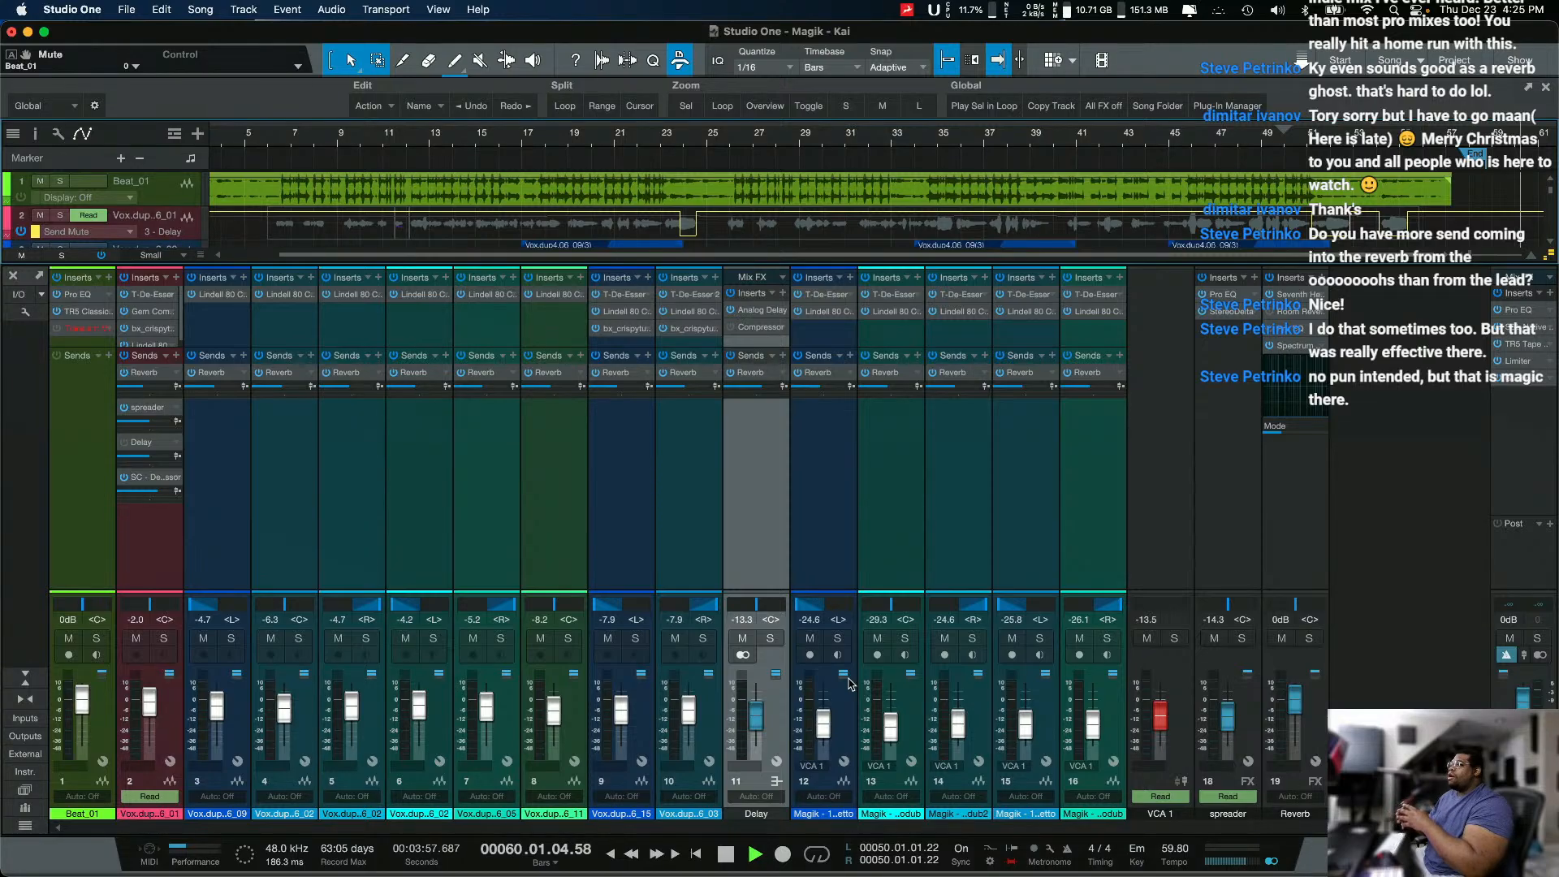
key("Home")
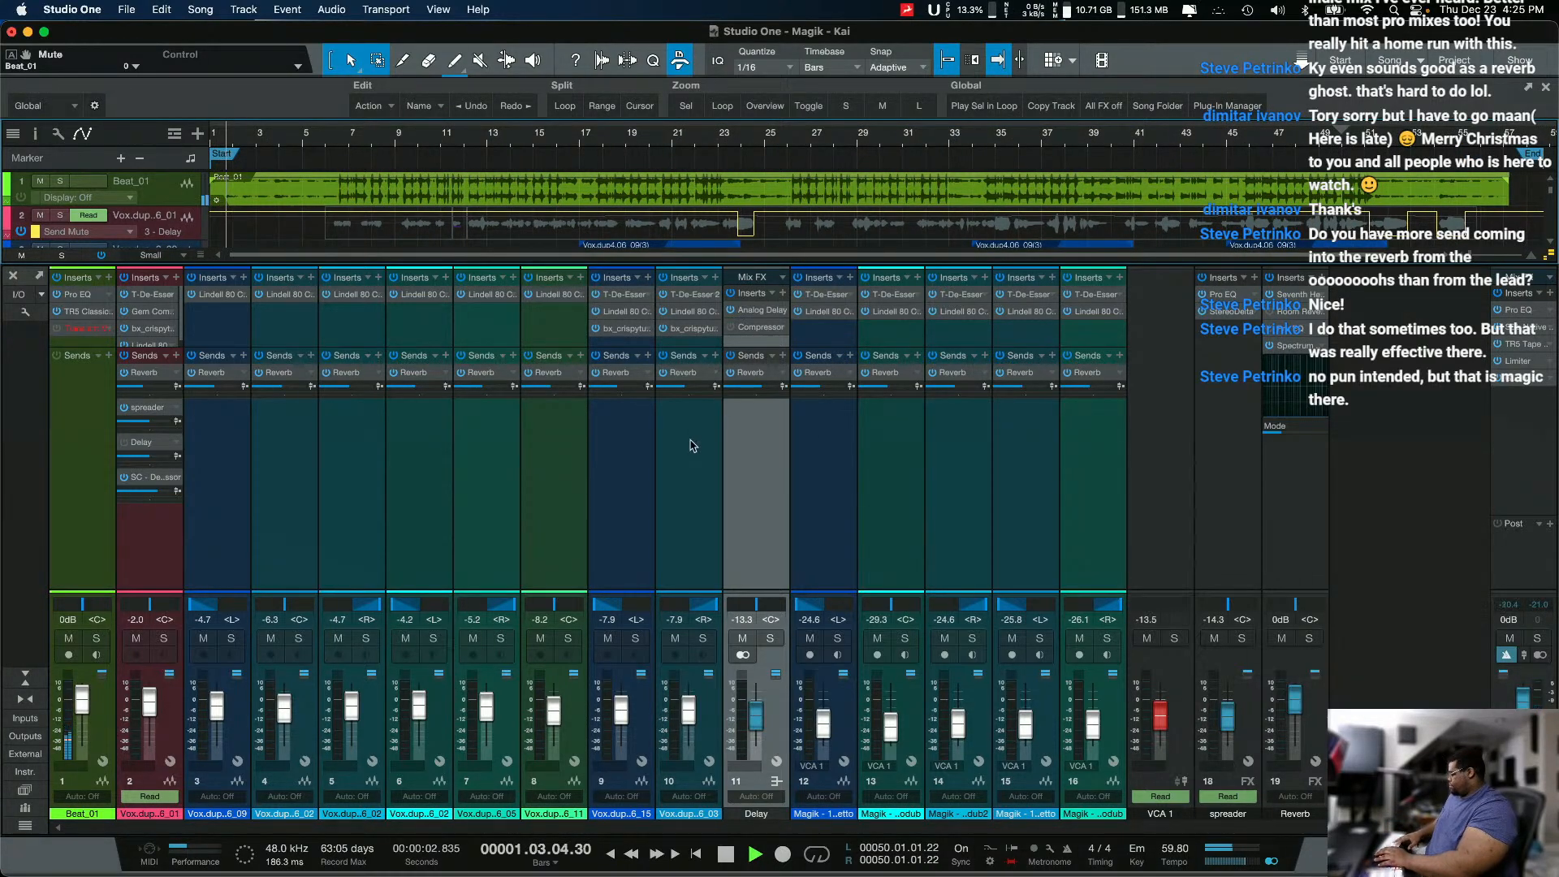
key("space")
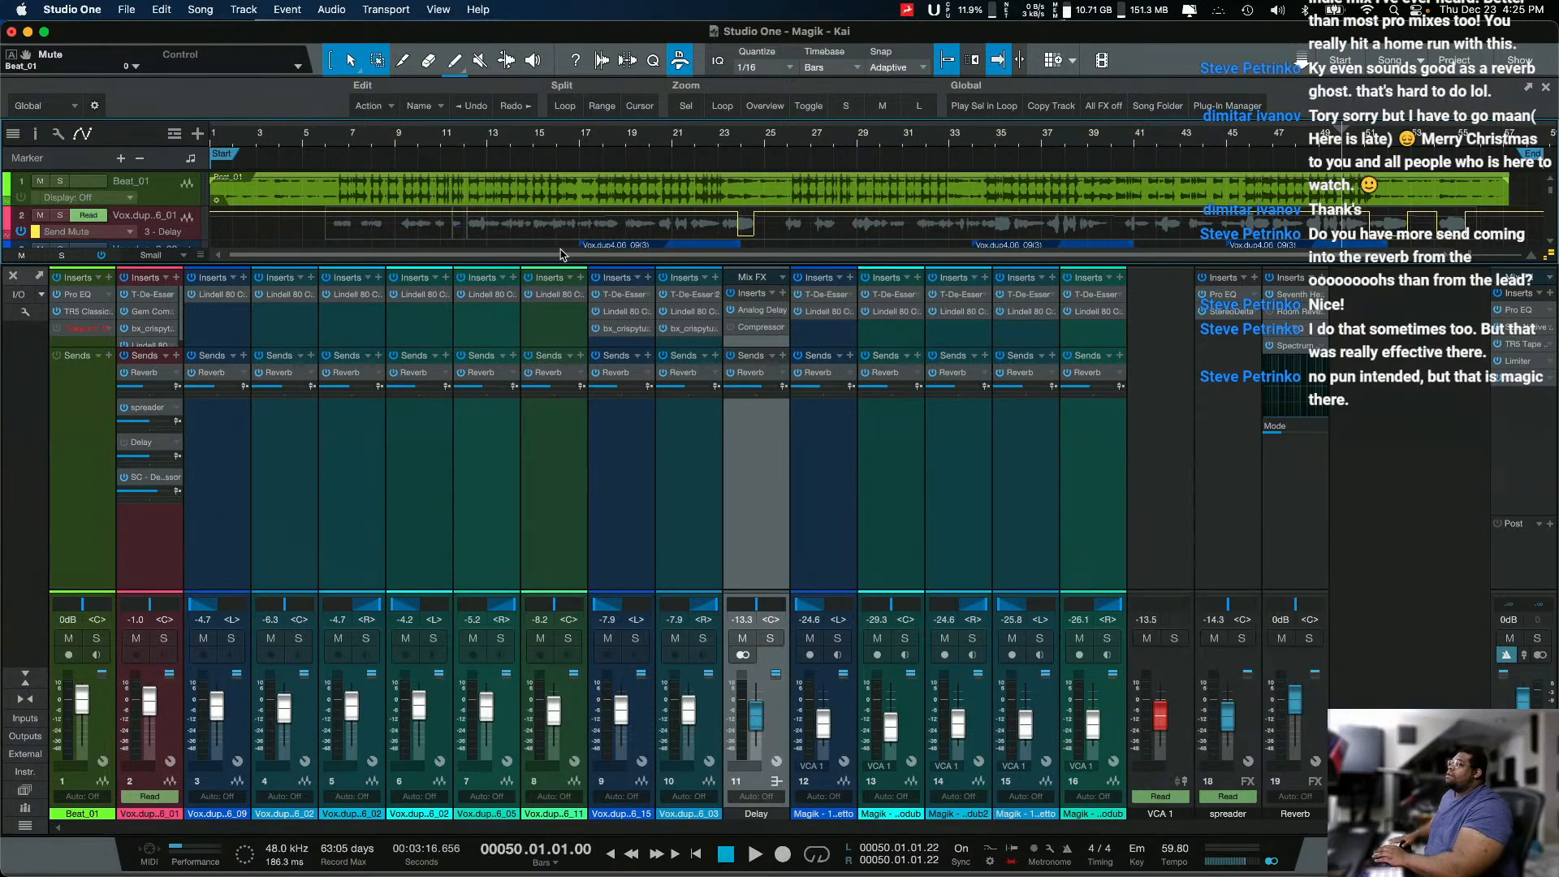
Step: Reopen the Delay channel's Analog Delay, position it beside the channel, and solo the Delay channel
left_click(756, 316)
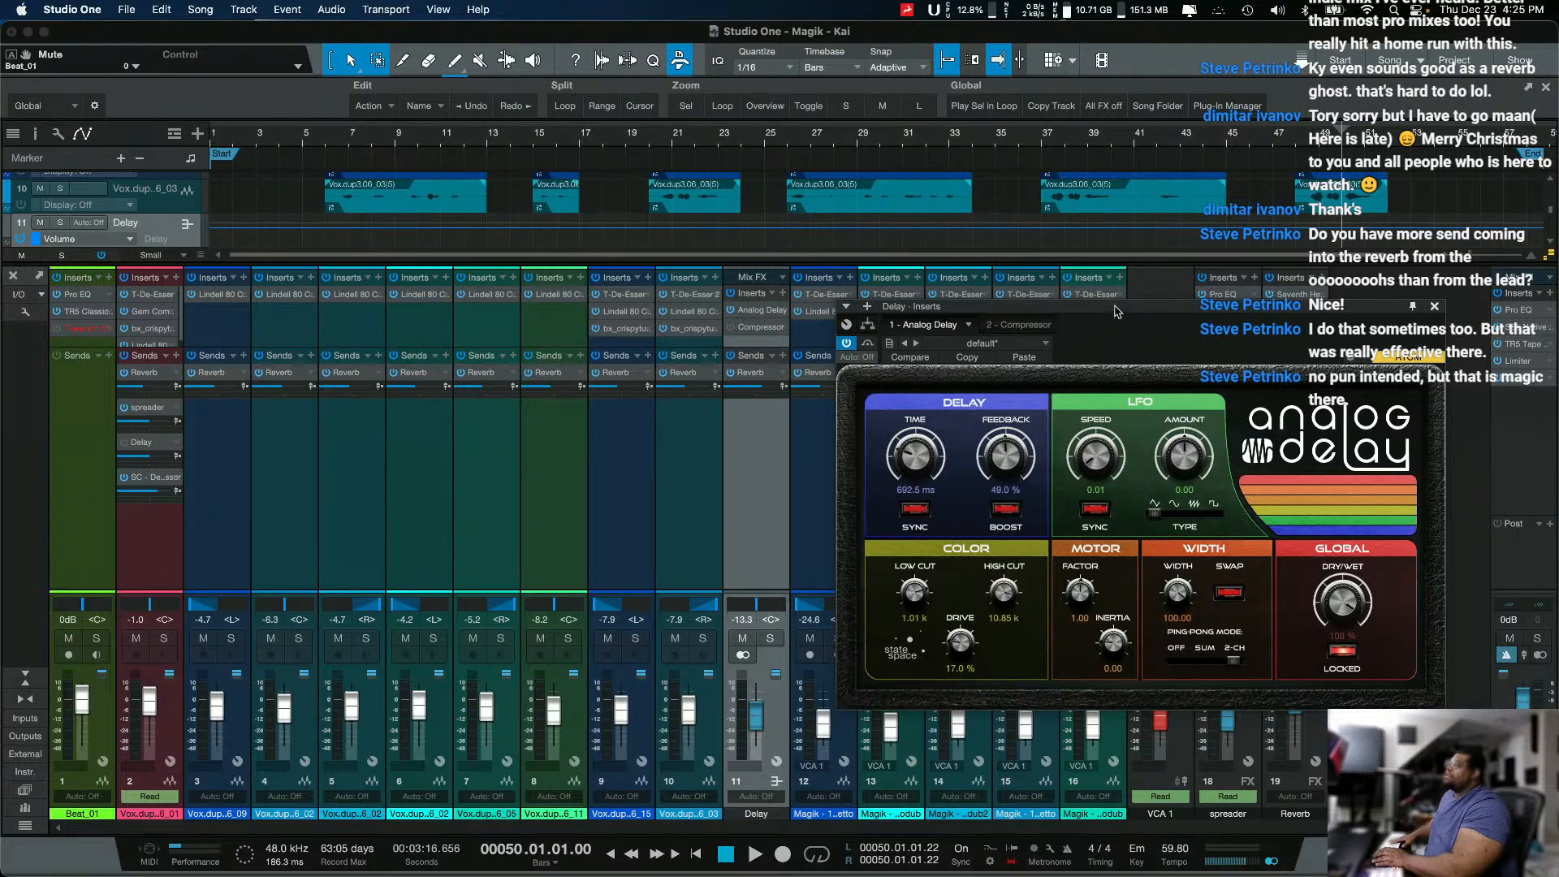
left_click_drag(1117, 311, 482, 319)
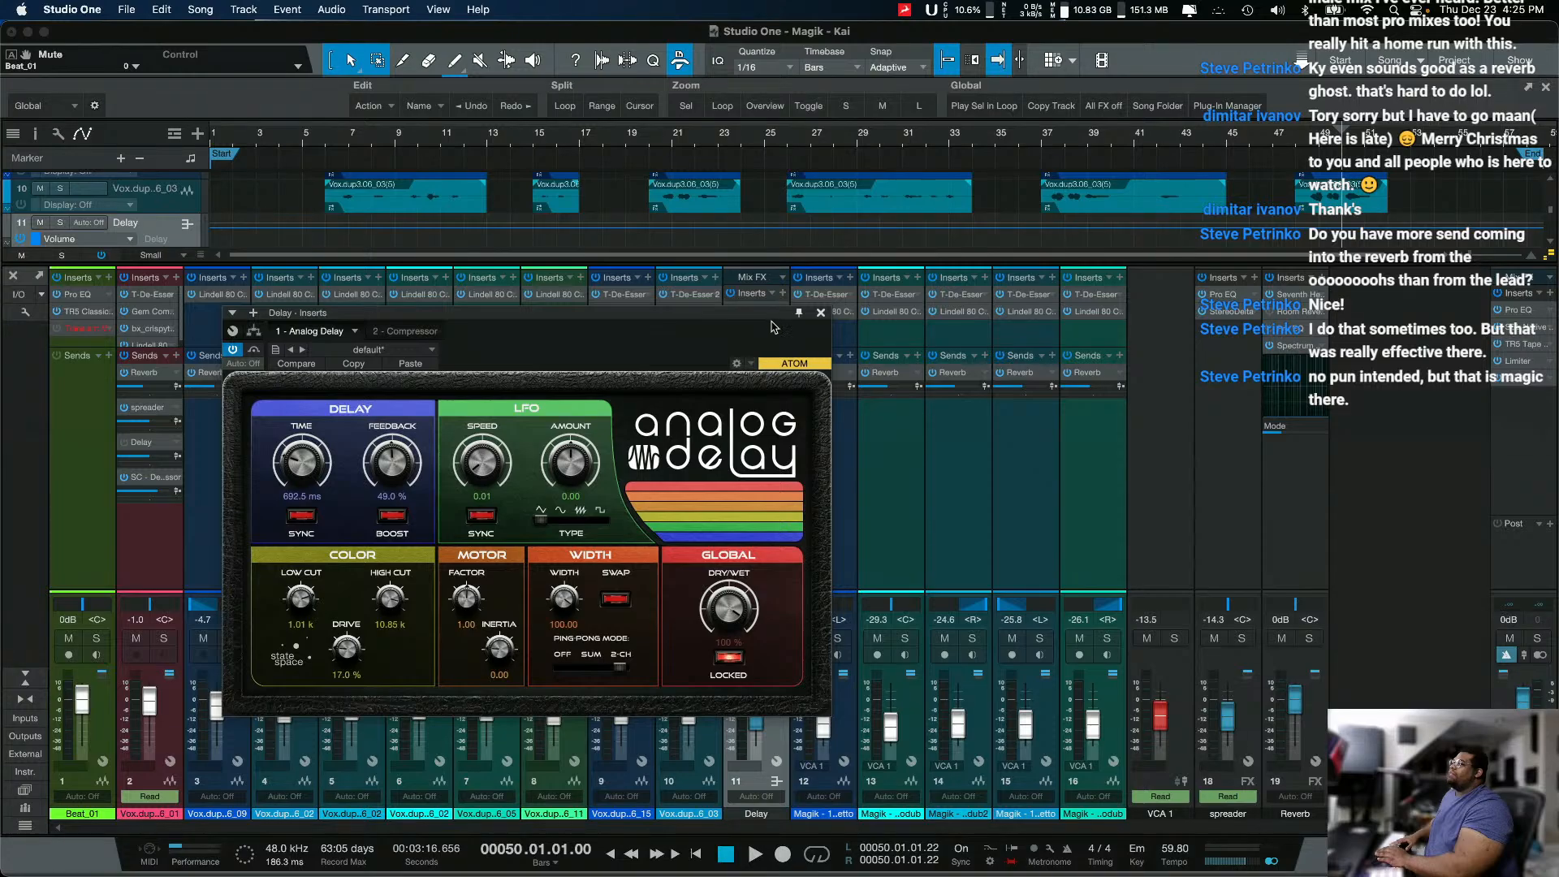
left_click_drag(773, 327, 584, 415)
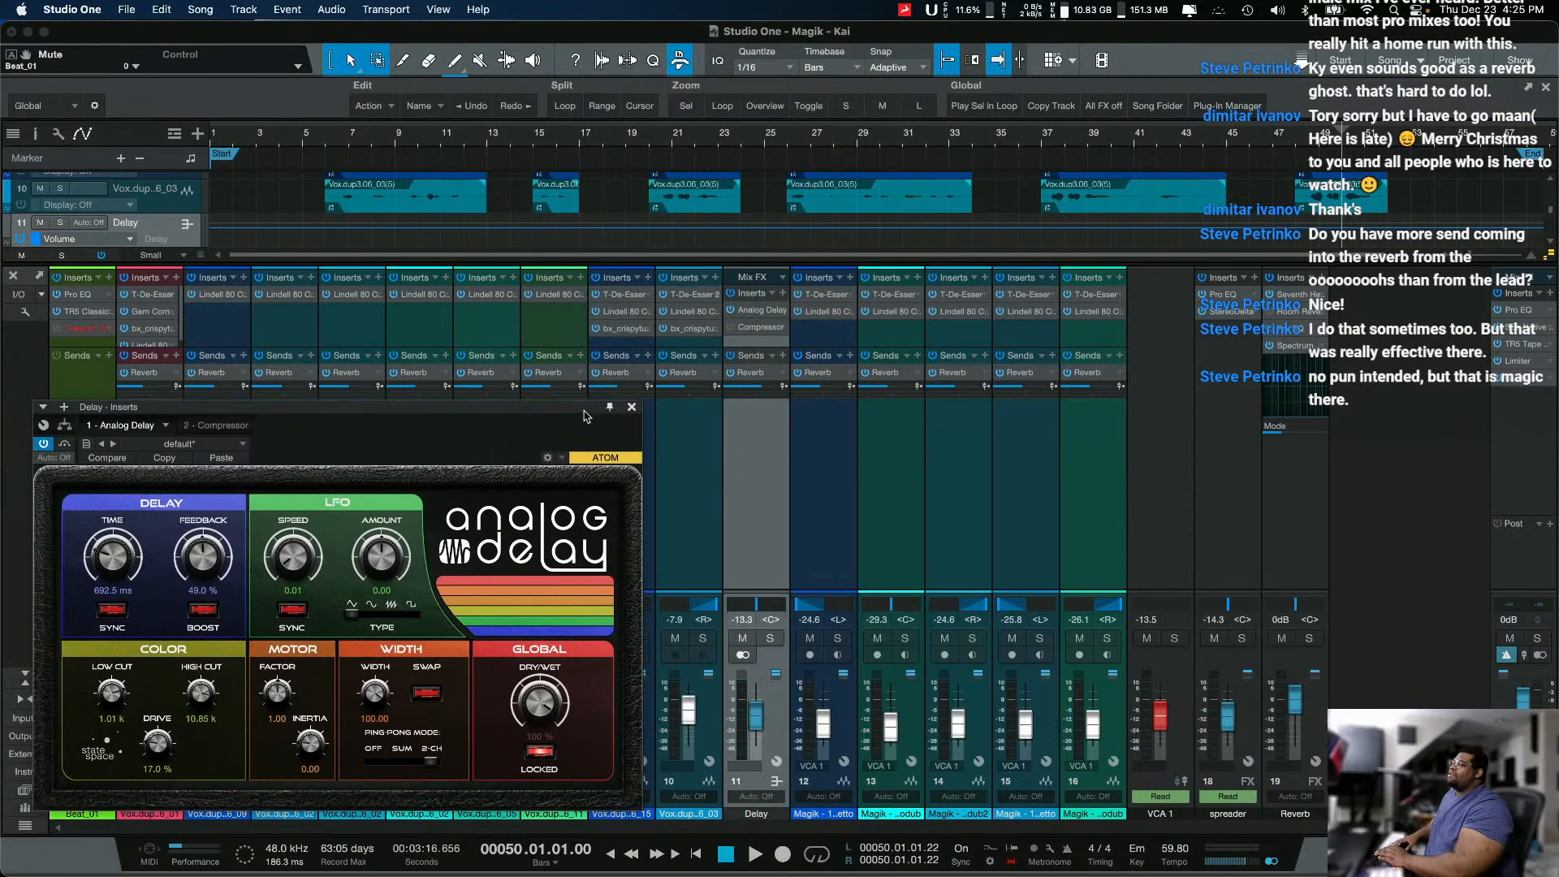
left_click(770, 638)
scroll(1043, 208, "up", 1)
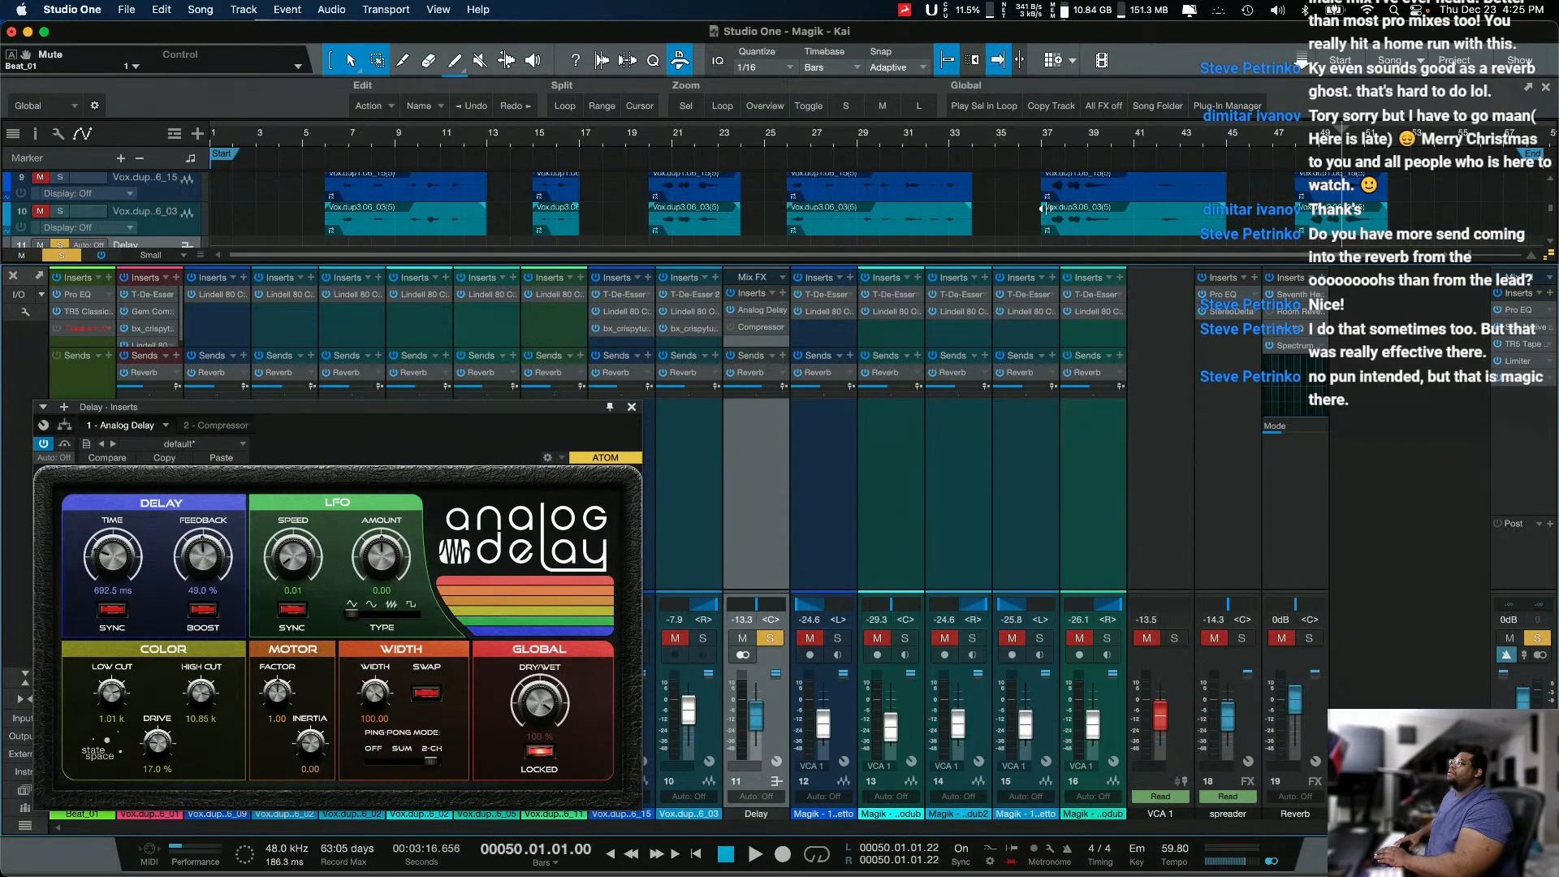
Step: Place the playhead at beat 2 of bar 50, play the soloed delay with its Analog Delay repositioned, and stop playback
scroll(1042, 208, "up", 8)
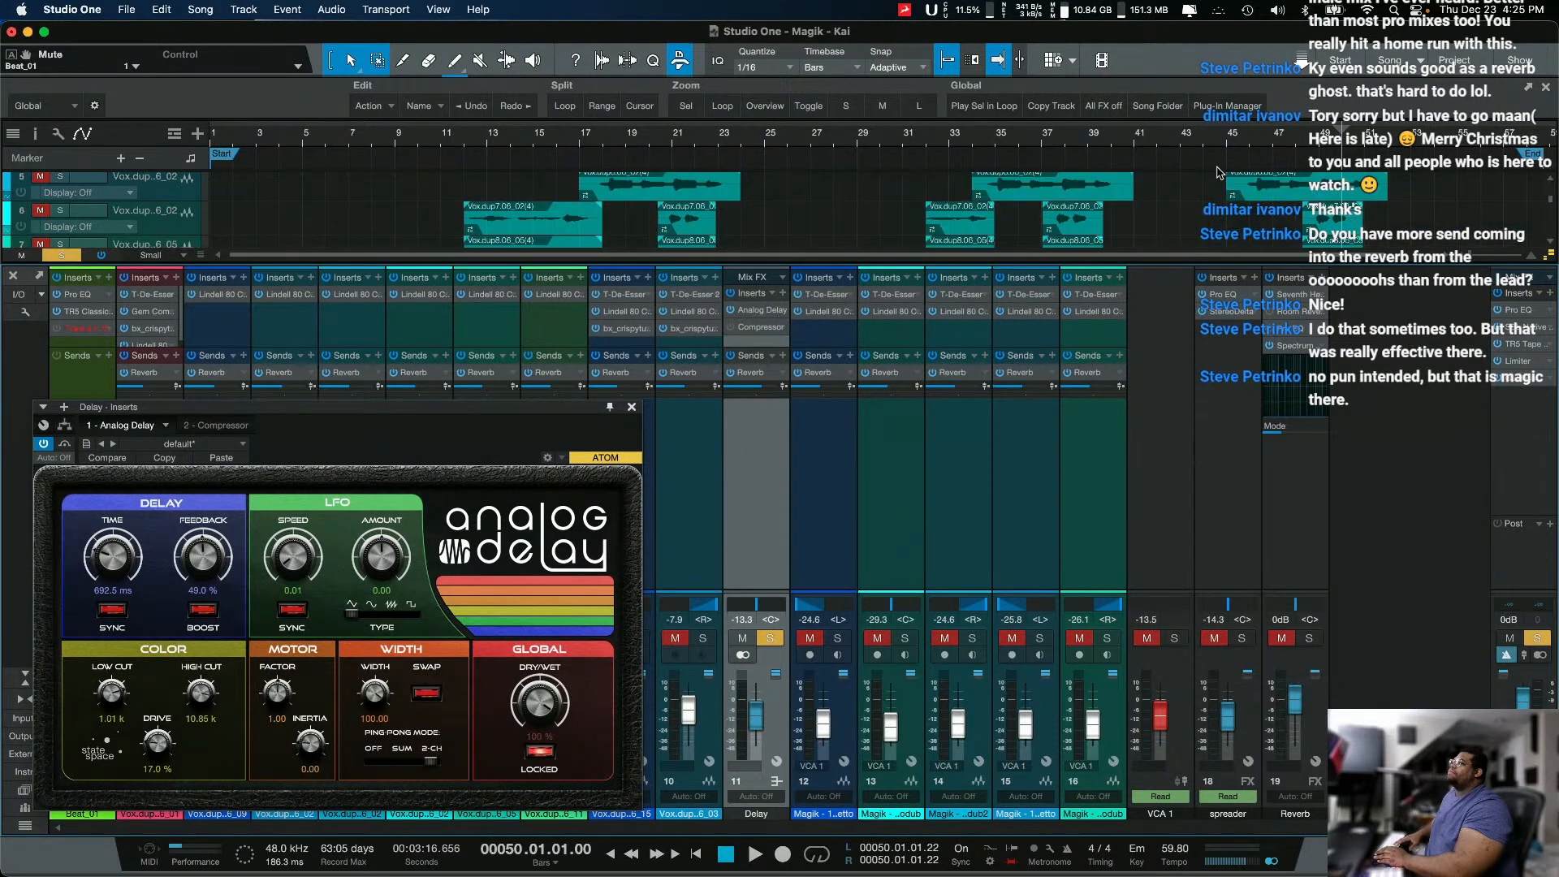
left_click(1394, 146)
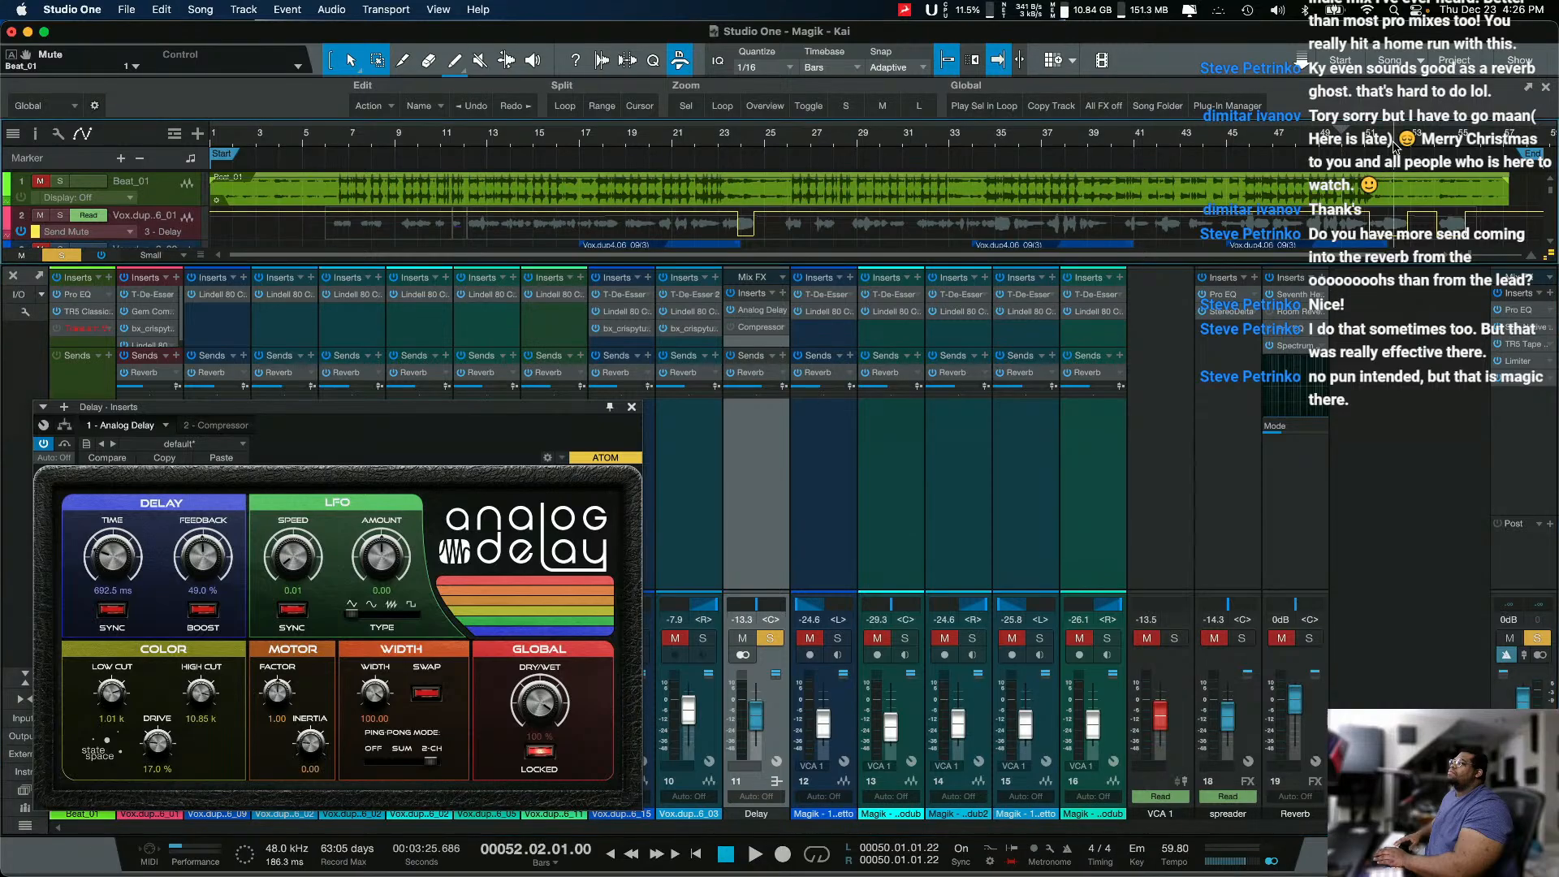
left_click(1351, 145)
key("space")
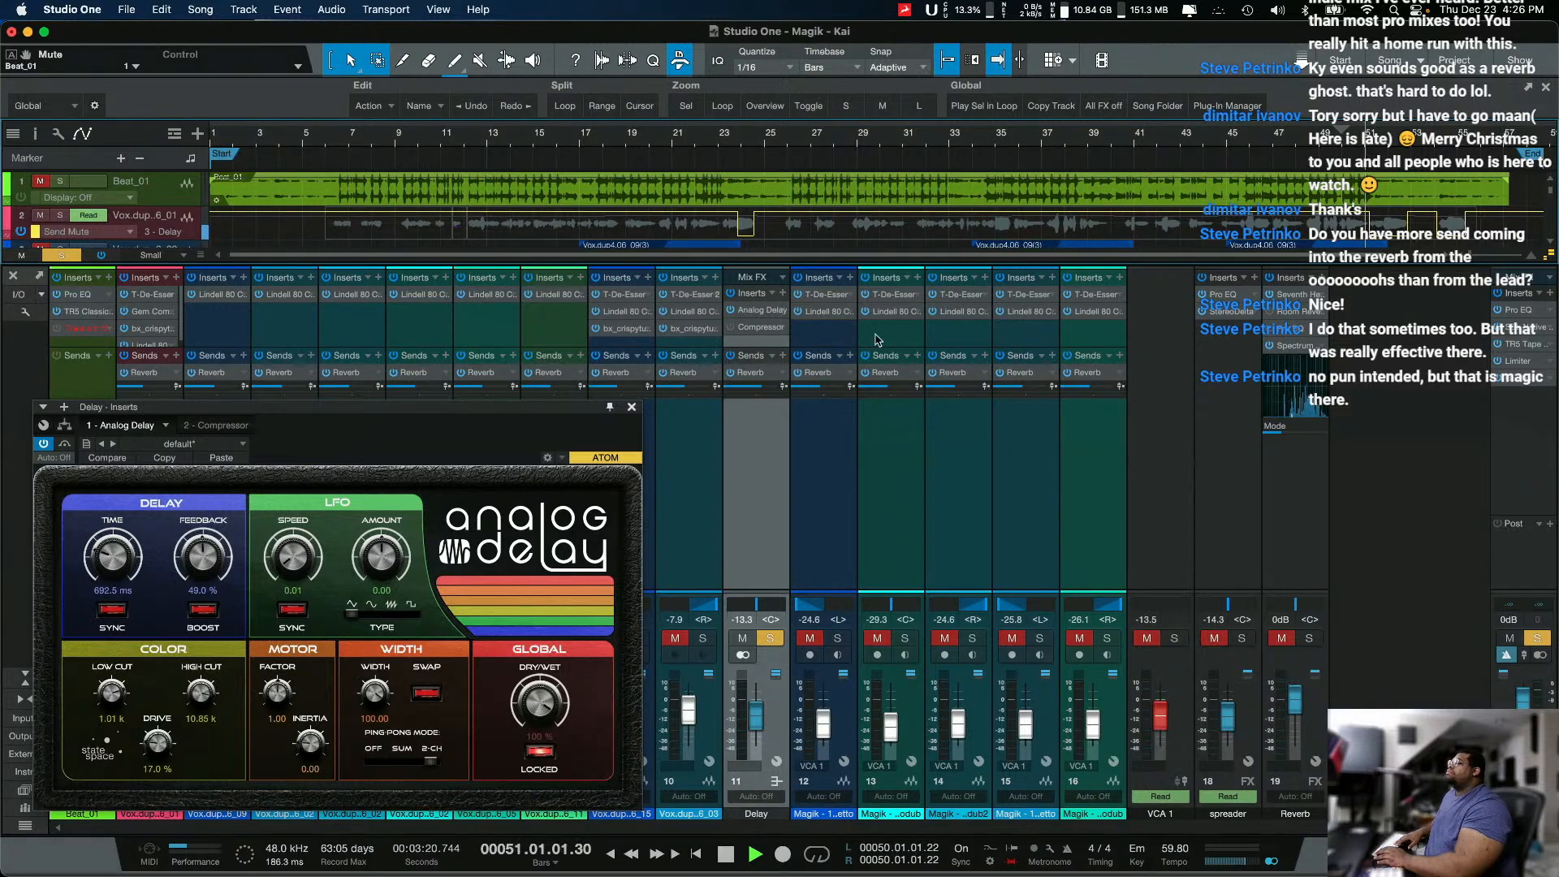
left_click_drag(557, 413, 611, 351)
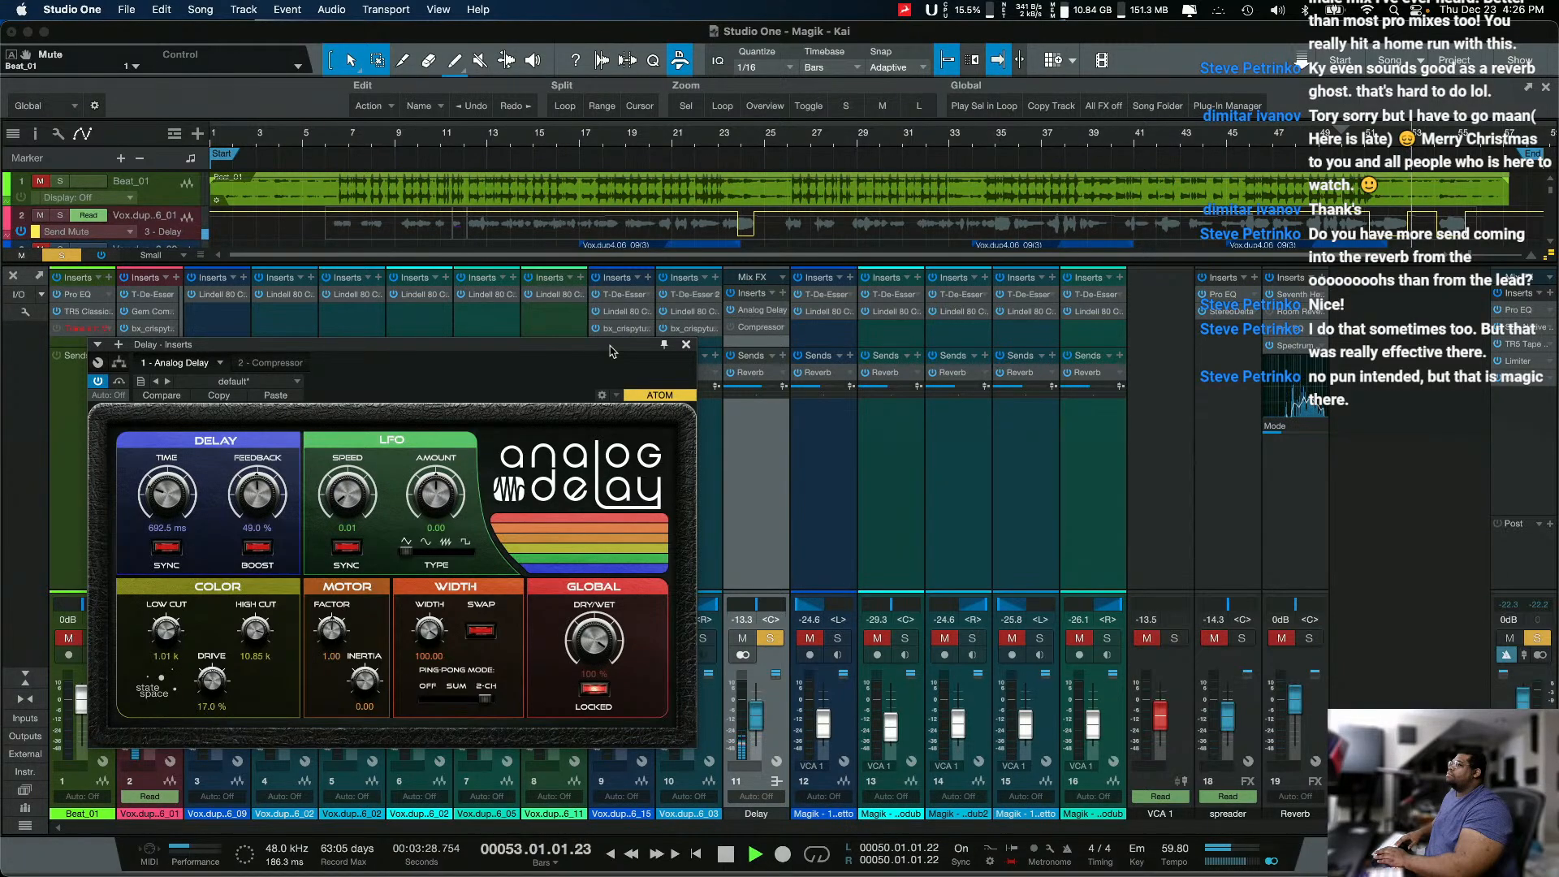
key("space")
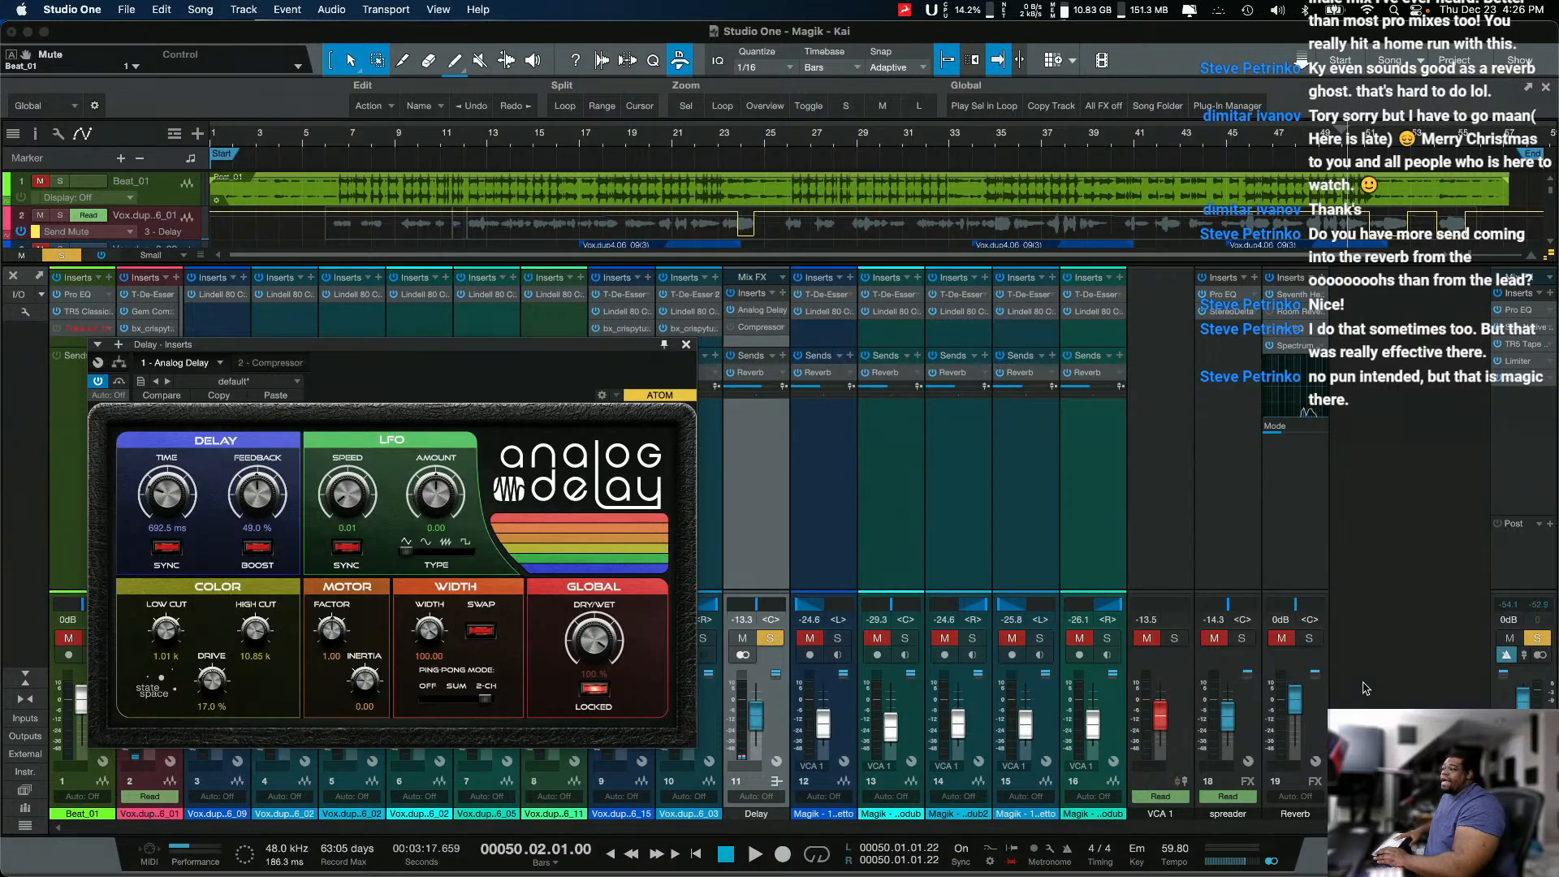
Step: Unmute the Reverb channel, play the delay together with the reverb from bar 50, and stop
left_click(1283, 640)
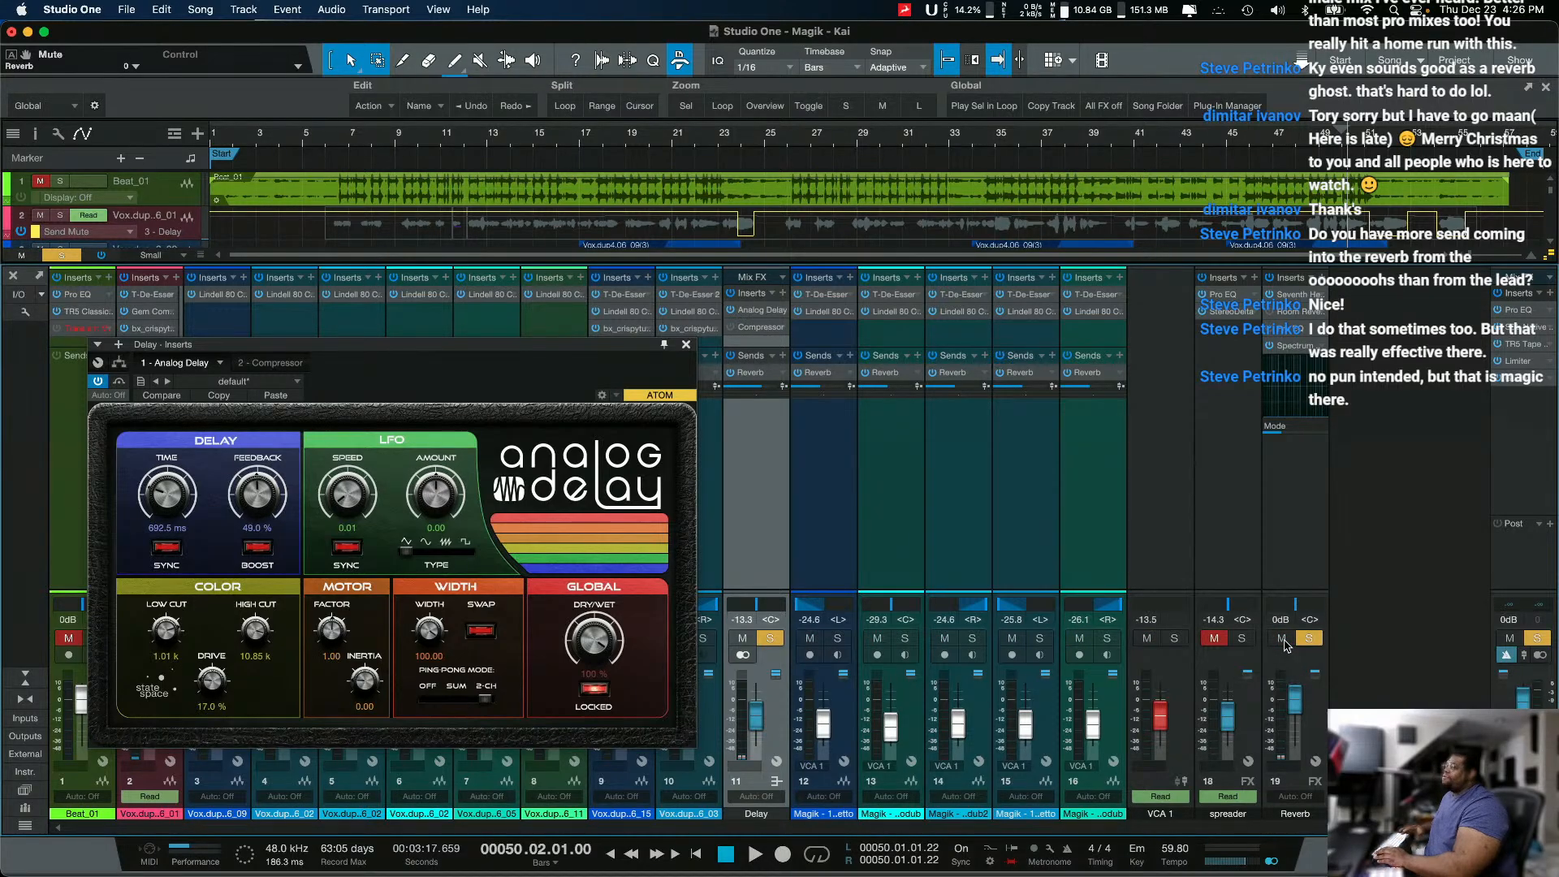
key("space")
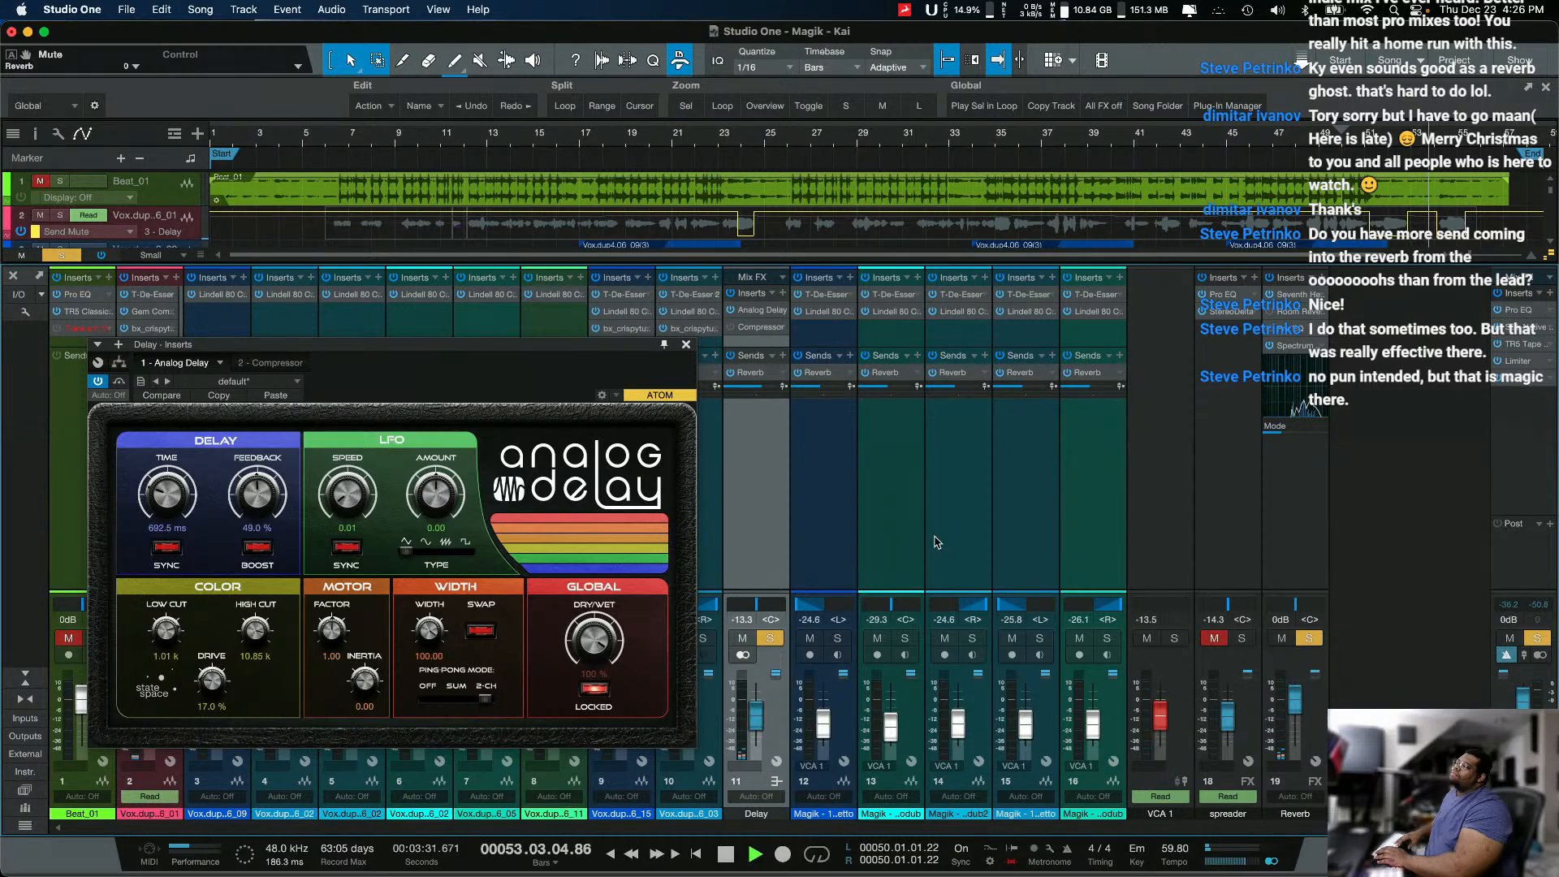
key("space")
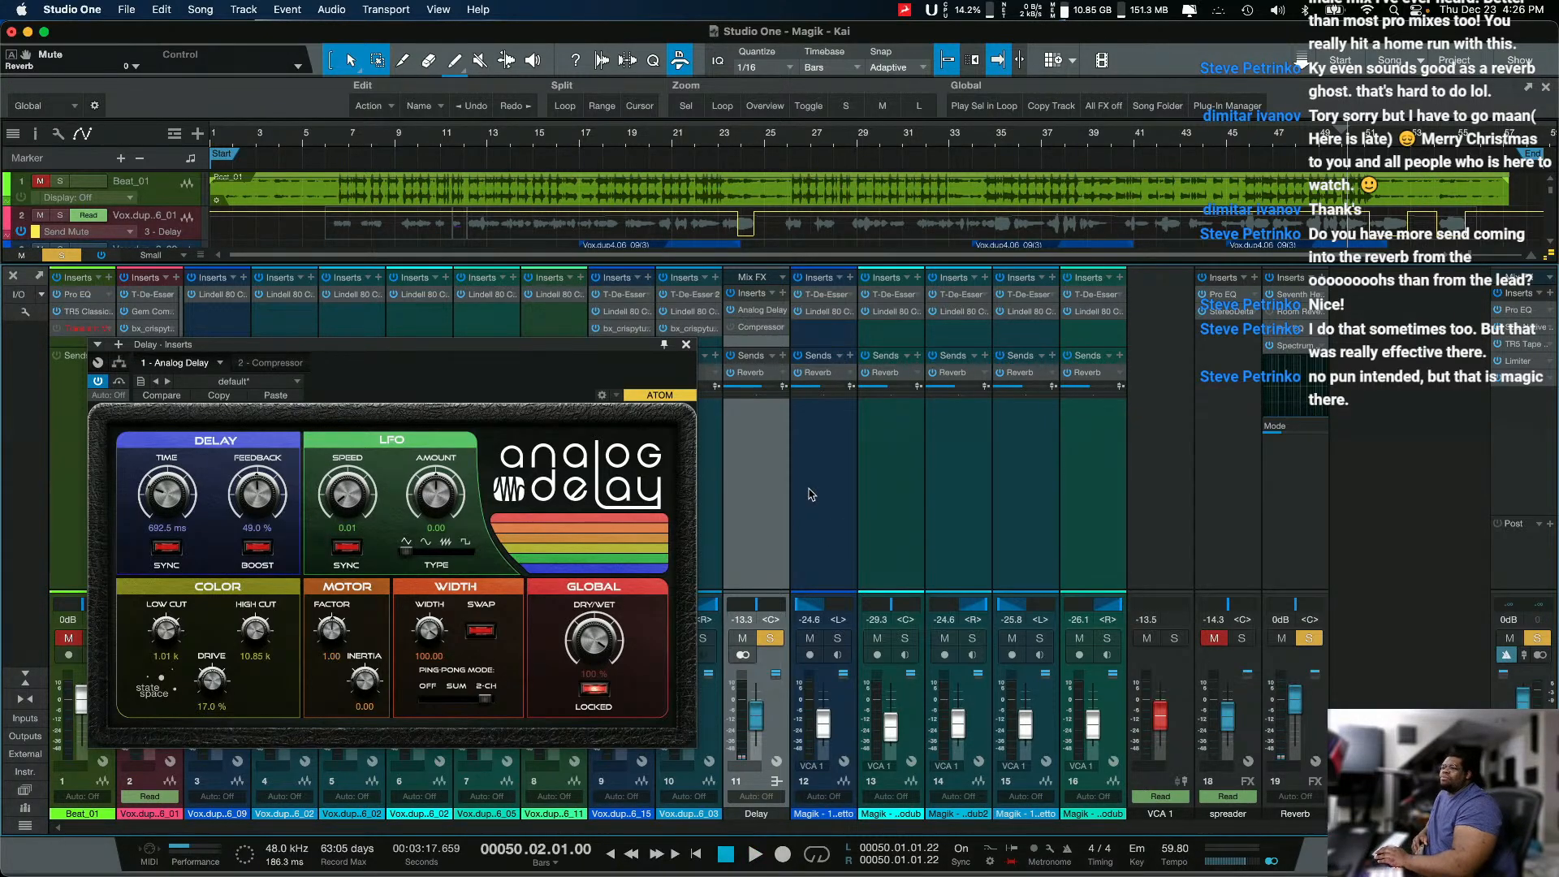
Step: Close the Analog Delay, open the Delay channel's Compressor beside the lead vocal channel, and enable the Compressor
left_click_drag(610, 349, 634, 390)
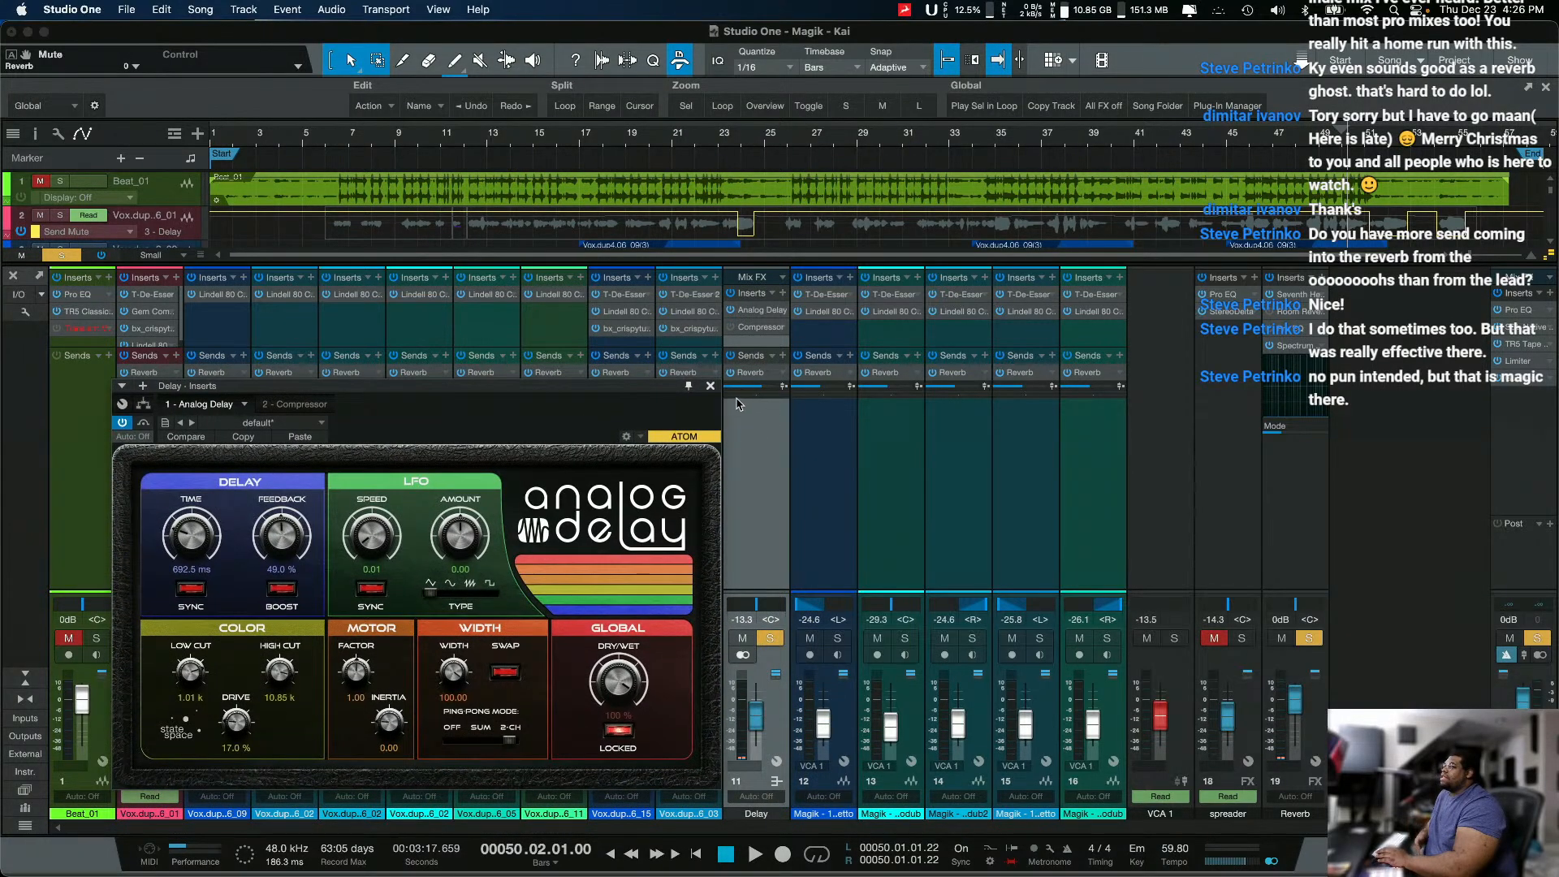
left_click(710, 387)
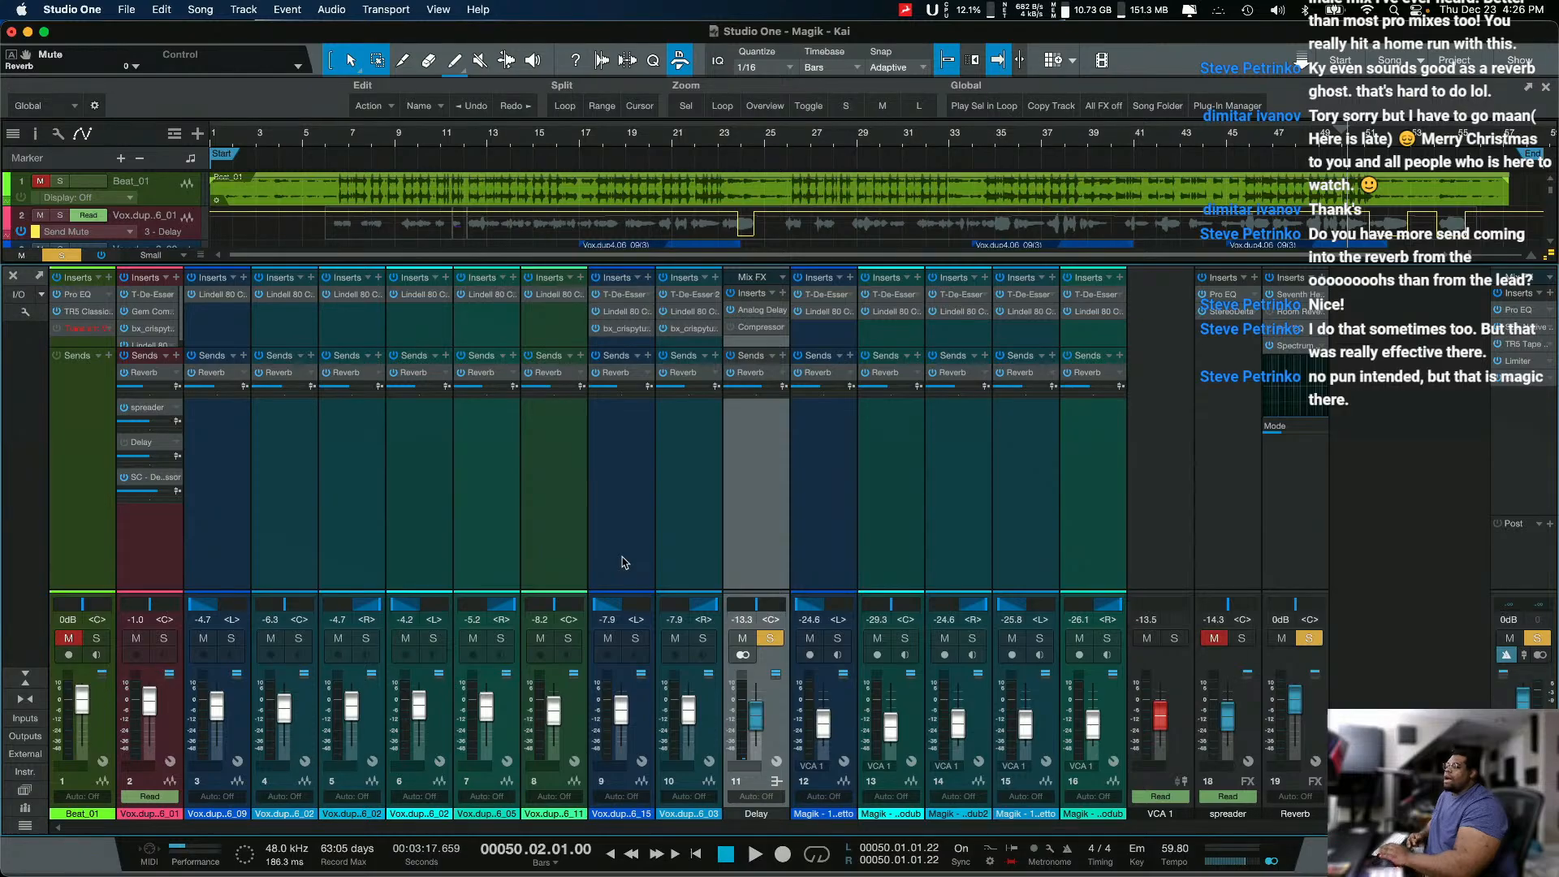
left_click(749, 329)
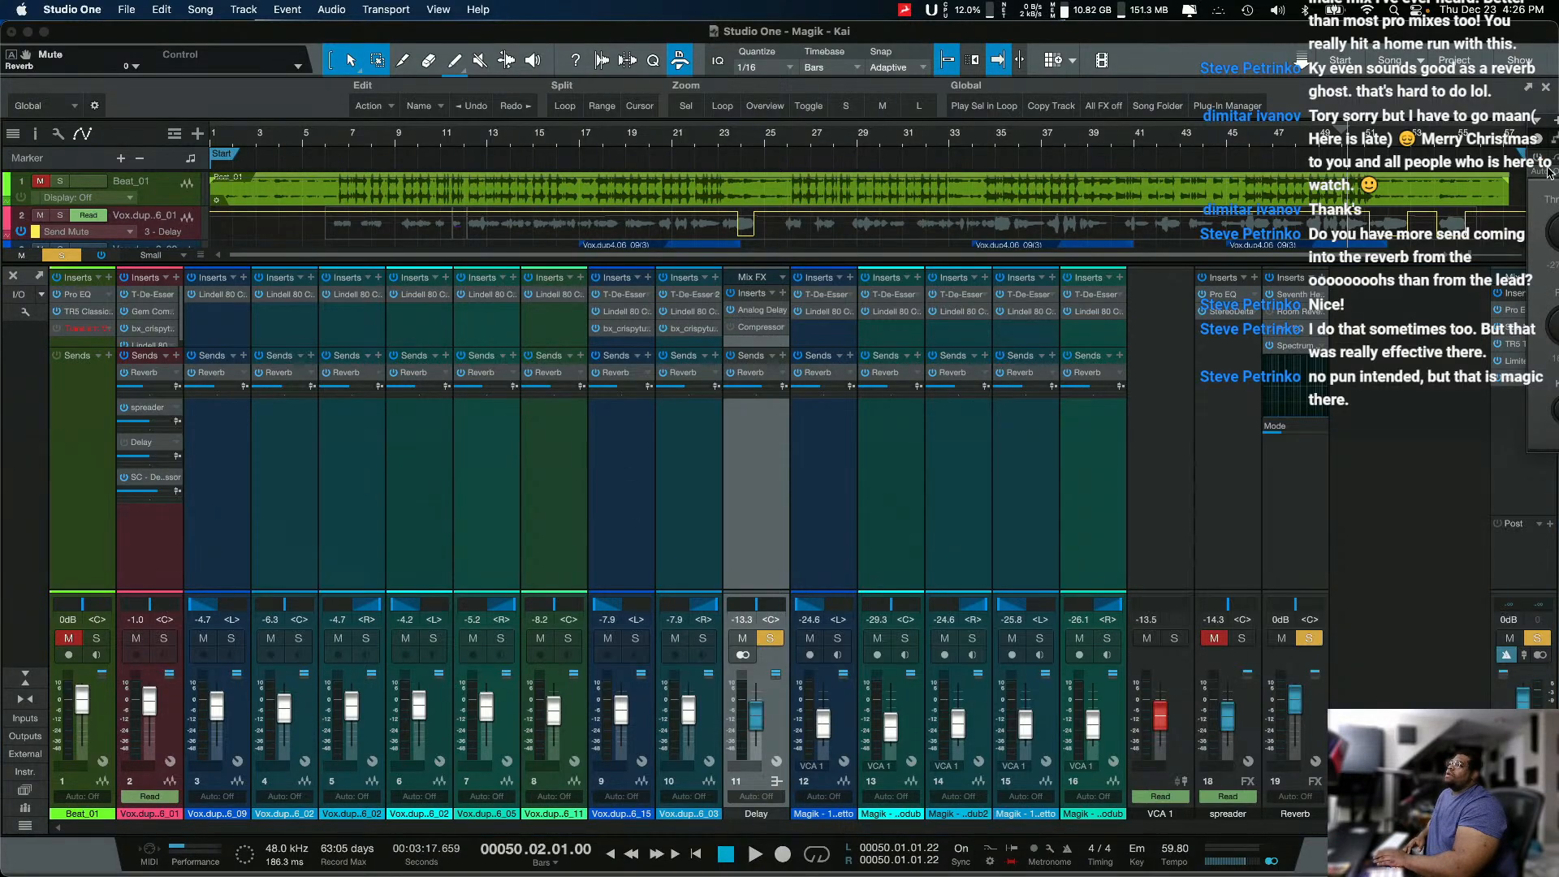
left_click_drag(1535, 172, 248, 483)
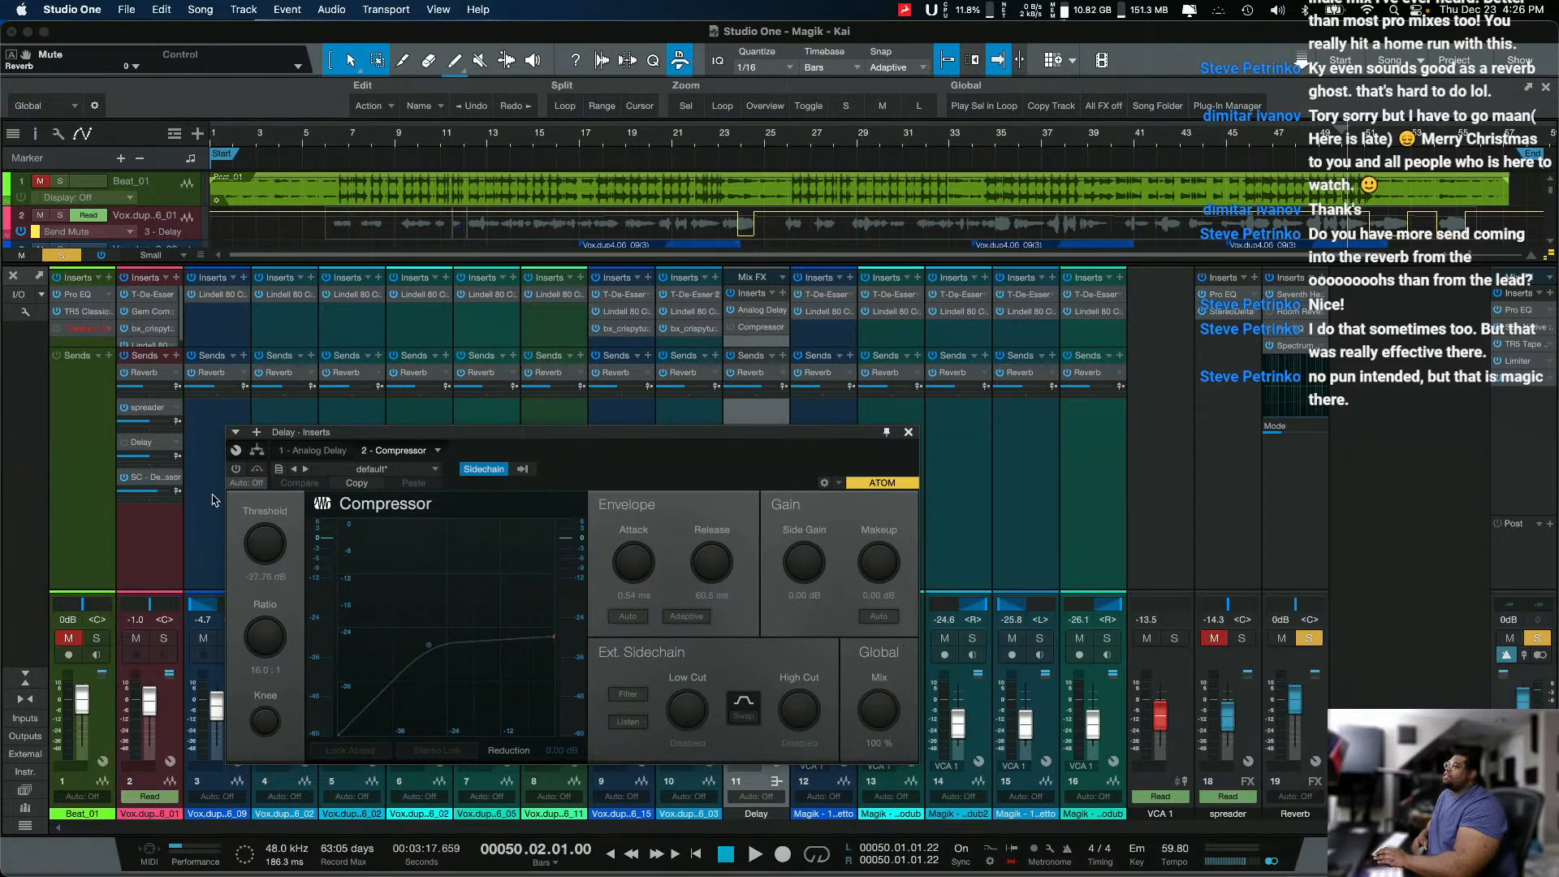
left_click(235, 470)
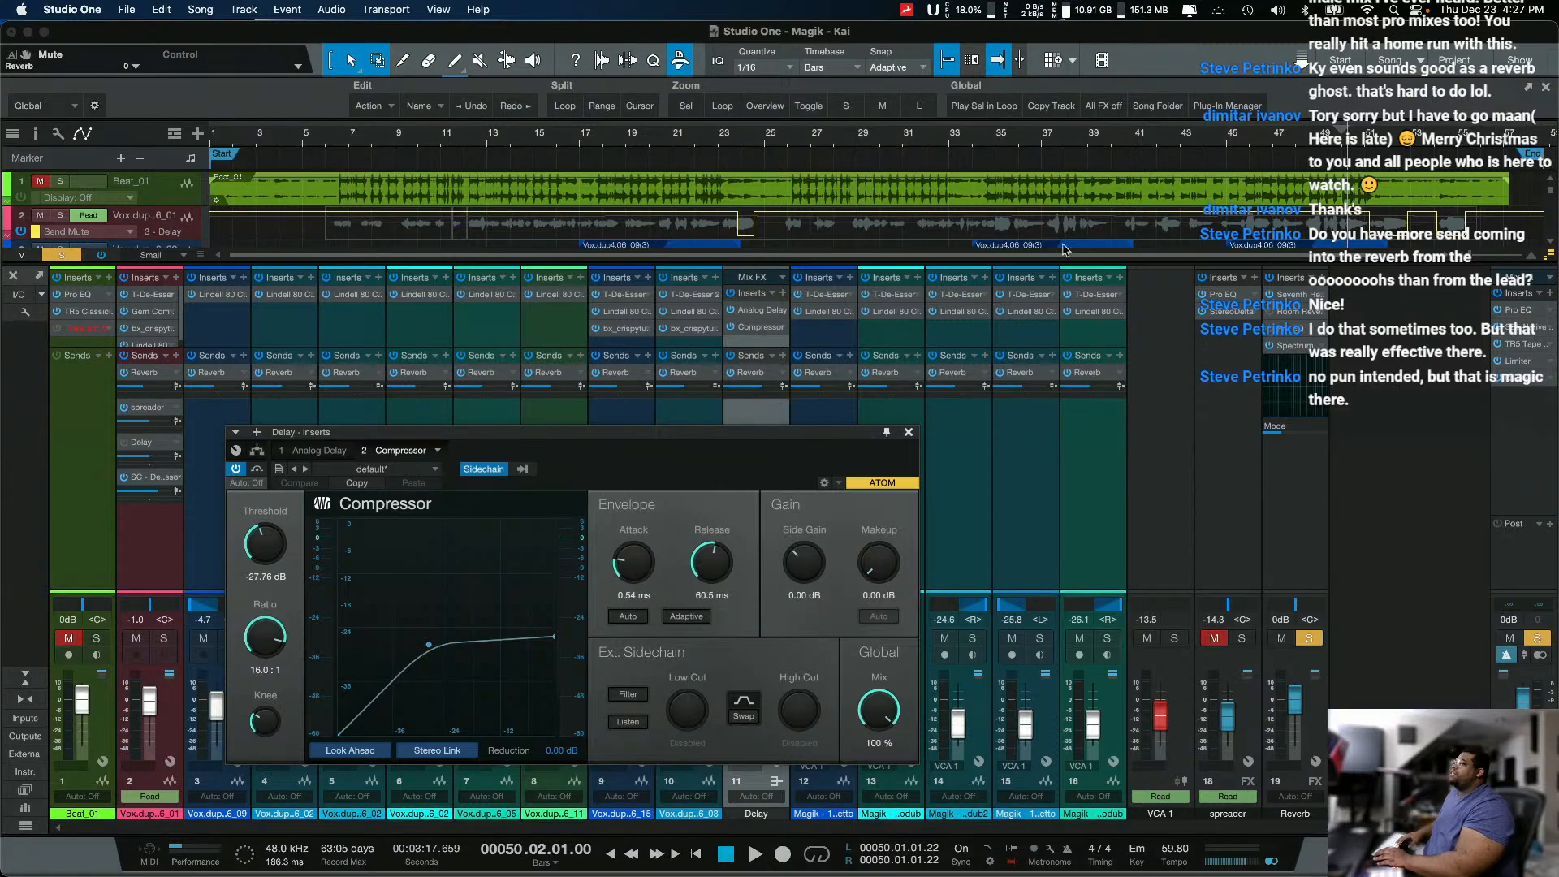
Step: Play from bar 50 with the Delay's Compressor active, solo the lead vocal channel, and stop playback
key("space")
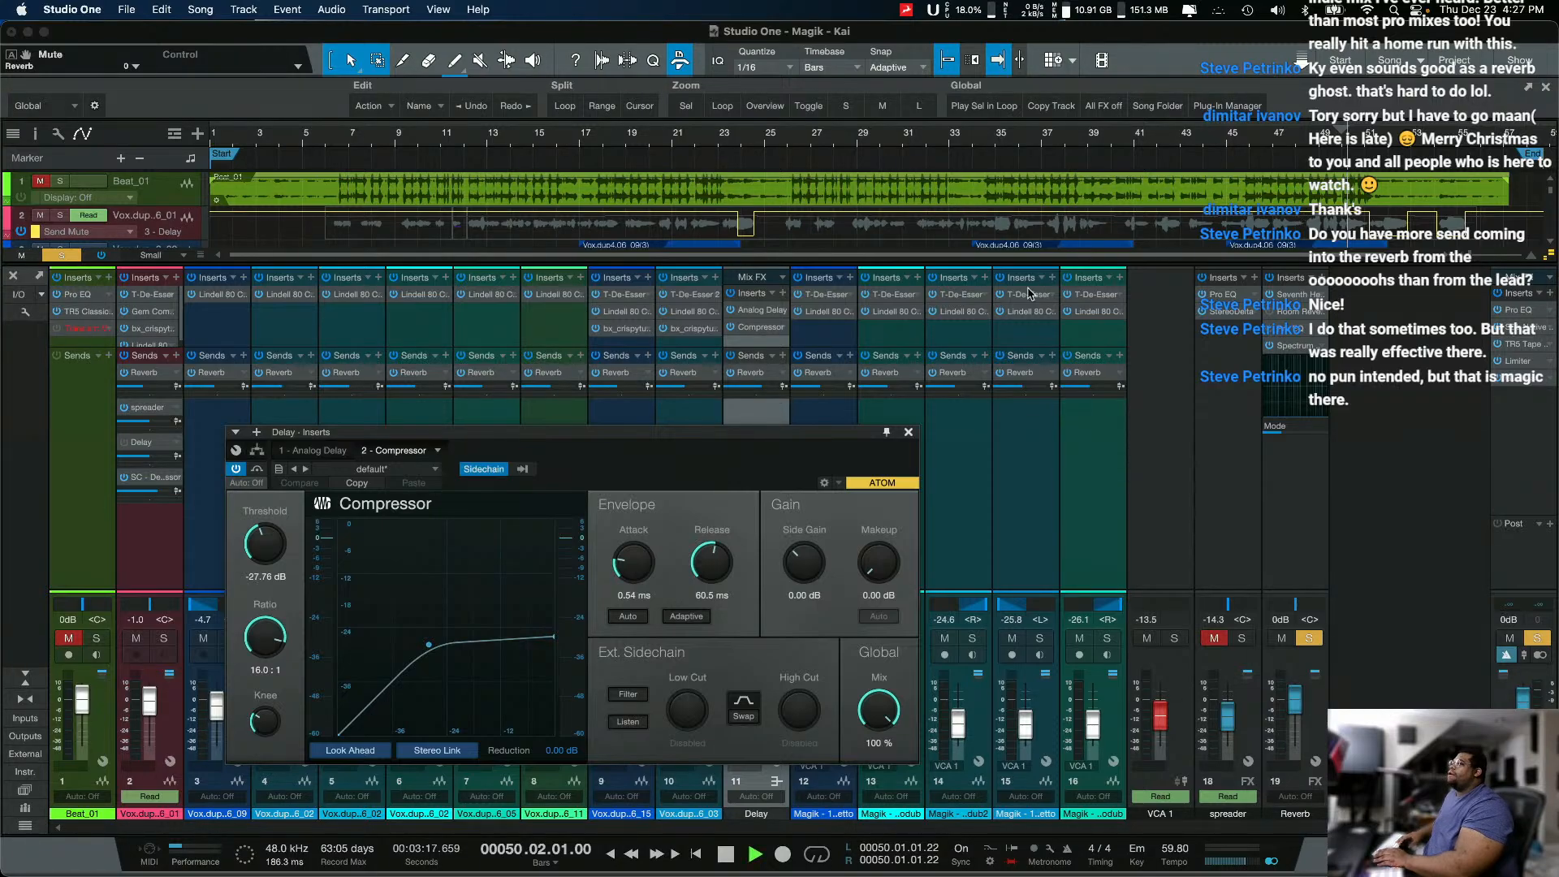
left_click(166, 639)
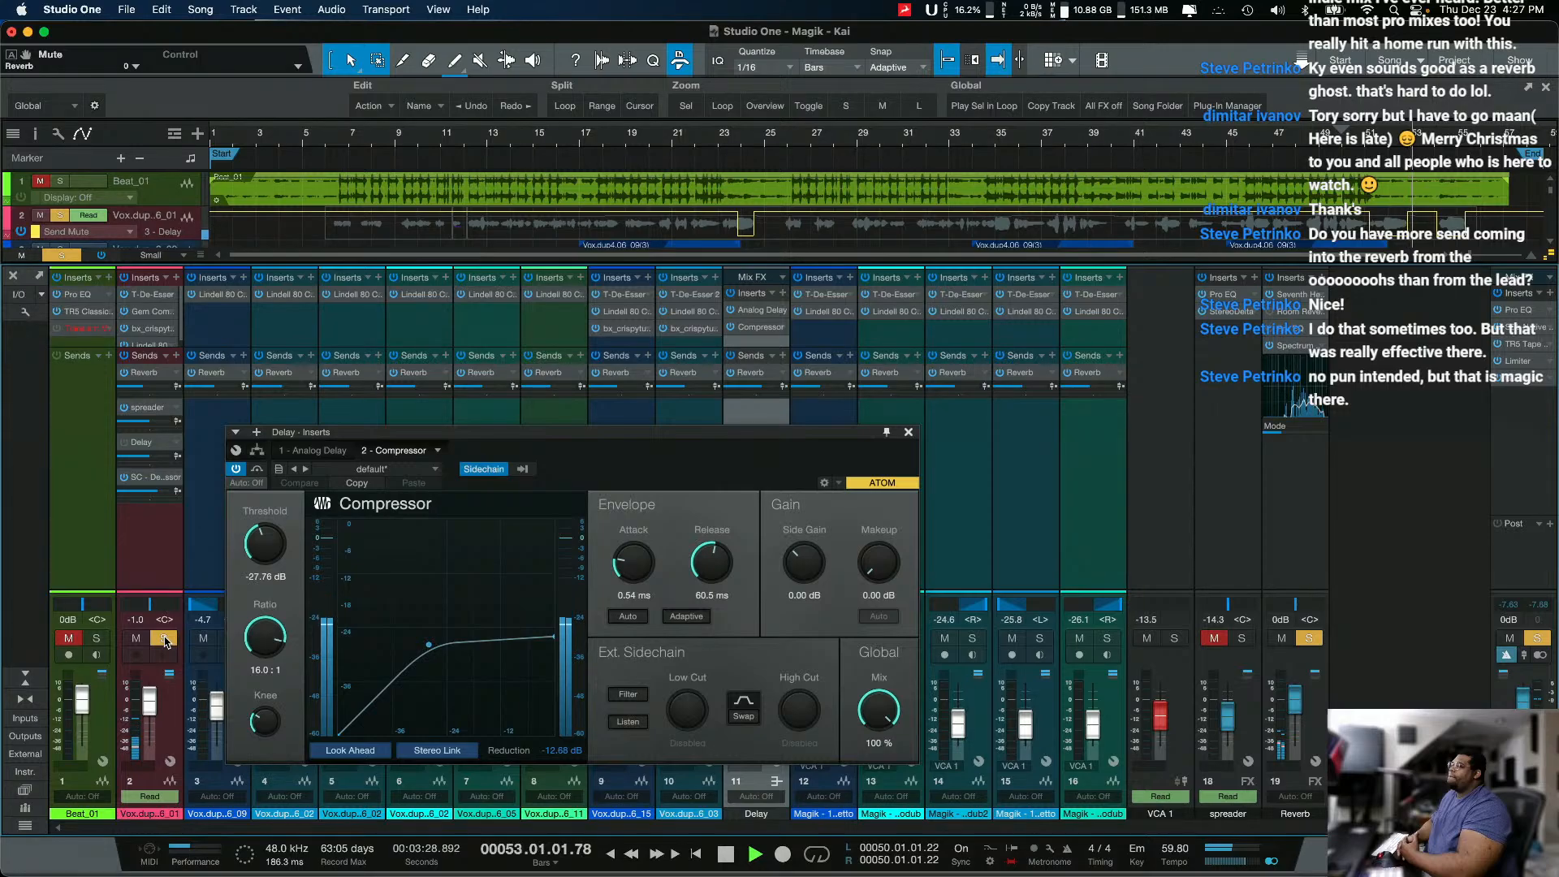
key("space")
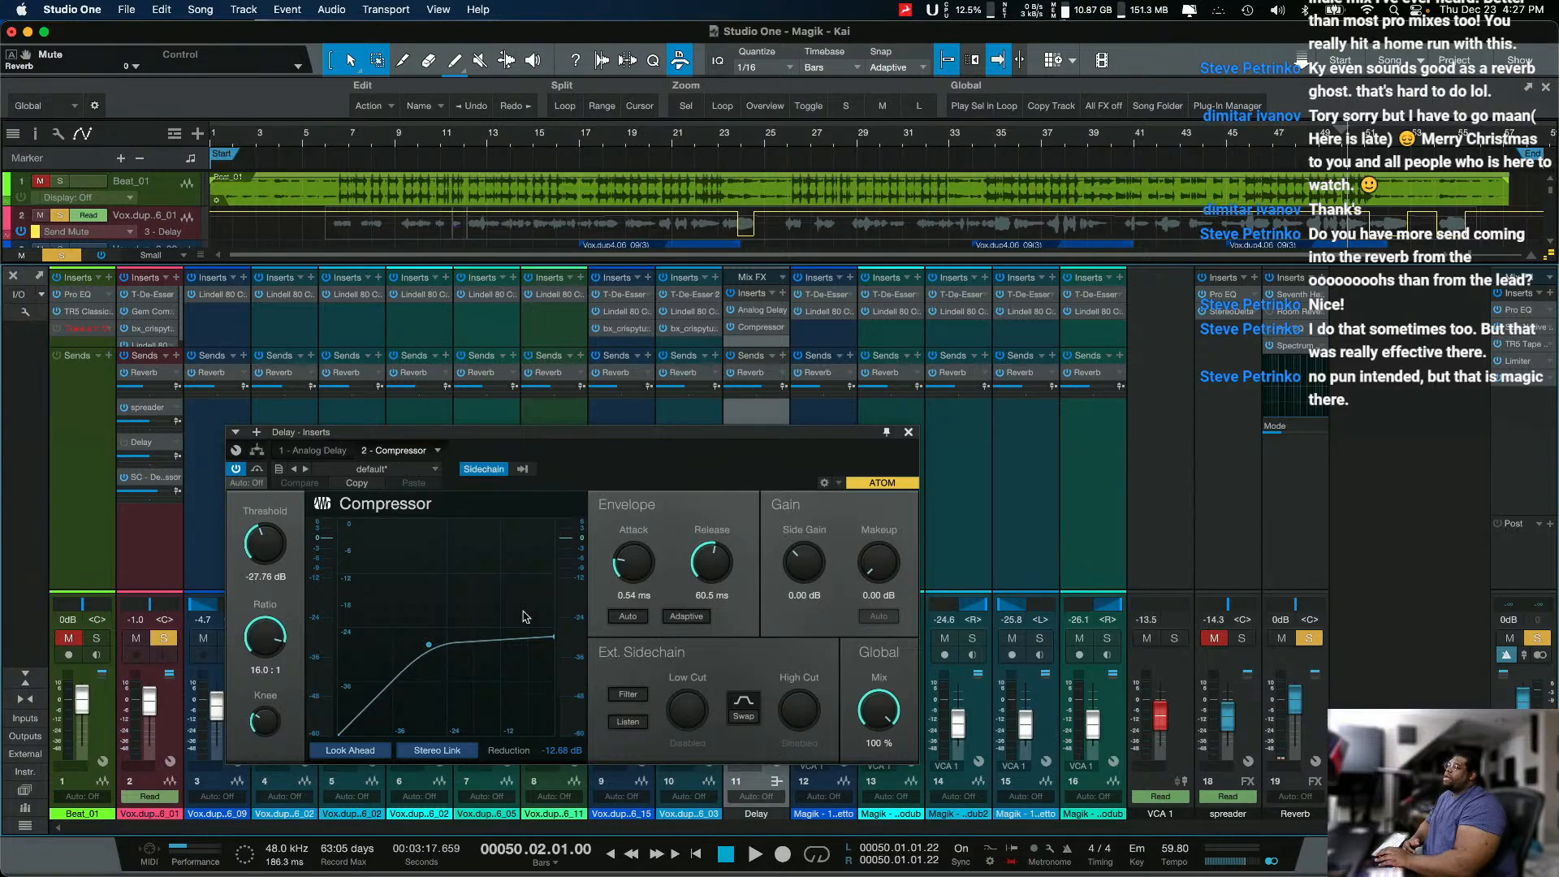
Step: Examine the Compressor's sidechain source list and its Sidechain switch, leaving Vox.dup2.06_01 as the source
left_click(523, 469)
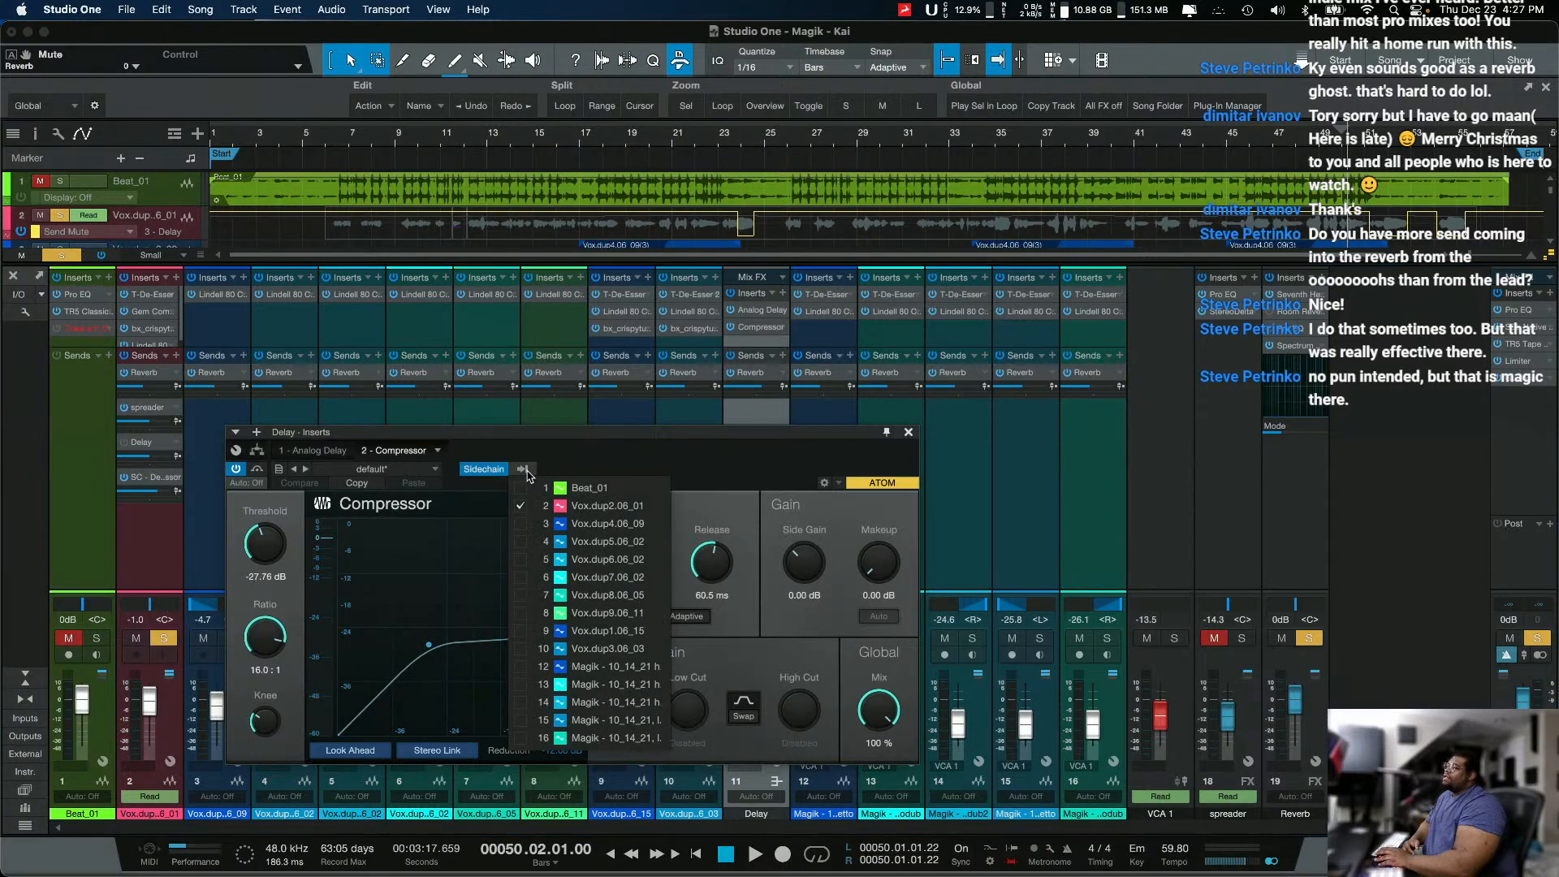
left_click(519, 471)
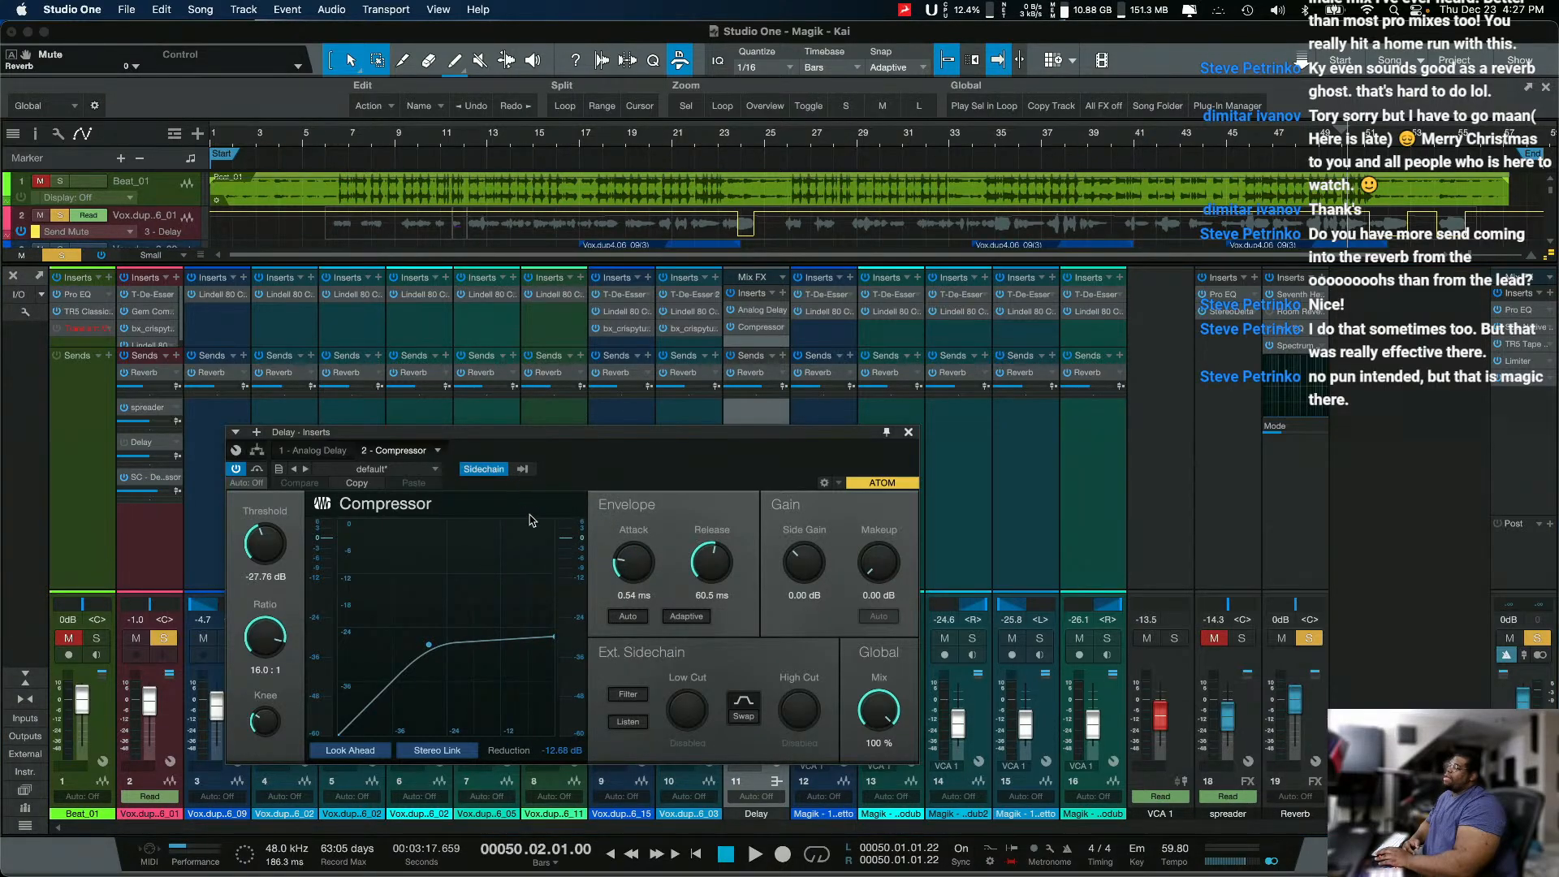
left_click(523, 471)
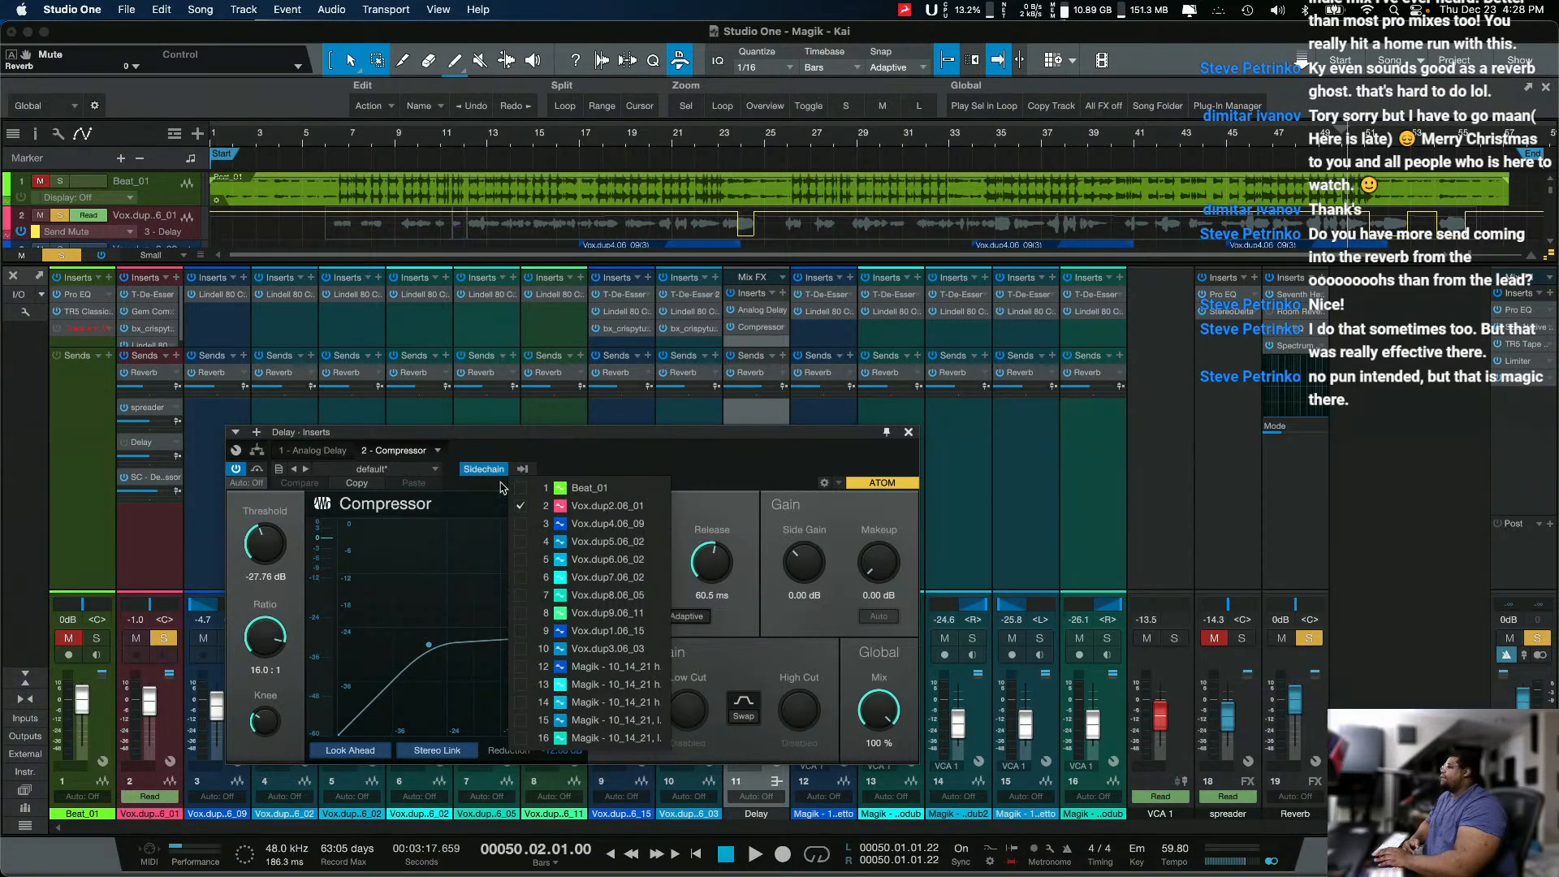
left_click(524, 471)
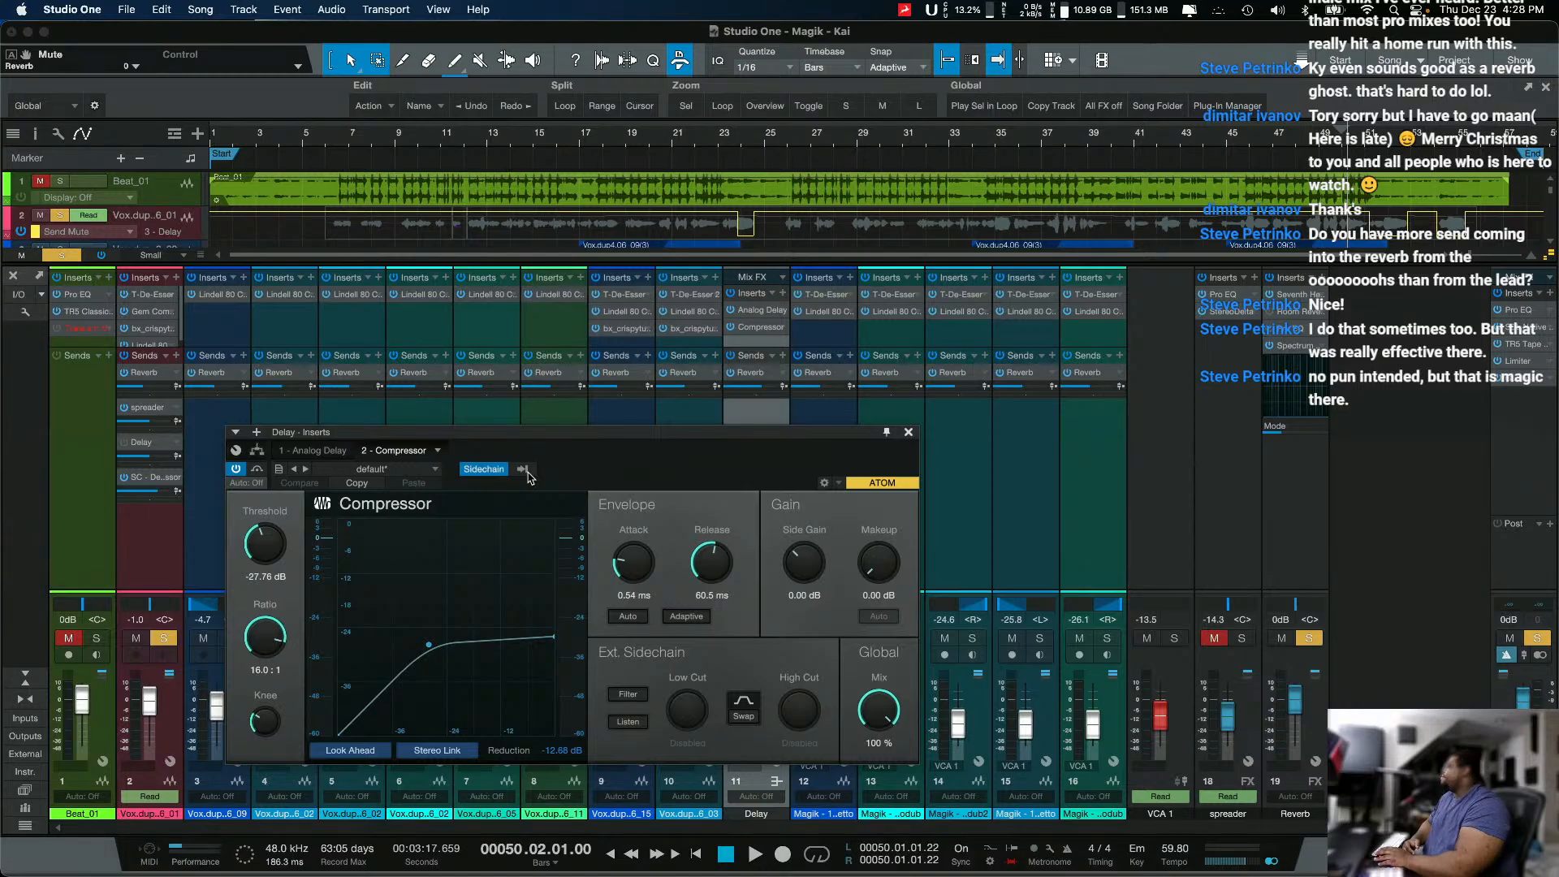
left_click(523, 471)
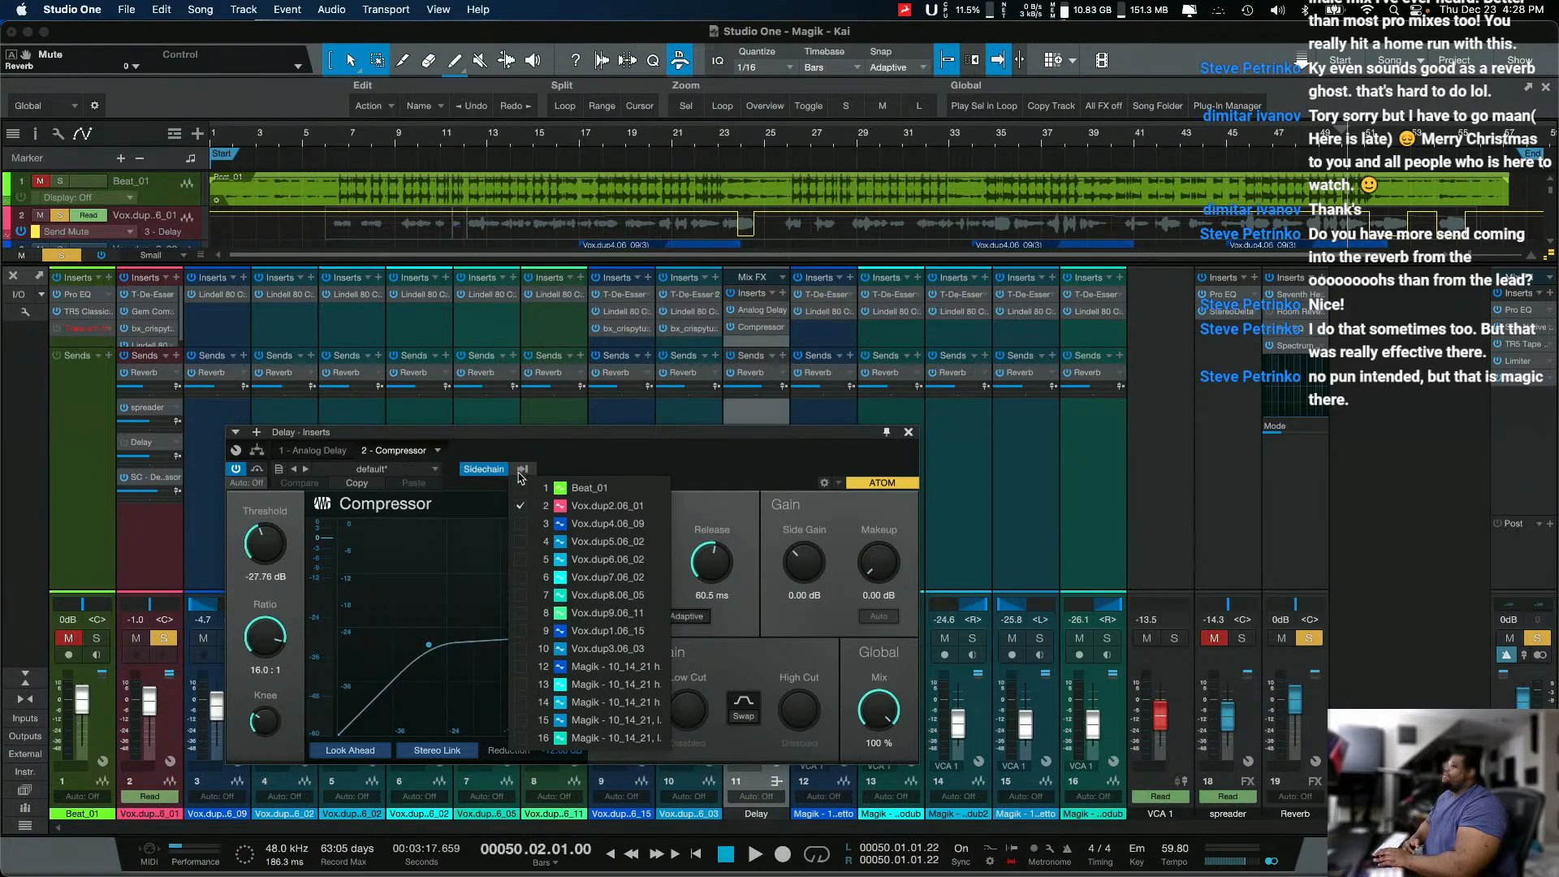
left_click(521, 477)
left_click(501, 474)
left_click(501, 474)
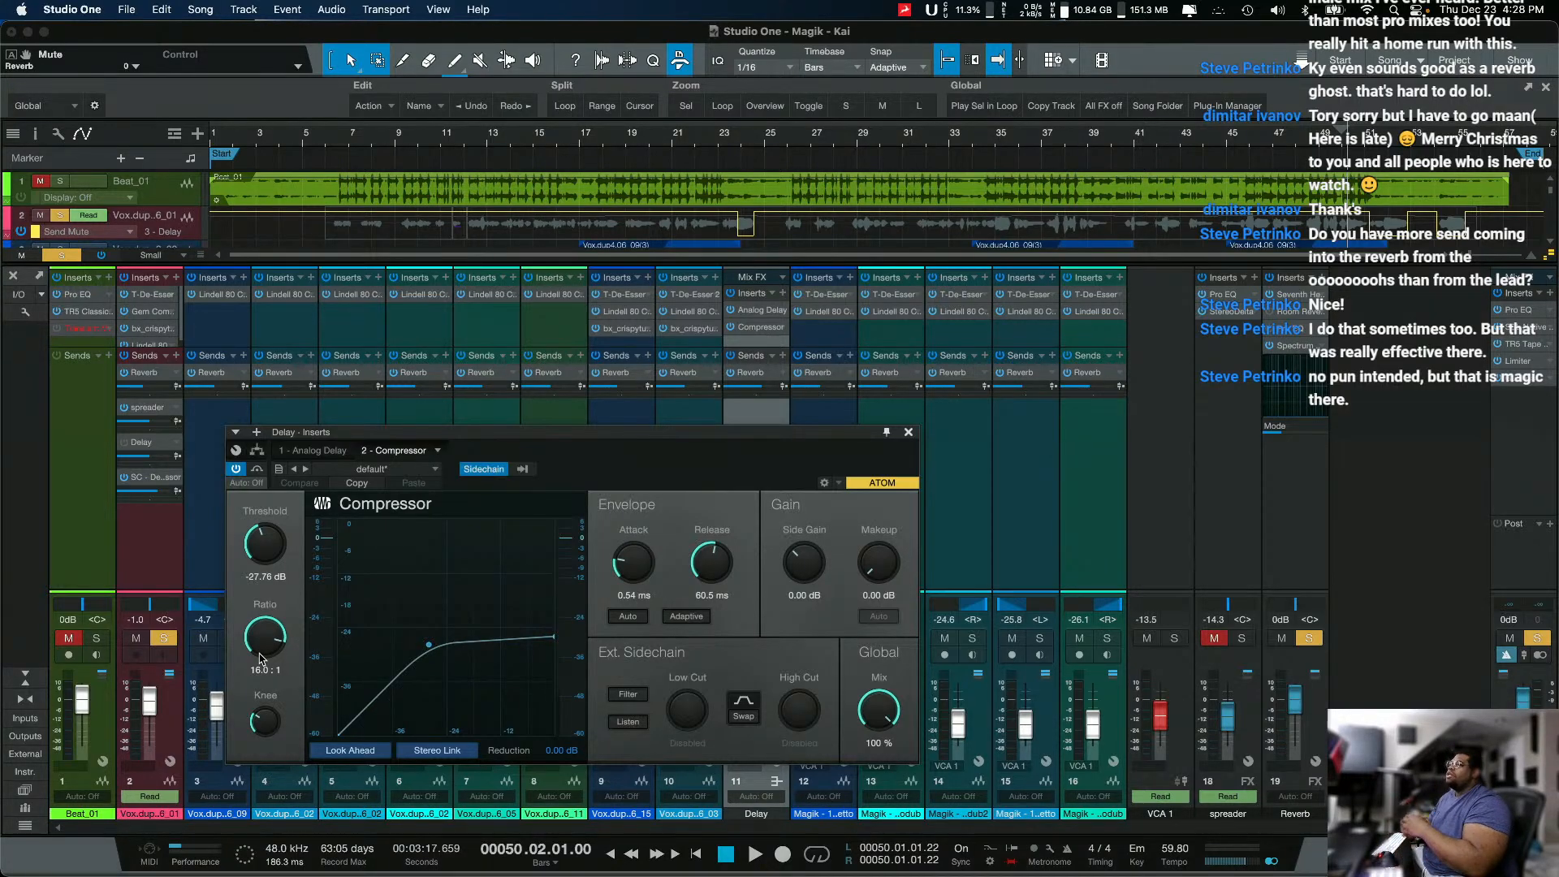
Step: Play the passage from bar 50 while examining the Compressor's level and gain reduction meters, and stop
key("space")
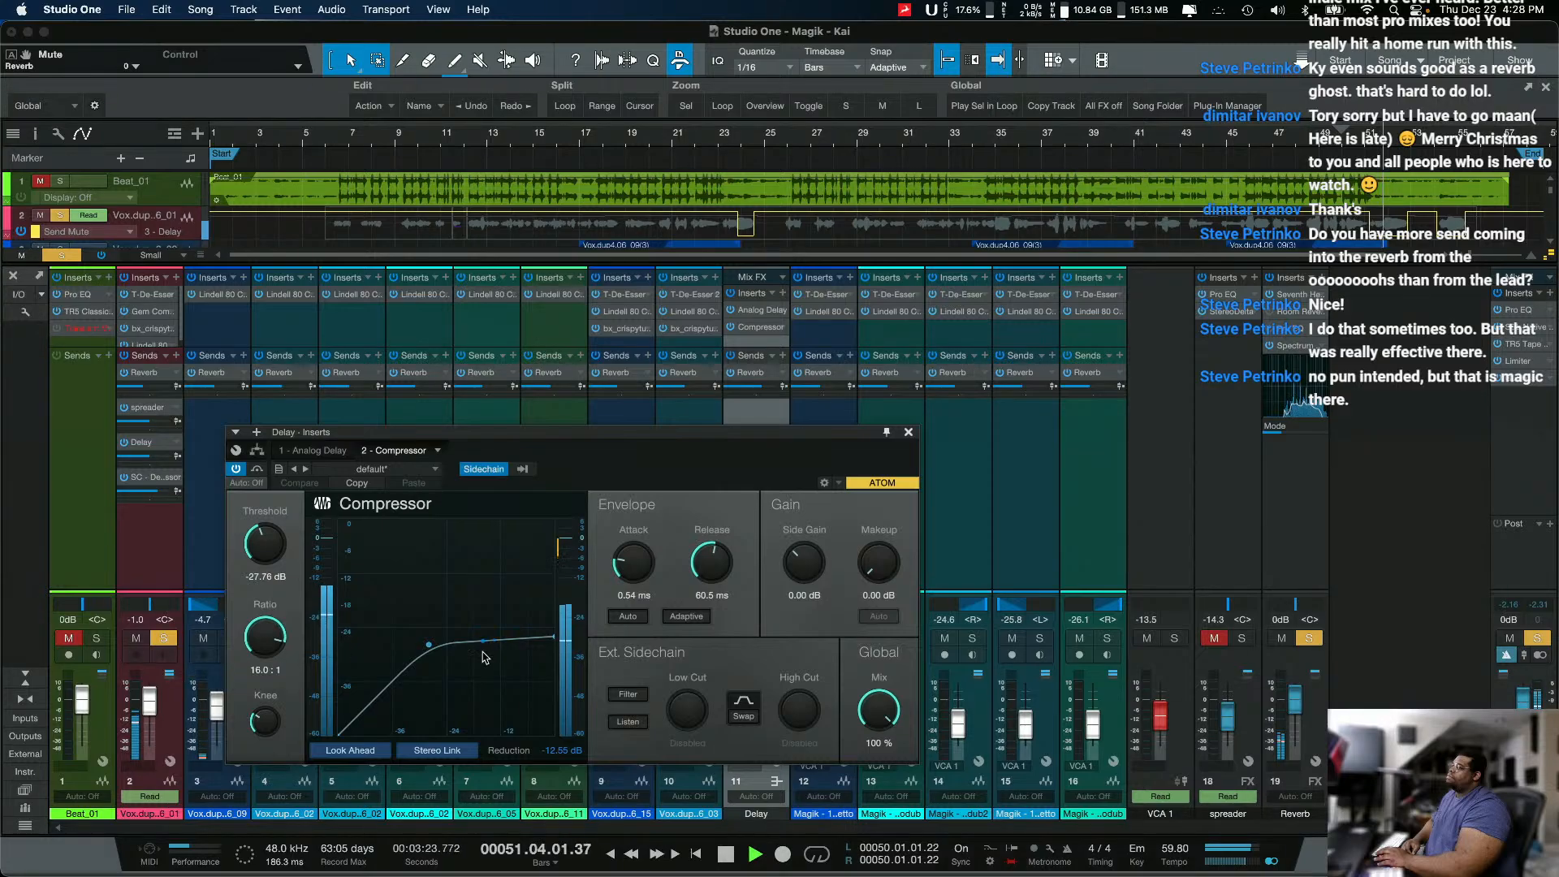
mouse_move(566, 632)
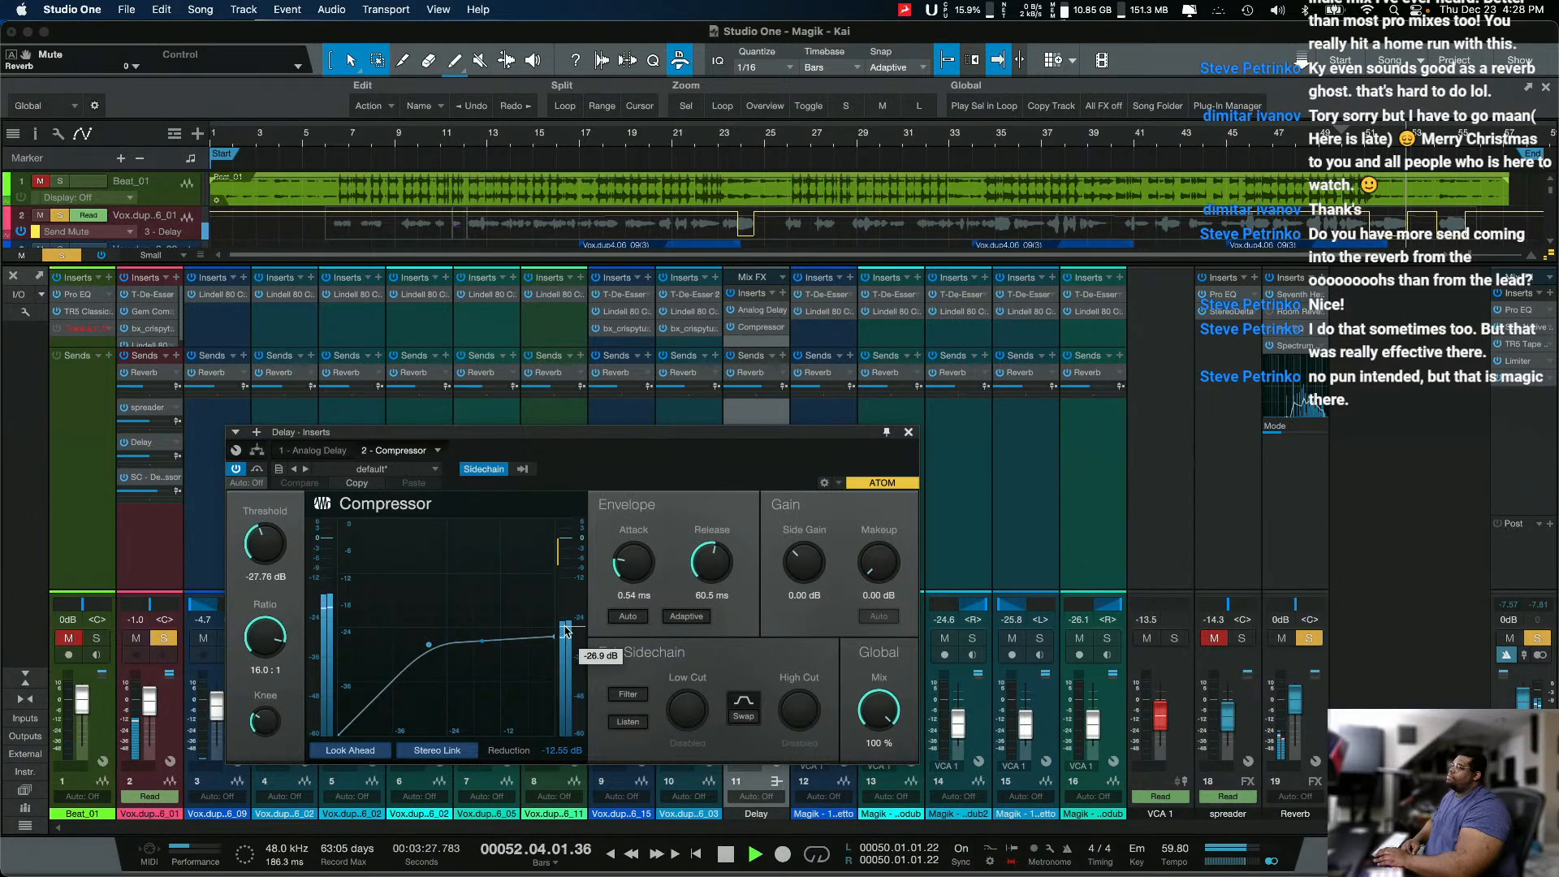
key("space")
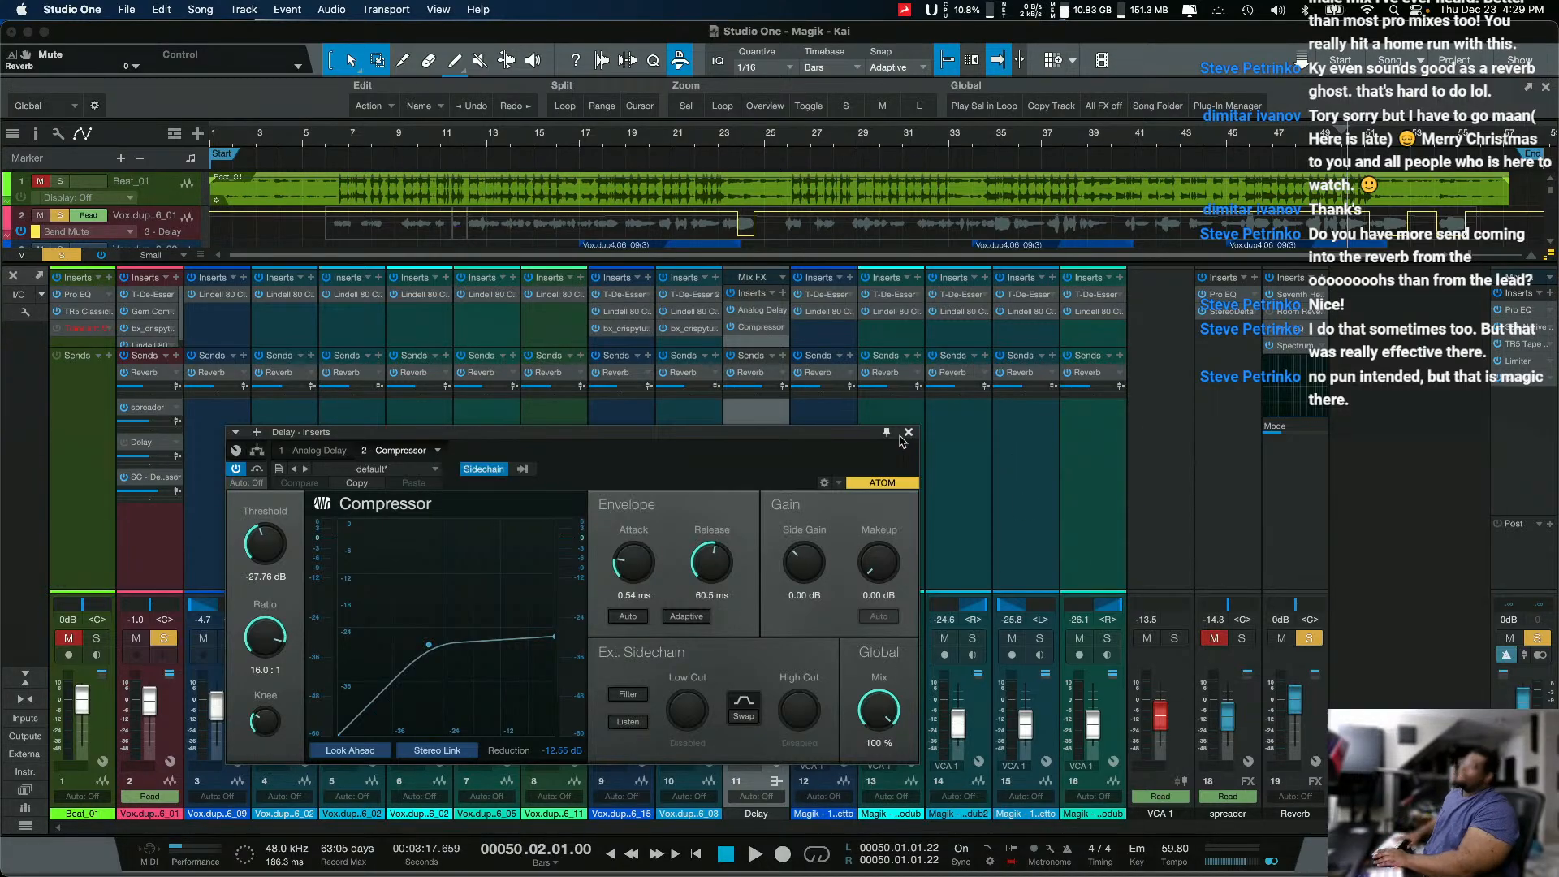
Step: Place the playhead at bar 23 and set the Reverb channel's Seventh Heaven to 4.00 sec decay and 6.30 dB gain
left_click(718, 140)
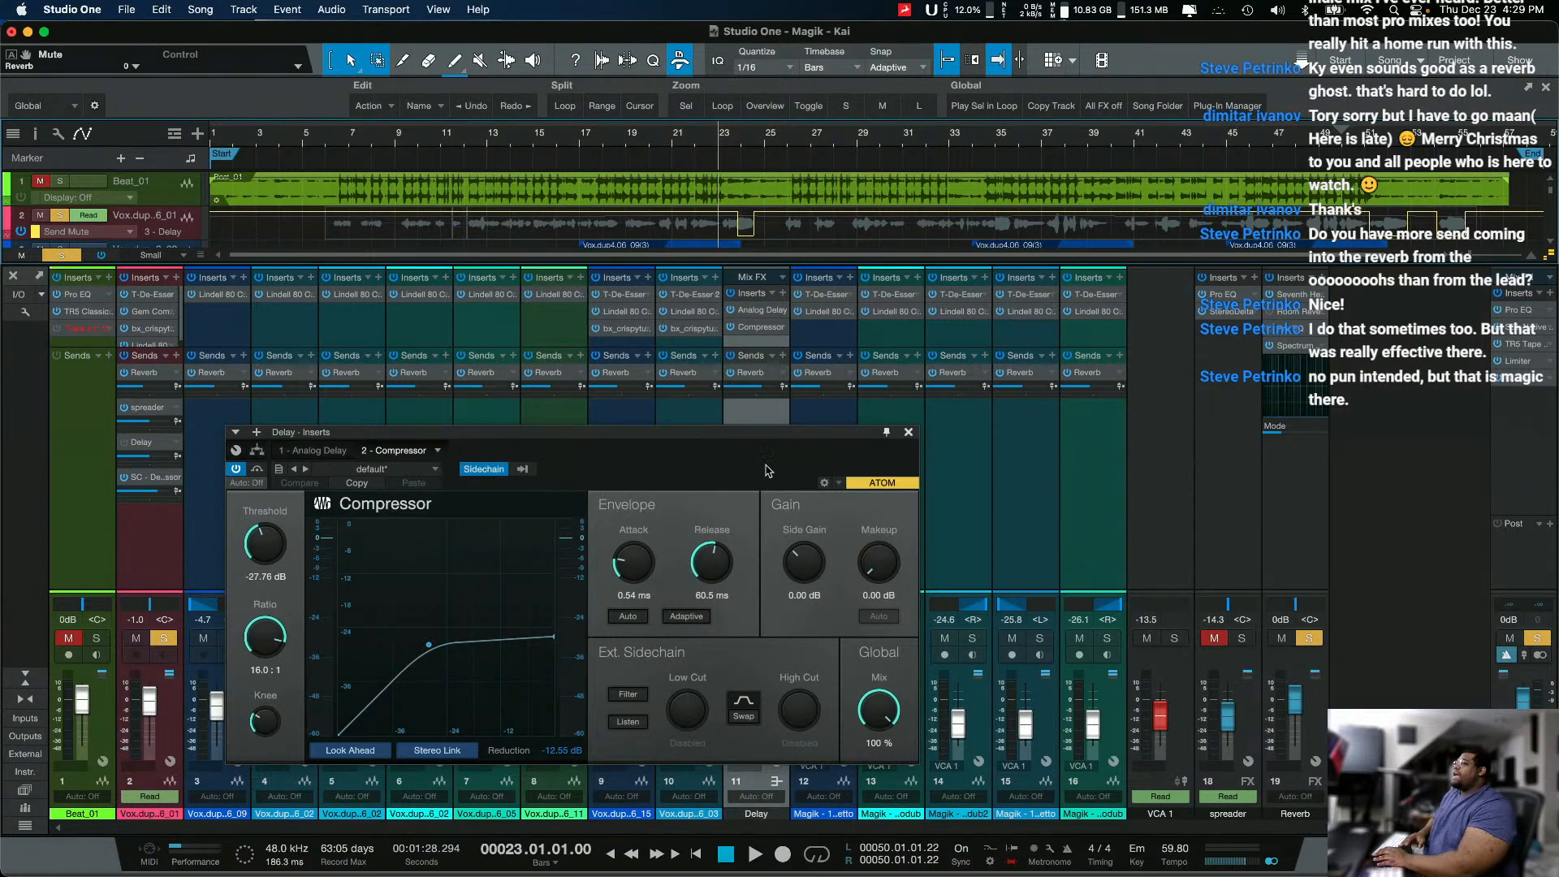
left_click(1297, 293)
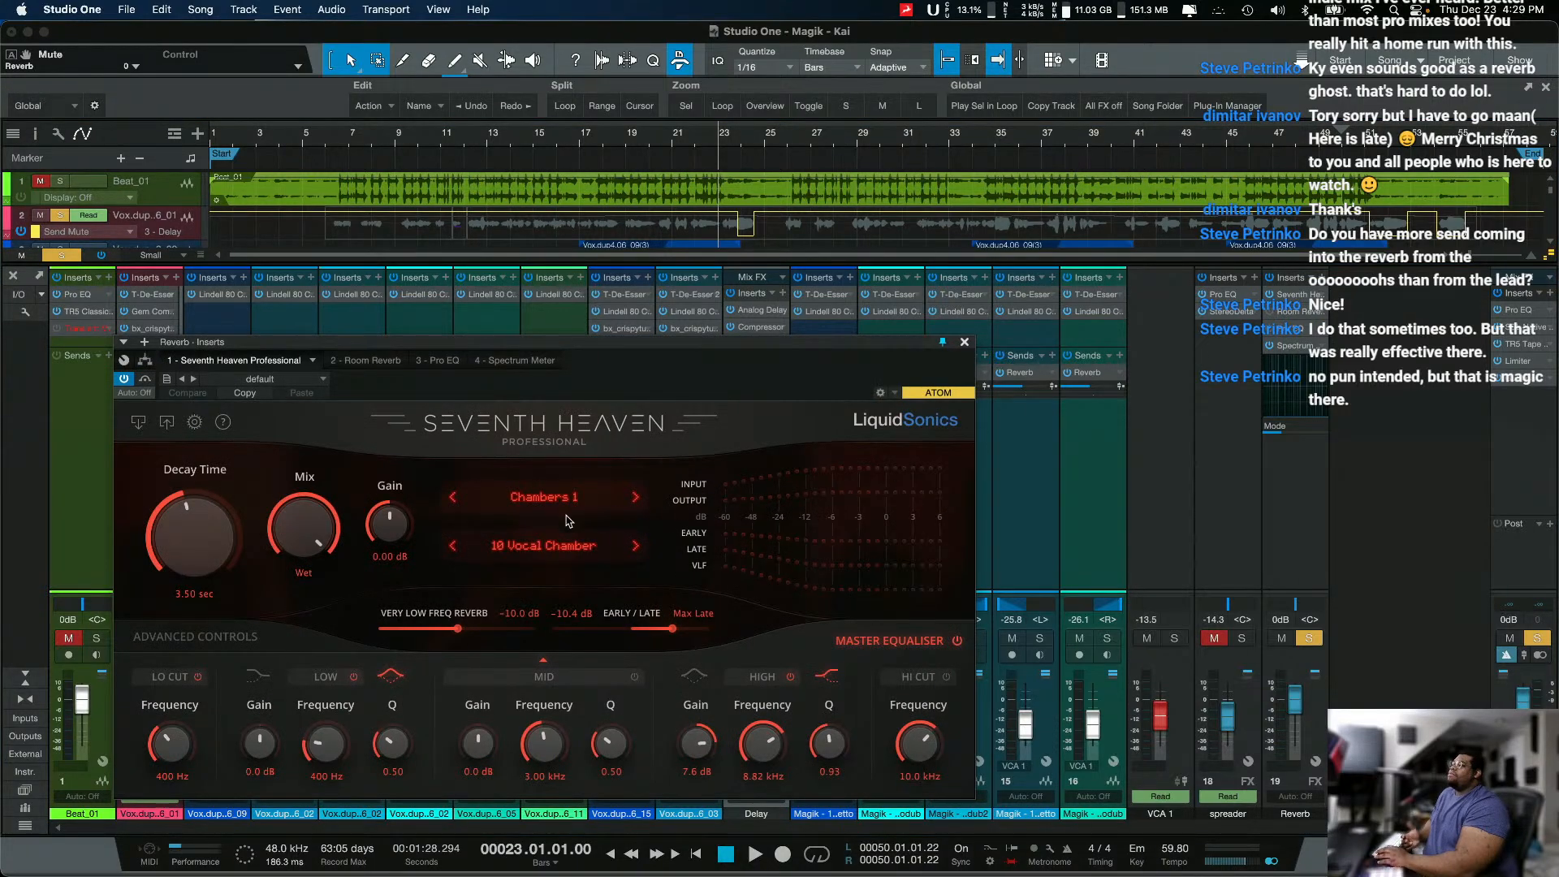
left_click_drag(224, 556, 211, 549)
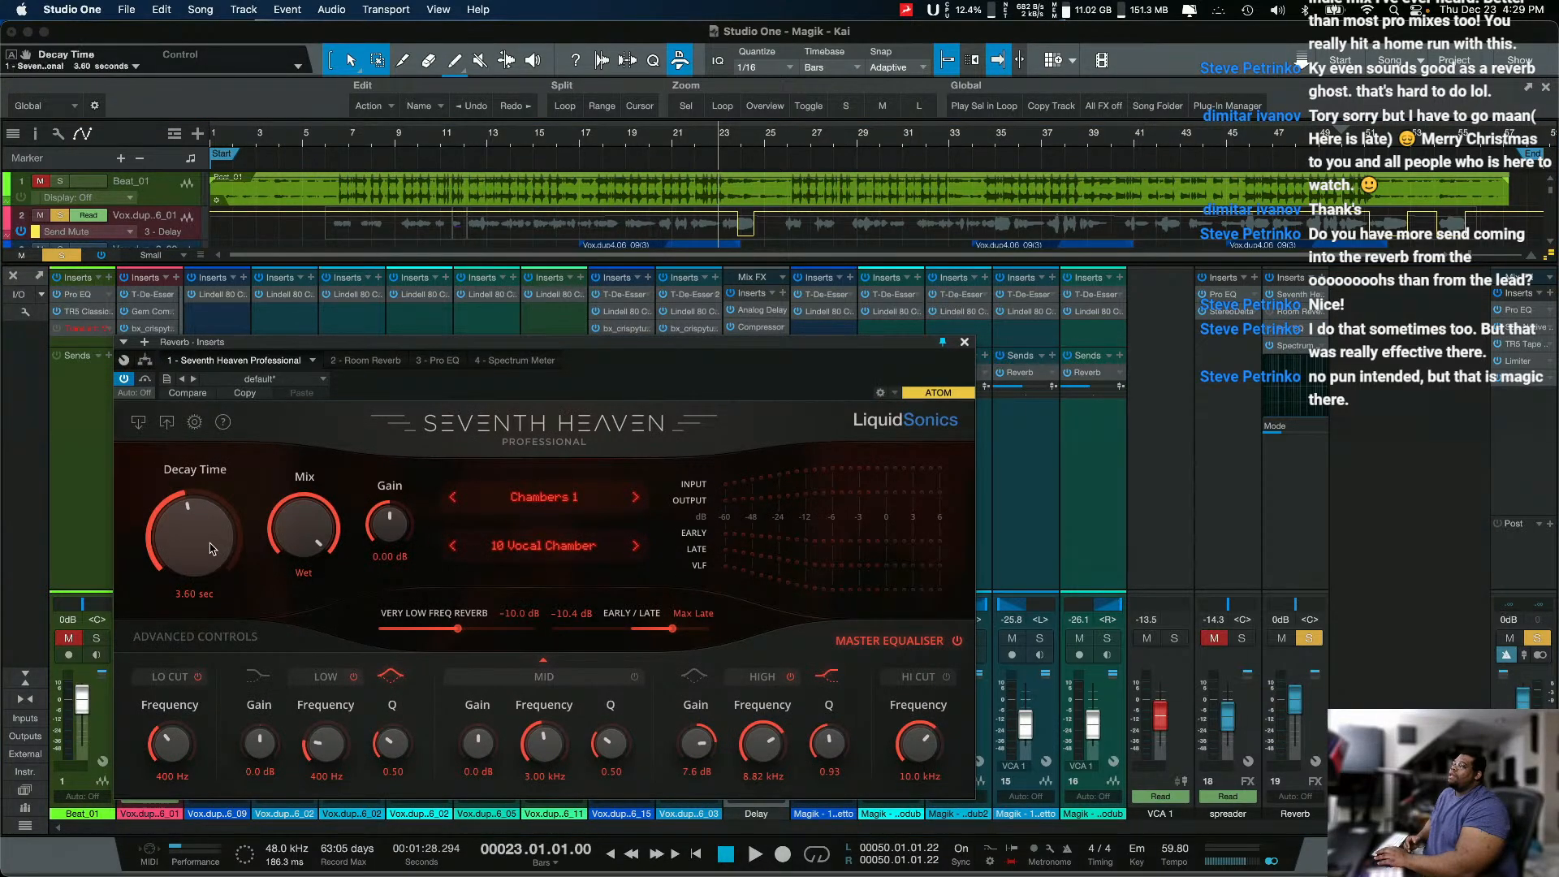
left_click_drag(382, 534, 386, 510)
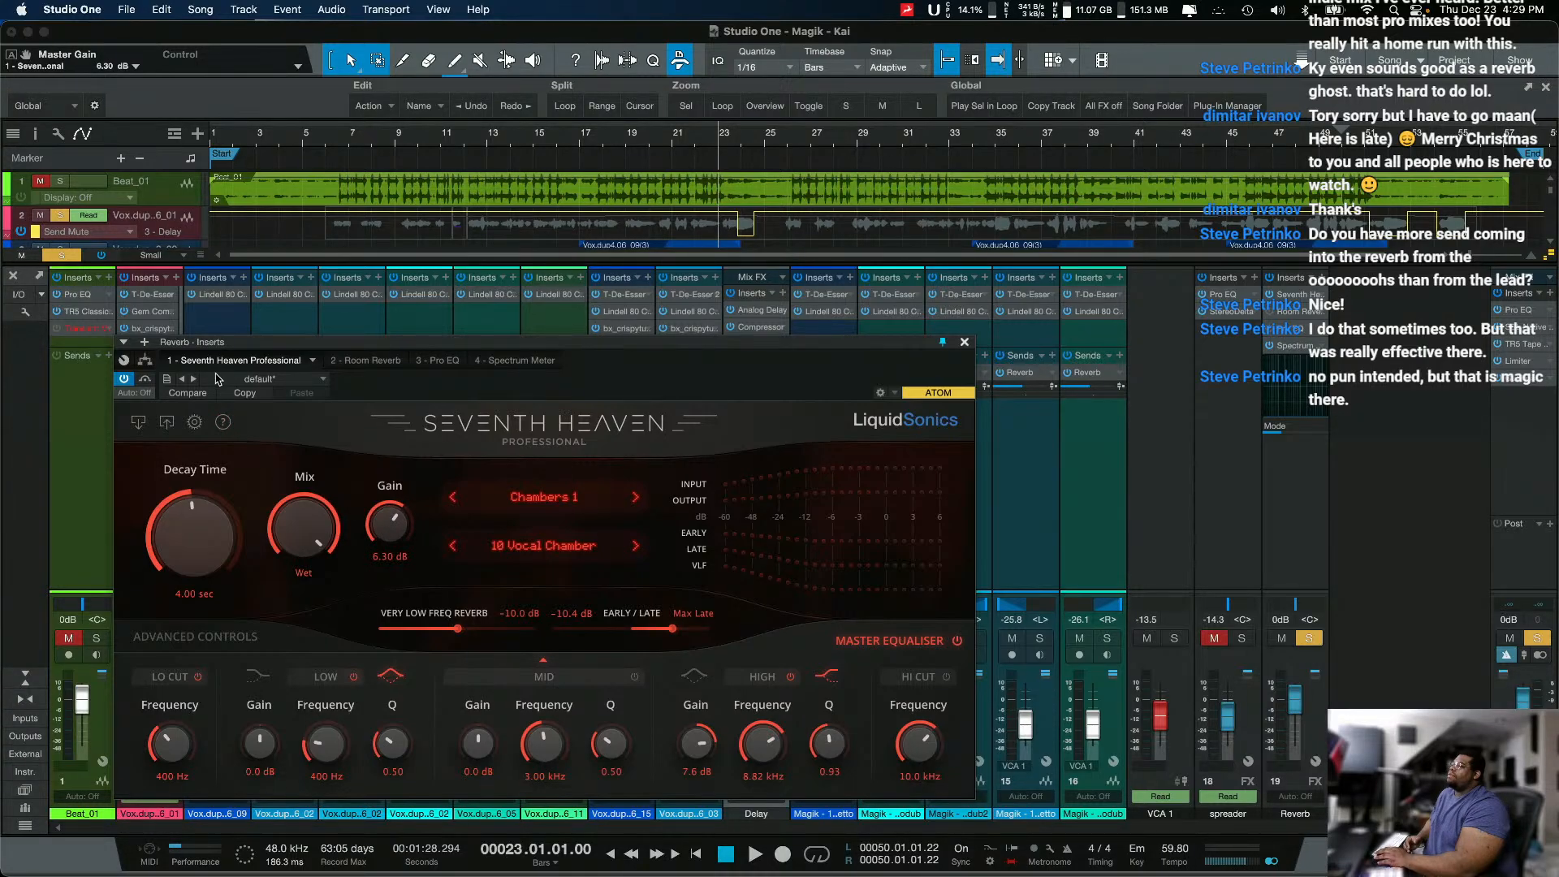
Step: Compare the edited Seventh Heaven settings with the stored ones, return to the edit, and raise the gain to 9.60 dB
left_click(195, 393)
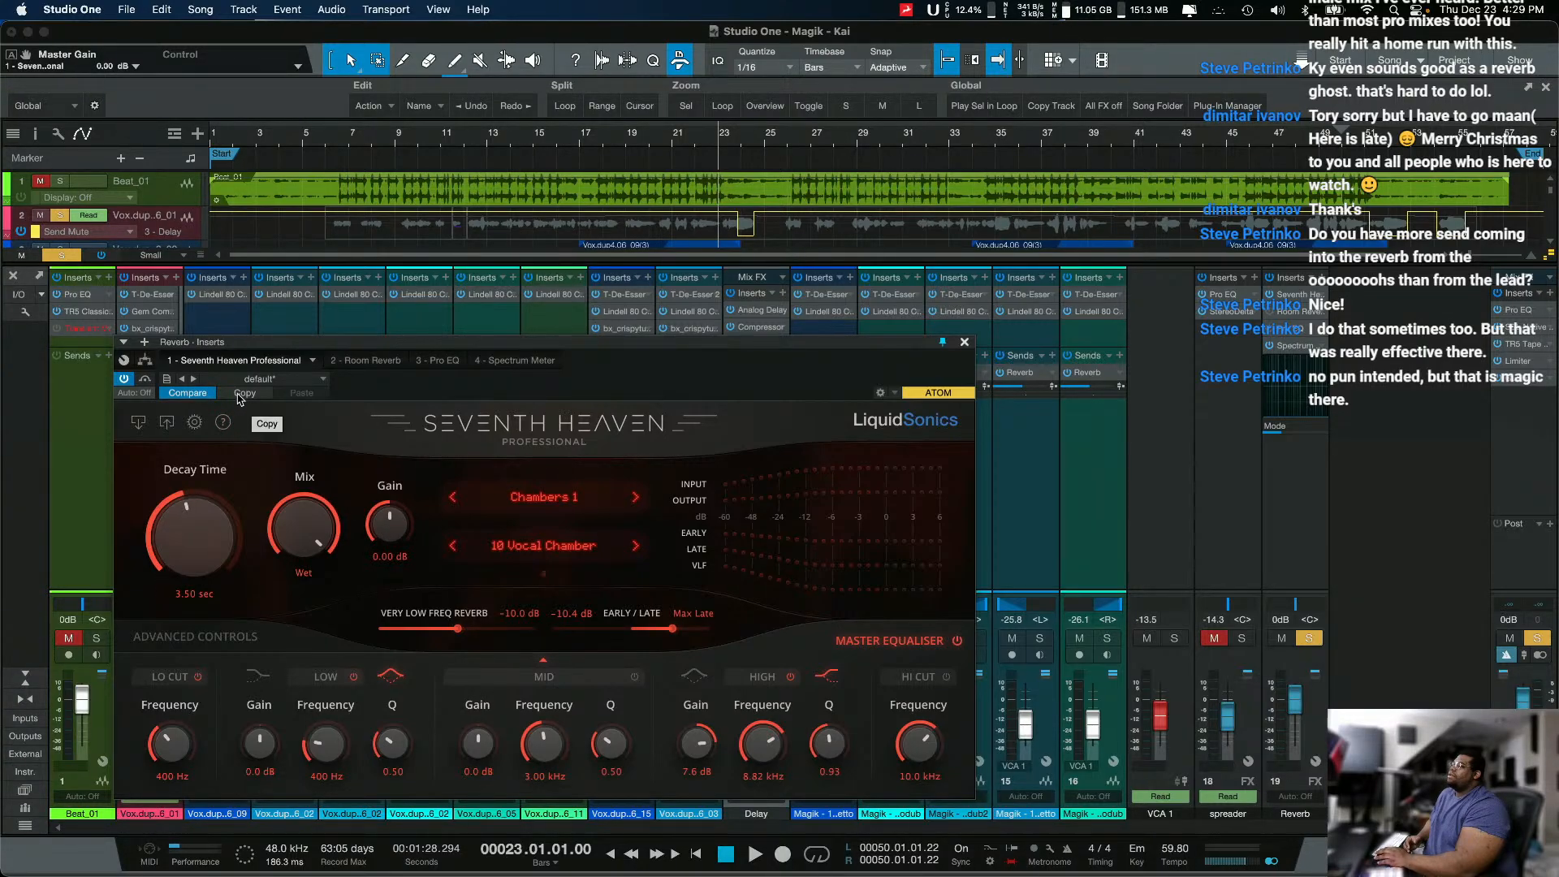
left_click(220, 393)
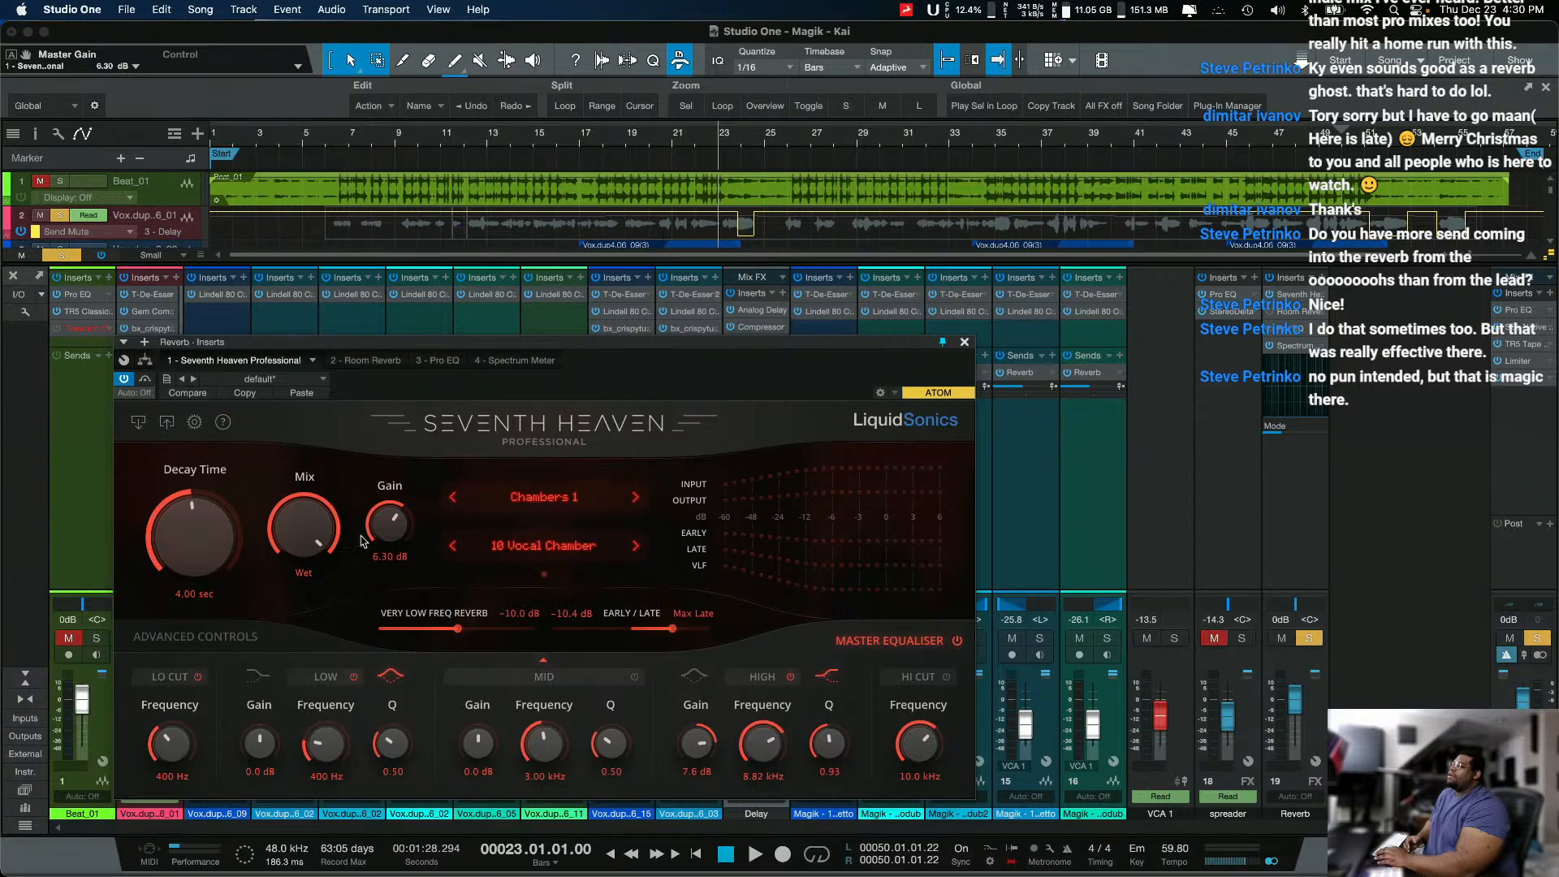
left_click_drag(406, 526, 408, 508)
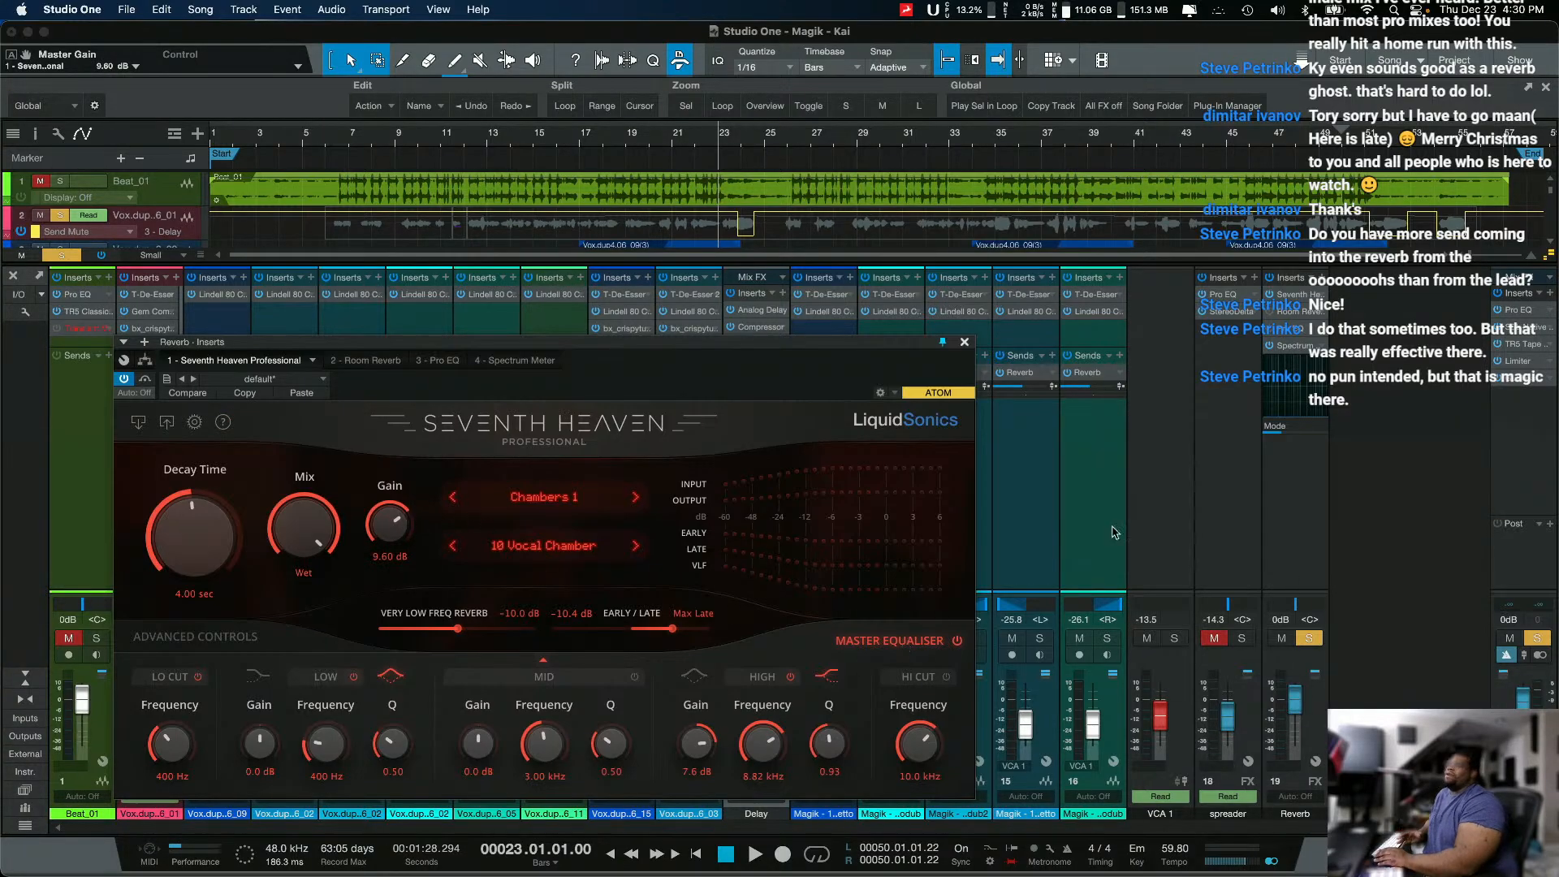
Step: Find the Compressor among the effects and add it at the end of the Reverb channel's insert chain
left_click_drag(759, 342, 734, 375)
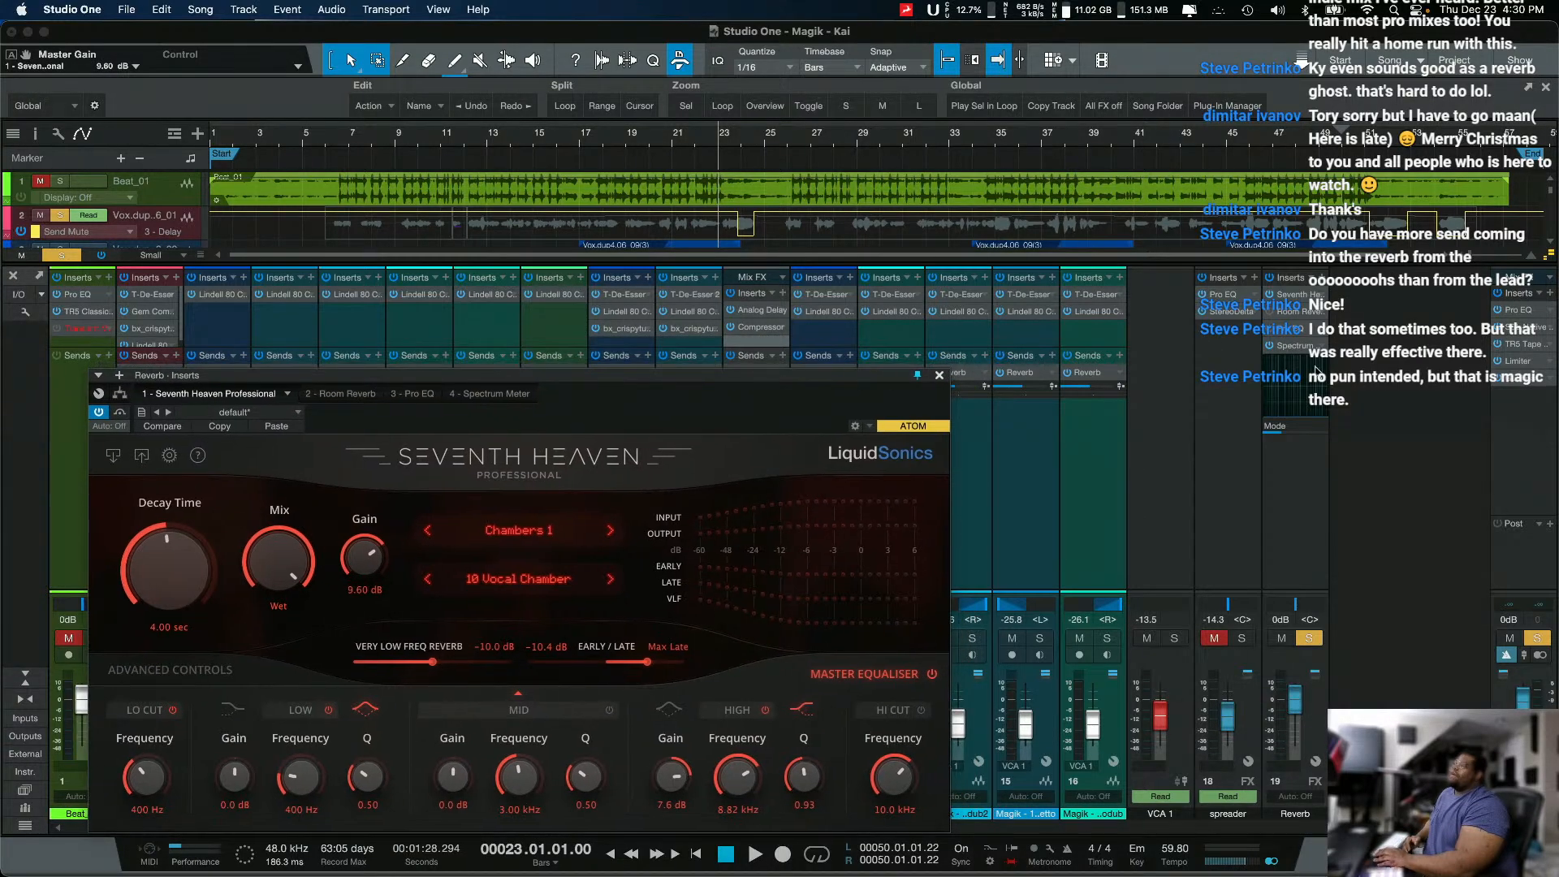
left_click(1316, 283)
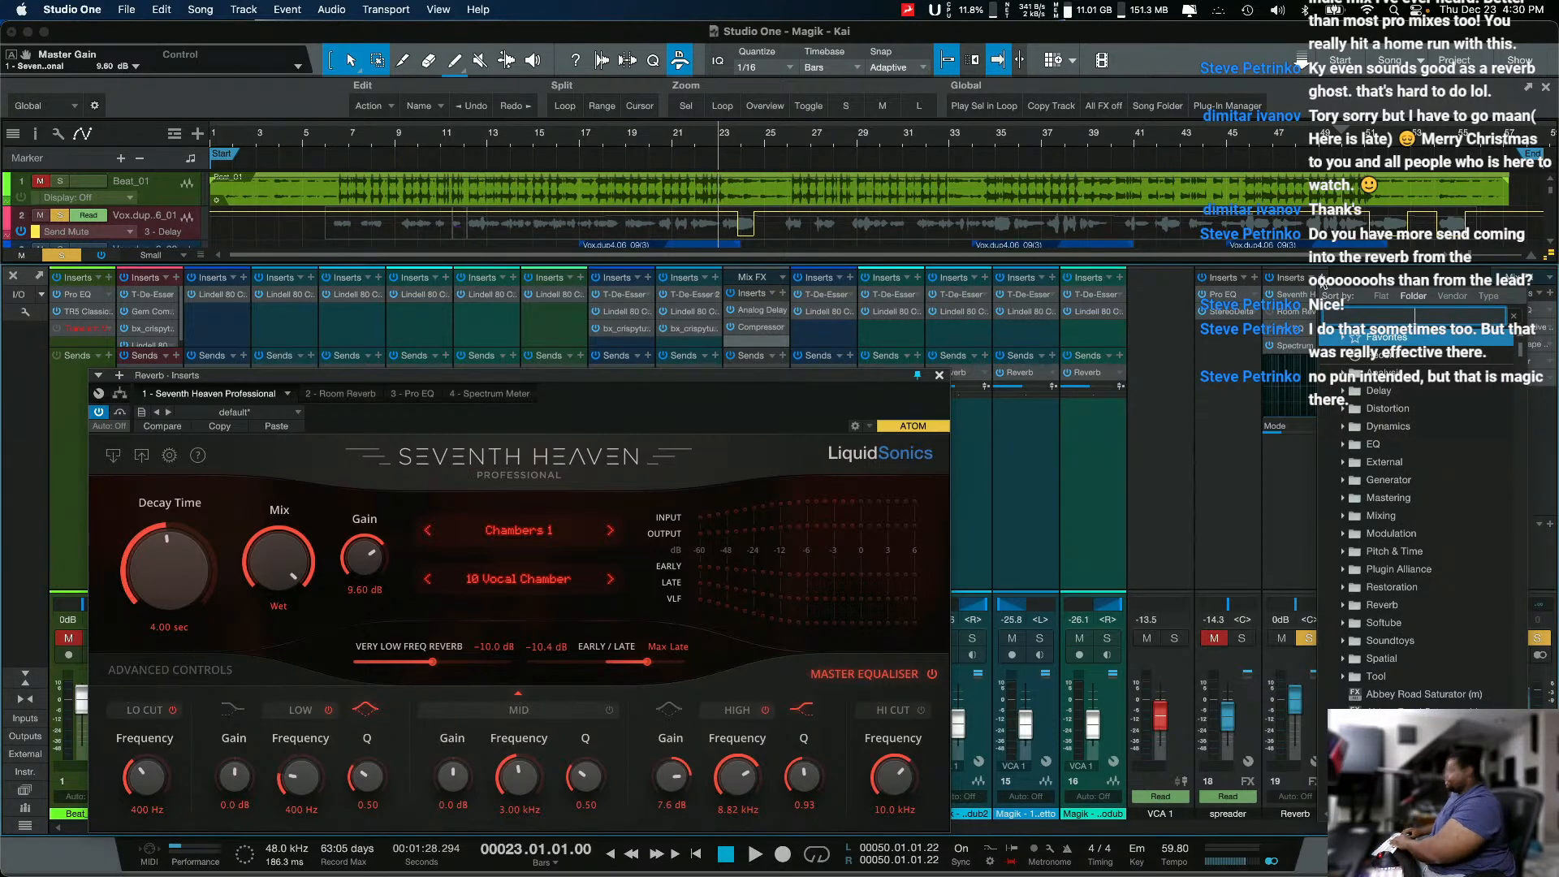
type("compr")
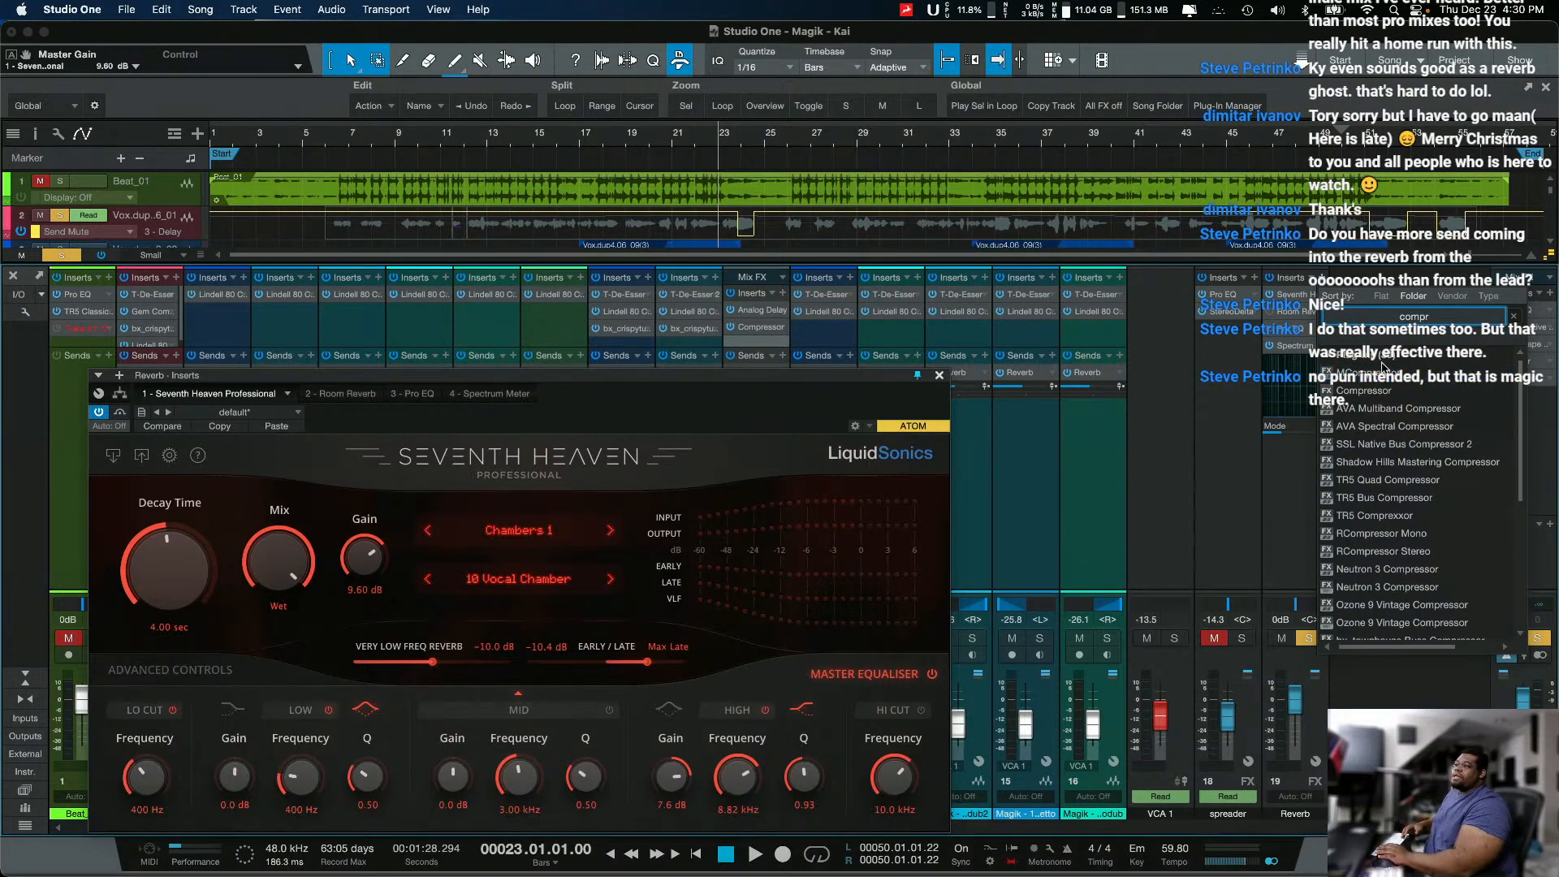
left_click(1390, 390)
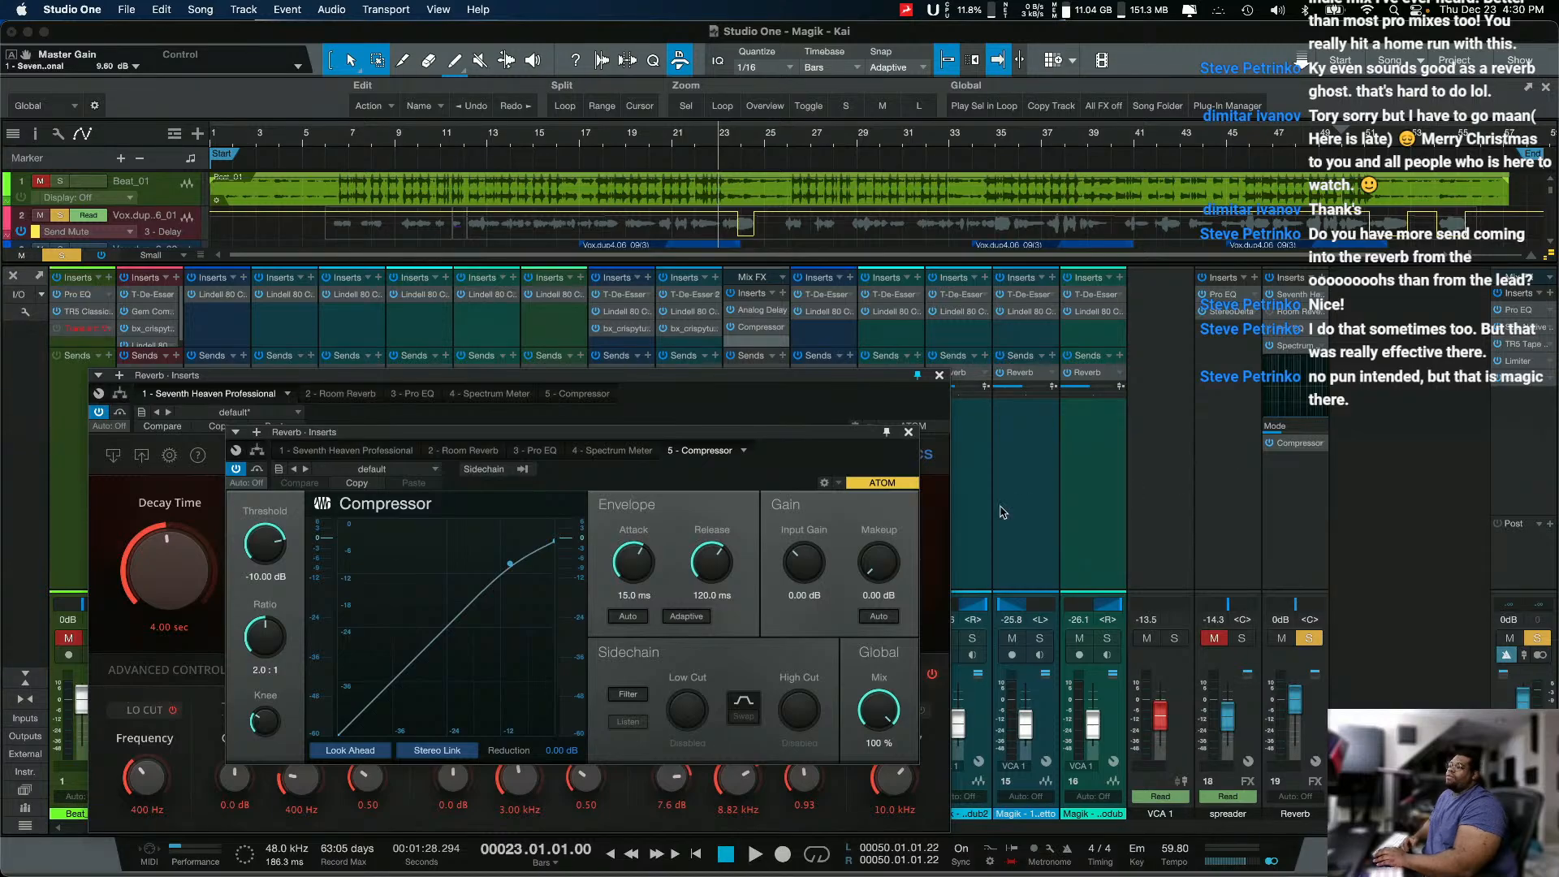
Step: Set the Reverb Compressor's external sidechain source to the lead vocal track Vox.dup2.06_01
left_click(525, 469)
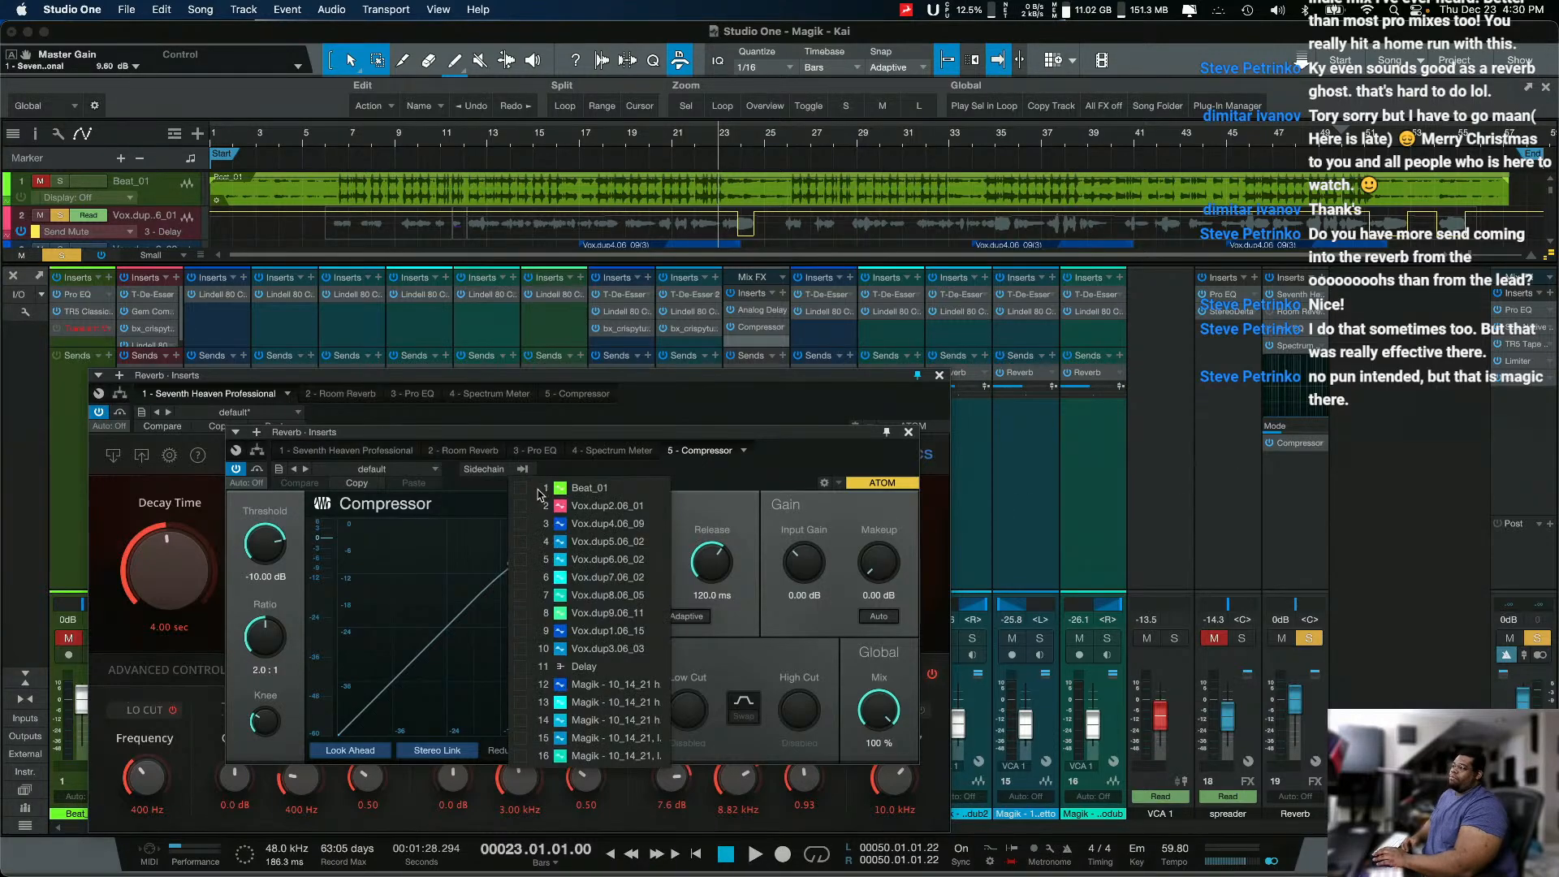
left_click(522, 506)
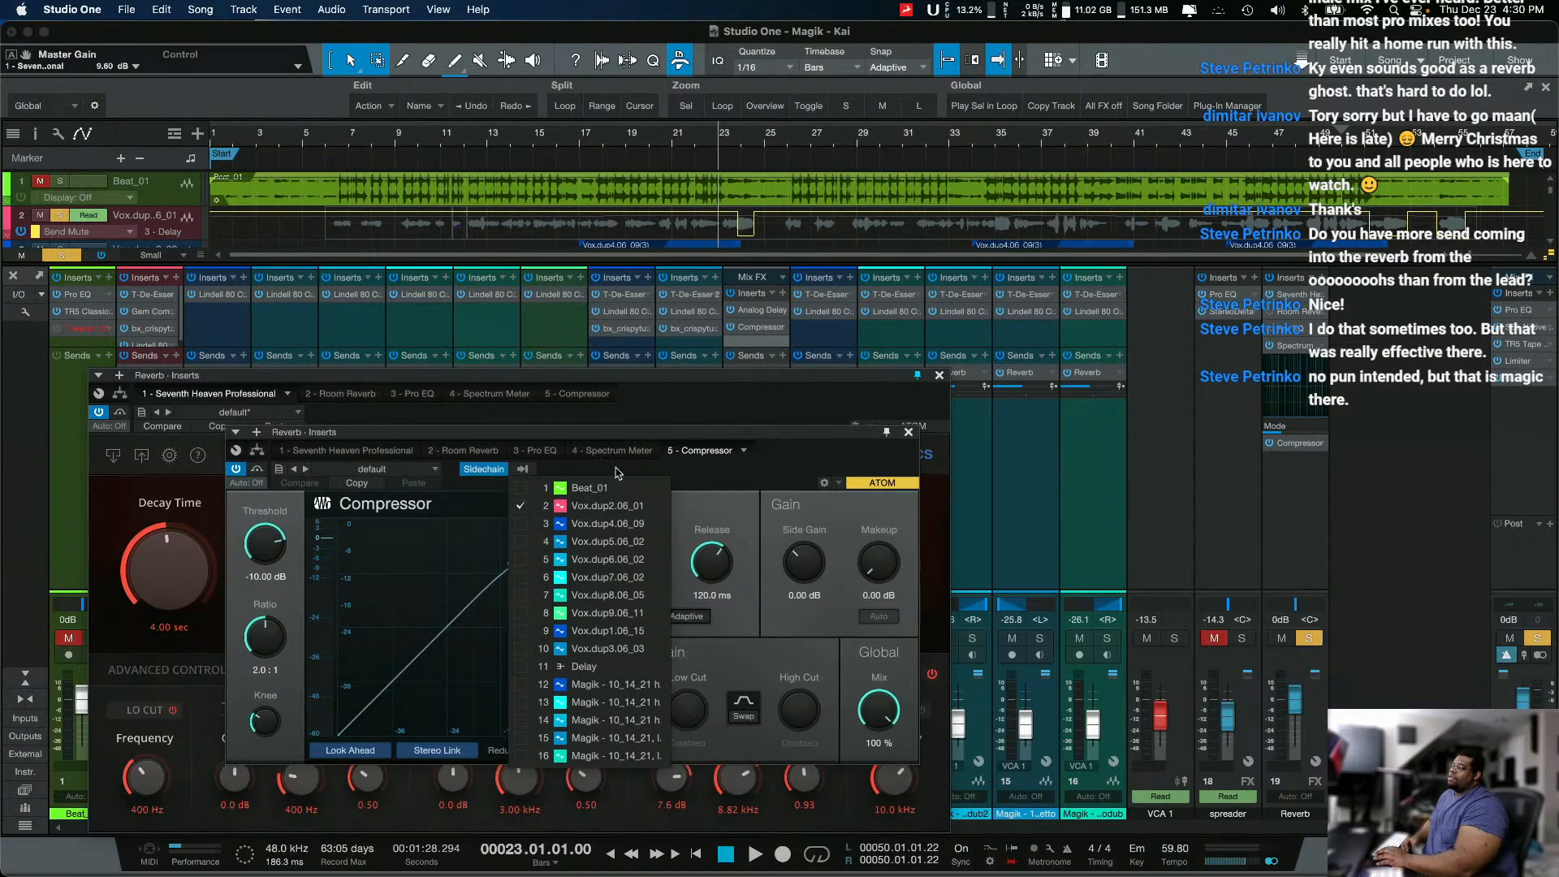
left_click(767, 468)
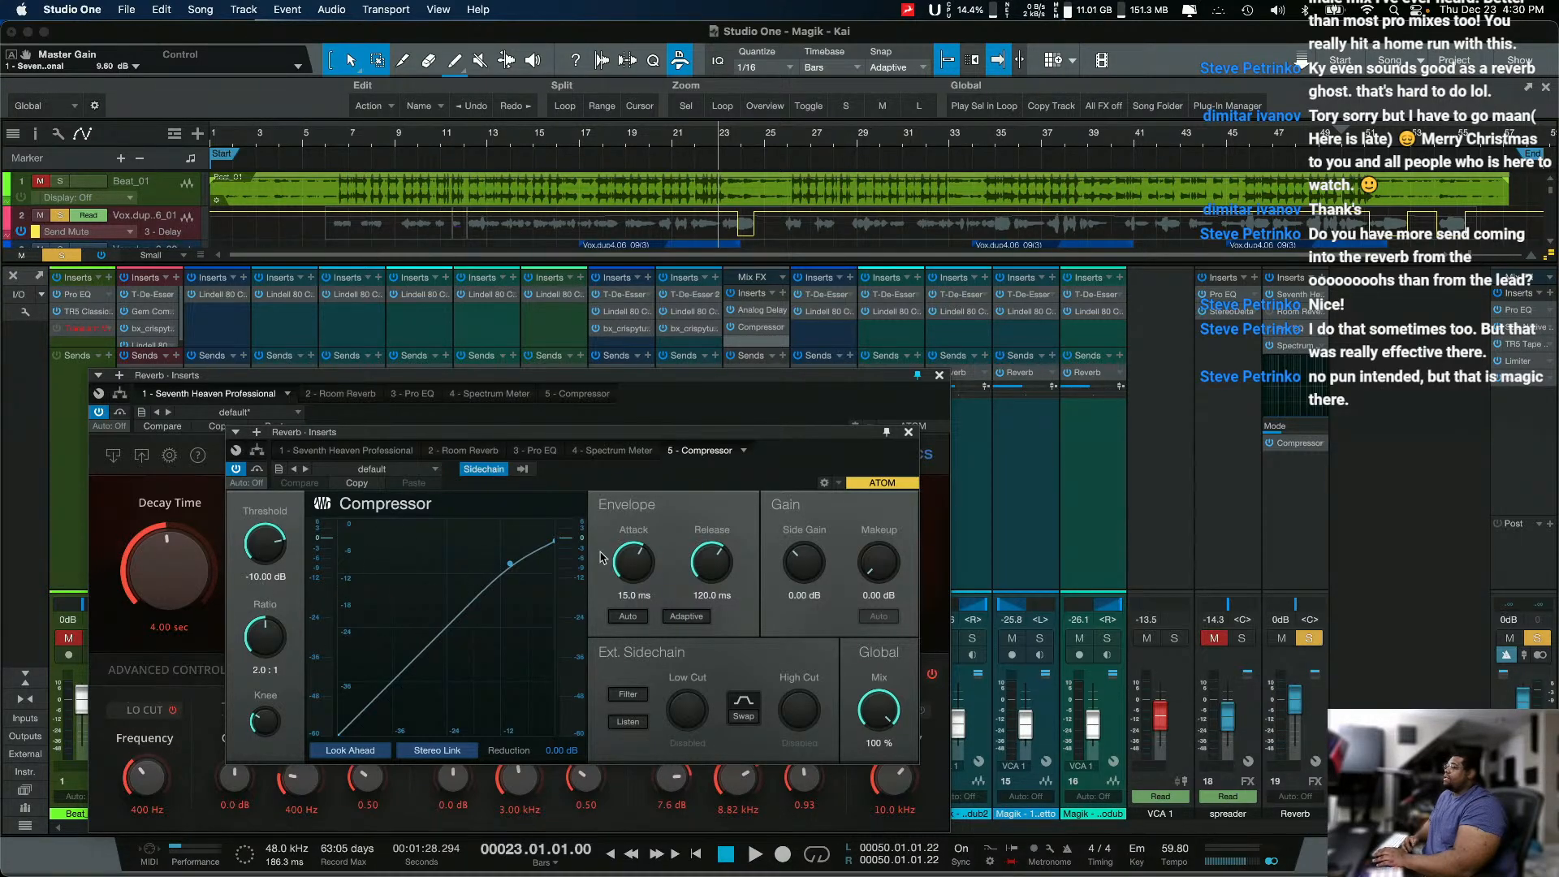
Step: Play from bar 23 while setting the Compressor's threshold to -26.56 dB and ratio to 7.2:1, and stop
key("space")
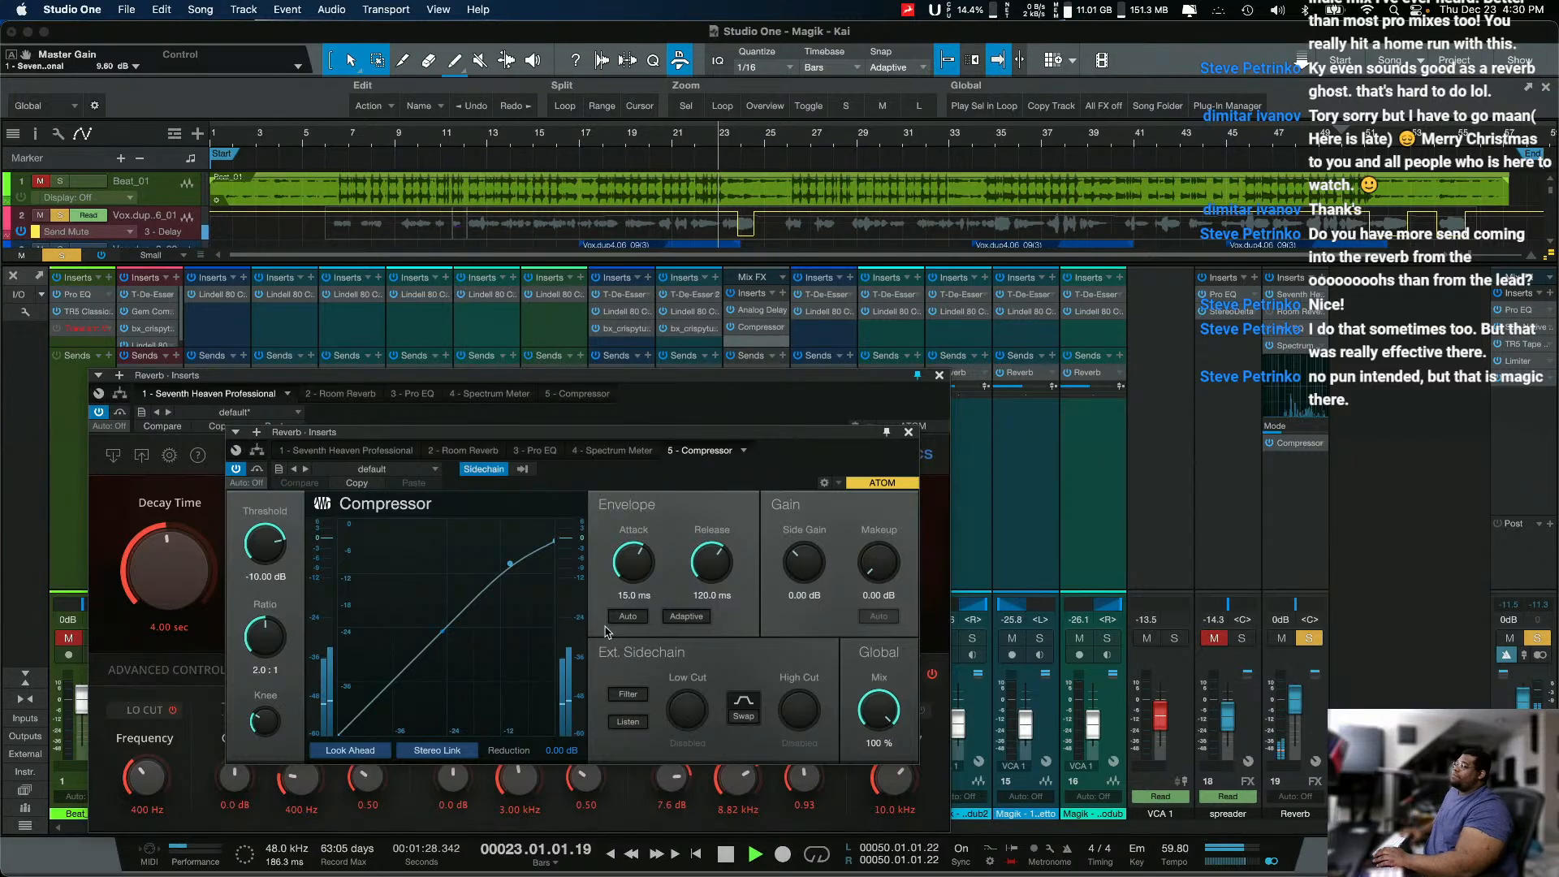
left_click_drag(265, 544, 309, 670)
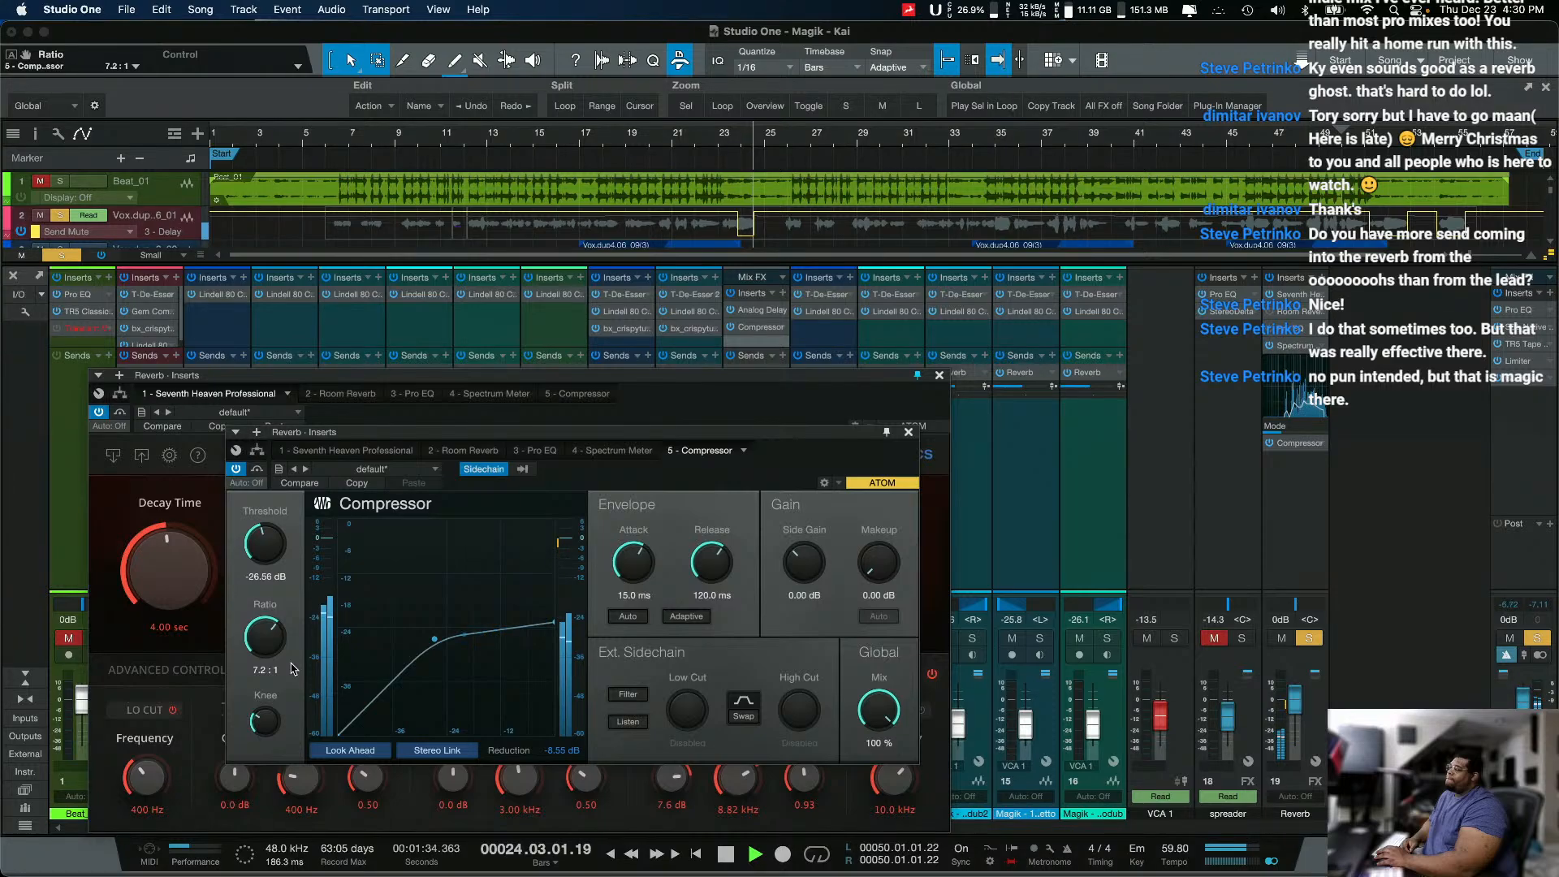
key("space")
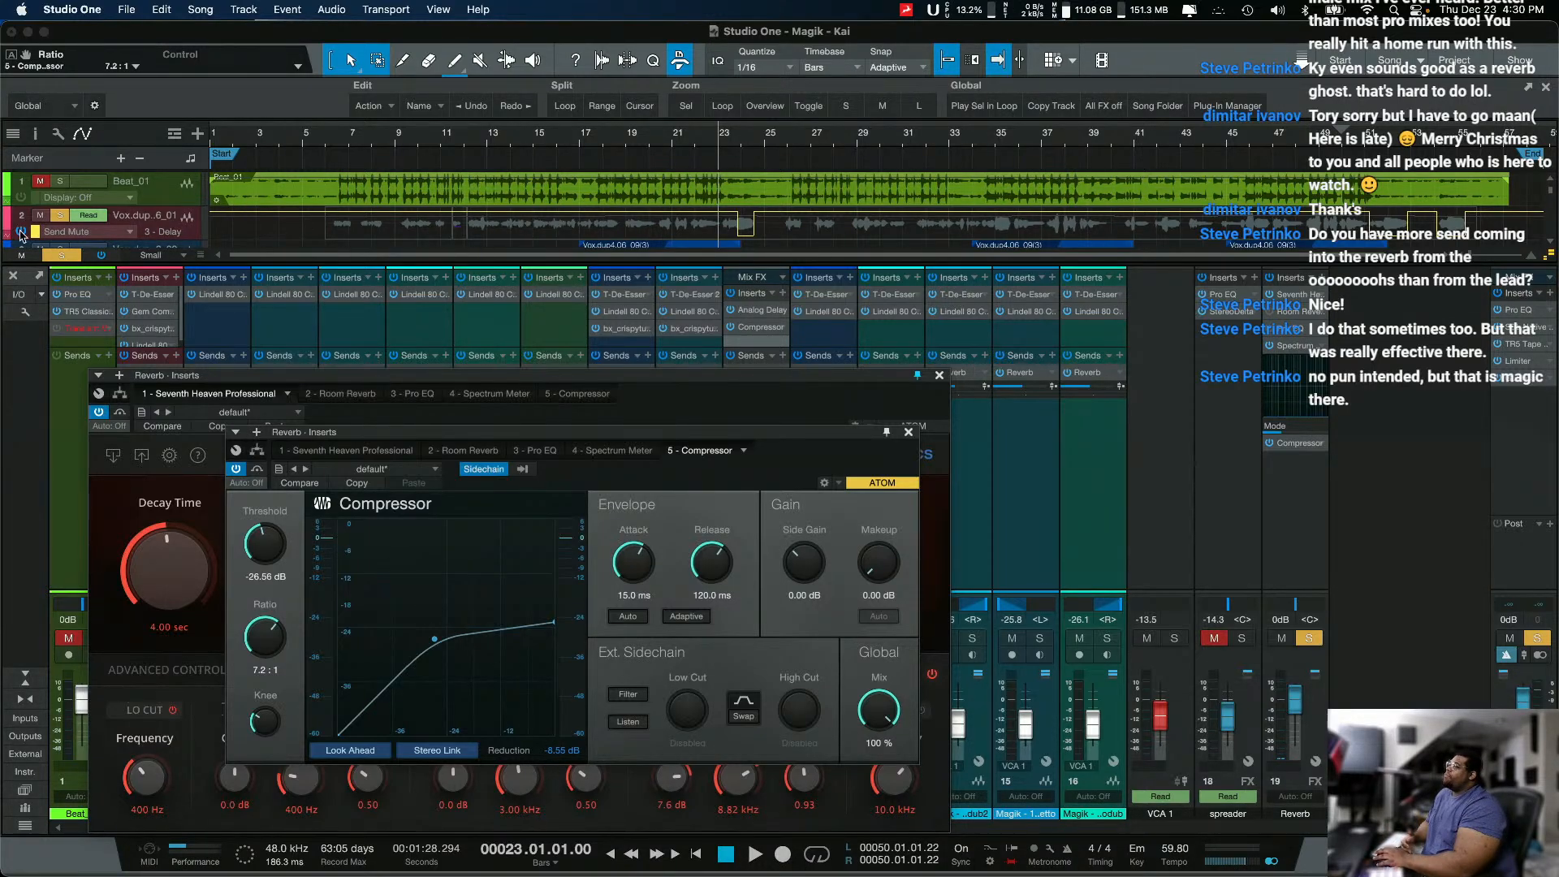
Step: Clear all channel mutes and solos and play the full mix from bar 23
left_click(56, 220)
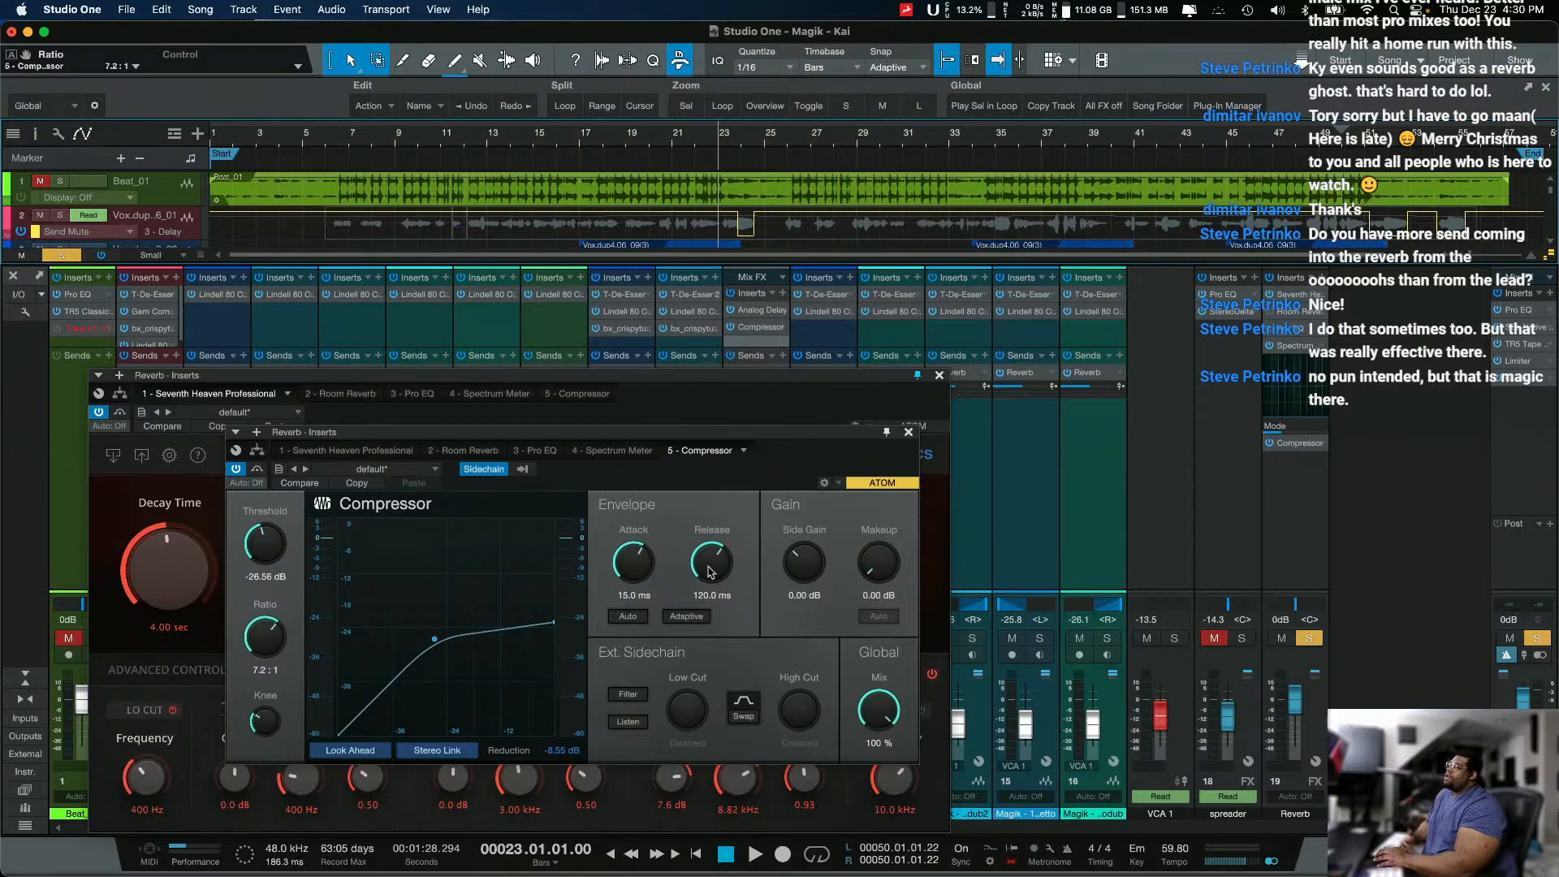
left_click(62, 255)
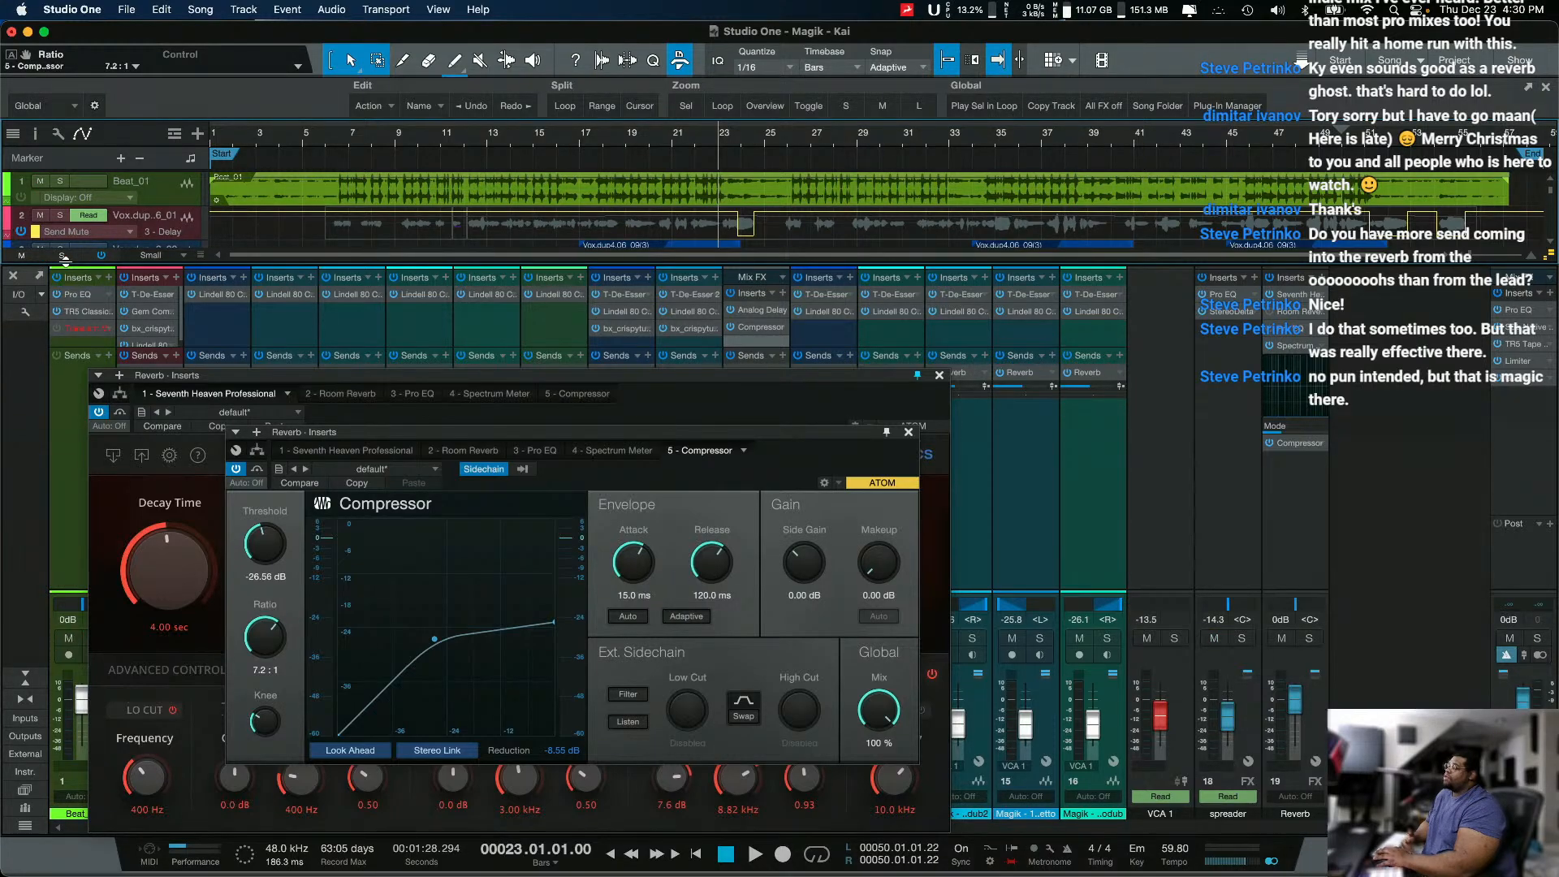
key("space")
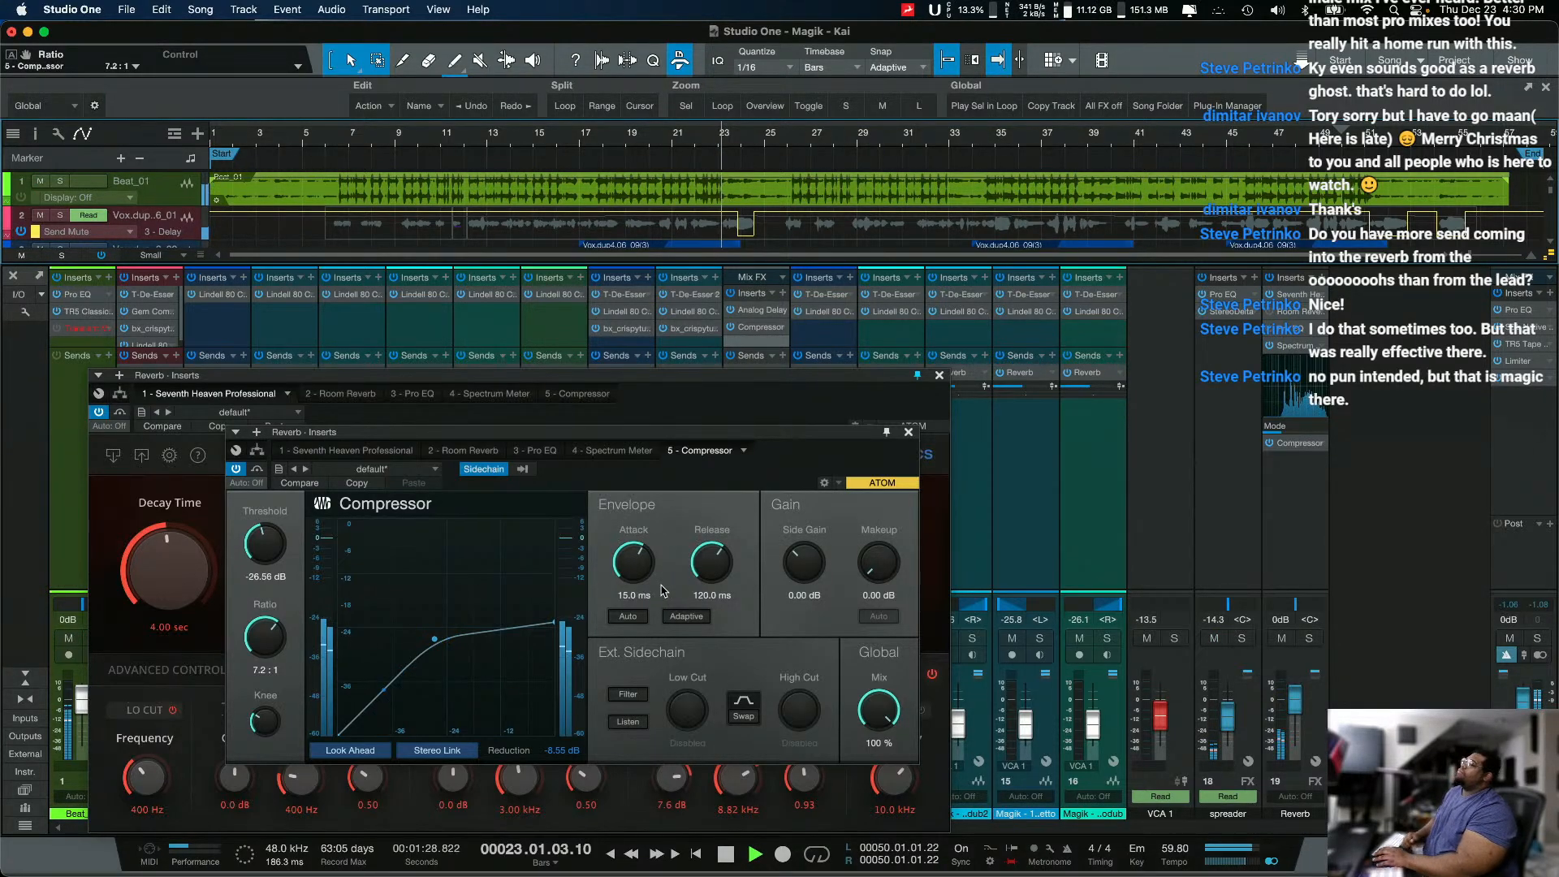
Step: Tune the Compressor during playback to 0.86 ms attack, 85.2 ms release, -29.92 dB threshold, 9.7:1 ratio and 4.51 dB knee
left_click_drag(648, 568, 618, 585)
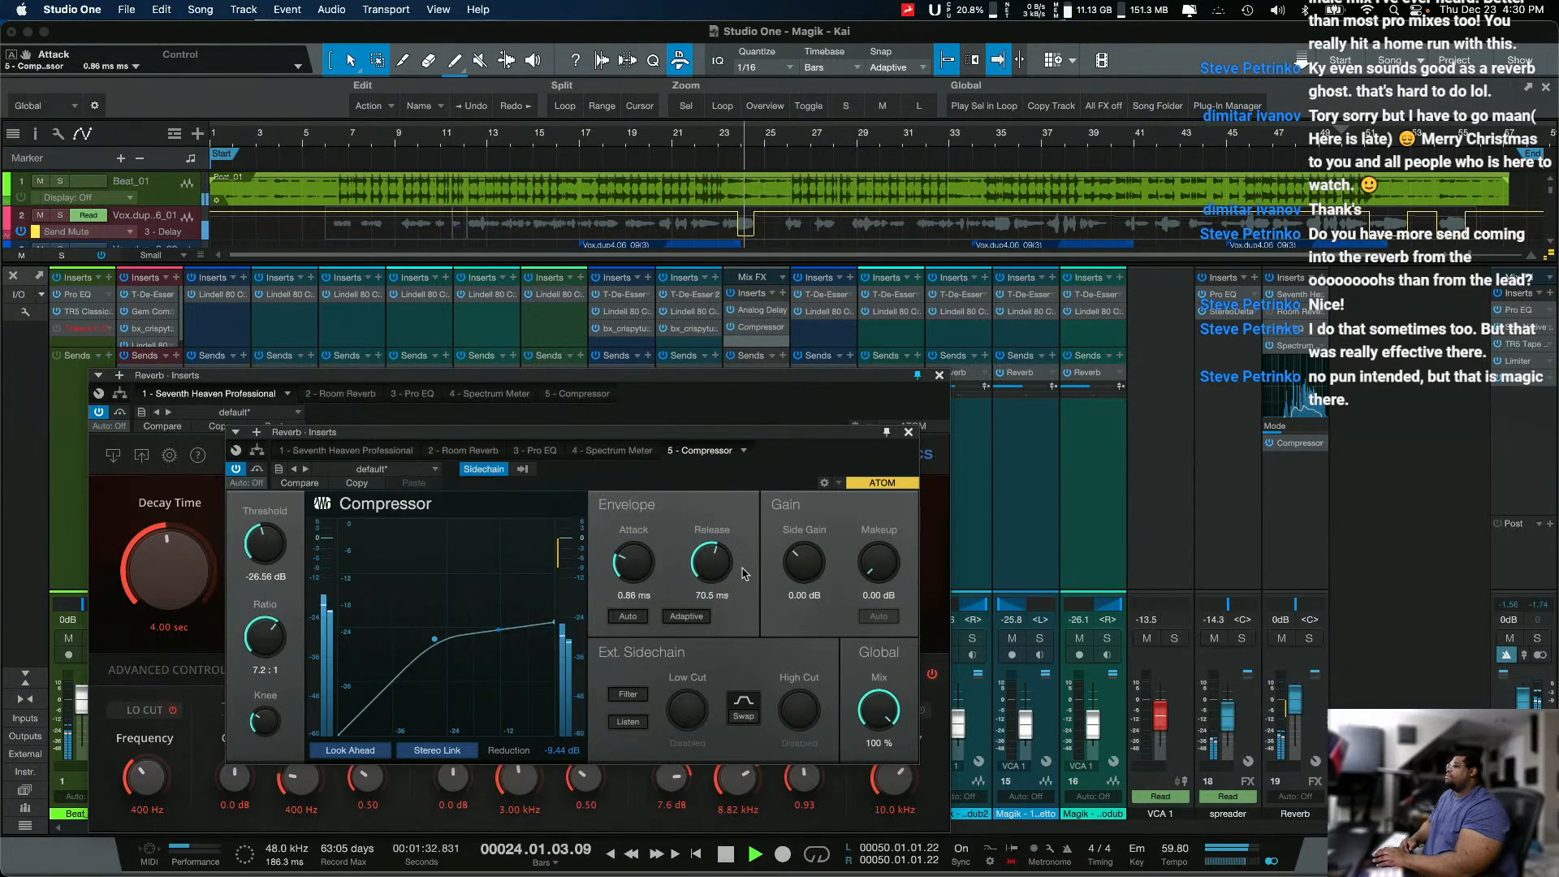
left_click_drag(742, 573, 730, 567)
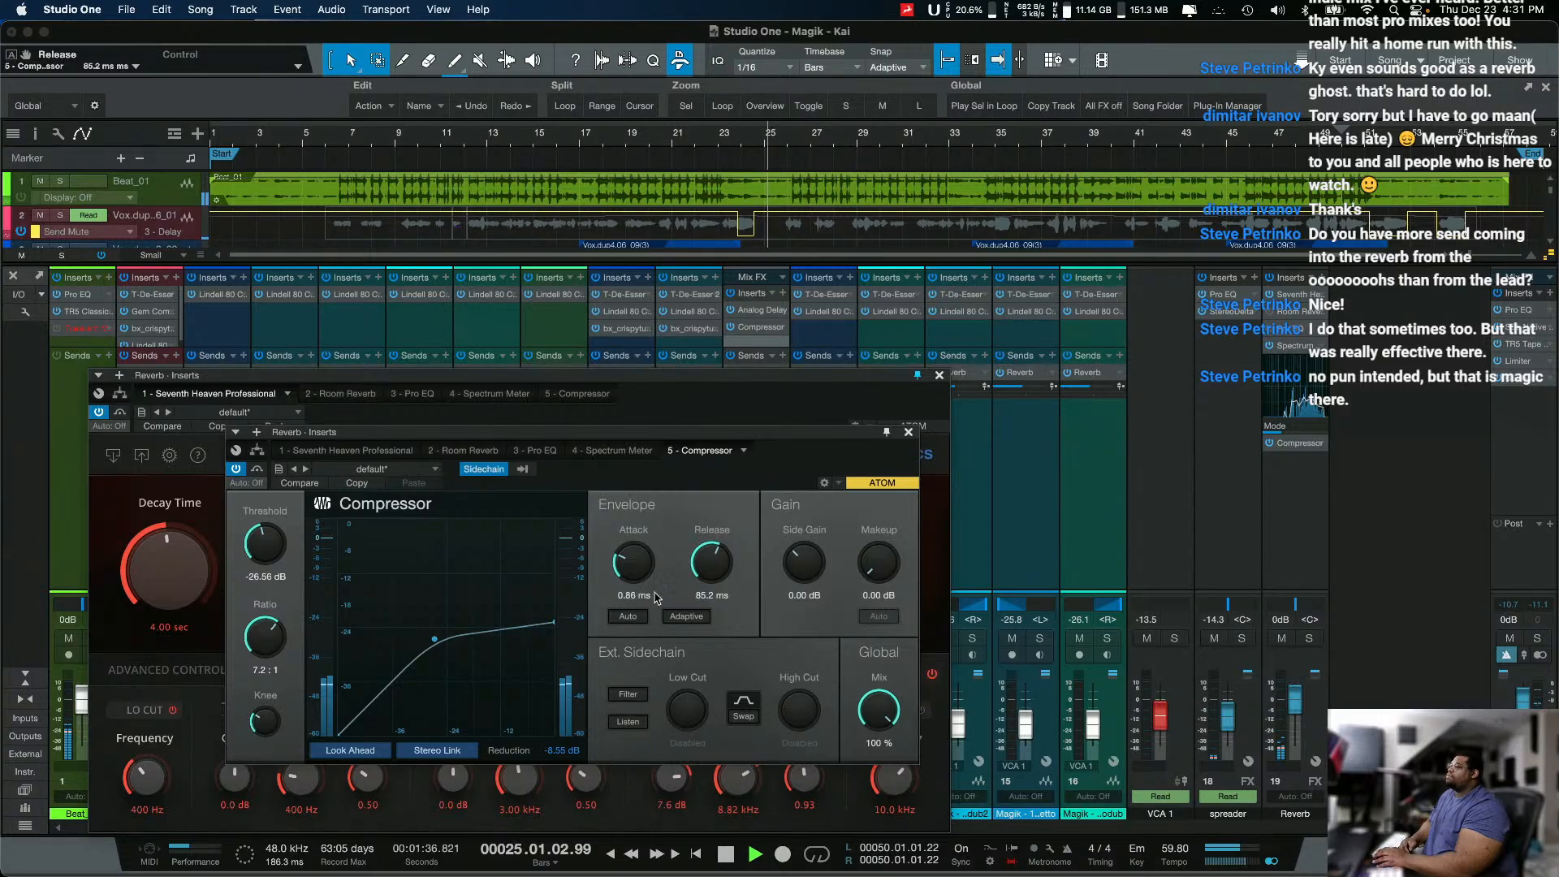
left_click_drag(265, 545, 268, 611)
left_click_drag(265, 714, 266, 723)
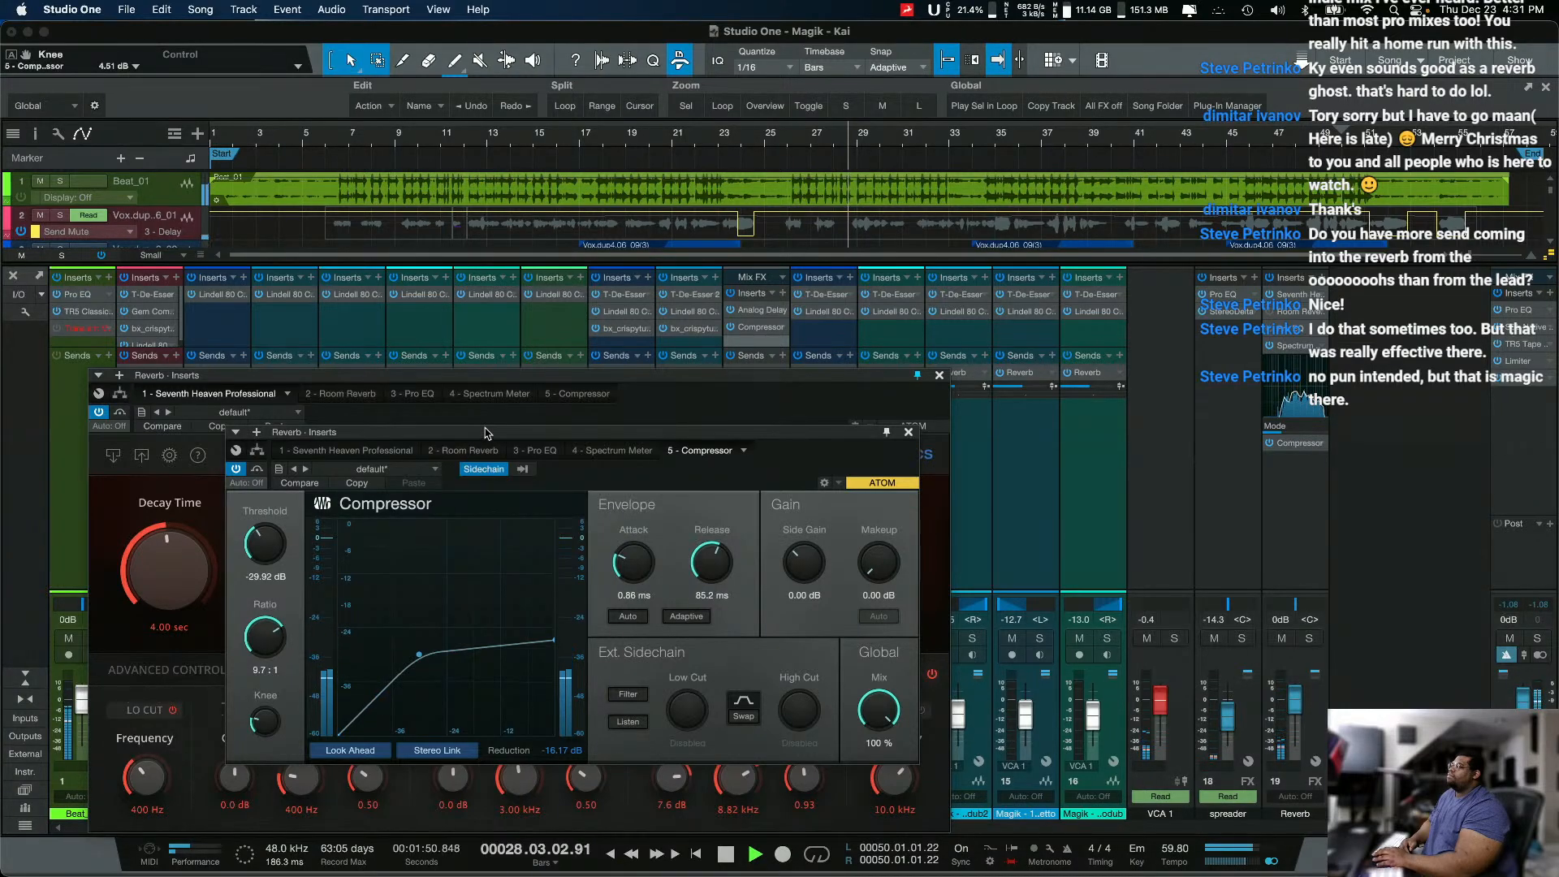
Step: Mute Beat_01, bring the Reverb's Compressor in front of Seventh Heaven, and lower its threshold to -33.28 dB
left_click_drag(518, 377, 777, 344)
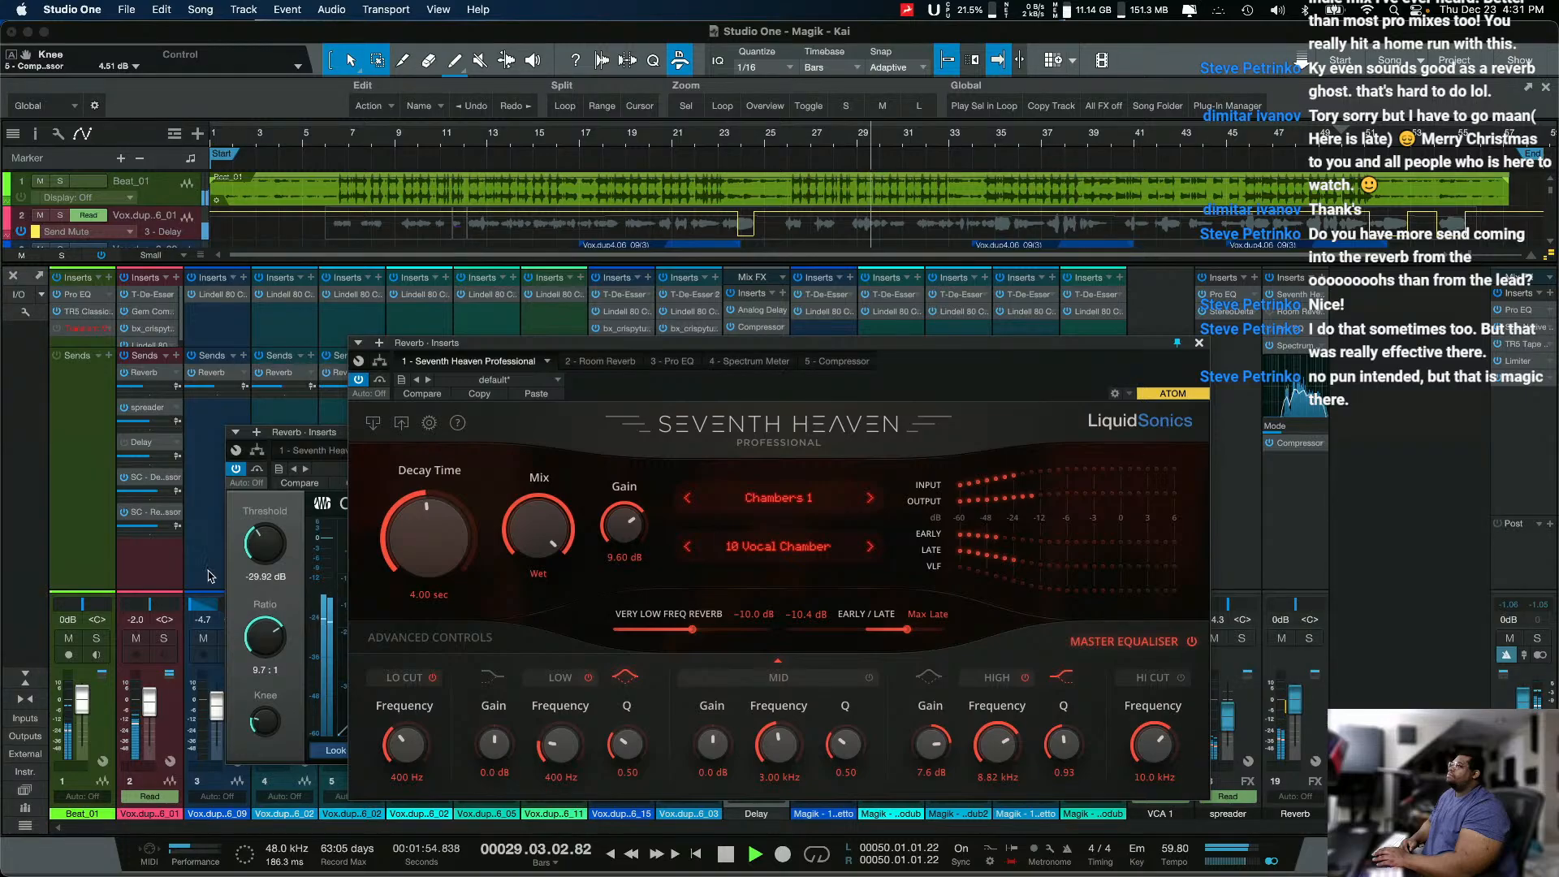
left_click(69, 639)
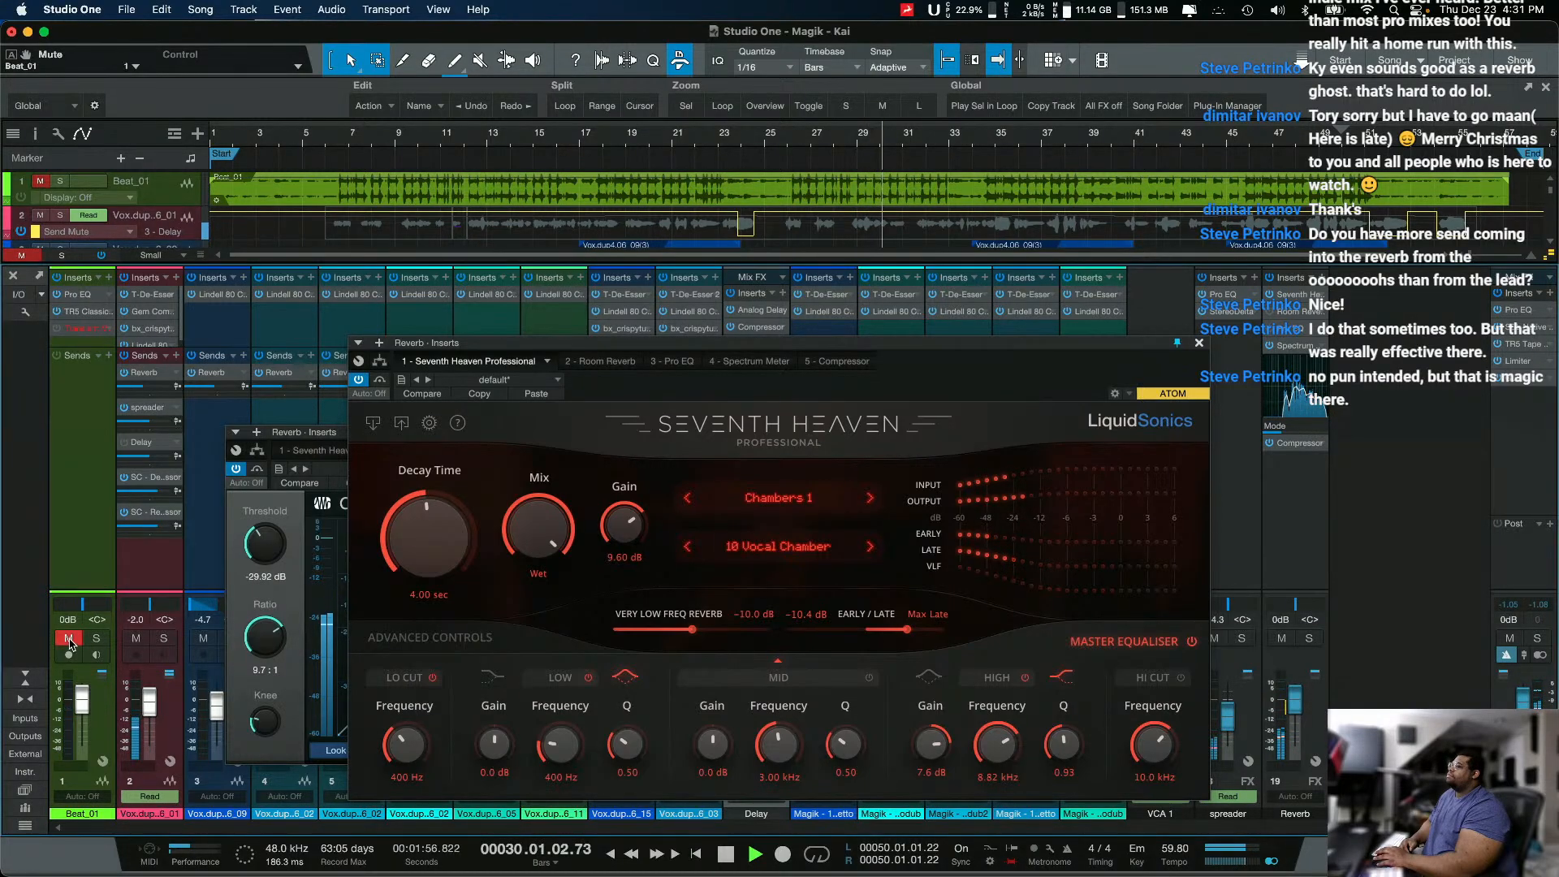
left_click_drag(864, 367, 637, 426)
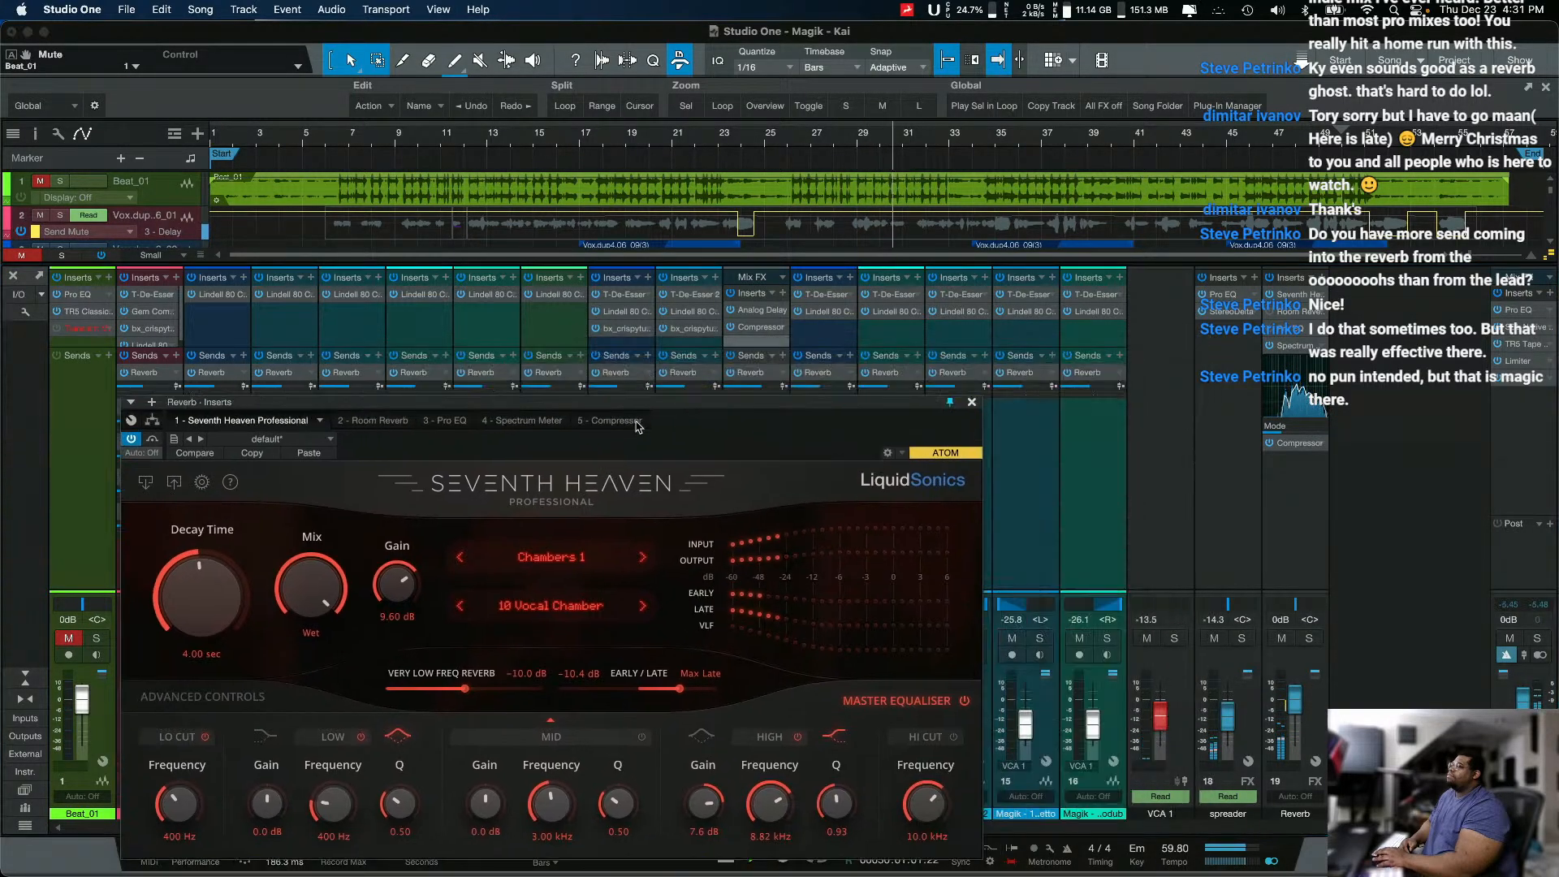
left_click_drag(831, 441, 679, 462)
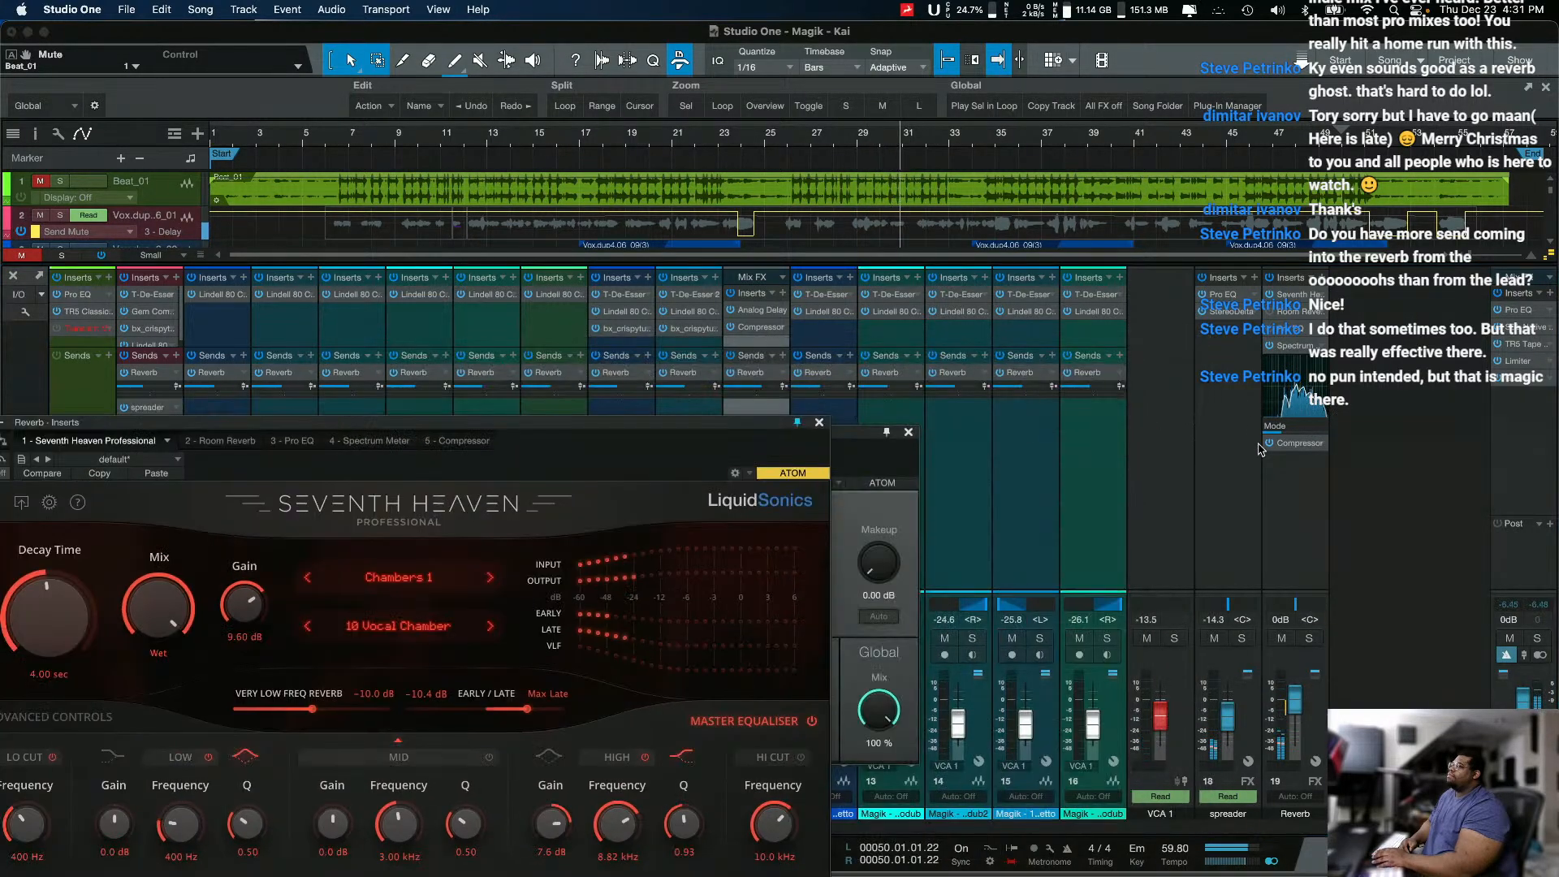
left_click(916, 501)
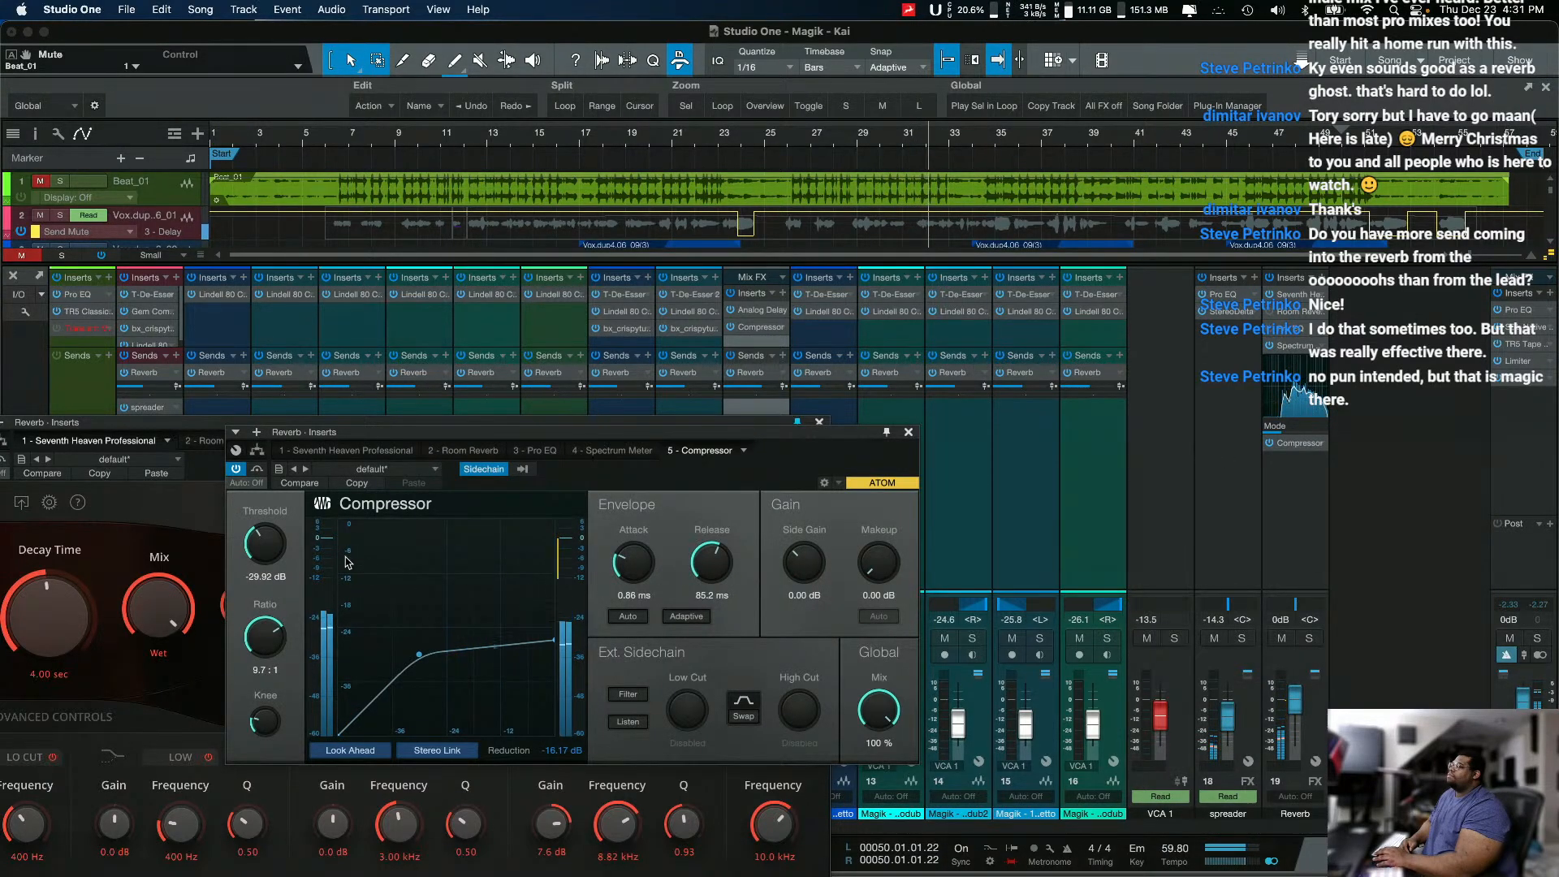
scroll(265, 543, "down", 3)
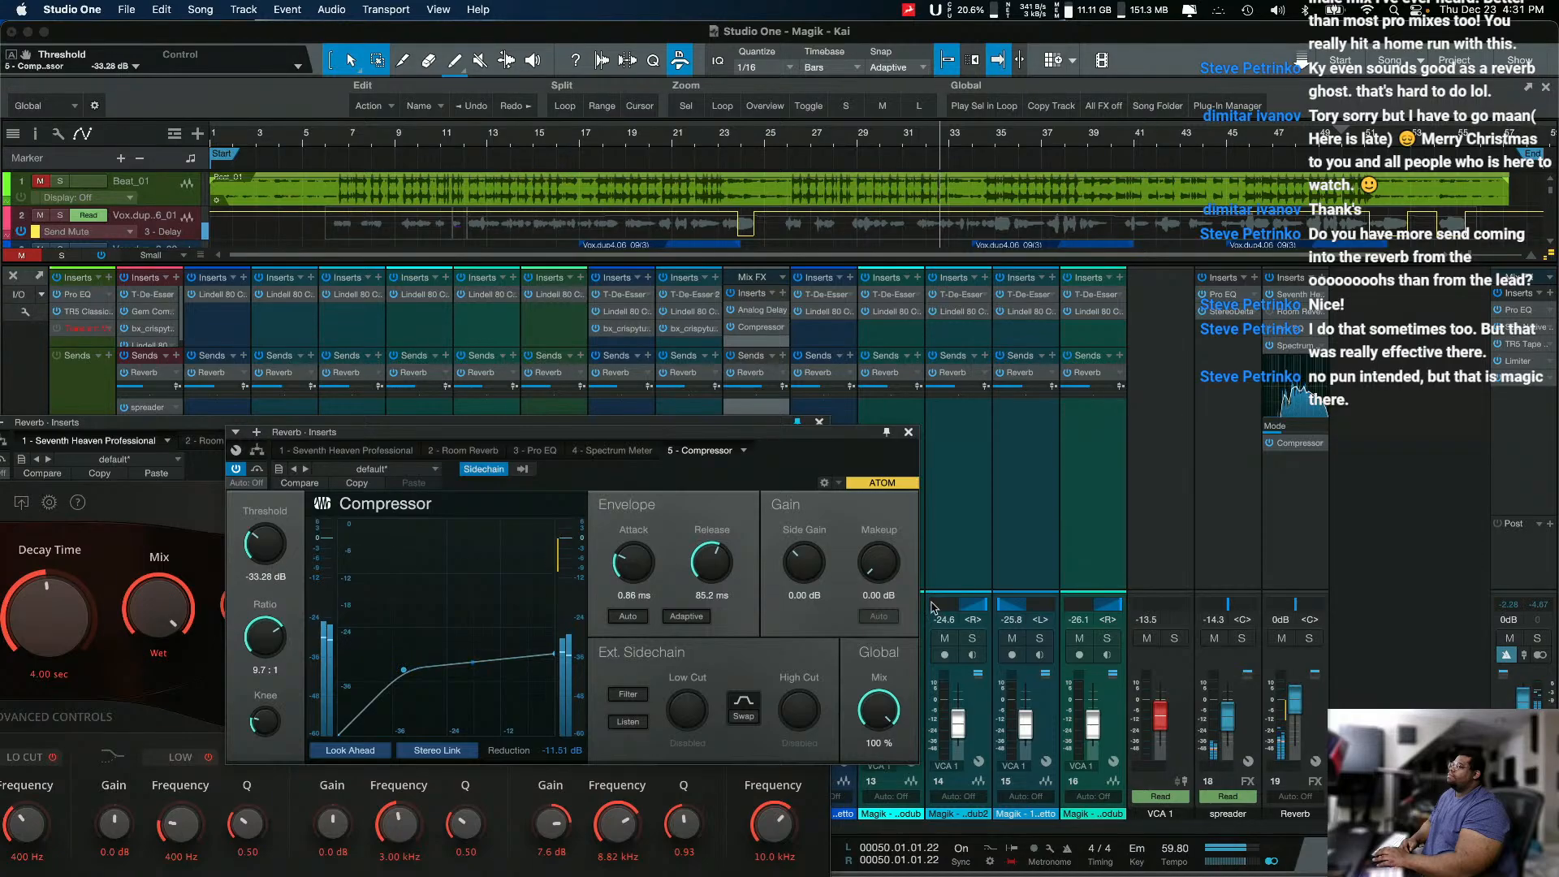
Step: Mute the spreader channel and solo the Reverb channel to hear the ducked reverb, and stop playback
left_click(1214, 638)
left_click(1307, 638)
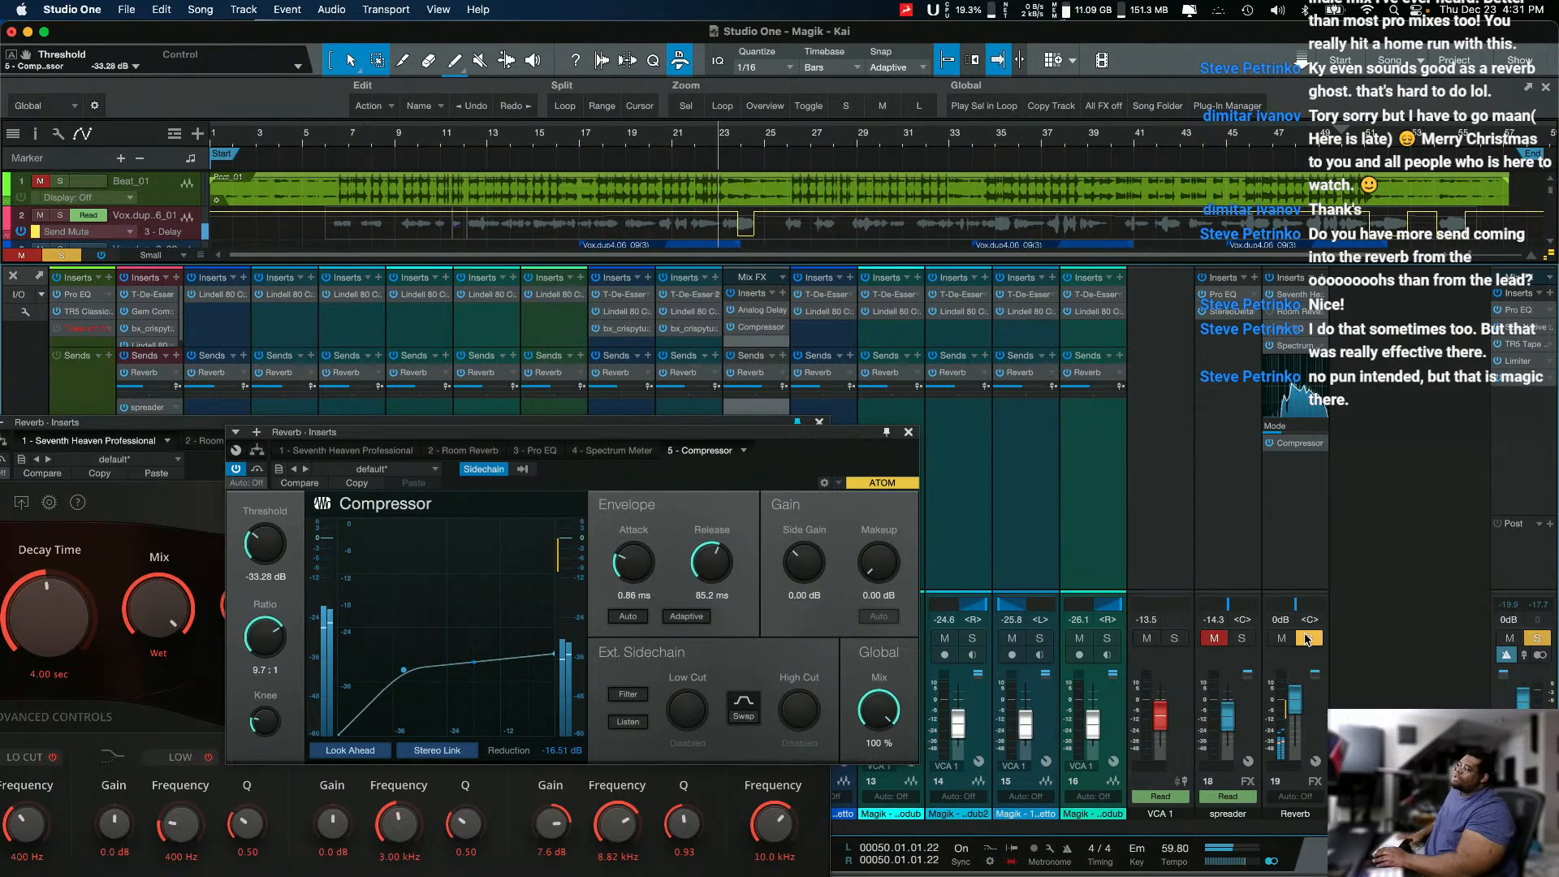
key("space")
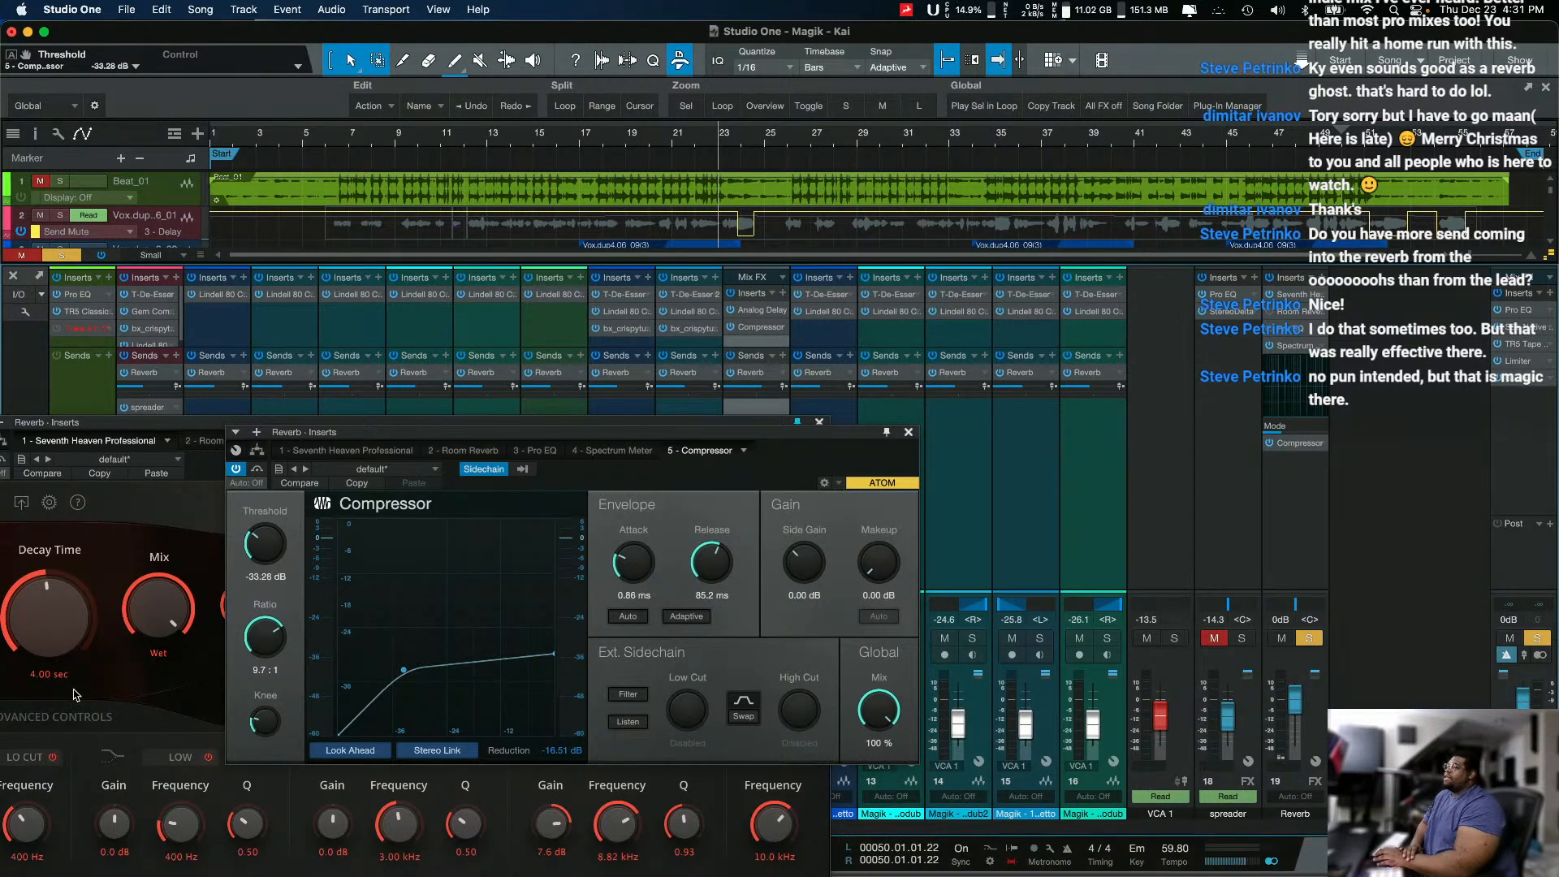
Step: Remove the Compressor from the Reverb channel's inserts
right_click(1328, 453)
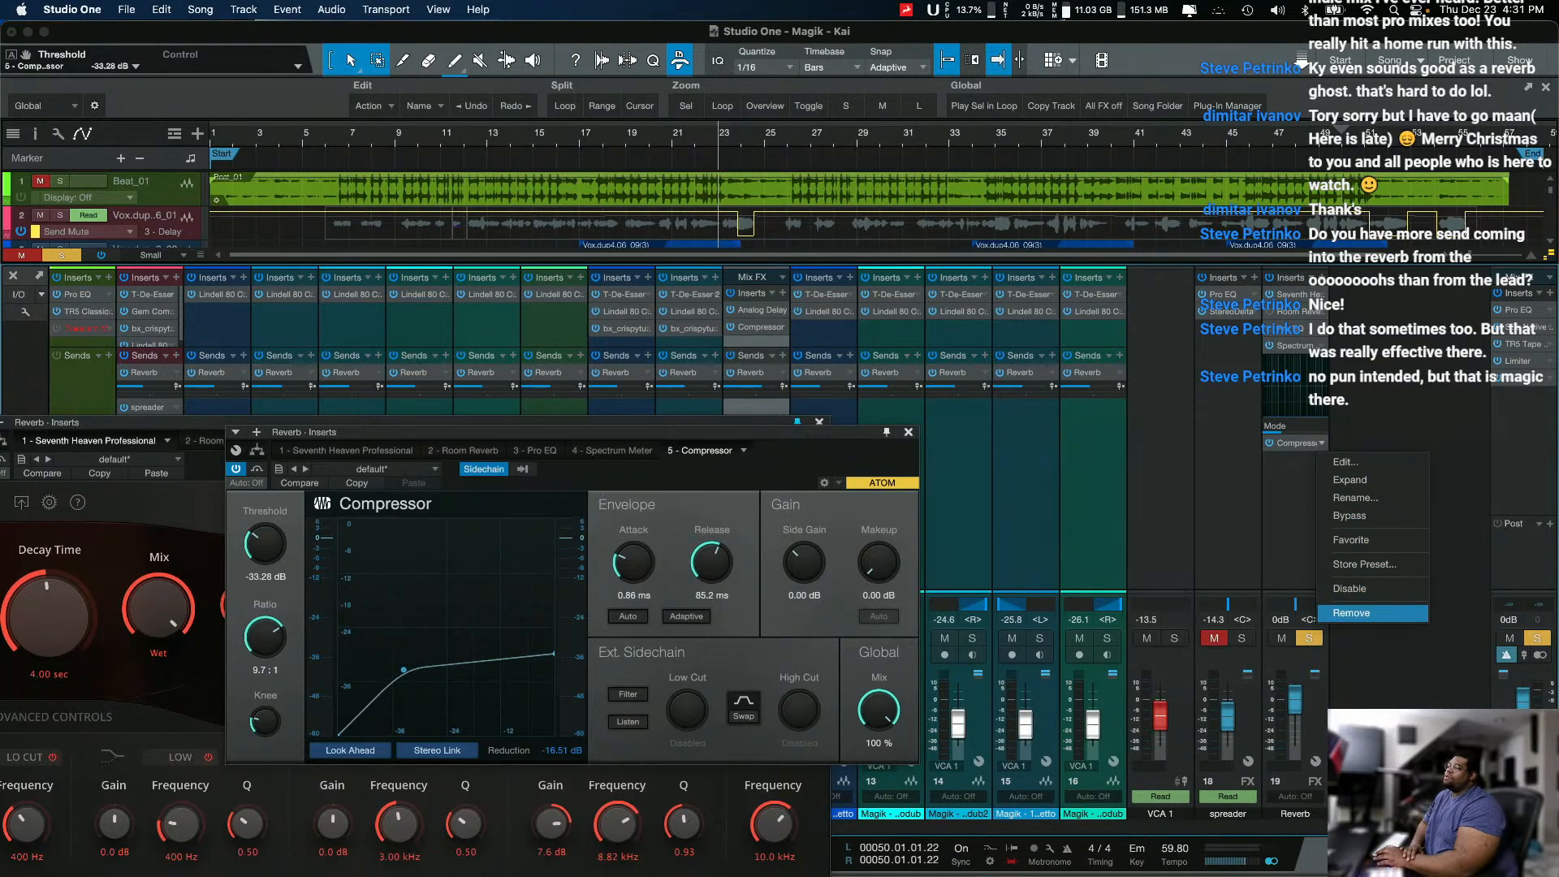
left_click(767, 653)
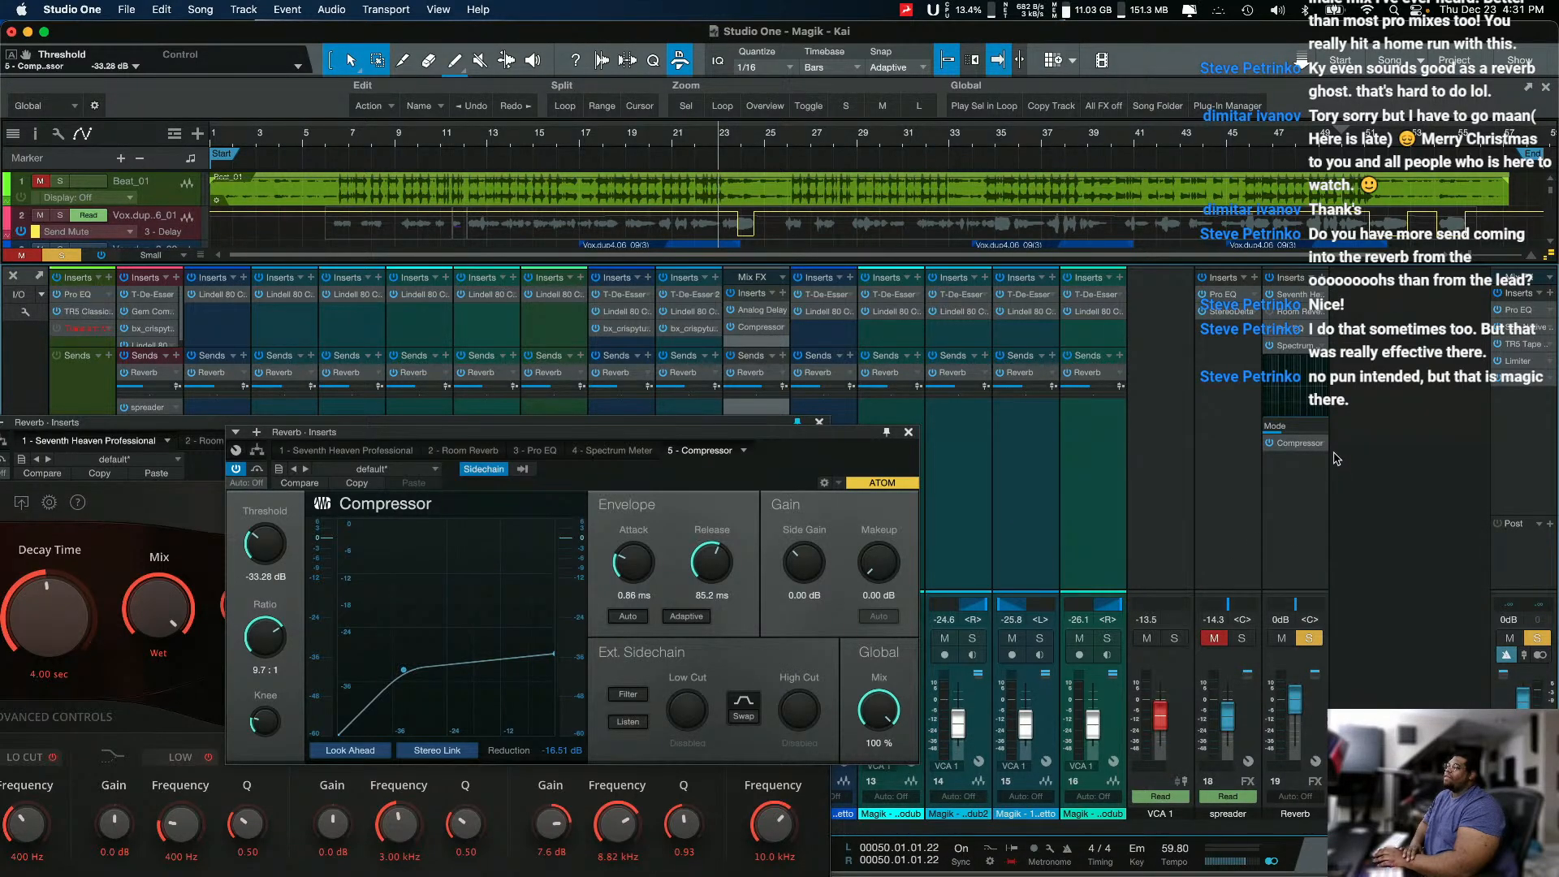
right_click(1319, 447)
left_click(1353, 614)
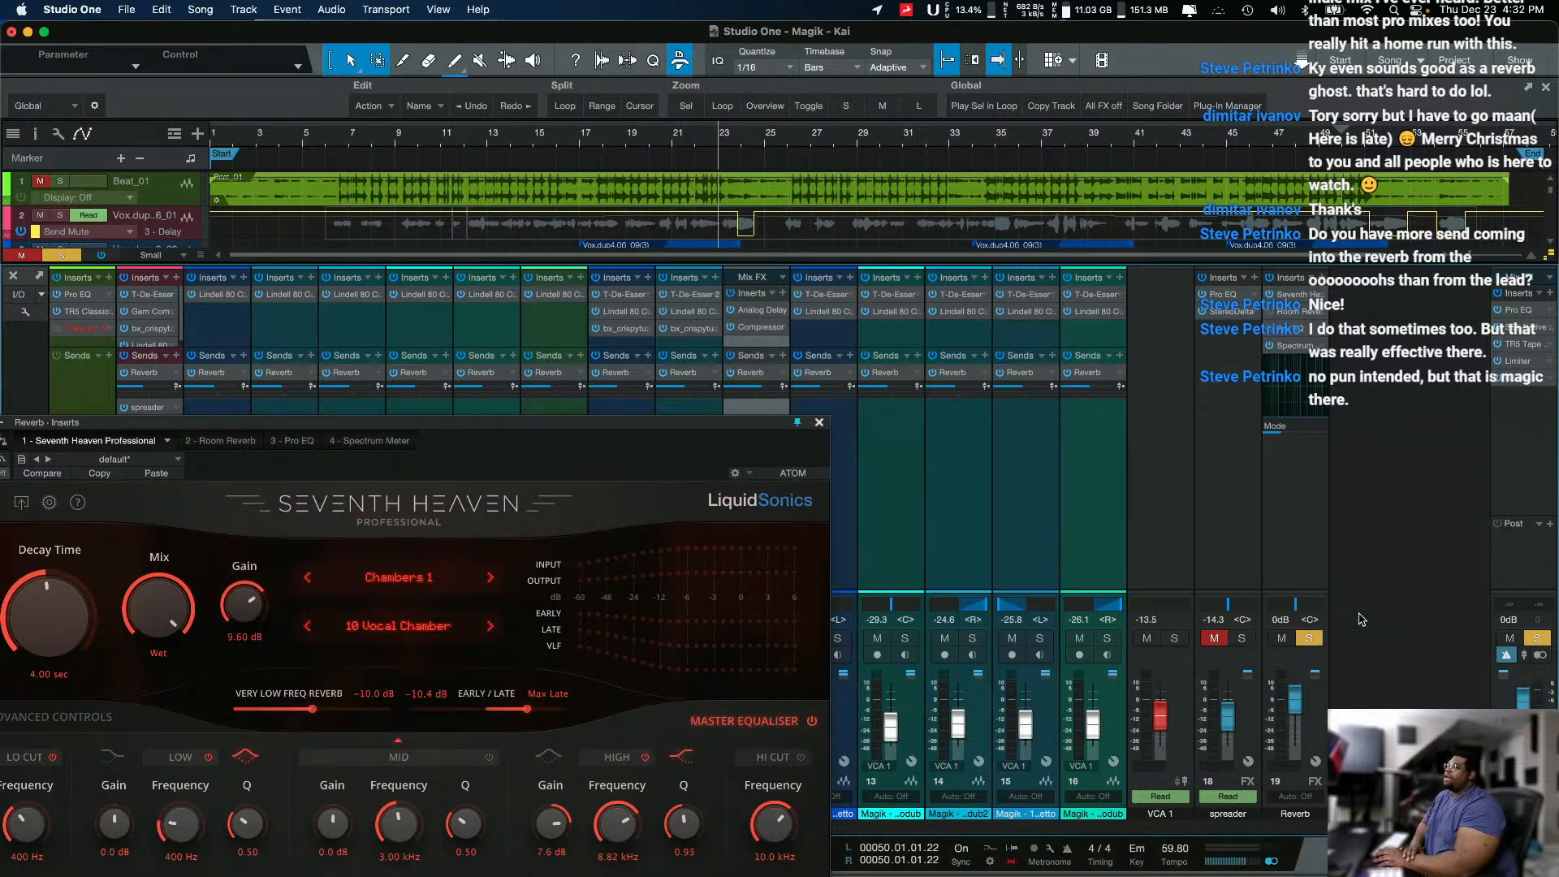
Step: Insert a Mixtool at the end of the Reverb channel's effect chain and enable its MS Transform
left_click(1299, 355)
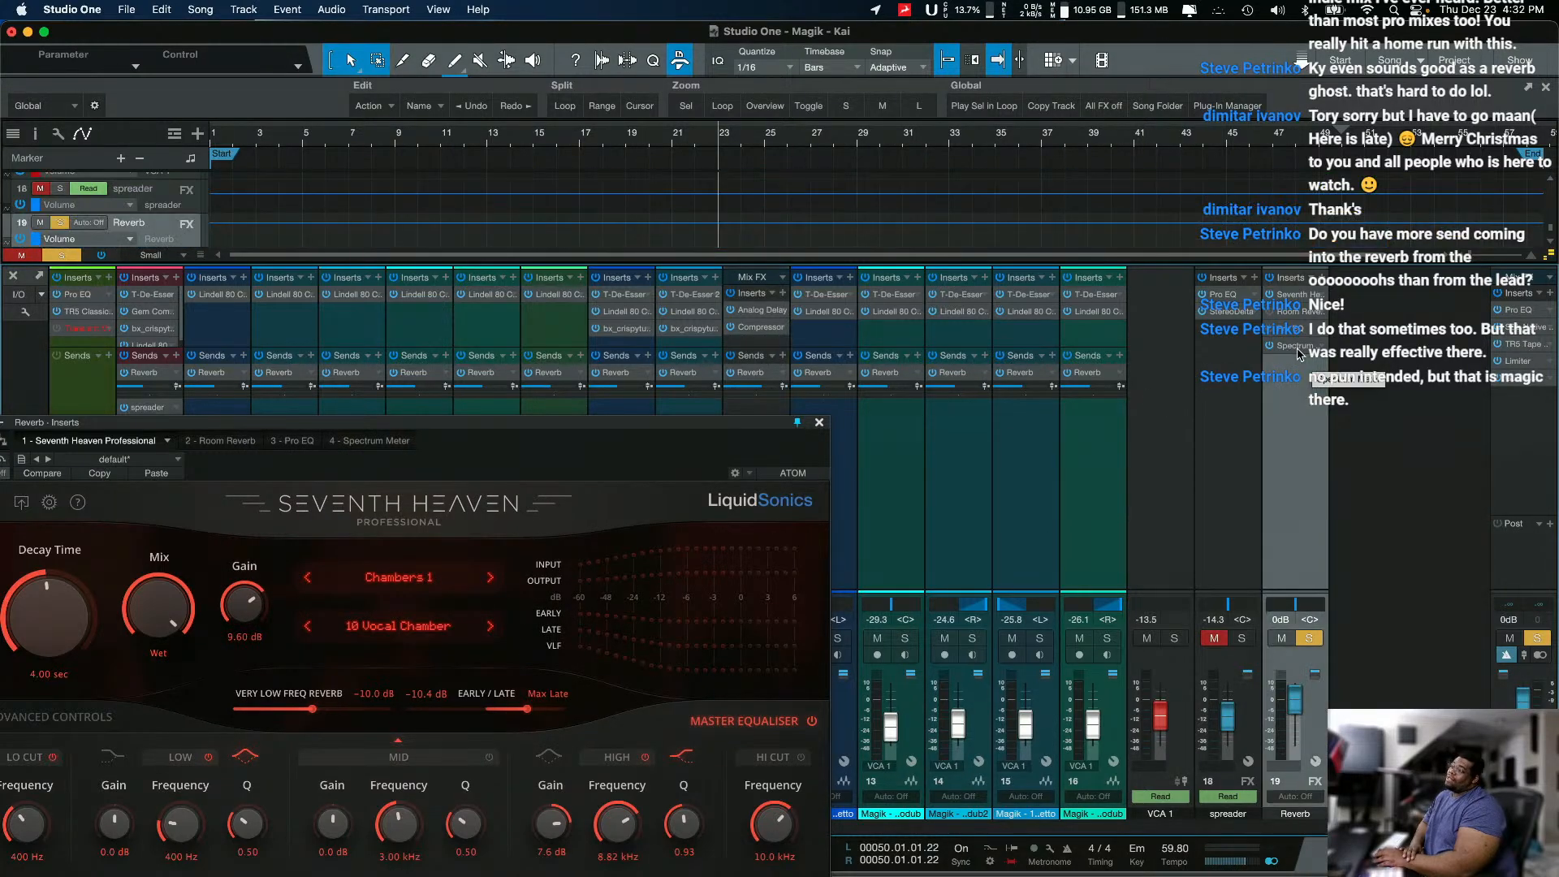
left_click(819, 422)
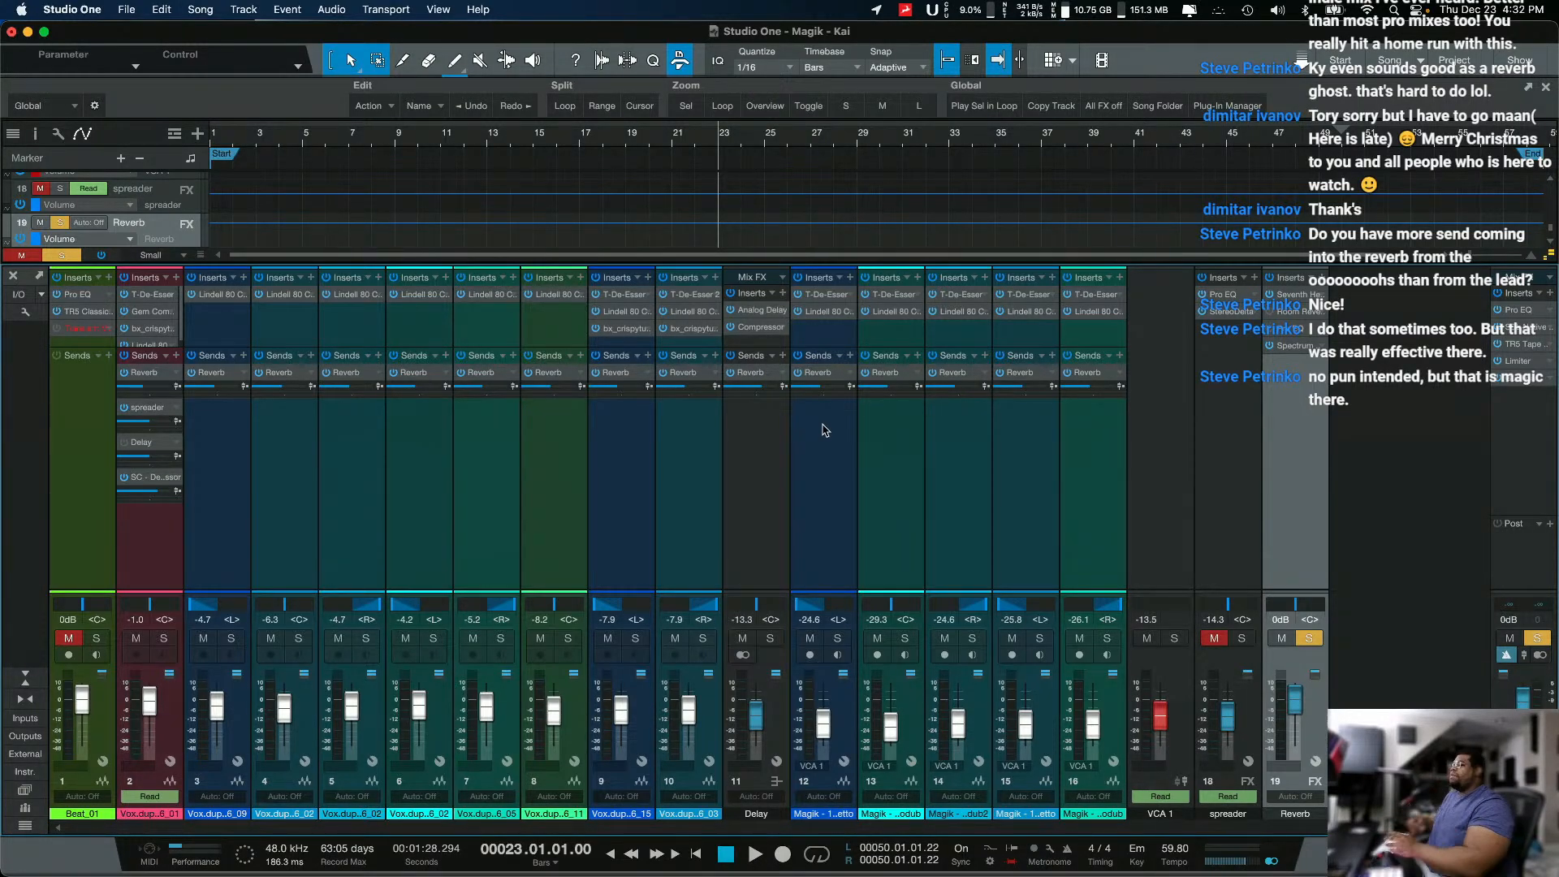
left_click(1325, 286)
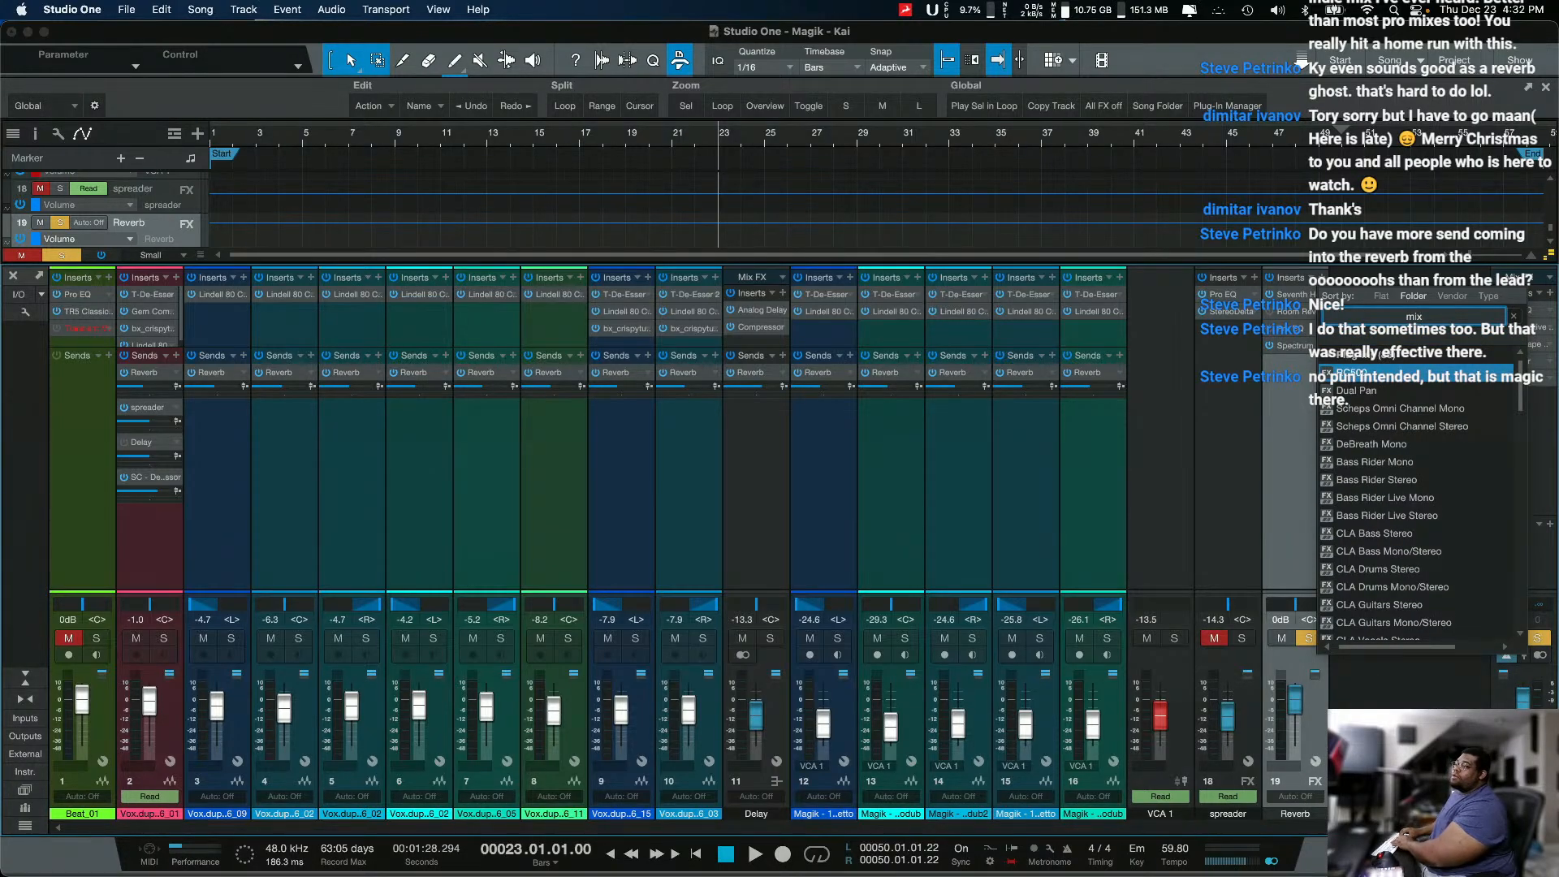
type("tool")
key("Return")
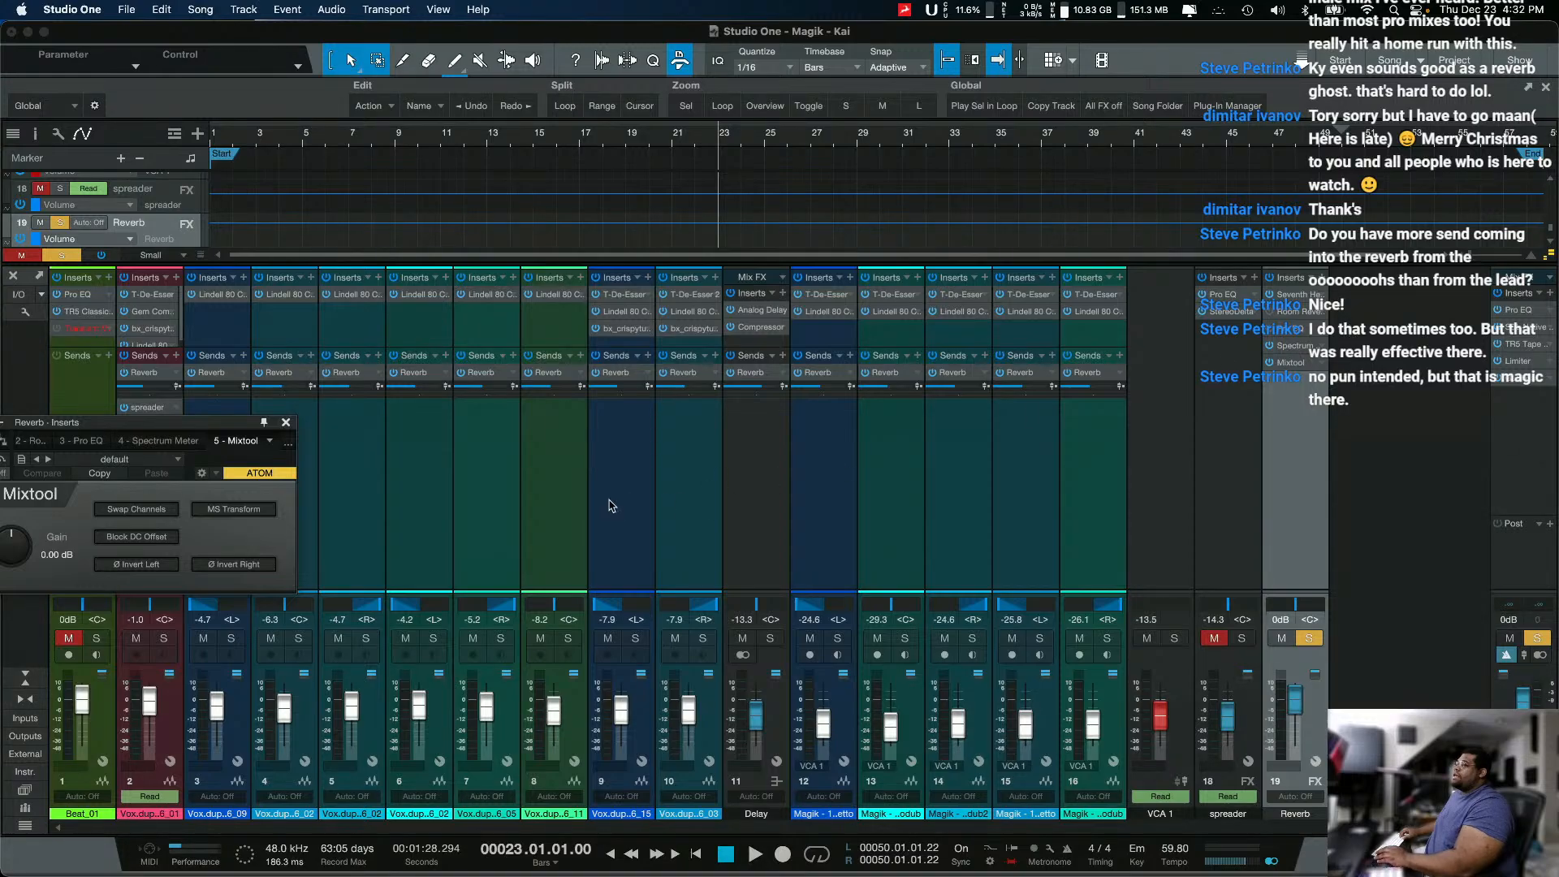
left_click(251, 511)
left_click_drag(224, 442, 400, 446)
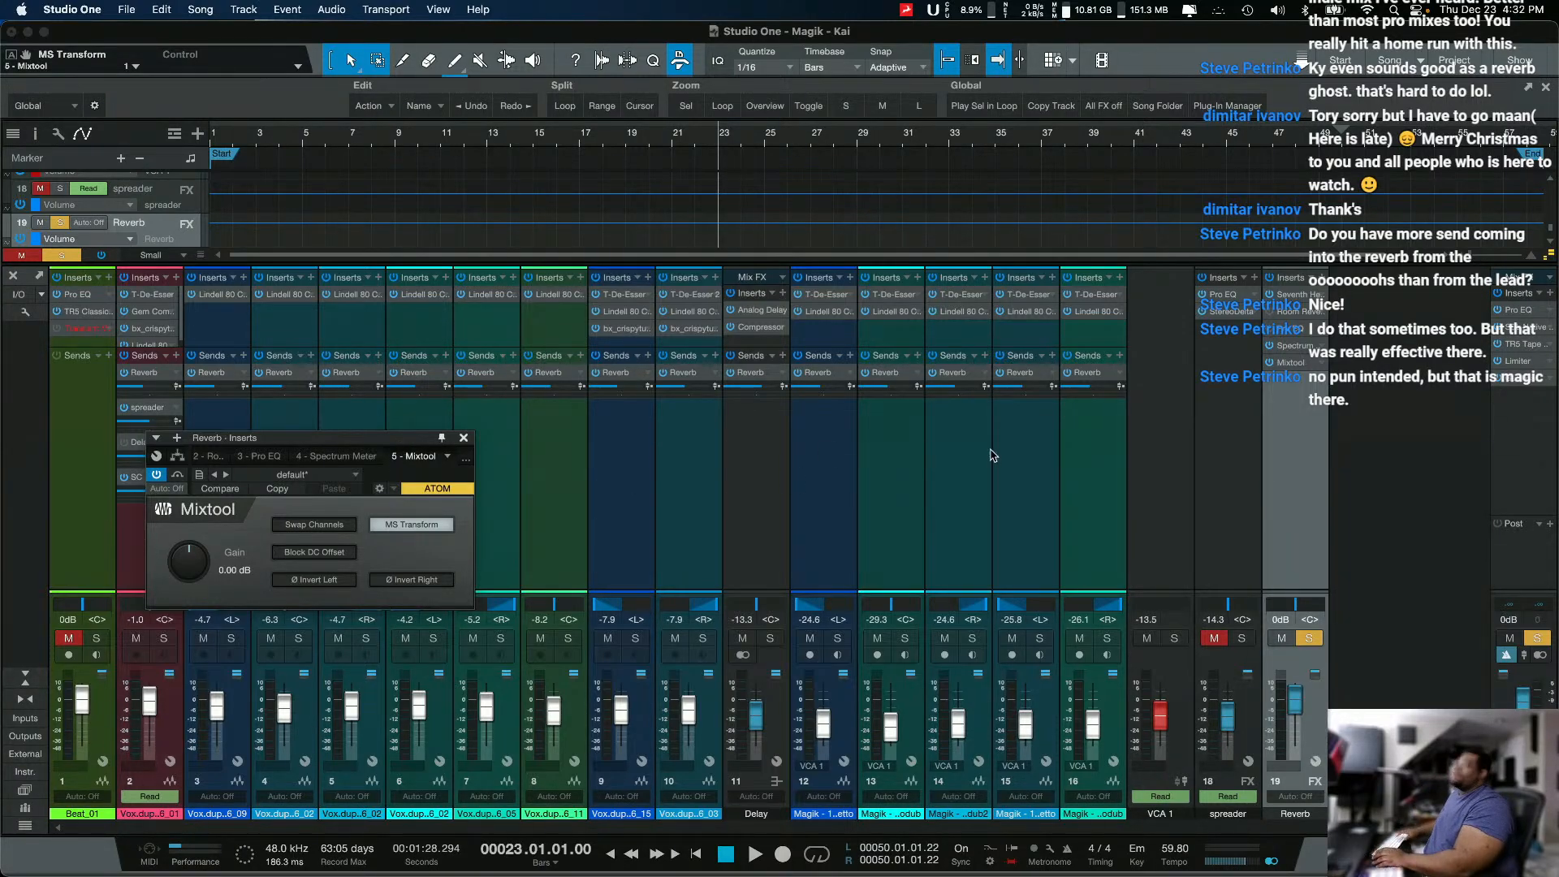
Step: Insert a Splitter after the Mixtool on the Reverb channel, using the Channel Split mode with two splits
left_click(1323, 286)
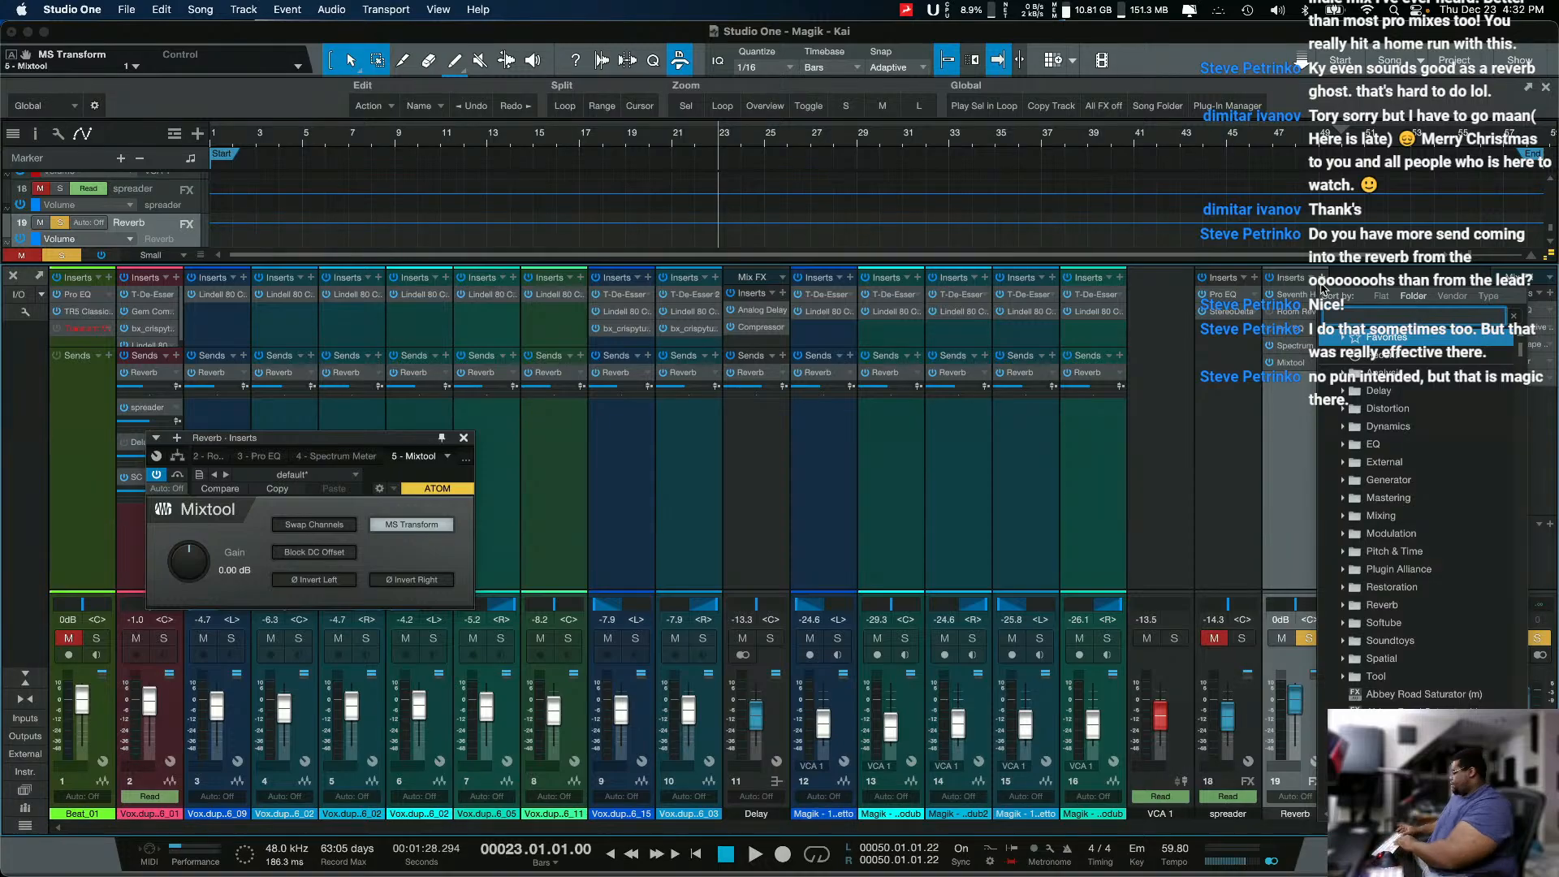
type("split")
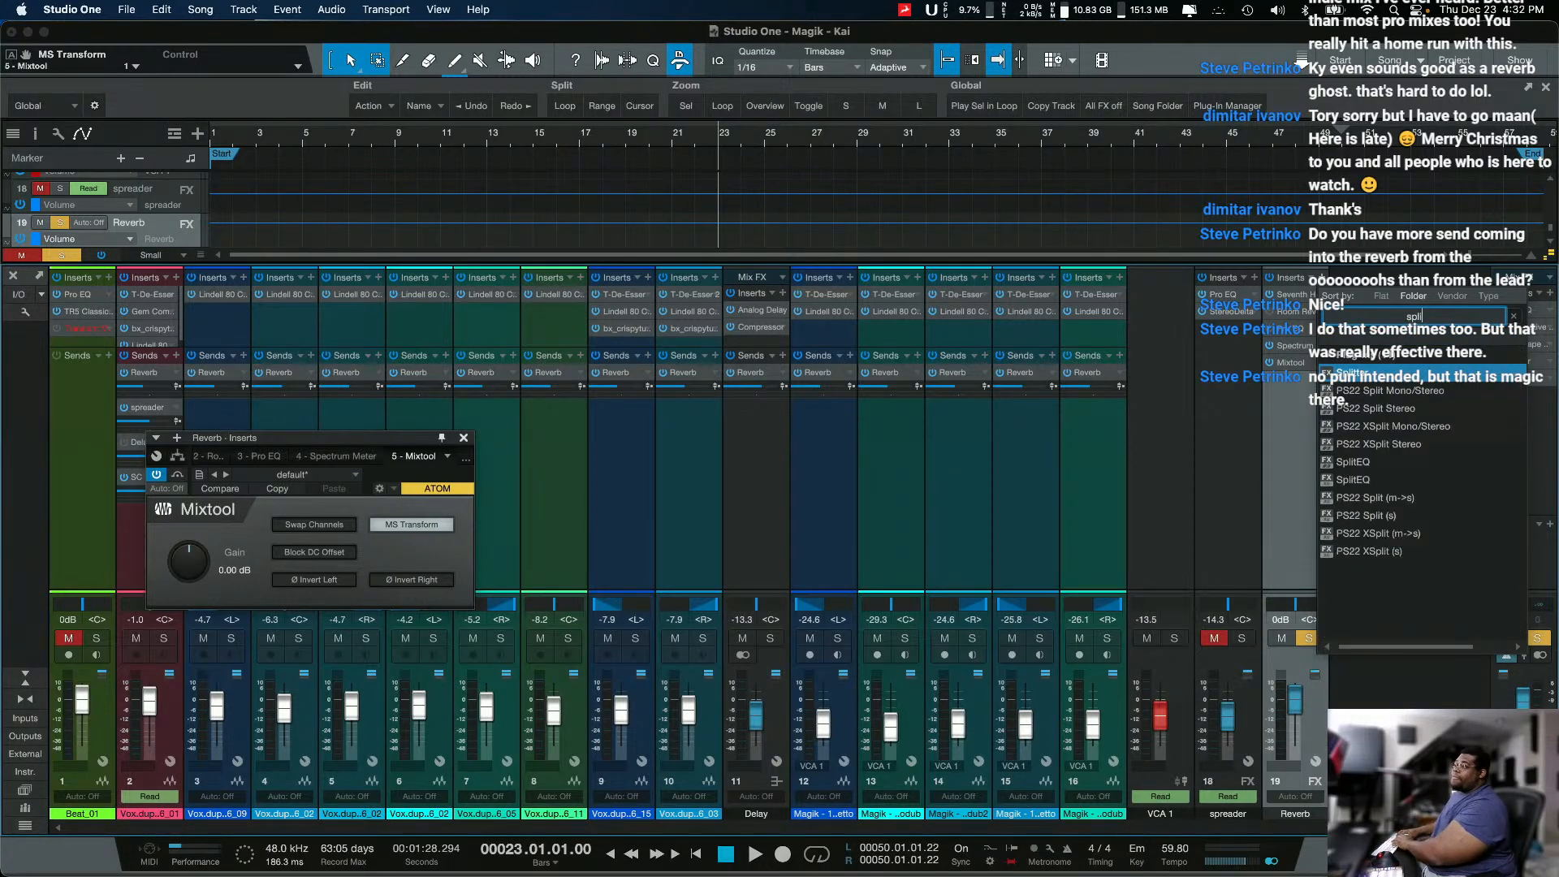
key("Return")
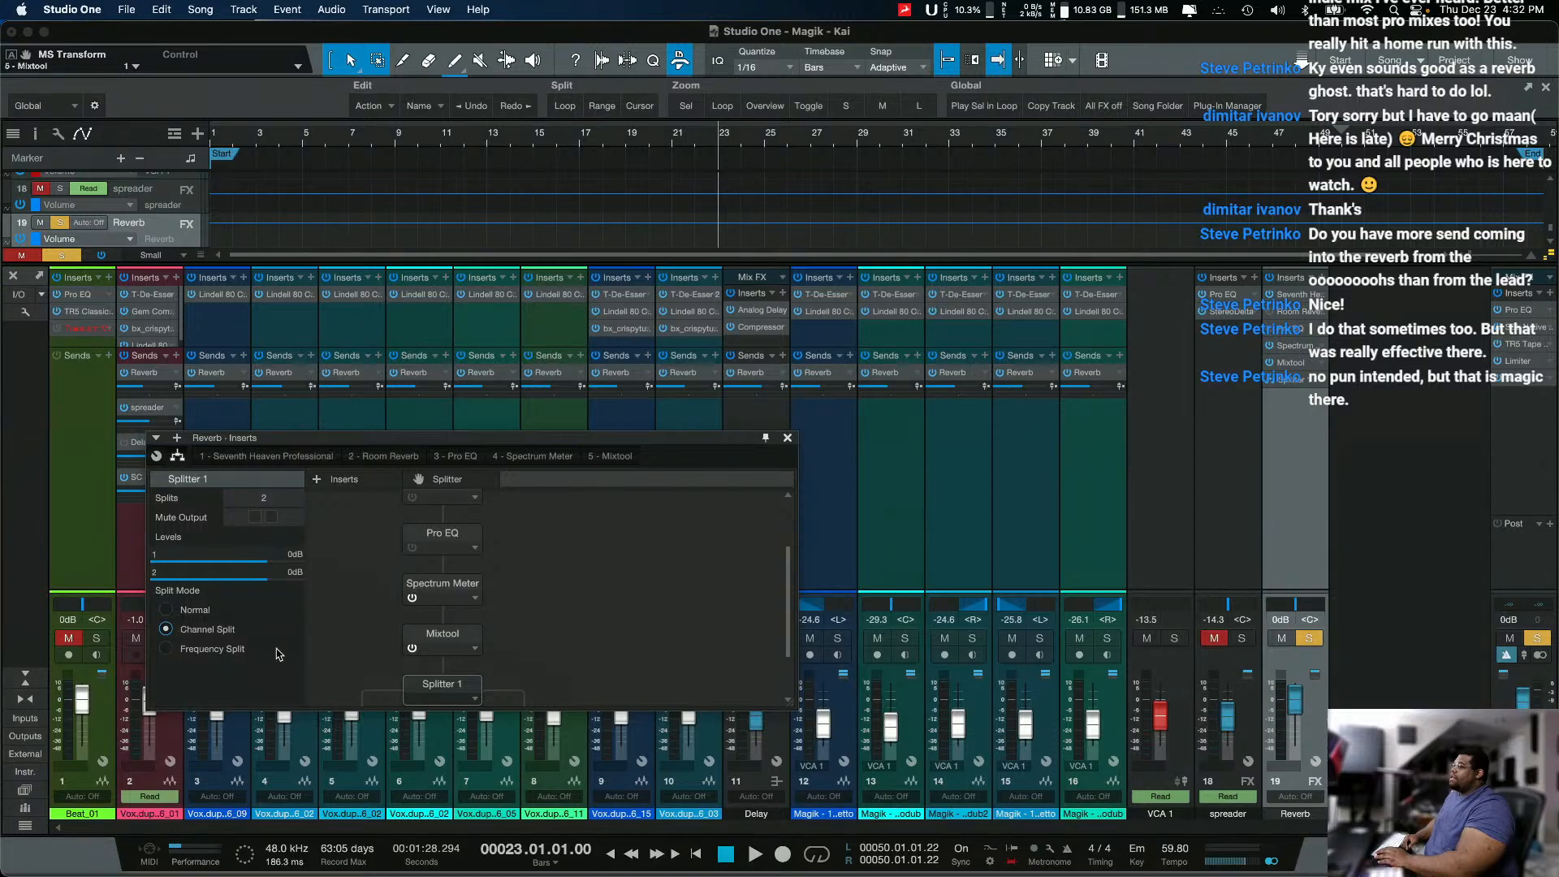
Step: Enlarge the Reverb channel's routing view and insert a Compressor on the first branch of the Splitter
left_click_drag(553, 440, 599, 319)
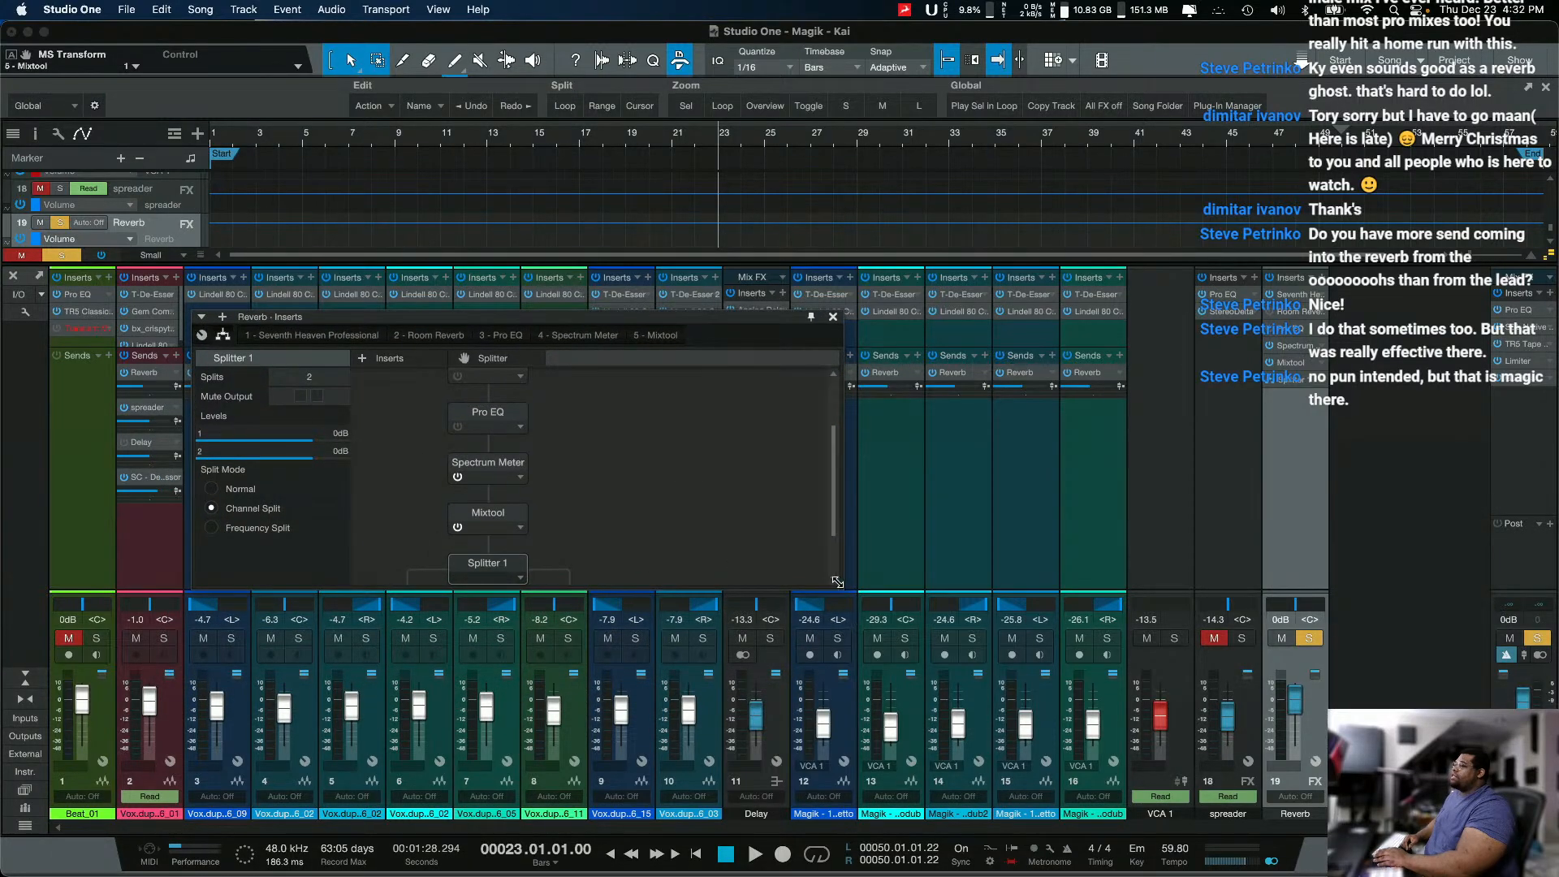
left_click_drag(837, 582, 899, 737)
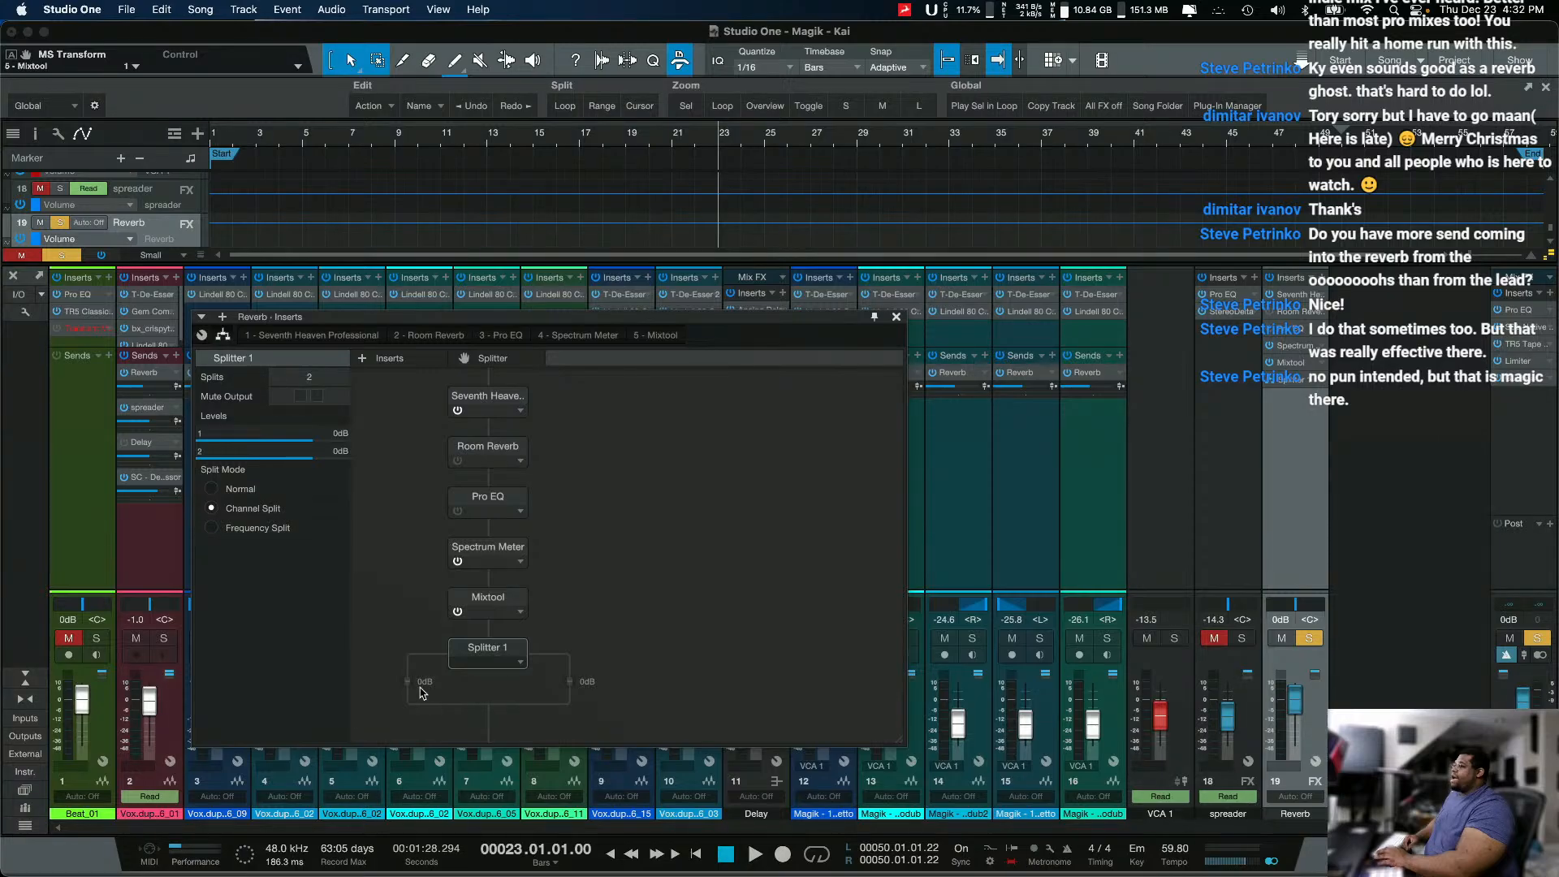
left_click(409, 365)
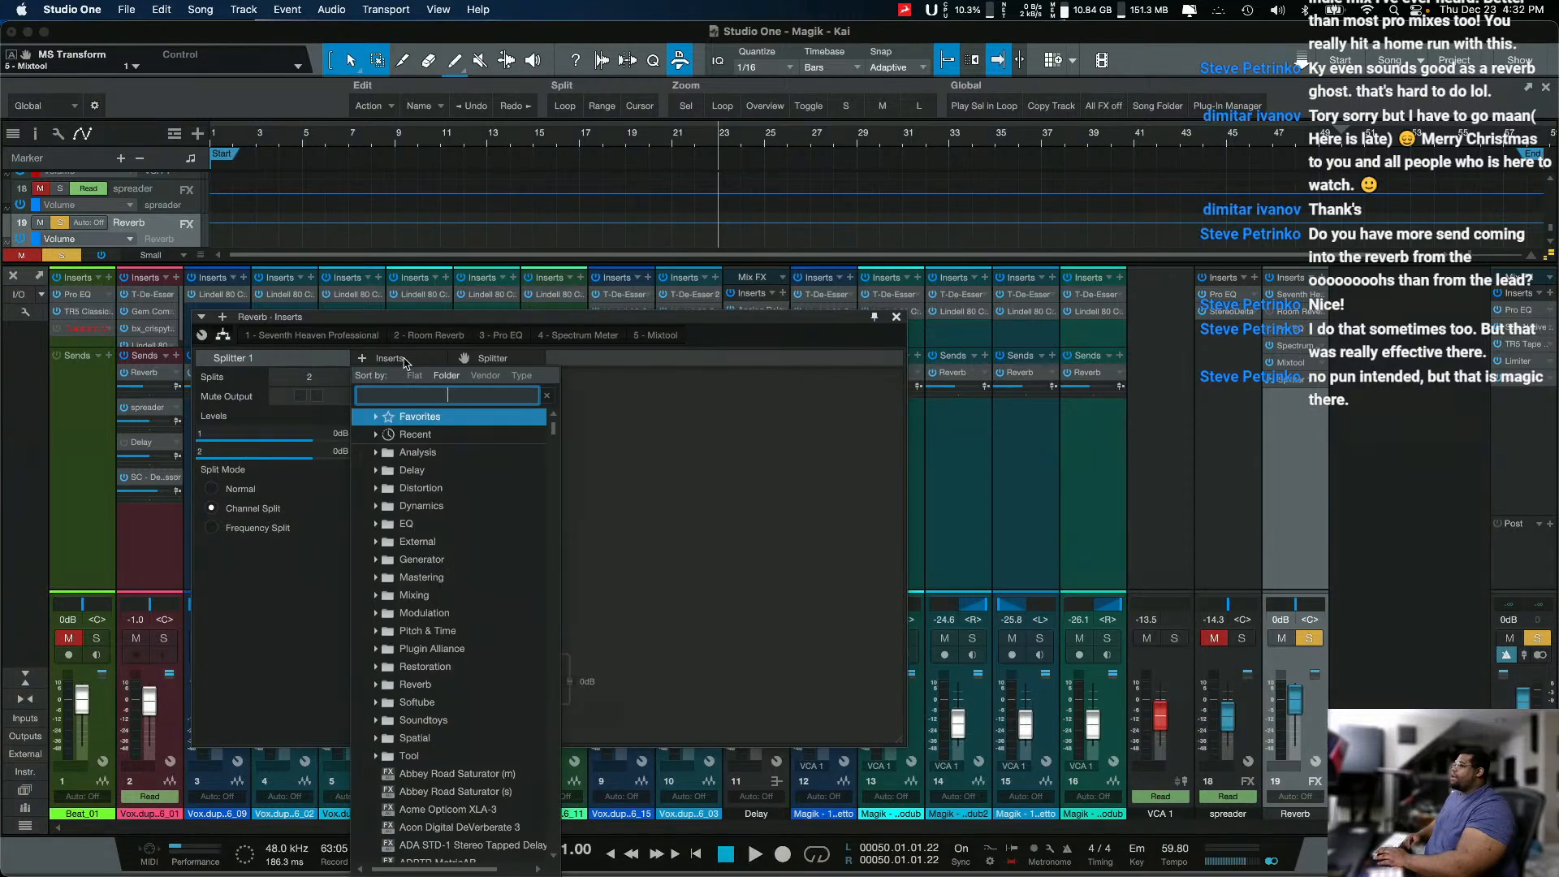
type("compre")
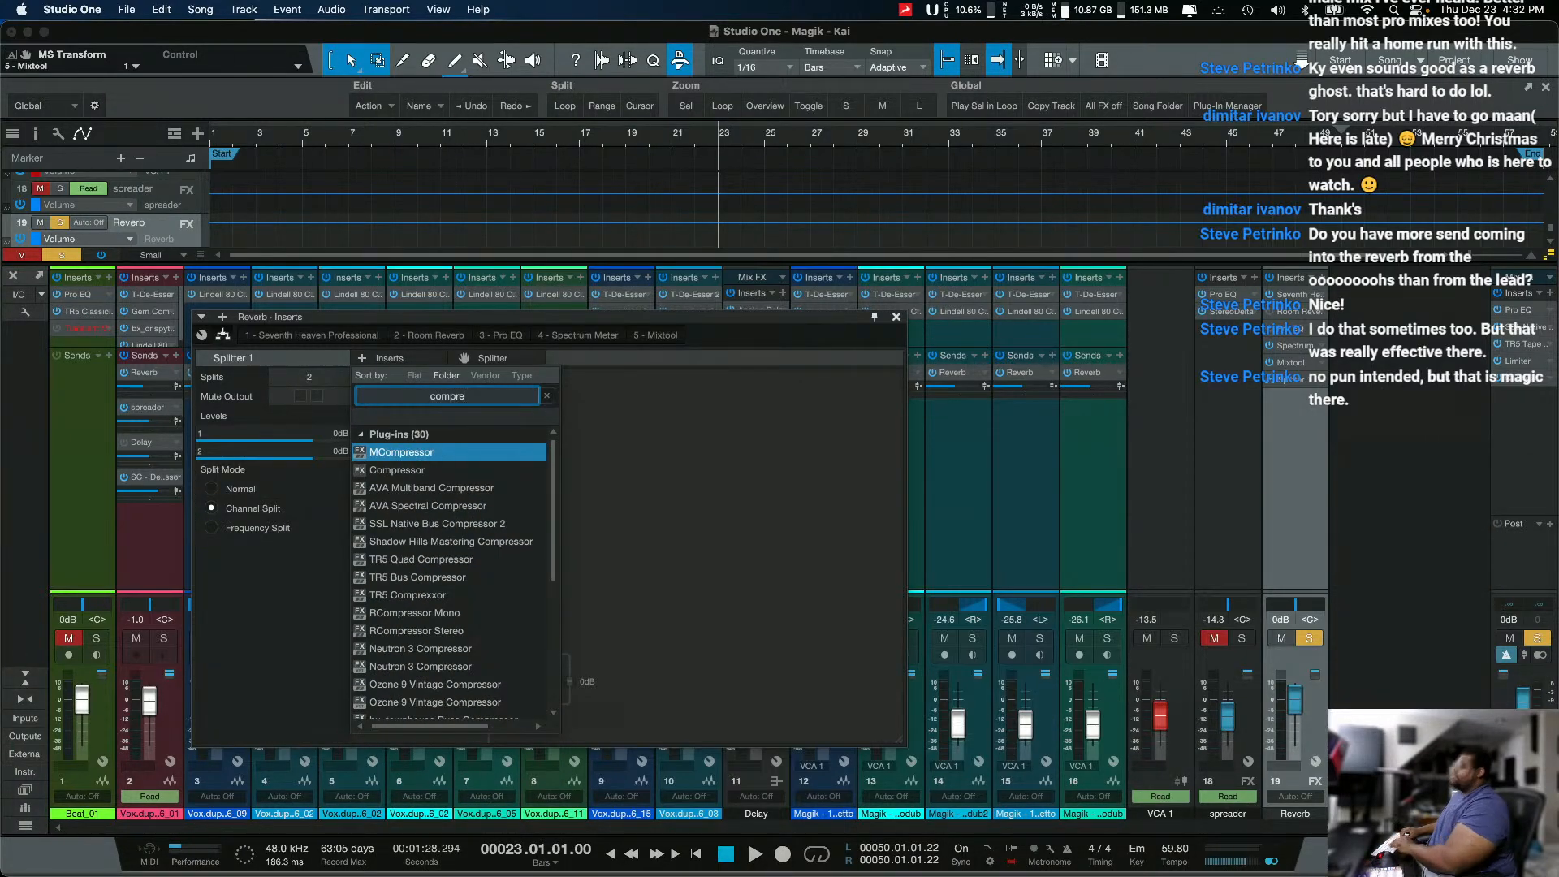
key("Down")
key("Return")
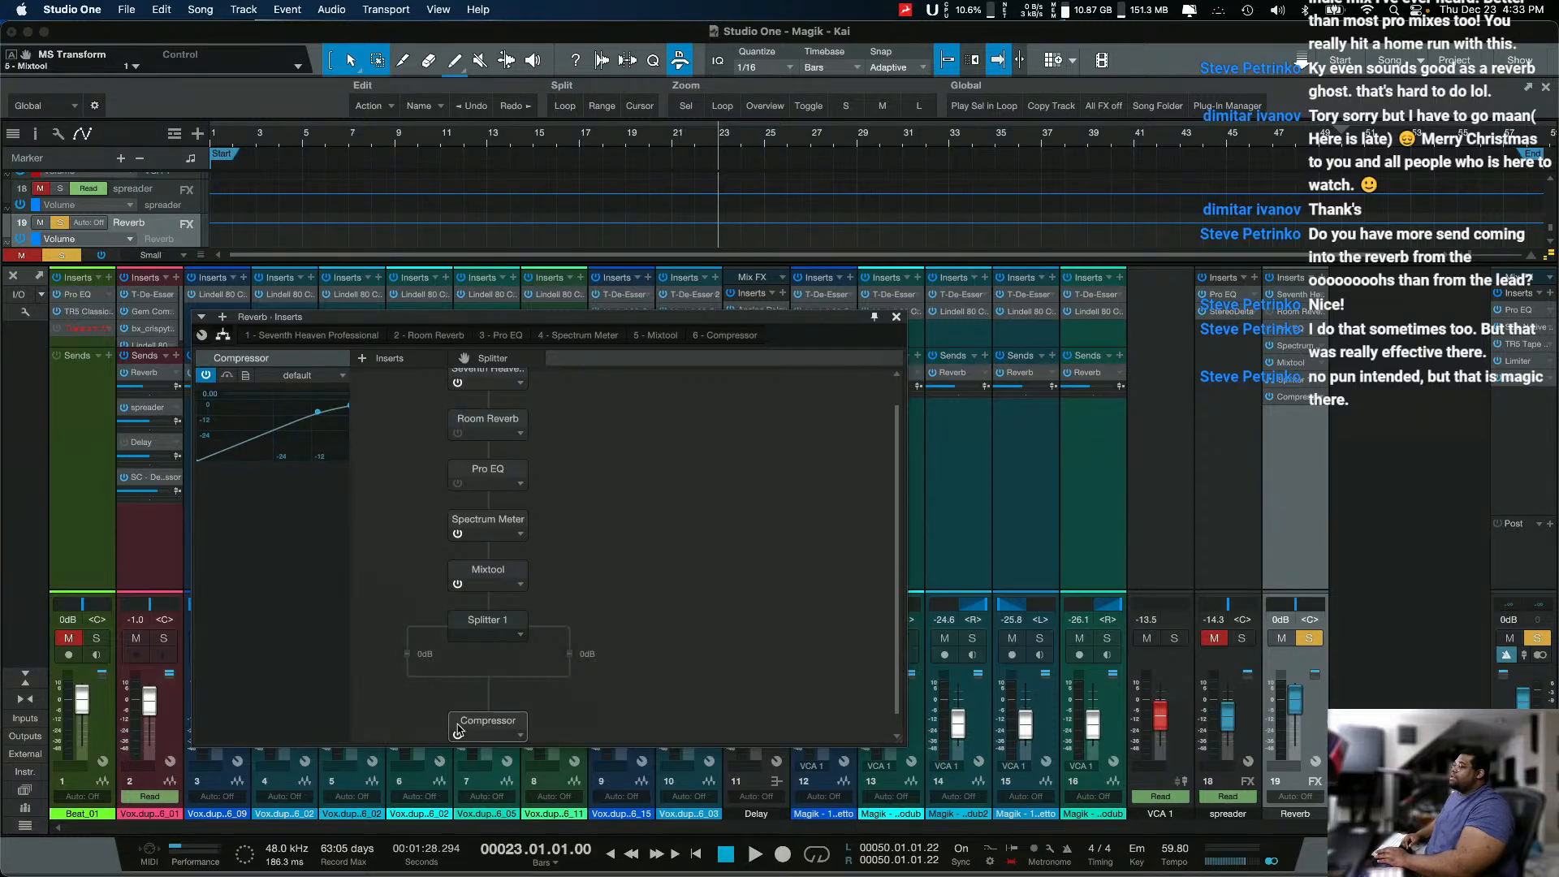
left_click_drag(478, 710, 403, 671)
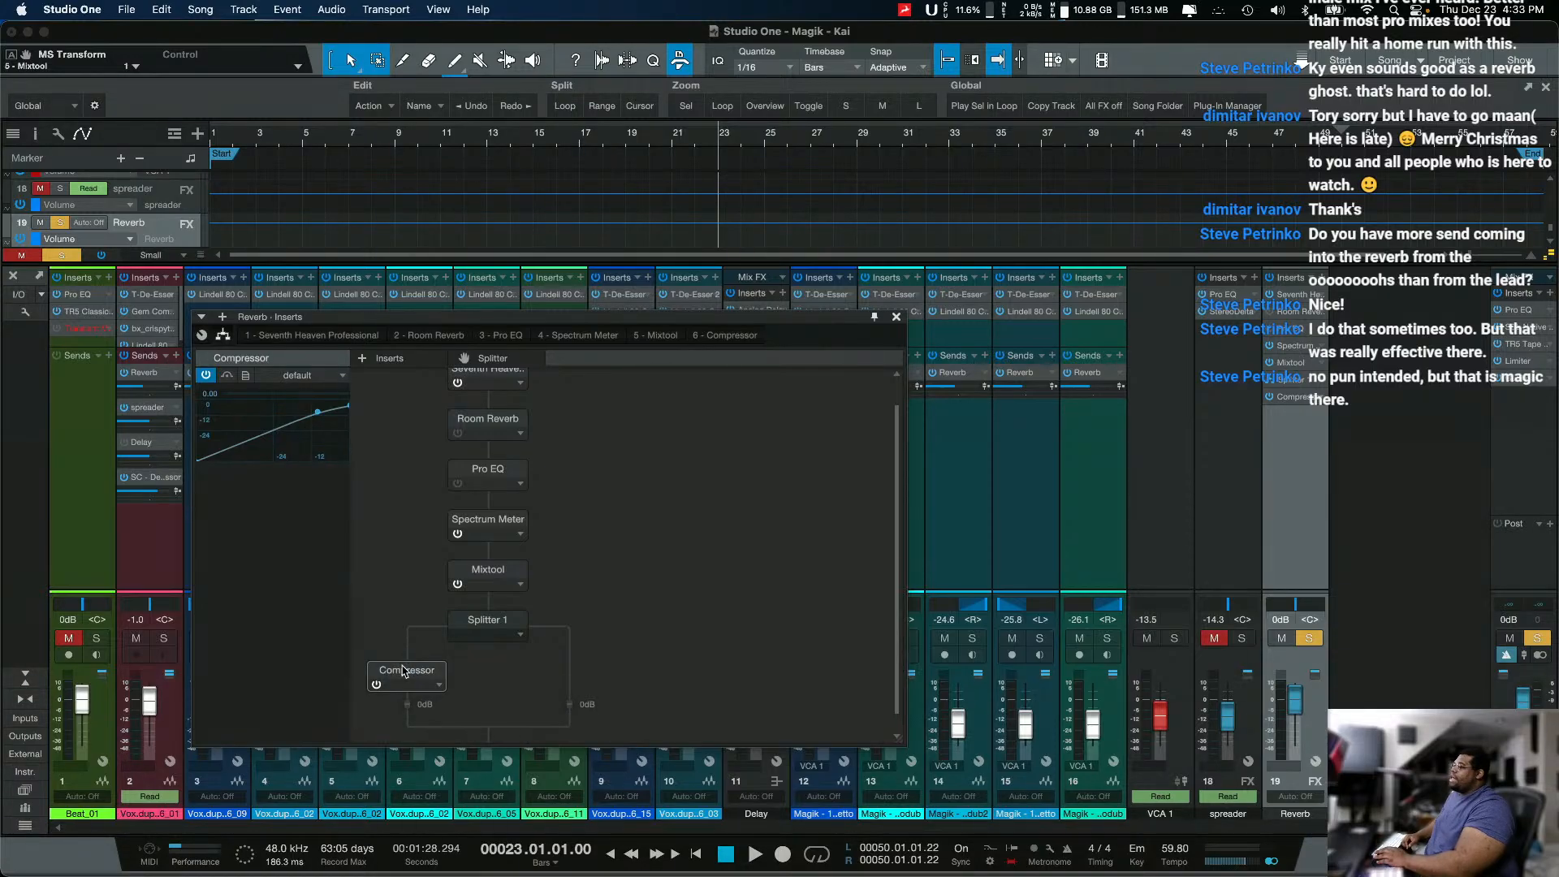
Step: Sidechain the new Compressor to the Vox.dup2.06_01 track, with a threshold of -30.40 dB and a ratio of 12.1:1
double_click(394, 673)
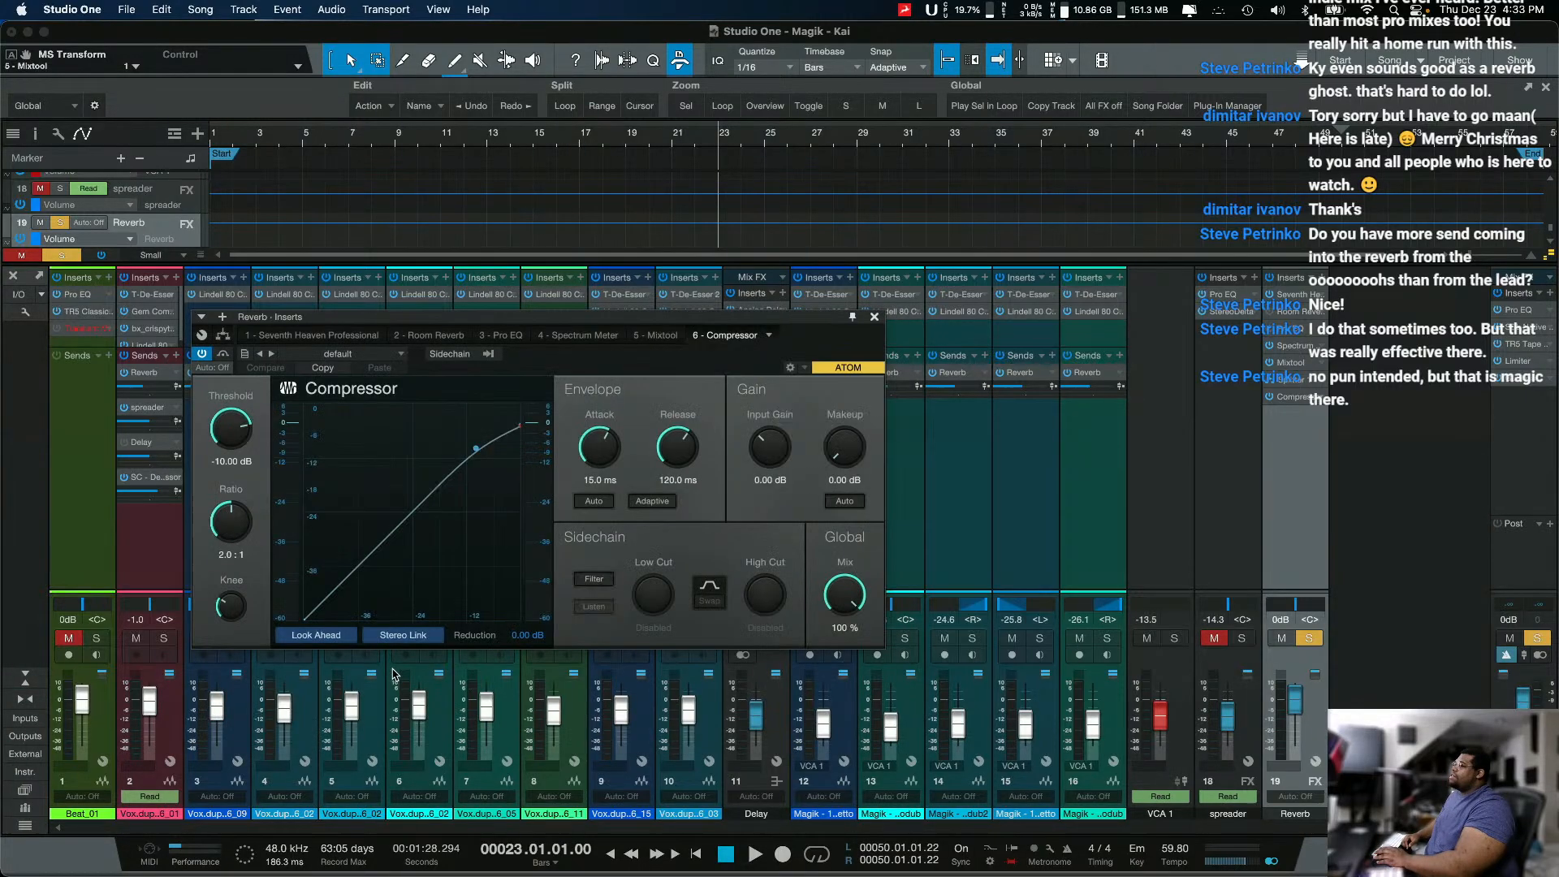
left_click(488, 354)
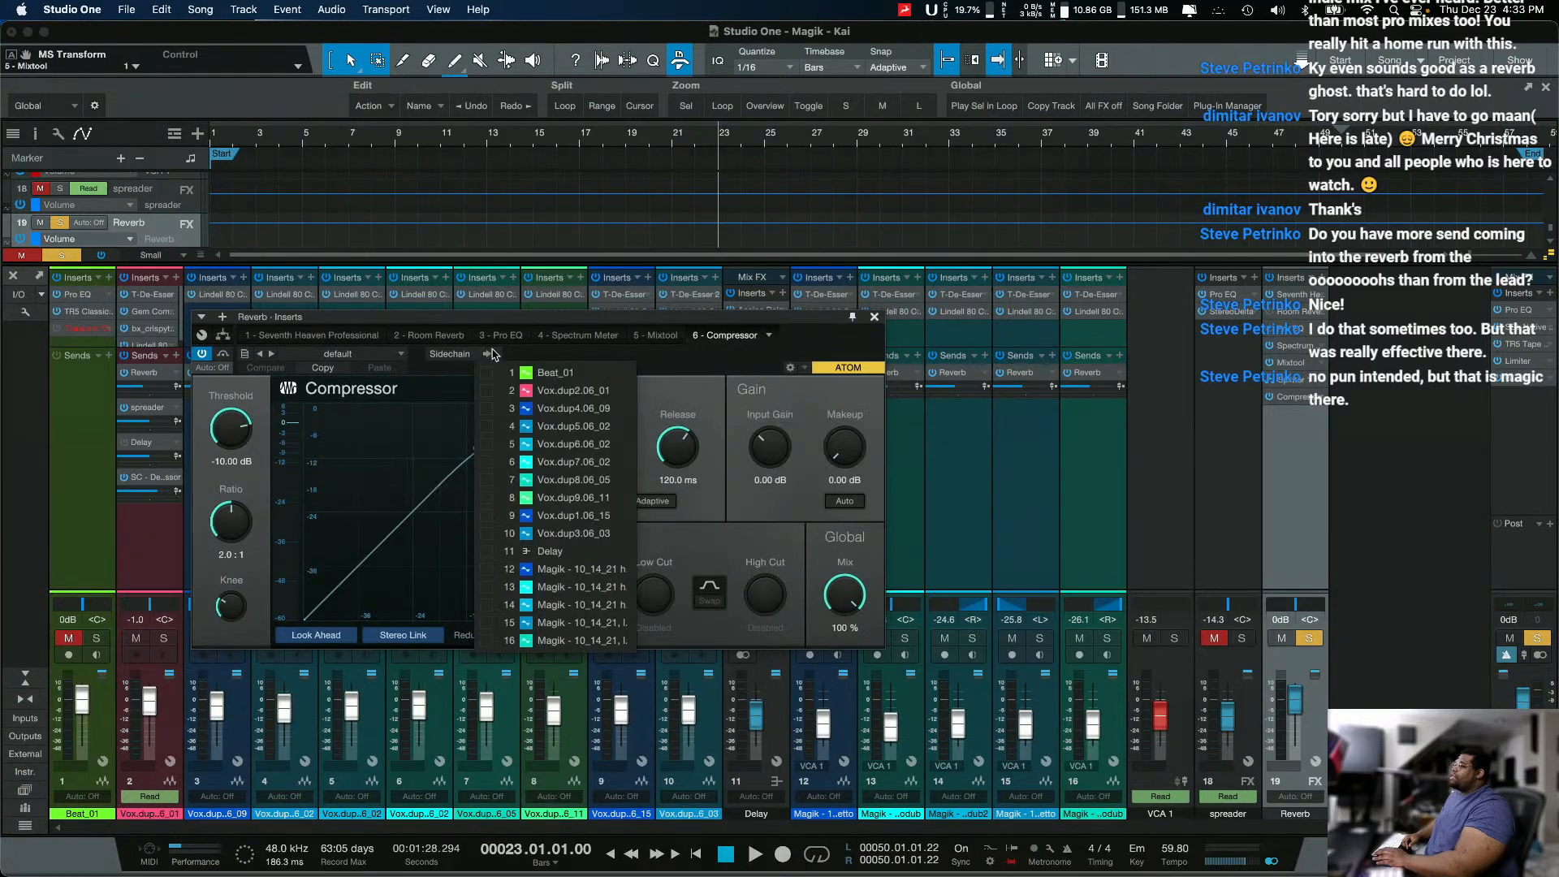
left_click(489, 391)
left_click(227, 475)
left_click_drag(232, 434, 265, 515)
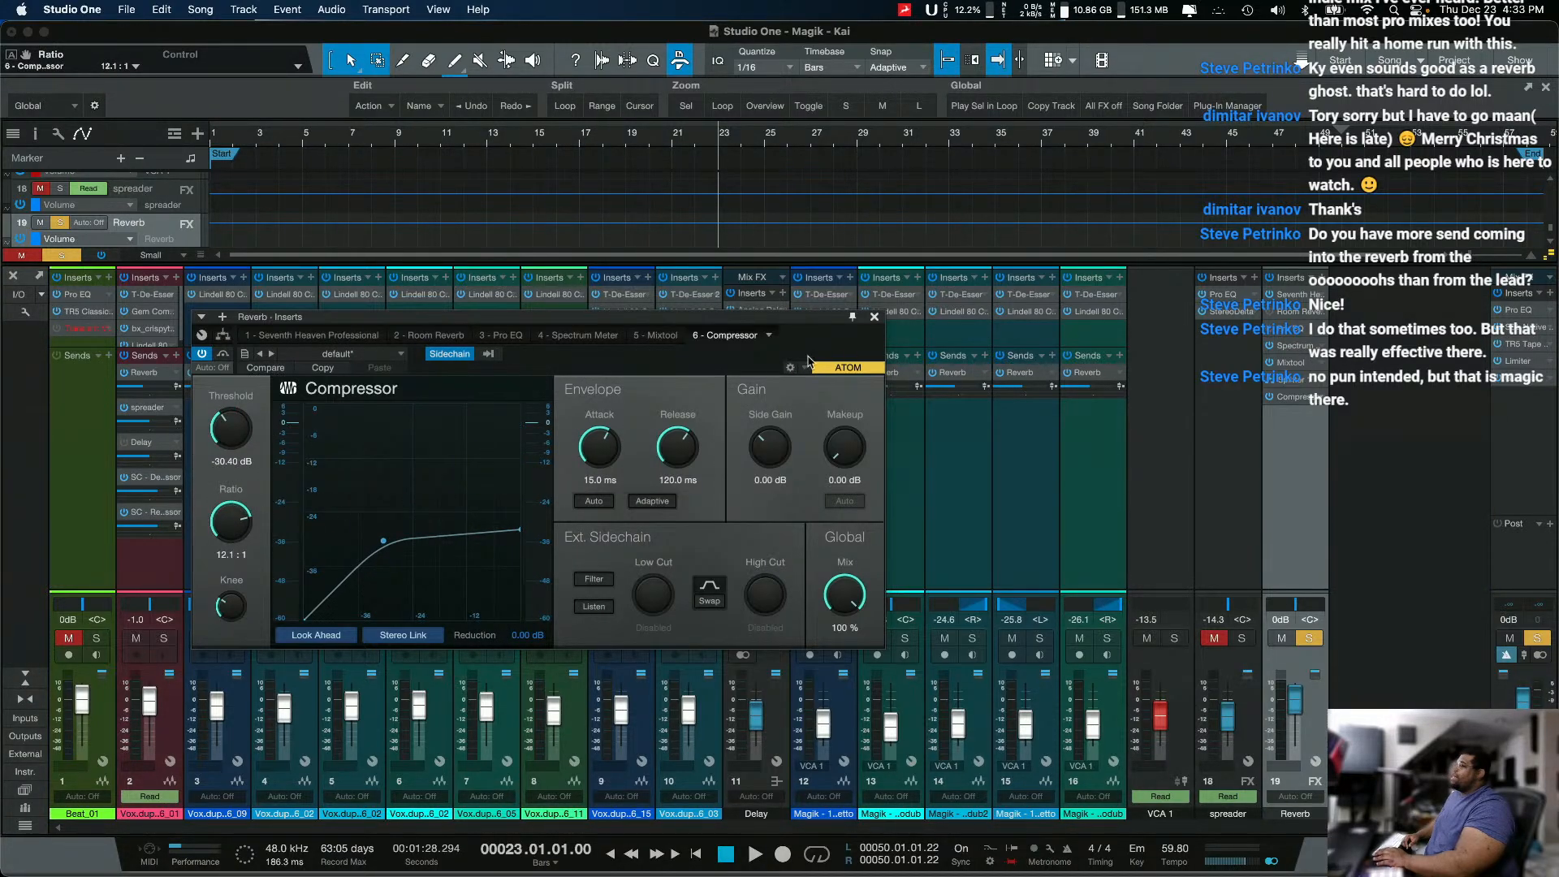
Step: Check the Reverb channel's Compressor and Mixtool, mute the Splitter's second output, and audition the compressed branch alone
left_click(1291, 398)
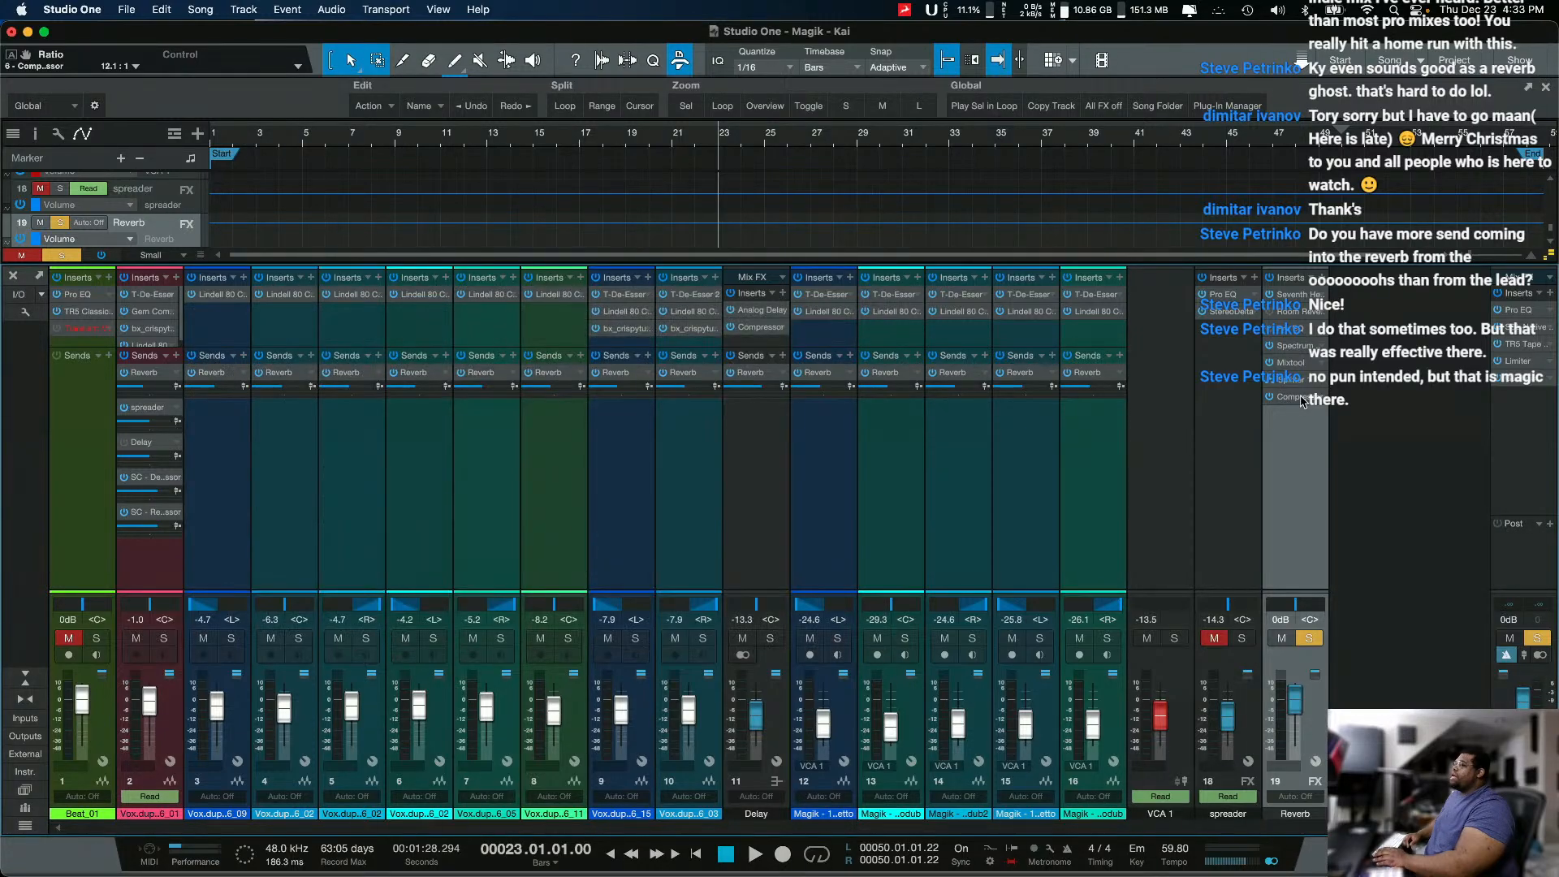
left_click(1301, 398)
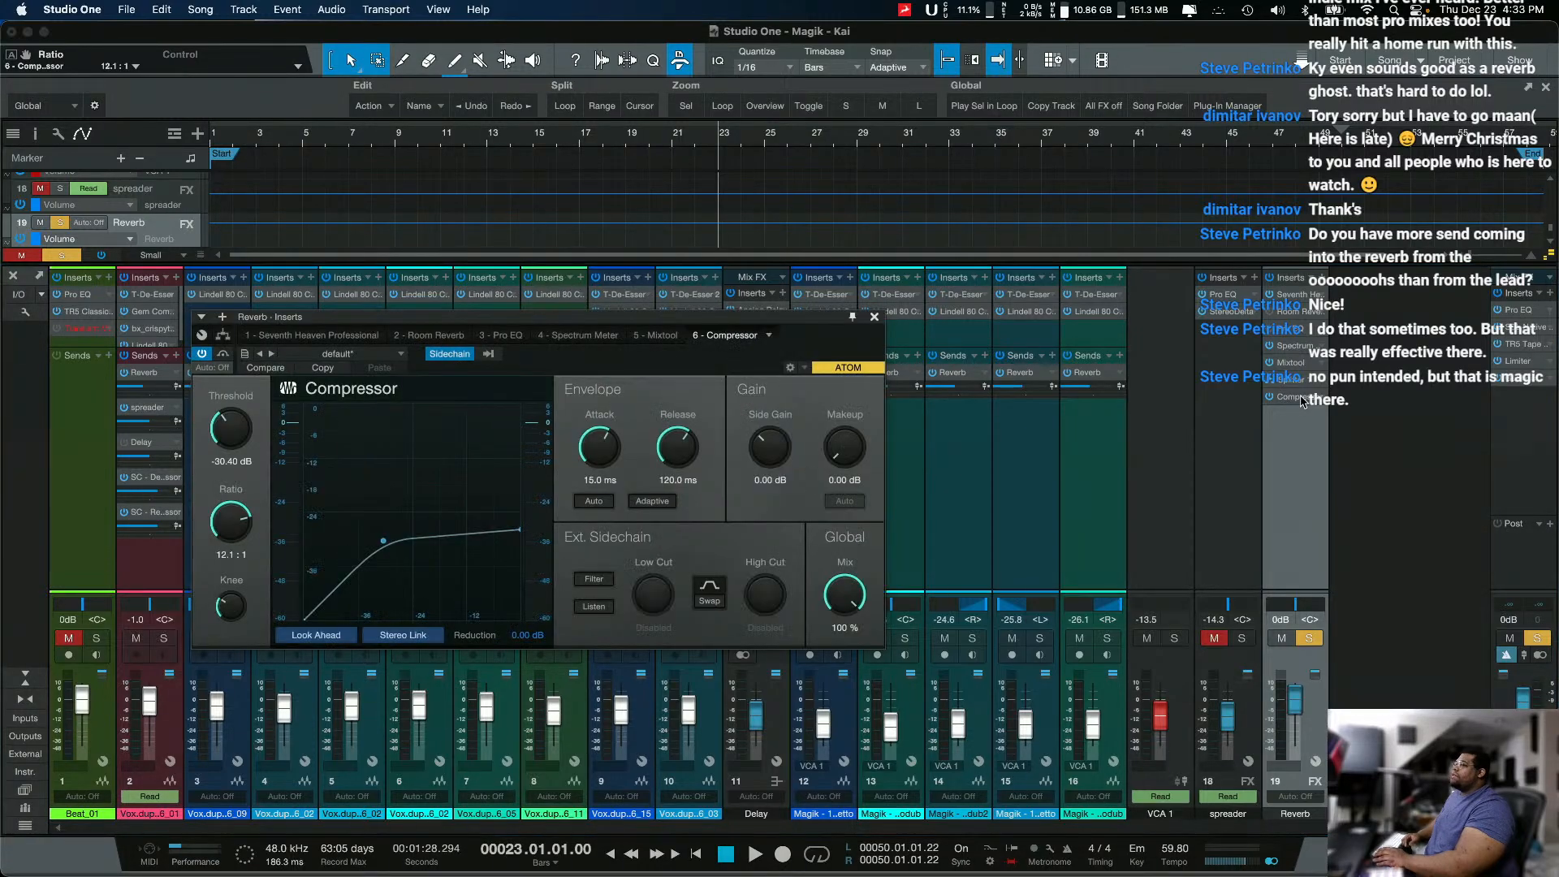
left_click(1286, 364)
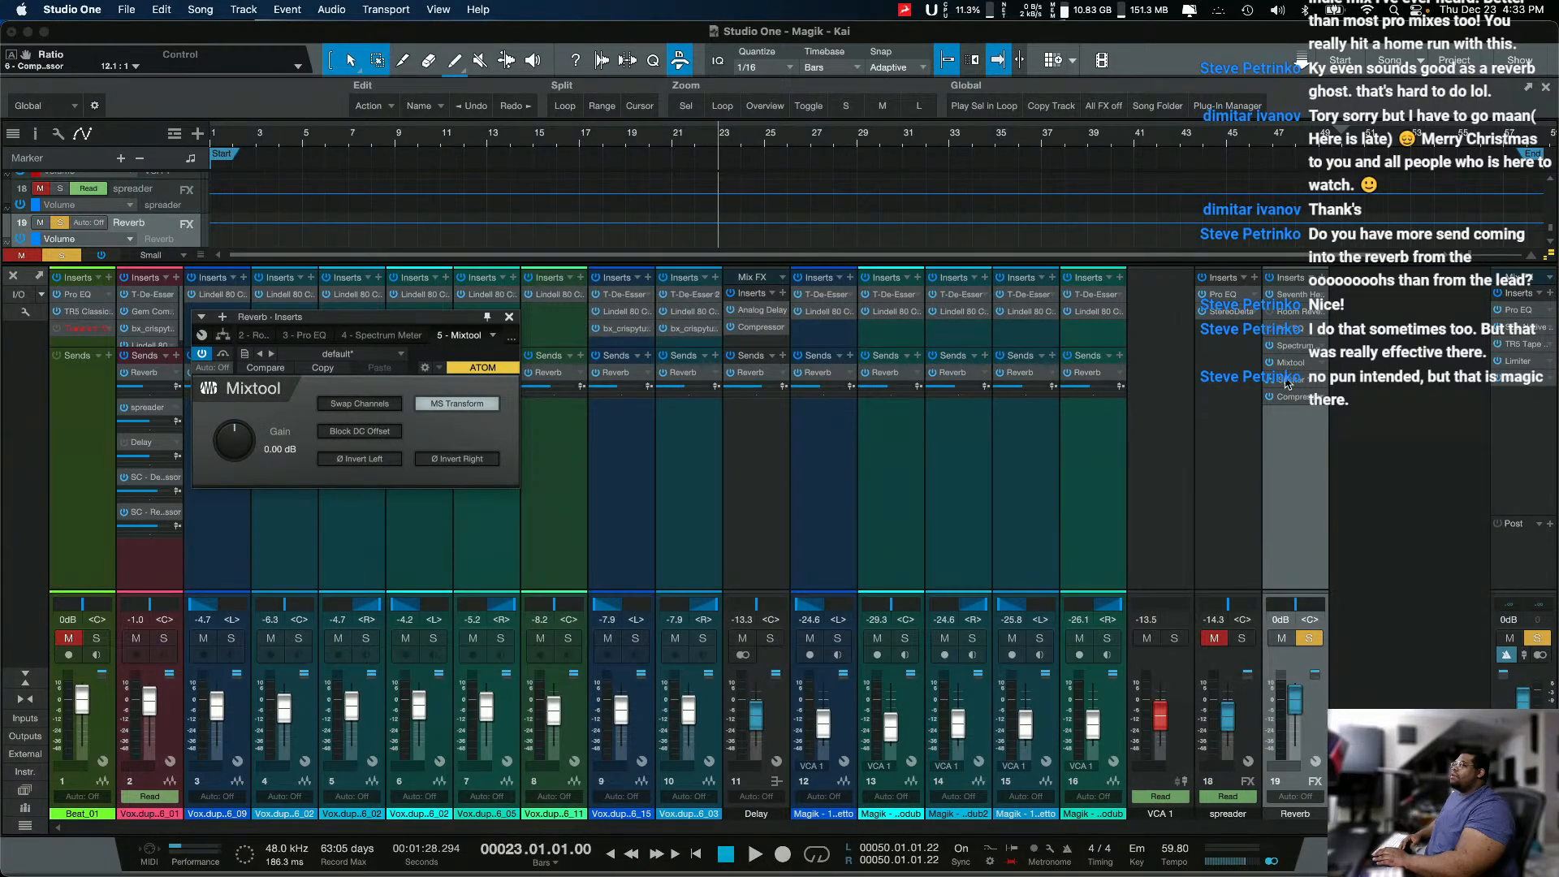
left_click(1287, 382)
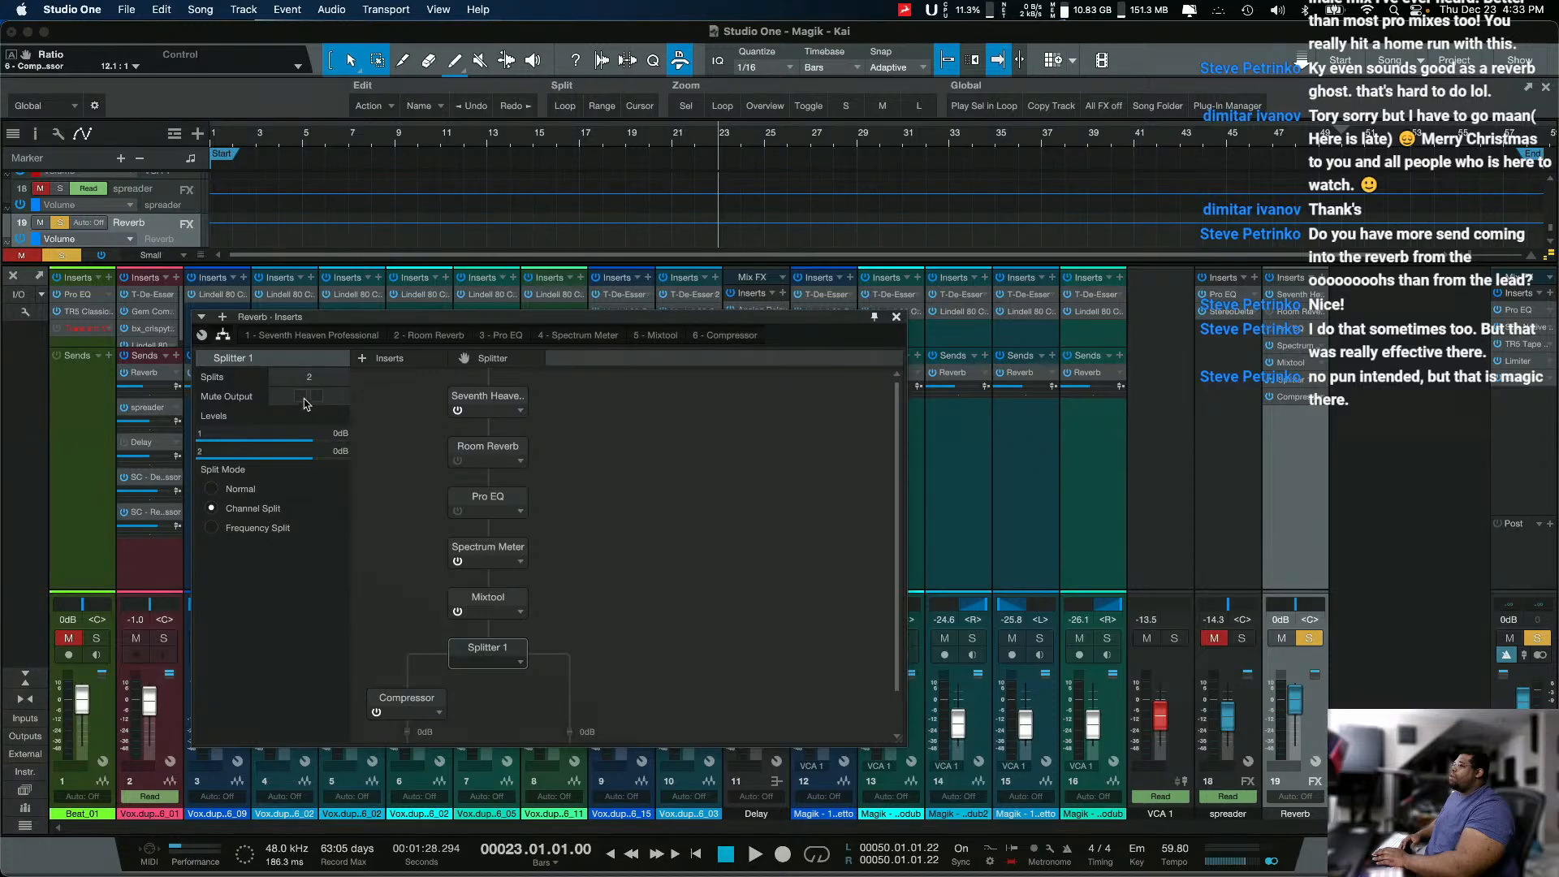
scroll(369, 503, "down", 2)
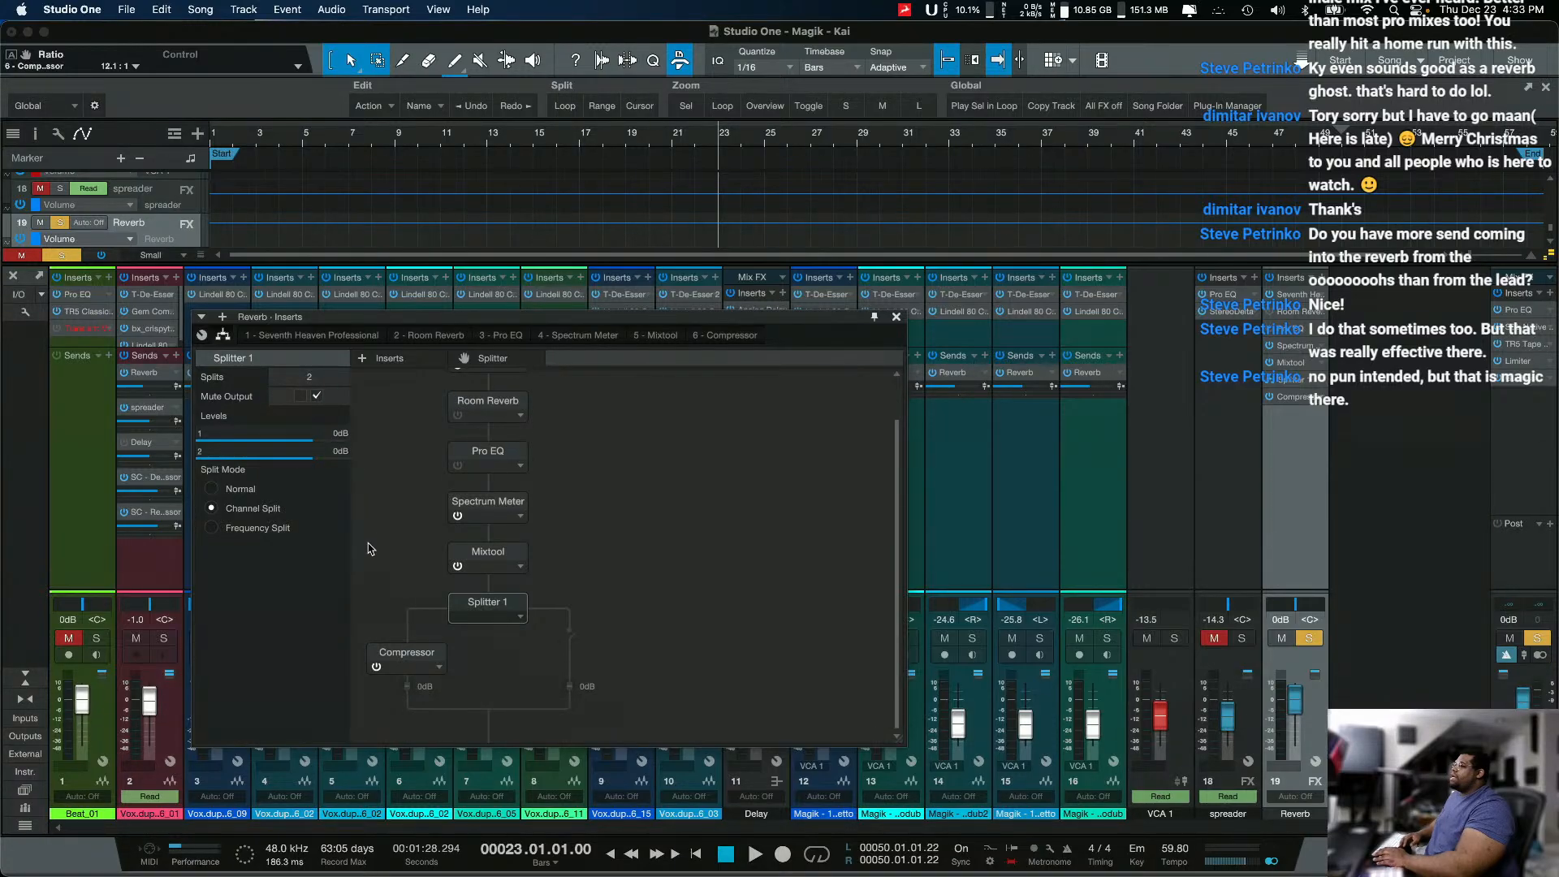
key("space")
key("space")
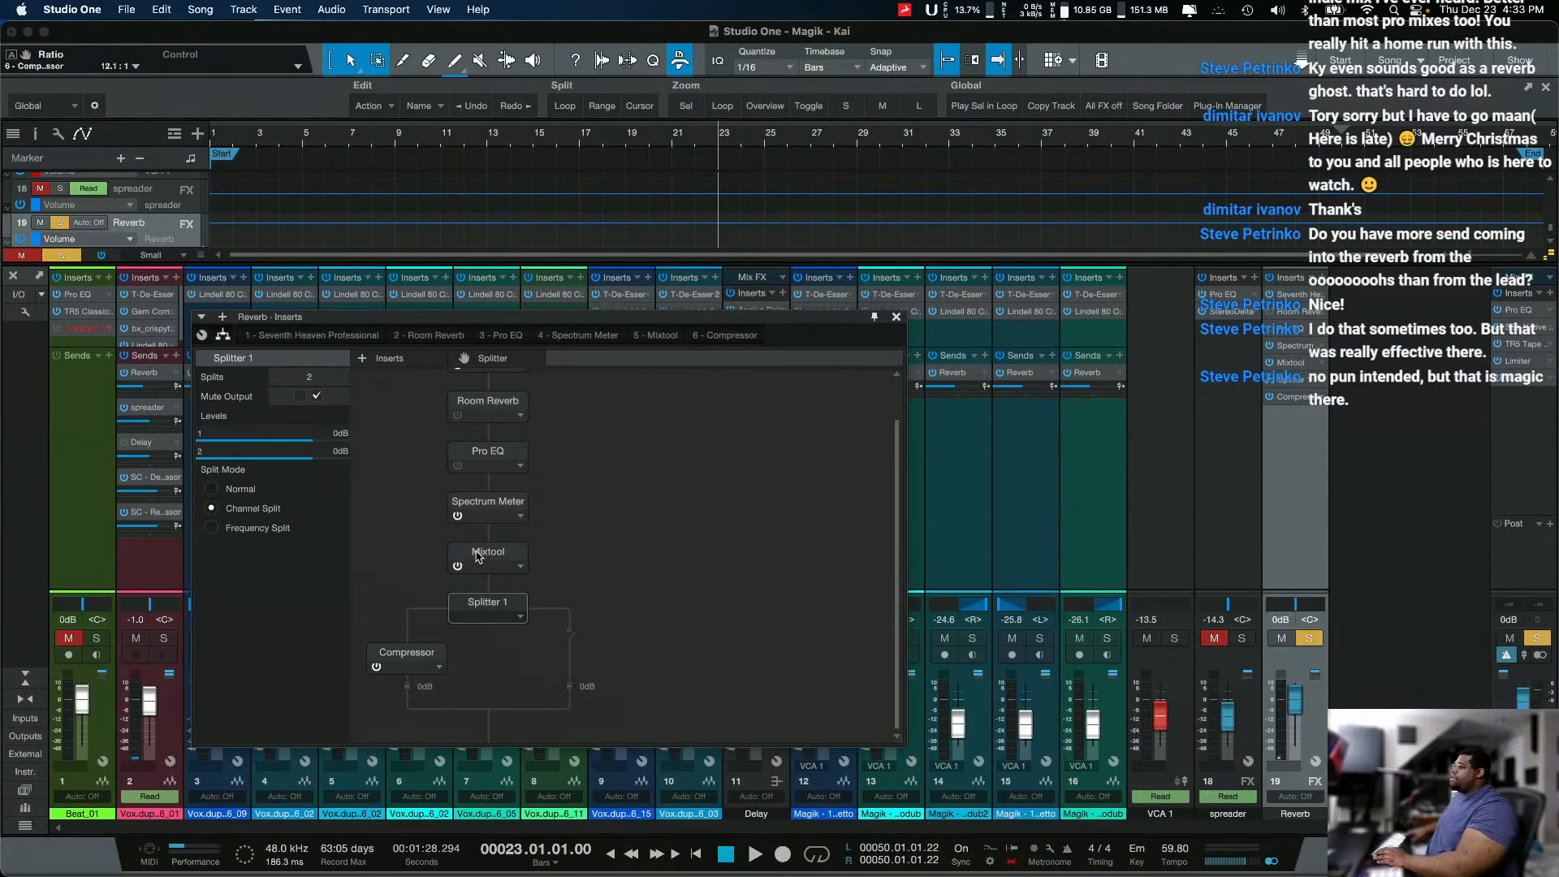
Step: Copy the MS Transform Mixtool to the end of the chain after the Splitter and open the copy
left_click_drag(476, 556, 492, 731)
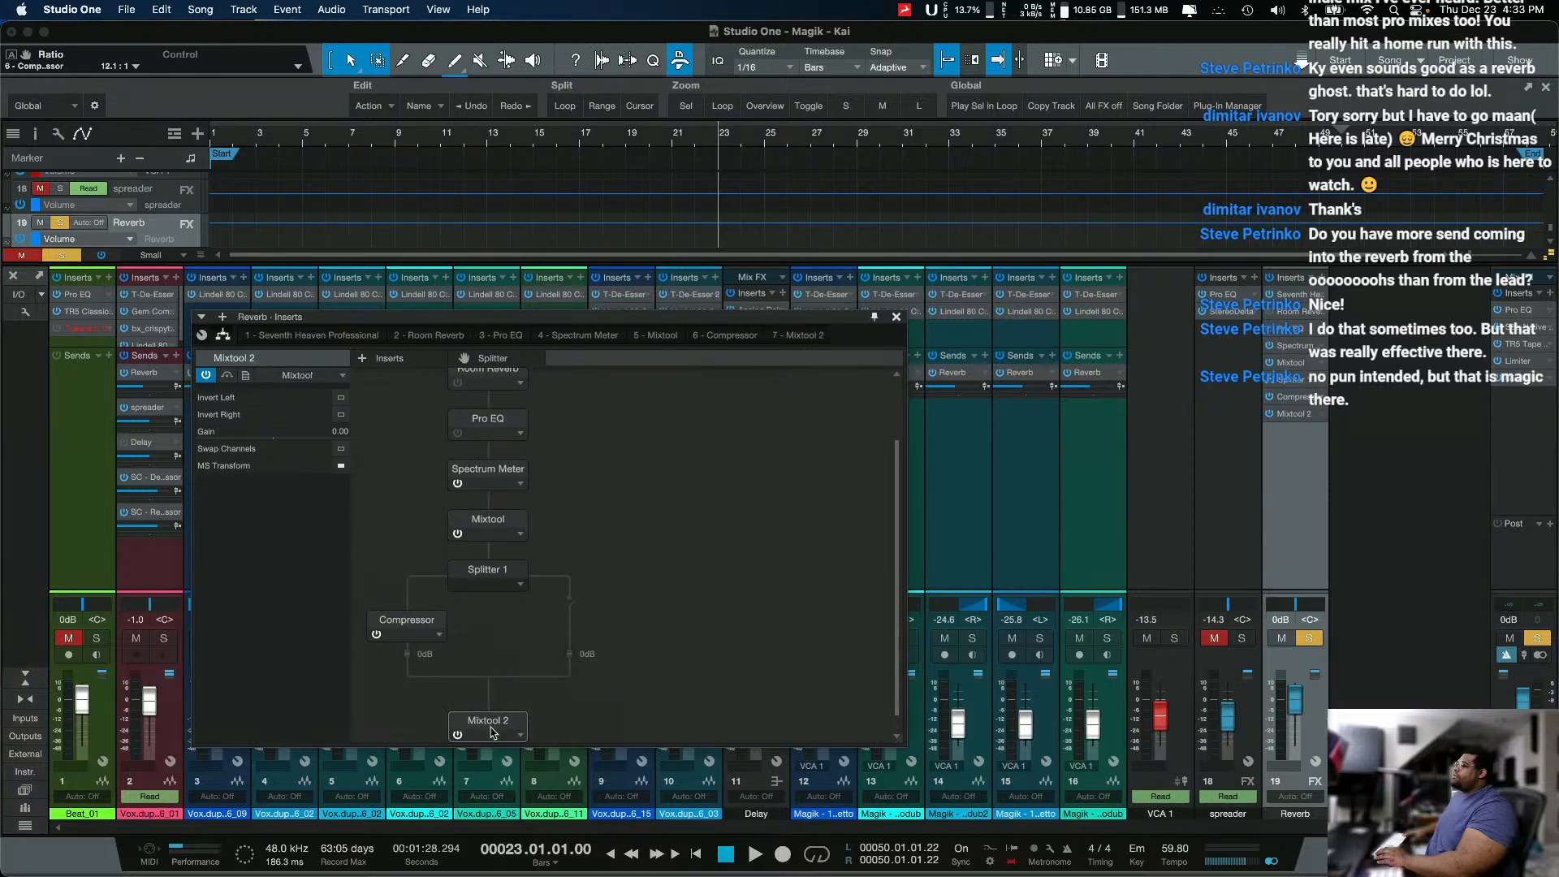
double_click(489, 723)
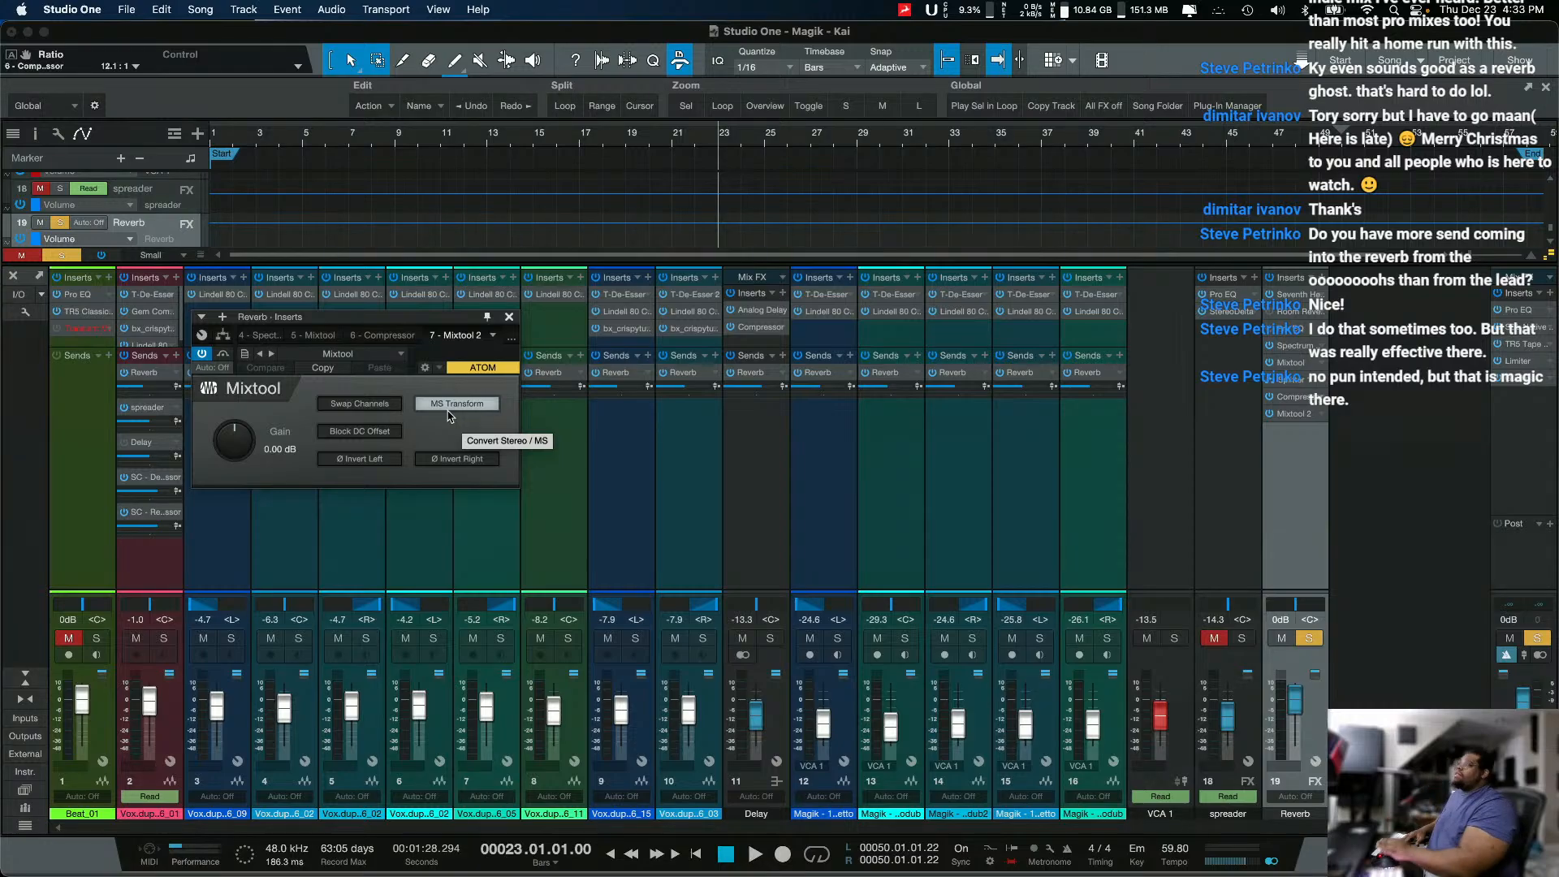
Step: Play the compressed mid branch with the Splitter routing and the Compressor shown side by side, and stop playback
left_click(1289, 397)
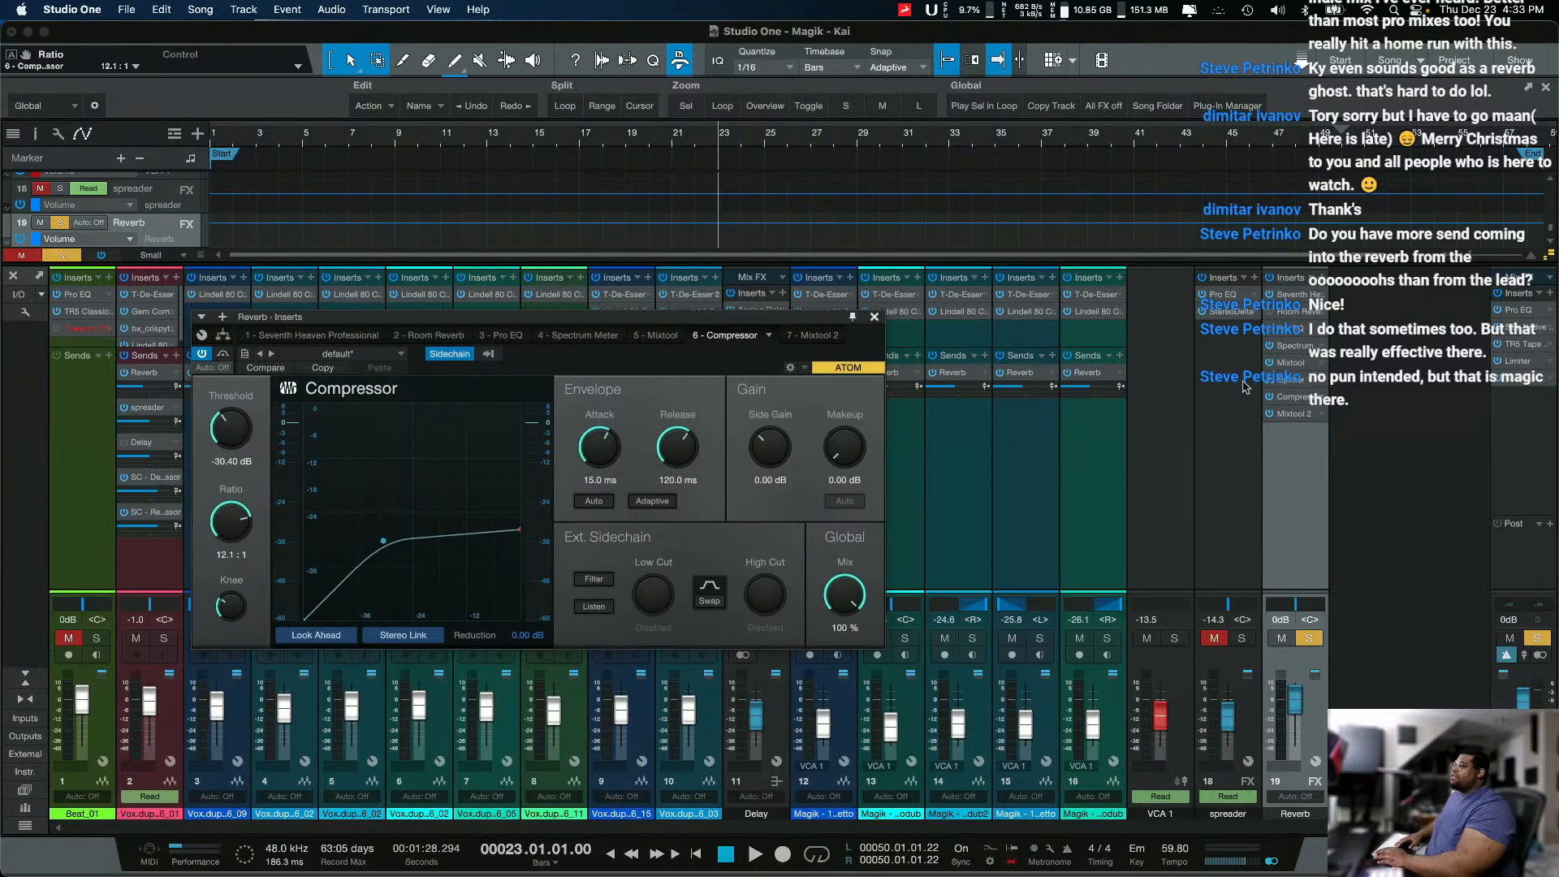
left_click(1285, 380)
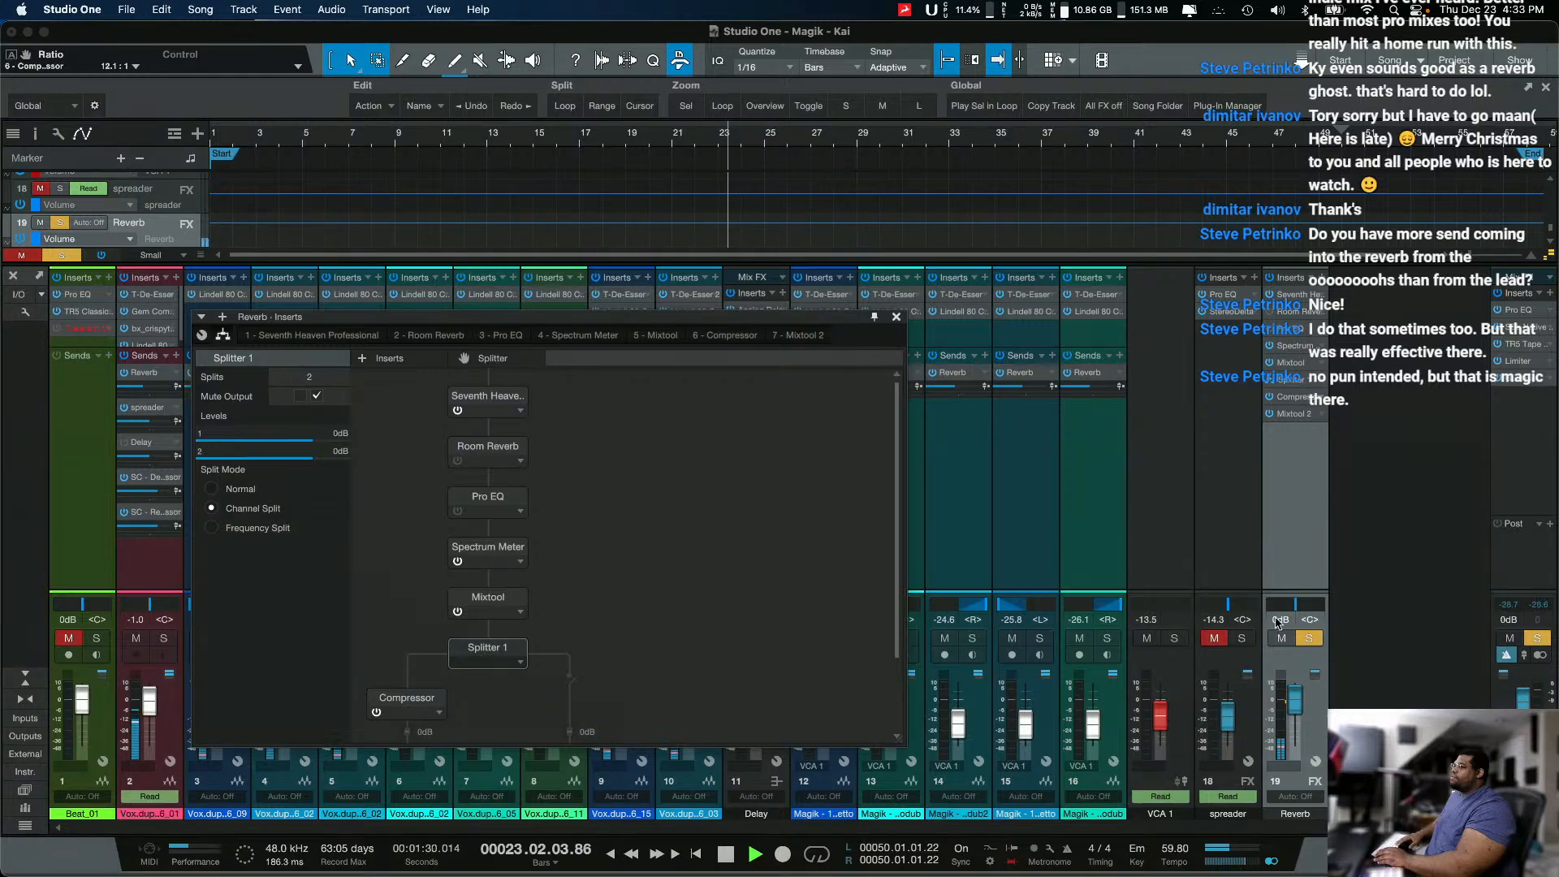
double_click(1290, 397)
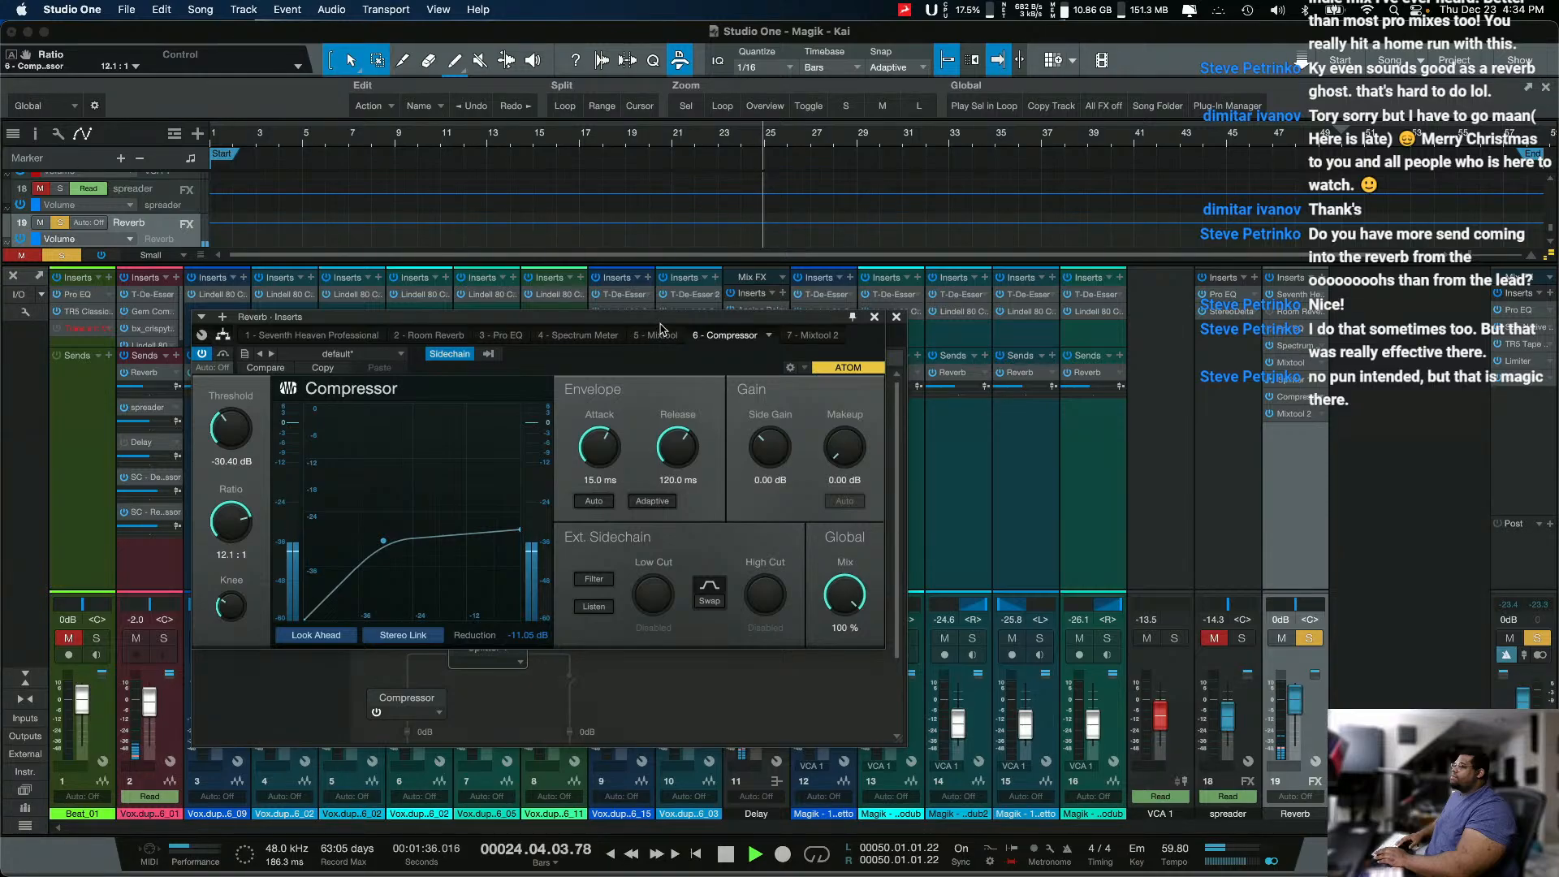
left_click_drag(662, 326, 1160, 424)
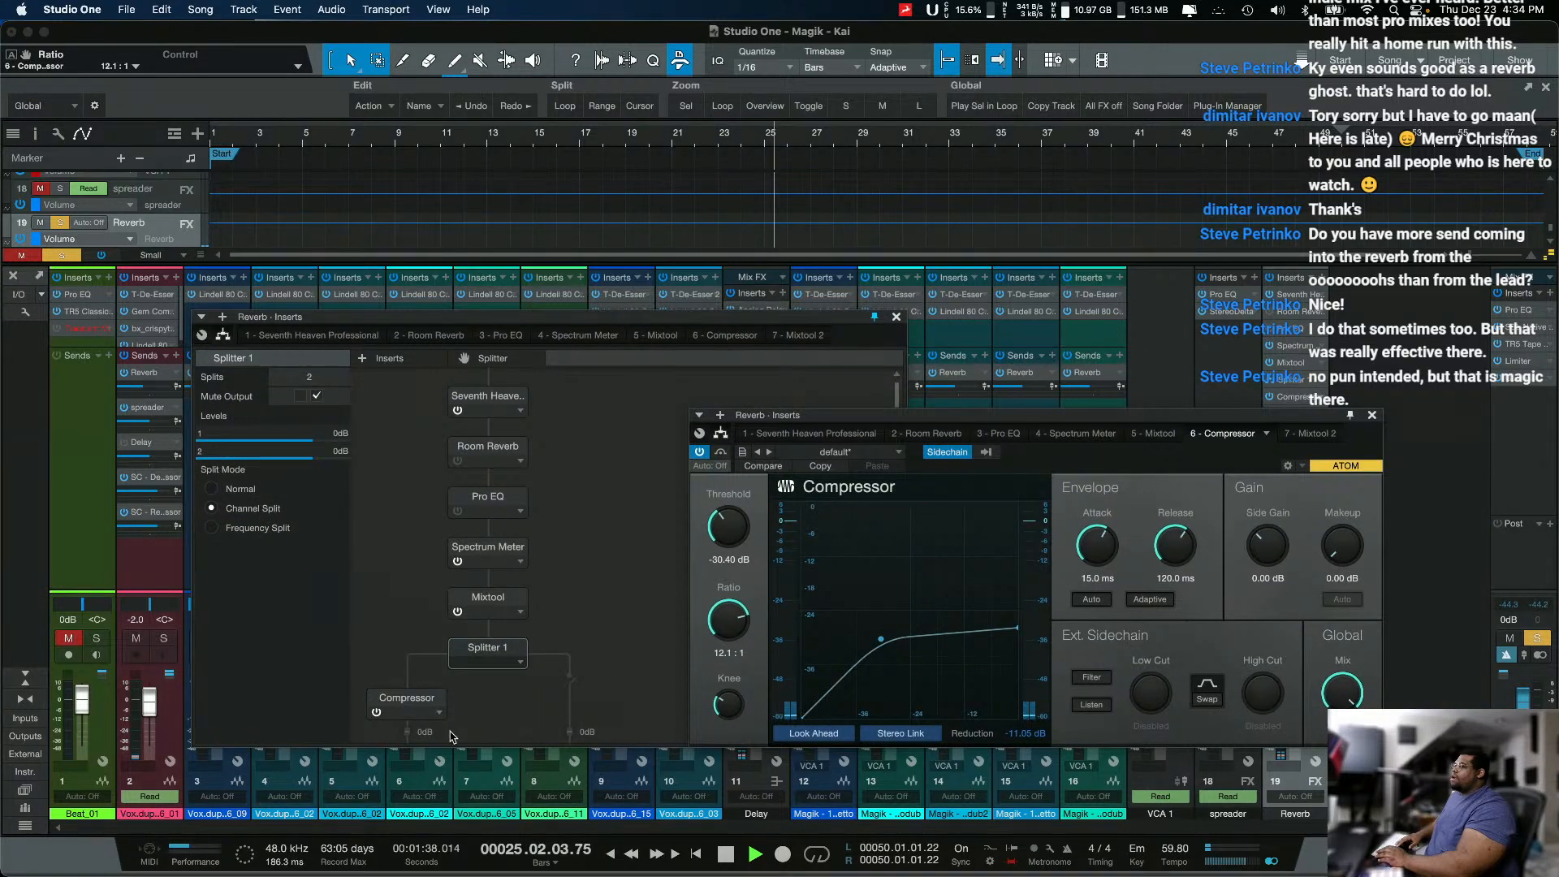
key("space")
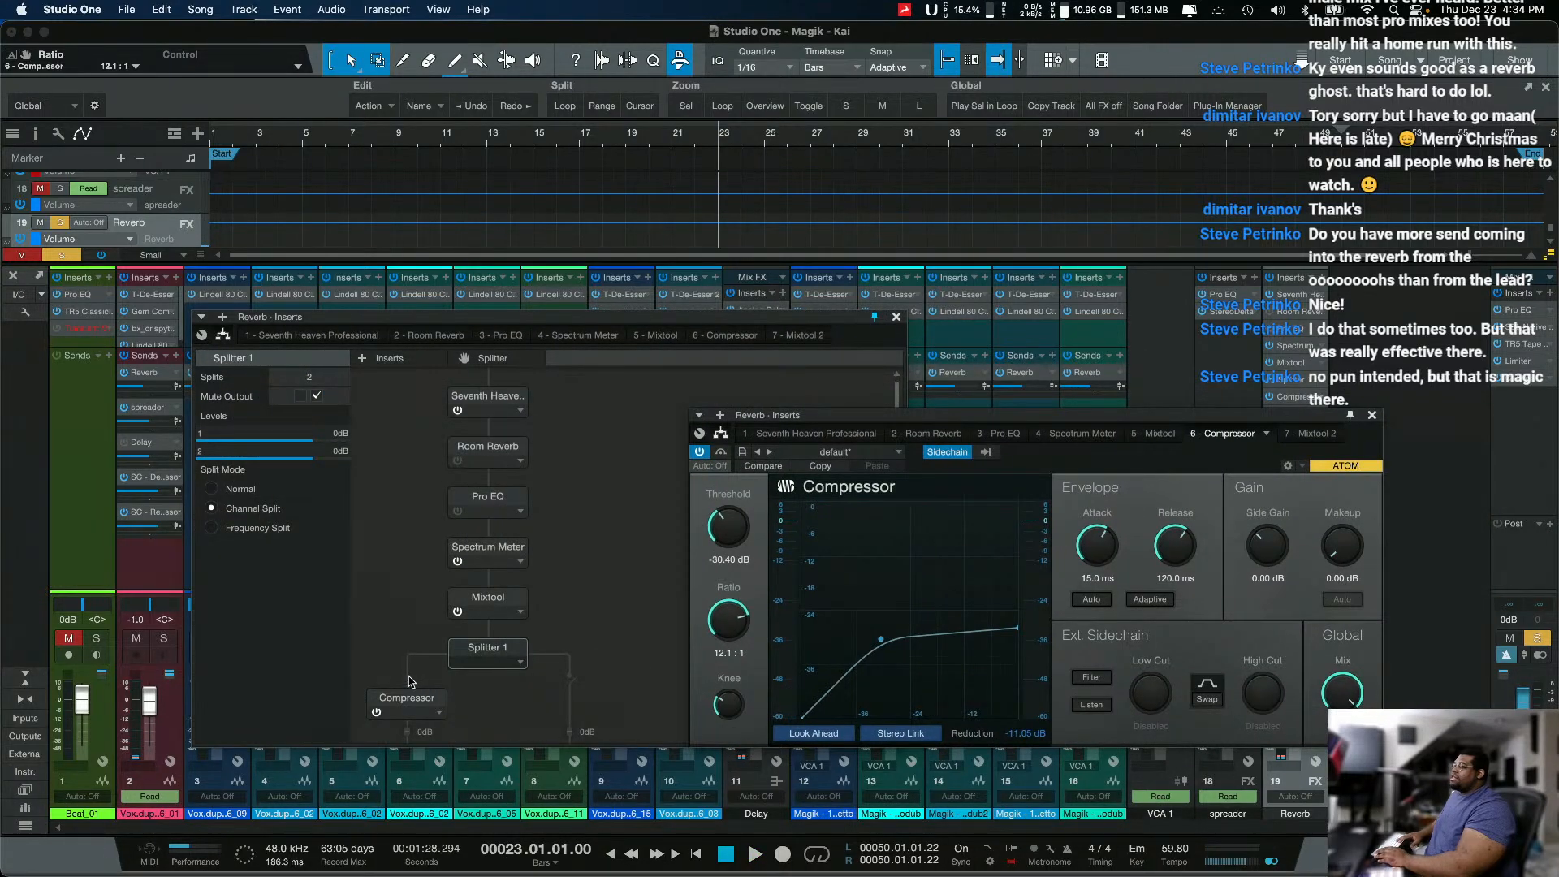
Step: Mute the Splitter's first output instead of the second, audition the uncompressed side branch, and stop playback
left_click(410, 682)
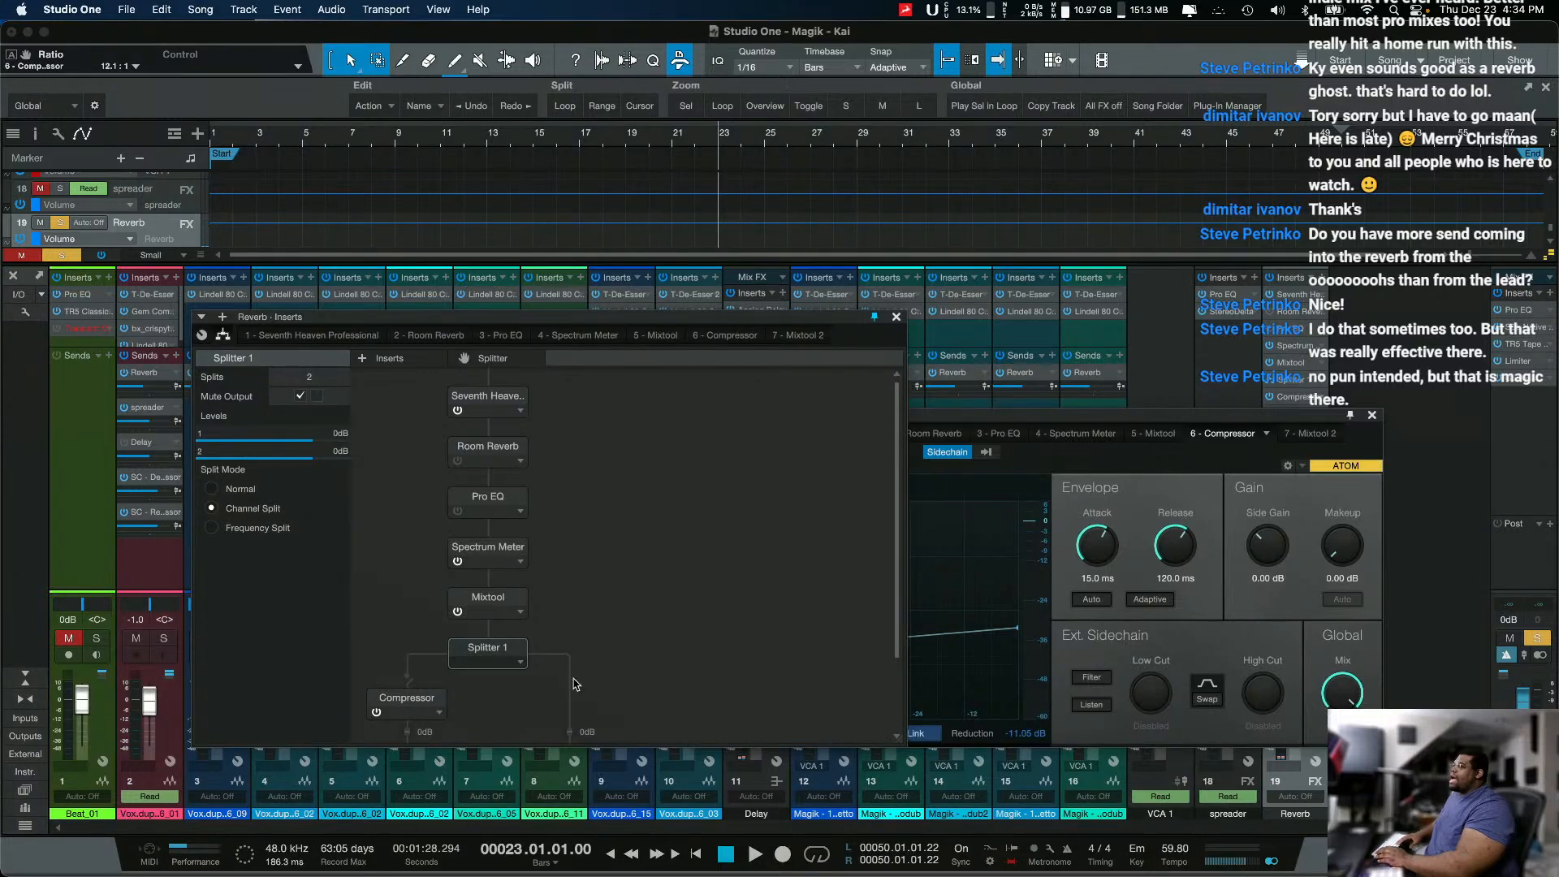
key("space")
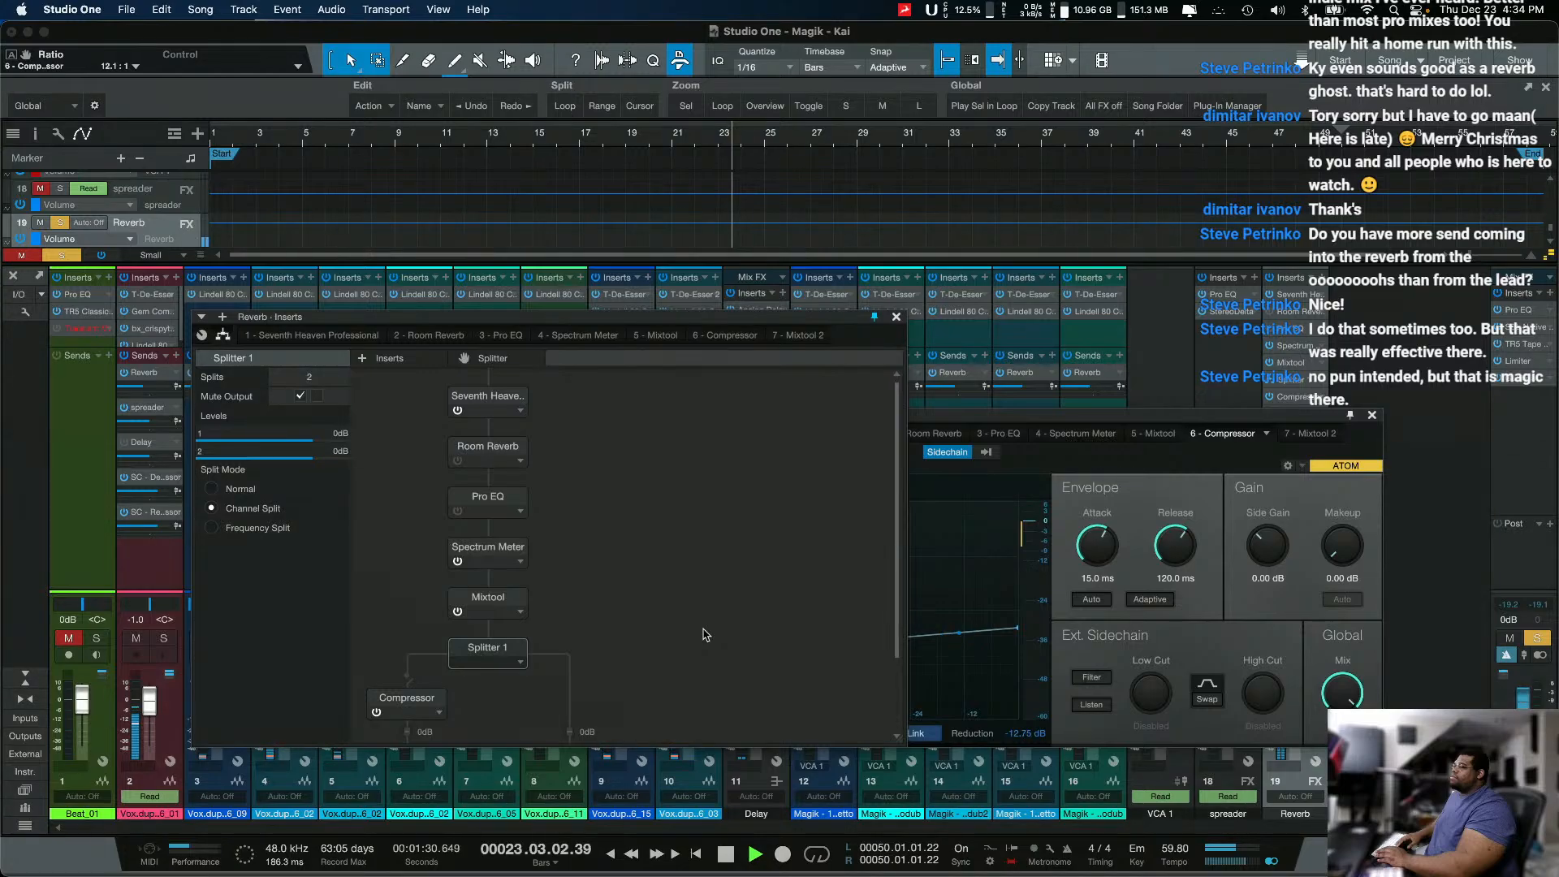
left_click_drag(1235, 415, 1410, 377)
key("space")
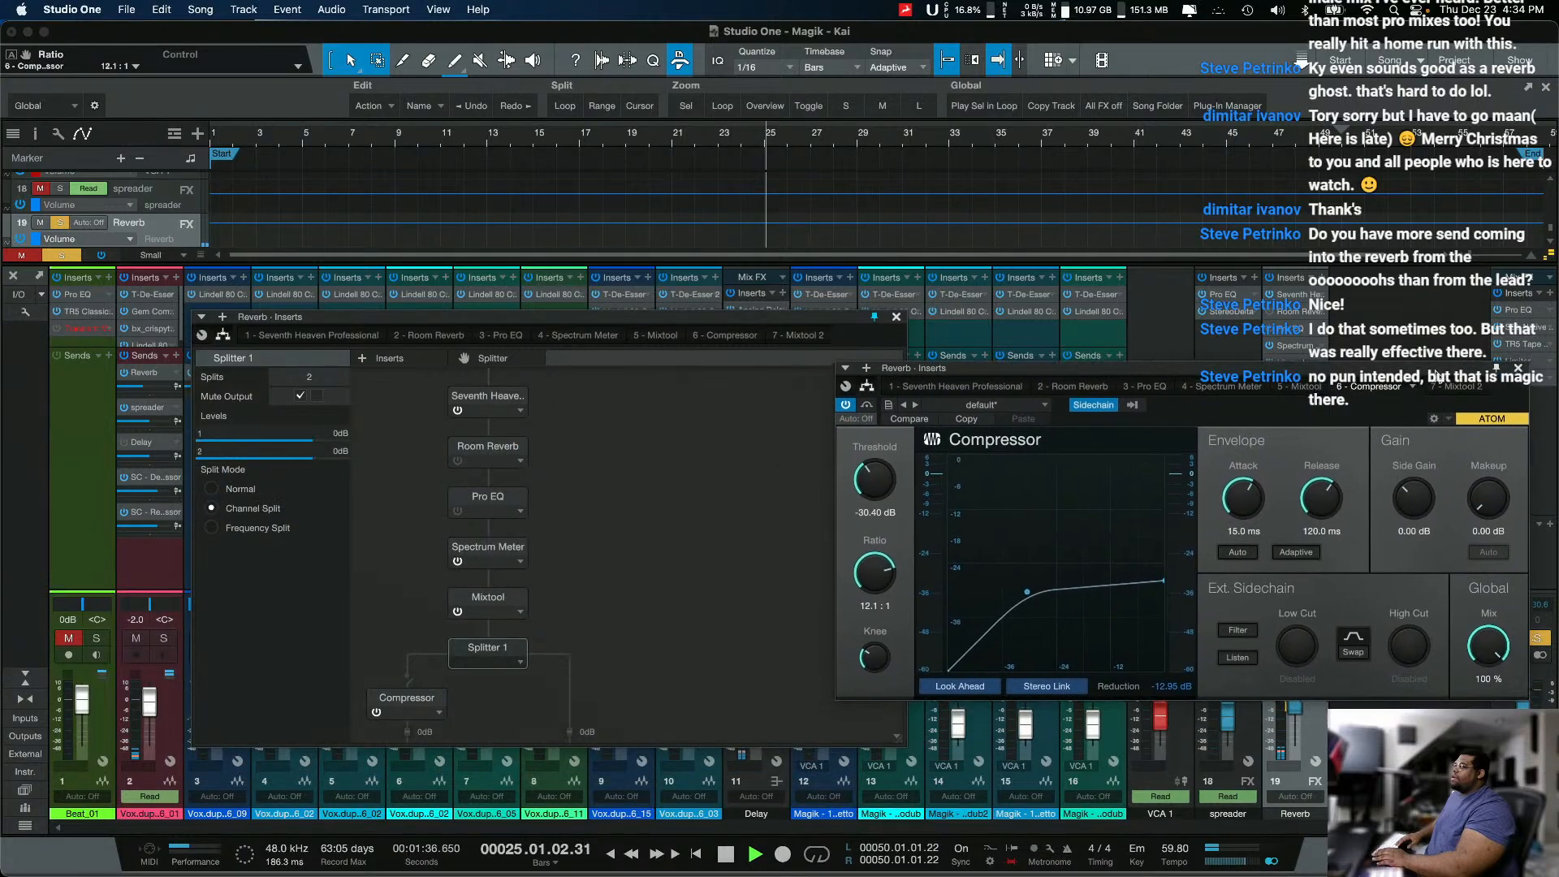
Step: Unmute both Splitter outputs and check that the second Mixtool has MS Transform enabled, closing its window
left_click(409, 686)
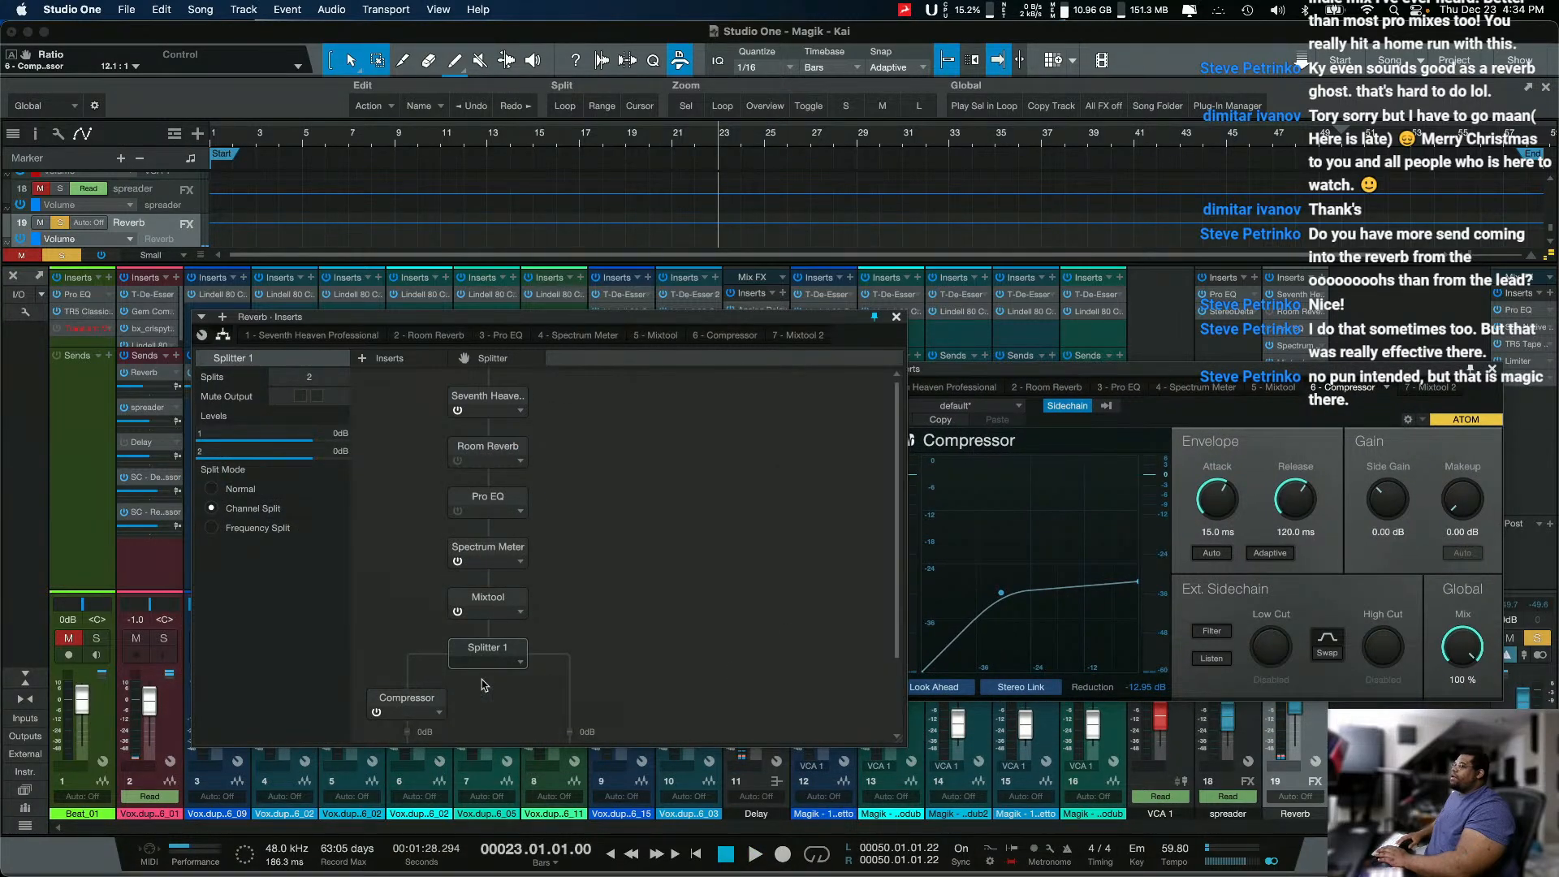
scroll(705, 666, "down", 3)
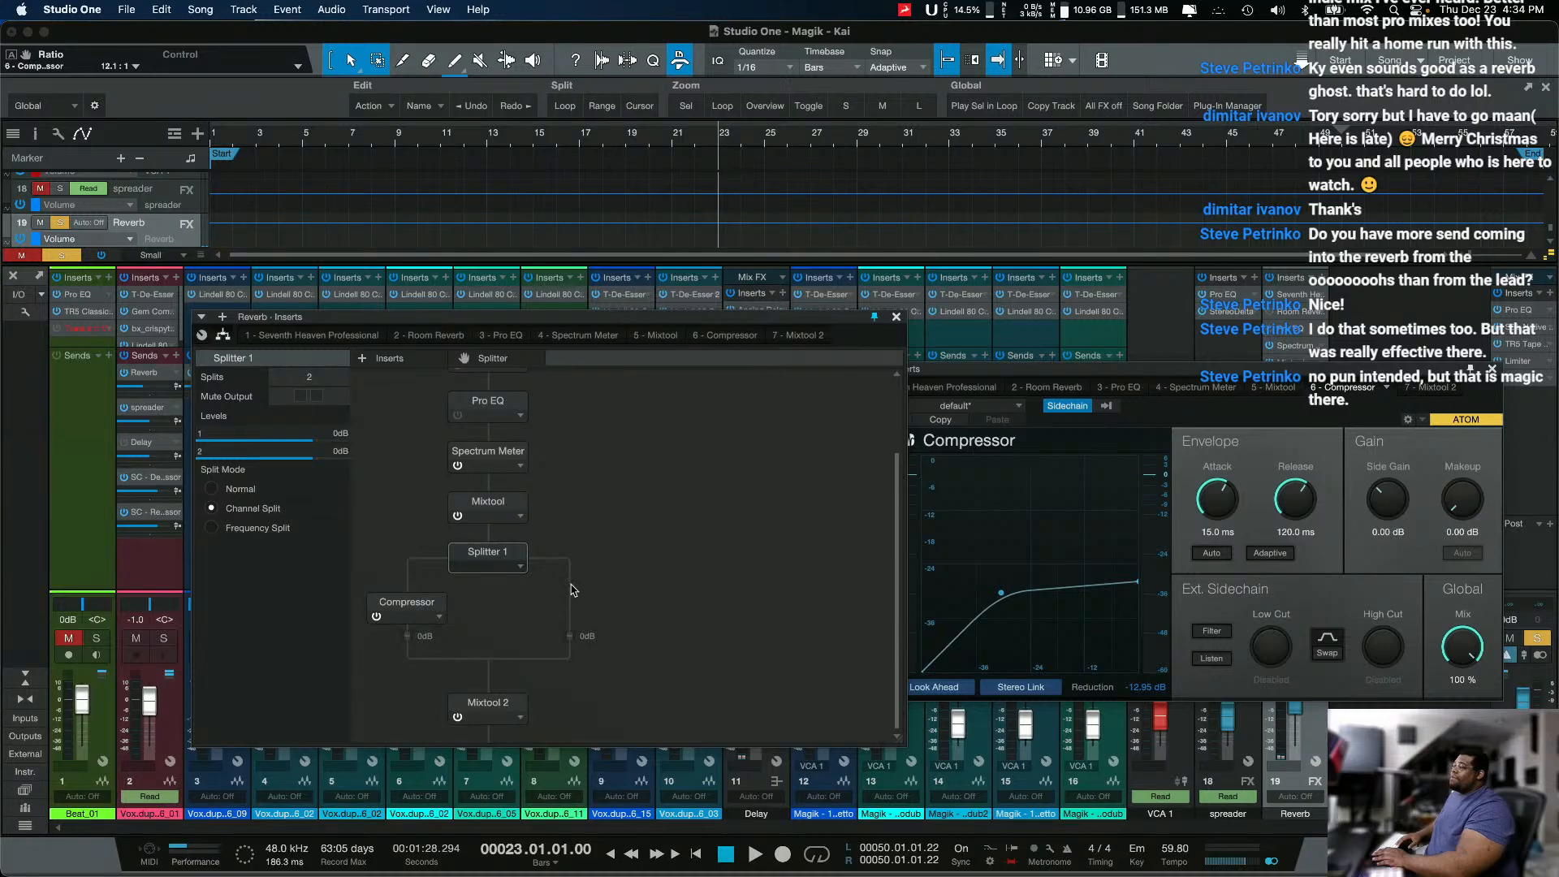
left_click(269, 502)
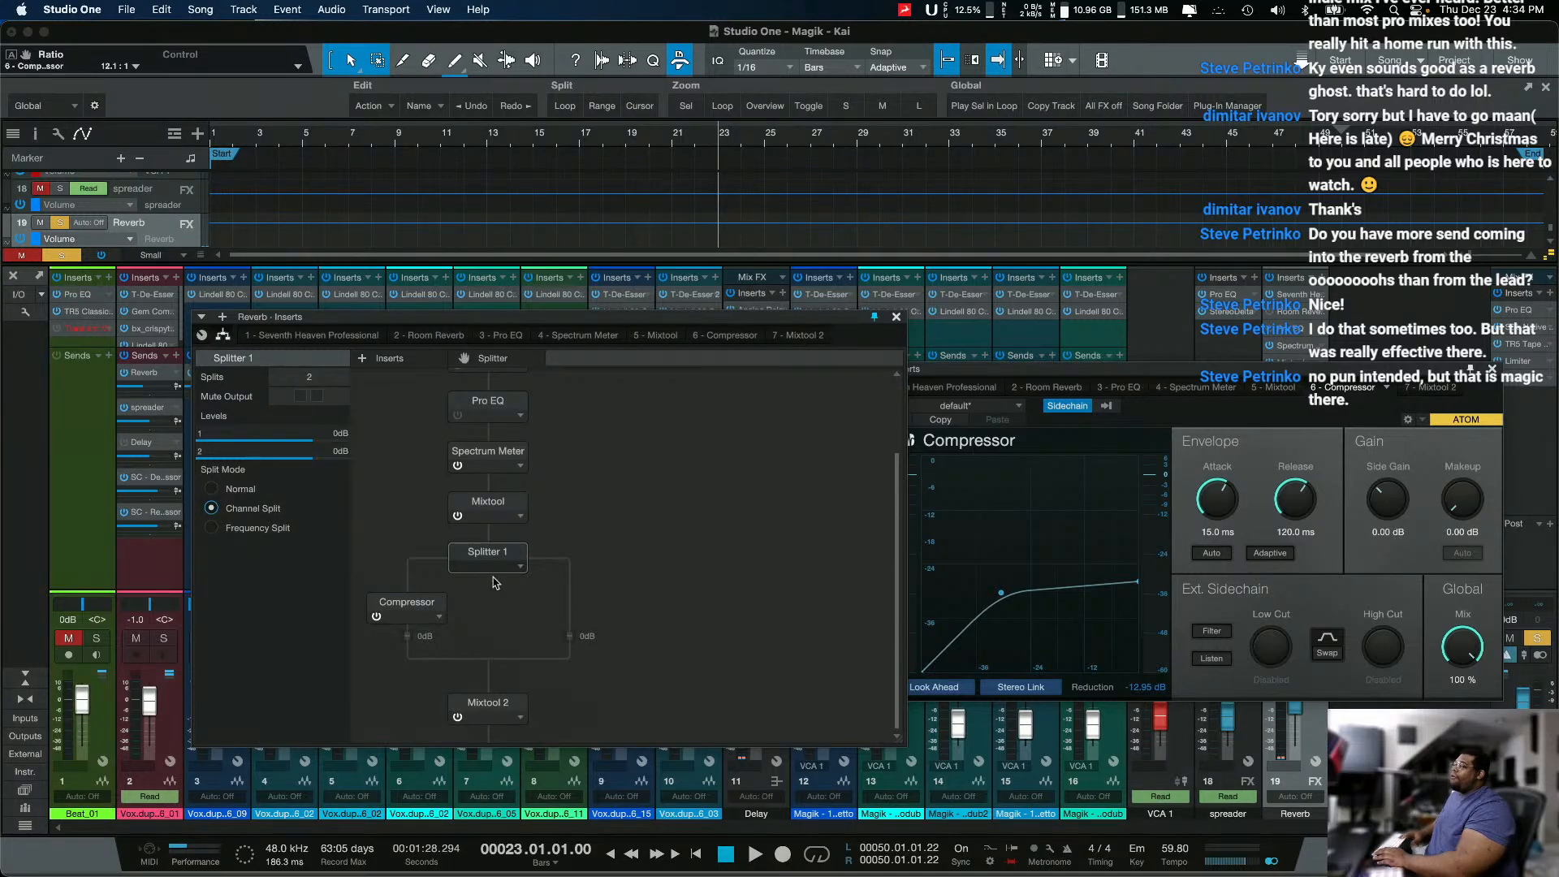
left_click(488, 700)
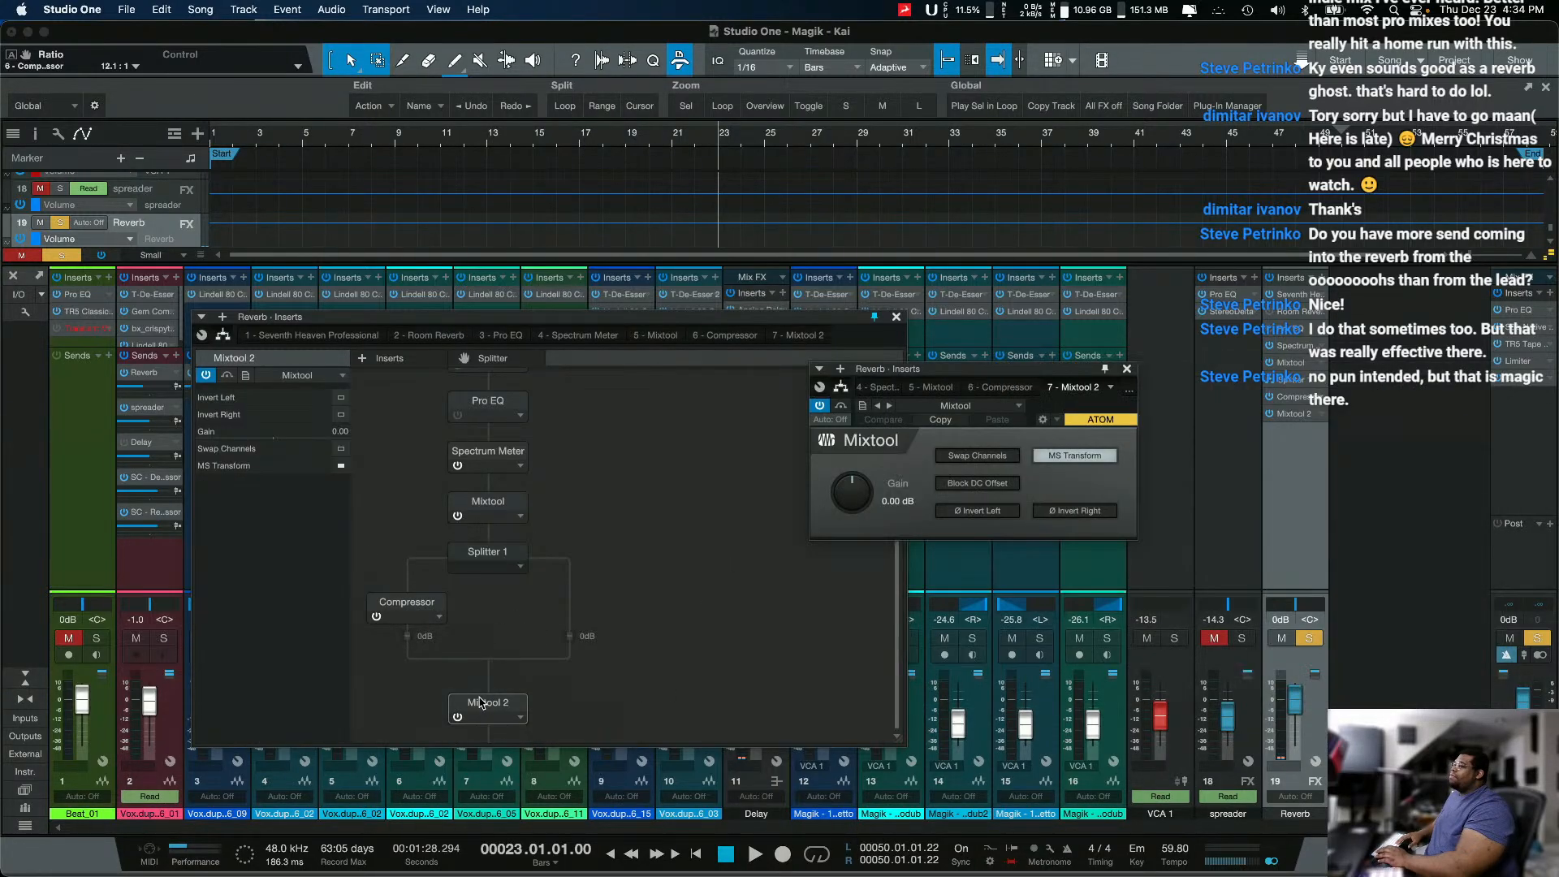
left_click(1092, 458)
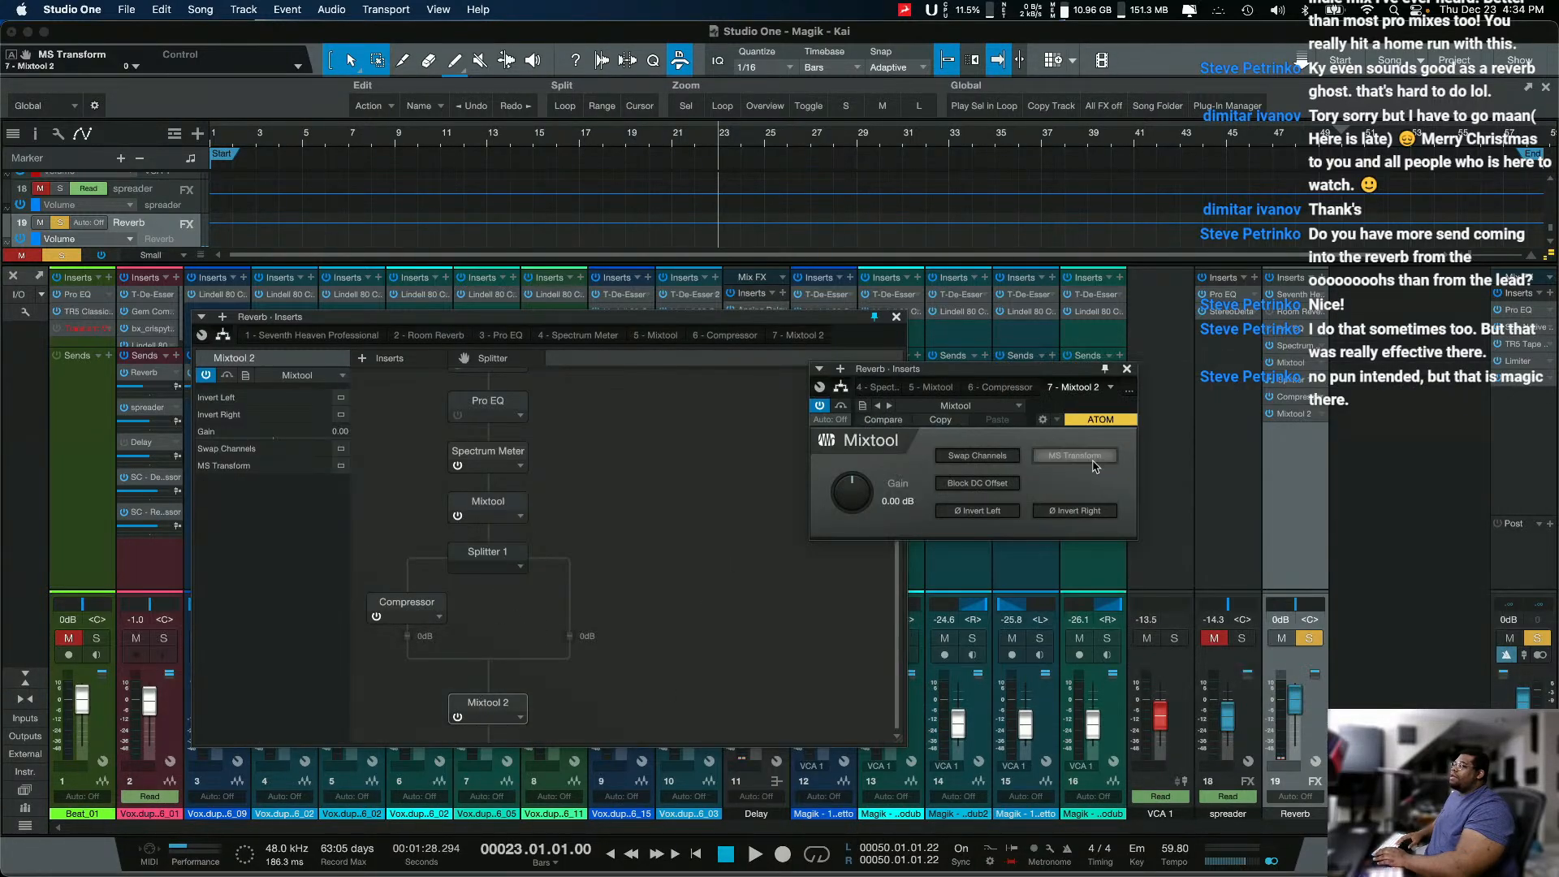
left_click(1127, 369)
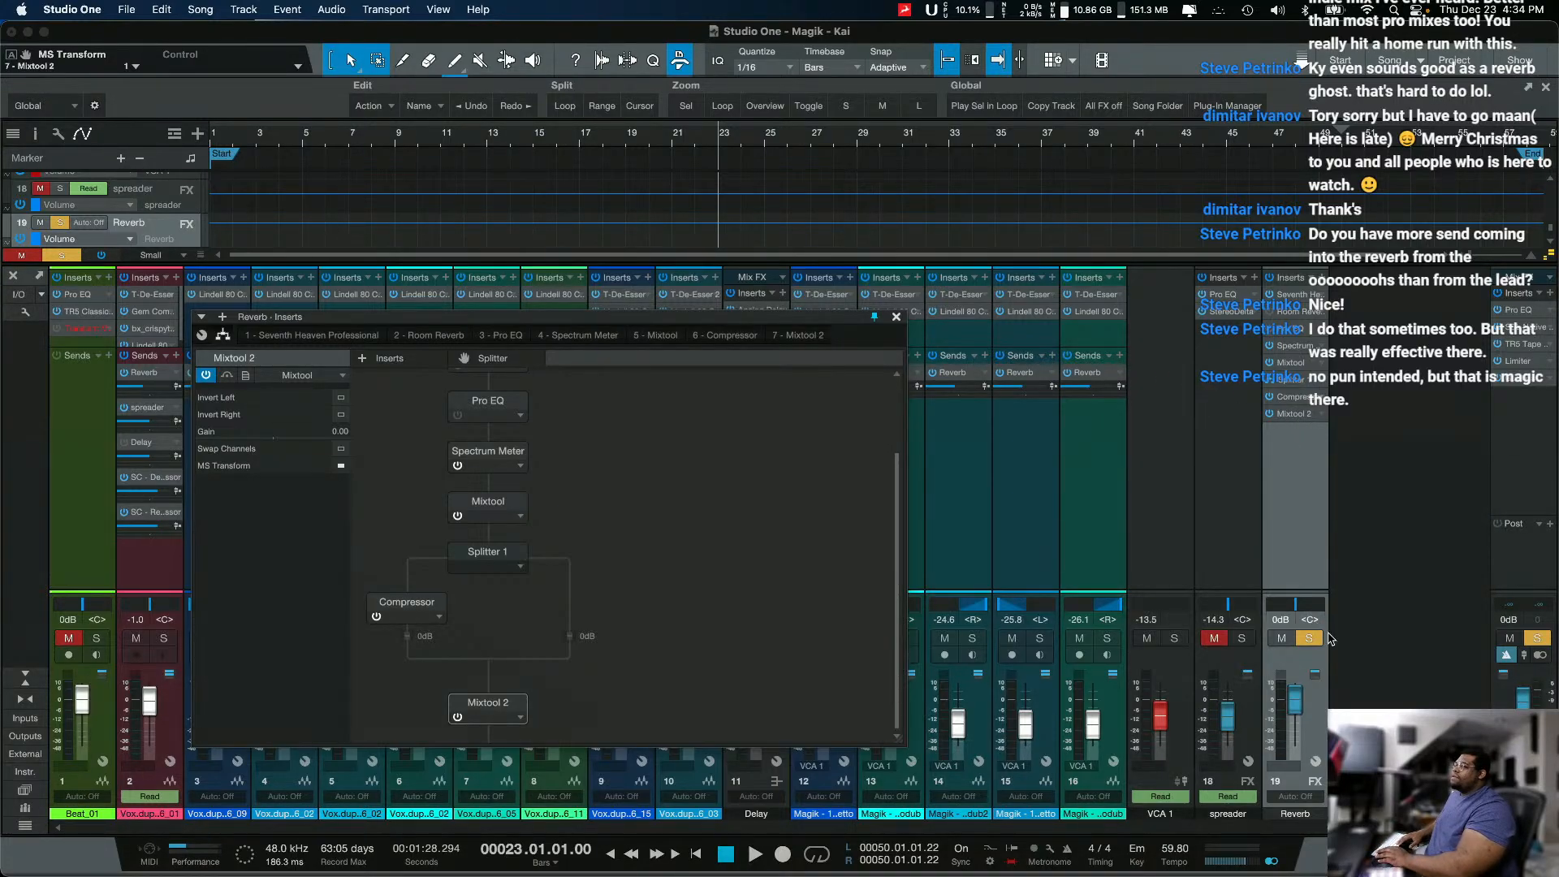
Step: Audition the soloed Reverb channel with both split branches active, and stop playback
key("space")
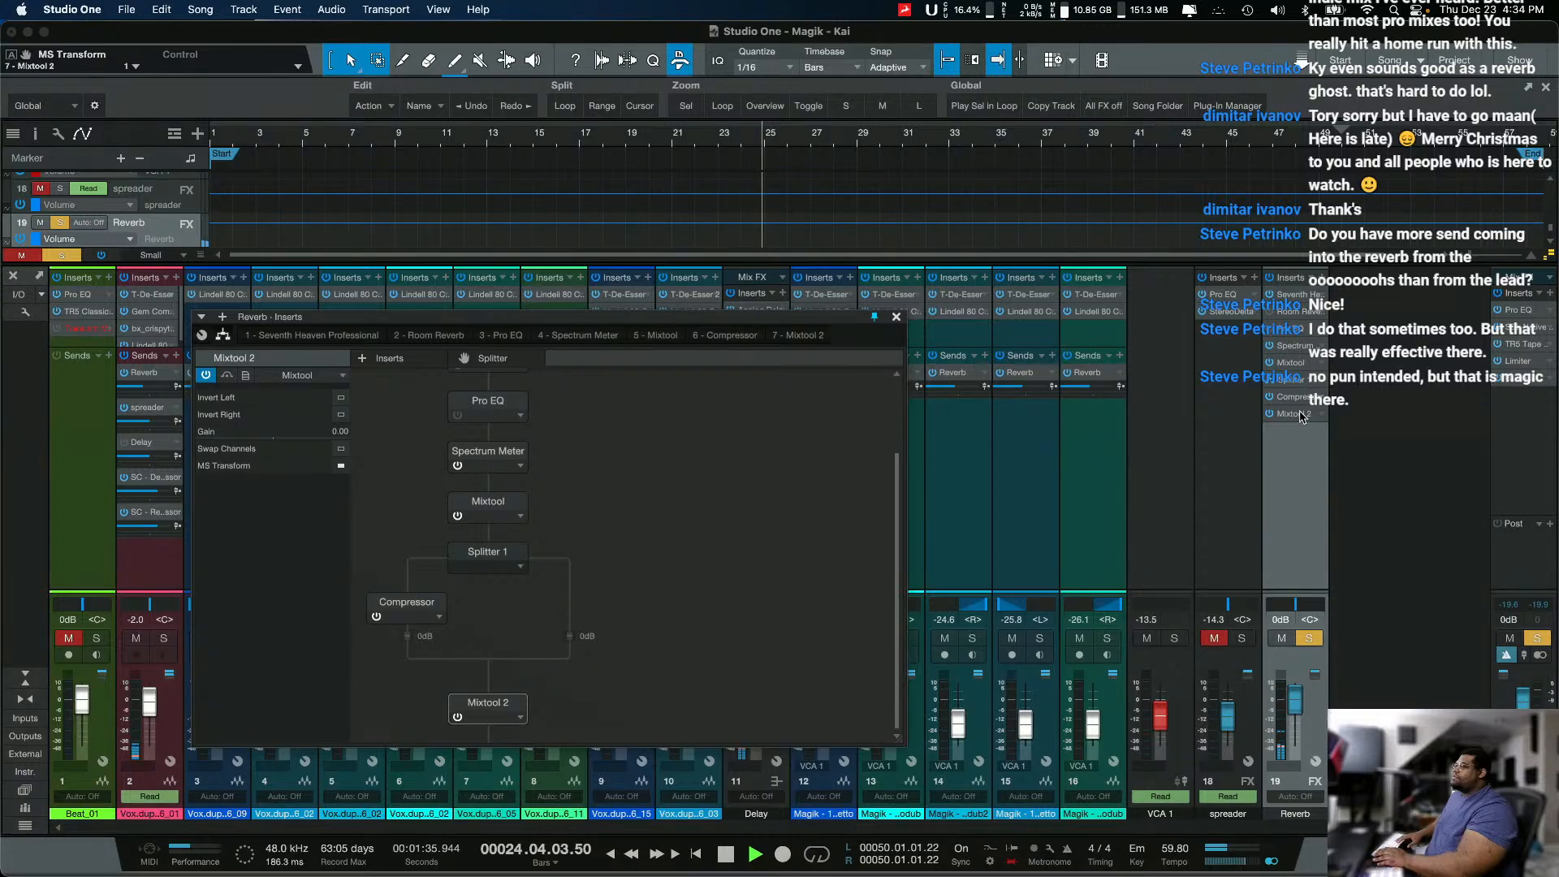
key("space")
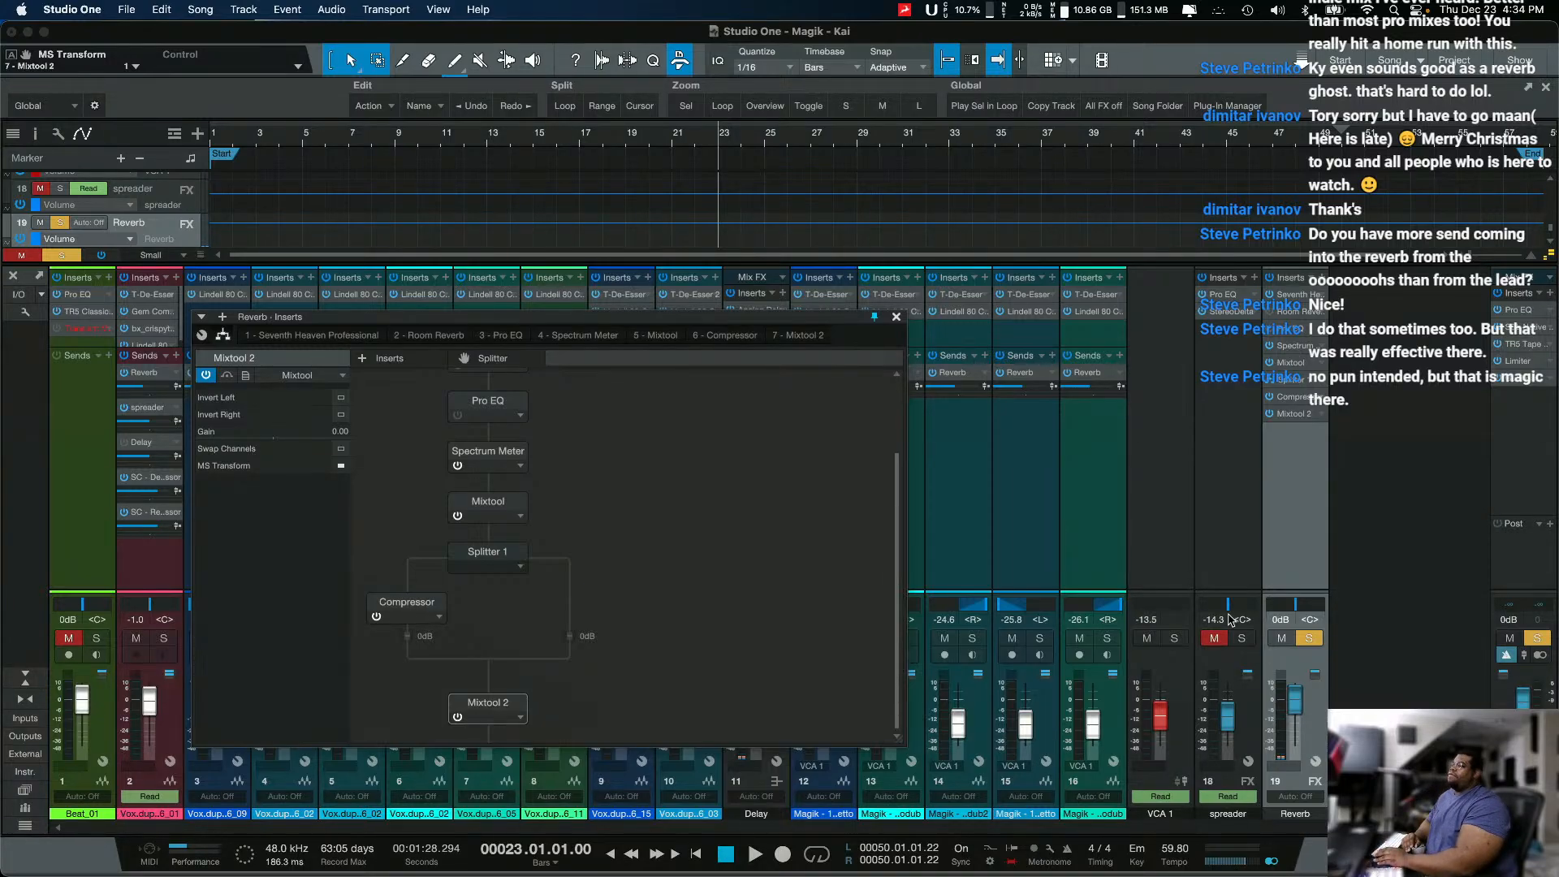
Step: Unsolo the Reverb channel, unmute the spreader channel, and play the reverb in context with the vocals
left_click(1309, 638)
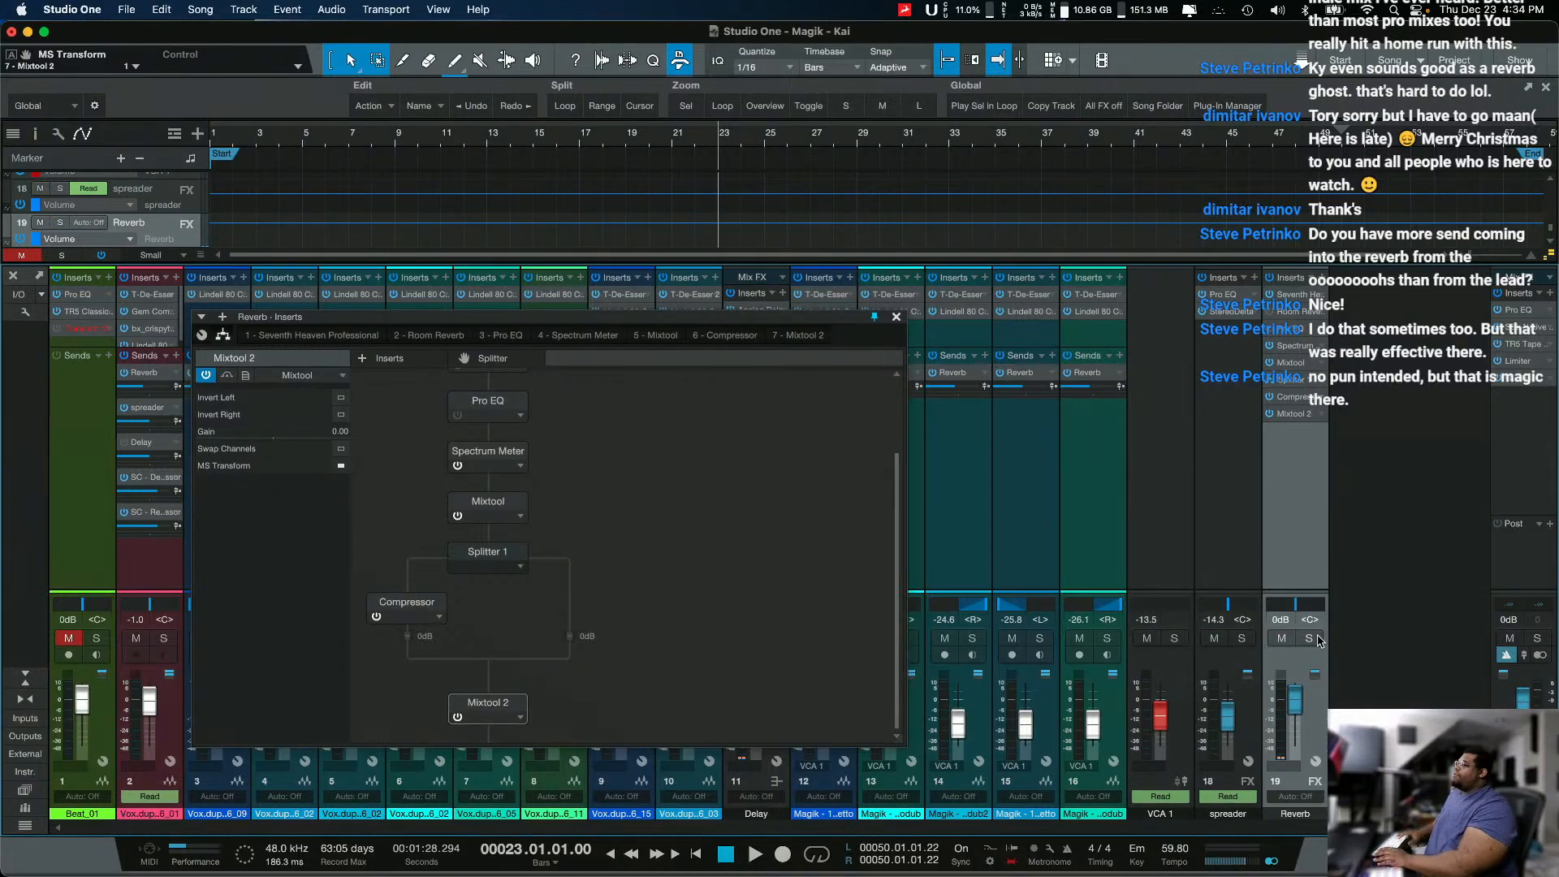
key("space")
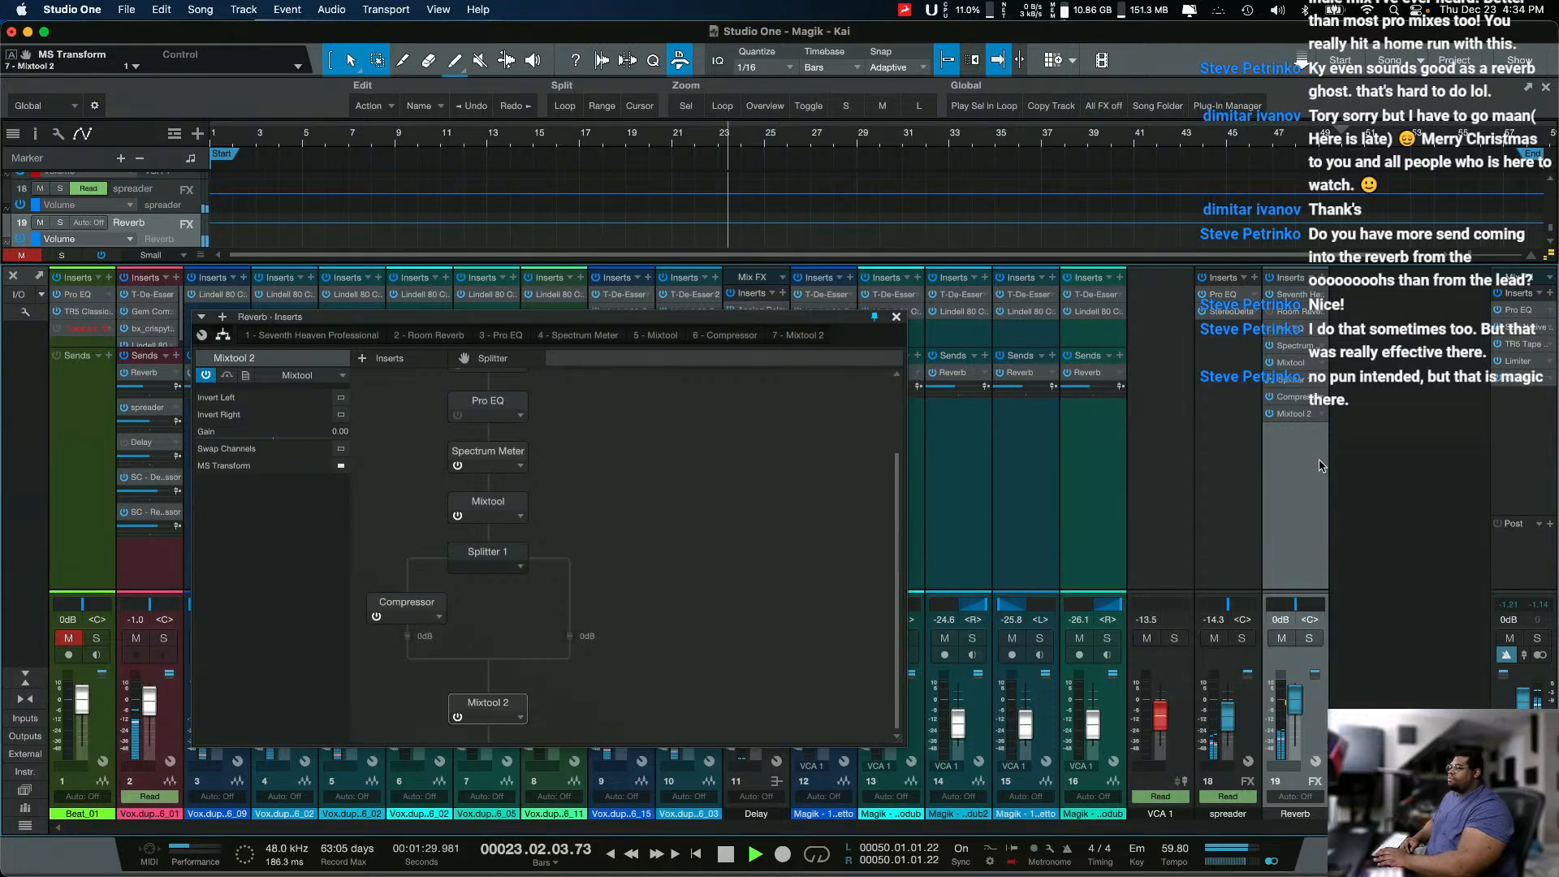
Step: Set the Reverb channel's Compressor to a -34.72 dB threshold and 17.3:1 ratio while auditioning the ducked mid reverb, and stop playback
left_click(1295, 398)
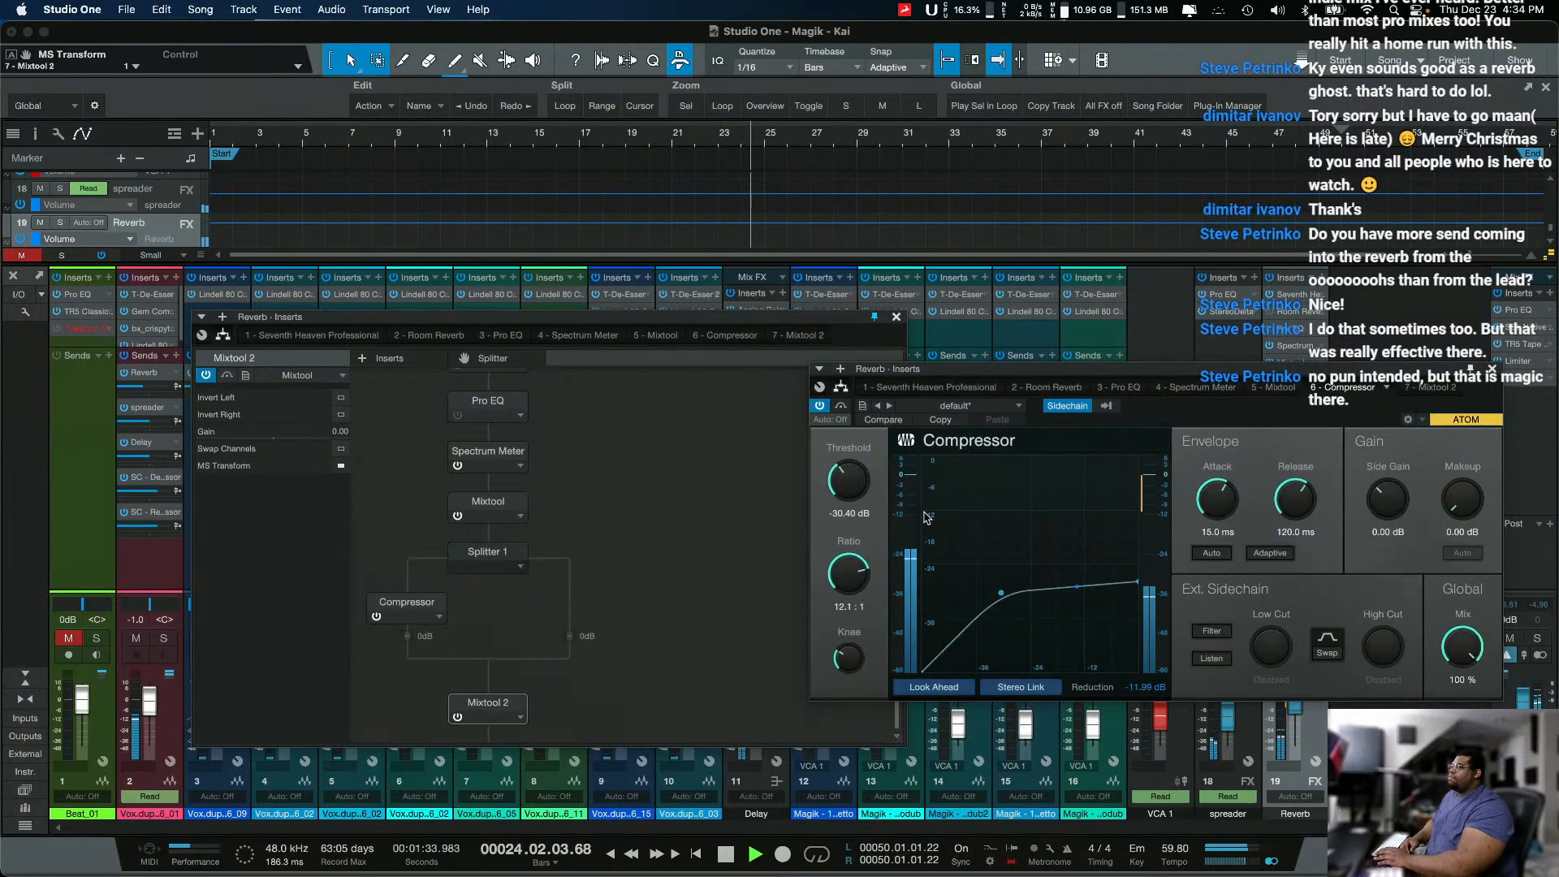
left_click_drag(863, 494, 860, 505)
left_click_drag(843, 574, 842, 564)
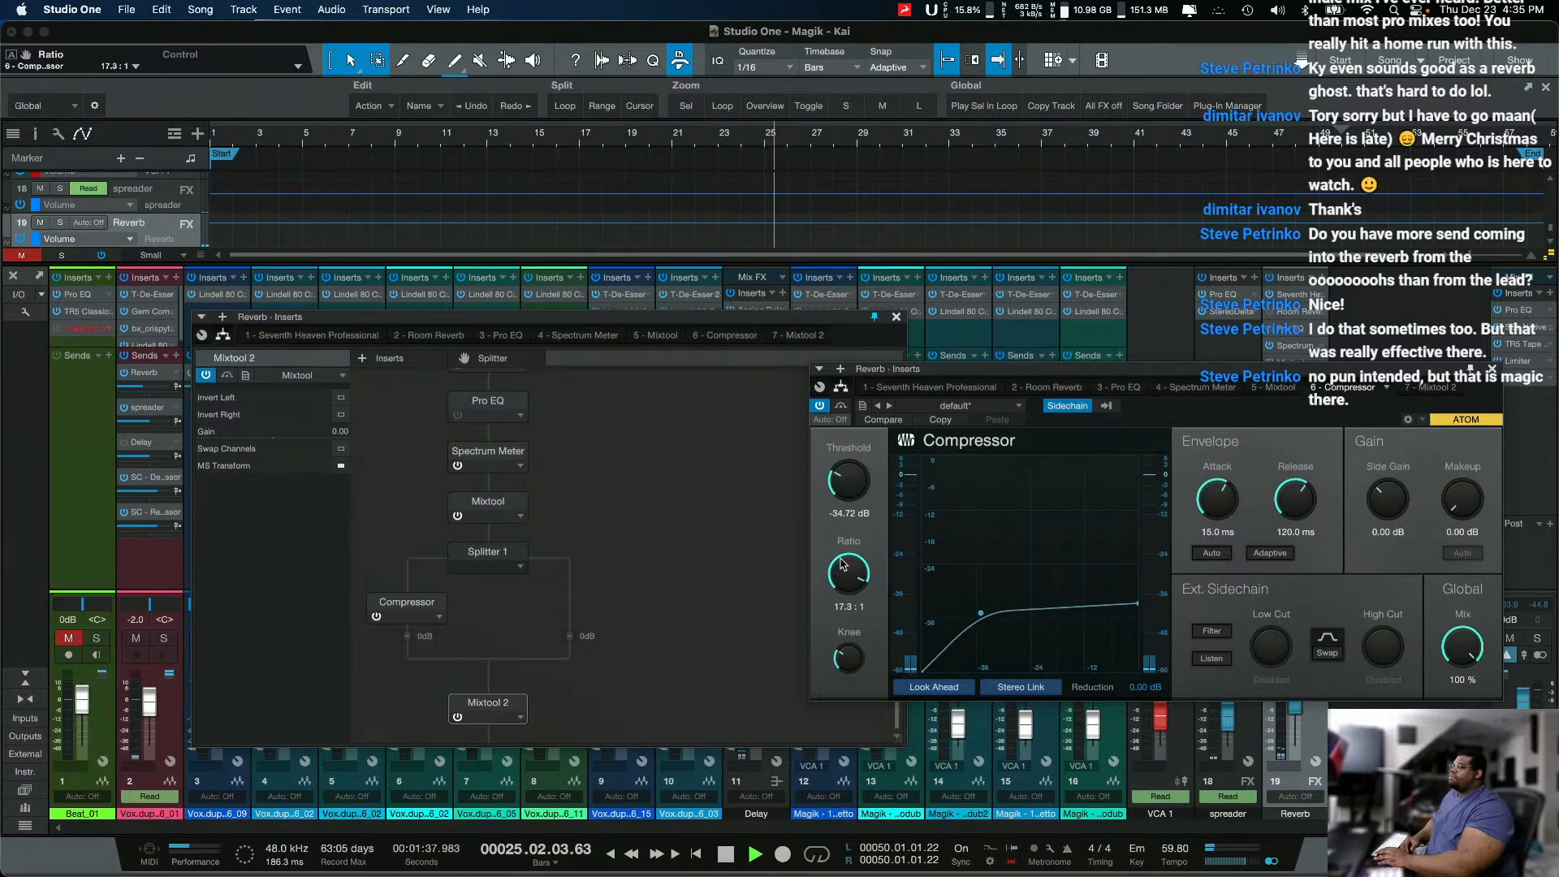
key("space")
key("space")
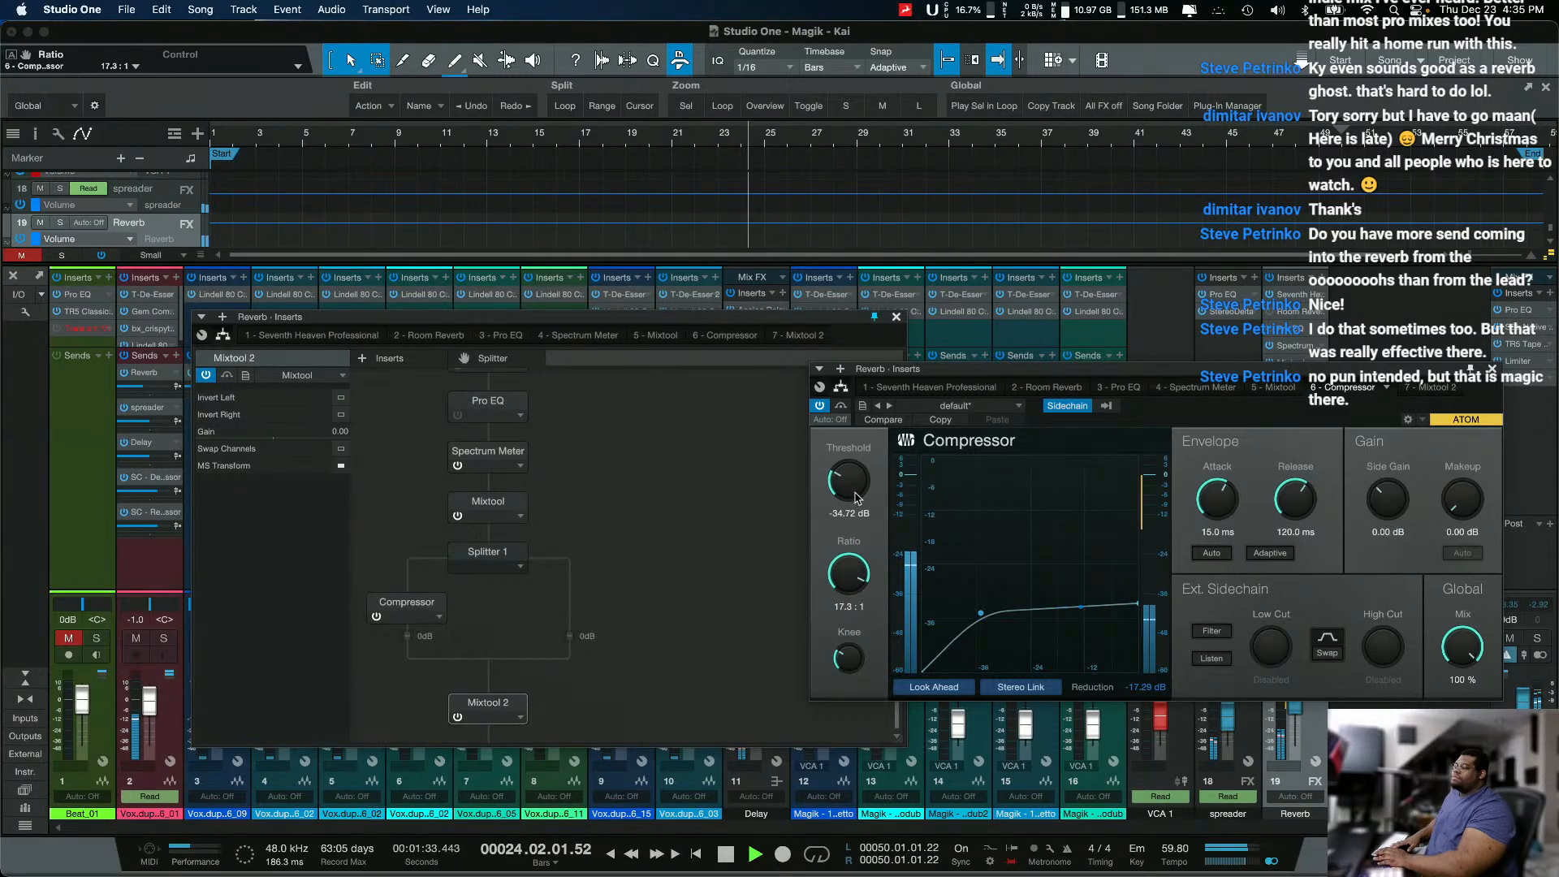
key("space")
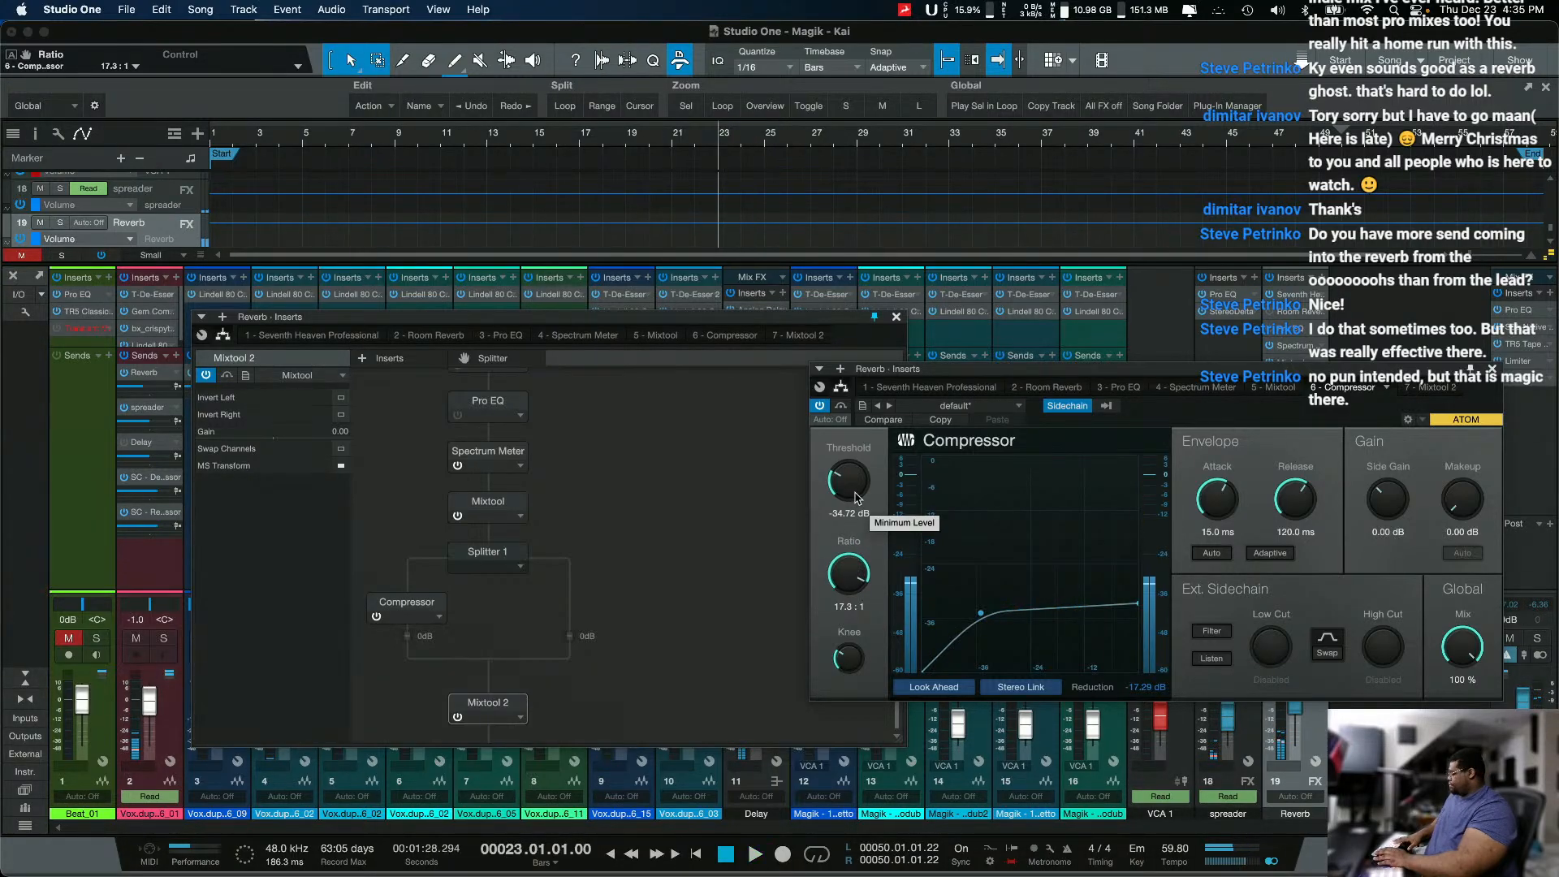
Step: Remove Mixtool 2, the Compressor, the Splitter and the first Mixtool from the Reverb channel's inserts
left_click_drag(1148, 371, 883, 361)
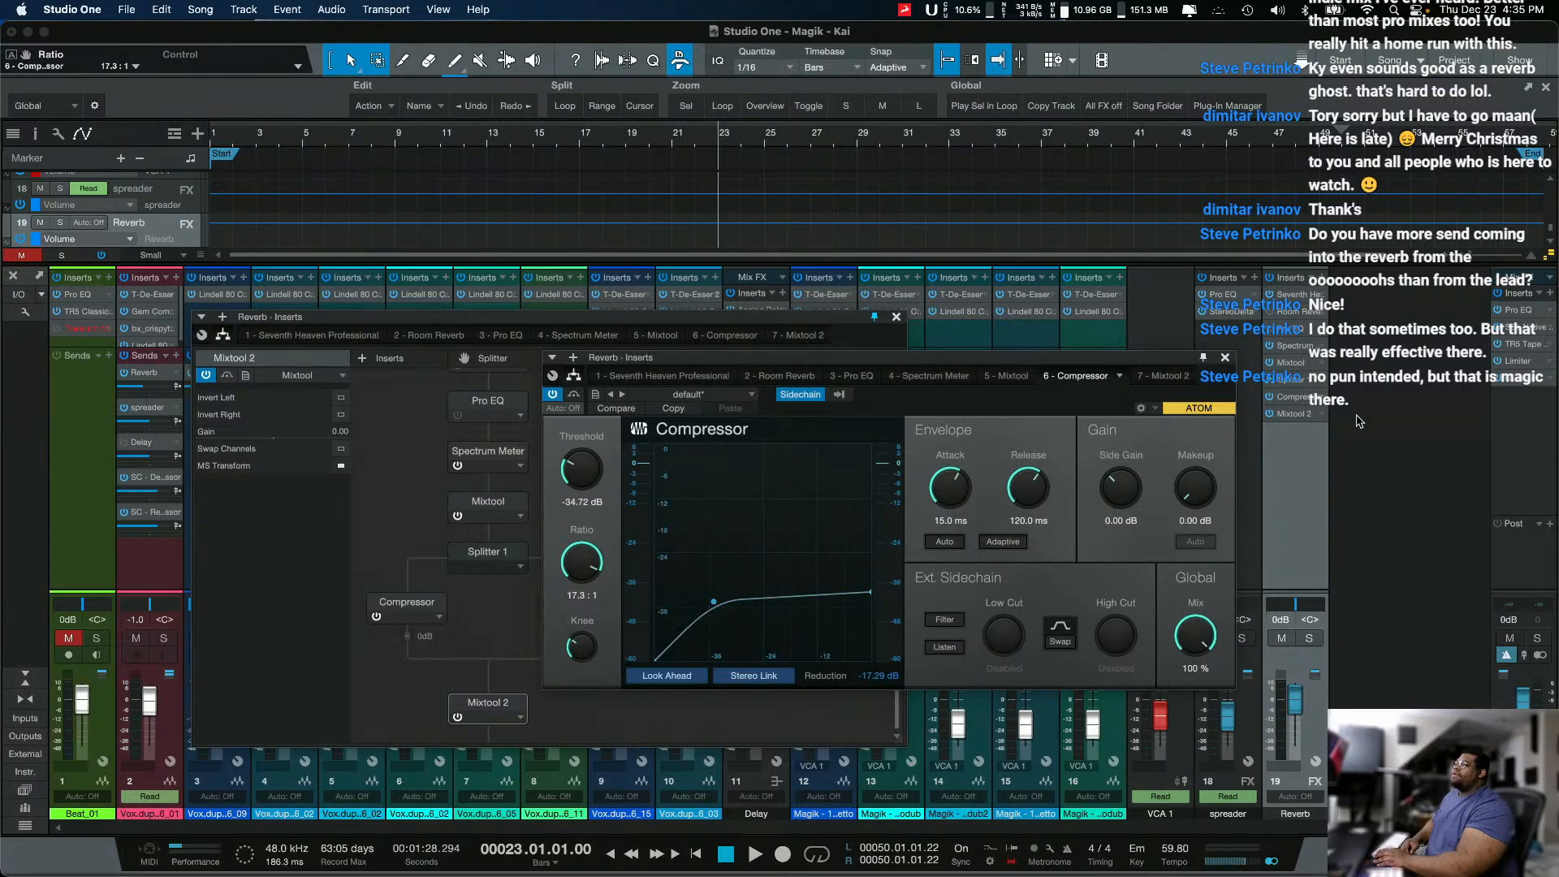
right_click(1316, 423)
left_click(1340, 584)
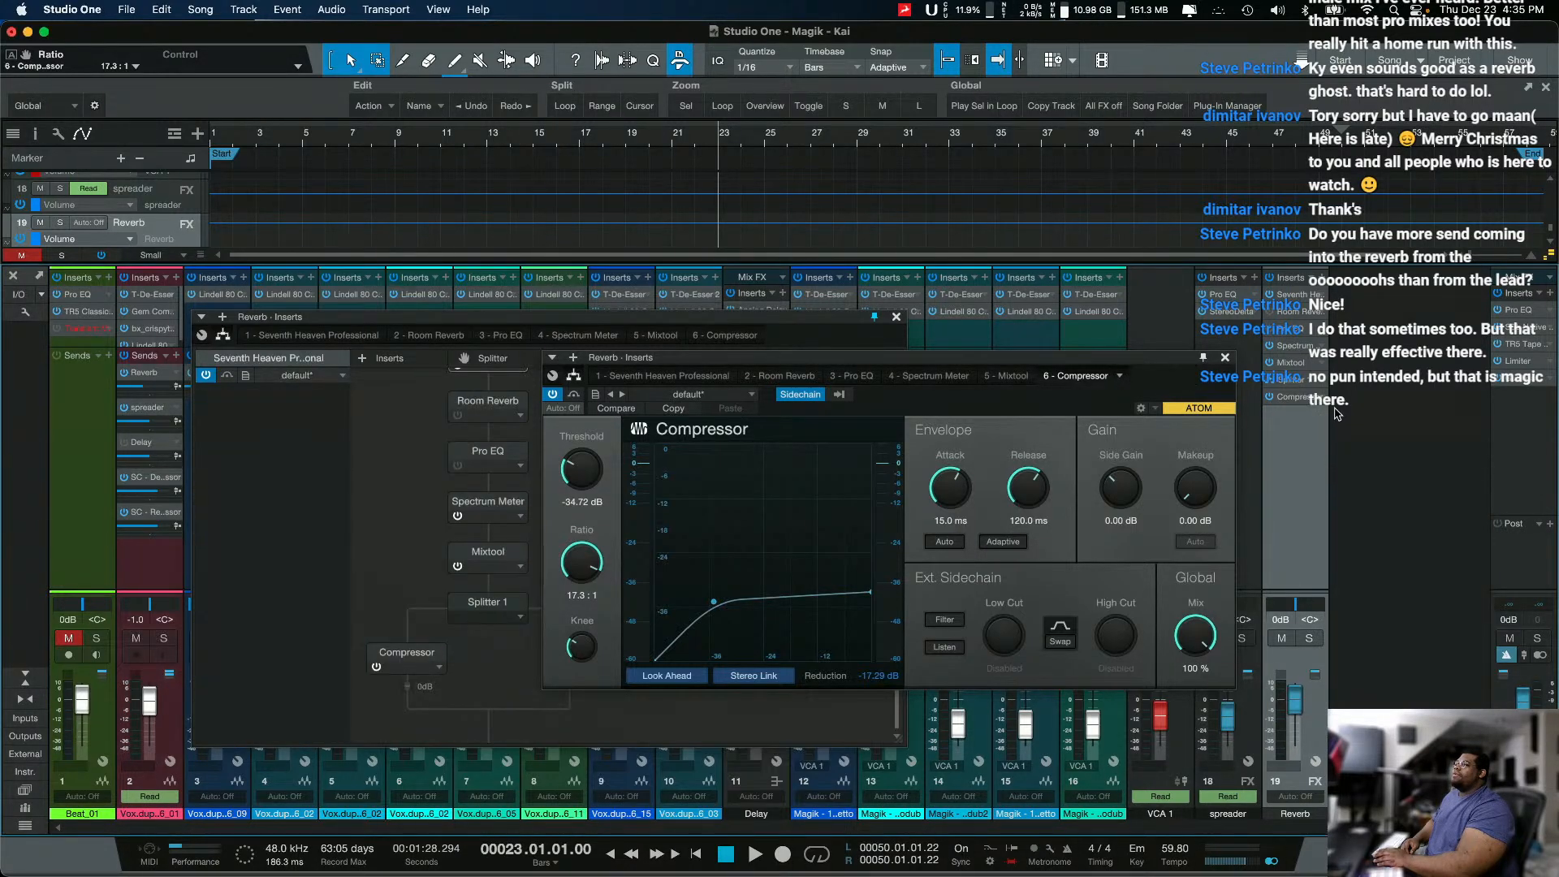
right_click(1327, 402)
left_click(1351, 566)
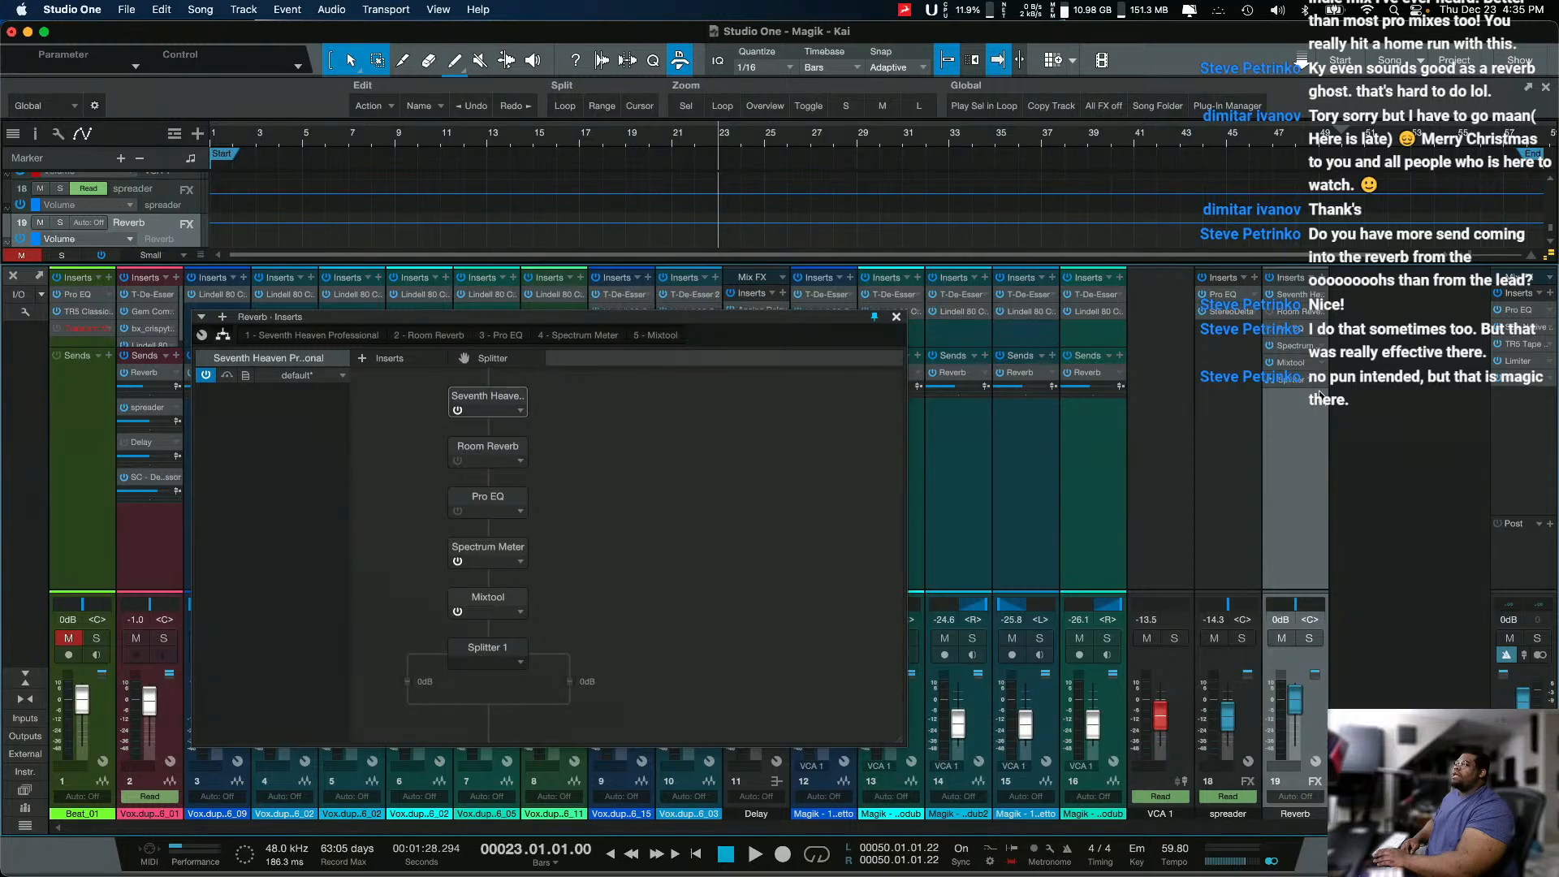
right_click(1321, 382)
left_click(1350, 442)
right_click(1319, 365)
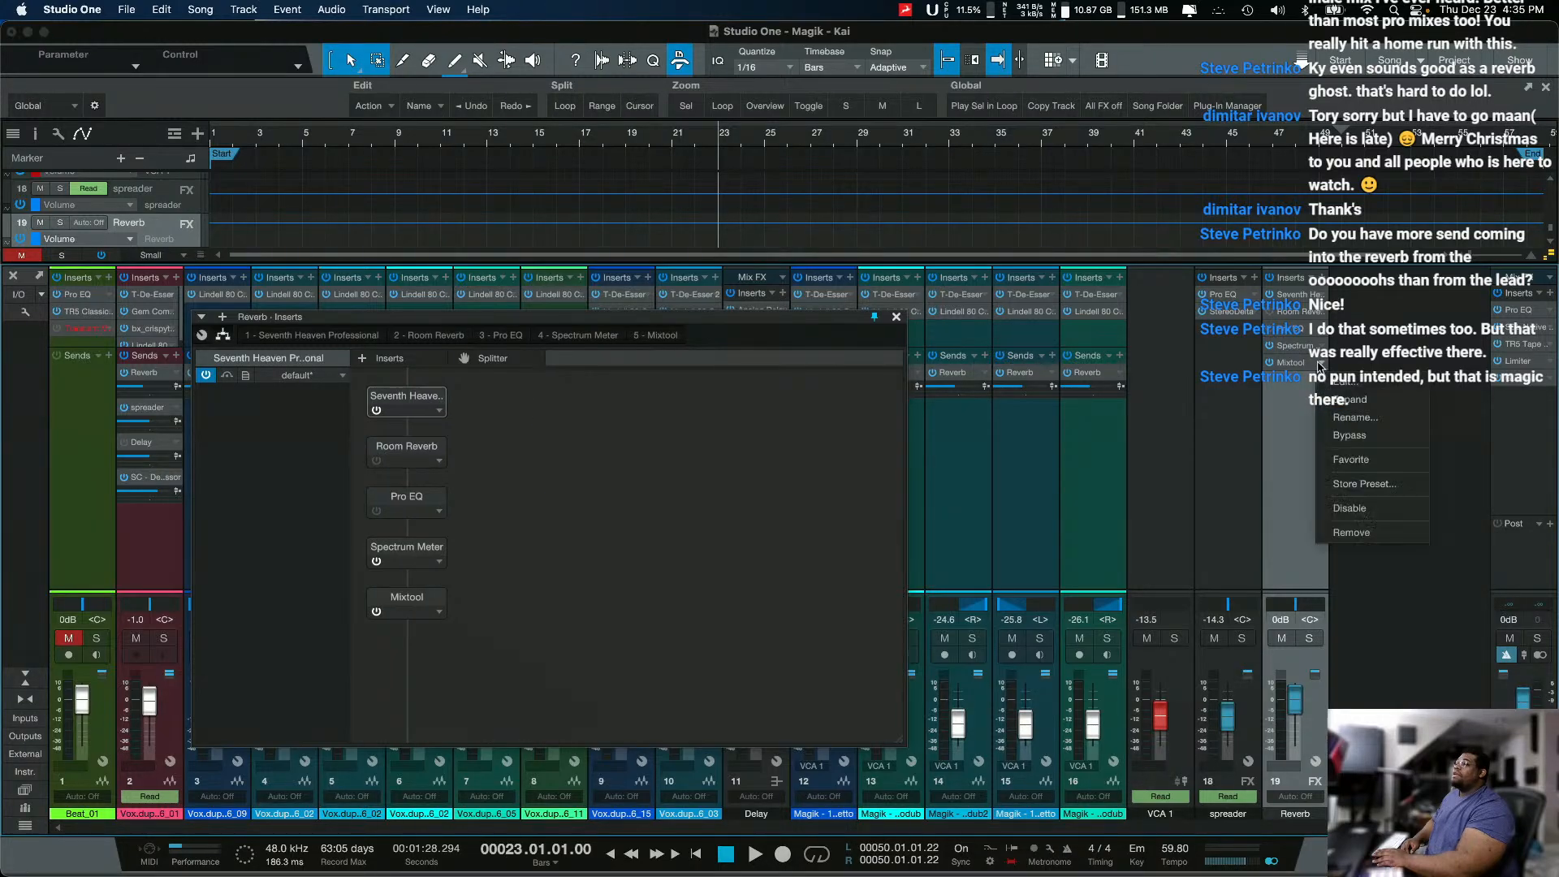
left_click(1386, 534)
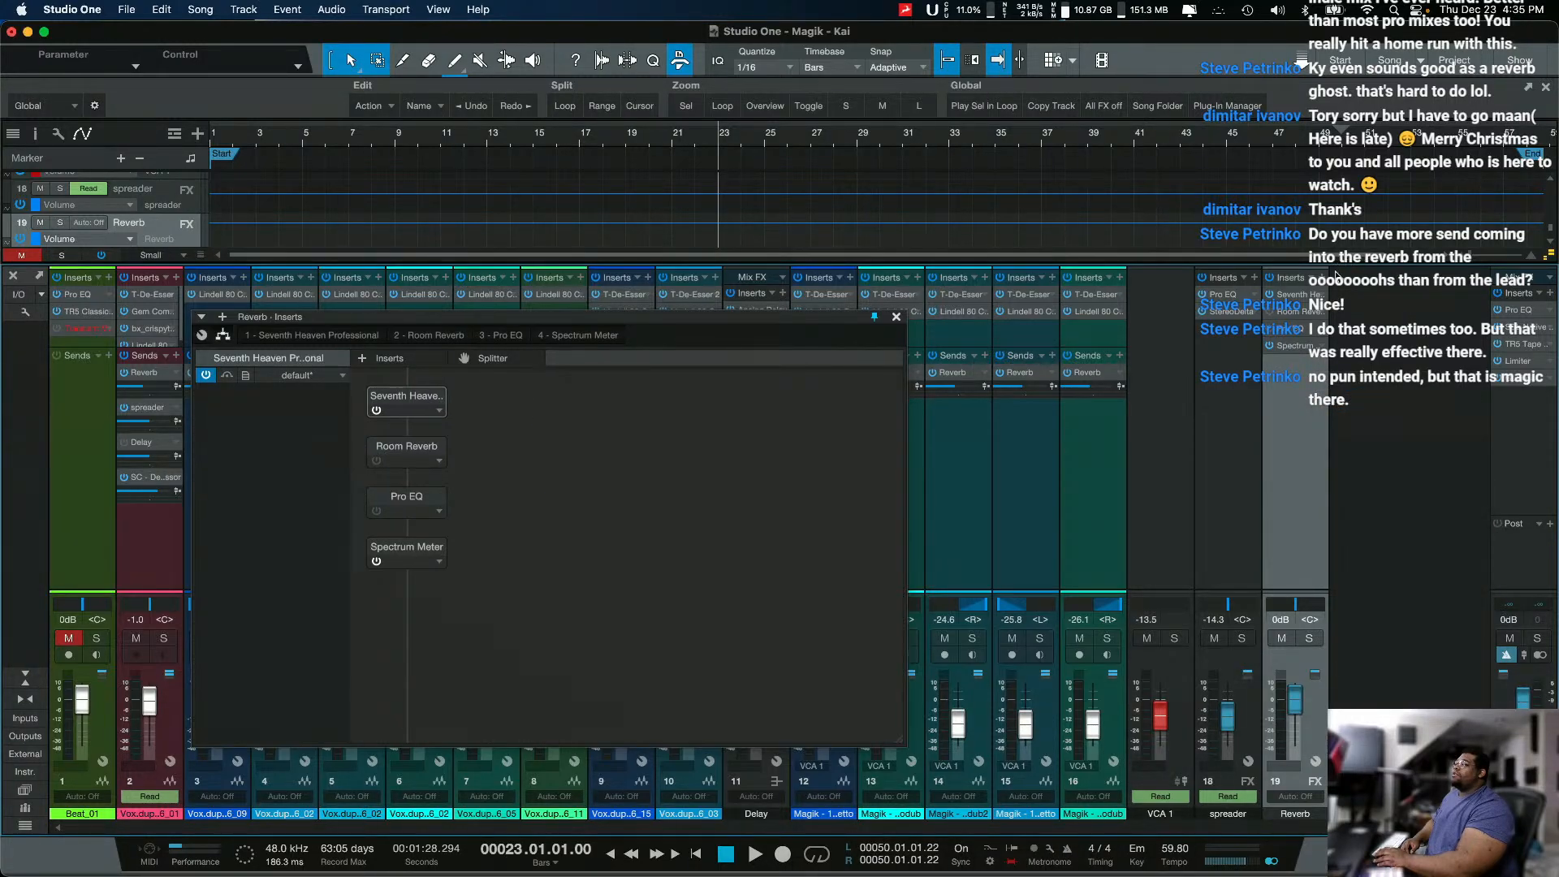
Step: Insert soothe2 after the Spectrum Meter on the Reverb channel
left_click(1320, 279)
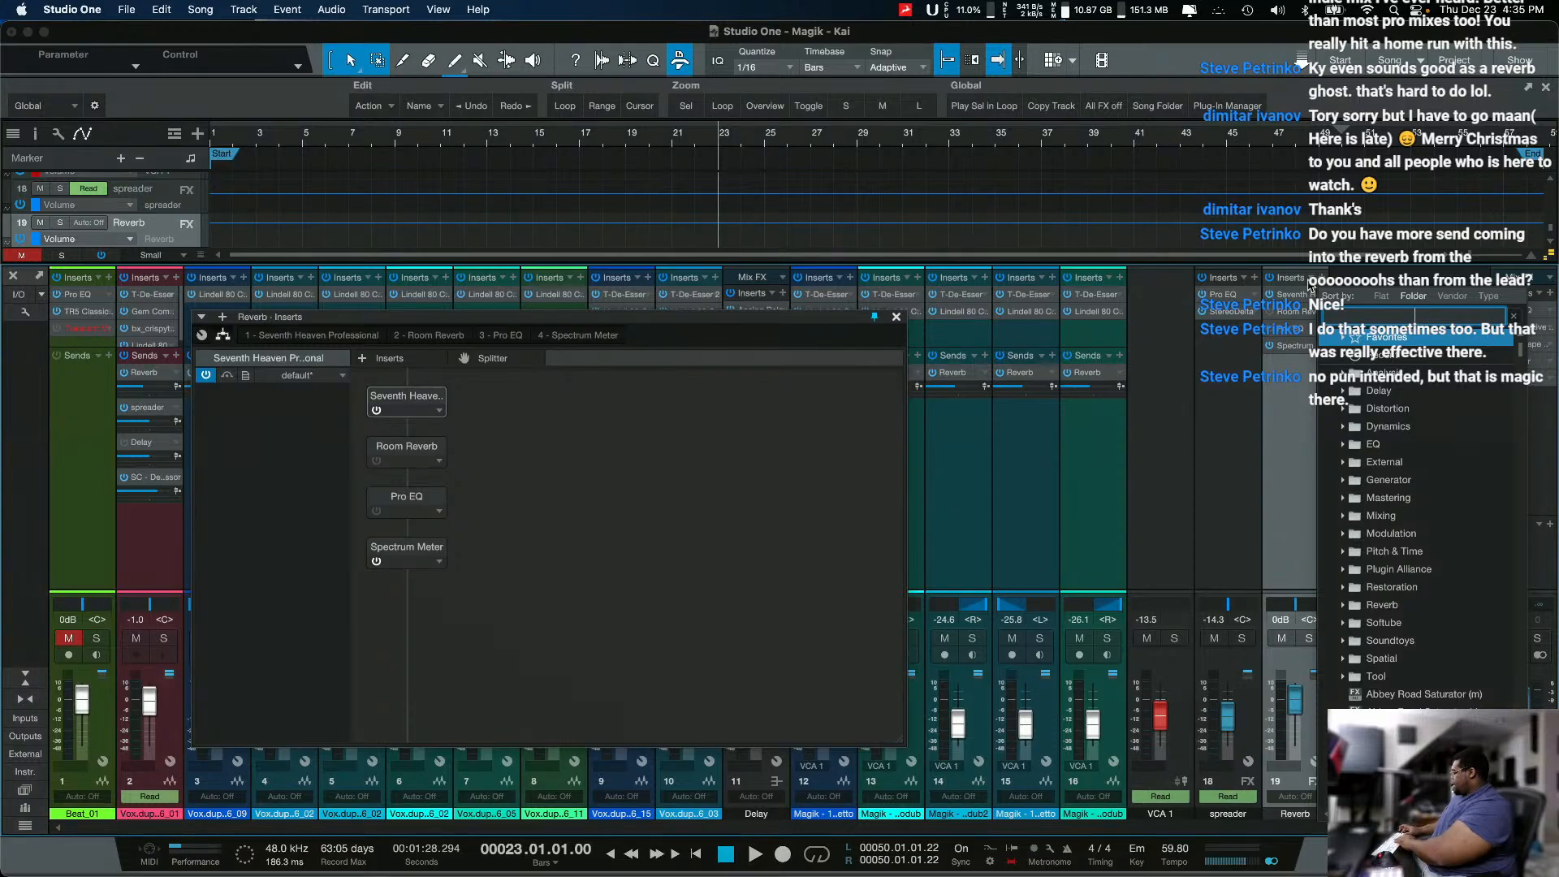
type("soothr")
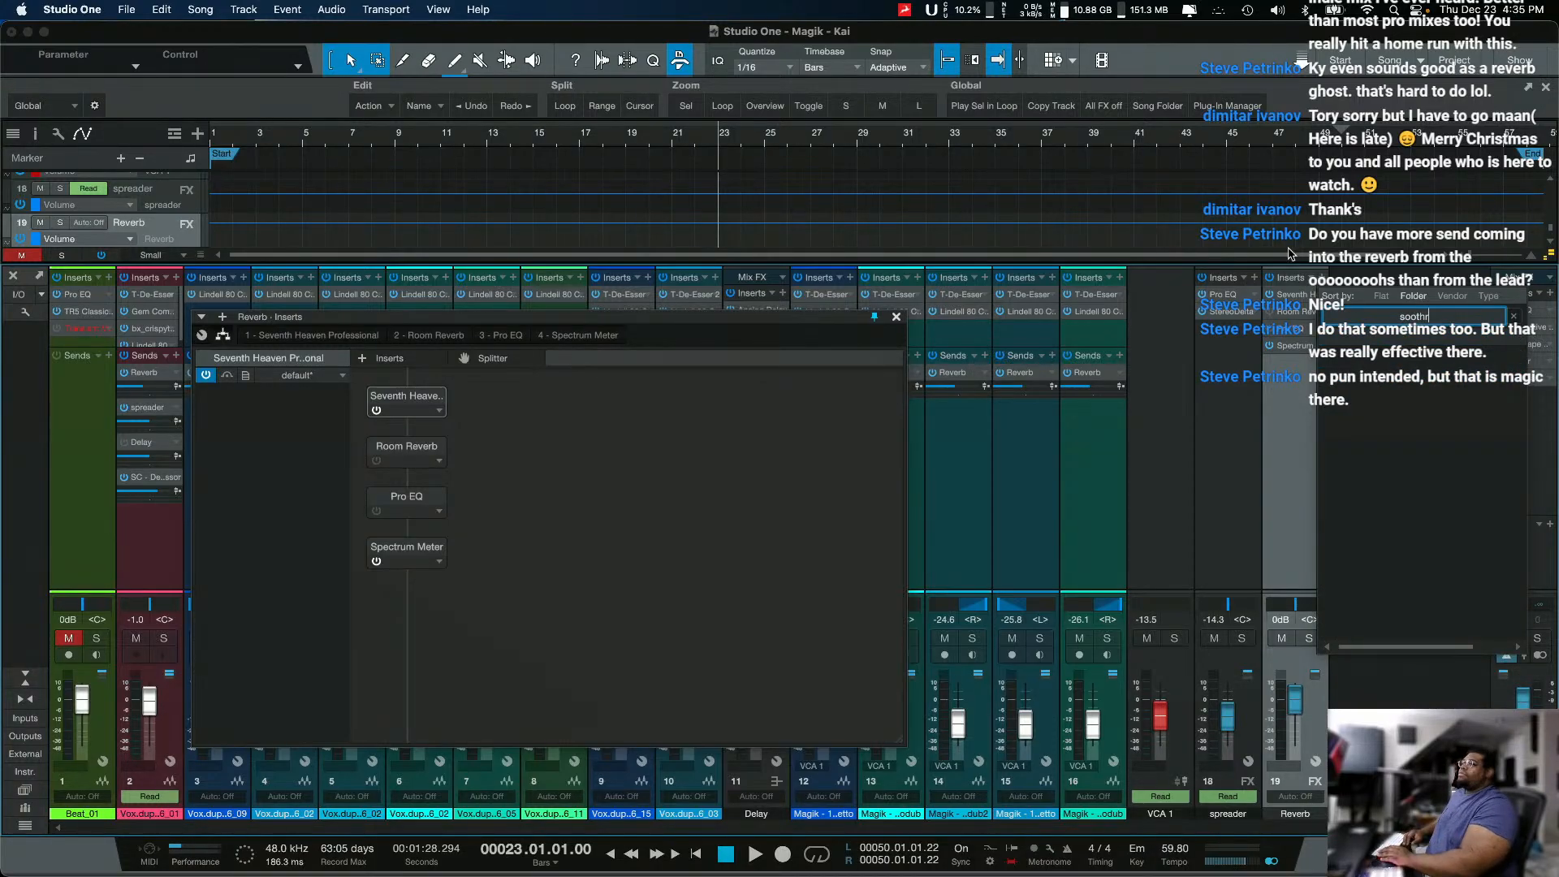
key("Return")
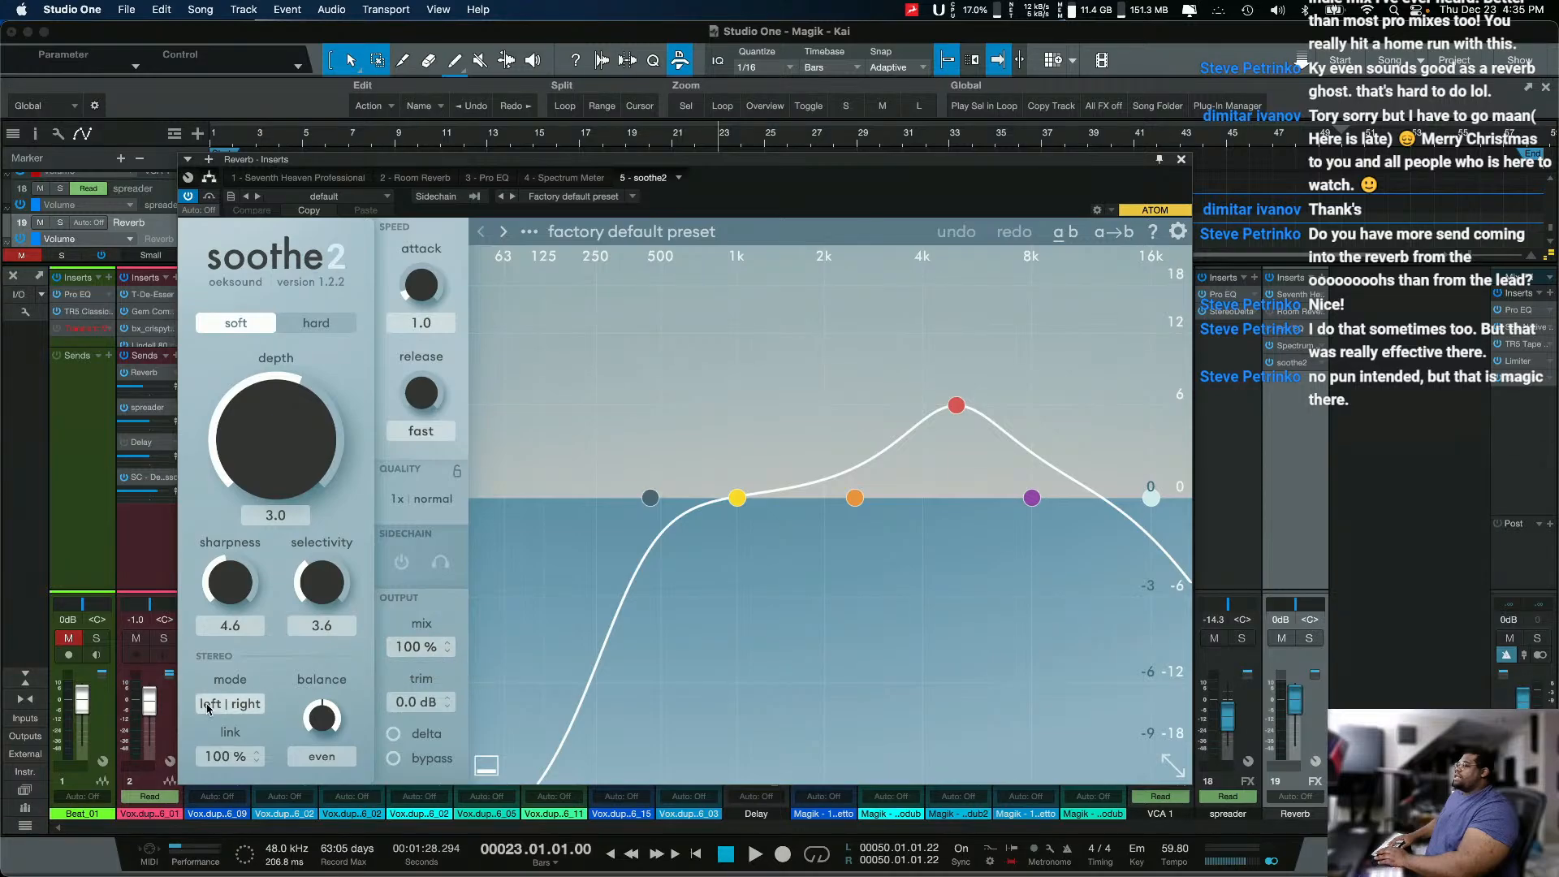
Step: Set soothe2 to mid/side mode with 0% link, balance on only mid and depth at 3.3
left_click(230, 703)
left_click_drag(244, 761, 222, 876)
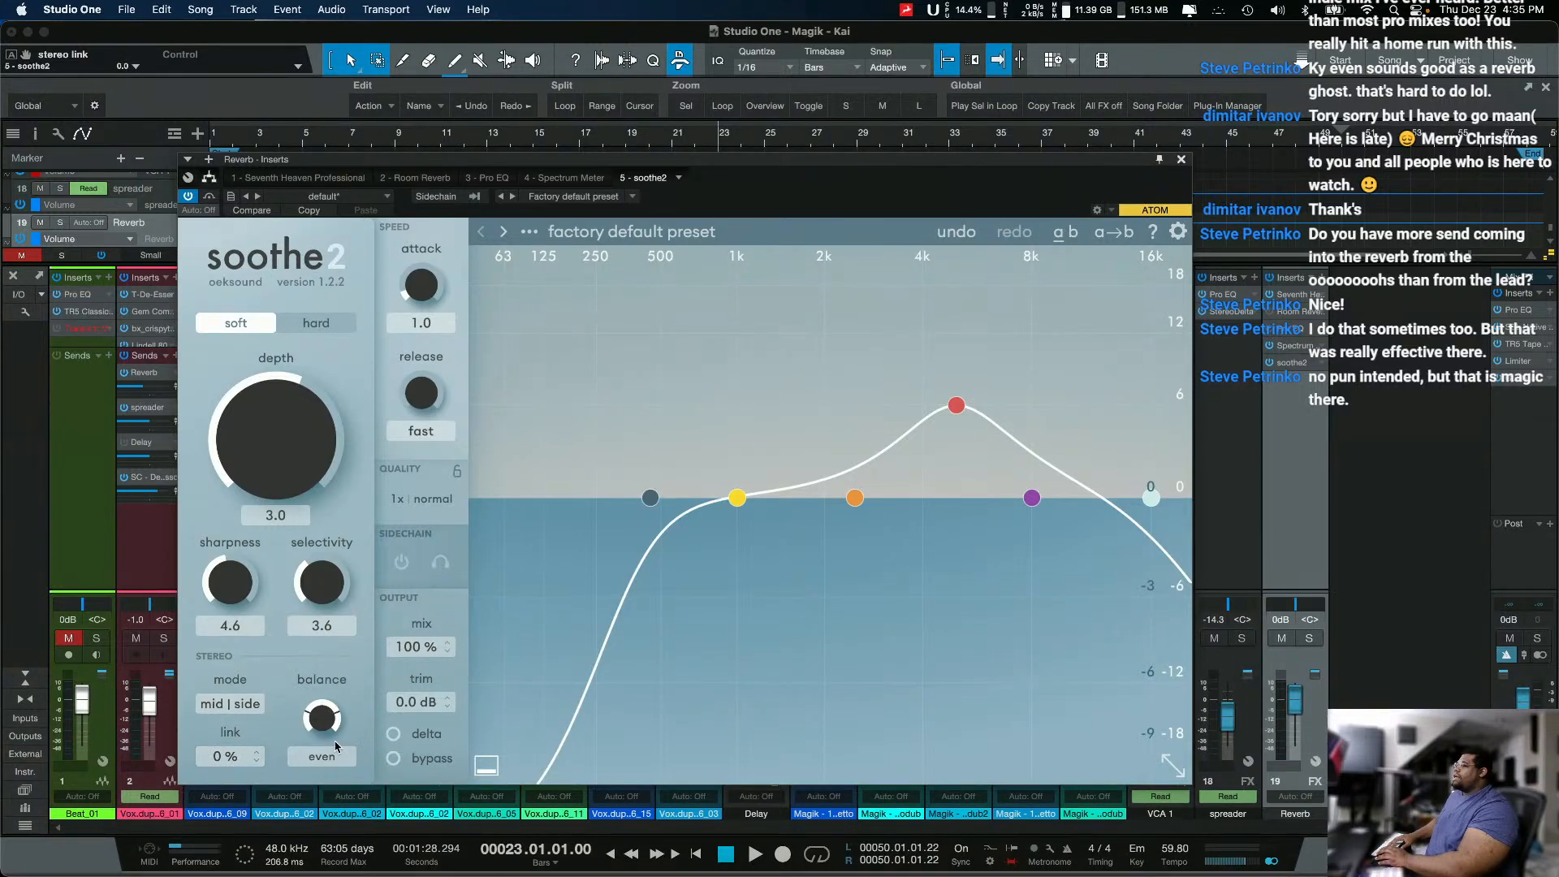
left_click_drag(330, 711, 327, 629)
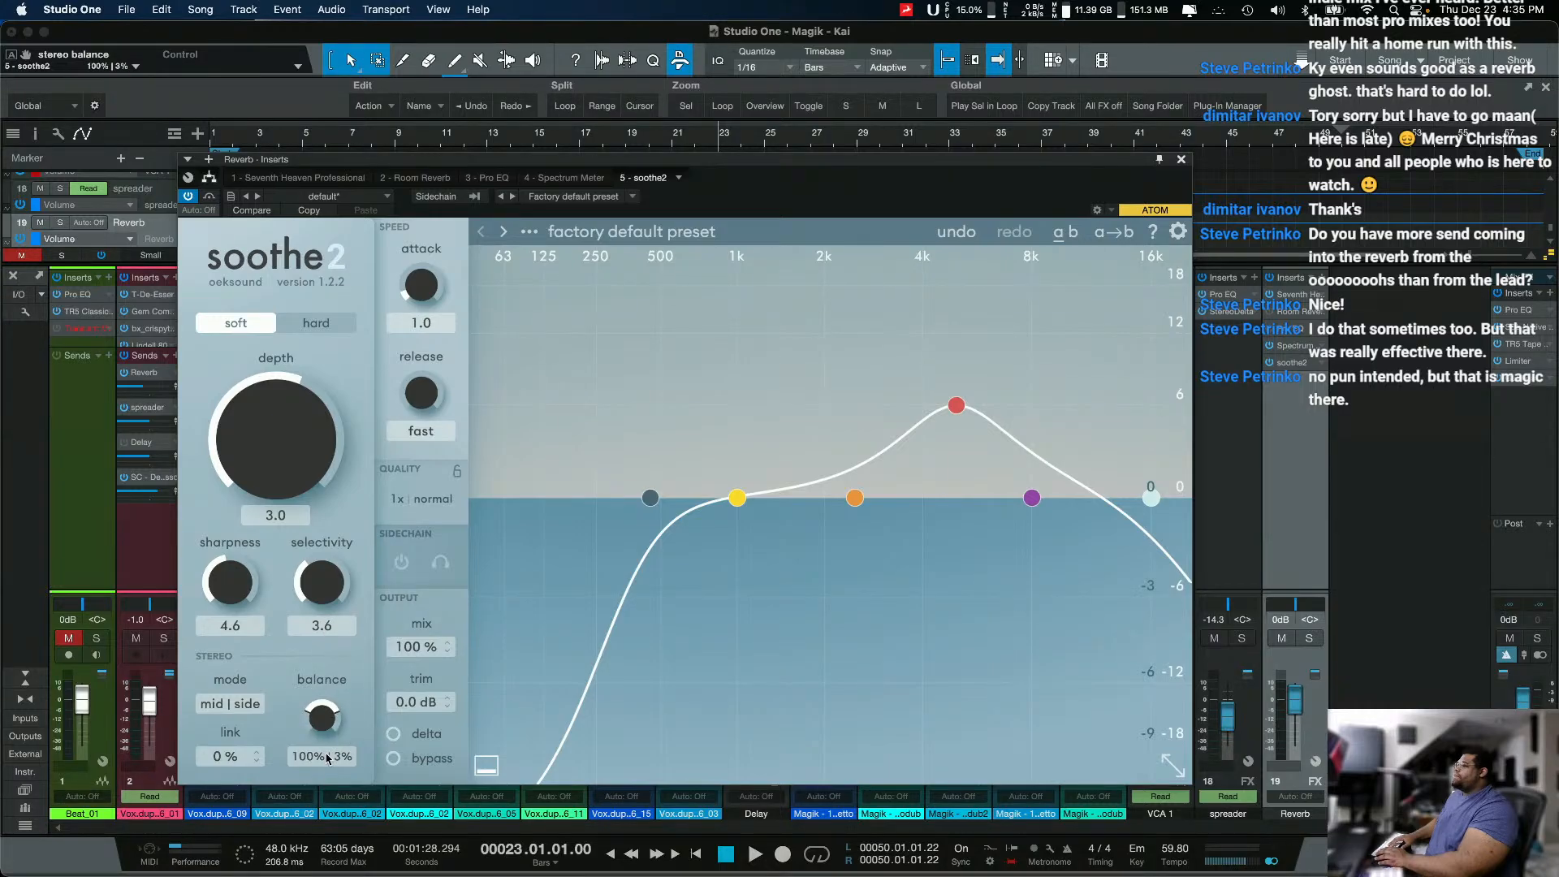
left_click(317, 754)
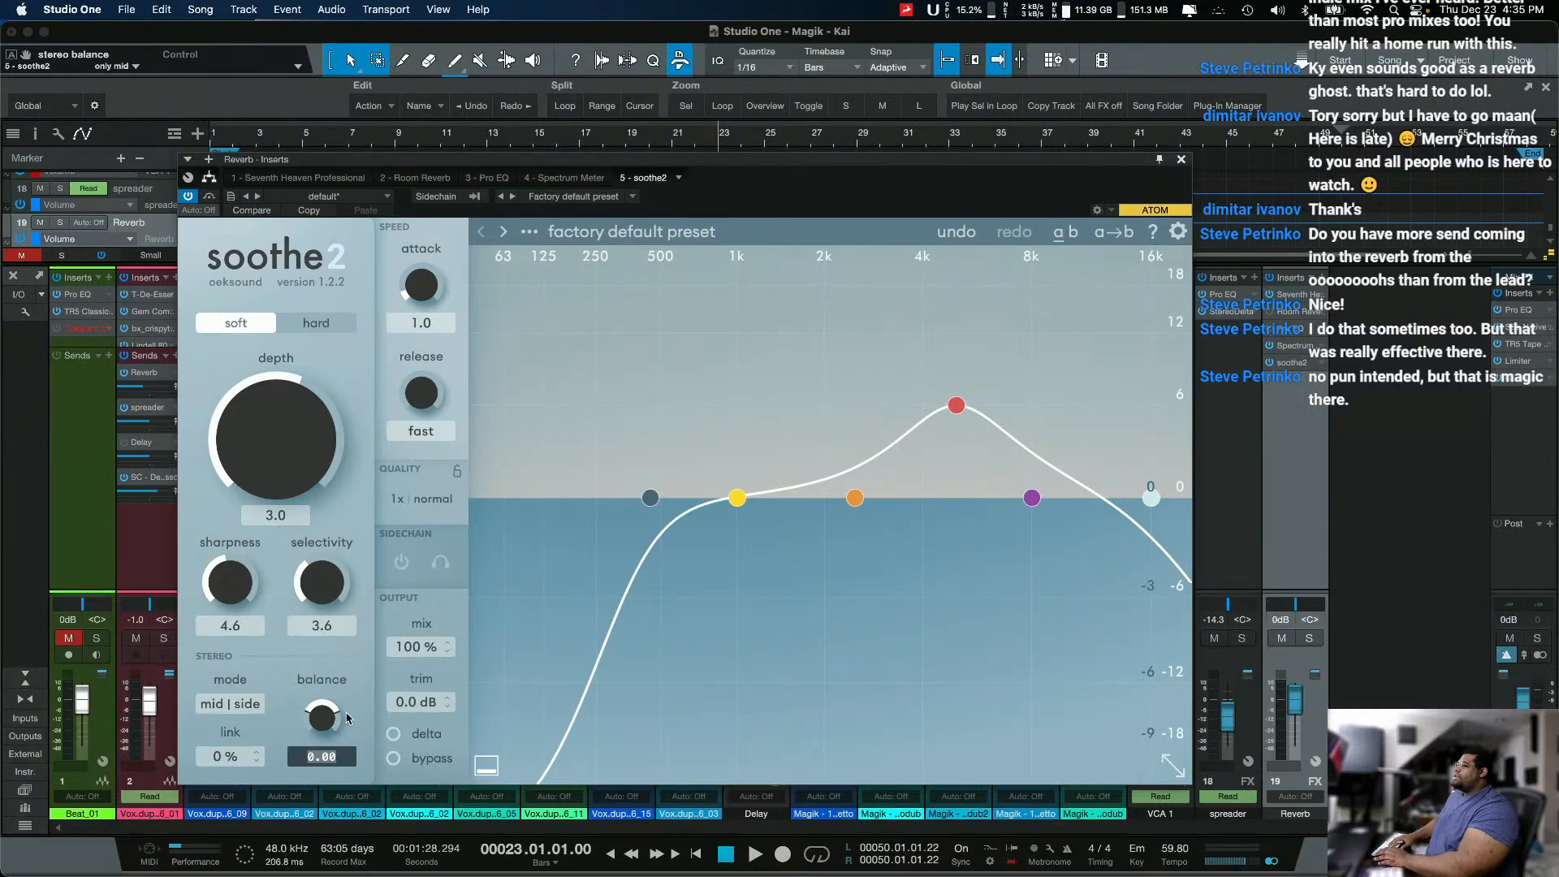
left_click_drag(297, 436, 298, 432)
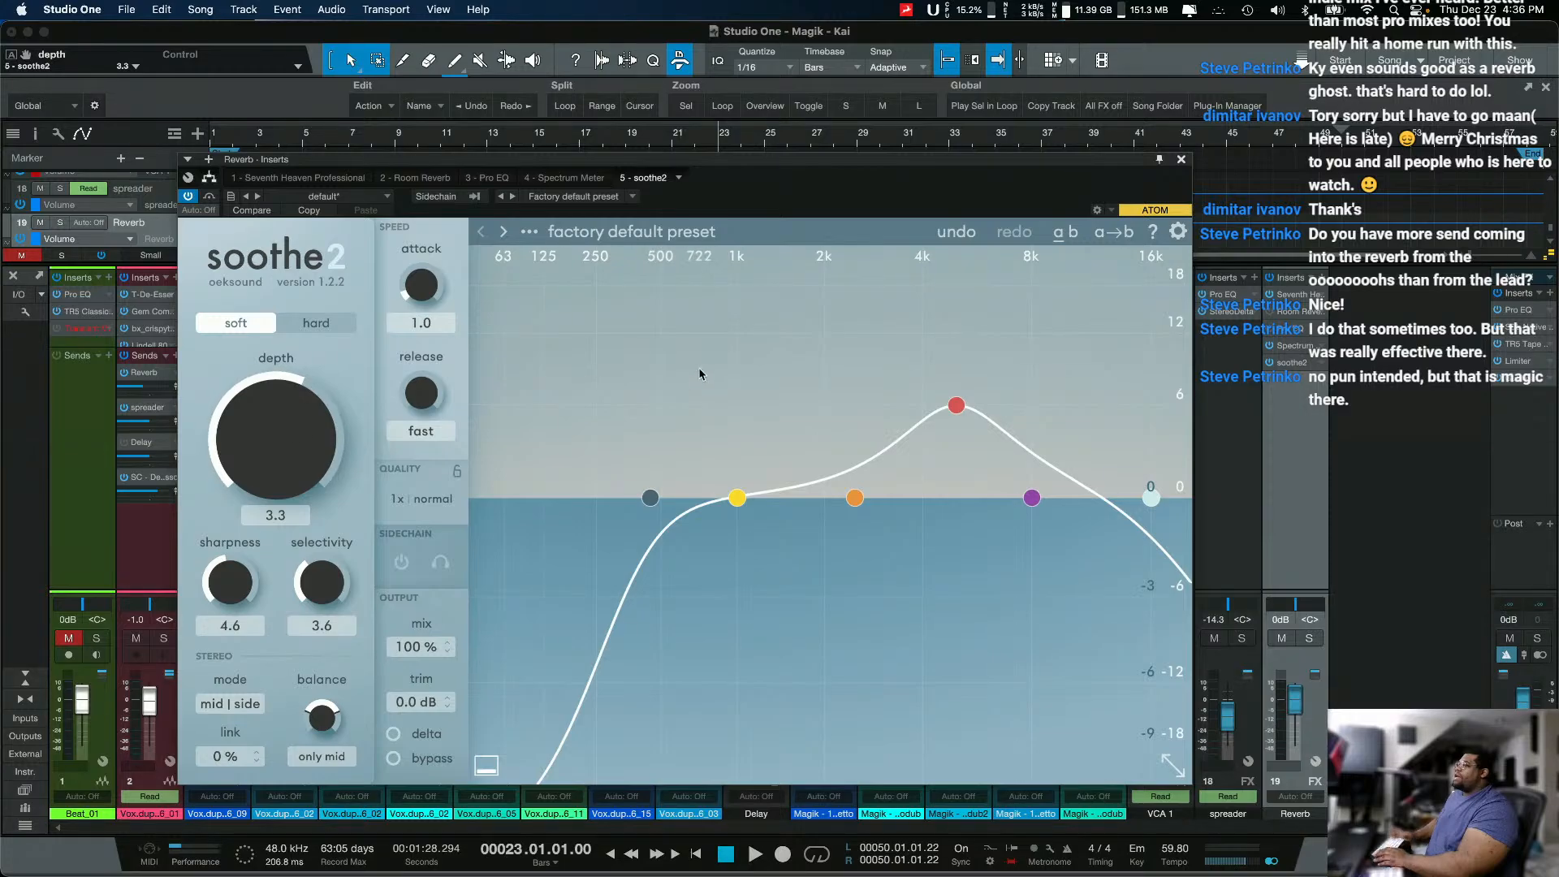
Step: Enable soothe2's sidechain and feed it from the Vox.dup2.06_01 channel
left_click(401, 562)
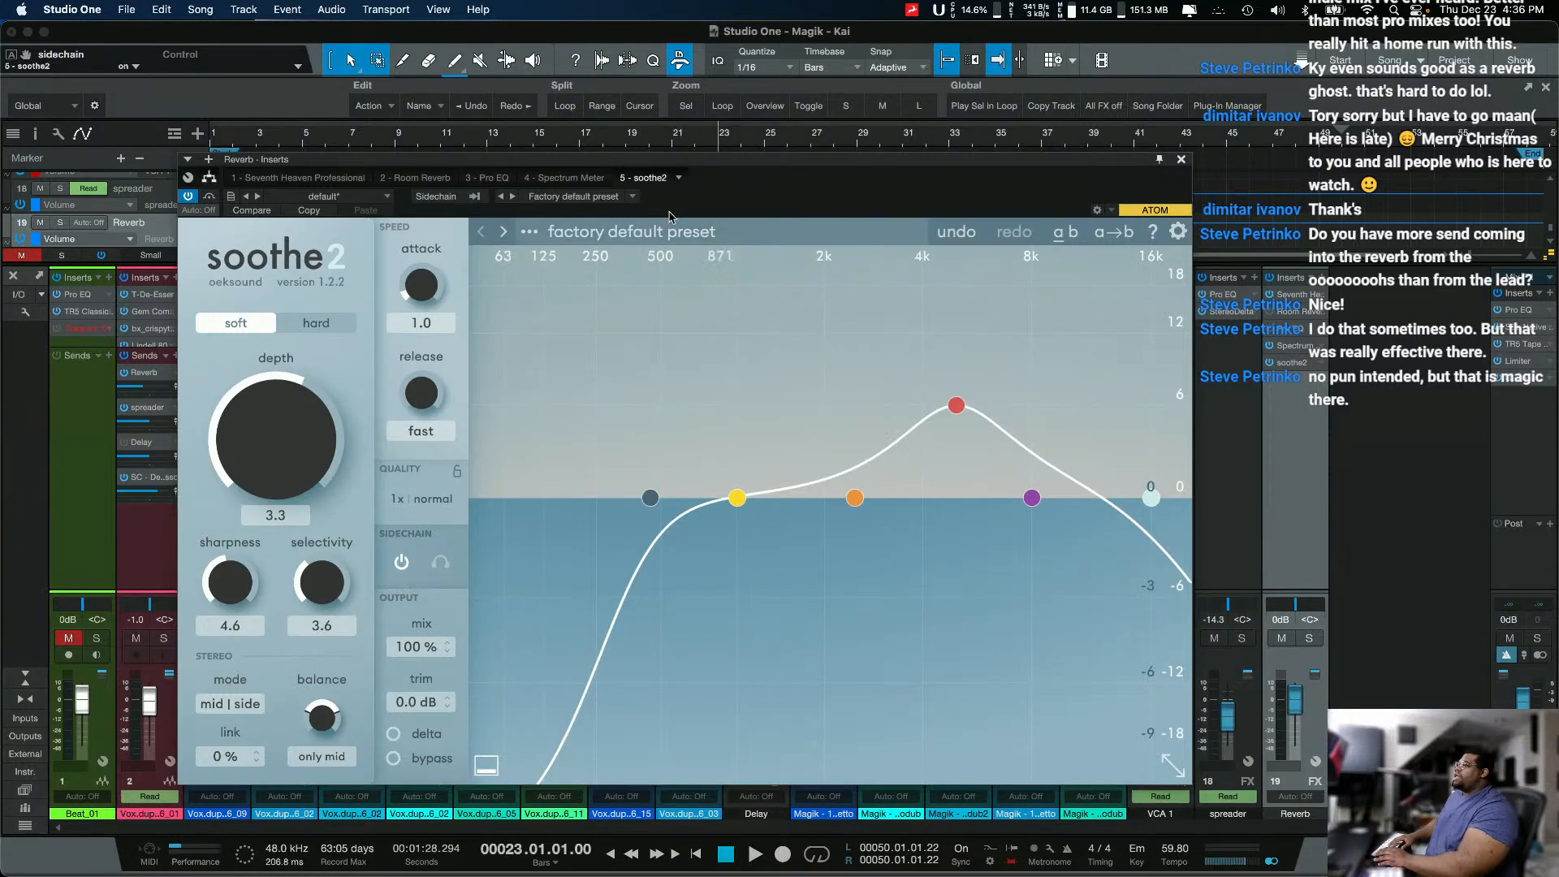
left_click(476, 197)
left_click(474, 234)
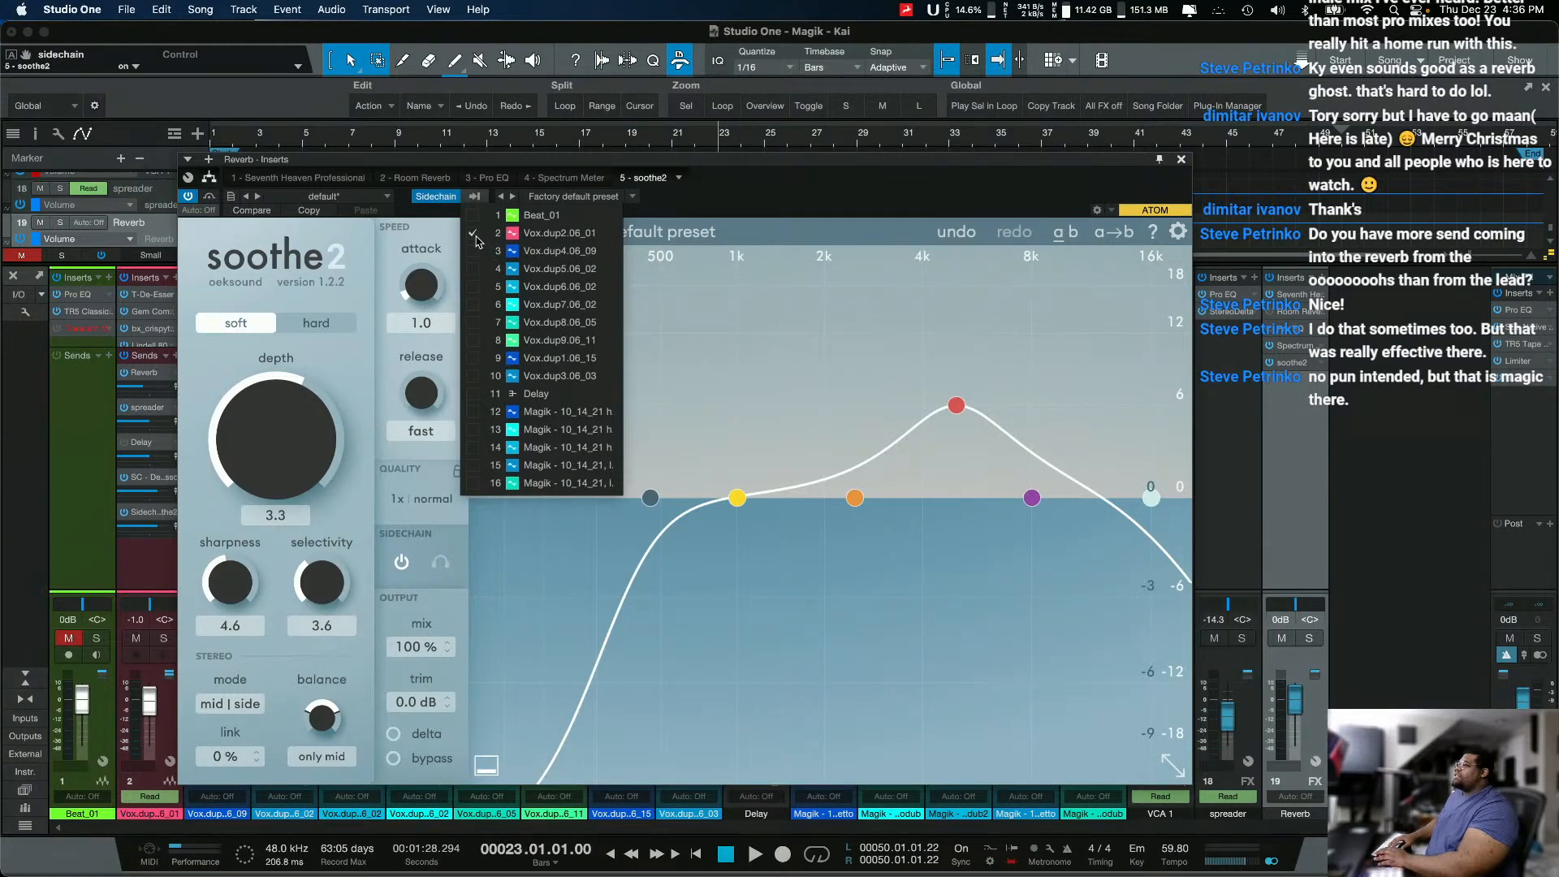
left_click(713, 209)
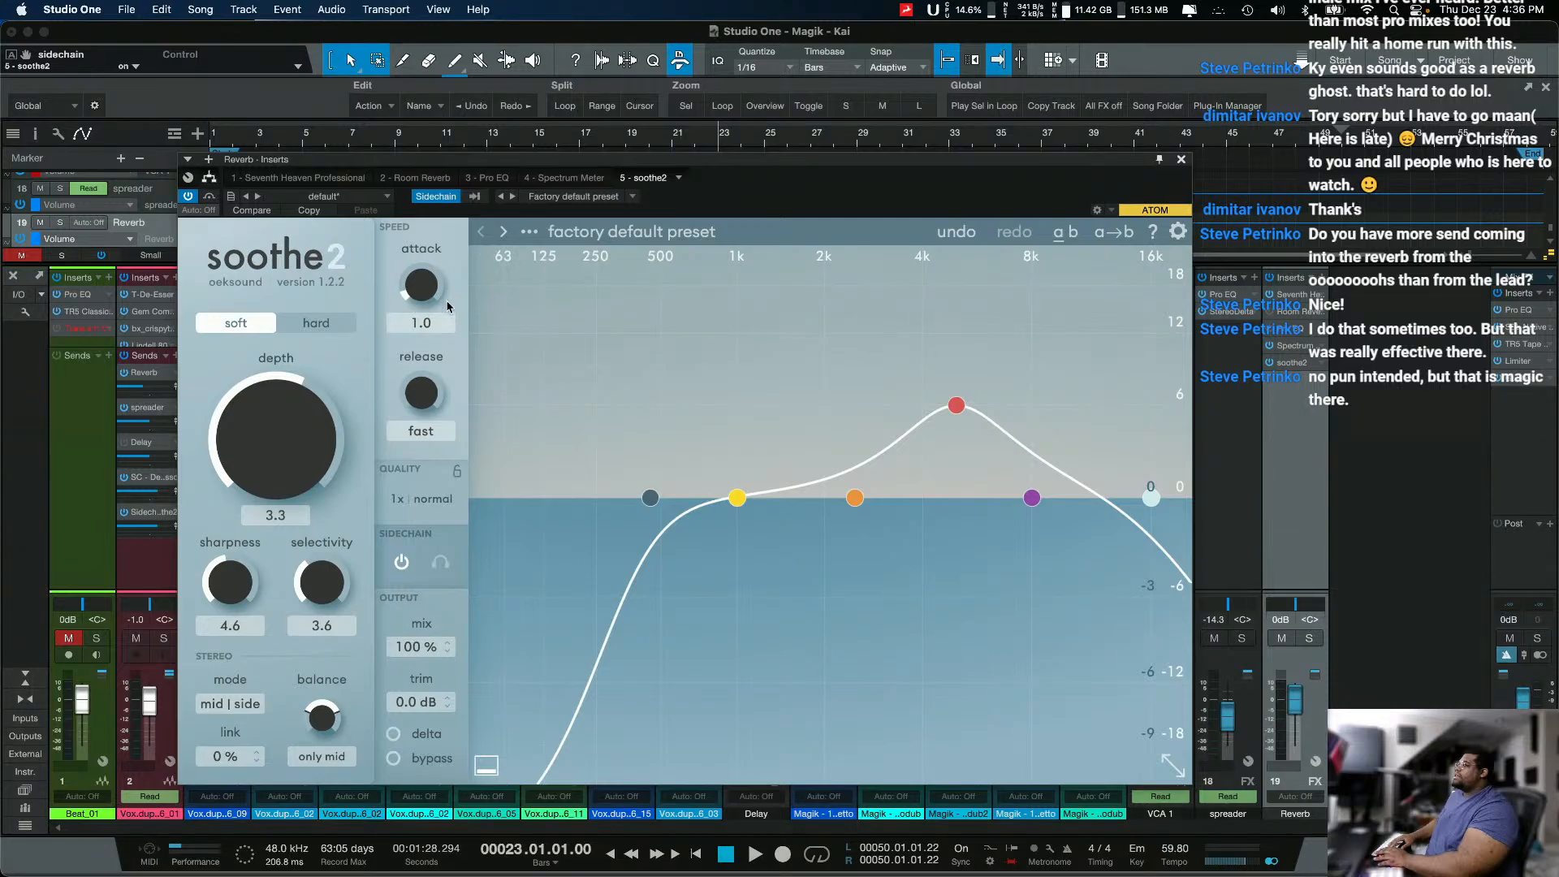
Step: Load soothe2's Flat start preset and set it to mid/side mode with 0% link and balance on only mid
left_click(529, 231)
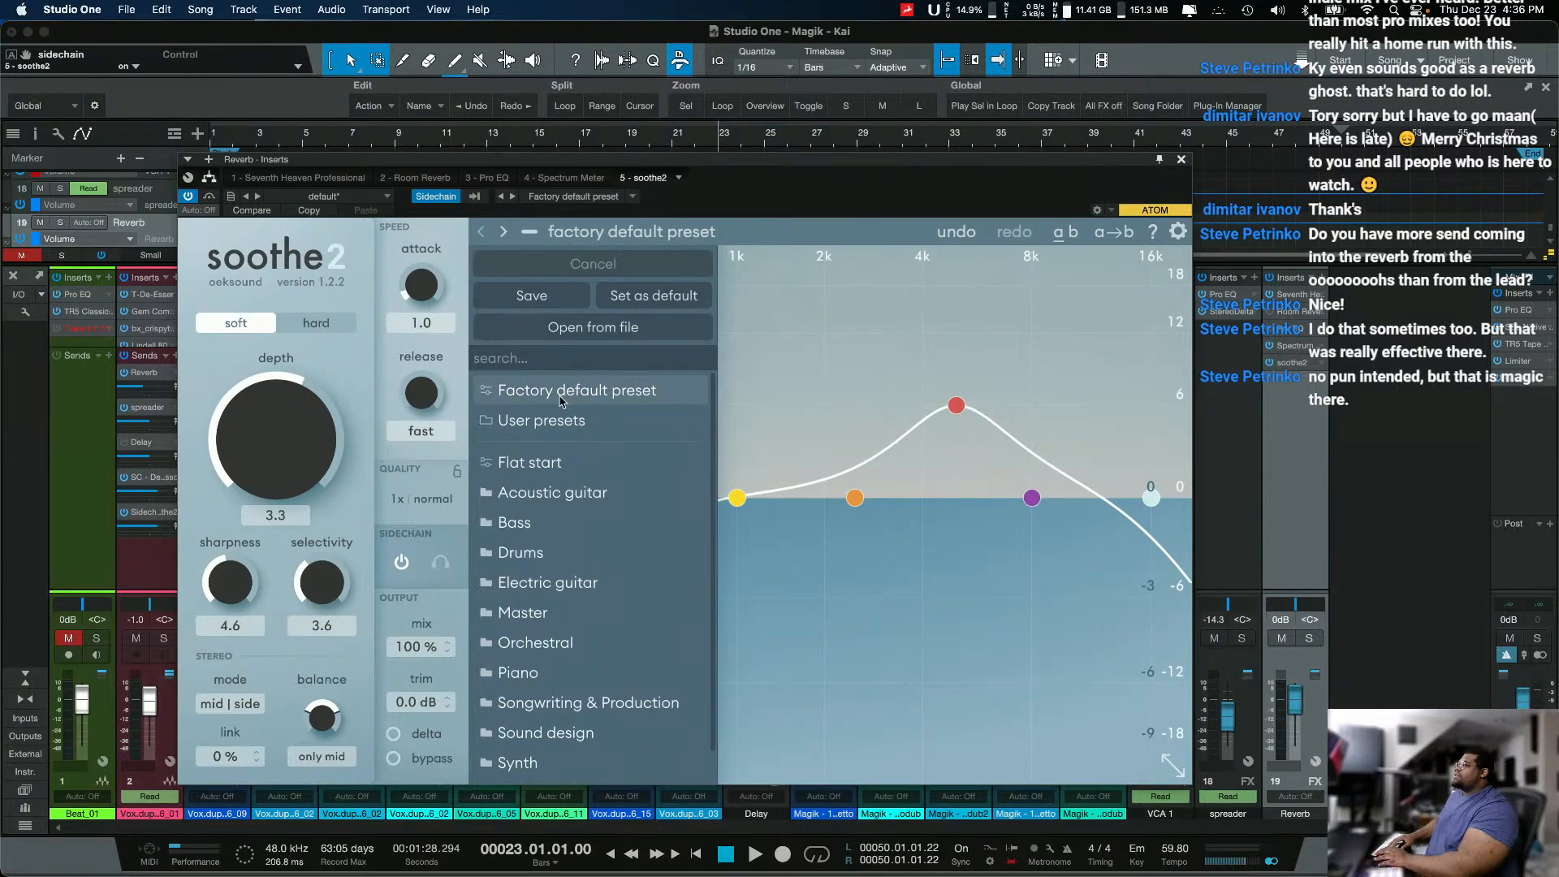
left_click(539, 459)
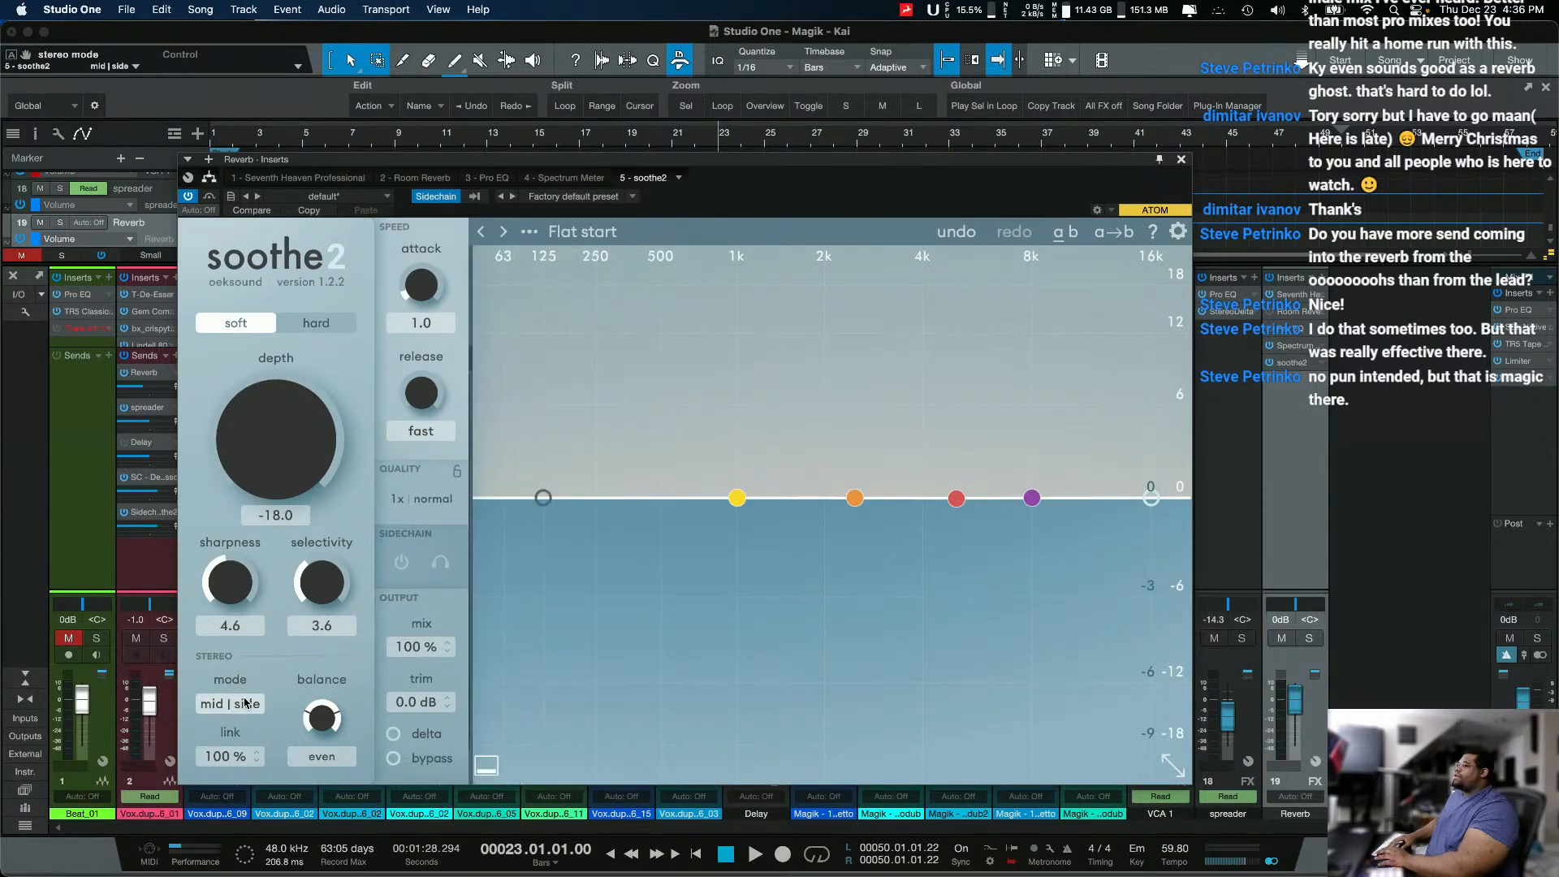
left_click_drag(217, 773, 230, 874)
left_click_drag(247, 751, 236, 841)
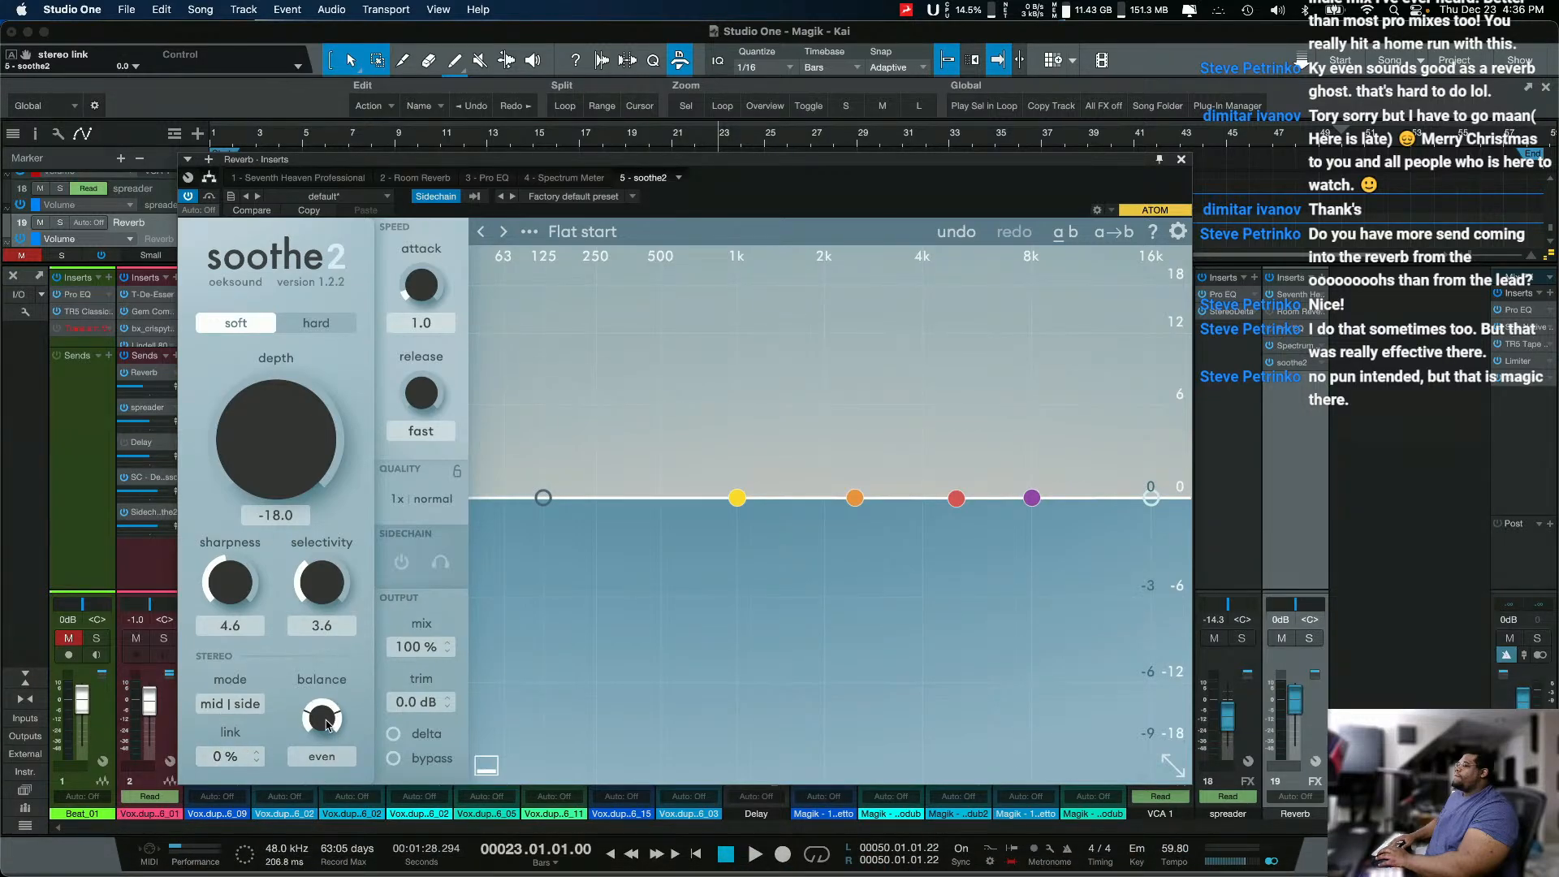
left_click_drag(324, 721, 349, 610)
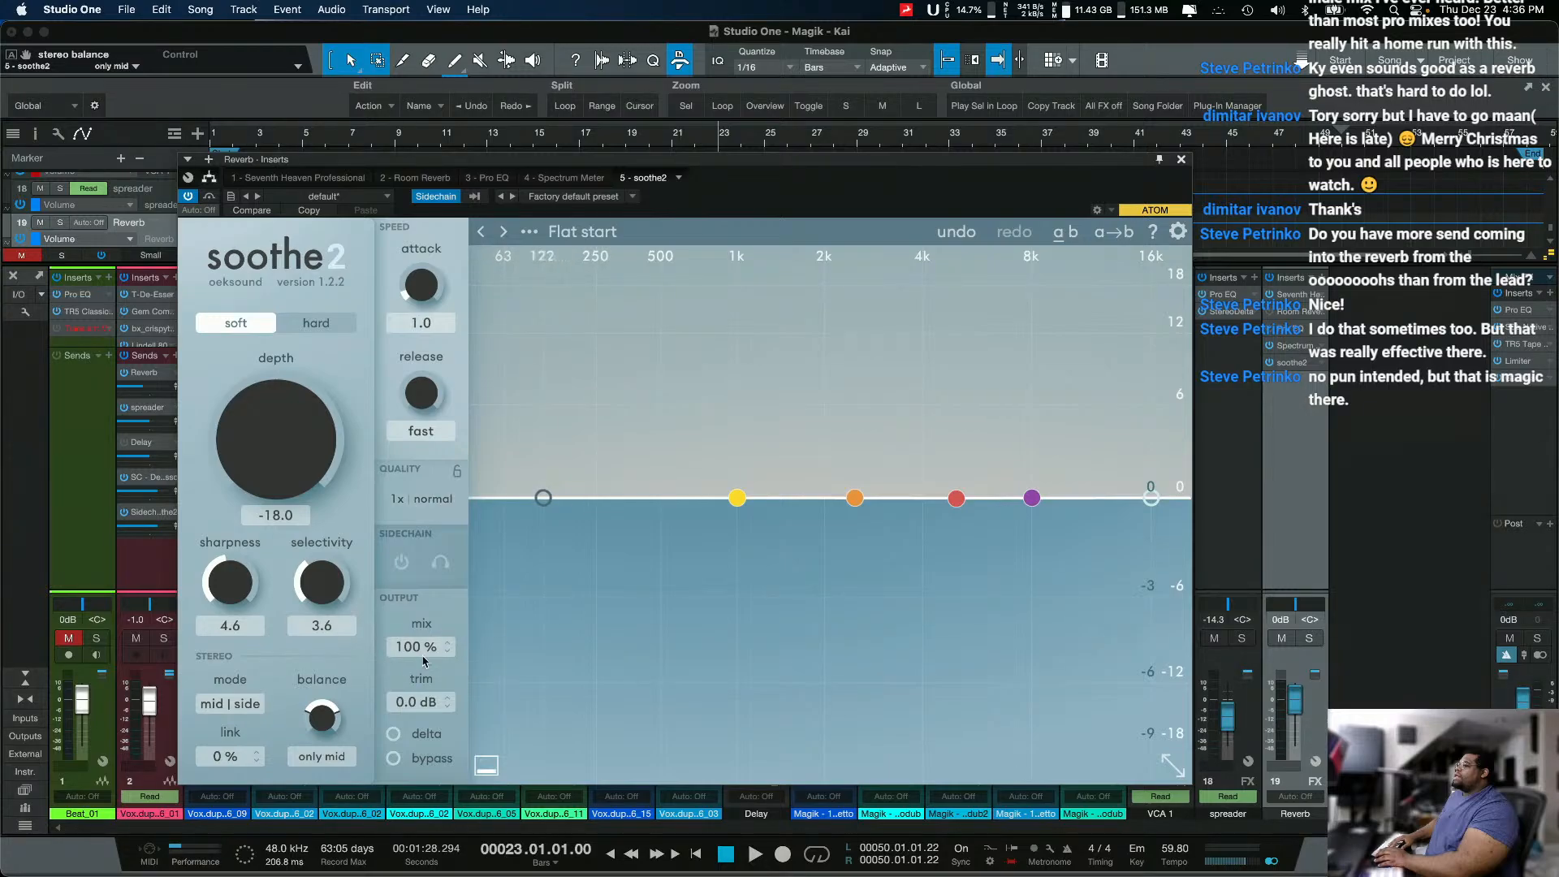
Step: Enable soothe2's low cut just below the 1 kHz band, and its high cut at about 8.6 kHz
left_click(543, 498)
double_click(544, 499)
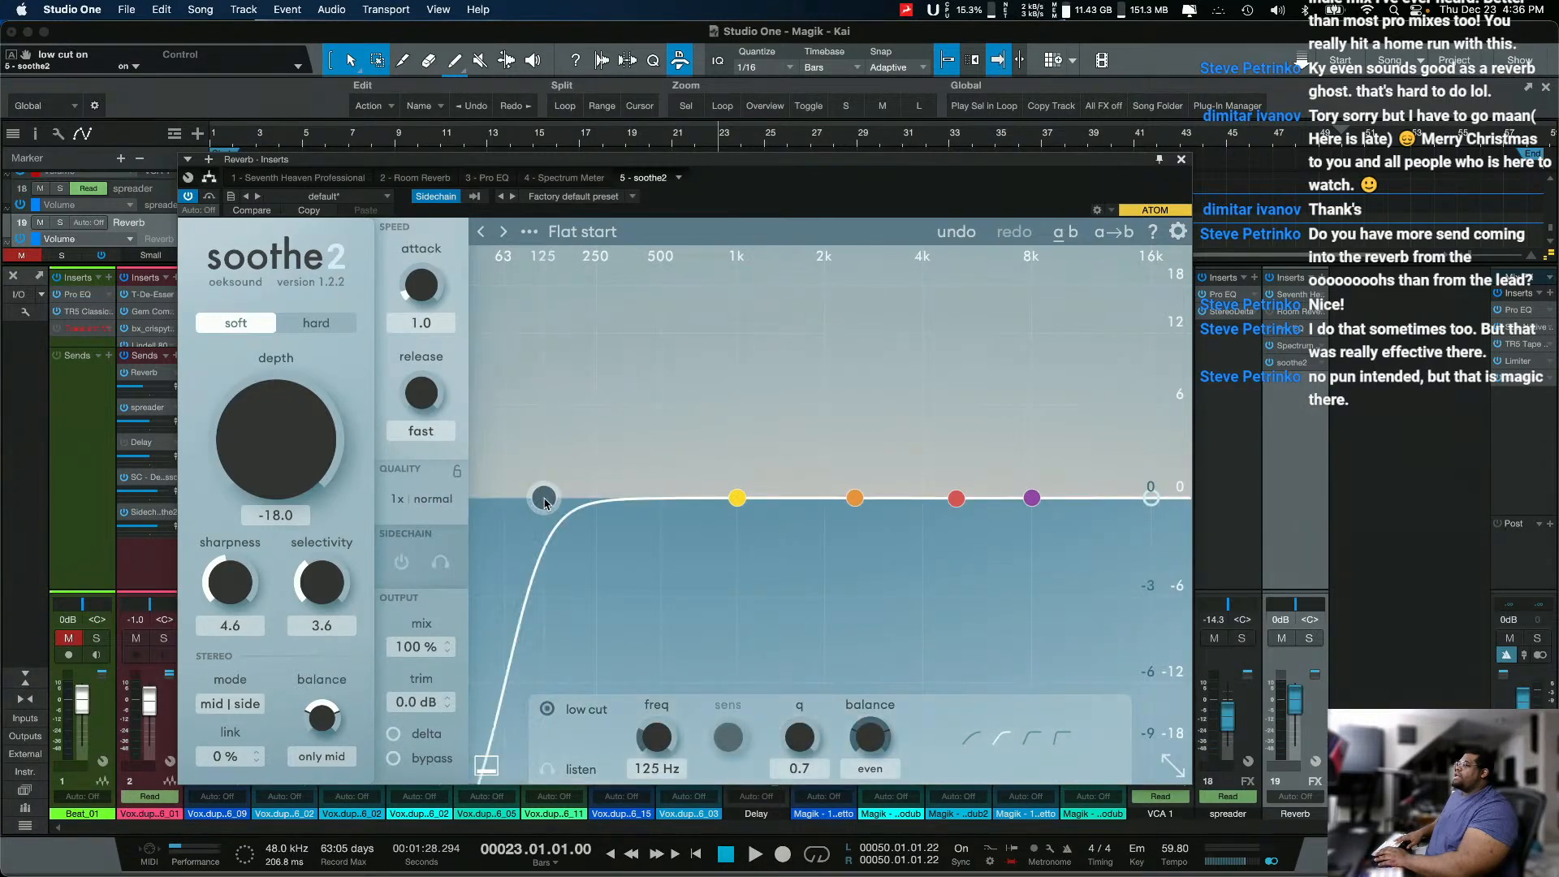
left_click_drag(544, 499, 710, 498)
left_click(1150, 498)
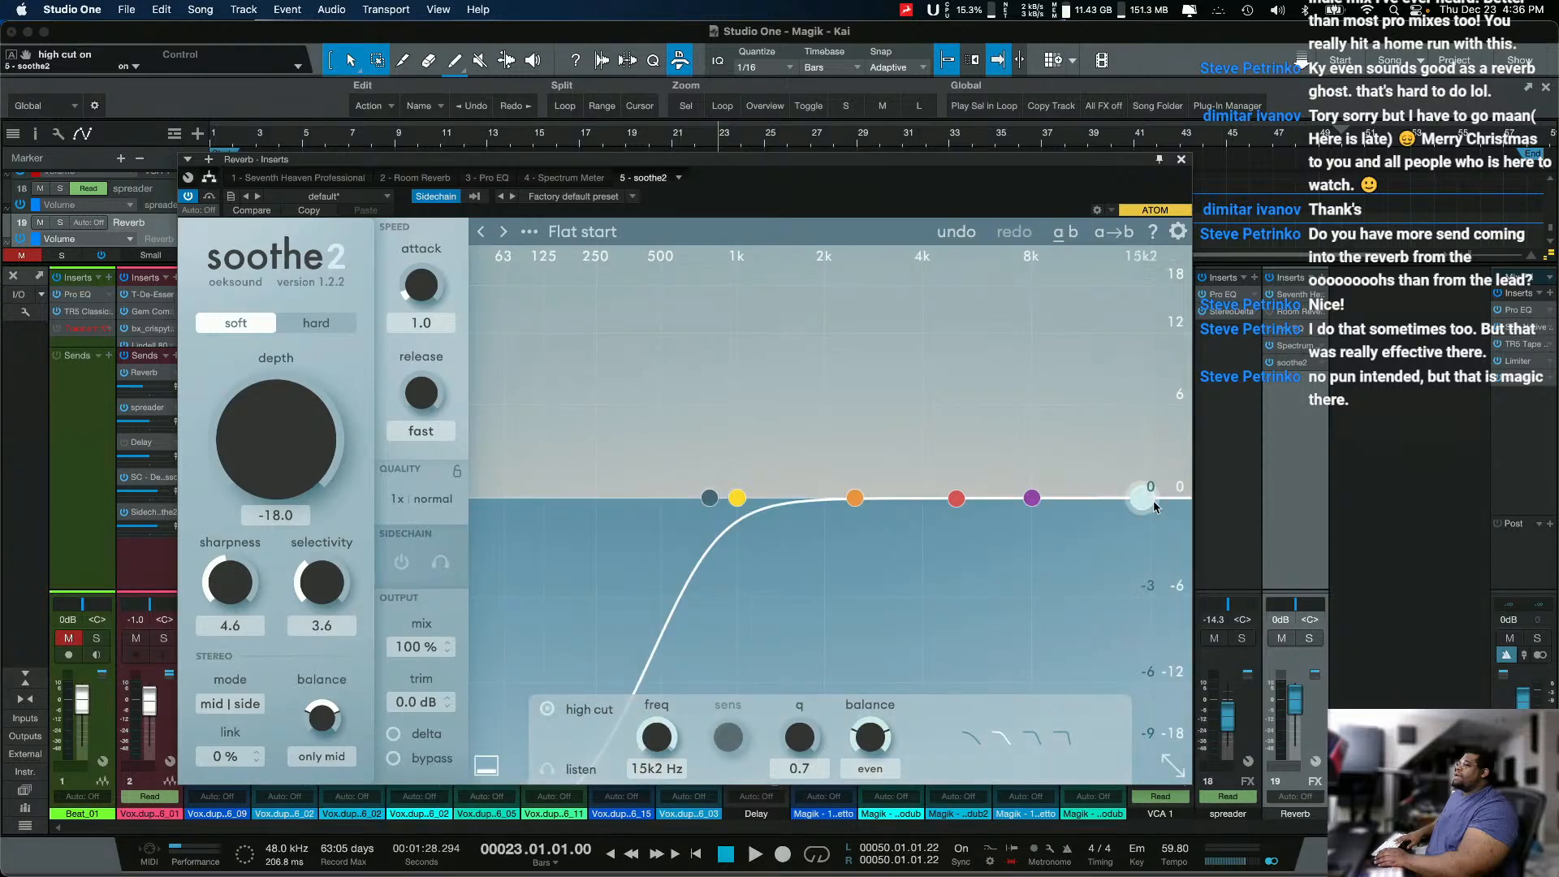
double_click(1150, 498)
left_click_drag(1151, 498, 1057, 496)
Step: Raise soothe2's depth to 17.9 while playing the mix, and stop playback
key("space")
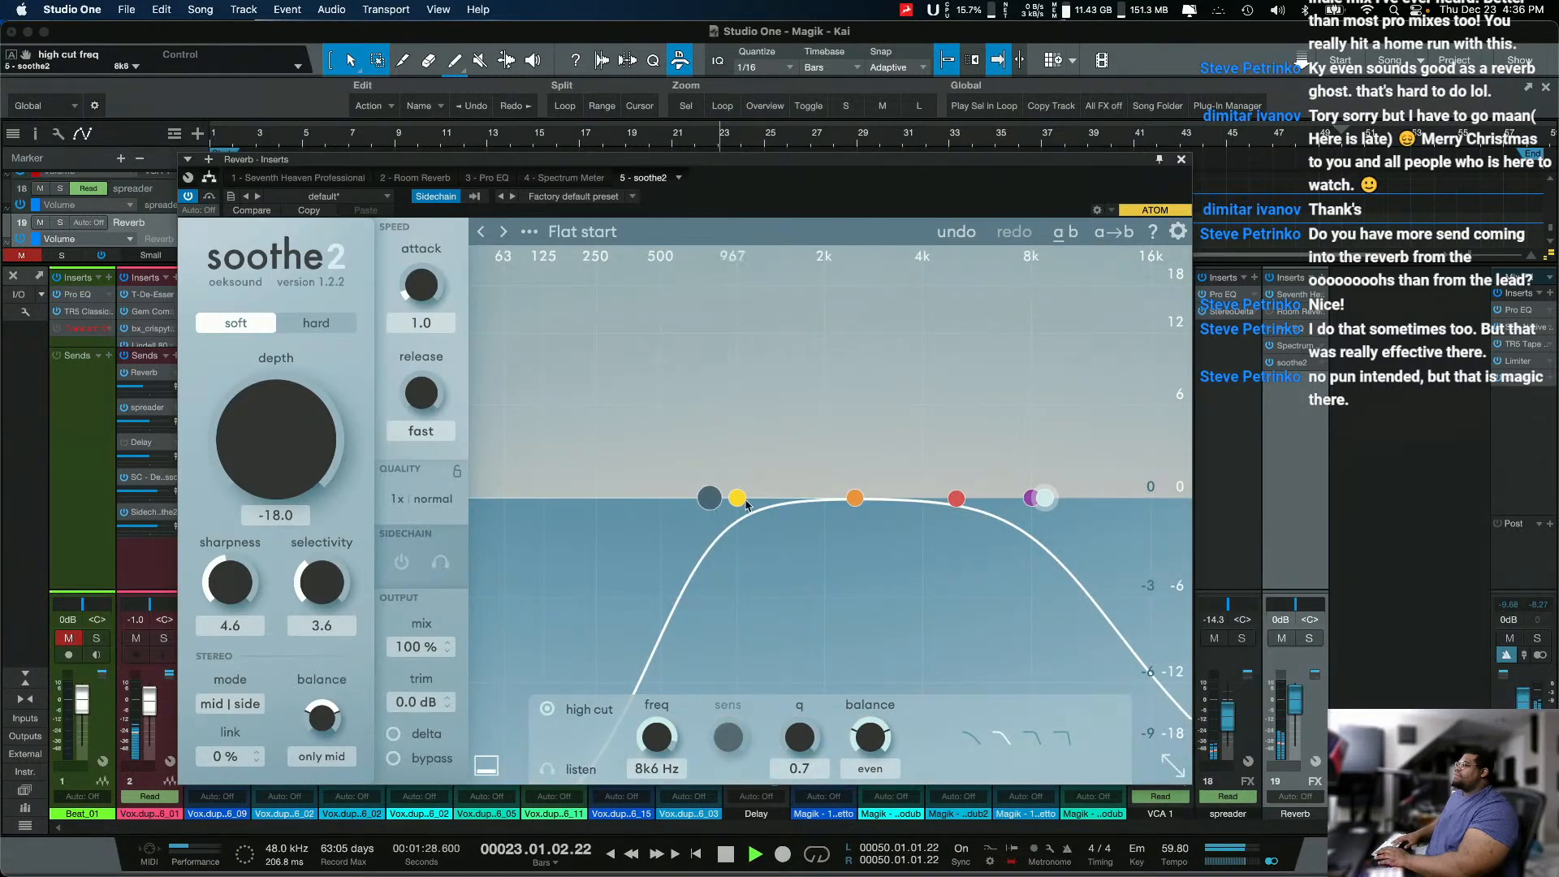
left_click_drag(275, 439, 267, 324)
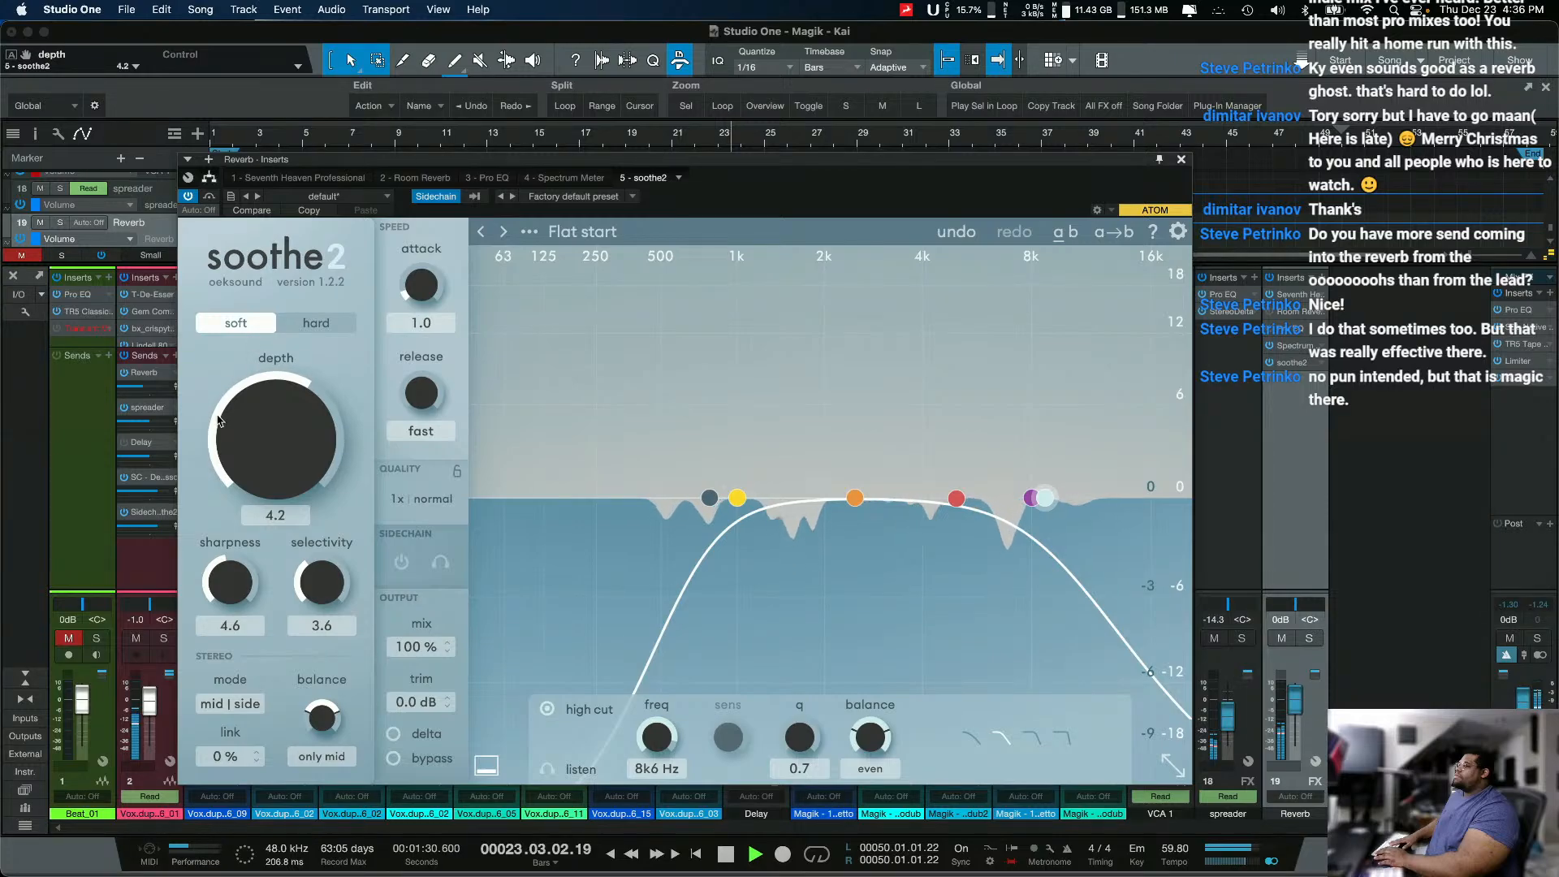
scroll(254, 438, "up", 5)
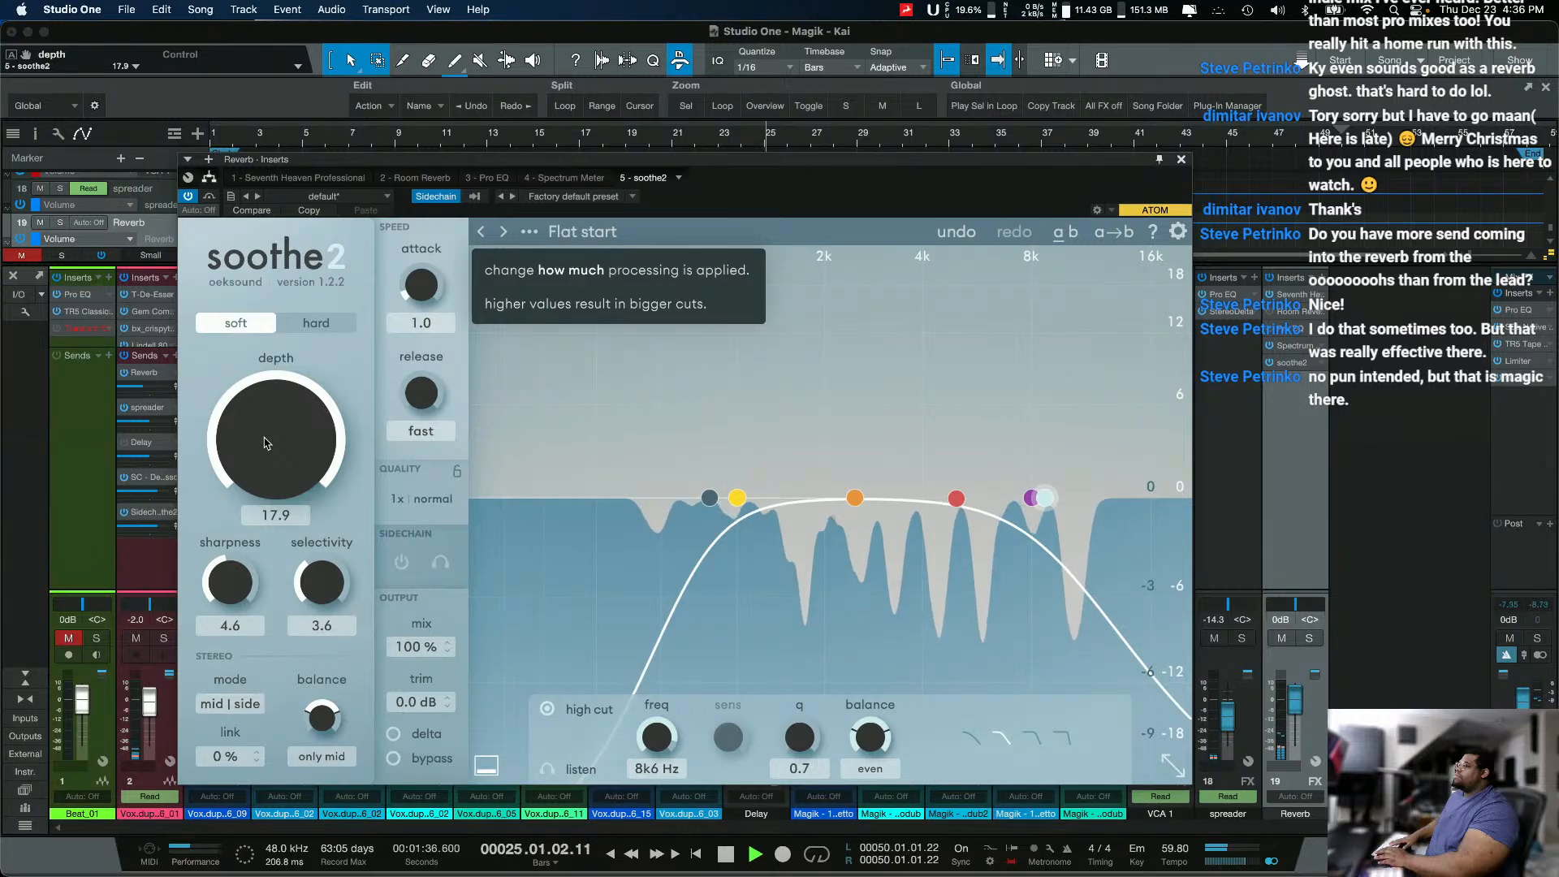
key("space")
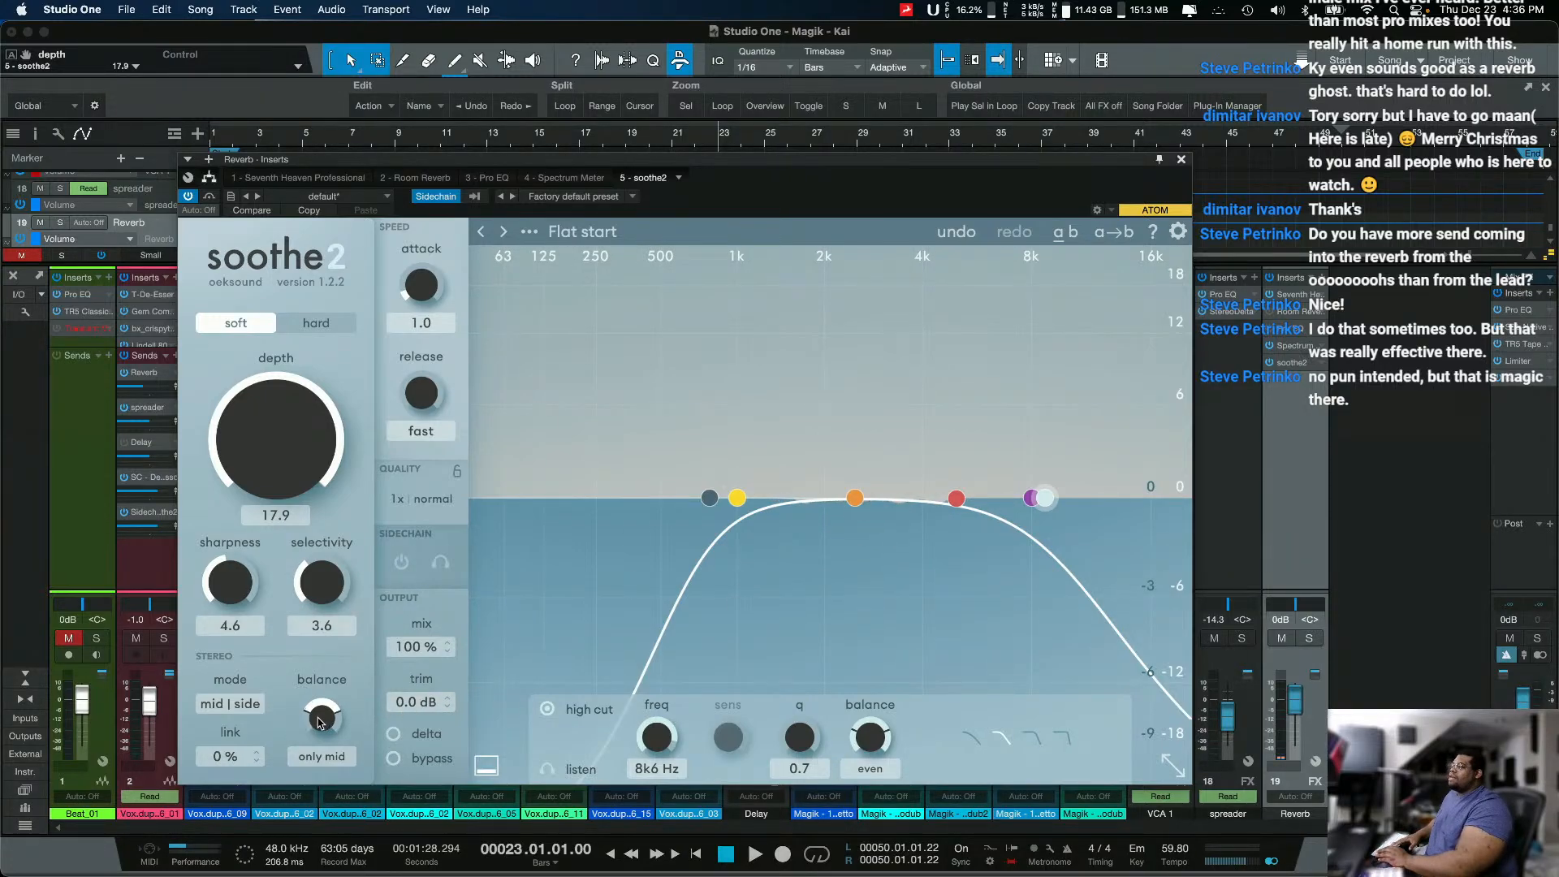
Step: Solo the Reverb channel and audition soothe2's delta signal during playback, switching delta off again
left_click(1315, 639)
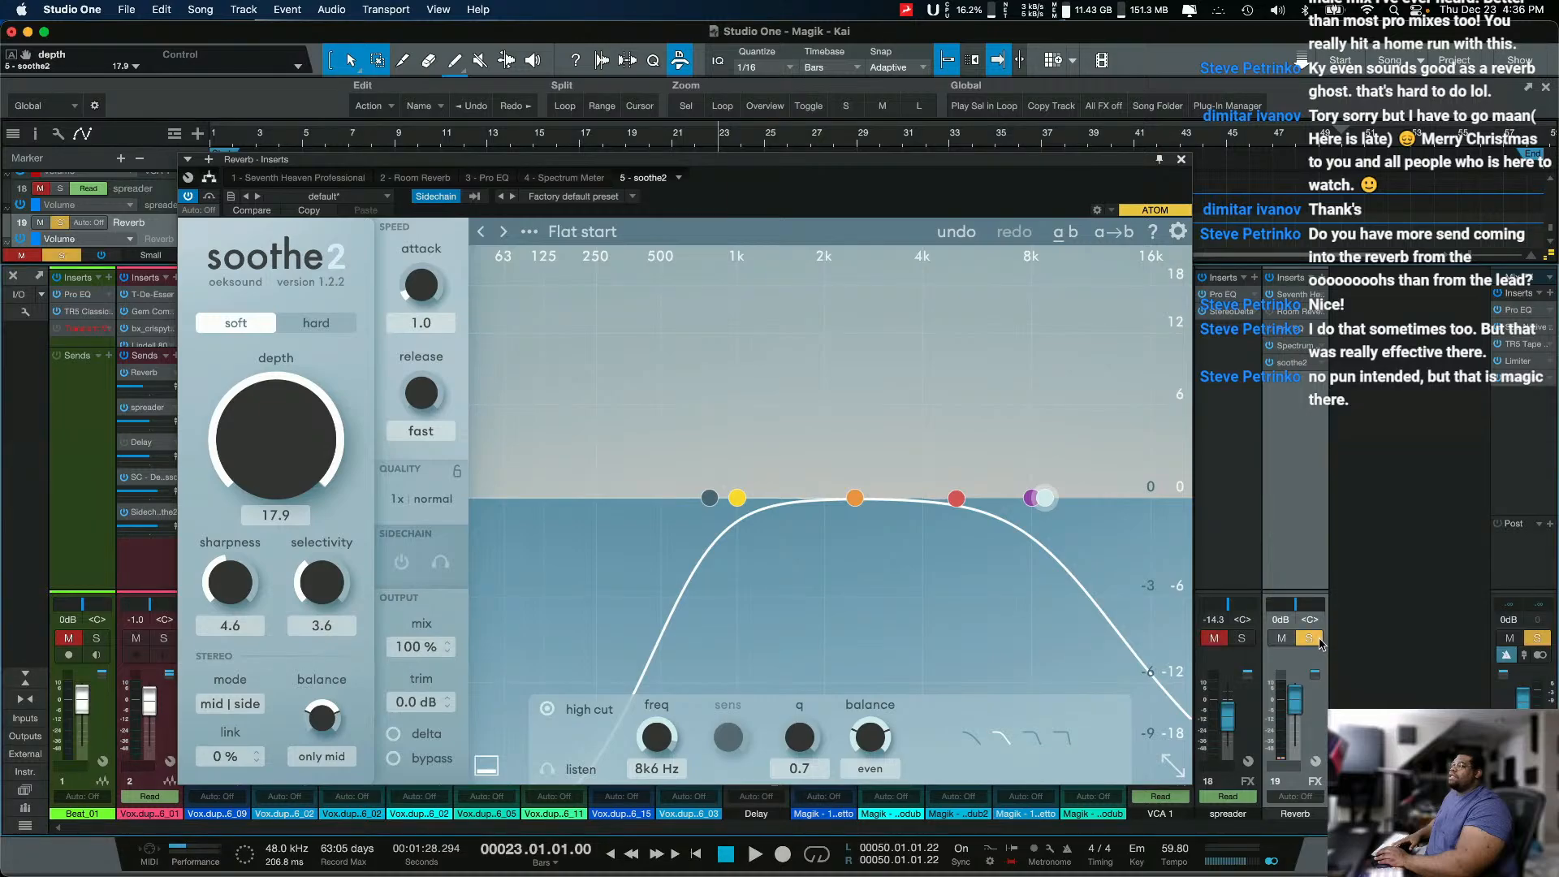
key("space")
left_click(395, 734)
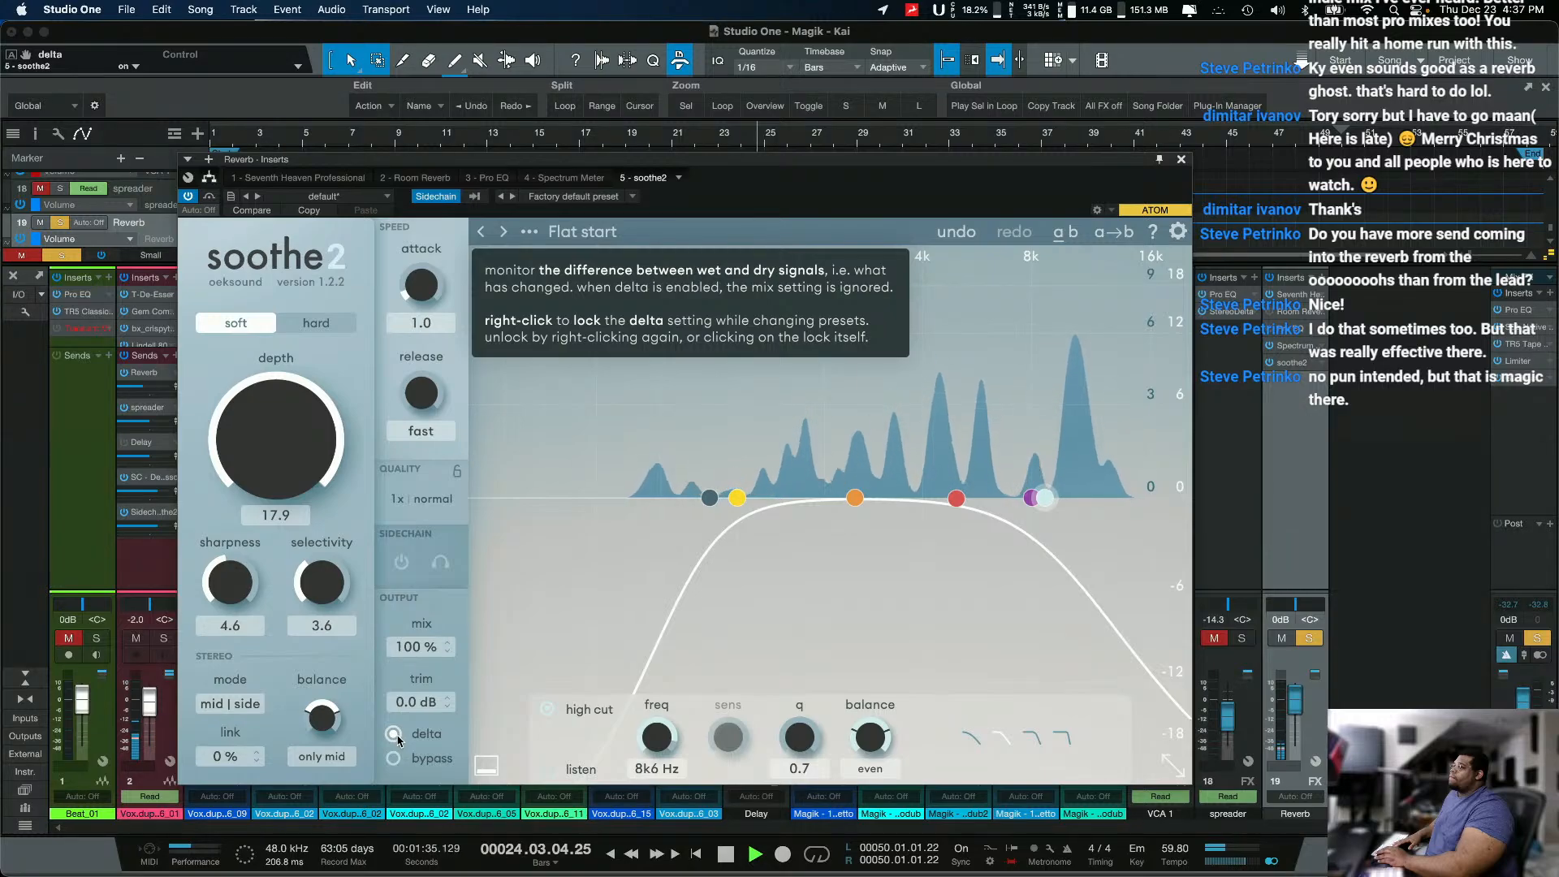
left_click(397, 736)
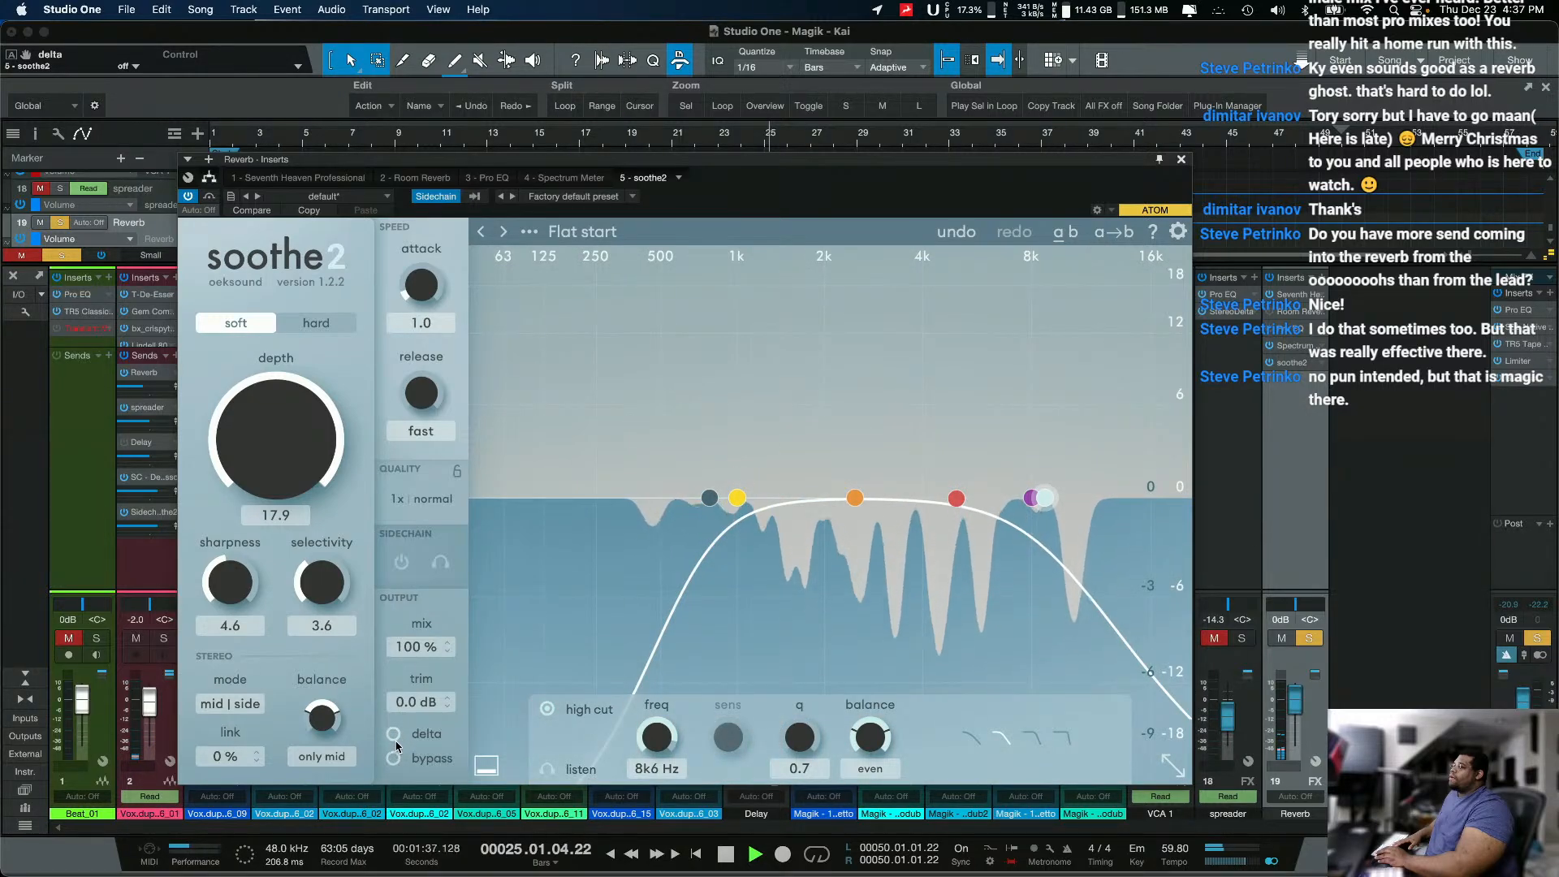
Step: Listen to soothe2's external sidechain input by restarting playback with the sidechain cue on, and switch the cue off
left_click(442, 563)
key("space")
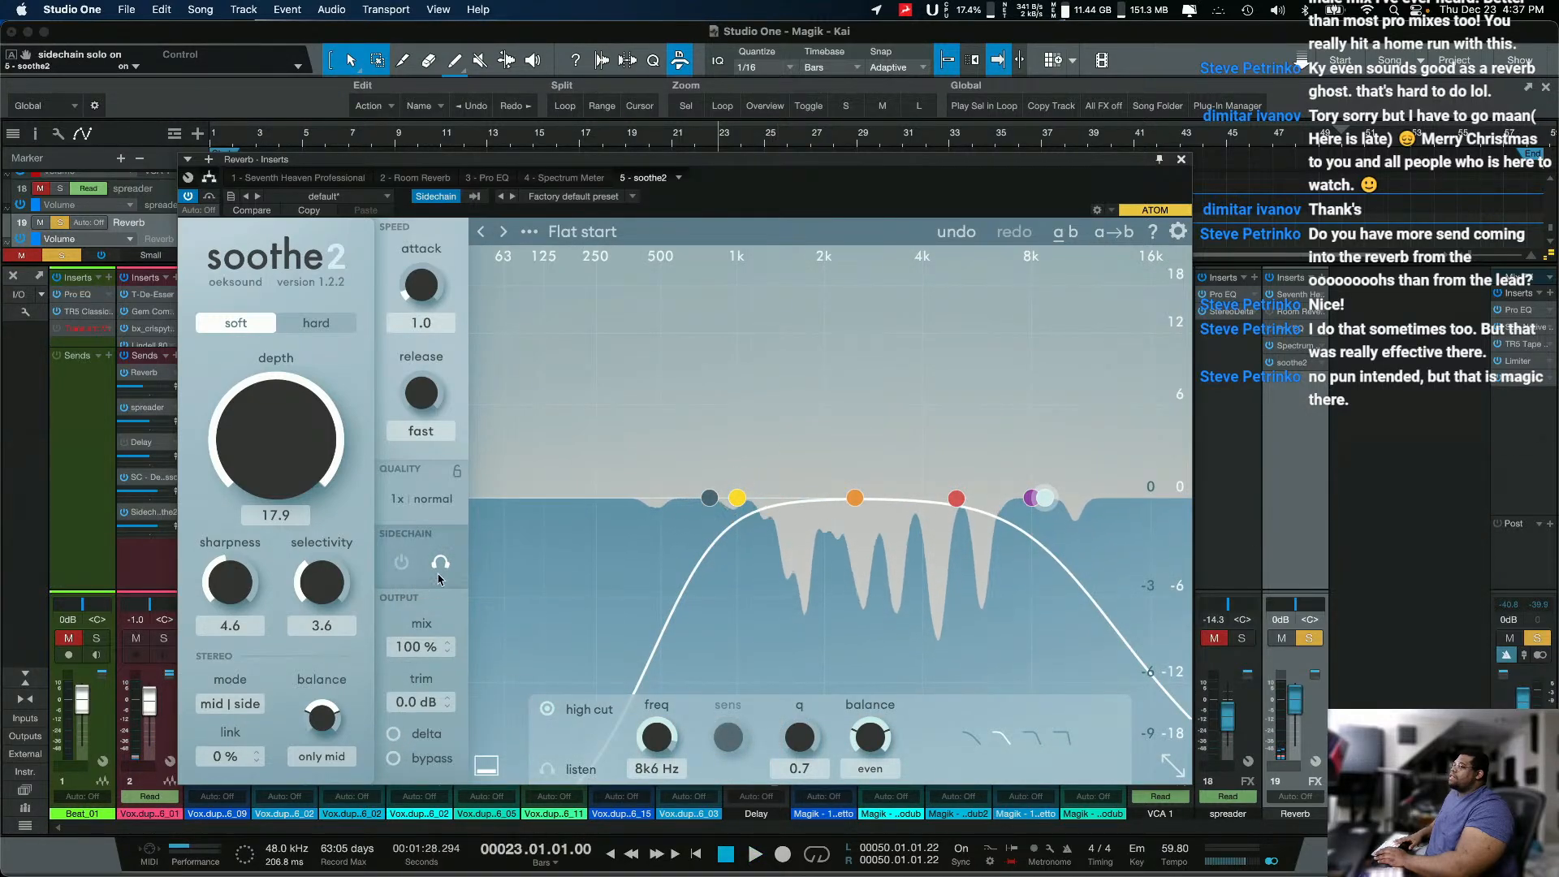
key("space")
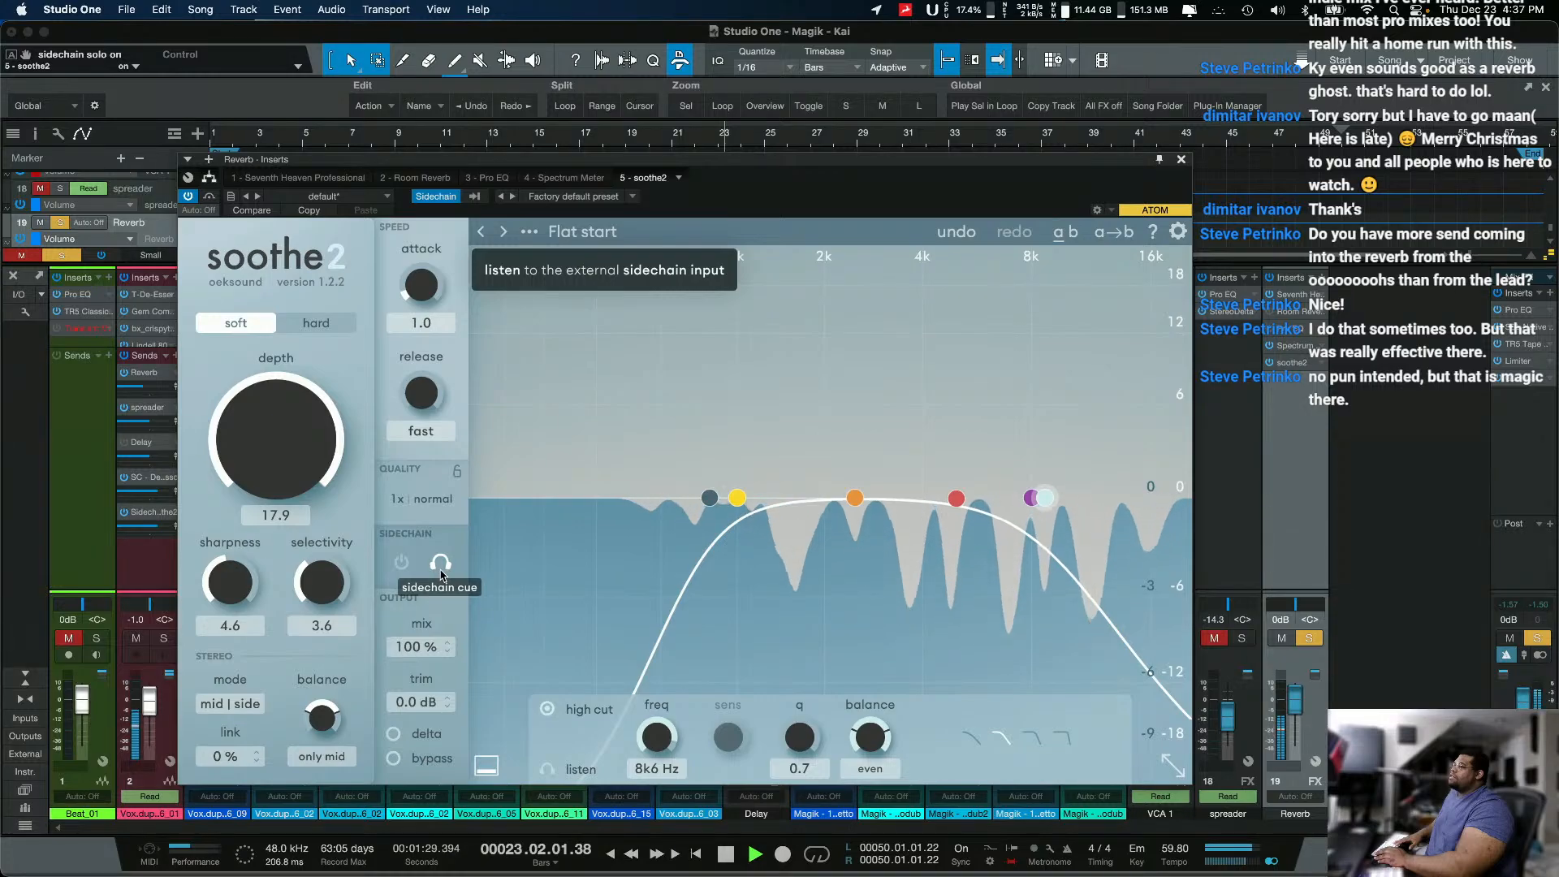
left_click(442, 571)
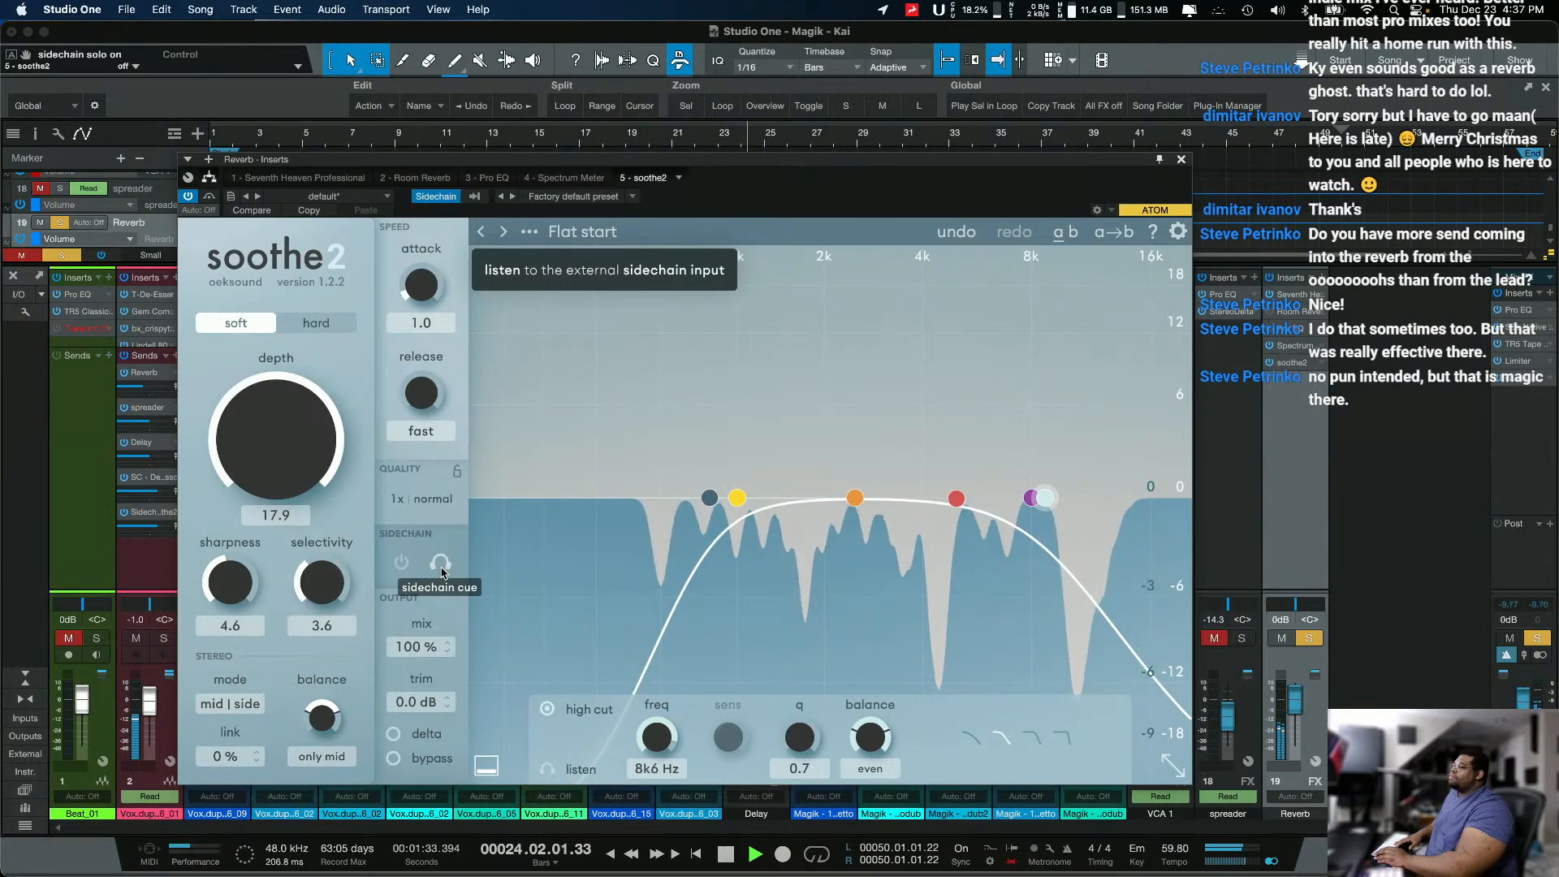
Step: Switch soothe2 to hard mode, lower its depth to -18.0 while the reverb plays, and restart playback
left_click_drag(302, 478, 319, 287)
left_click(316, 321)
left_click_drag(282, 399, 251, 546)
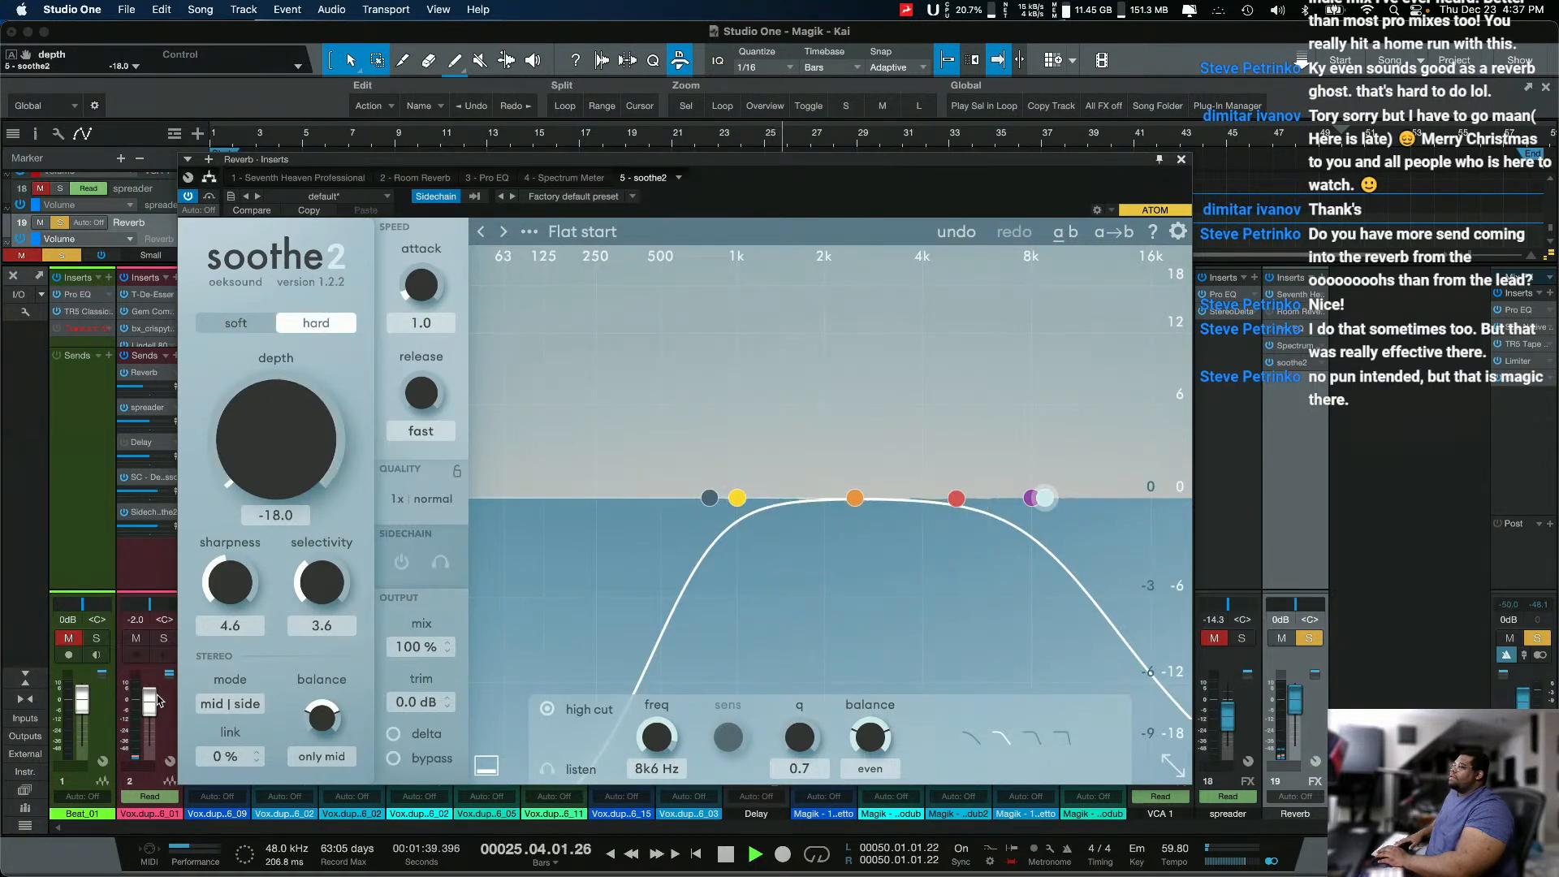
key("space")
key("space")
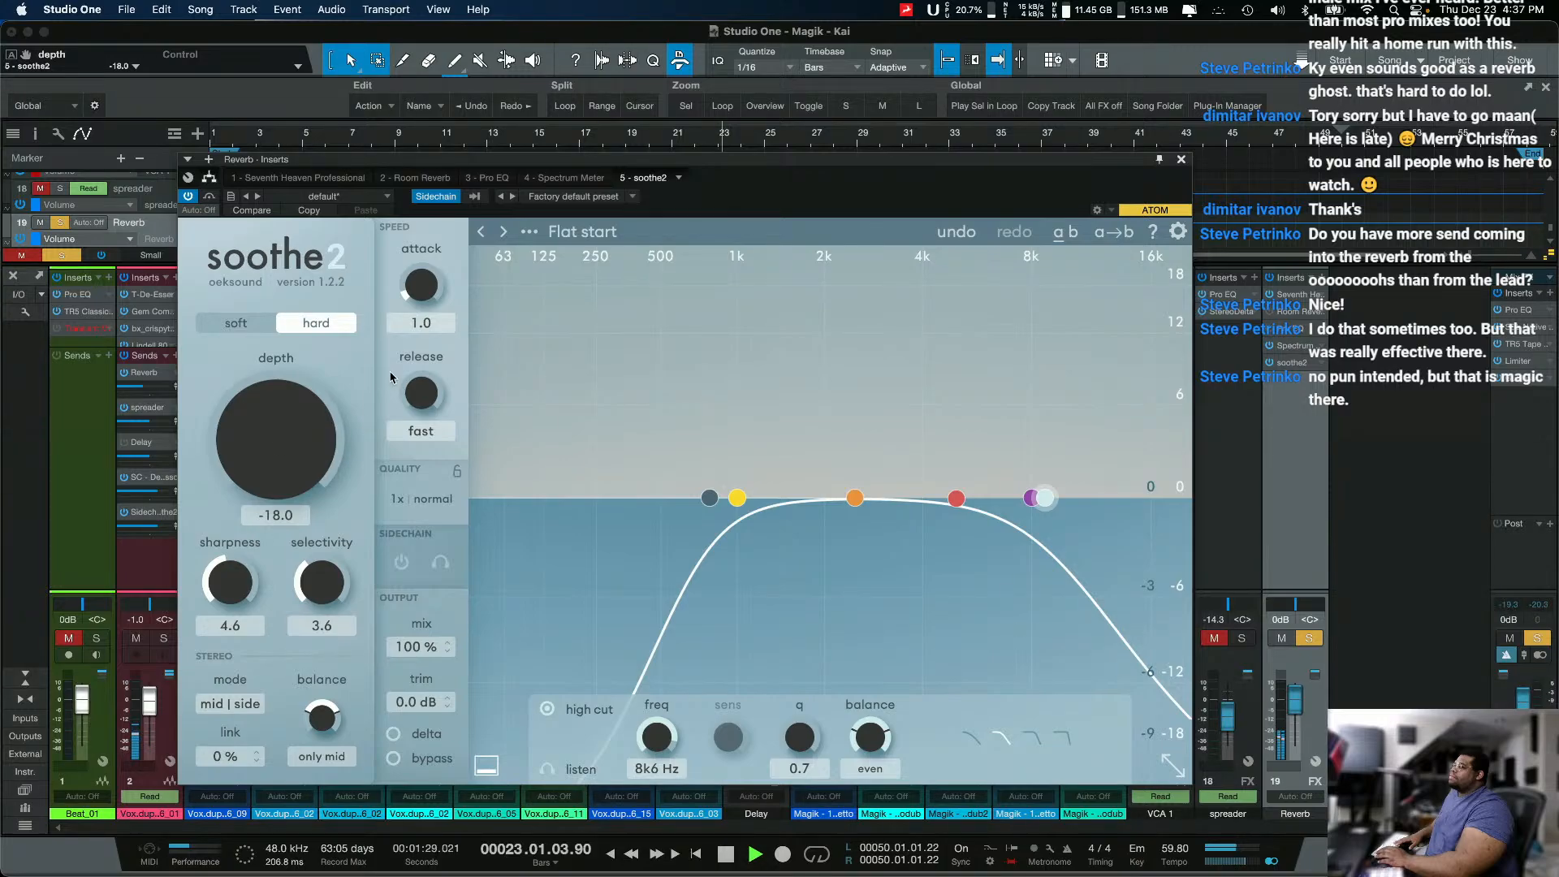
Step: Set soothe2's attack to fast and its depth to -11.0 during playback, and stop playback
left_click_drag(282, 452, 288, 317)
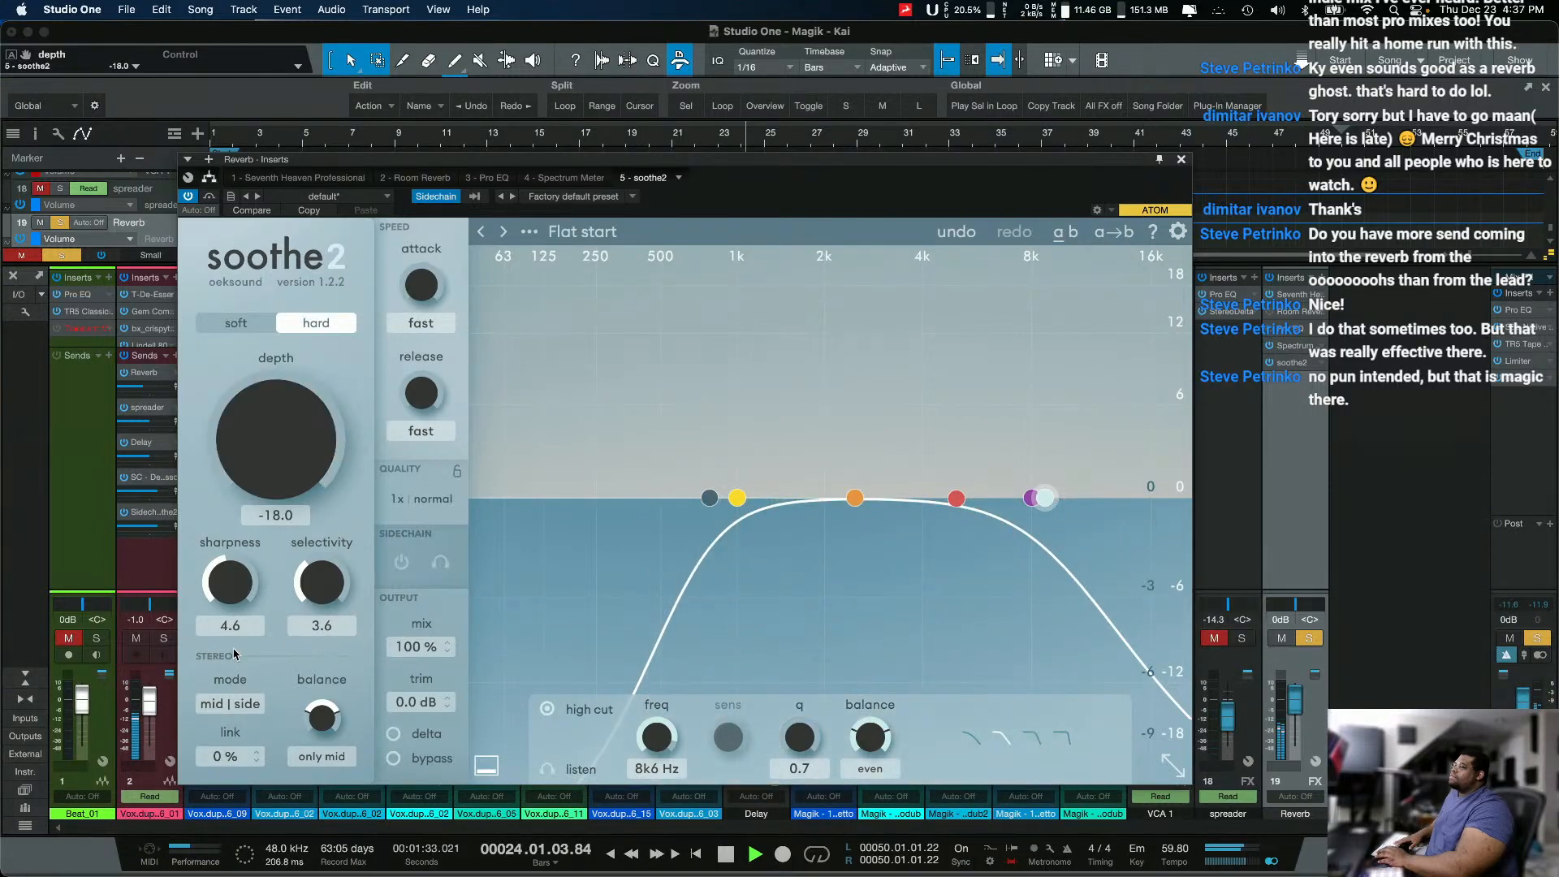
left_click_drag(405, 145, 341, 417)
key("space")
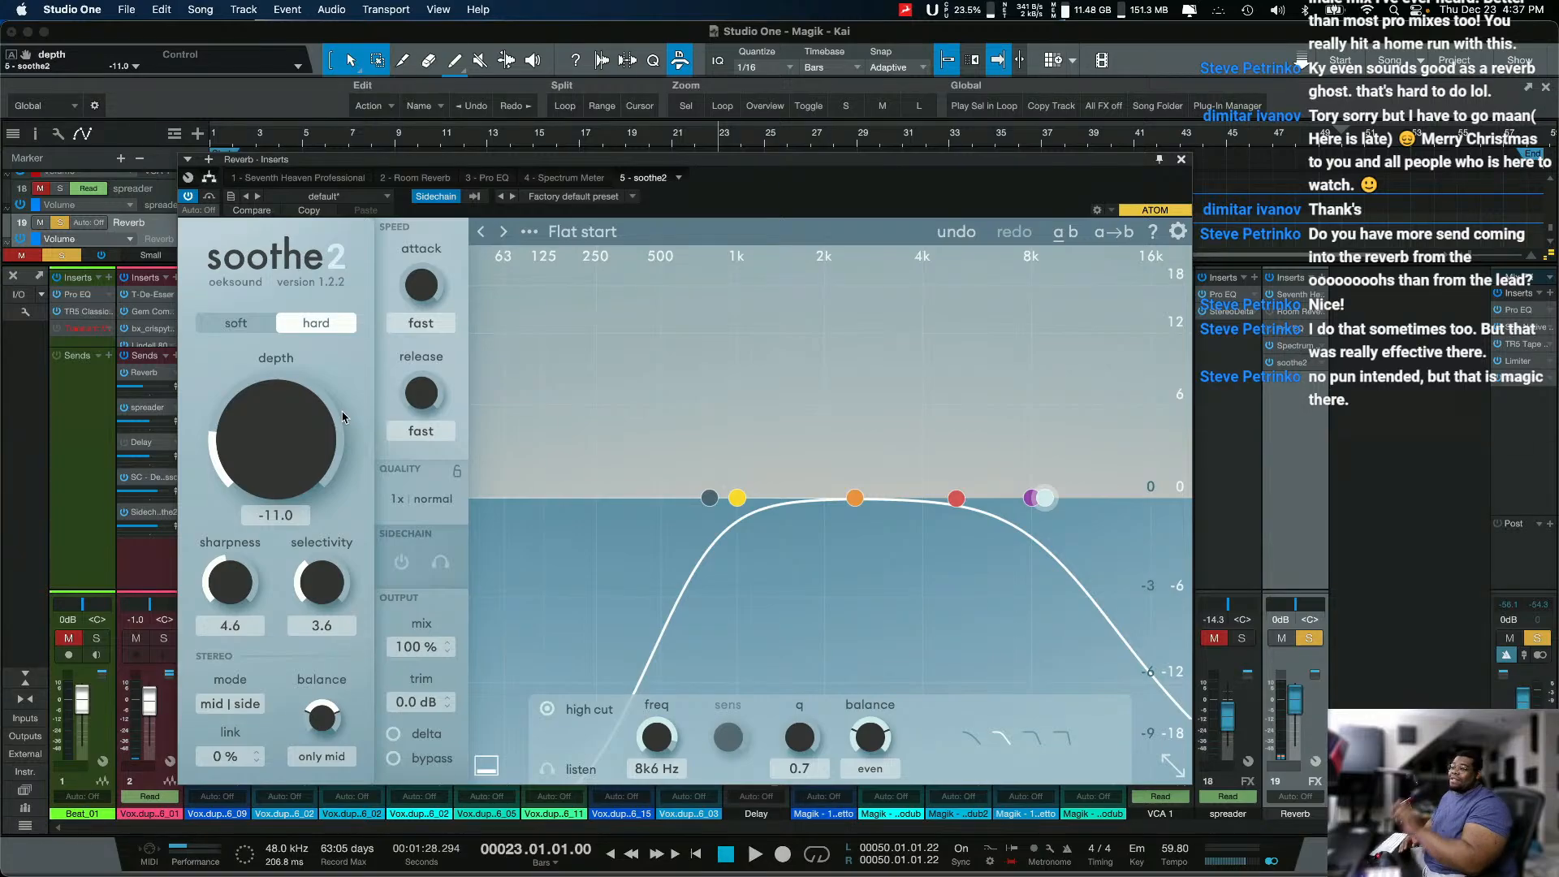
Step: Remove soothe2 from the Reverb channel's inserts and close the channel's insert window
right_click(1323, 370)
left_click(1348, 524)
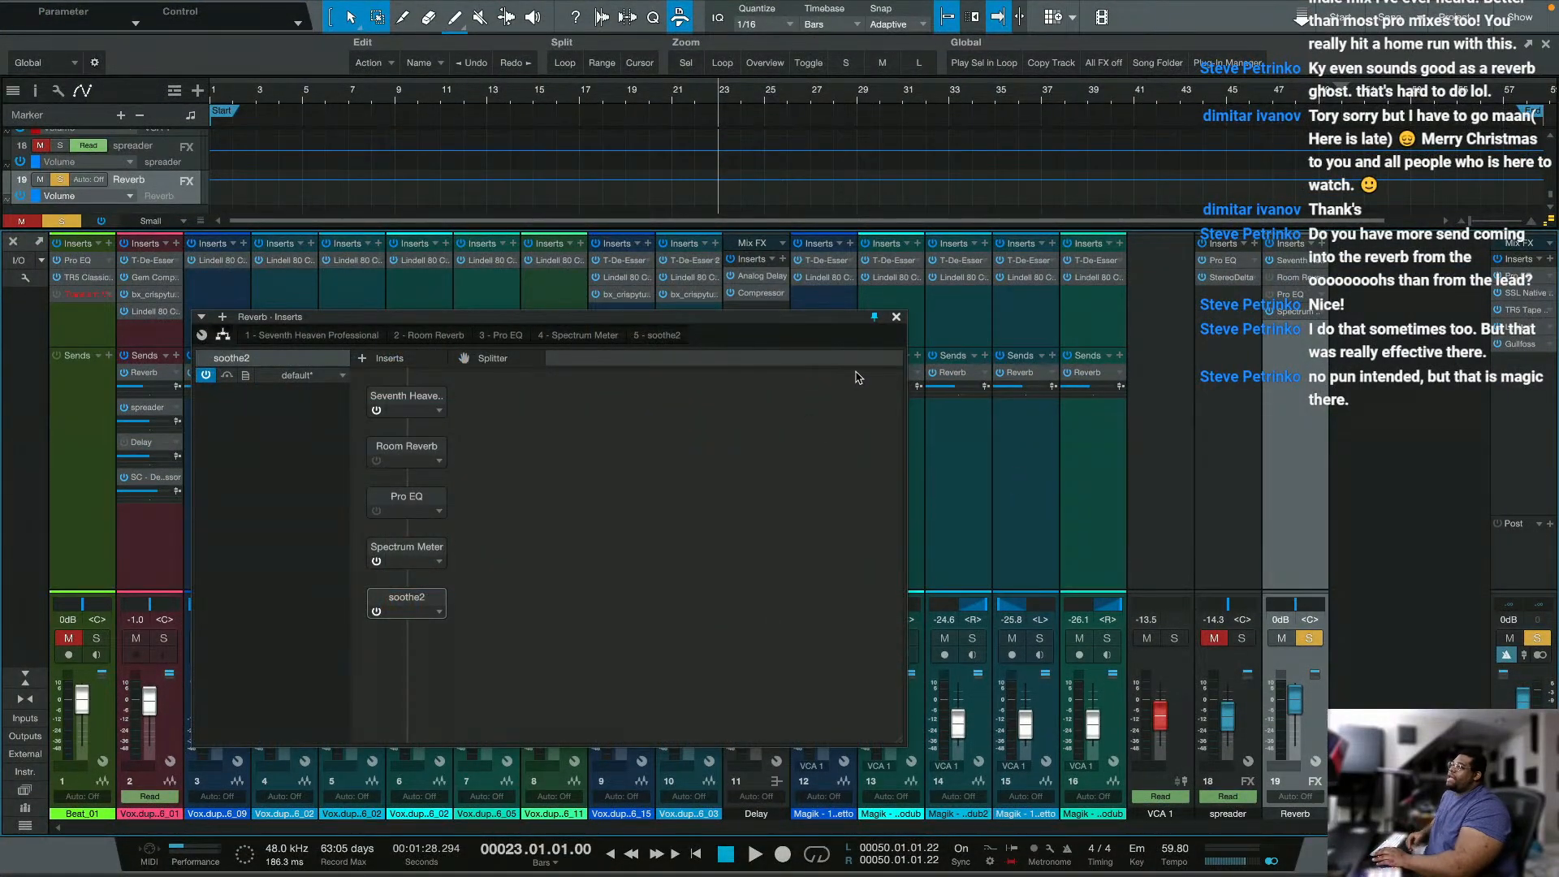
left_click(897, 316)
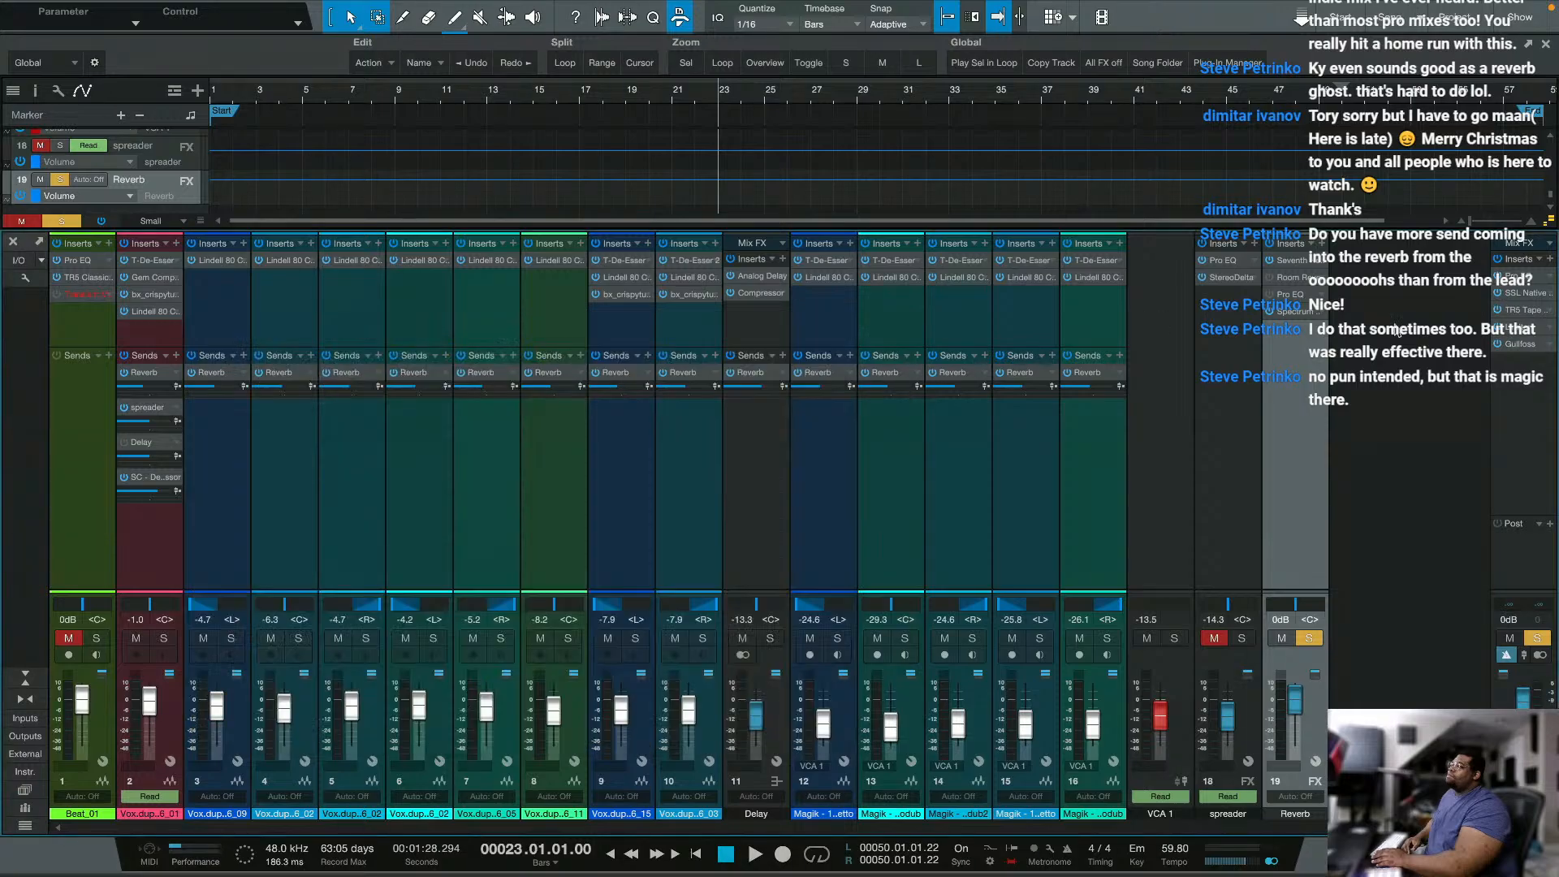
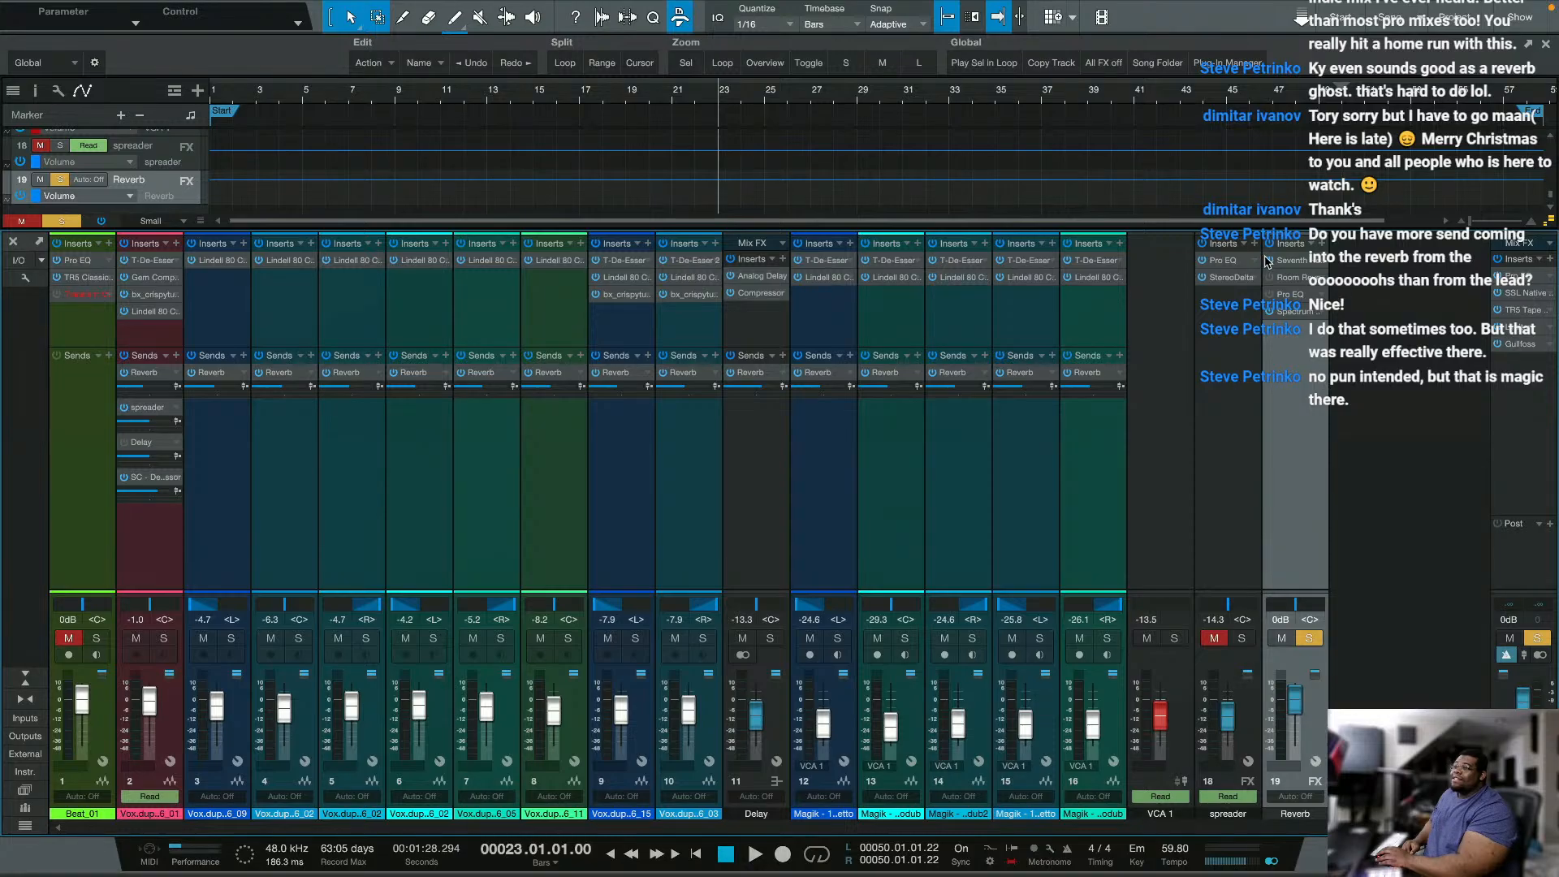
Step: Insert the Tai Chi reverb on the Reverb channel and move its window up so all its controls fit on screen
left_click(1330, 247)
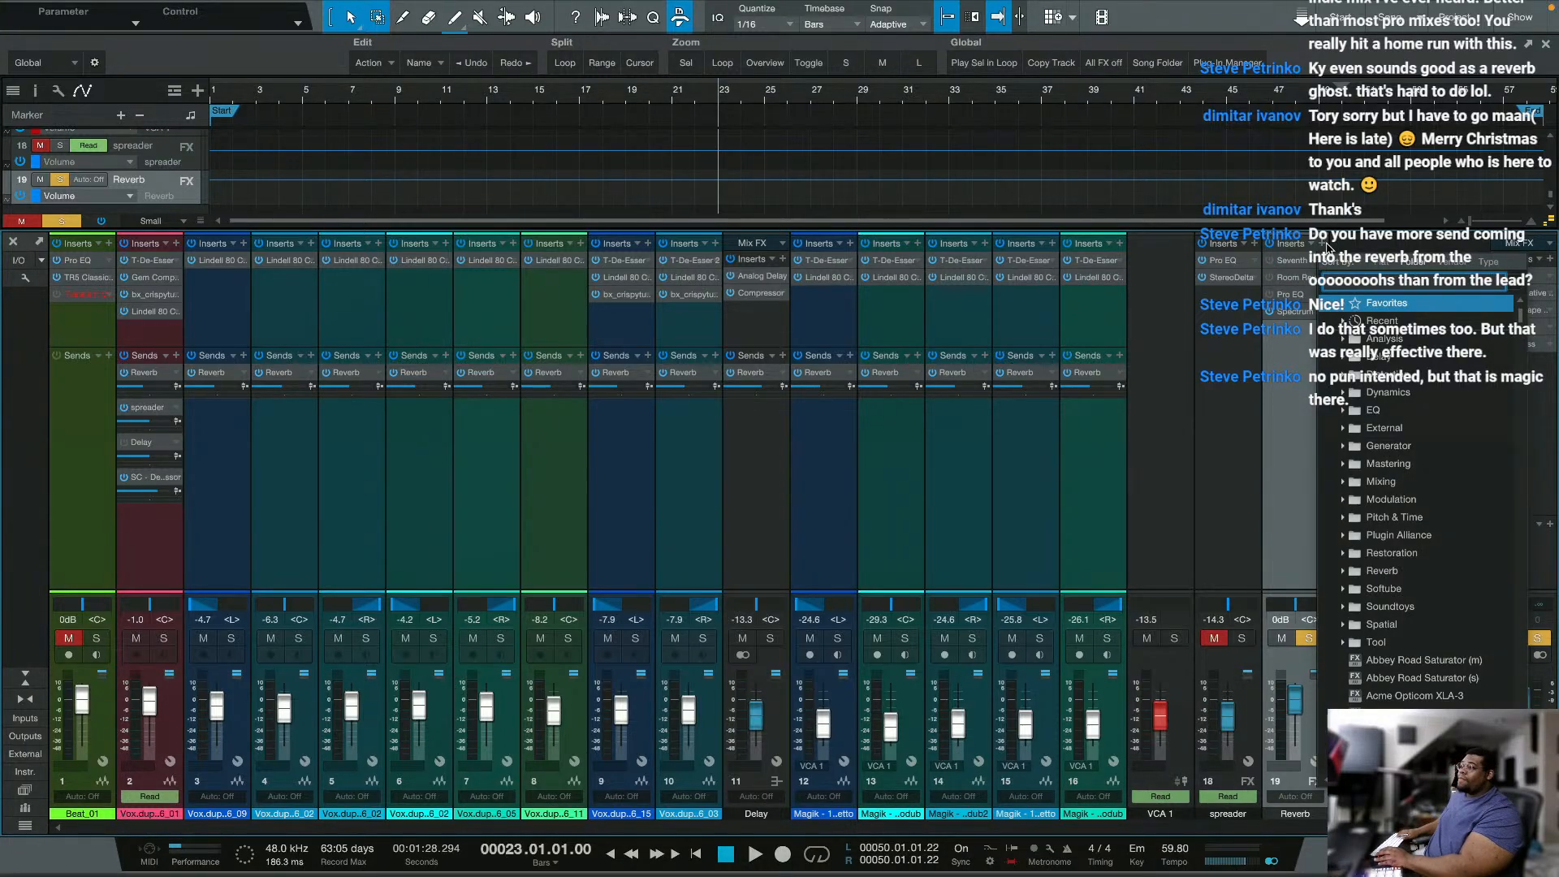
left_click(1415, 280)
type("tai c")
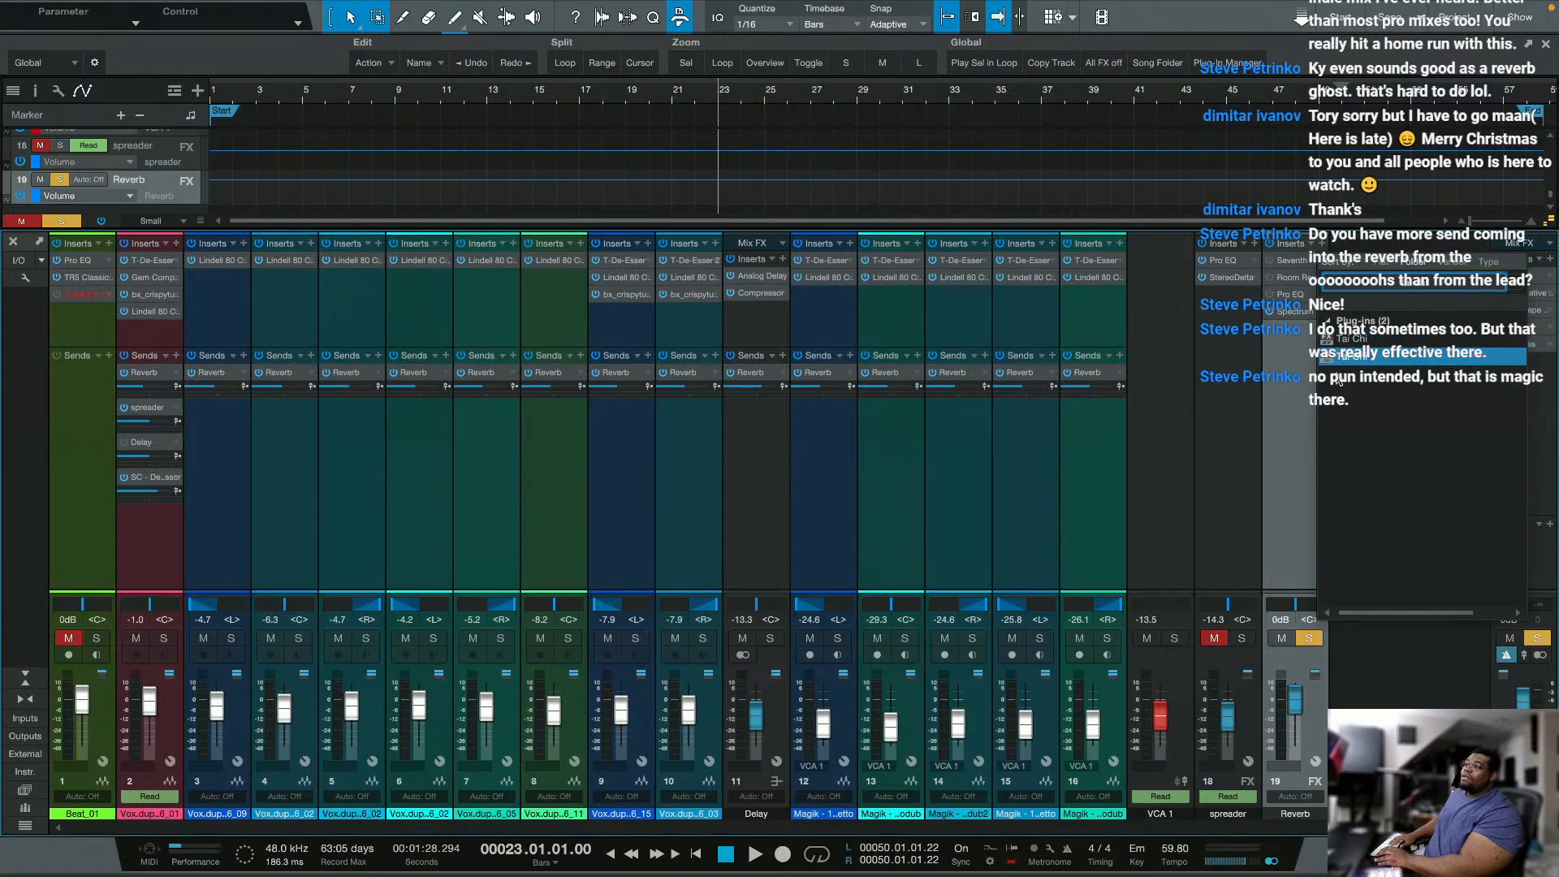
left_click(1340, 366)
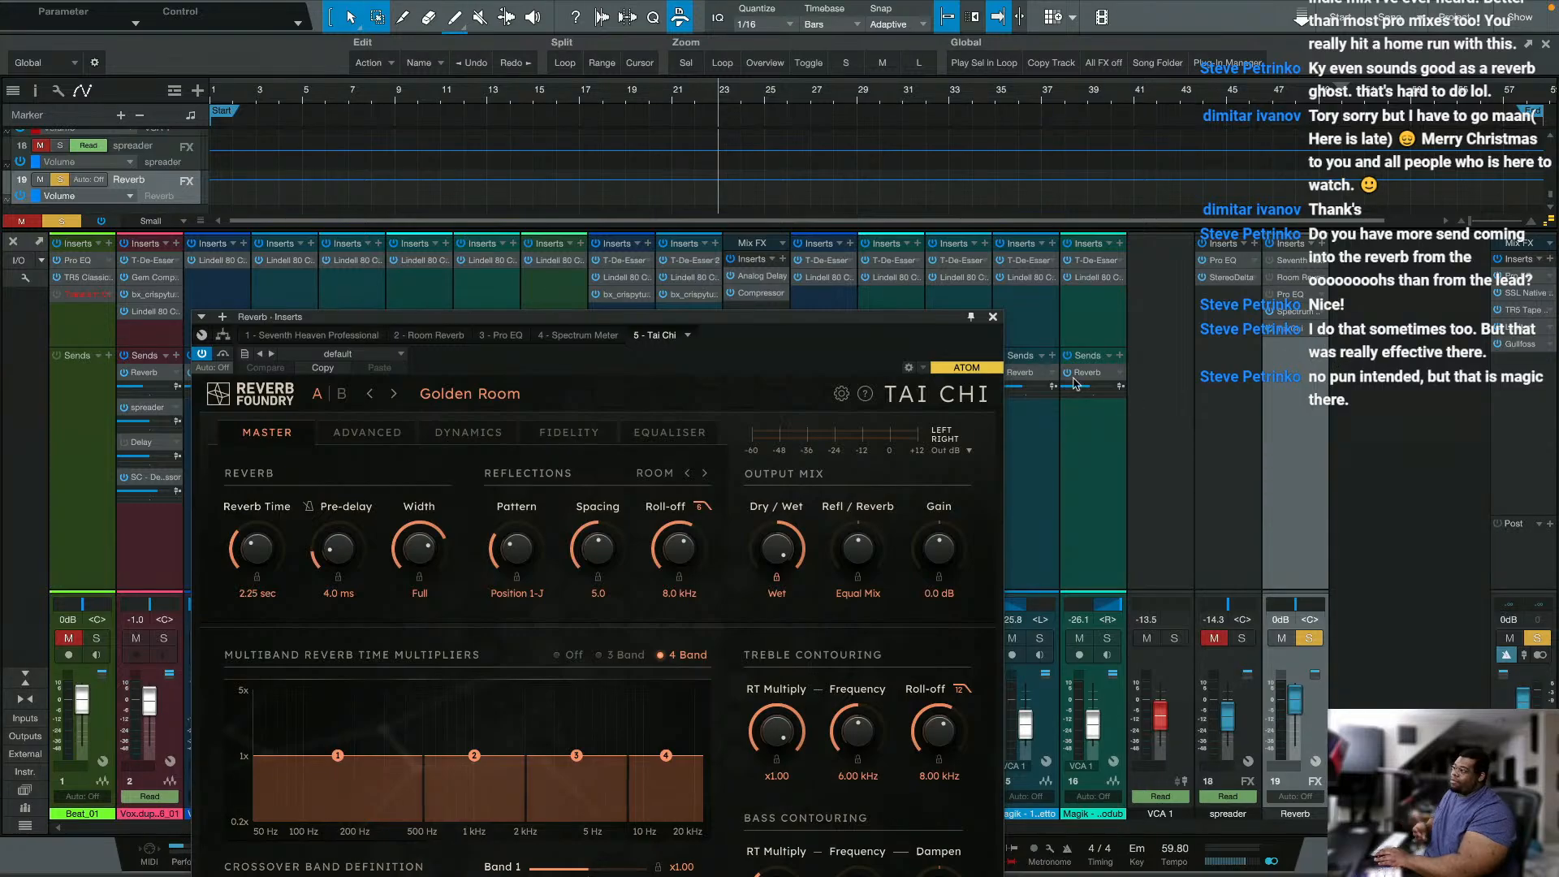
left_click_drag(852, 327, 989, 171)
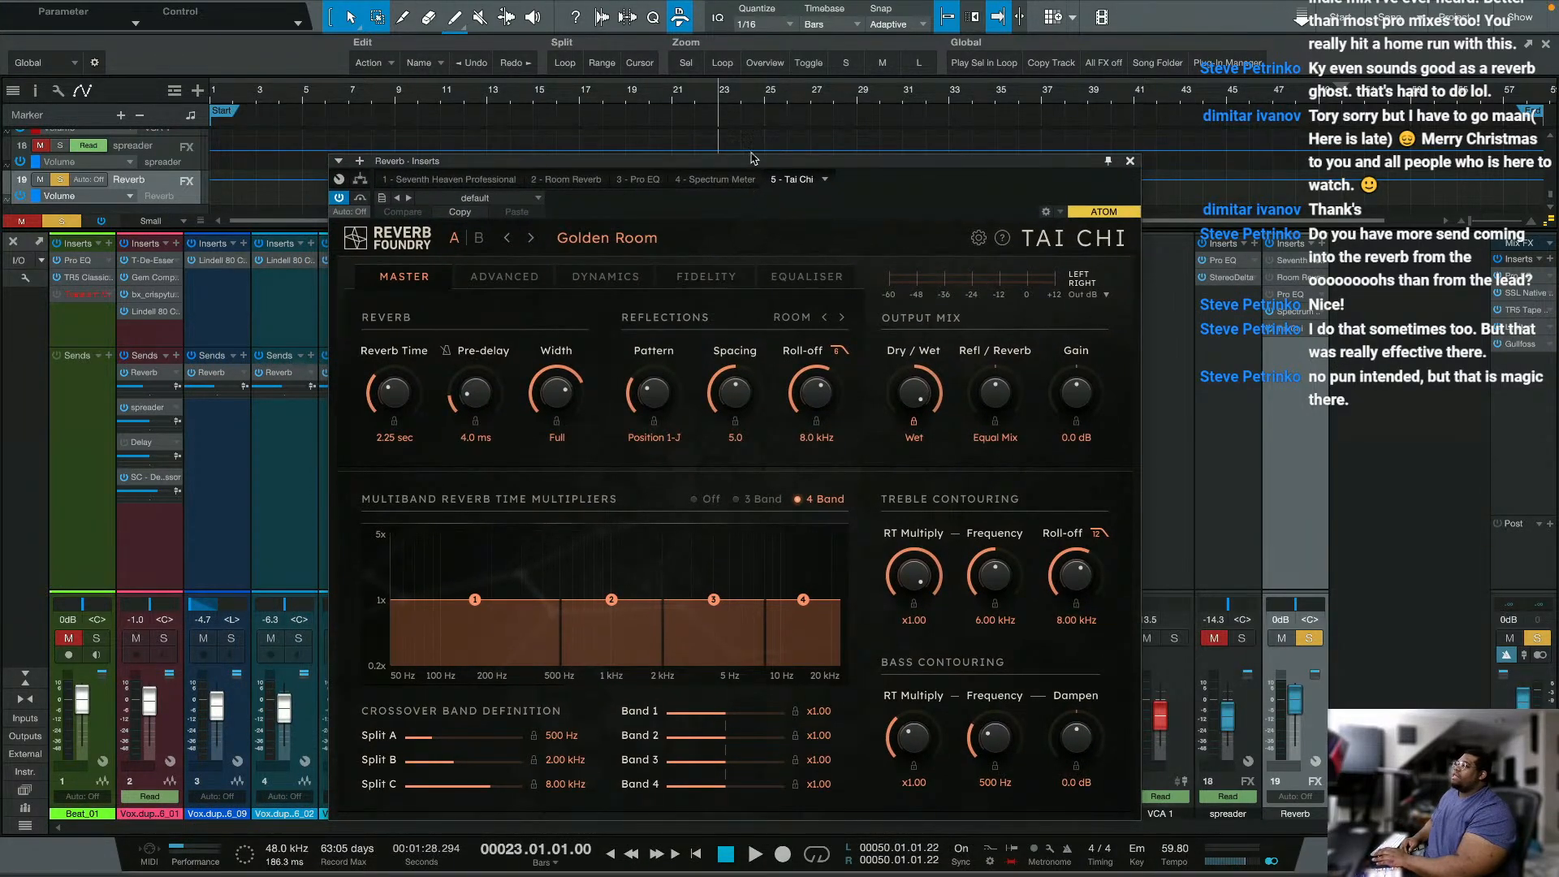
left_click_drag(751, 160, 771, 117)
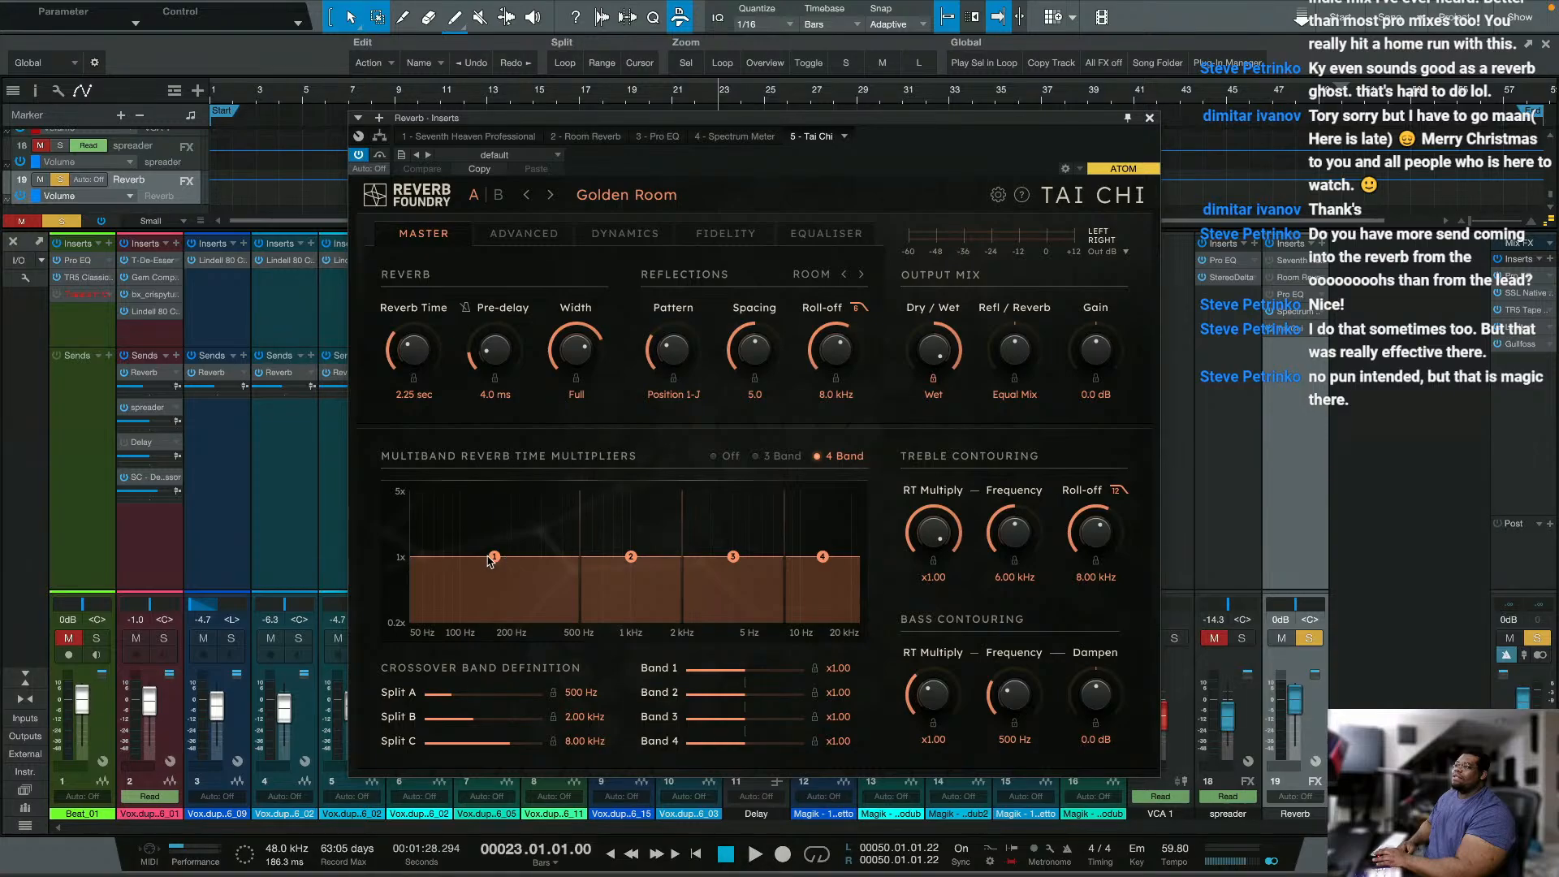
Step: Set Tai Chi's multiband reverb time multipliers to x0.57 for band 1 and x4.47 for band 4
left_click_drag(493, 559, 445, 660)
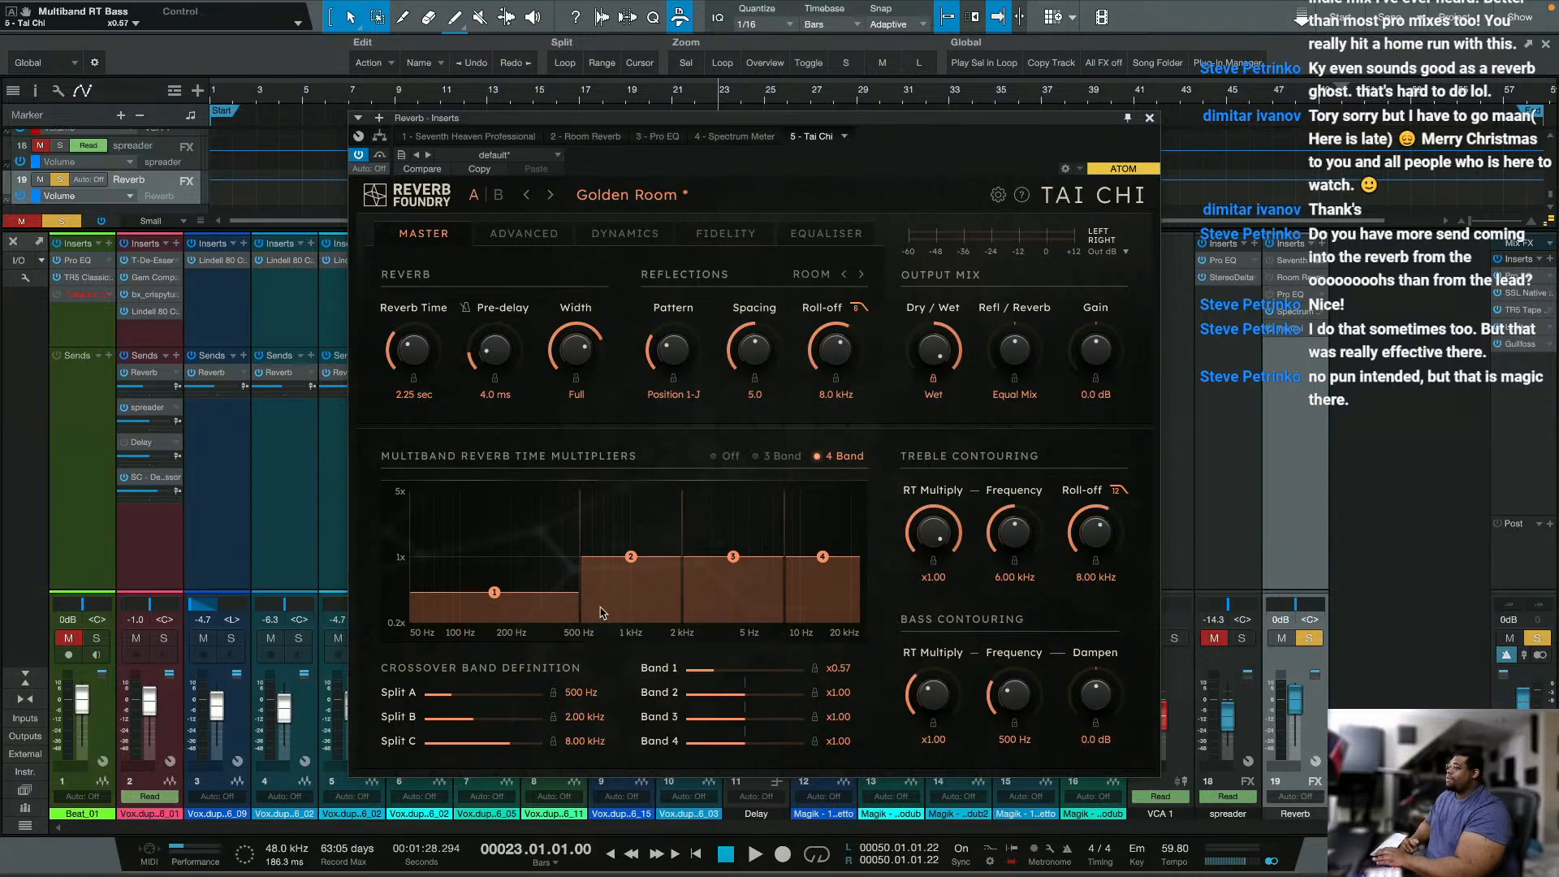
left_click_drag(822, 563, 809, 354)
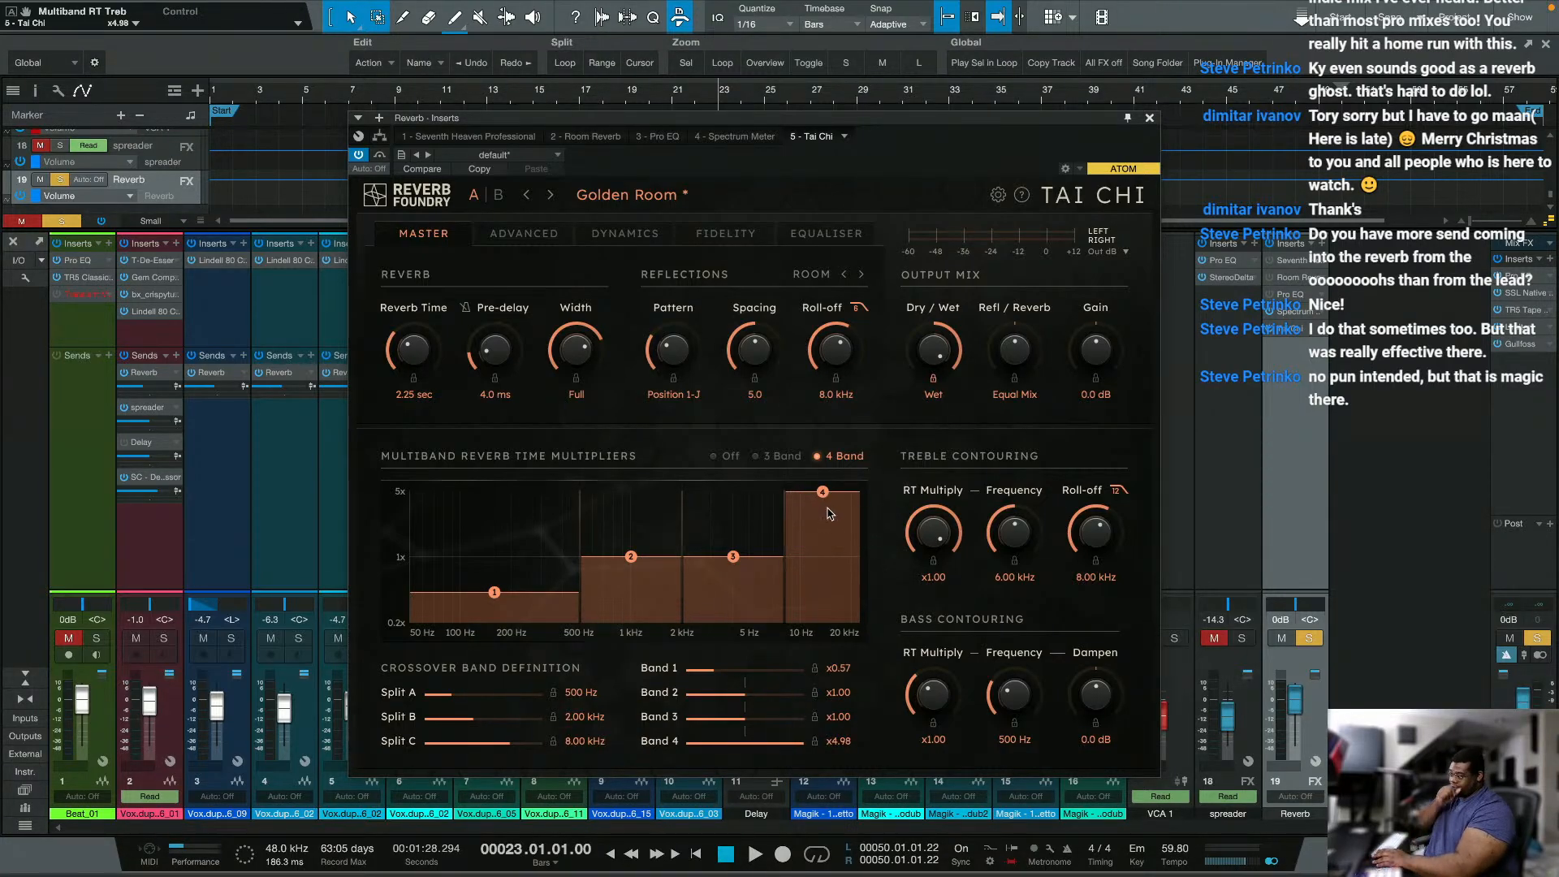
left_click_drag(822, 492, 822, 500)
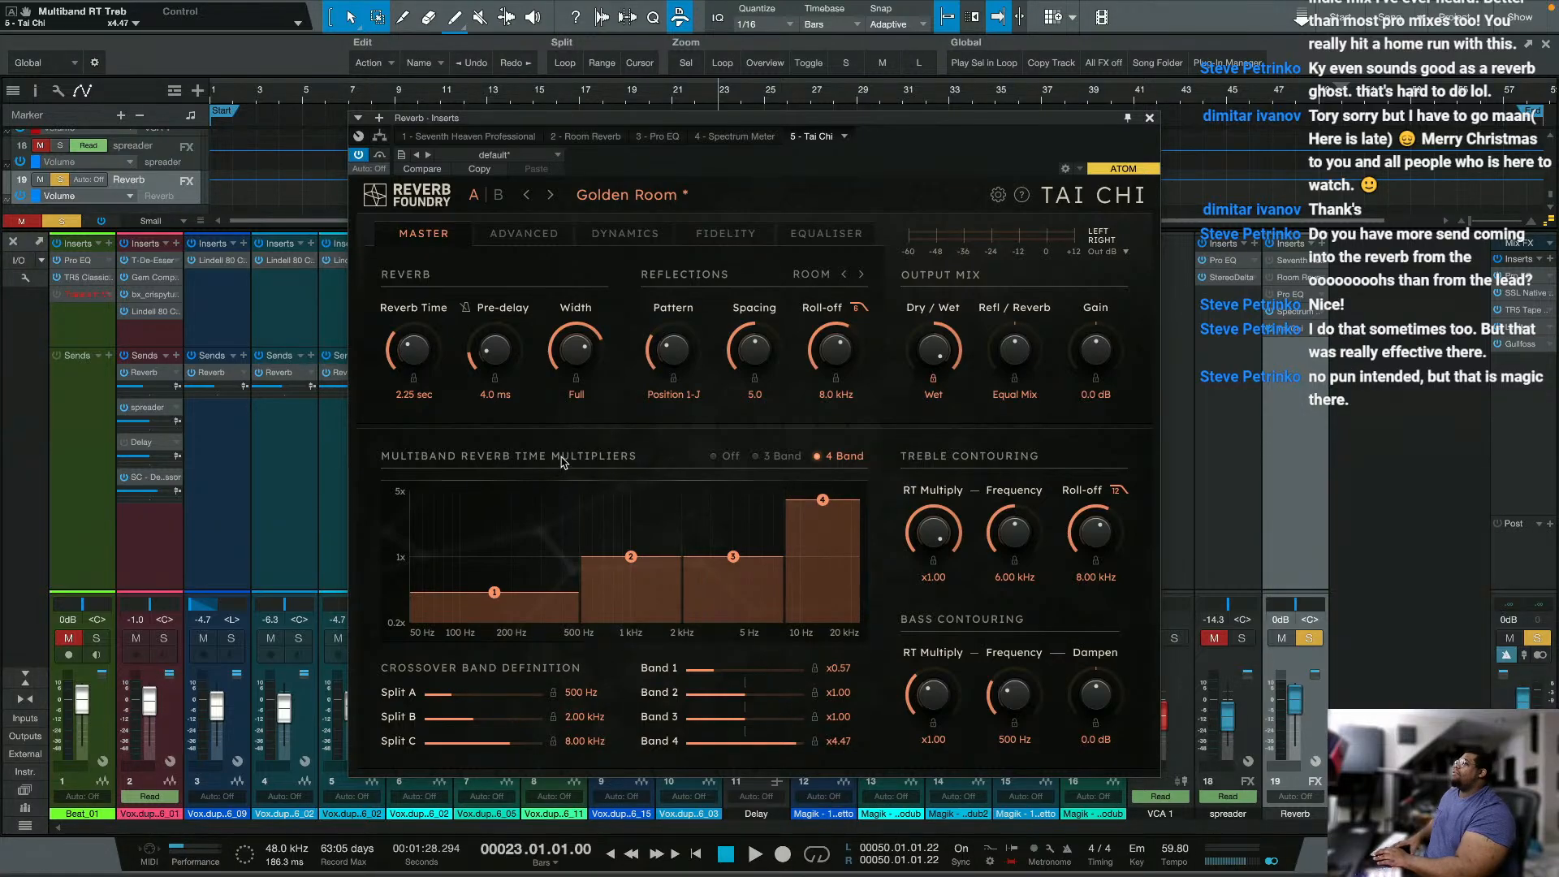
Step: Raise the treble roll-off to 18.0 kHz during playback, and audition band 4's reverb time multiplier at x5.00
key("space")
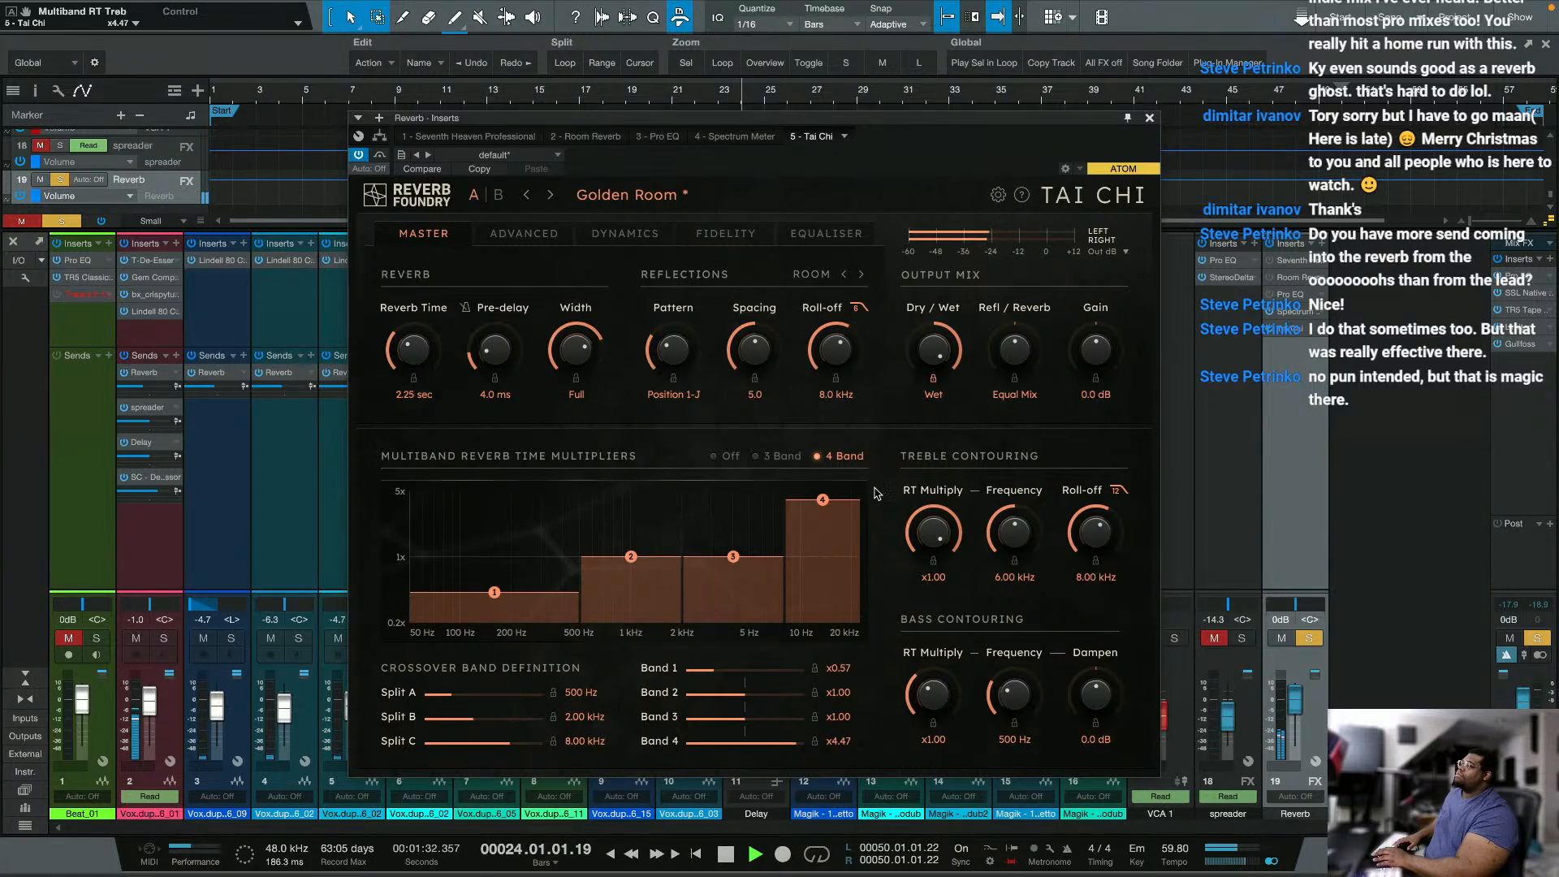
left_click_drag(1116, 531, 1160, 384)
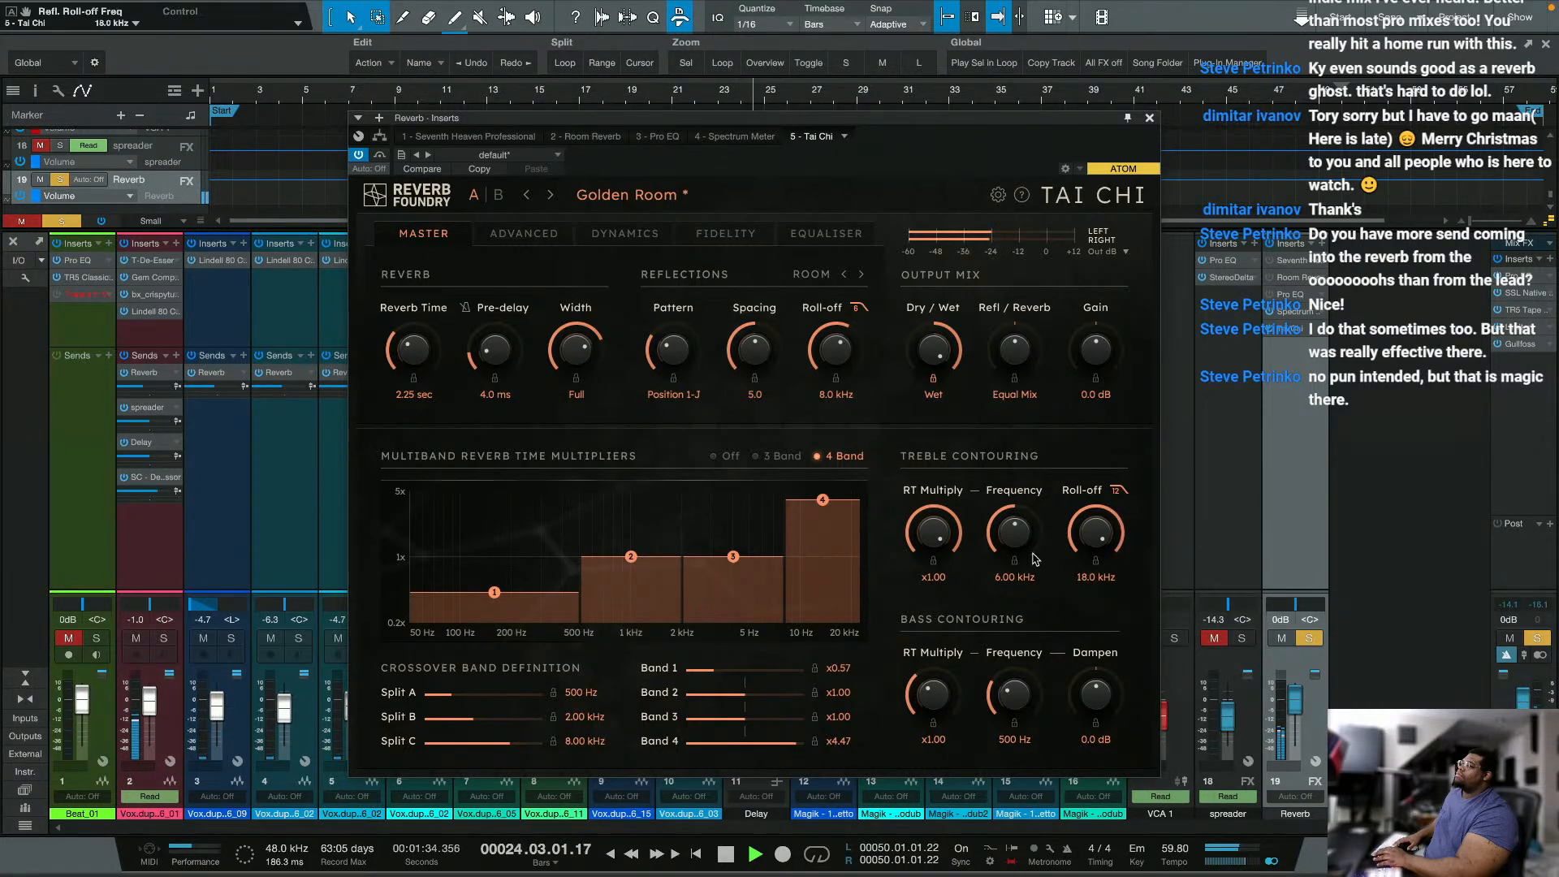
key("space")
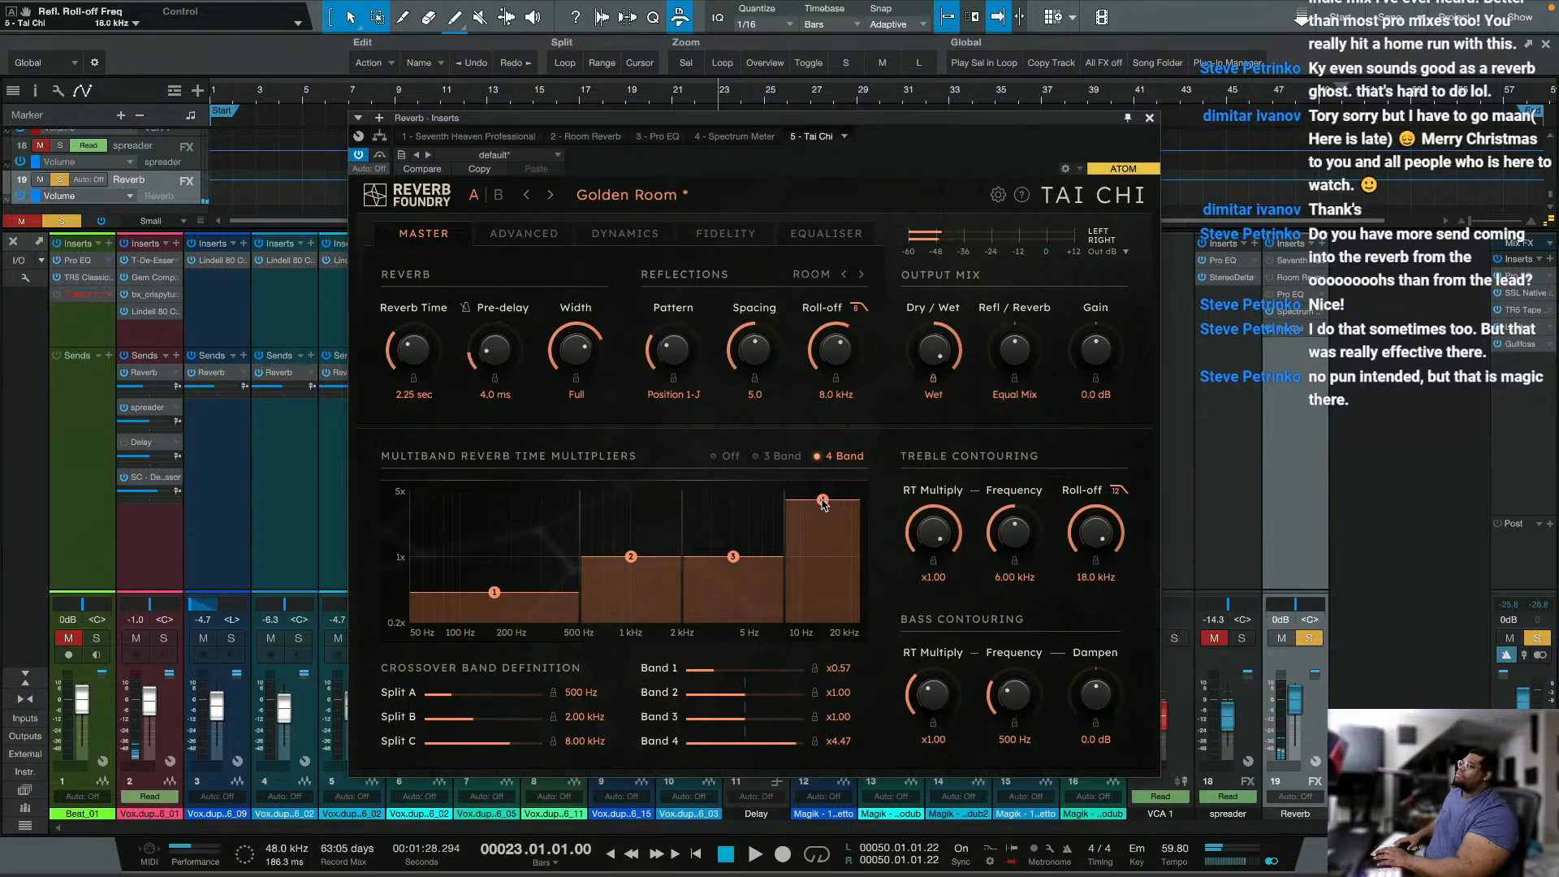
mouse_move(823, 500)
left_mouse_down()
mouse_move(775, 636)
mouse_move(825, 491)
left_mouse_up()
key("space")
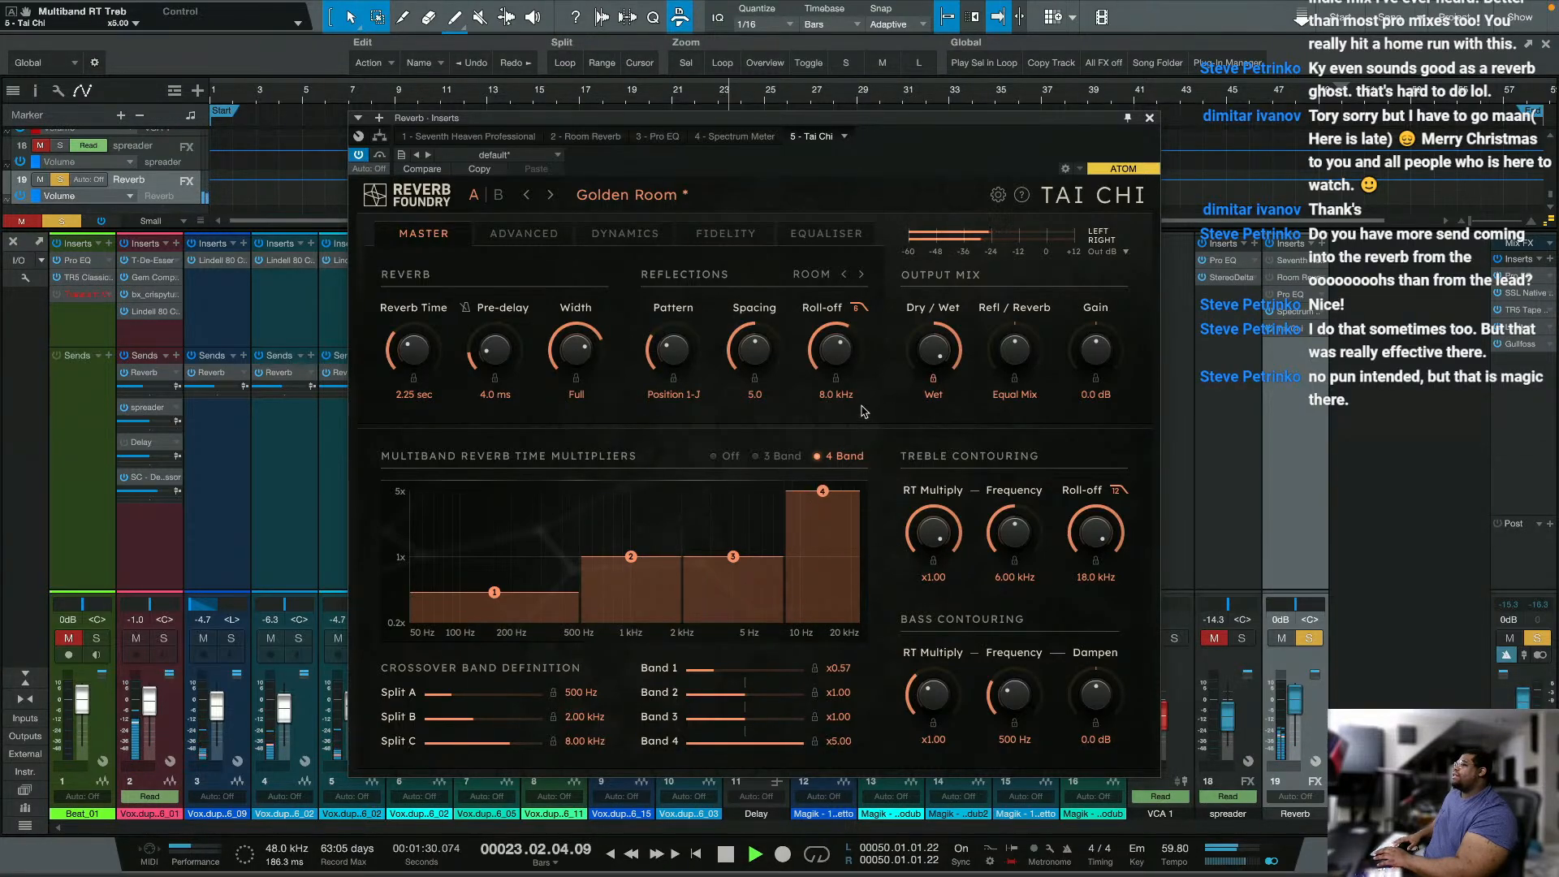
key("space")
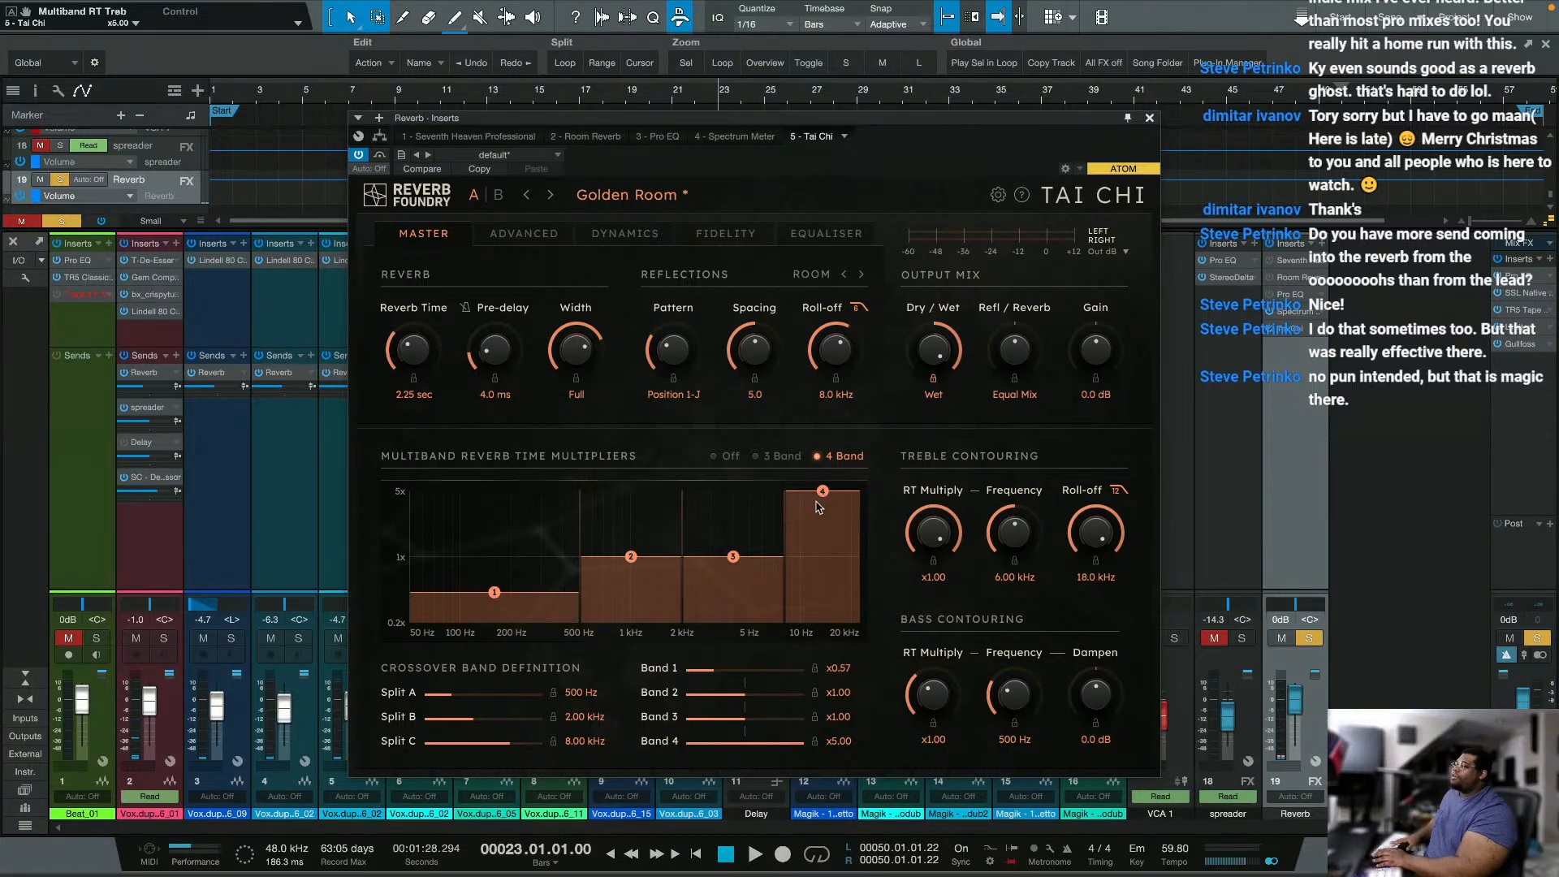
Step: Set the reverb time multipliers to x2.23 for band 2, x3.05 for band 3 and x0.74 for band 4
left_click_drag(830, 492, 795, 668)
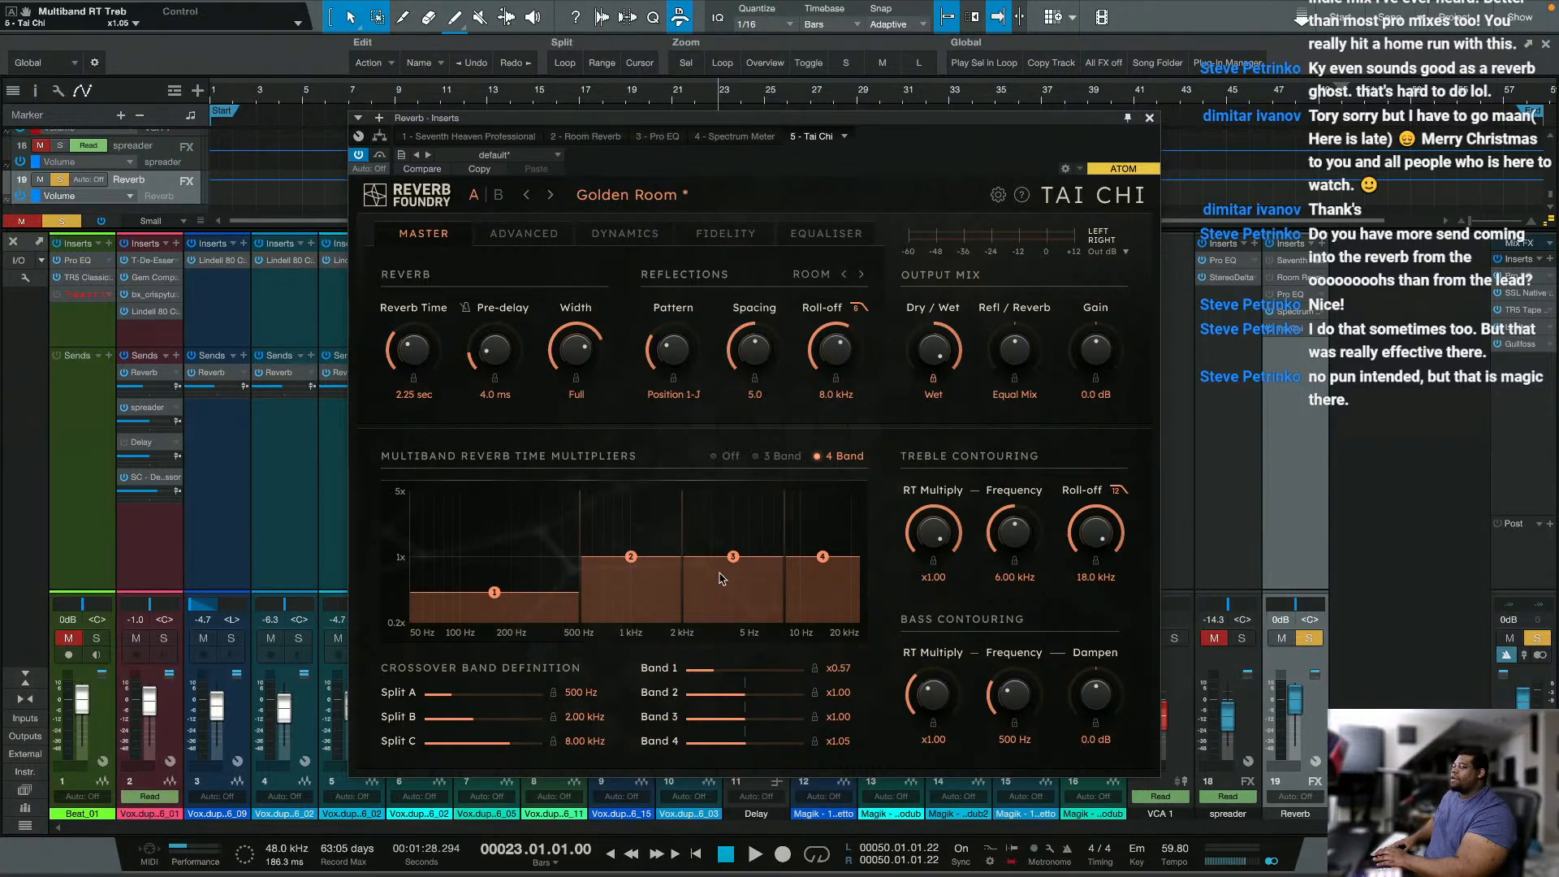
left_click_drag(733, 557, 733, 524)
left_click_drag(640, 558, 641, 537)
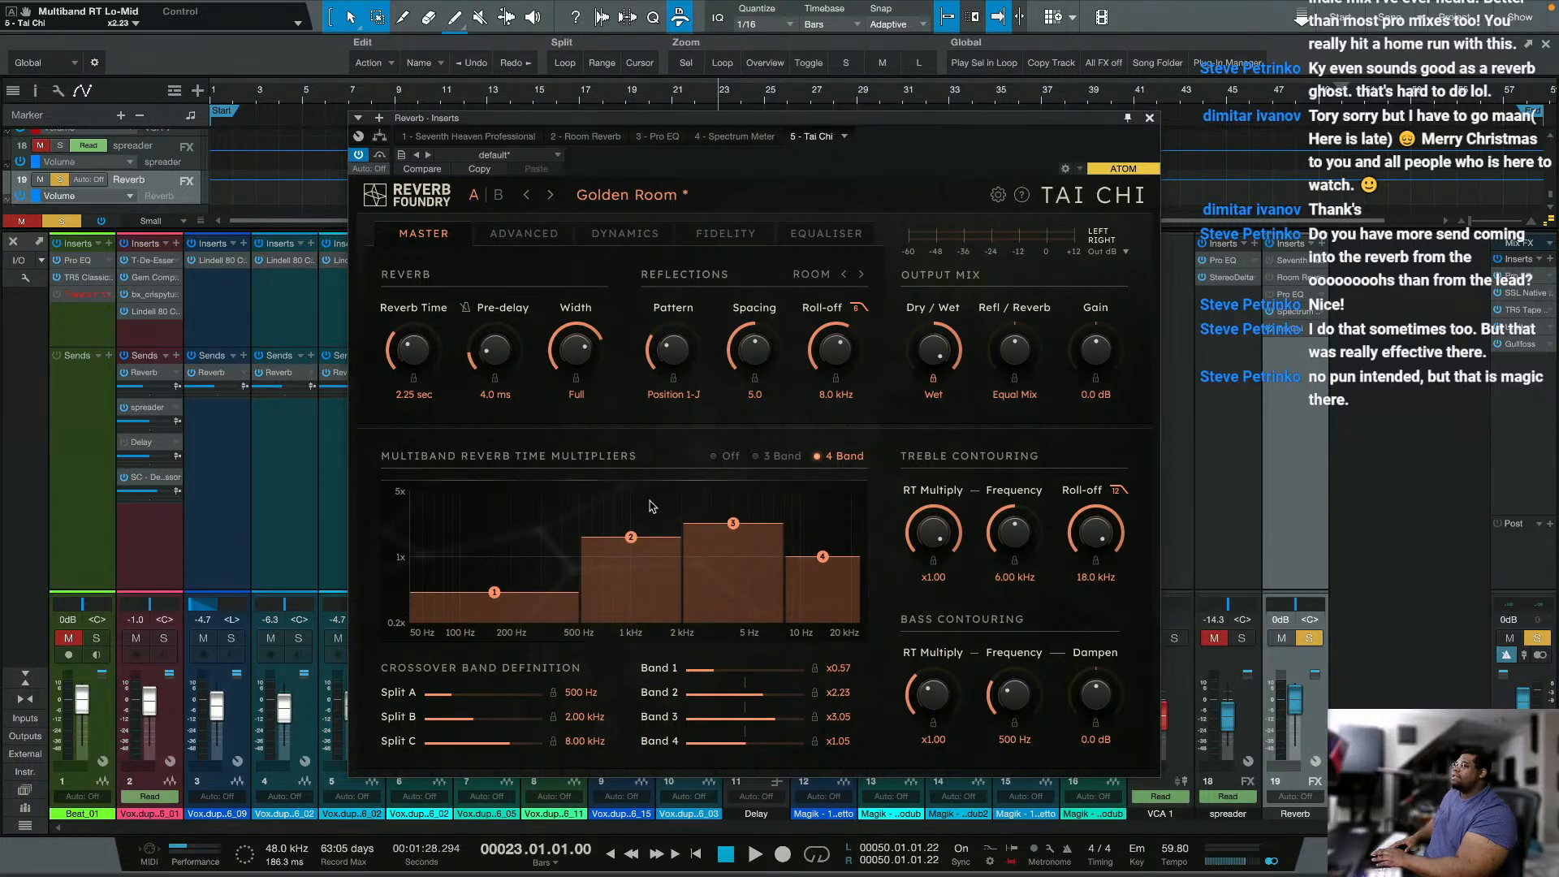
left_click_drag(828, 571, 823, 590)
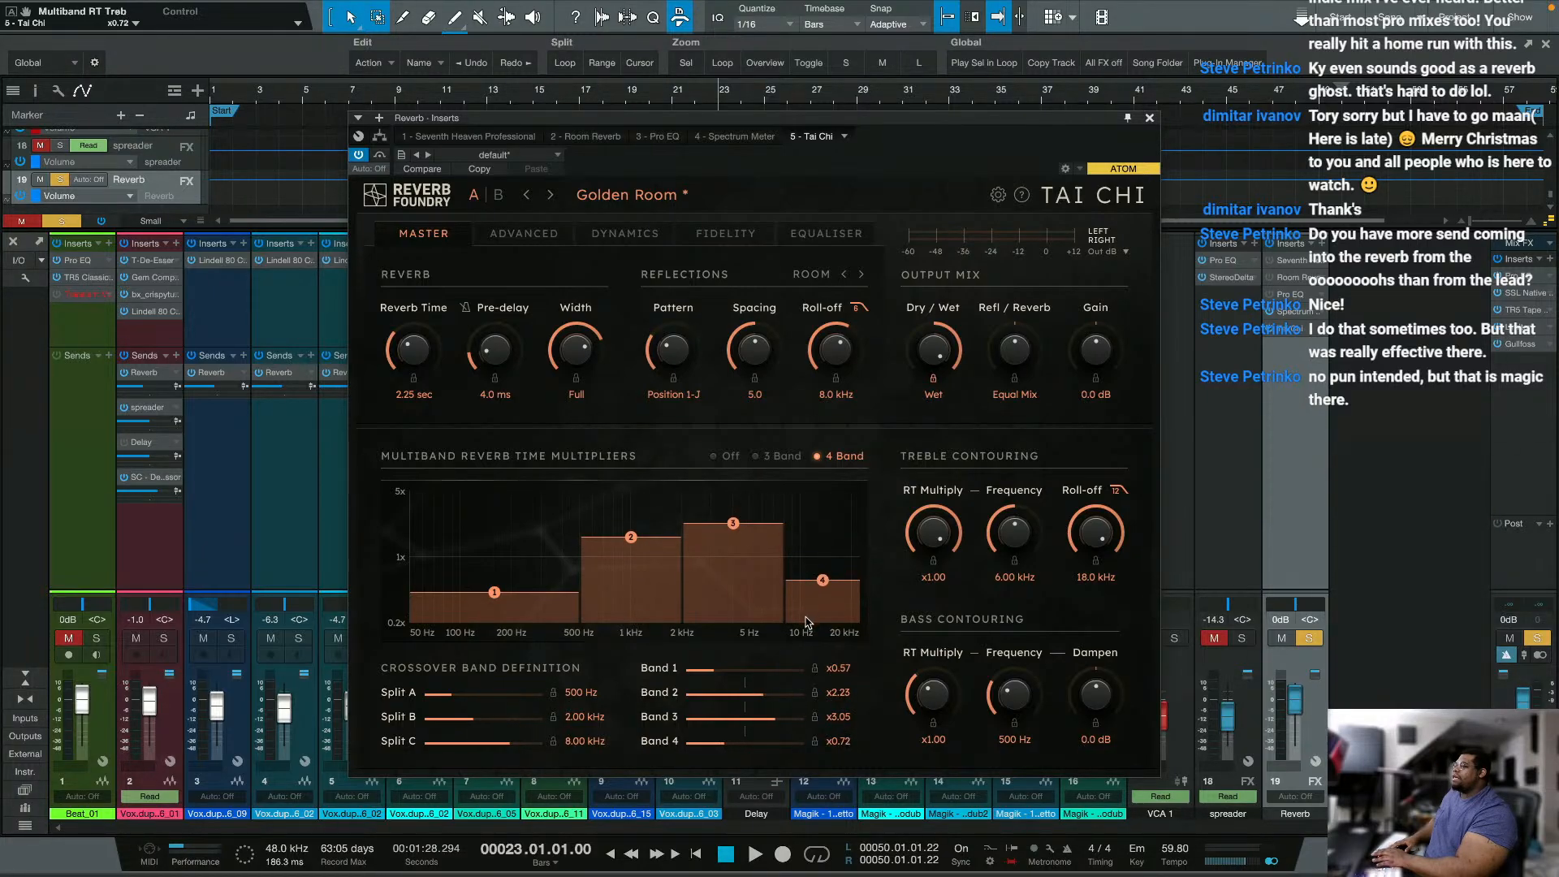
Step: Set the reverb time to 3 seconds during playback, and lower the multipliers to x1.43 for band 2 and x1.21 for band 3
key("space")
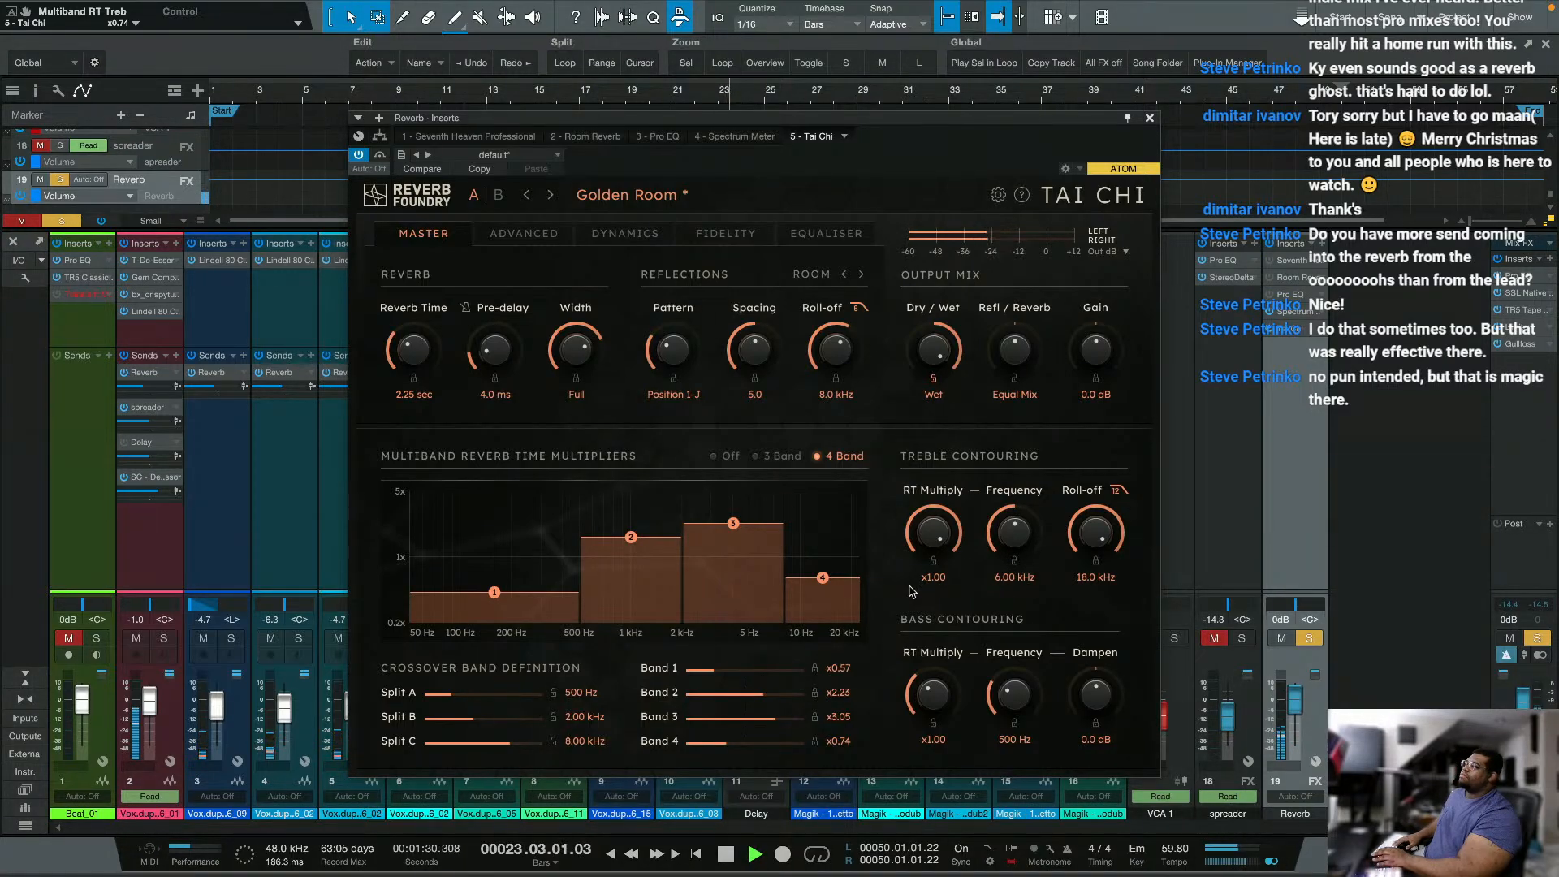
double_click(414, 395)
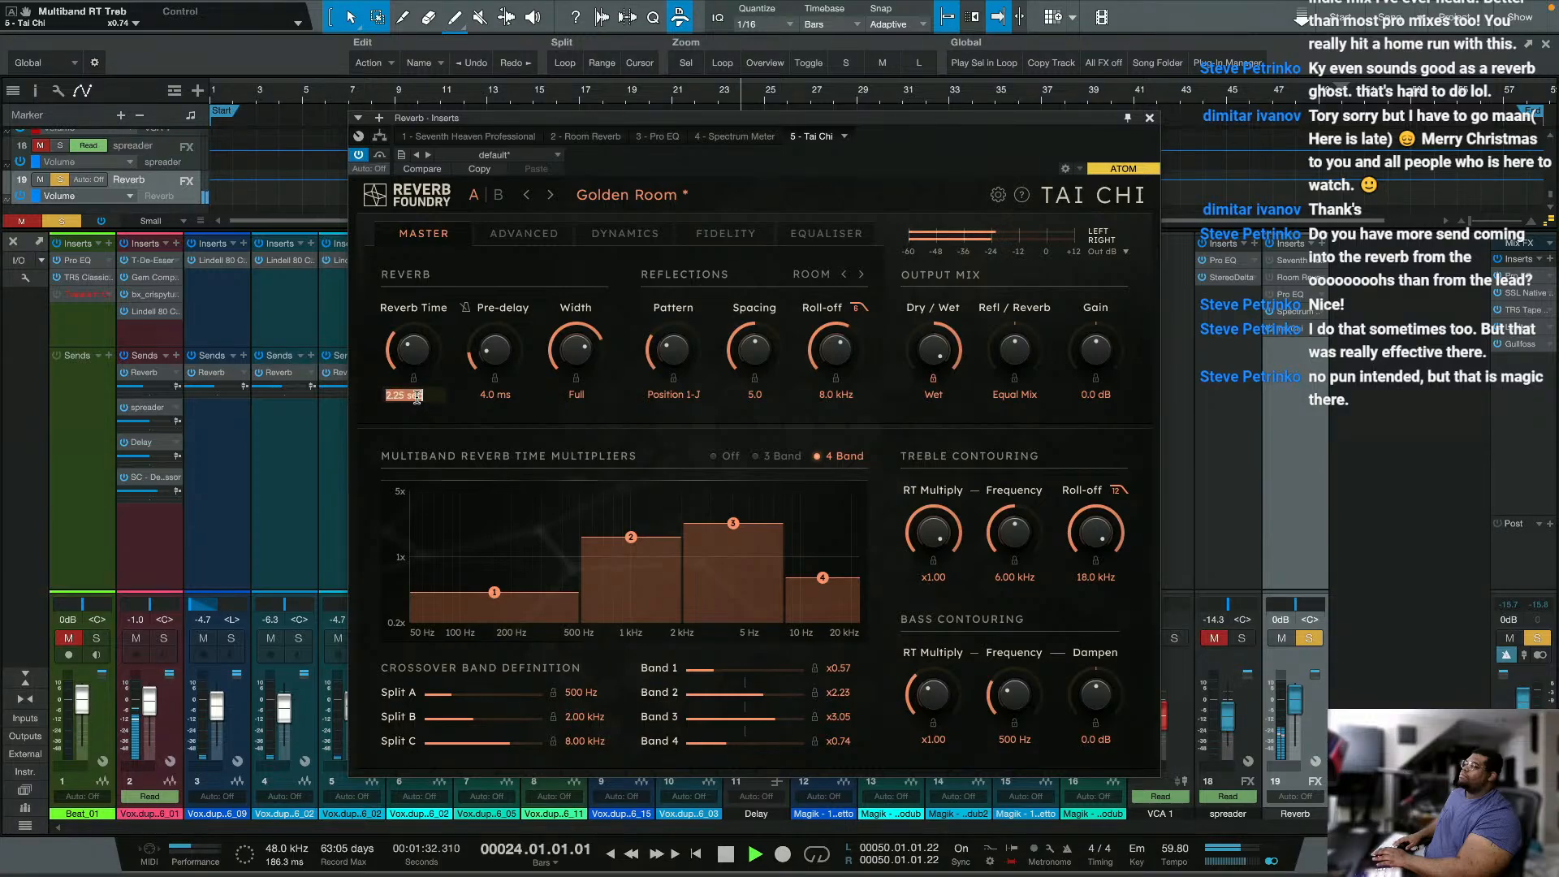
type("3")
key("Return")
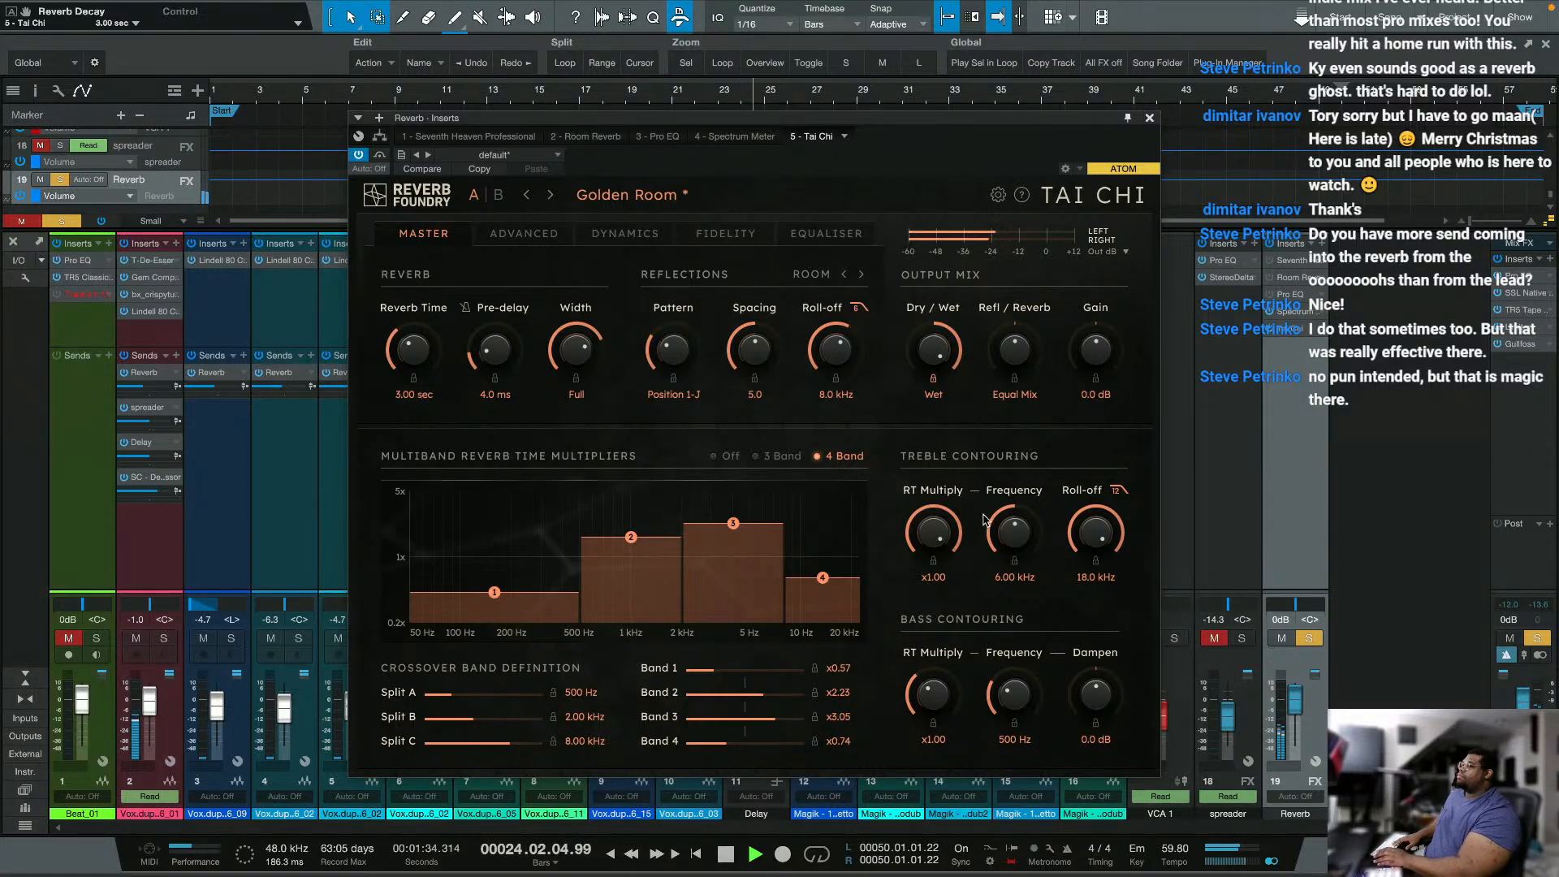
key("space")
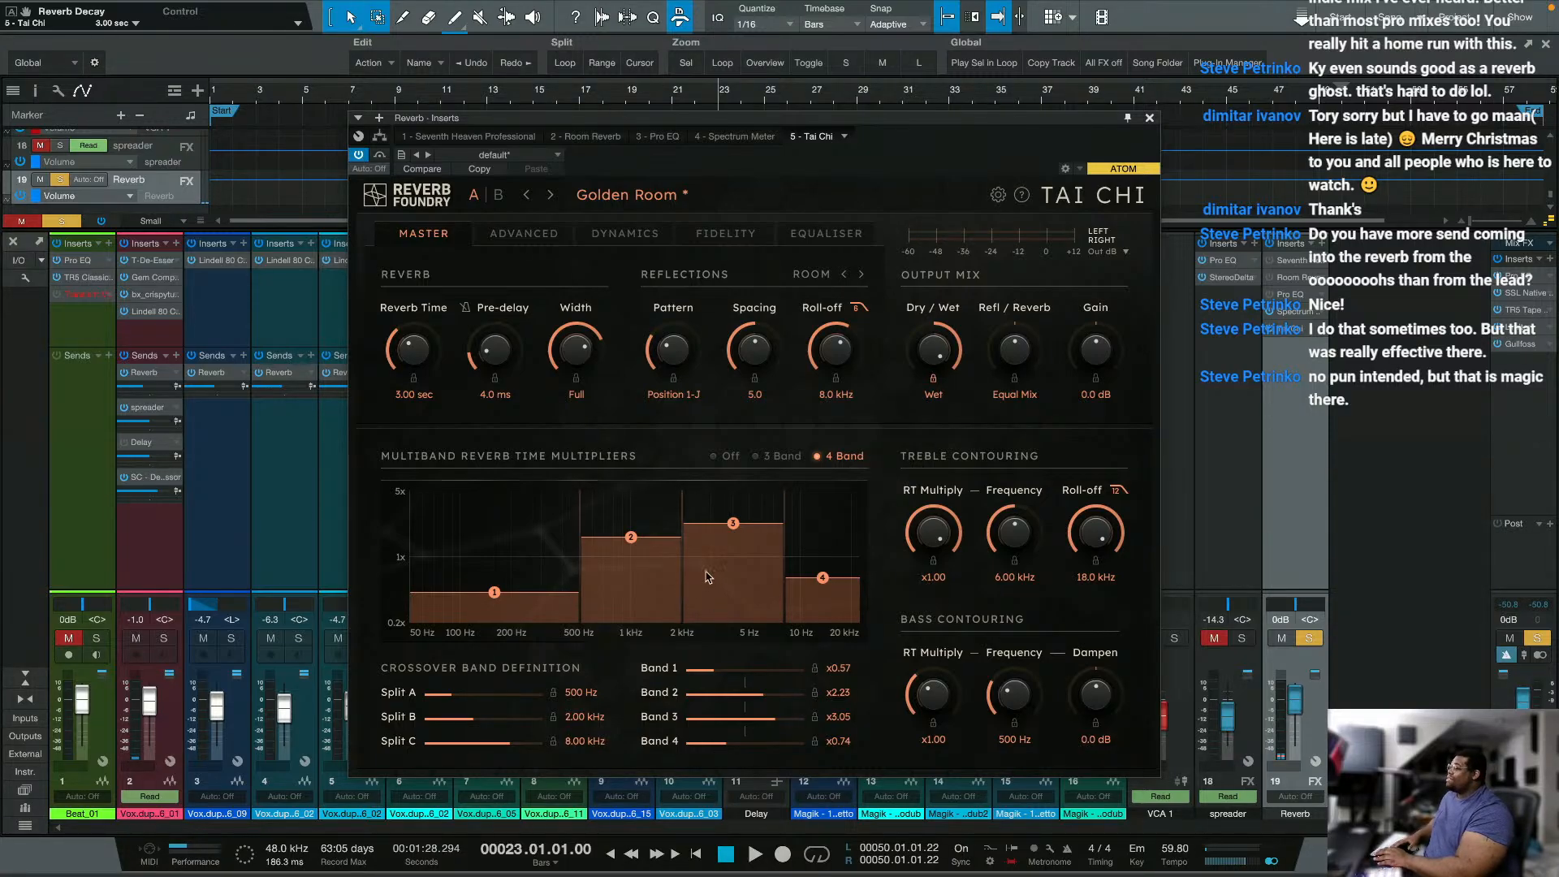
left_click_drag(706, 571, 689, 638)
left_click_drag(637, 557, 628, 587)
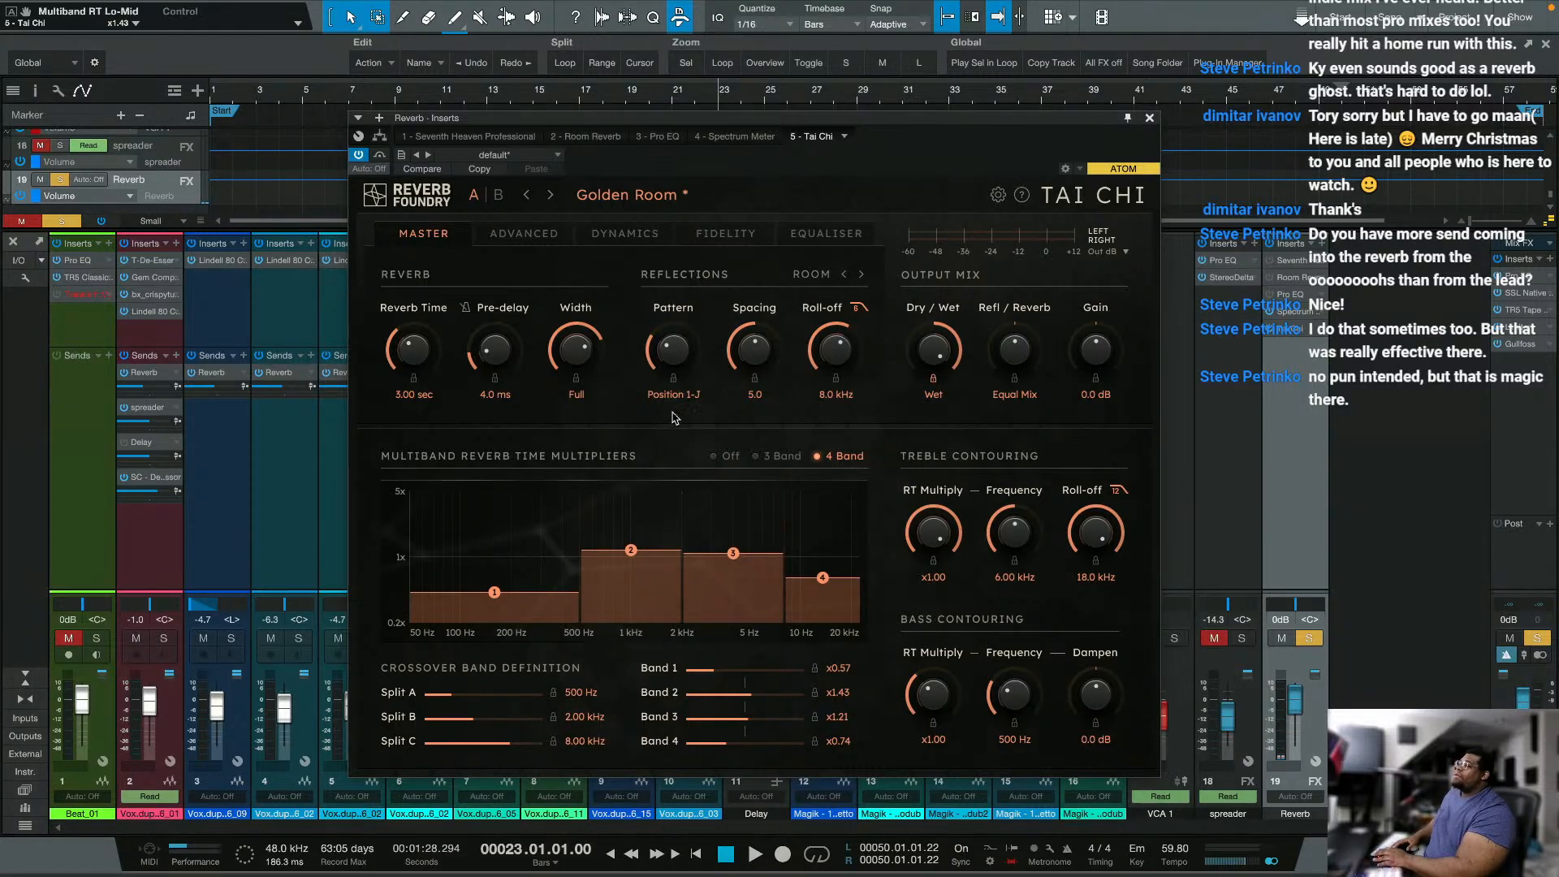
Step: Set the reflections to the Stadium layout with pattern Position 2-F and spacing 3.1, and the reflection/reverb mix to -0.4 / 0 dB
left_click(815, 275)
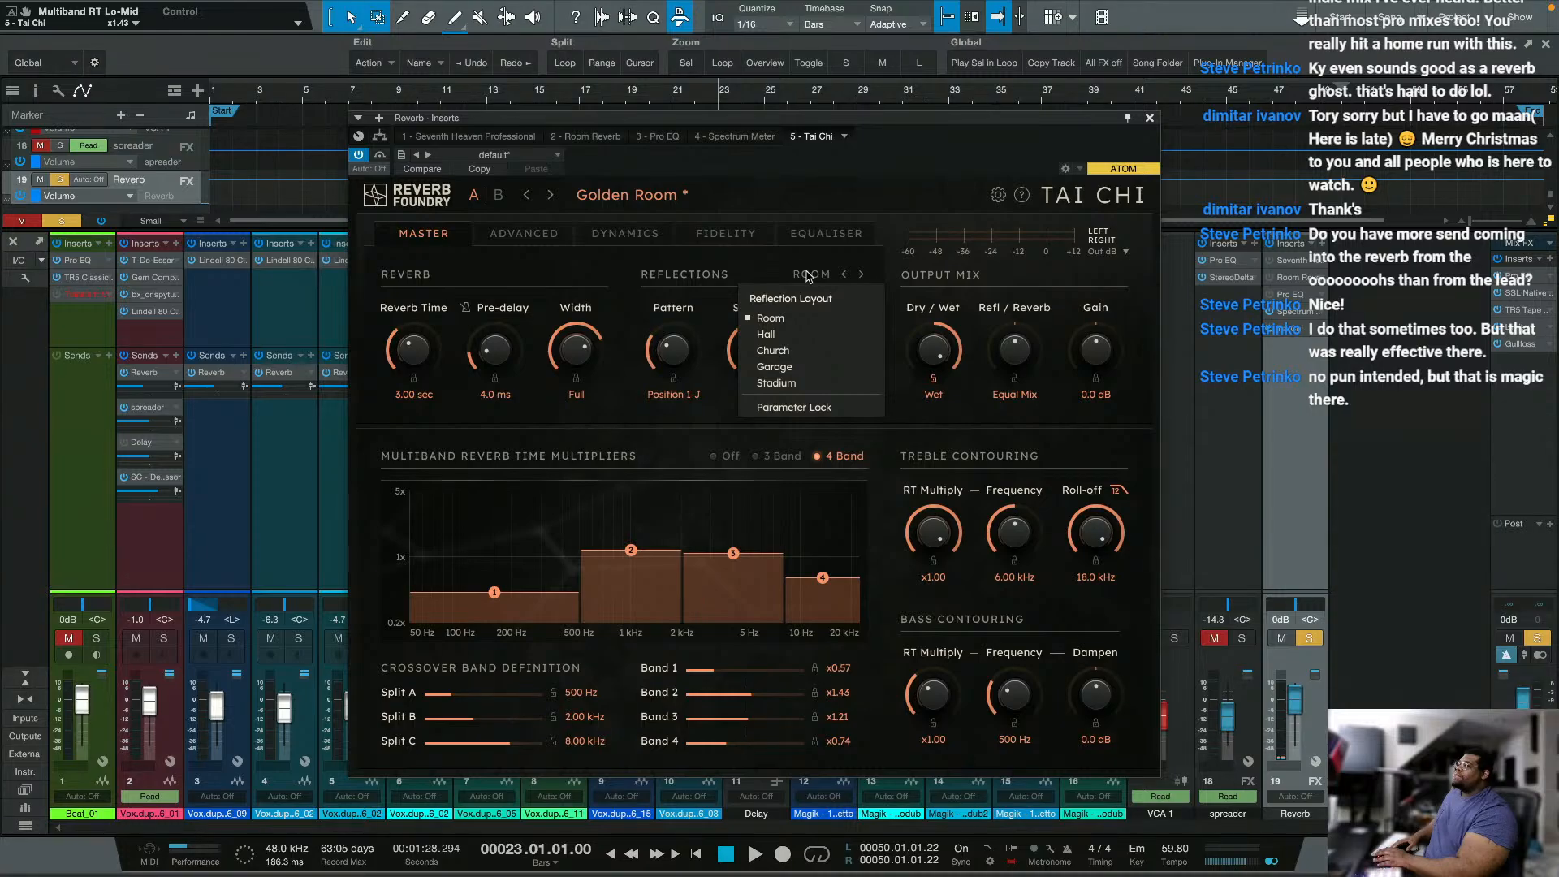
left_click(776, 382)
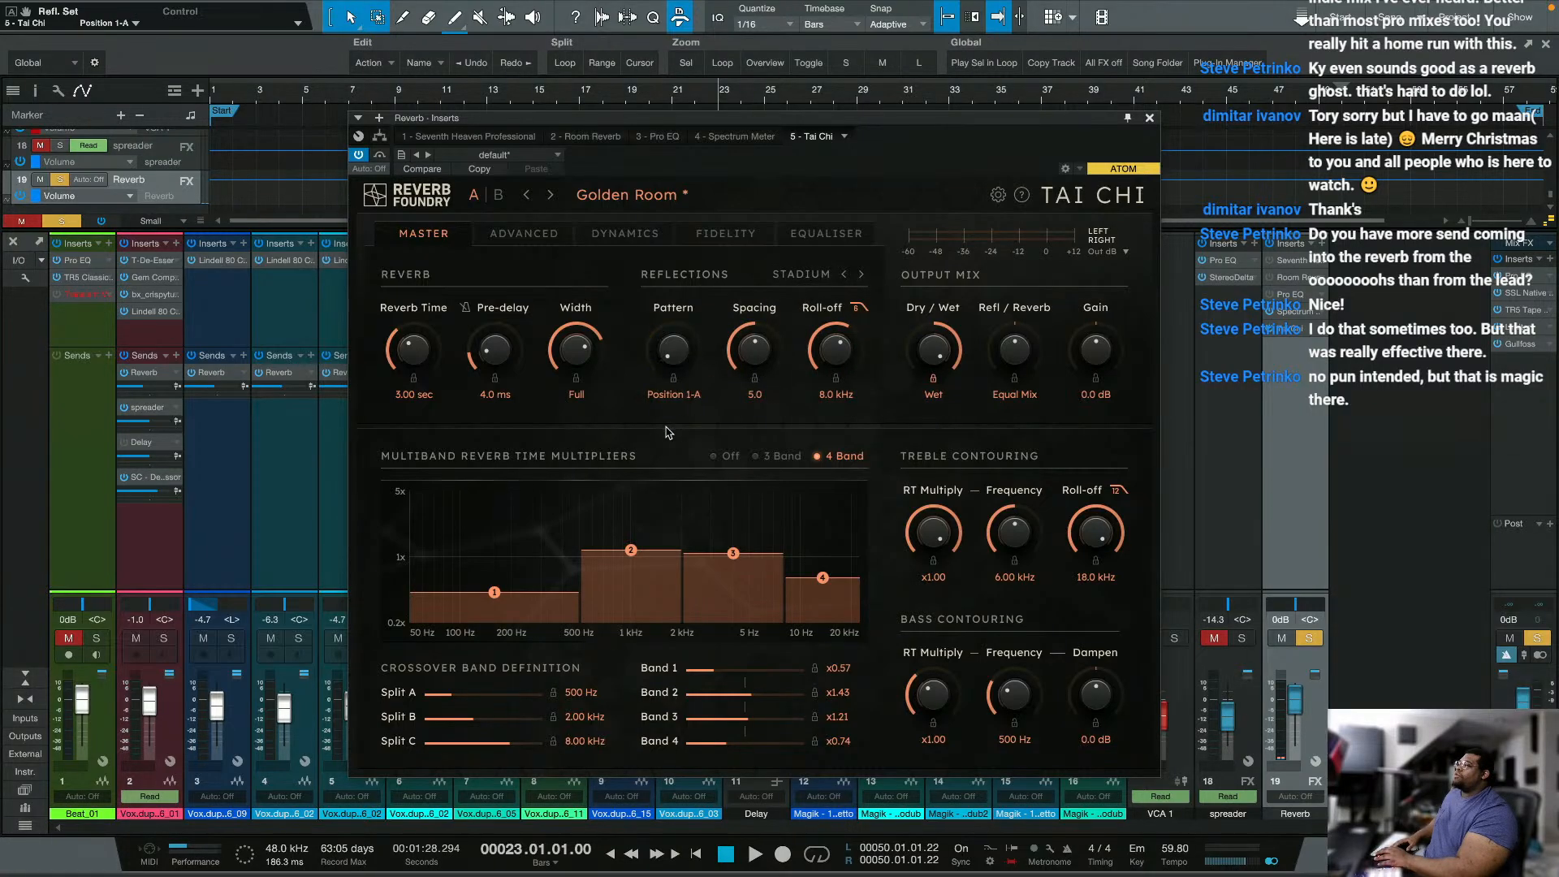
left_click_drag(676, 349, 629, 258)
left_click_drag(676, 372, 734, 442)
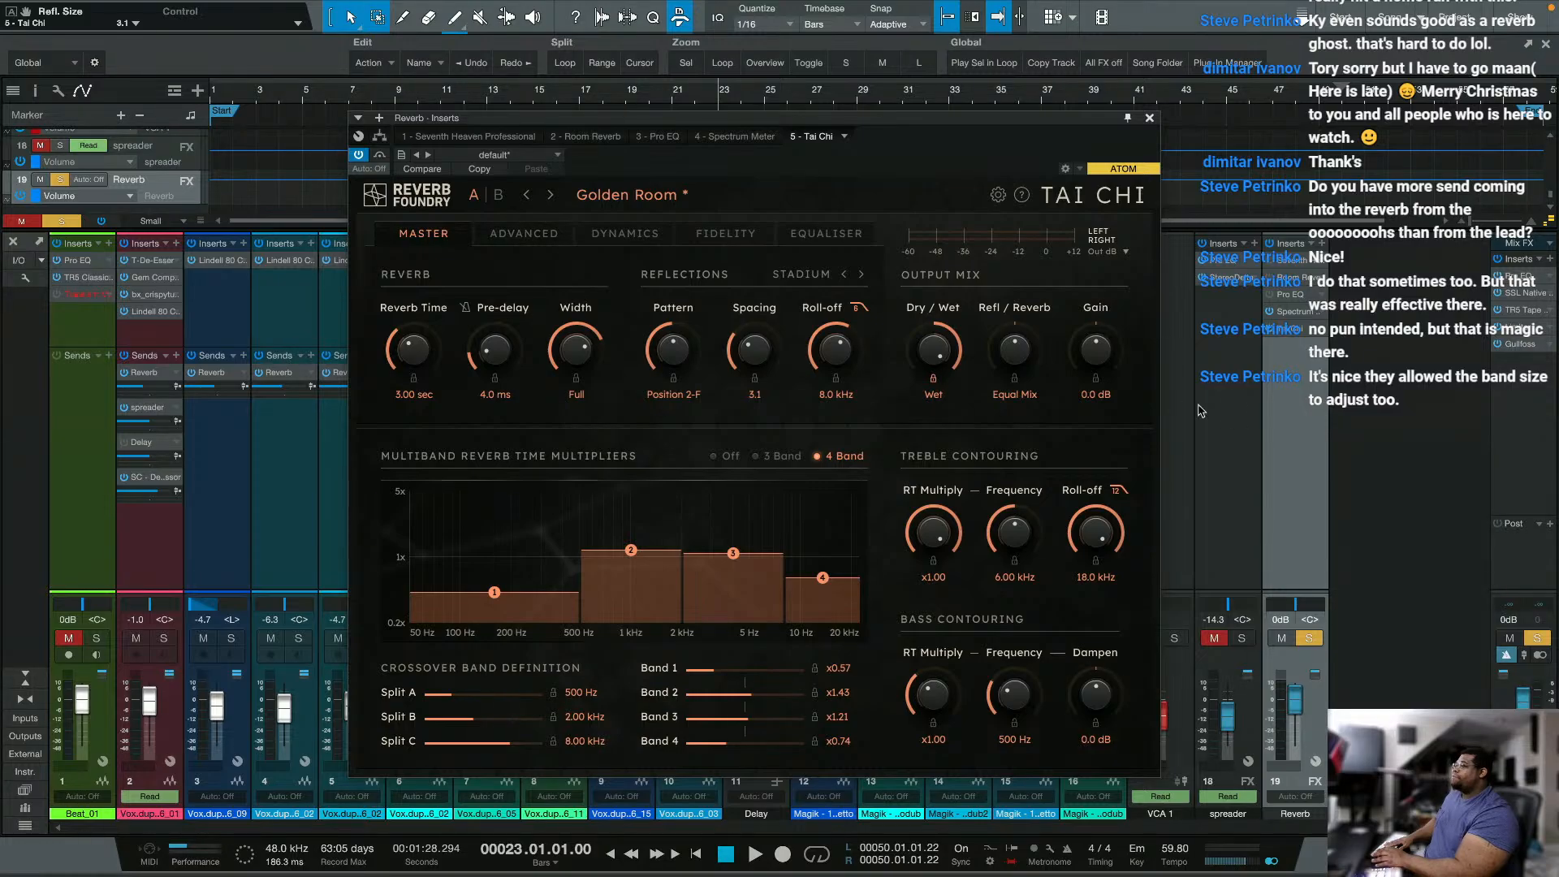
left_click_drag(1018, 336, 1014, 389)
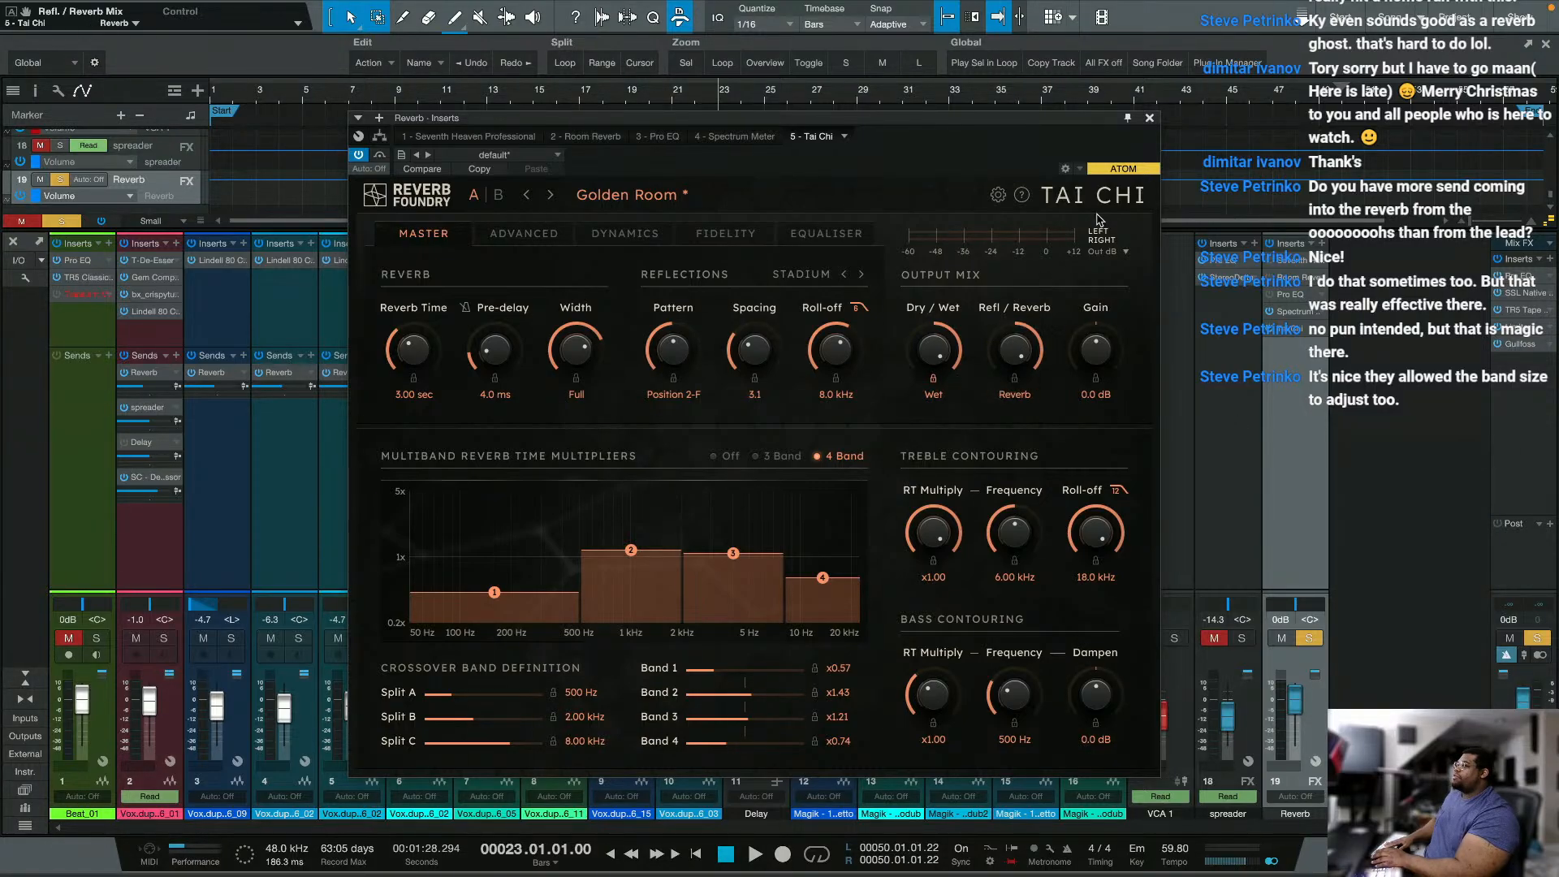
left_click_drag(975, 544, 1018, 339)
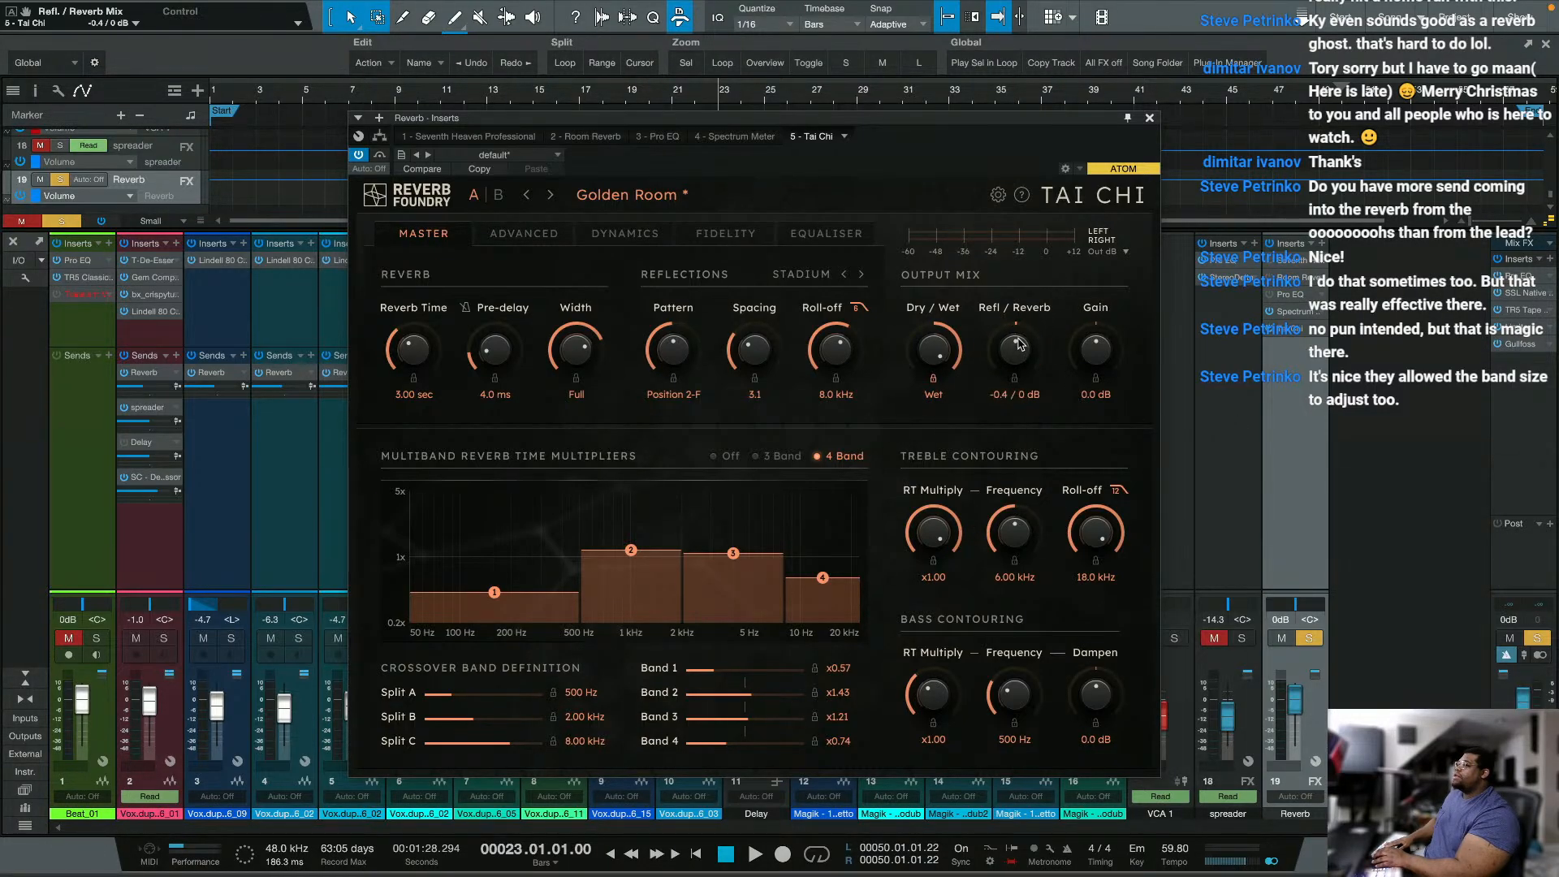
Step: Turn on Thicken Chorus in Tai Chi's advanced settings, raise the density to 9.4, and switch the diffusion shape
left_click(558, 235)
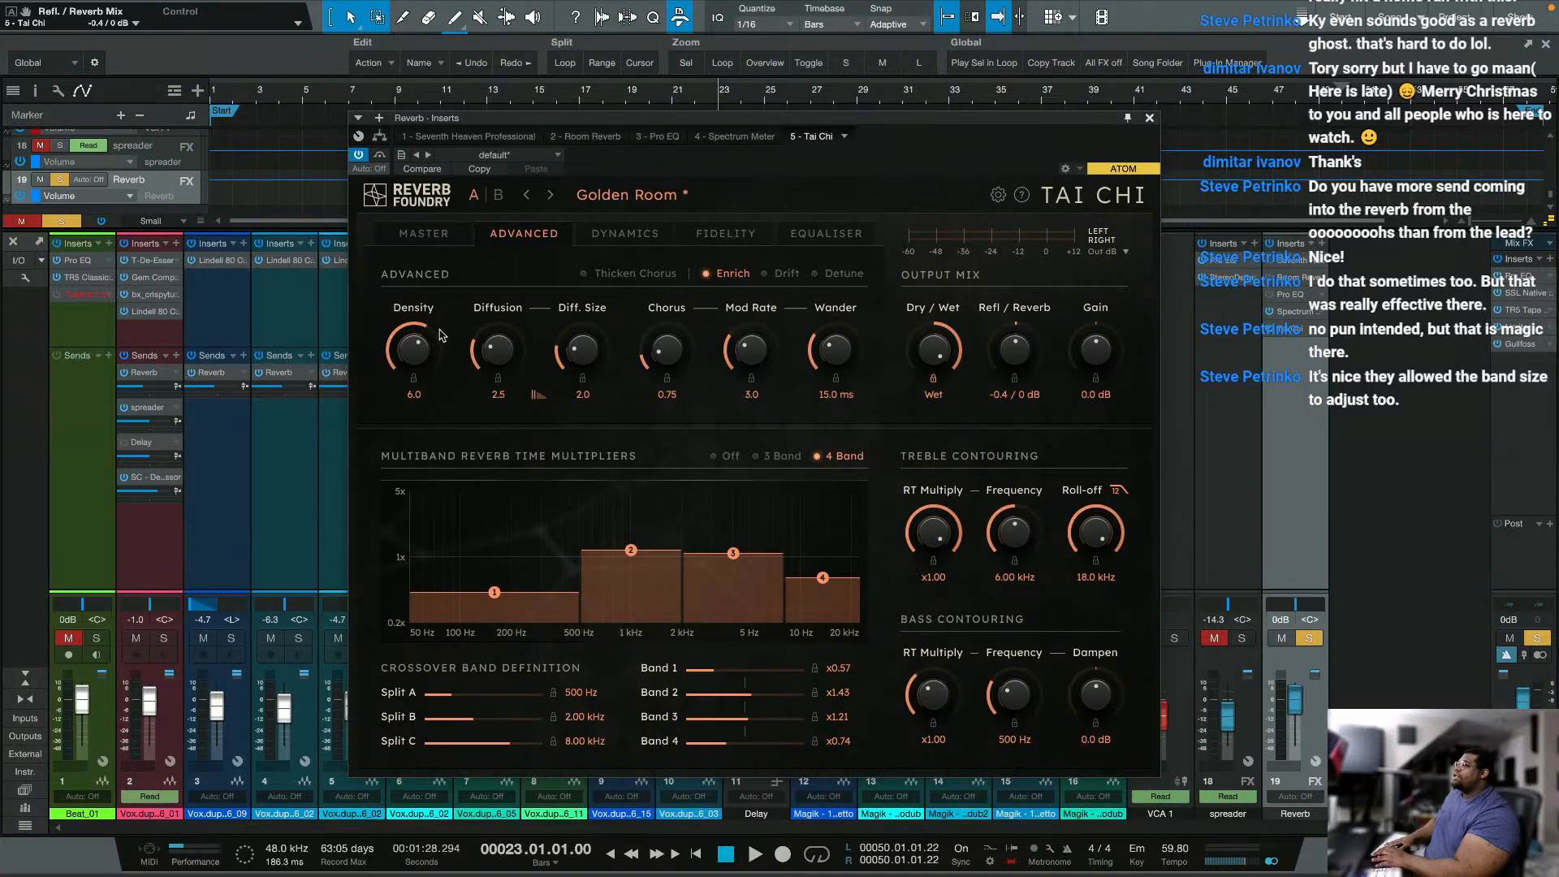
left_click(586, 277)
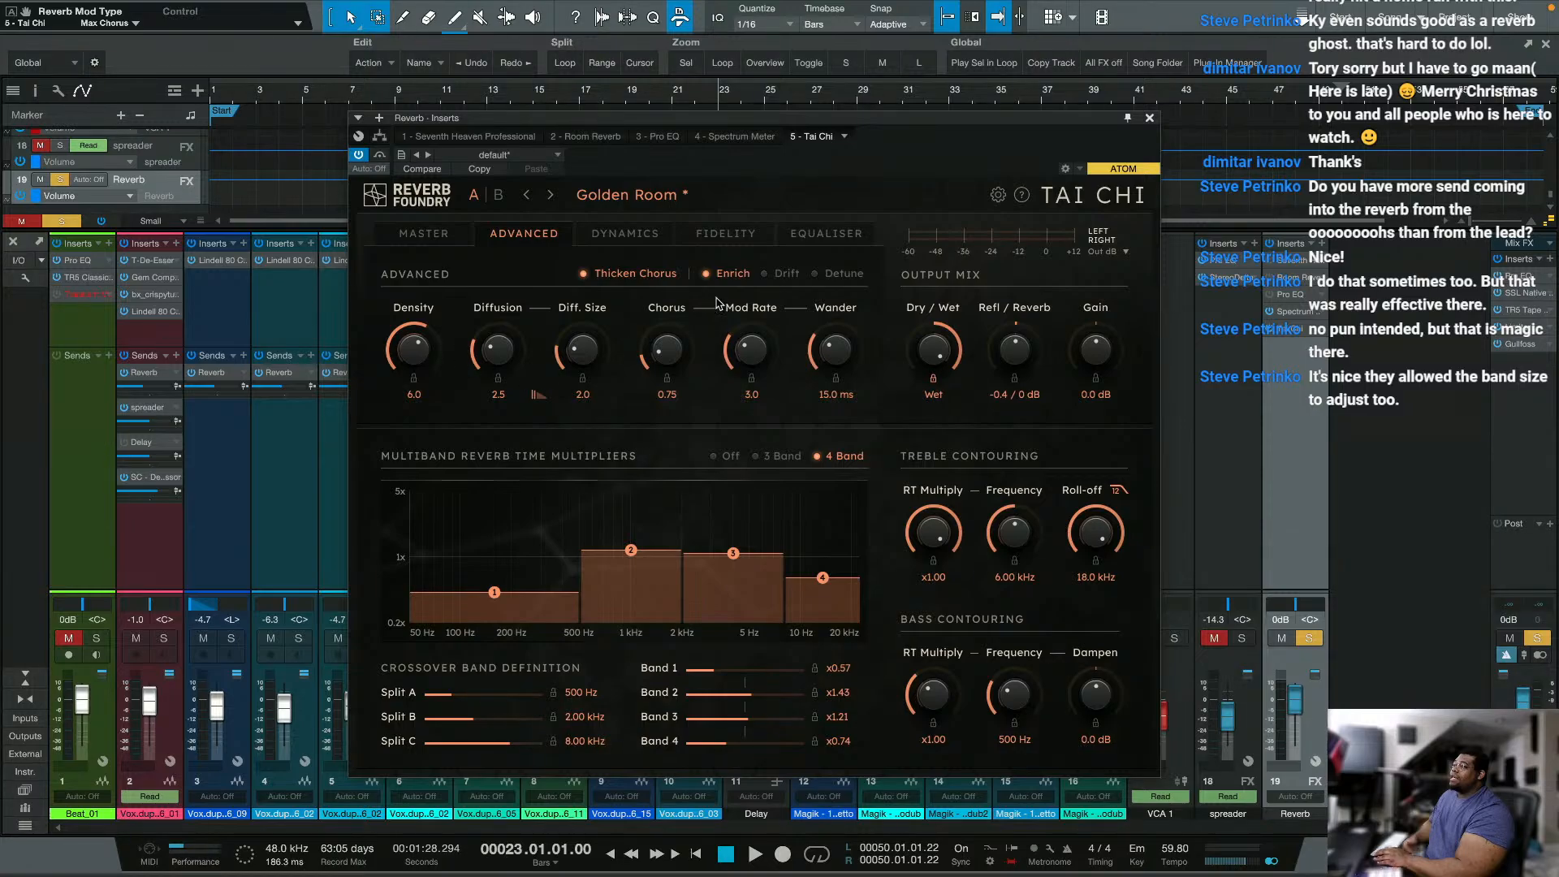
left_click_drag(418, 349, 431, 295)
left_click_drag(535, 398, 548, 400)
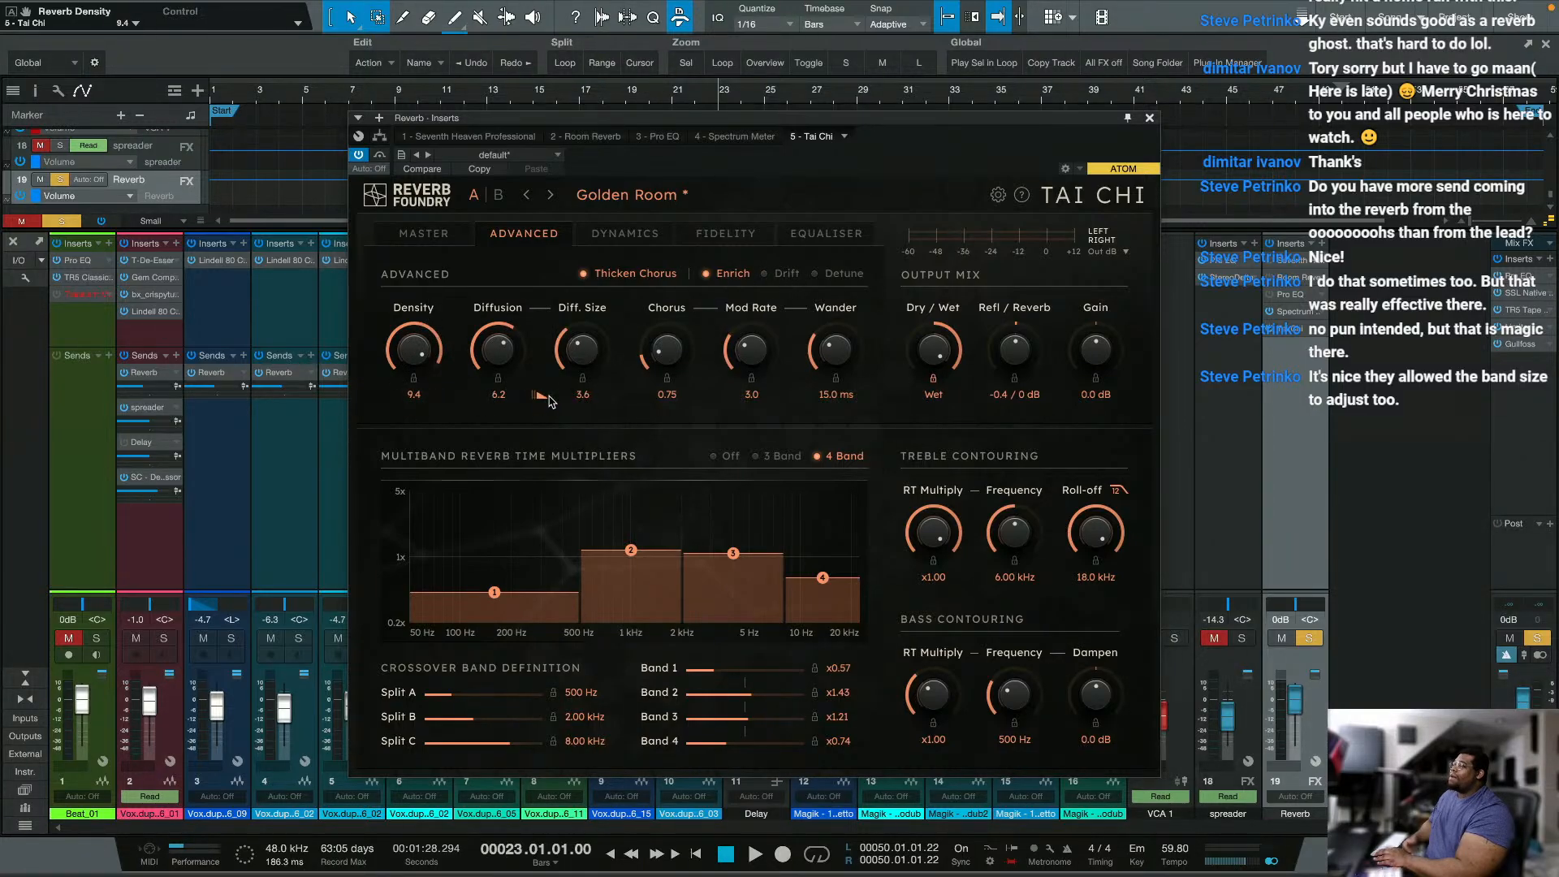
Step: Try both diffusion shapes with different amounts, settling on diffusion 2.0 and size 3.6, and raise the chorus depth to 6.66
left_click_drag(474, 361, 483, 331)
left_click(533, 396)
left_click_drag(600, 353, 620, 291)
left_click_drag(509, 335, 534, 266)
left_click_drag(508, 366, 533, 428)
left_click_drag(592, 361, 573, 415)
left_click(535, 398)
left_click_drag(497, 350, 488, 428)
left_click_drag(680, 350, 718, 256)
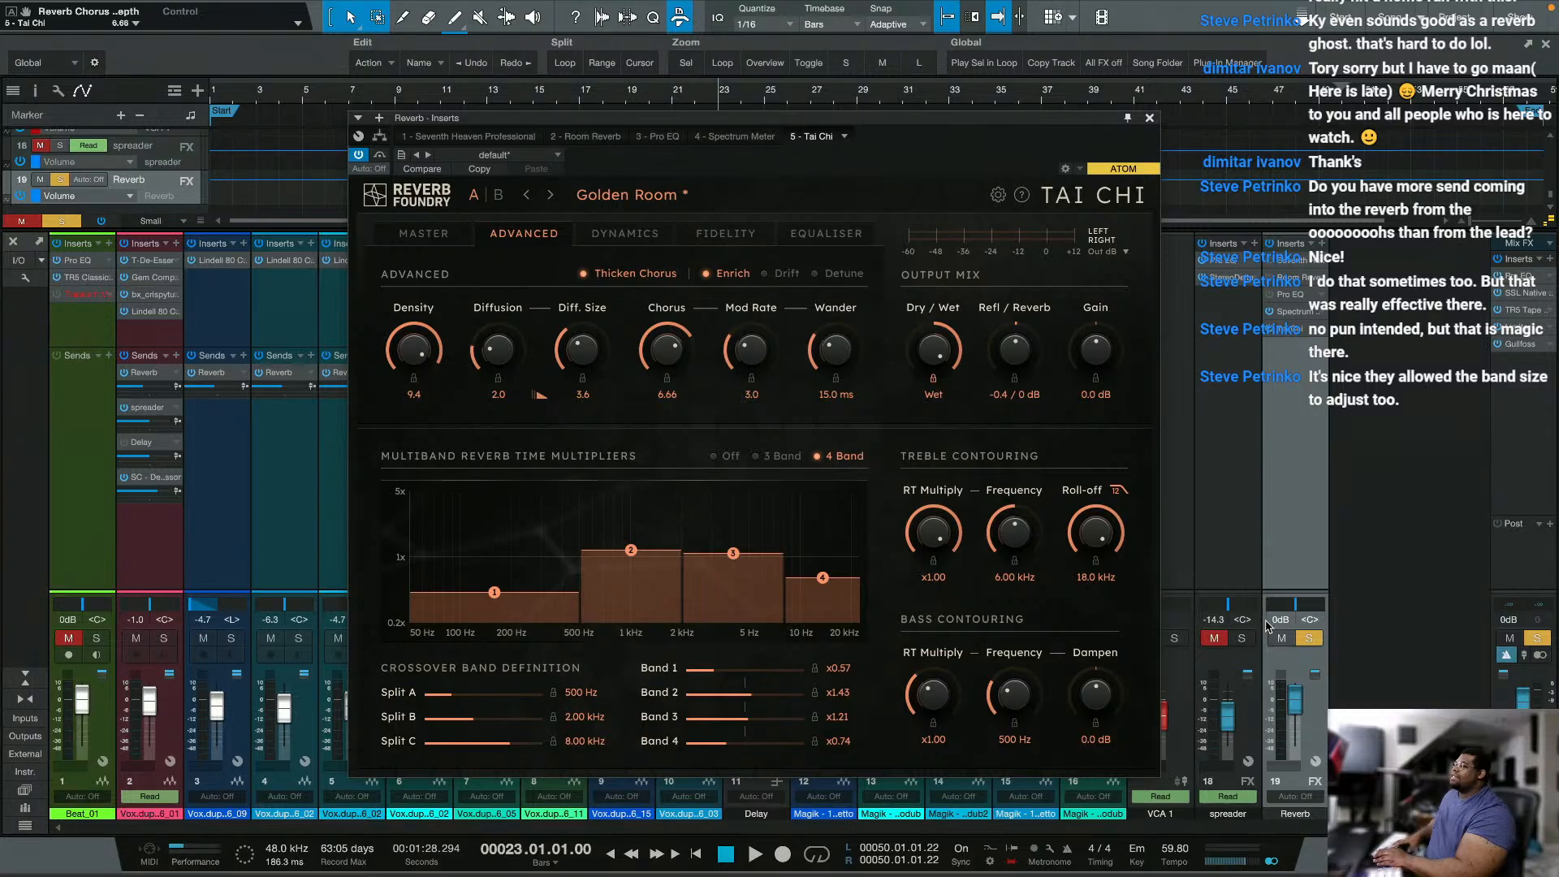
Step: During playback, switch the diffusion shape back, and set diffusion to Low, diffusion size to 2.6 and density to High
key("space")
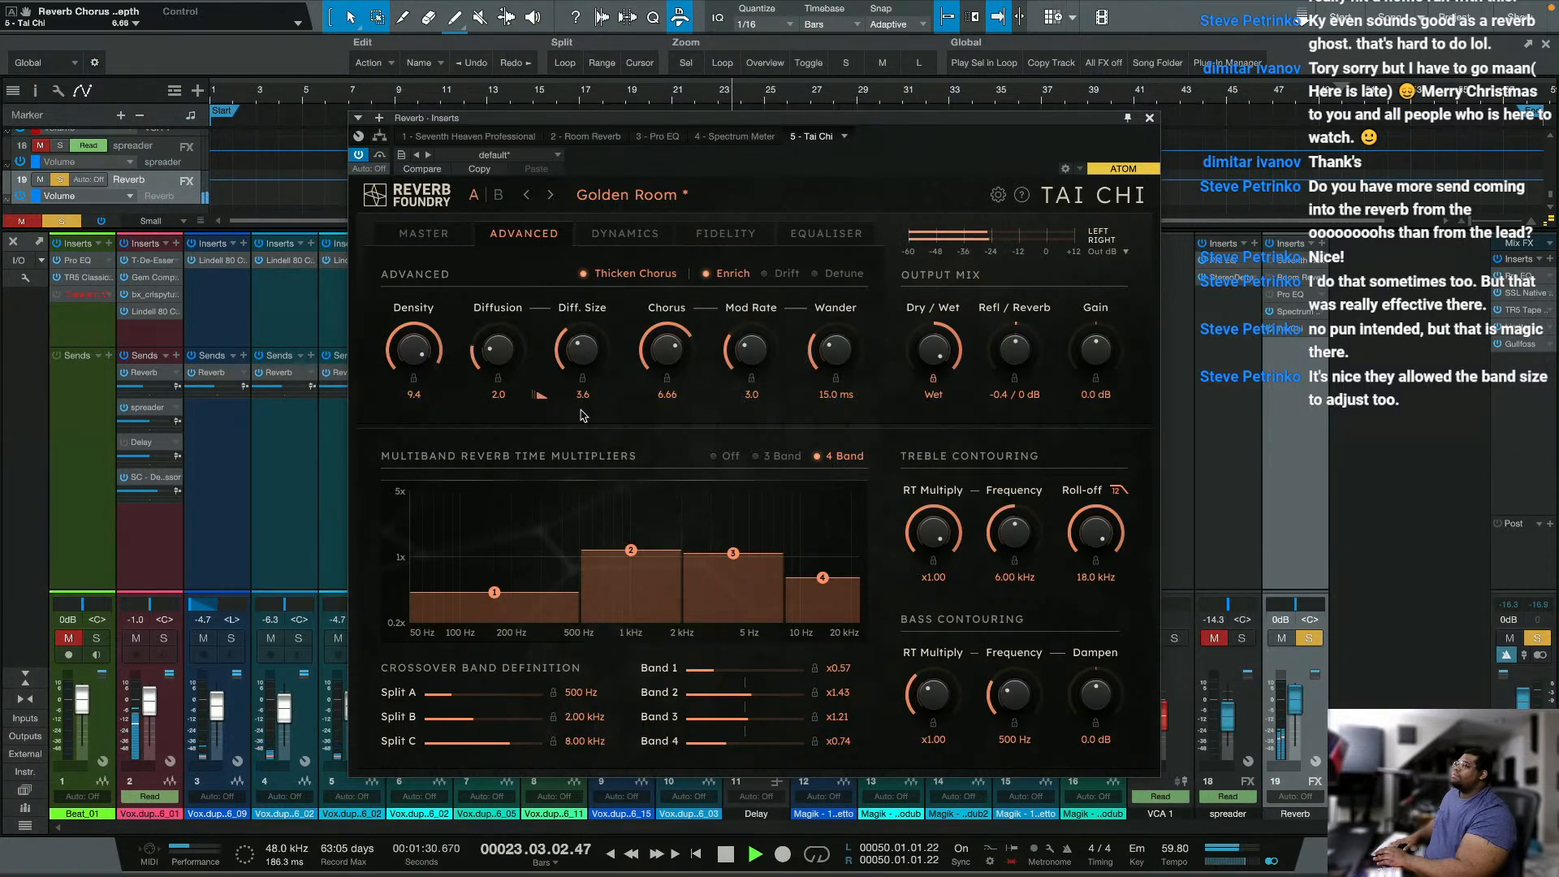
left_click(536, 396)
left_click_drag(506, 359, 427, 334)
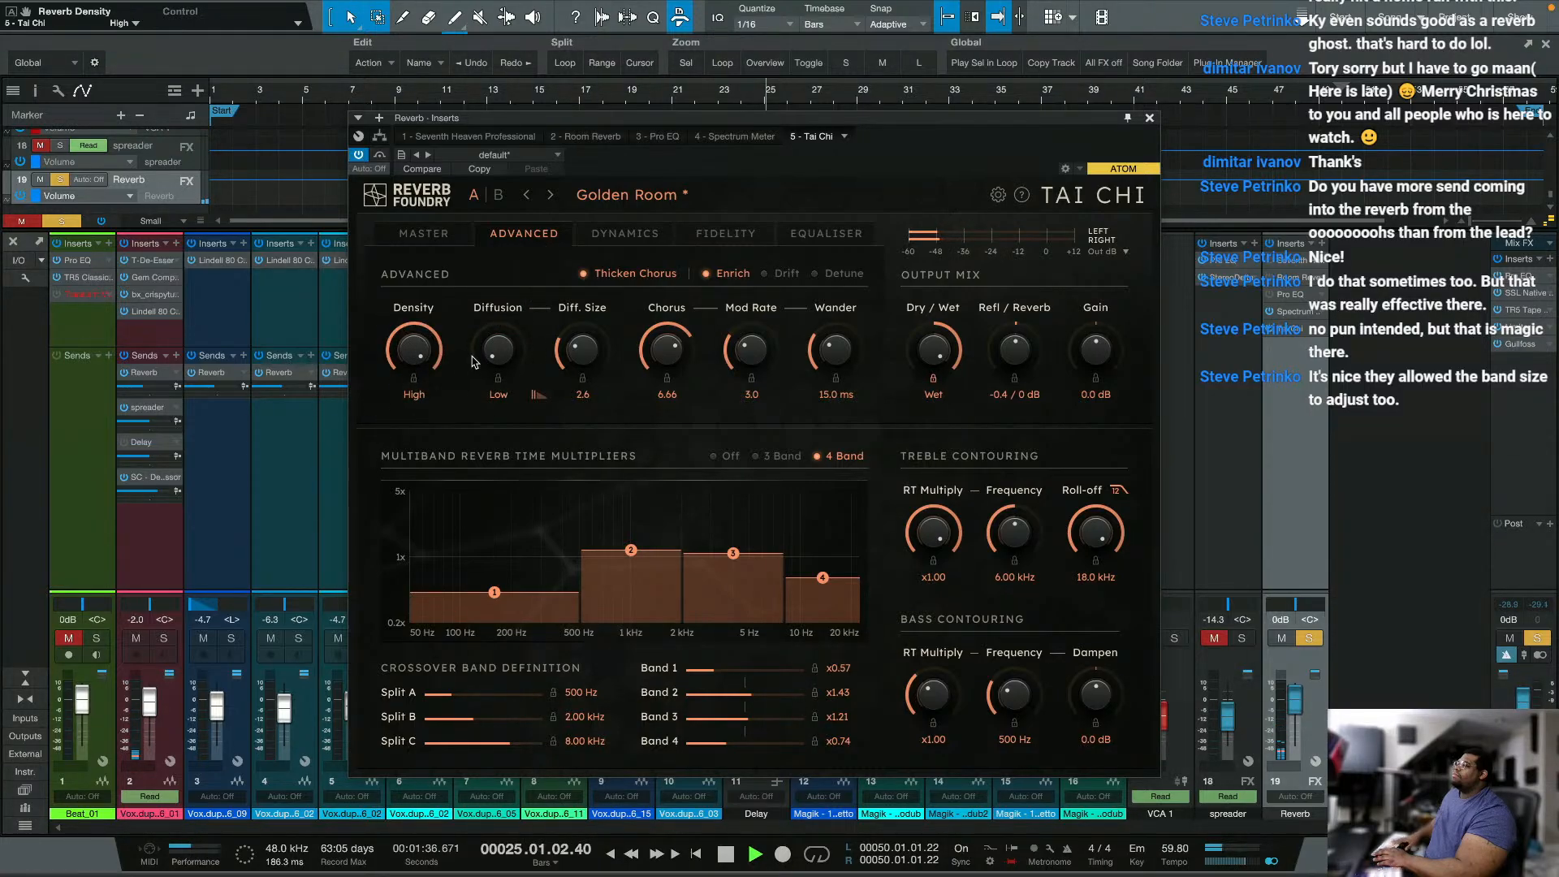
Step: Listen to the Tai Chi reverb on an earlier section by moving playback to about bar 5 and to bar 7
left_click(305, 101)
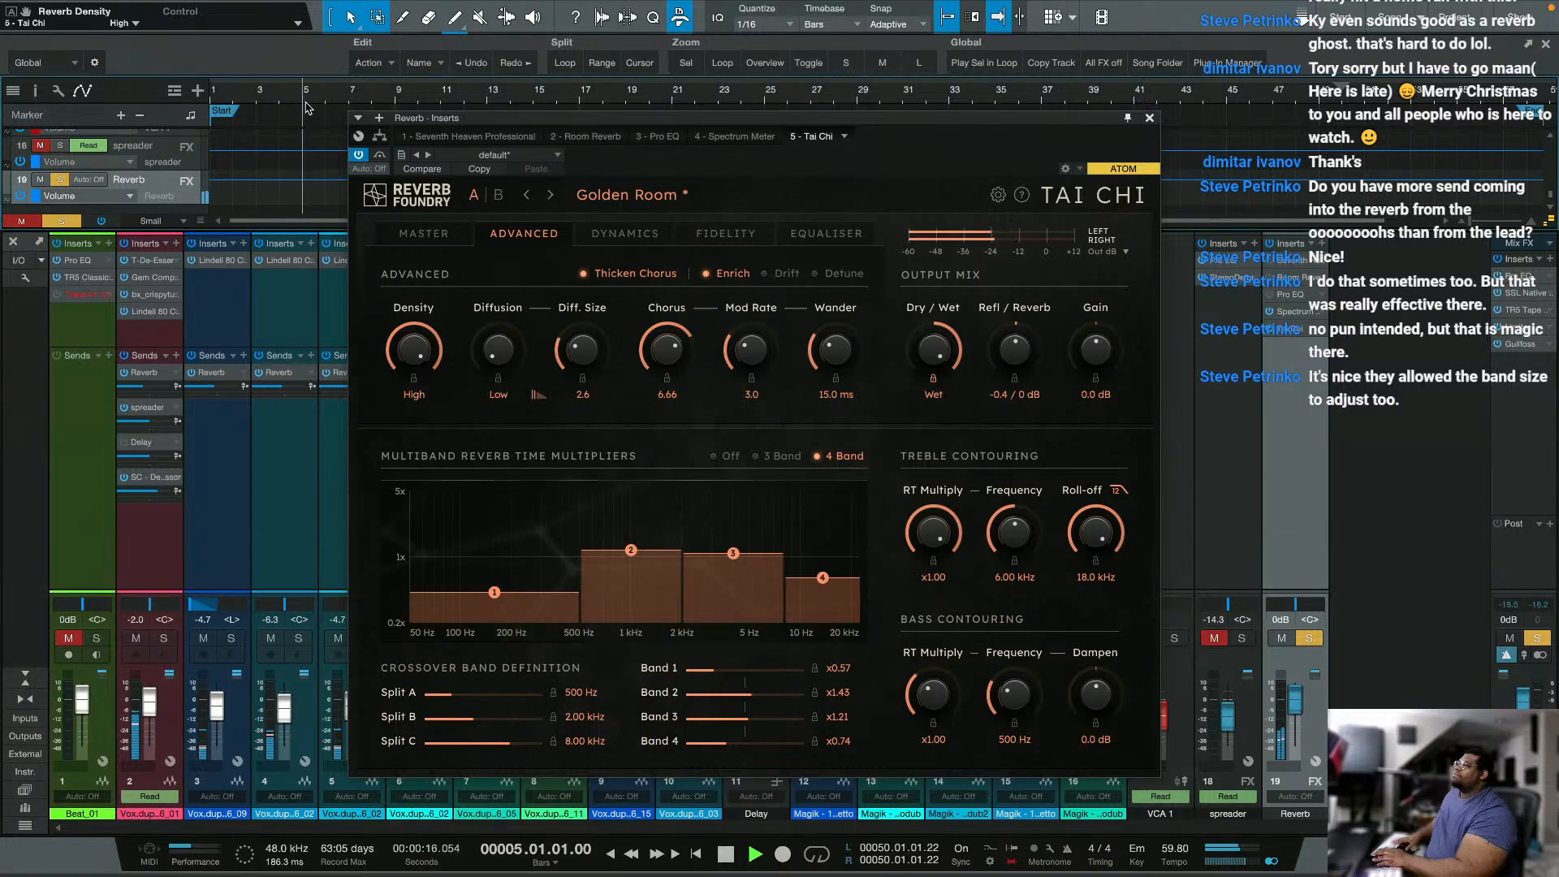
left_click(364, 106)
scroll(315, 175, "up", 8)
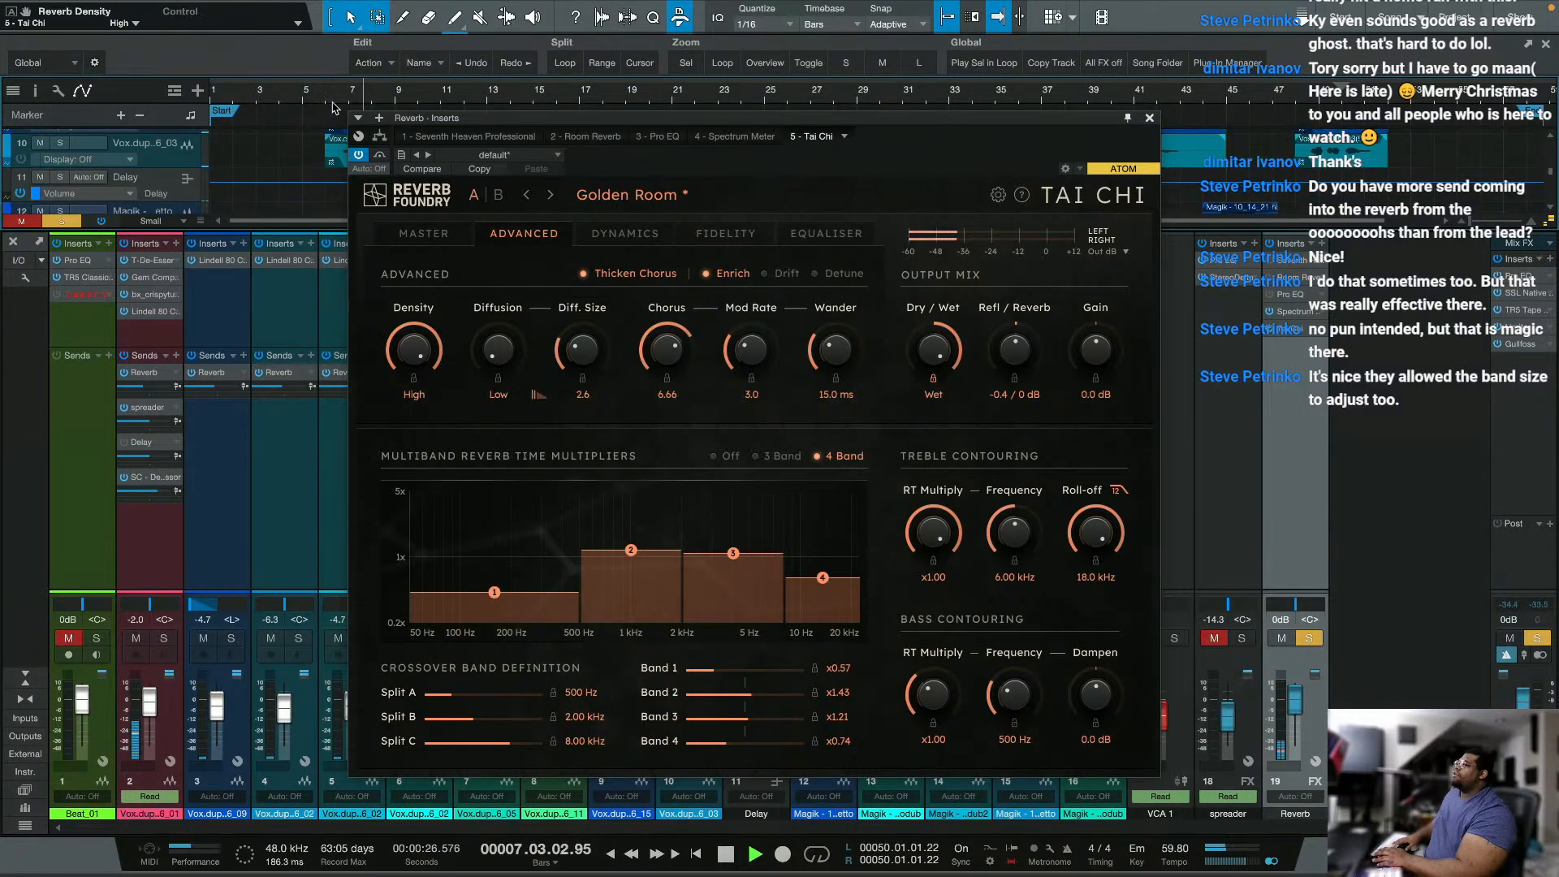
left_click_drag(355, 106, 389, 171)
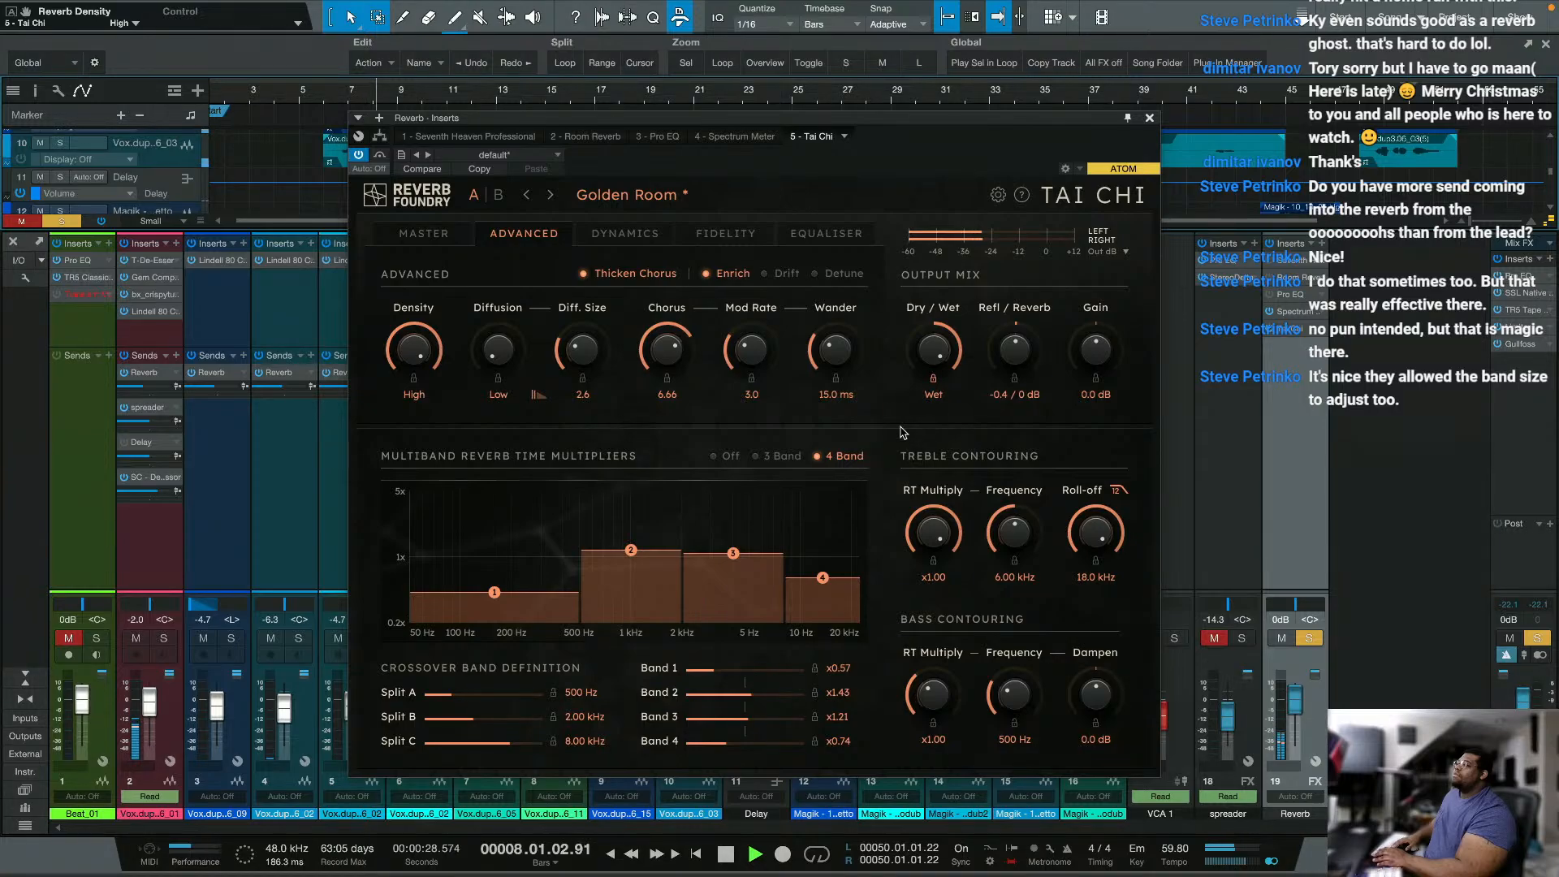
Step: With Thicken Chorus off, audition the Drift and Detune modes, set diffusion to 2.0, and turn Thicken Chorus back on
left_click(635, 278)
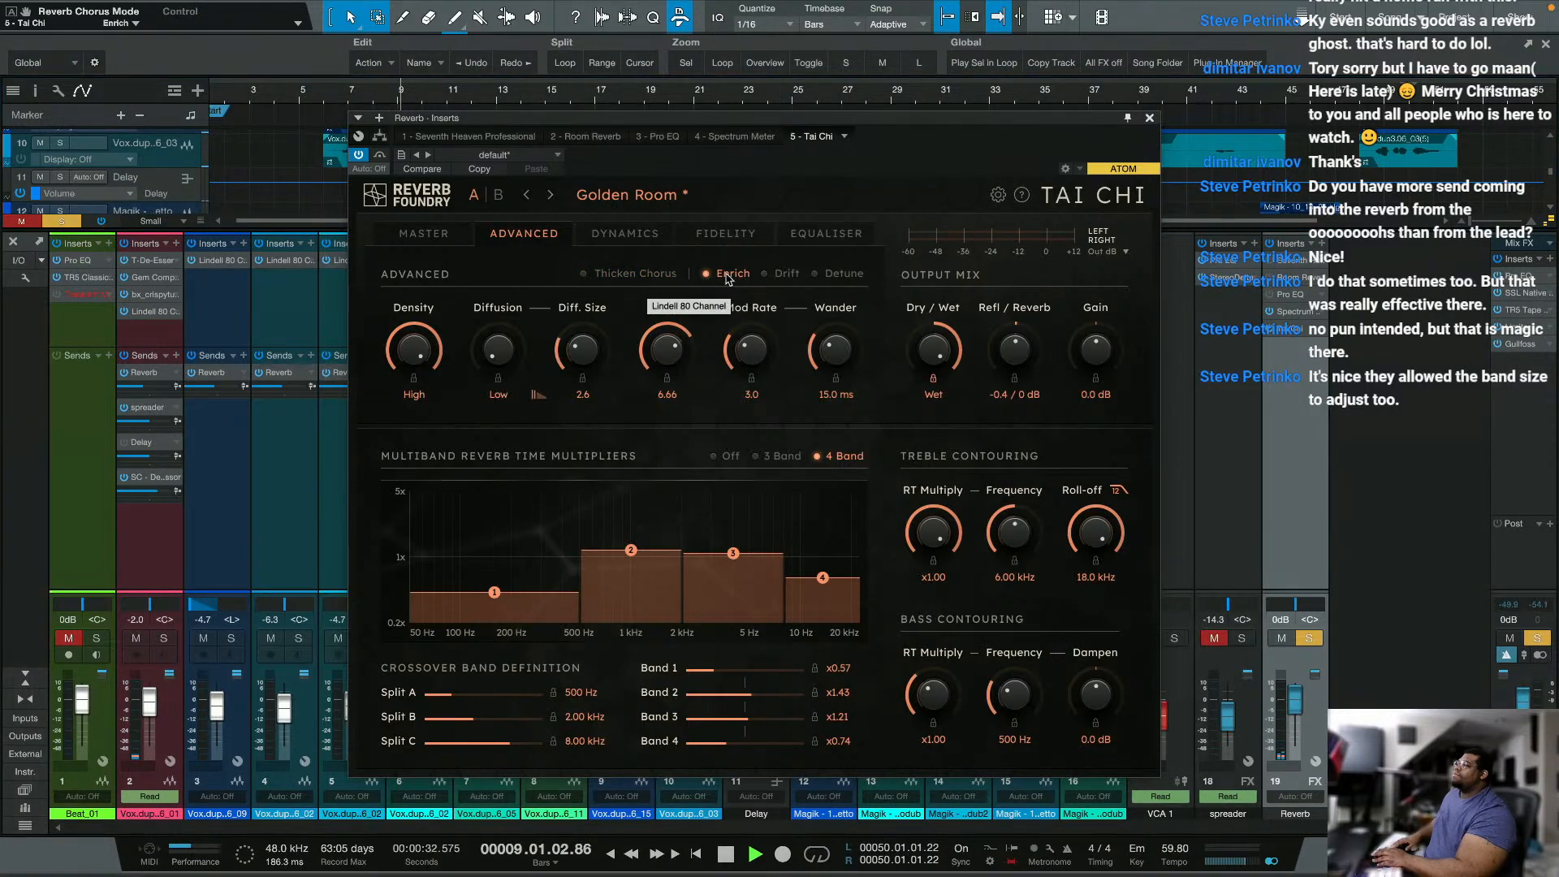
left_click(765, 276)
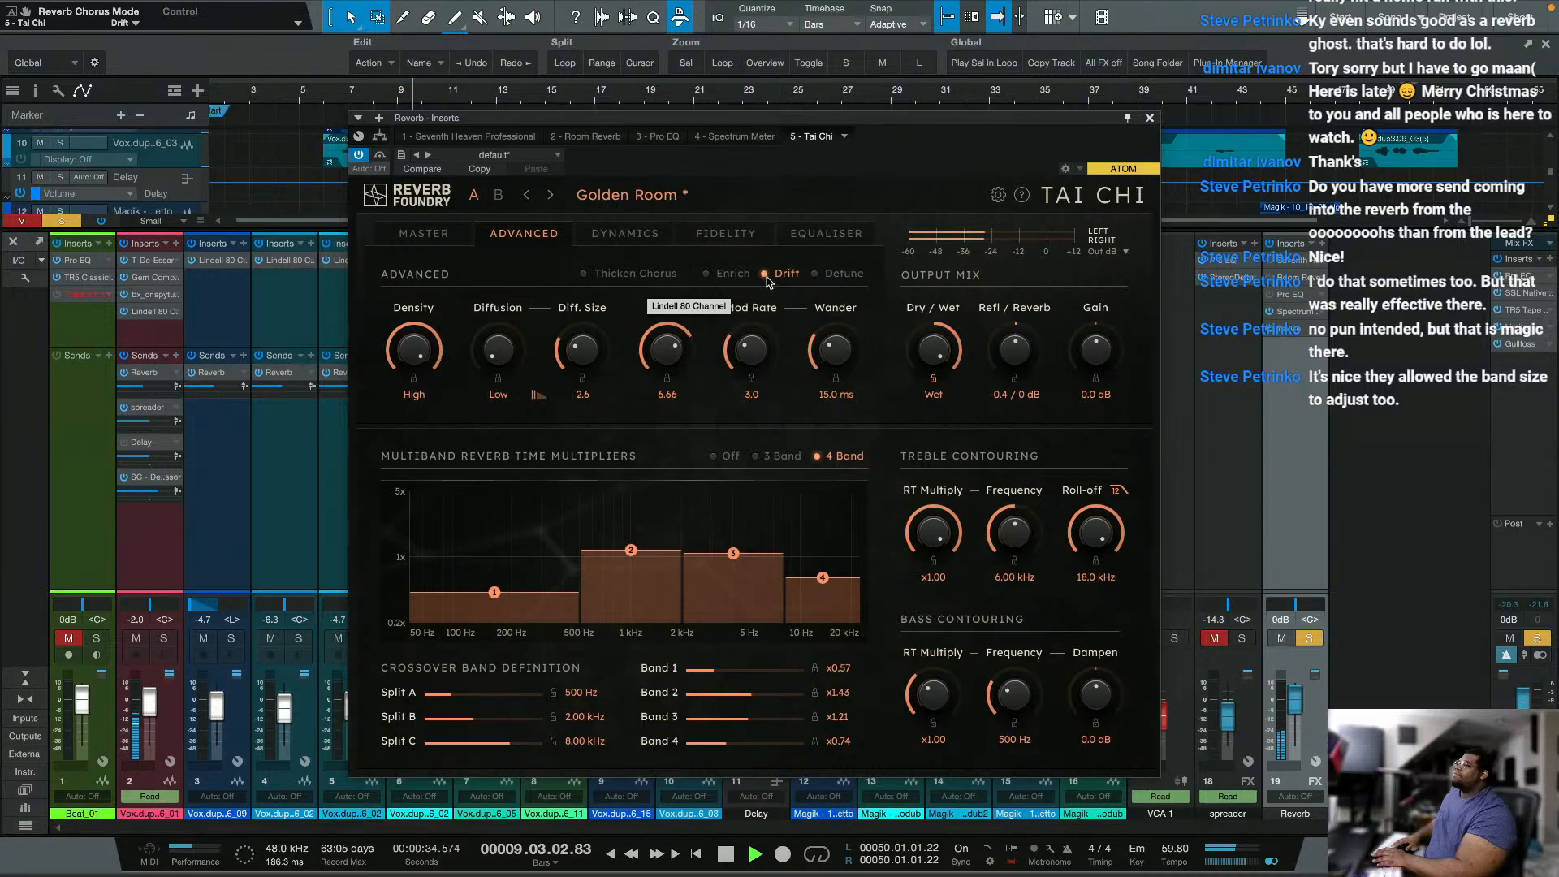
left_click(839, 276)
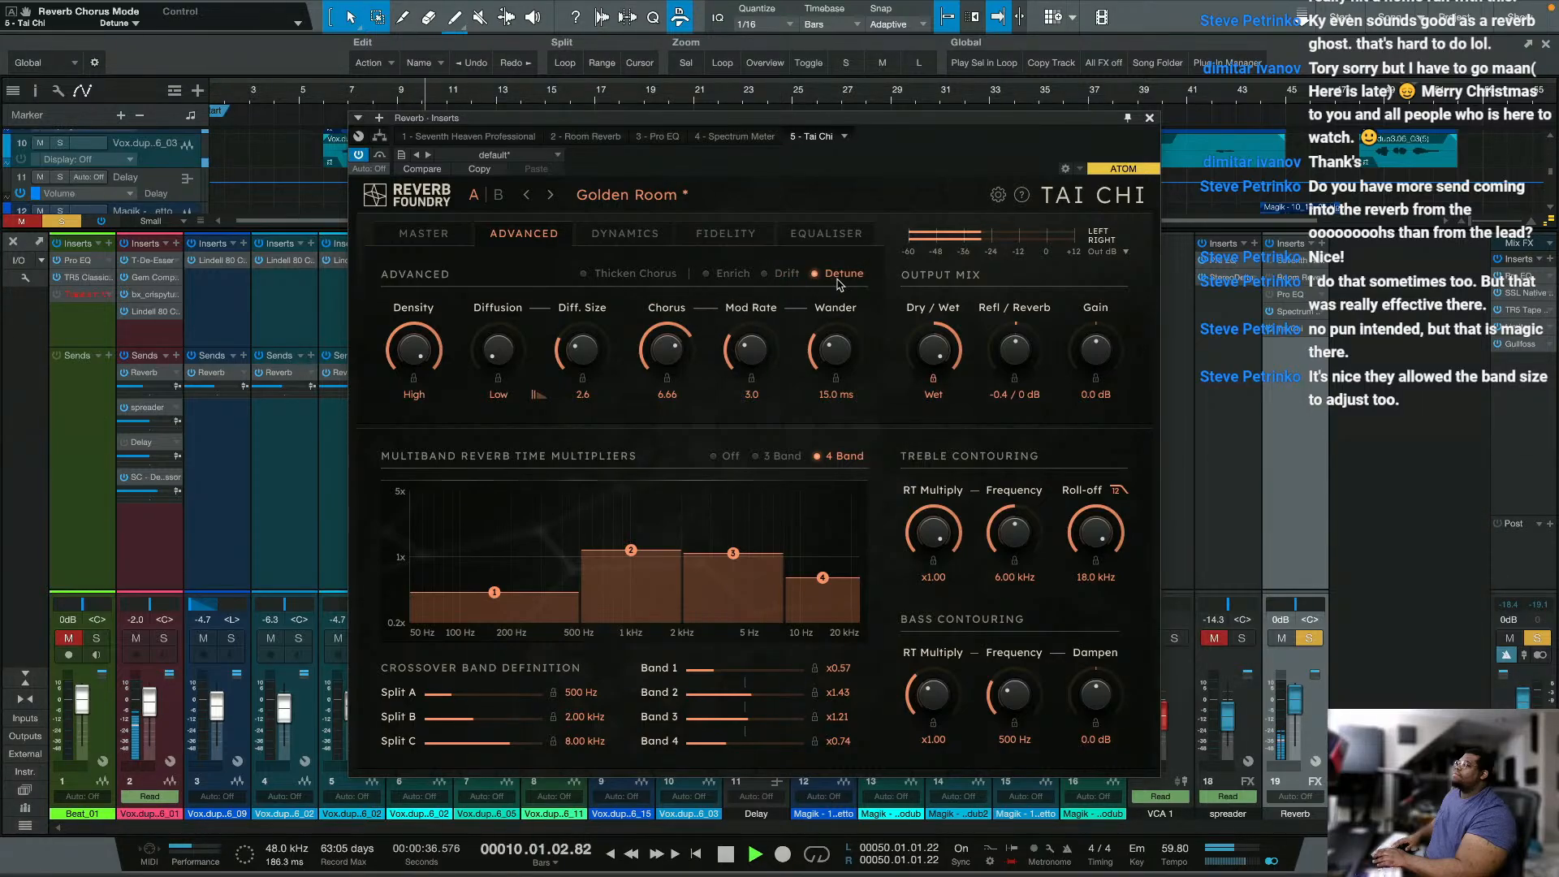
left_click_drag(499, 351, 509, 323)
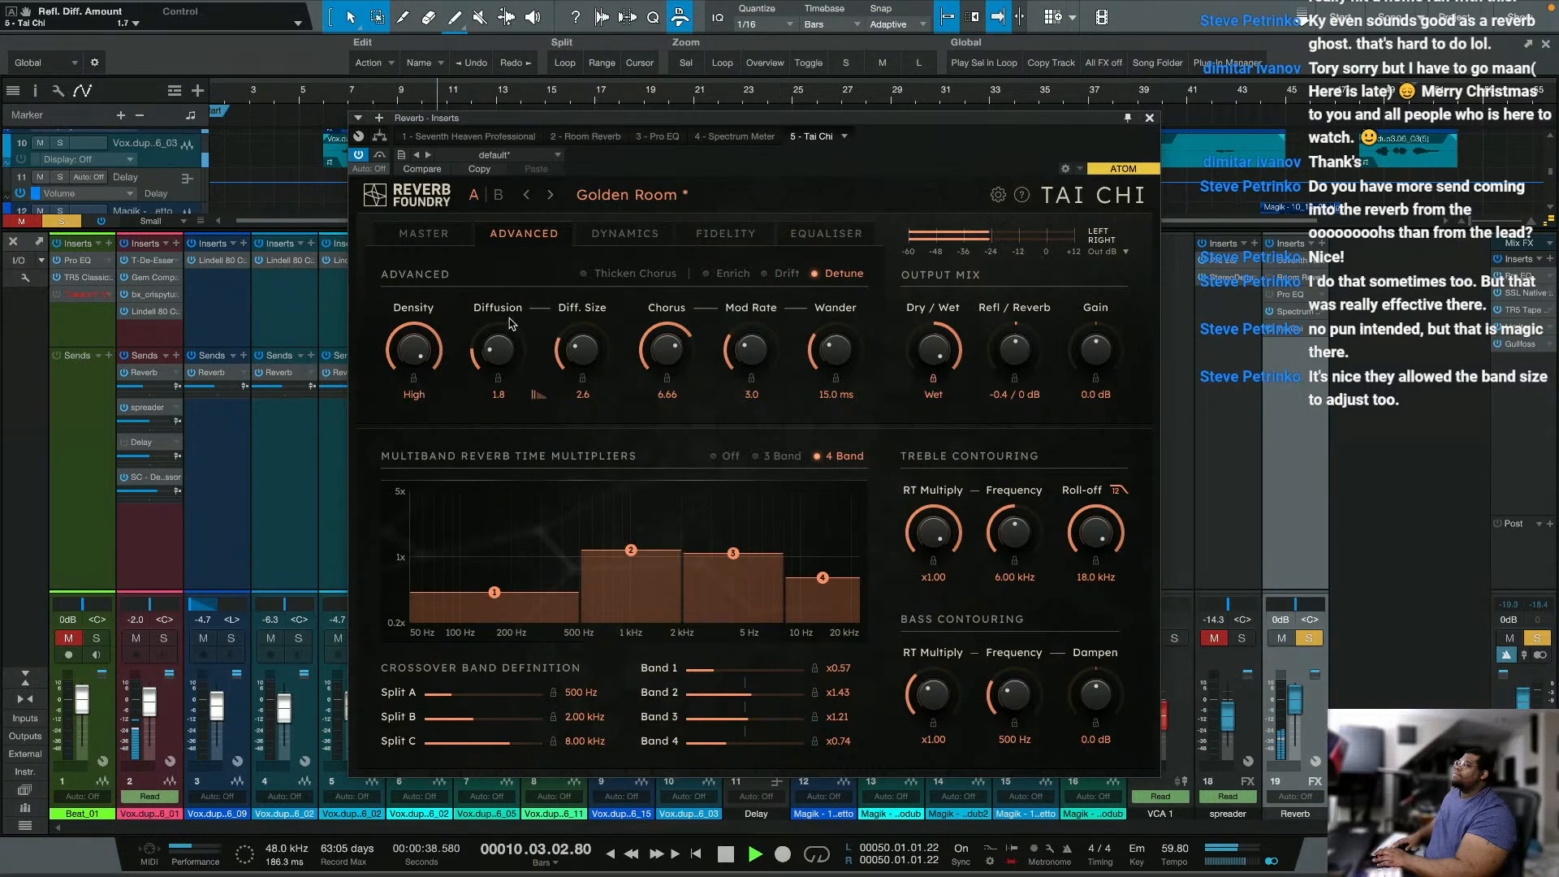
left_click(584, 276)
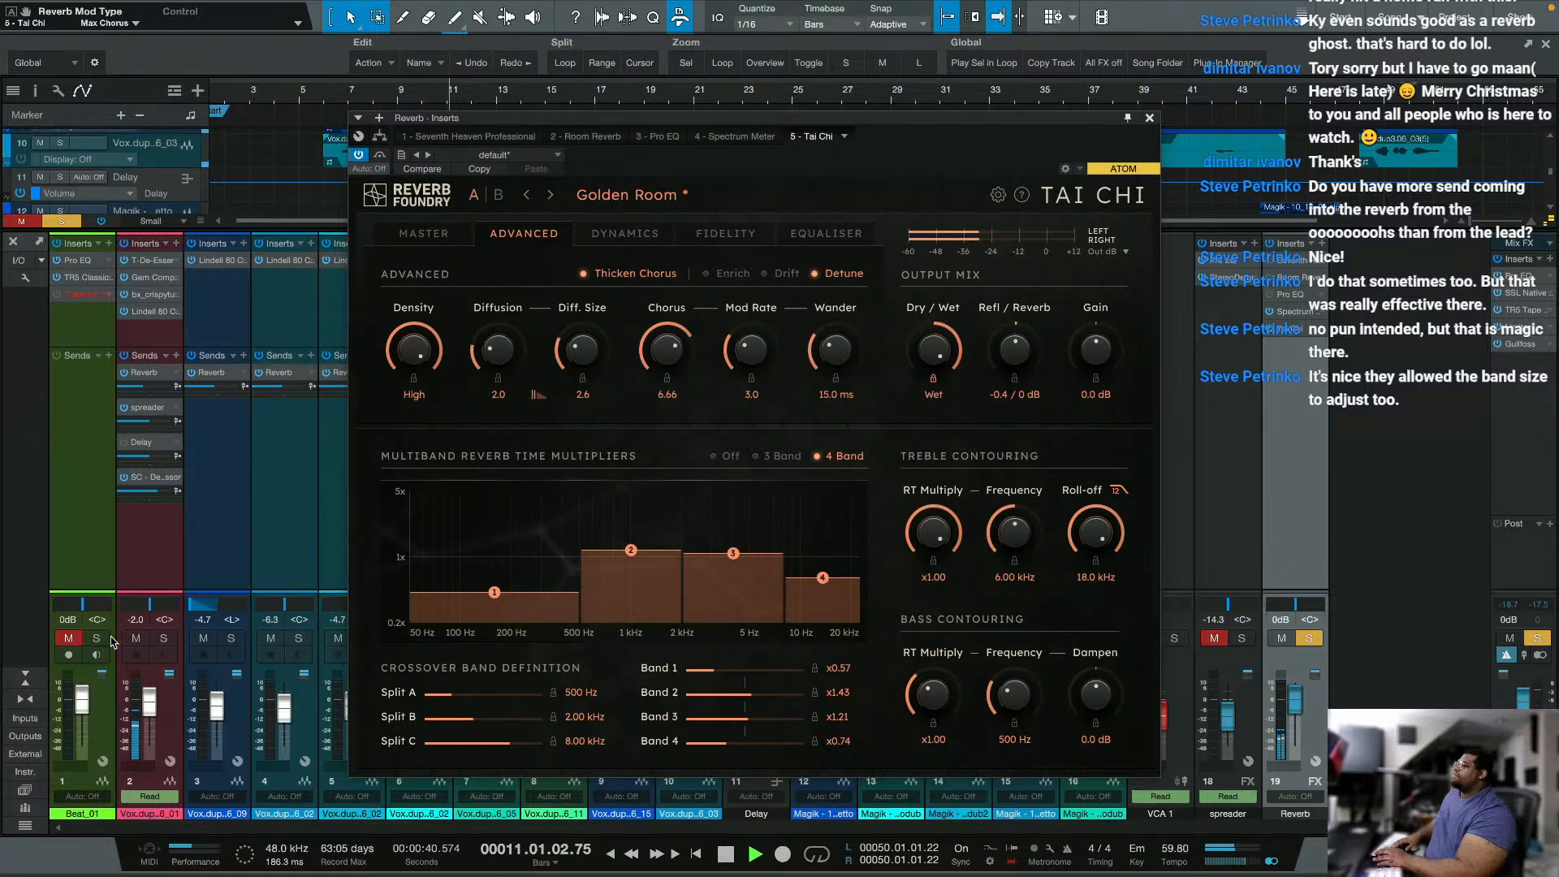
Step: Solo vocal channel 2, compare it with Tai Chi bypassed and active, and check the reverb's master settings
left_click(160, 639)
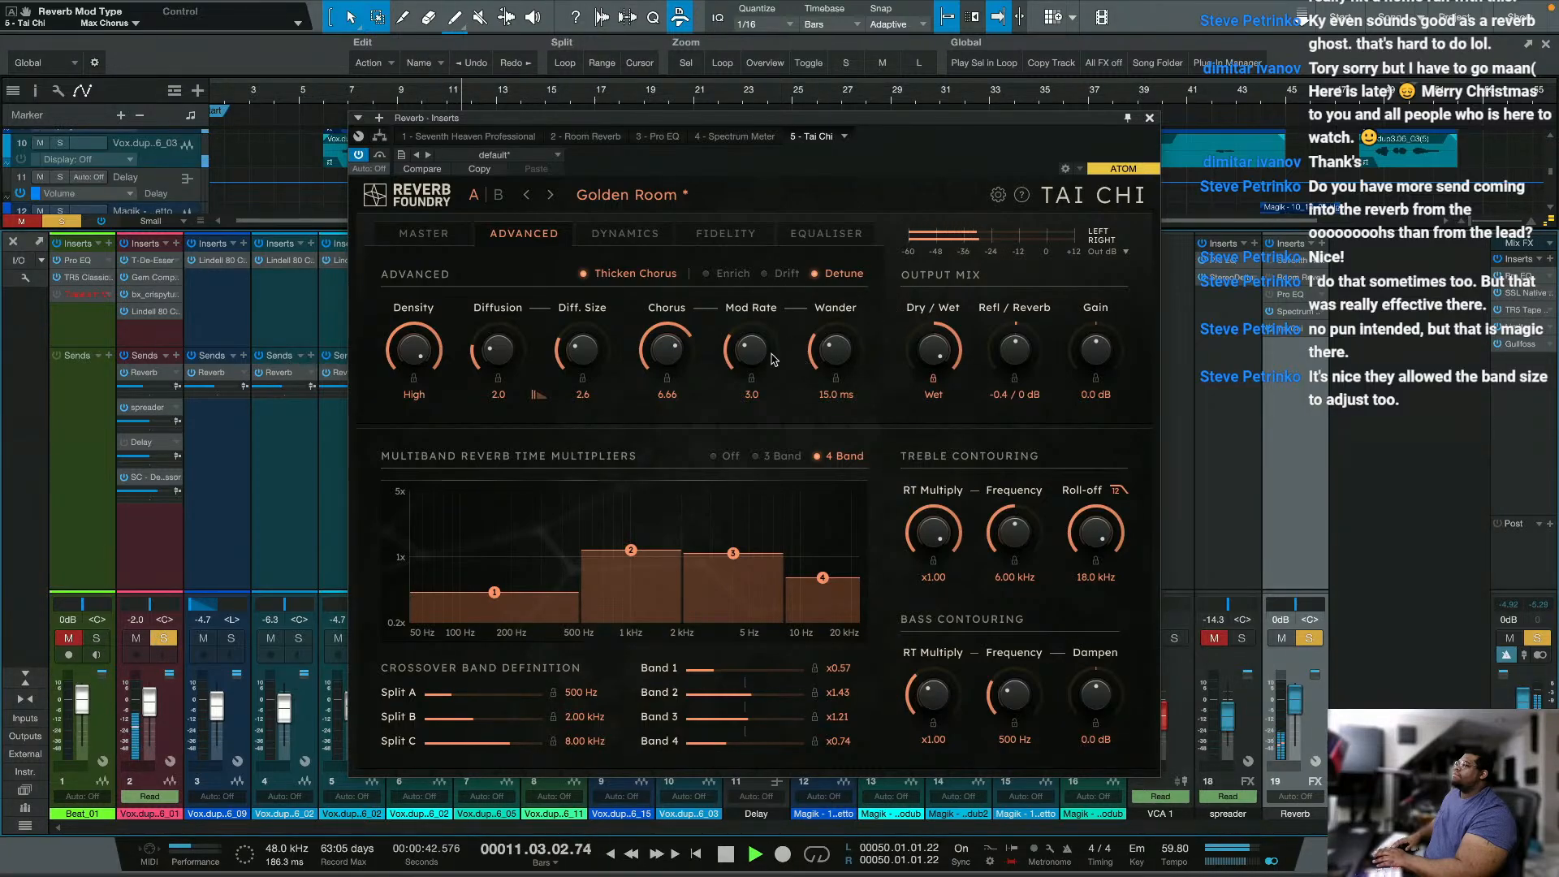
left_click(385, 155)
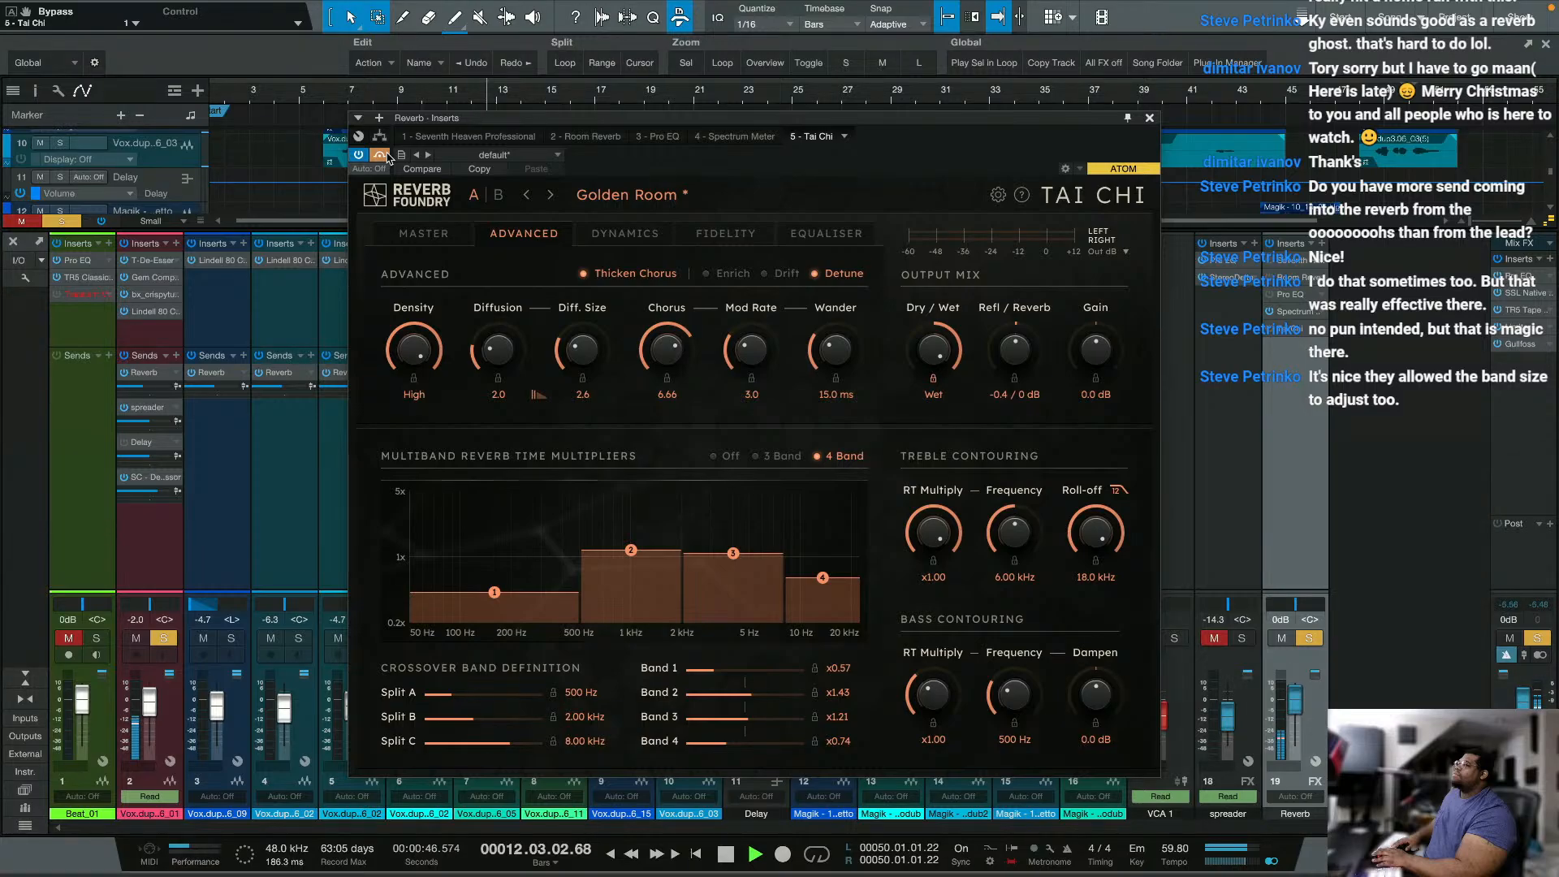
left_click(382, 155)
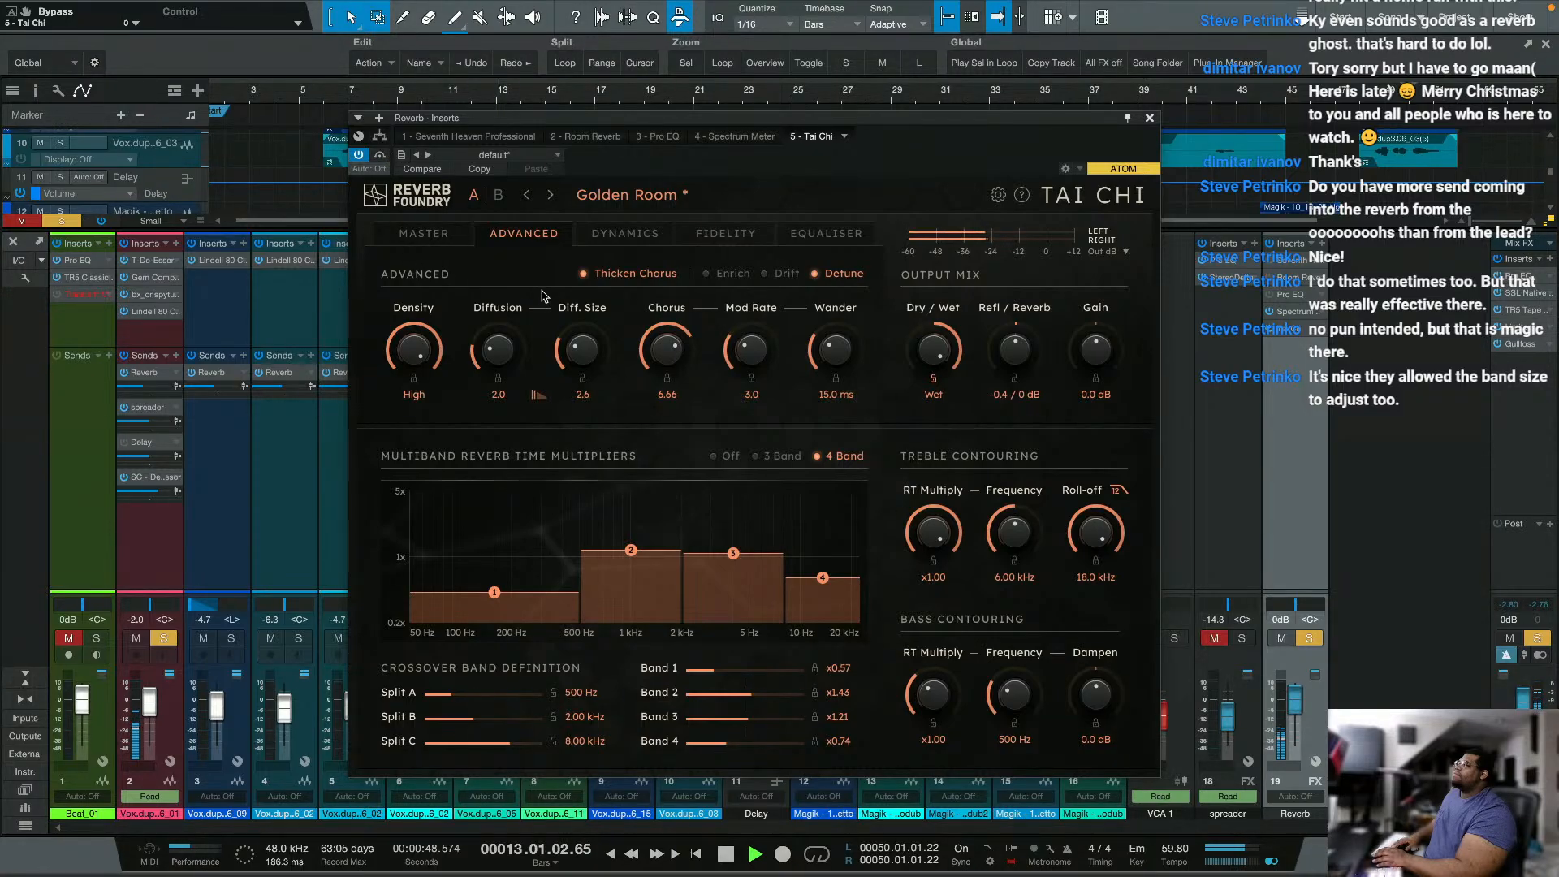
left_click(431, 243)
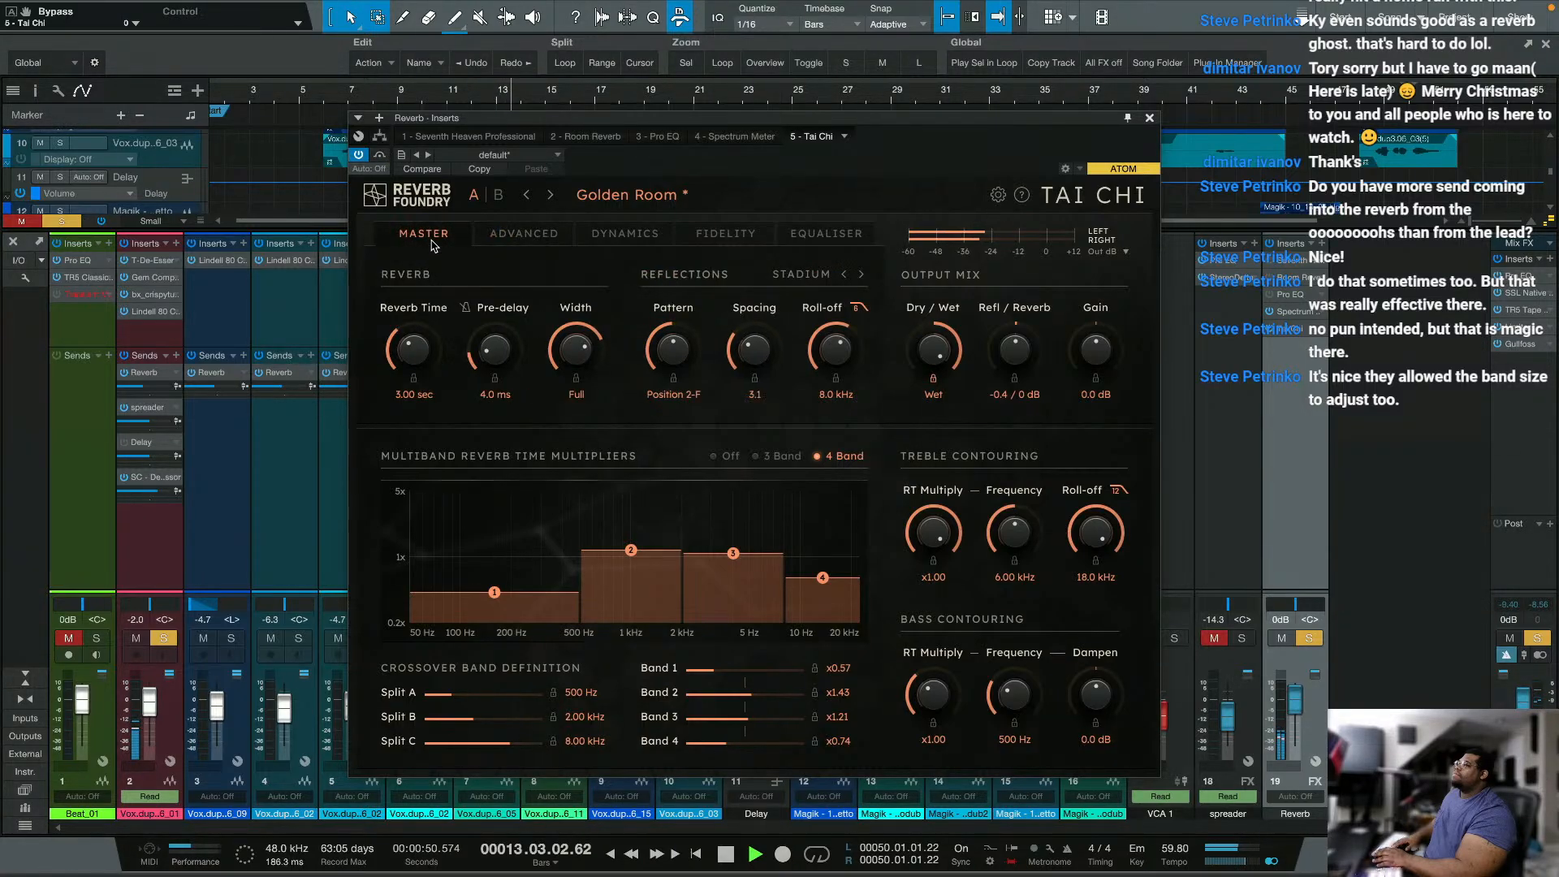
left_click(538, 236)
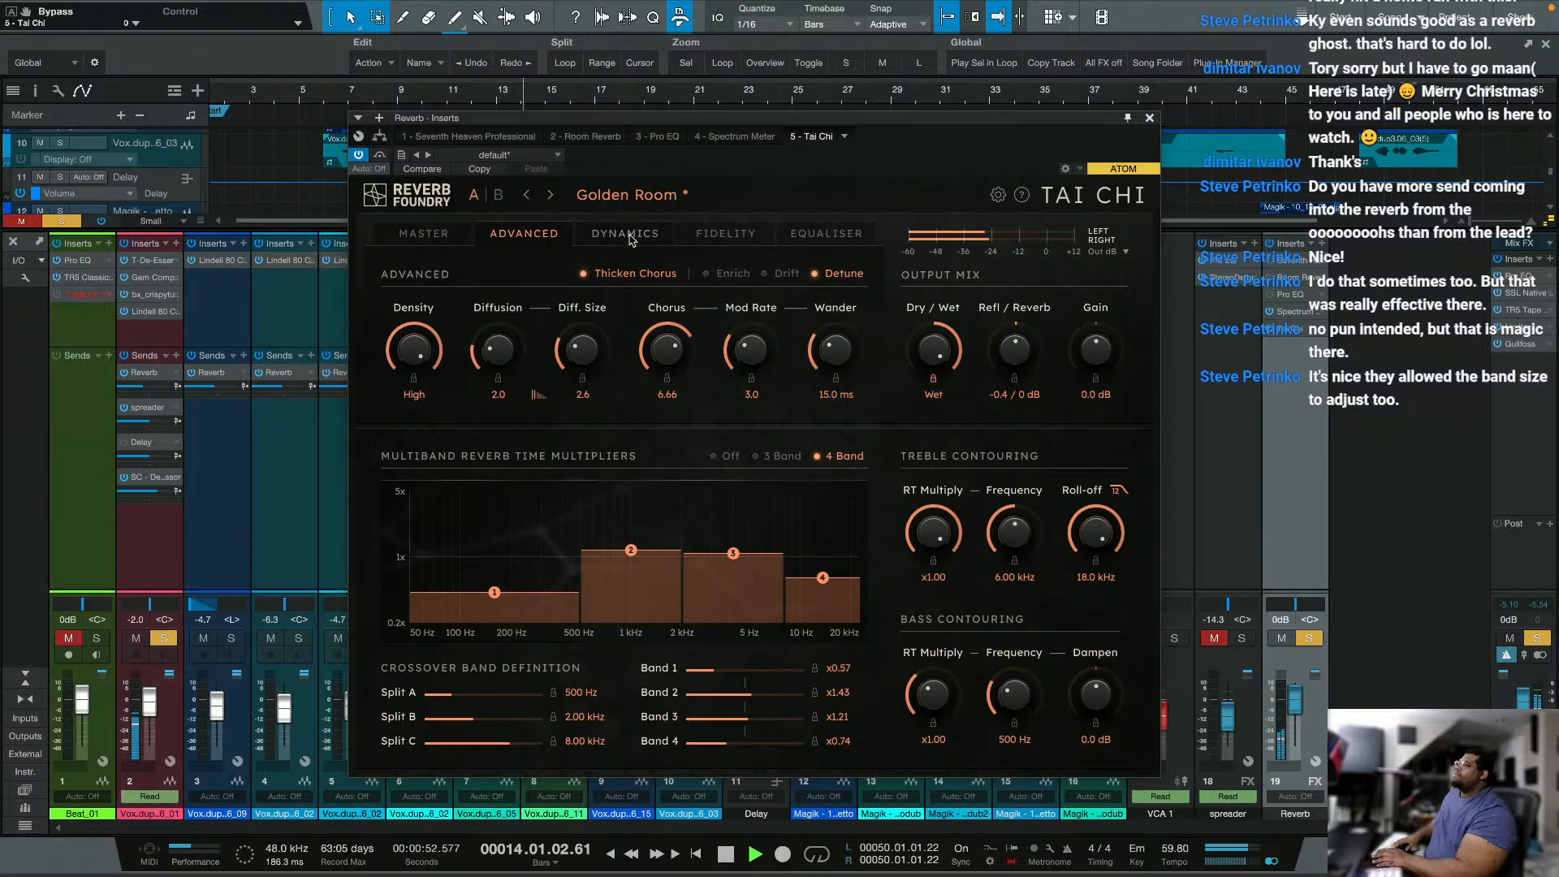
Step: Raise the band 4 reverb time multiplier to x0.82, set the chorus mode to Enrich, and stop playback
left_click_drag(859, 581, 858, 575)
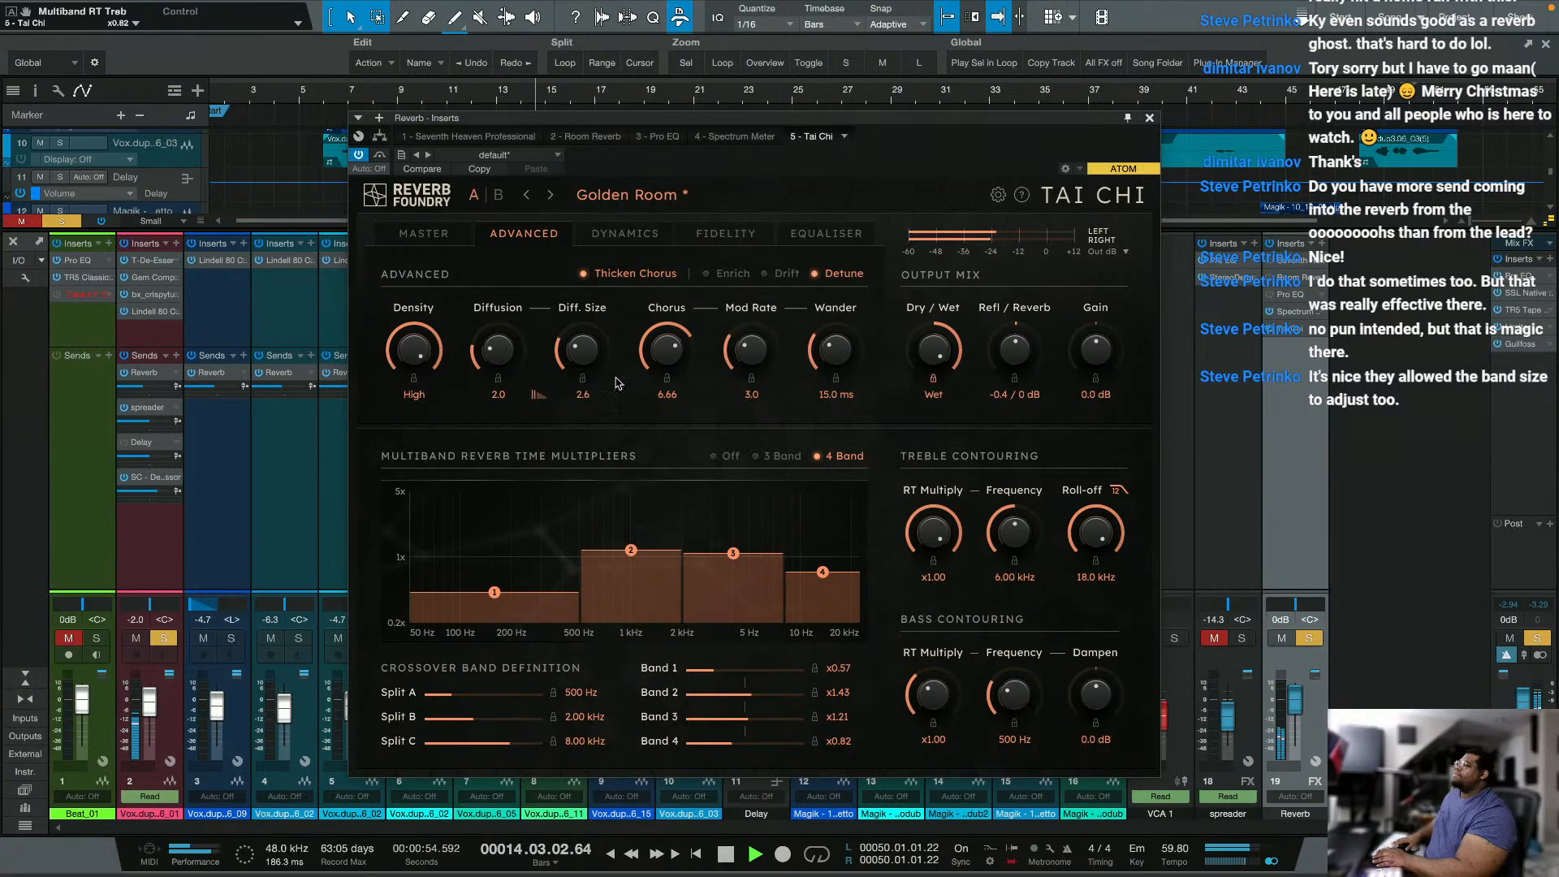
left_click(748, 277)
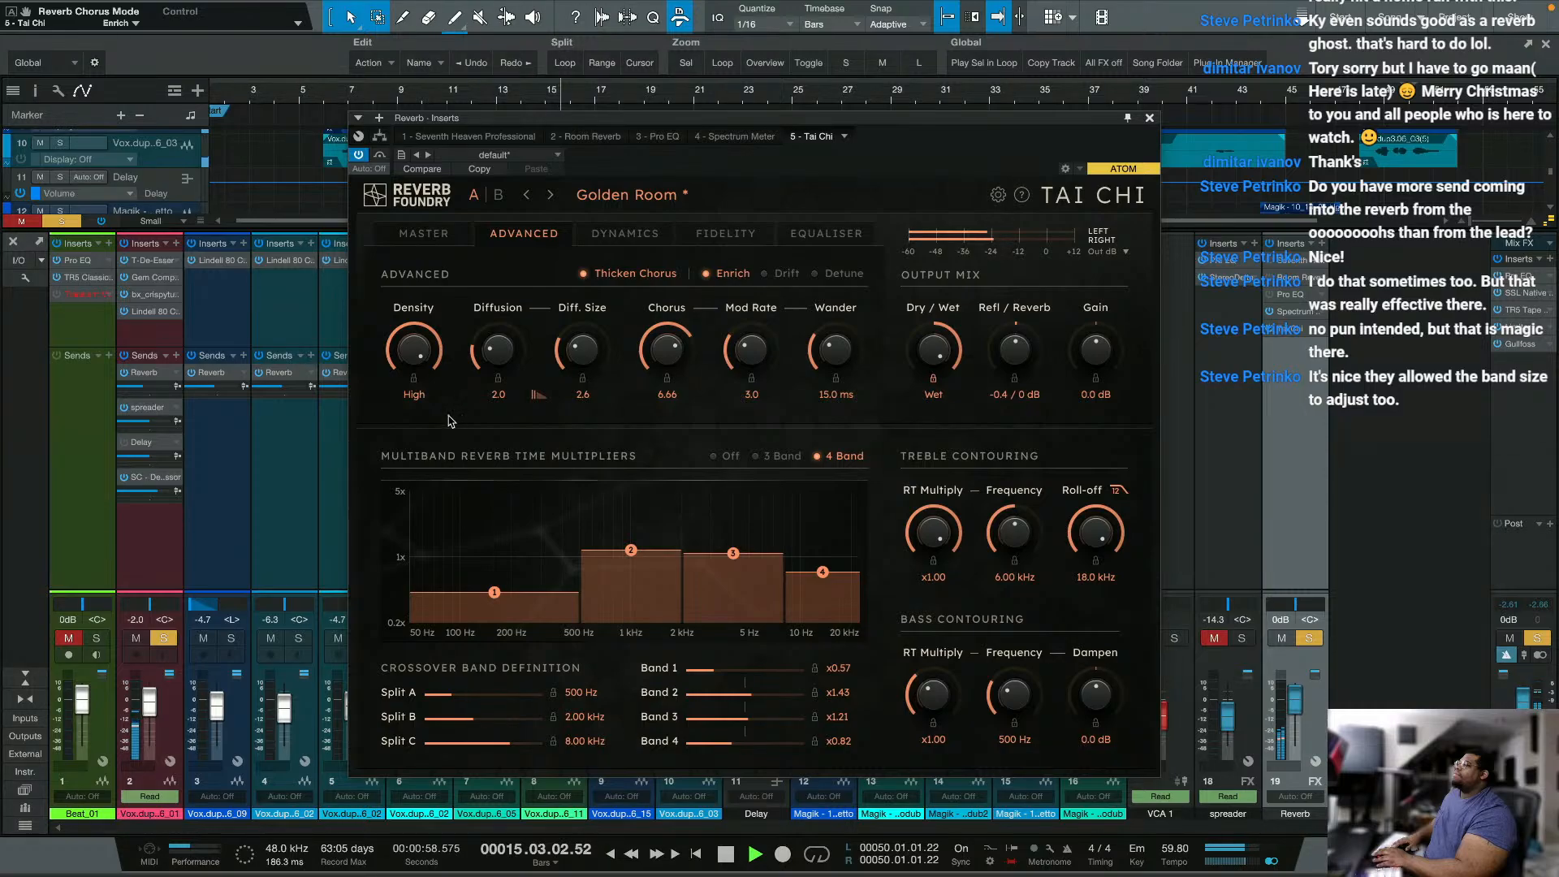
key("space")
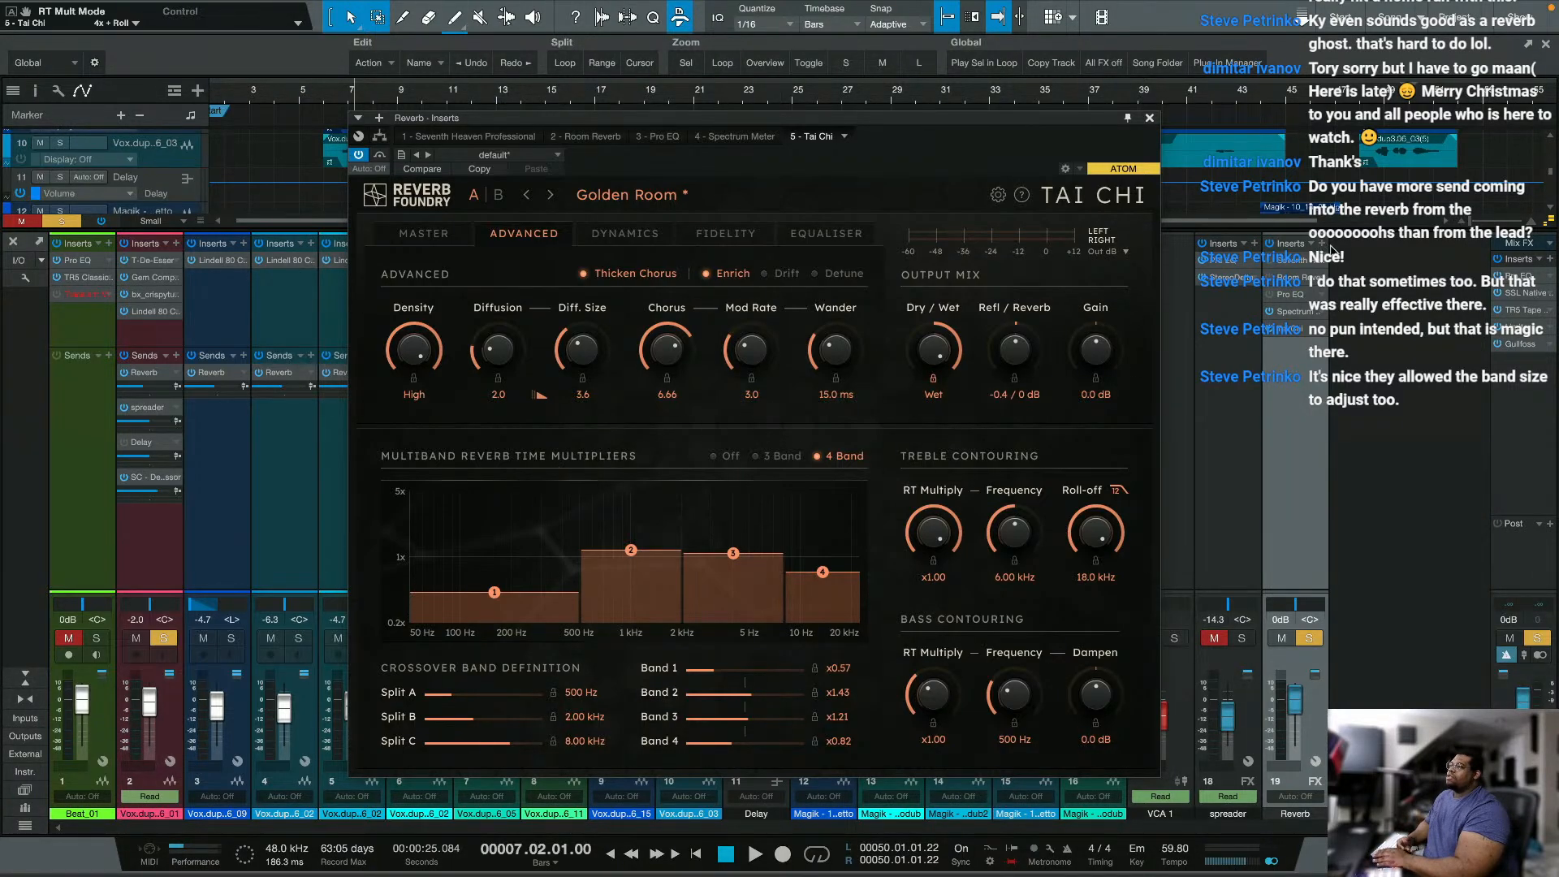
Step: Insert the Chorus effect on the Reverb channel and place it directly before Room Reverb in the insert chain
left_click(1322, 244)
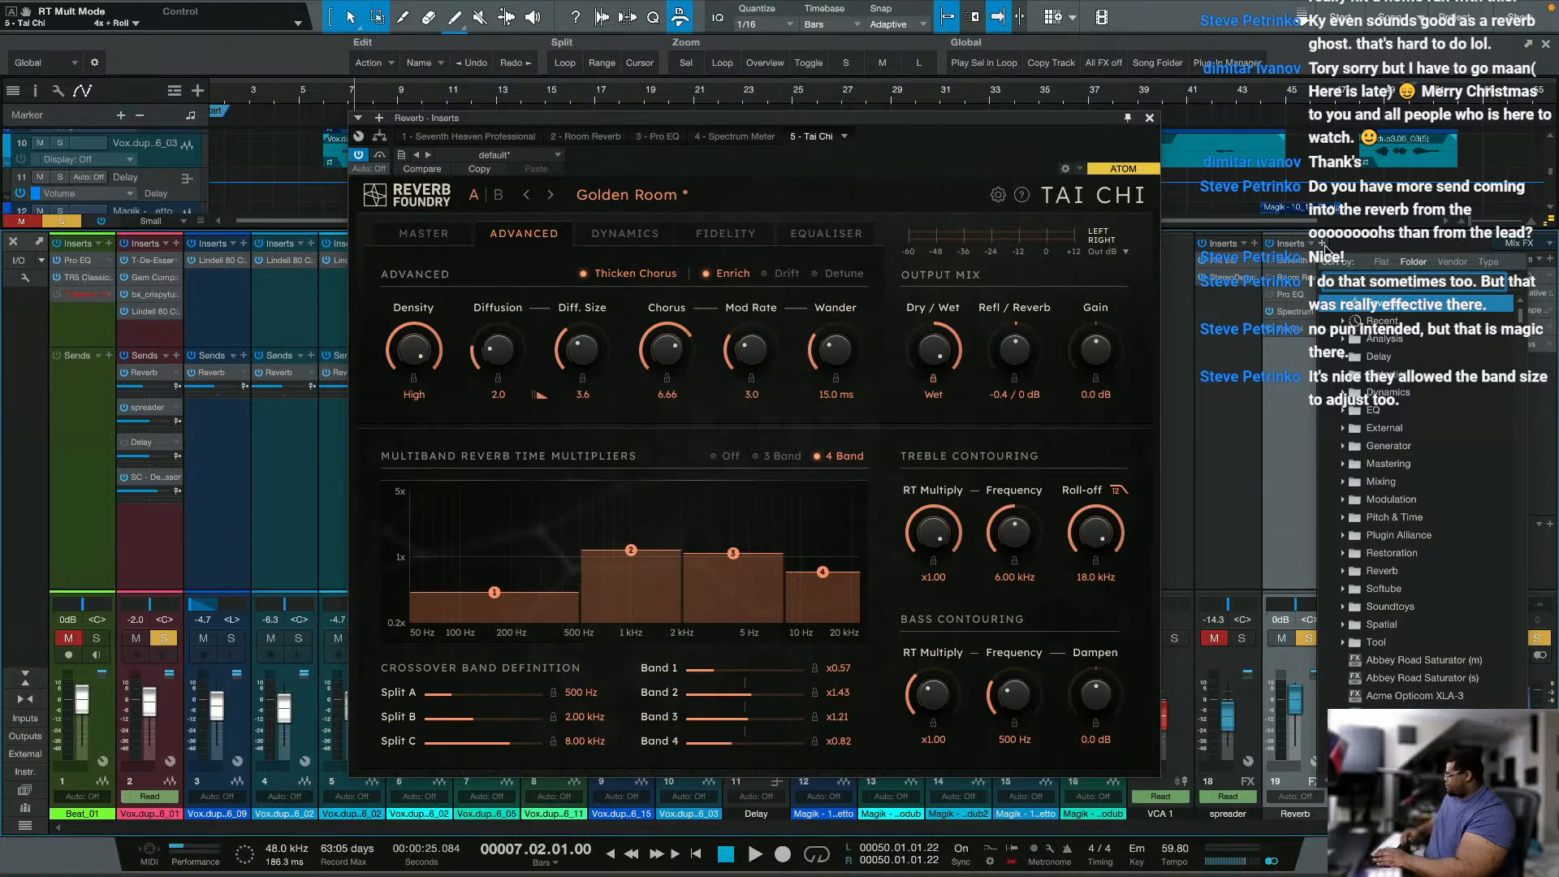
type("chr")
key("BackSpace")
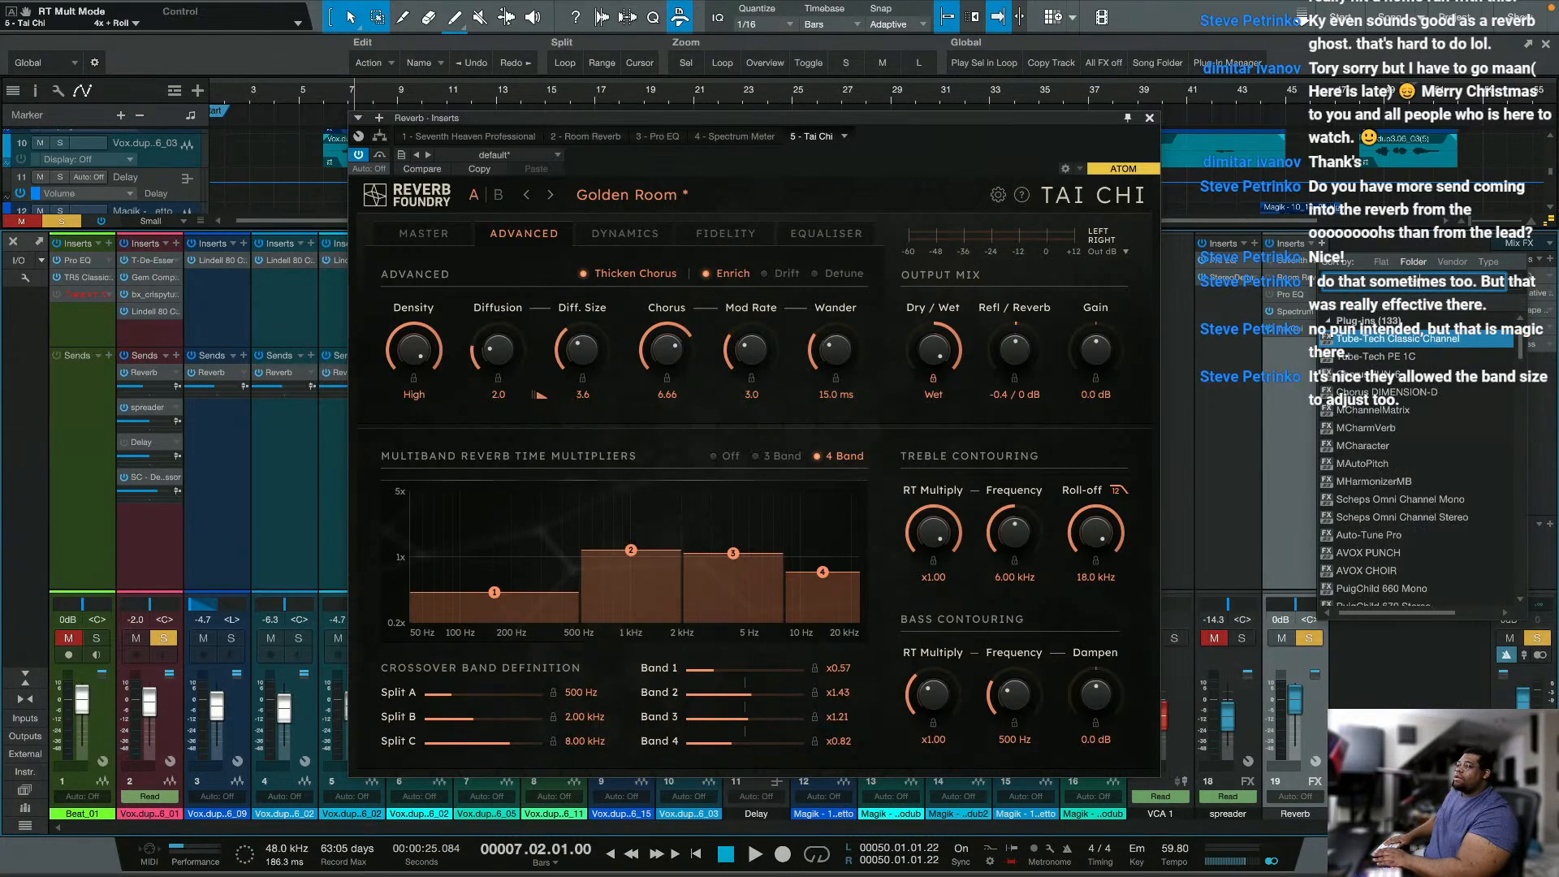
type("or")
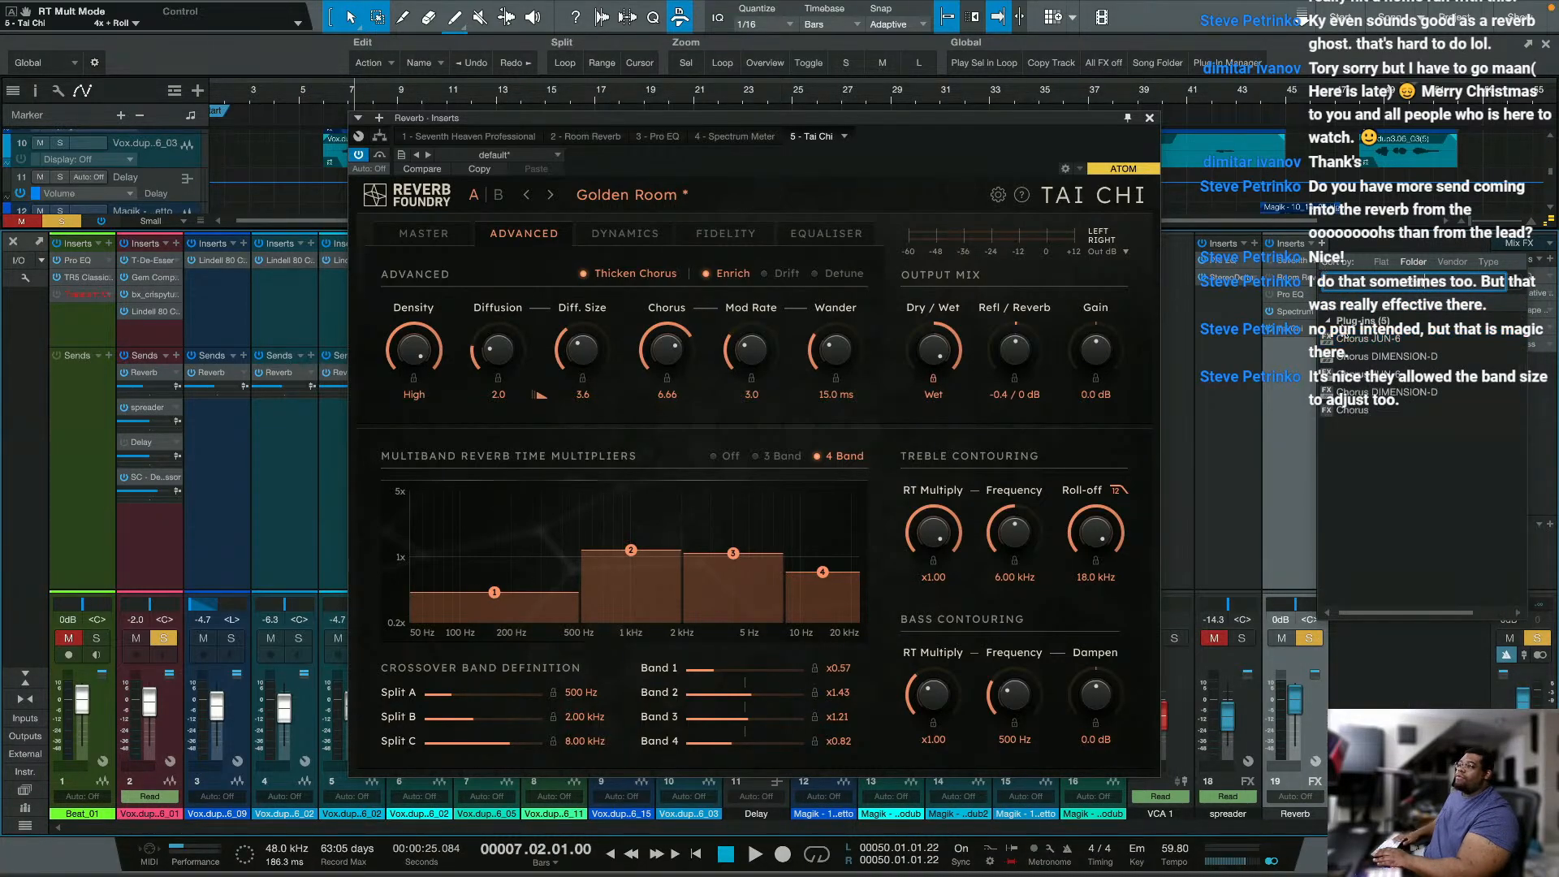
left_click(1371, 409)
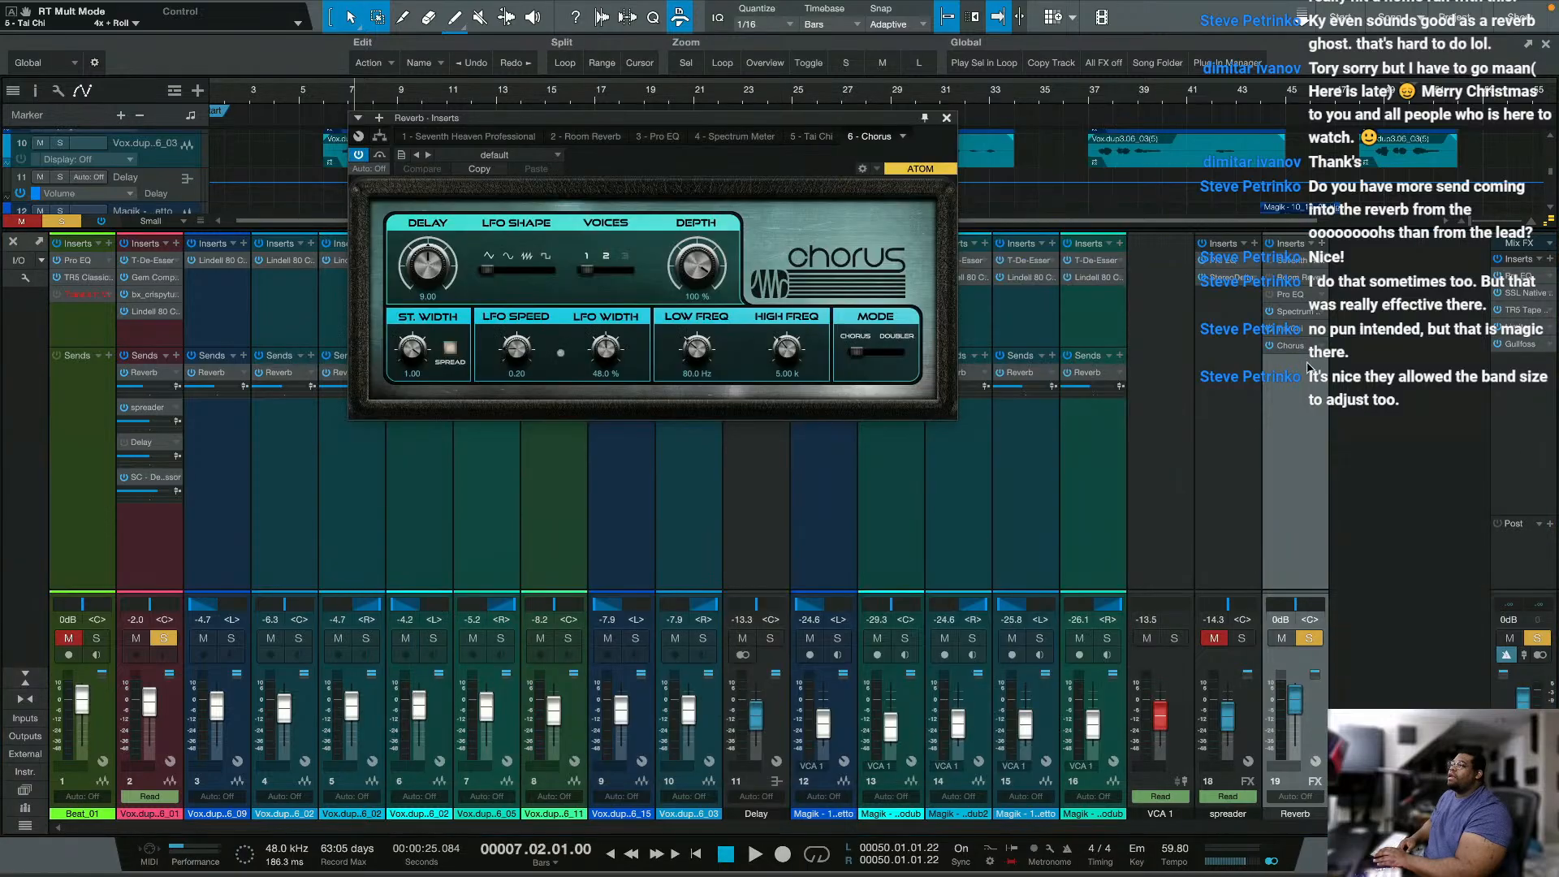
left_click_drag(1302, 352, 1276, 289)
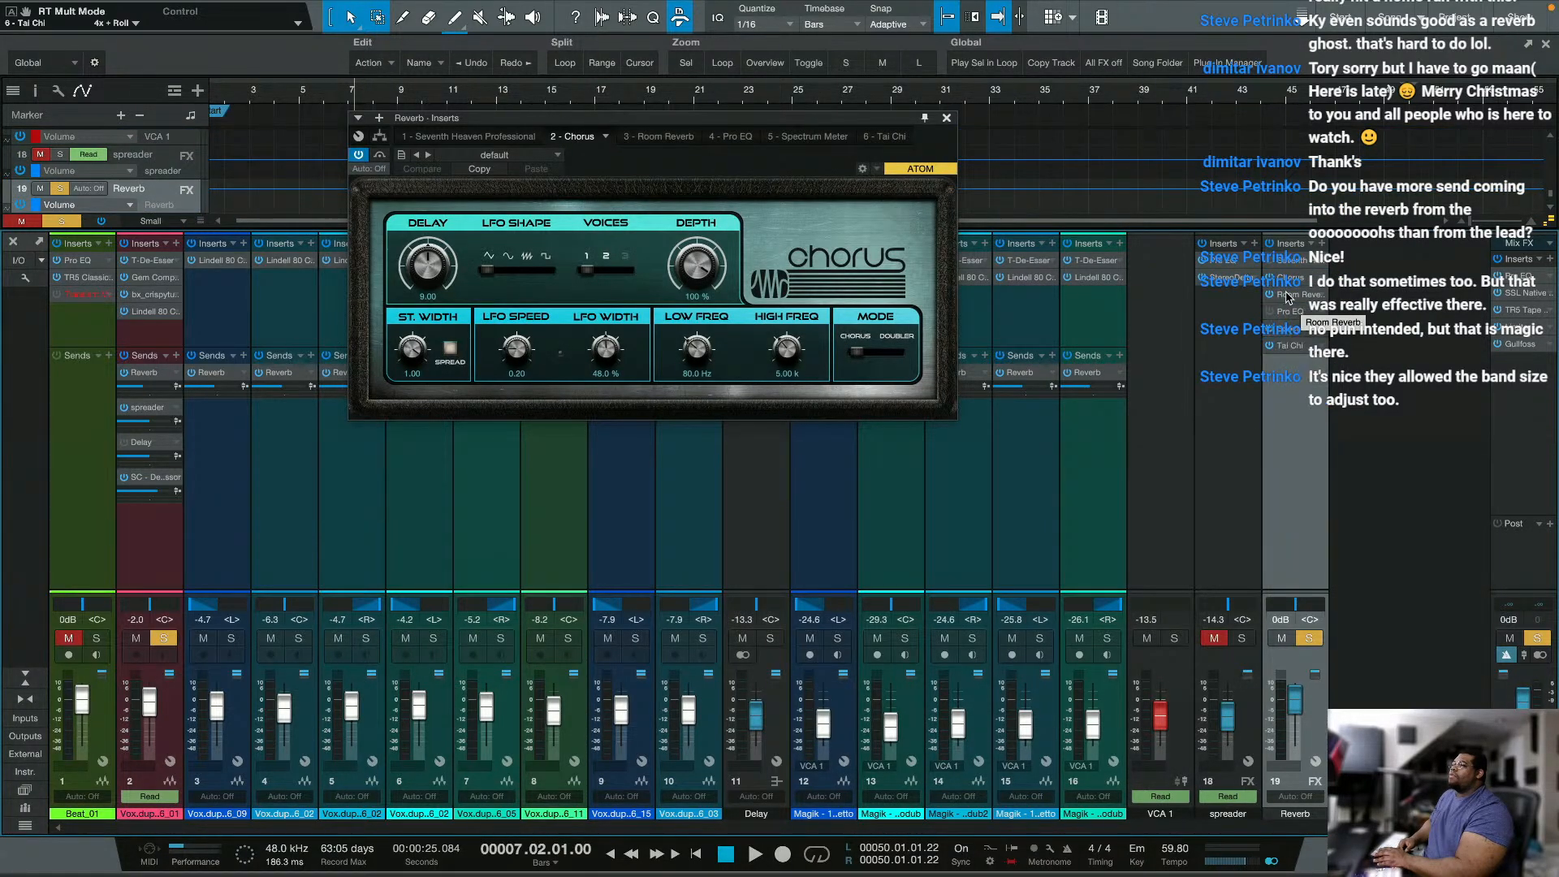
Step: Open Room Reverb and Tai Chi from the Reverb channel's inserts, and close Room Reverb to leave Tai Chi showing
left_click(1288, 295)
left_click(1287, 347)
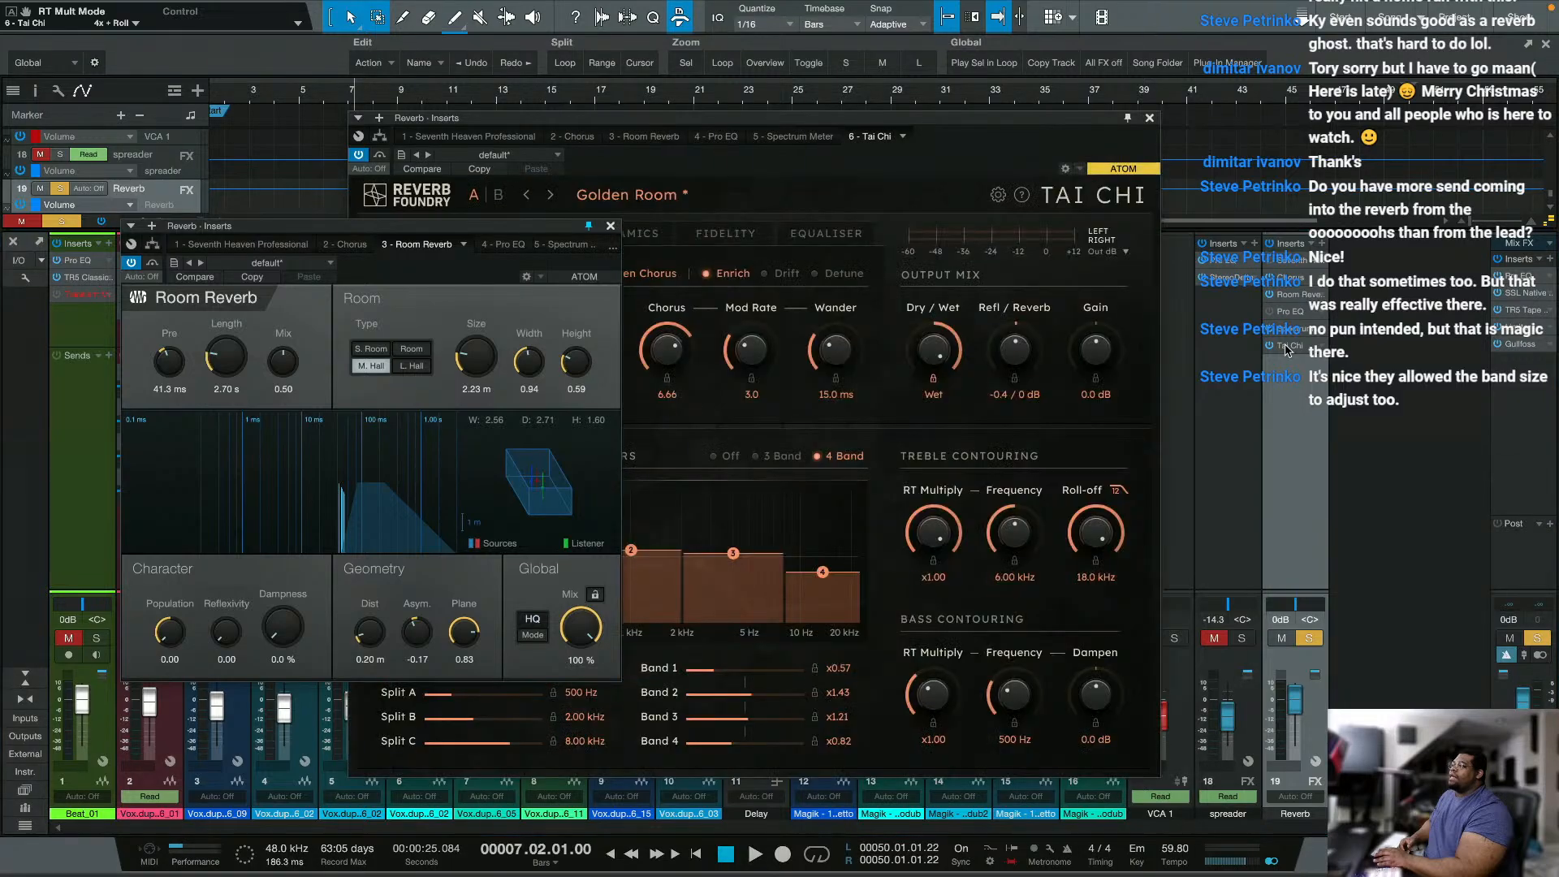
left_click(610, 226)
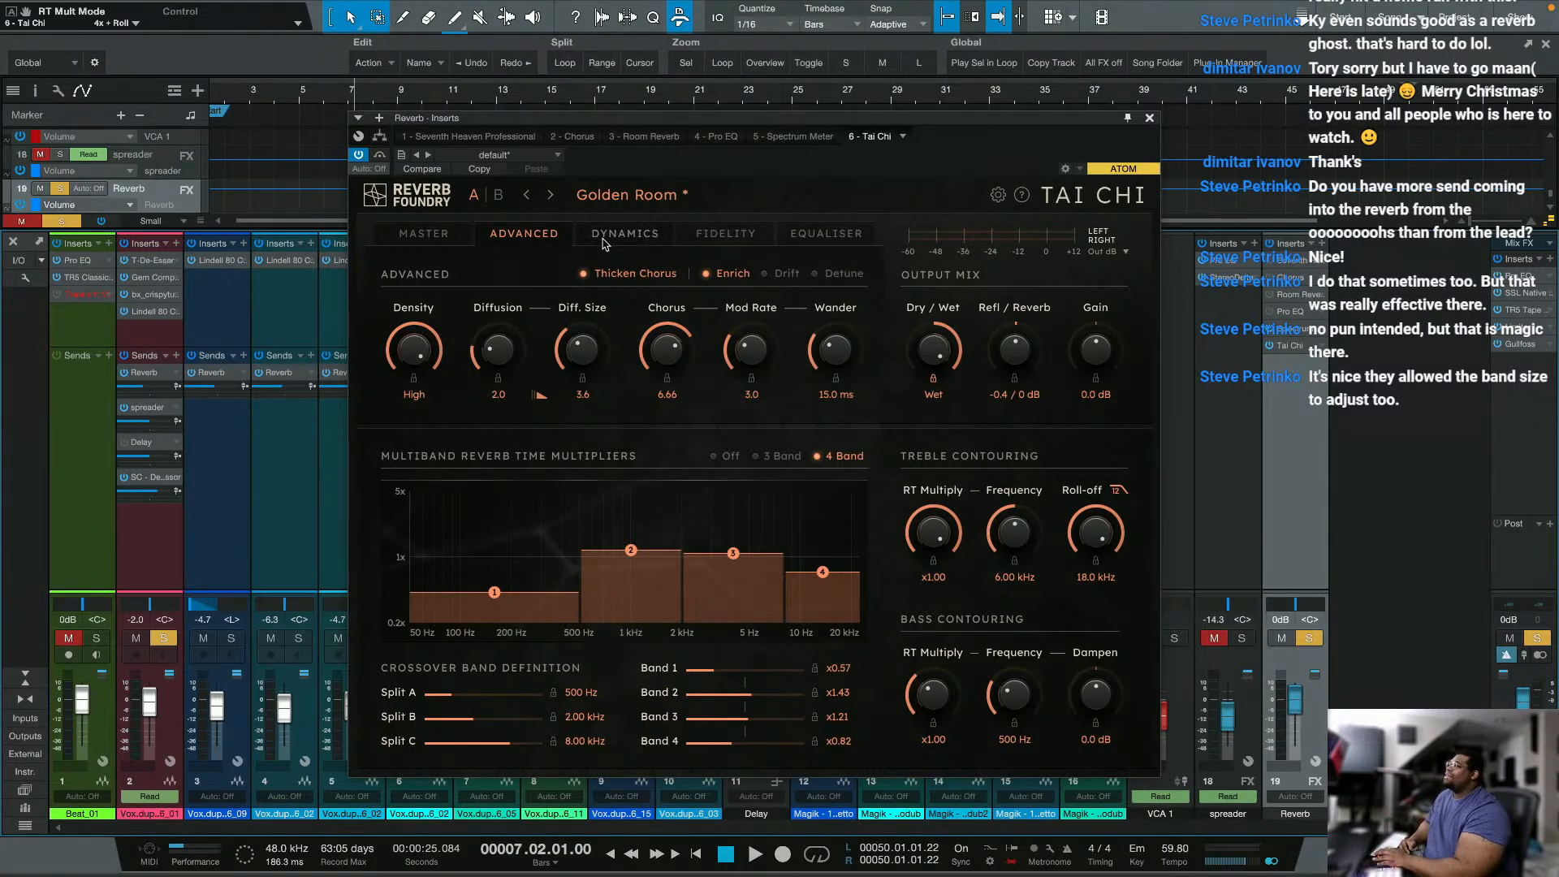
Step: In Tai Chi's dynamics processing, set the threshold to -38.2 dB, route it to Wet, and compare Compress before returning to Duck
left_click(603, 240)
left_click_drag(420, 340, 398, 398)
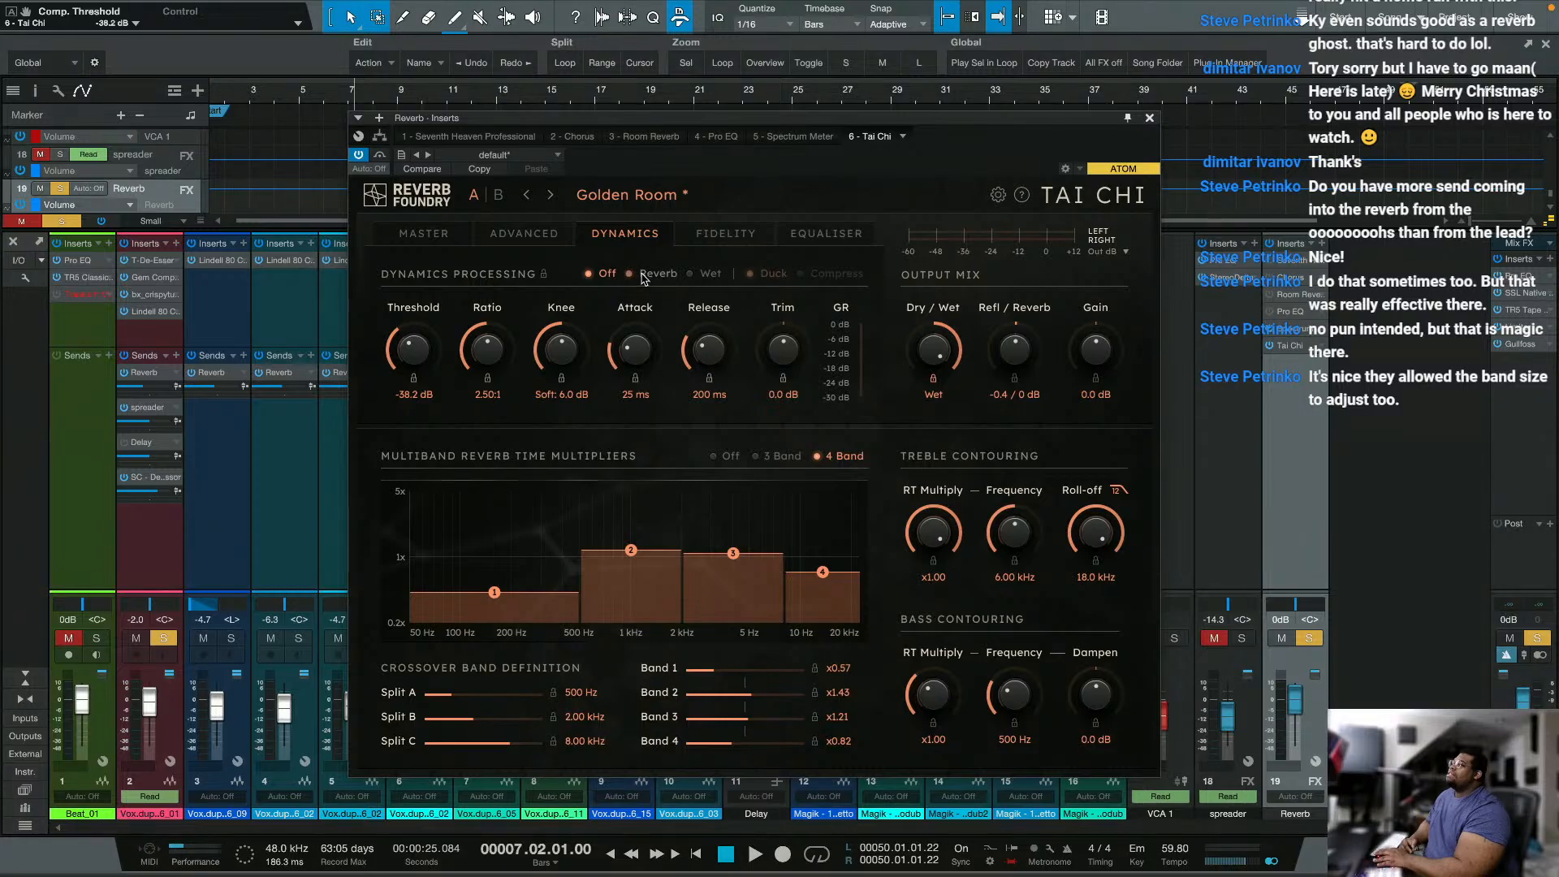
left_click(646, 276)
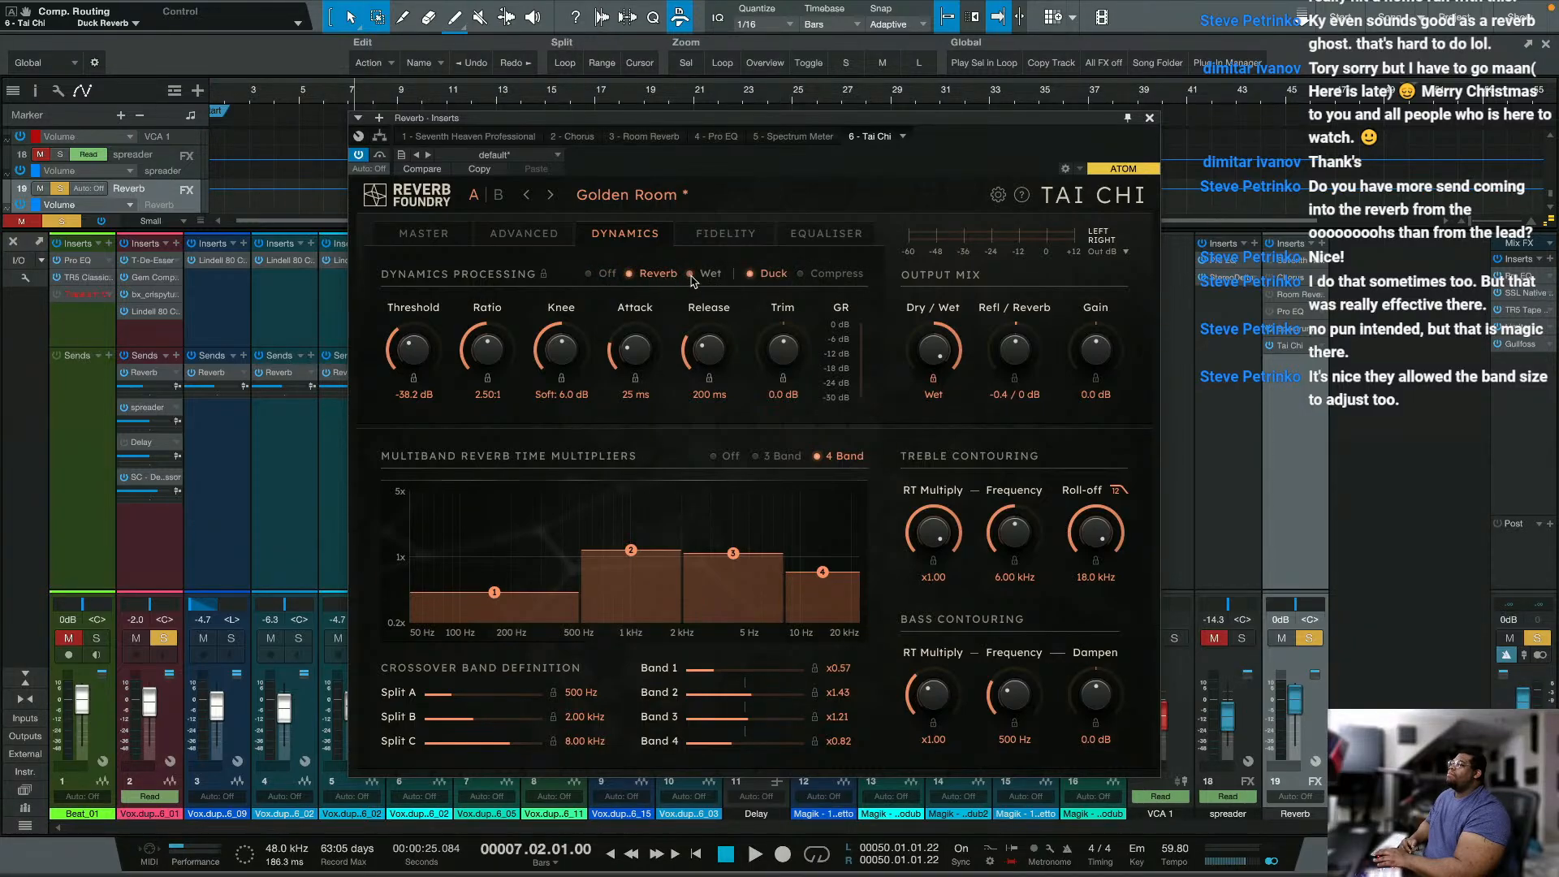
left_click(691, 276)
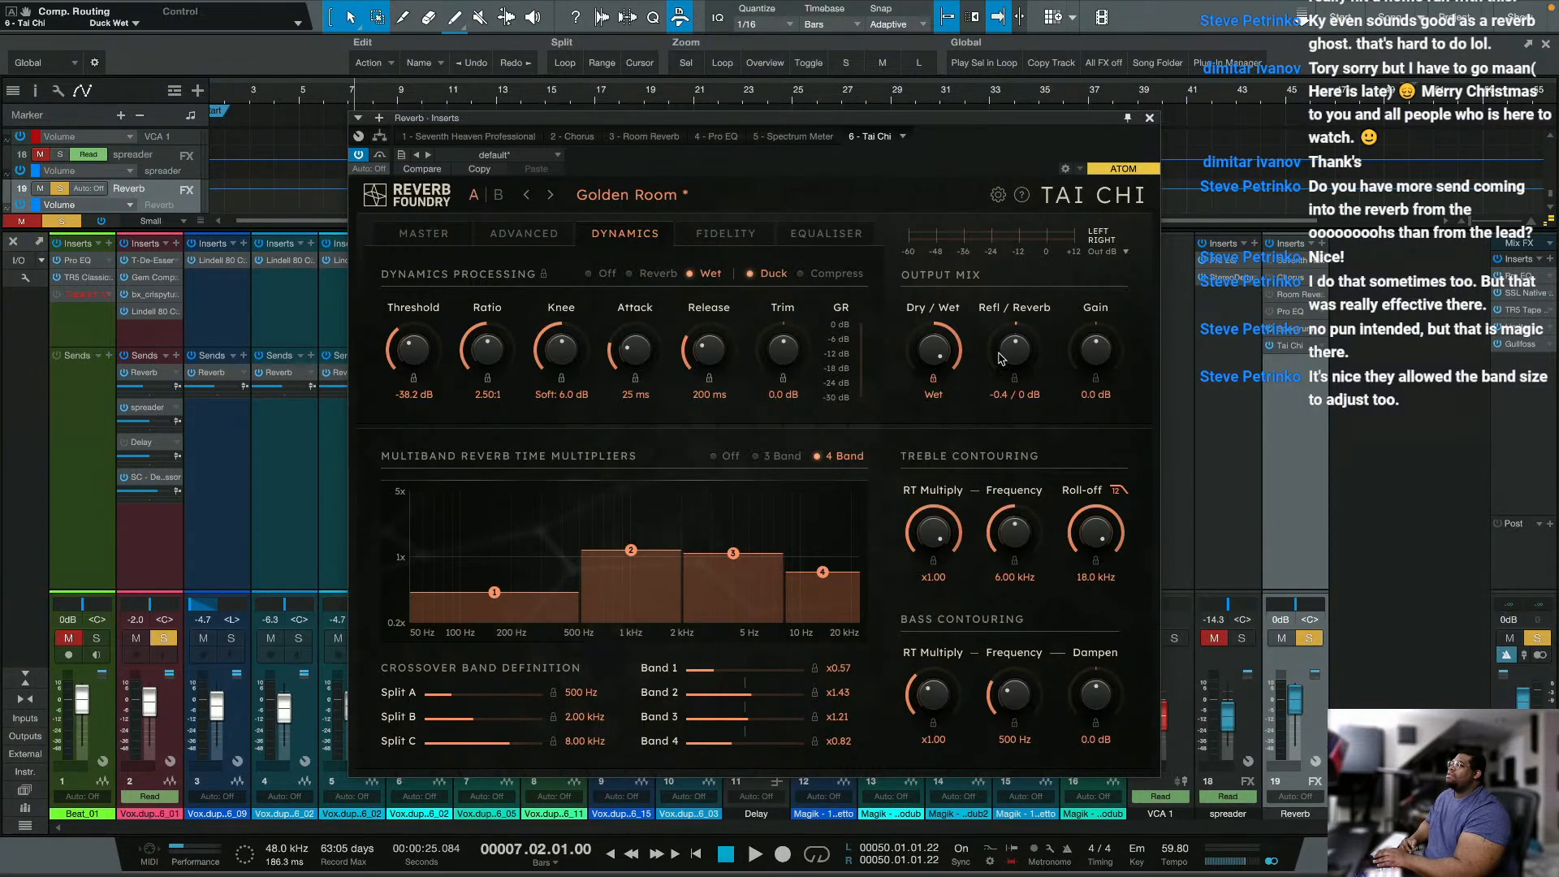
left_click(802, 275)
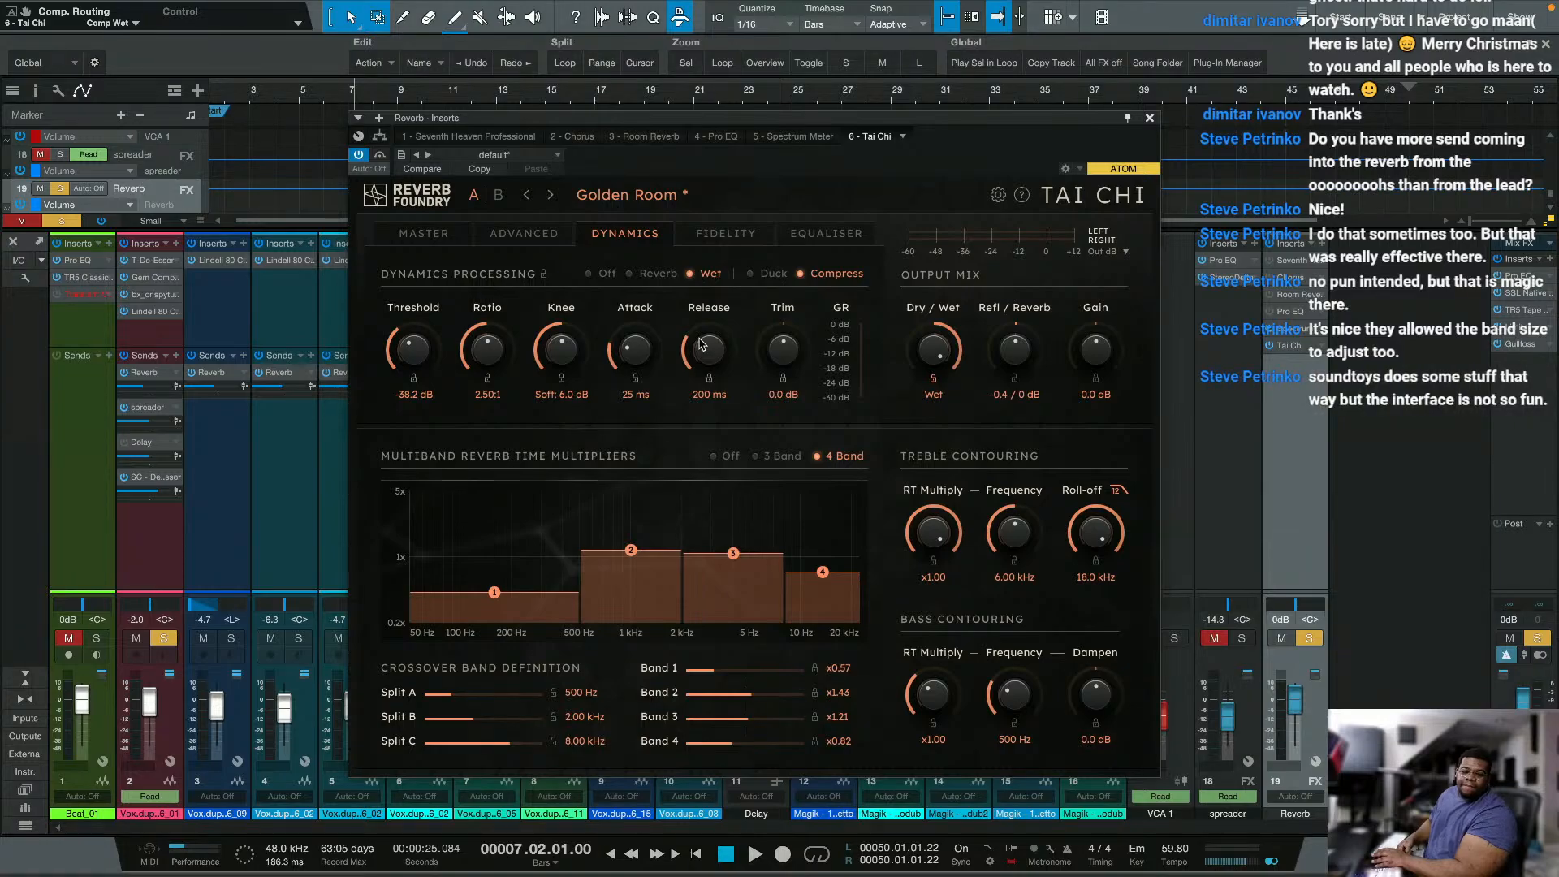
left_click(753, 277)
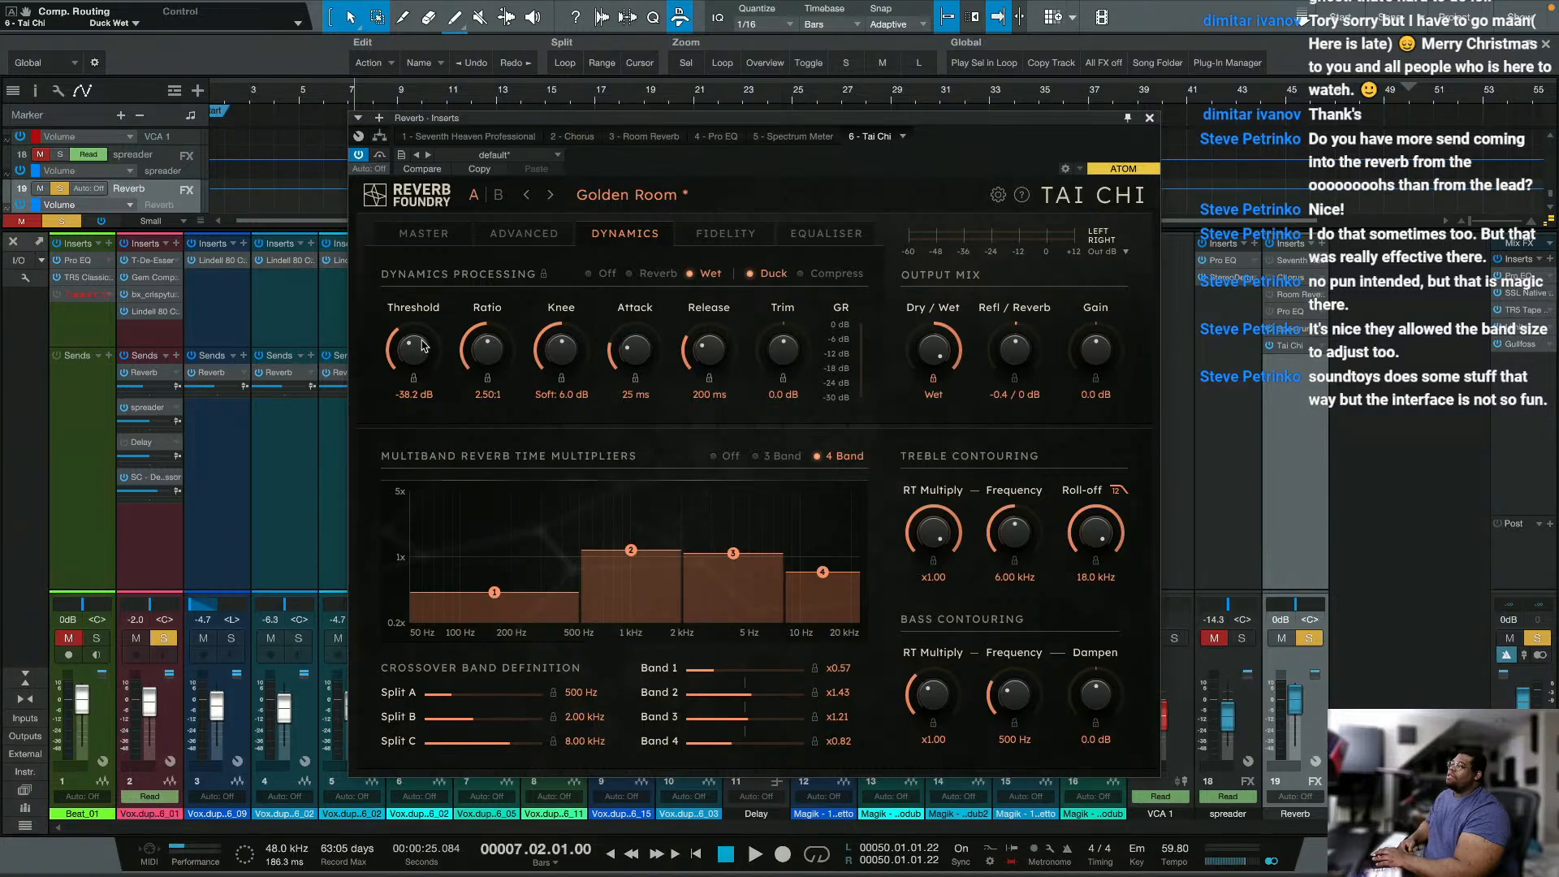
Step: Audition the ducking with the threshold at -39.1 dB, raise it to -33.5 dB during playback, and stop
left_click_drag(421, 347, 420, 349)
key("space")
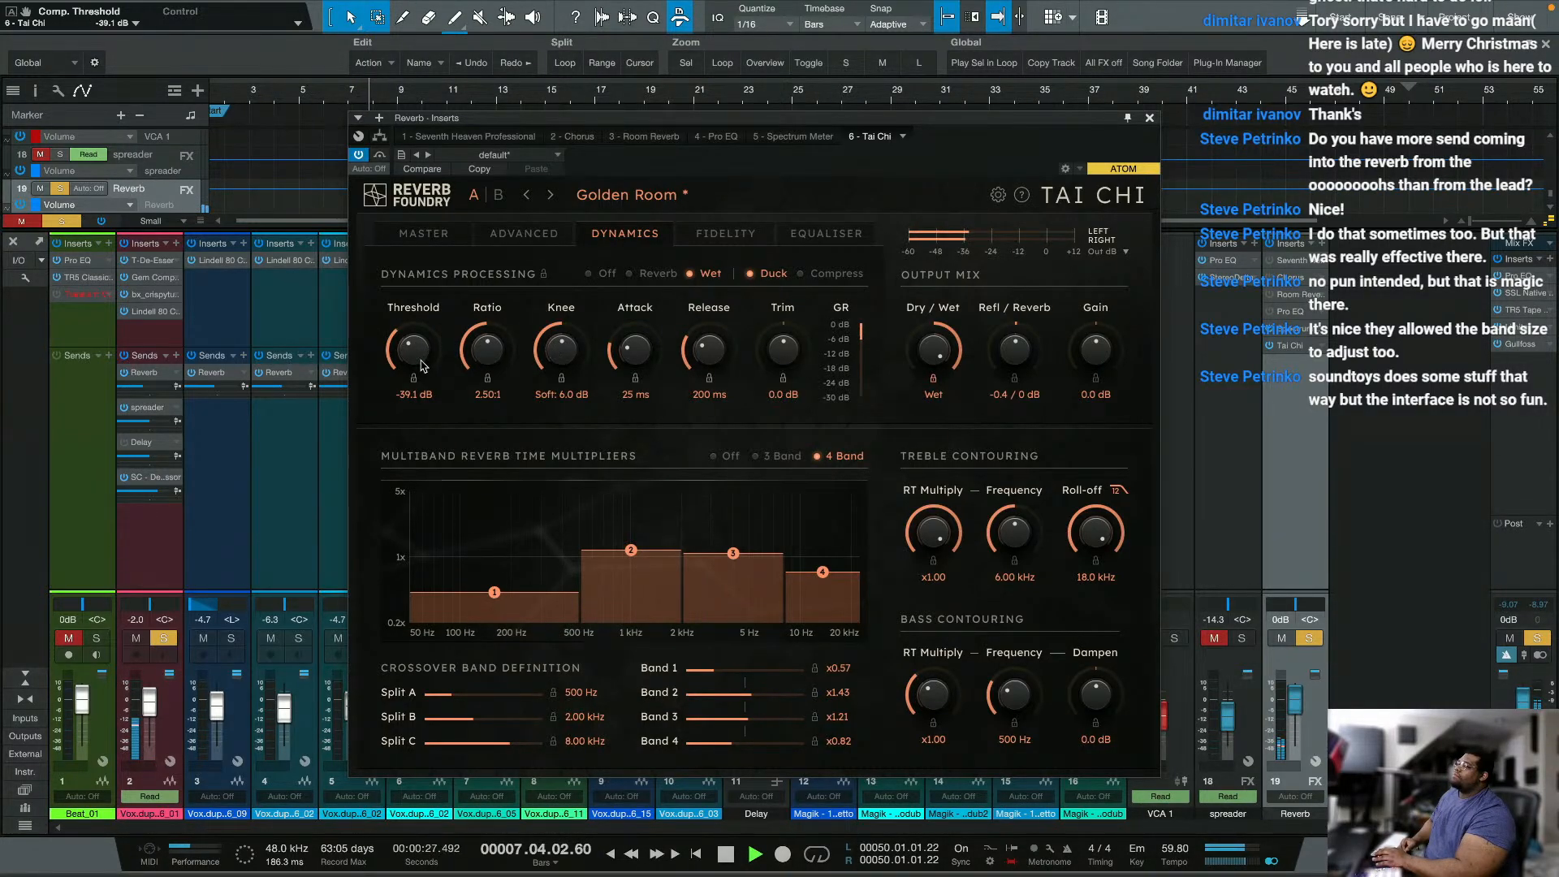
left_click_drag(403, 364, 402, 345)
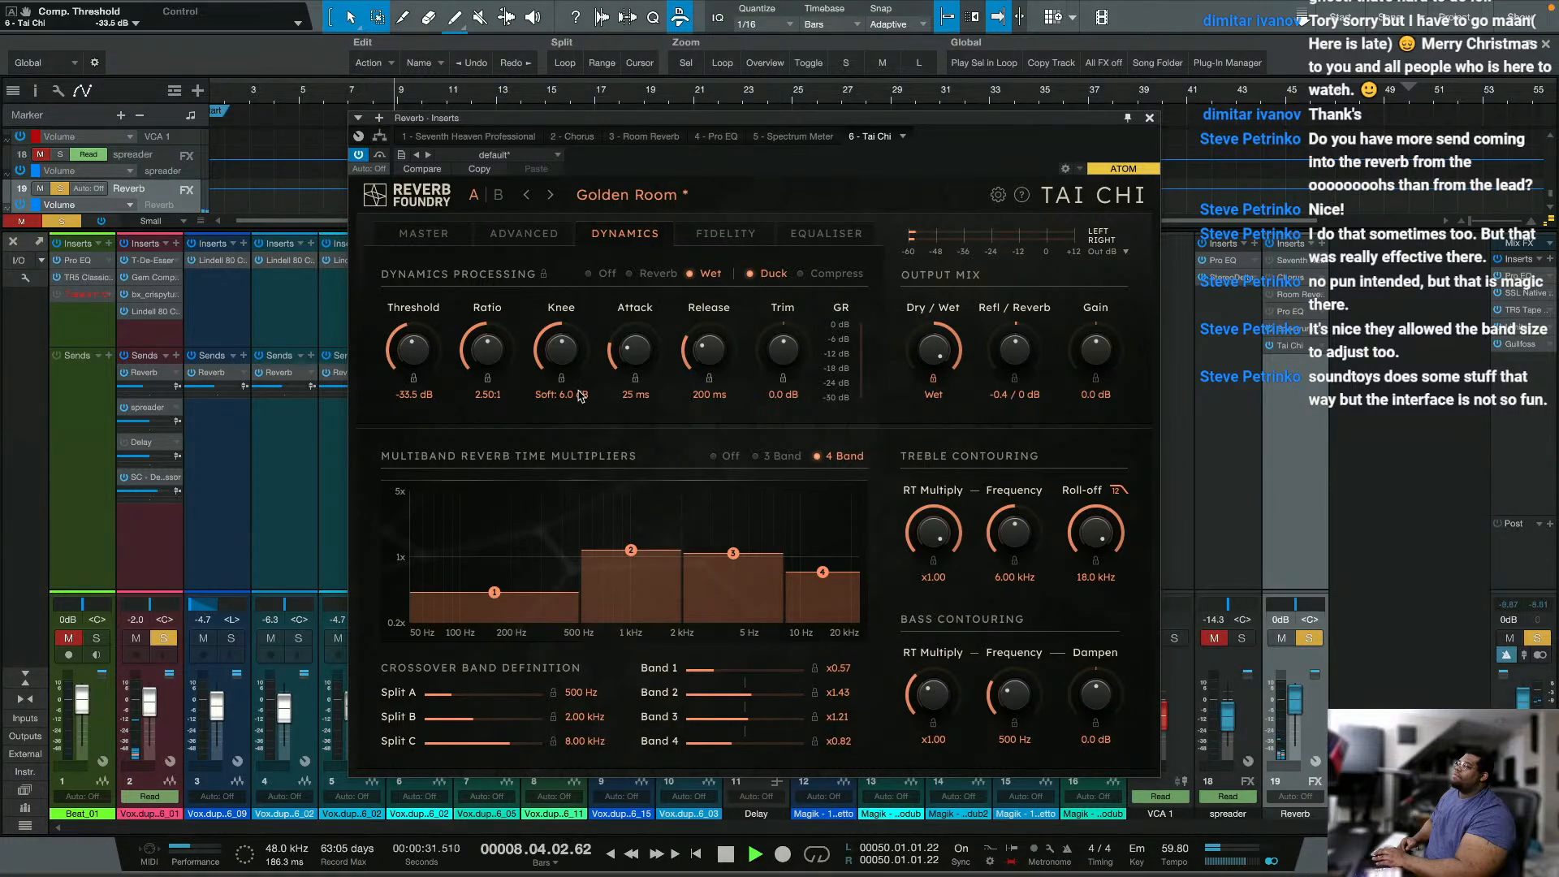
key("space")
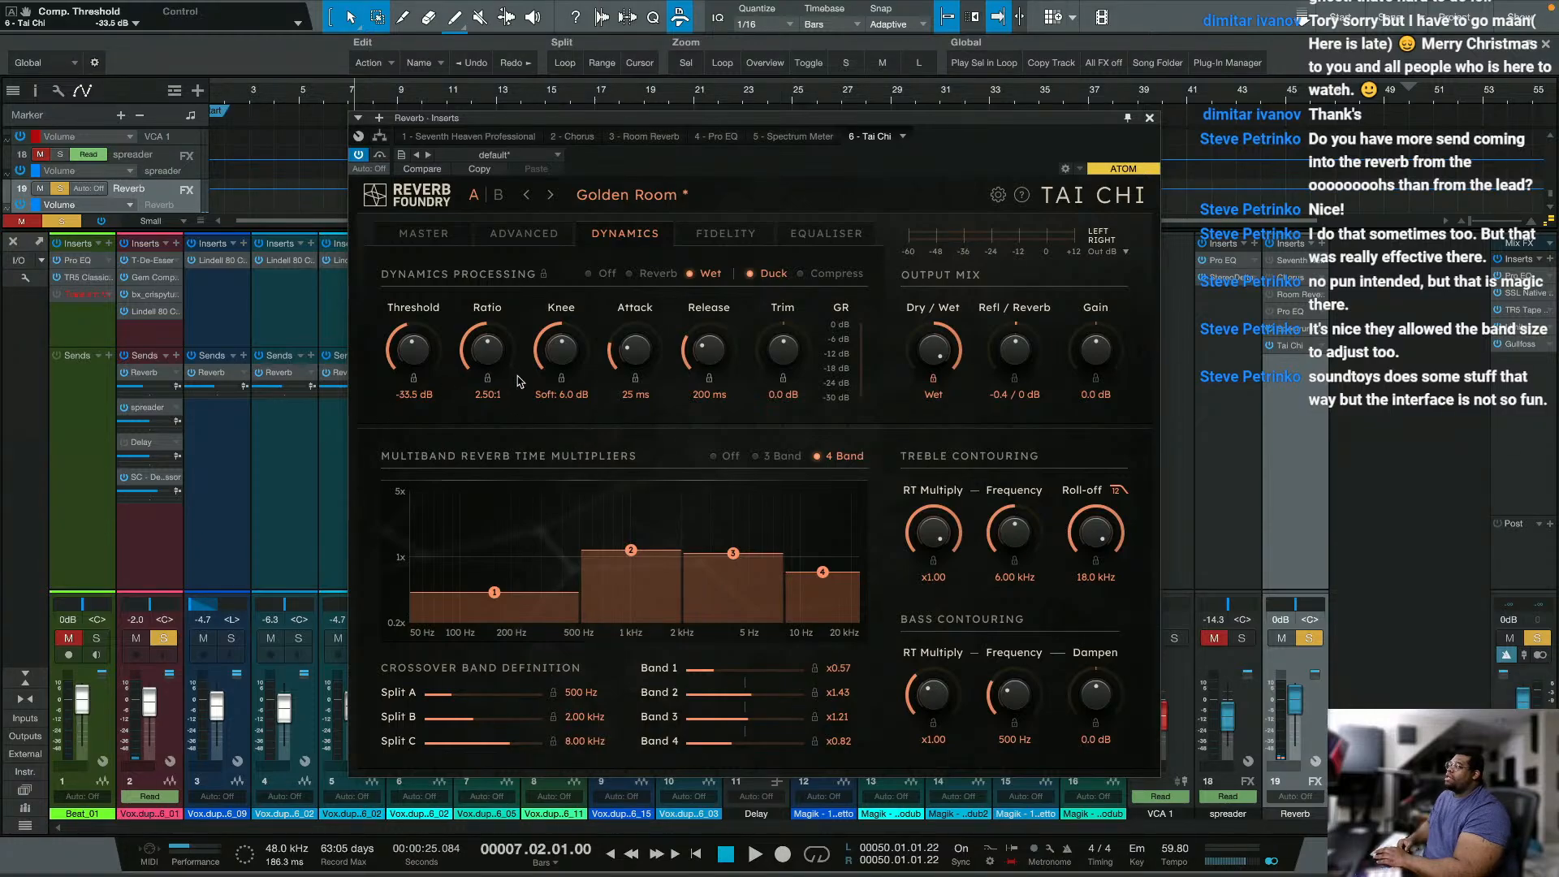
Step: Try Tai Chi's input bandwidth in the fidelity settings at 9.5 kHz and, during playback, at 7.3 kHz
left_click(721, 243)
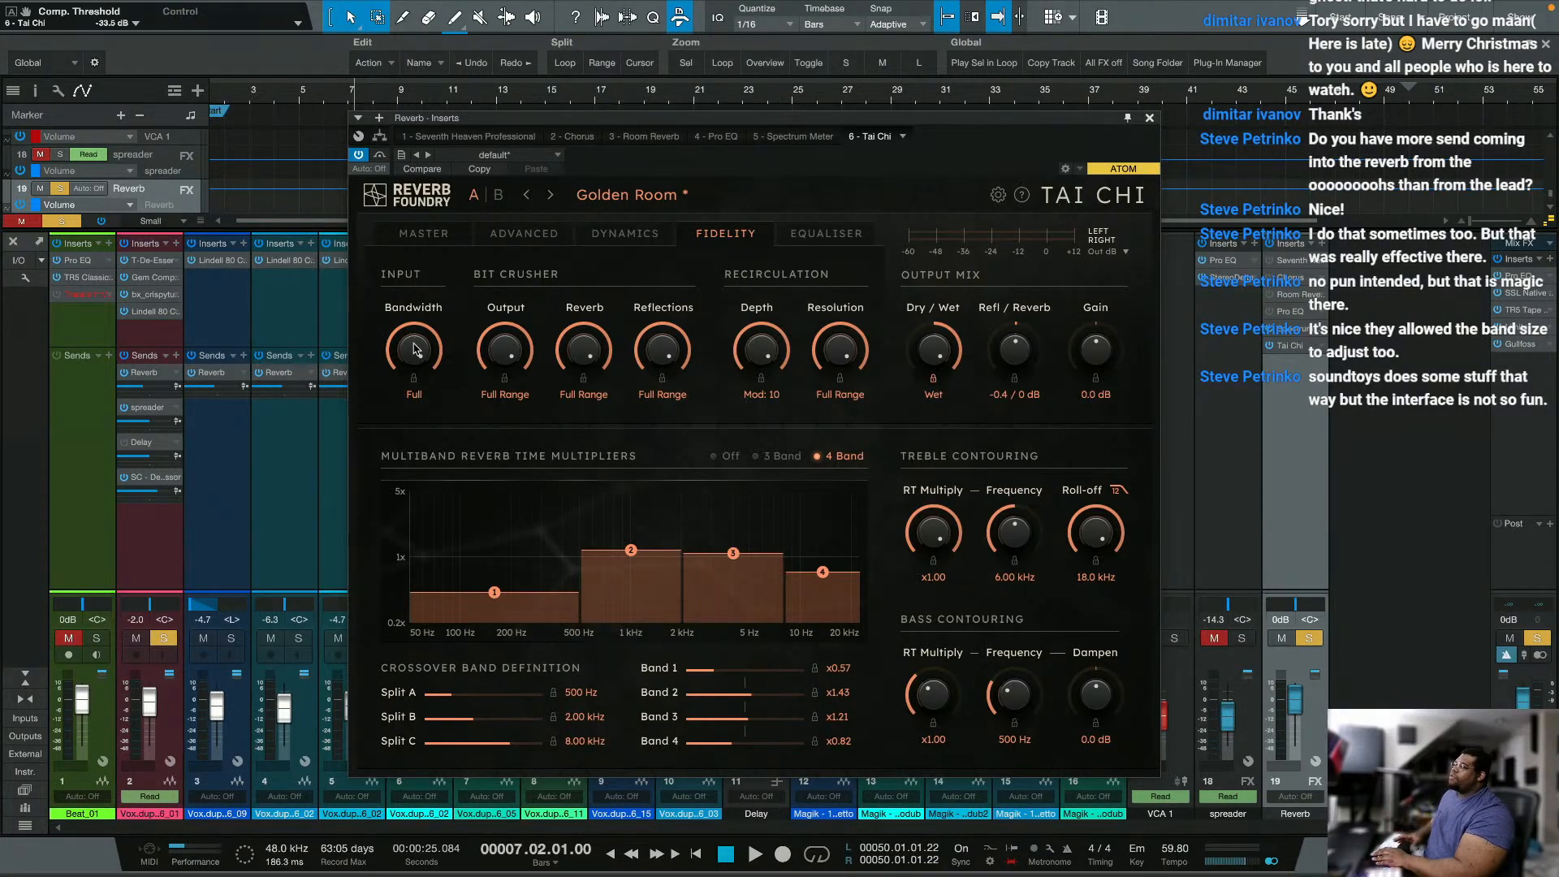
left_click_drag(414, 350, 431, 453)
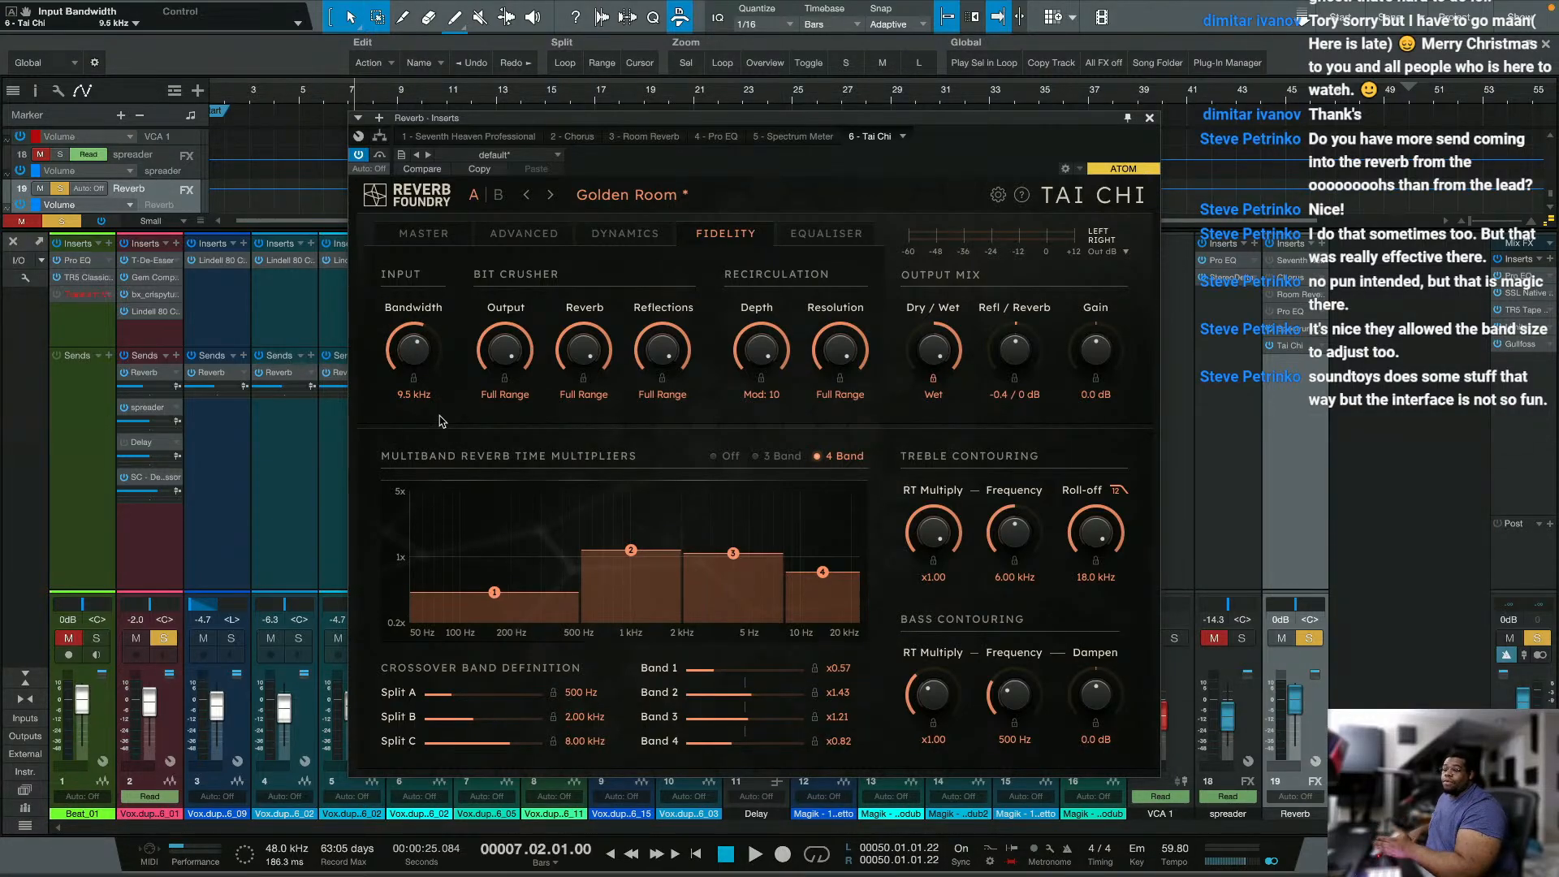
key("space")
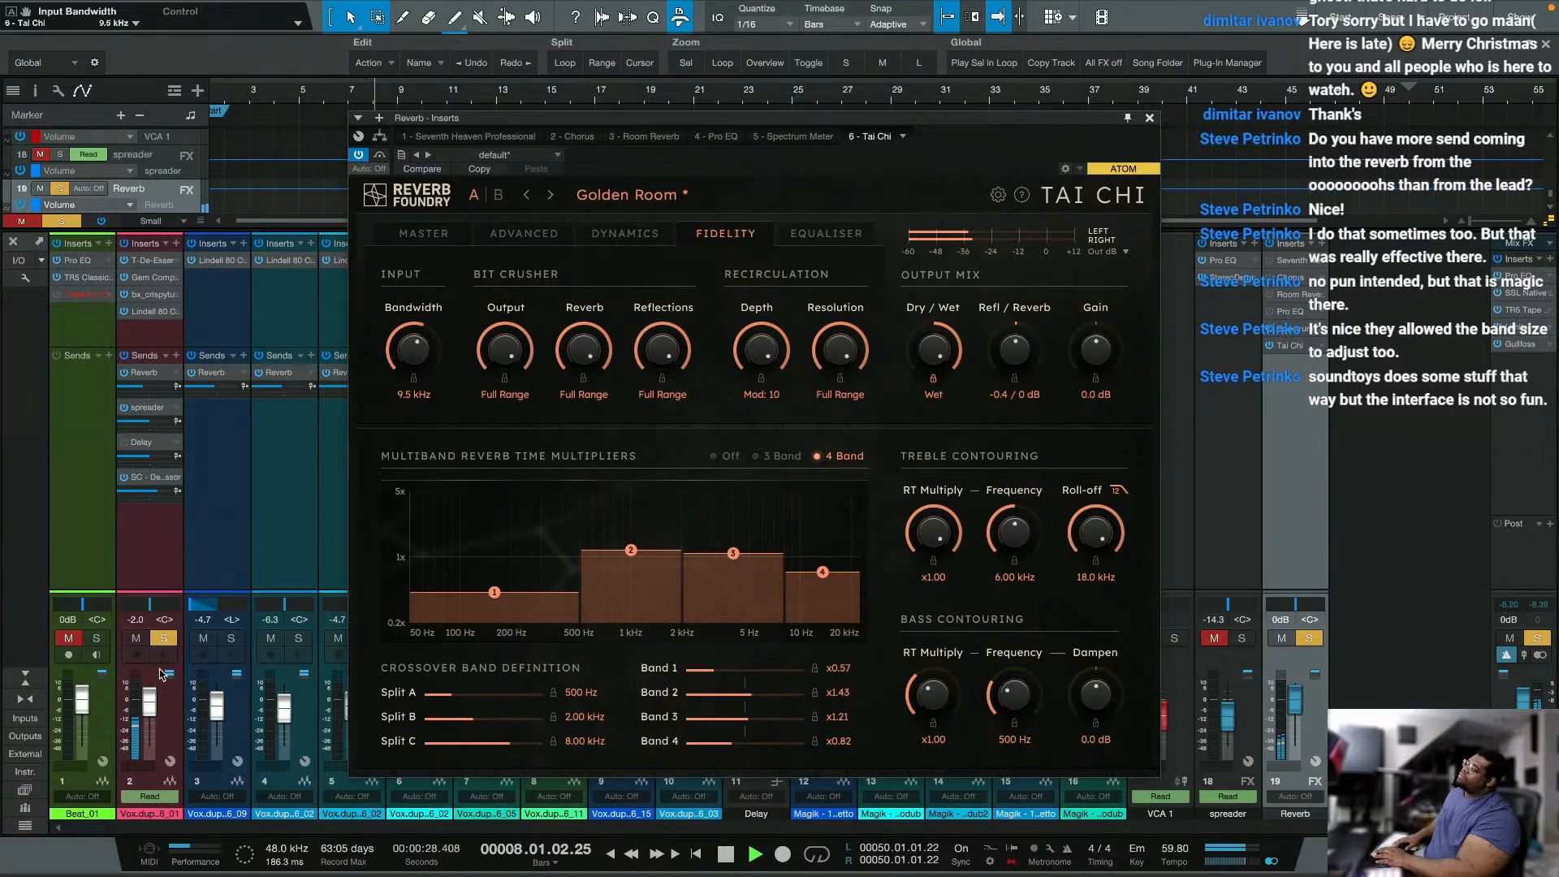
left_click_drag(413, 351, 392, 402)
left_click_drag(417, 345, 419, 332)
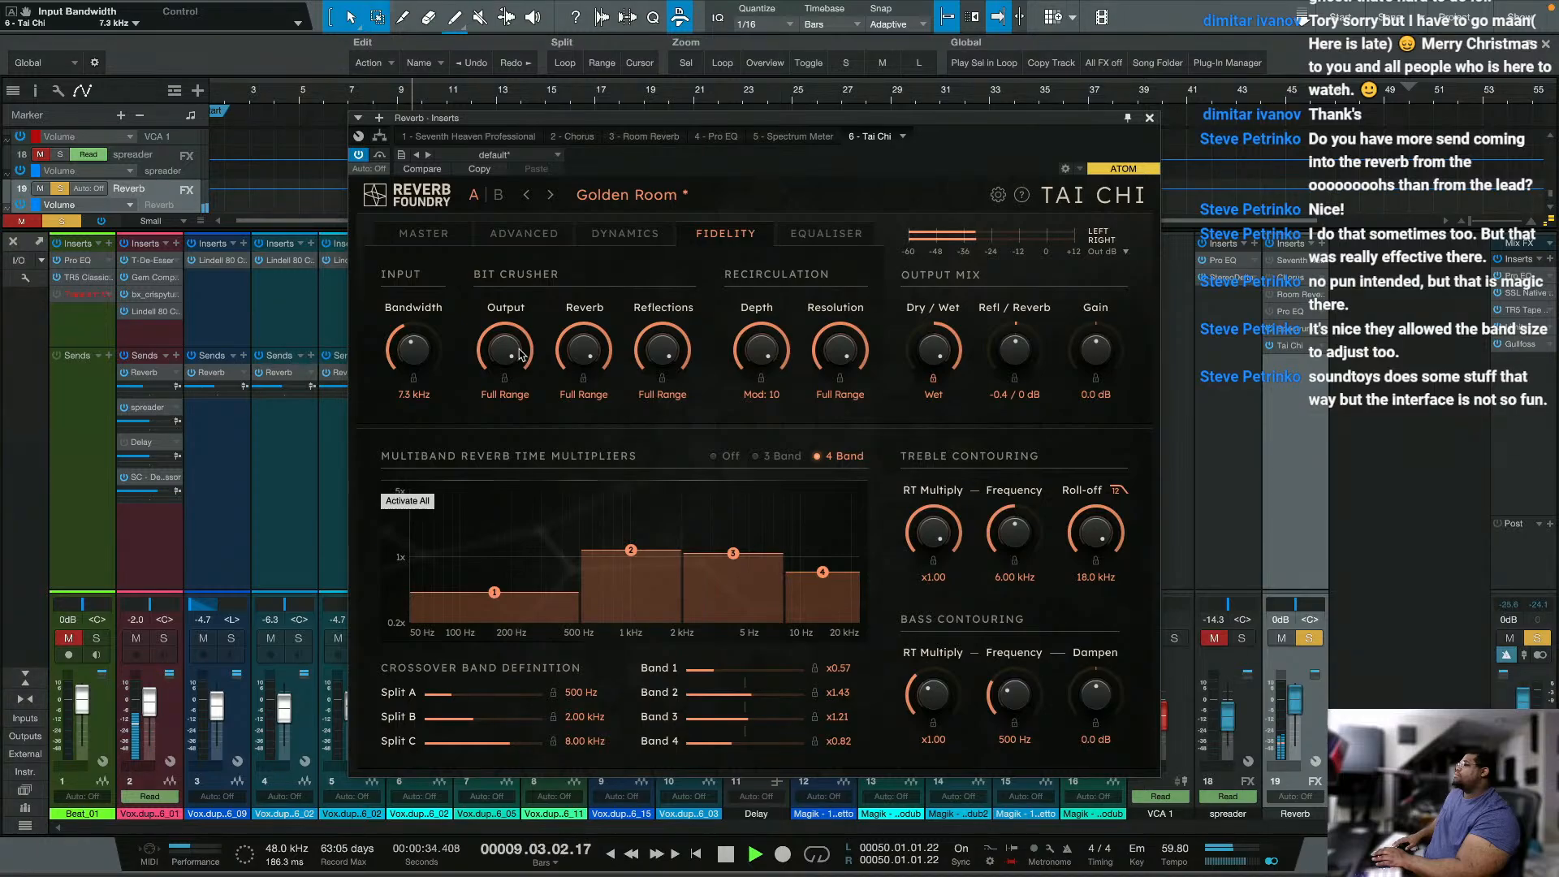
Step: Set the output bit crusher to 13.53 bit, return the input bandwidth to Full, and restart playback from bar 7
left_click_drag(520, 355, 496, 403)
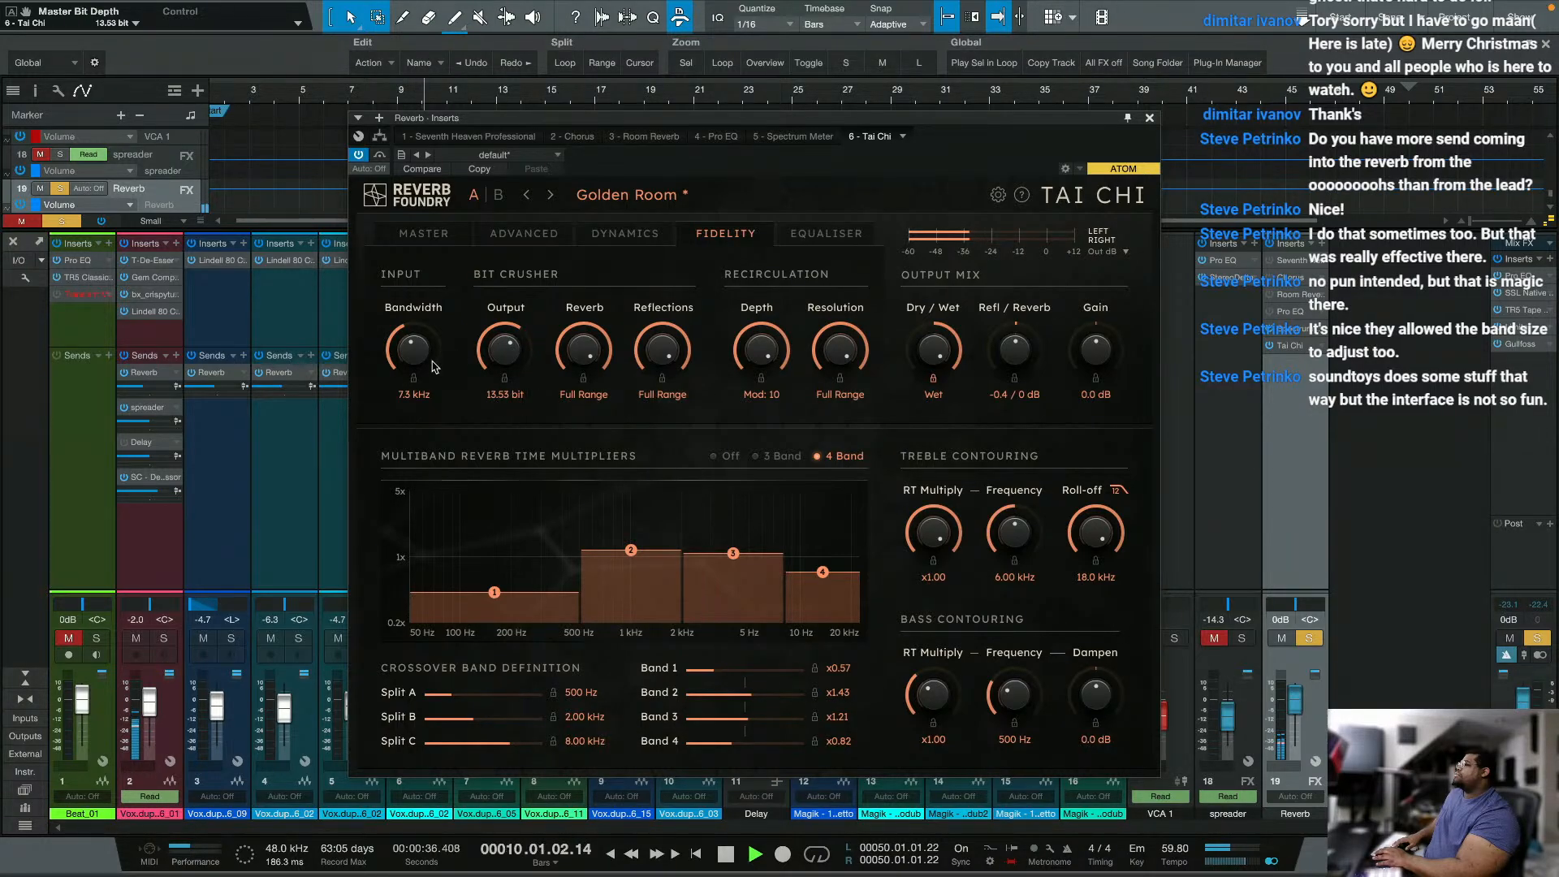
left_click_drag(409, 355, 466, 197)
key("space")
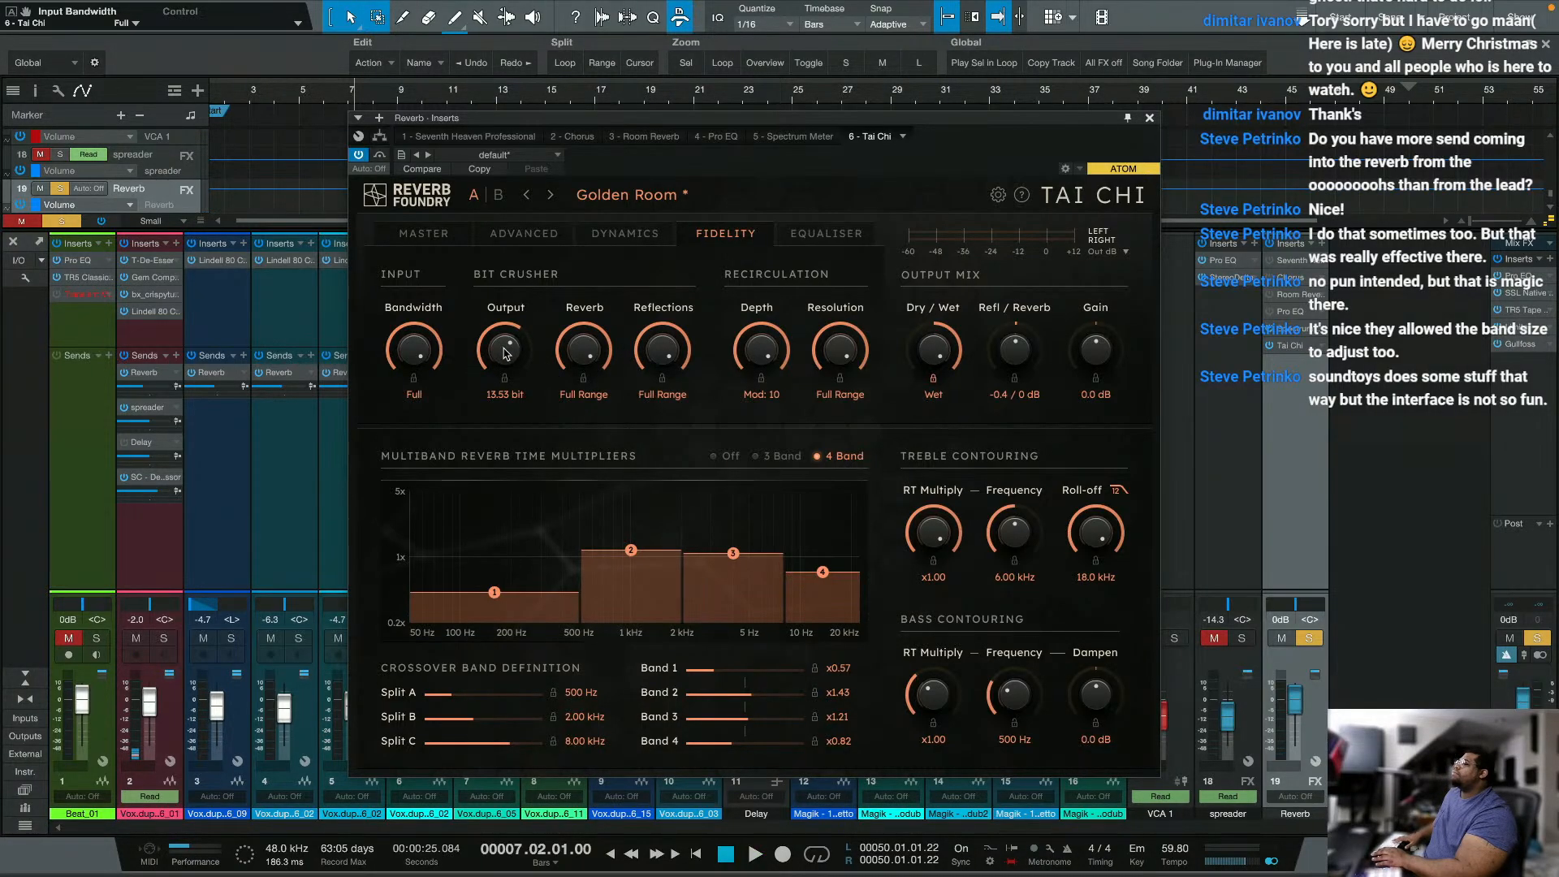
key("space")
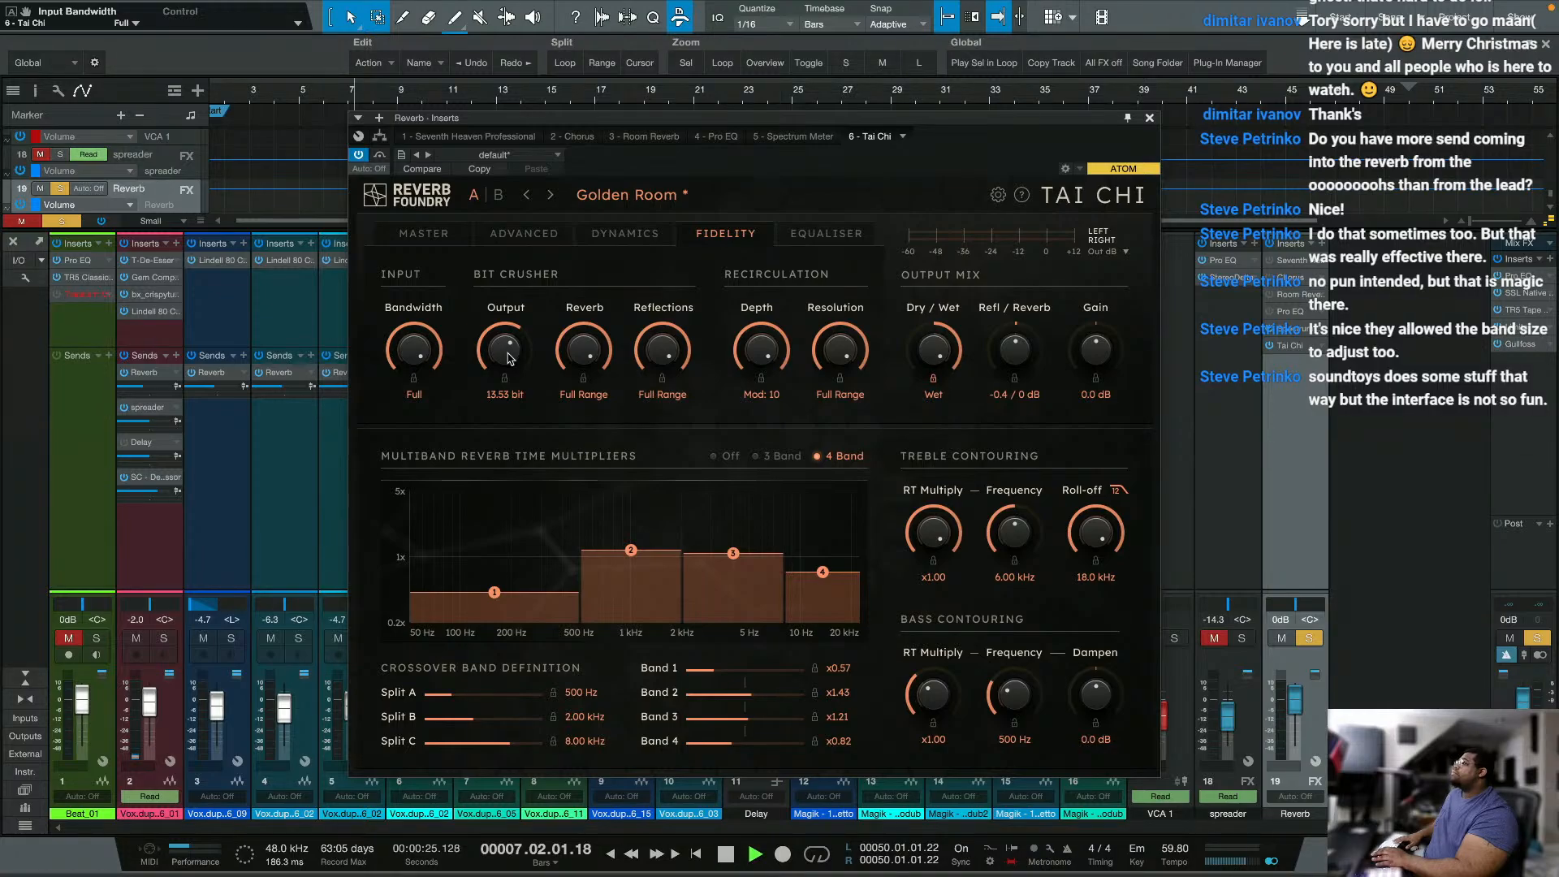
Step: Audition the bit crusher at 8.59 bit output and 11.81 bit reverb, stop playback, and return both settings to Full Range
left_click_drag(509, 357, 487, 422)
left_click_drag(583, 356, 579, 427)
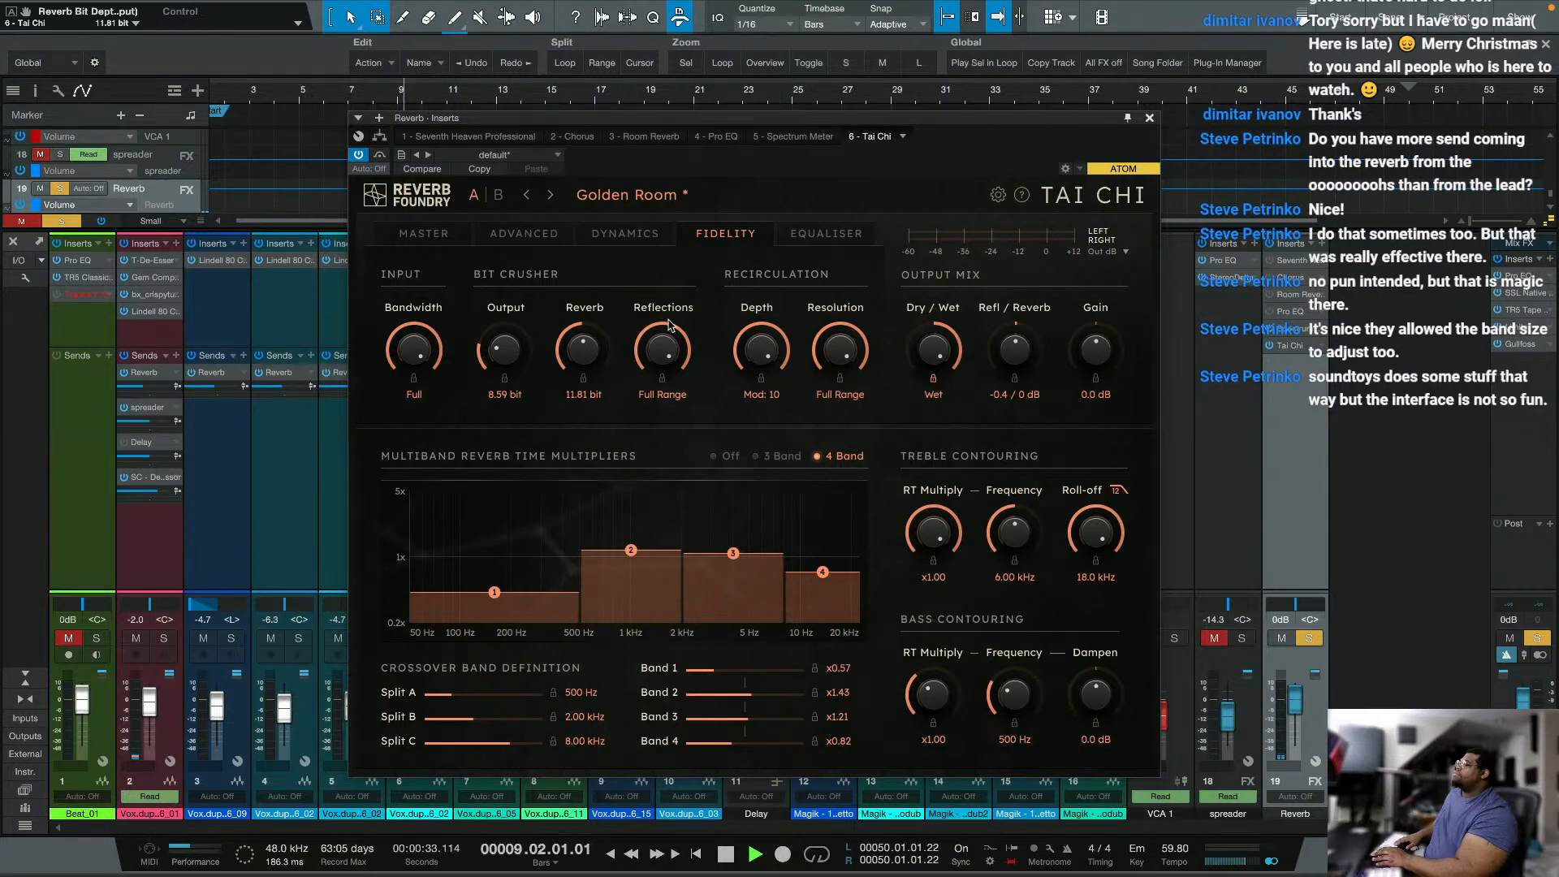
left_click_drag(669, 324, 654, 223)
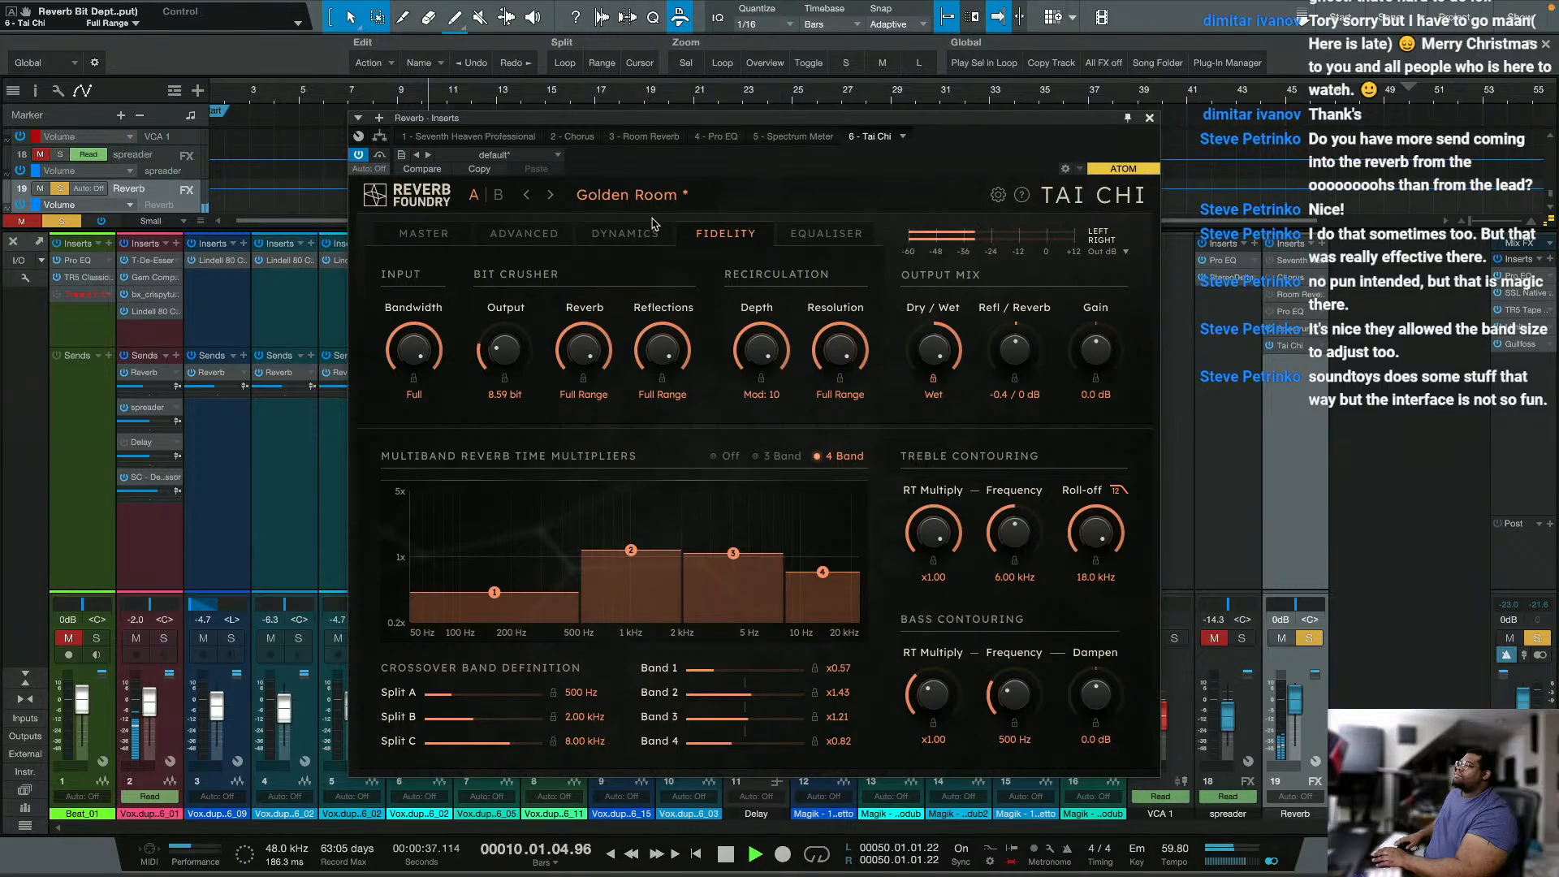
key("space")
left_click_drag(508, 349, 579, 178)
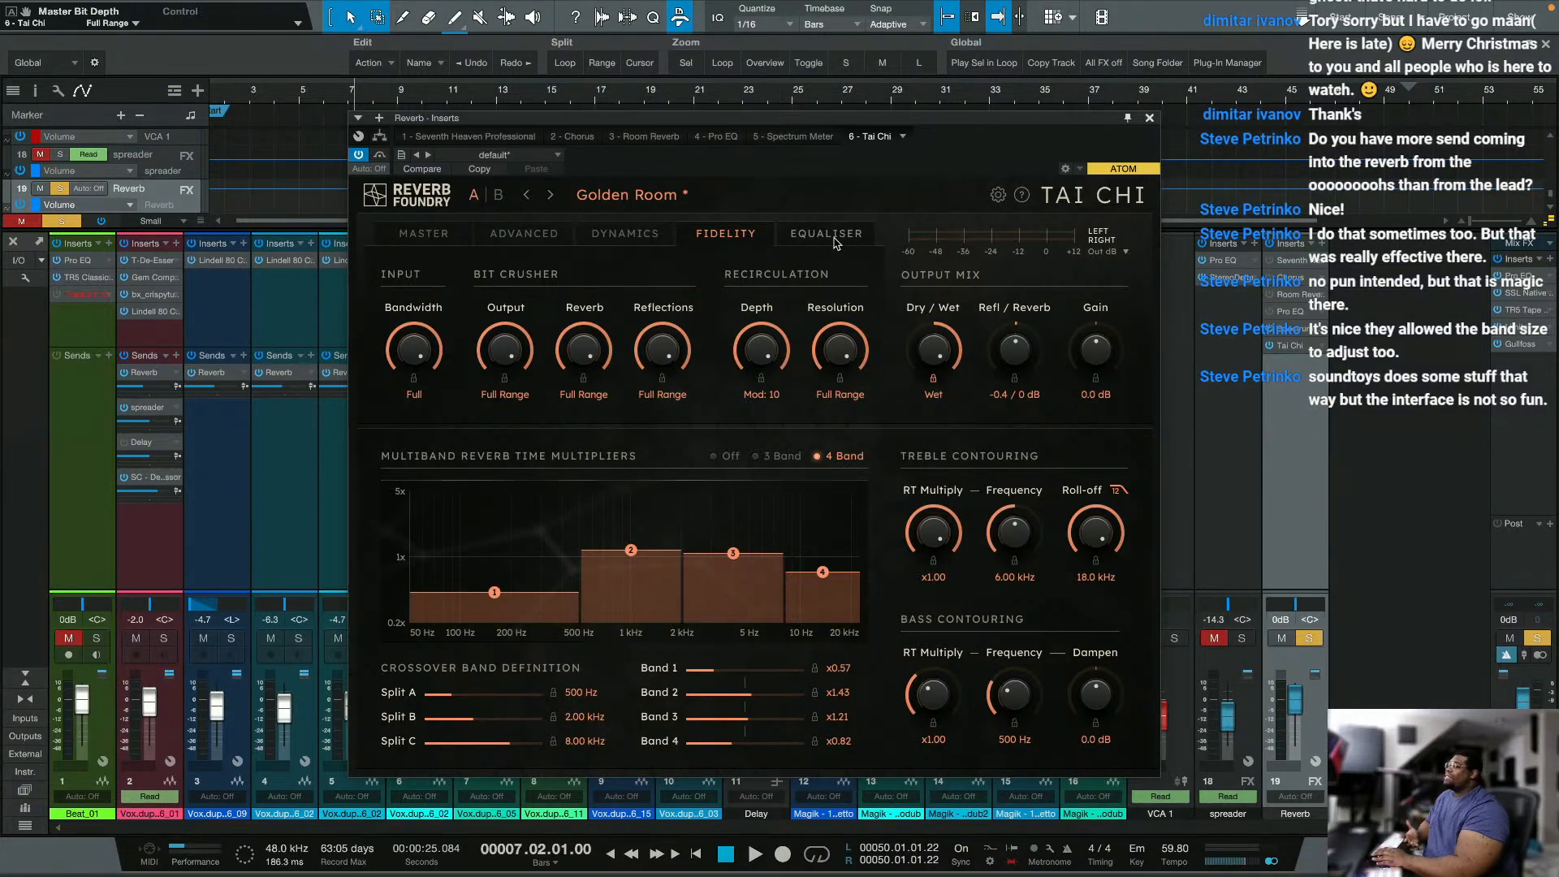
Step: Show Tai Chi's equaliser settings and switch the level meter to Inputs and back to Outputs
left_click(808, 243)
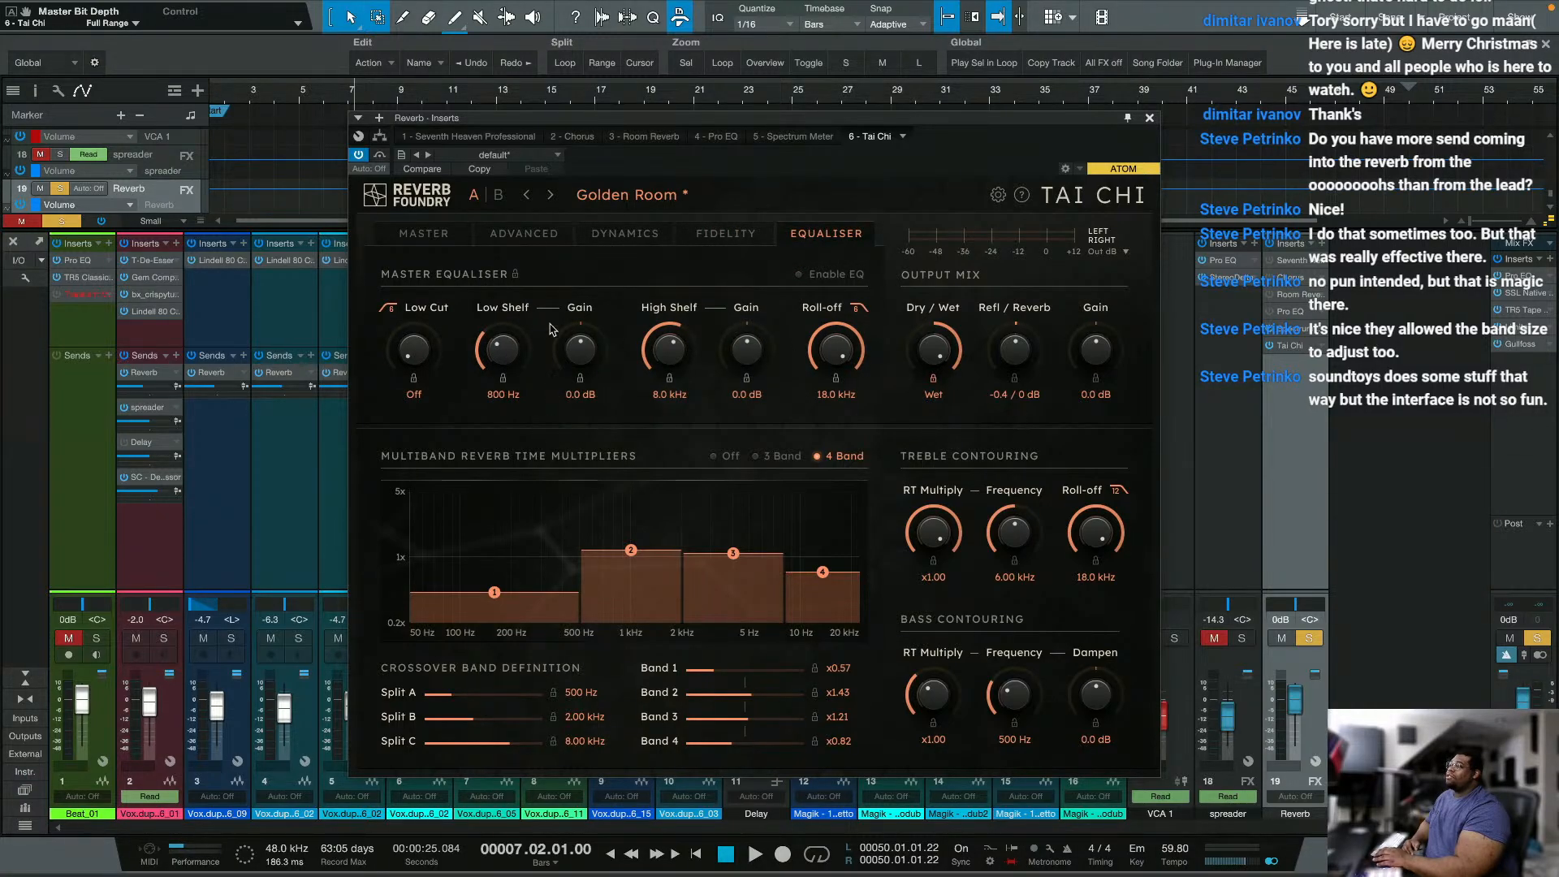
left_click(1118, 255)
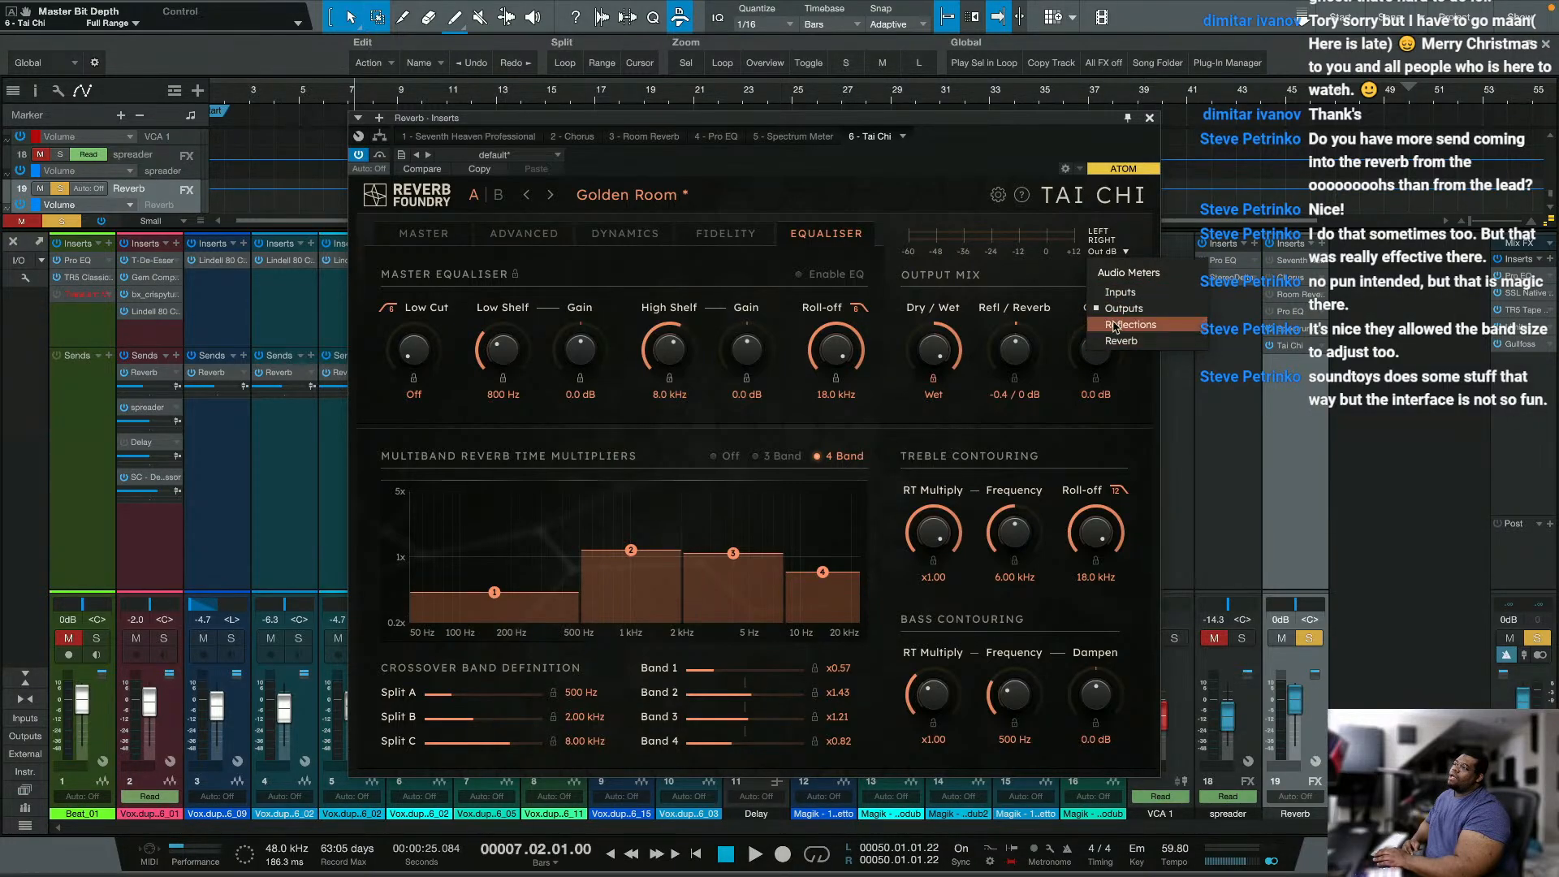
left_click(1118, 292)
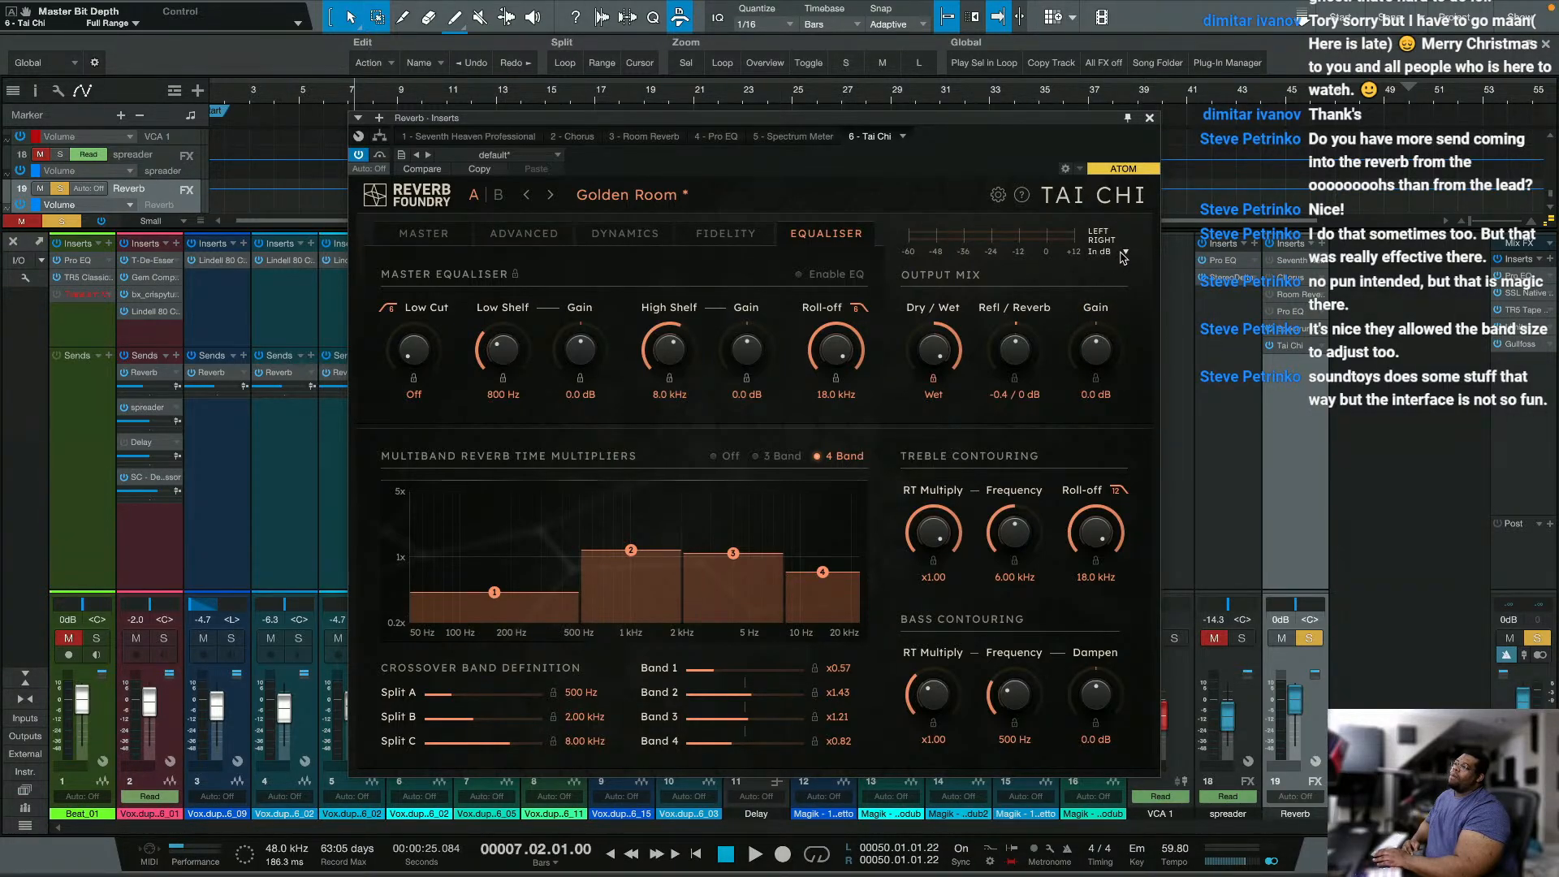
left_click(1122, 255)
left_click(1120, 302)
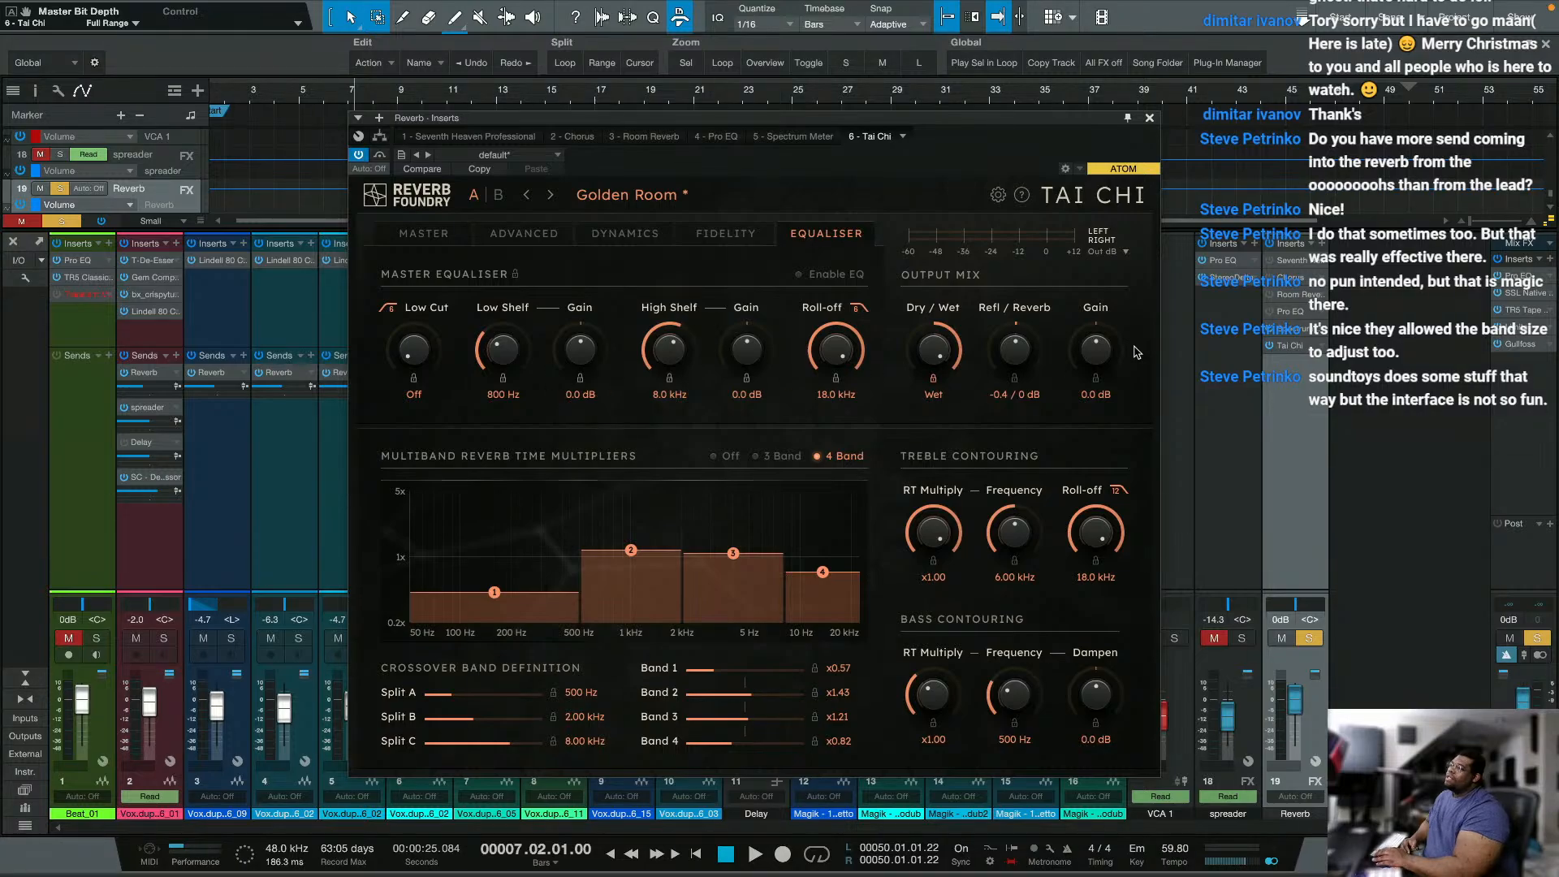
Step: Open the Reverb channel's Pro EQ, switch it on briefly, bypass it again and close it
left_click(1291, 313)
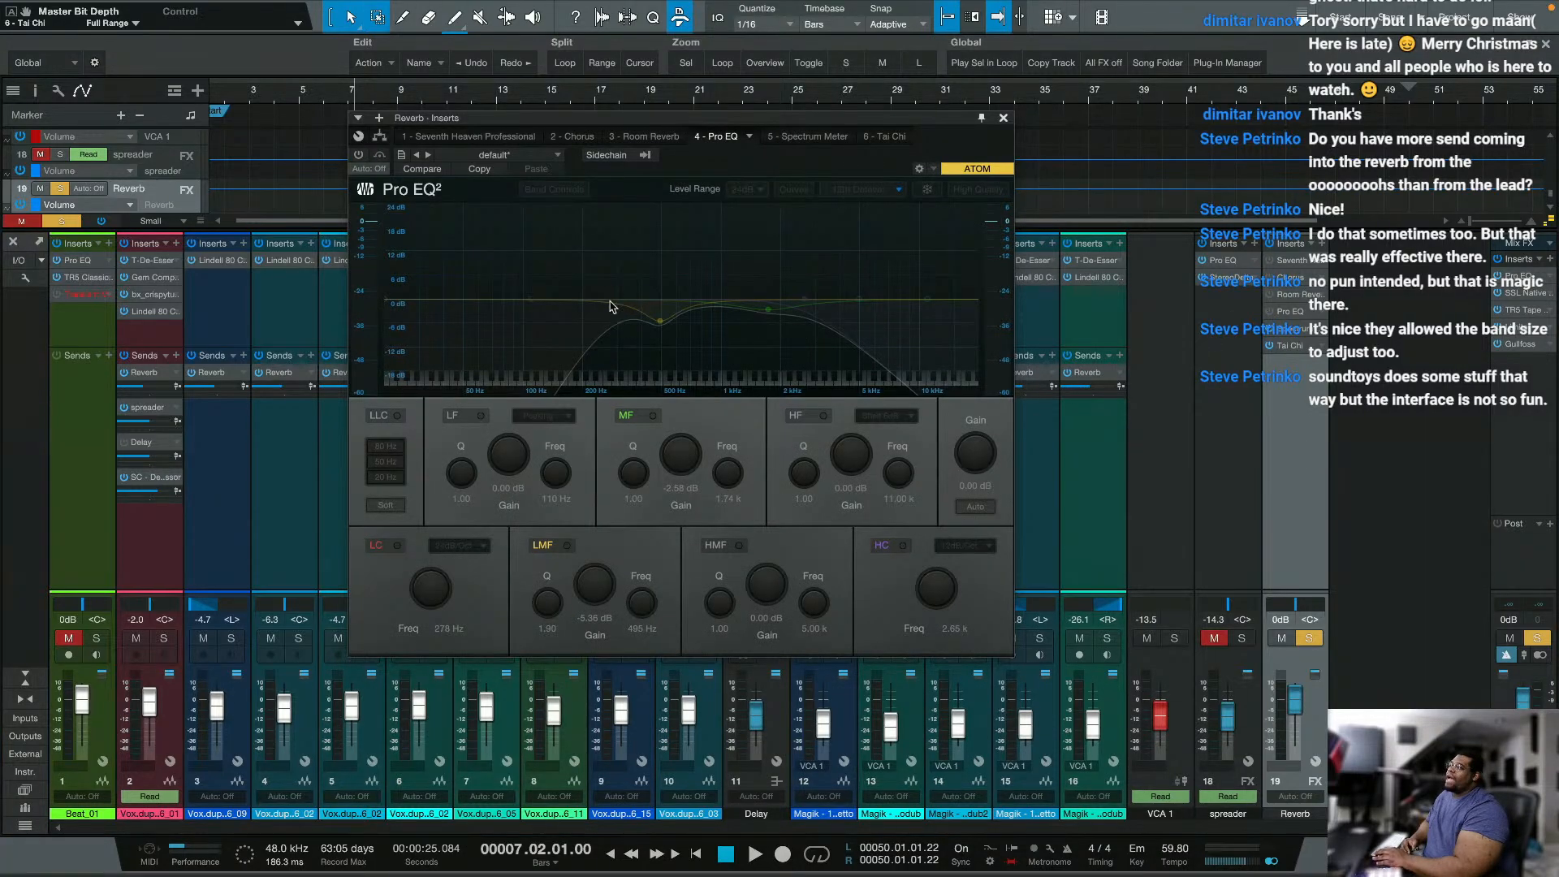
left_click(360, 155)
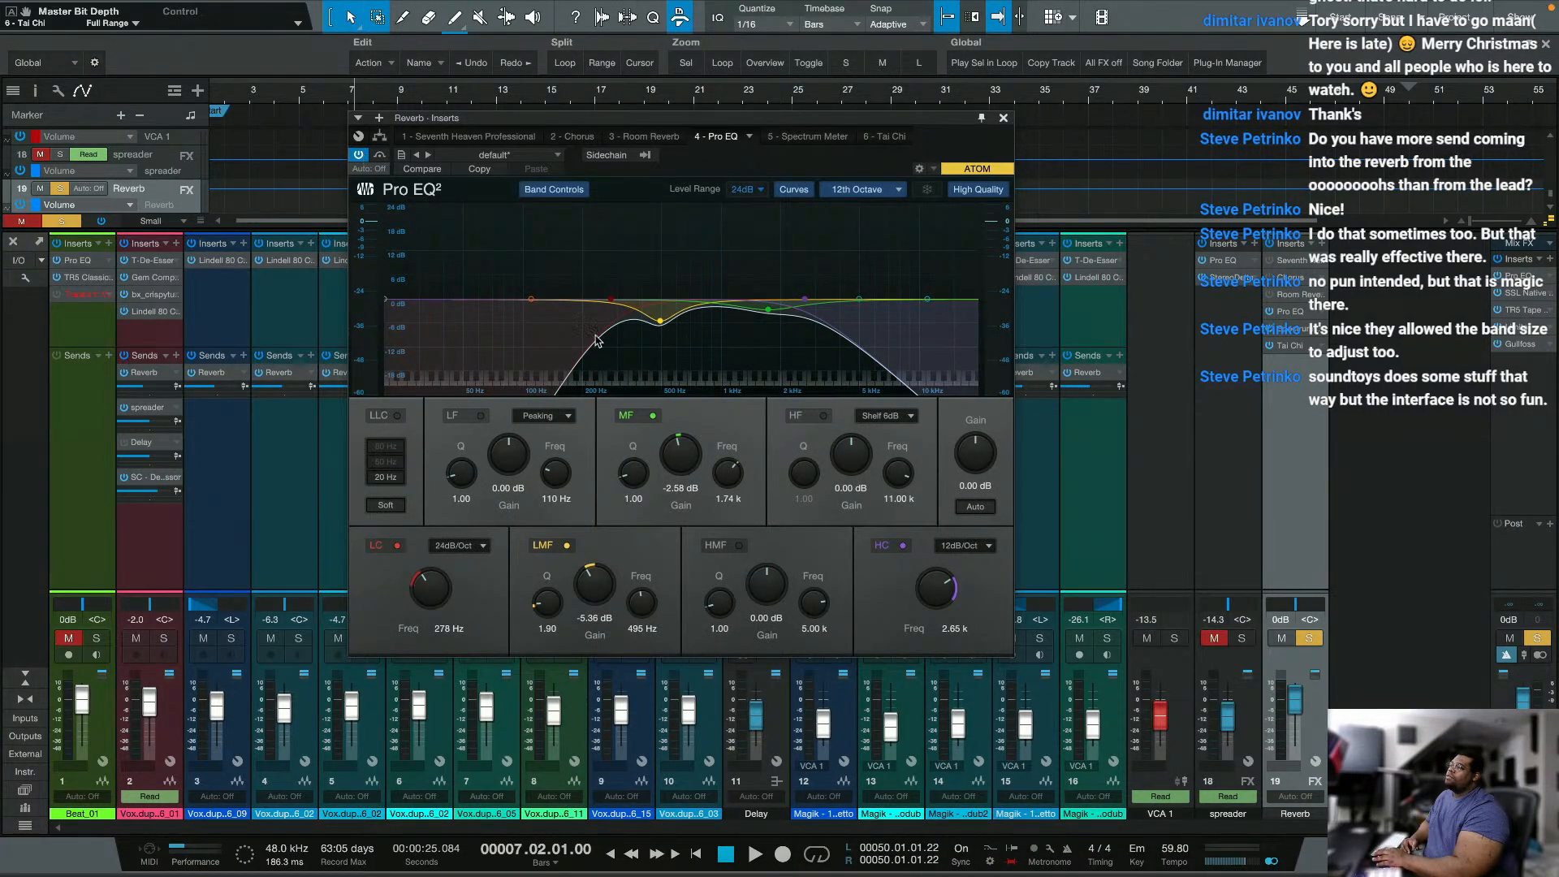
left_click(358, 155)
left_click(1004, 118)
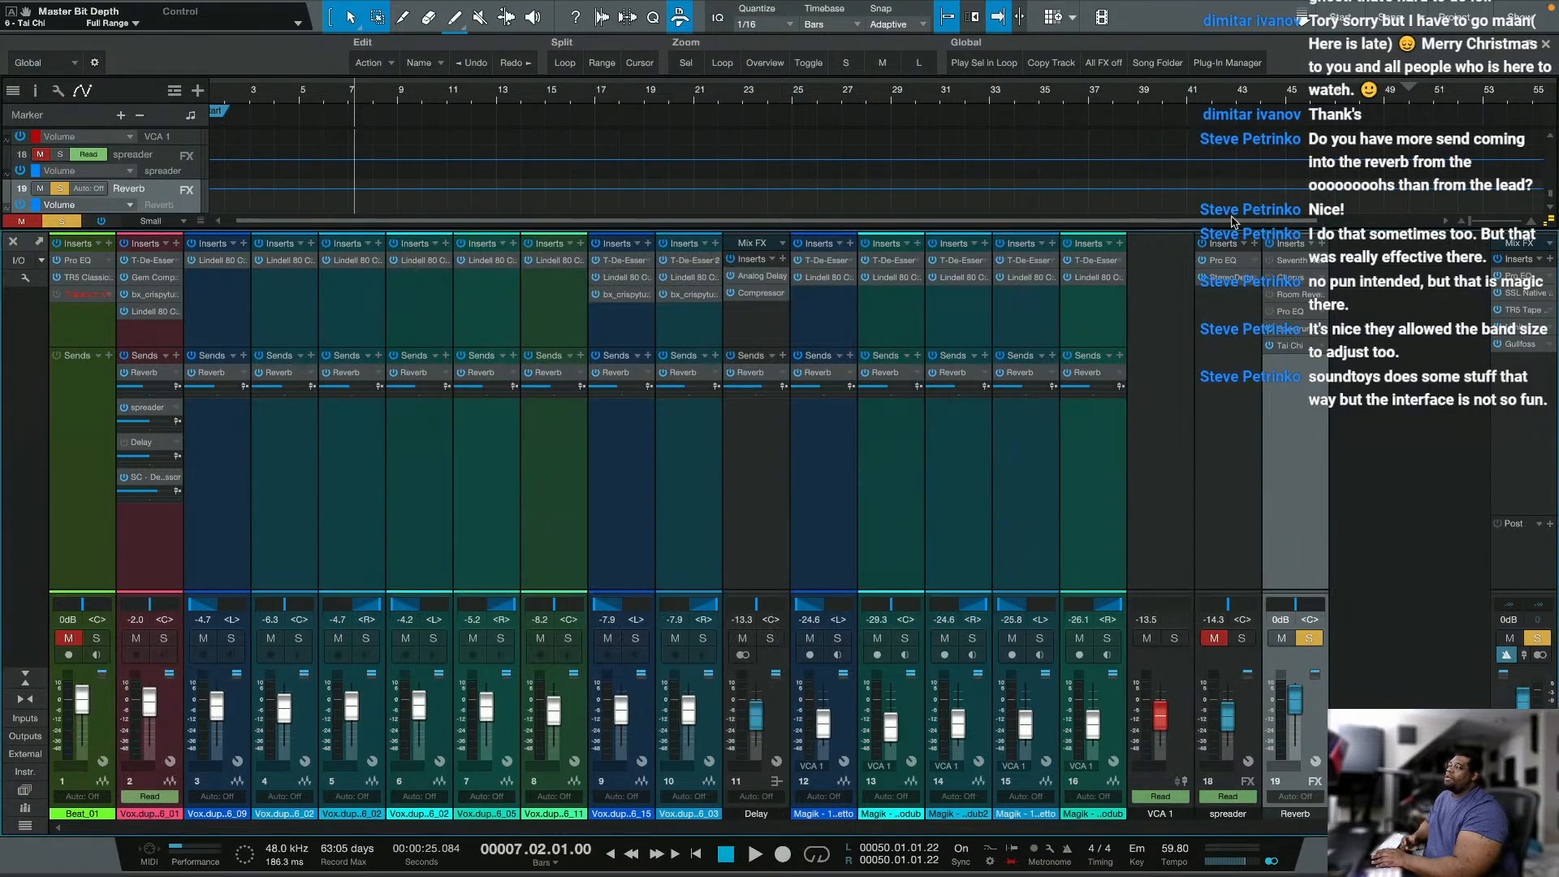
Step: Reopen Tai Chi on the Reverb channel and toggle its master equaliser on and off
left_click(1291, 346)
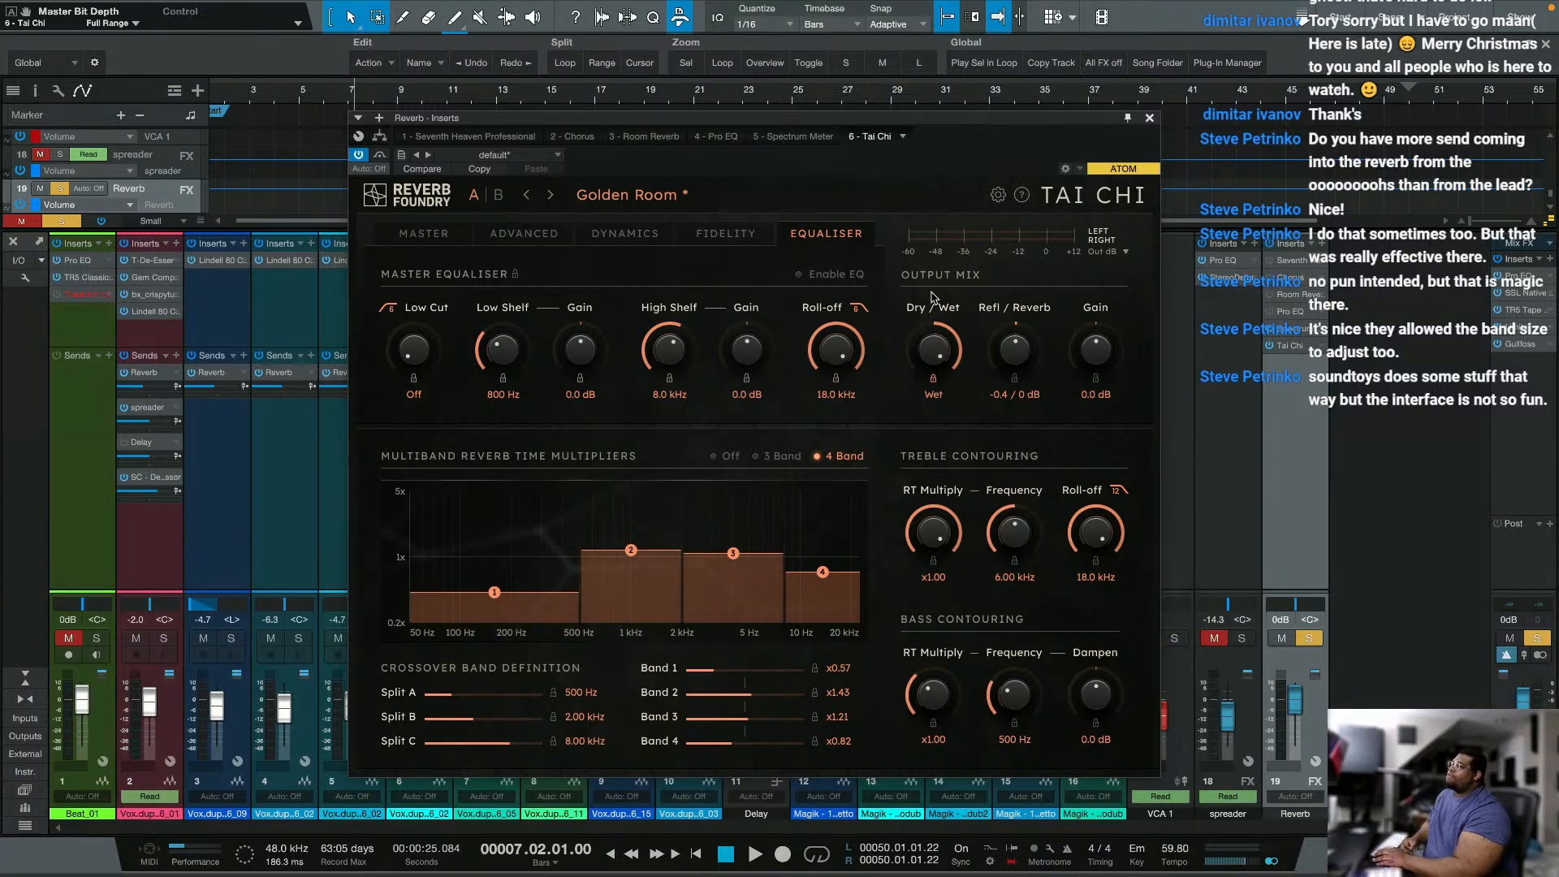
left_click(832, 276)
left_click(832, 276)
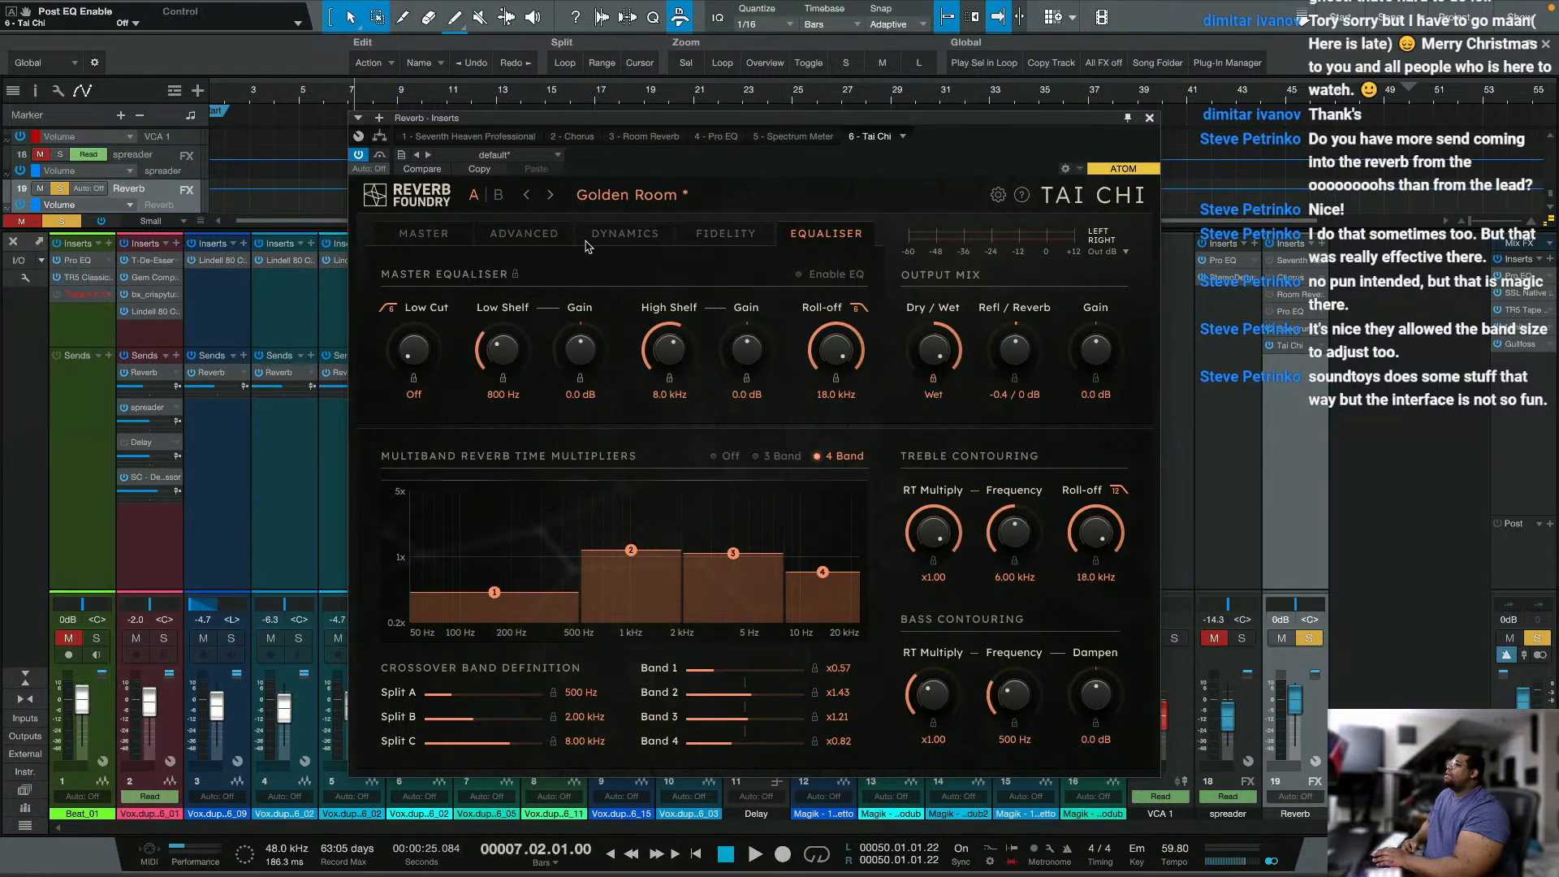
Step: Browse Tai Chi's Synth Spice factory presets without loading one, return to its master settings and bypass the plug-in
left_click(607, 205)
mouse_move(606, 273)
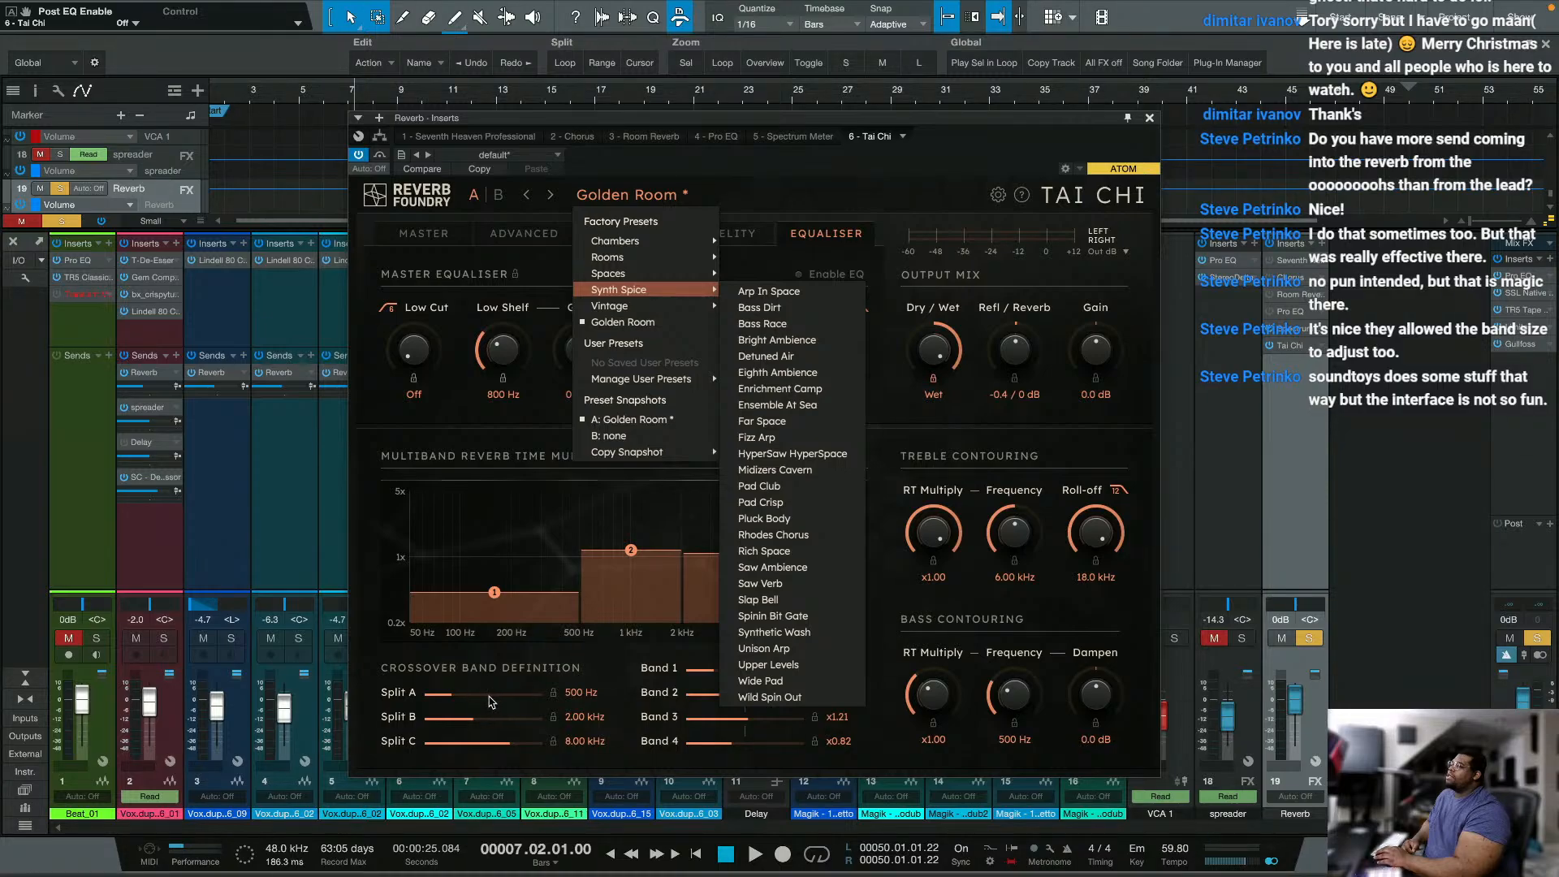
left_click(372, 679)
left_click(422, 235)
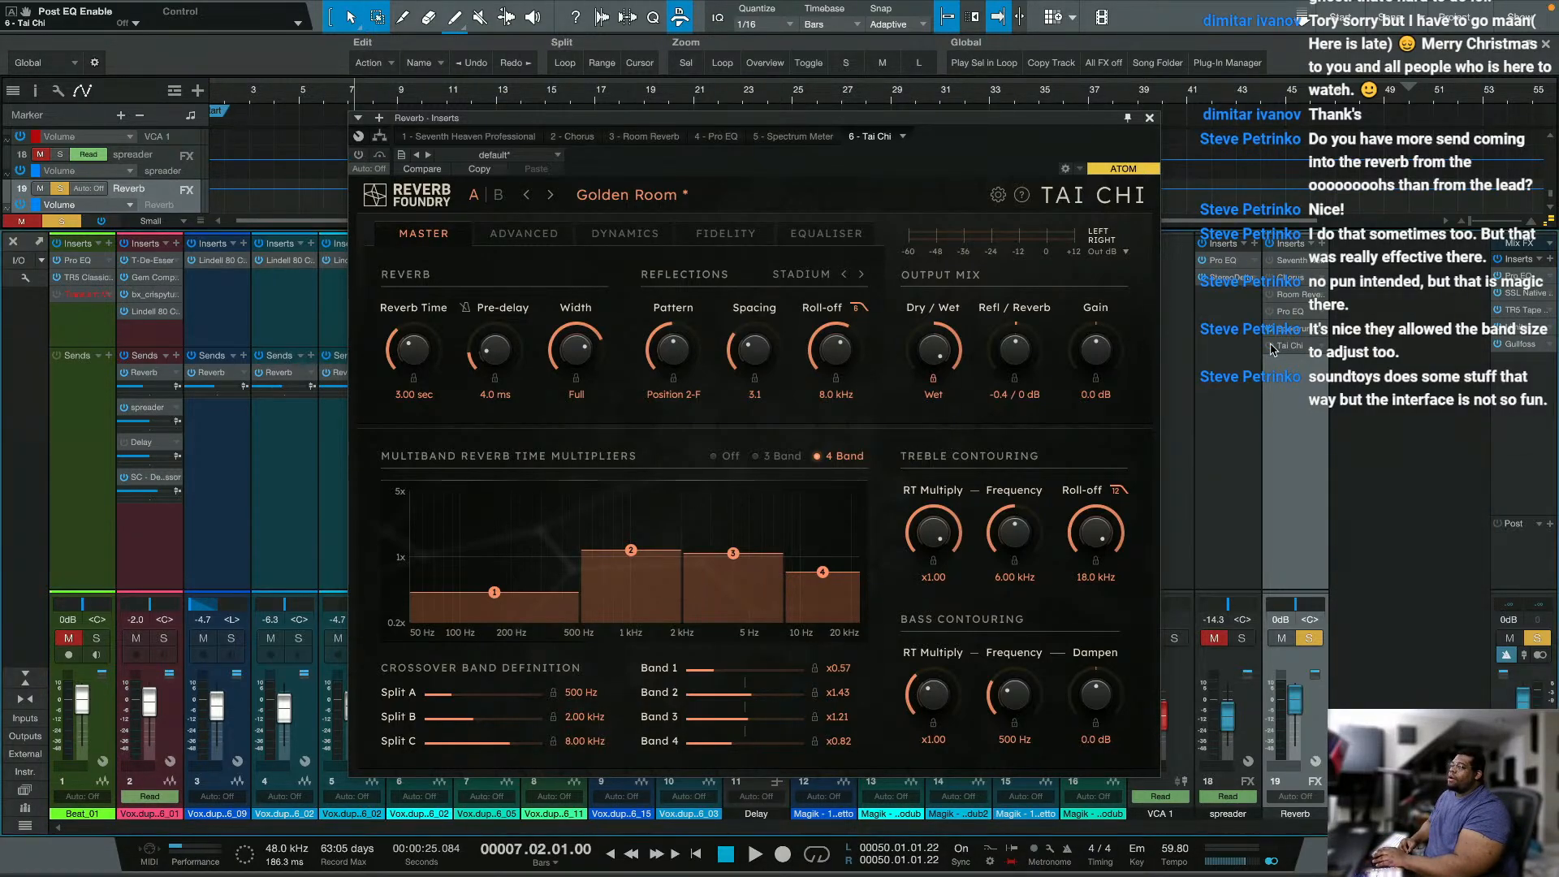
Step: Search the effects for "rever" and insert Room Reverb on the Main output channel
left_click(1552, 259)
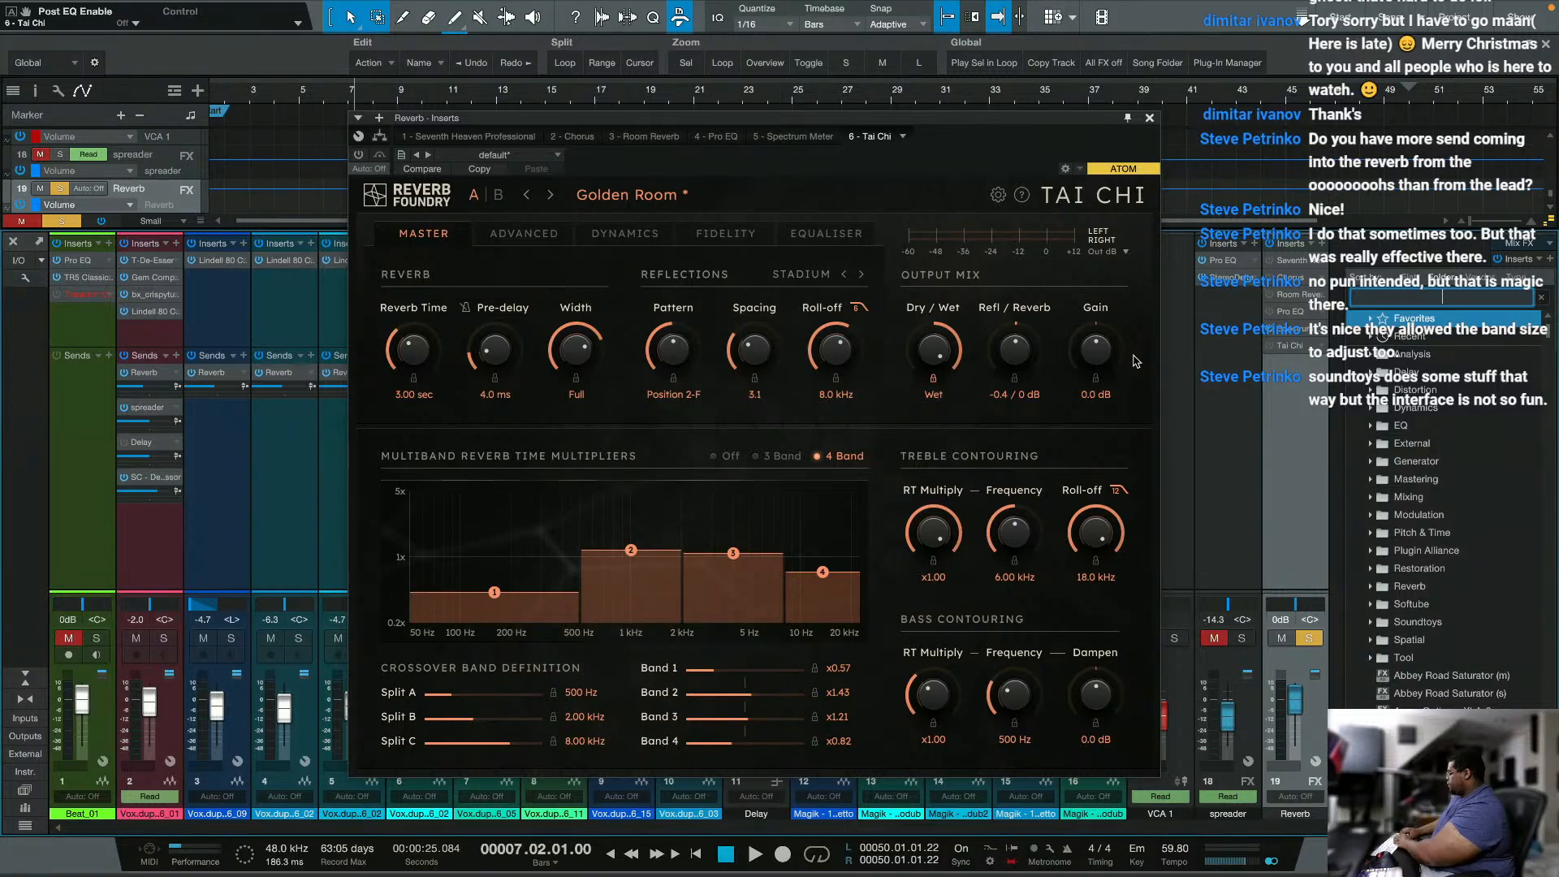
type("rever")
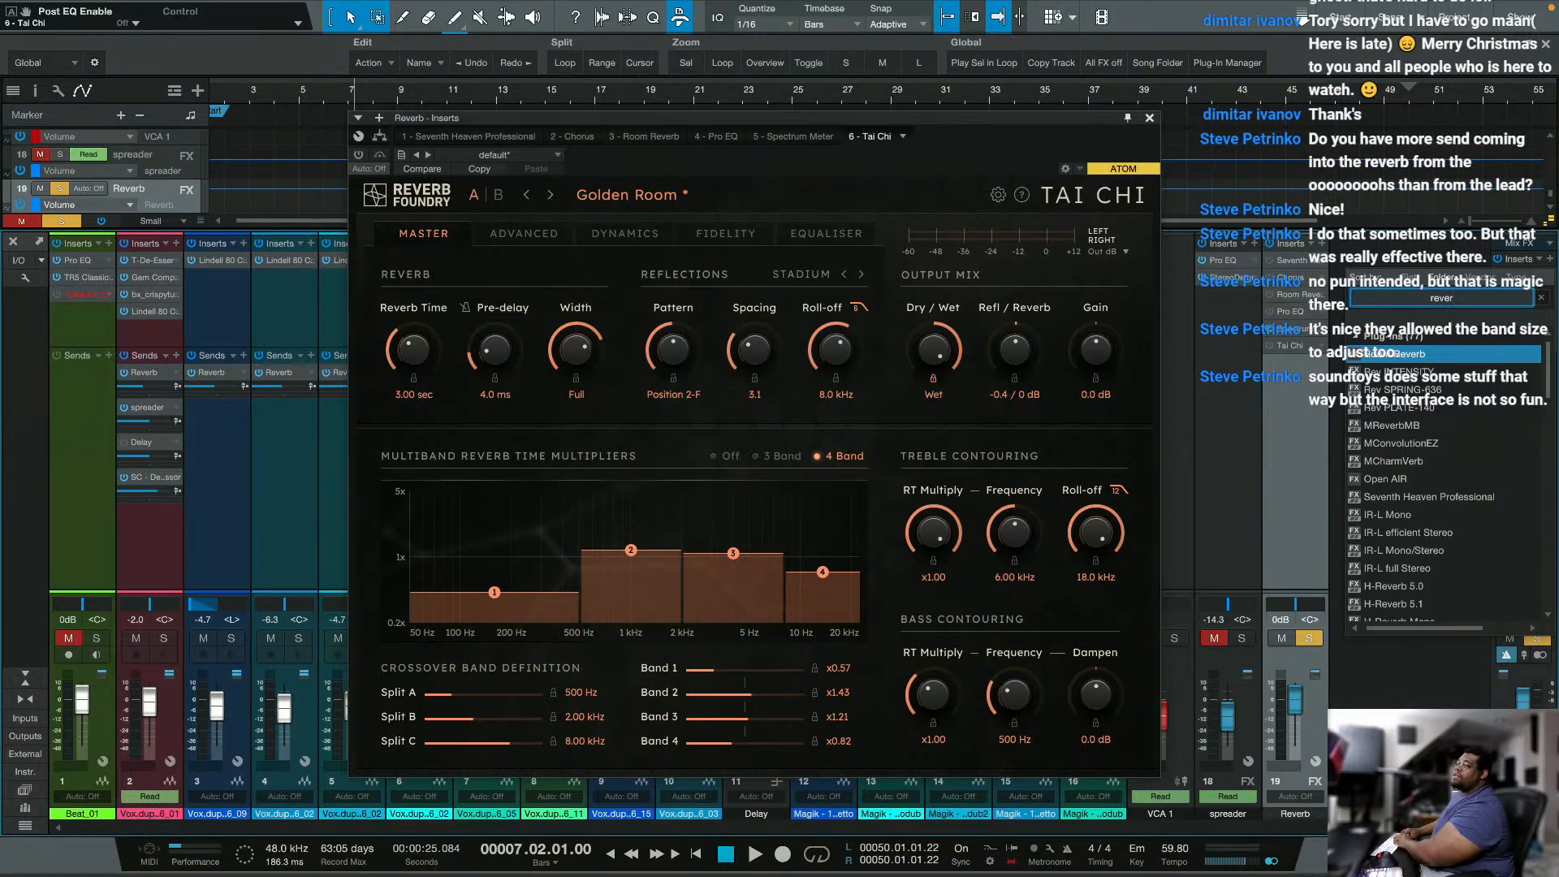
key("Return")
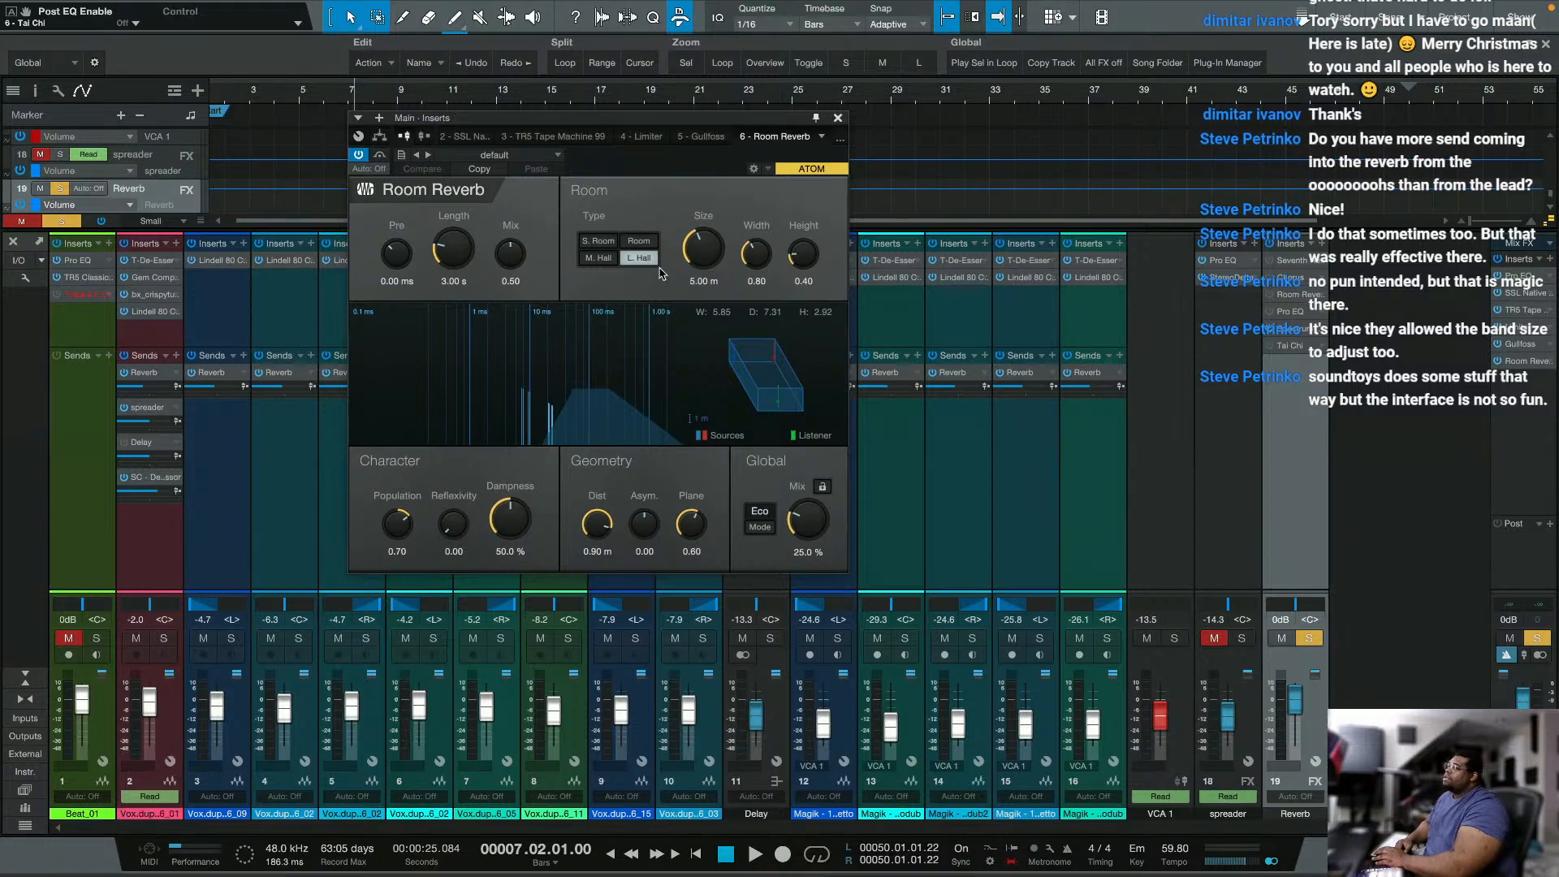
Step: Set the Room Reverb to small room with a 900 ms length, 0.07 reverb mix and 11.3 ms pre-delay
left_click(601, 243)
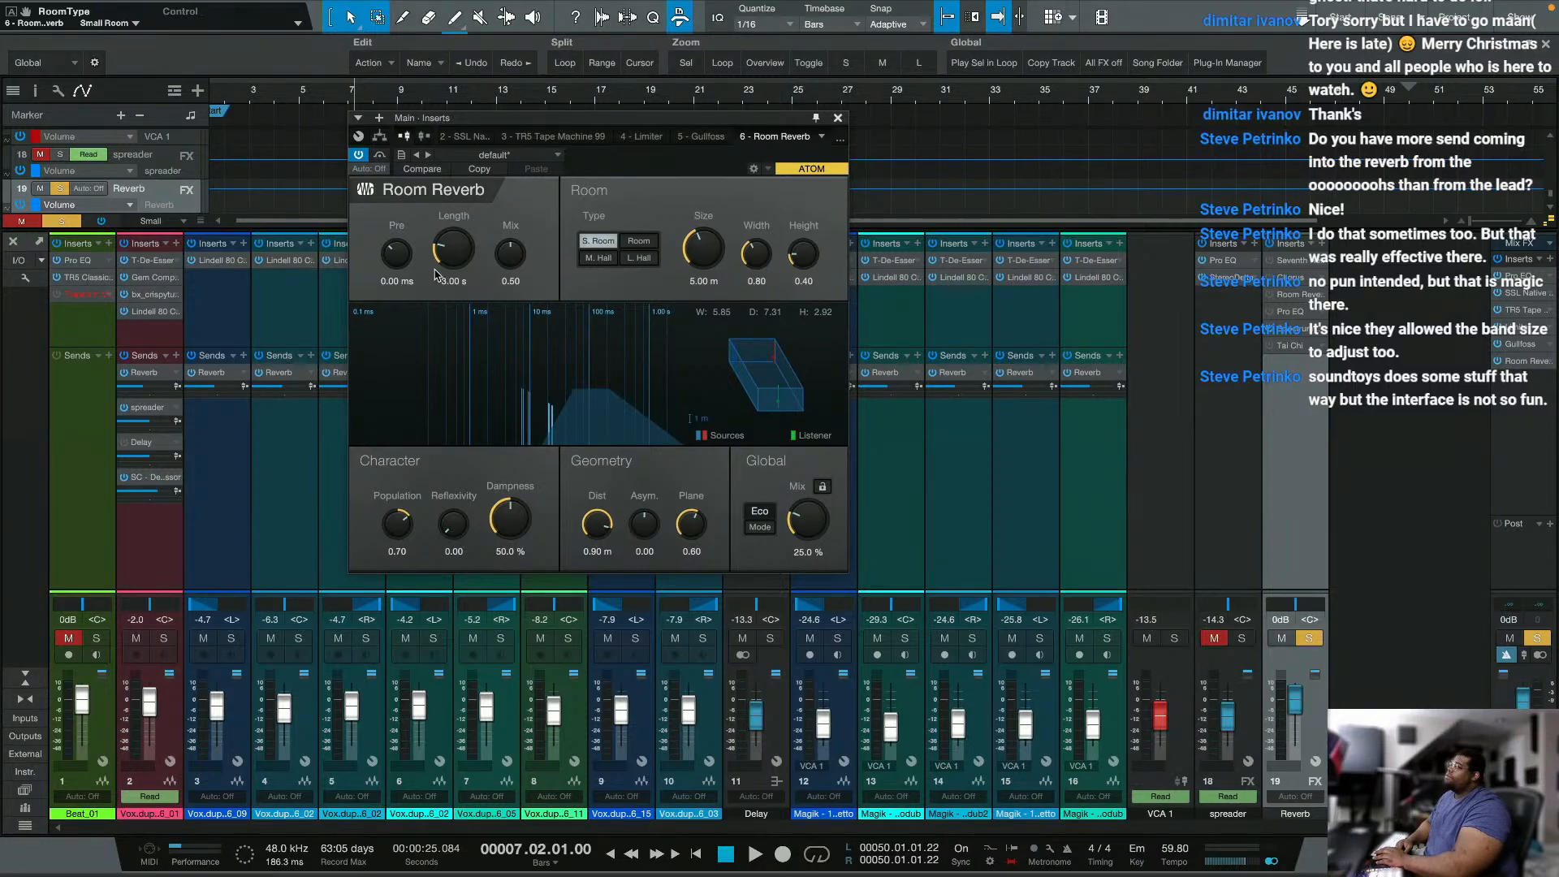
left_click_drag(454, 250, 454, 250)
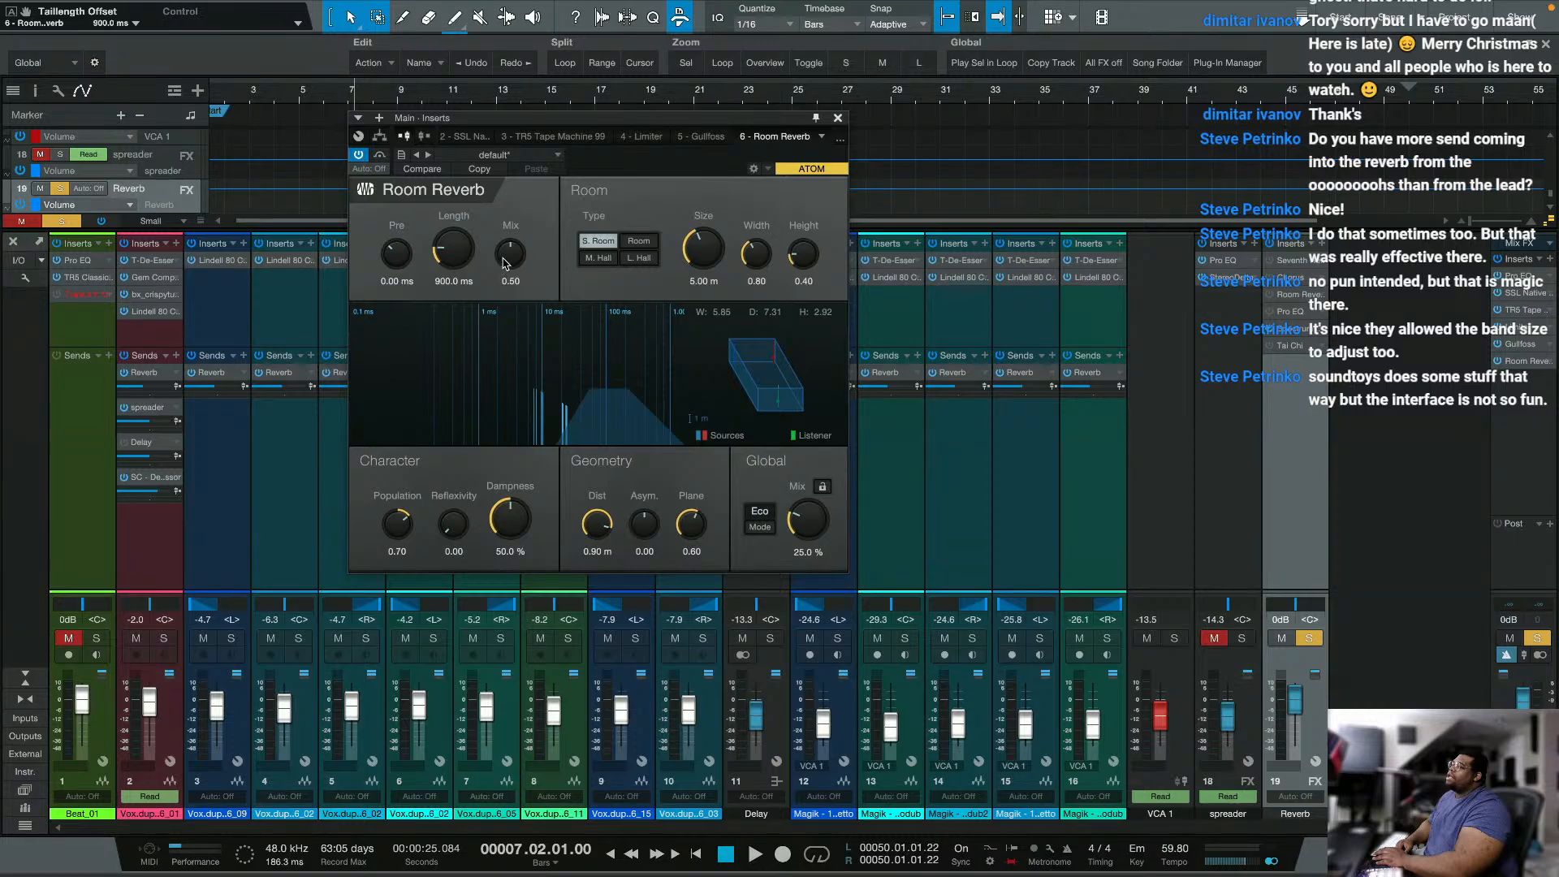
mouse_move(504, 263)
left_mouse_down()
mouse_move(497, 298)
mouse_move(509, 252)
left_mouse_up()
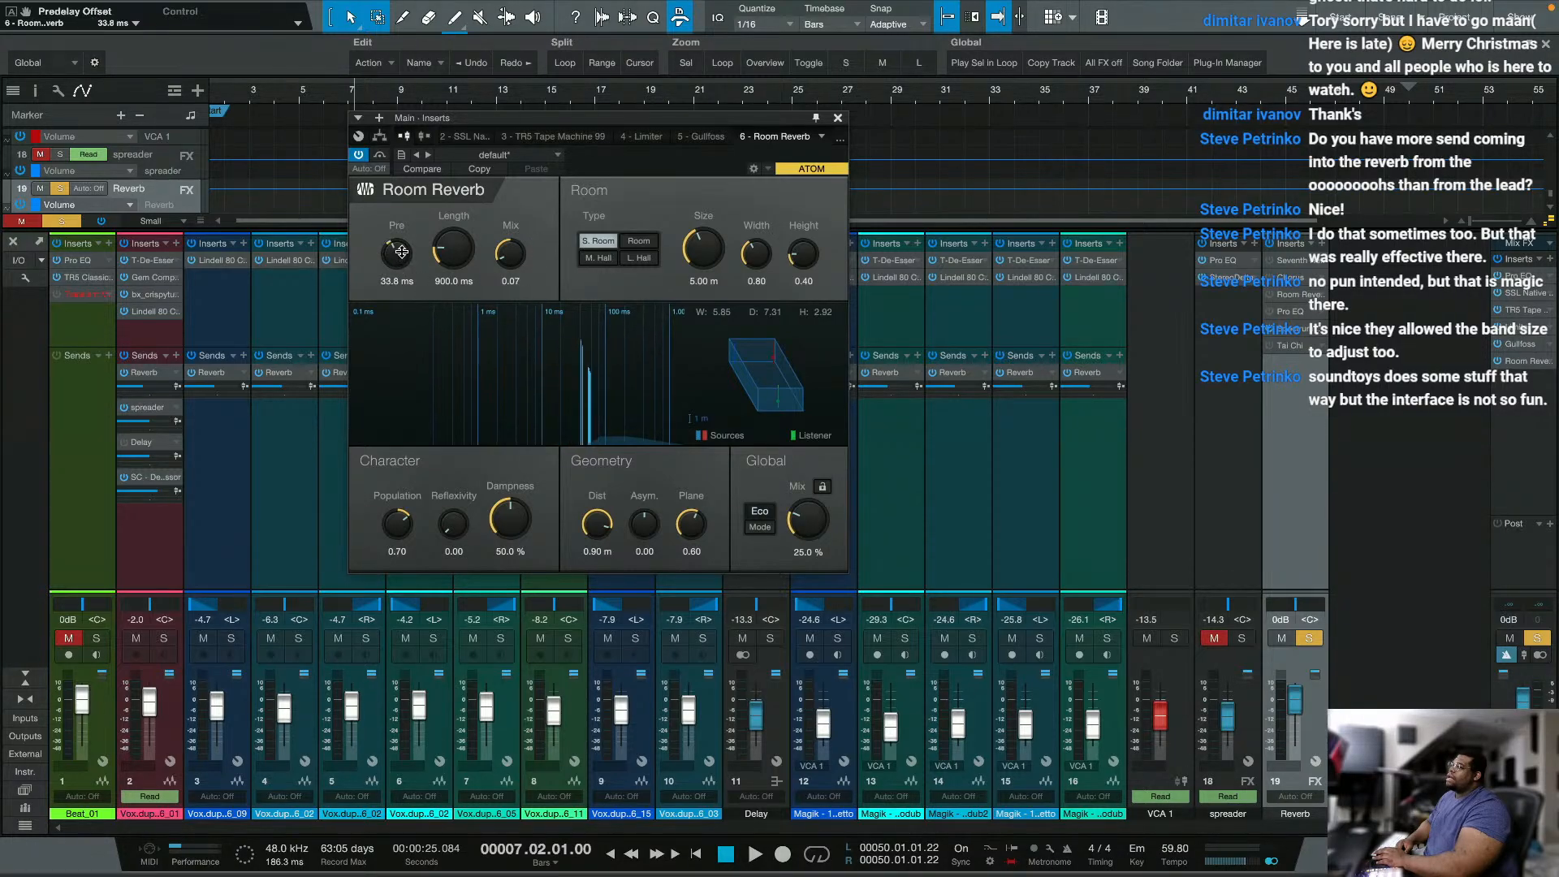
left_click_drag(400, 267, 400, 257)
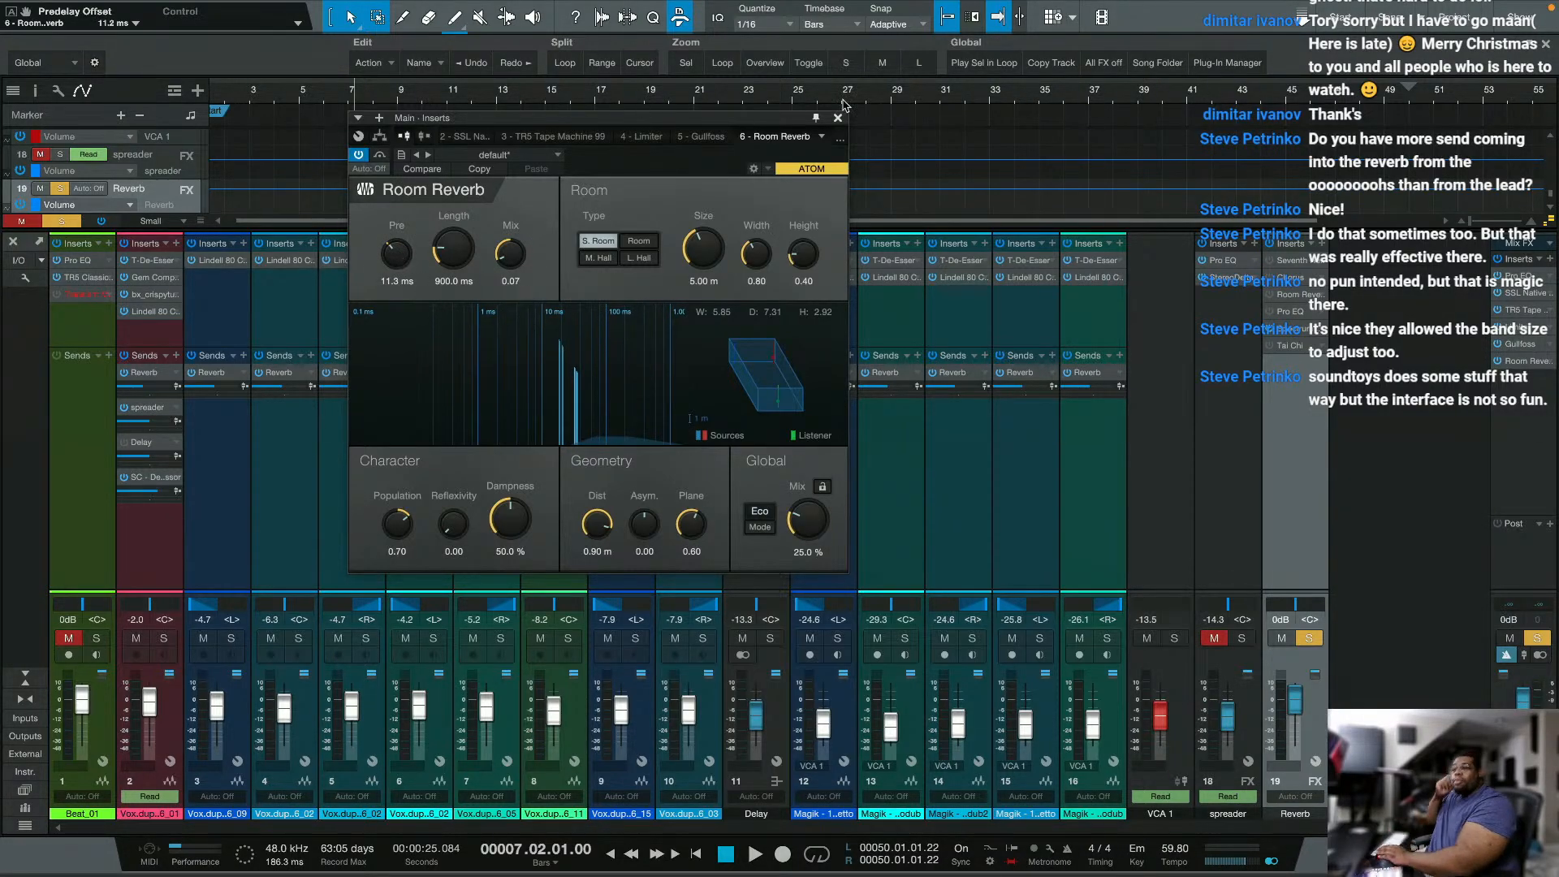
Step: Move Room Reverb ahead of the Limiter in the Main inserts, switch it to HQ mode and set its global mix to 13.5 %
left_click(1525, 361)
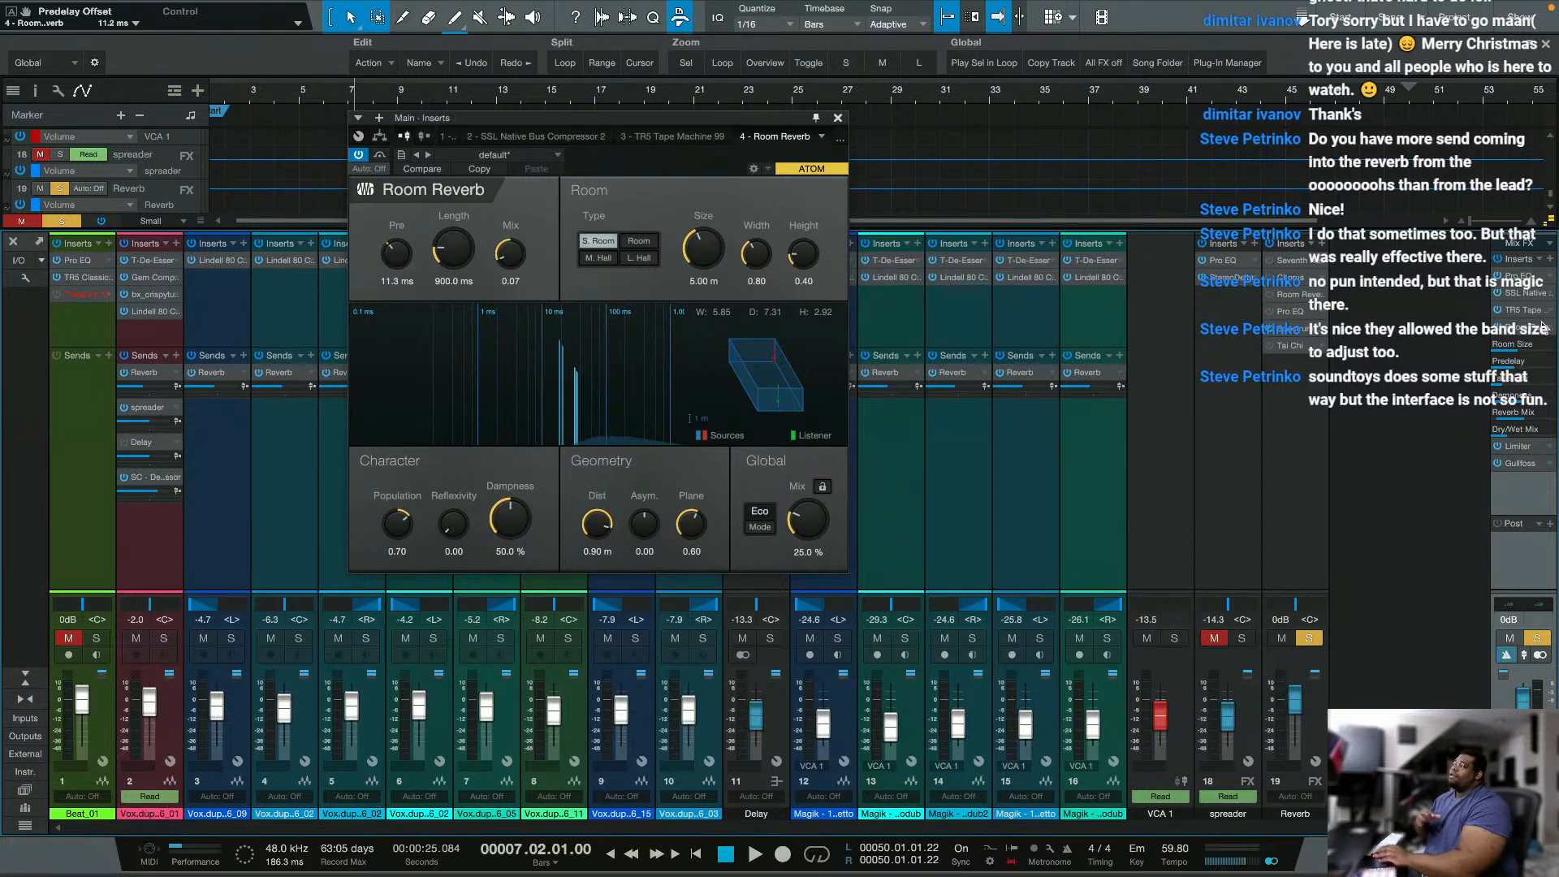
left_click(760, 516)
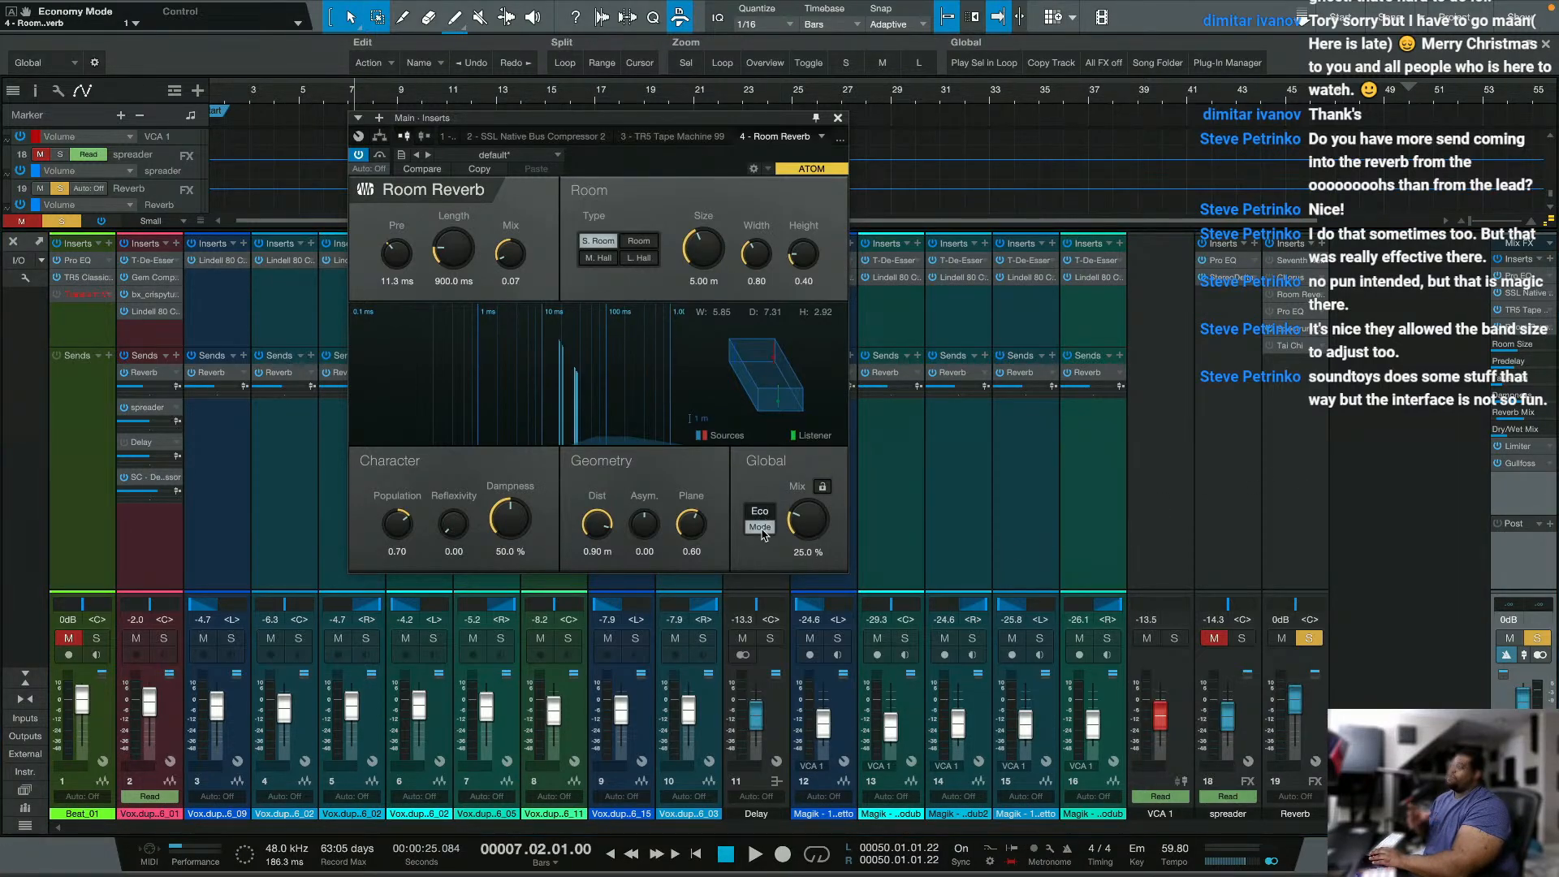
left_click_drag(793, 524, 789, 551)
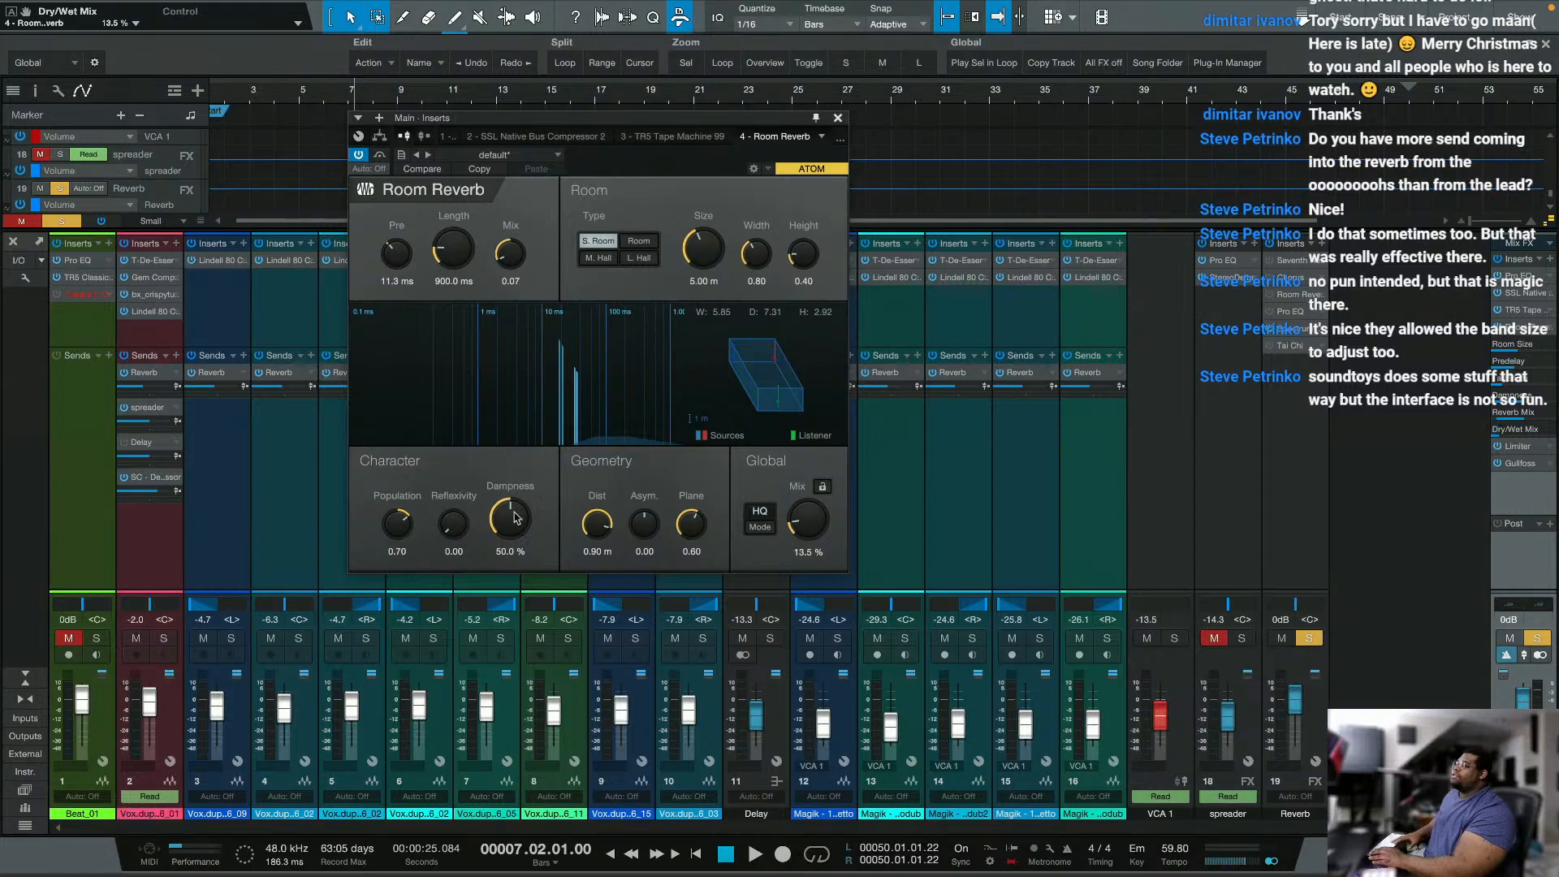
Step: Set Room Reverb's population to 0.55, dampness to 34.5 %, reflexivity to 0.16, pre-delay to 20.3 ms and global mix to 0 %
left_click_drag(410, 524, 406, 532)
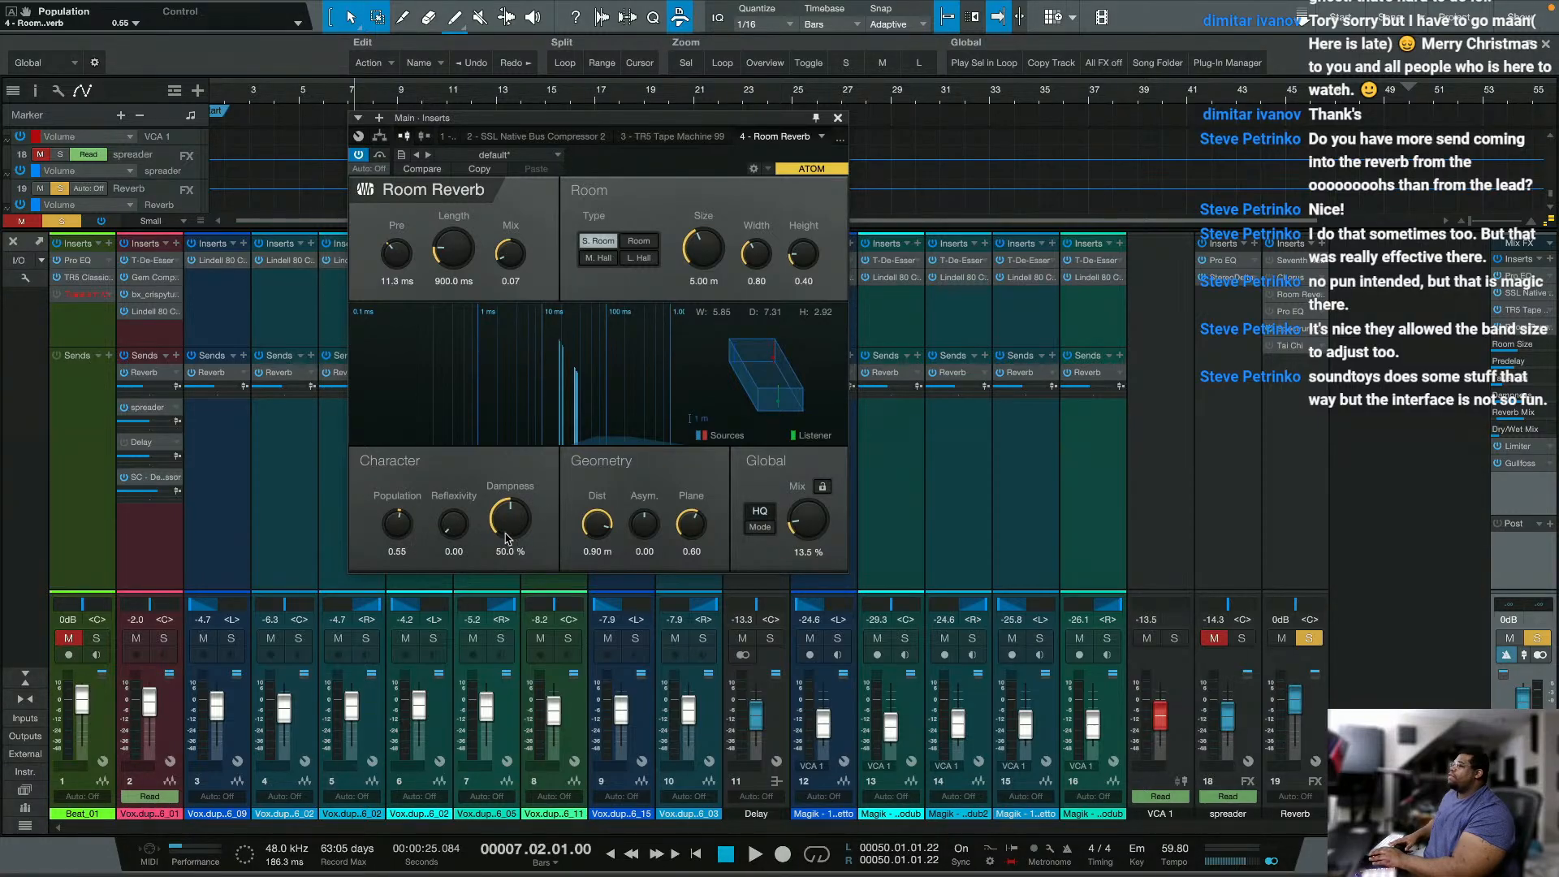
left_click_drag(505, 538, 527, 572)
left_click_drag(453, 520, 458, 500)
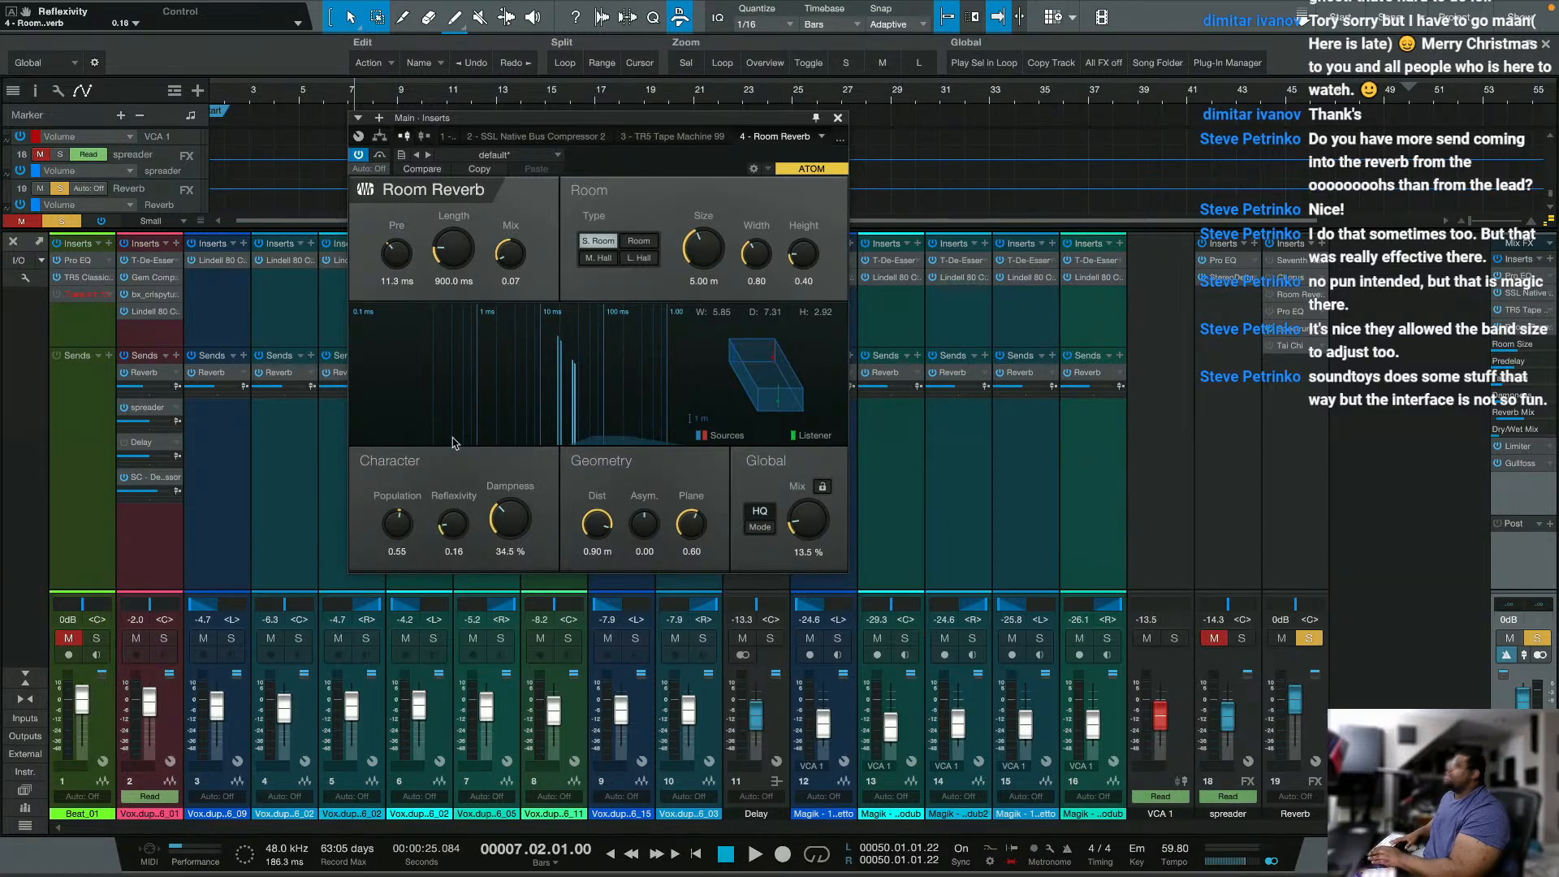
left_click_drag(398, 260, 406, 256)
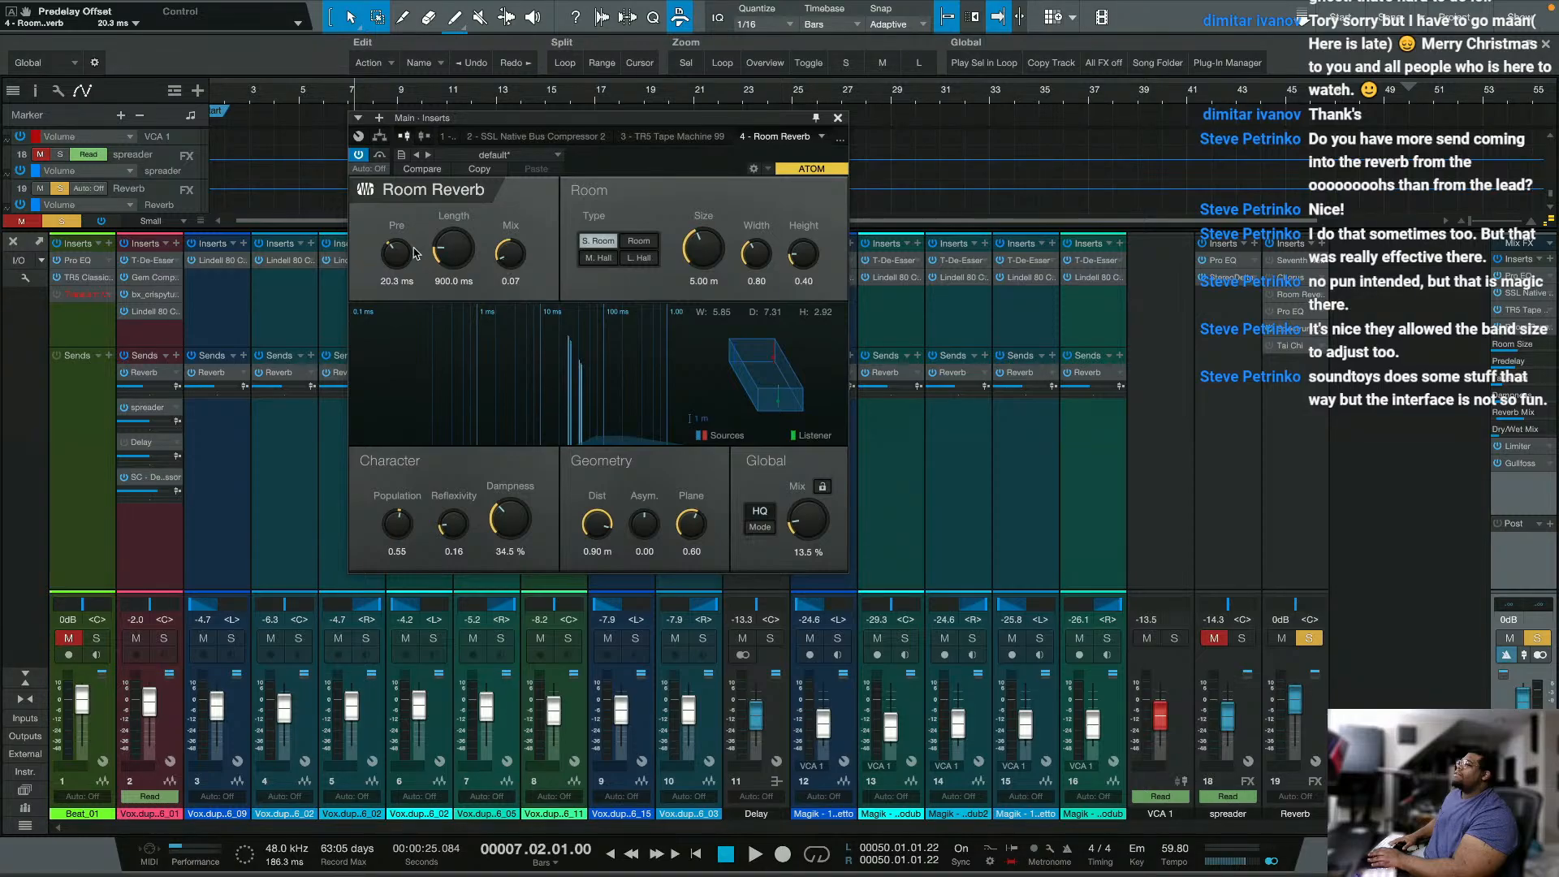
left_click_drag(821, 531, 794, 593)
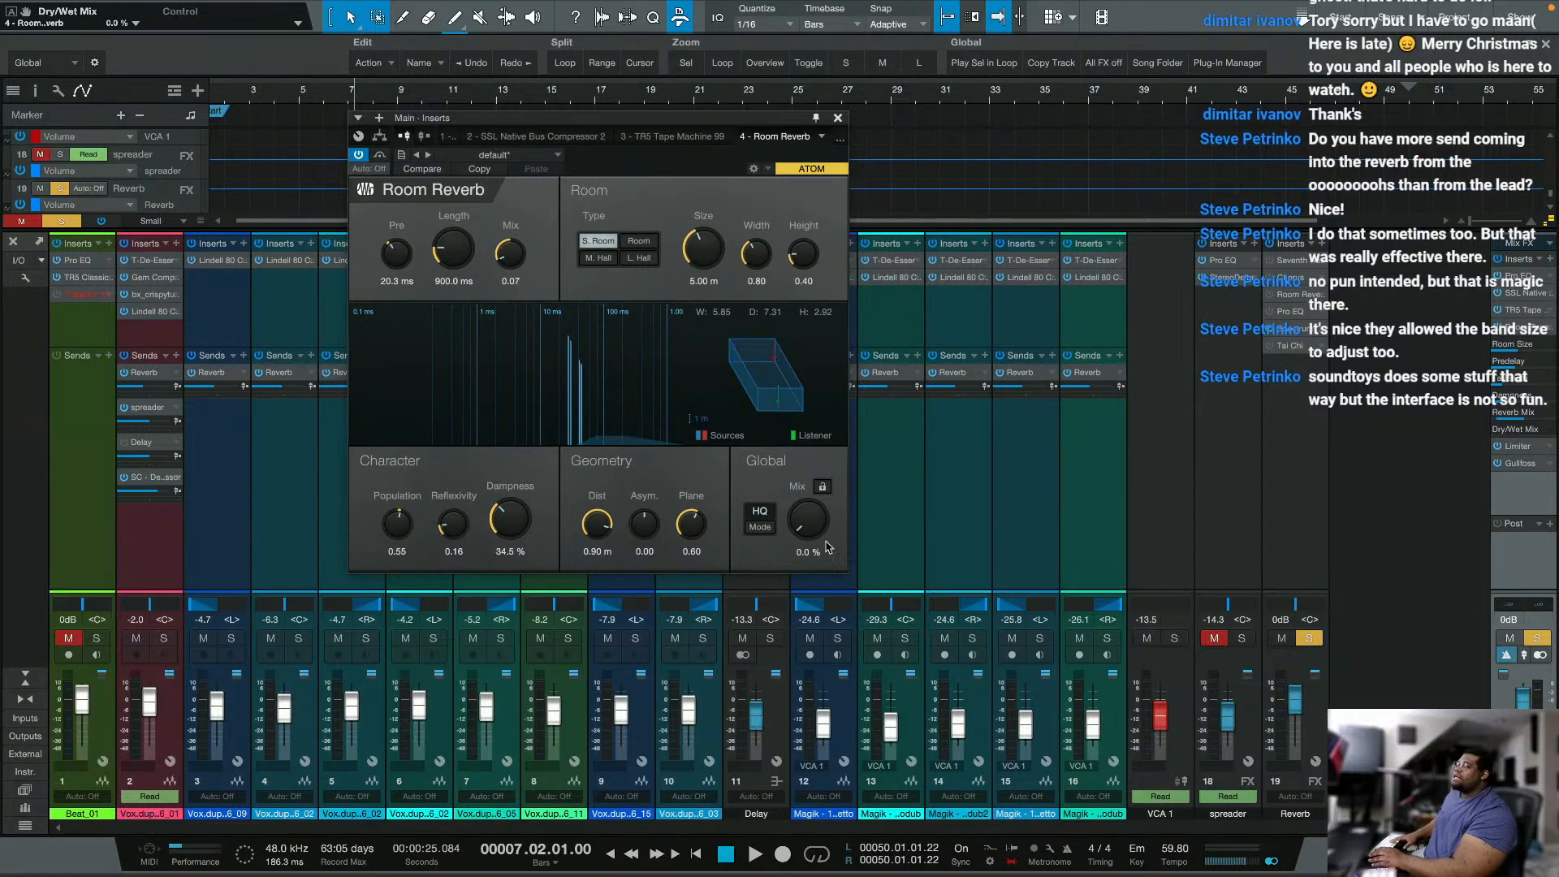
Step: Take the Reverb channel out of solo, unmute Beat_01 and restart playback from bar 7
key("space")
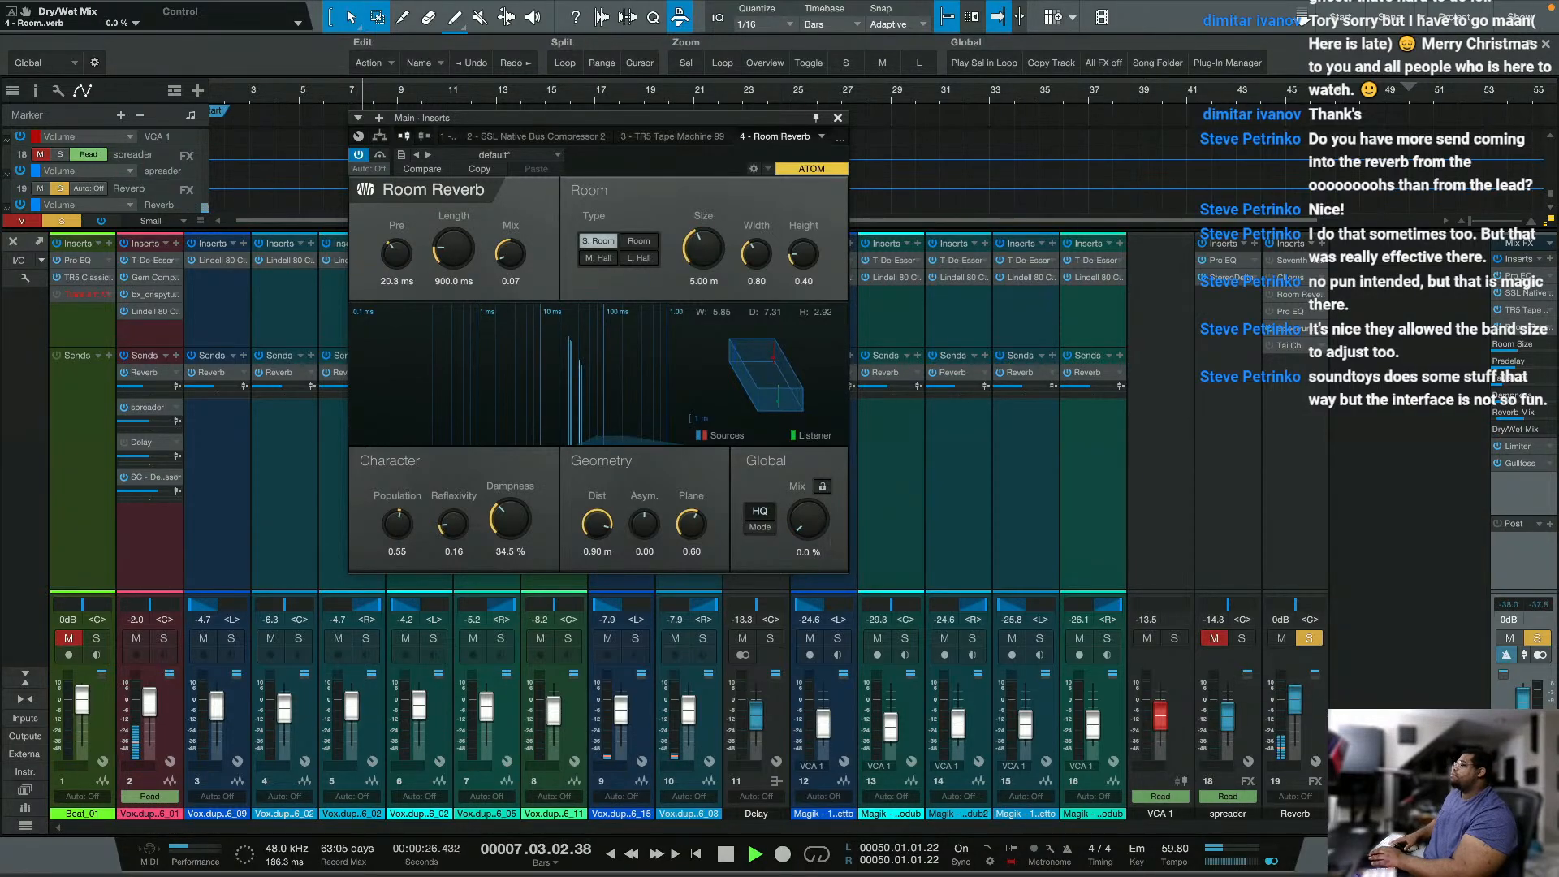
left_click(61, 639)
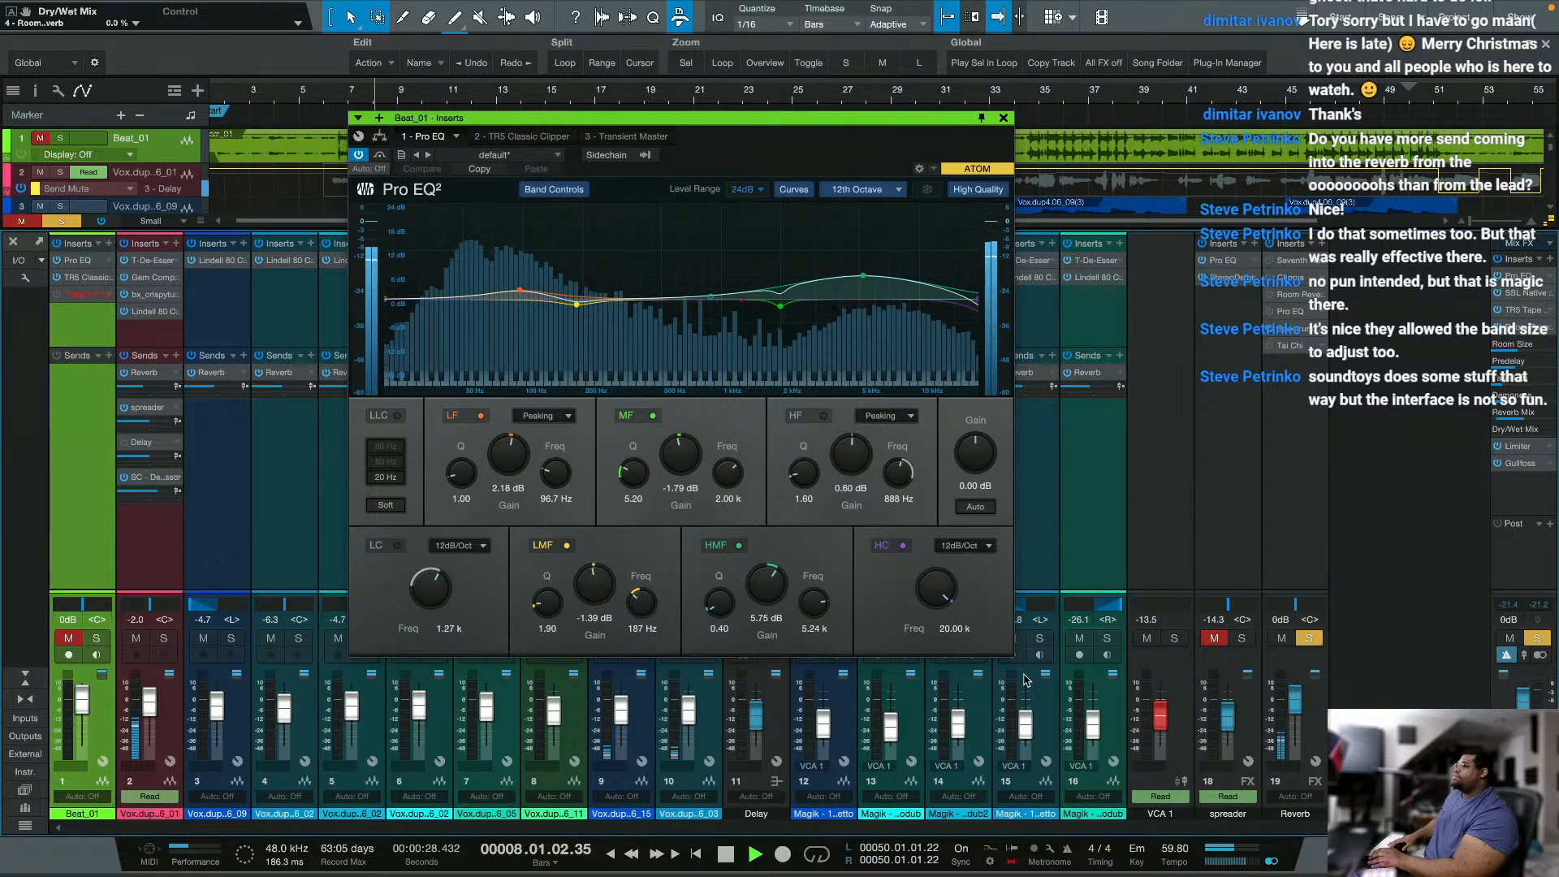
left_click(1309, 639)
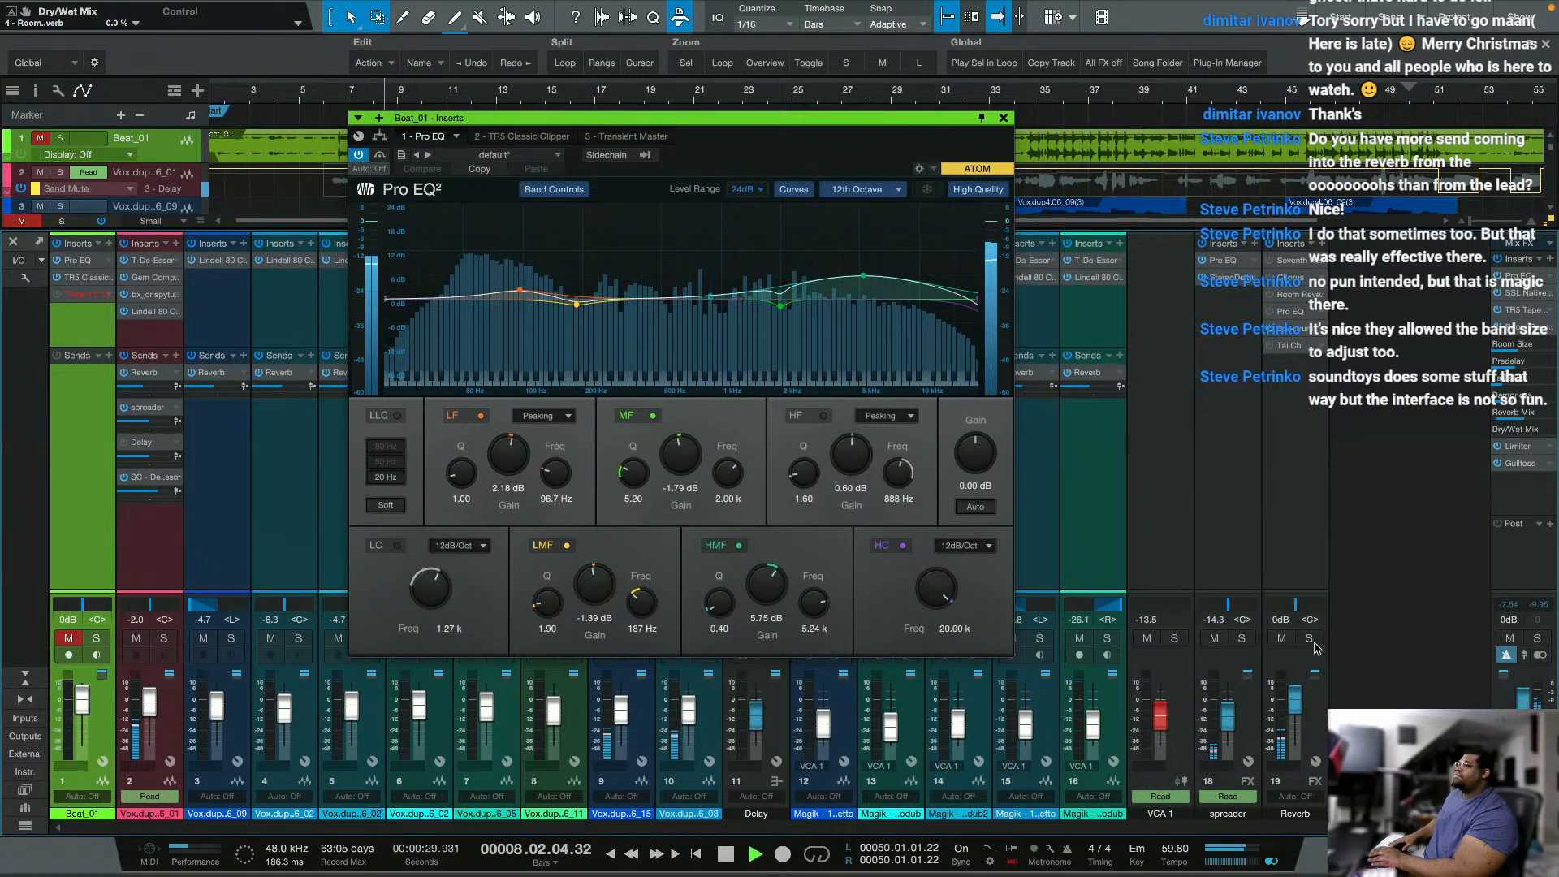
key("space")
left_click(1256, 328)
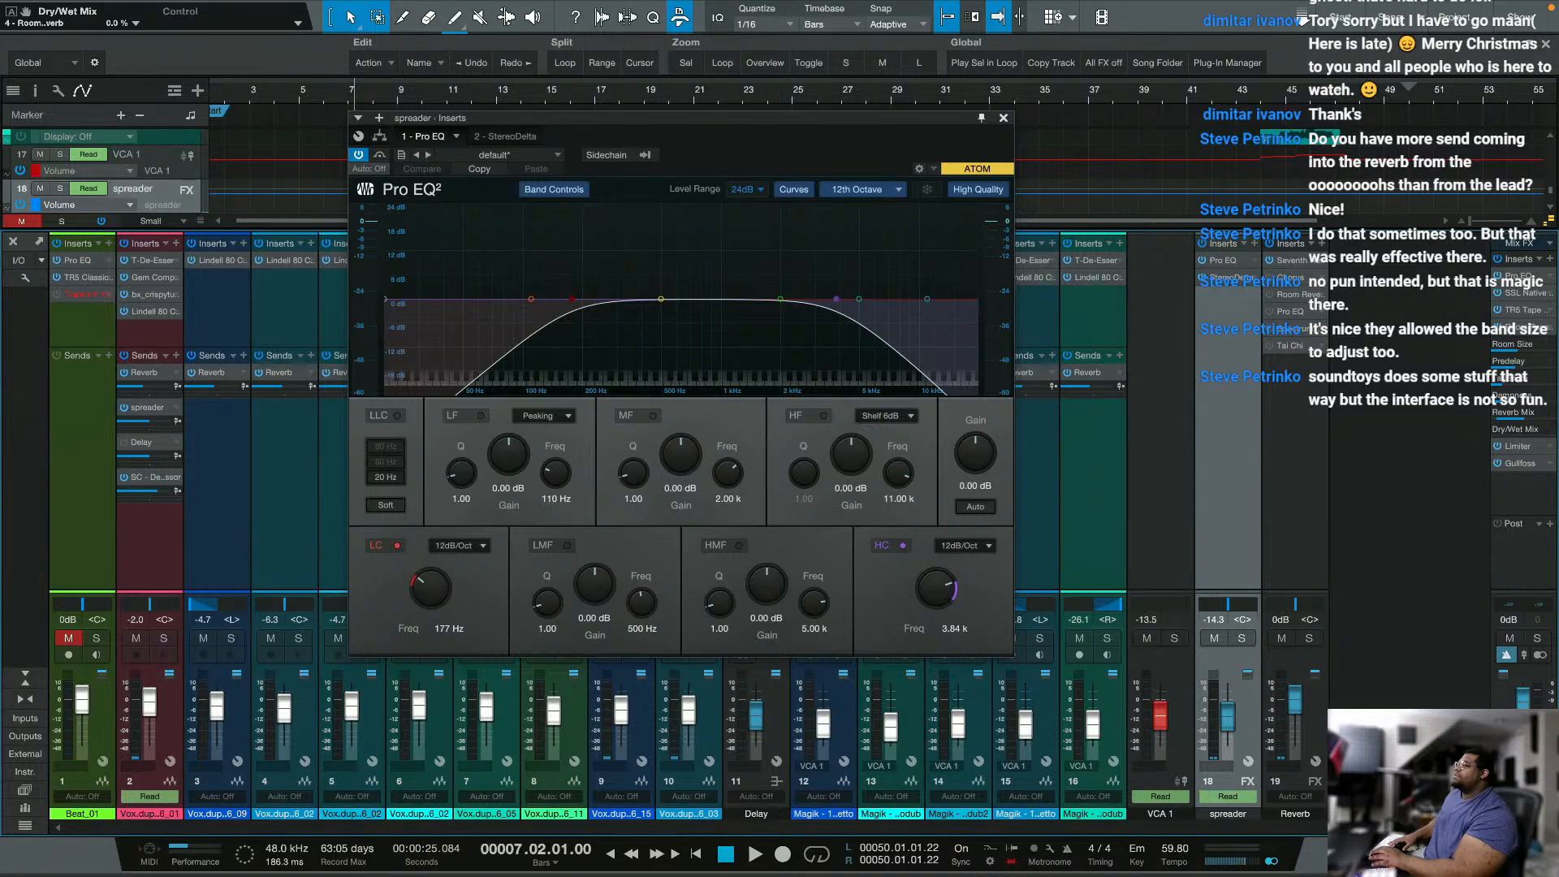
left_click(68, 638)
key("space")
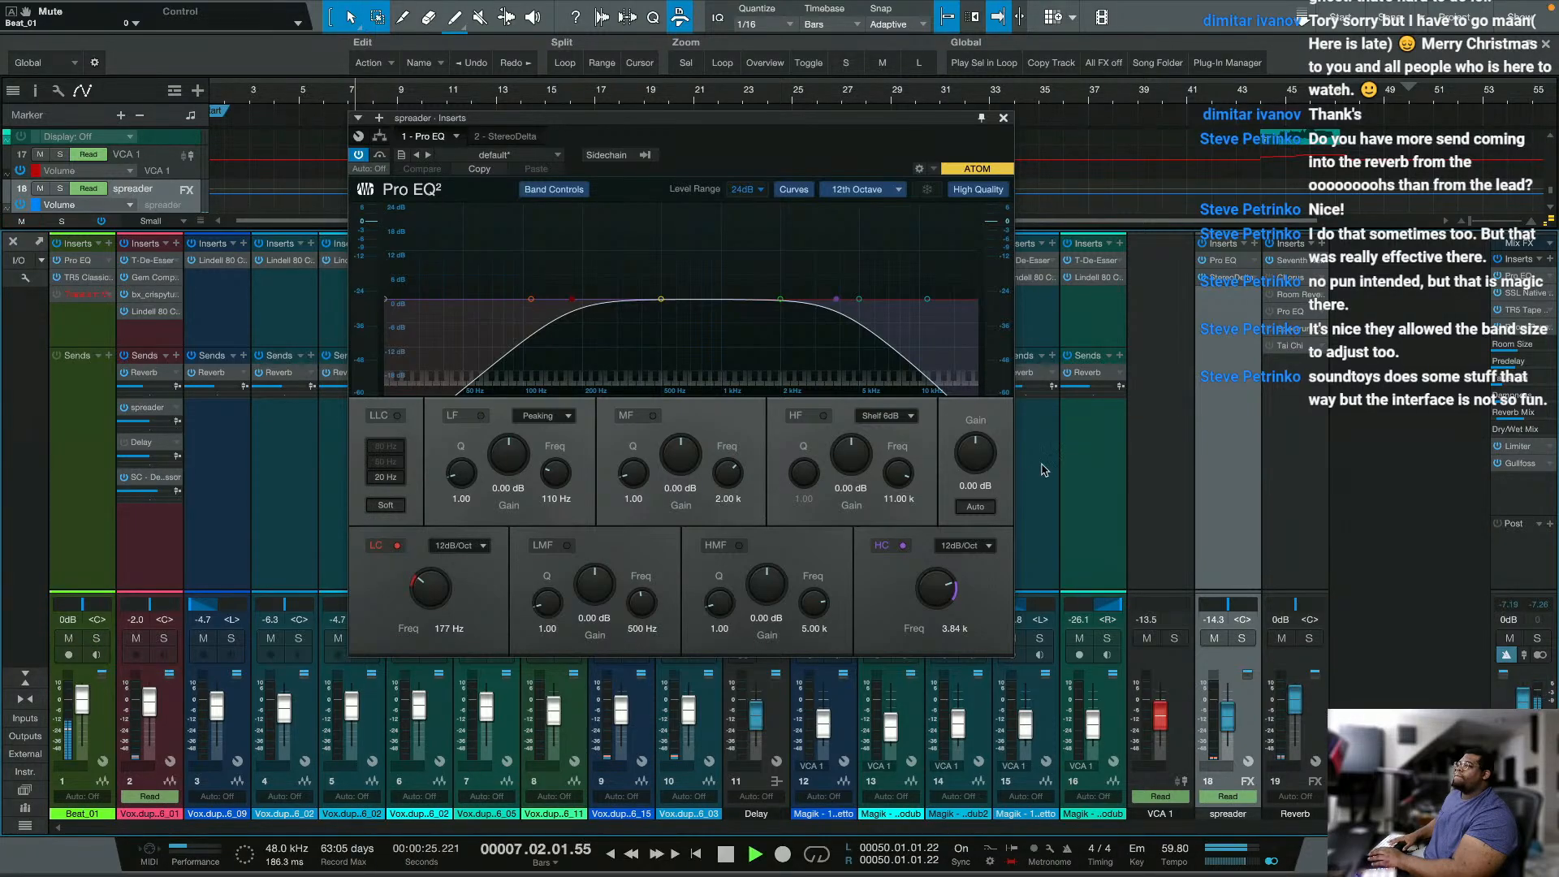
Step: Switch Seventh Heaven Professional on the Reverb channel to a 3.50 sec decay and 0.00 dB gain, and close the open effect windows
left_click(1512, 327)
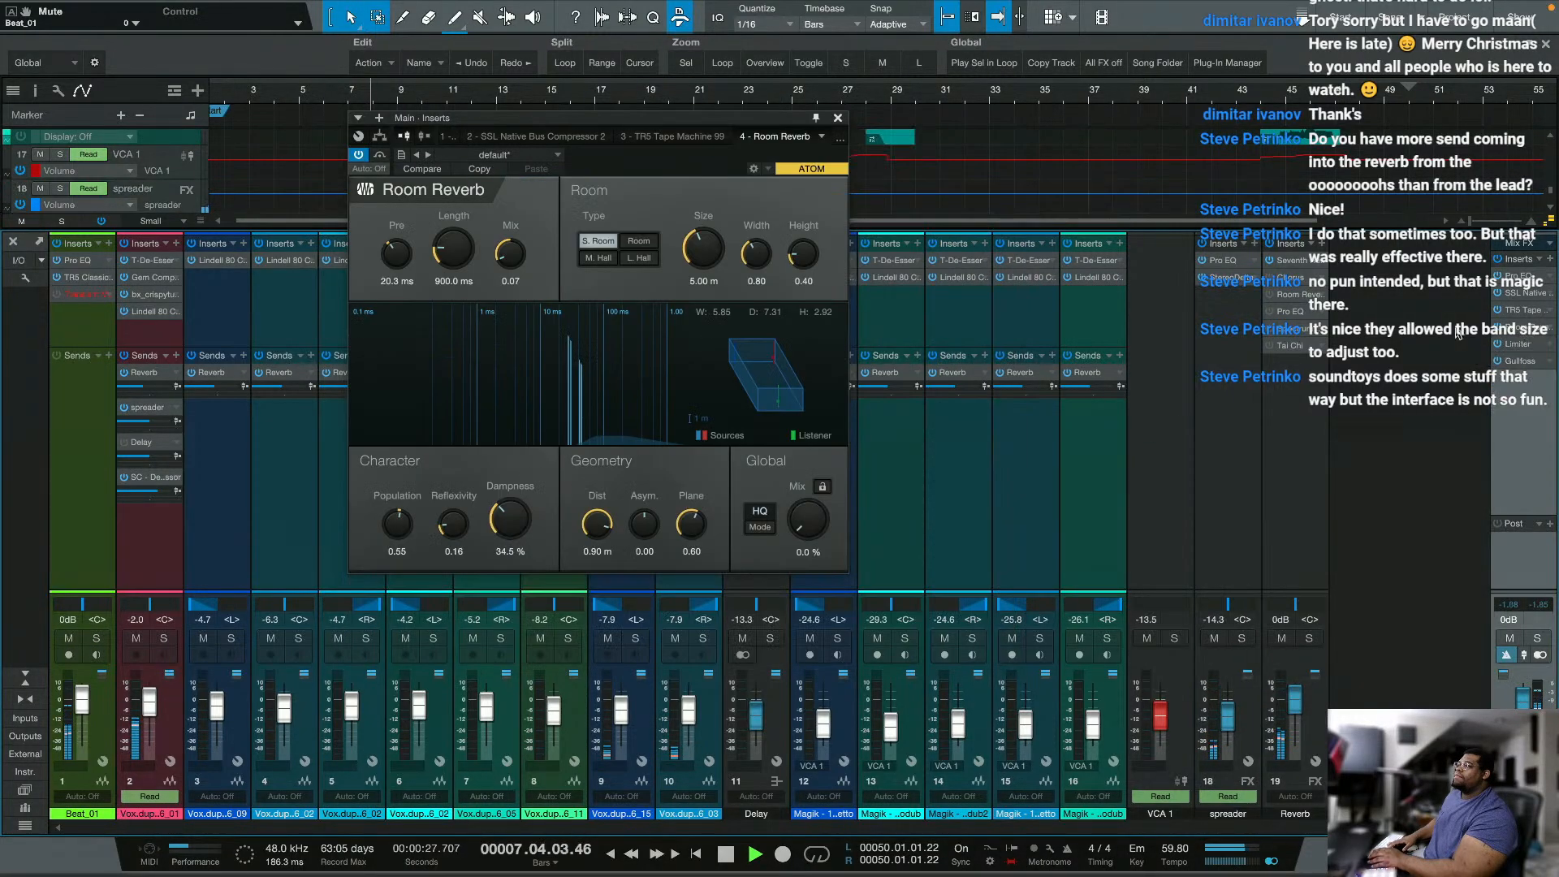
left_click(1303, 261)
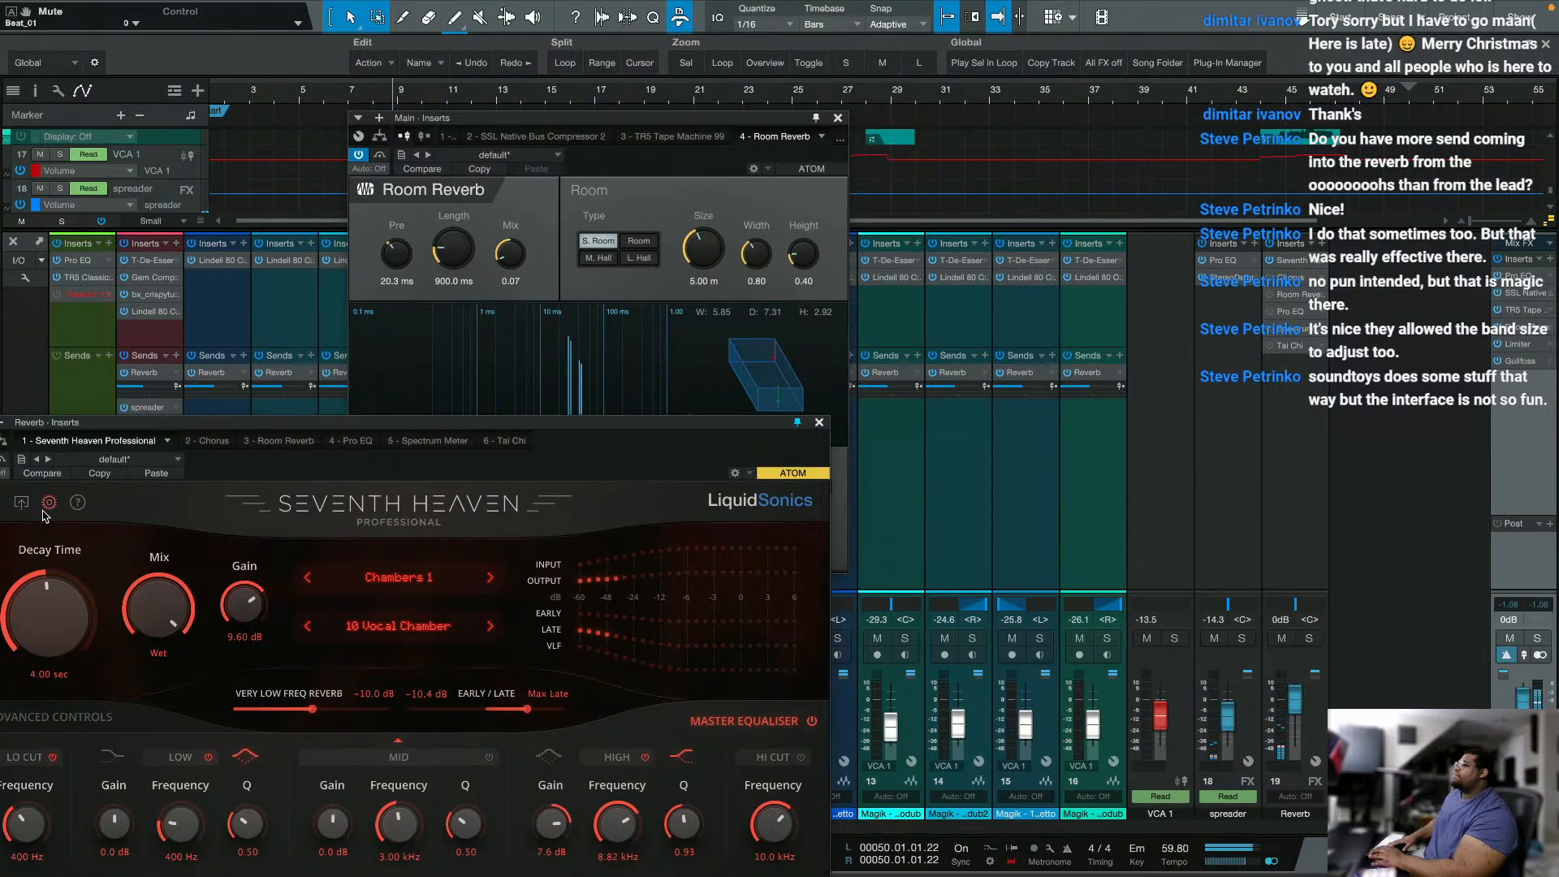
left_click(165, 473)
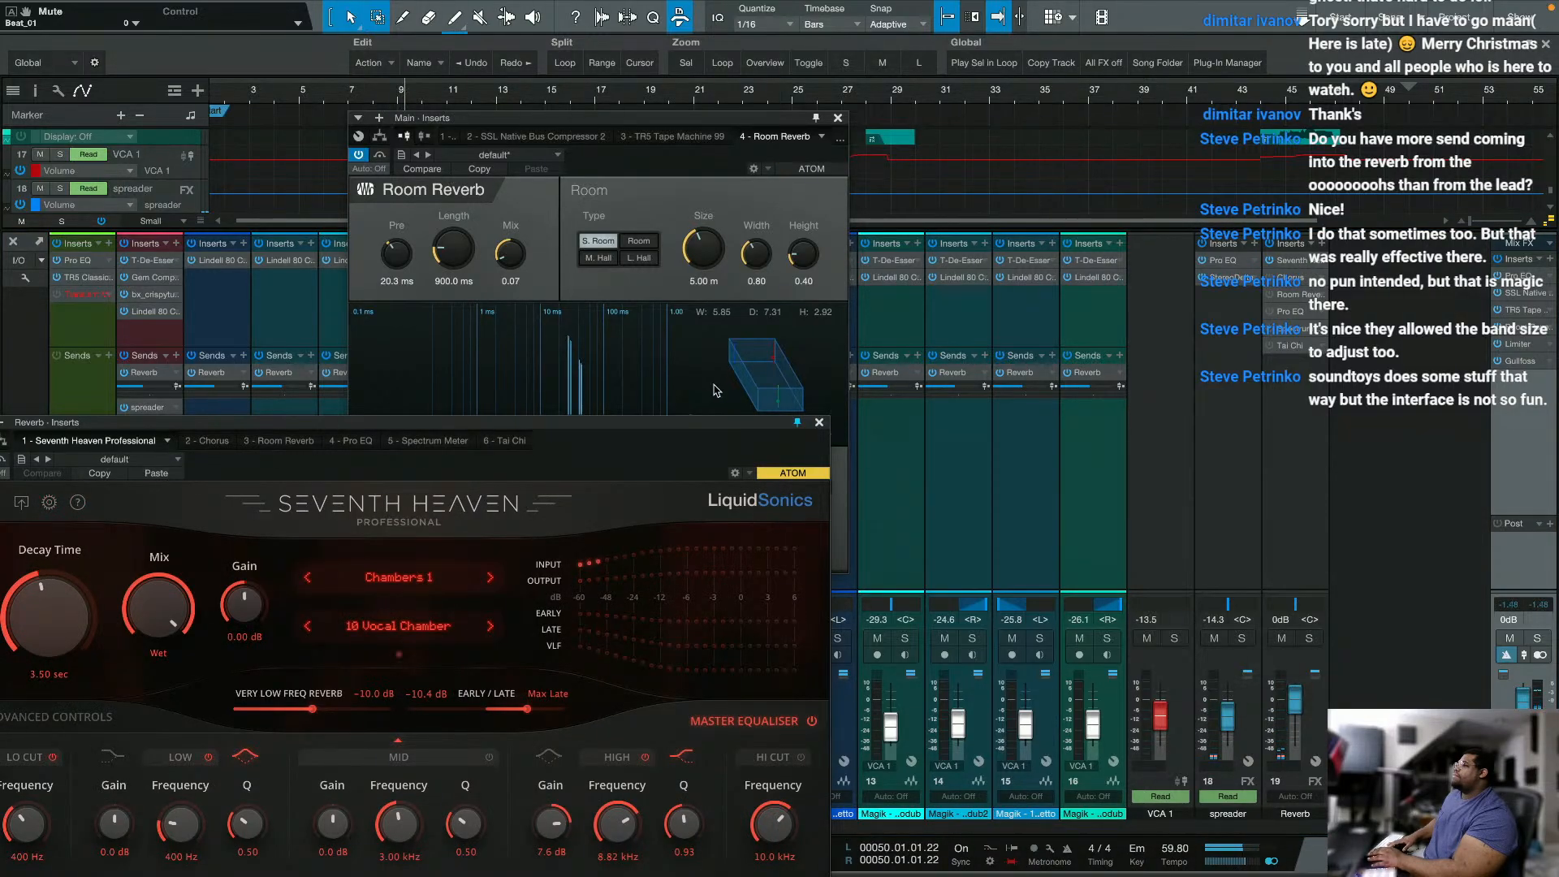
left_click(819, 422)
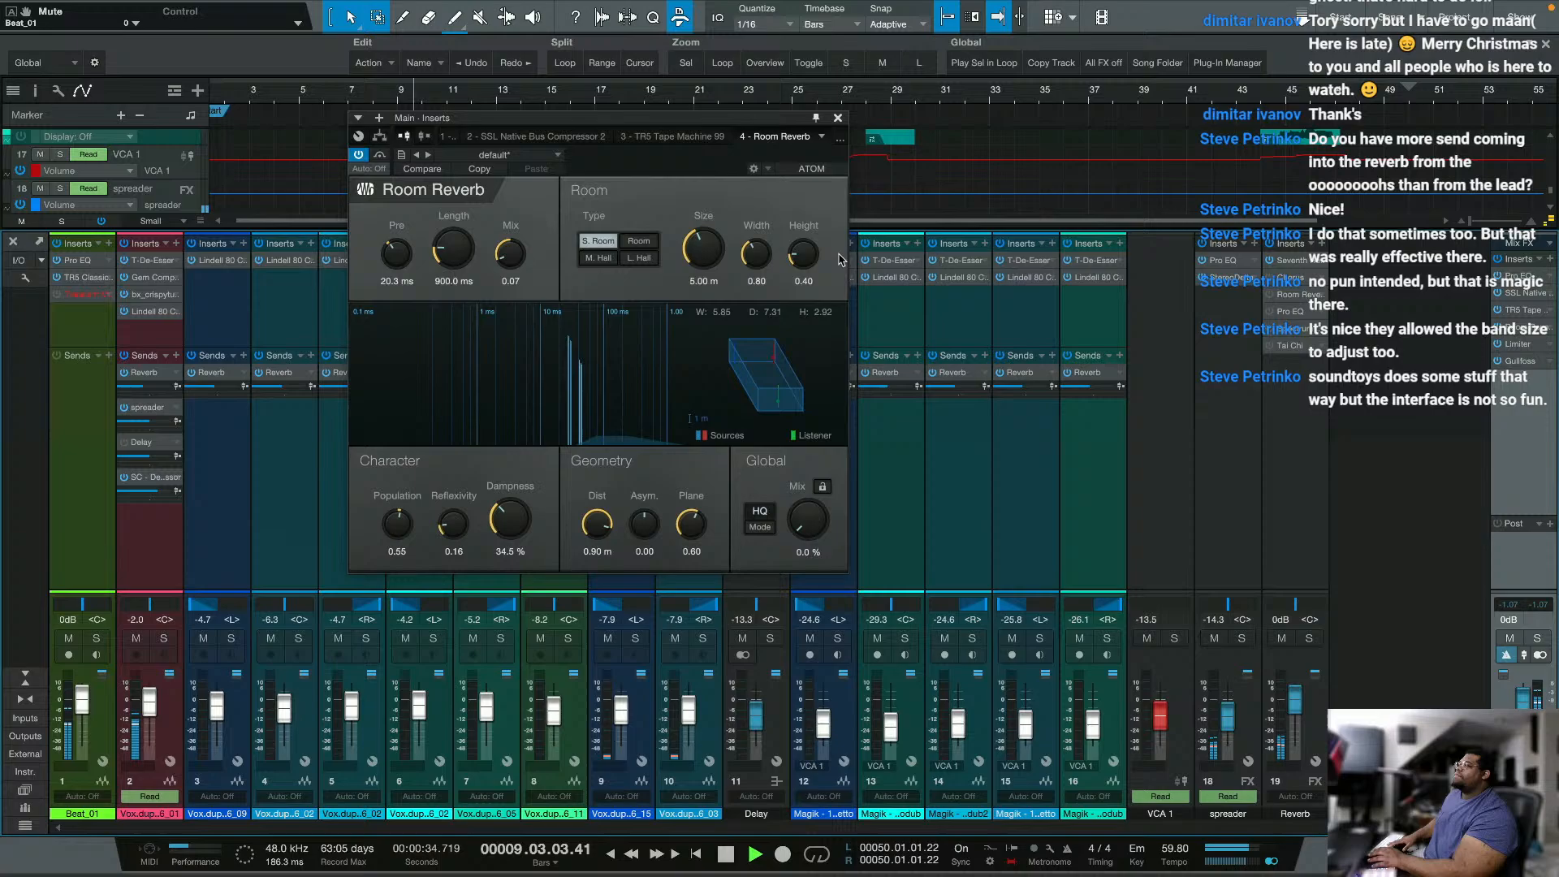
left_click(838, 118)
Step: Set the Main Room Reverb's global mix to 85.5 %, stop playback, and set width to 1.92, height to 0.77 and pre-delay to 38.3 ms
left_click(1516, 326)
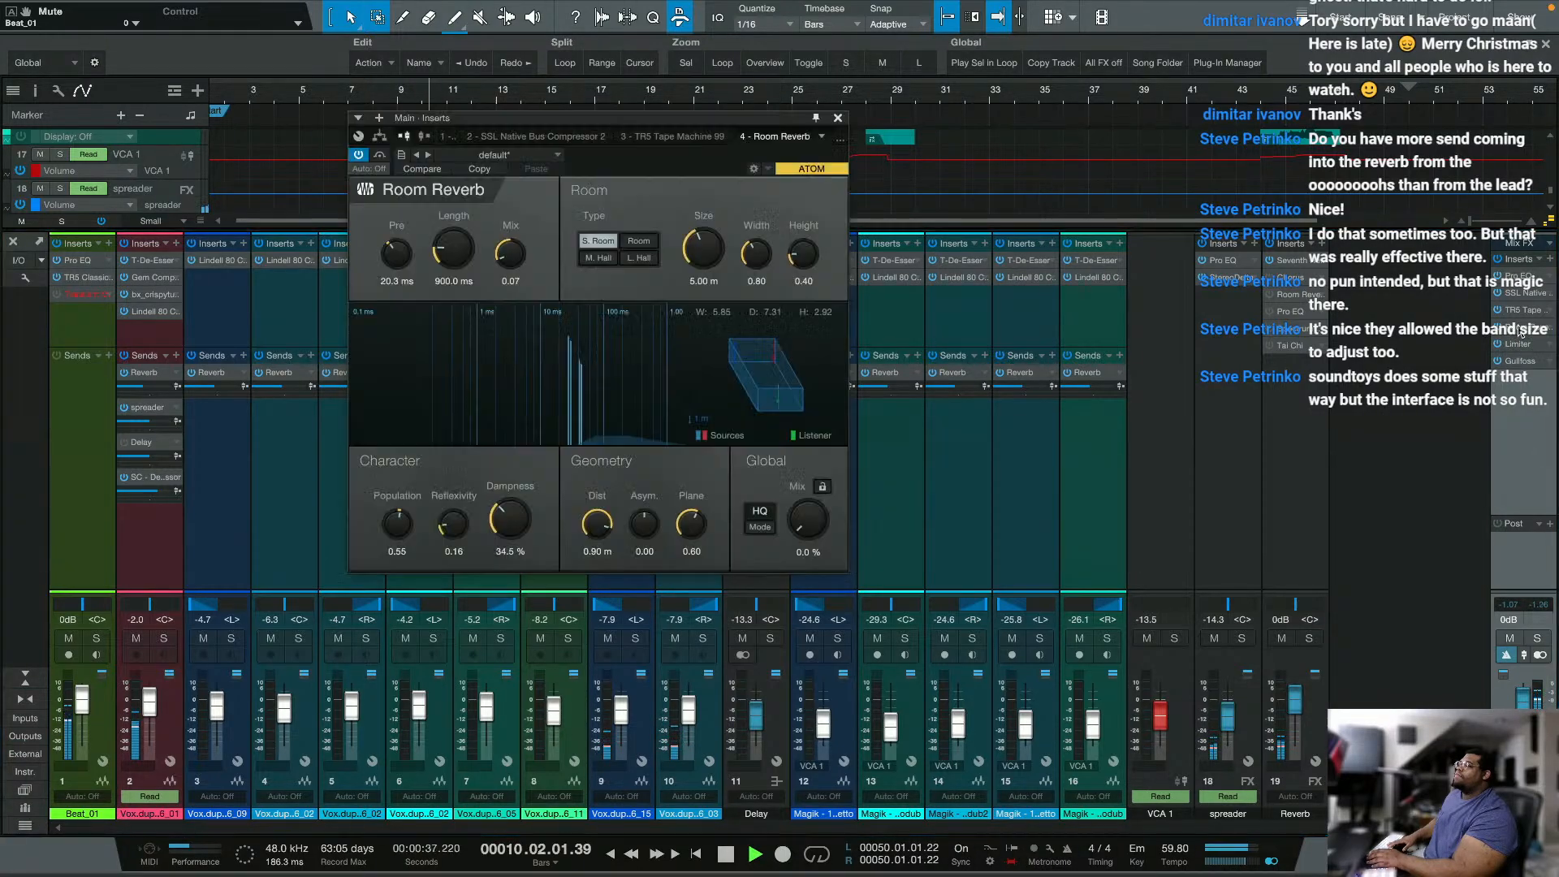
left_click_drag(806, 528, 833, 412)
key("space")
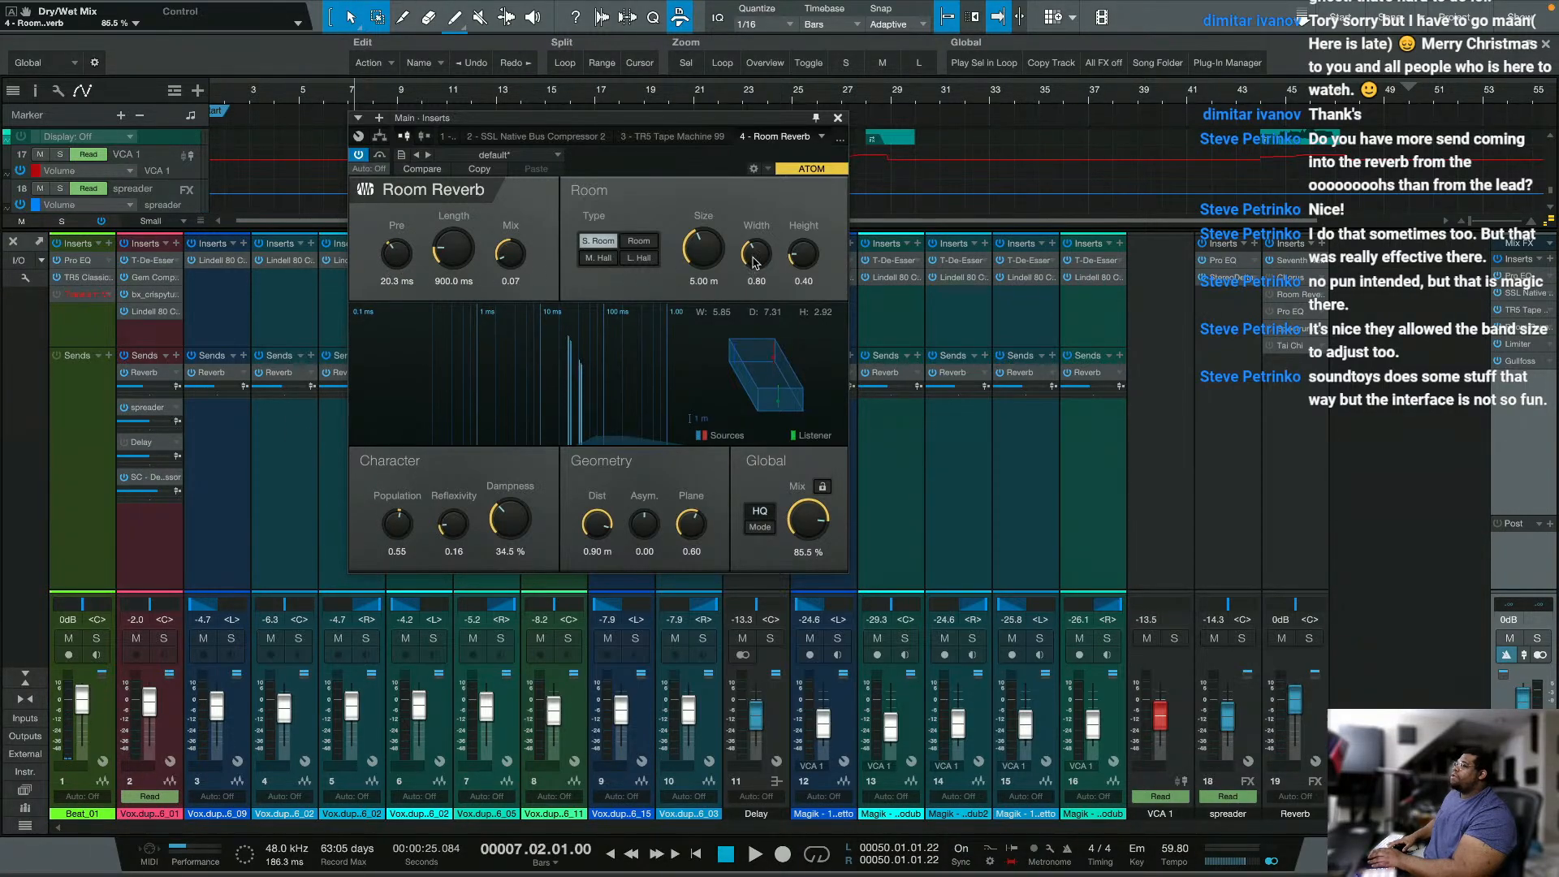
left_click_drag(755, 262, 755, 223)
left_click_drag(800, 256, 802, 224)
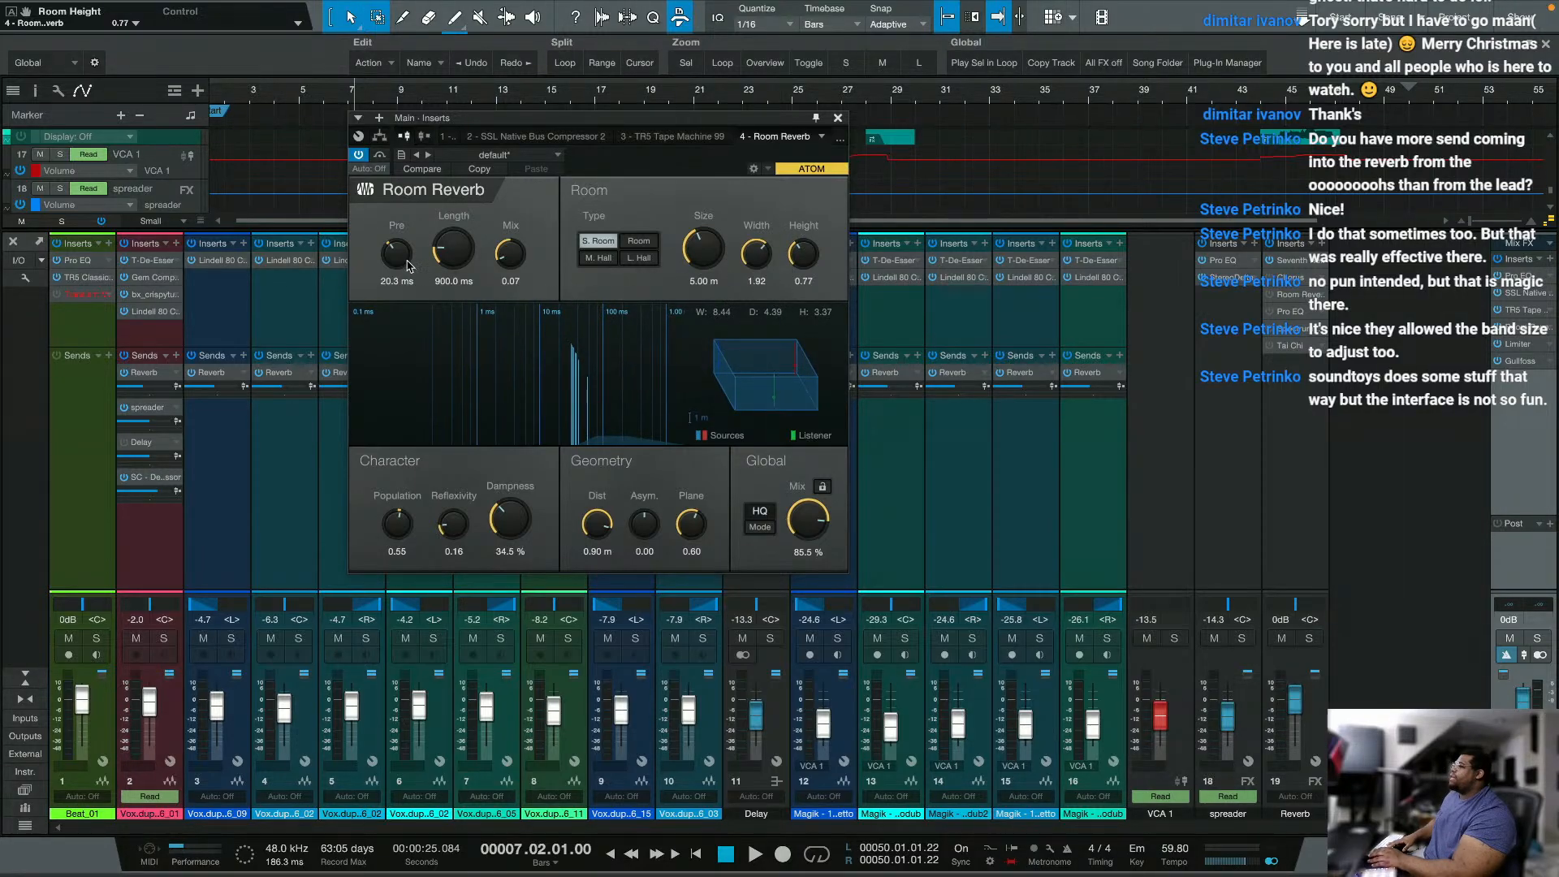
left_click_drag(407, 266, 406, 252)
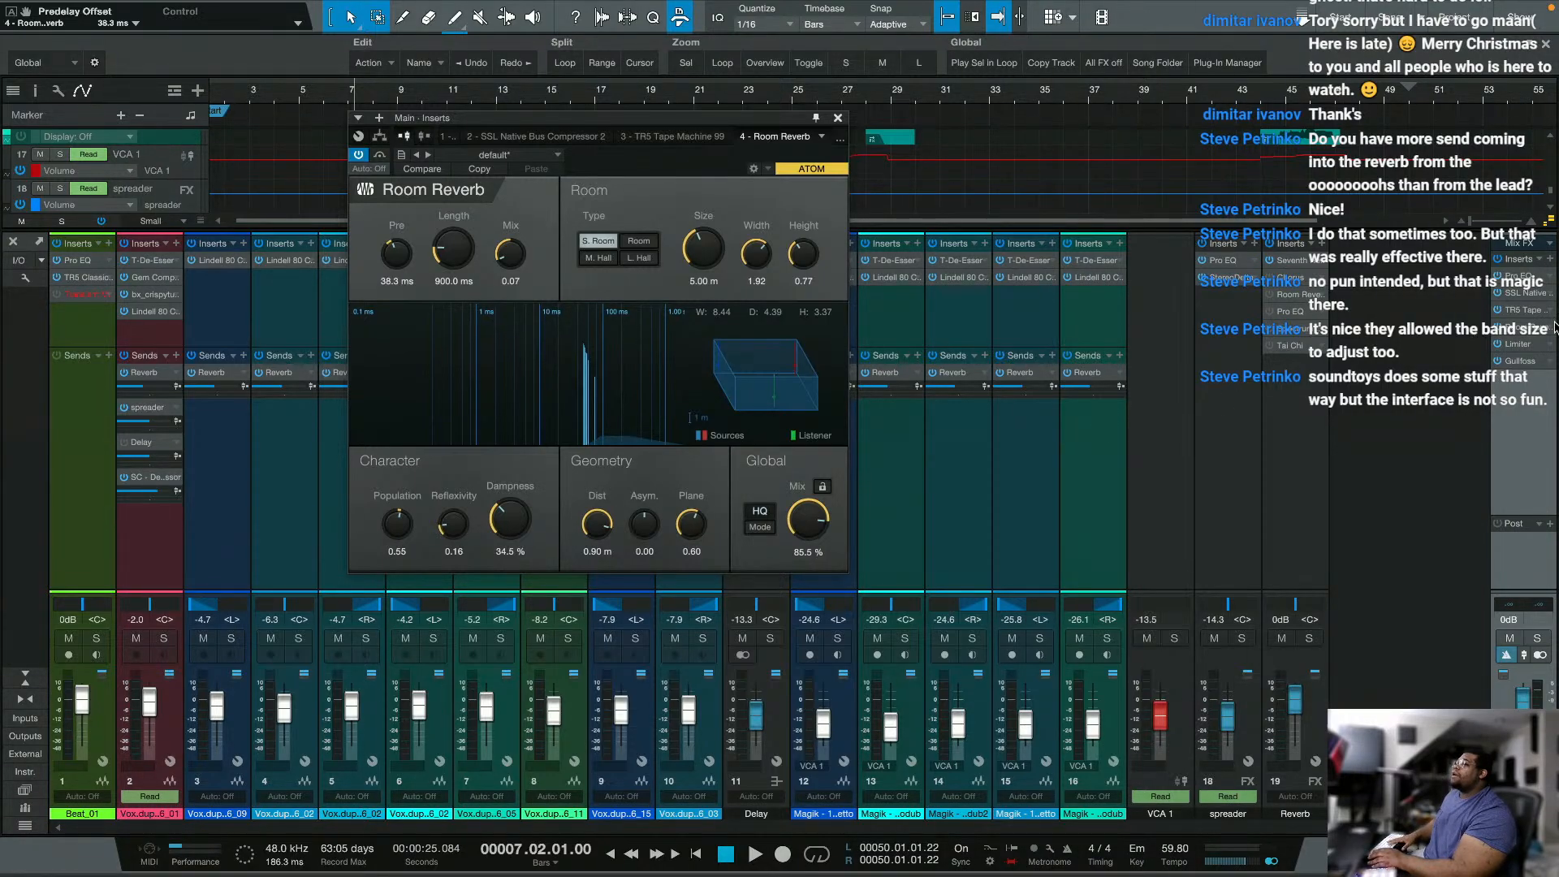
Step: Restart playback with Room Reverb's global mix at 0 %, raise it to 7.5 %, and set the reverb length to 2.40 s
left_click_drag(829, 523, 745, 717)
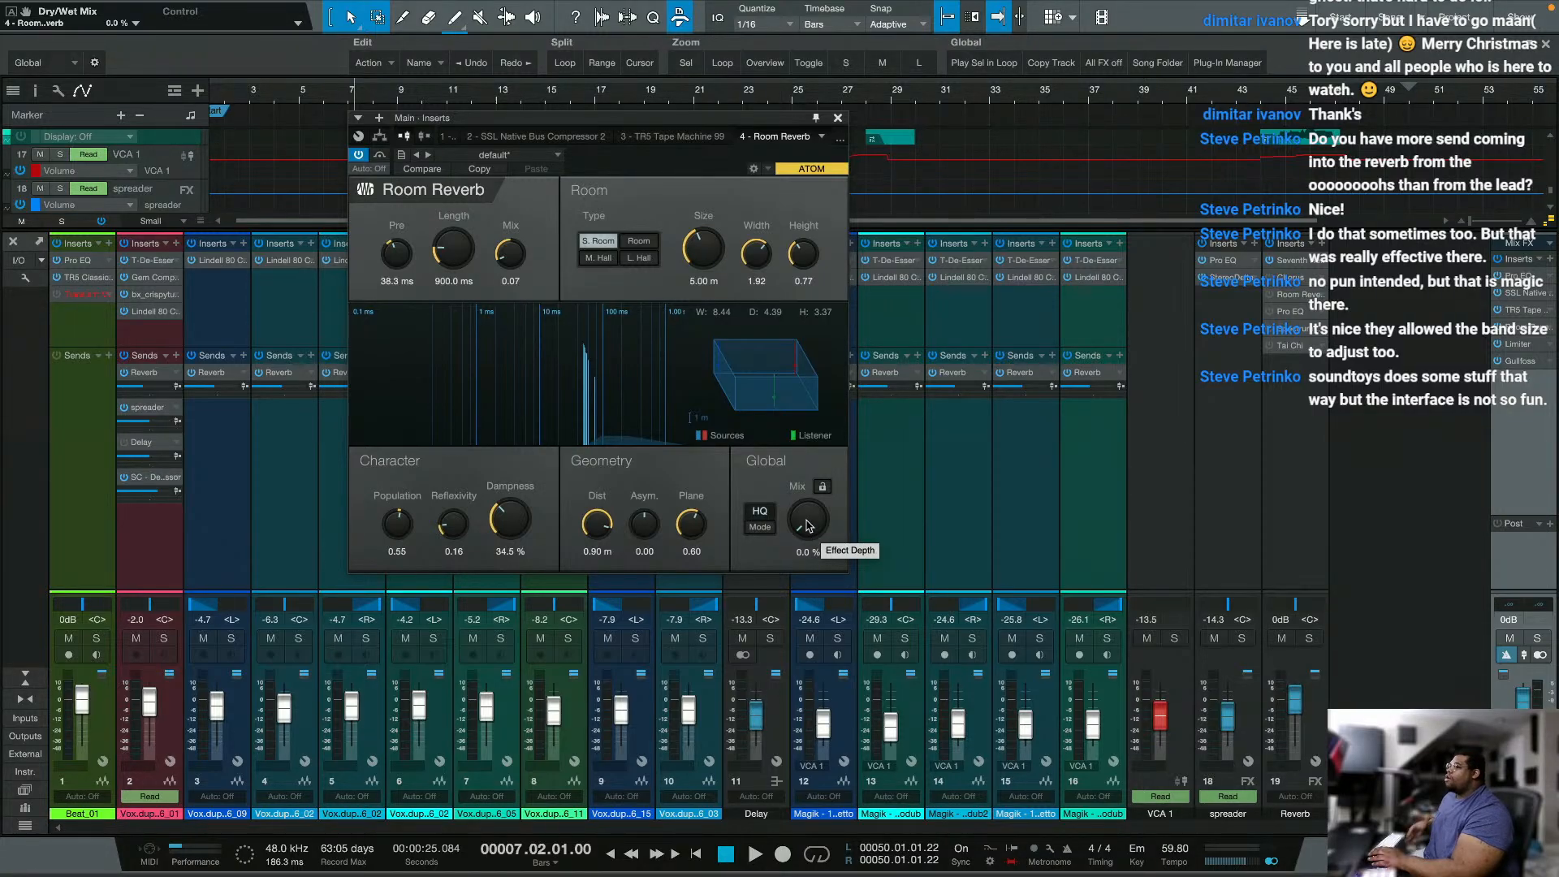
key("space")
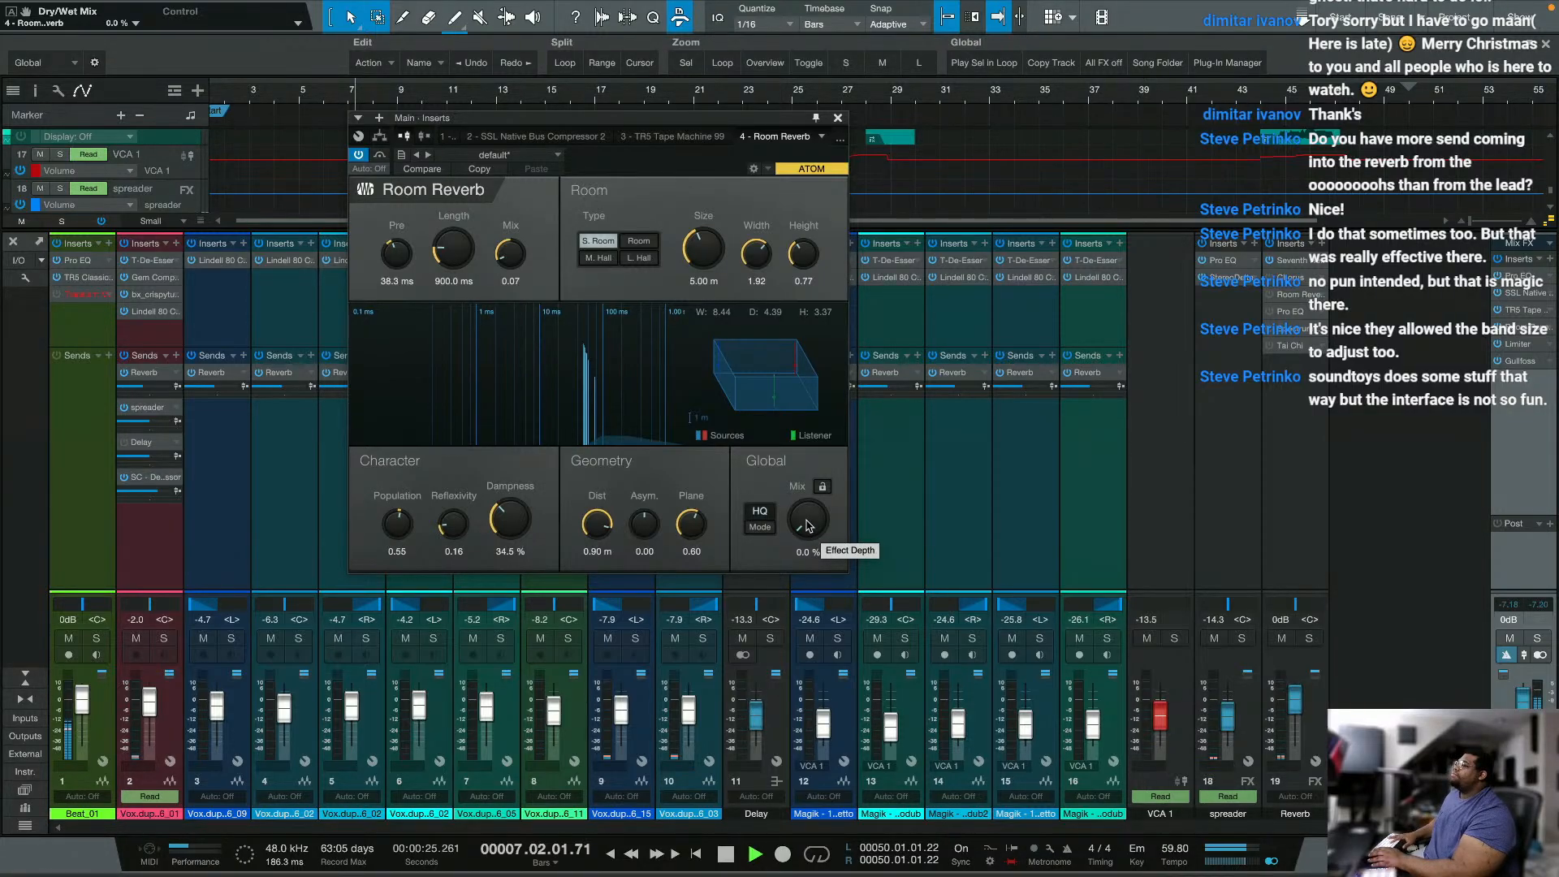
left_click_drag(808, 526, 806, 508)
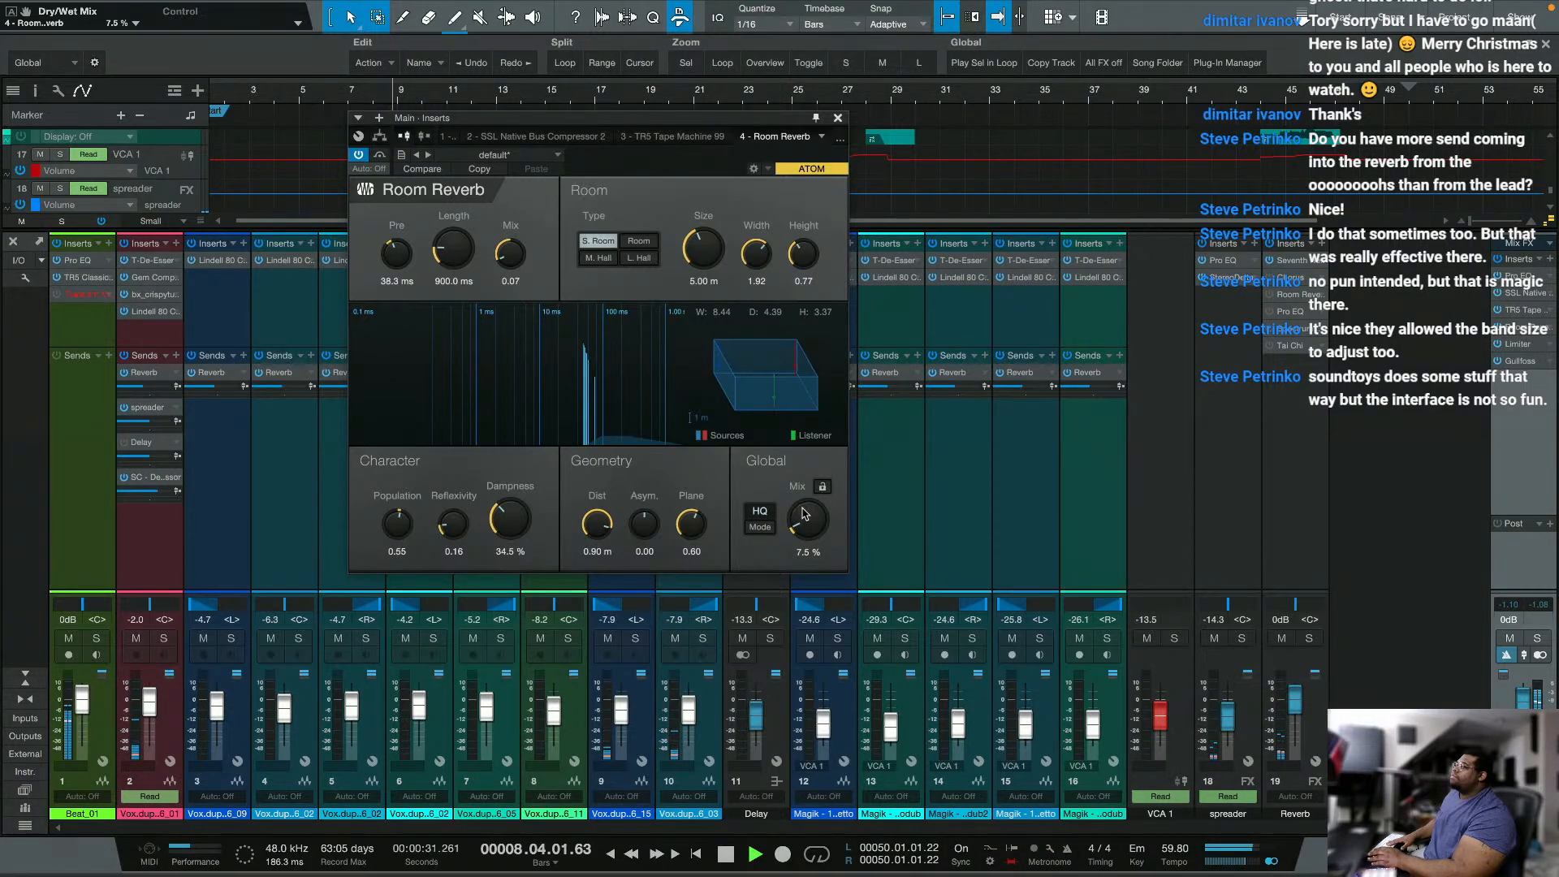
left_click_drag(433, 239, 433, 203)
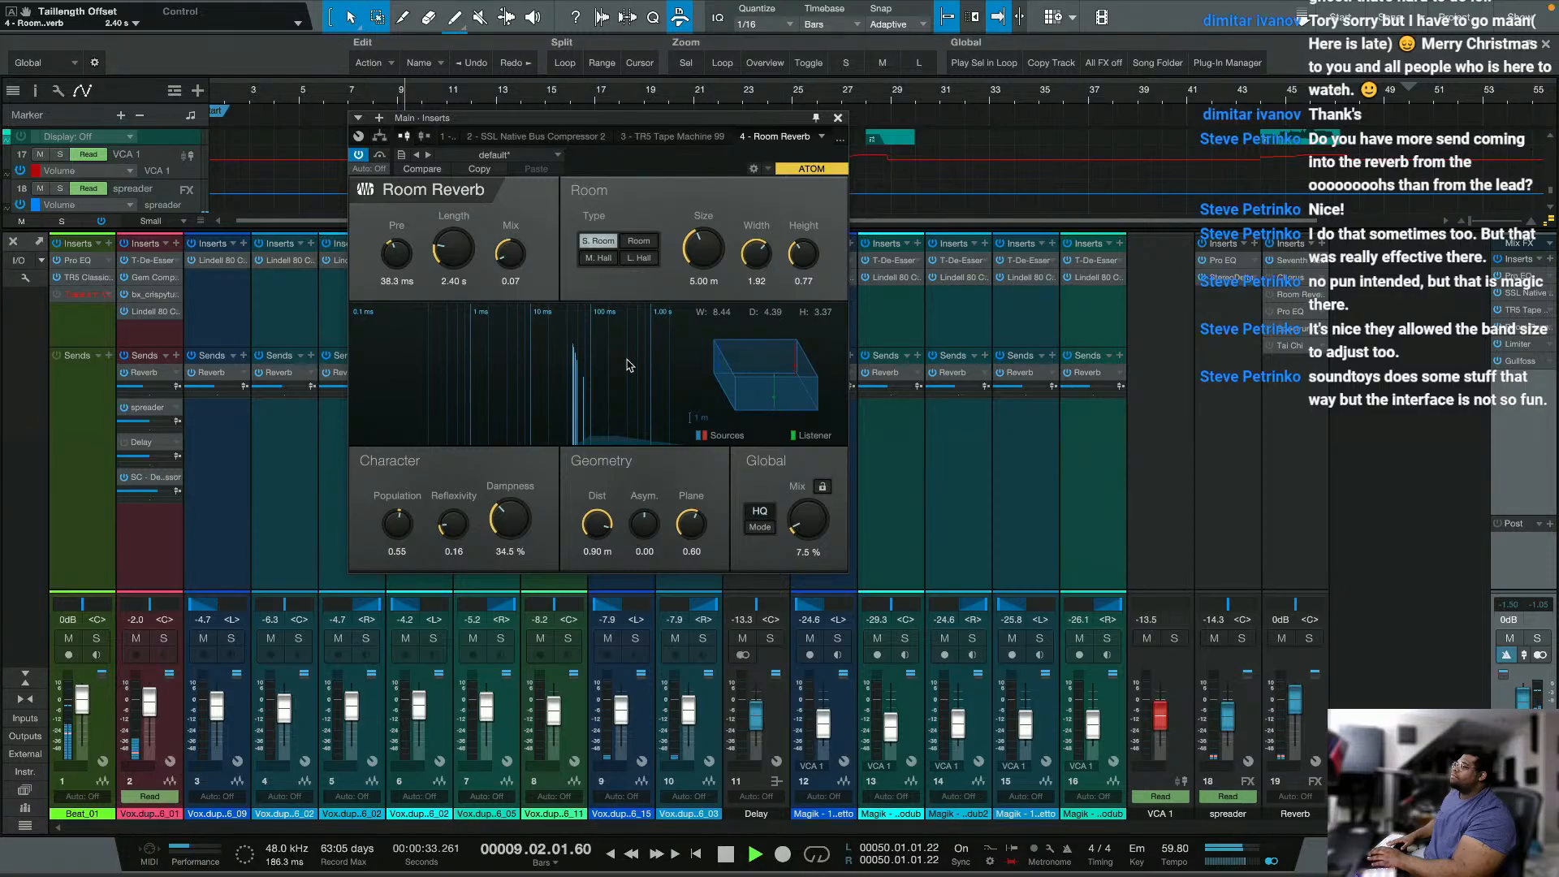
Step: Audition Room Reverb's global mix at 100 % and 13.0 %, compare with it bypassed, and return the mix to 7.5 %
left_click_drag(800, 508, 879, 307)
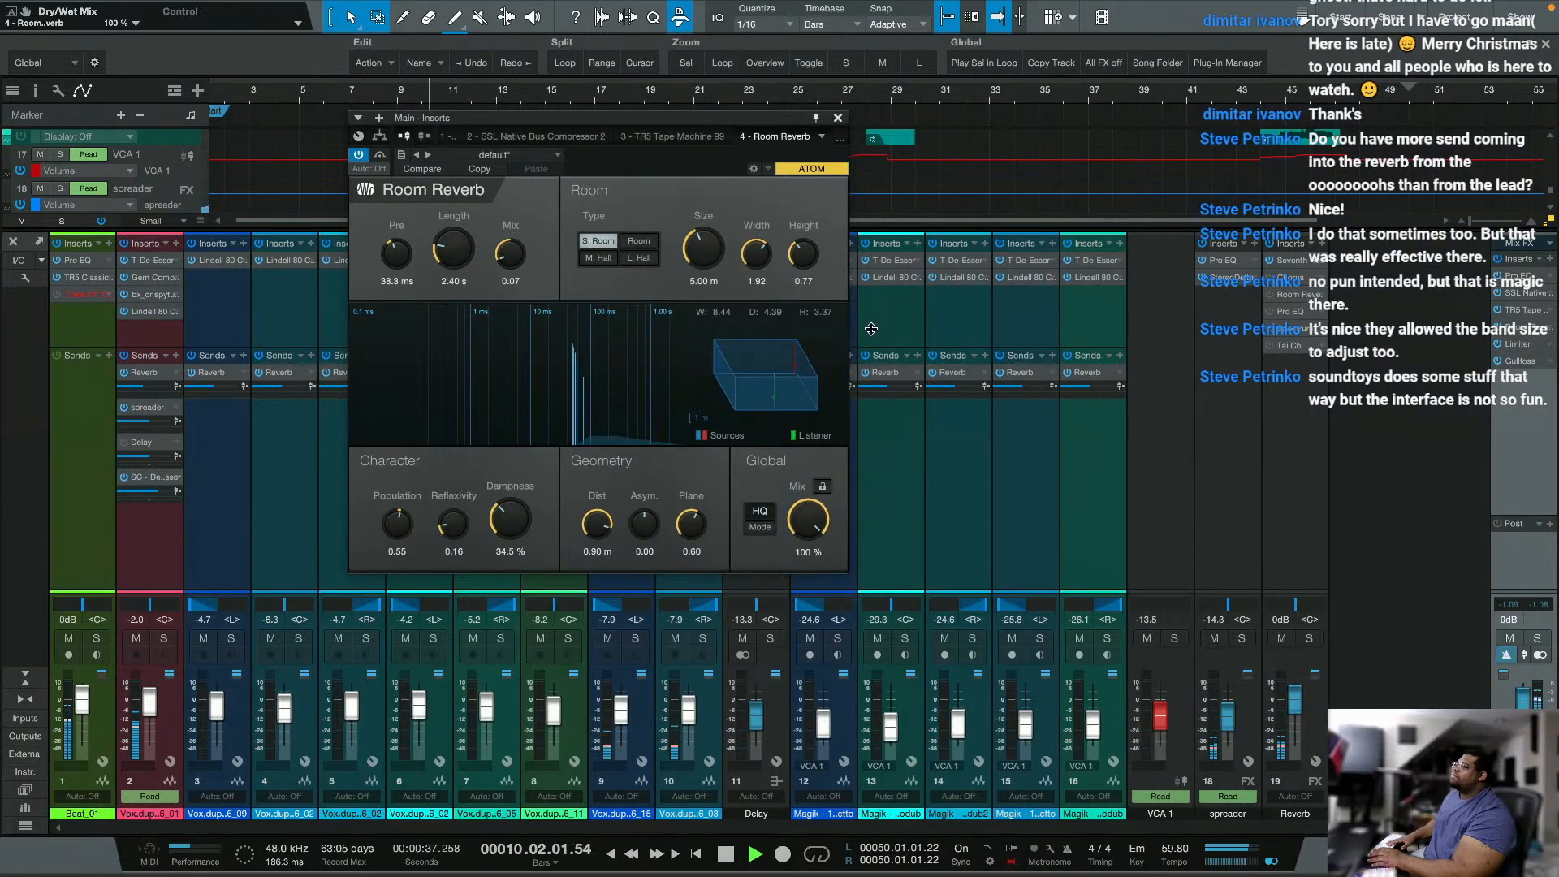
left_click_drag(855, 368, 806, 506)
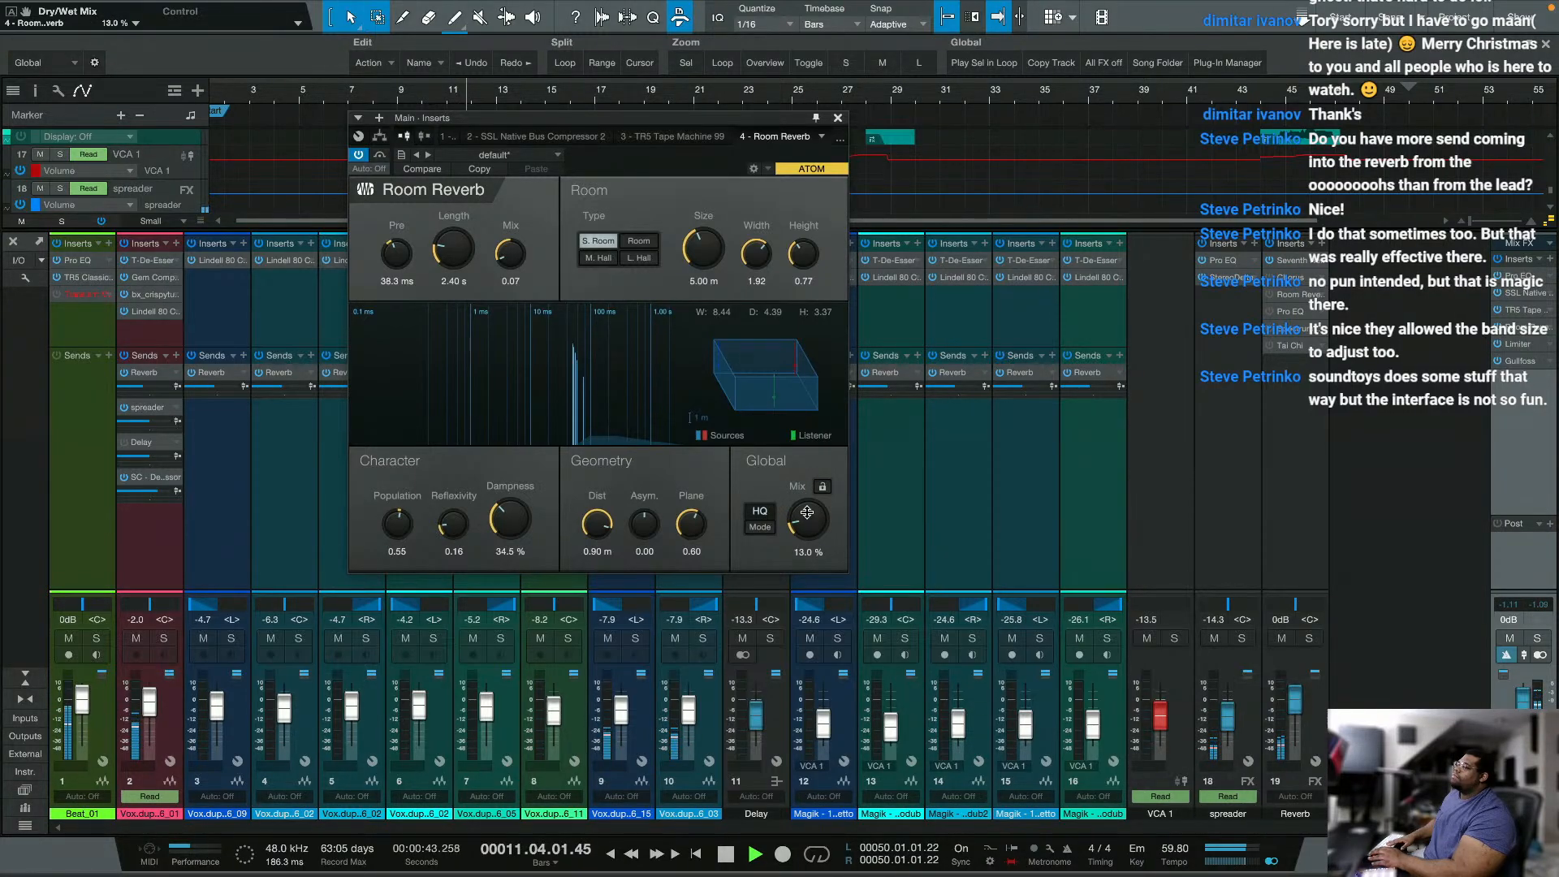
left_click(378, 156)
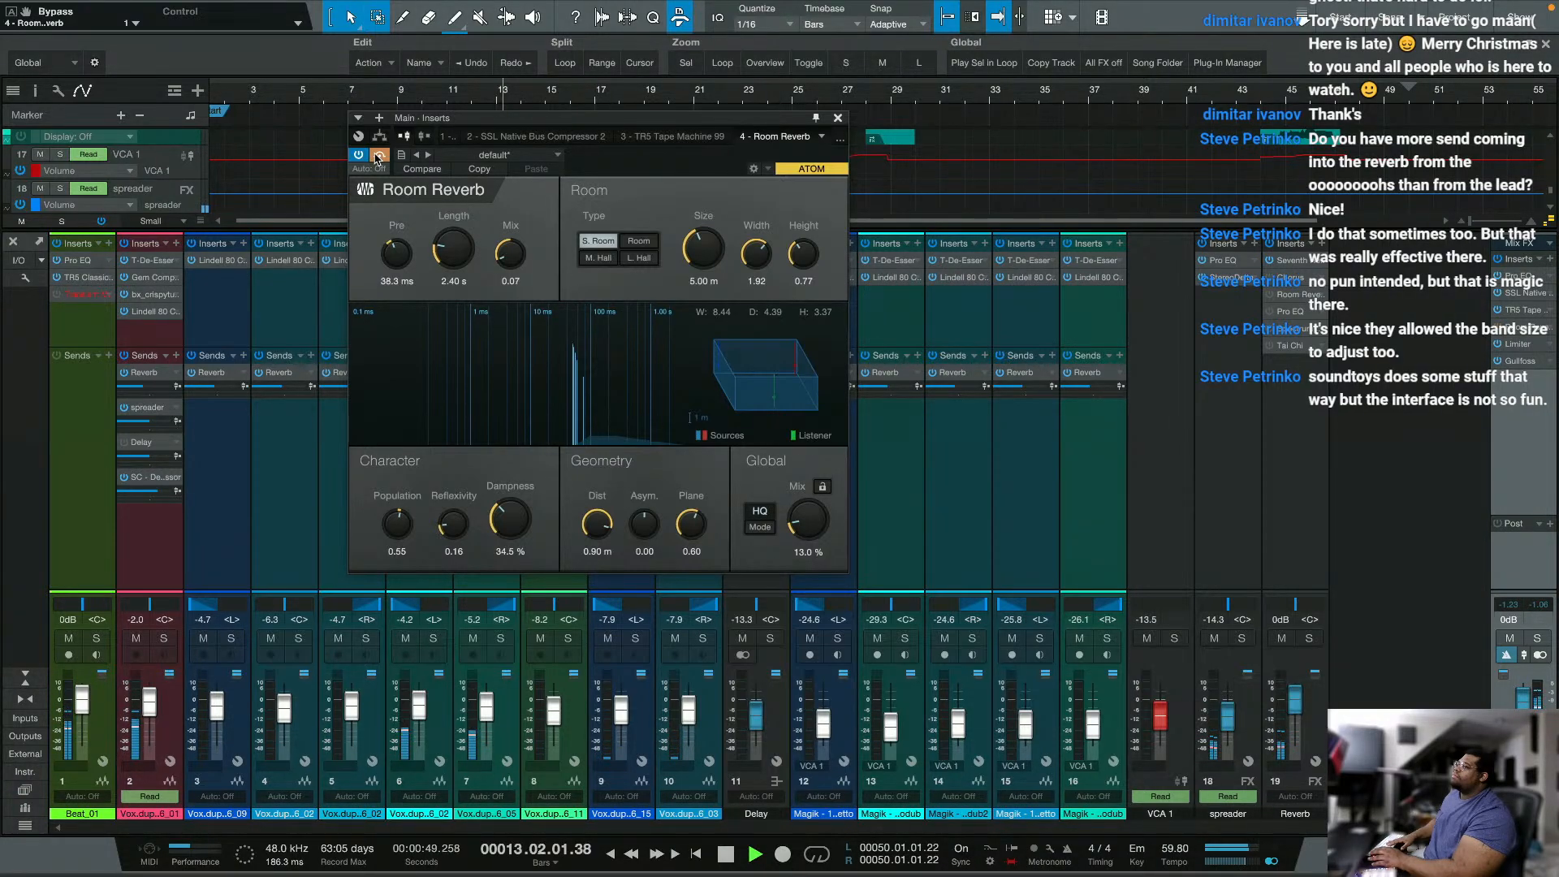
left_click(378, 156)
left_click_drag(814, 510, 813, 519)
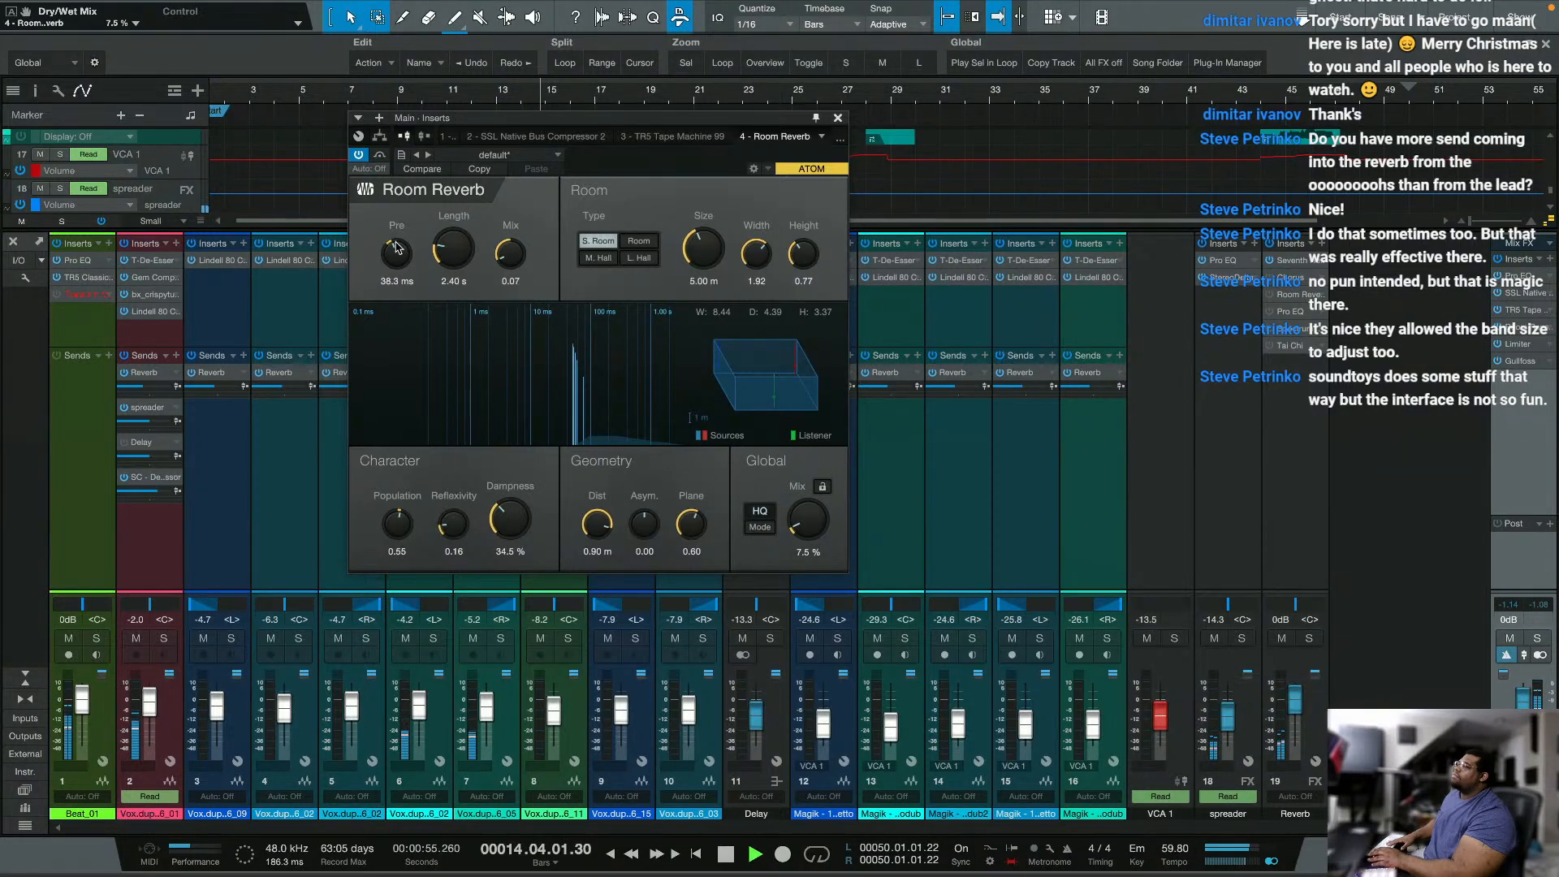
Step: Set Room Reverb's pre-delay to 42.8 ms and population to 0.68, and compare the mix with the effect bypassed
left_click_drag(396, 241, 395, 238)
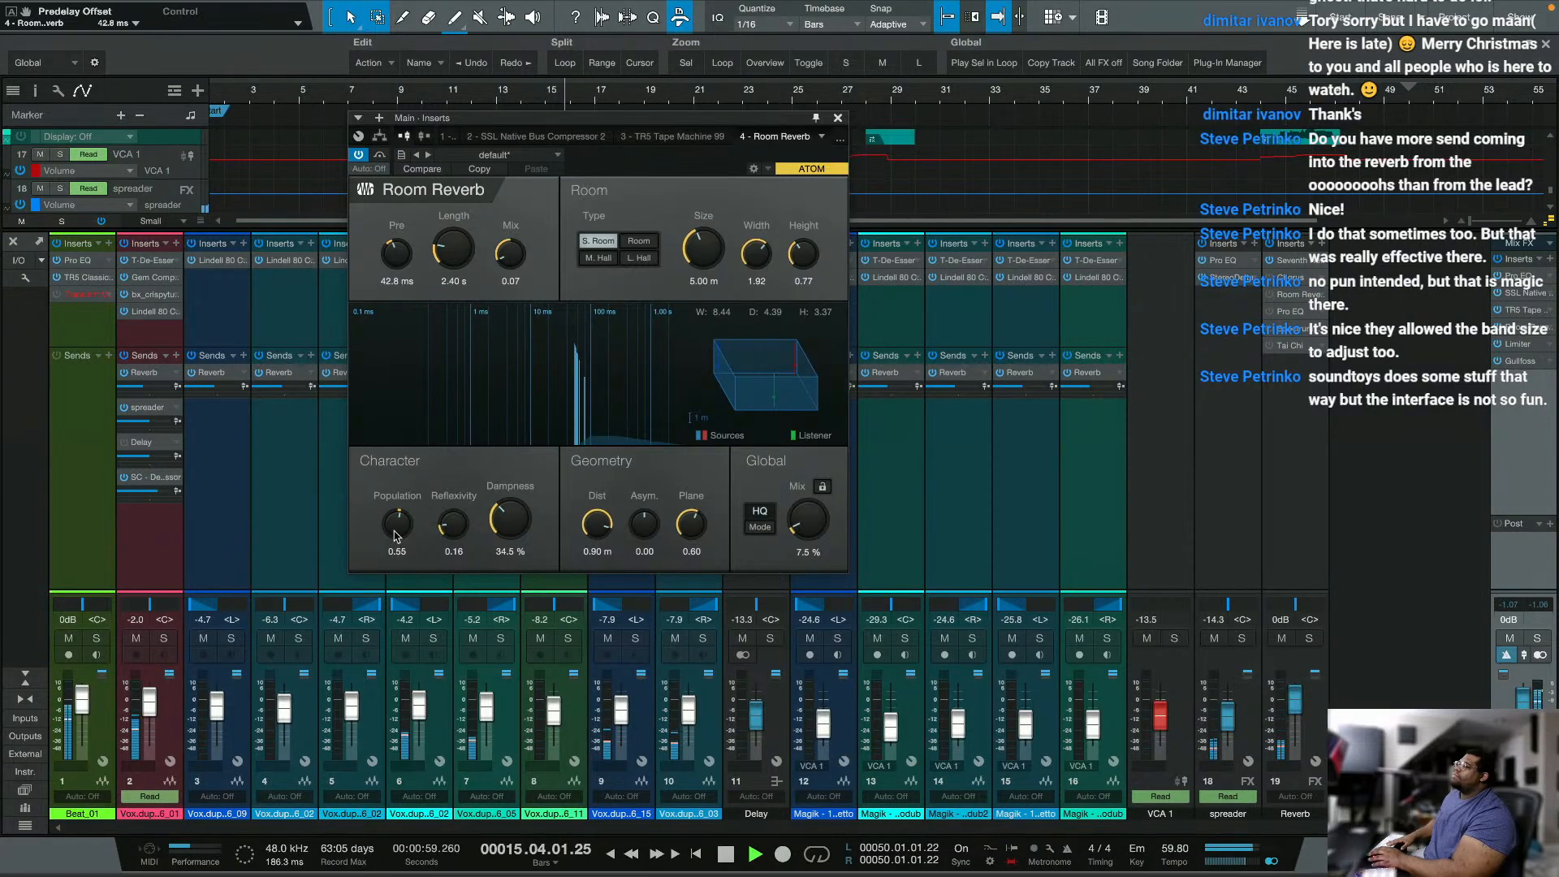
left_click_drag(397, 524, 402, 518)
left_click(379, 156)
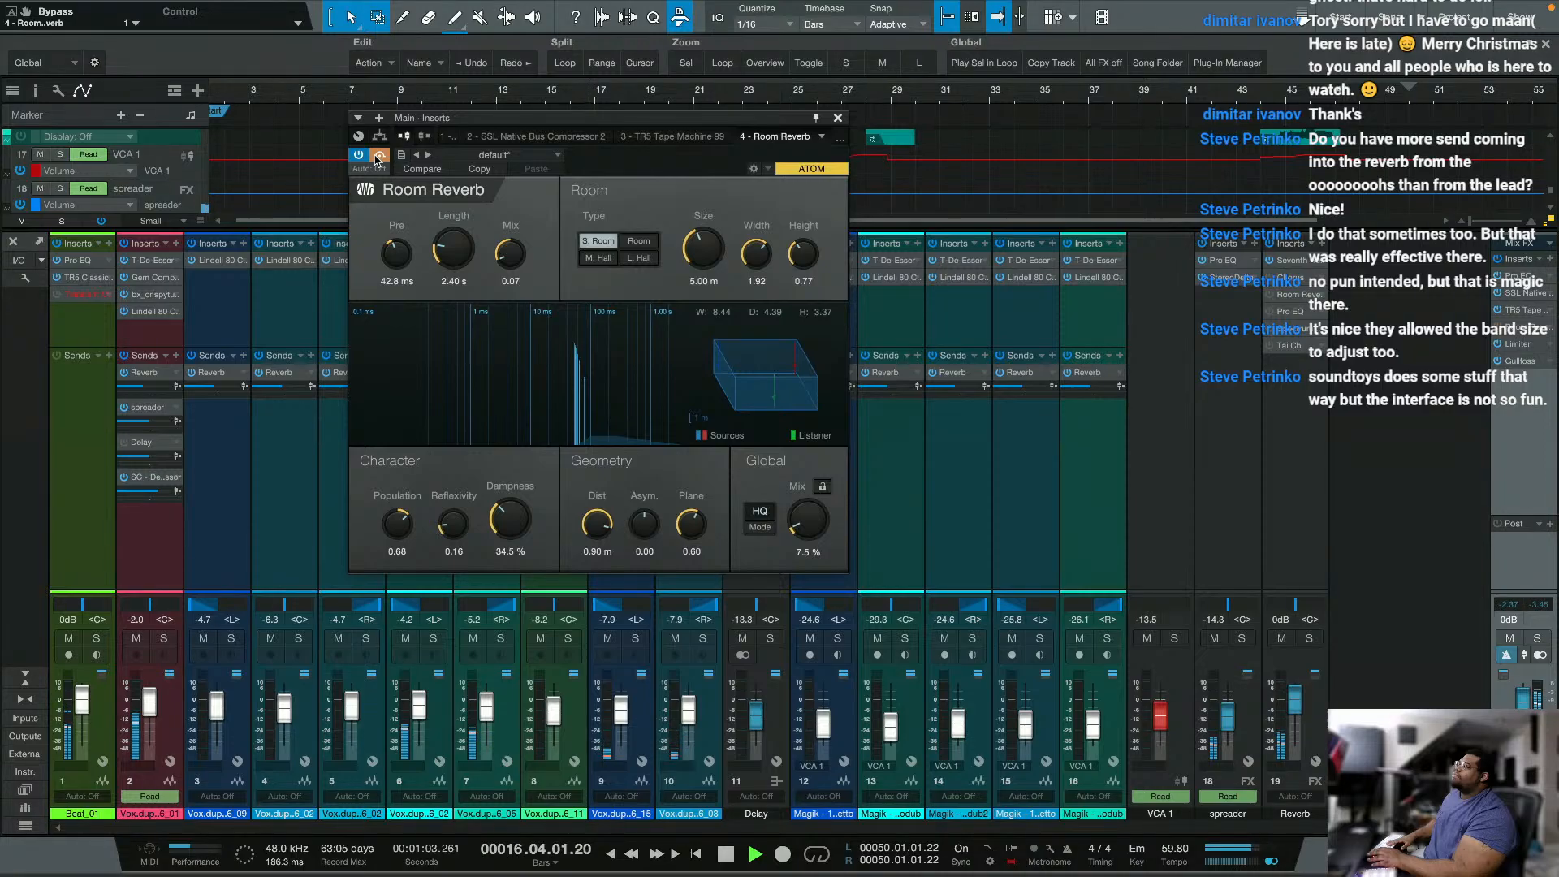
left_click(377, 157)
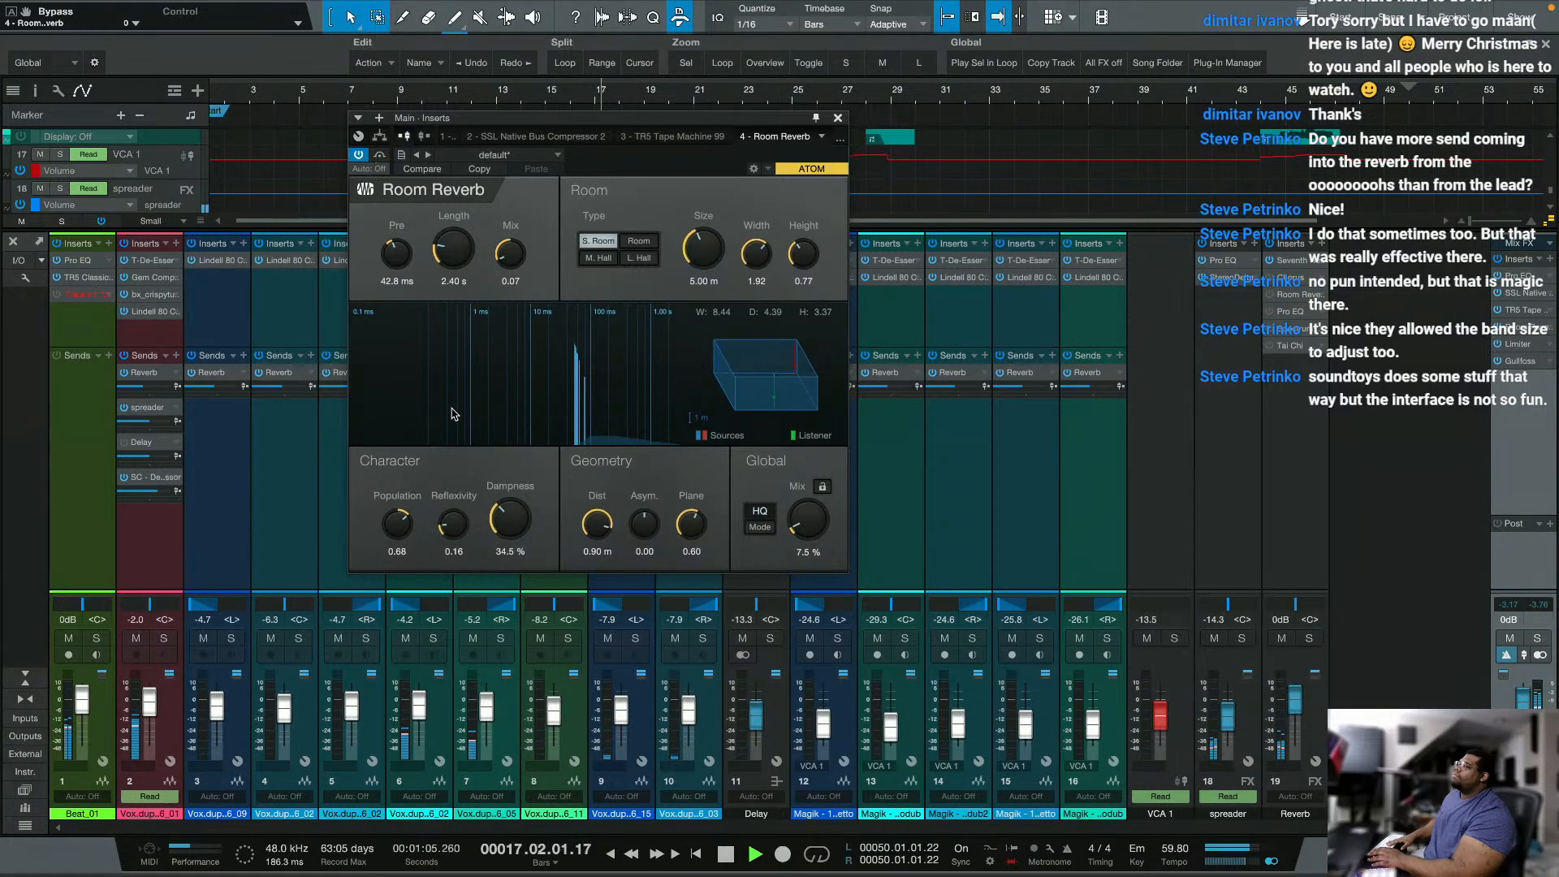
Step: Try Room Reverb with 46.5 % dampness and a 10.5 % global mix, comparing against the deactivated effect after each change
left_click_drag(518, 515, 518, 497)
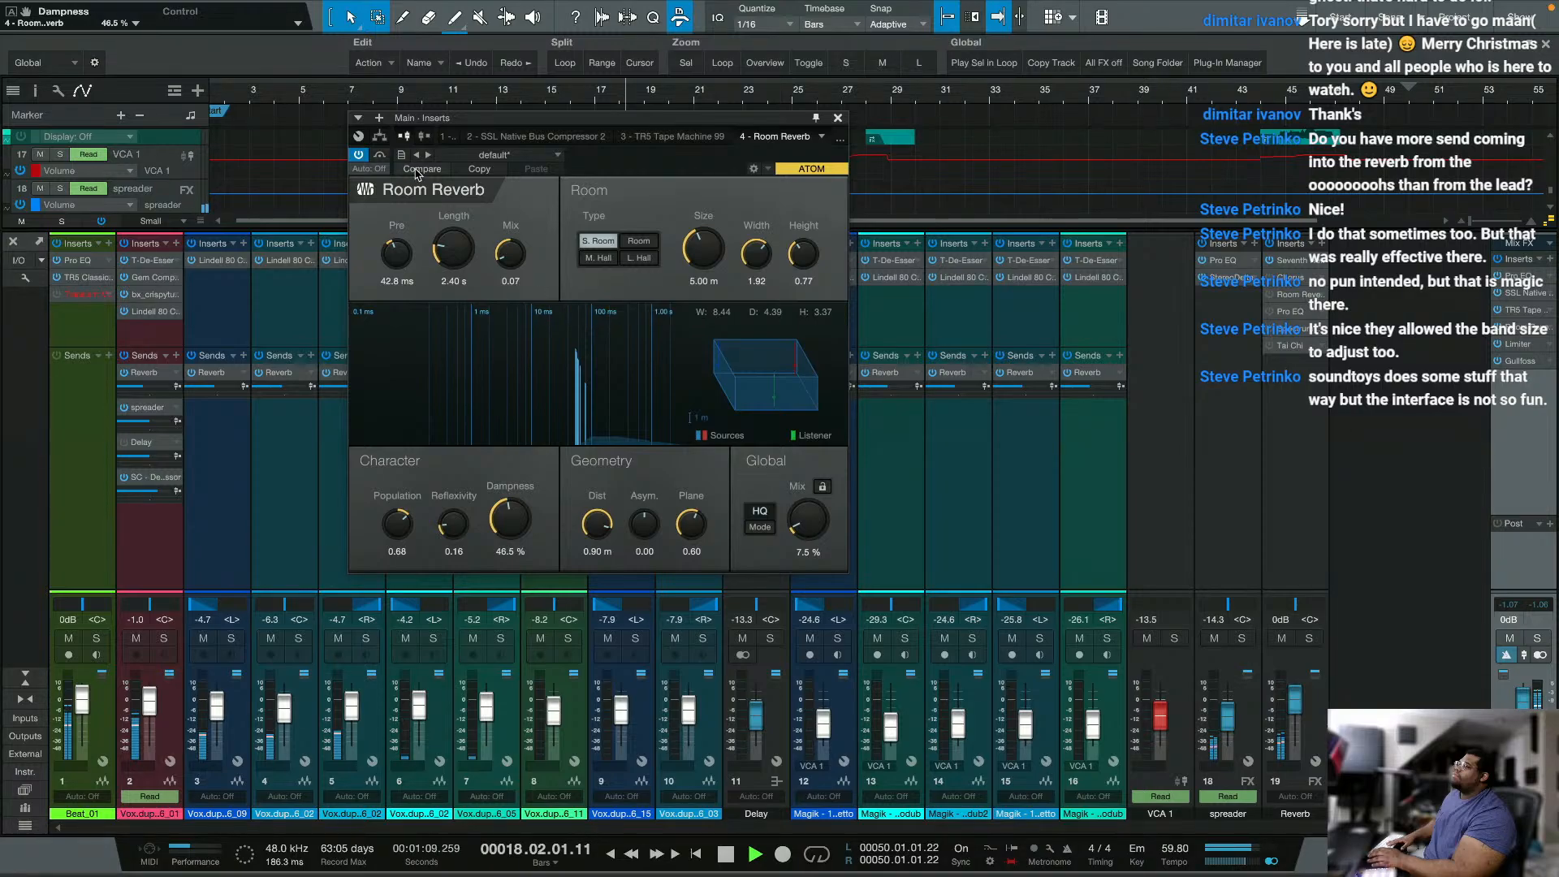
left_click(362, 157)
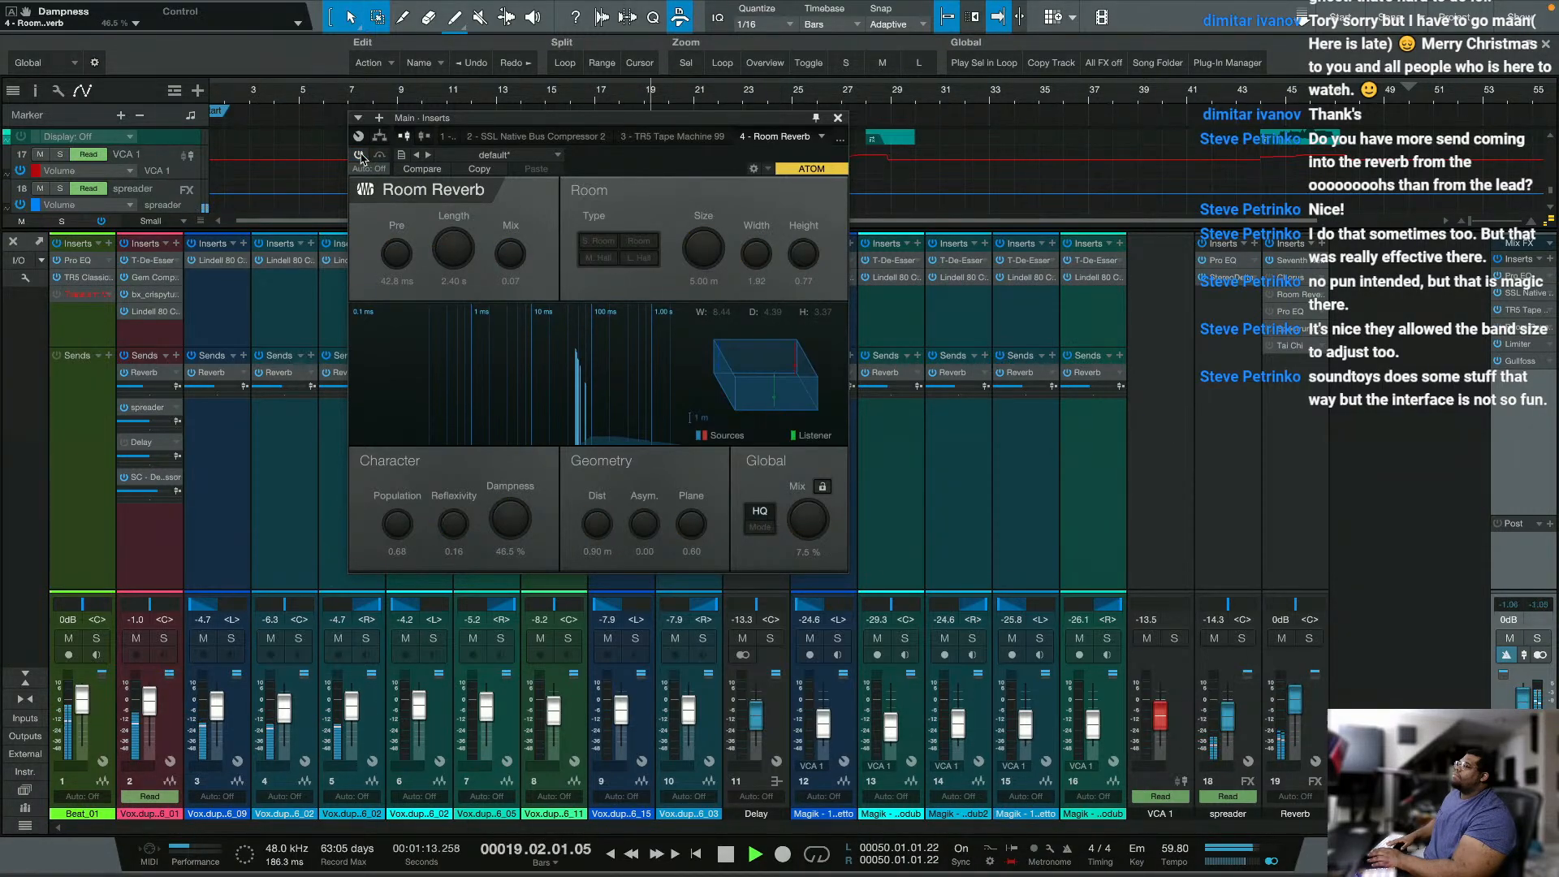
left_click(362, 157)
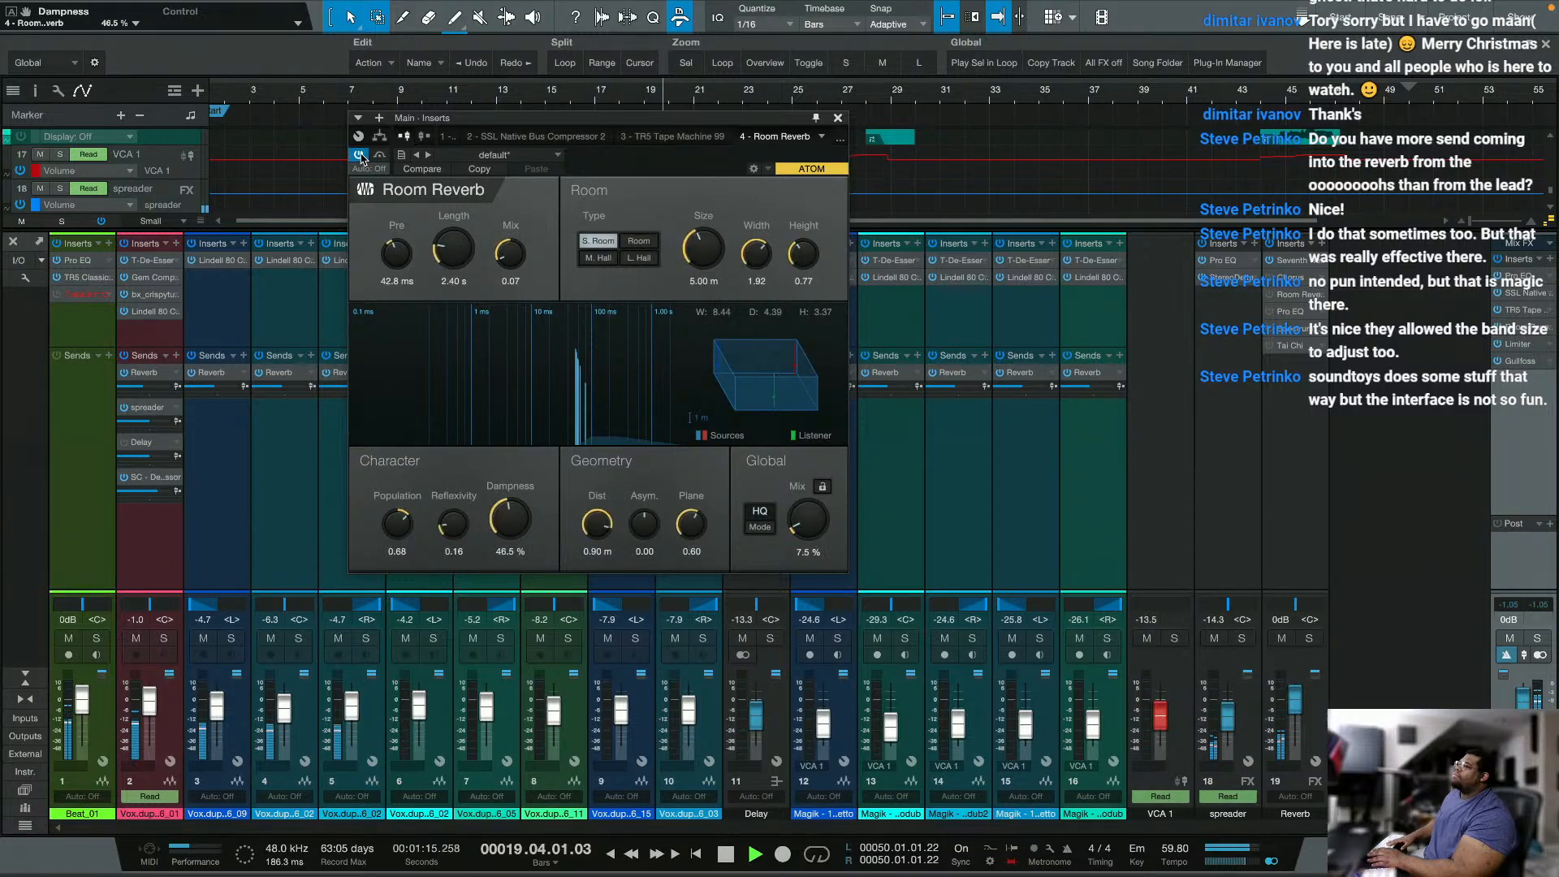
left_click_drag(801, 529, 800, 513)
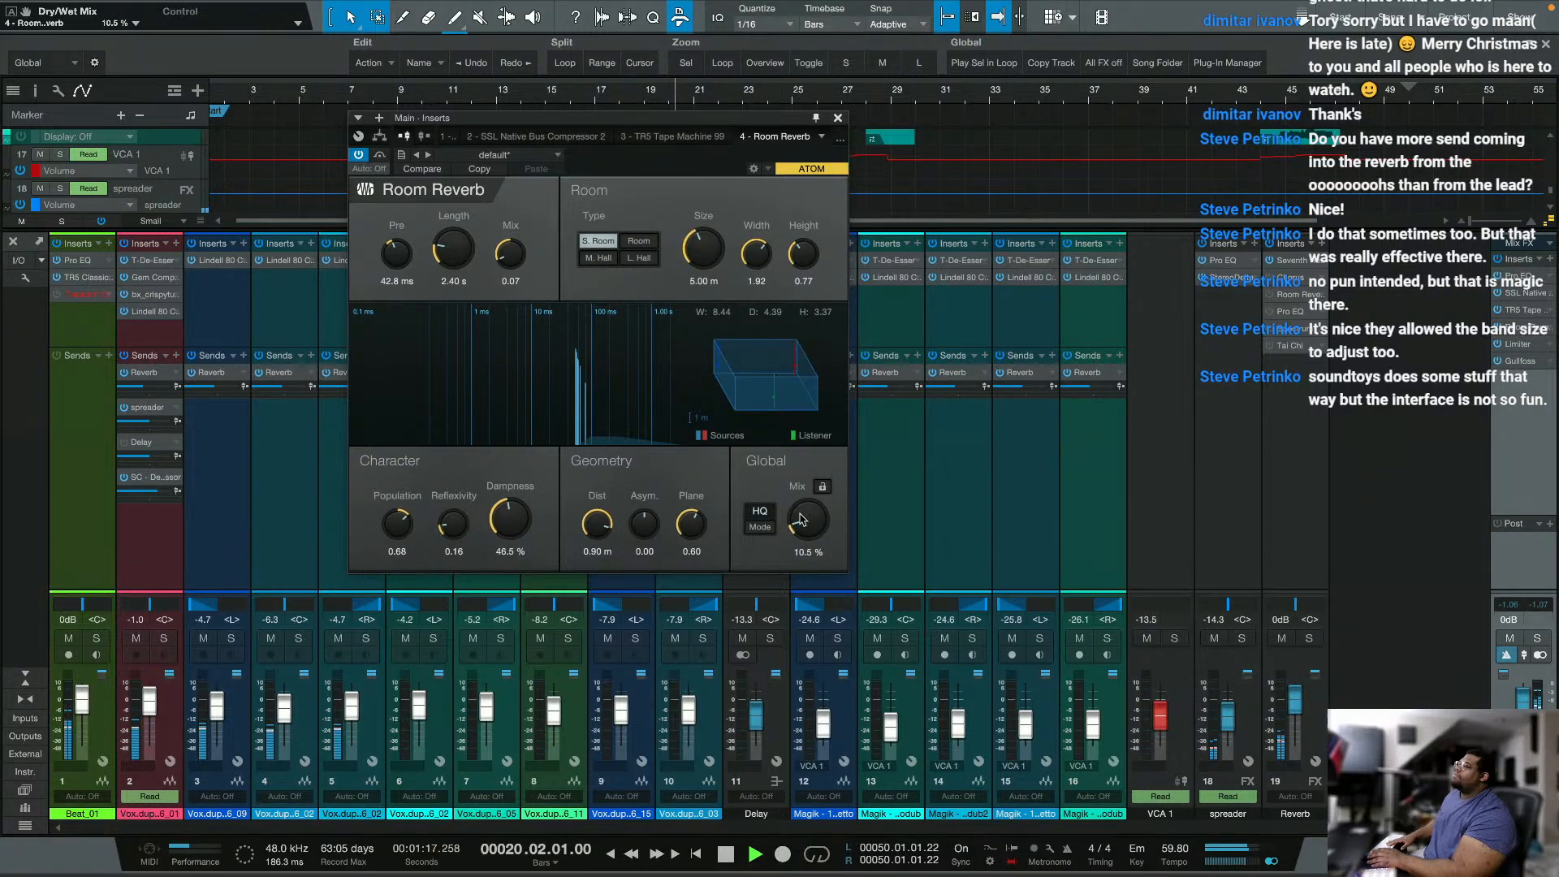
left_click(362, 157)
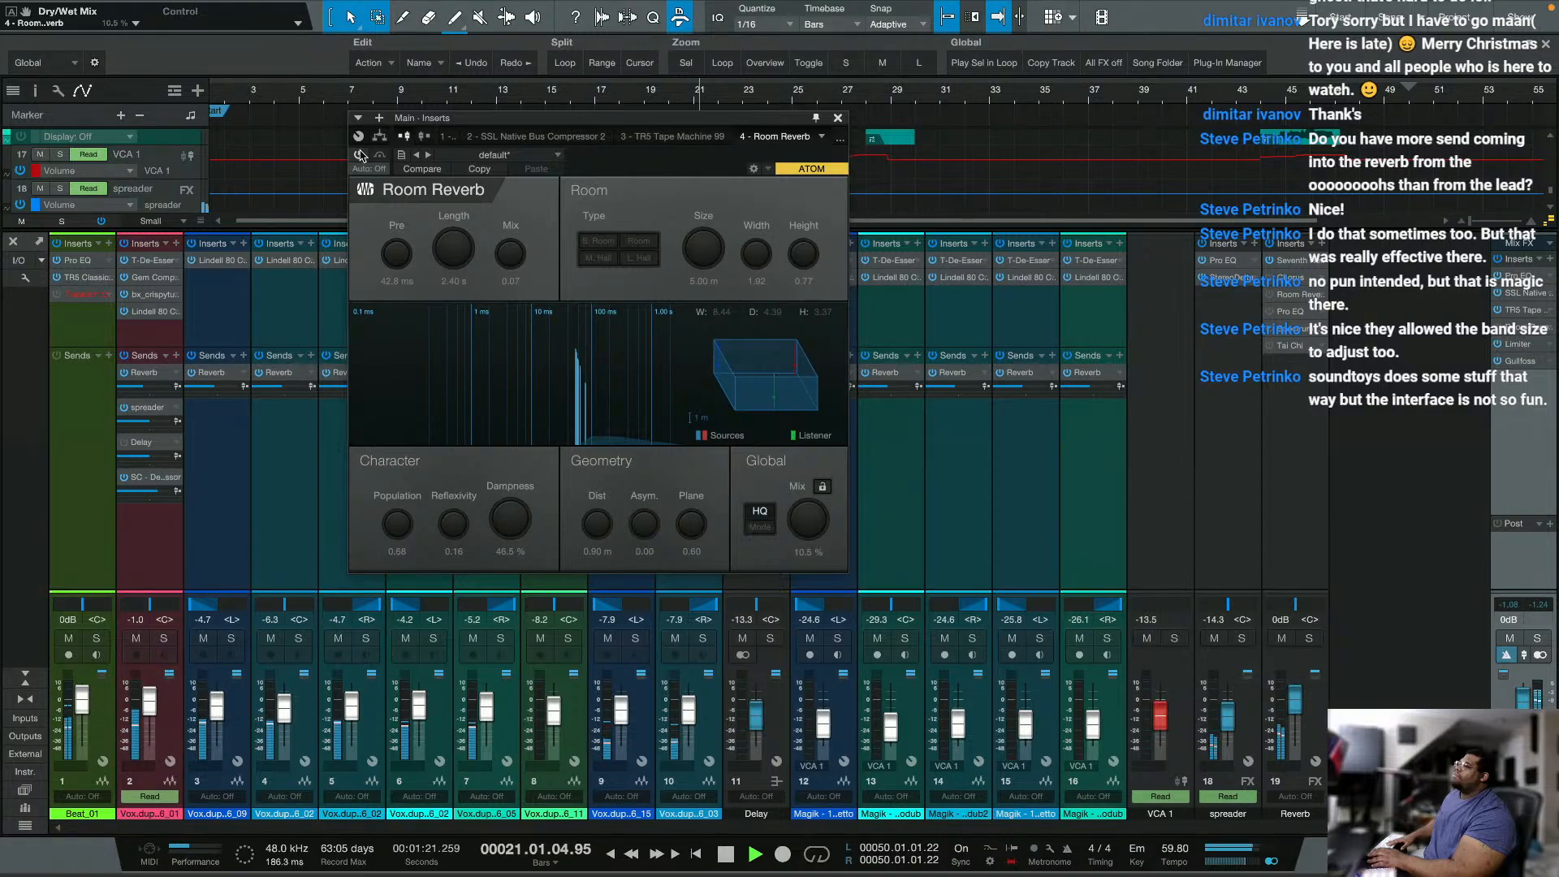
left_click(362, 157)
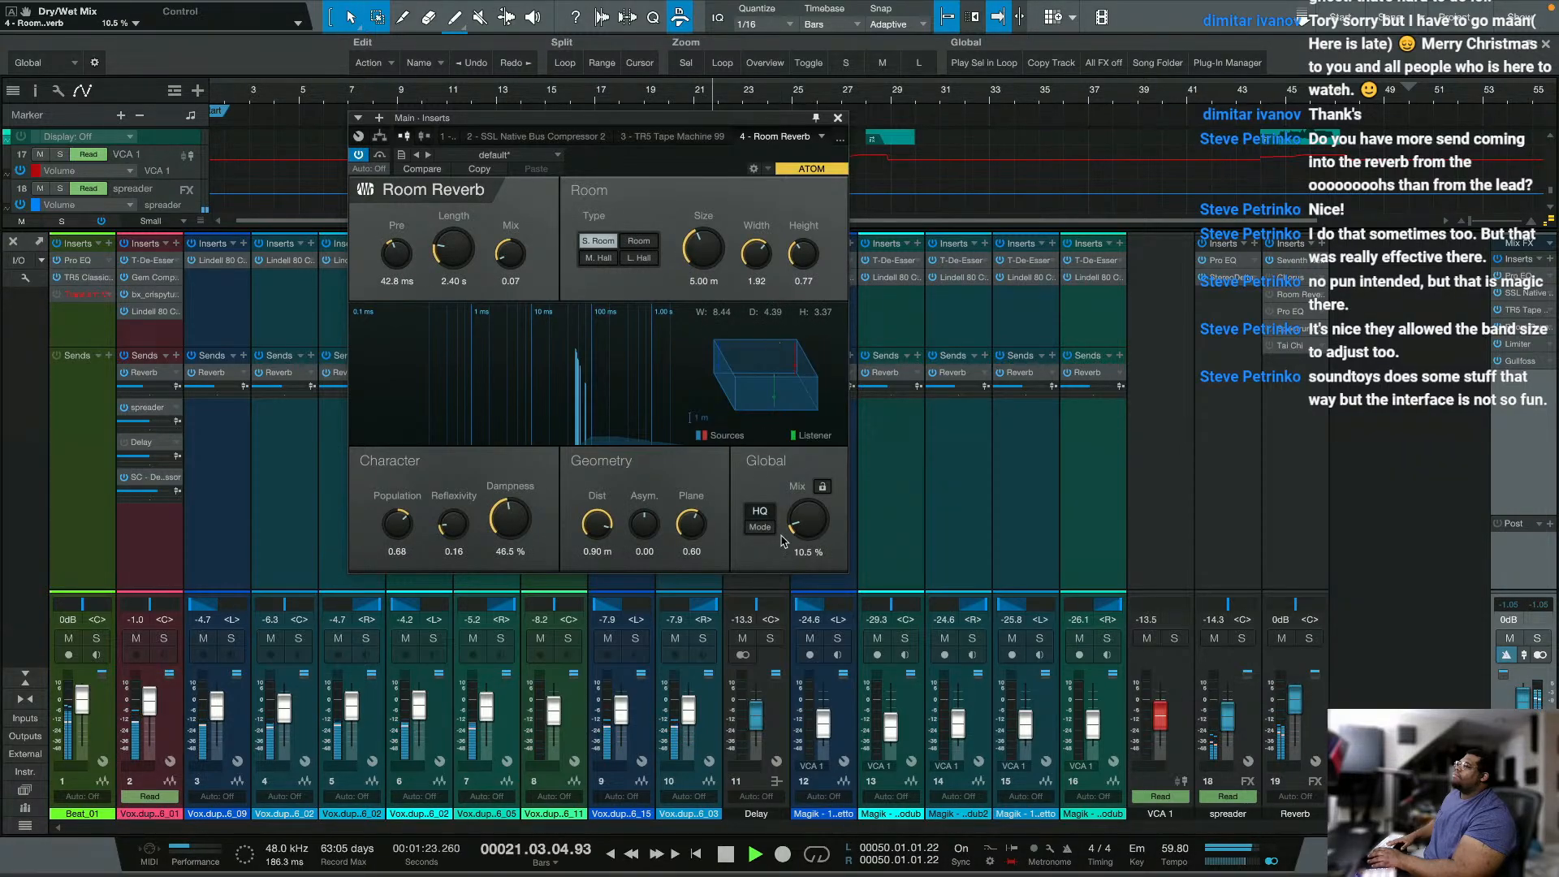
Step: Set Room Reverb's global mix to 8.0 %, dampness to 0 % and reverb mix to 0.03, and compare with the effect bypassed
left_click_drag(806, 520, 805, 525)
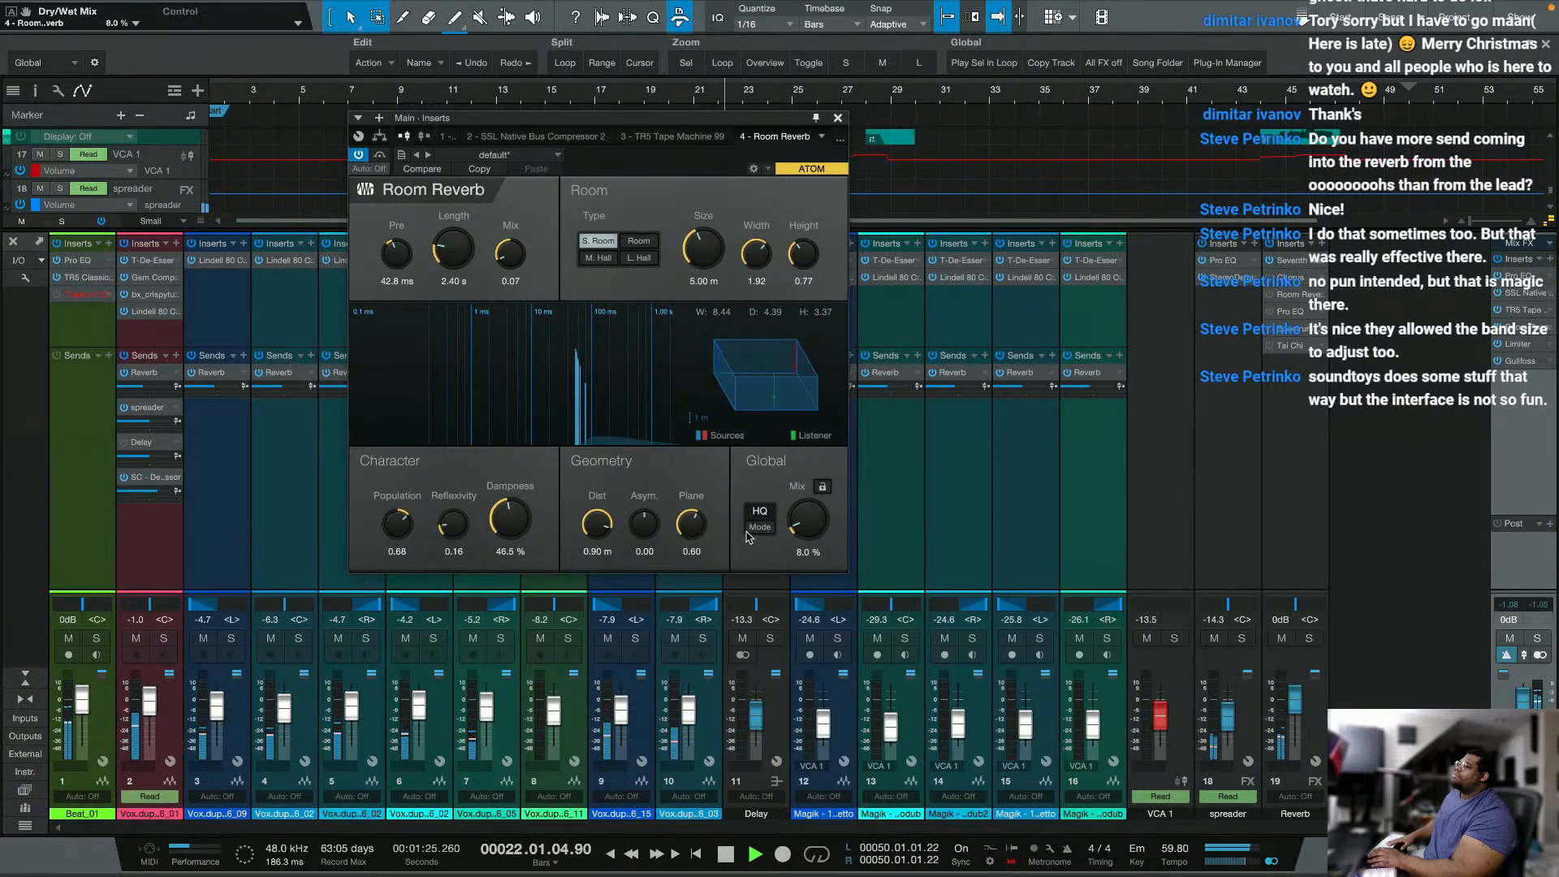
left_click_drag(509, 528, 485, 586)
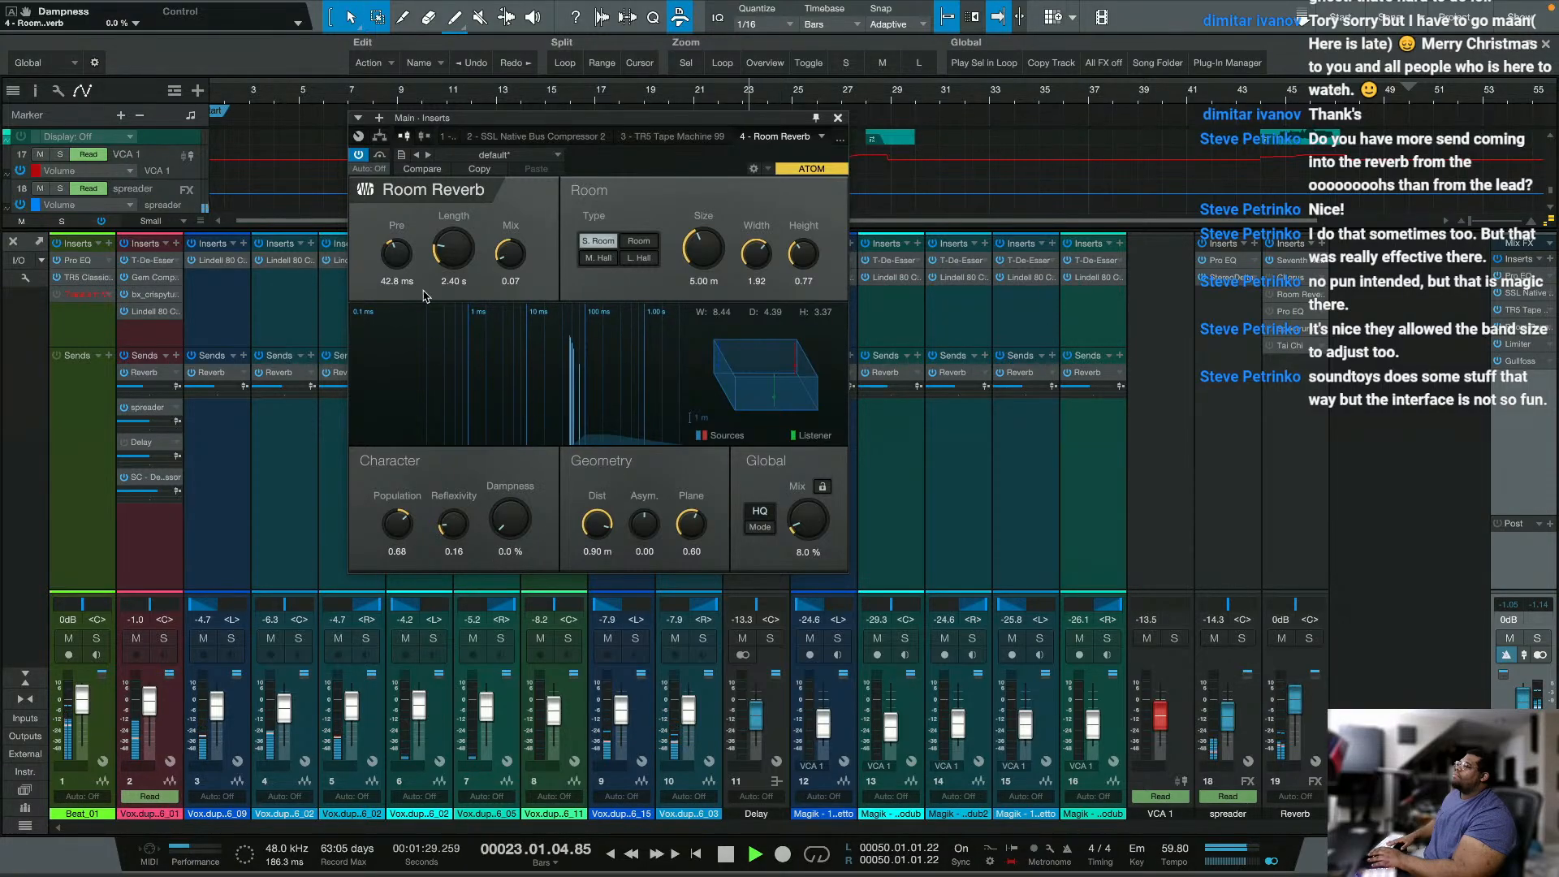
left_click_drag(505, 261, 515, 272)
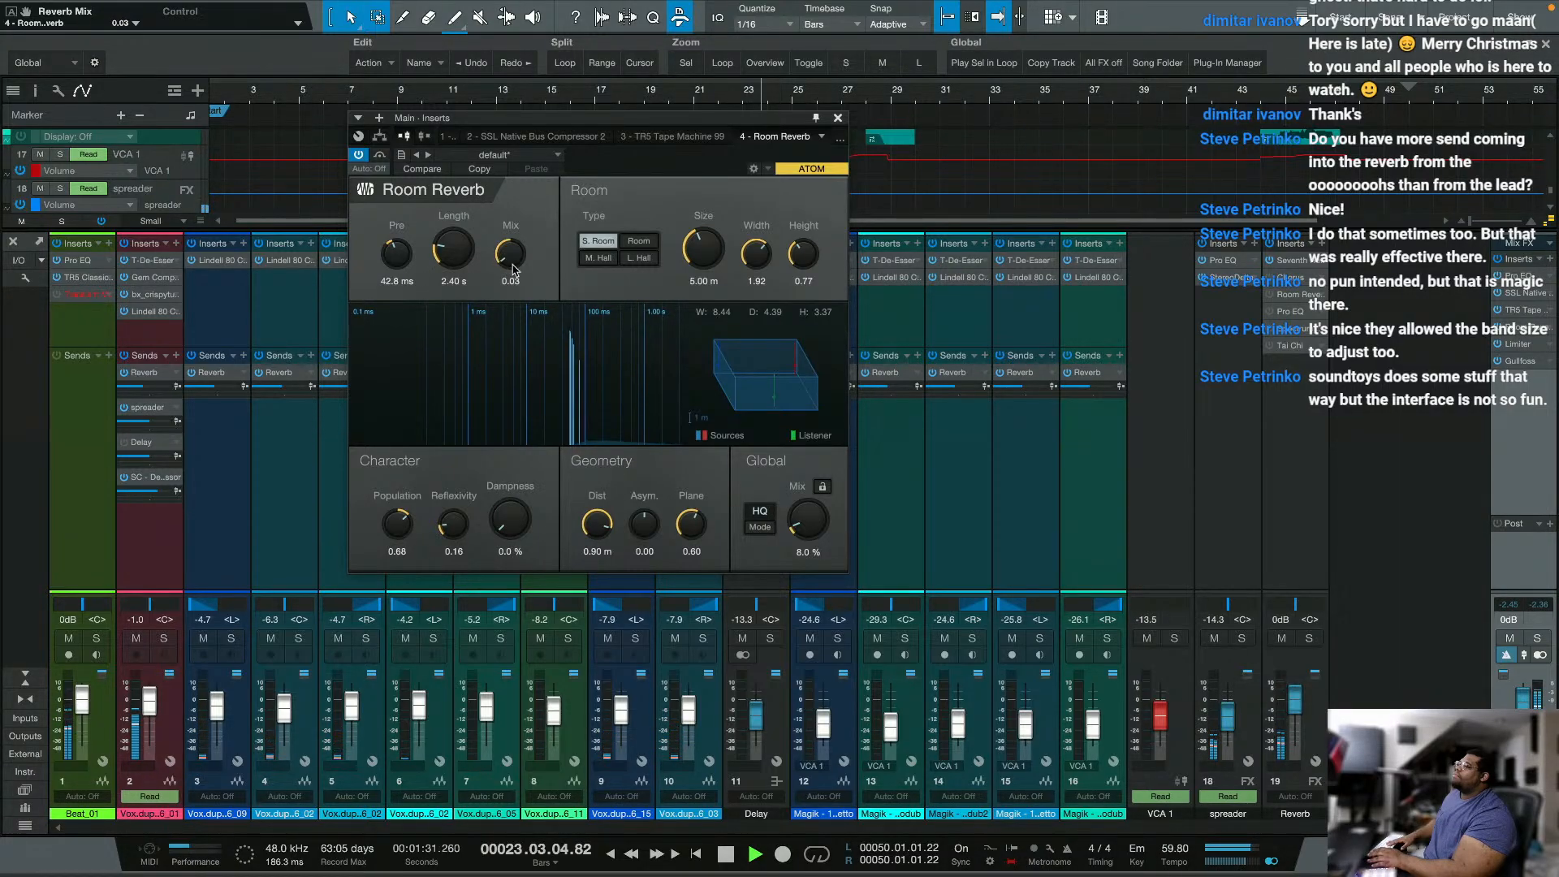
left_click(380, 156)
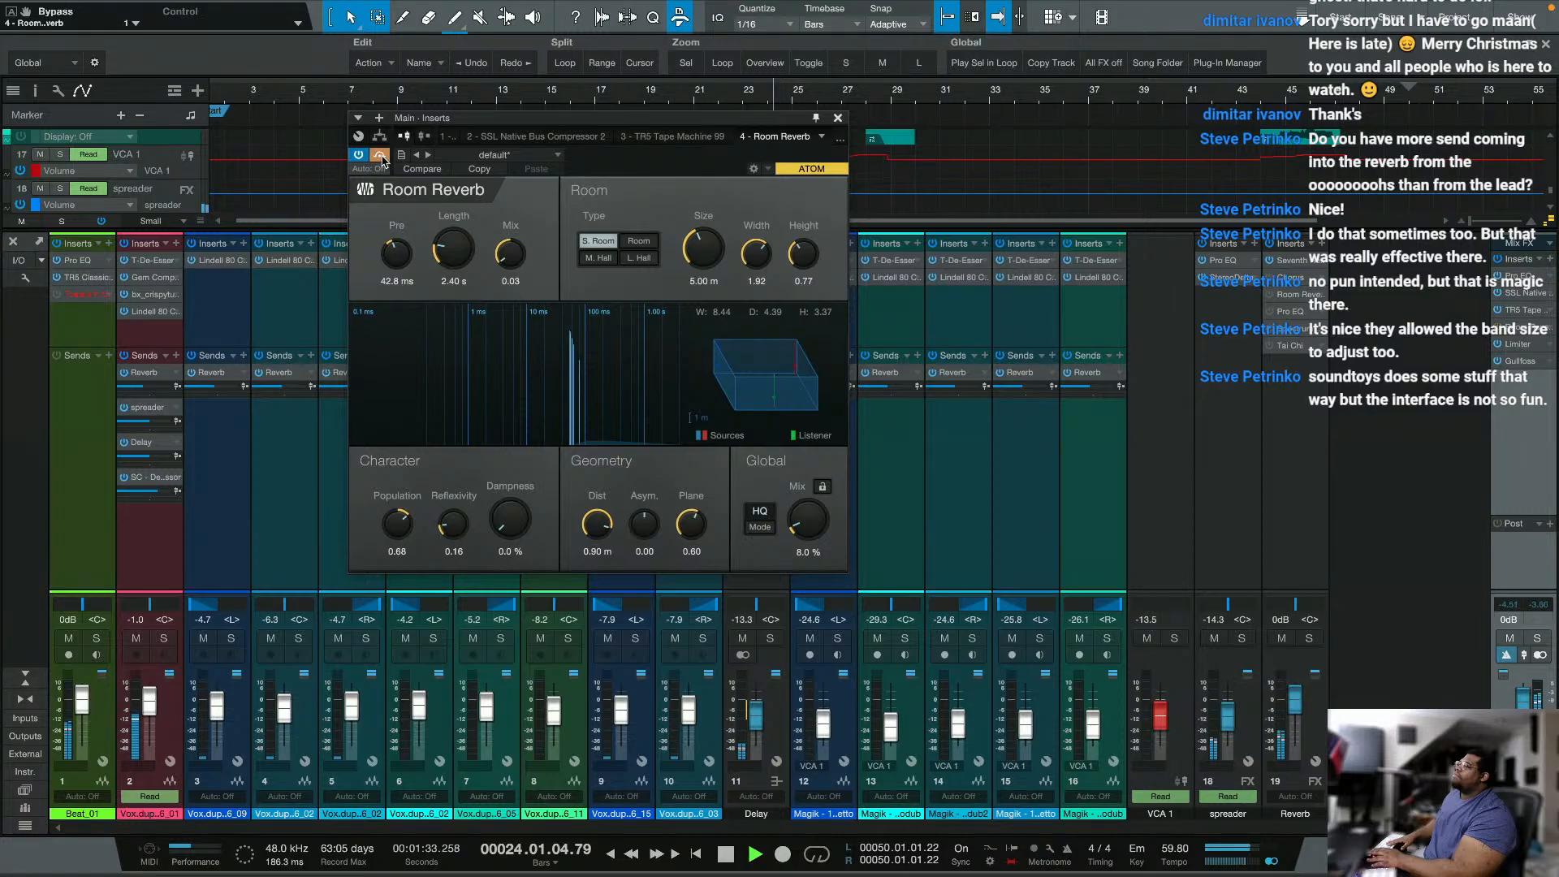
left_click(381, 156)
Step: Set the room width to 2.43 and height to 1.01, and restart playback from bar 7
left_click_drag(754, 258, 801, 242)
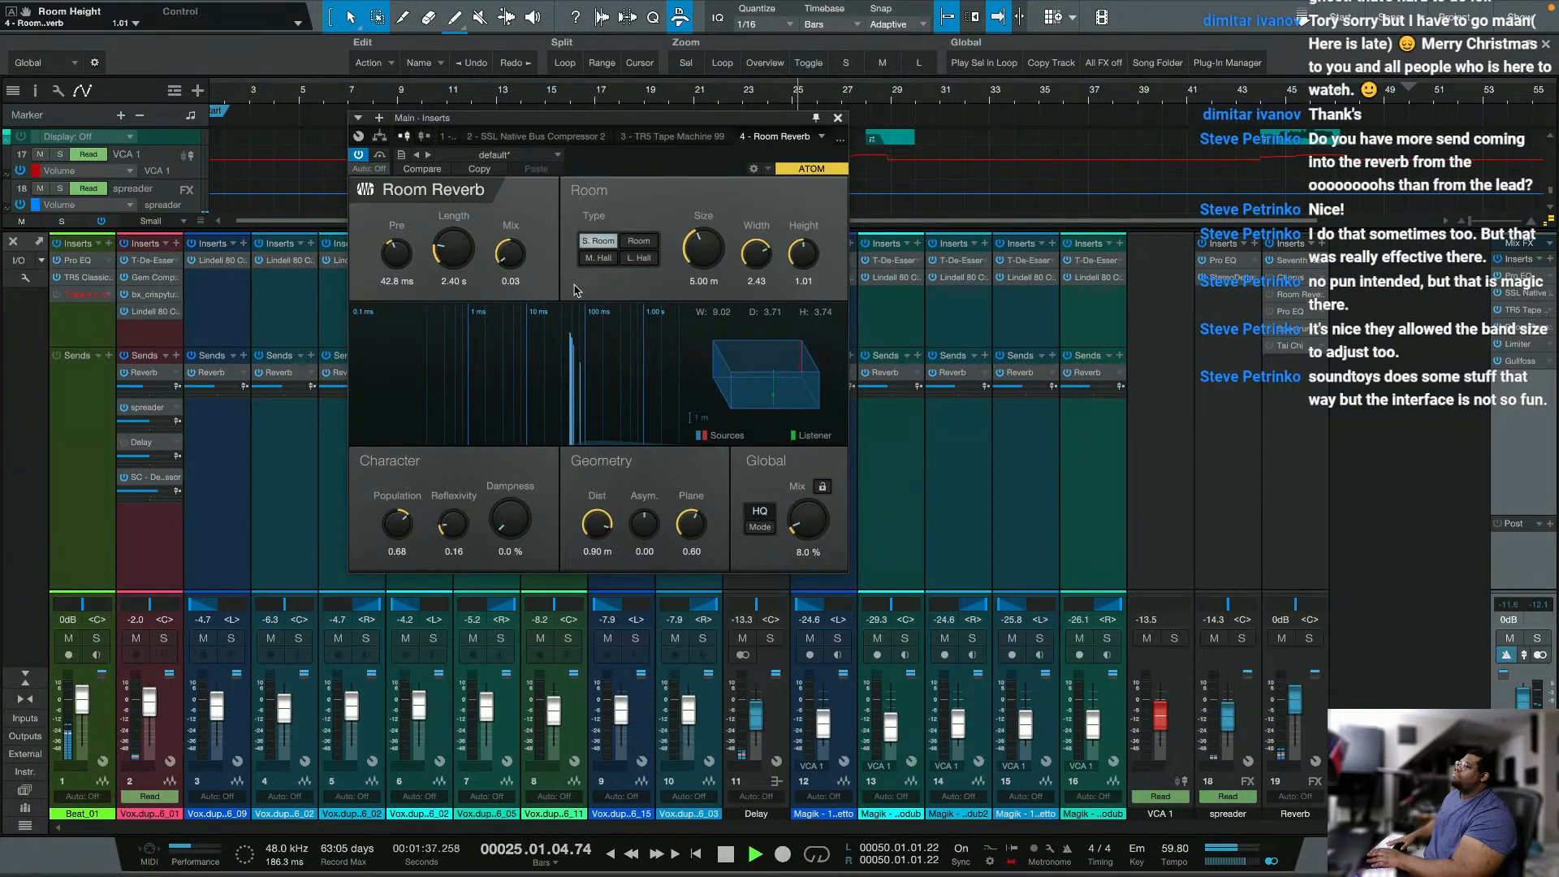
key("space")
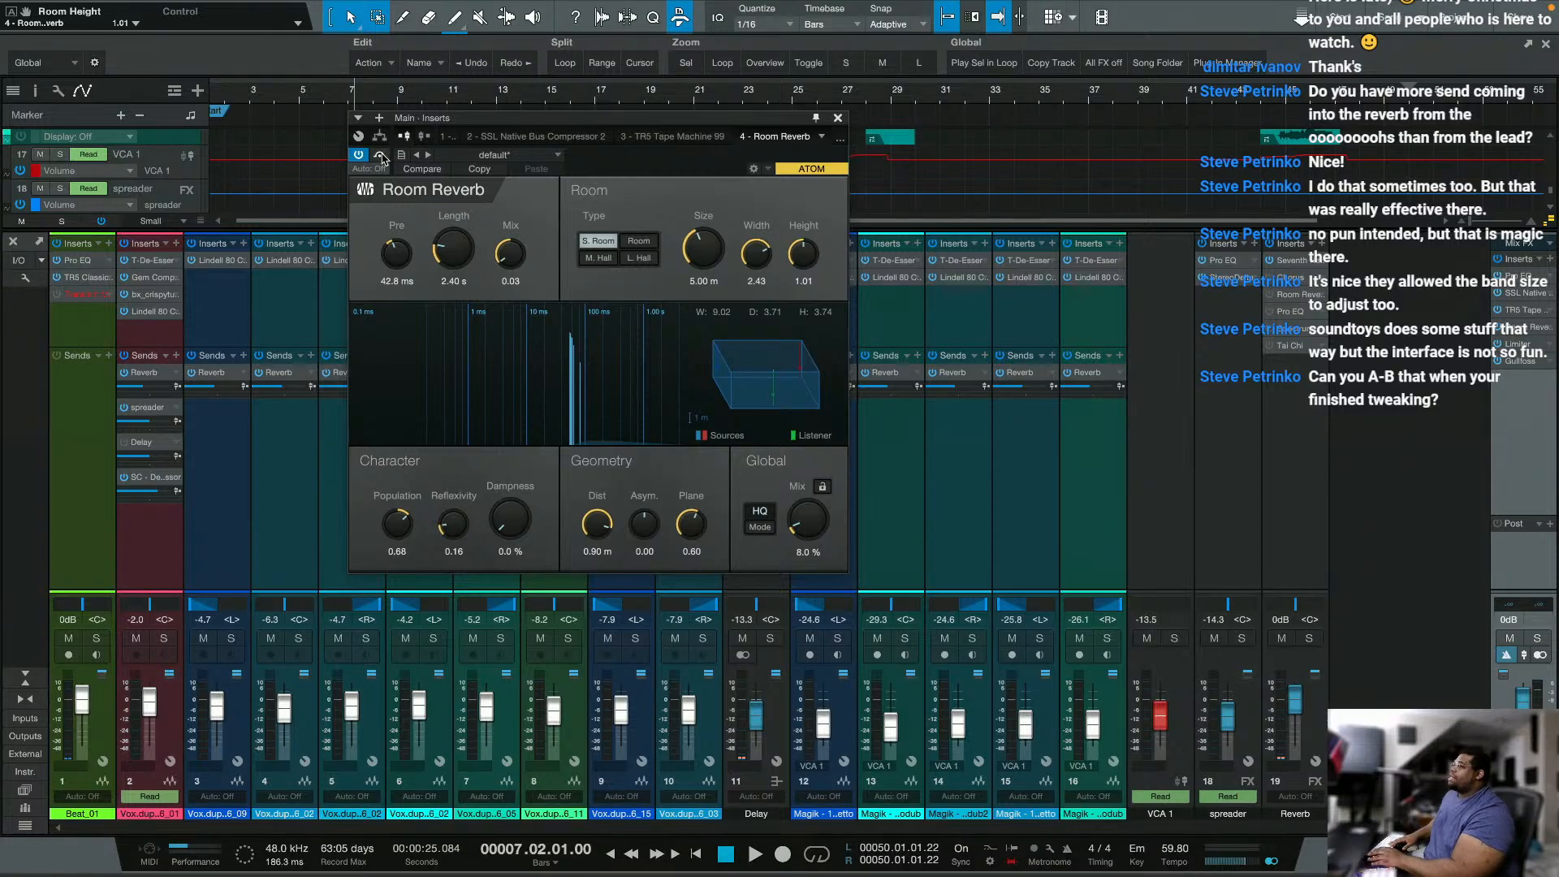
key("space")
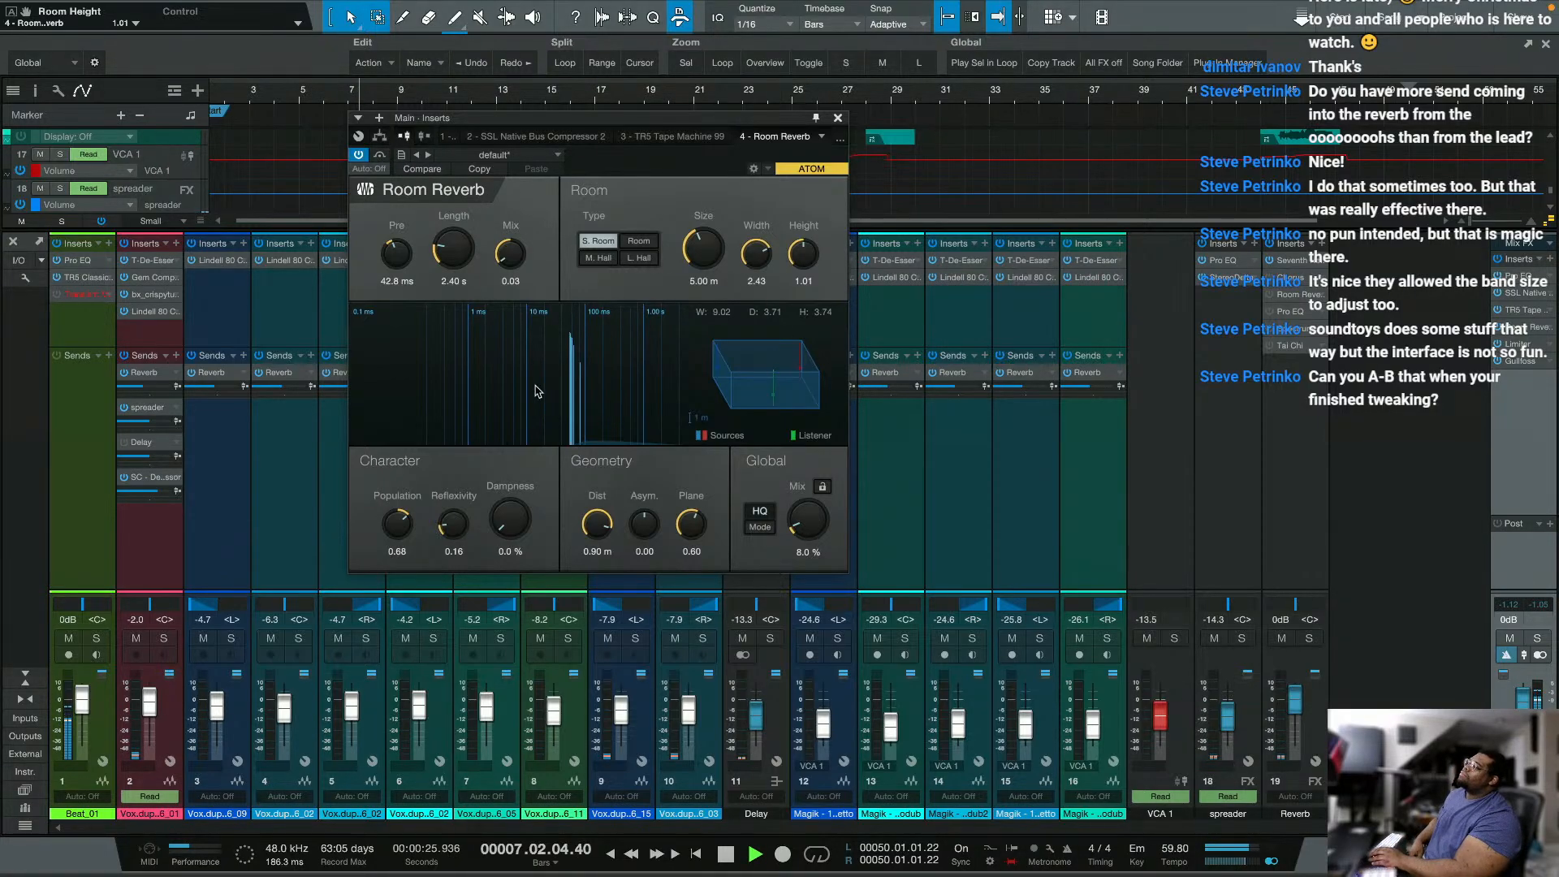
Step: Set Room Reverb's reflexivity to 0.00 and room size to 10.31 m, and A/B the effect using bypass
mouse_move(446, 516)
left_mouse_down()
mouse_move(441, 493)
mouse_move(432, 533)
left_mouse_up()
left_click_drag(704, 253, 718, 229)
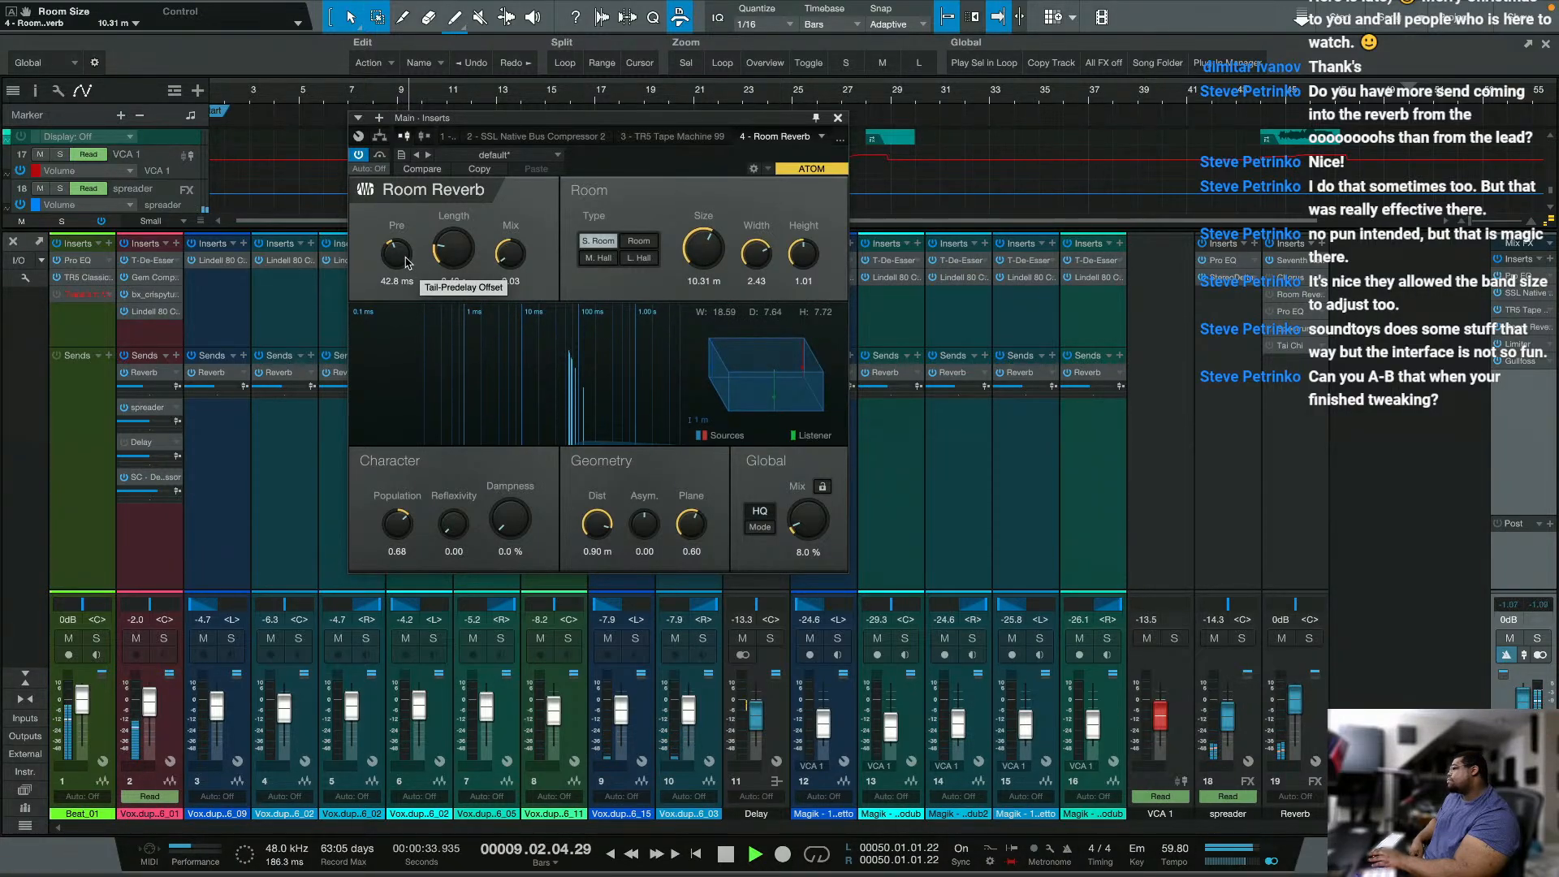
left_click(382, 156)
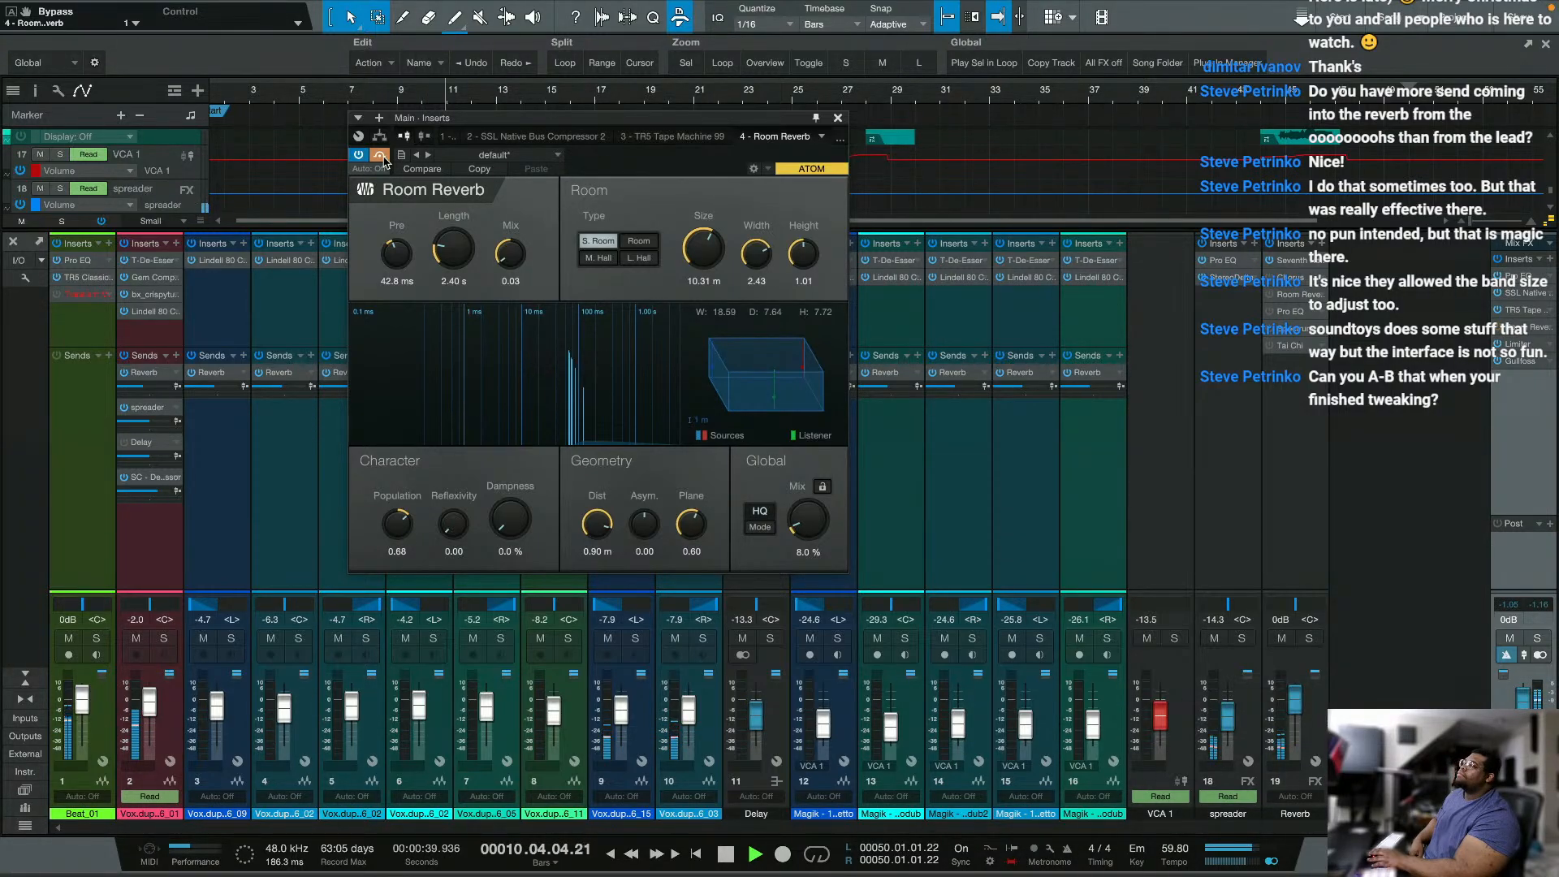
left_click(381, 156)
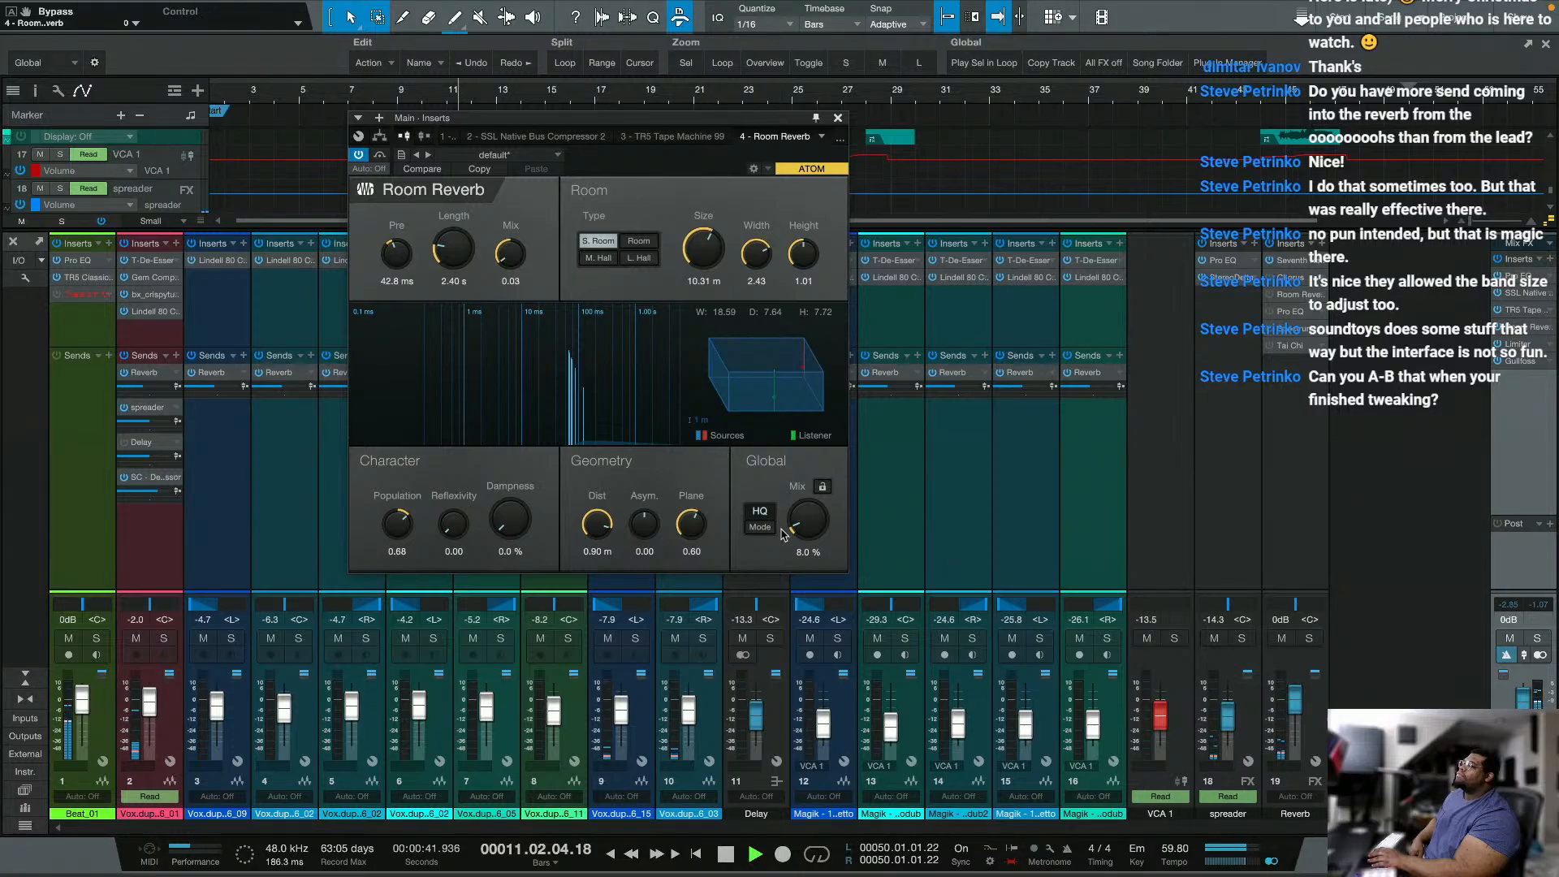
Step: Compare Room Reverb with its bypass, set the geometry distance to 0.10 m, and repeat the bypass comparison
left_click(379, 155)
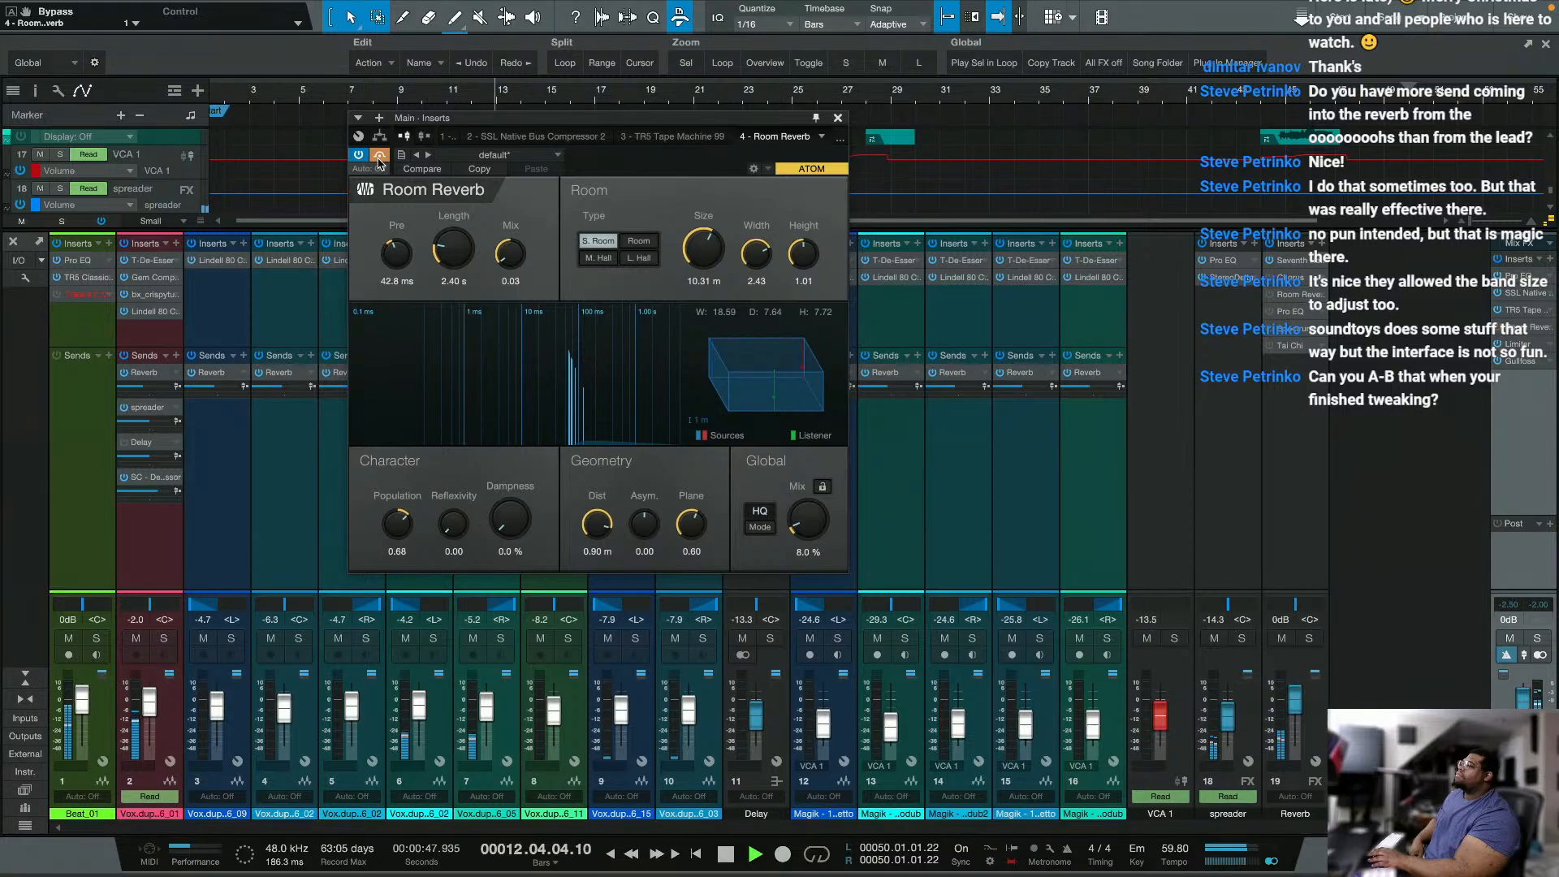
left_click(380, 156)
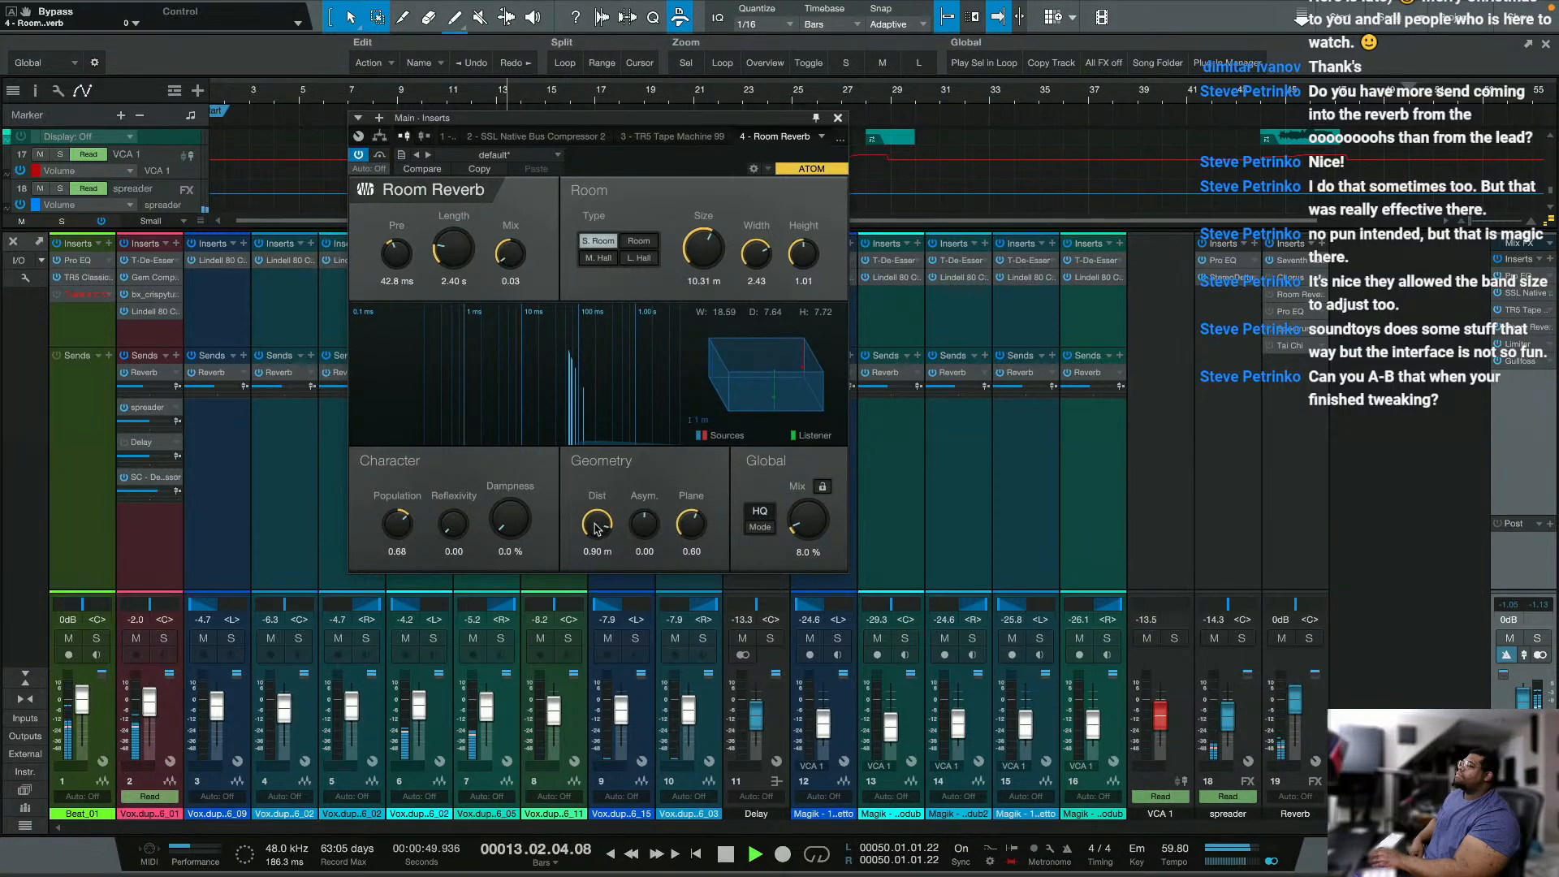
left_click_drag(597, 528, 597, 601)
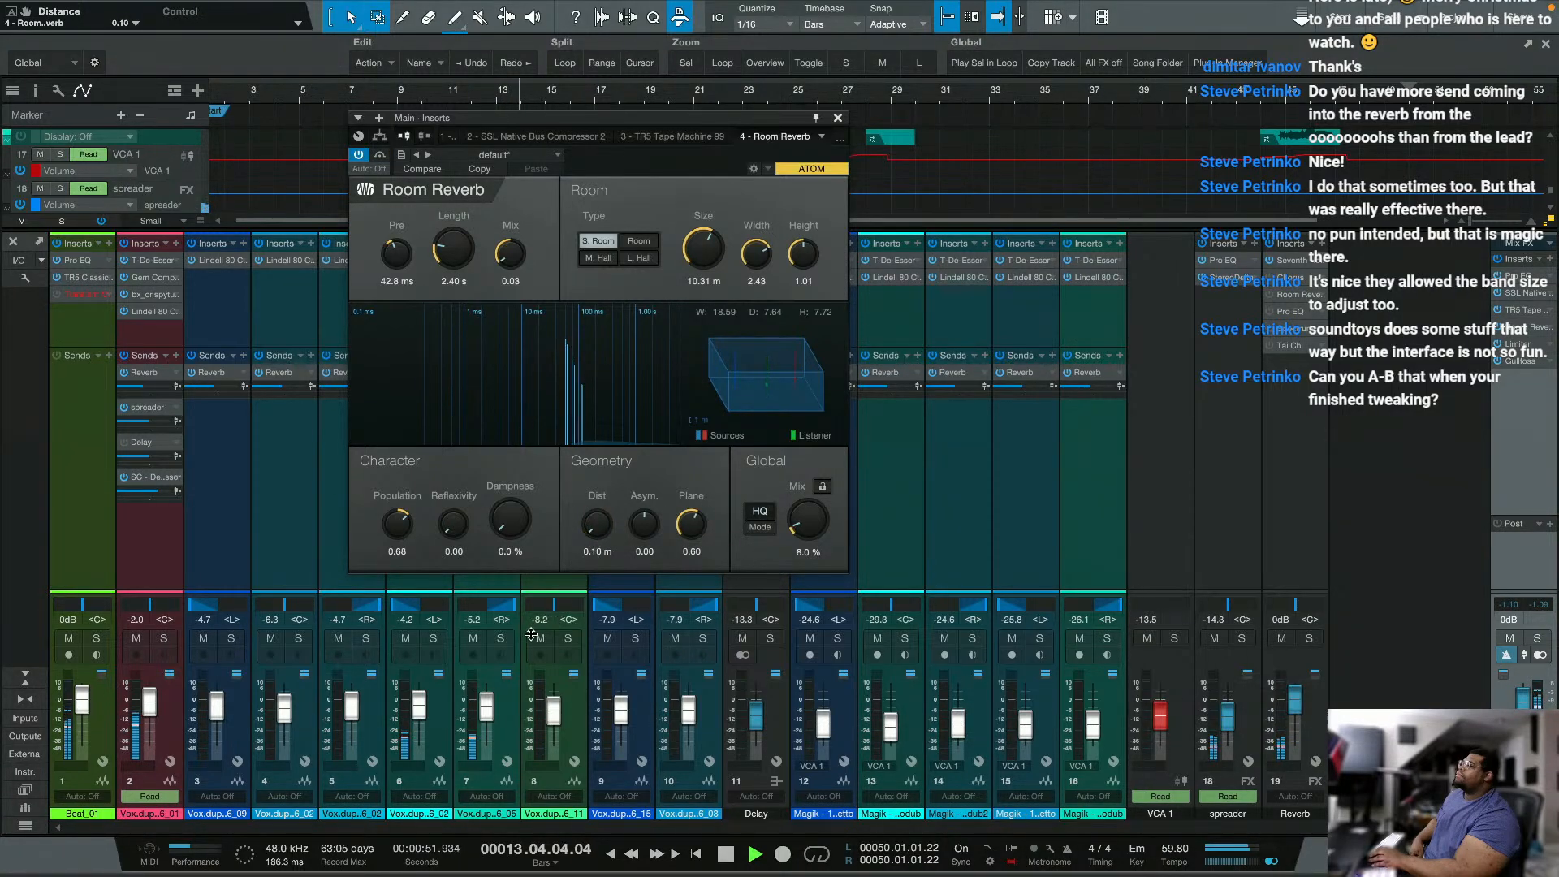
left_click(382, 156)
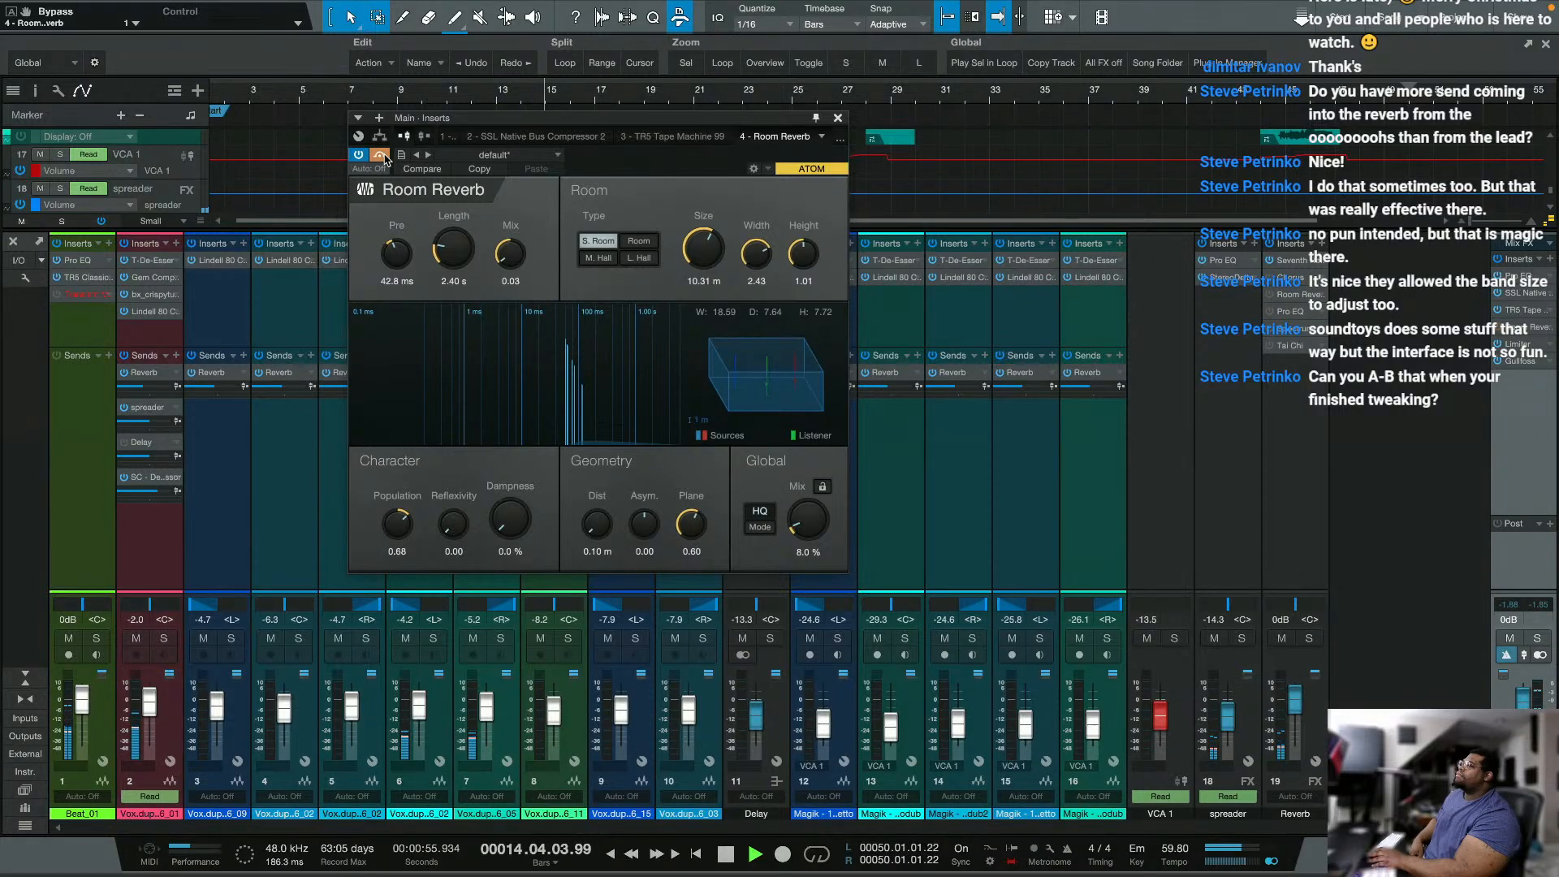
left_click(382, 156)
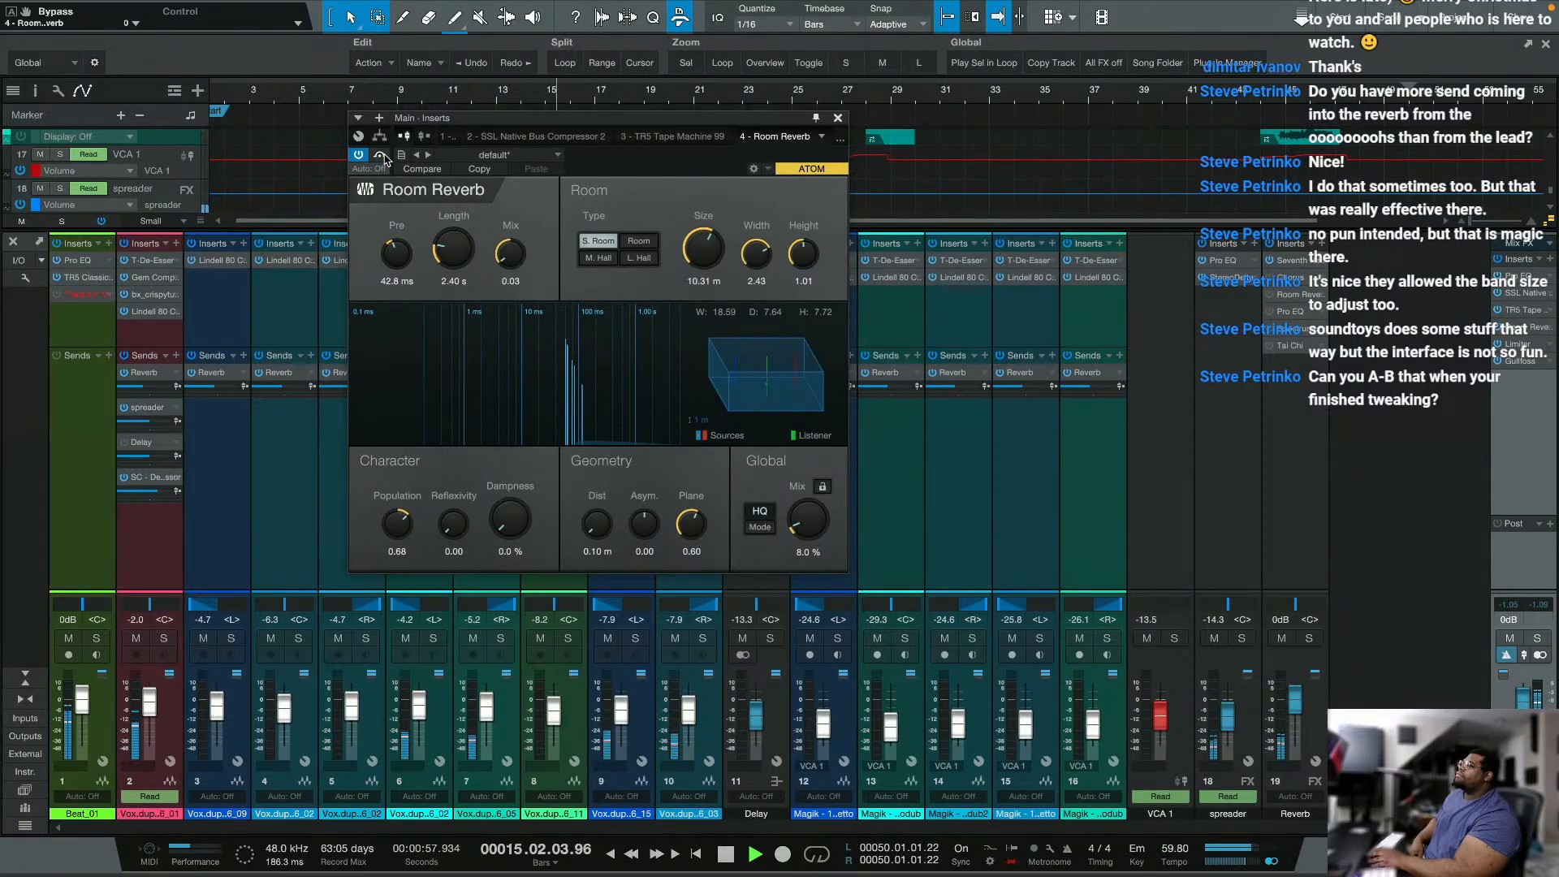
Step: Set Room Reverb's global mix to 11.5 % and A/B the effect repeatedly using bypass
left_click_drag(811, 526, 810, 511)
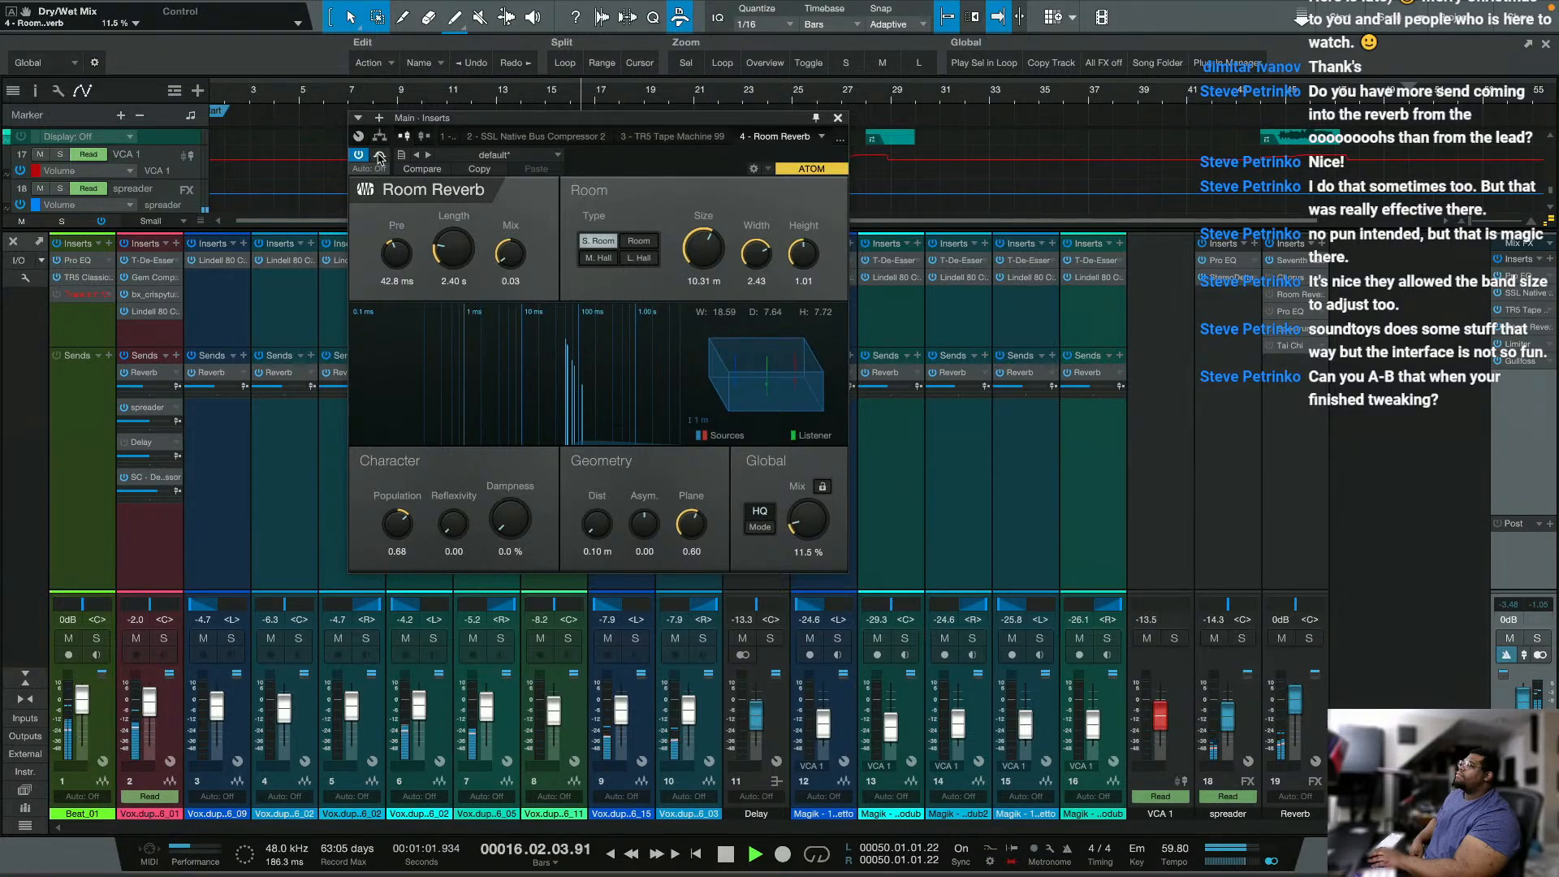
left_click(380, 156)
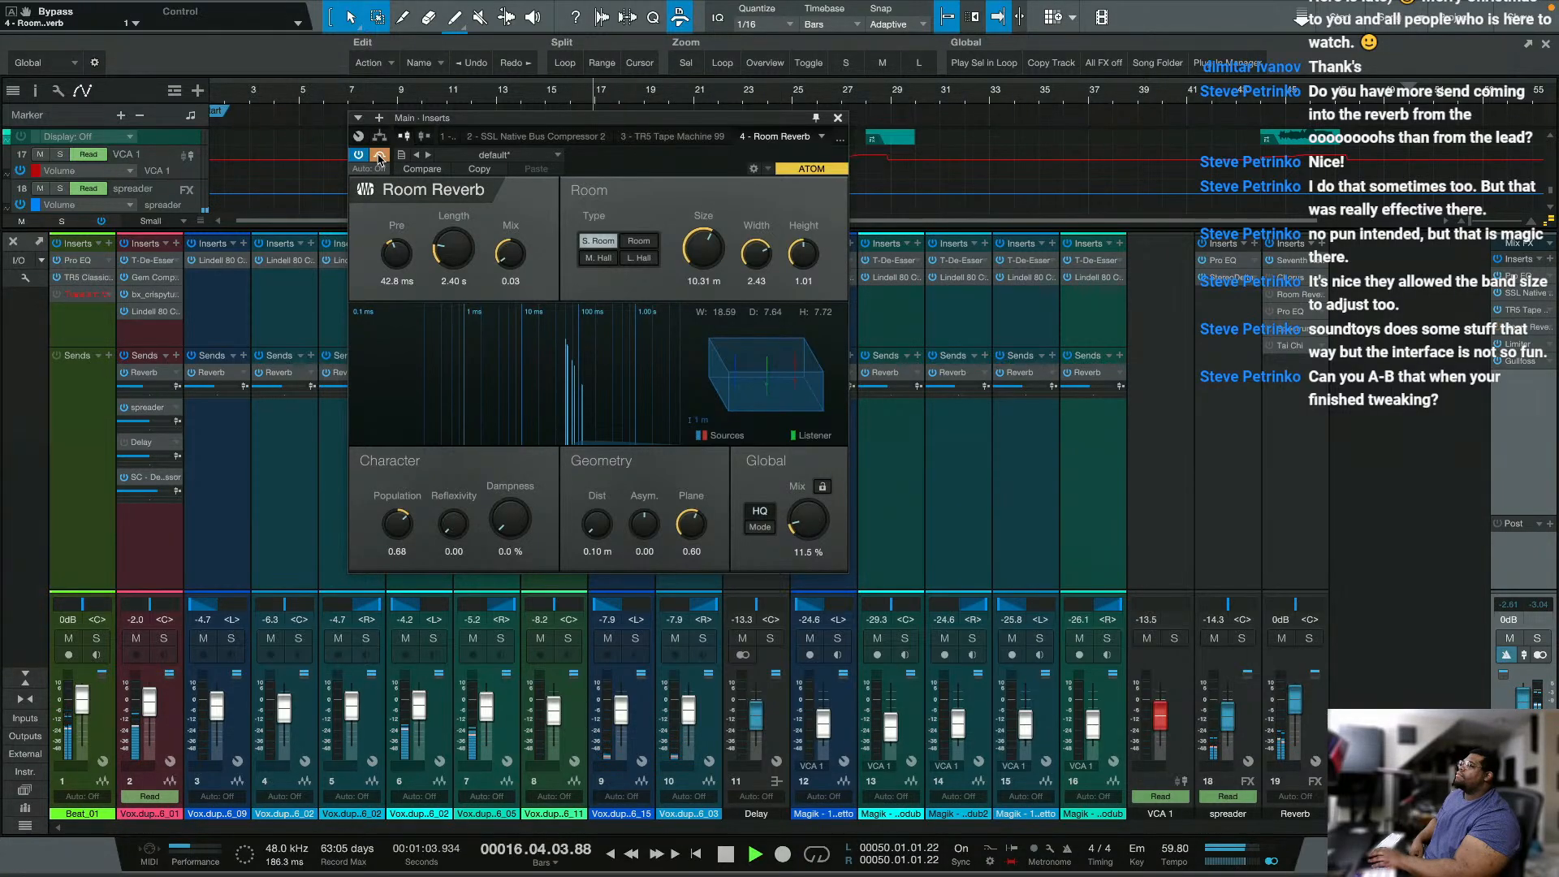
left_click(380, 156)
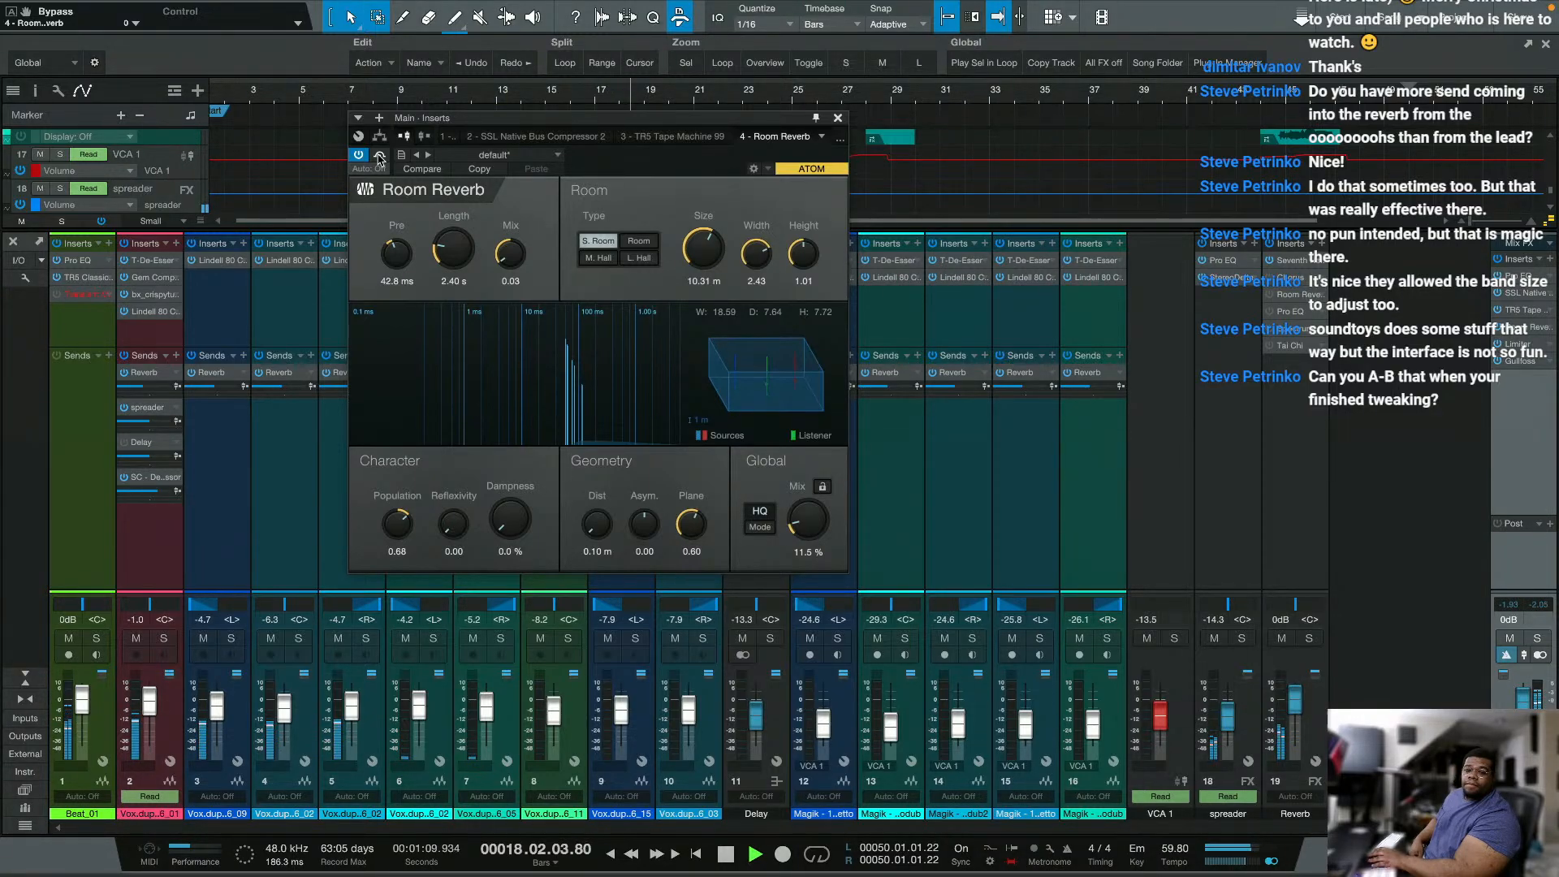
left_click(380, 157)
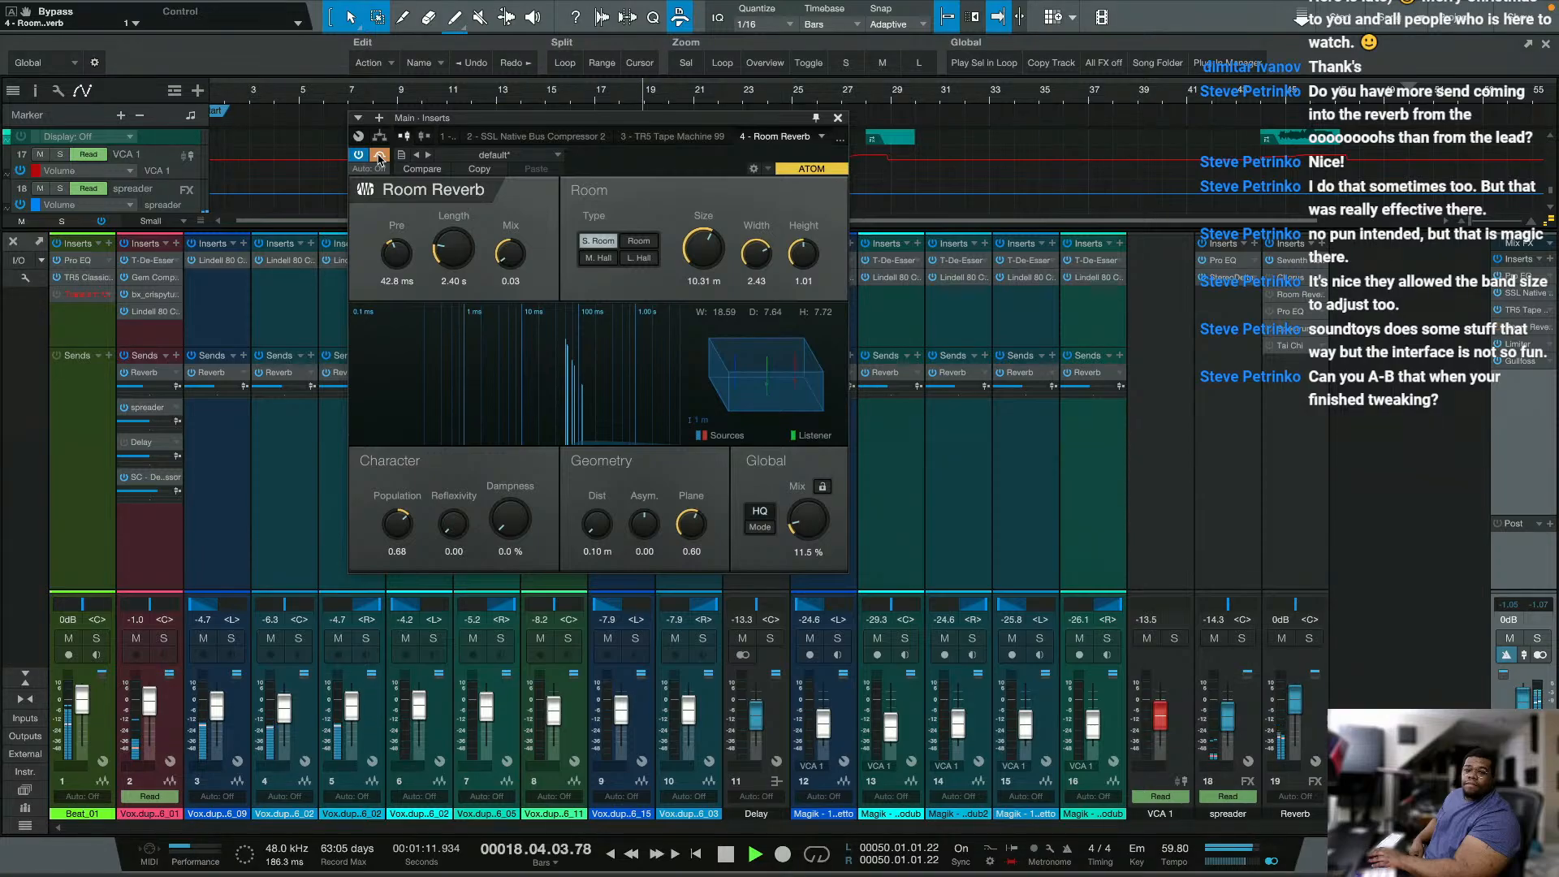
left_click(380, 156)
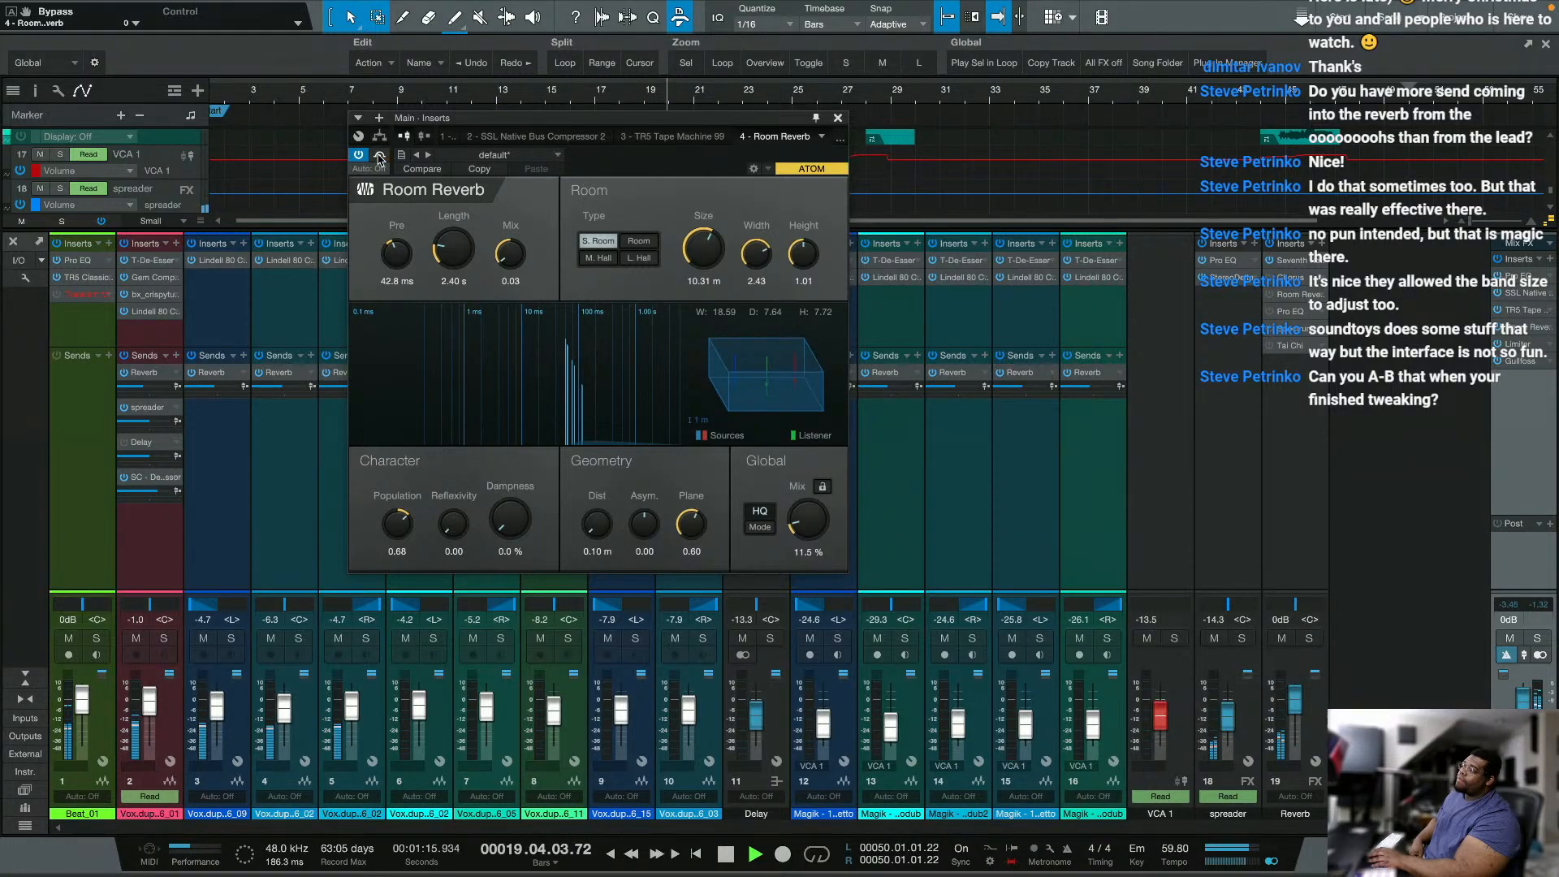
left_click(380, 157)
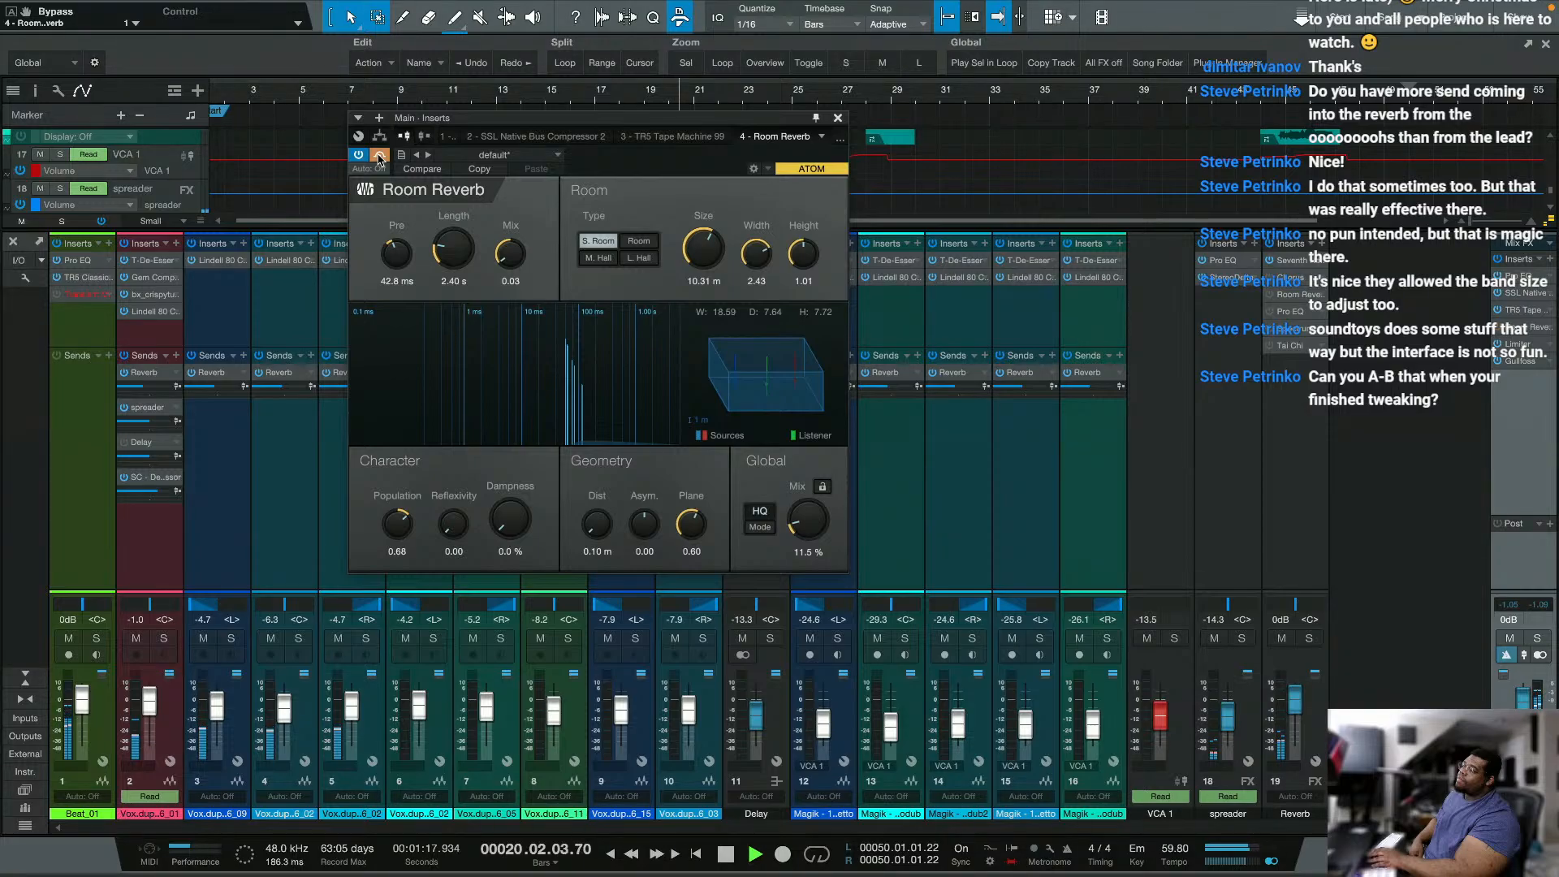
left_click(380, 157)
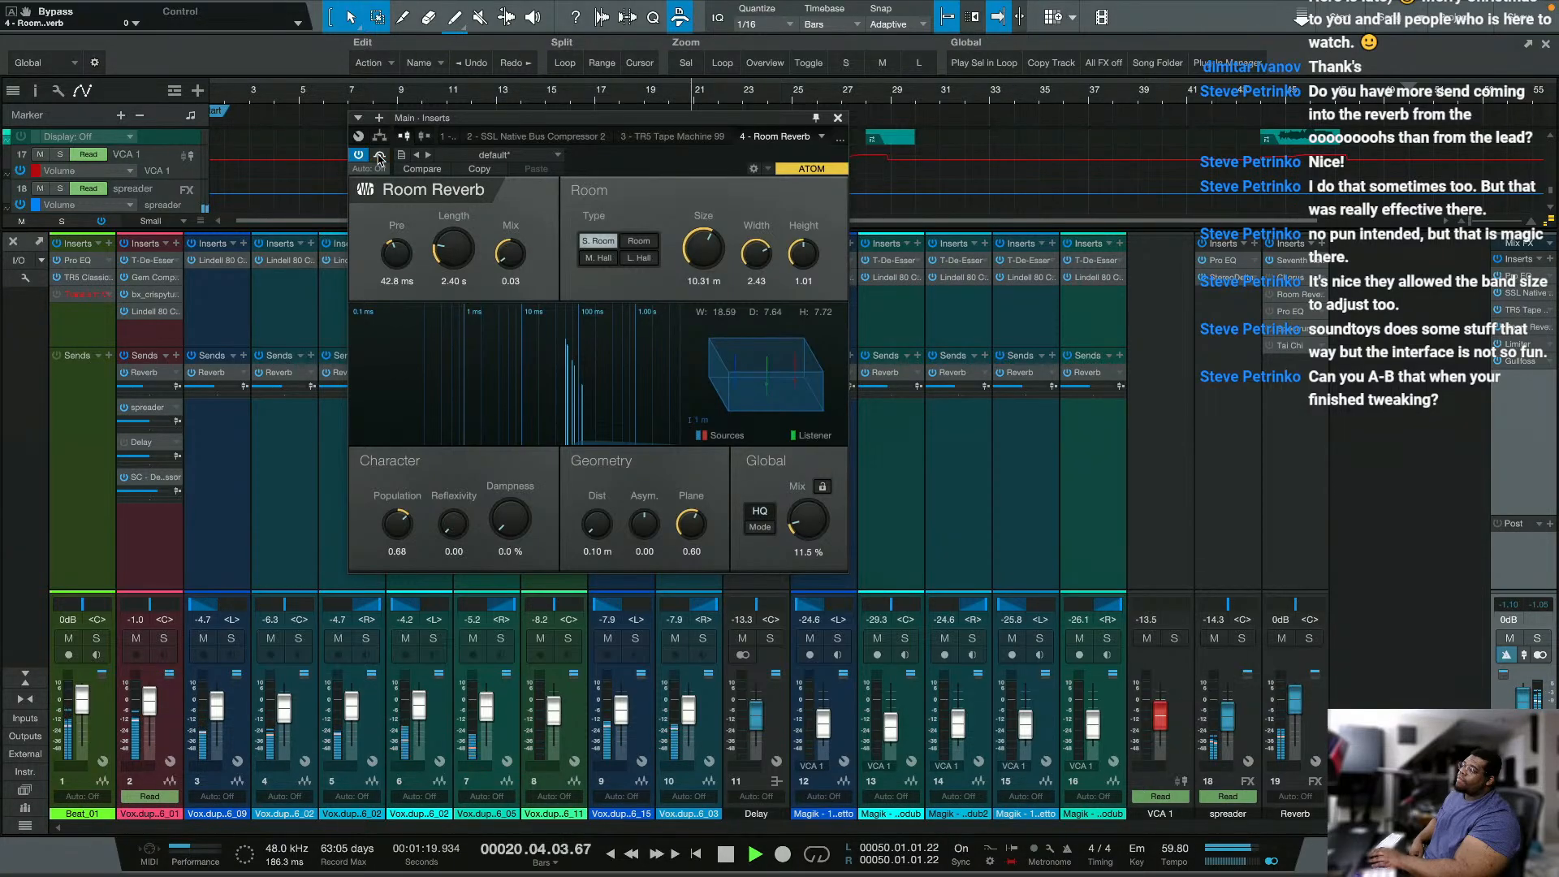
Step: Keep Room Reverb's dampness at 0.0 % and compare the mix with the effect deactivated and reactivated twice
mouse_move(510, 520)
left_mouse_down()
mouse_move(541, 421)
mouse_move(500, 531)
left_mouse_up()
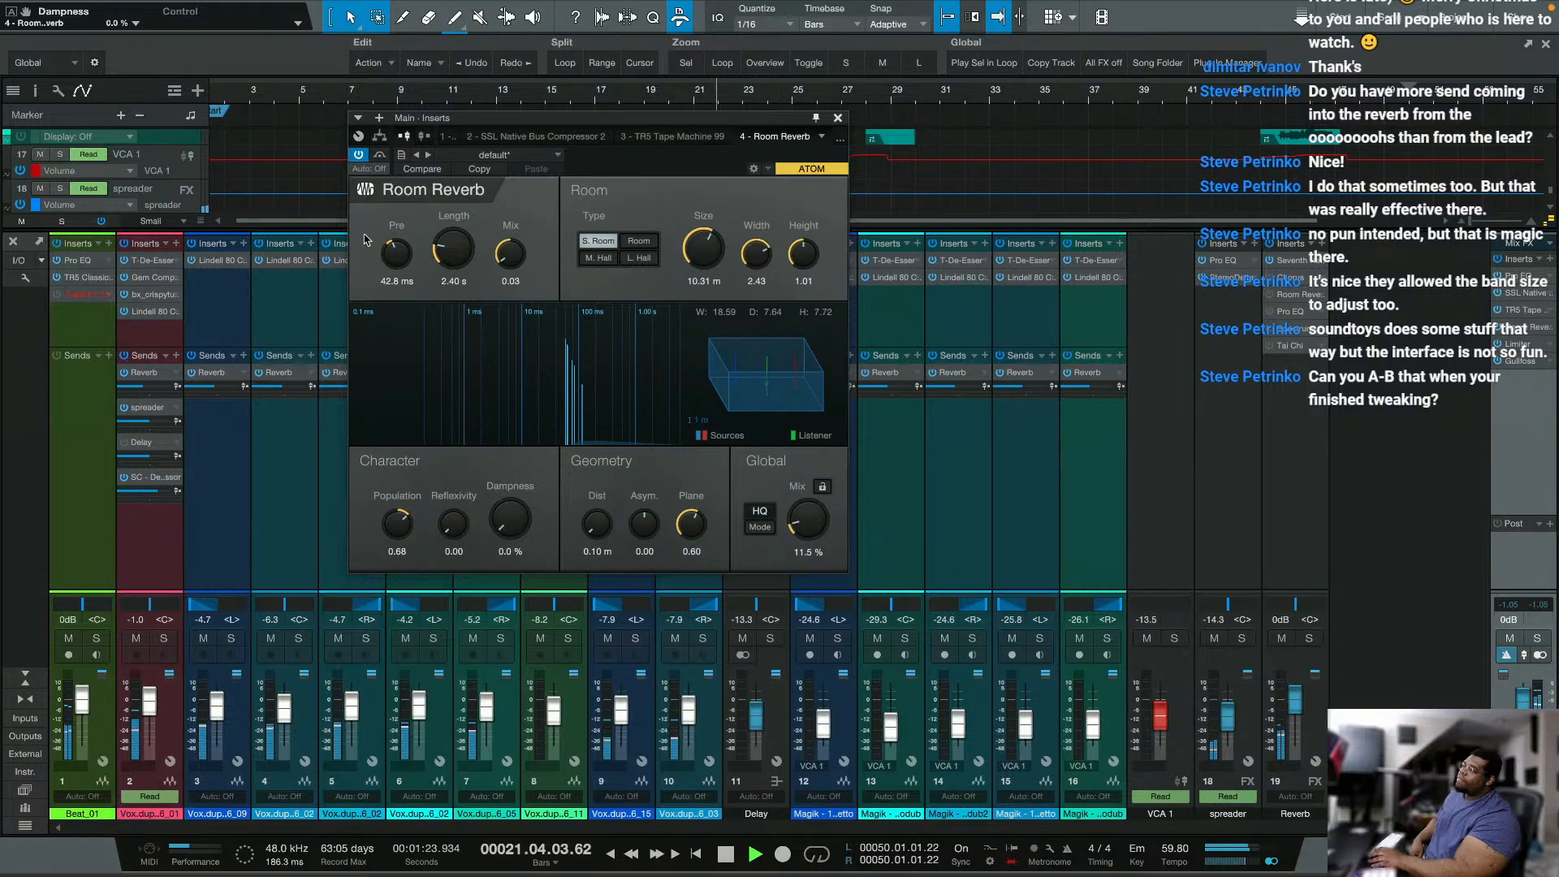
left_click(358, 156)
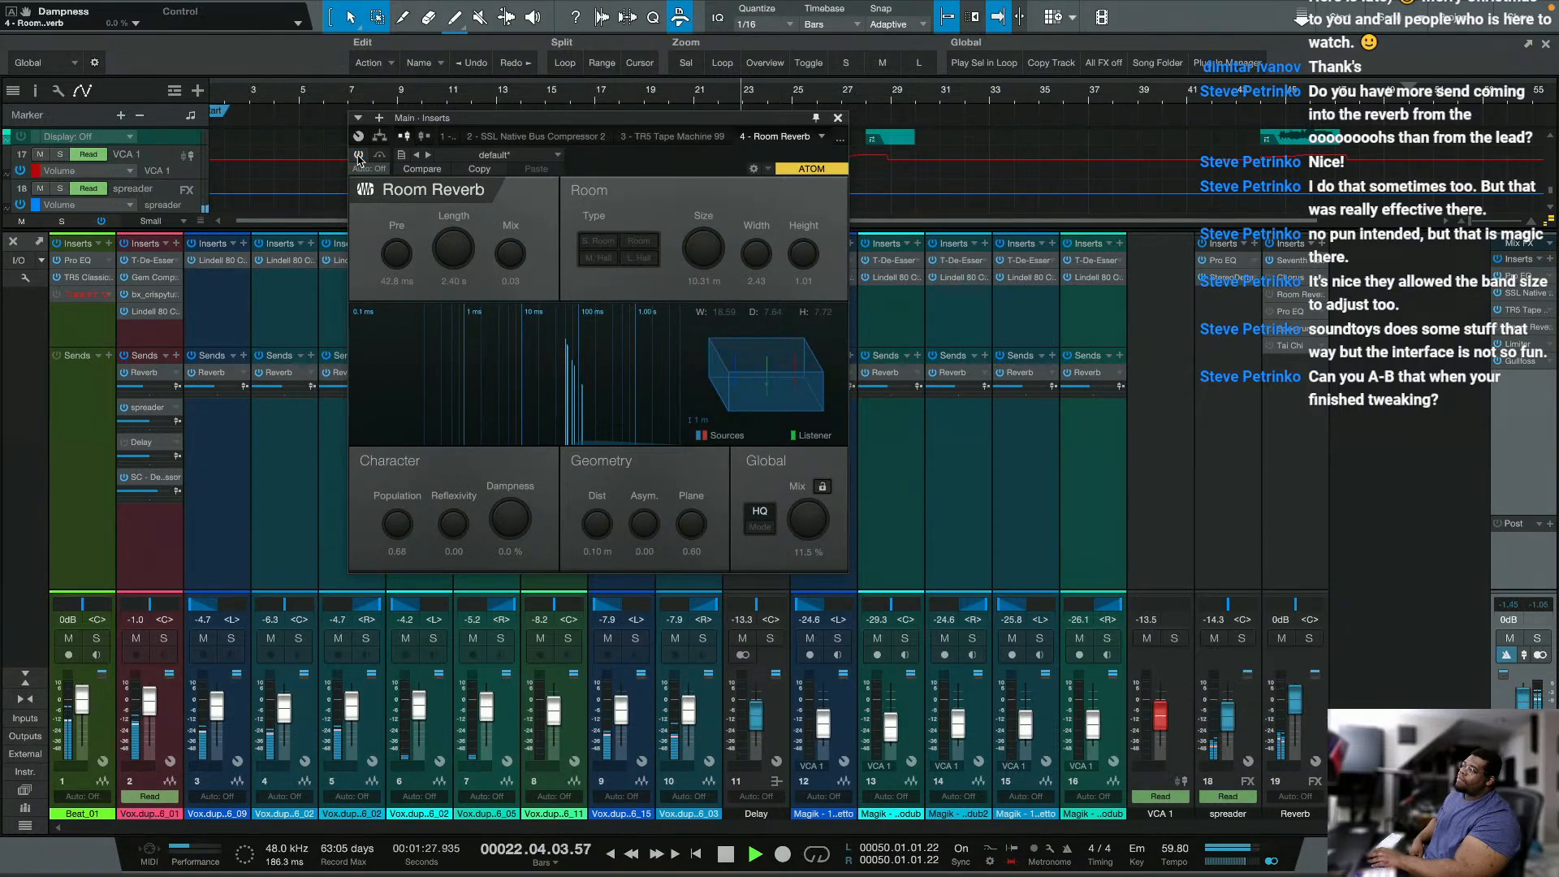
left_click(358, 155)
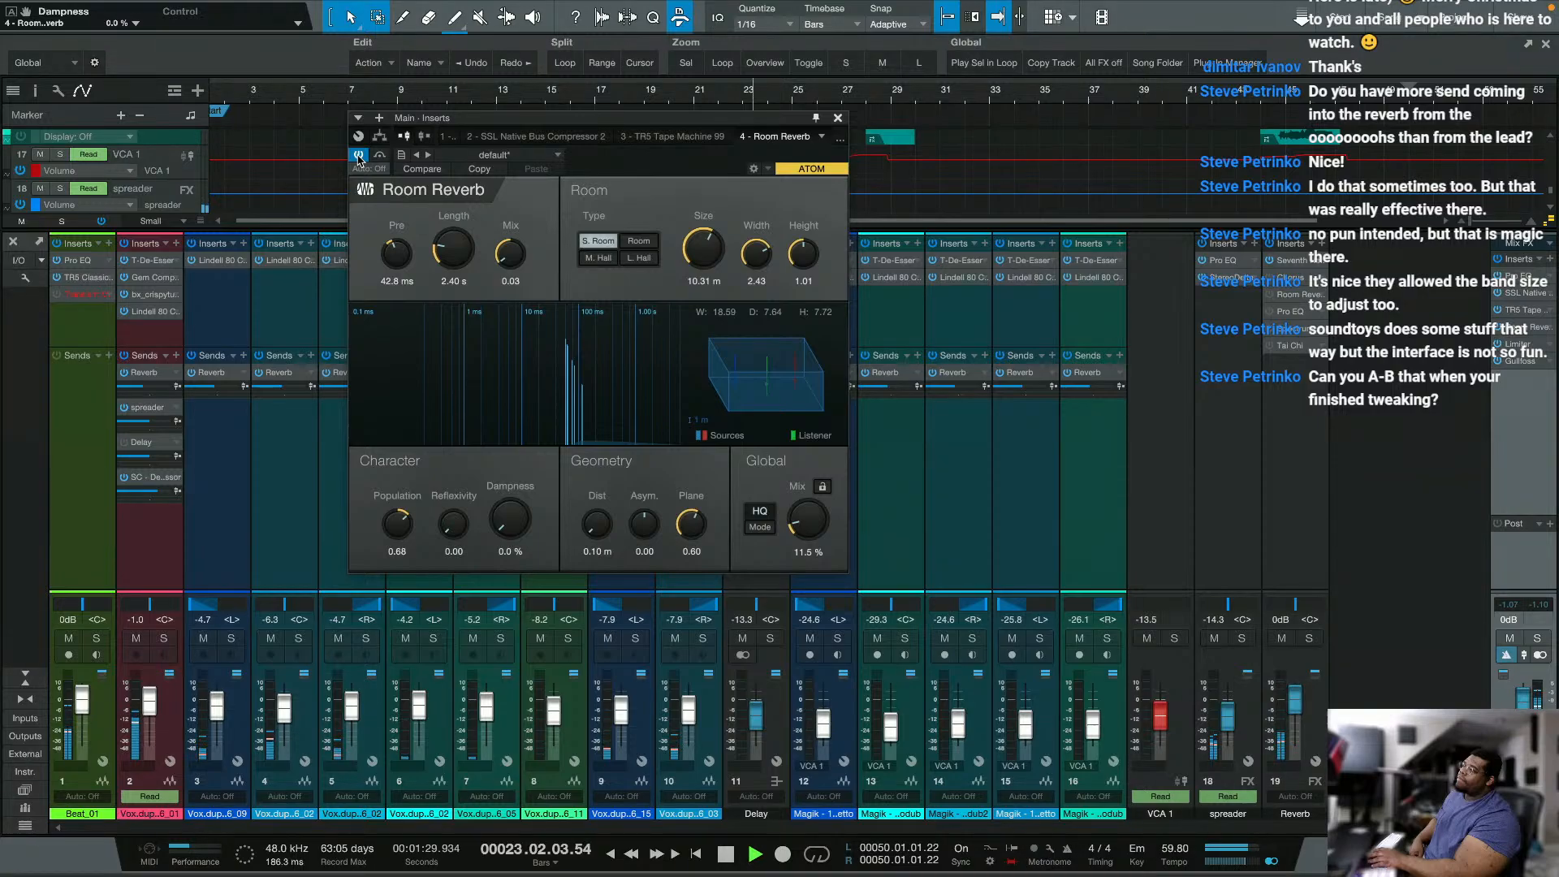
left_click(358, 156)
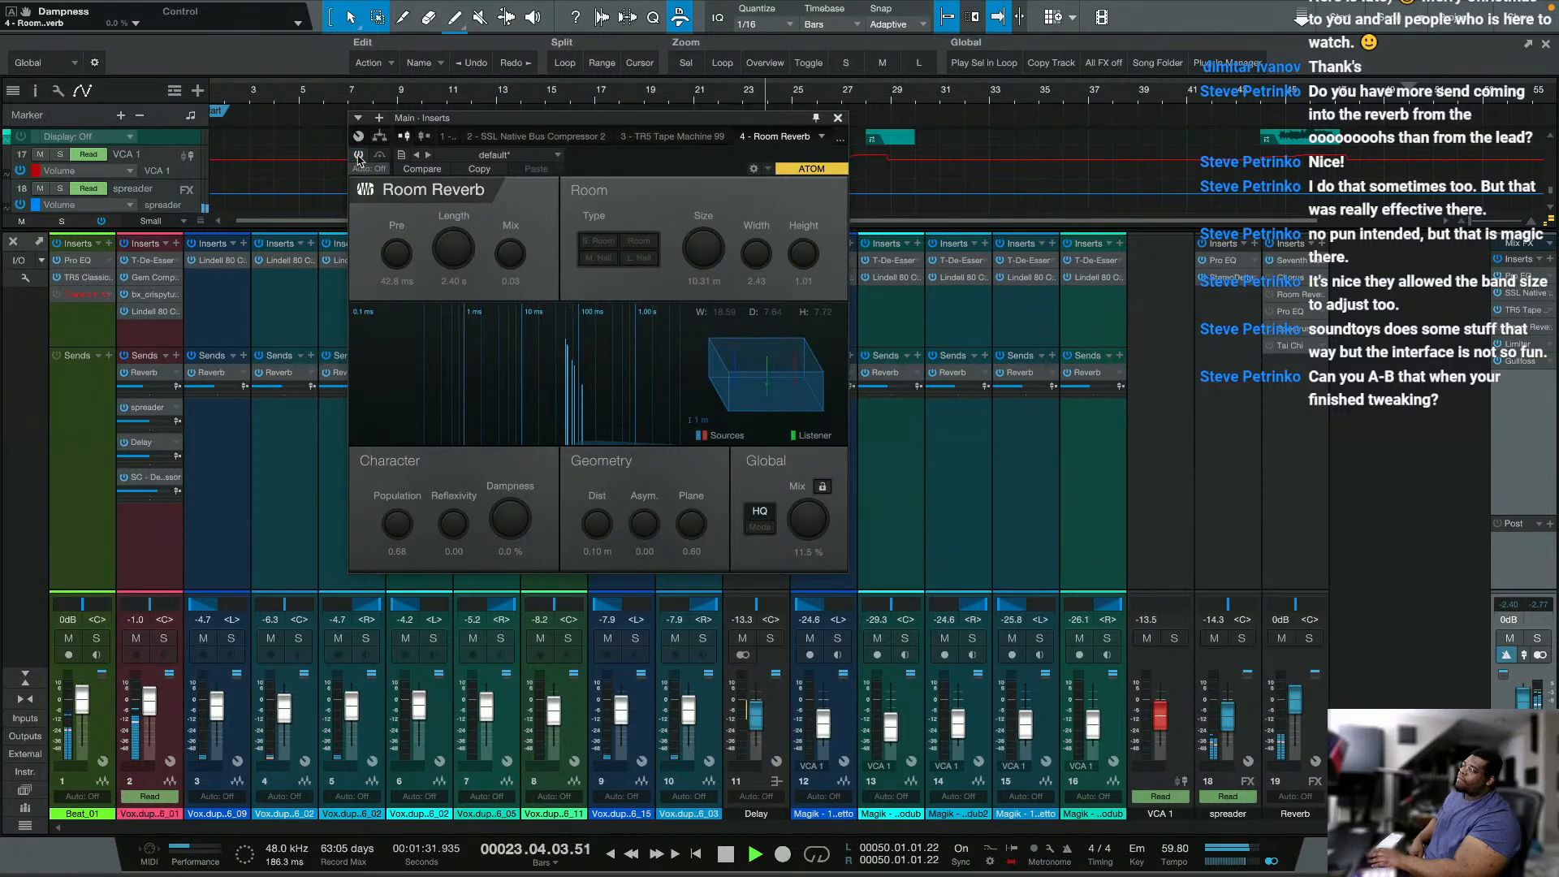
left_click(358, 156)
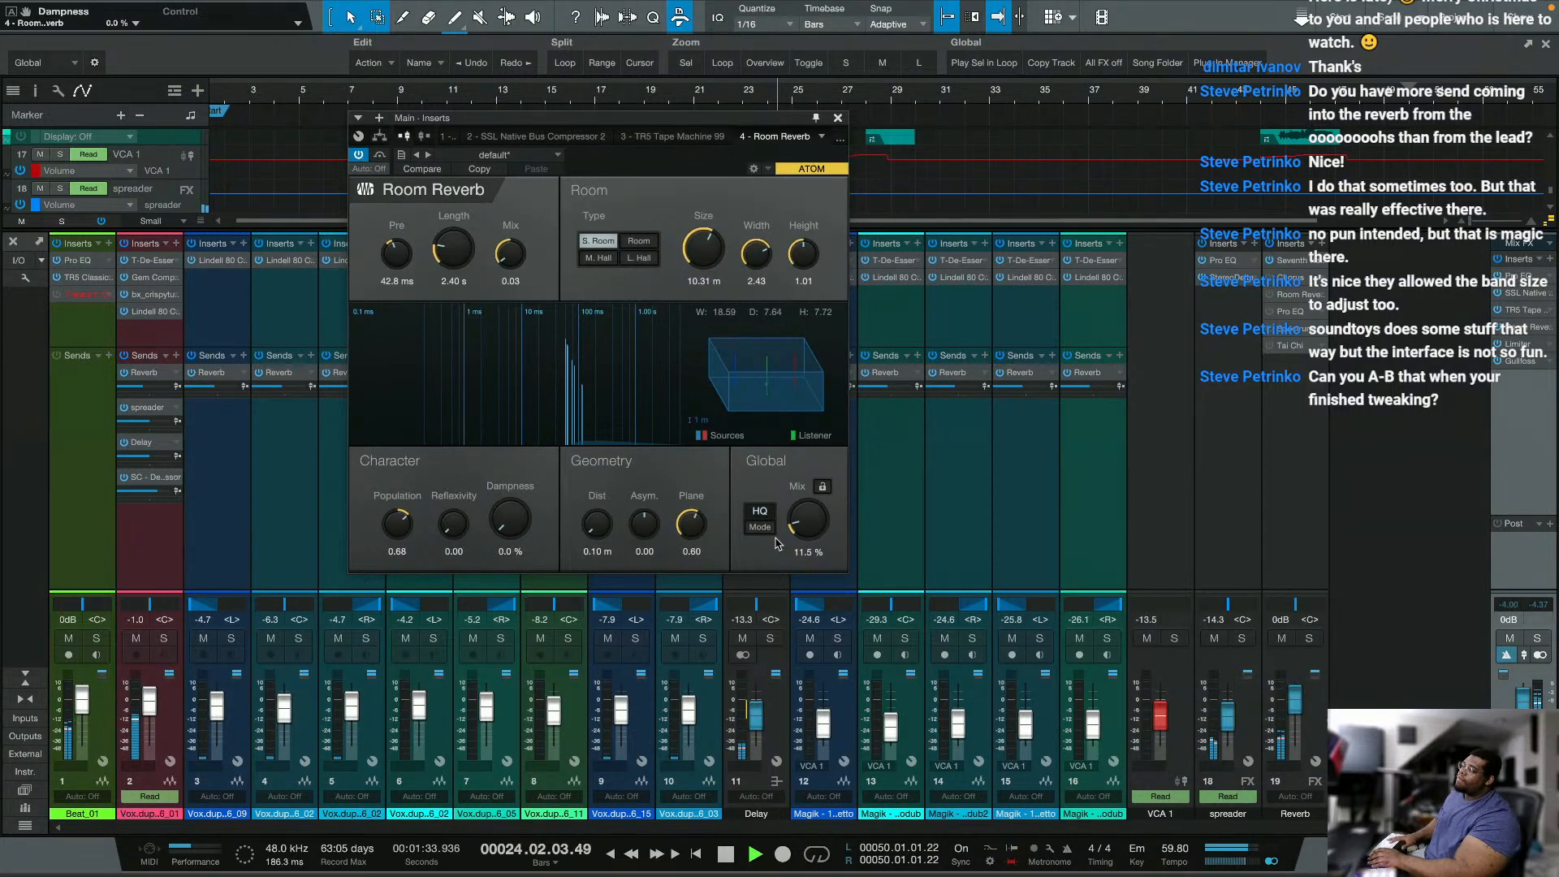
Step: Try Room Reverb's Eco mode, stop playback, and return the effect to HQ mode
left_click(754, 527)
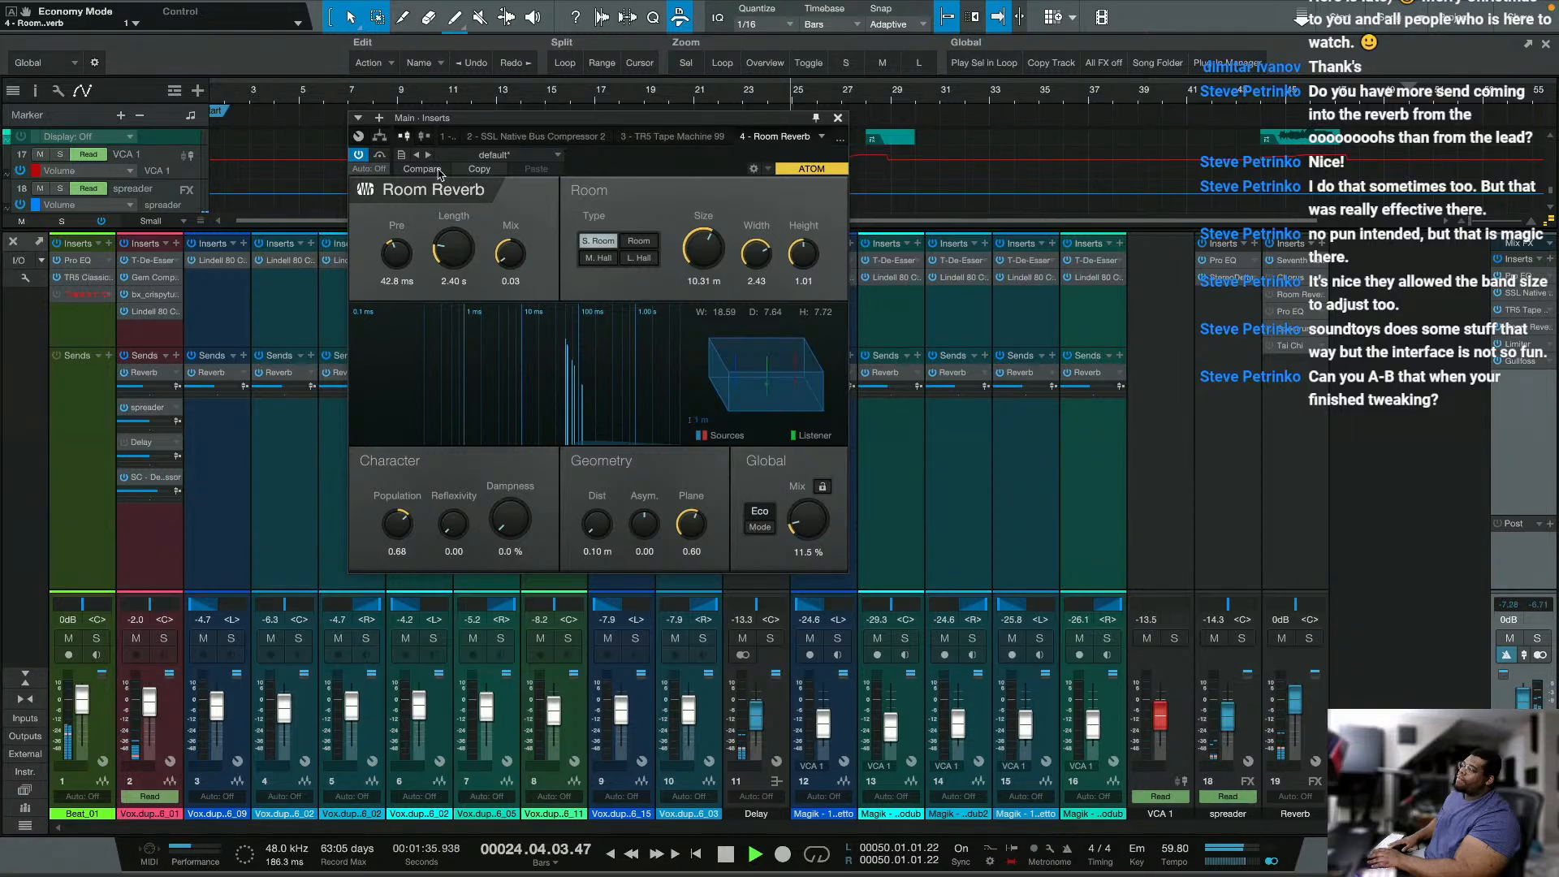
key("space")
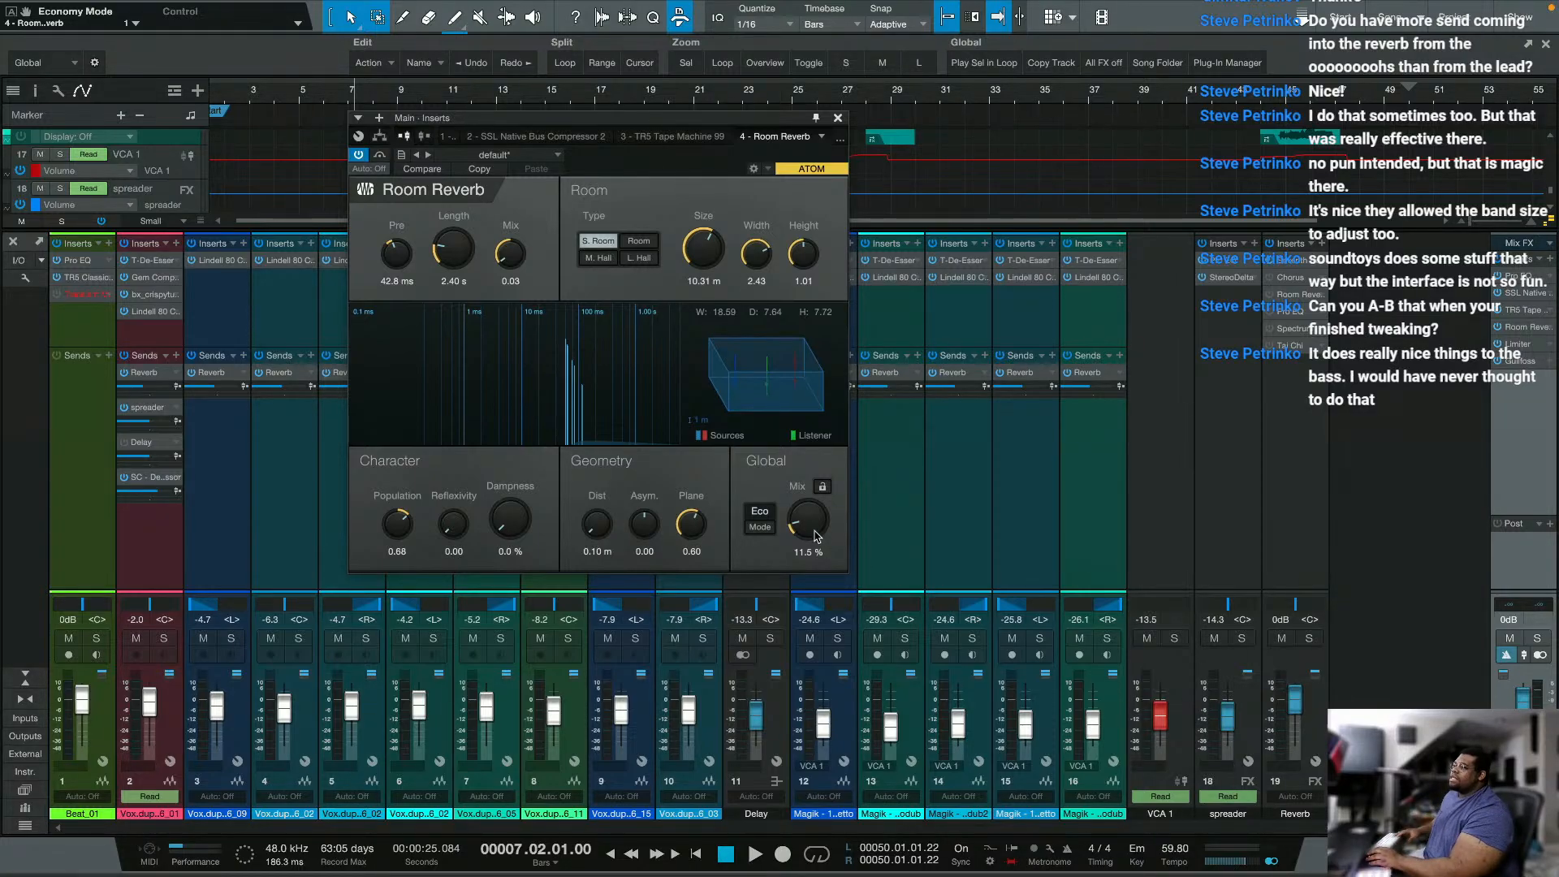
left_click(758, 526)
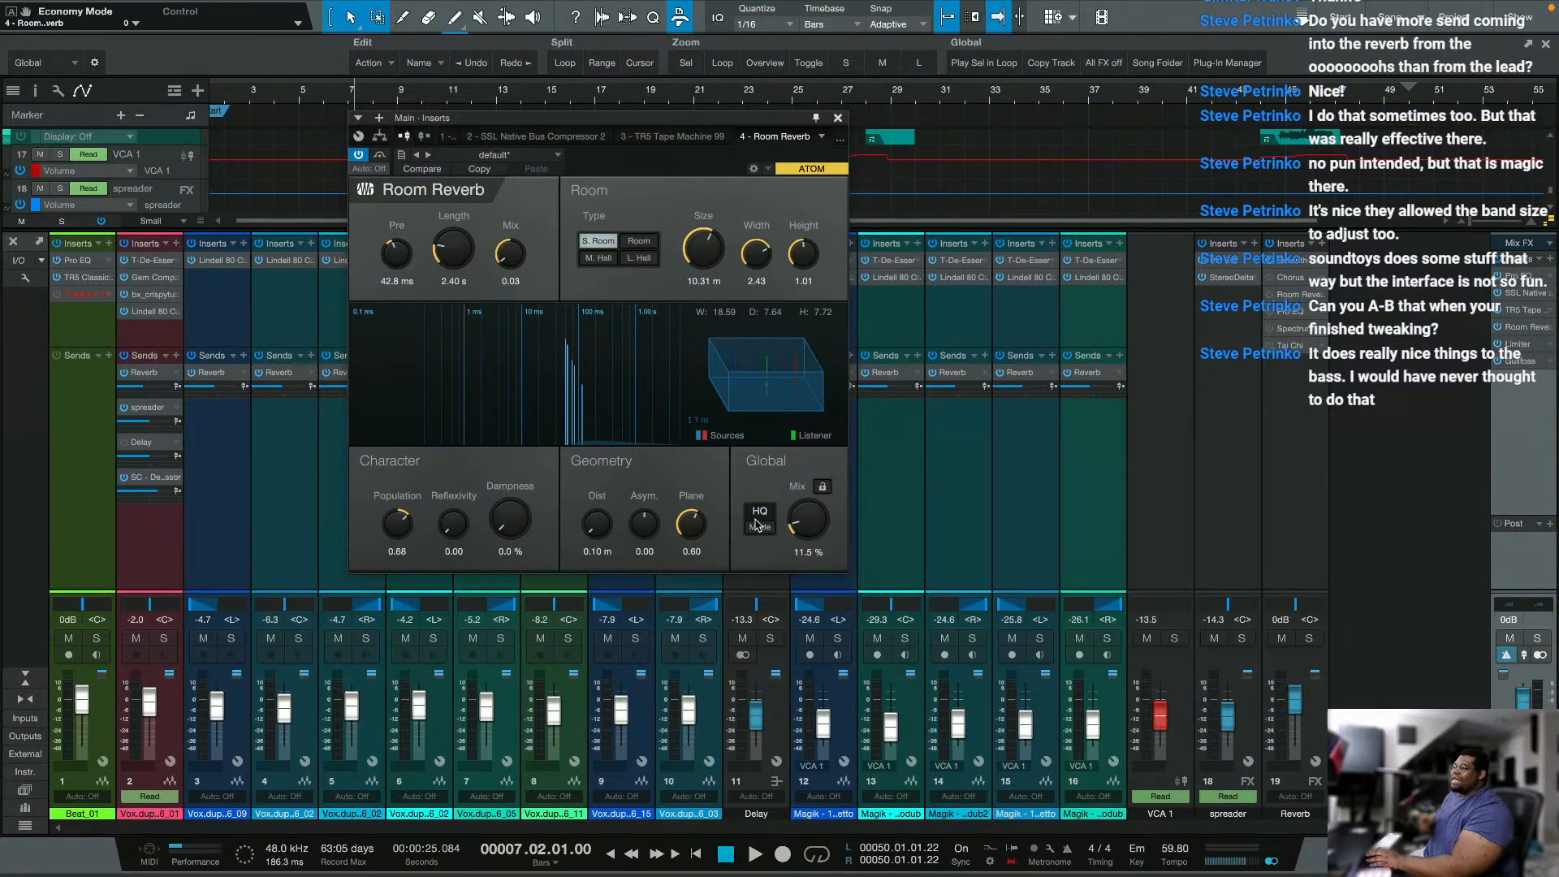
Step: Play the mix from bar 7 and A/B Room Reverb by deactivating and reactivating it, leaving it deactivated
key("space")
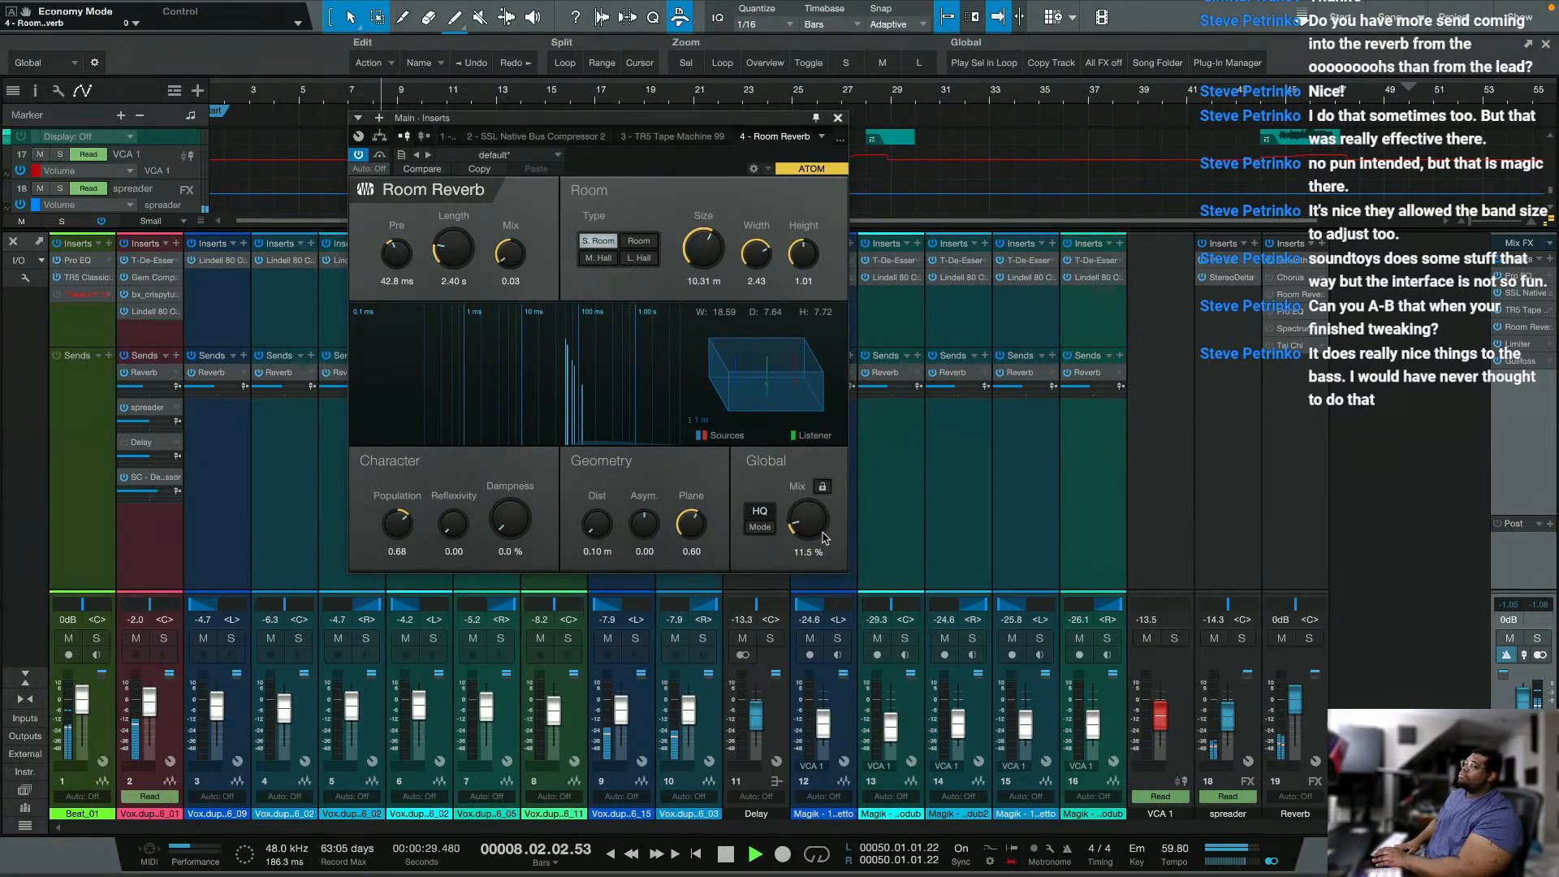
left_click(360, 156)
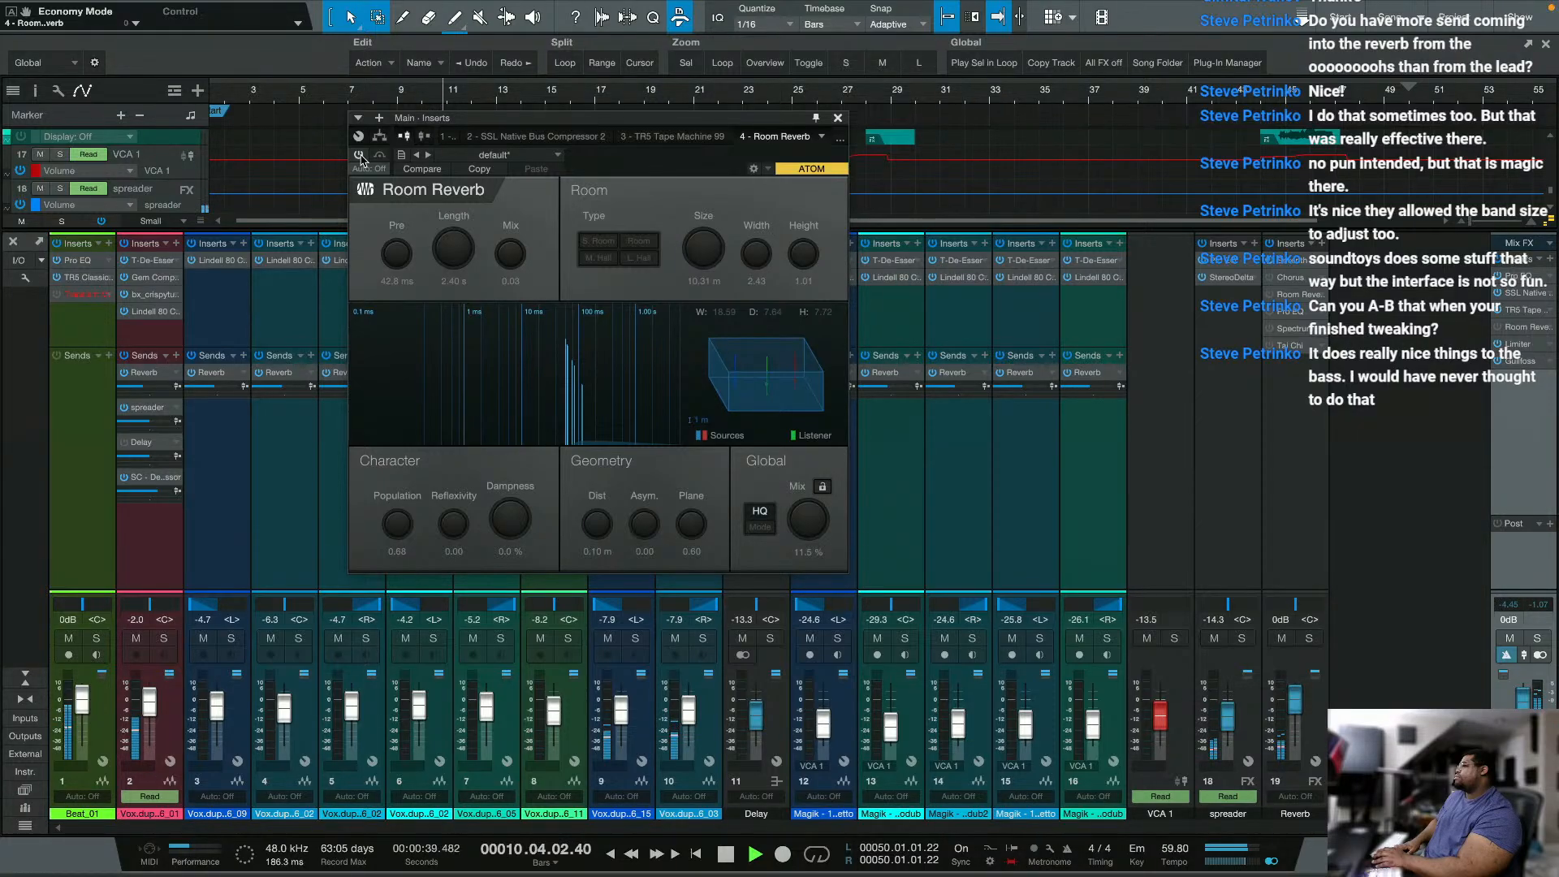
left_click(359, 156)
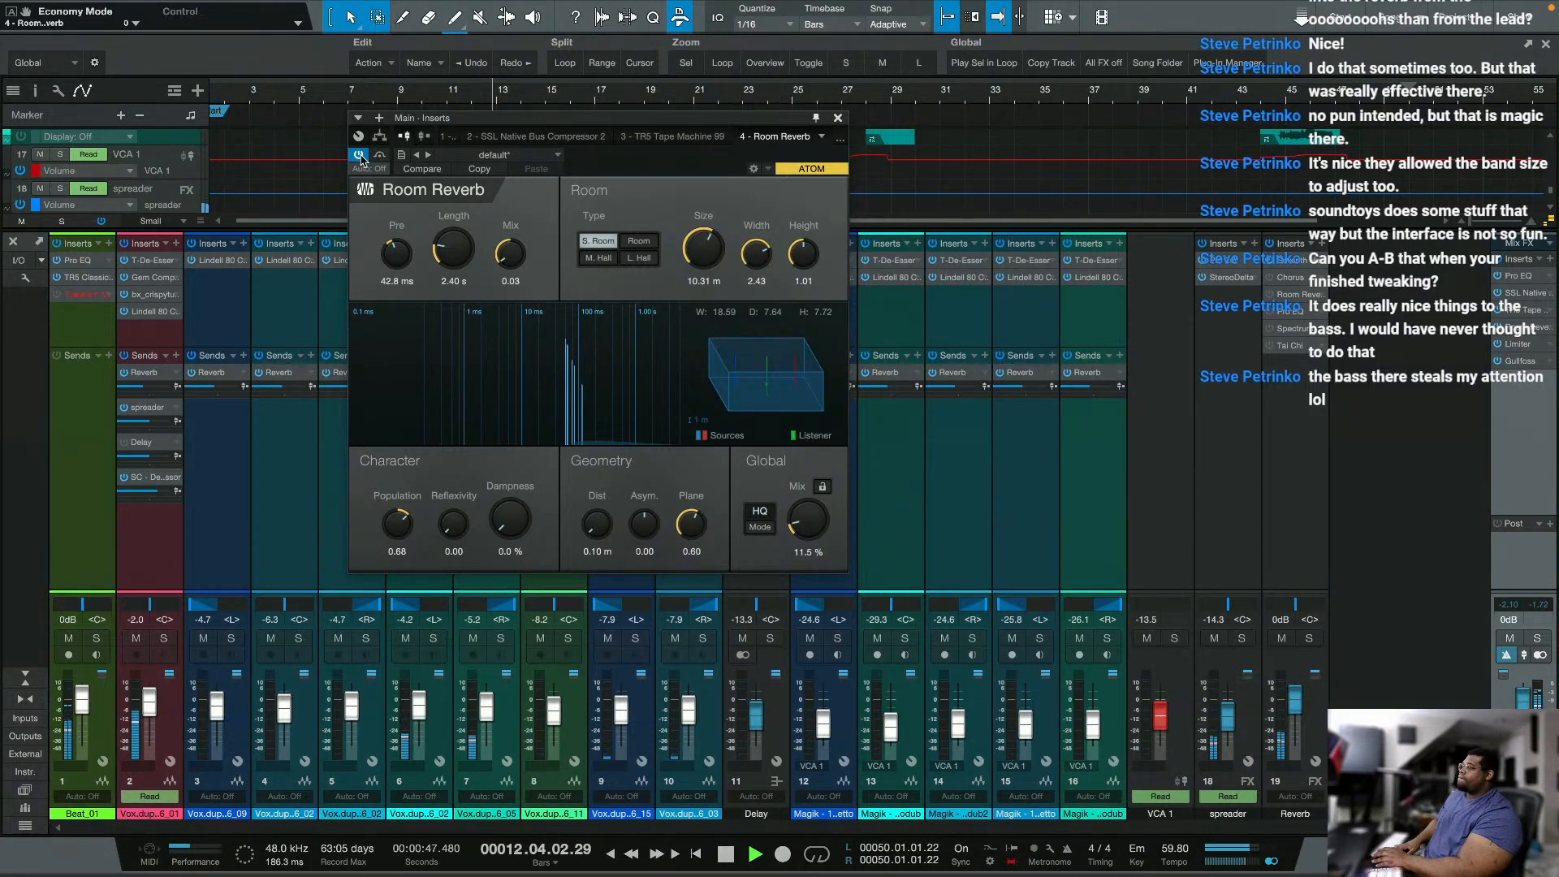
left_click(359, 155)
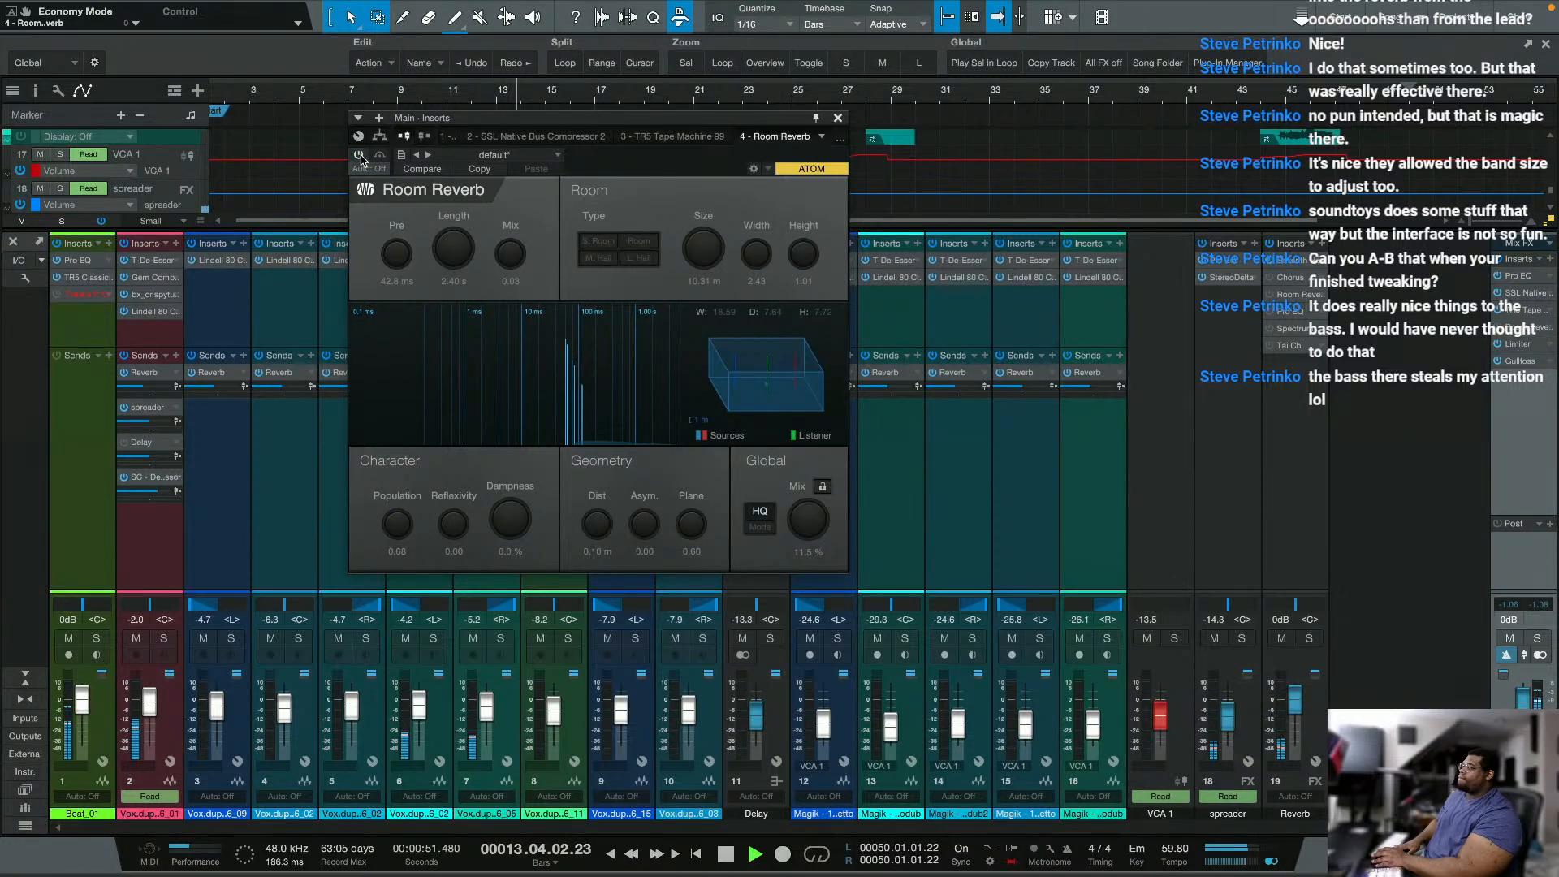
left_click(359, 155)
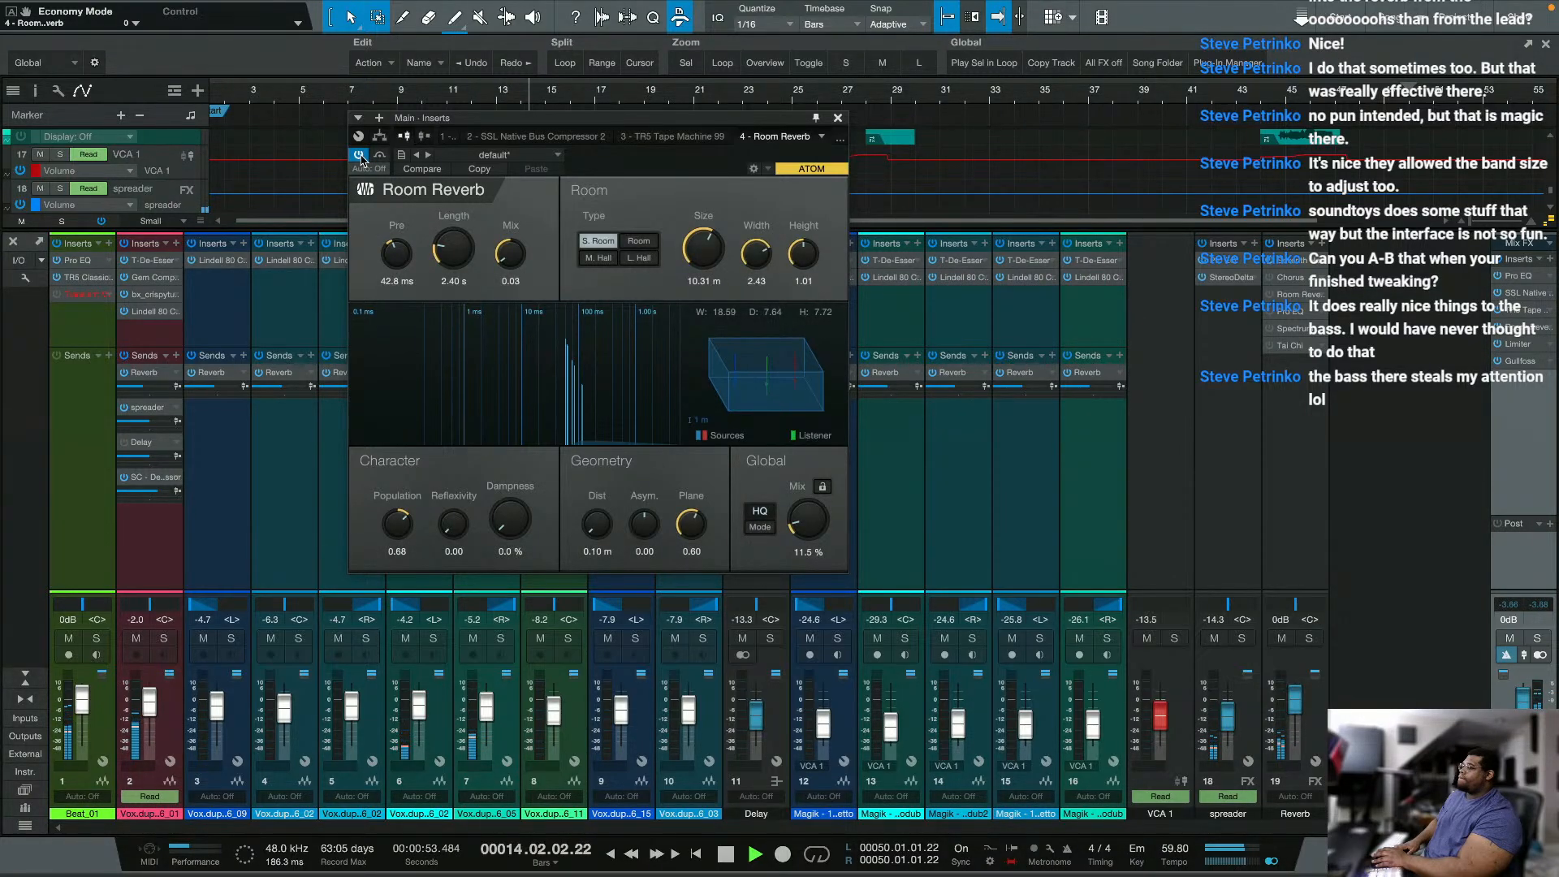
left_click(359, 155)
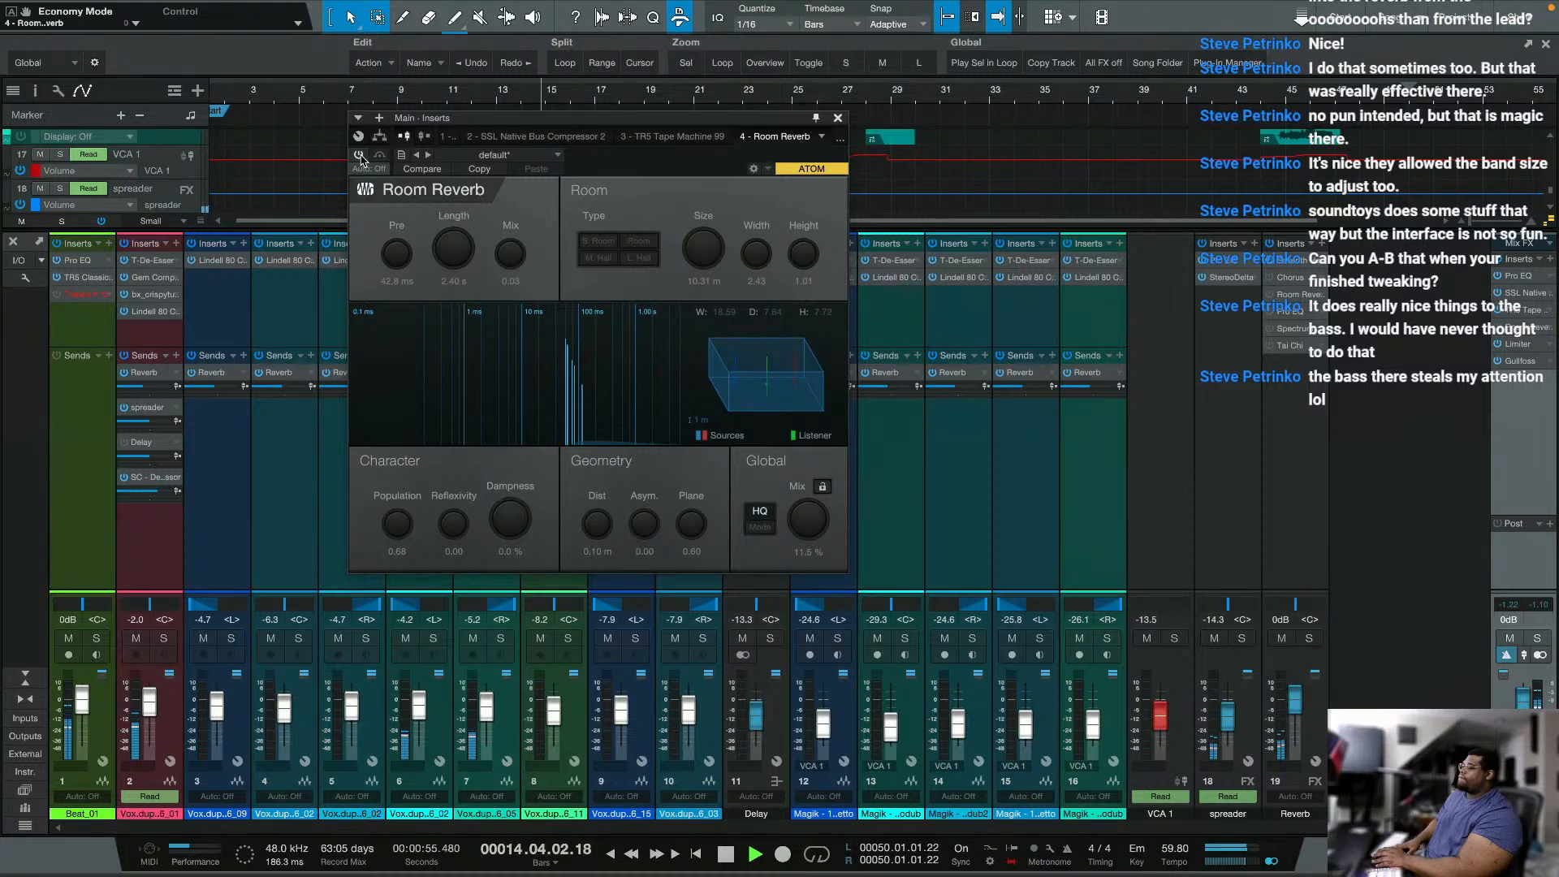
Step: Stop playback and remove Room Reverb from the Main output's inserts
key("space")
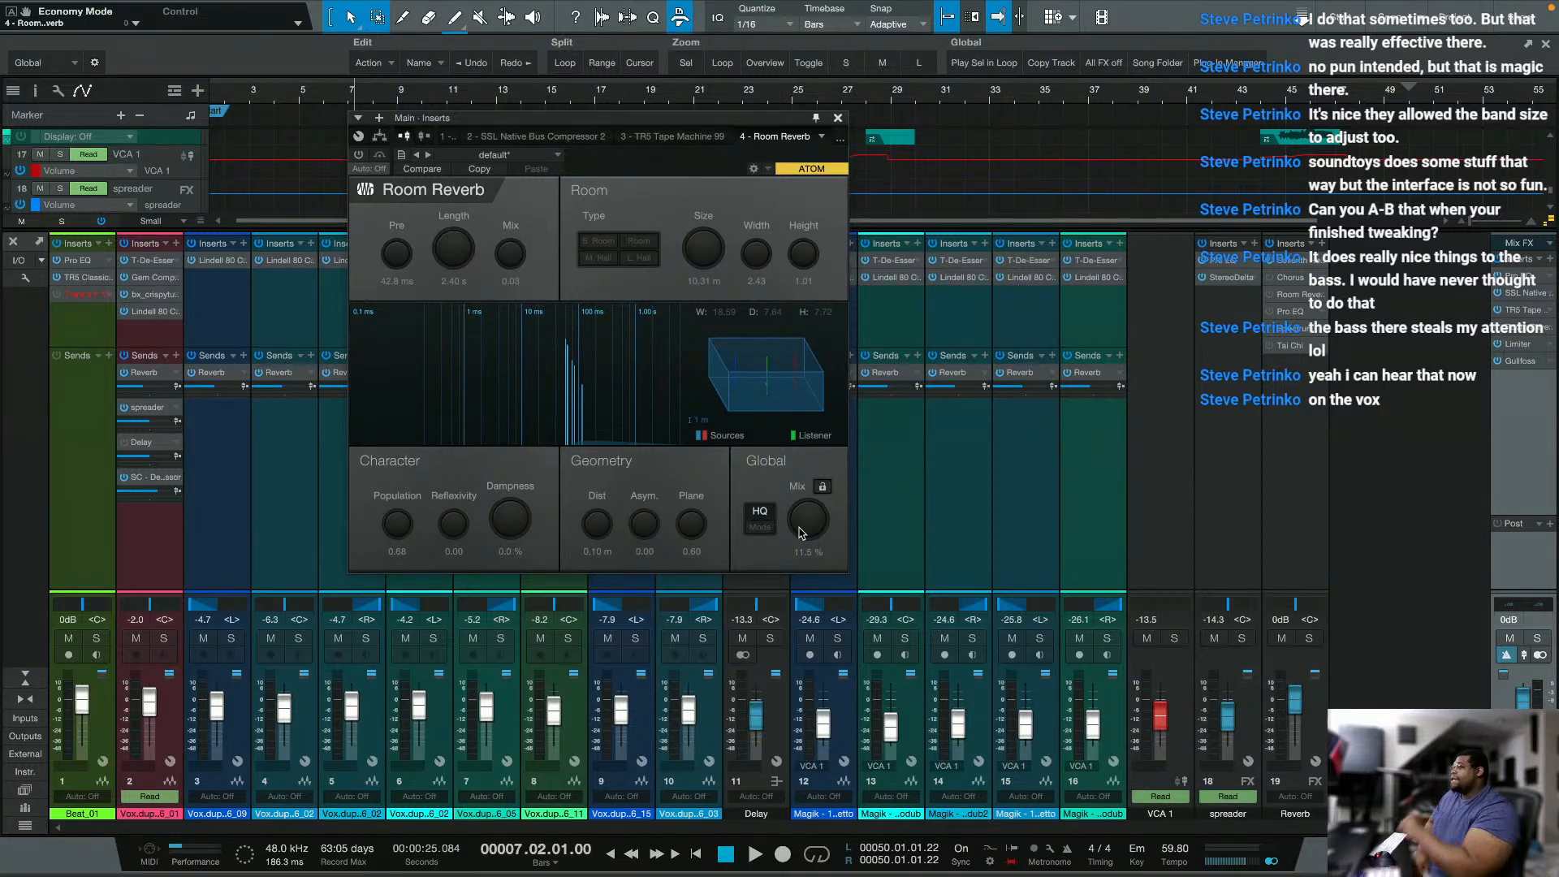
right_click(1547, 333)
left_click(1486, 502)
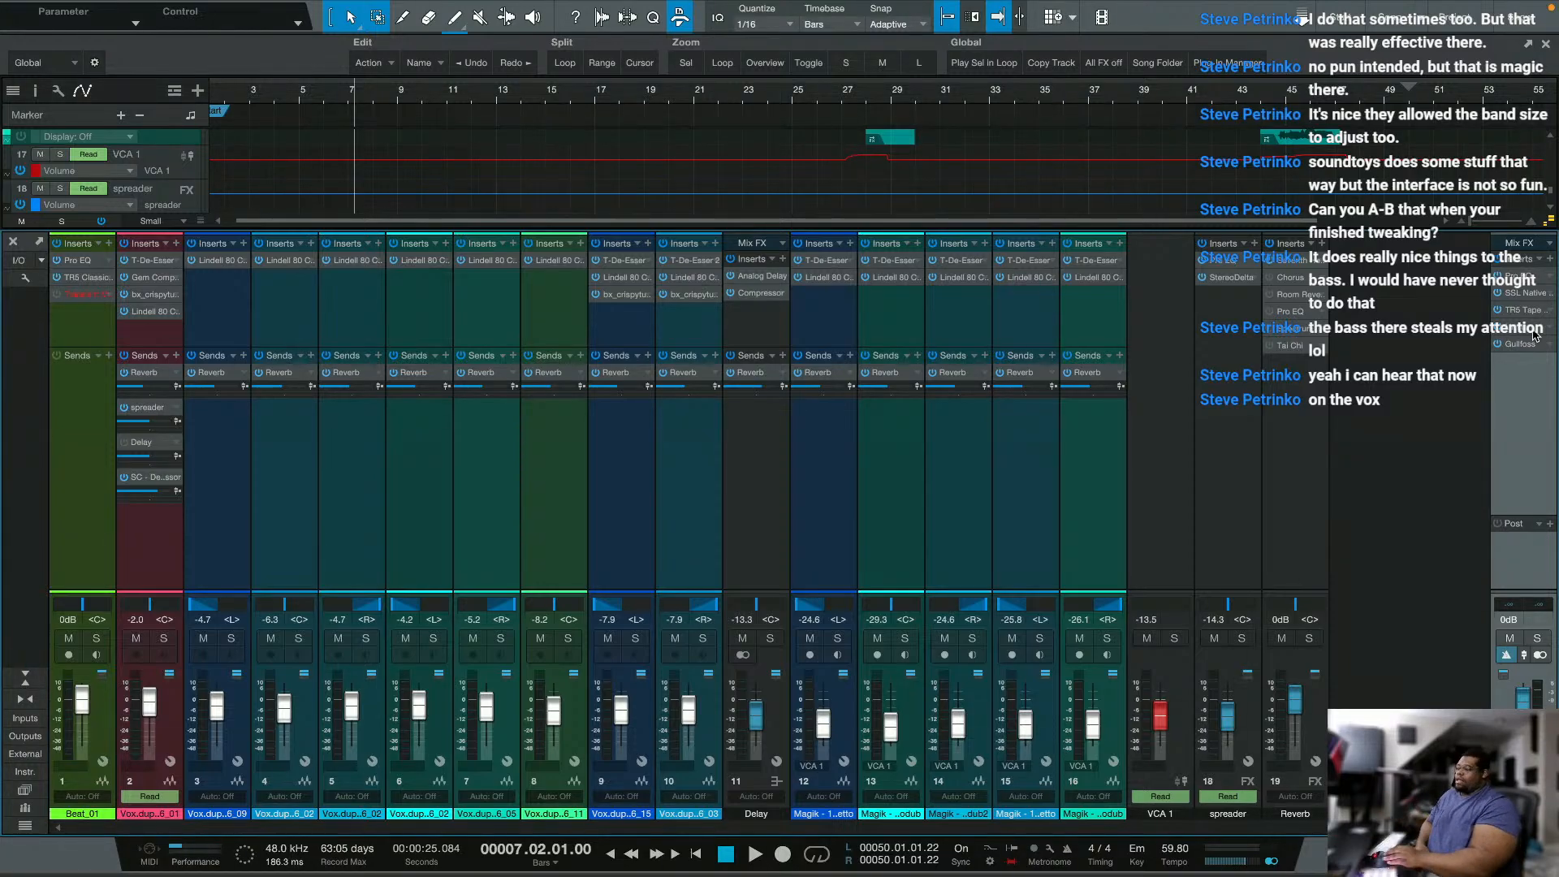
Step: Open Seventh Heaven Professional on the Reverb channel and examine its bank list and Chambers 1 presets
left_click(1297, 261)
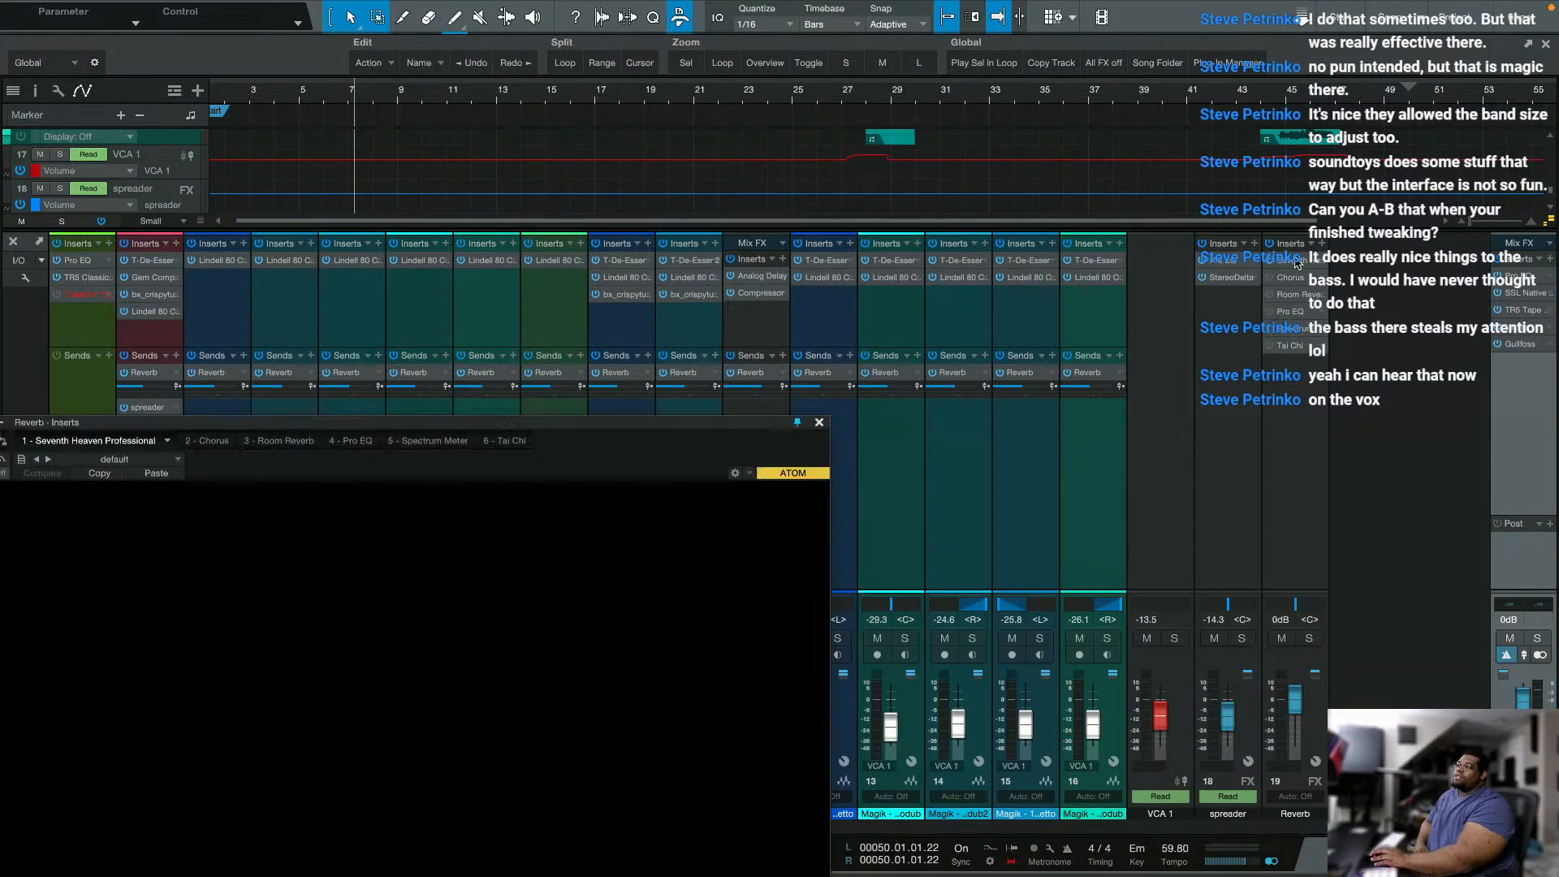
left_click(415, 588)
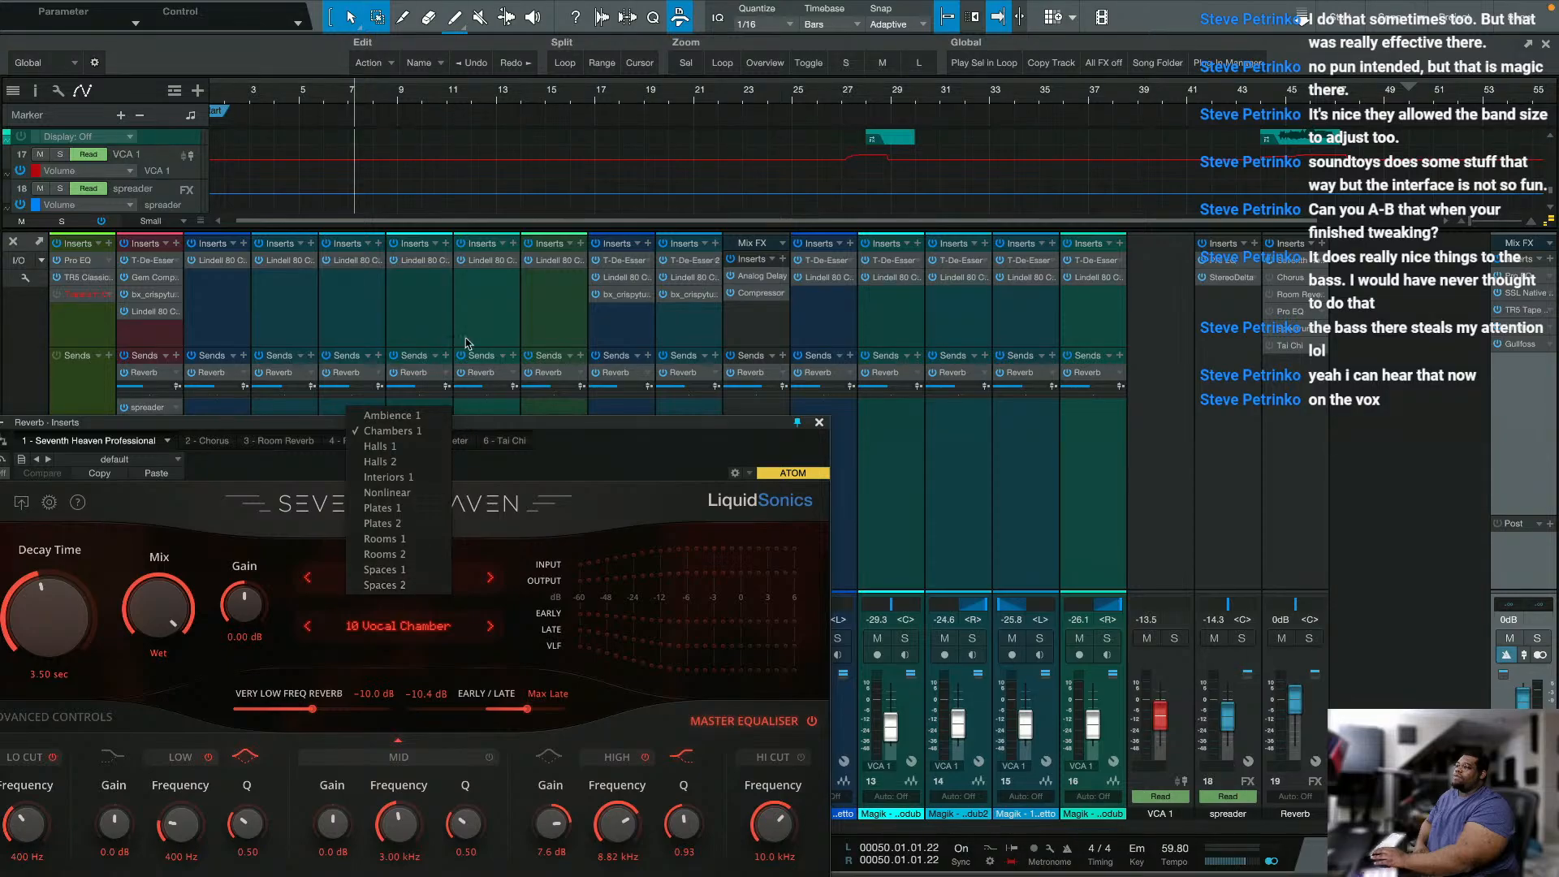
left_click(461, 633)
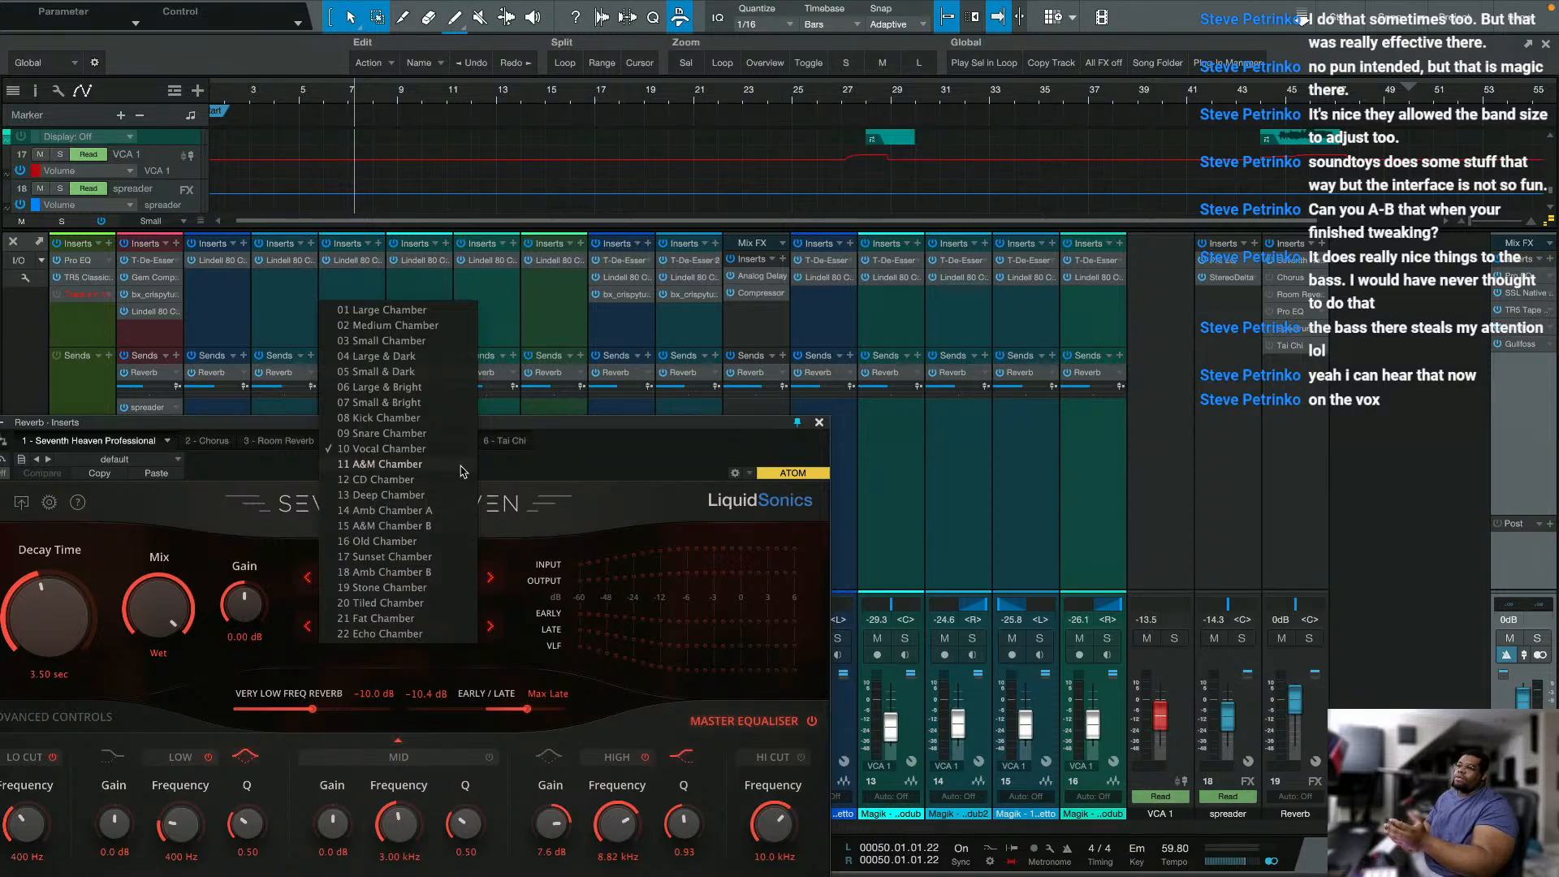
left_click(493, 489)
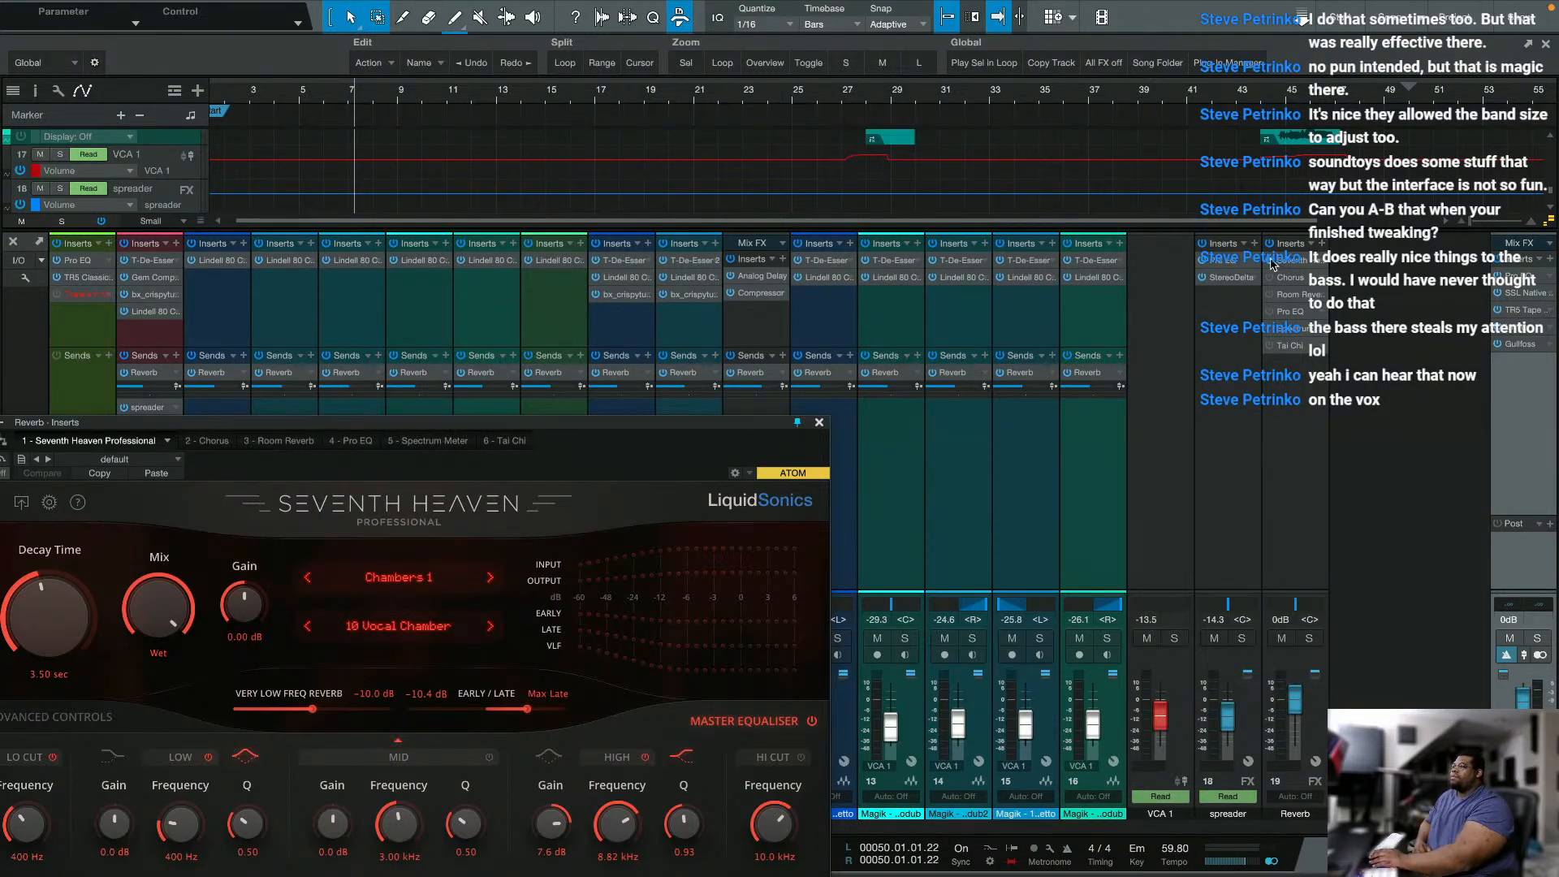
Step: Search the effects for "plates" and add Lustrous Plates Surround to the Reverb channel's inserts
left_click(1321, 243)
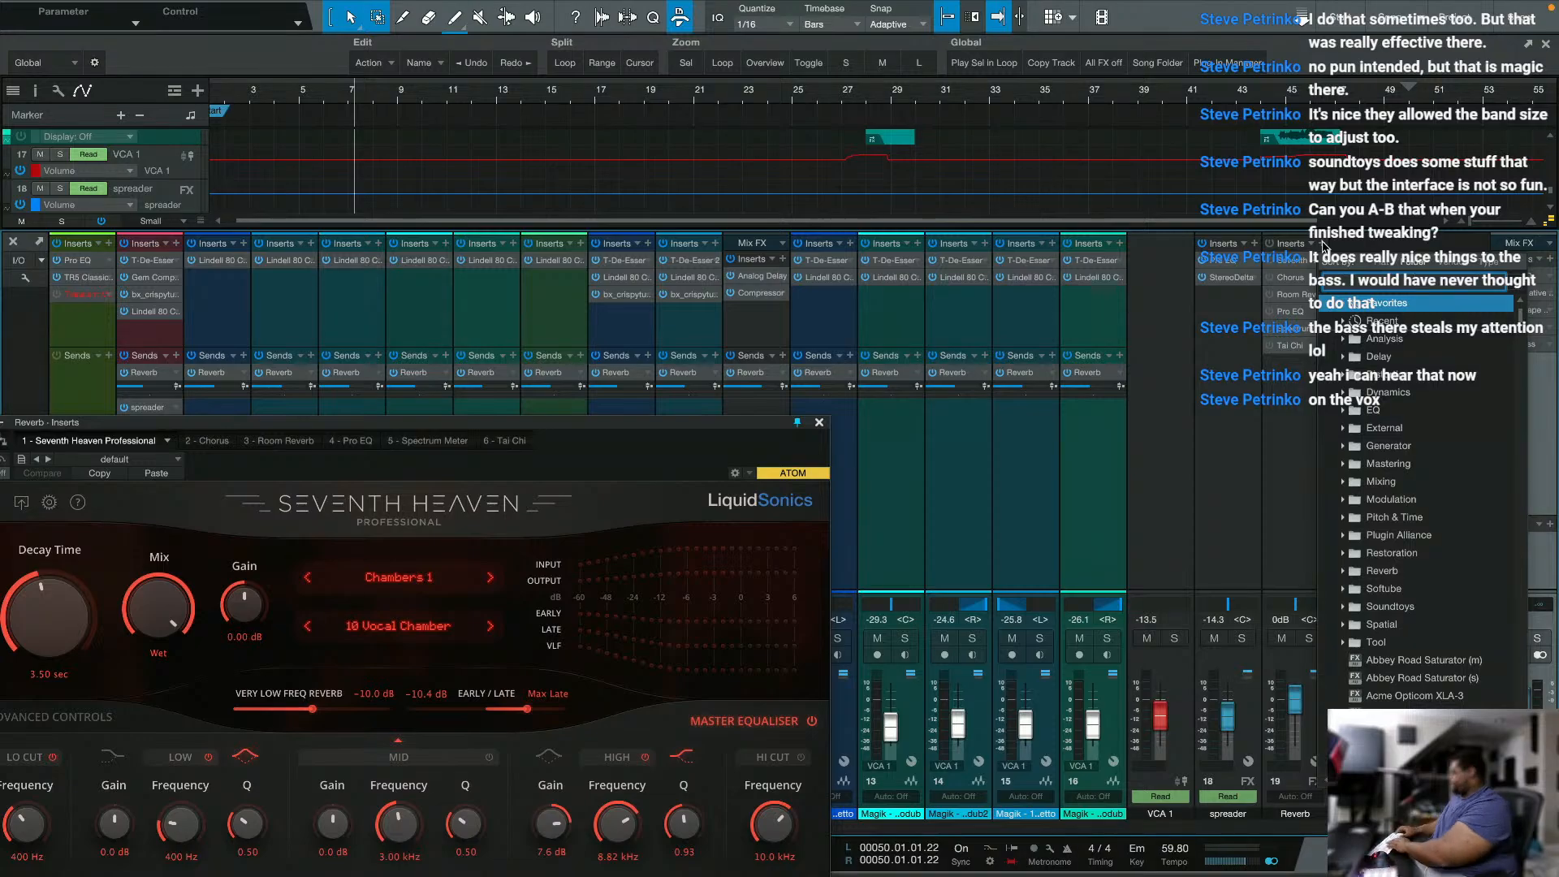
type("plates")
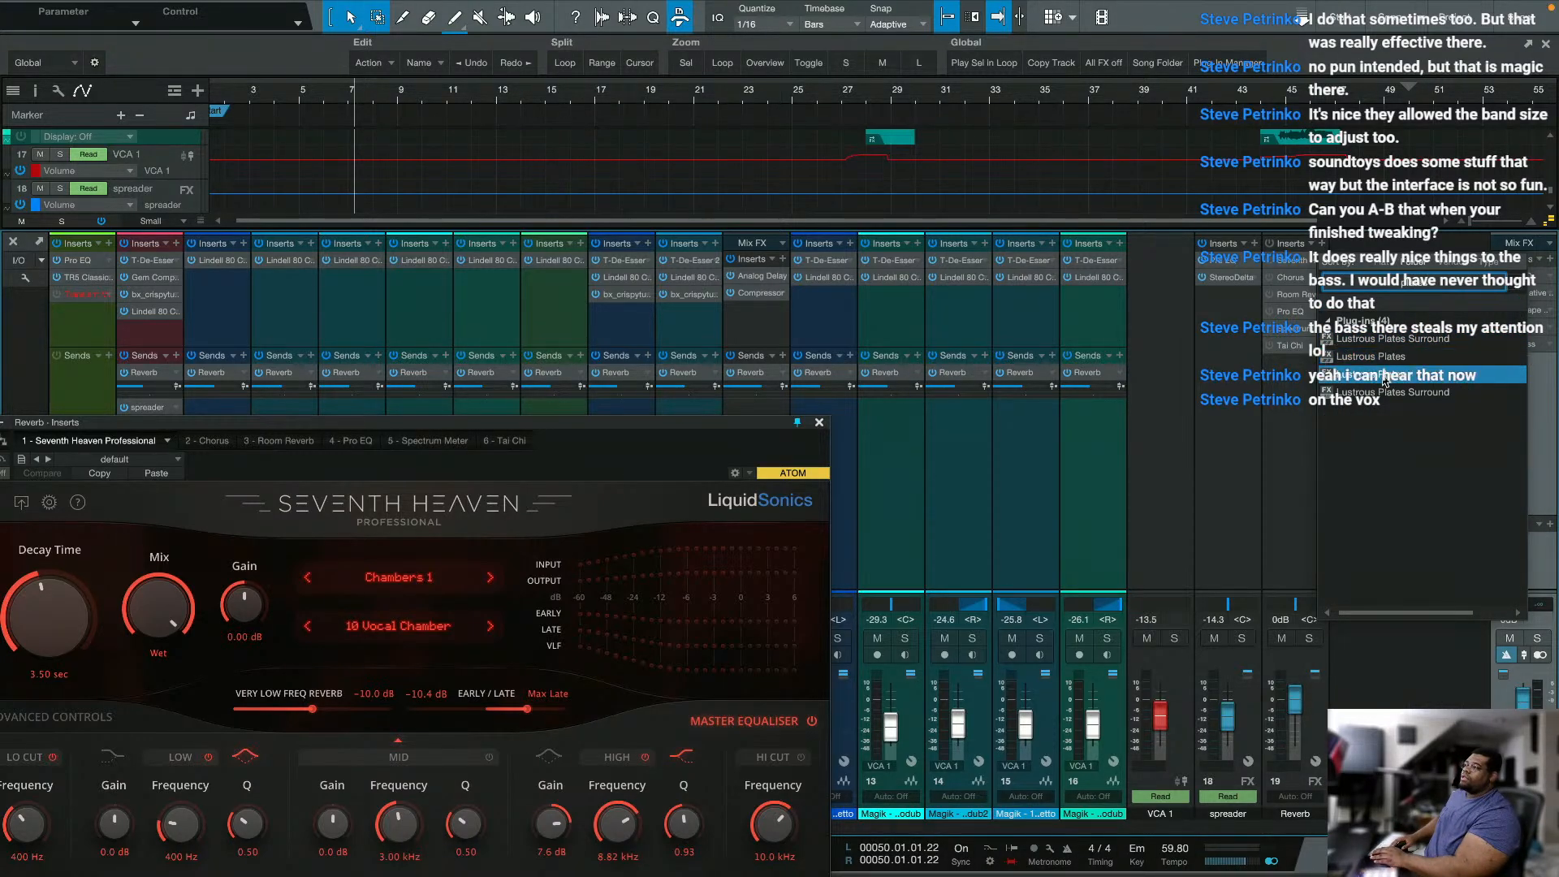
left_click(1364, 400)
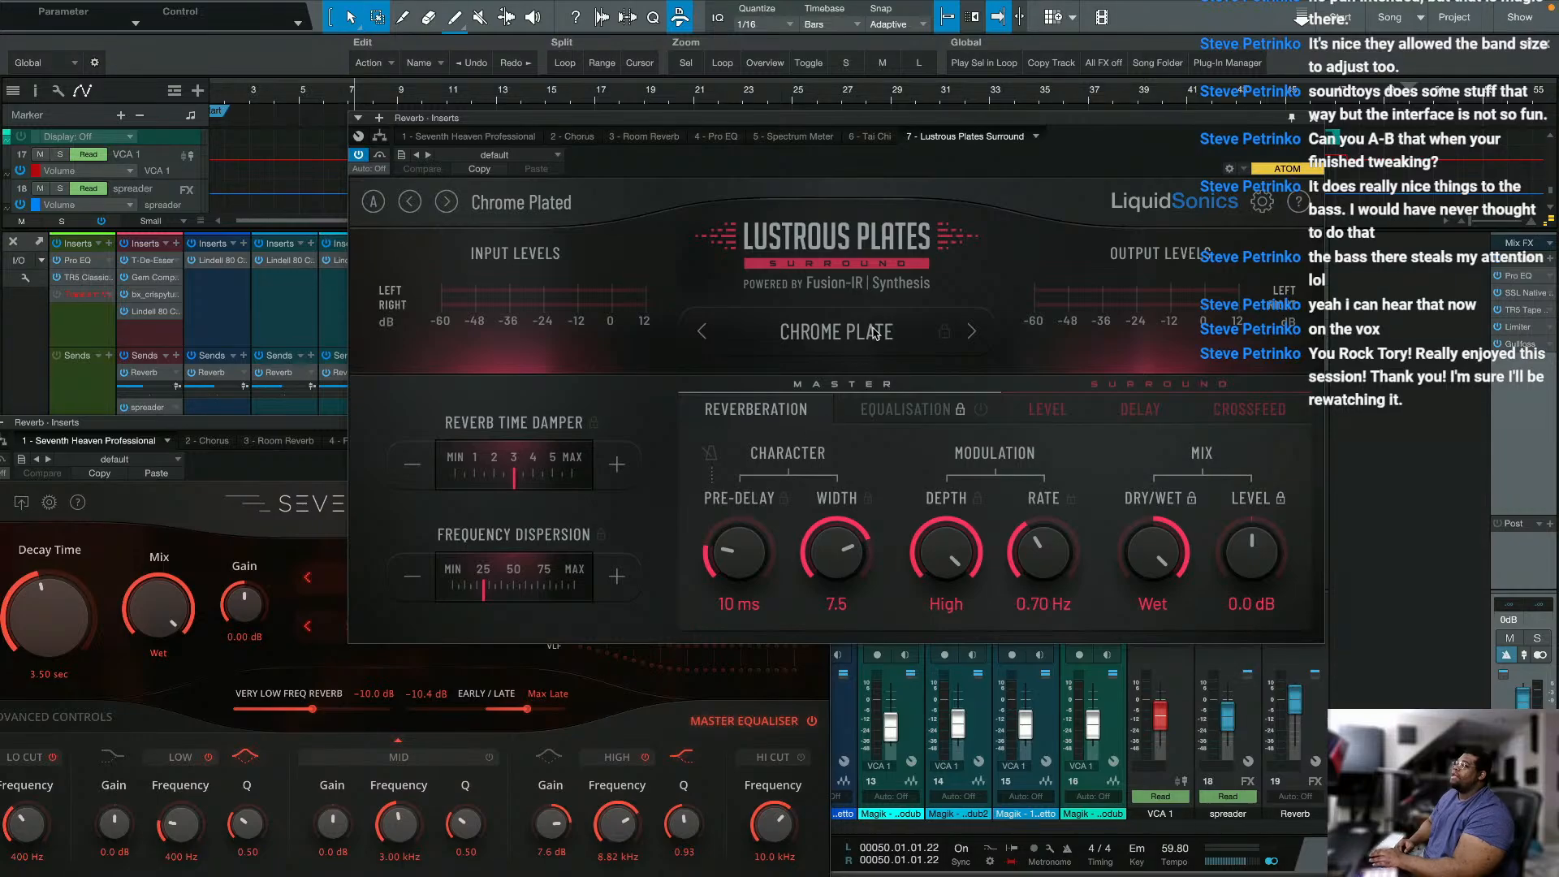
Step: Browse the plate models in Lustrous Plates, selecting Gold Plate and switching to Silver Plate
left_click(822, 340)
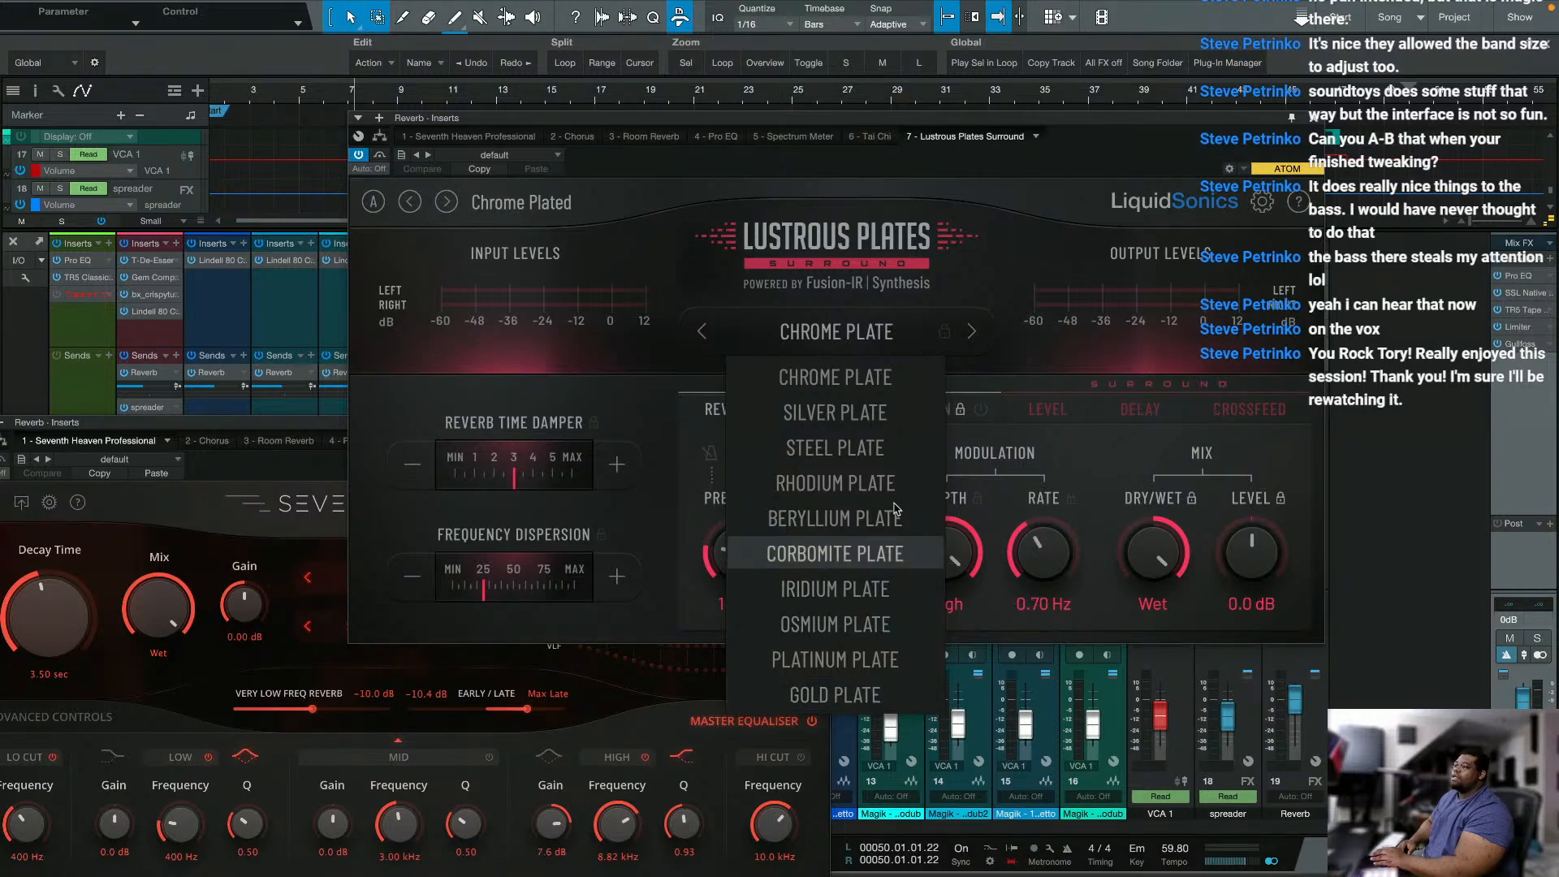
left_click(966, 442)
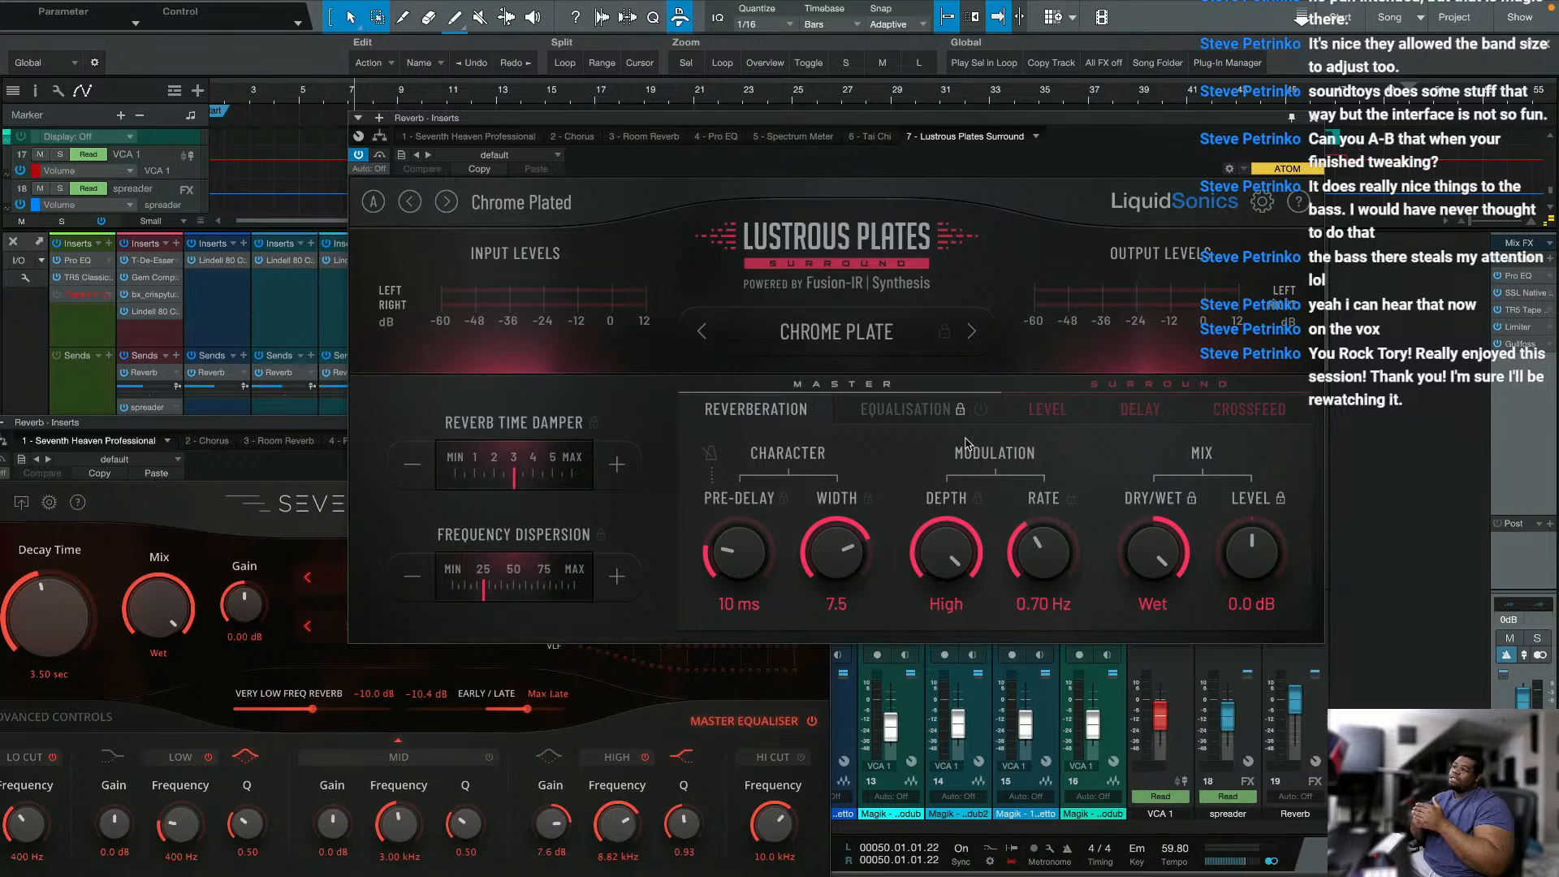
left_click(809, 335)
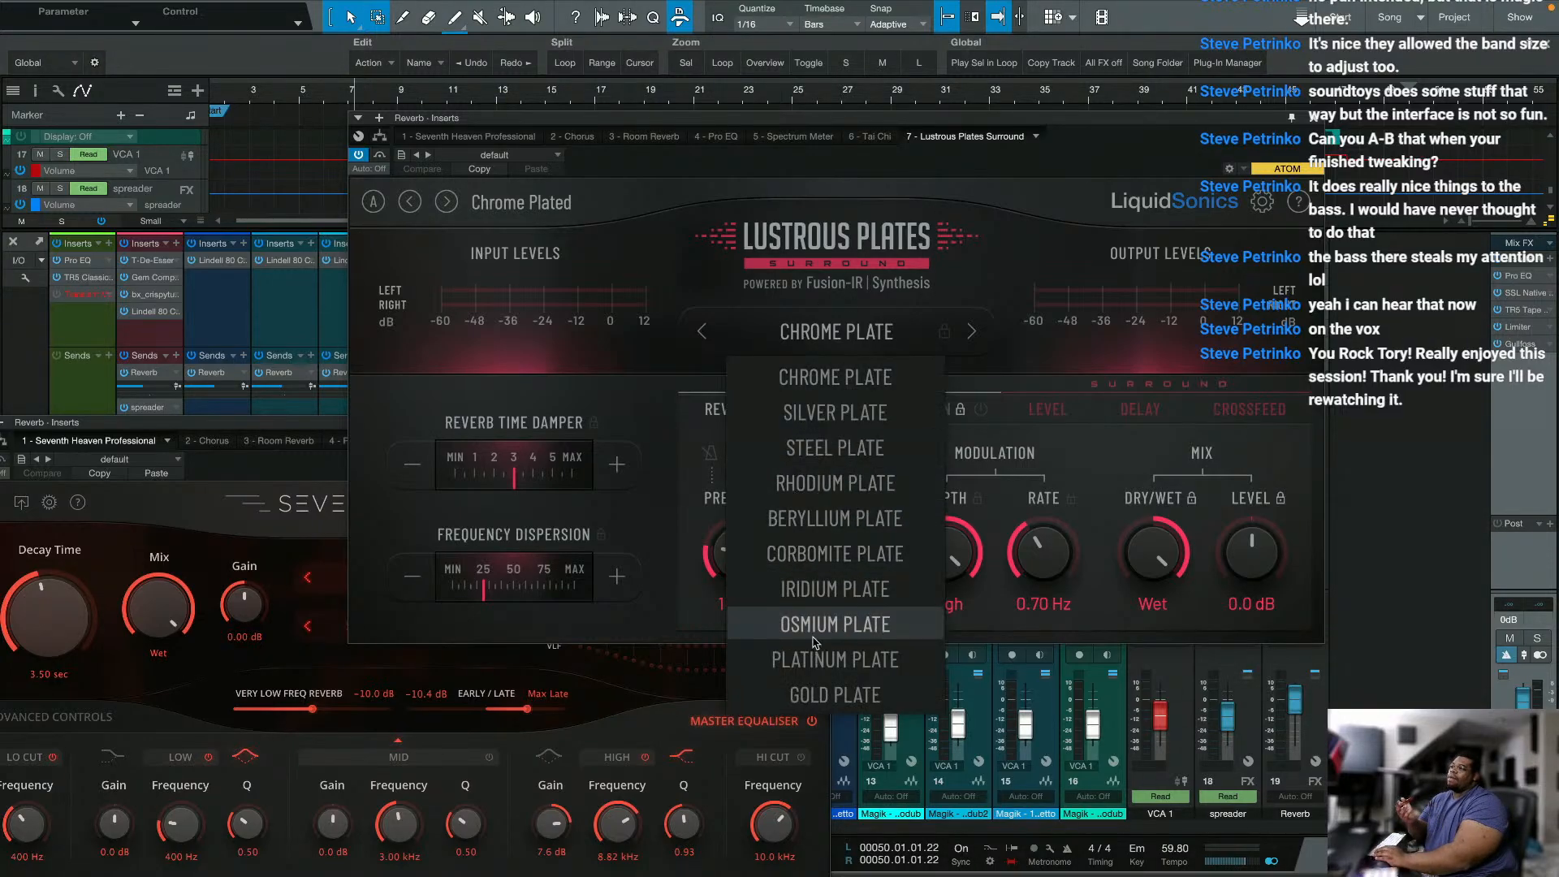
left_click(802, 697)
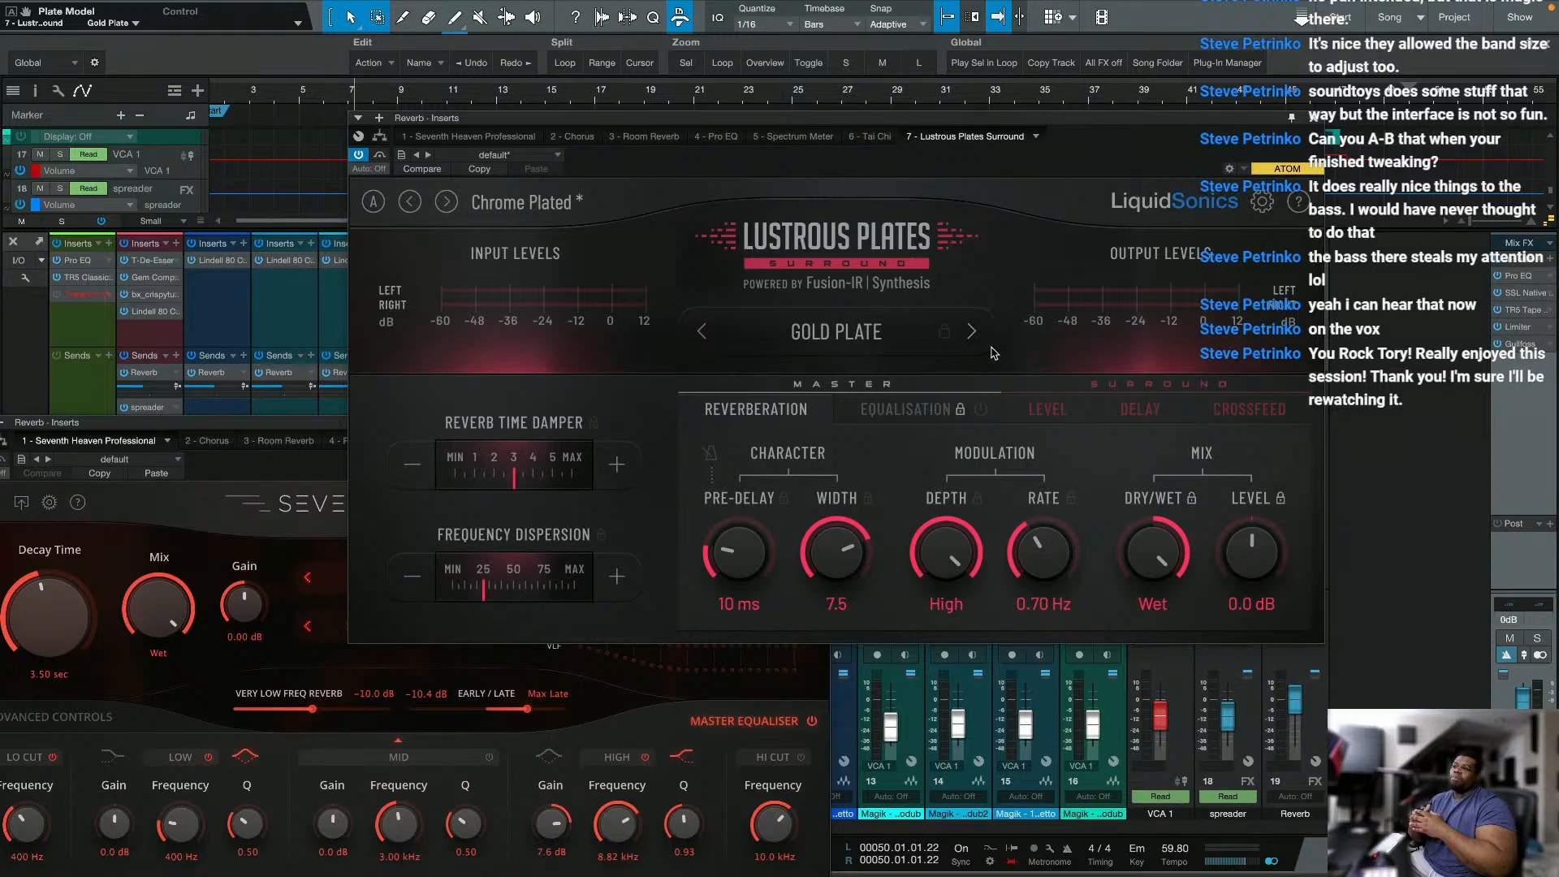
left_click(833, 340)
left_click(828, 423)
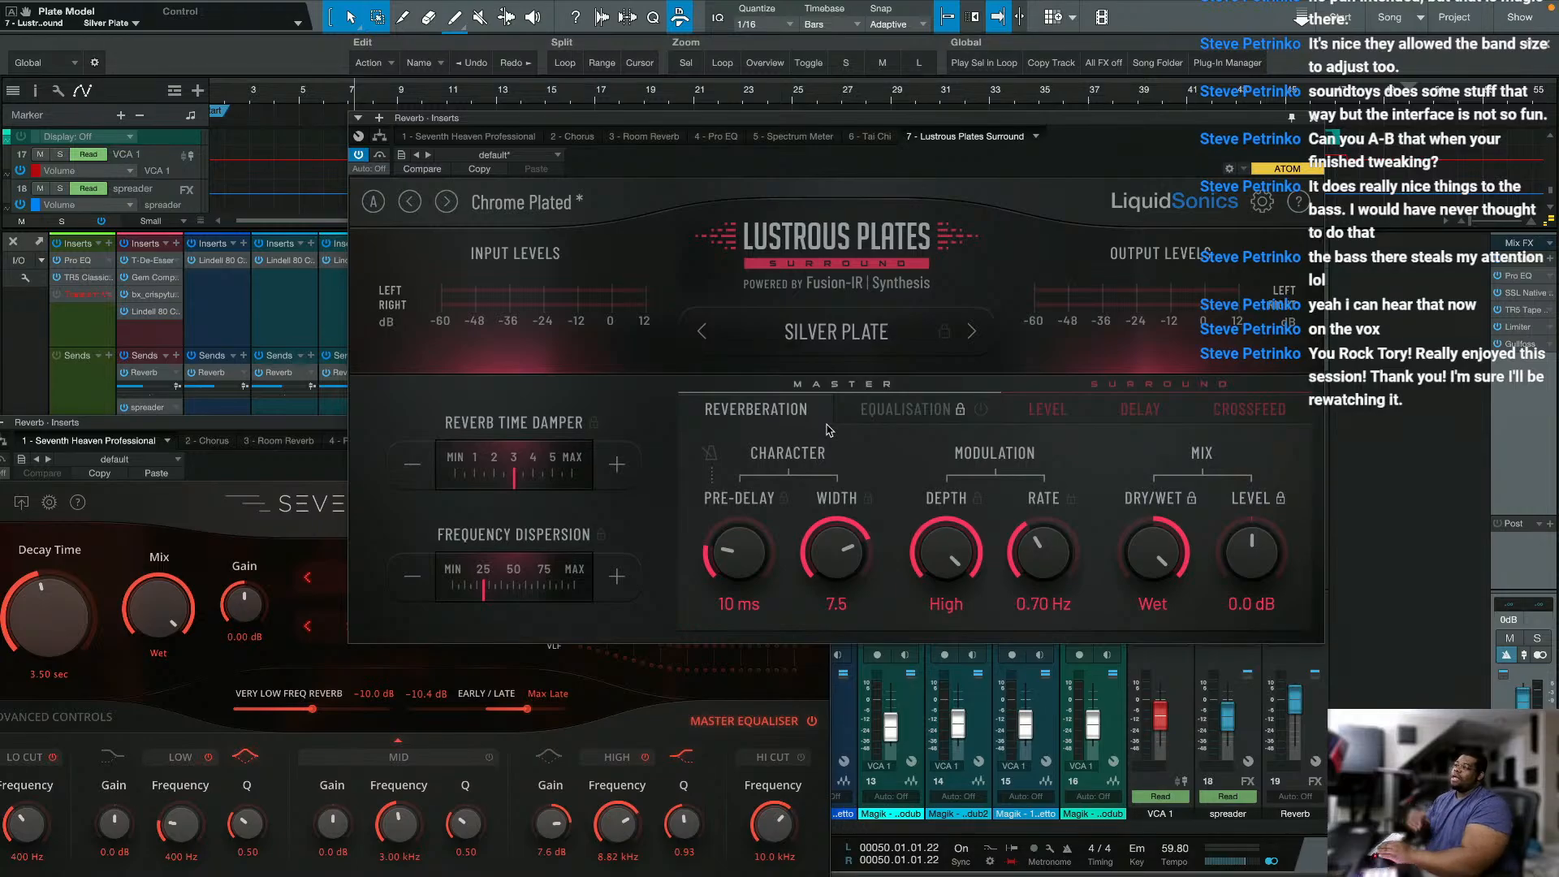
Step: Move the Lustrous Plates window clear of the mixer's Reverb channel, start playback, solo Reverb and mute the spreader channel
left_click_drag(1076, 123, 827, 118)
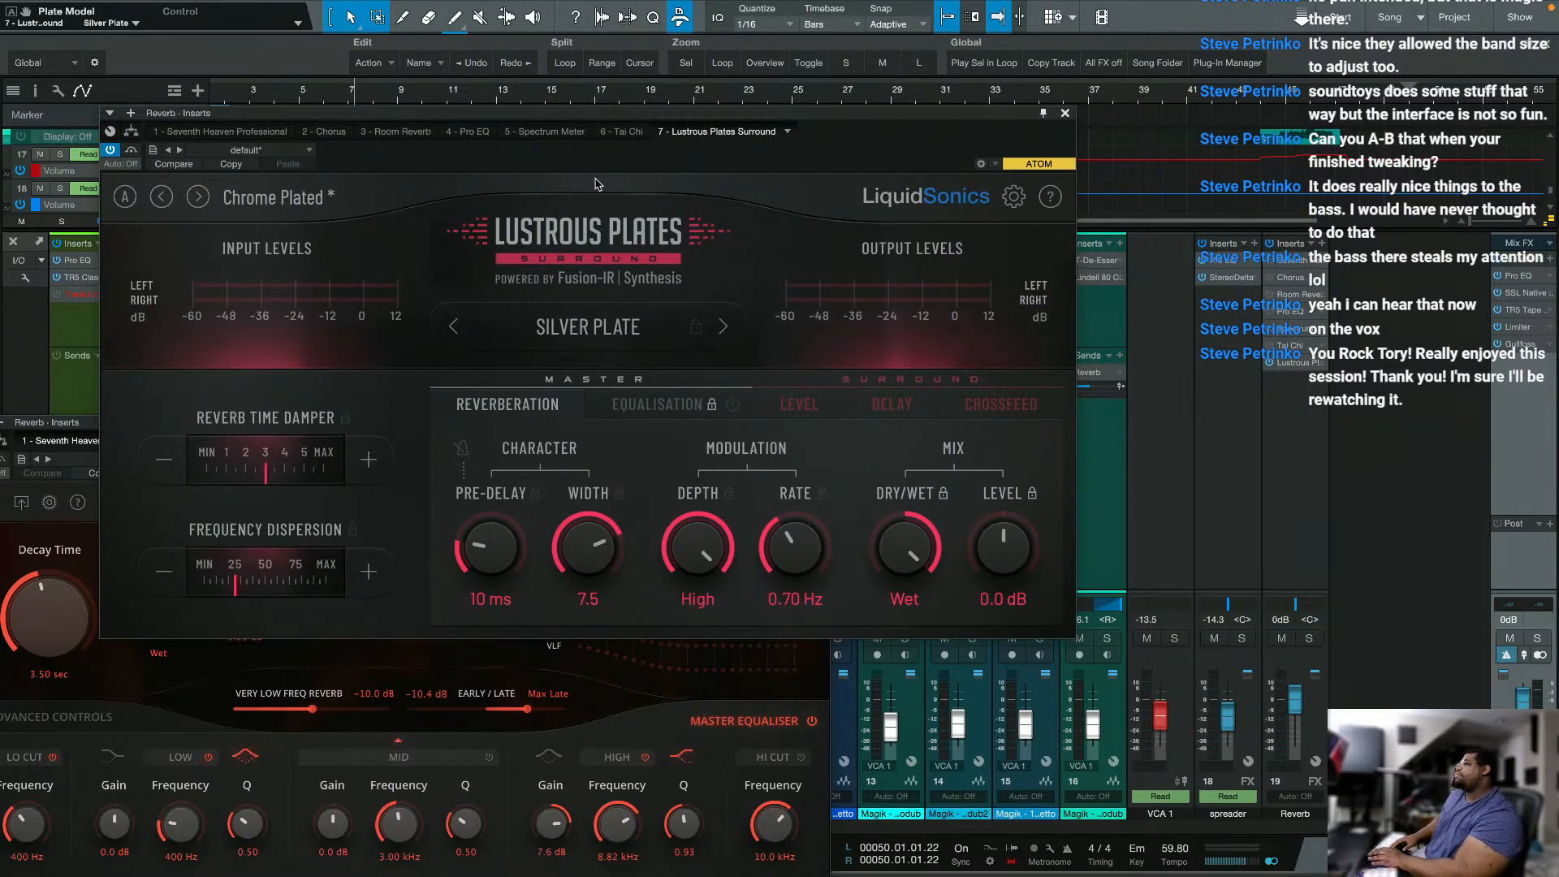
key("space")
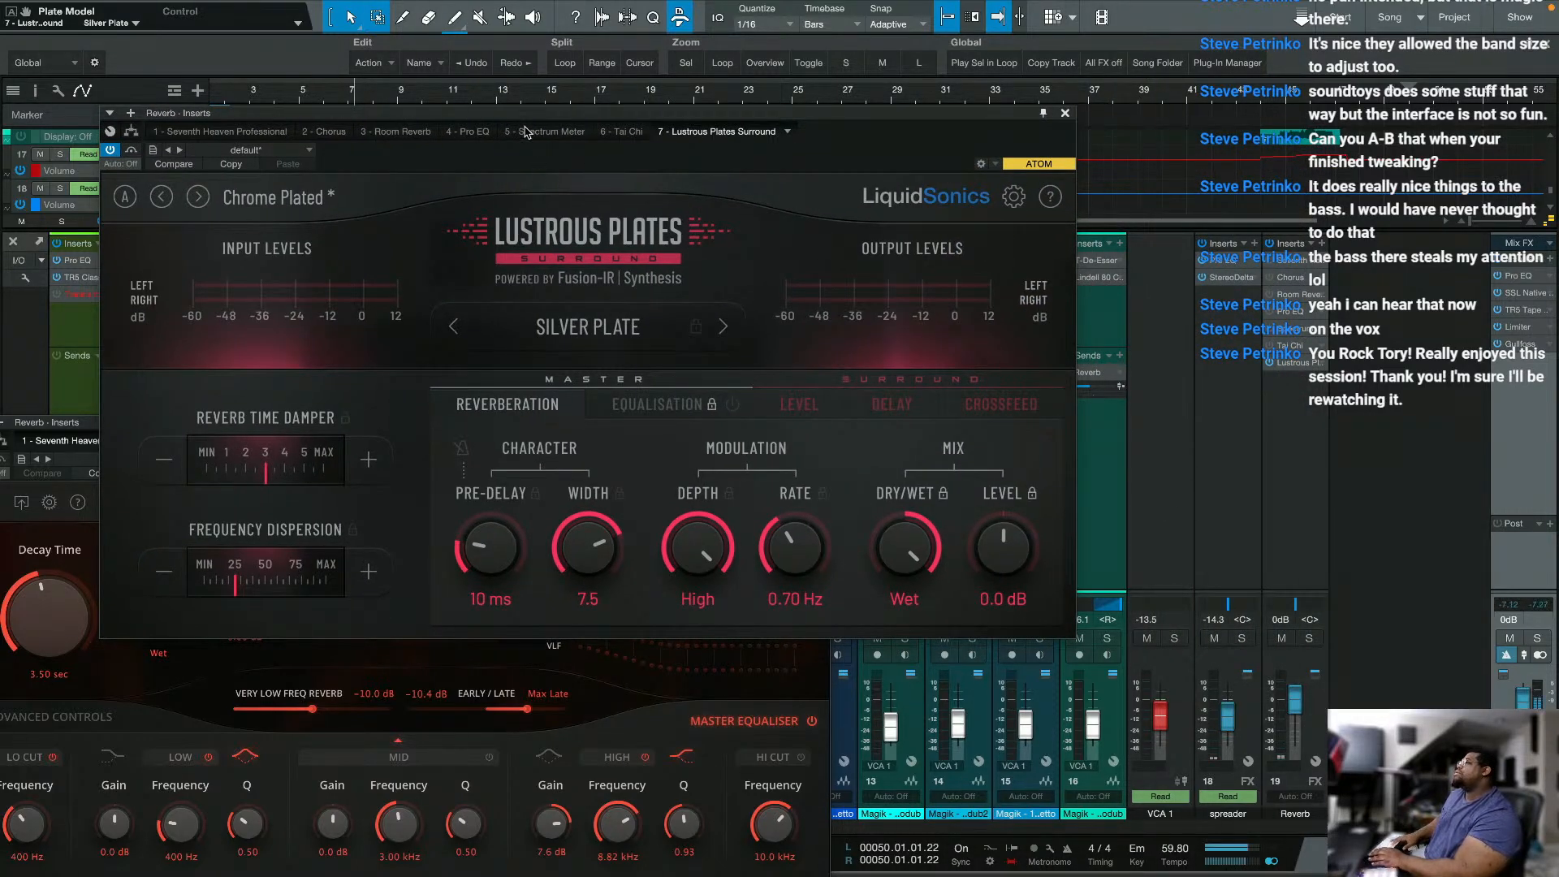
left_click(1309, 637)
left_click(1214, 637)
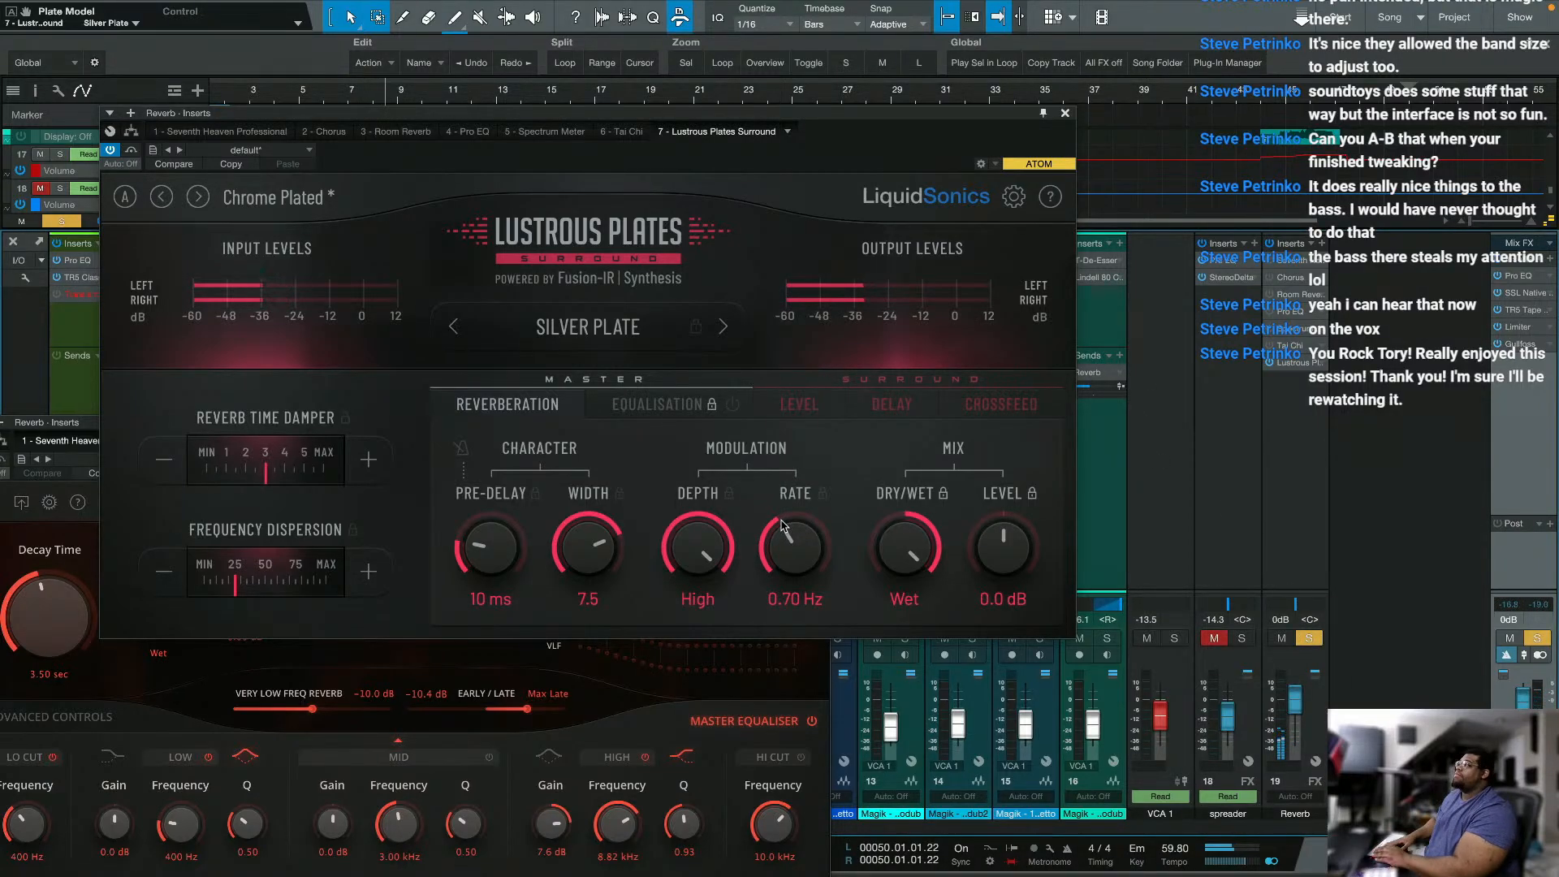
Step: Audition the Gold, Platinum and Rhodium plate models on the soloed reverb, finishing on Steel Plate
left_click(572, 328)
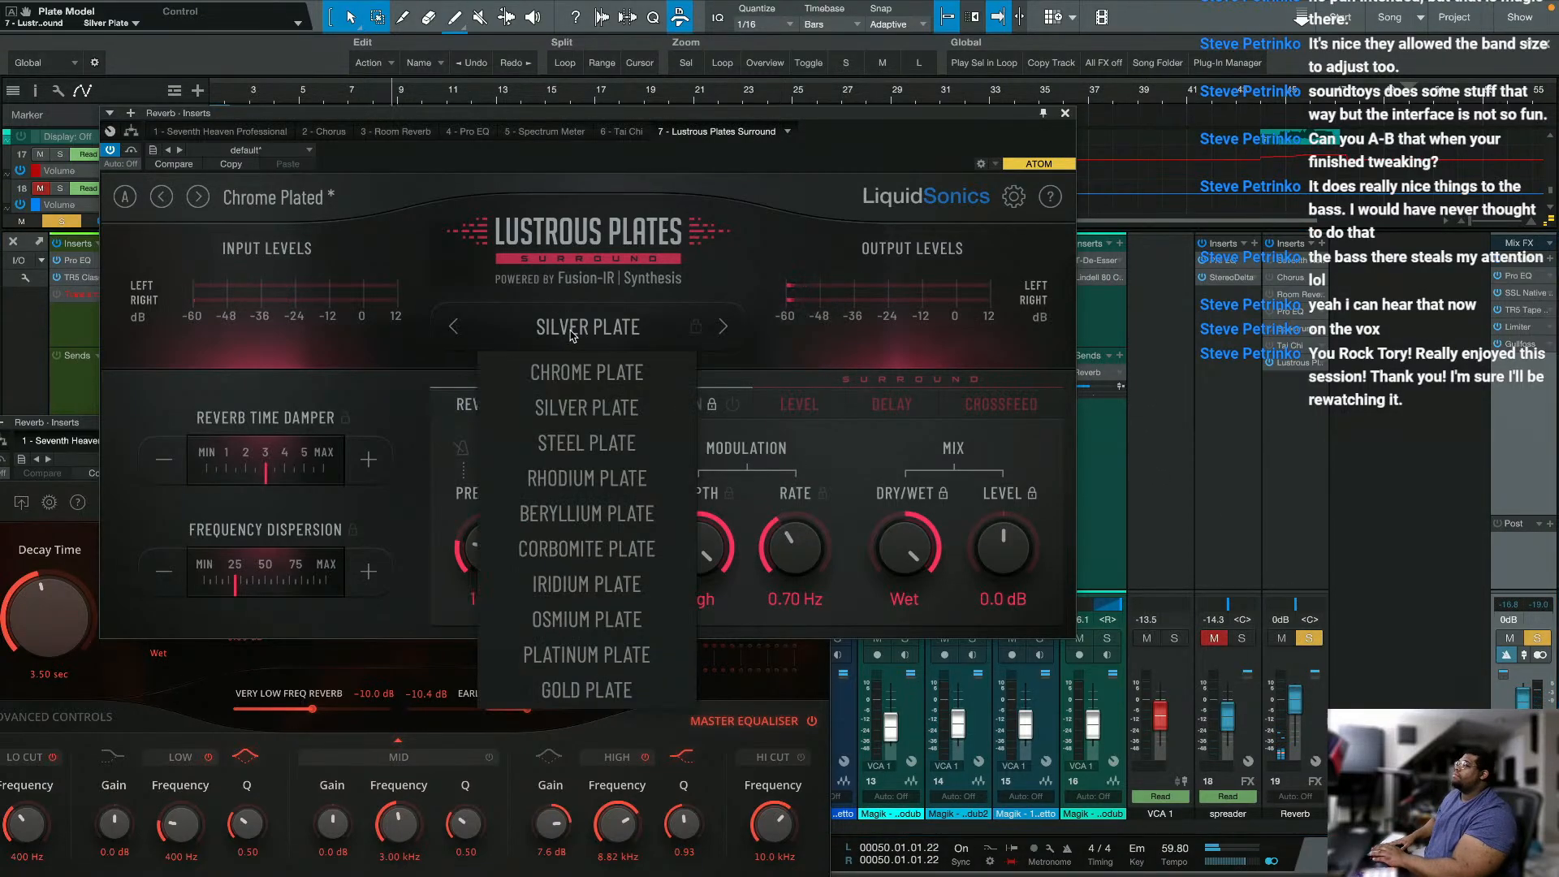
left_click(586, 689)
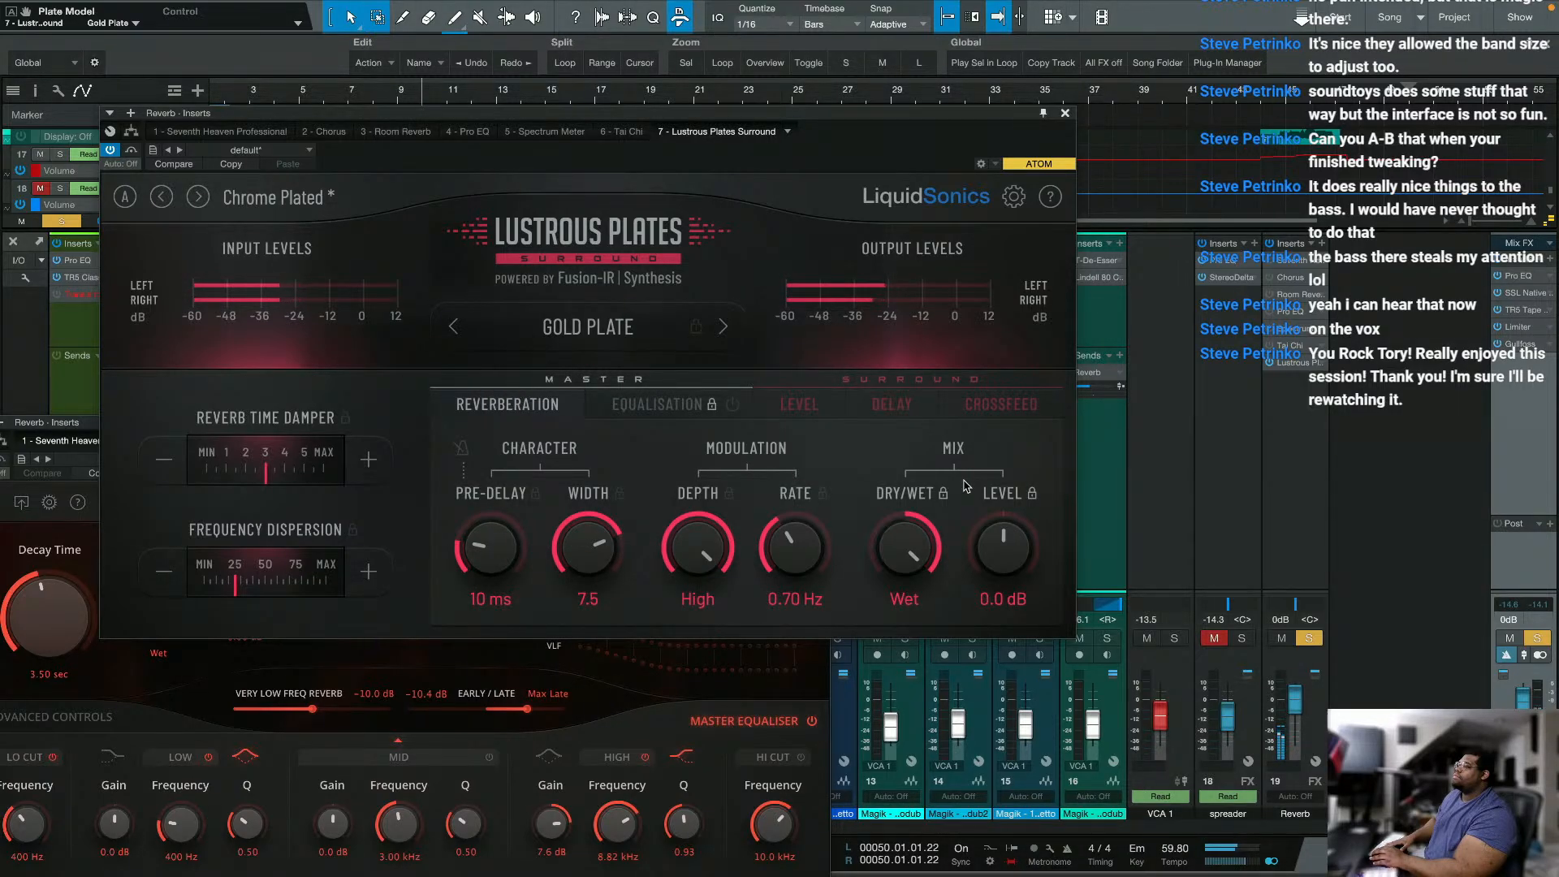
left_click(454, 327)
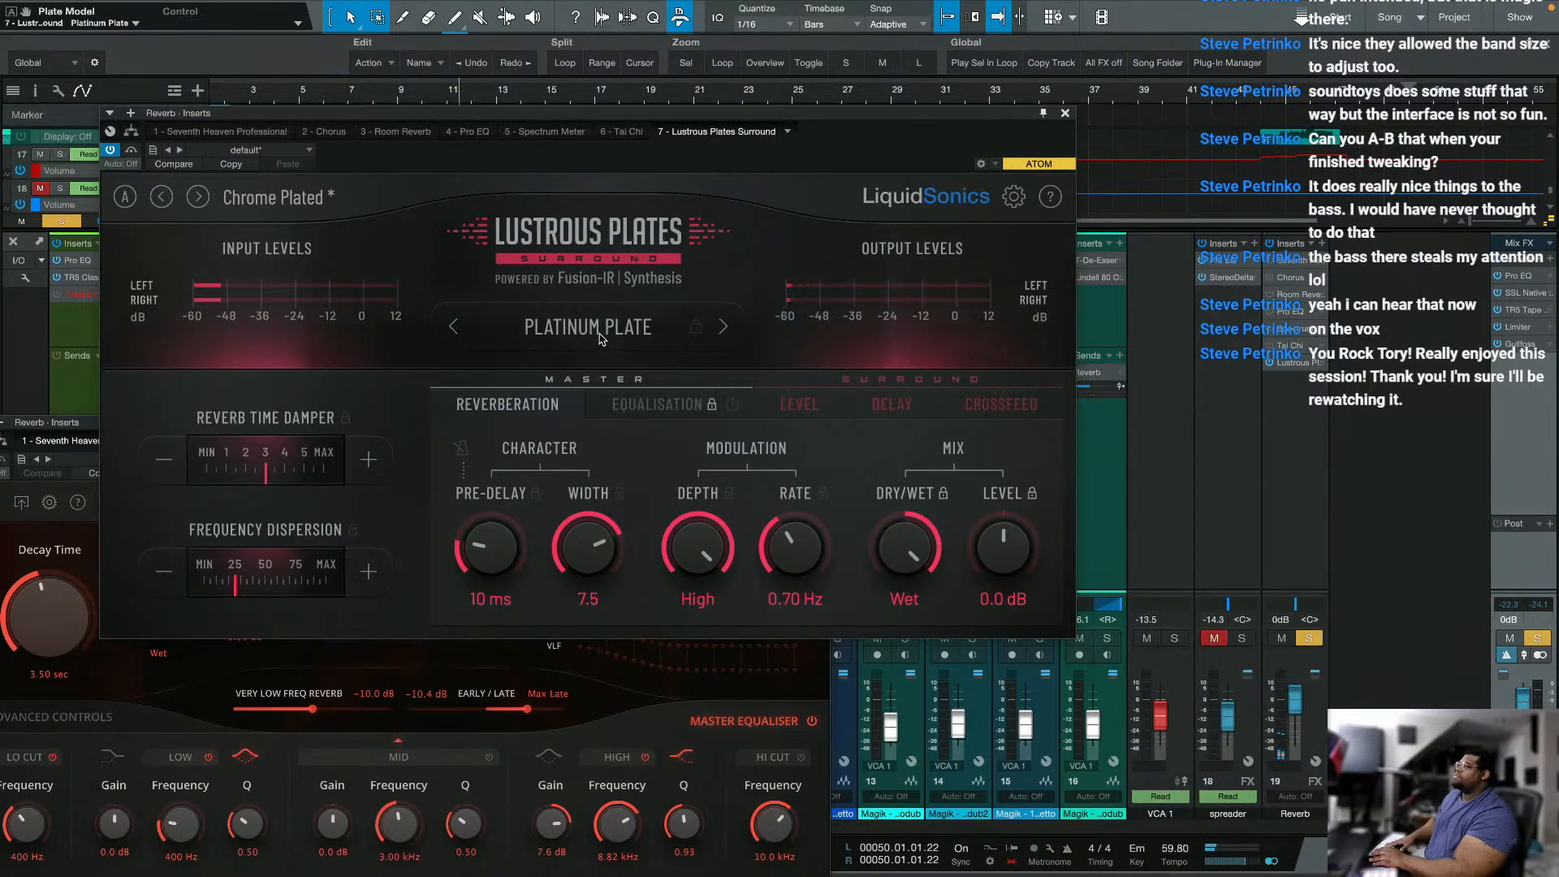
left_click(601, 335)
left_click(558, 479)
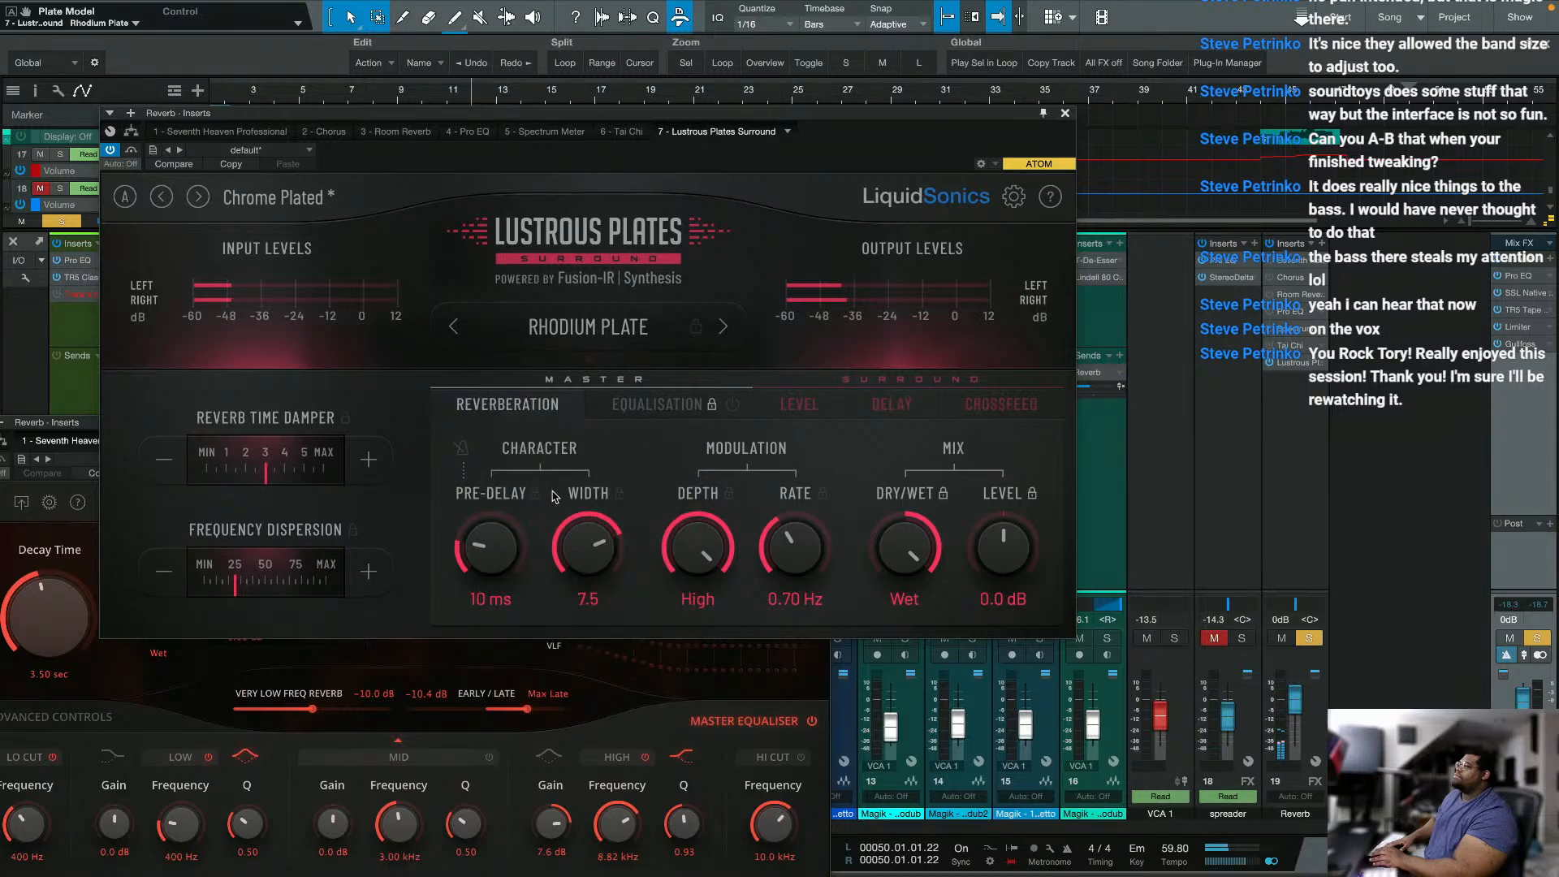
left_click(616, 329)
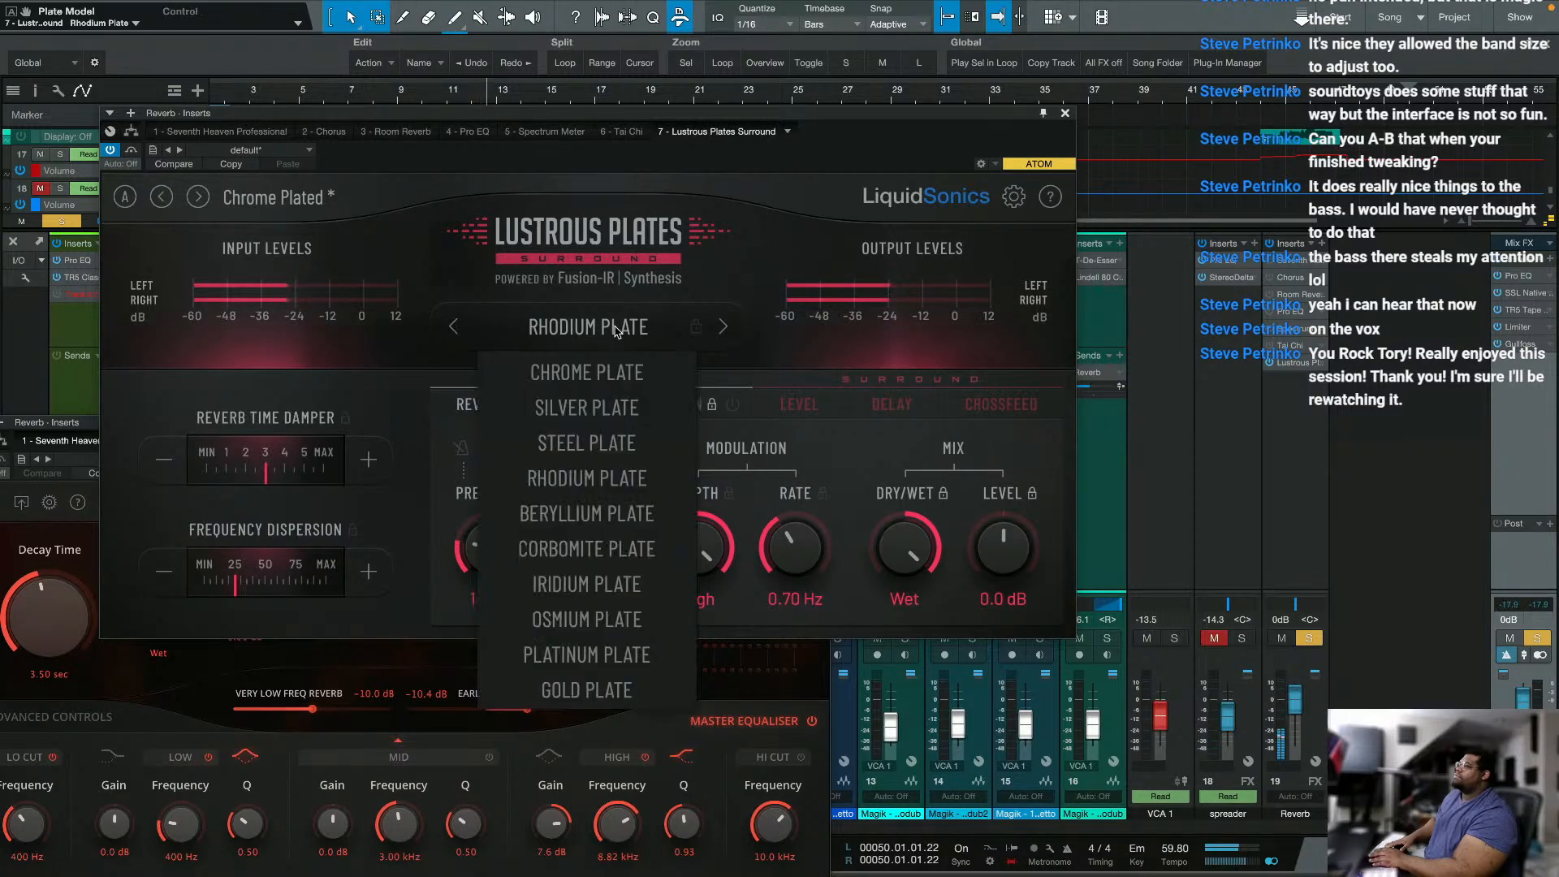
left_click(580, 443)
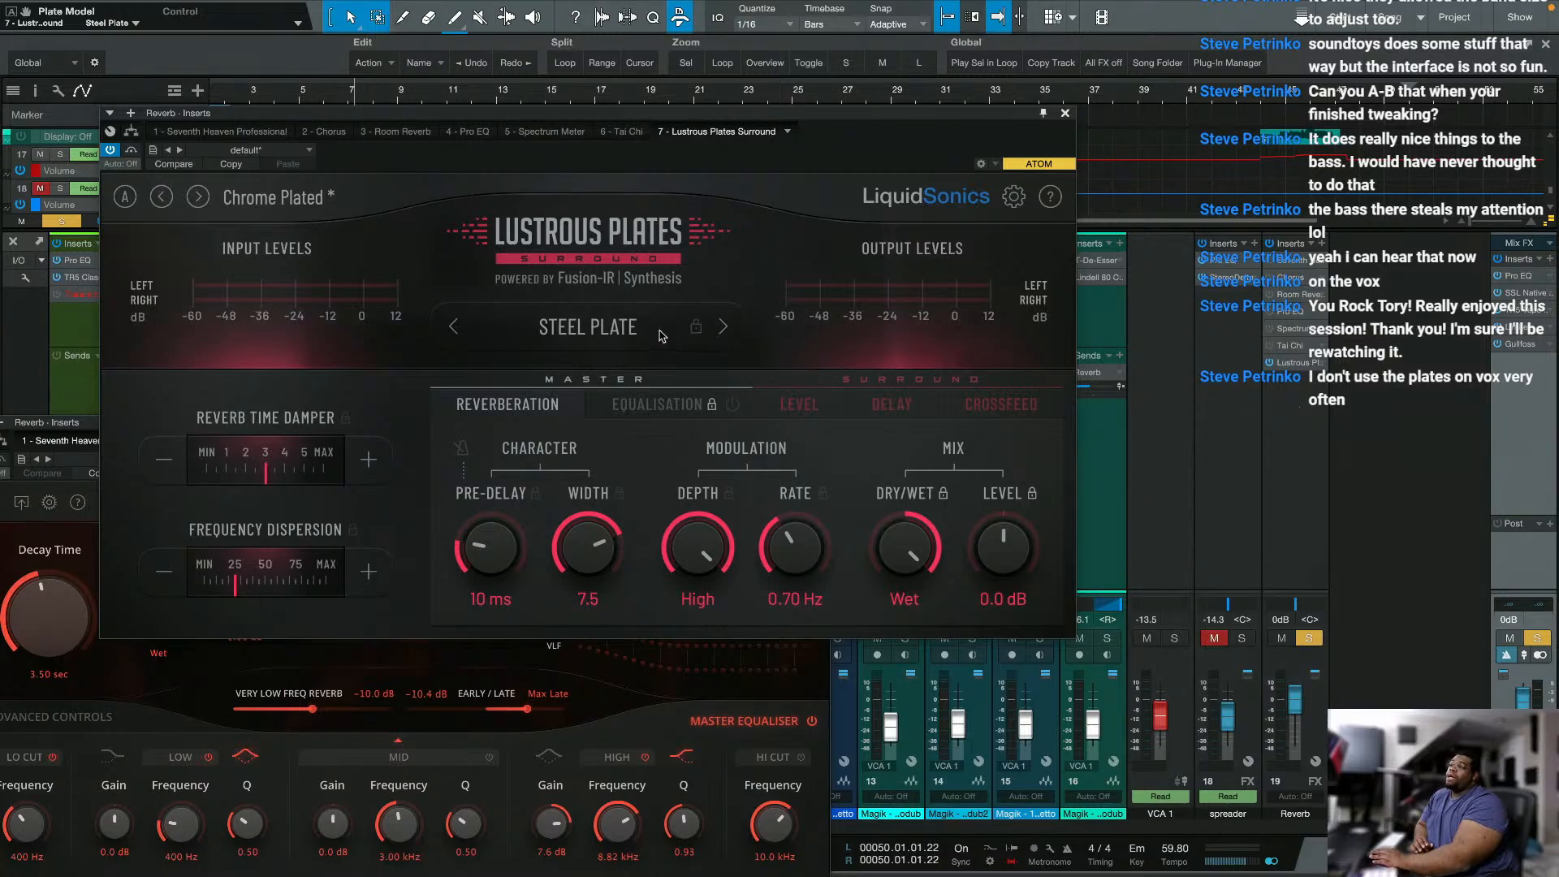
Step: Examine the list of available plate models in Lustrous Plates
left_click(590, 328)
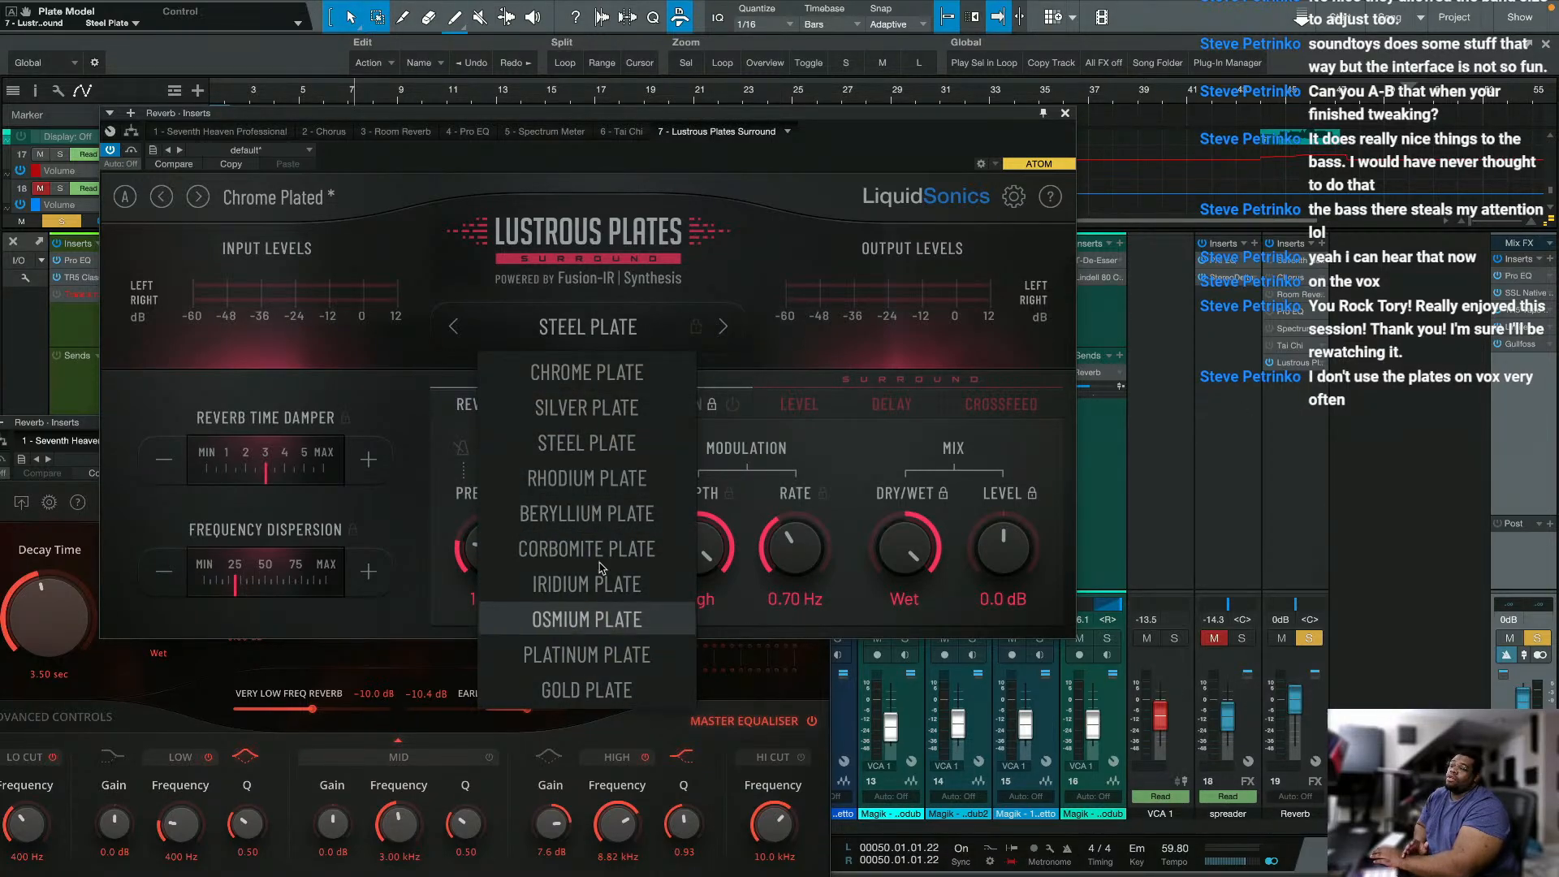
left_click(413, 519)
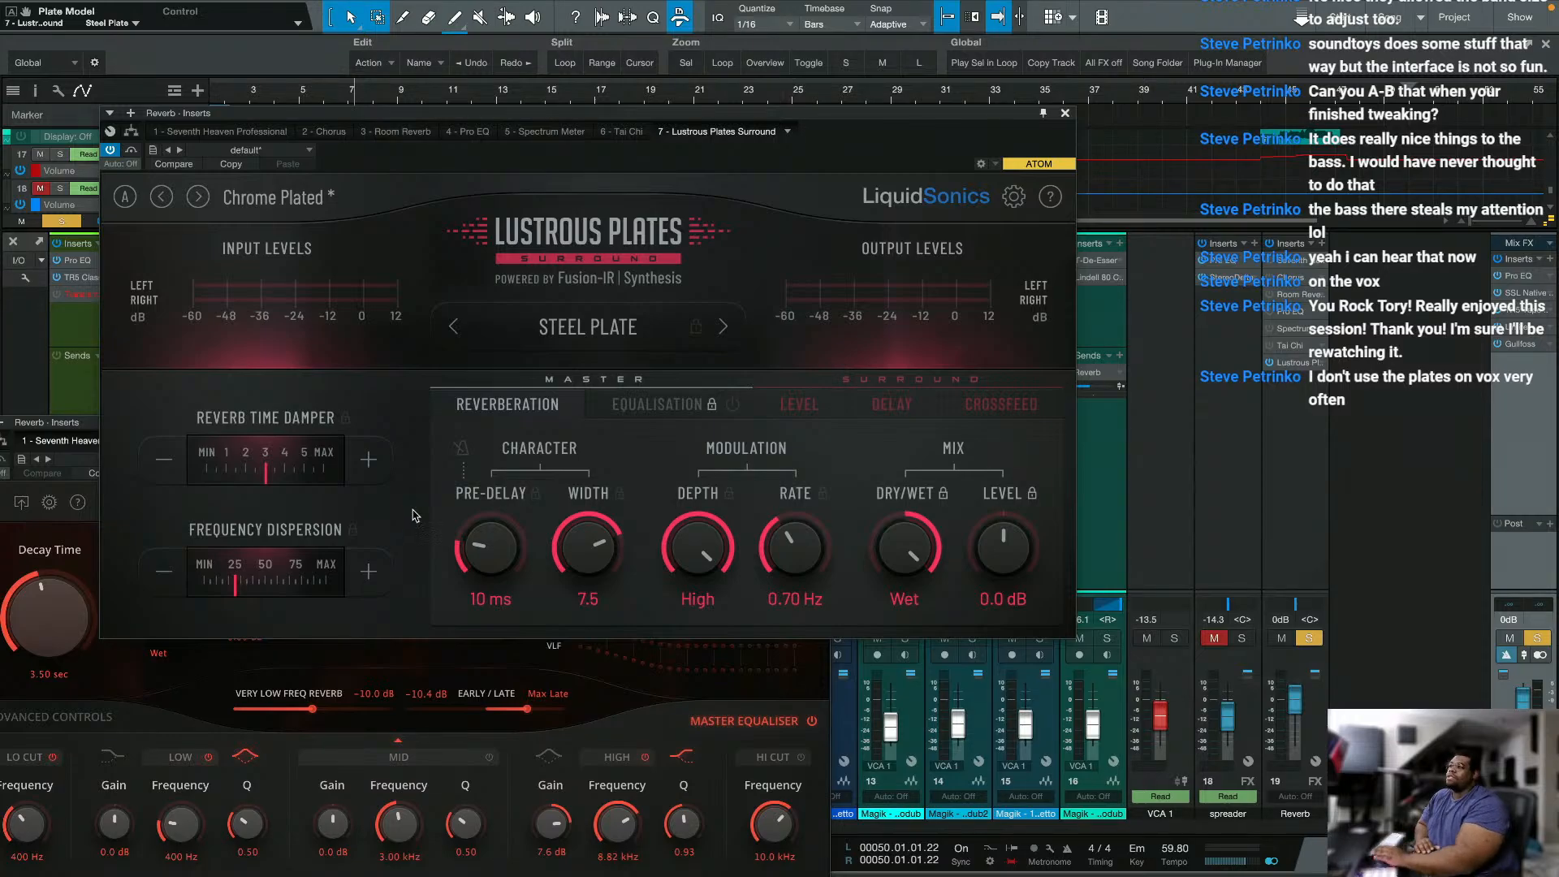
left_click(582, 332)
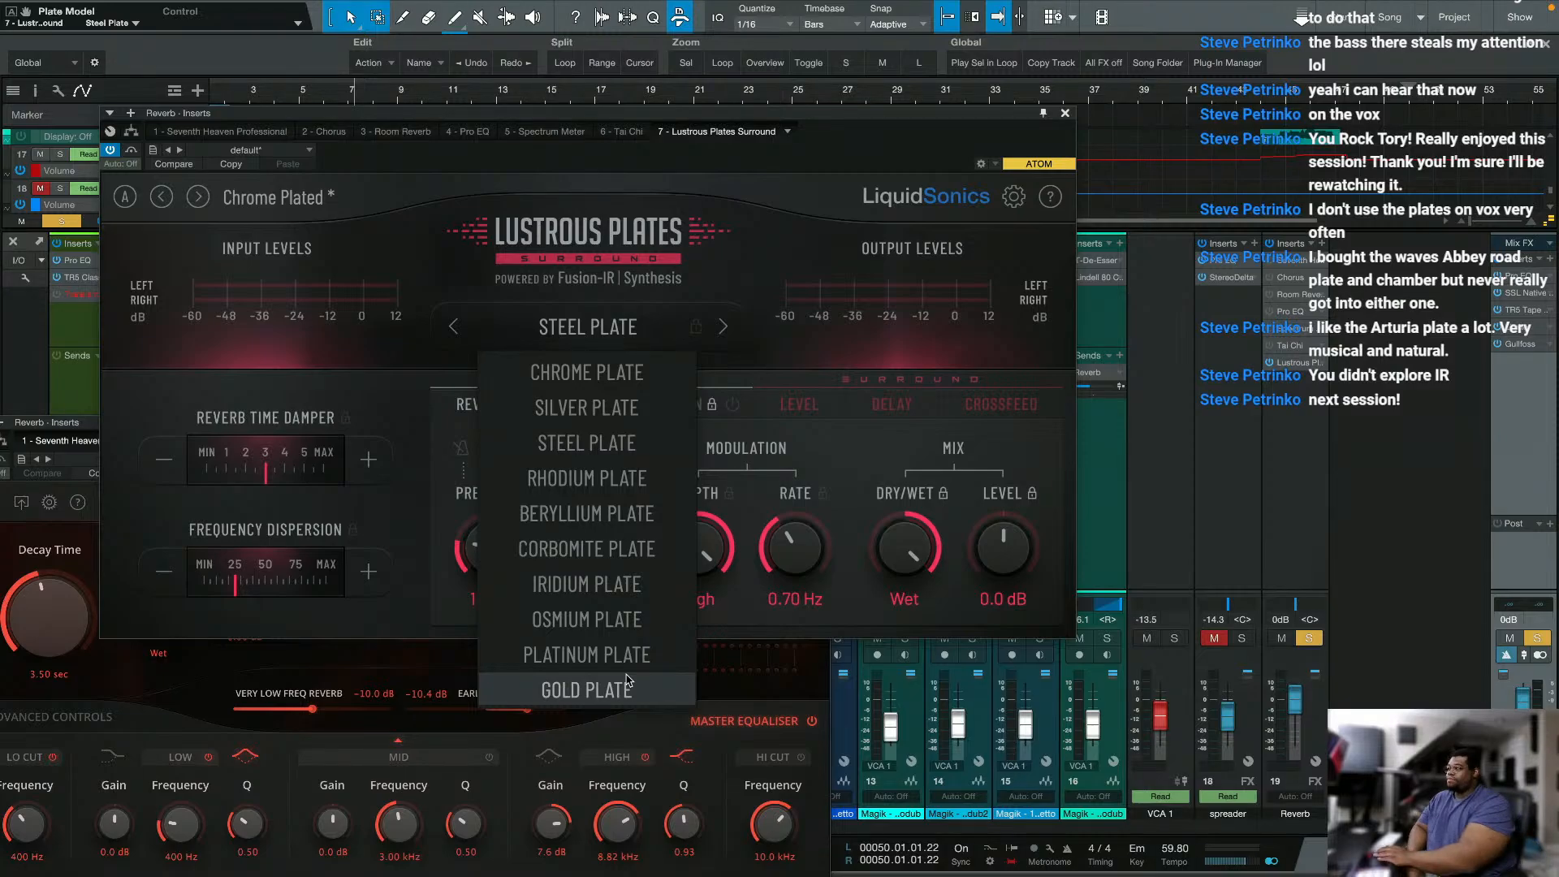
Step: Bring the Seventh Heaven Professional window forward and view its advanced controls and master equaliser
left_click(90, 424)
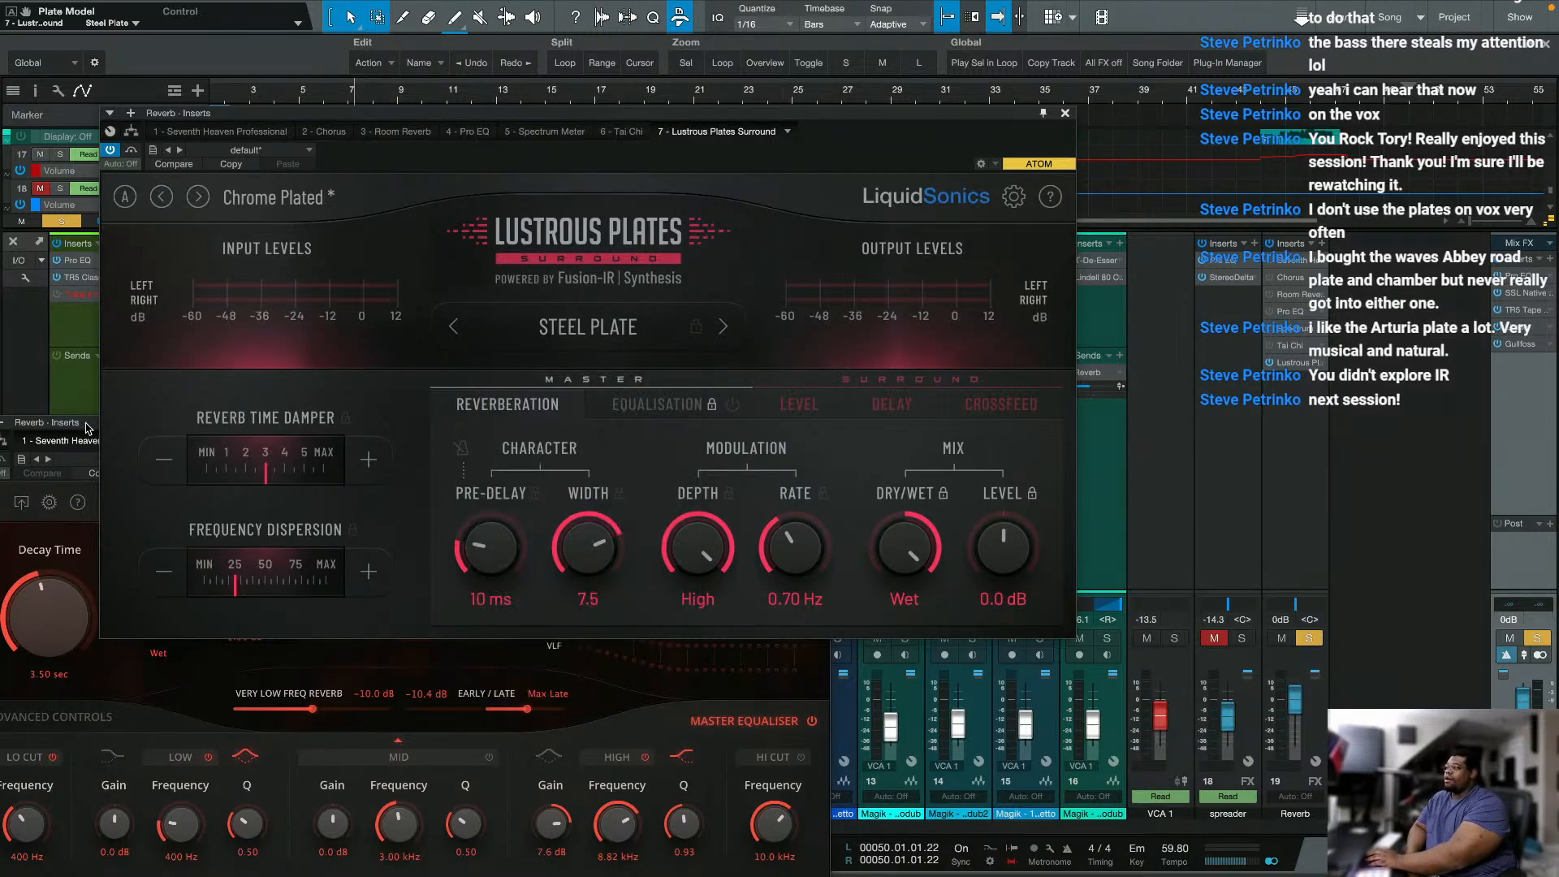
left_click_drag(553, 425, 830, 332)
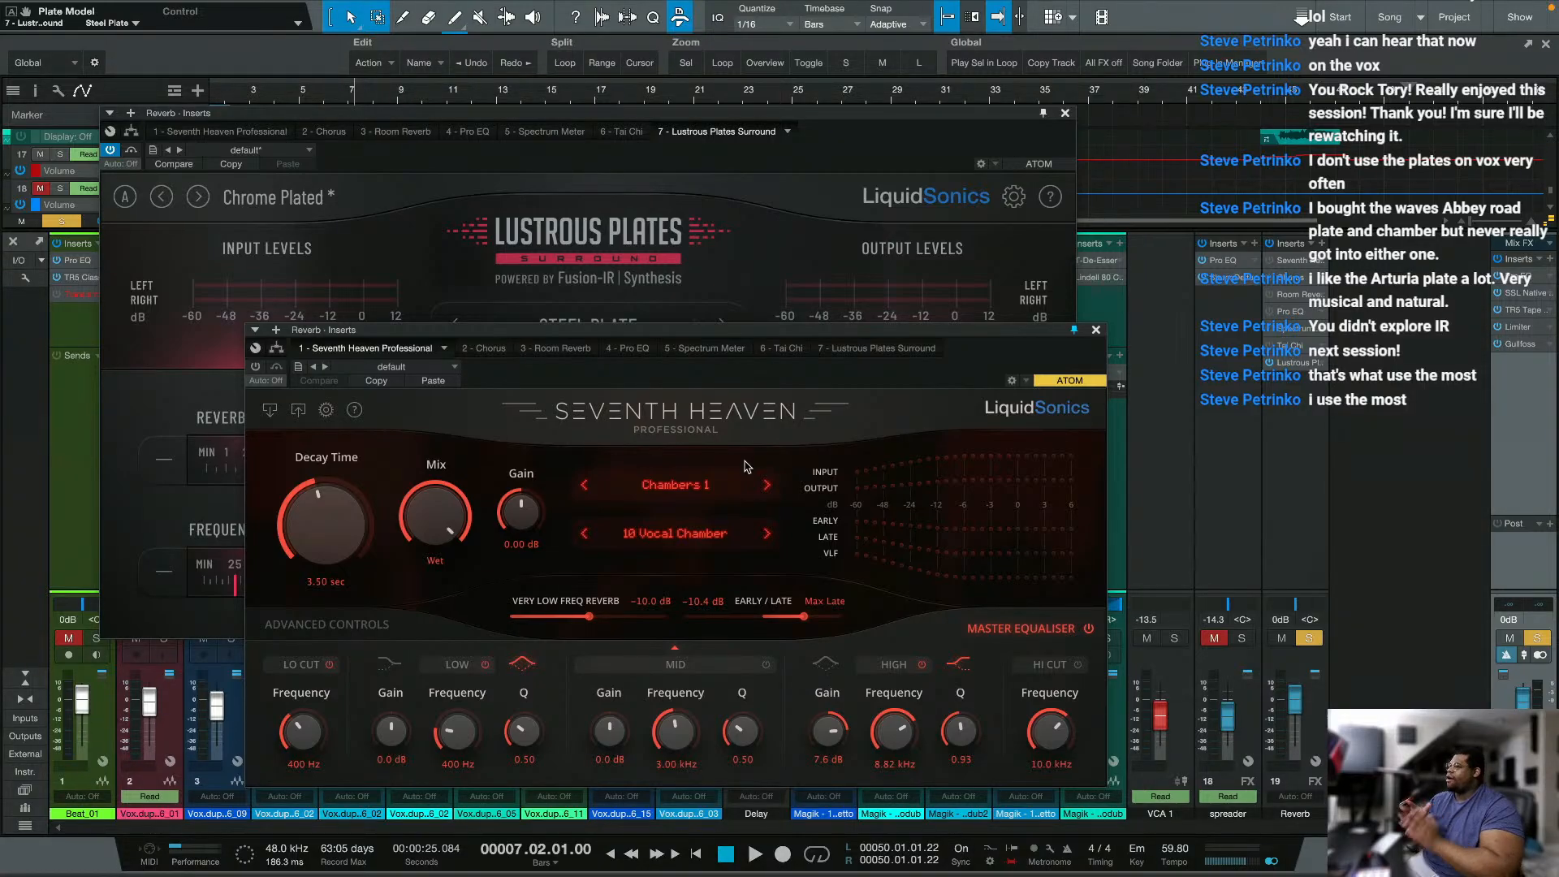
left_click(351, 621)
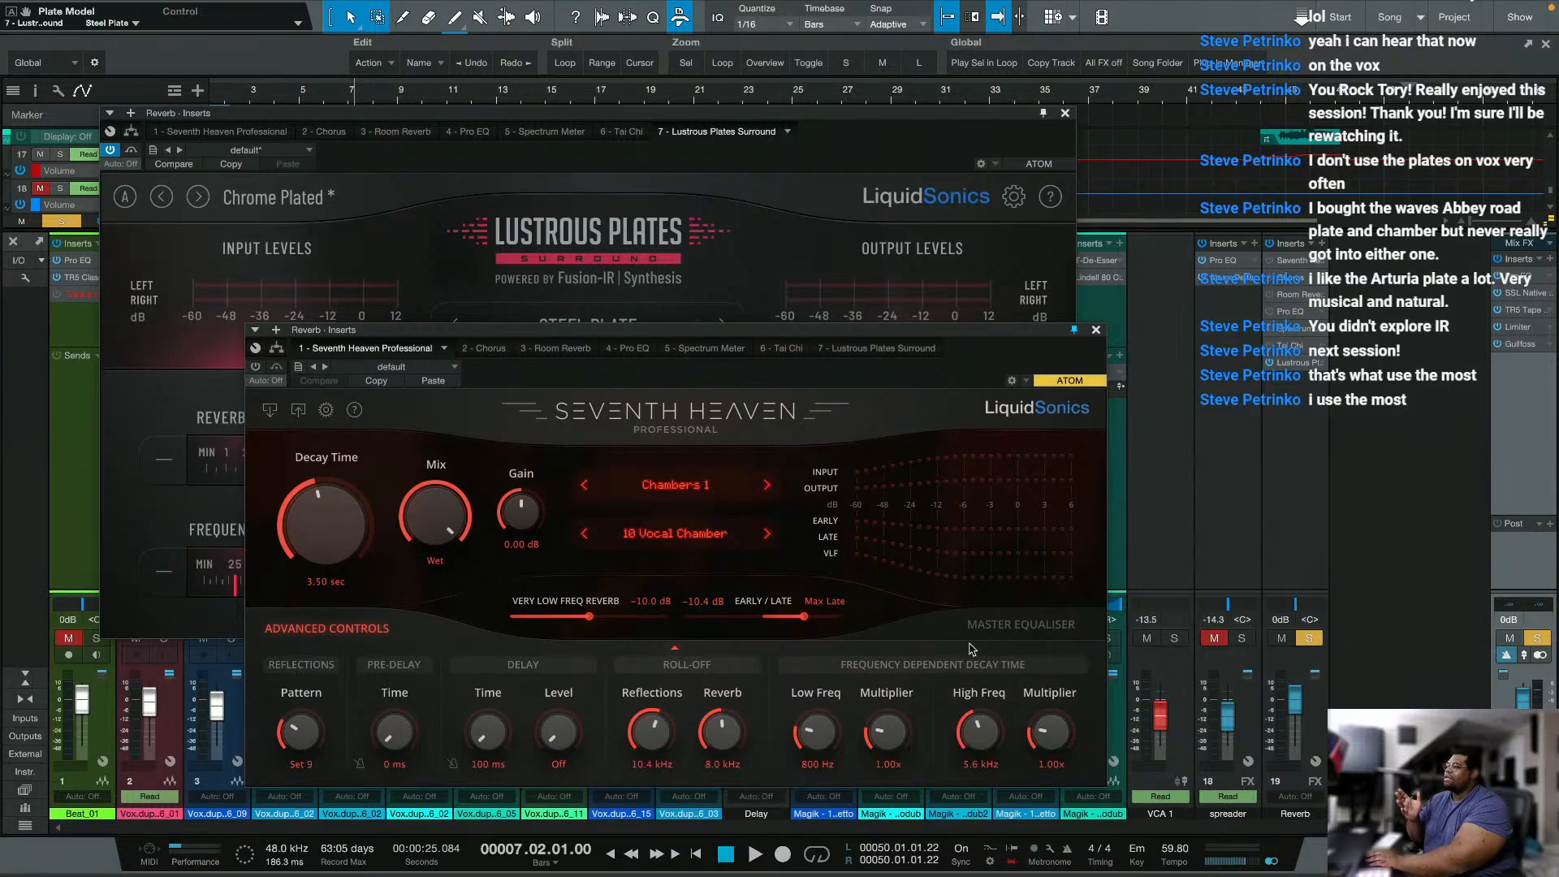
left_click(1021, 624)
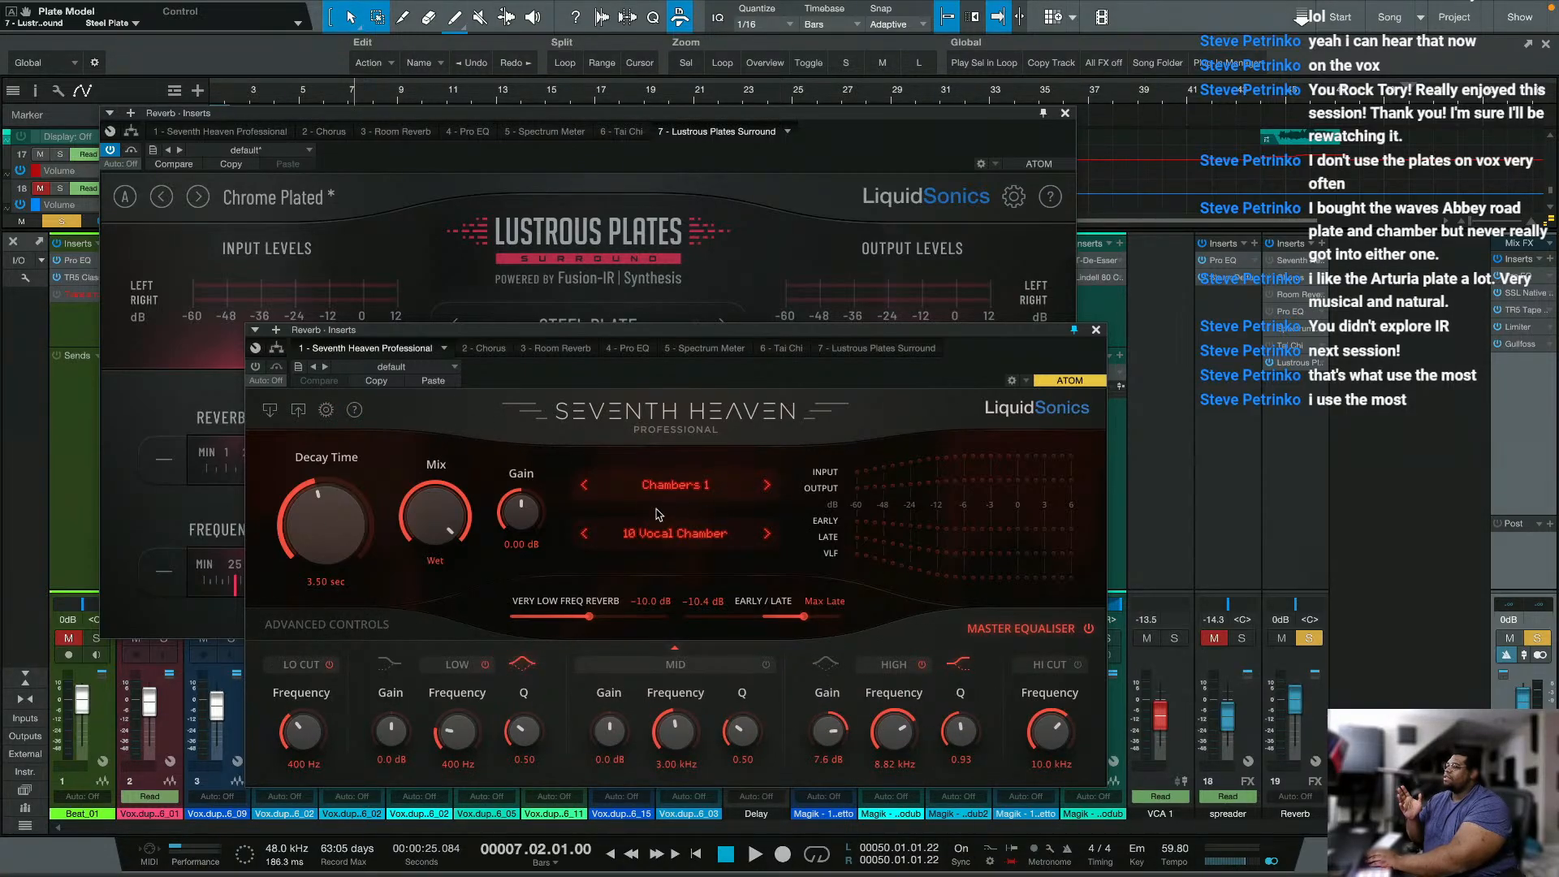
Step: View the version information of Seventh Heaven Professional and close it
left_click(348, 410)
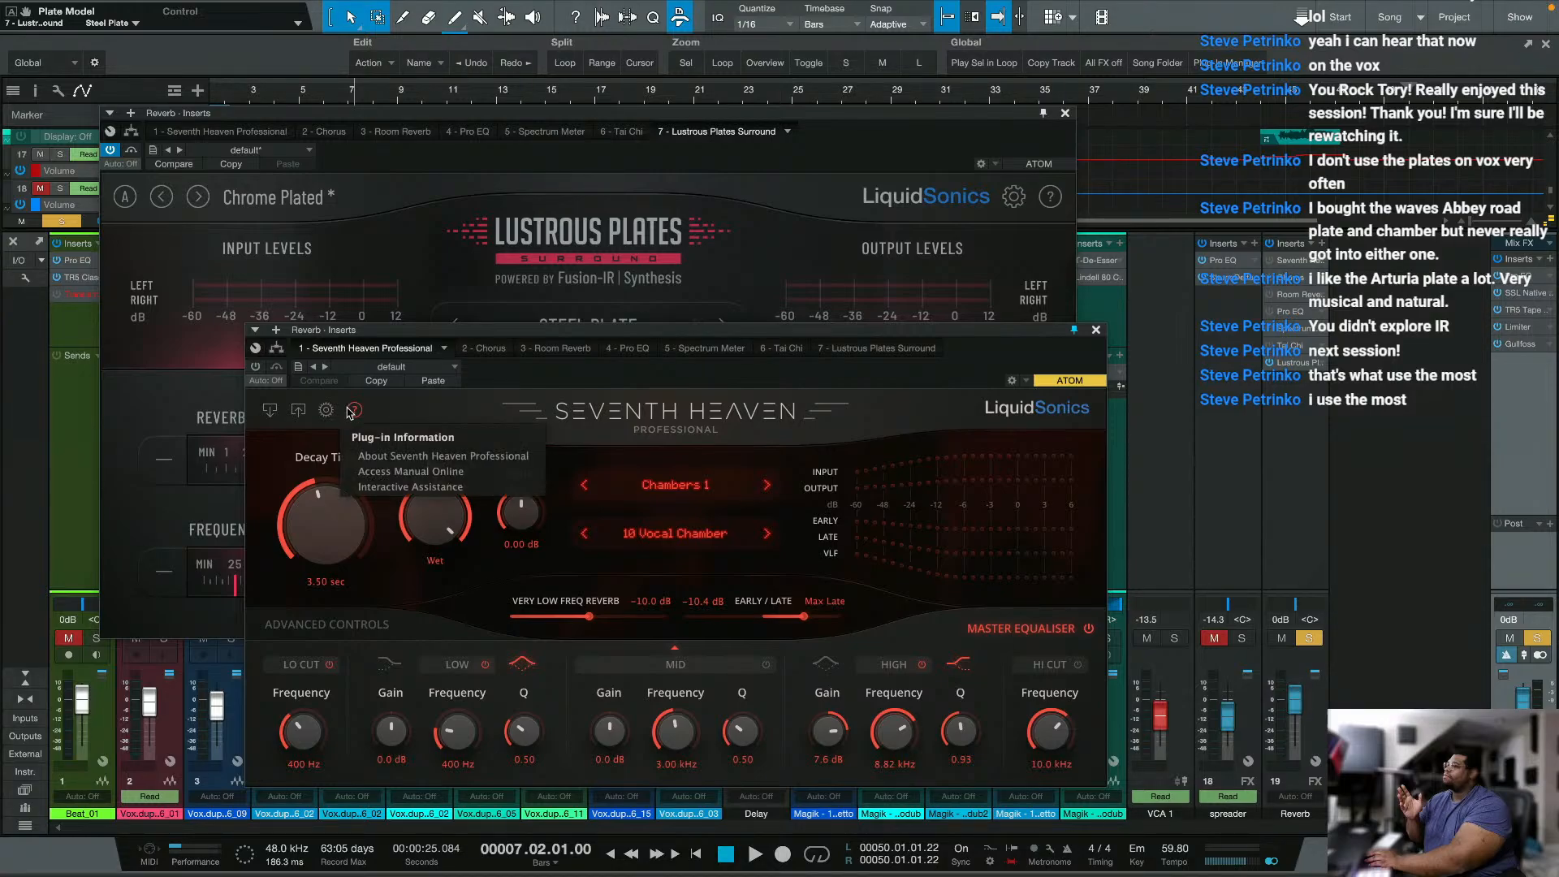
left_click(398, 456)
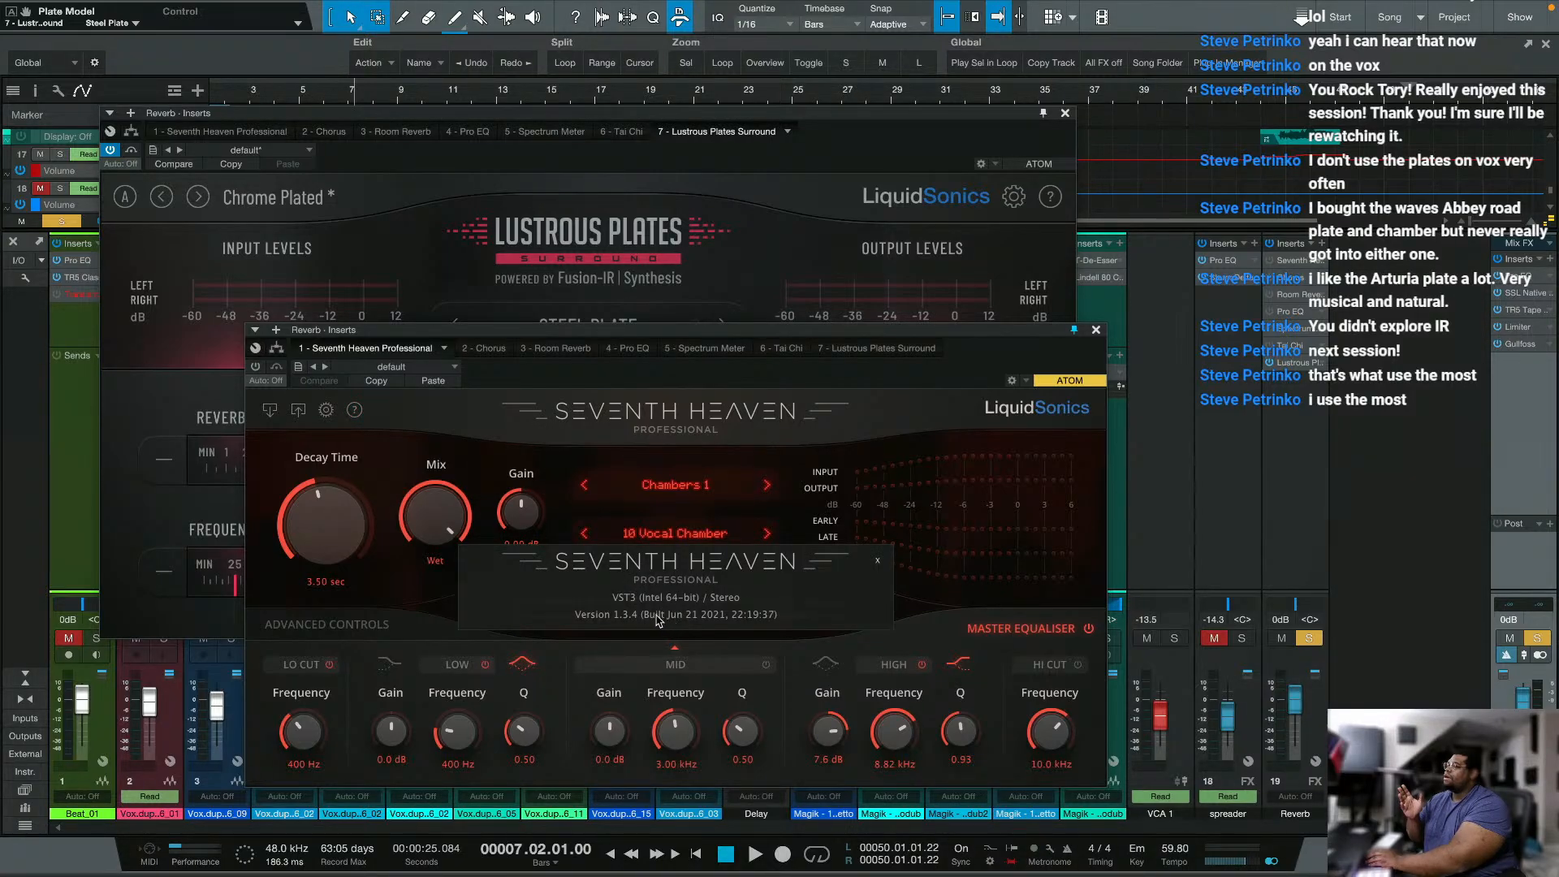
left_click(877, 560)
Step: Open Seventh Heaven Professional's online manual in the web browser, look at its opening page and close it
left_click(354, 410)
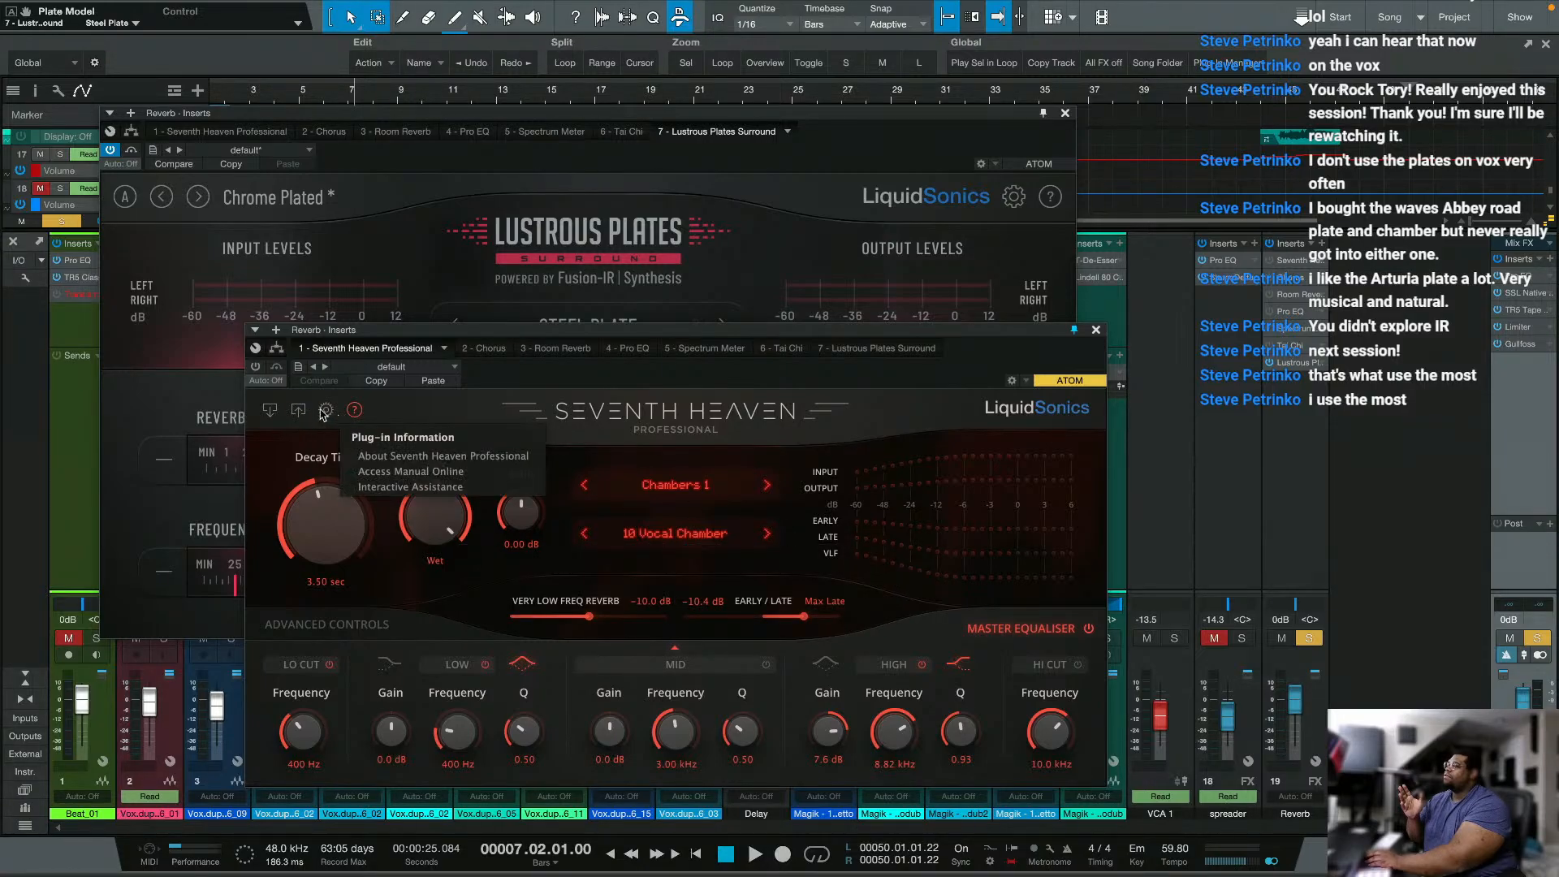
left_click(326, 410)
left_click(355, 411)
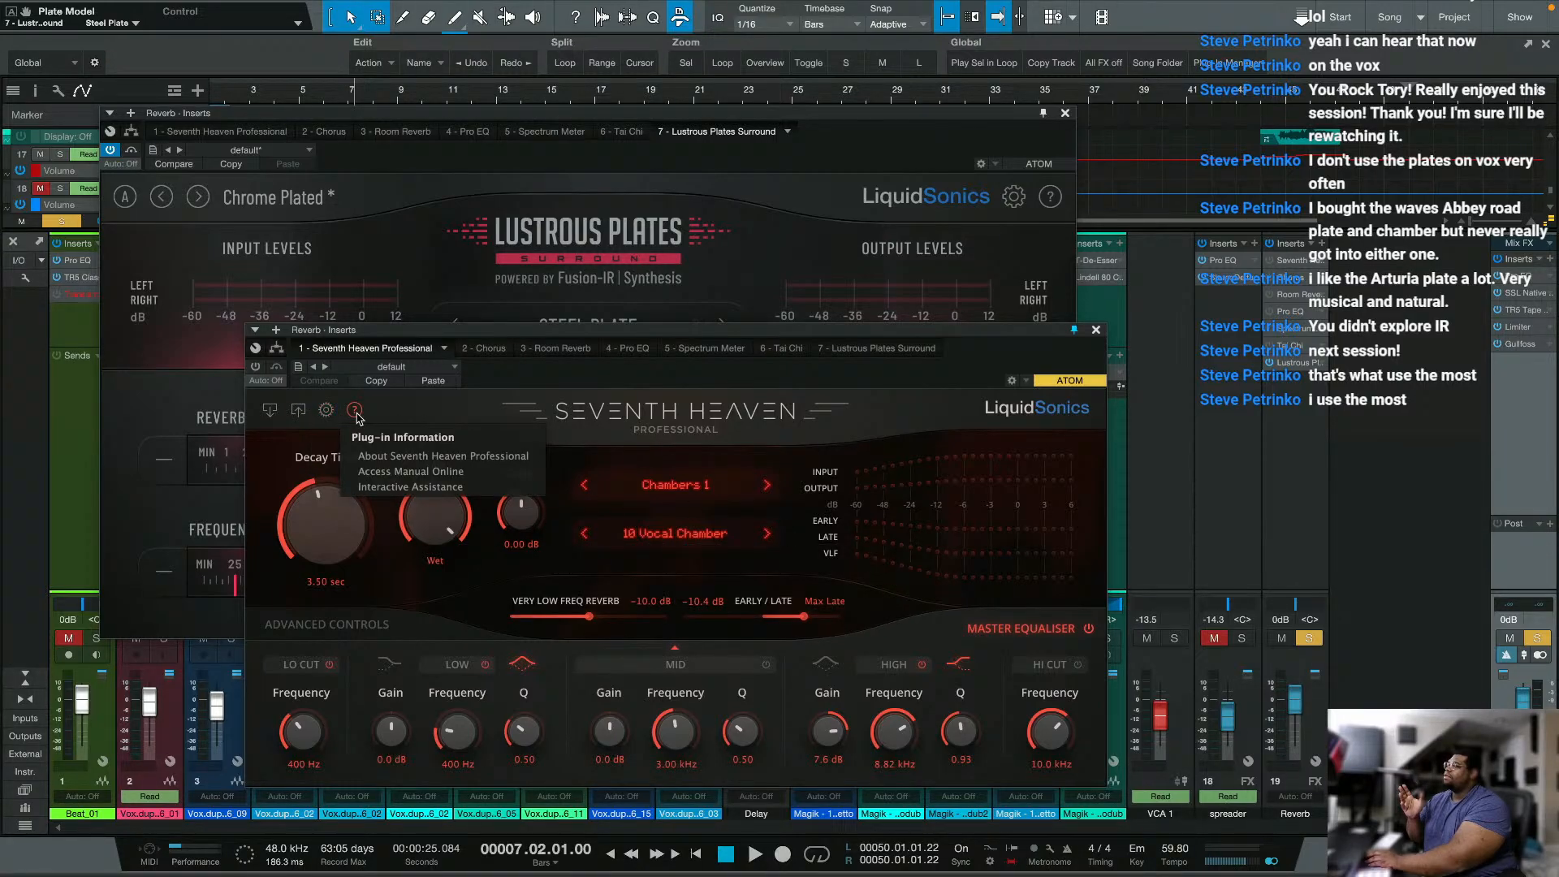
left_click(379, 473)
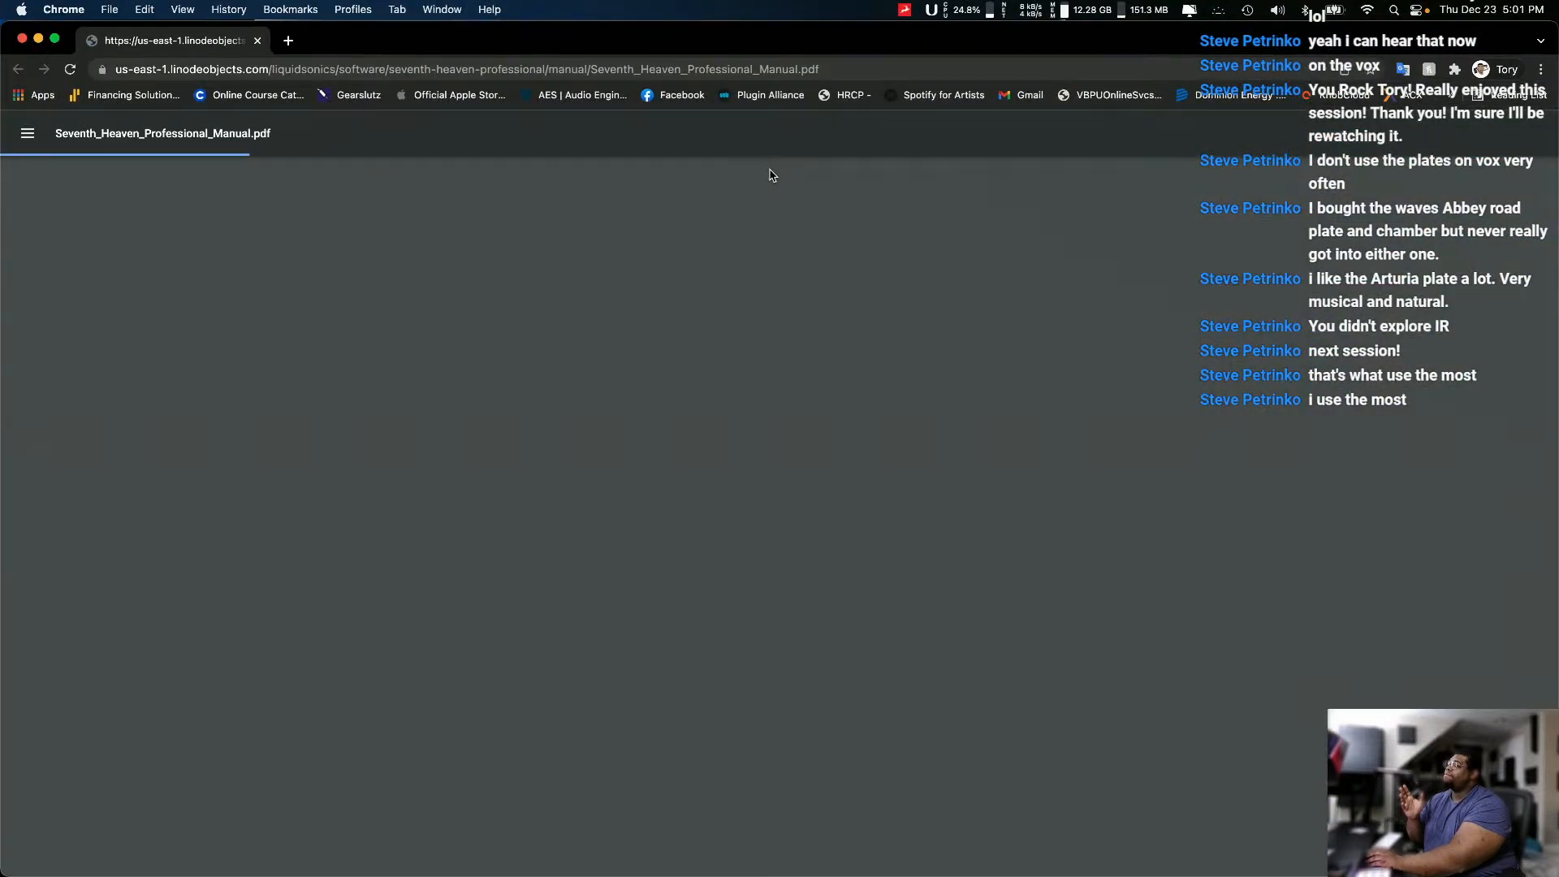
scroll(723, 609, "down", 1)
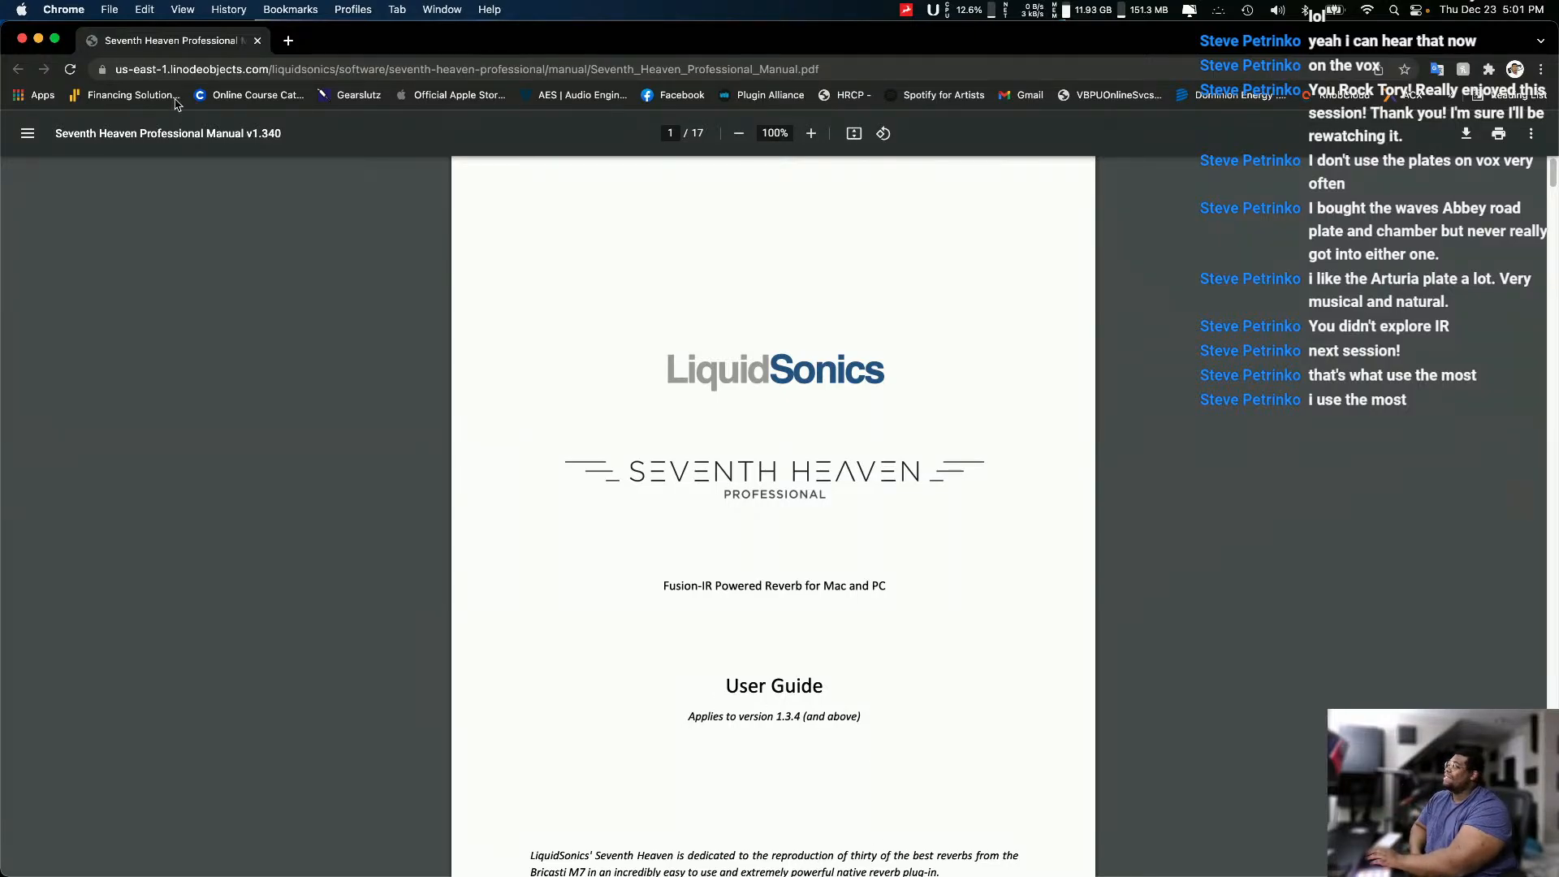
left_click(257, 42)
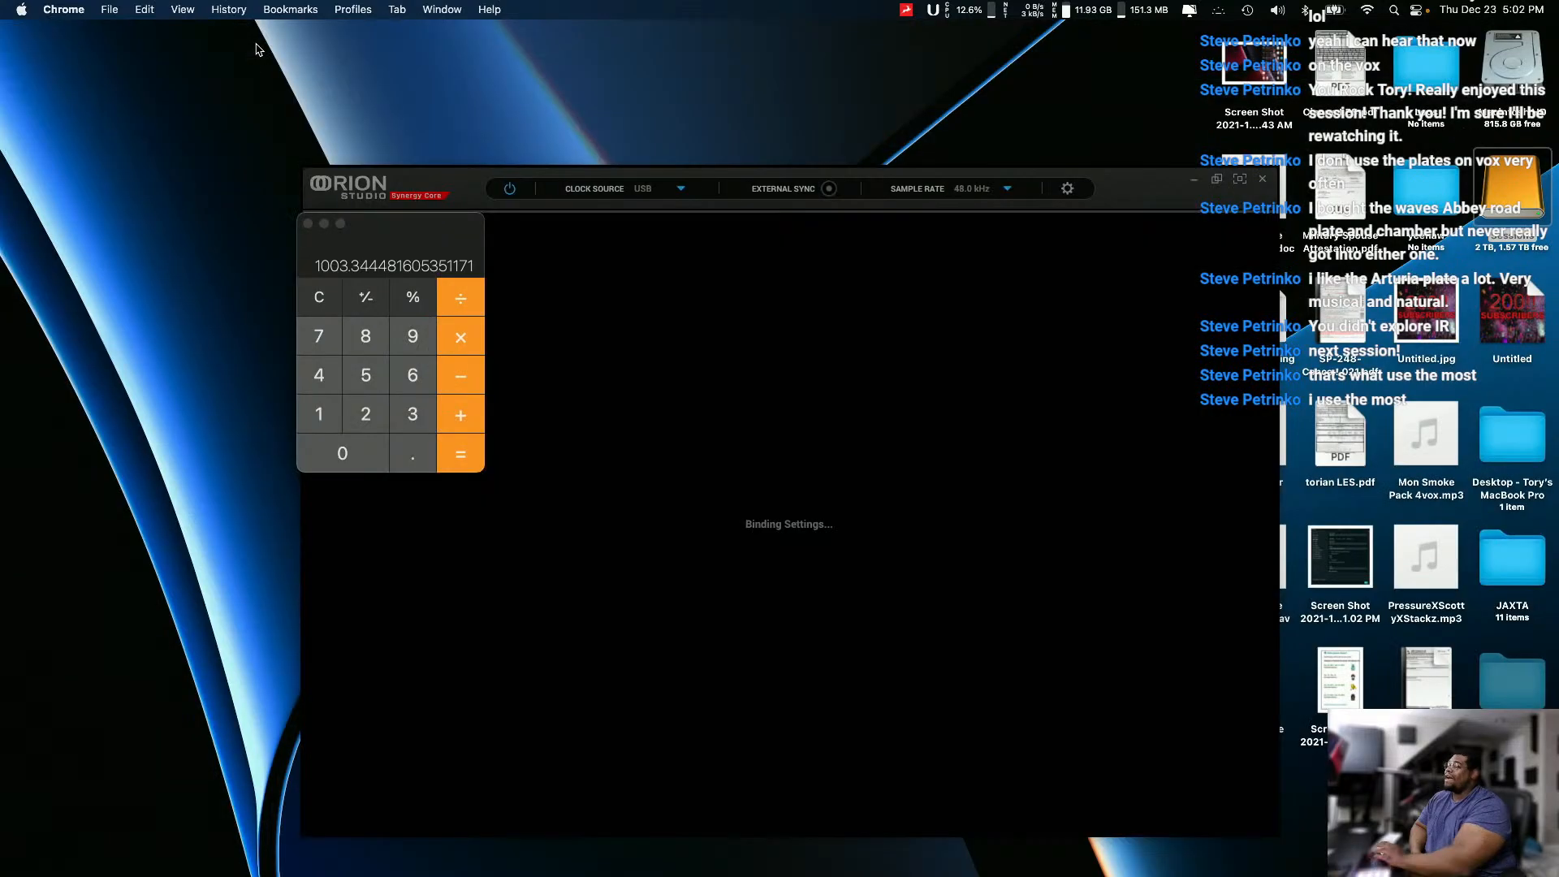